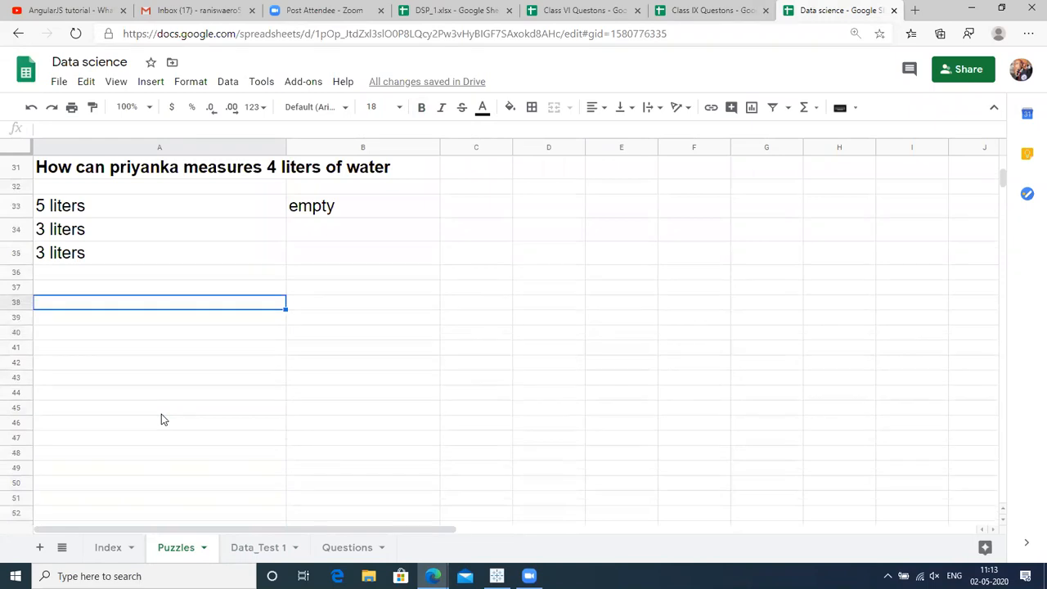
key("Up")
Select the empty cell A38 just below the water-measuring puzzle.
key("Down")
right_click(174, 417)
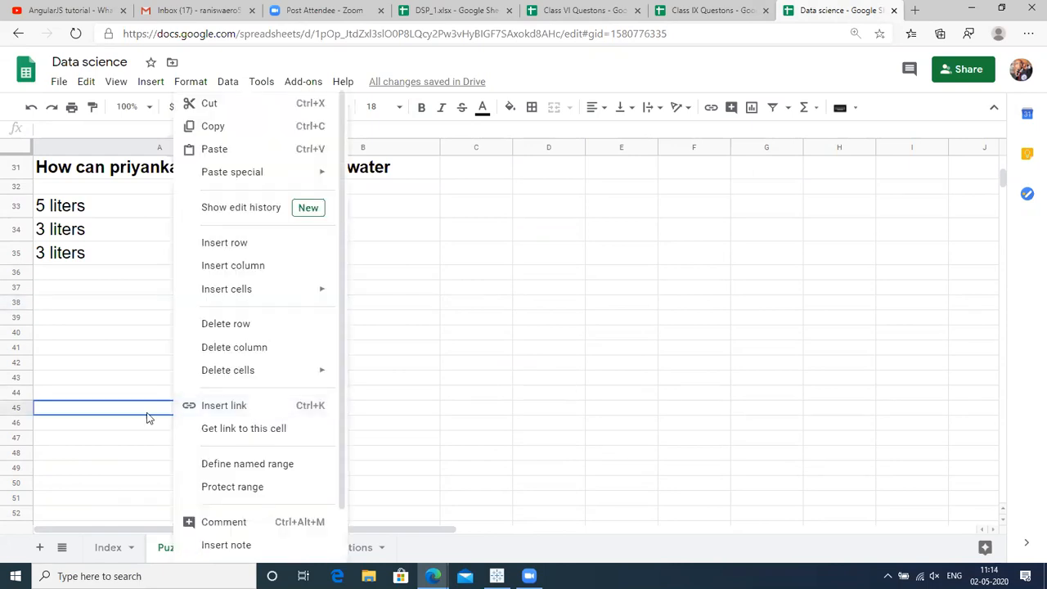
left_click(599, 295)
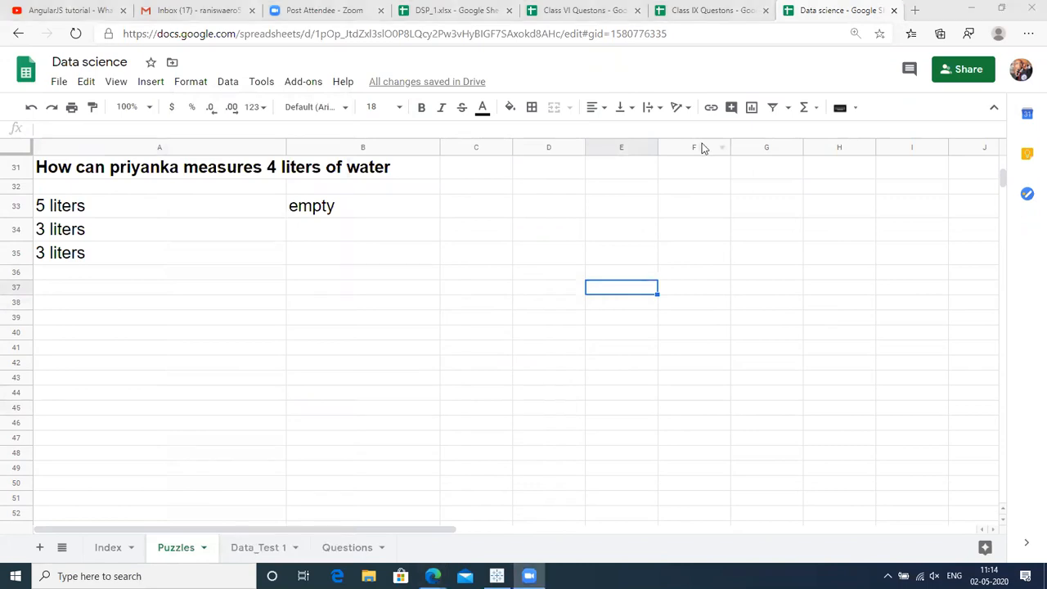
left_click(718, 188)
left_click(158, 282)
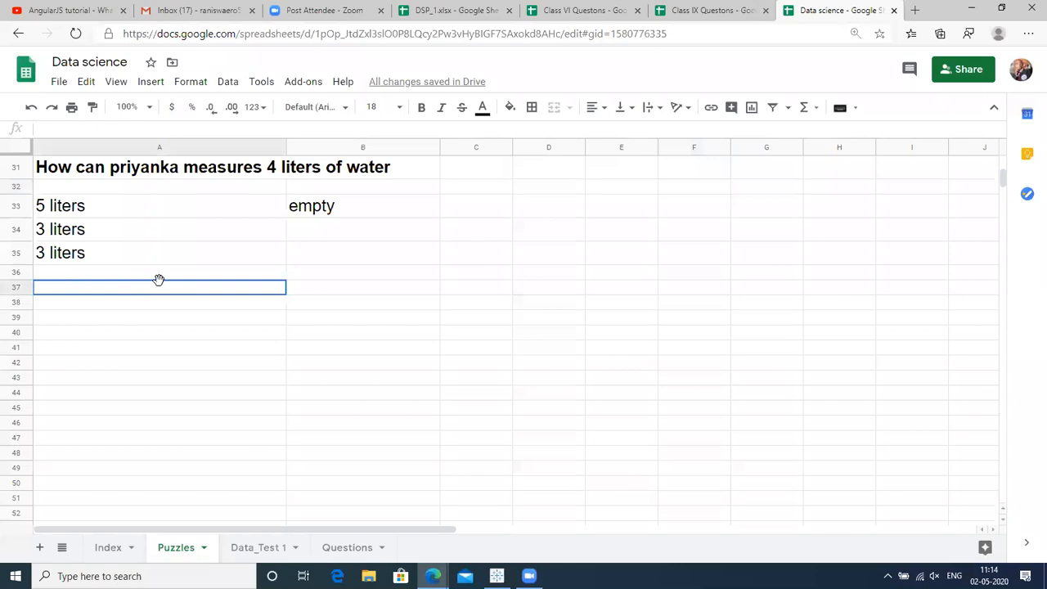
key("Return")
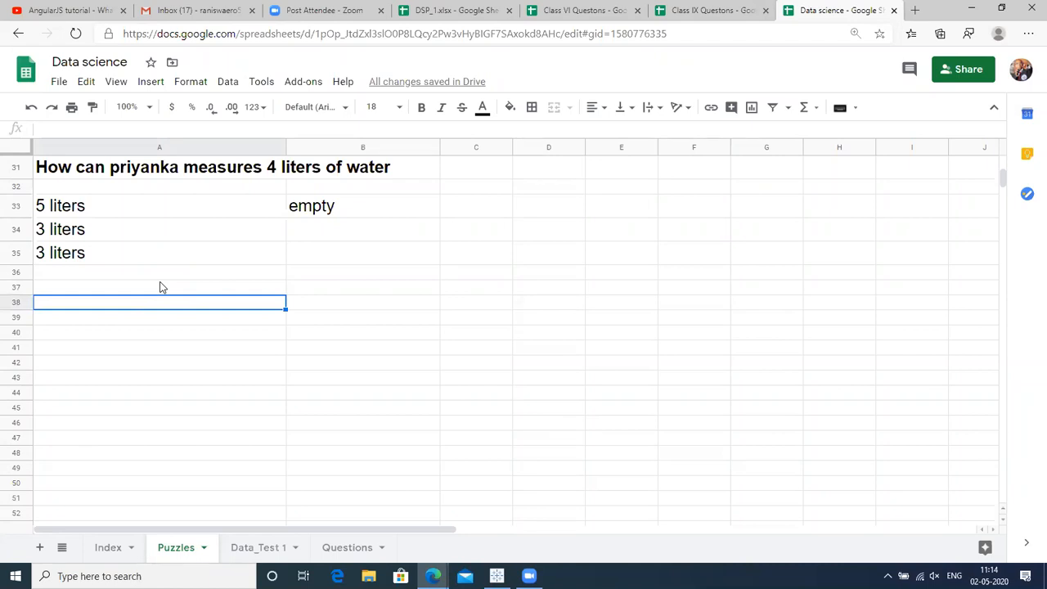
Enter 'Saba' in cell A38 and move on to B38.
type("Saba")
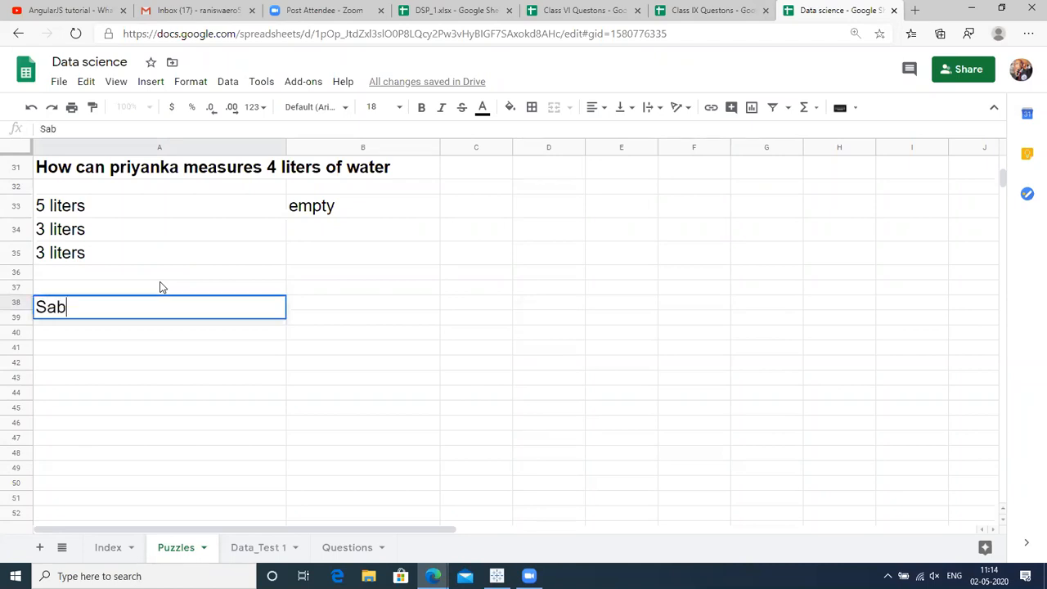
key("Return")
key("Up")
key("Right")
key("Right")
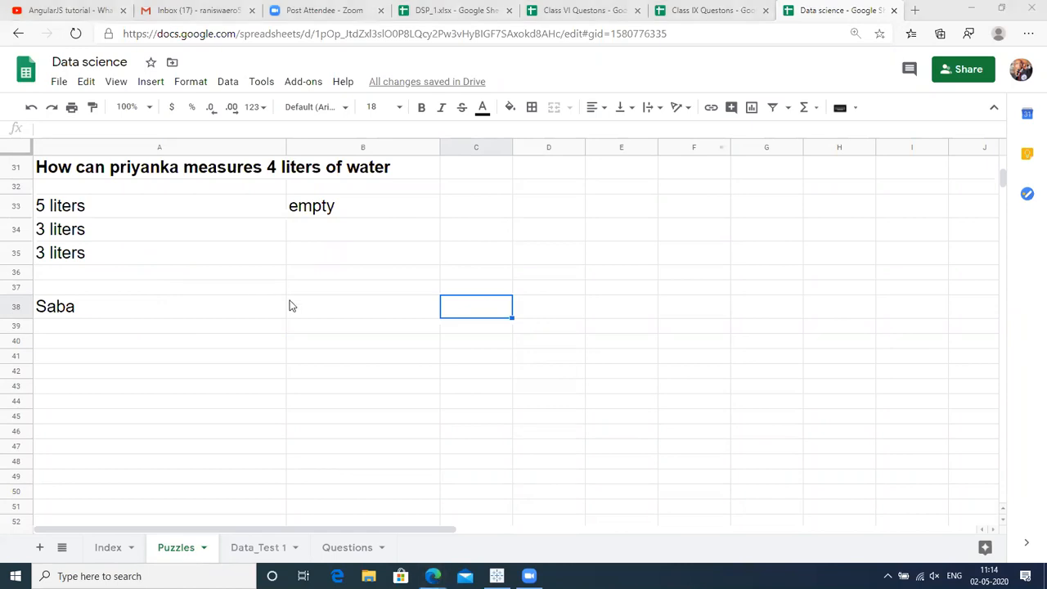
left_click(319, 310)
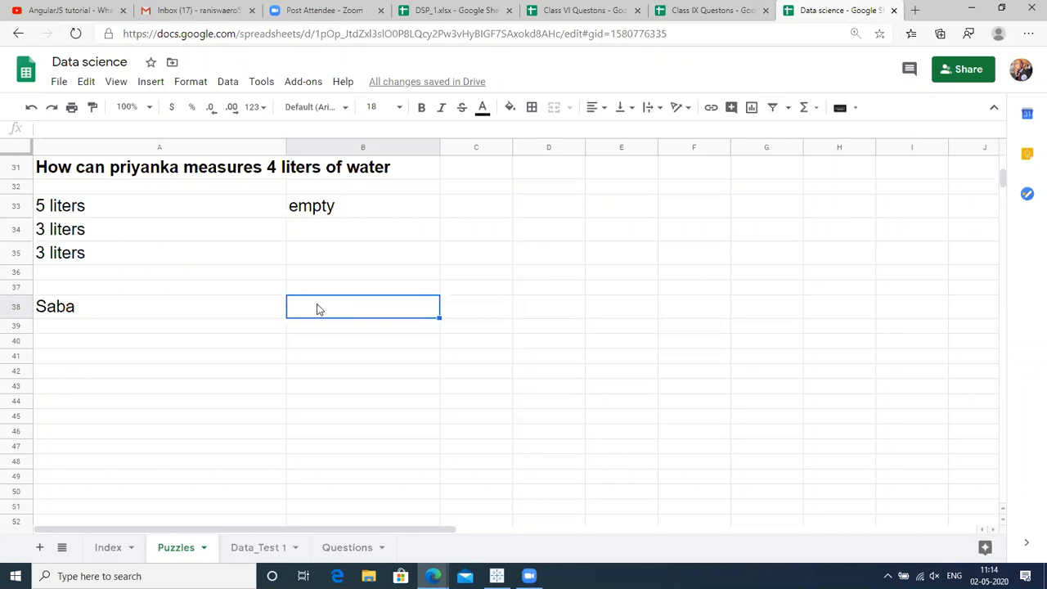
Enter 'killer' in B38 and '3 lion' in C38.
type("killer")
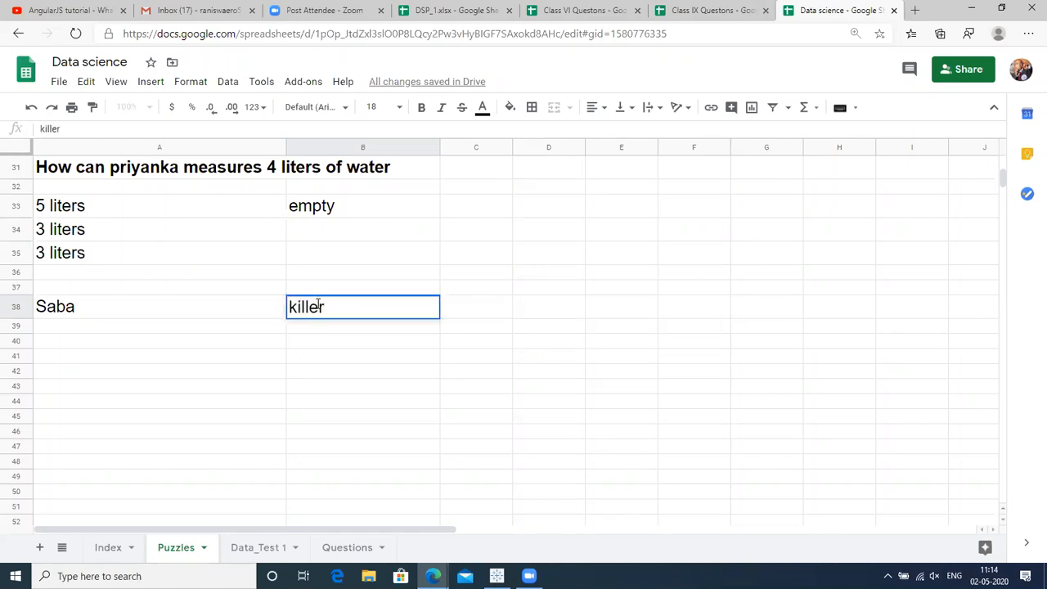
key("Return")
key("Up")
key("Right")
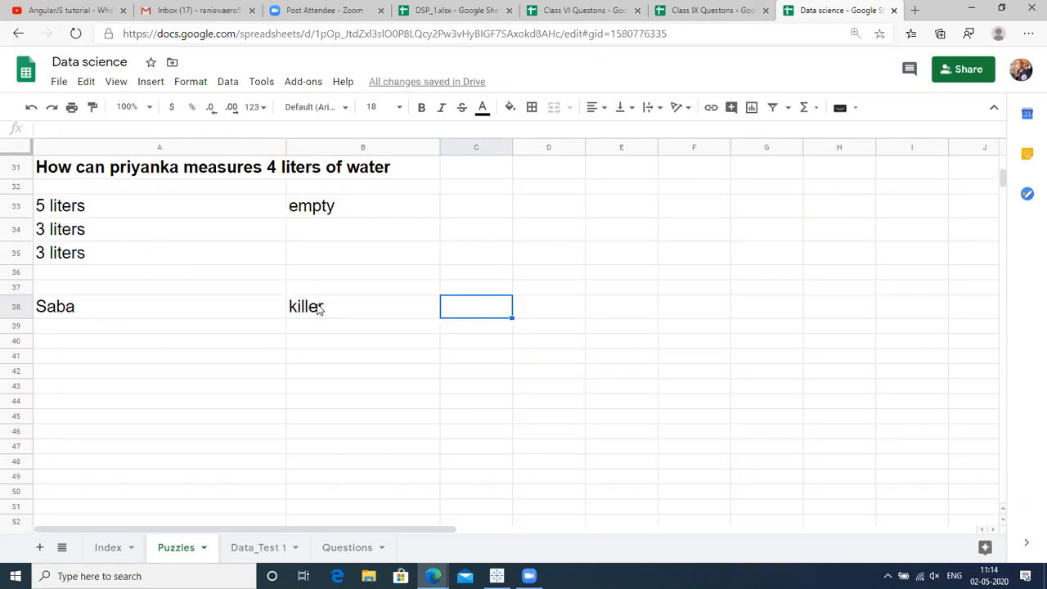
type("3 ")
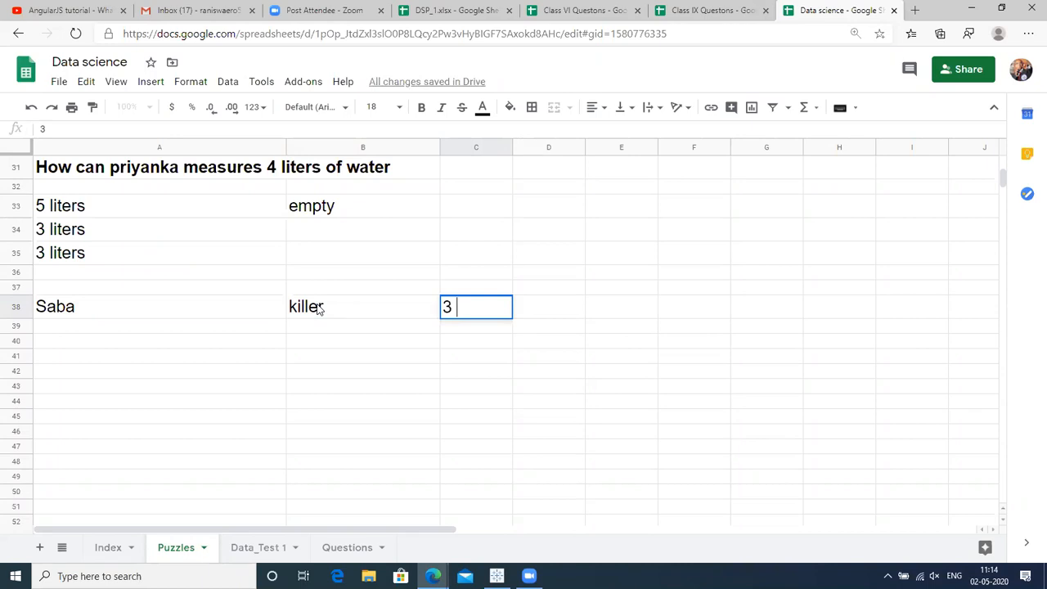
type("lion")
key("Return")
Enter 'fire' in cell D38, fixing a typo along the way.
key("Up")
key("Right")
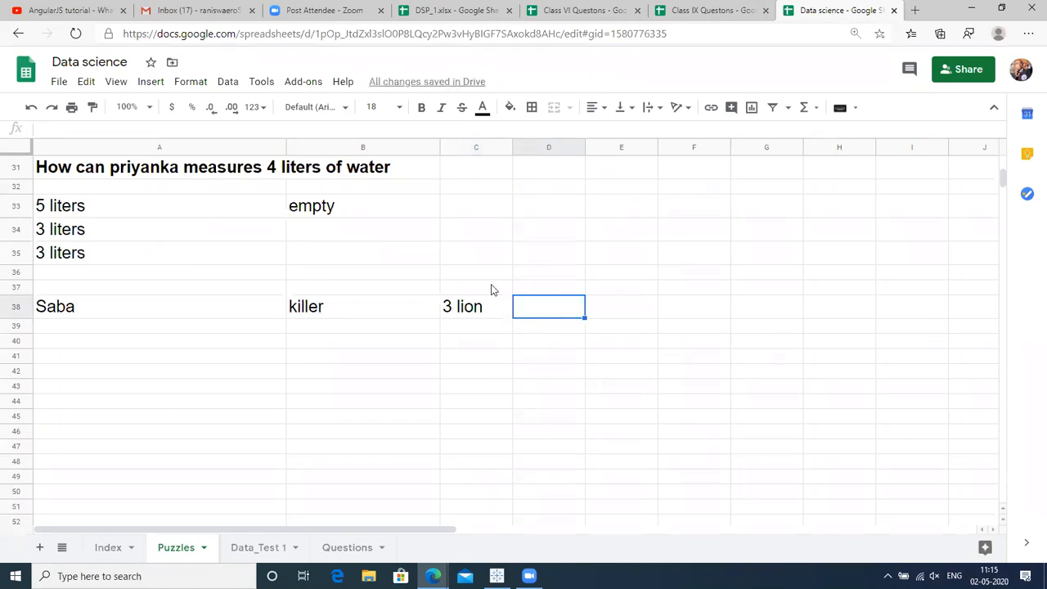
key("Right")
key("Right")
key("Right")
key("Right")
key("Right")
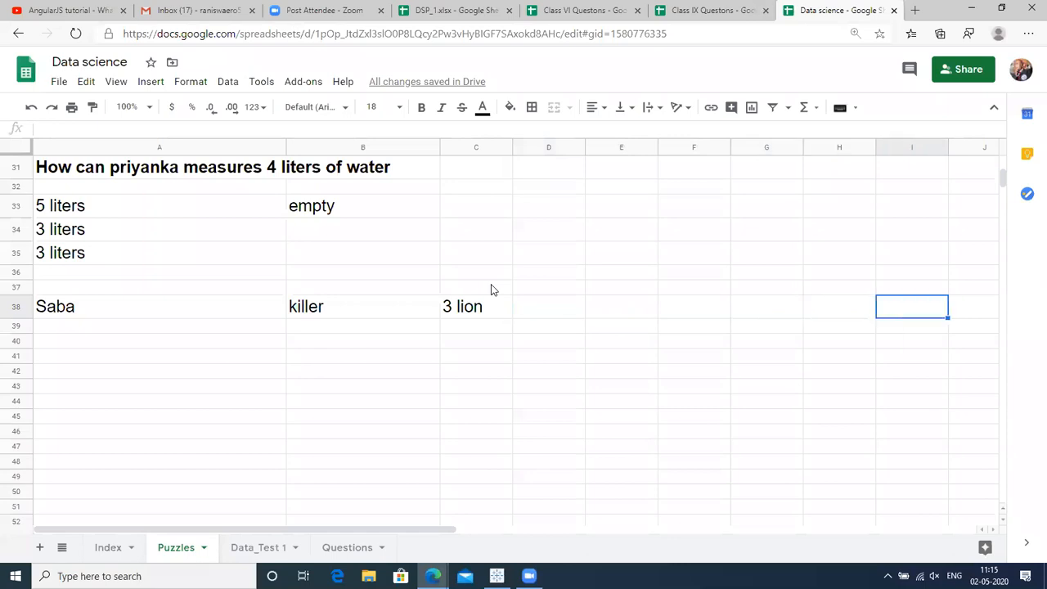
left_click(545, 318)
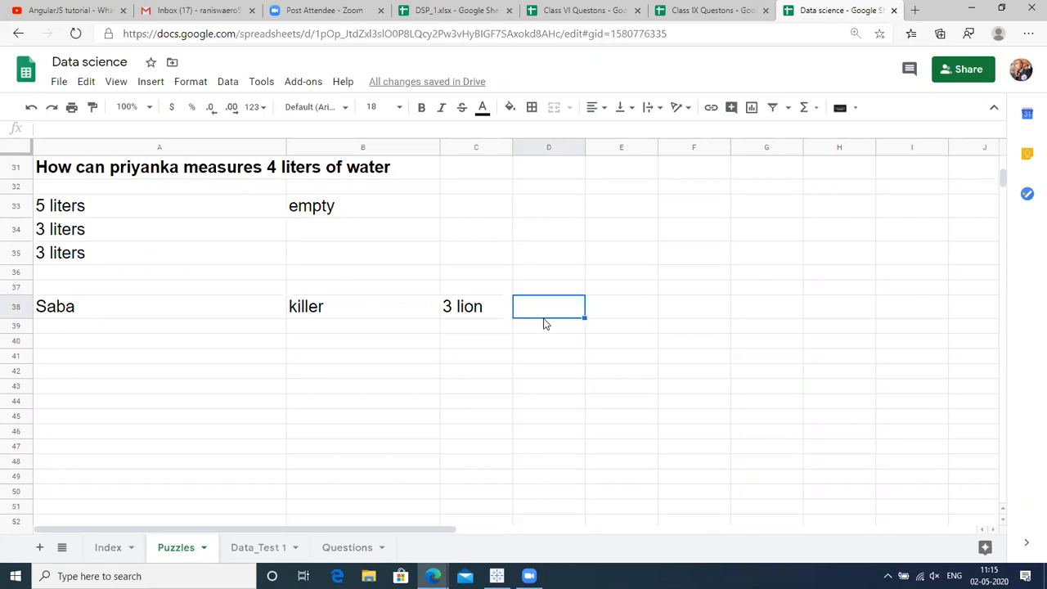
type("fire")
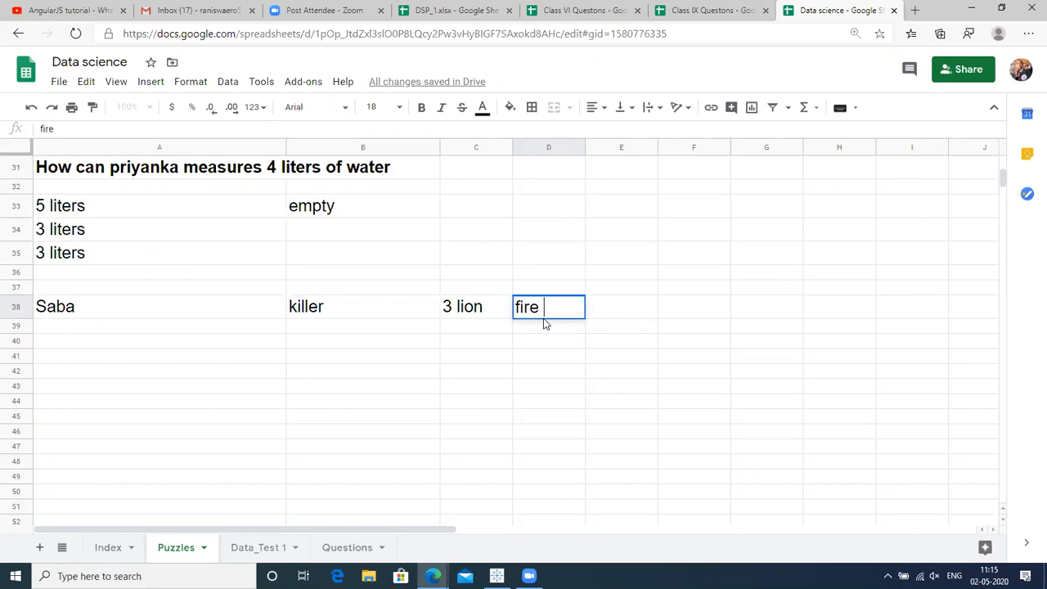
key("Return")
key("Up")
key("Left")
key("Left")
key("Left")
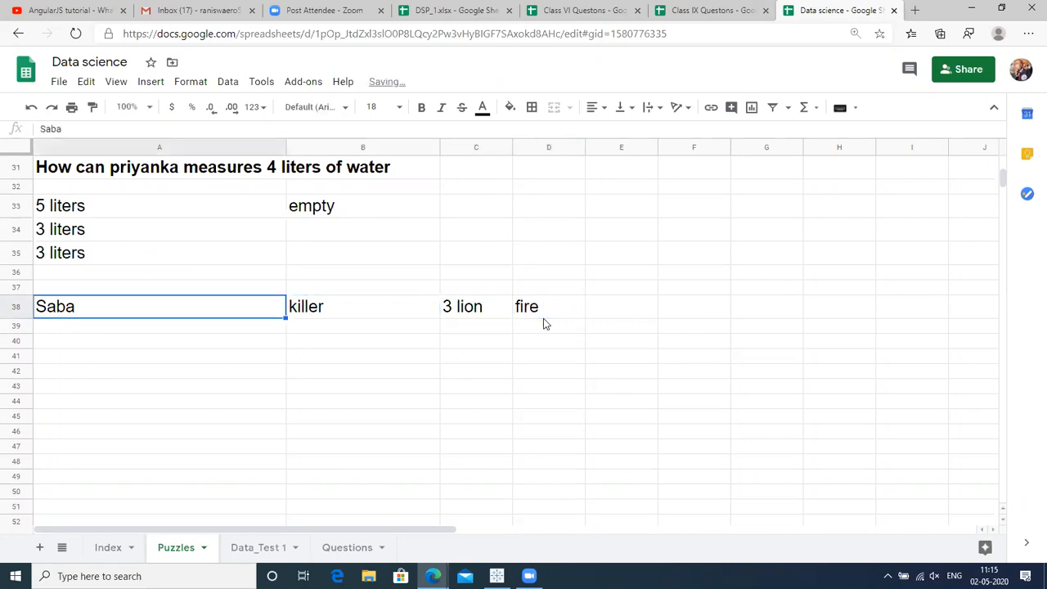
key("Right")
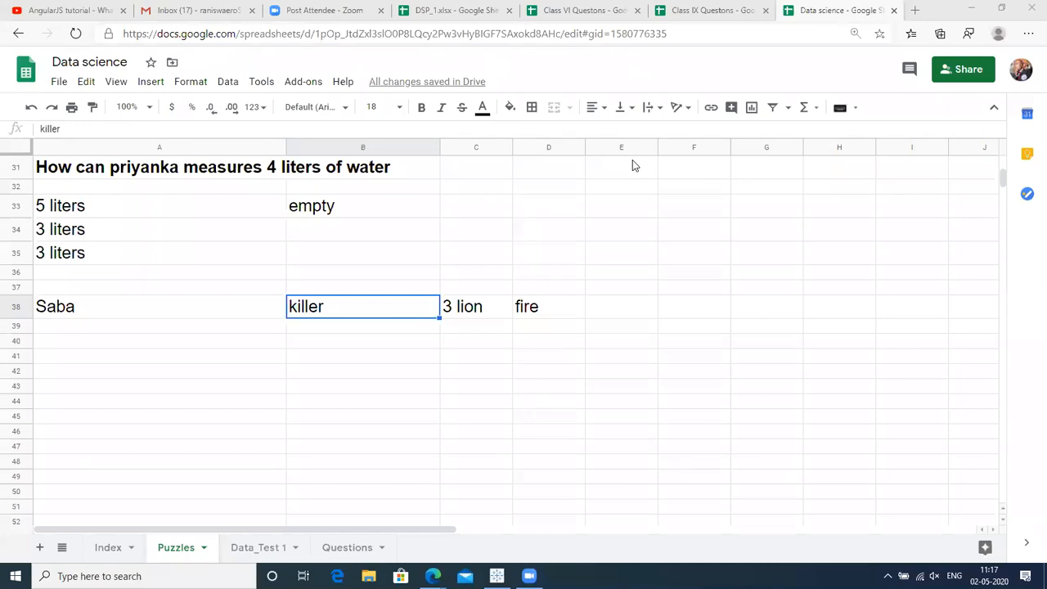
left_click(546, 327)
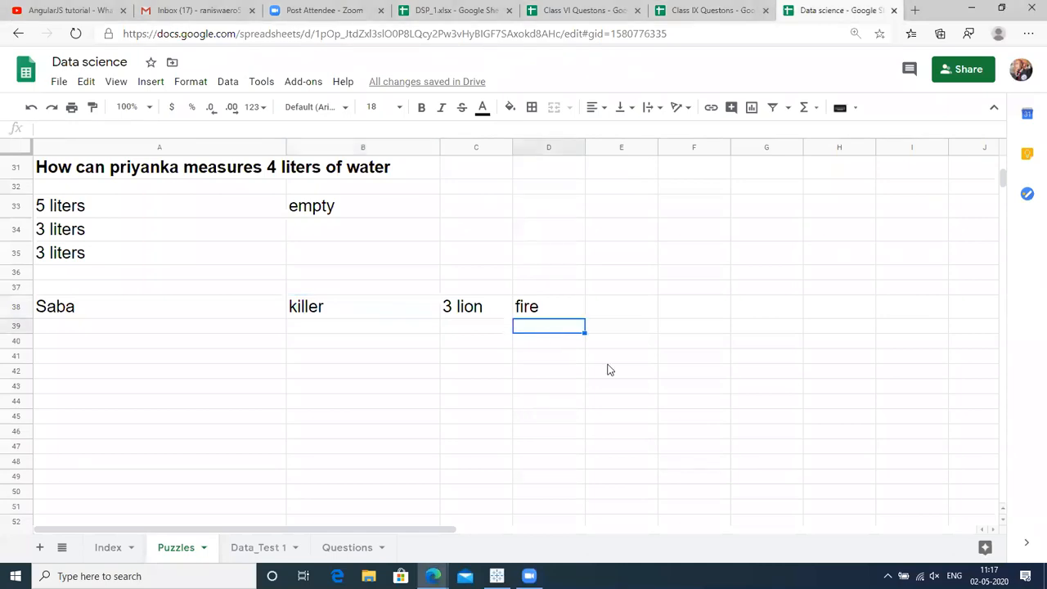
left_click(337, 357)
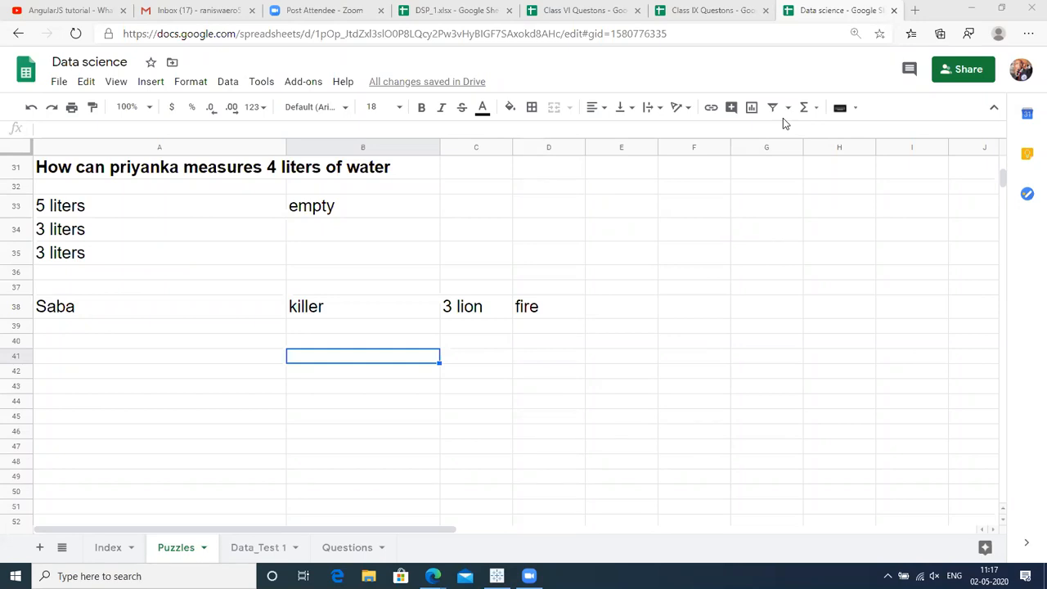
left_click(714, 454)
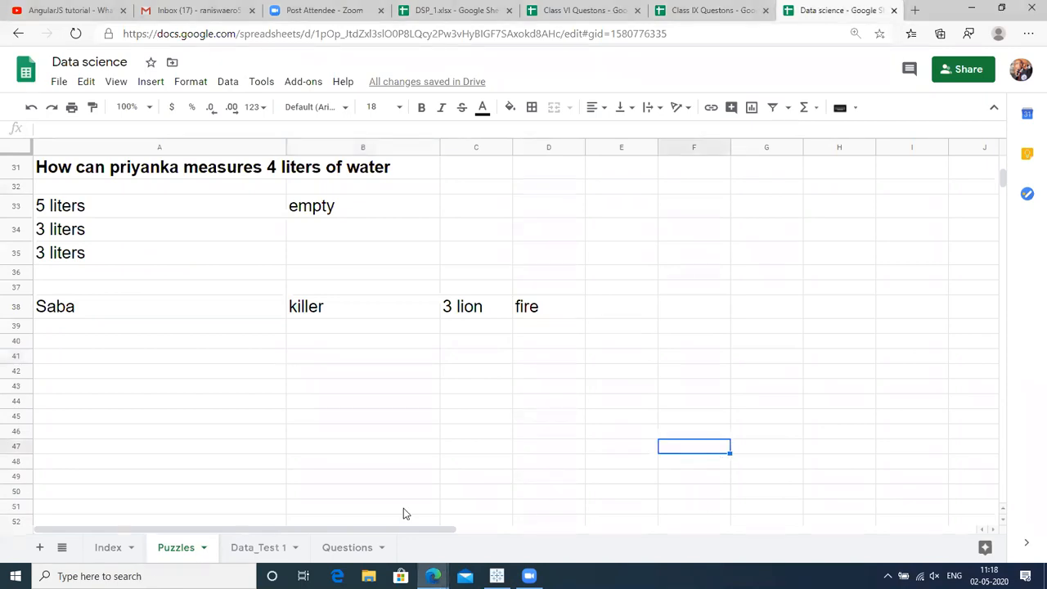
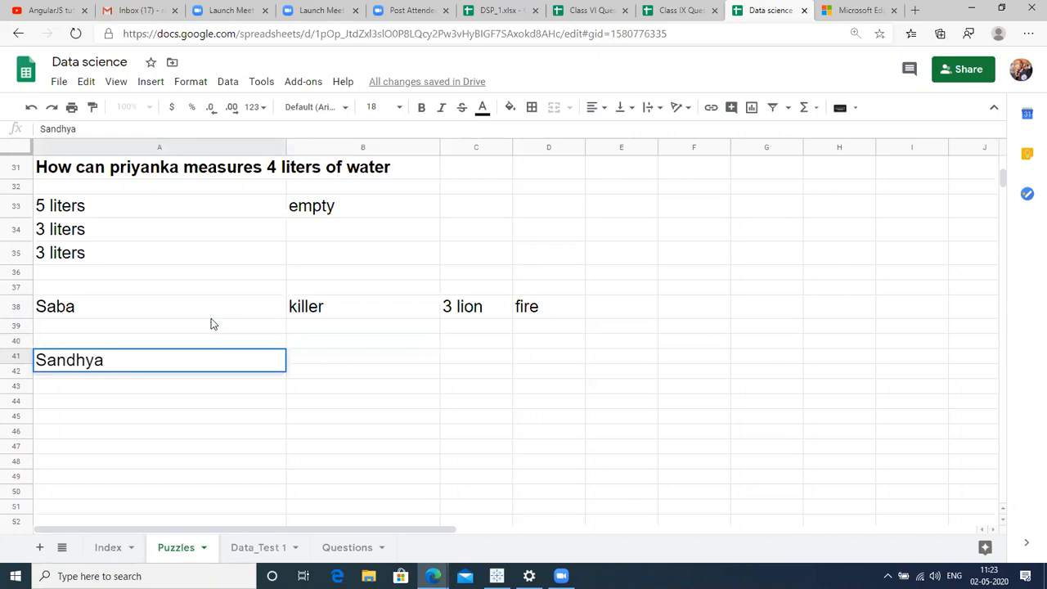
key("Return")
key("Up")
key("Right")
key("Right")
key("Up")
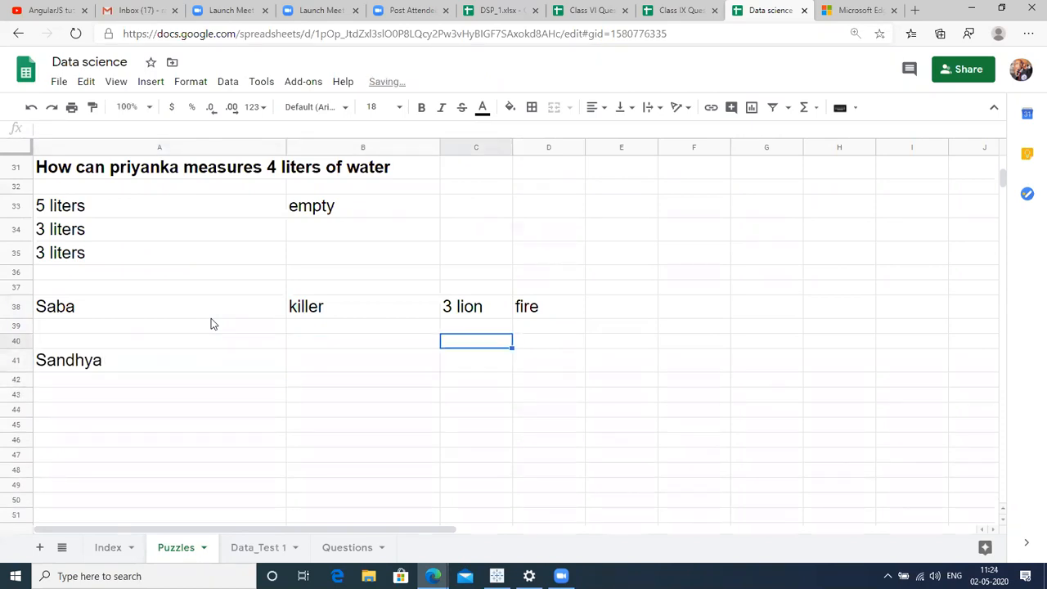
key("Left")
key("Down")
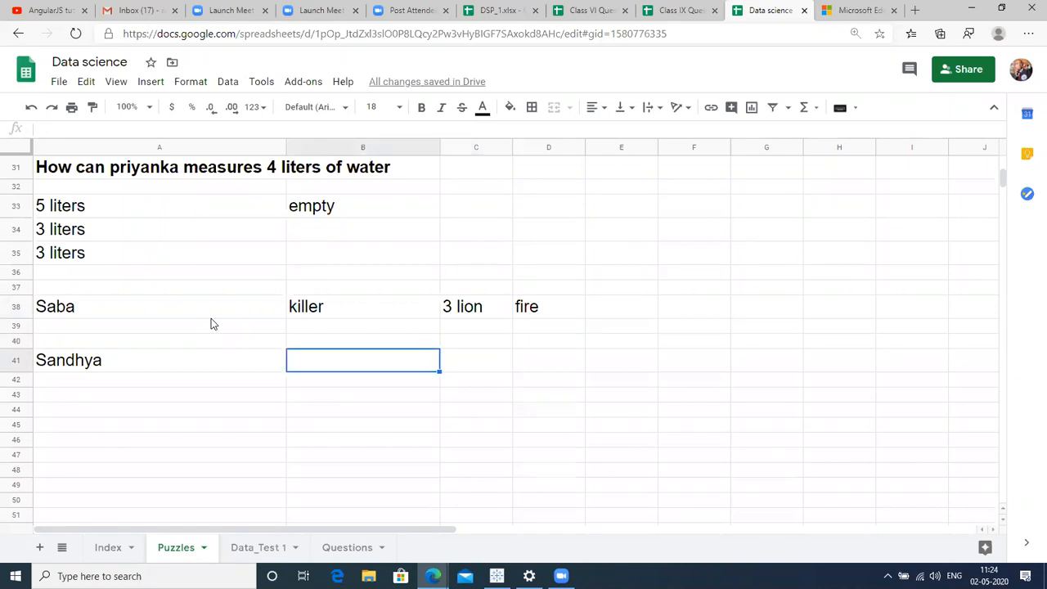
type("Vijaya")
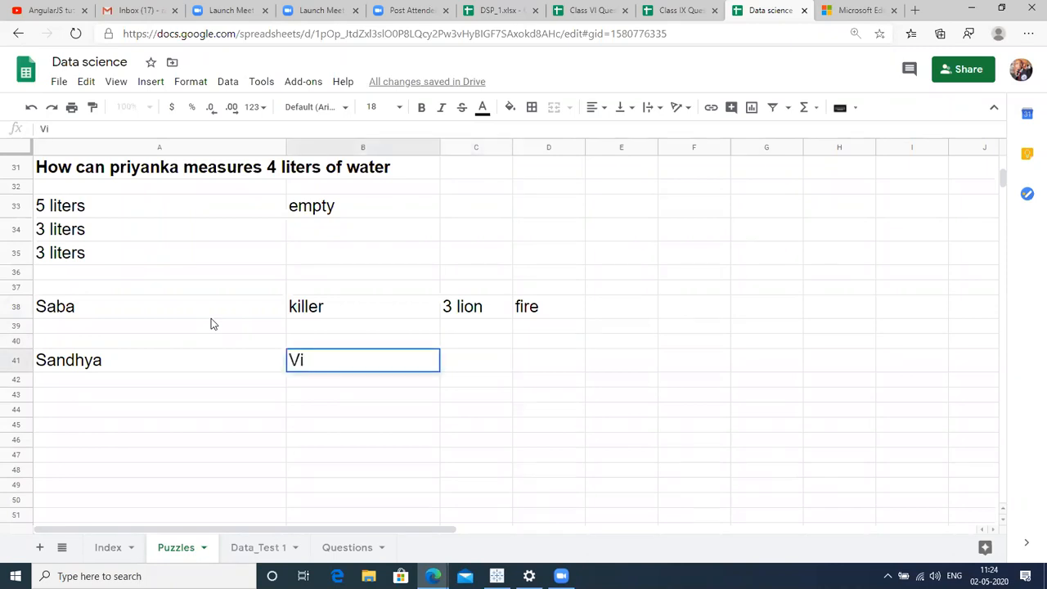
key("Return")
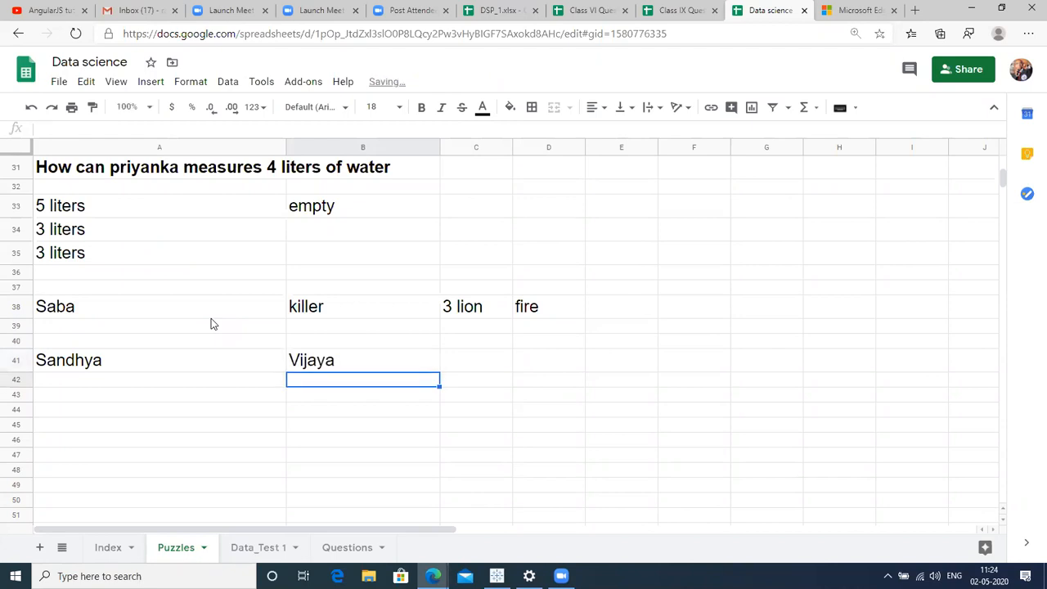
key("Up")
key("Right")
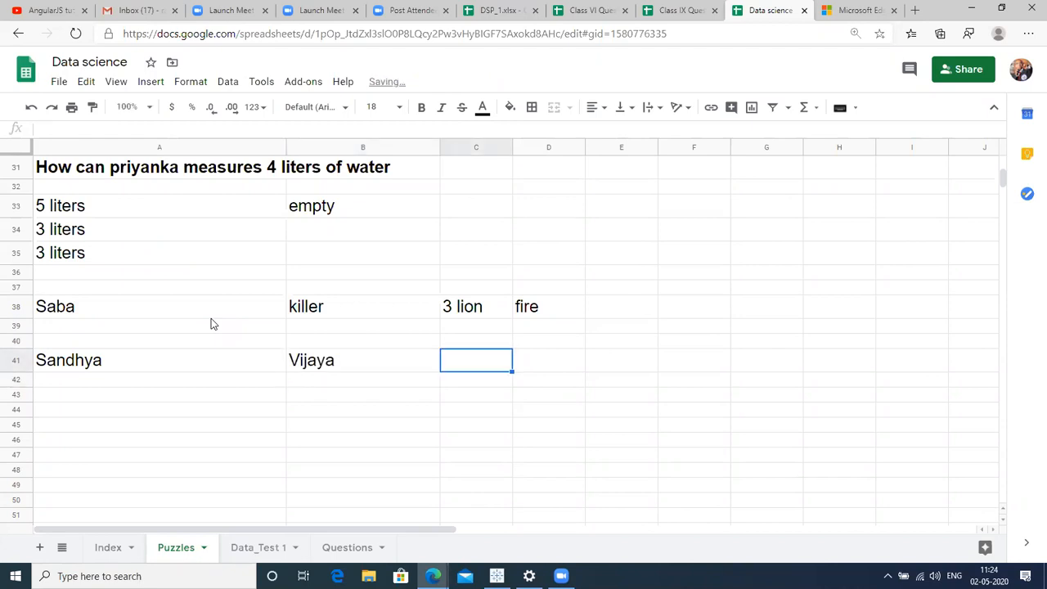
type("Par")
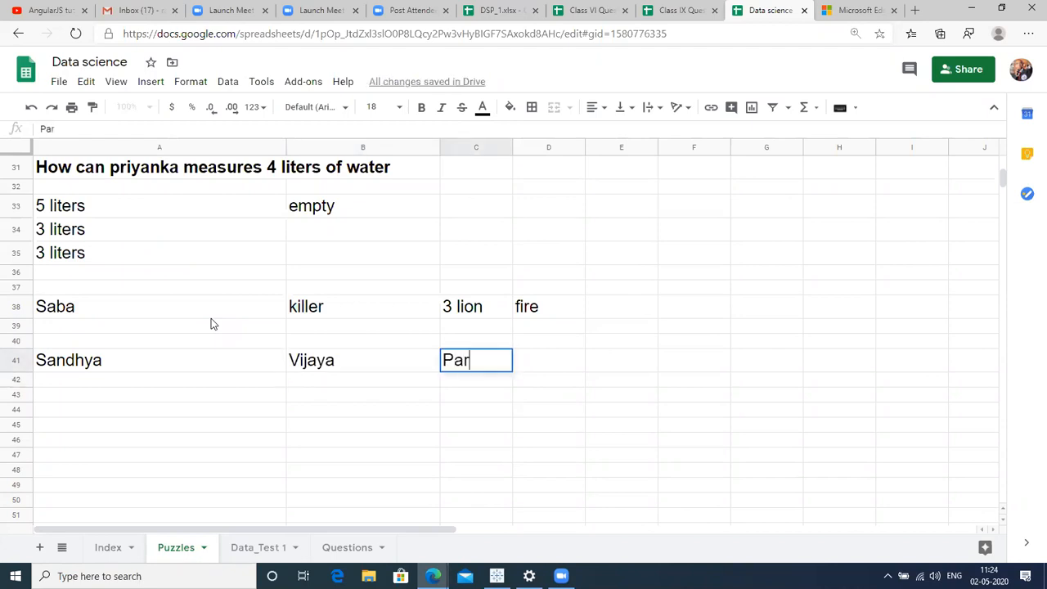
type("imala")
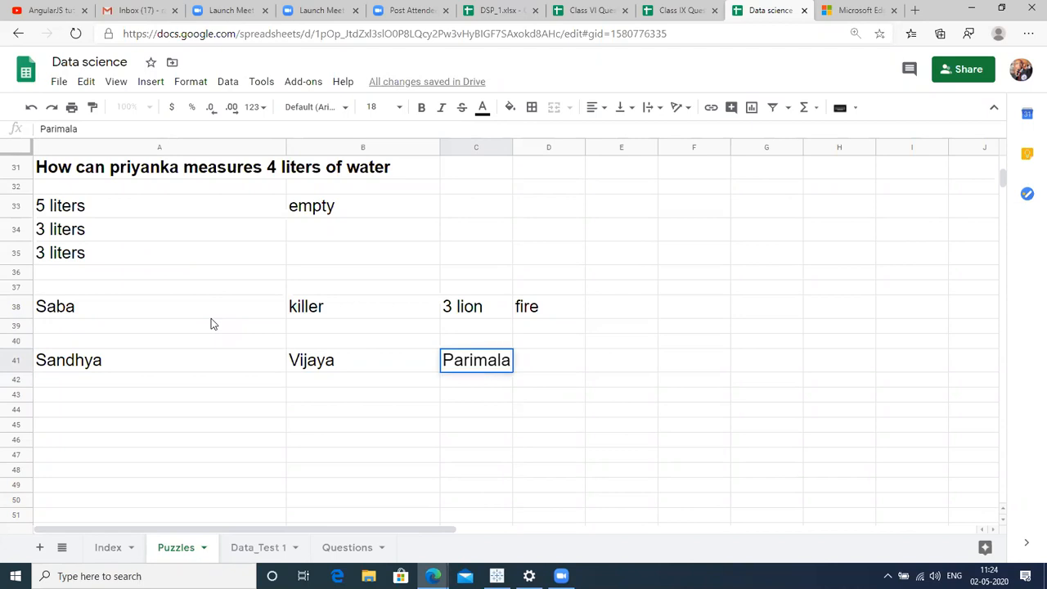
key("Left")
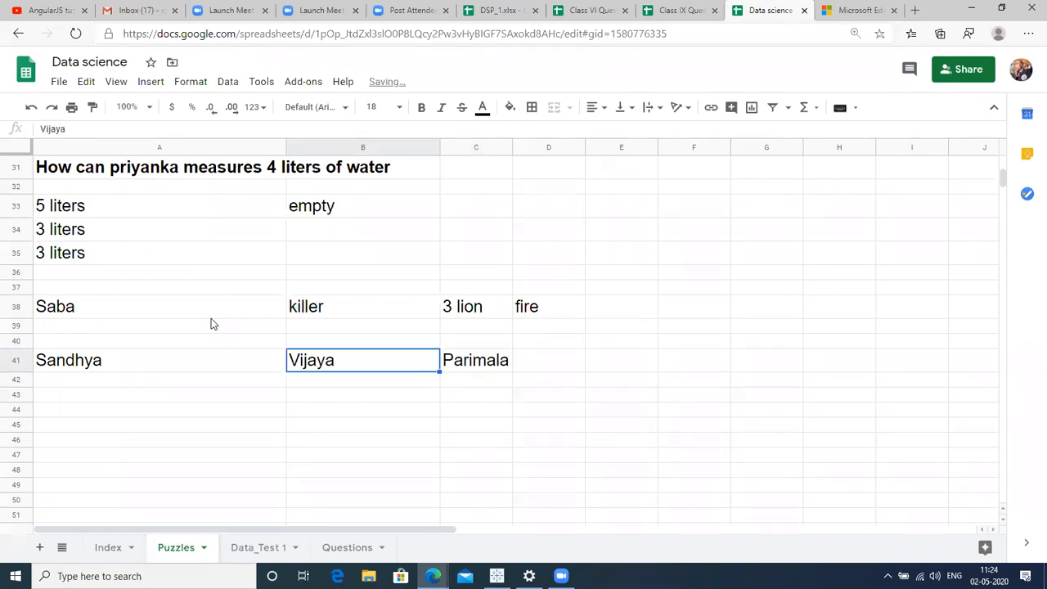
Look over the names across A41:C41 and the cells below, ending on C41.
key("Left")
key("Down")
key("Up")
key("Right")
key("Left")
key("Right")
key("Left")
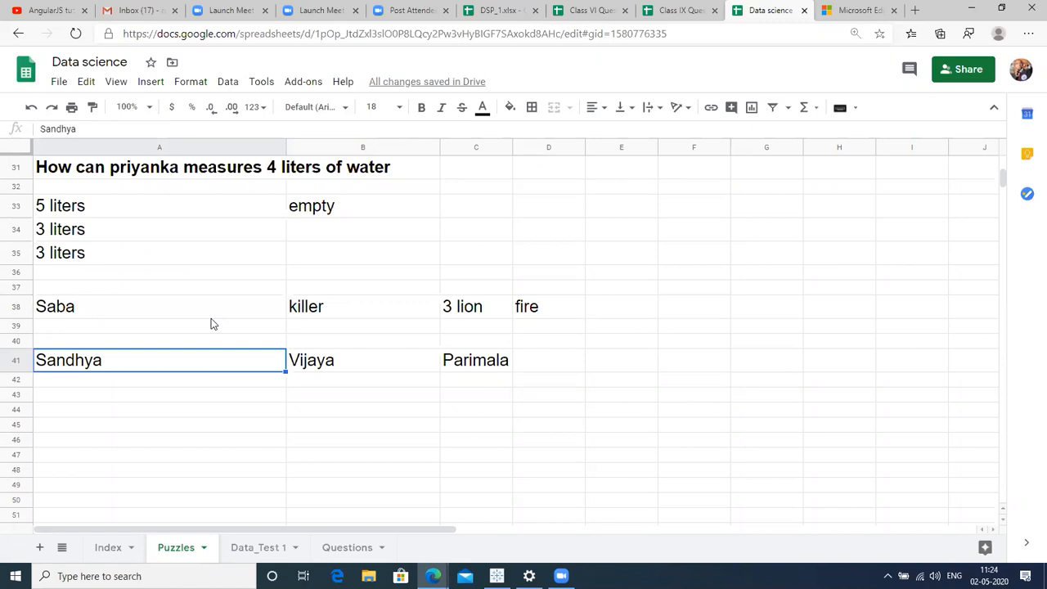
key("Right")
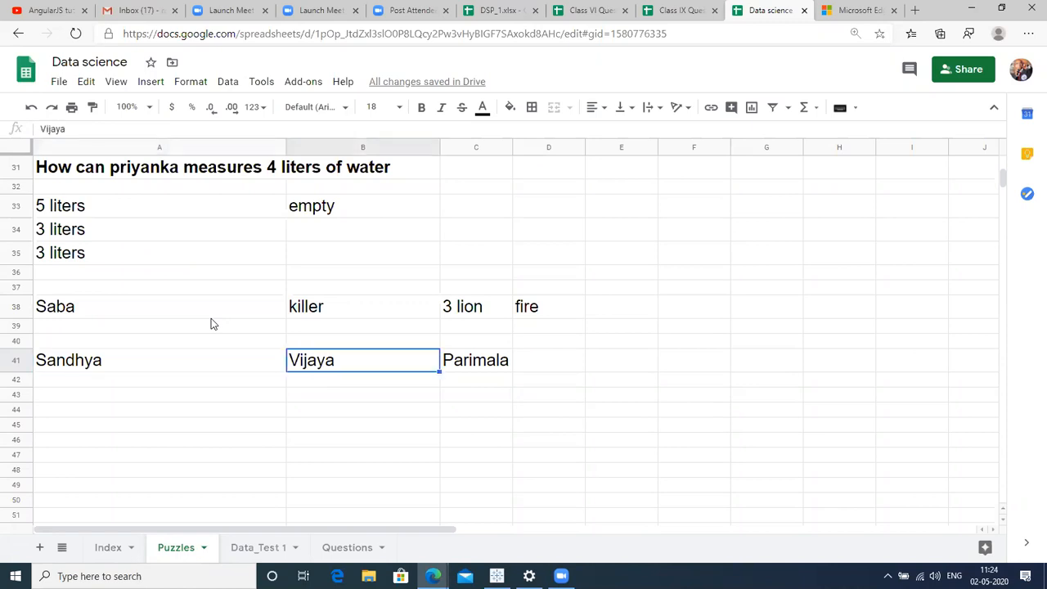
key("shift+Right")
key("Down")
key("Up")
key("Right")
key("Down")
key("Up")
key("Left")
key("Down")
key("Up")
key("Right")
key("Down")
key("Left")
key("Up")
key("Left")
key("Right")
key("Left")
key("Right")
key("Left")
key("Right")
key("Right")
key("Left")
key("Right")
key("Down")
key("Left")
key("Right")
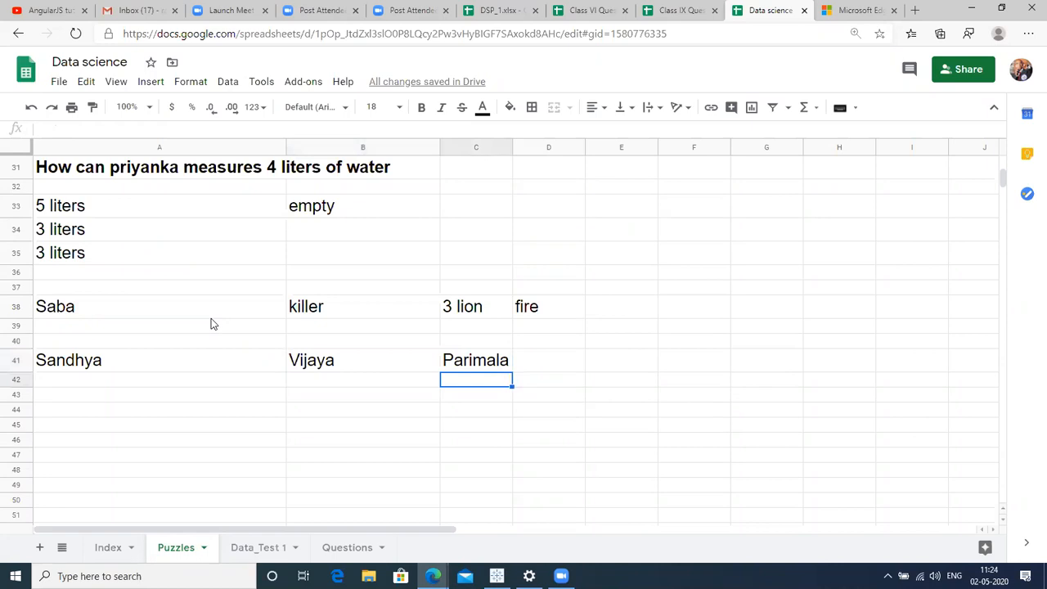
Enter 'Fast' in C42 and 'slow' in B42, then head down column B.
type("Fast")
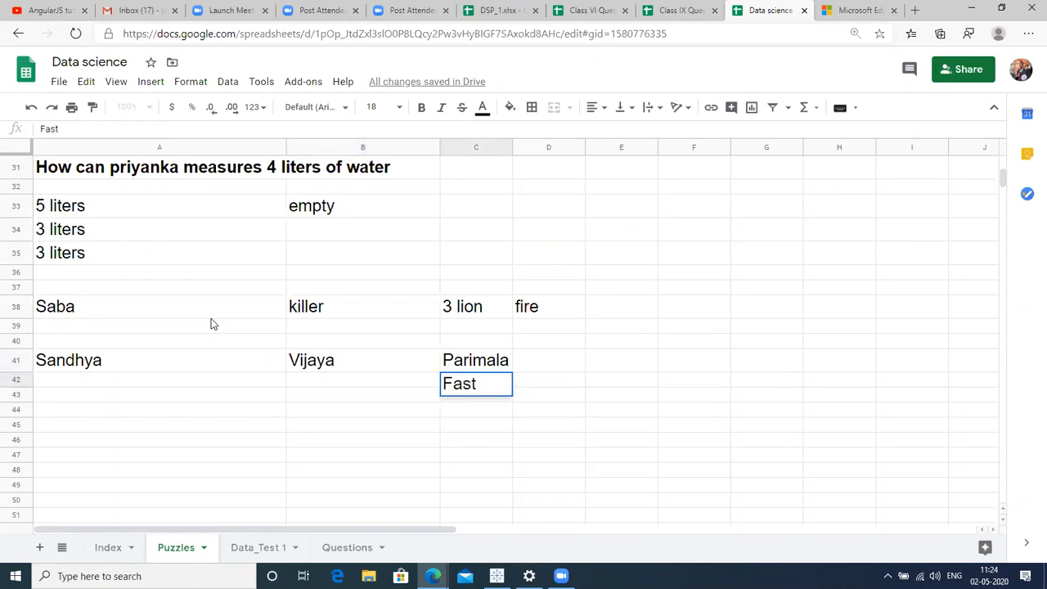
key("Return")
key("Up")
key("Left")
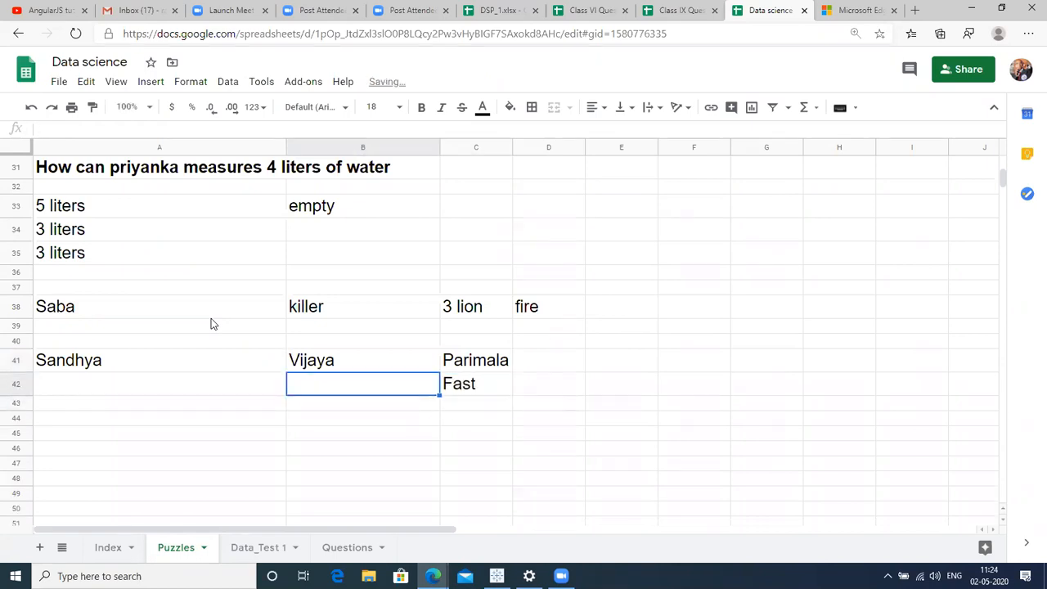
type("slow")
key("Return")
key("Up")
key("Left")
key("Up")
key("Right")
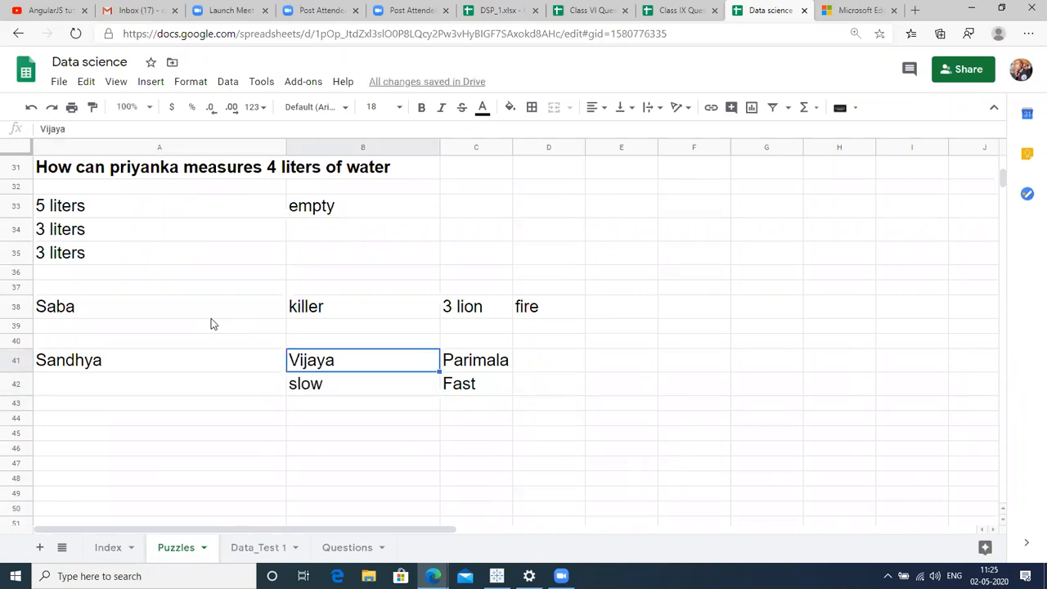
key("Down")
key("Down")
key("Down")
key("Down")
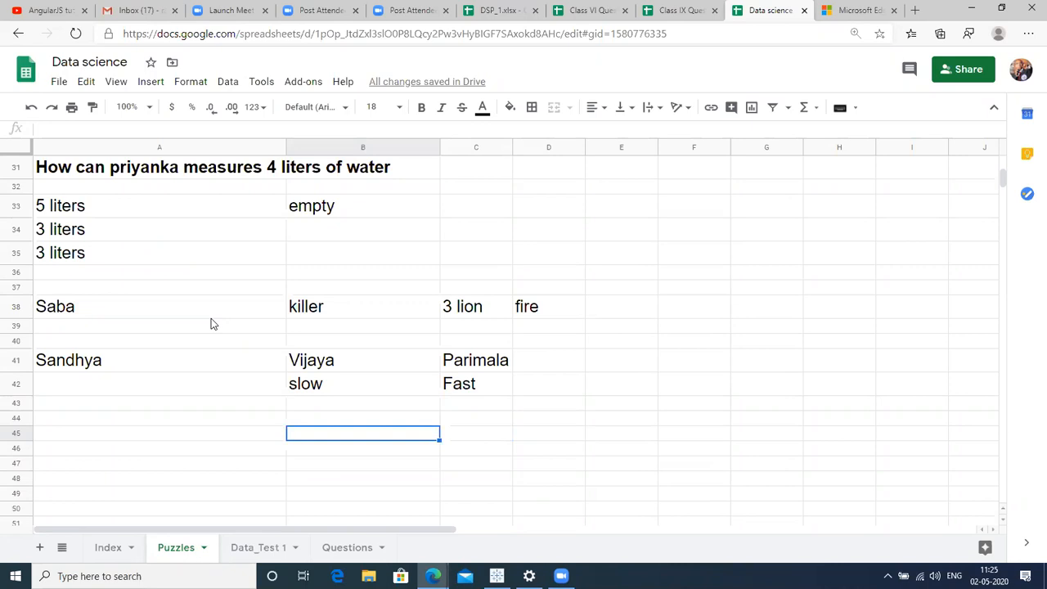
Enter 'Vijaya' in B45 as the puzzle's answer.
type("Vi")
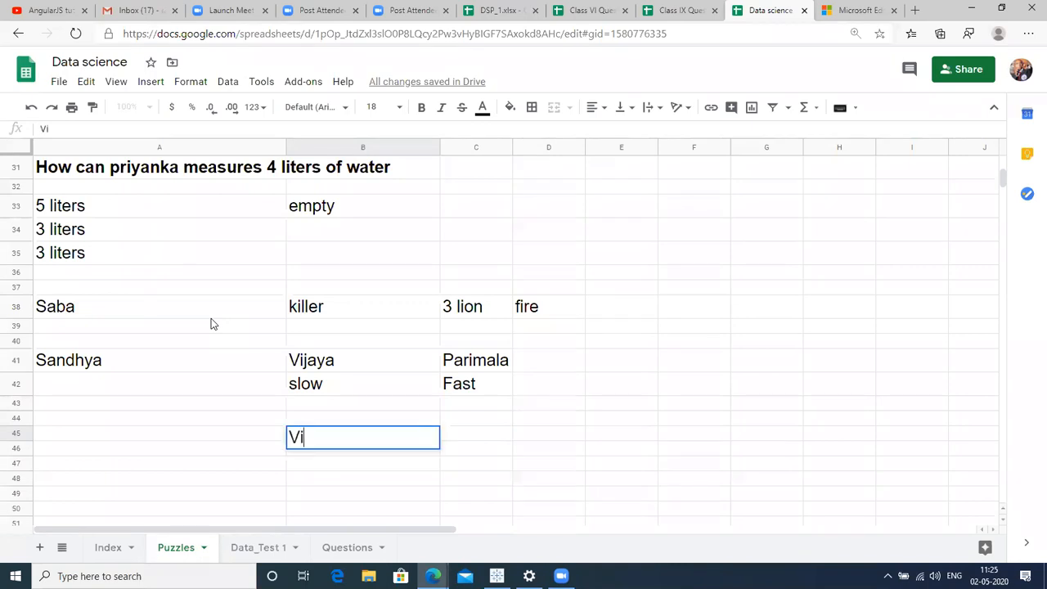
type("jaya")
key("Return")
key("Up")
key("Tab")
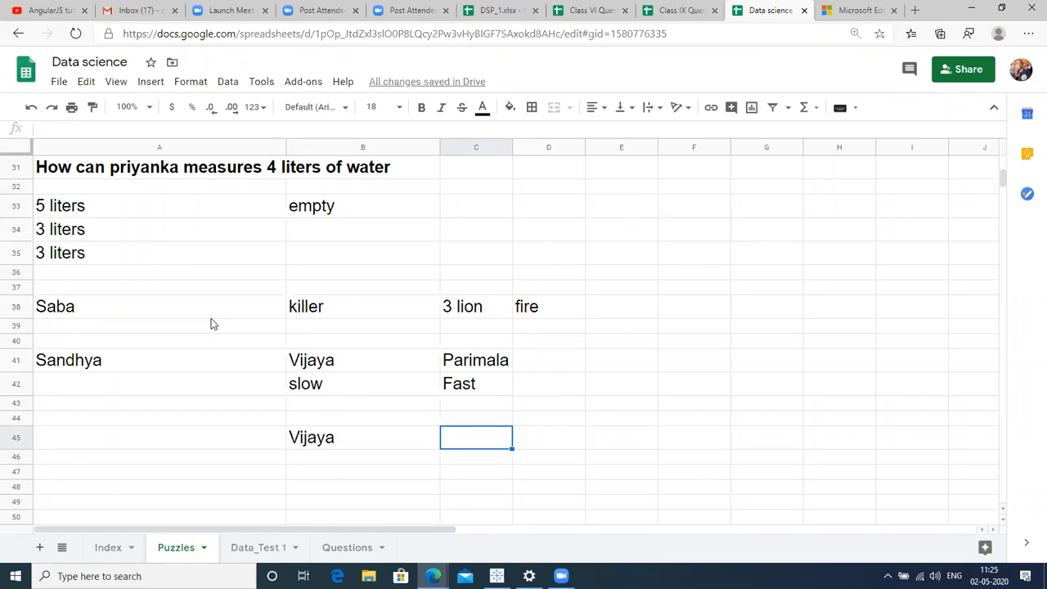
key("Left")
key("Down")
key("Down")
key("Down")
key("Down")
key("Down")
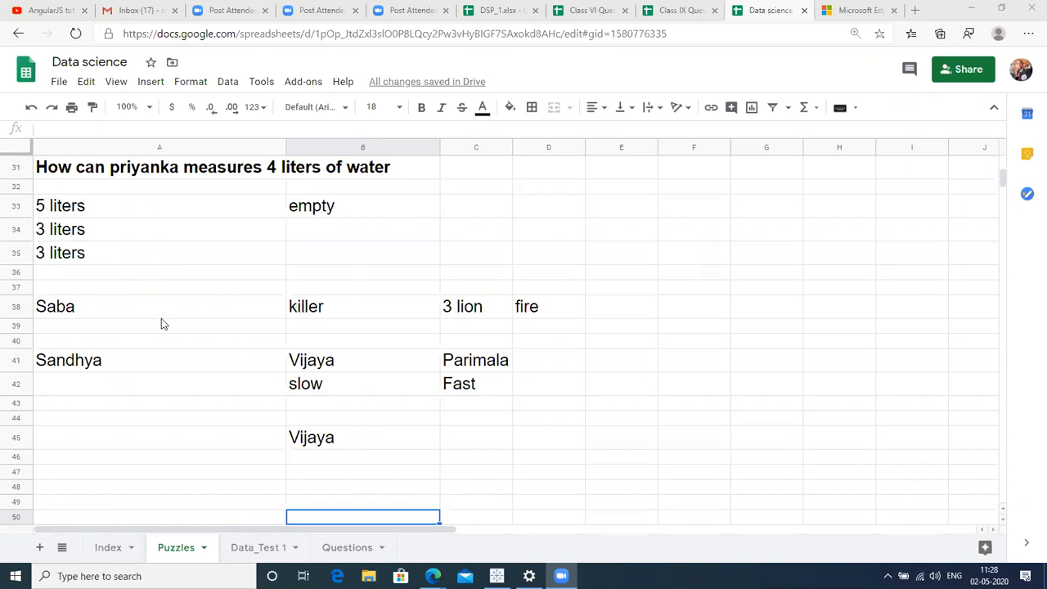
Make the block A41:C45 bold.
left_click(118, 370)
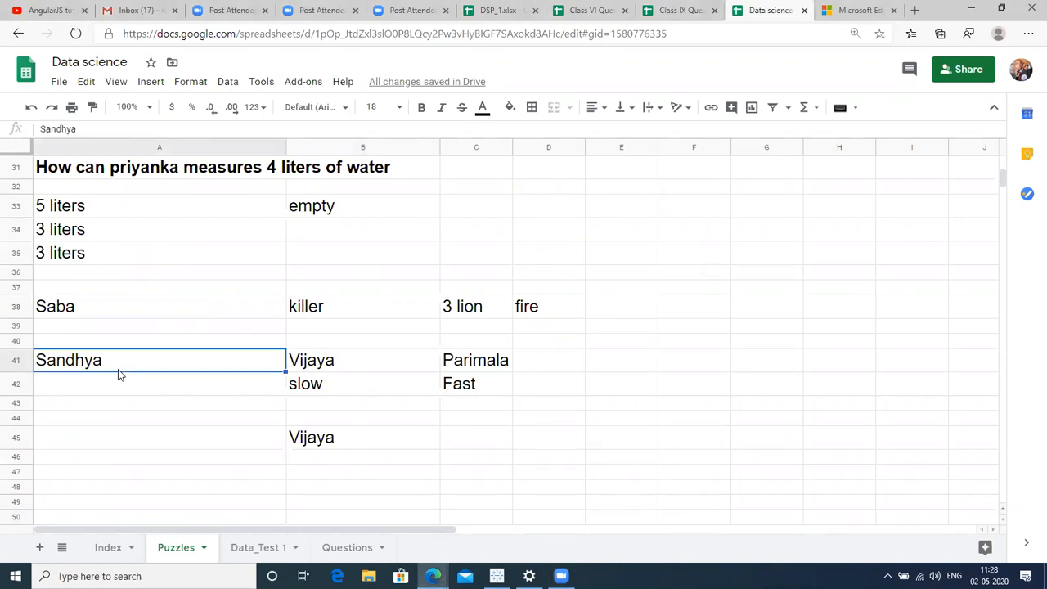
key("shift+Right")
key("shift+Right")
key("shift+Down")
key("shift+Down")
key("shift+Down")
key("shift+Down")
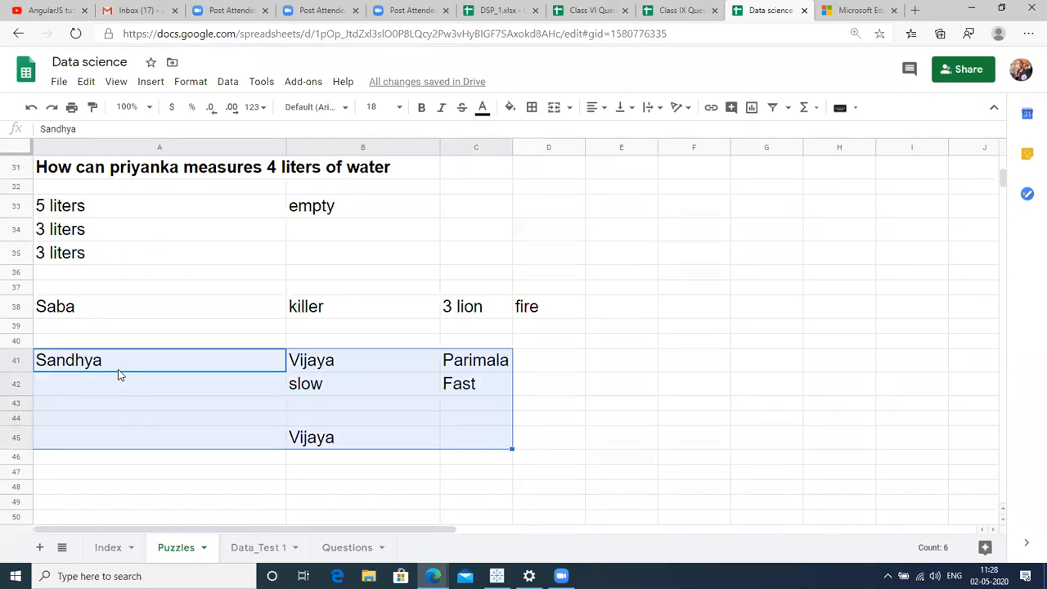
key("ctrl+b")
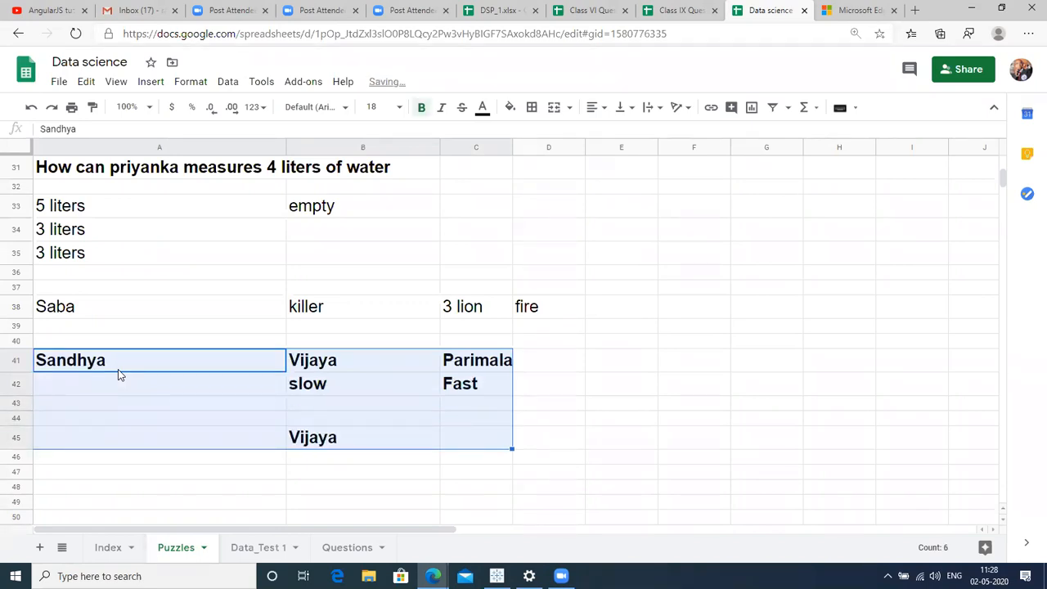
Check cells B42 through C45, then switch to the Data_Test 1 sheet.
left_click(376, 421)
left_click(367, 394)
key("Down")
key("Down")
key("Down")
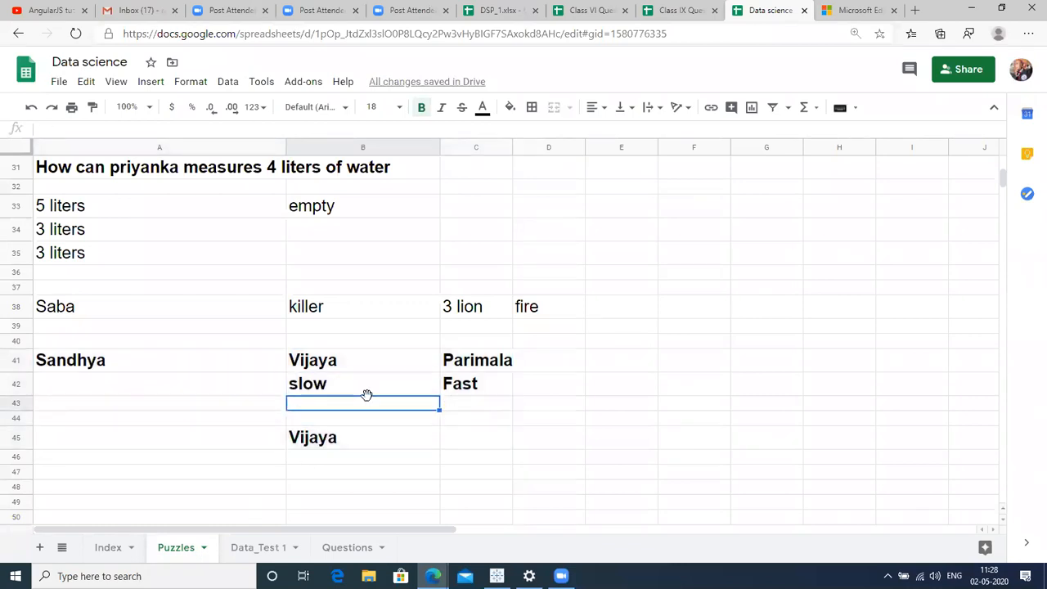
key("Right")
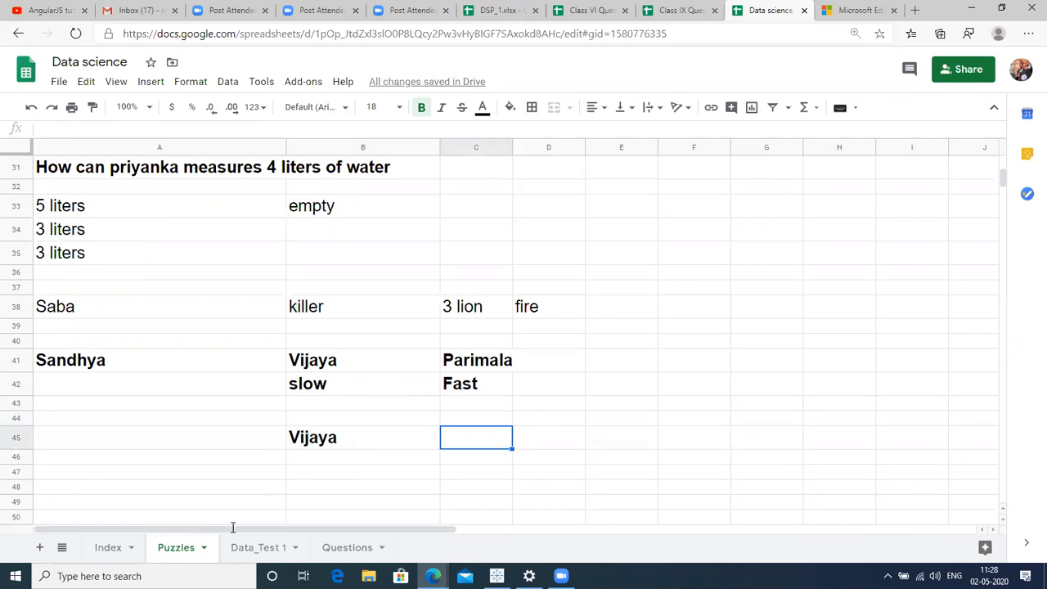
left_click(247, 548)
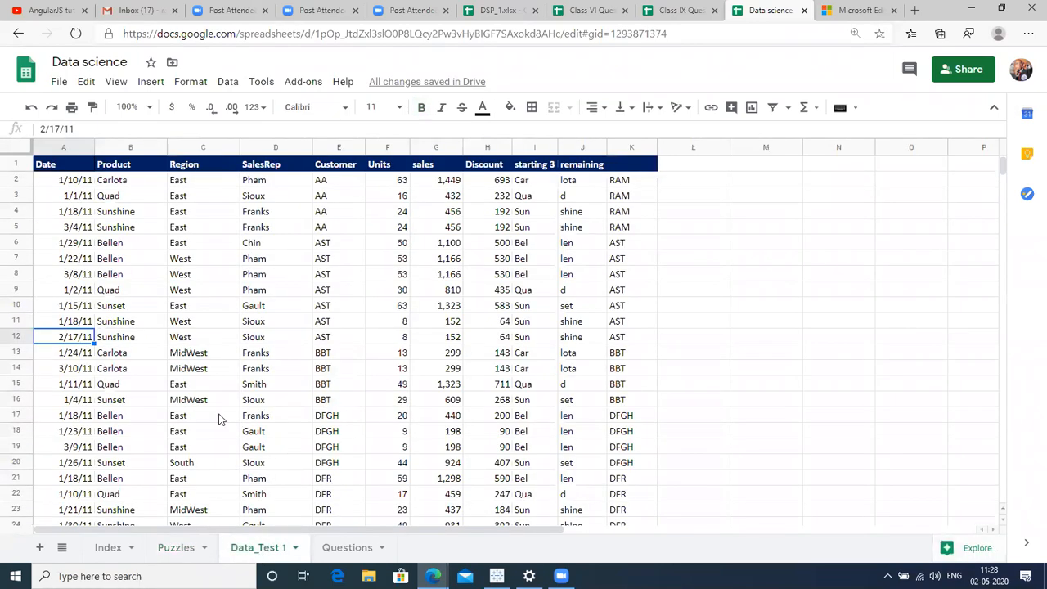
Look over a few cells on the Index sheet, then return to the Puzzles sheet.
left_click(176, 550)
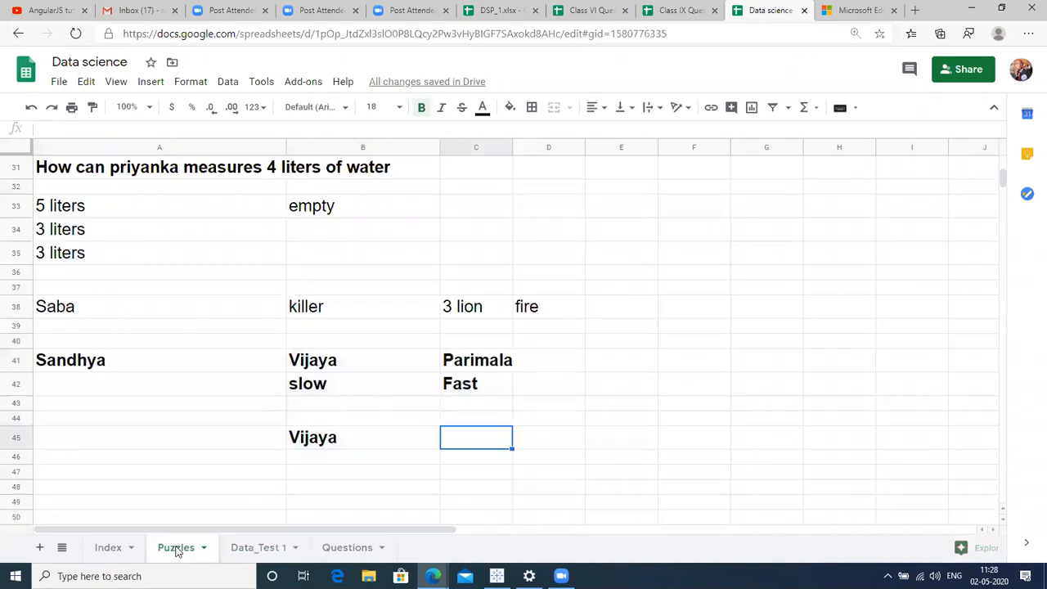
left_click(111, 551)
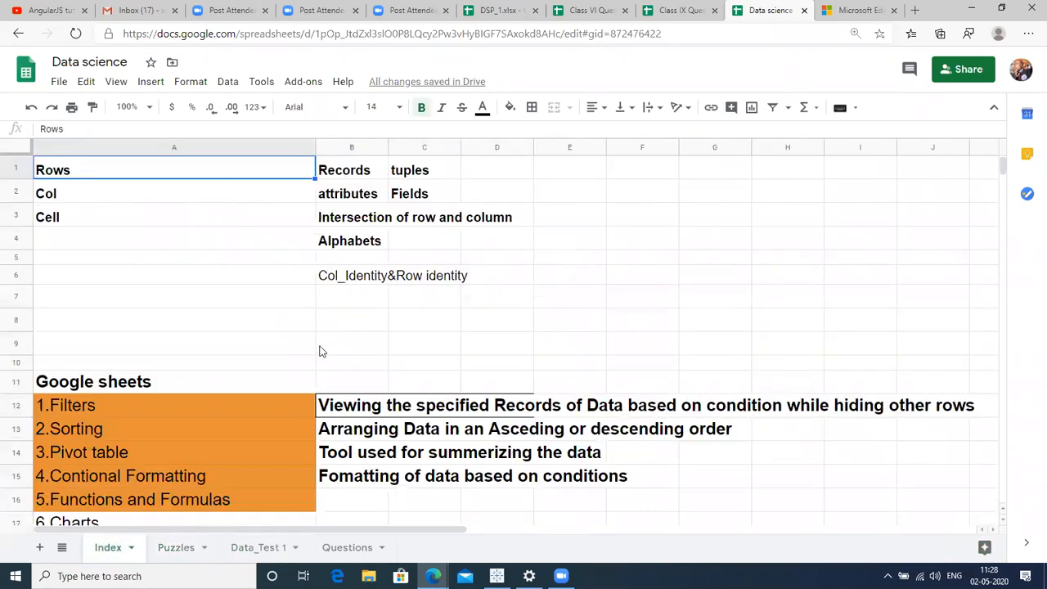
left_click(278, 363)
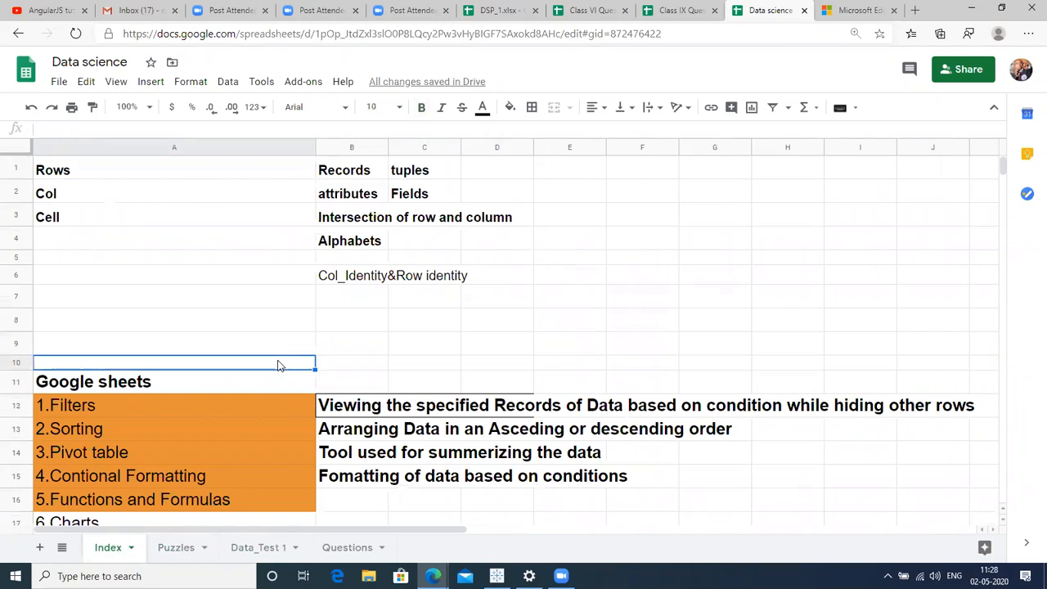
left_click(765, 249)
key("Right")
key("Right")
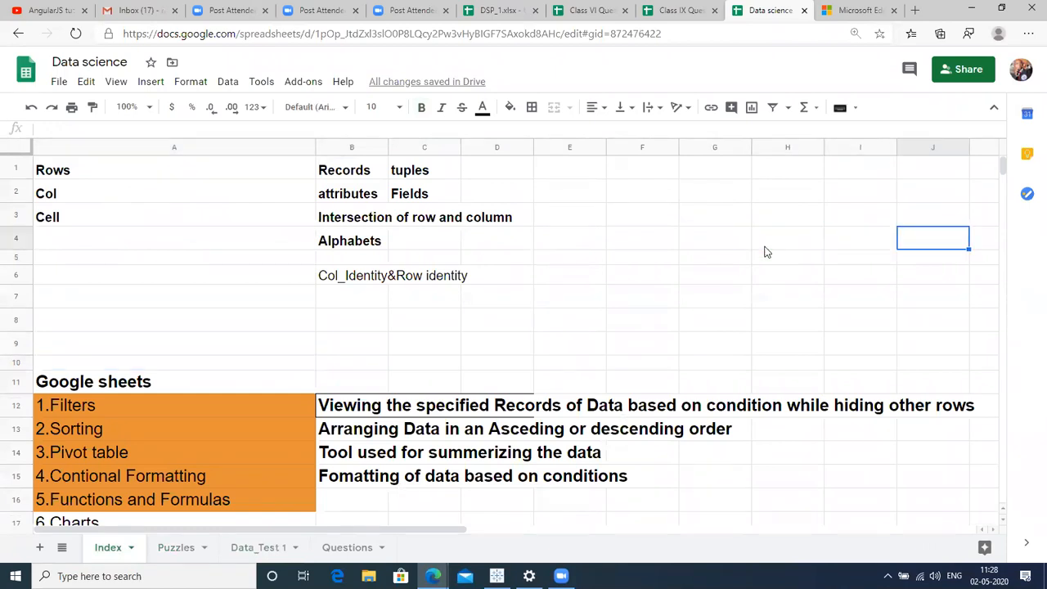
key("Right")
key("Right")
key("Right")
key("Right")
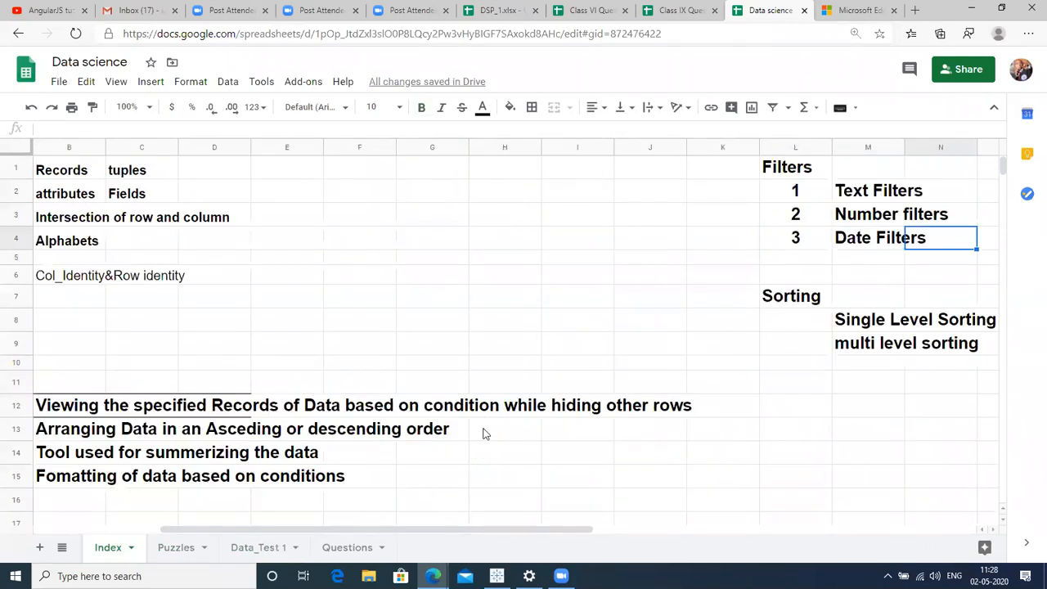
left_click(187, 548)
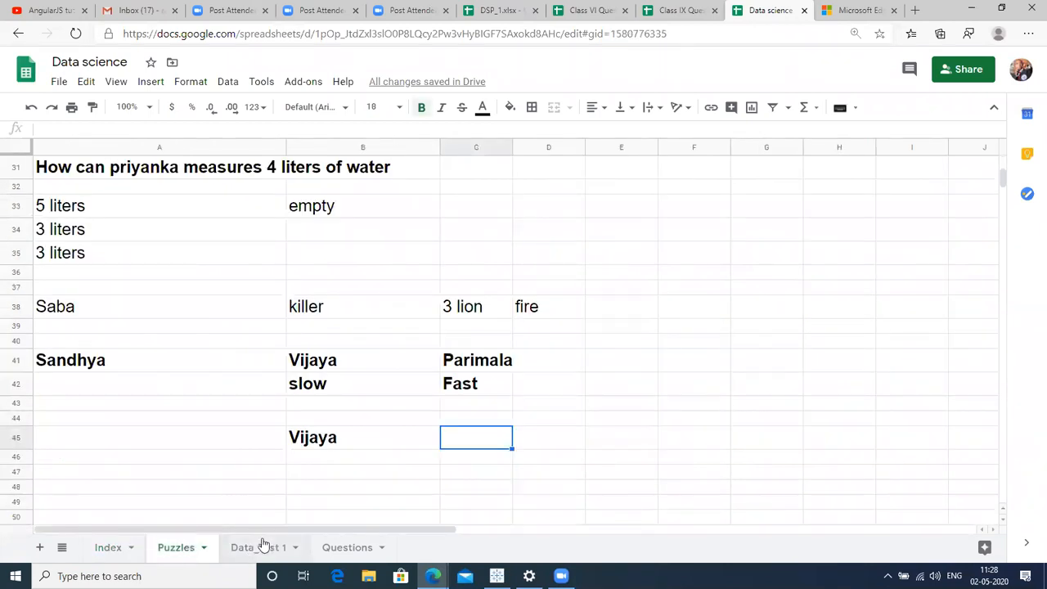
Switch to the Questions sheet and check the workbook's full sheet list.
left_click(328, 546)
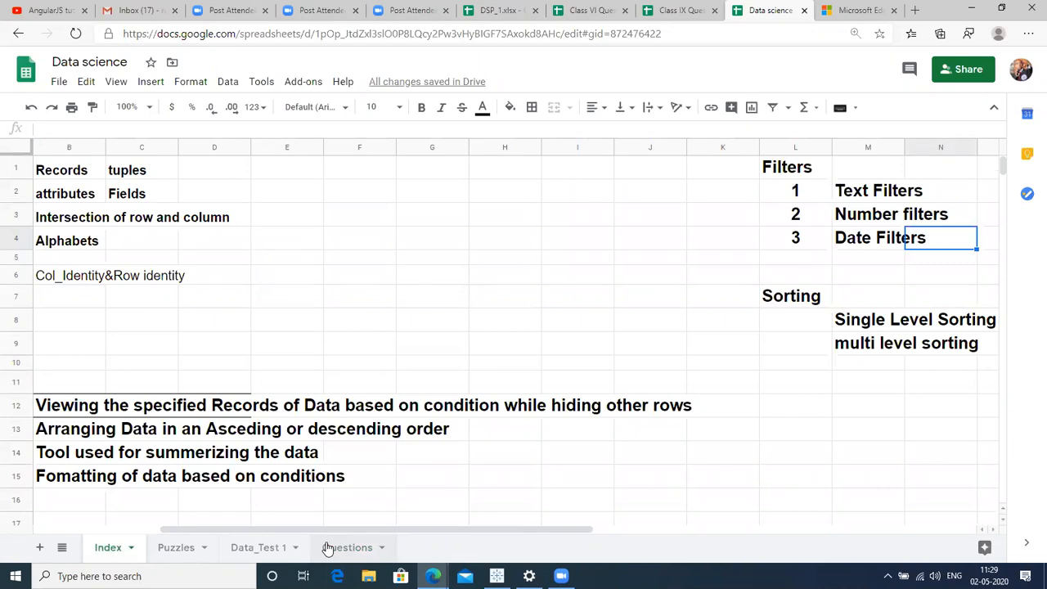
key("alt+Down")
key("alt+Down")
key("alt+Down")
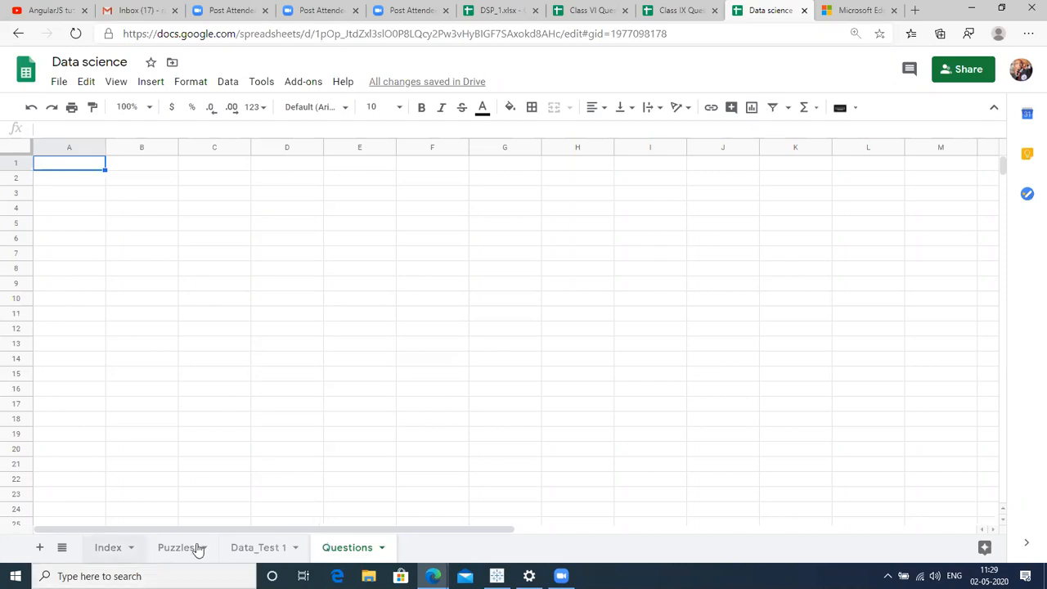
left_click(62, 547)
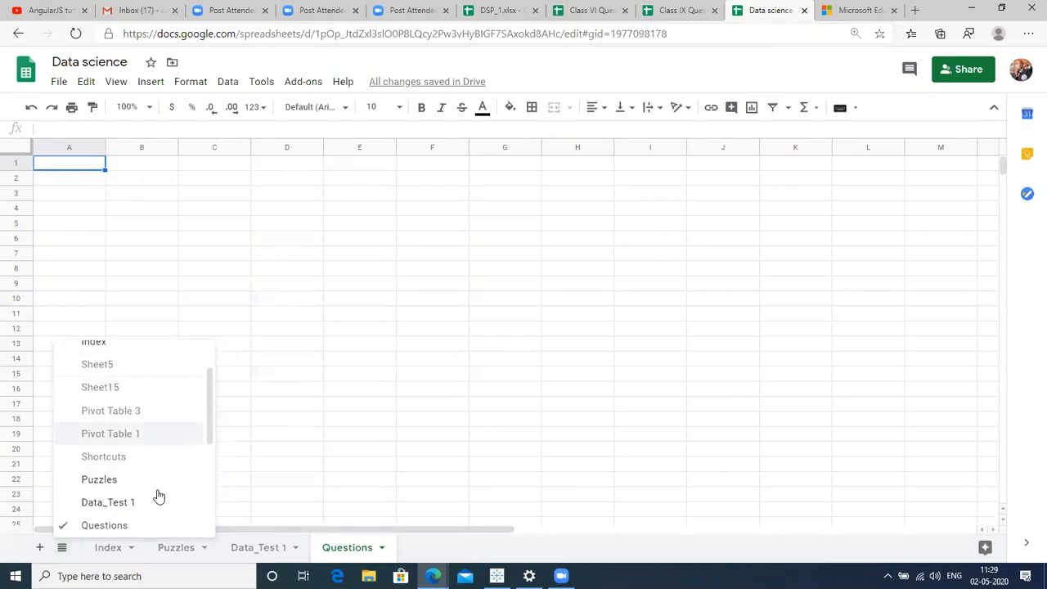
left_click(260, 467)
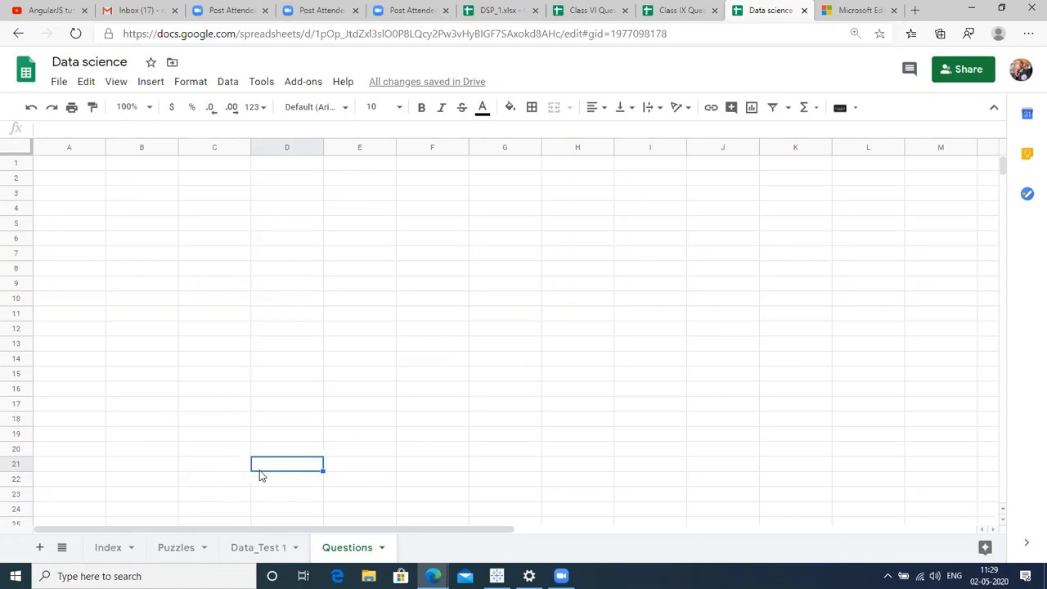
Type 'sjekflk' in A16 and 'waker' in A17, then select row 16.
left_click(14, 418)
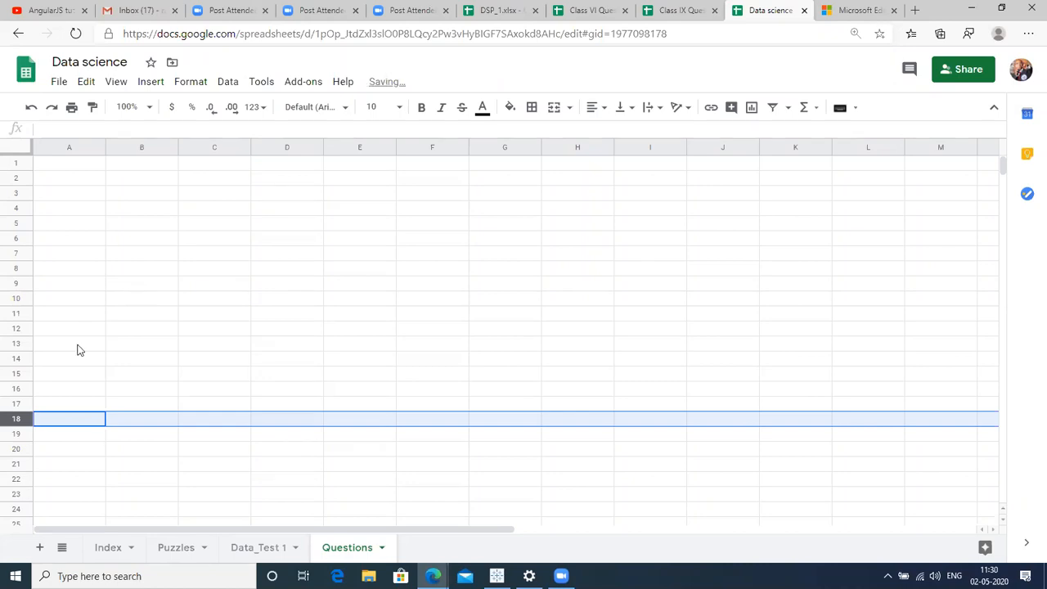
left_click(87, 434)
left_click(99, 391)
type("sjekflk")
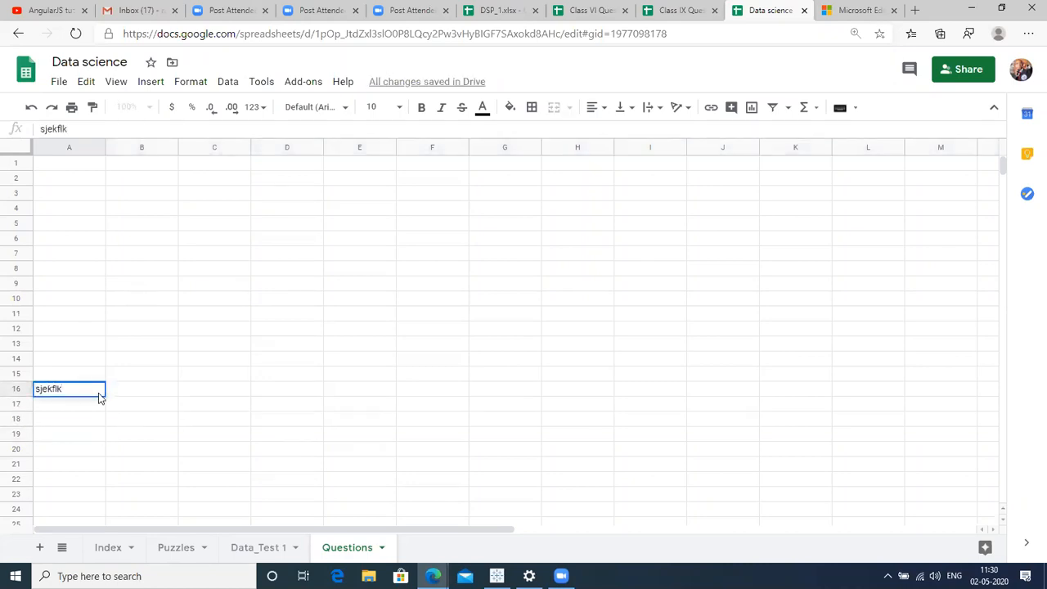
key("Return")
type("waker")
left_click(99, 393)
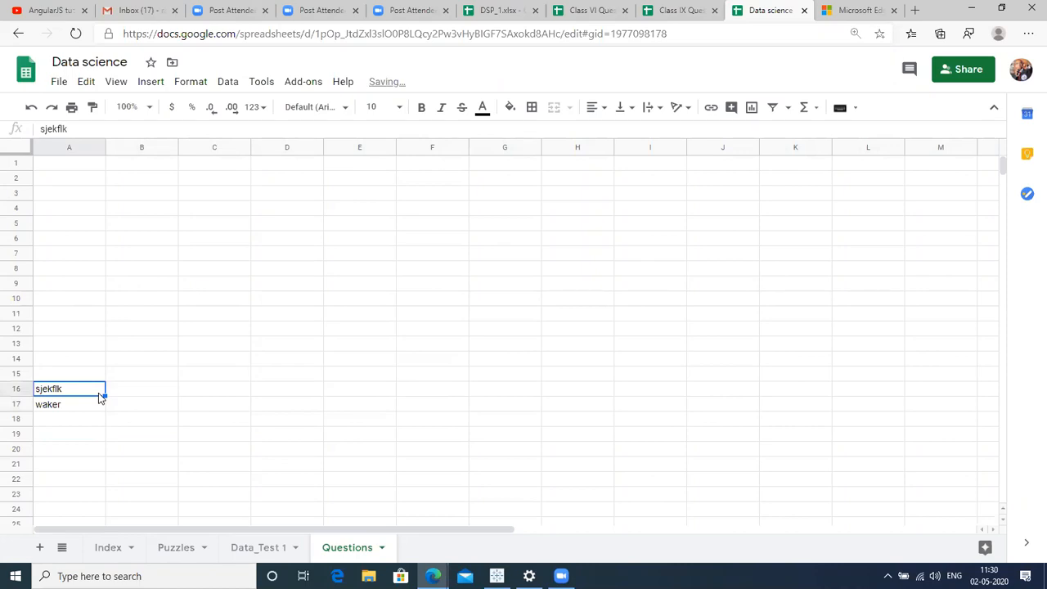
key("shift+space")
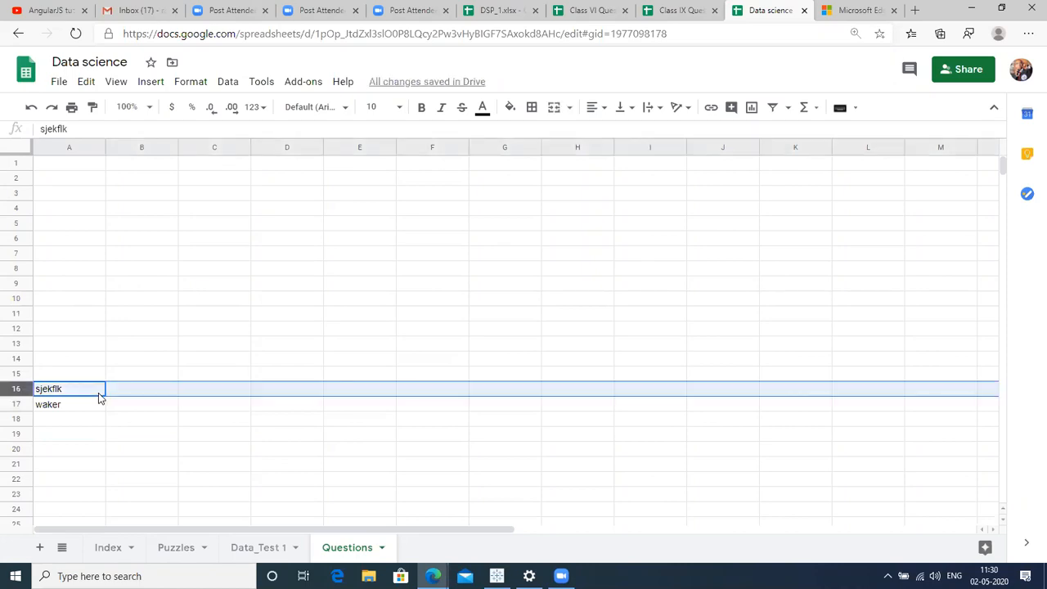
Insert blank rows above row 16 with Ctrl+Alt+=, shifting 'sjekflk' and 'waker' down.
key("ctrl+alt+=")
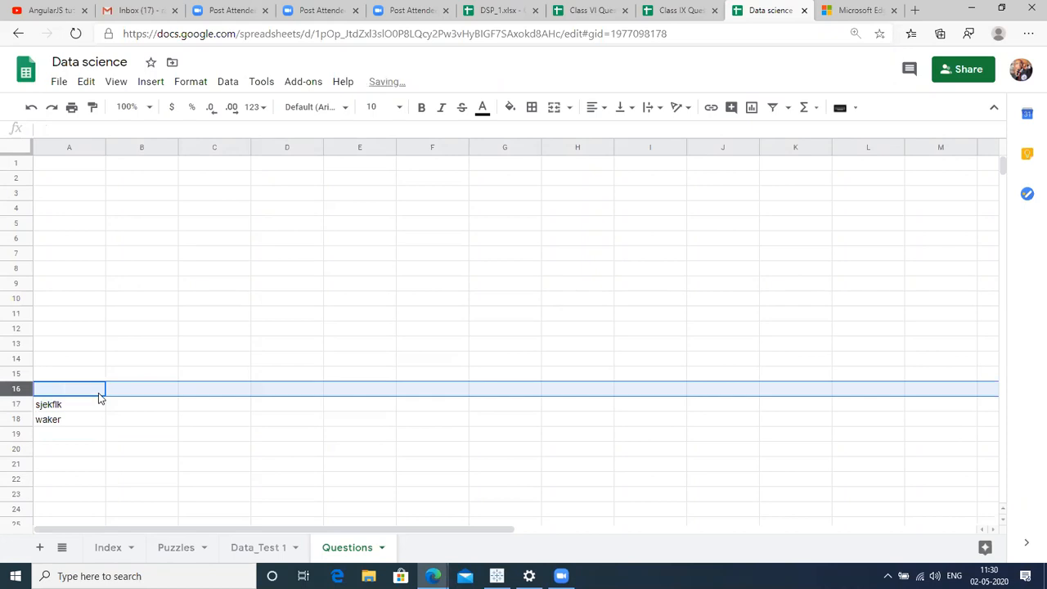
key("ctrl+alt+=")
key("ctrl+alt+=")
key("ctrl+alt+=")
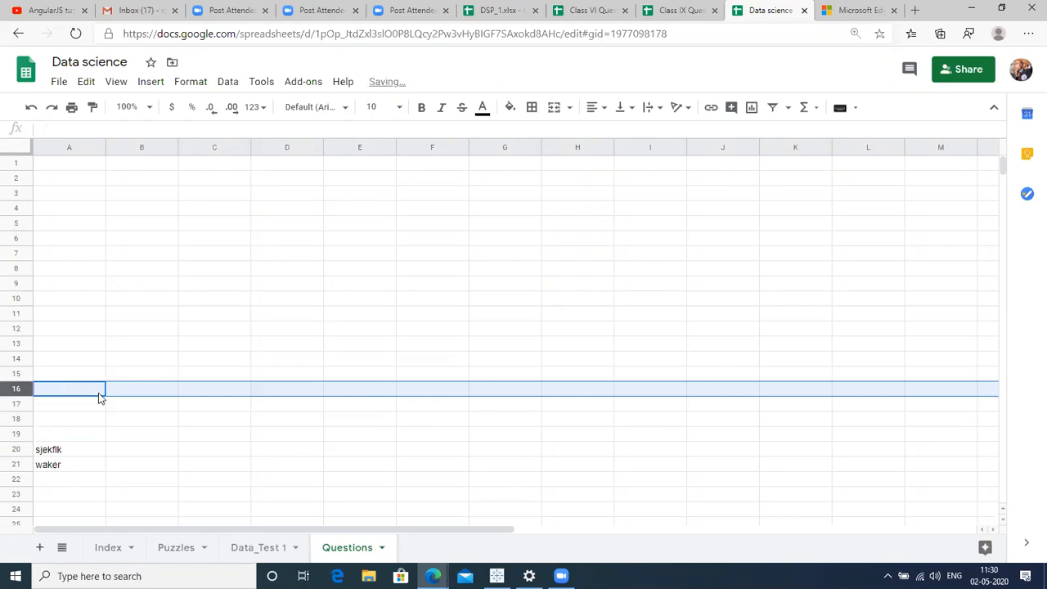
left_click(204, 420)
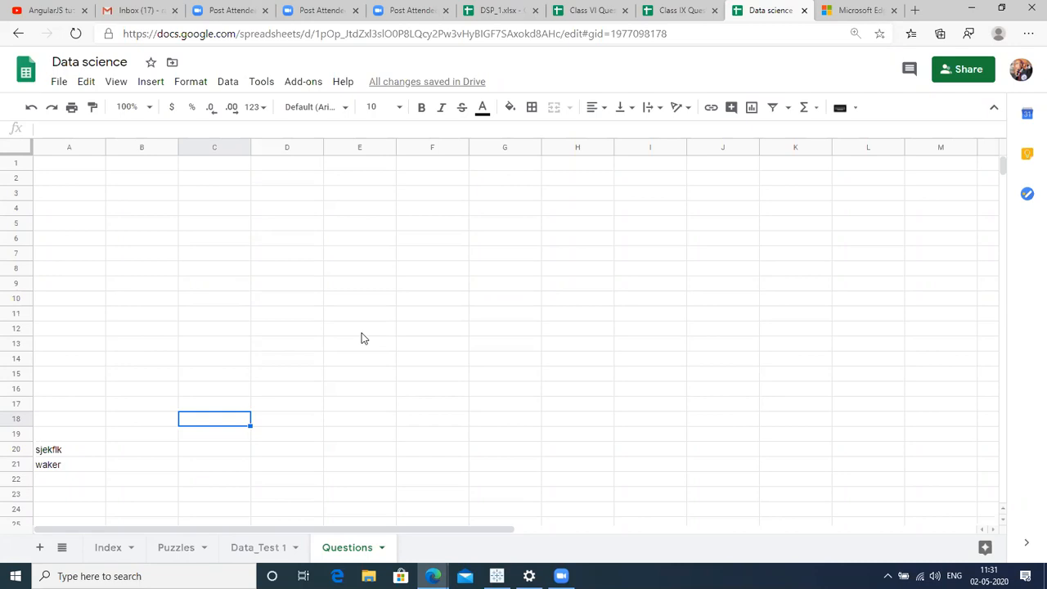
Scroll through the workbook's All Sheets list, then close it.
left_click(61, 548)
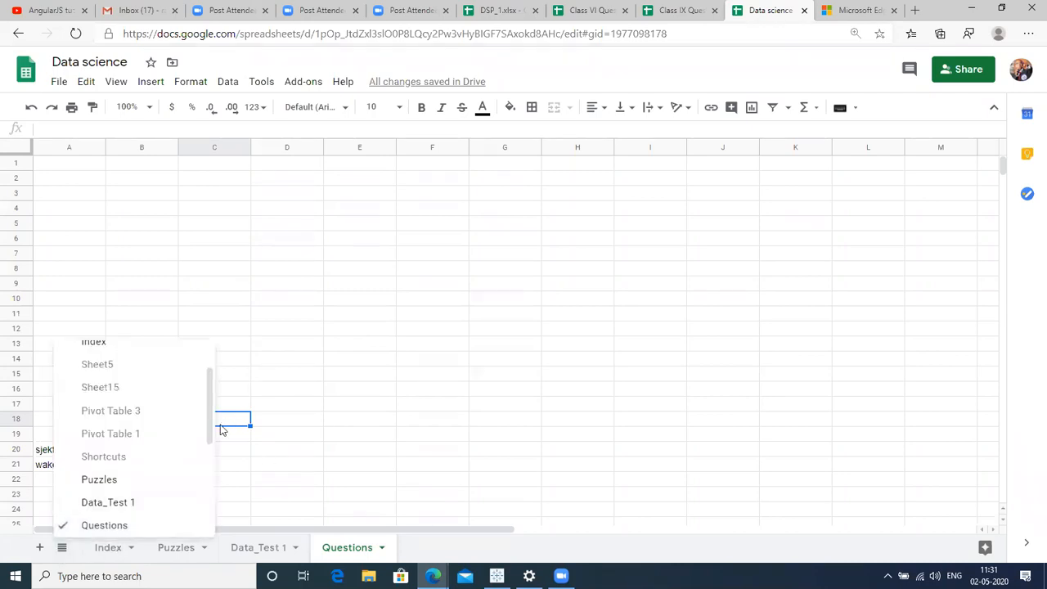
left_click_drag(210, 431, 218, 484)
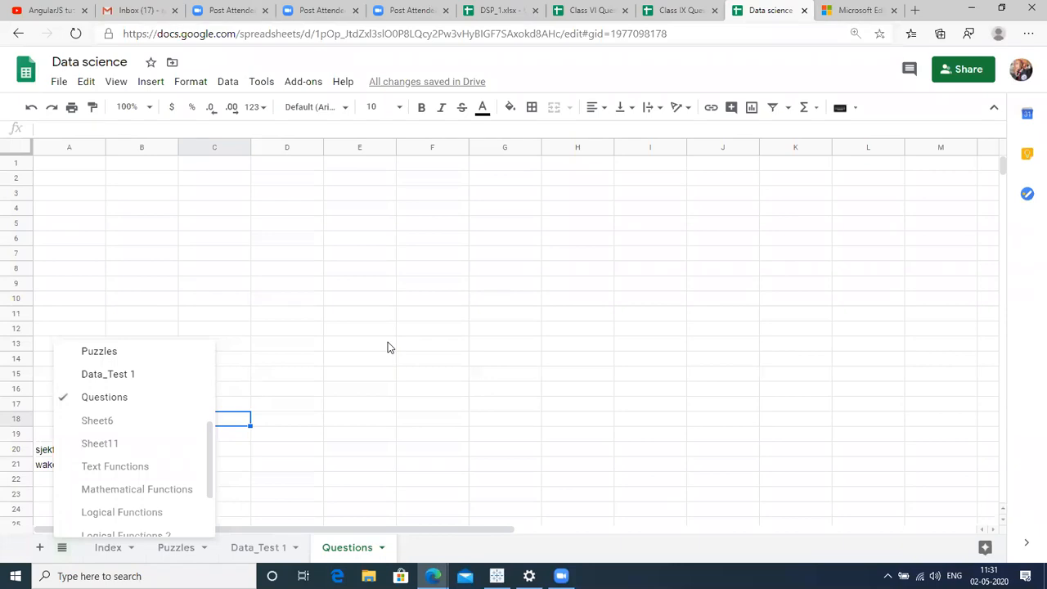
left_click(349, 365)
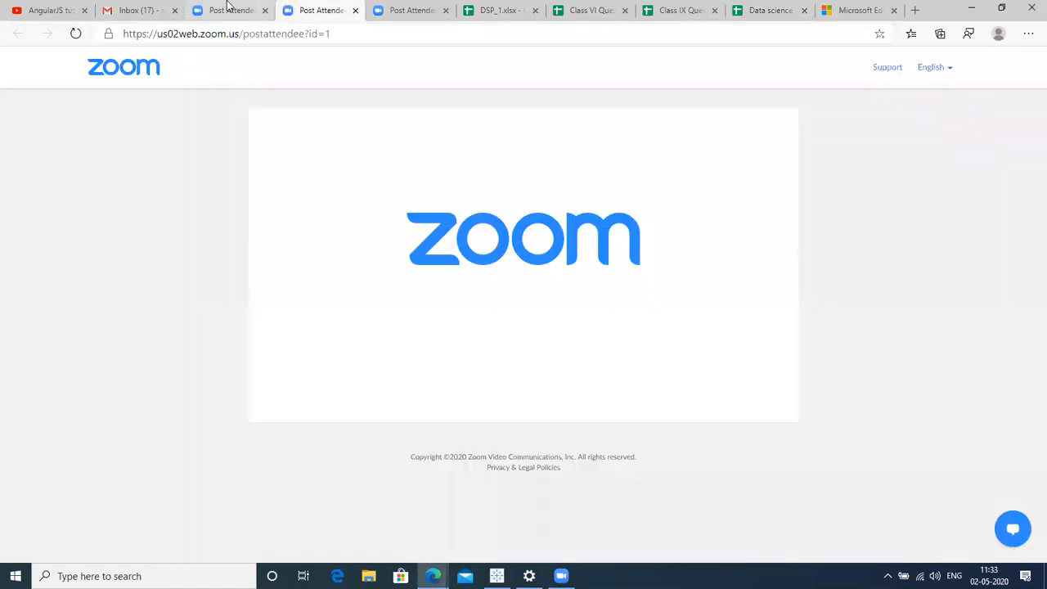
In DSP_1, select all the Warangal data and insert a pivot table on a new sheet.
left_click(509, 10)
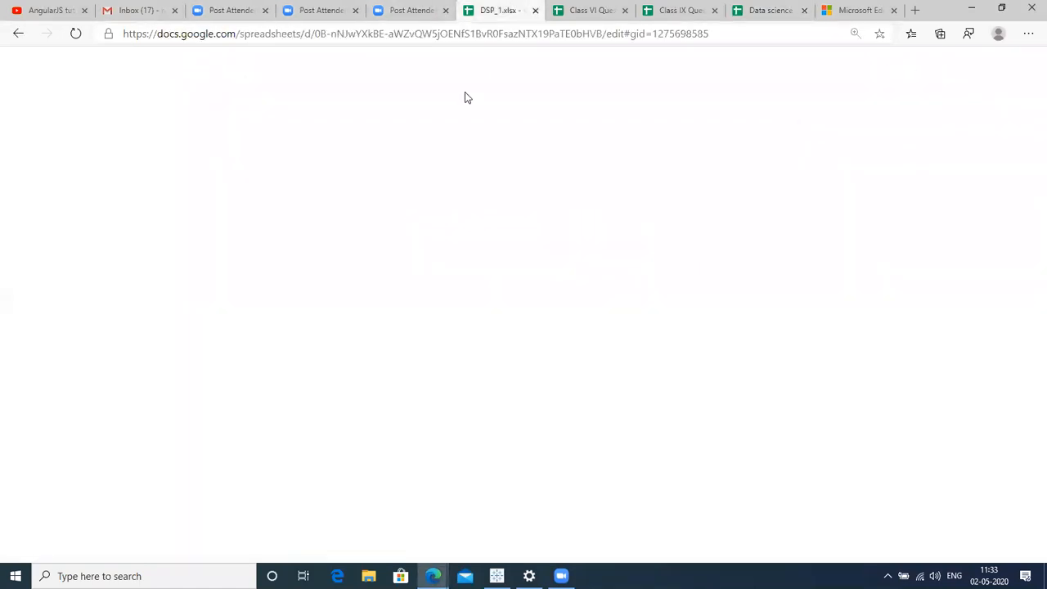
left_click(90, 293)
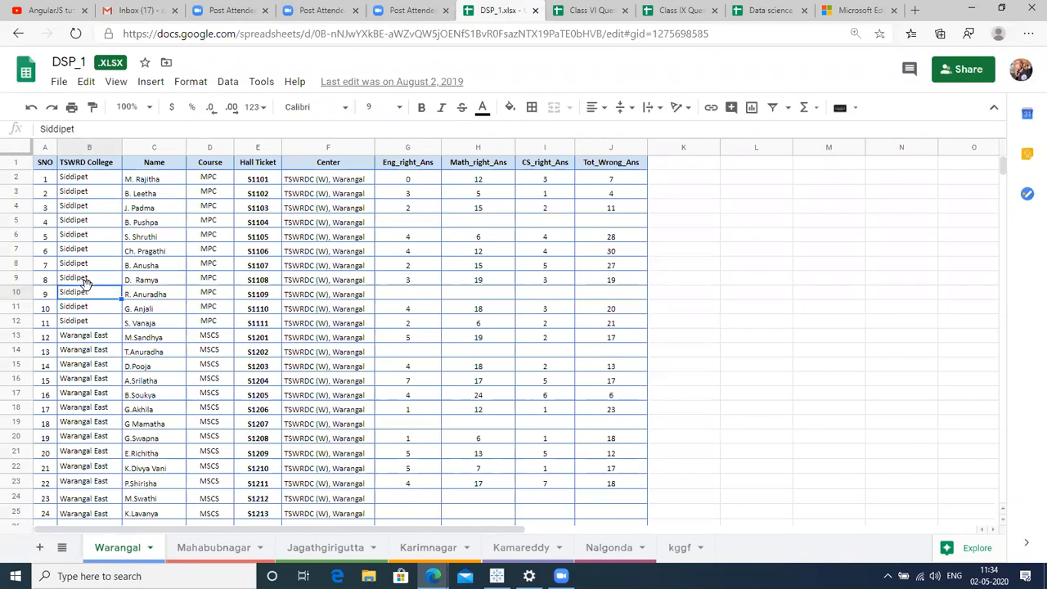
key("ctrl+a")
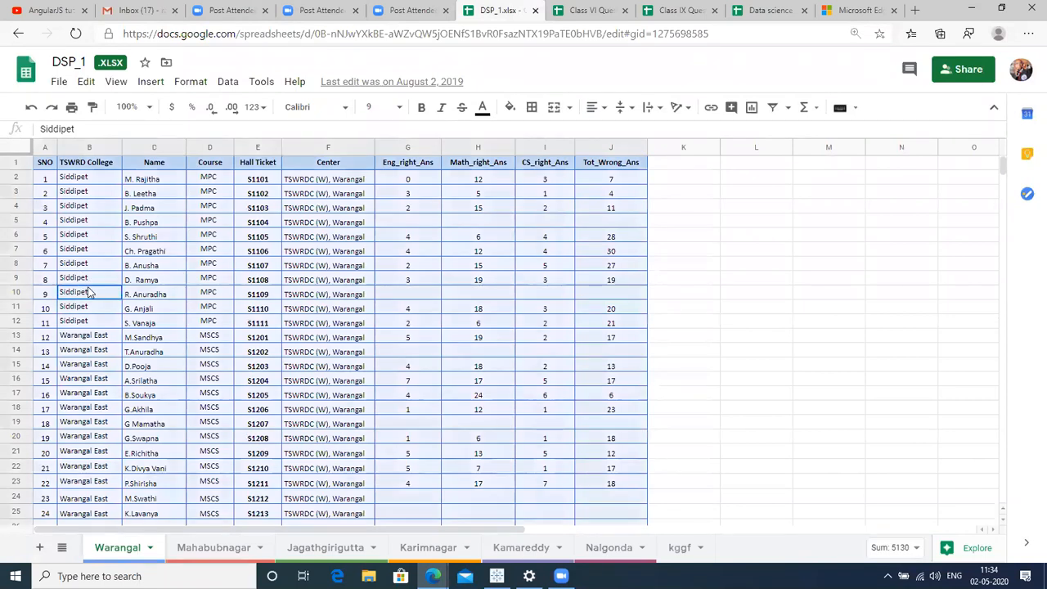
left_click(227, 81)
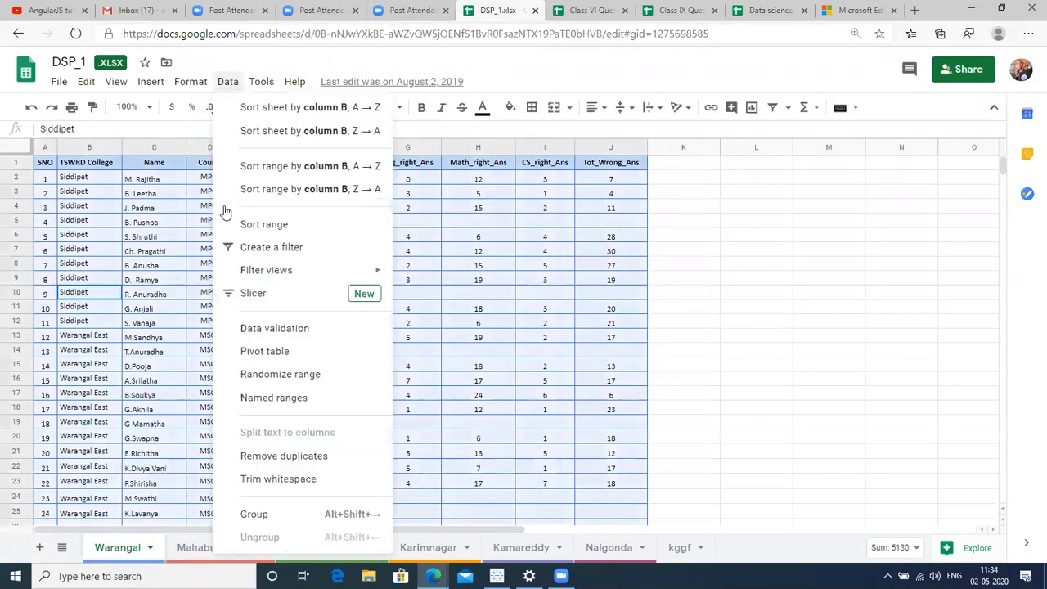
left_click(254, 353)
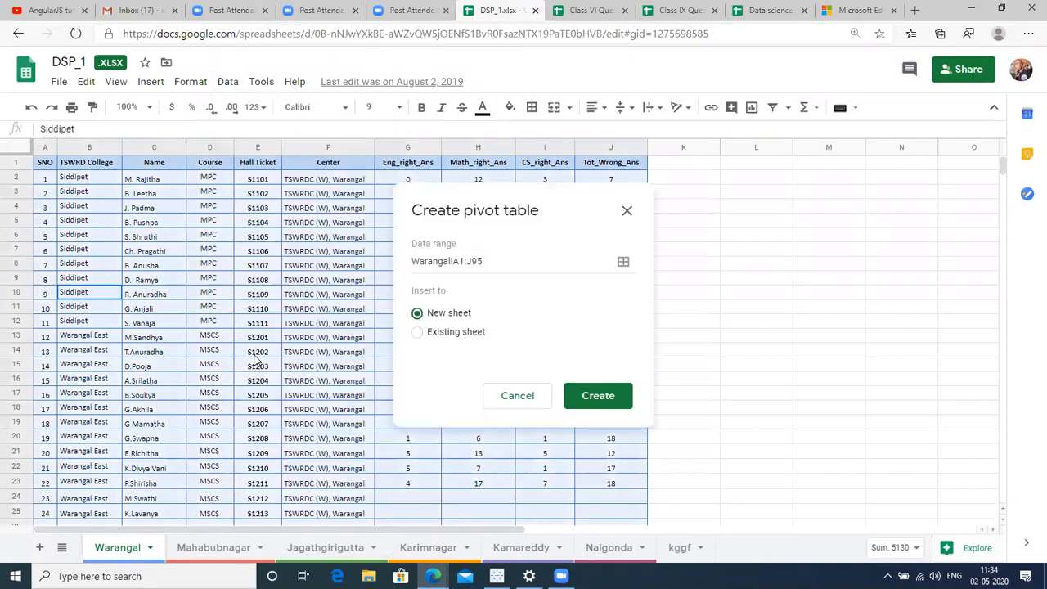
left_click(567, 404)
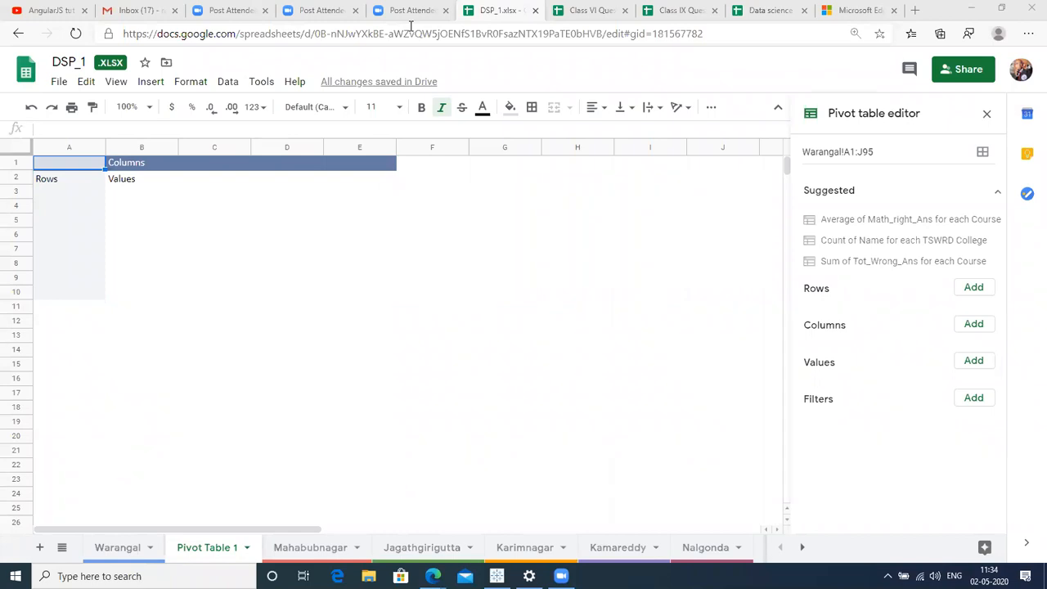
left_click(433, 240)
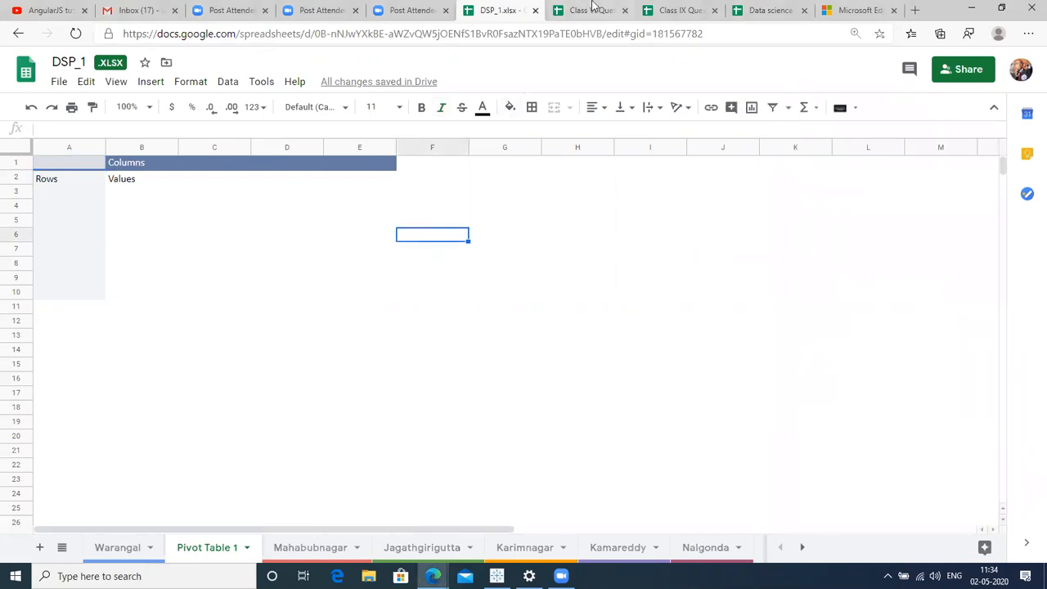
Flip between the Class VI, Class IX and Data science spreadsheets, settling on Class IX Questions.
left_click(590, 9)
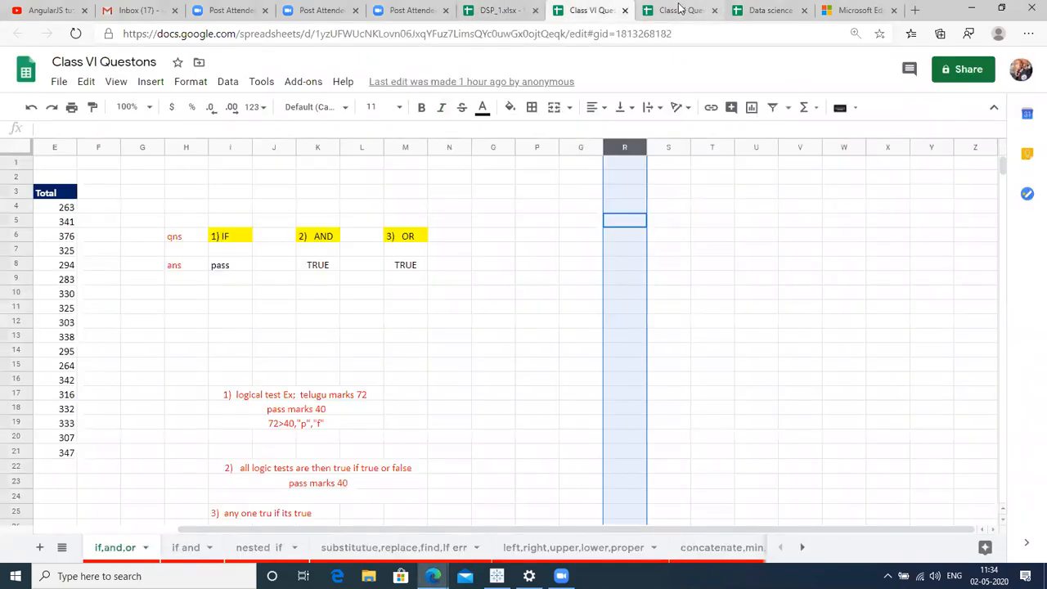
left_click(680, 9)
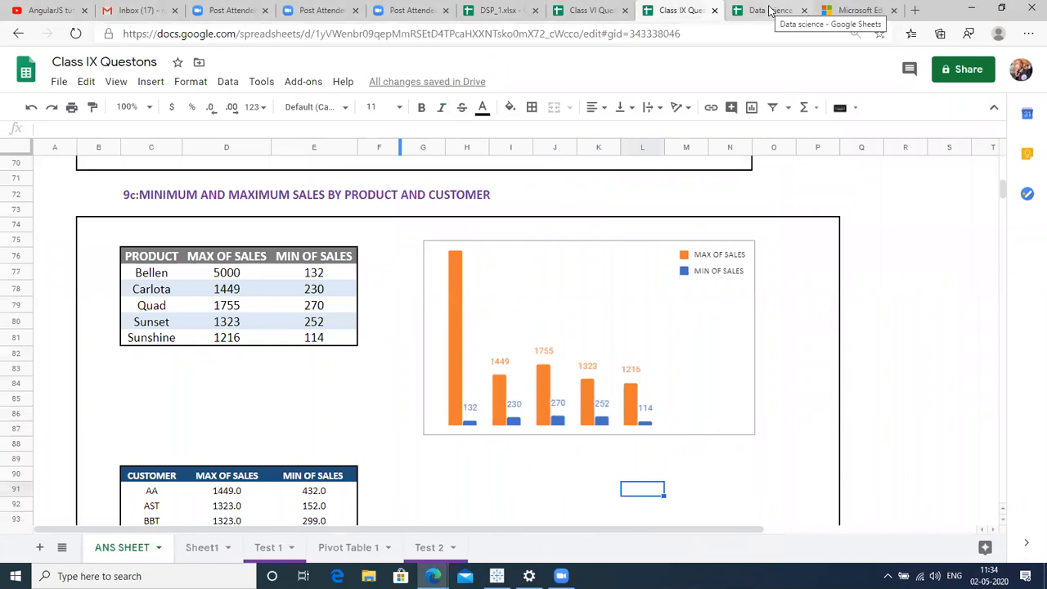
left_click(772, 11)
left_click(684, 8)
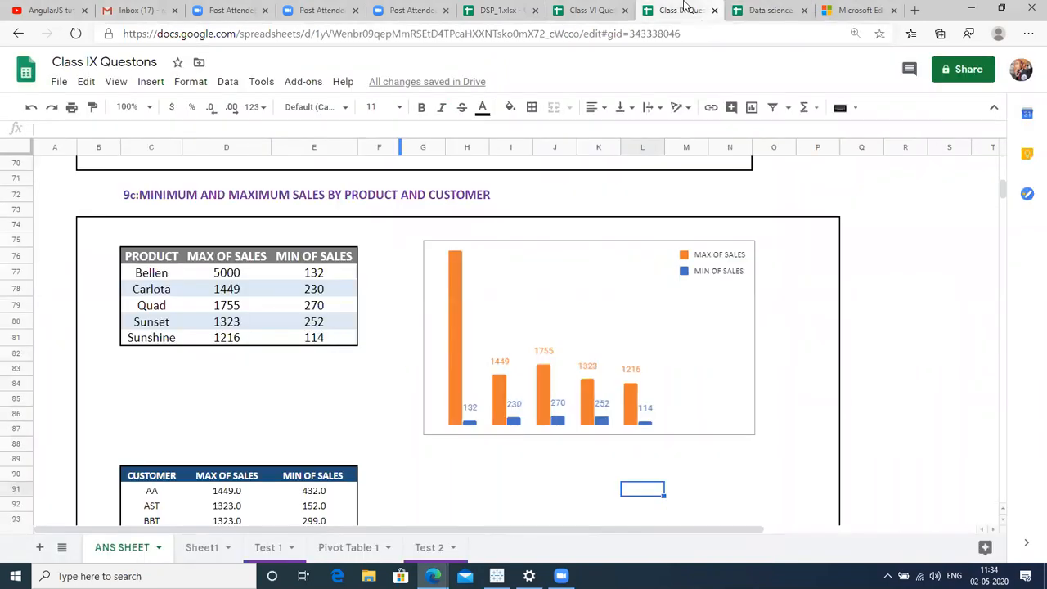
left_click(580, 10)
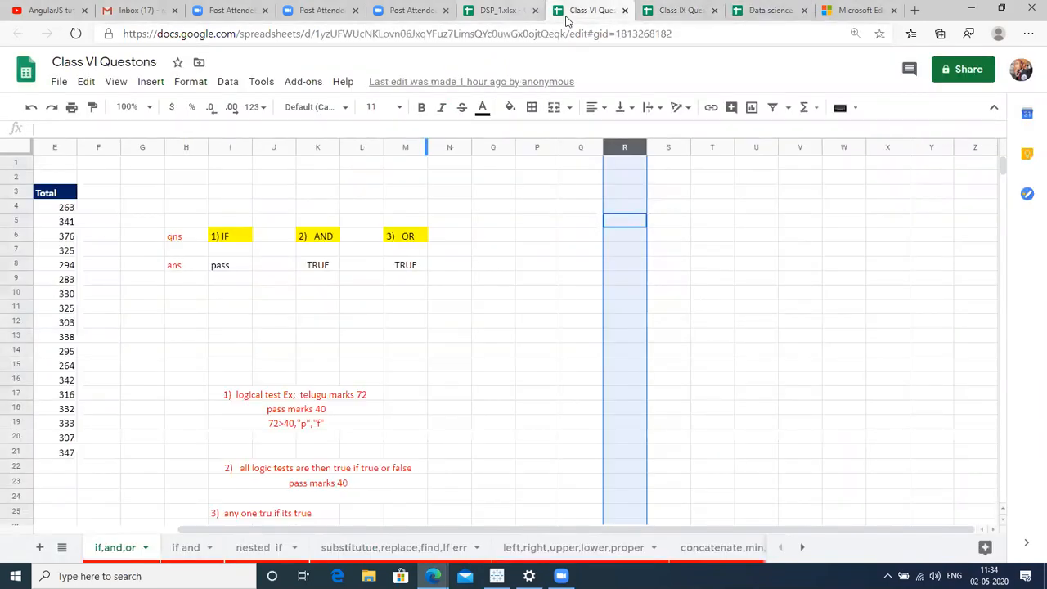
left_click(678, 10)
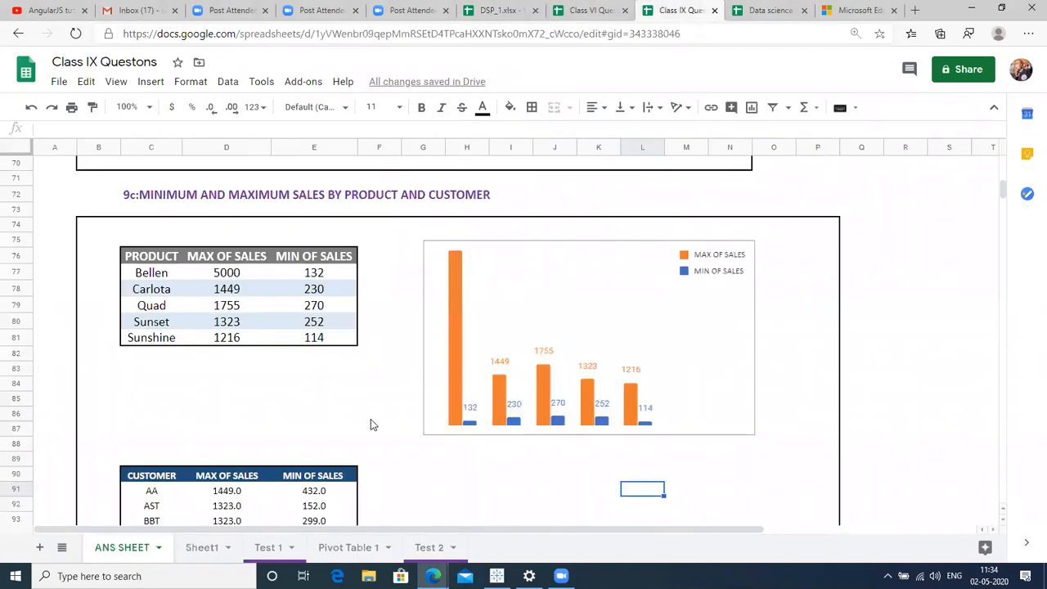
Check cell B86 (1/11/11) on Sheet1, then move to the Test 1 sheet.
left_click(205, 549)
left_click(107, 318)
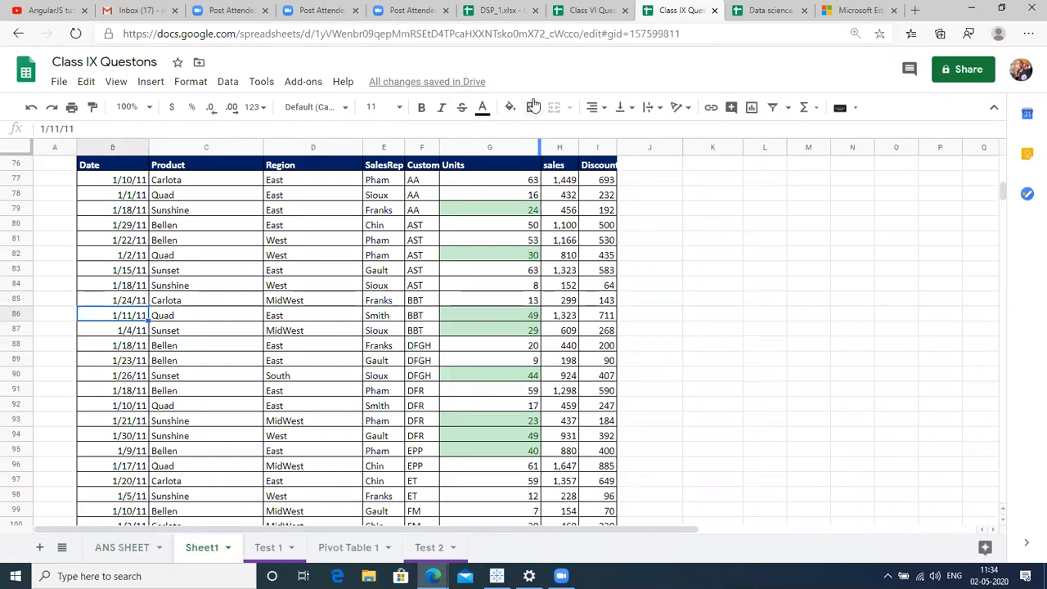
left_click(260, 553)
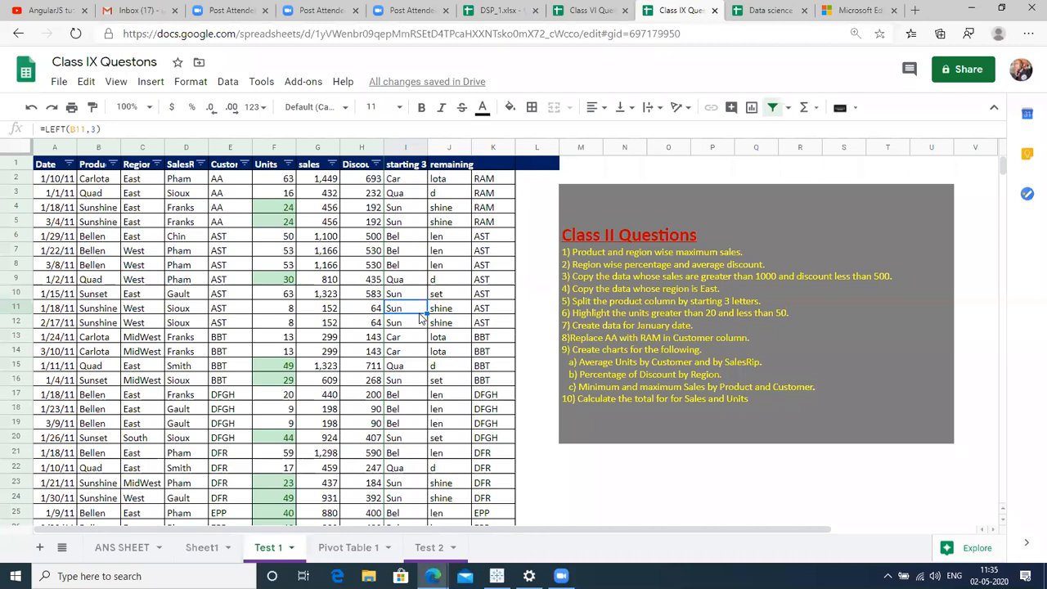
left_click(650, 308)
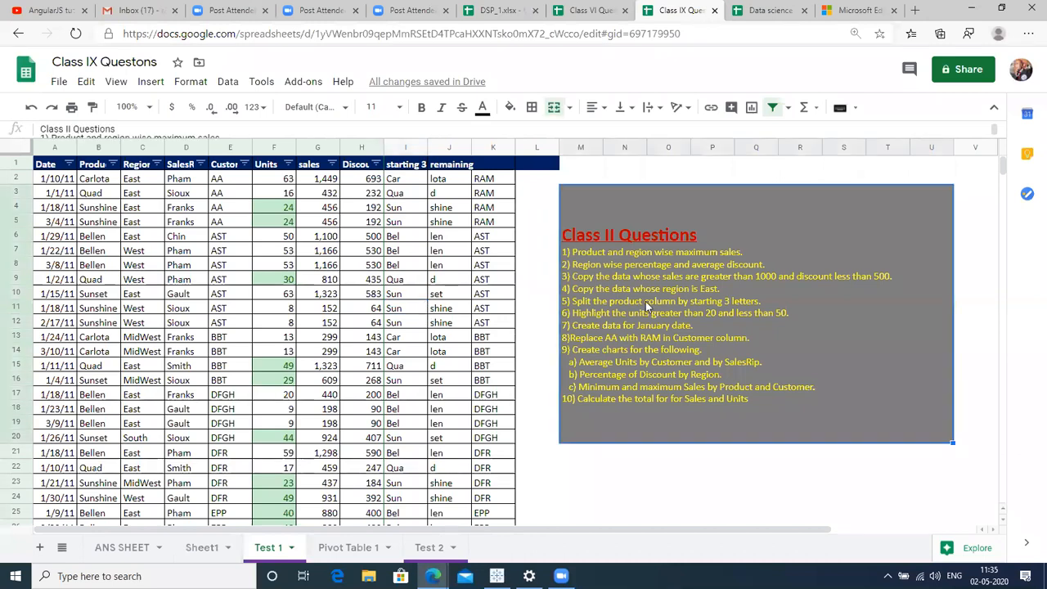
left_click(66, 248)
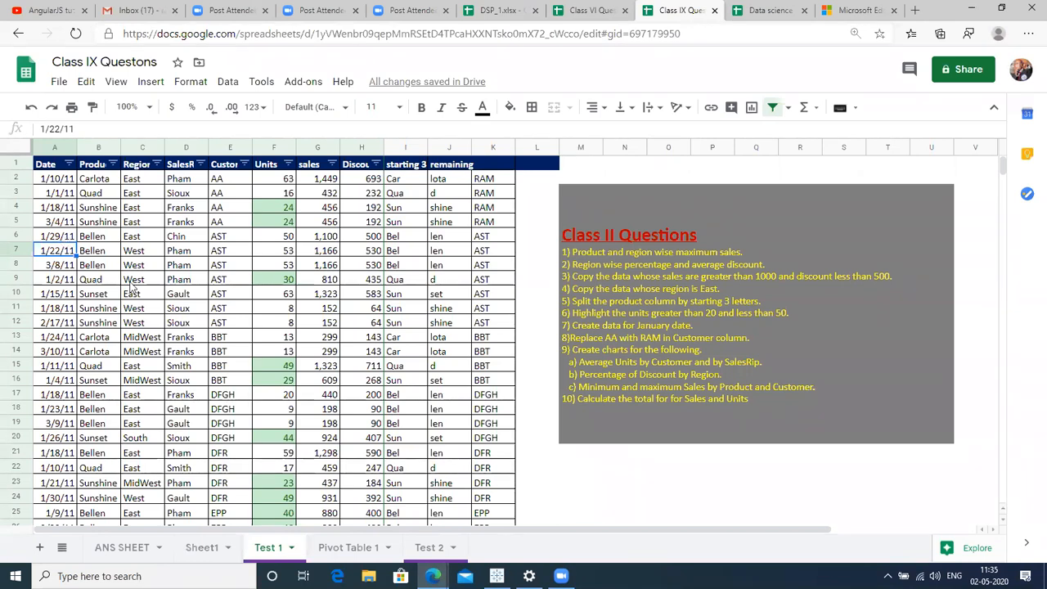
left_click(134, 282)
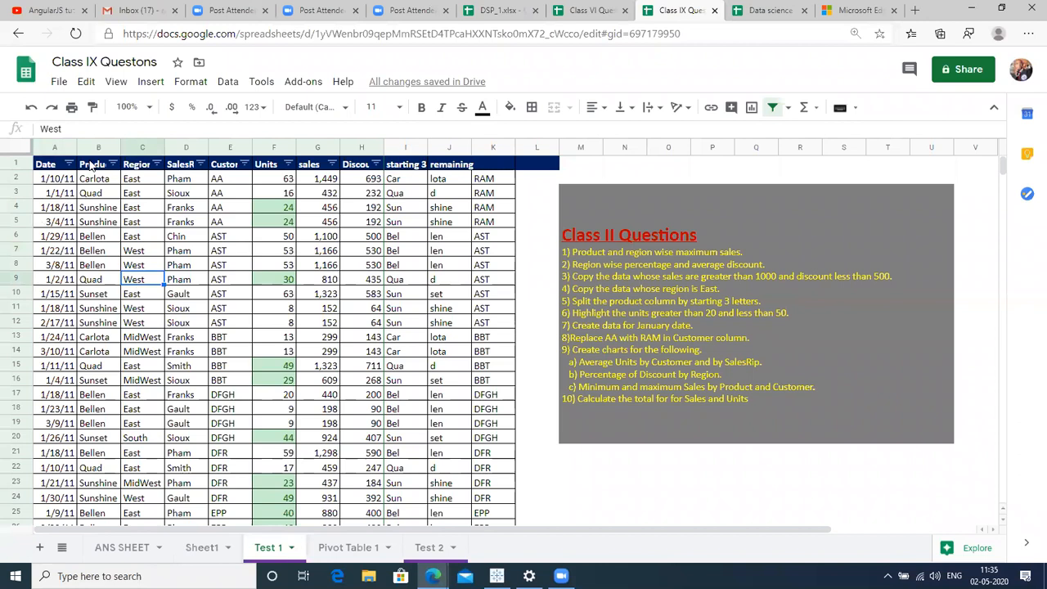
left_click(85, 166)
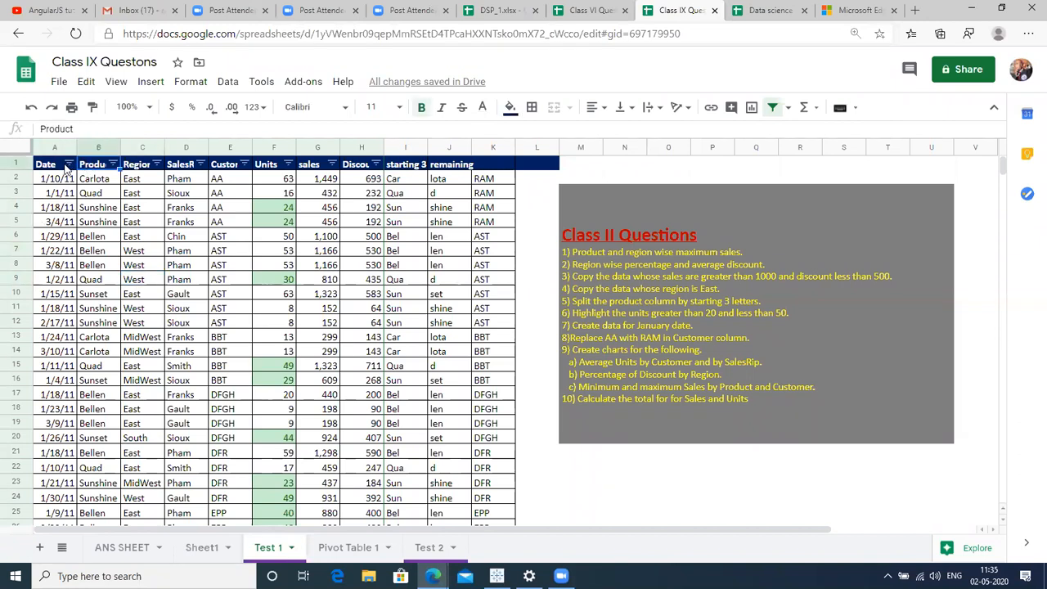
left_click(69, 164)
left_click(402, 235)
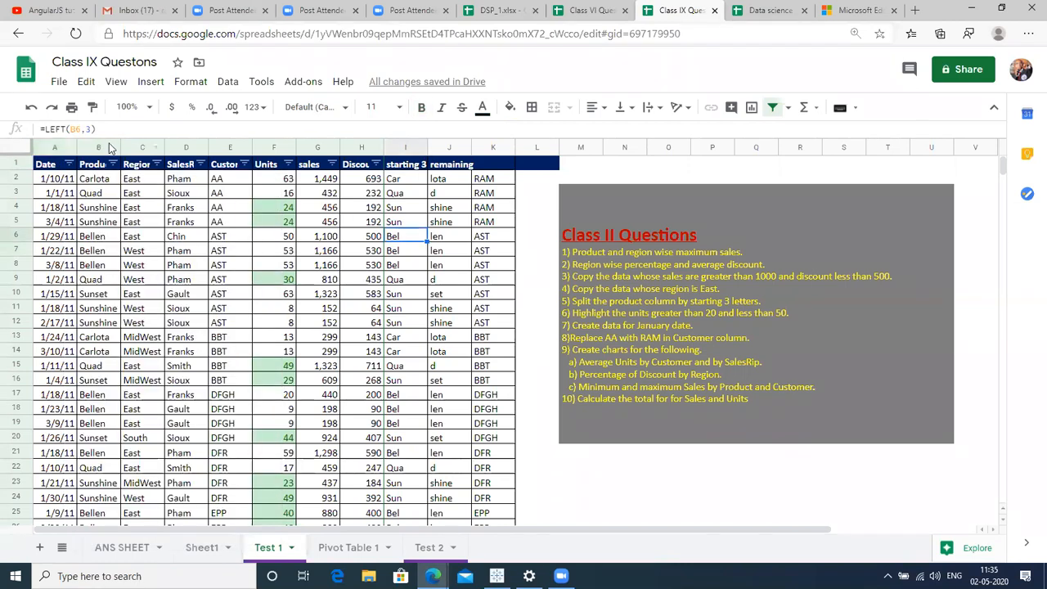
left_click(99, 182)
left_click(140, 182)
left_click(188, 181)
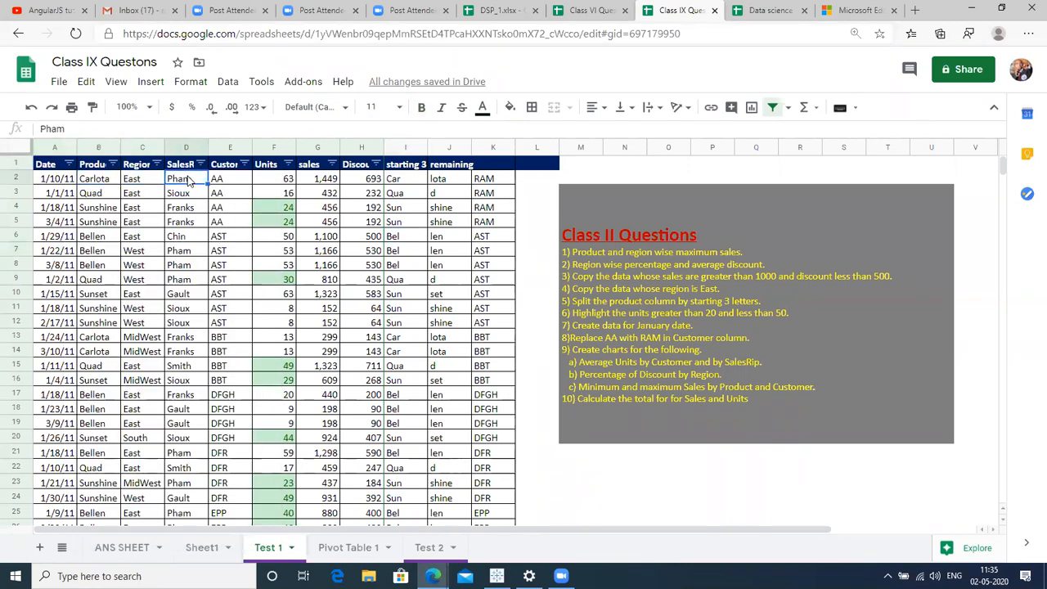
left_click(175, 167)
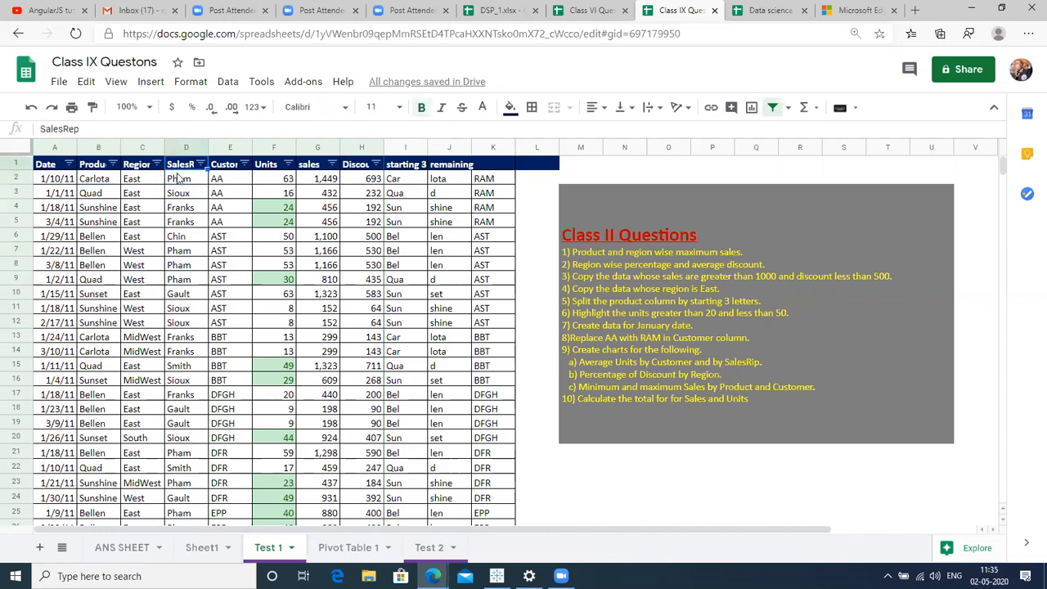
left_click(180, 180)
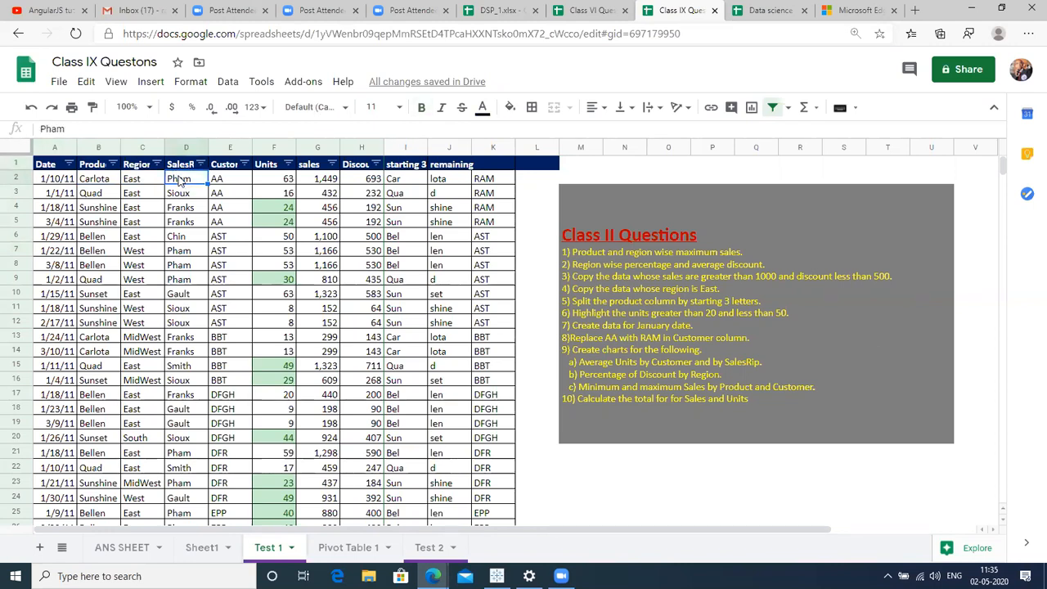
left_click(226, 171)
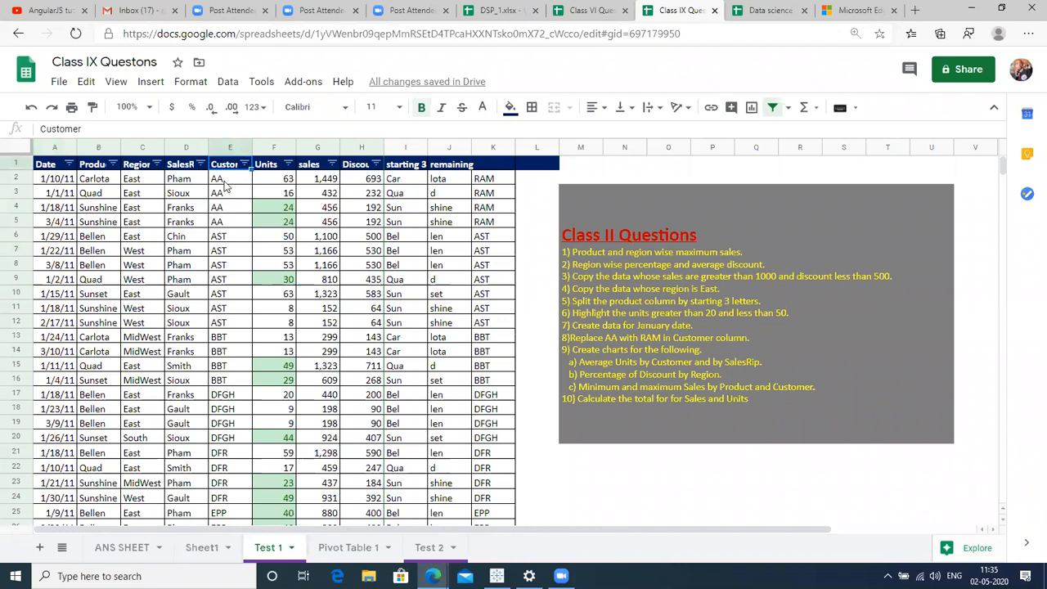
left_click(226, 187)
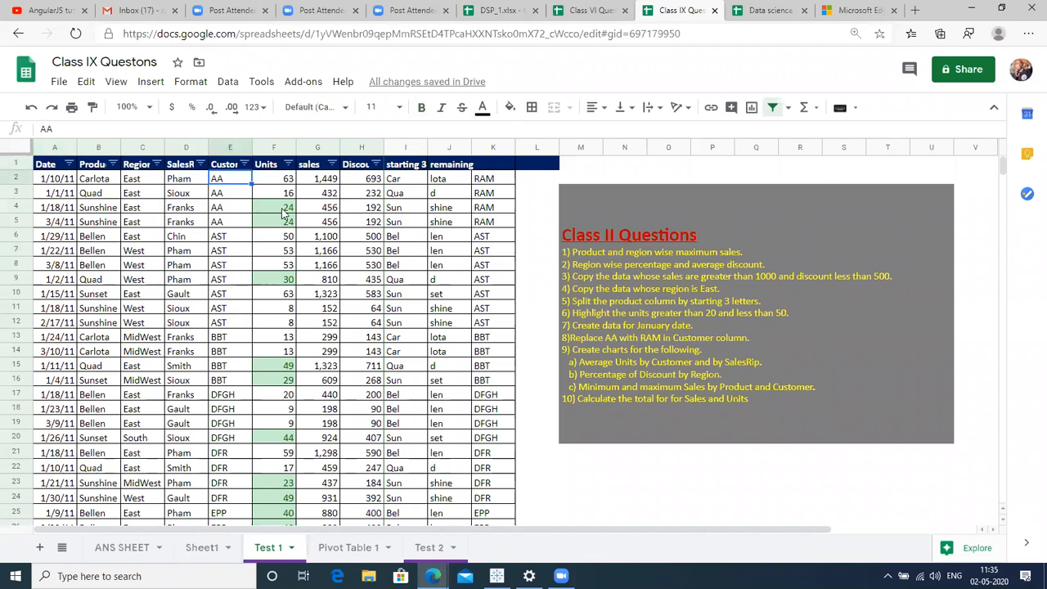
left_click(280, 181)
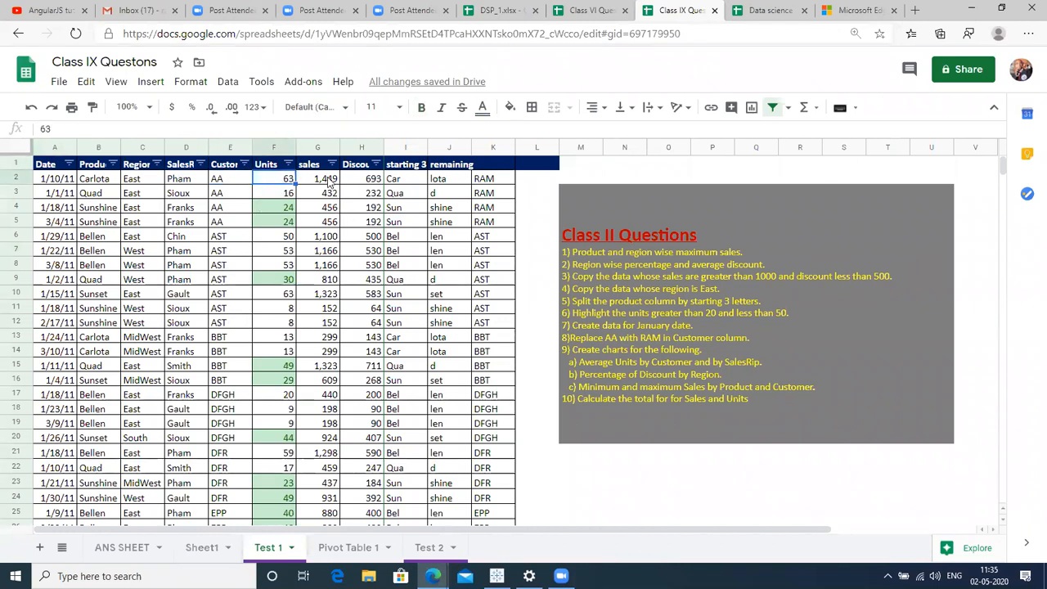
left_click(329, 181)
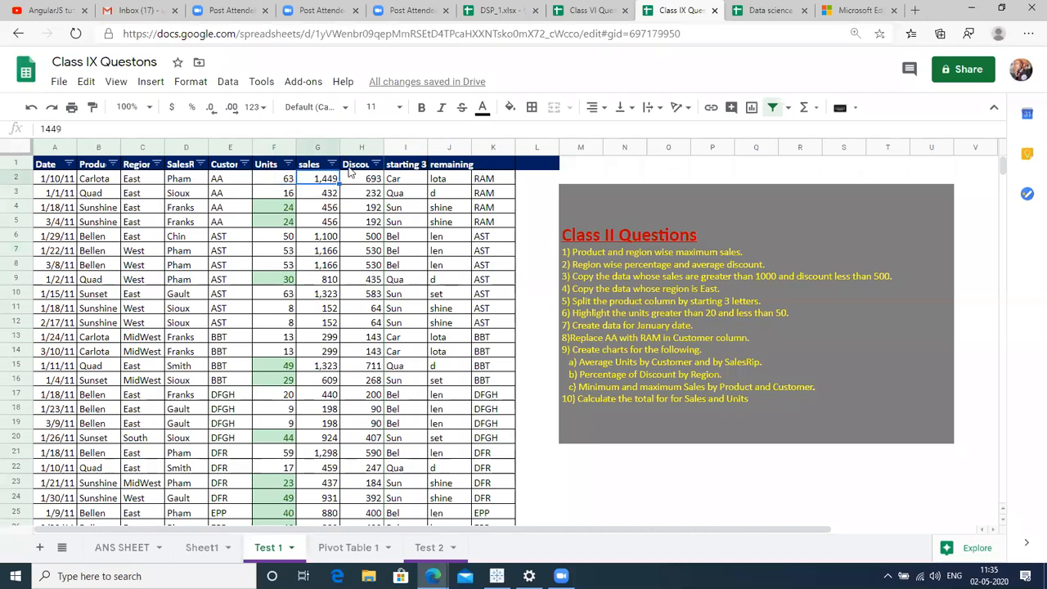
left_click(358, 179)
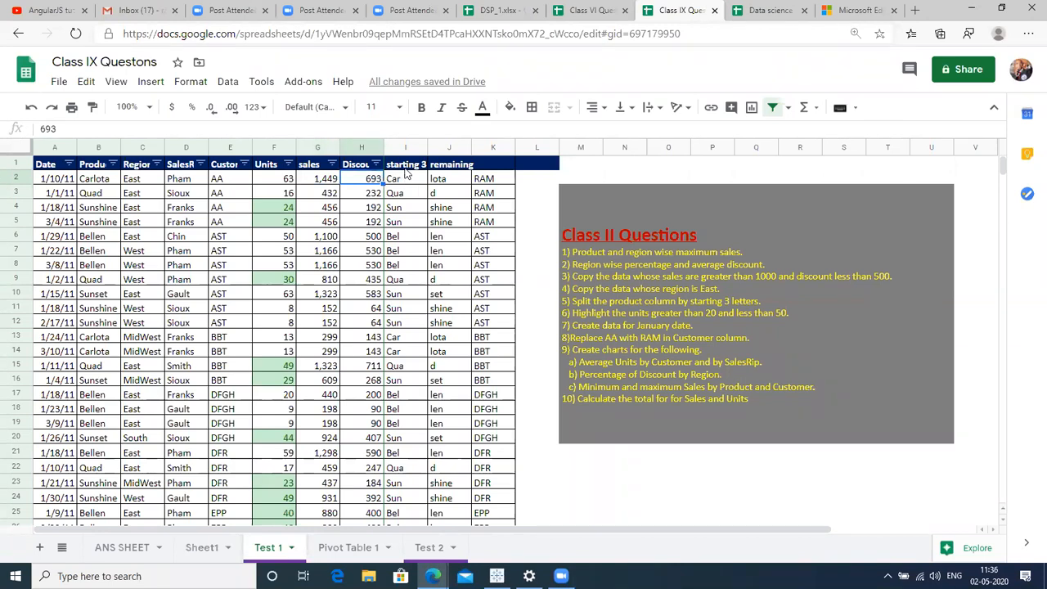
left_click(406, 168)
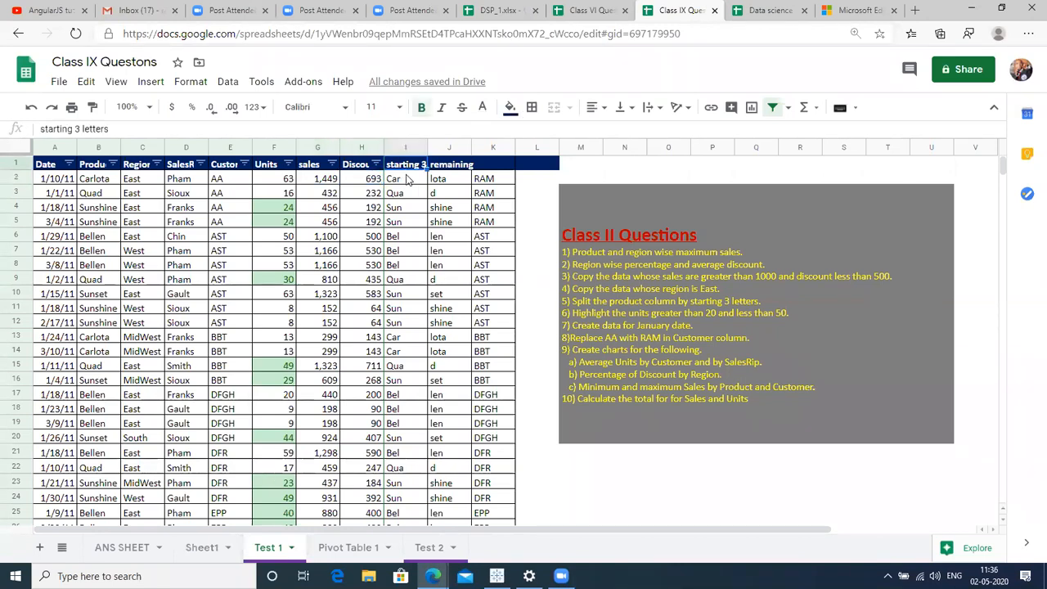
left_click(407, 180)
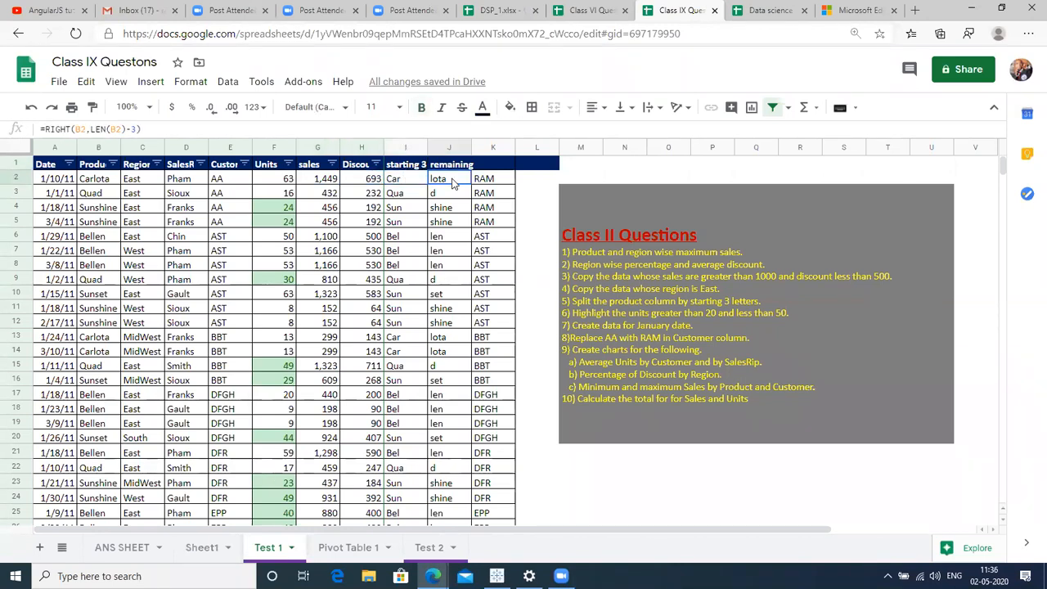
left_click(396, 147)
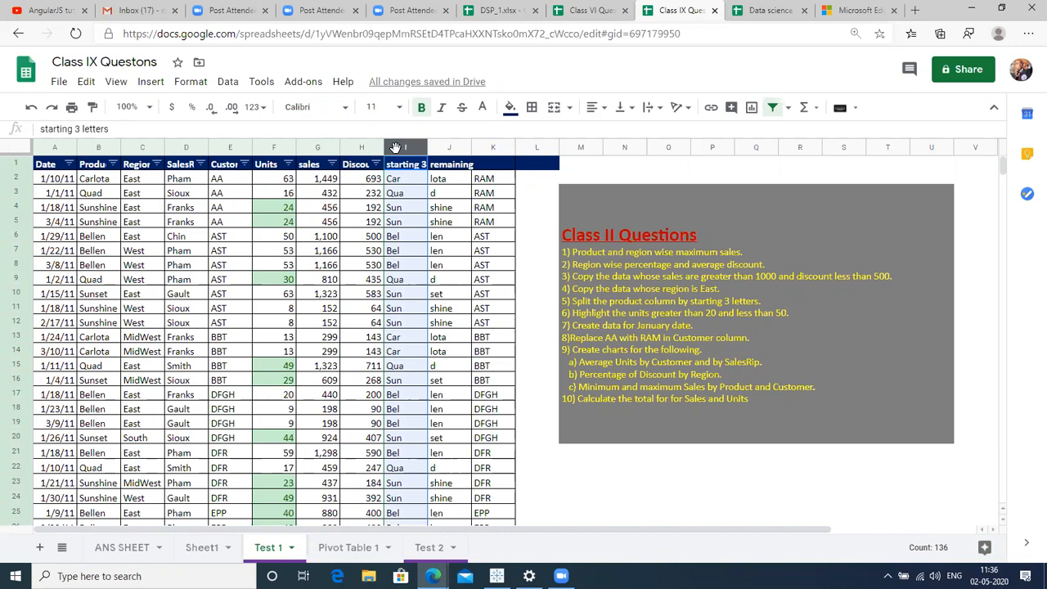
Delete the starting 3 letters, remaining and RAM/AST columns at column I, one after another.
type("--")
key("Escape")
right_click(396, 147)
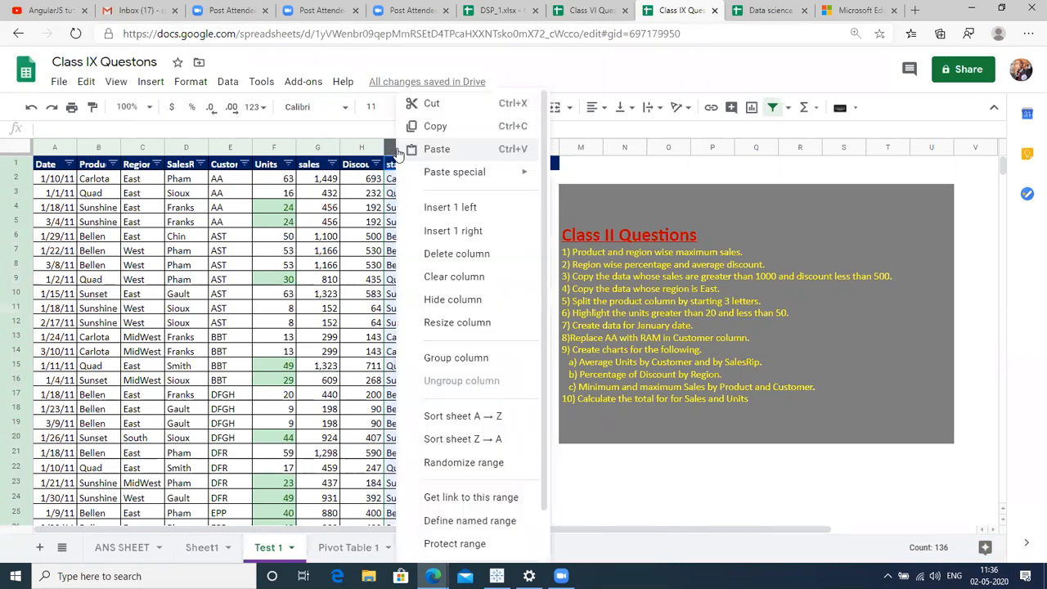
left_click(457, 254)
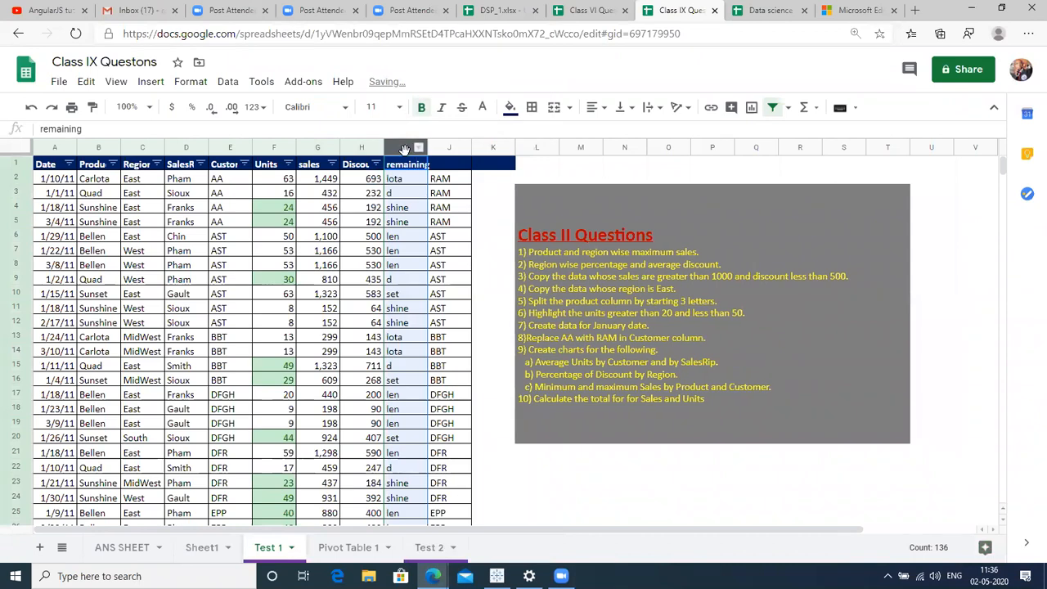
right_click(407, 156)
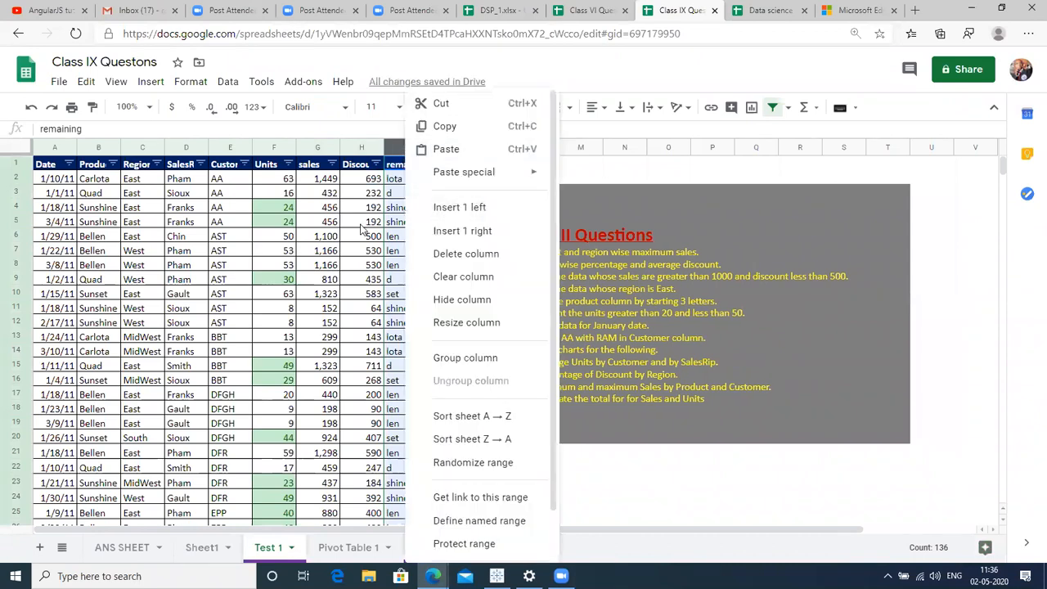
left_click(365, 225)
left_click(396, 148)
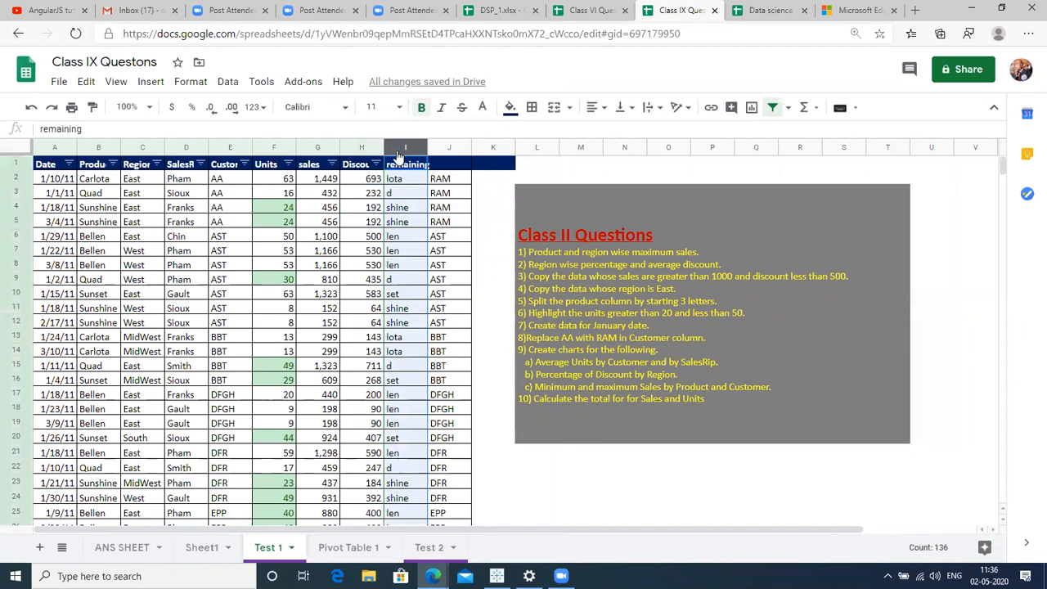
right_click(397, 149)
left_click(464, 253)
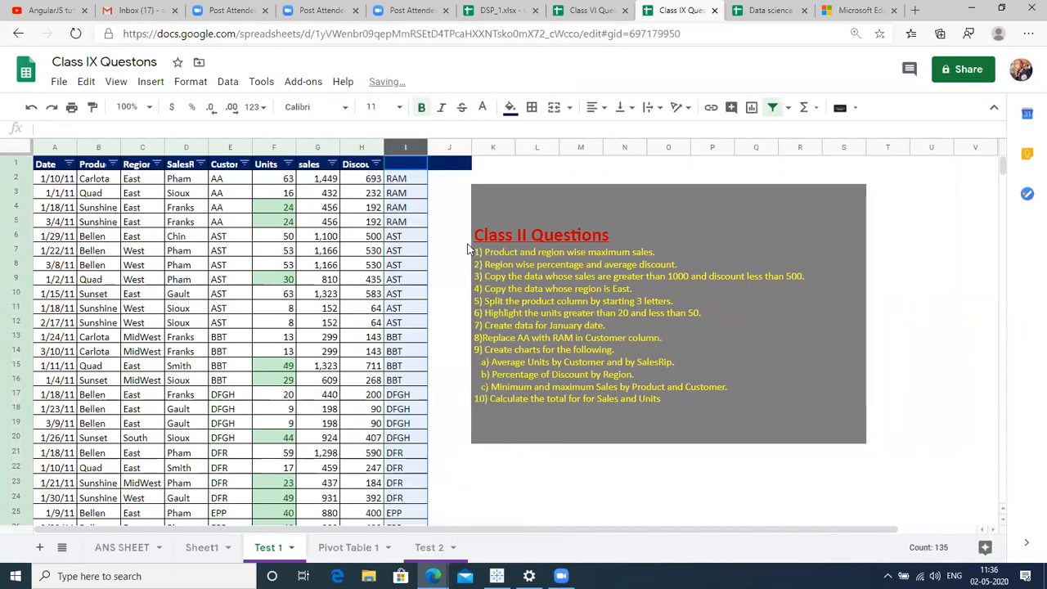
right_click(402, 149)
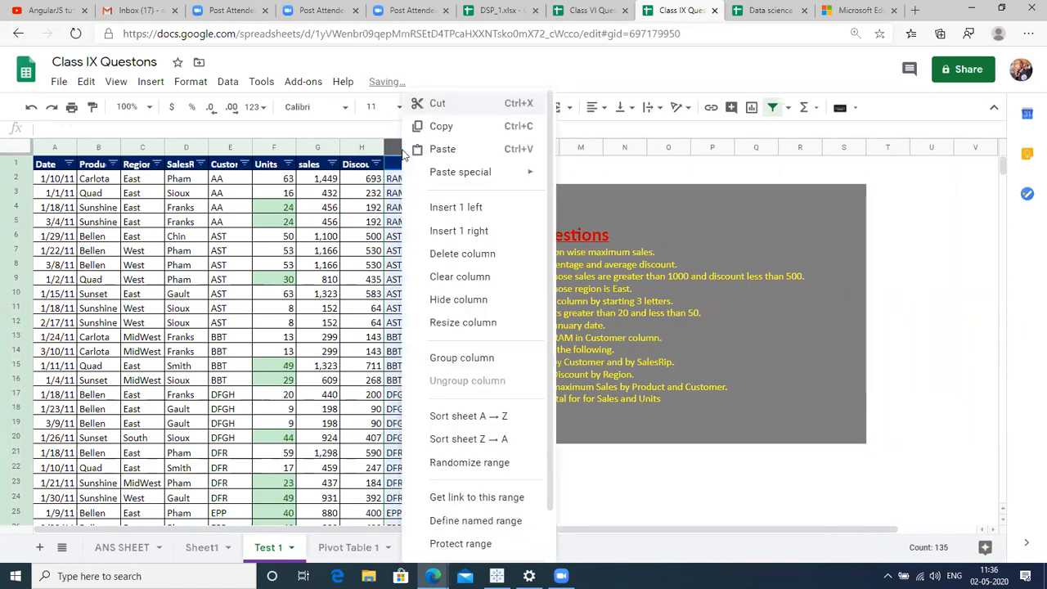
left_click(448, 254)
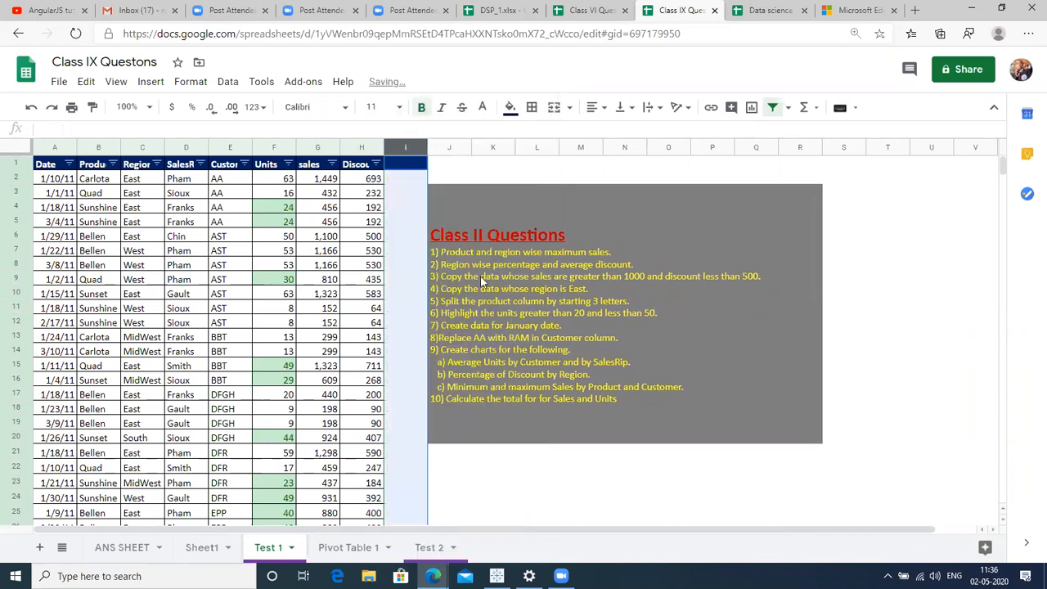
left_click(595, 259)
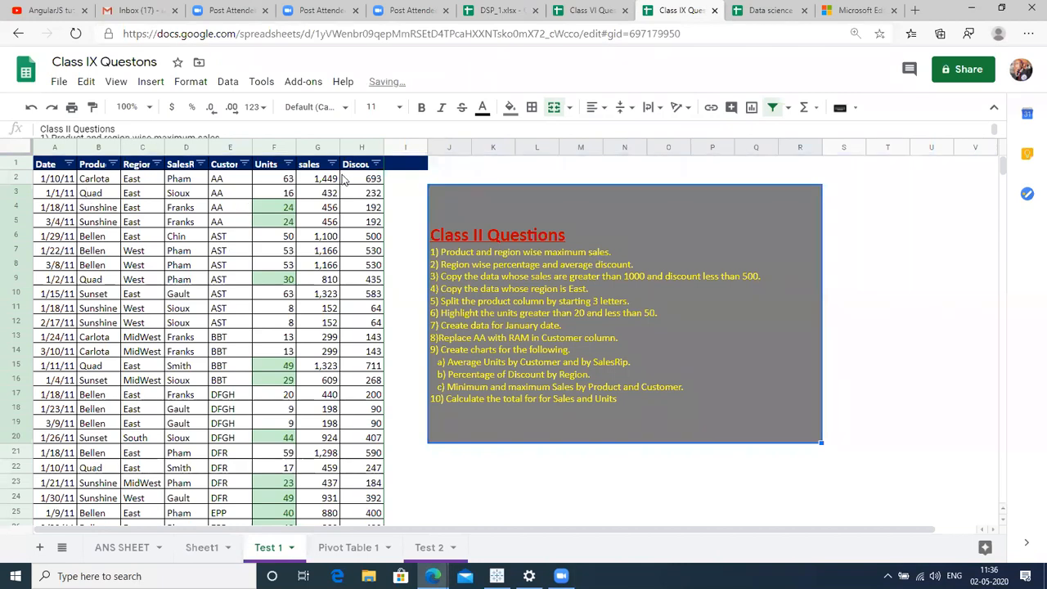
Turn off the Test 1 table's filter and select the entire data range with Ctrl+A.
left_click(773, 109)
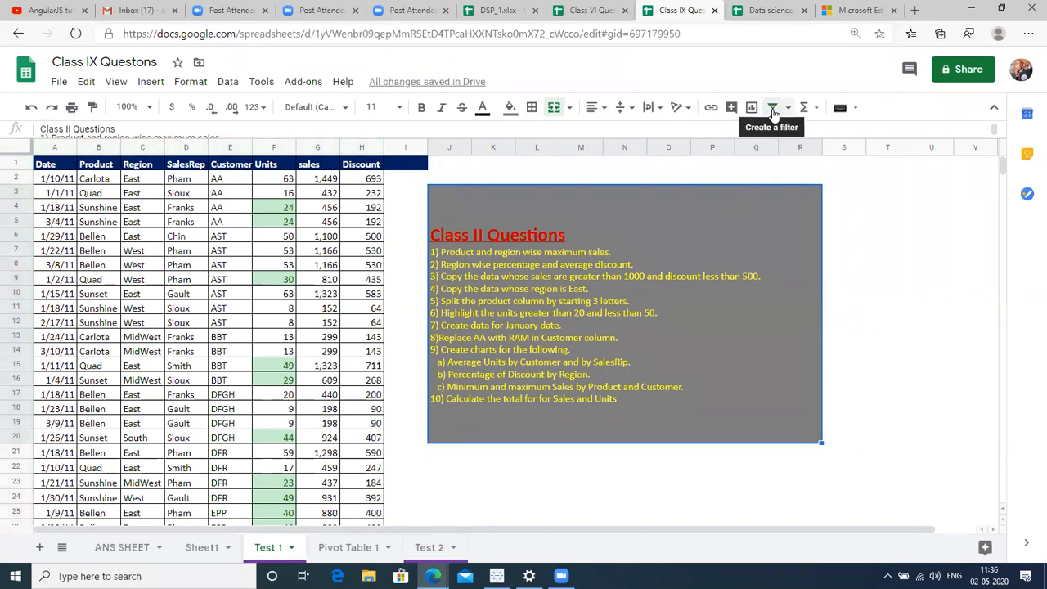
left_click(86, 308)
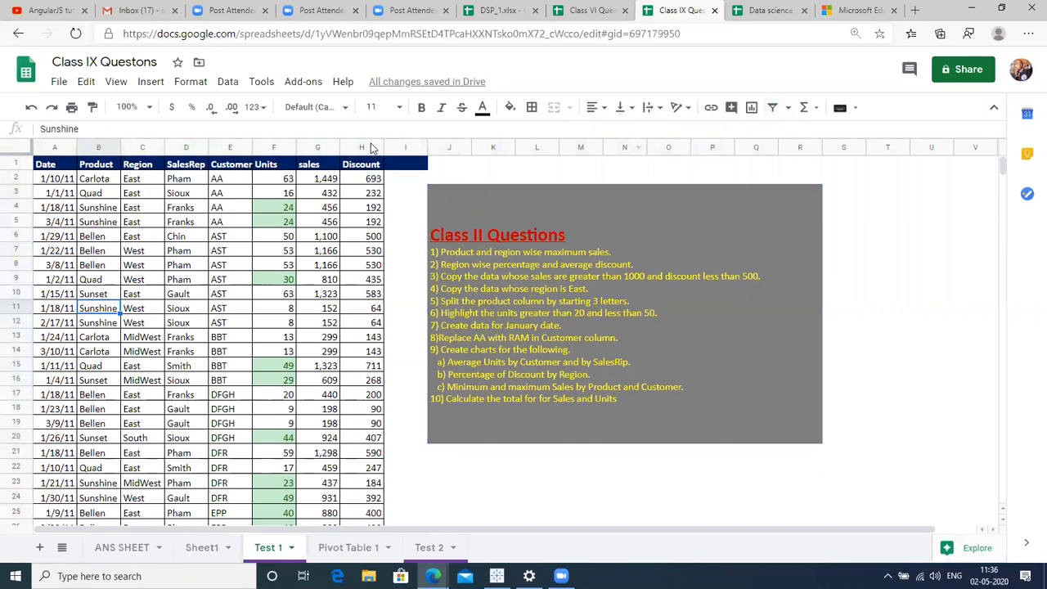
key("ctrl+a")
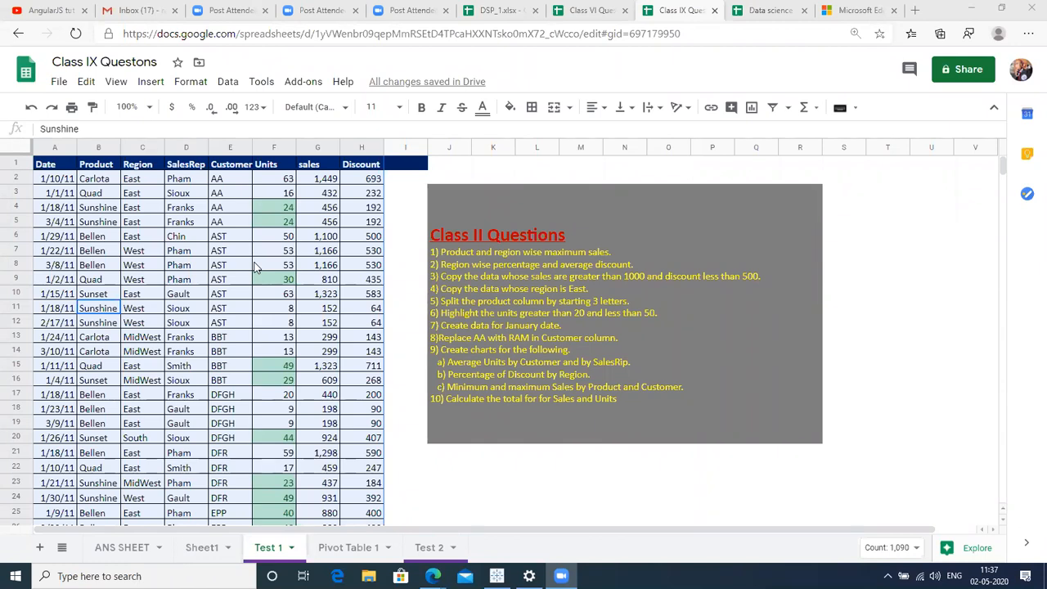
Create a new pivot table from the Test 1 data on a new sheet.
left_click(227, 81)
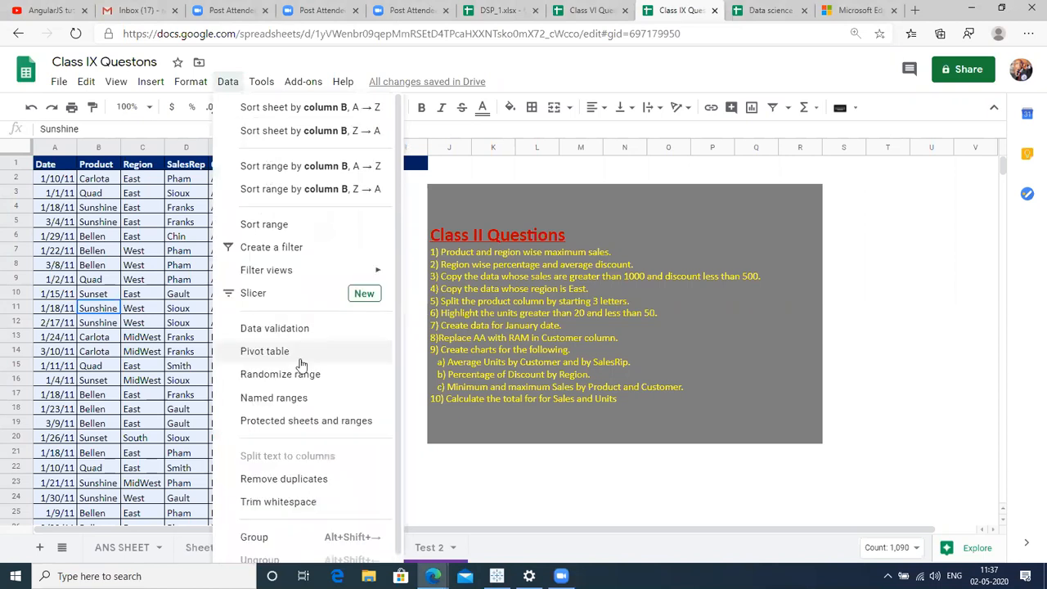
left_click(297, 353)
left_click(580, 396)
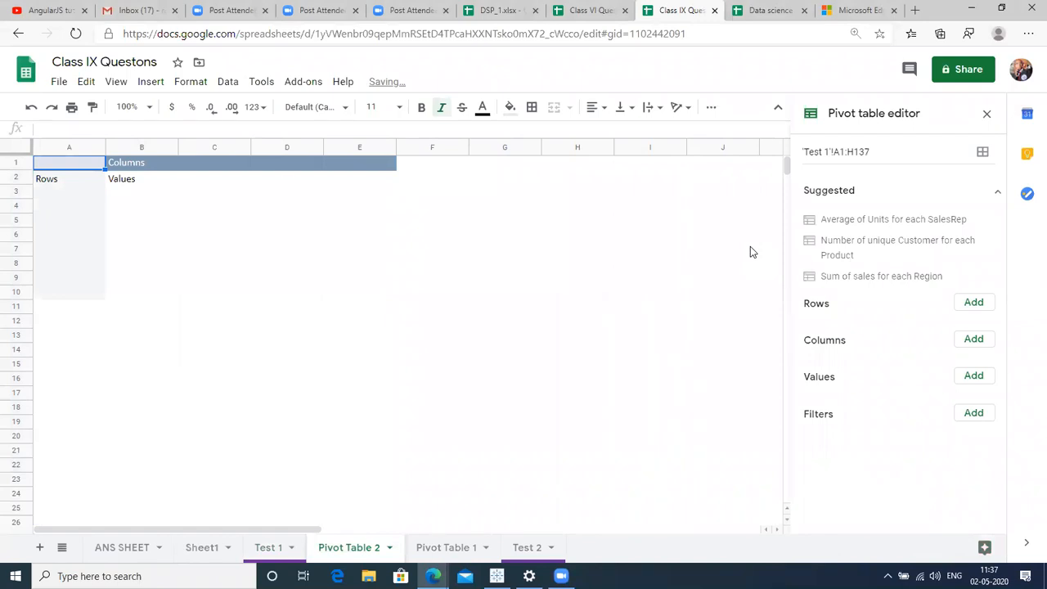
Group the pivot by Region with sales summarized as AVERAGE, then return to Test 1.
left_click(981, 304)
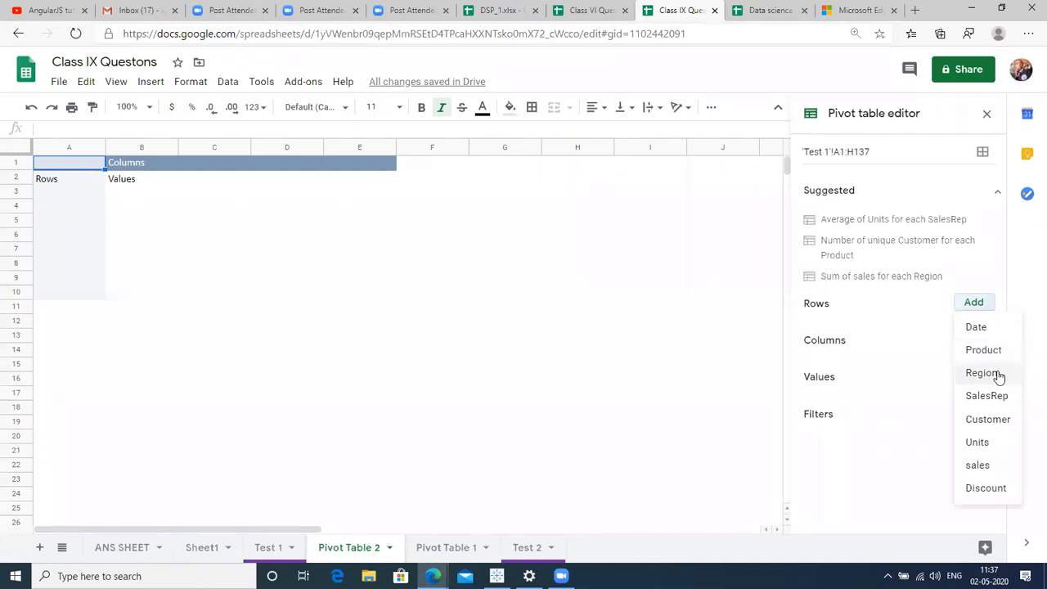
left_click(984, 374)
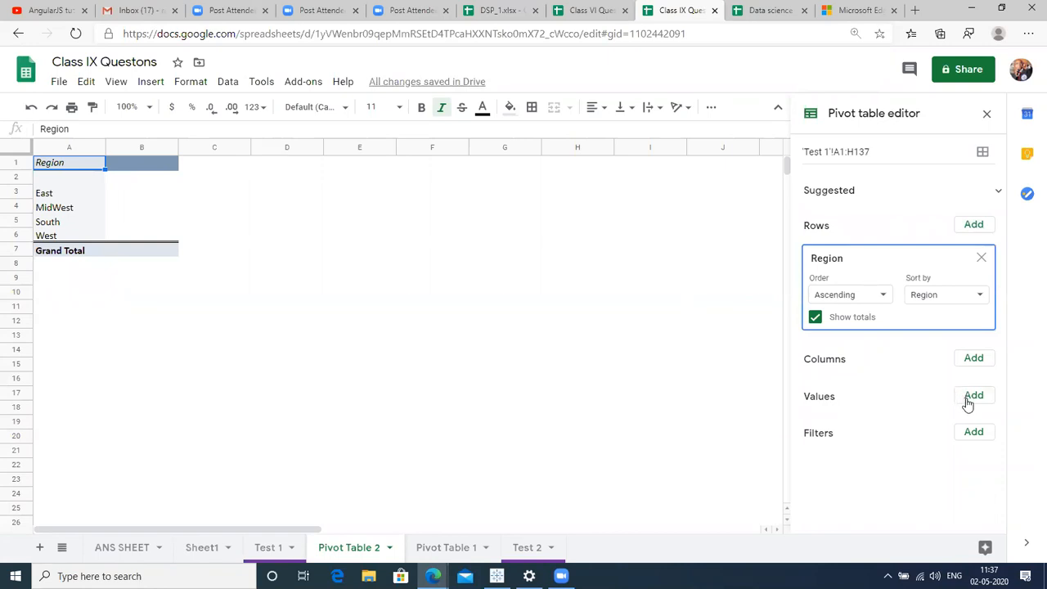
left_click(968, 401)
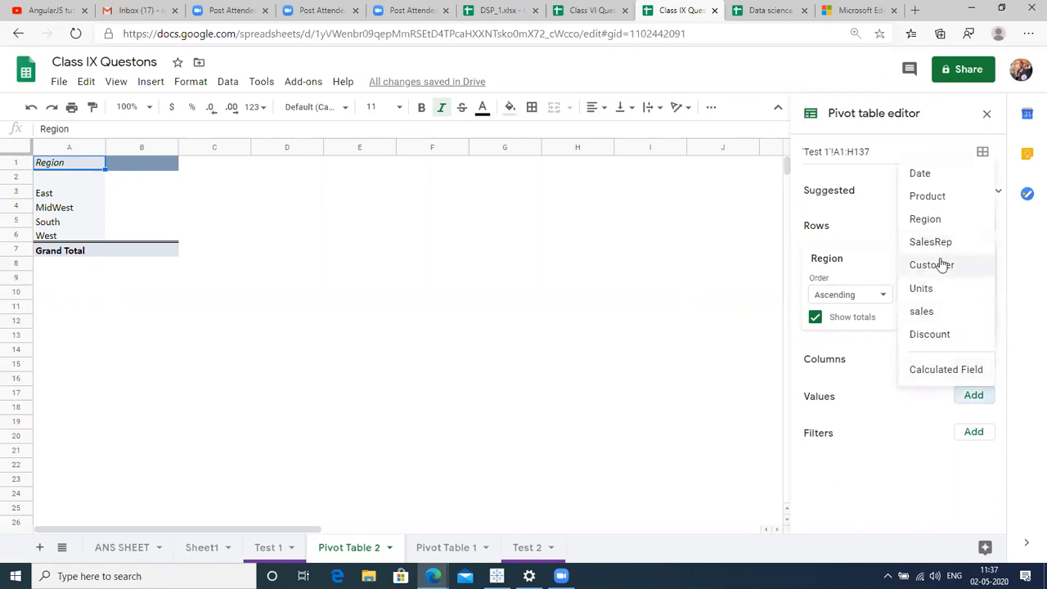
left_click(924, 310)
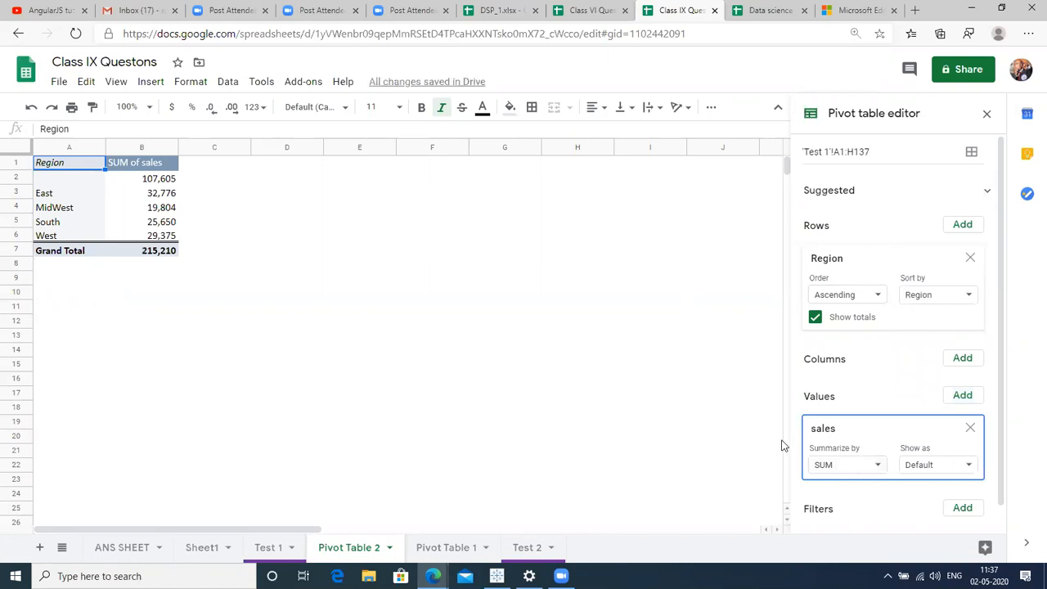
left_click(866, 473)
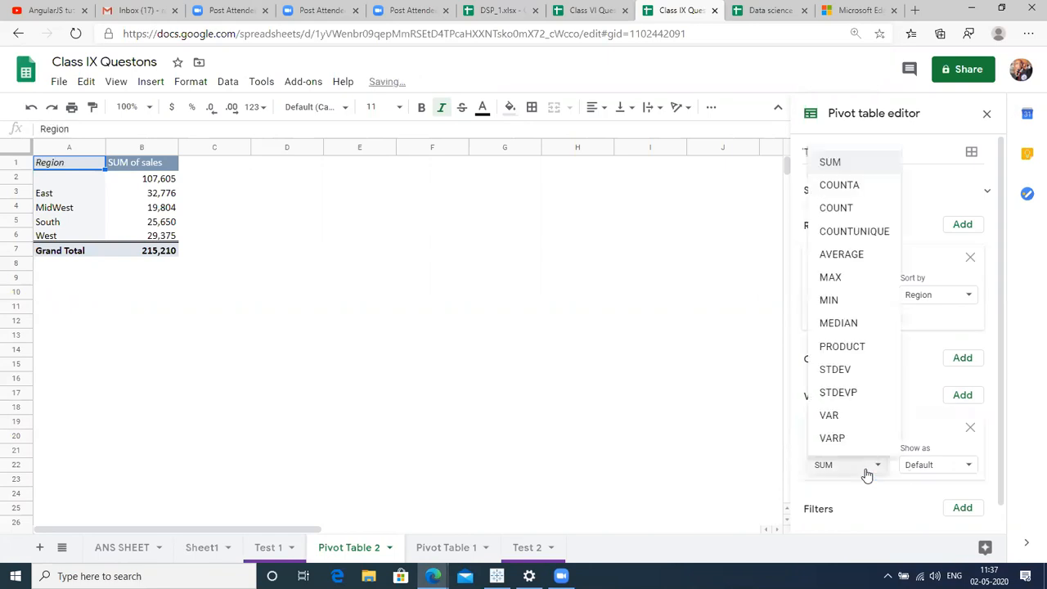
left_click(842, 253)
left_click(58, 178)
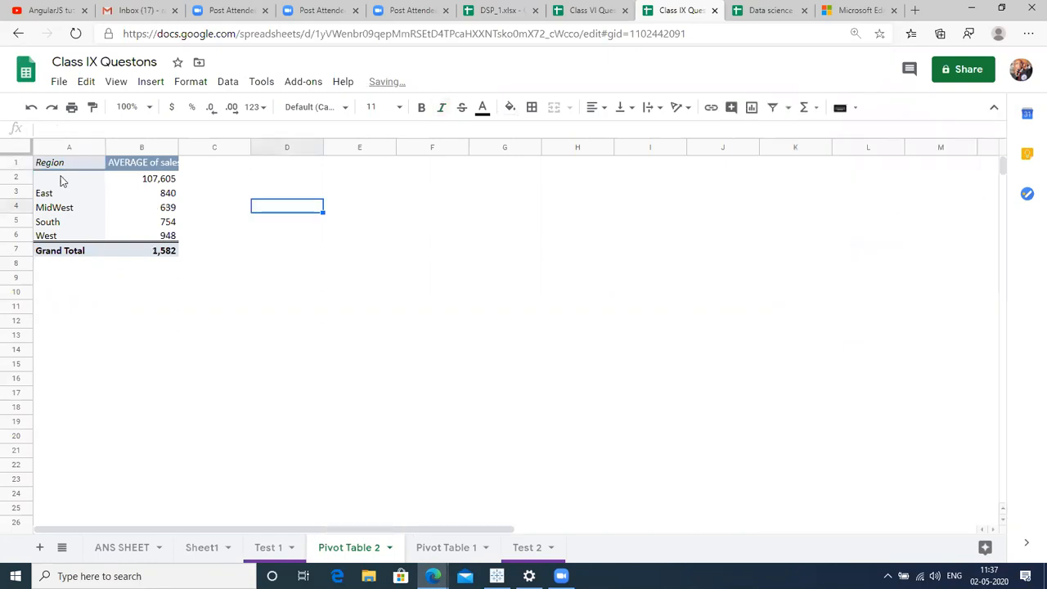
left_click(270, 548)
Delete the Units and sales totals in F137:G137 below the data.
left_click(123, 423)
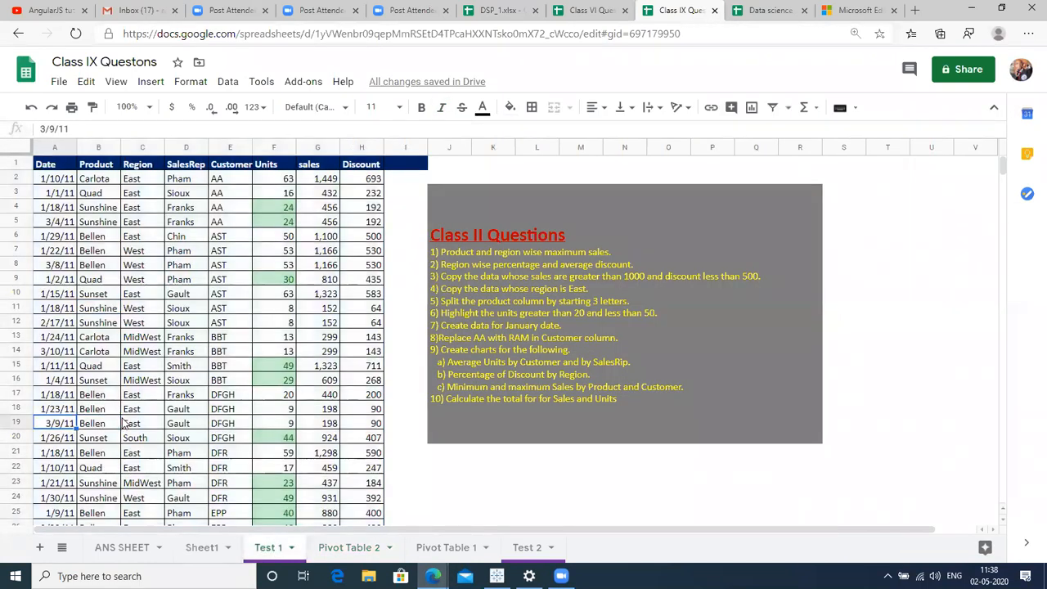
key("ctrl+Down")
key("Down")
key("Down")
key("Down")
key("Up")
key("Up")
key("Right")
key("Right")
key("Right")
key("Right")
key("shift+Right")
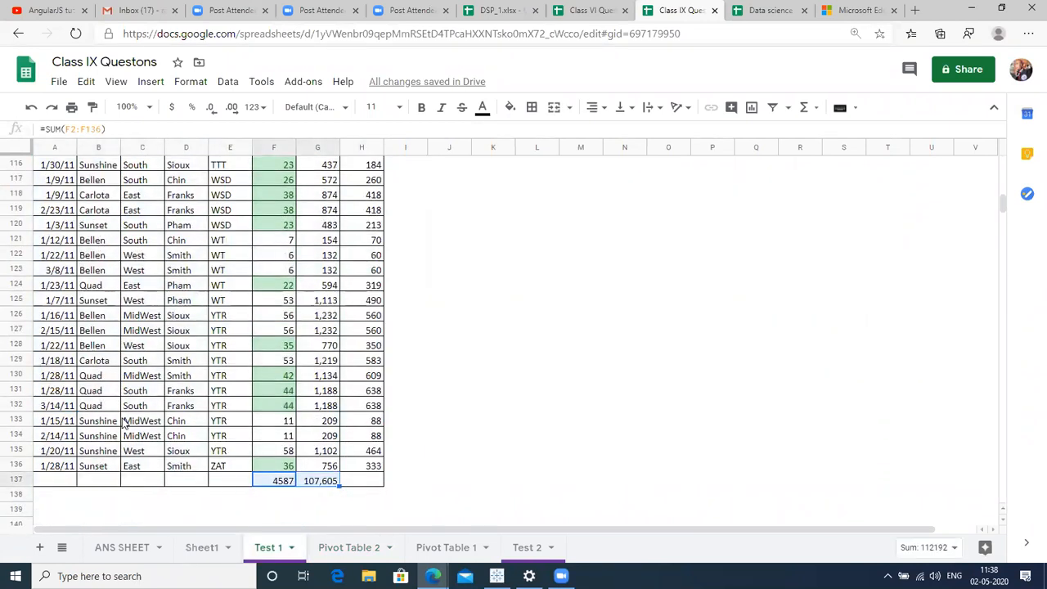
key("Delete")
Create a new-sheet pivot table from the selected range A1:H136.
left_click(128, 335)
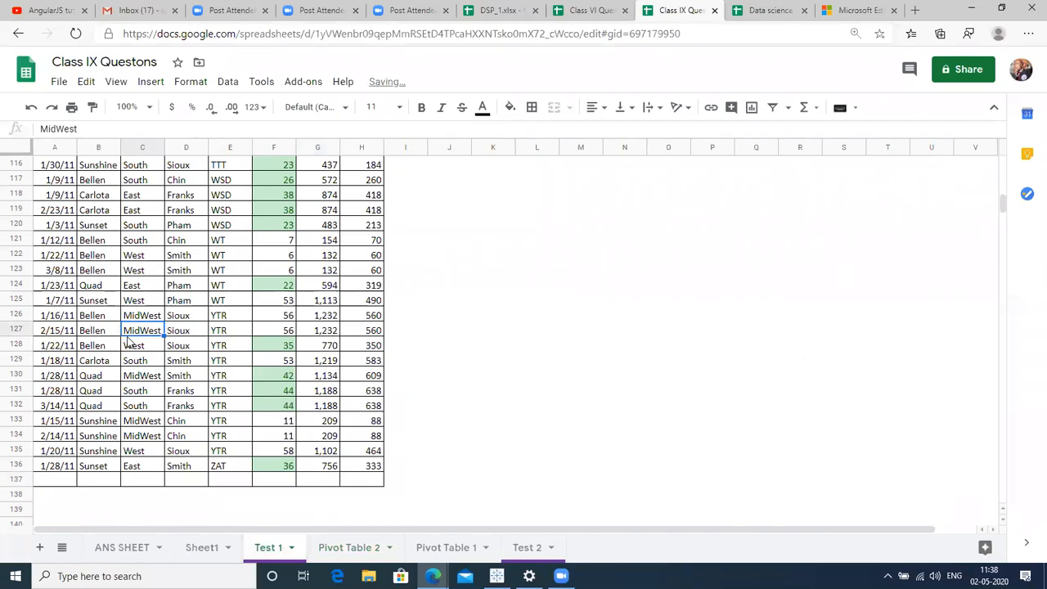
key("ctrl+a")
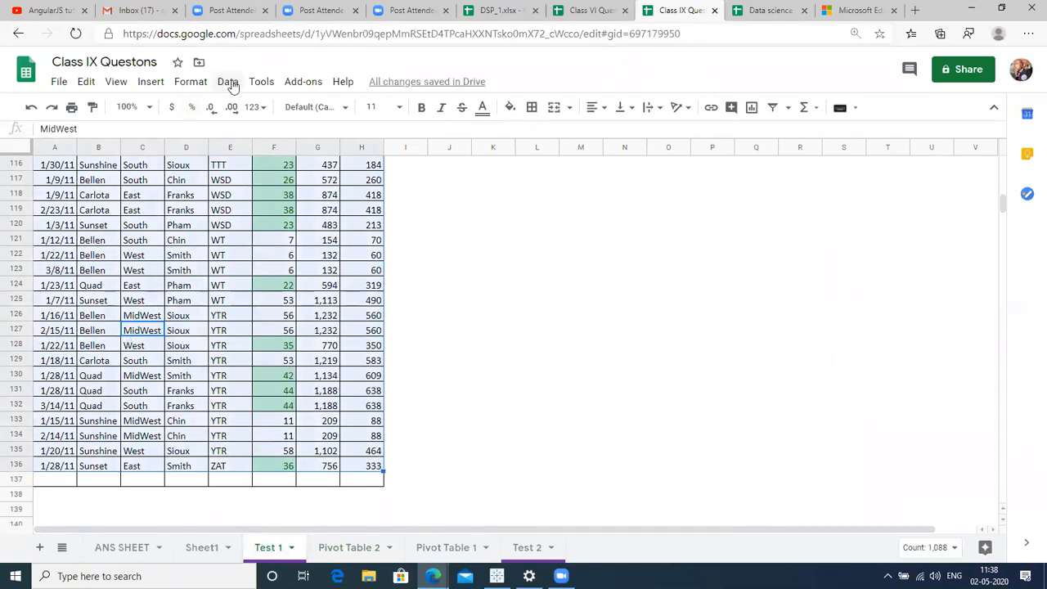
left_click(228, 81)
left_click(250, 352)
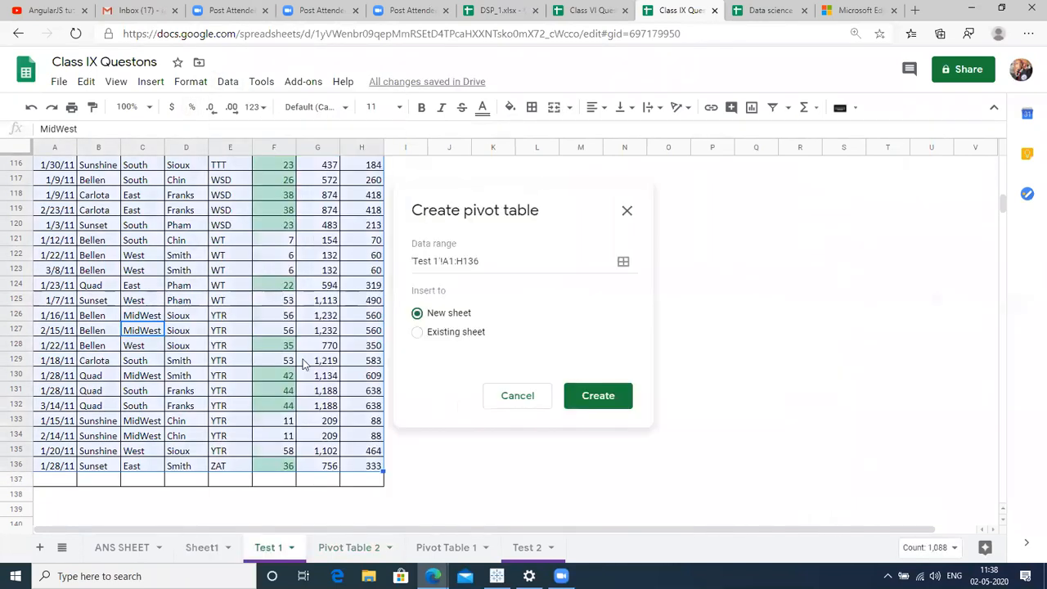
left_click(585, 395)
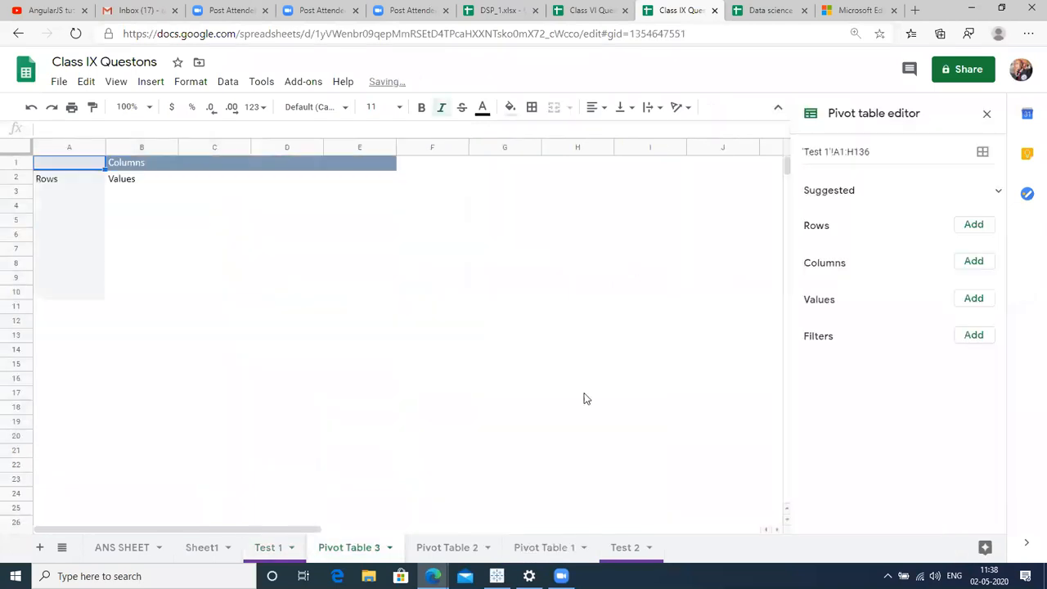
Add Region as rows and sales as values in Pivot Table 3.
left_click(982, 303)
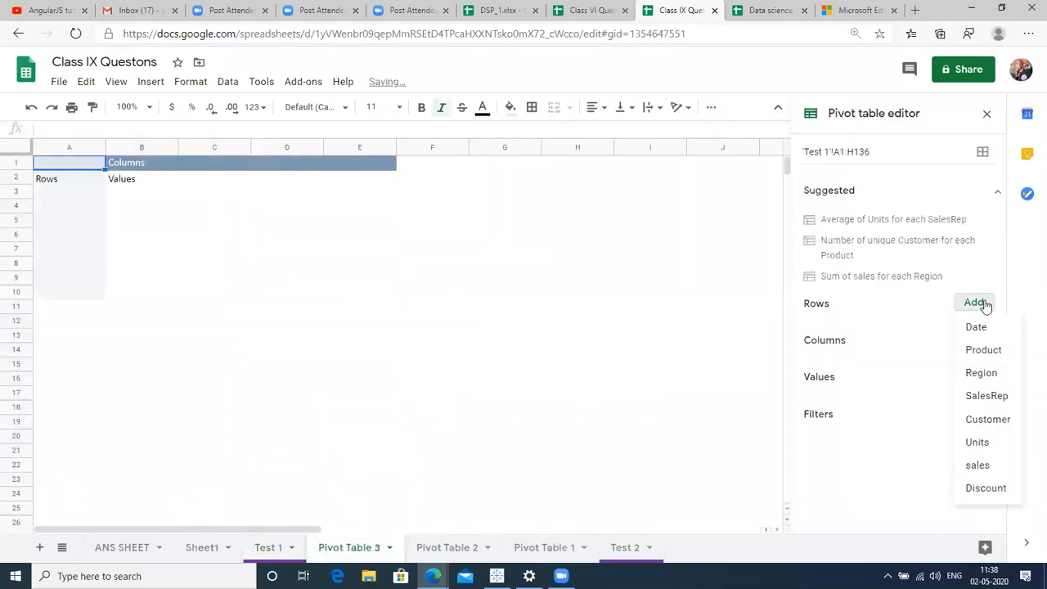
left_click(986, 375)
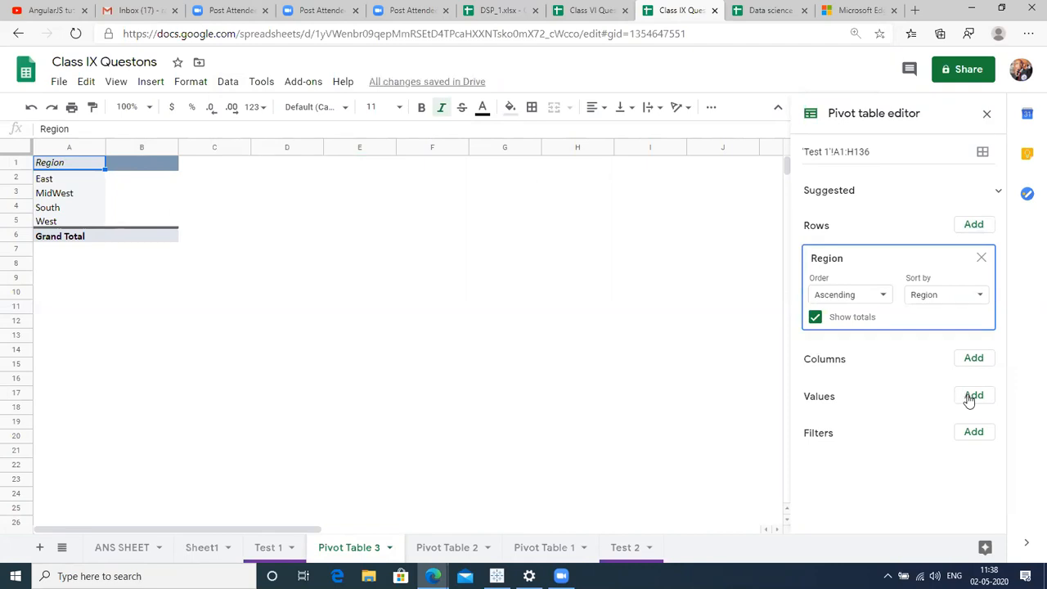
left_click(972, 396)
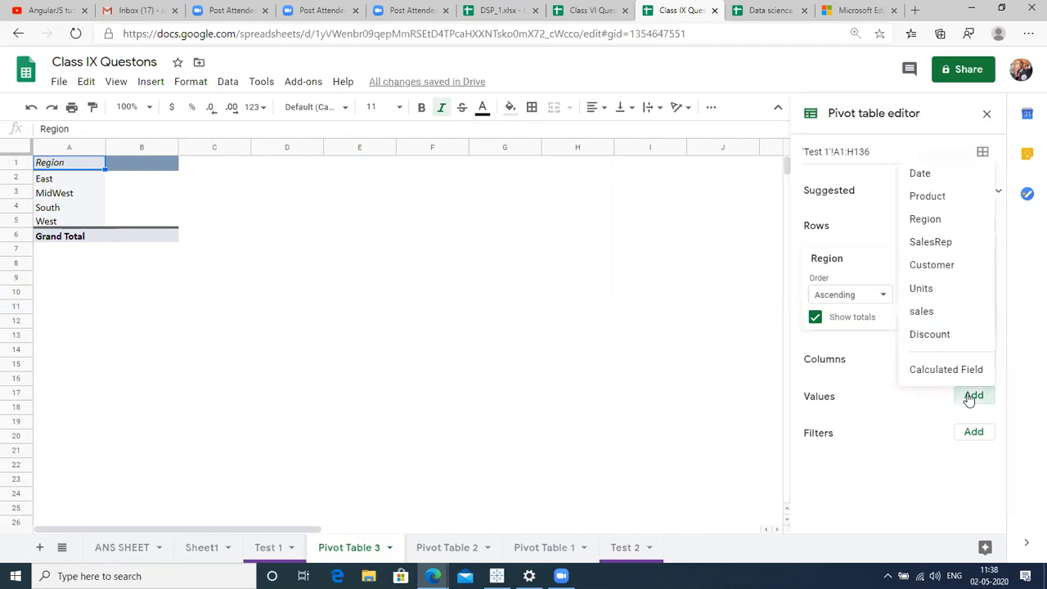
left_click(927, 312)
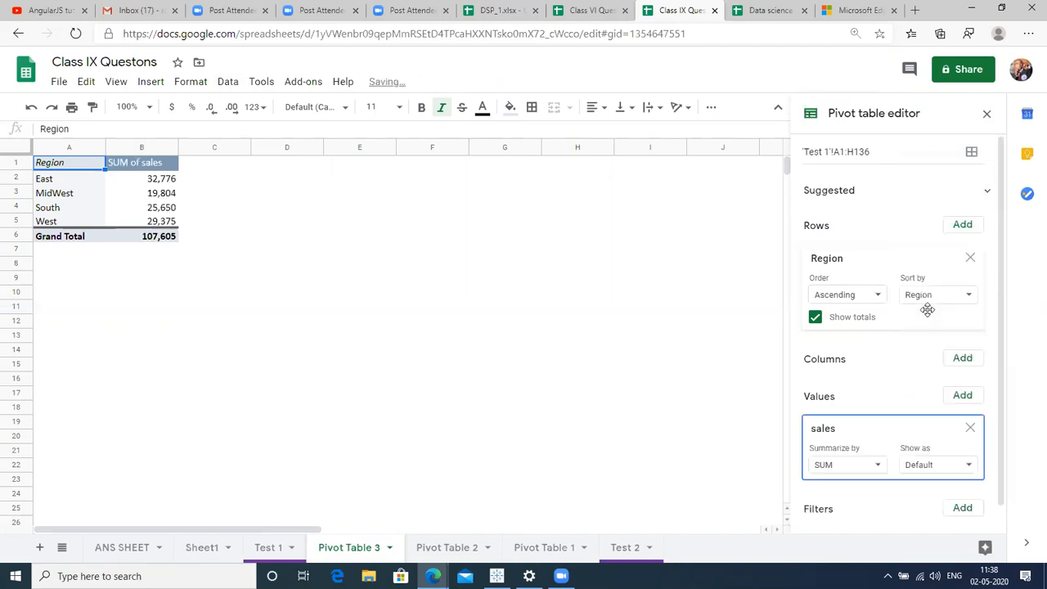
left_click(192, 224)
Check East's sales sum of 32,776, then change the sales summary from SUM to AVERAGE.
left_click(61, 180)
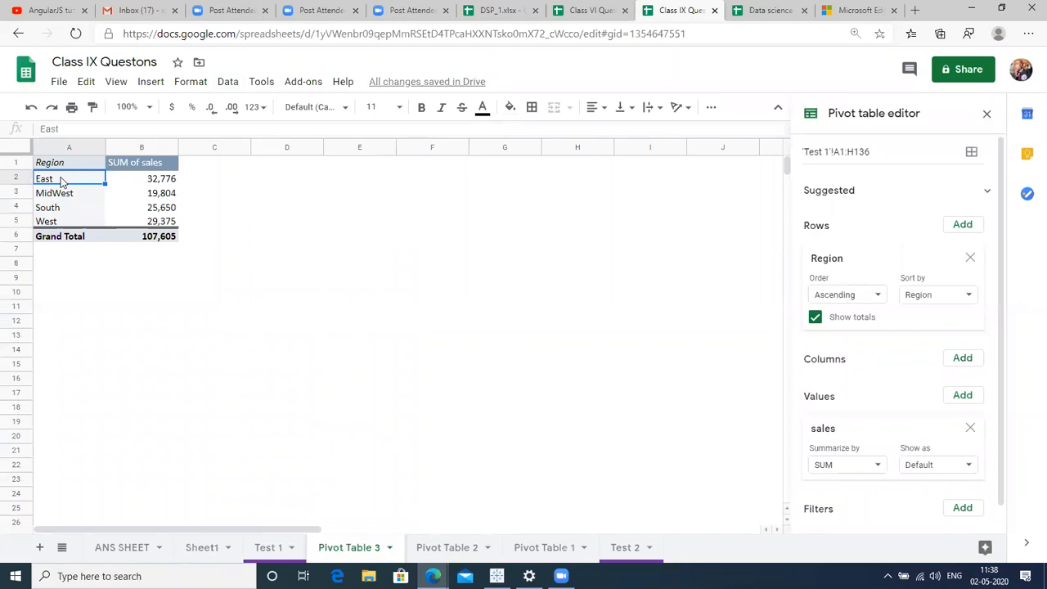
key("Right")
key("Up")
key("Left")
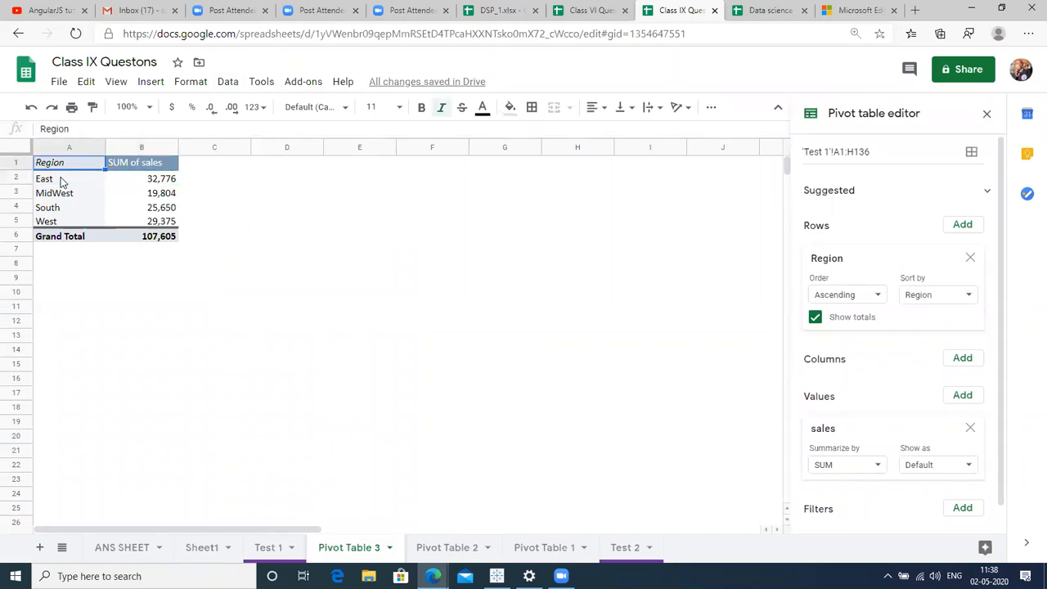
key("Down")
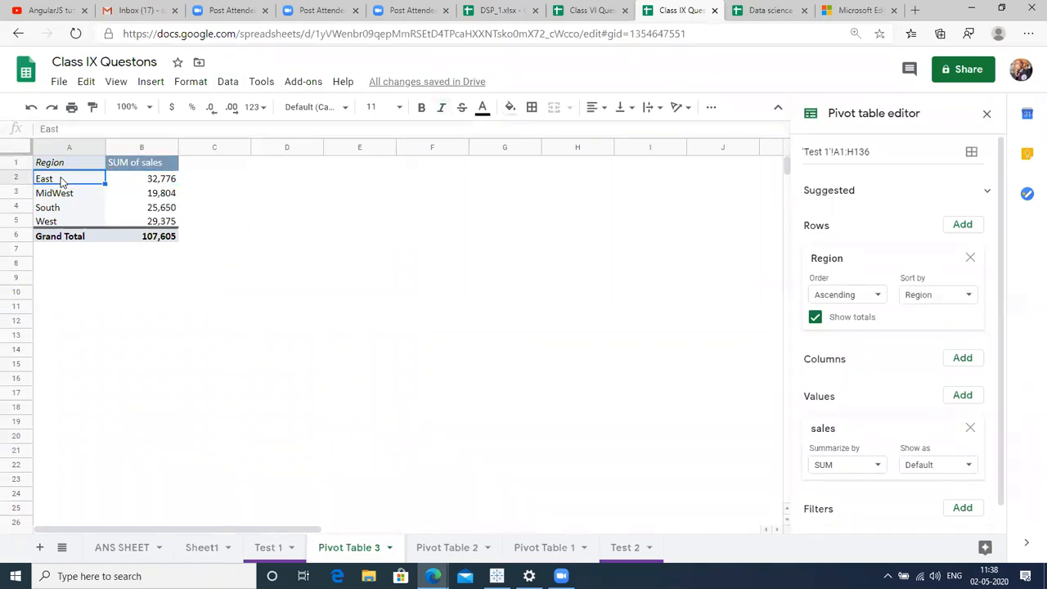
key("Right")
key("Down")
key("Up")
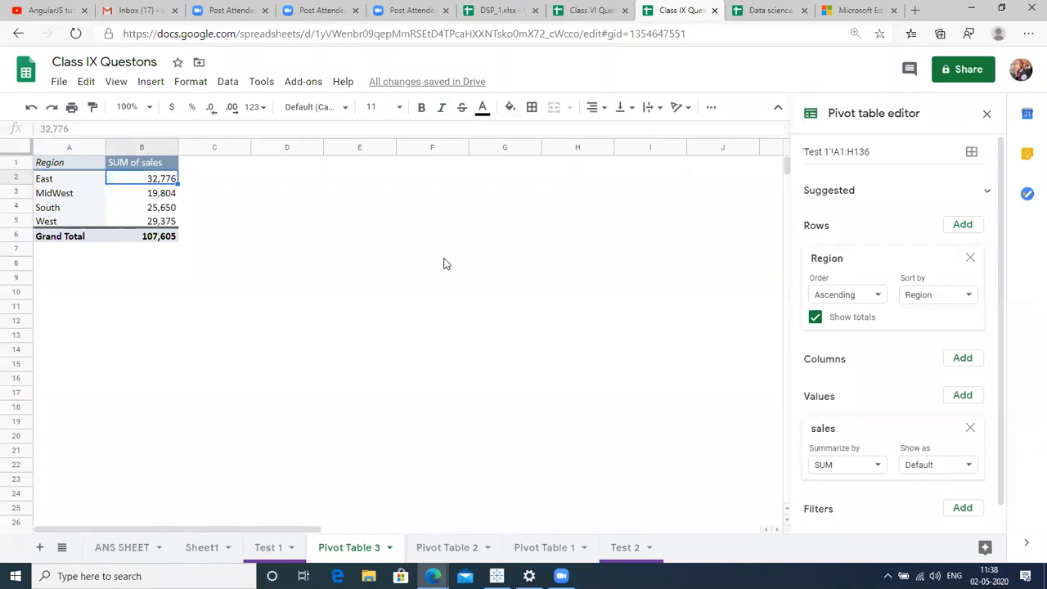
left_click(841, 469)
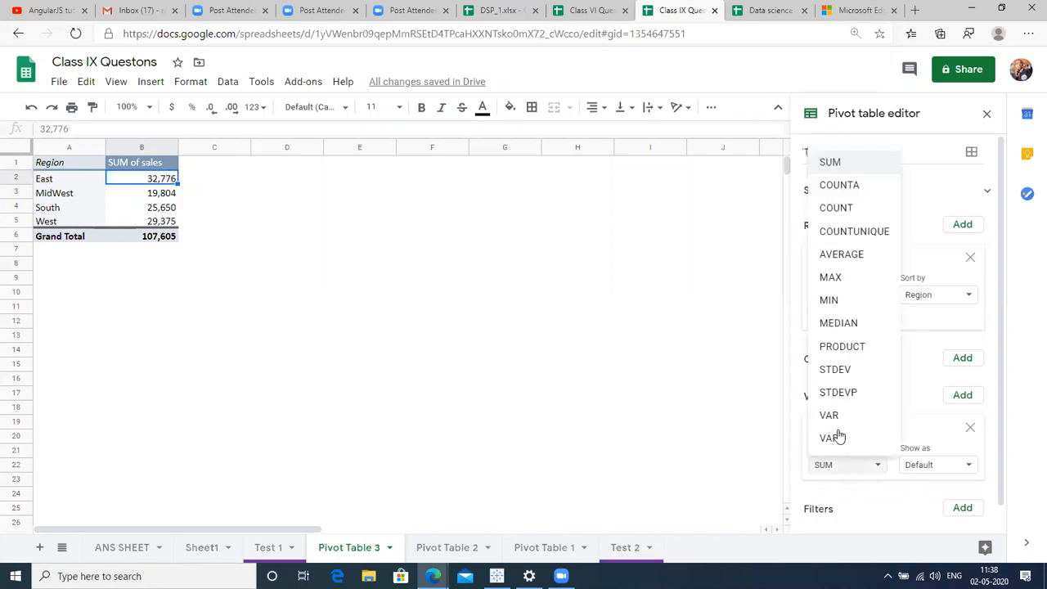
left_click(852, 251)
left_click(321, 209)
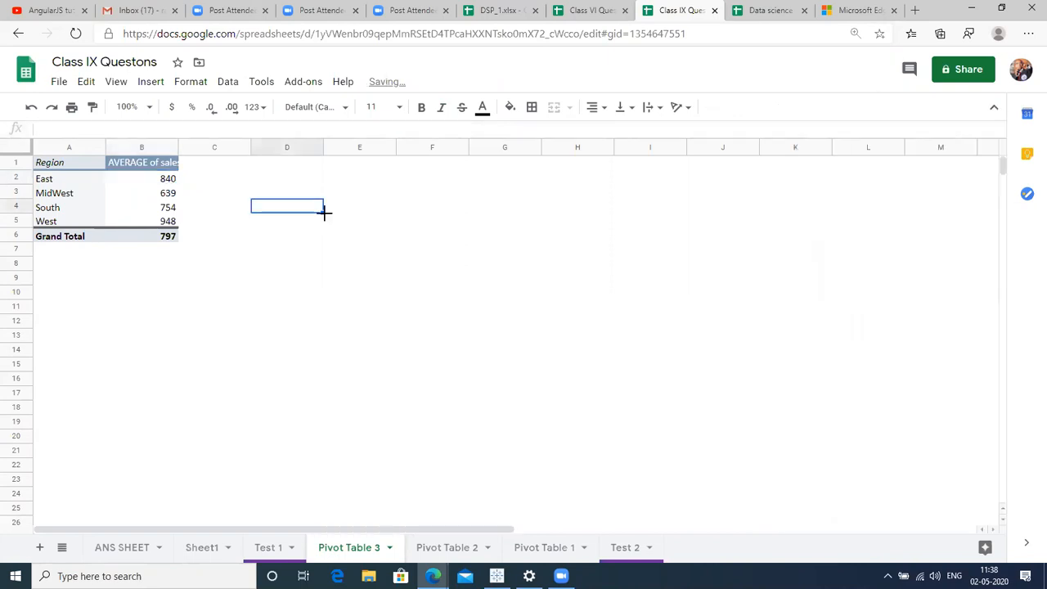
Copy the region pivot A1:B6 and paste a duplicate starting at A8.
left_click(14, 179)
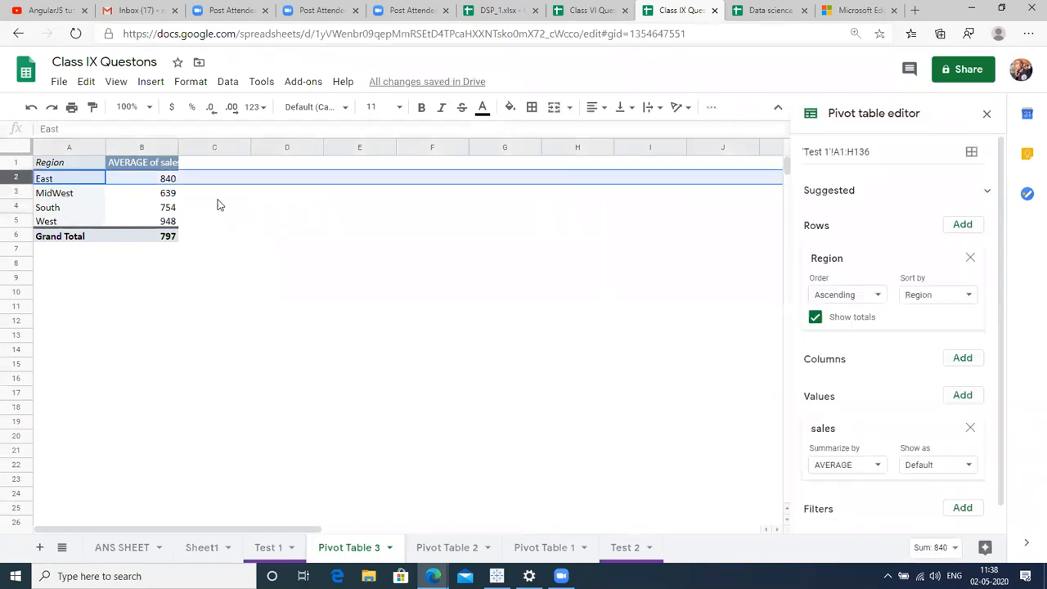
left_click(167, 182)
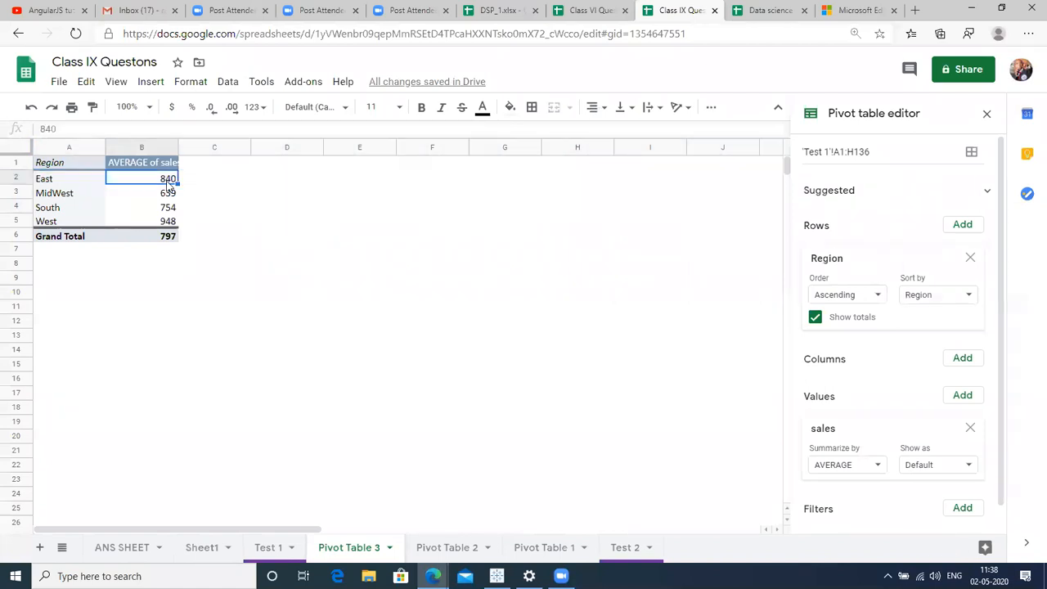
left_click(59, 166)
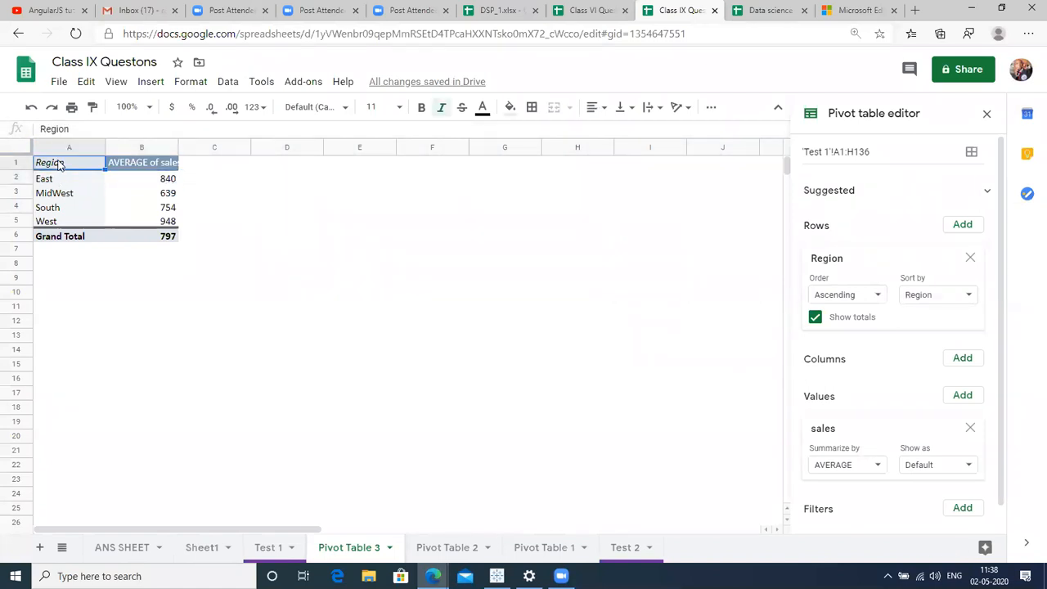
key("shift+Down")
key("shift+Down")
key("shift+Down")
key("shift+Down")
key("shift+Down")
key("ctrl+c")
left_click(51, 268)
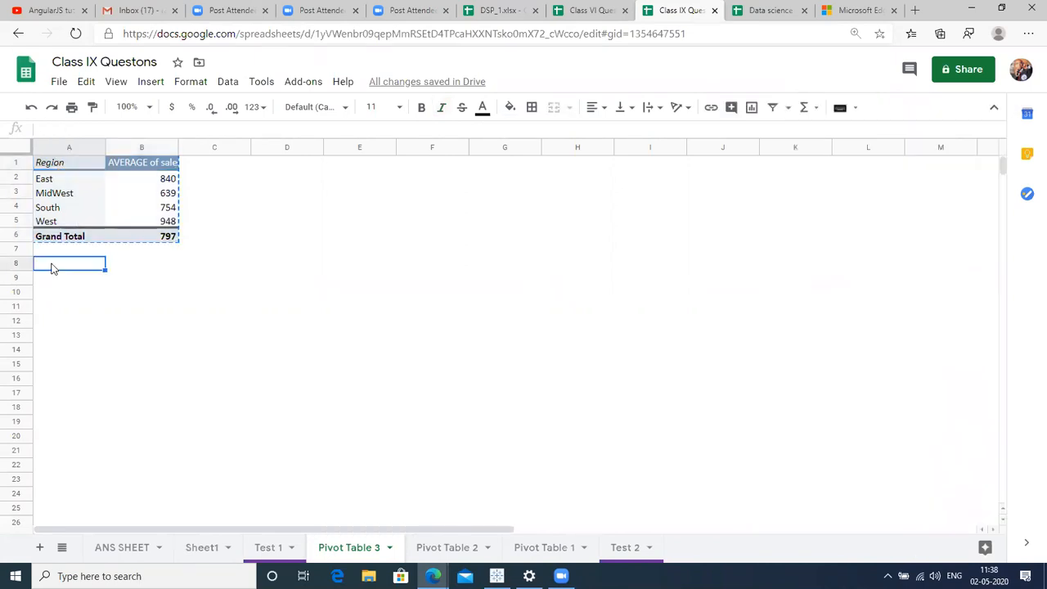
key("ctrl+v")
left_click(51, 269)
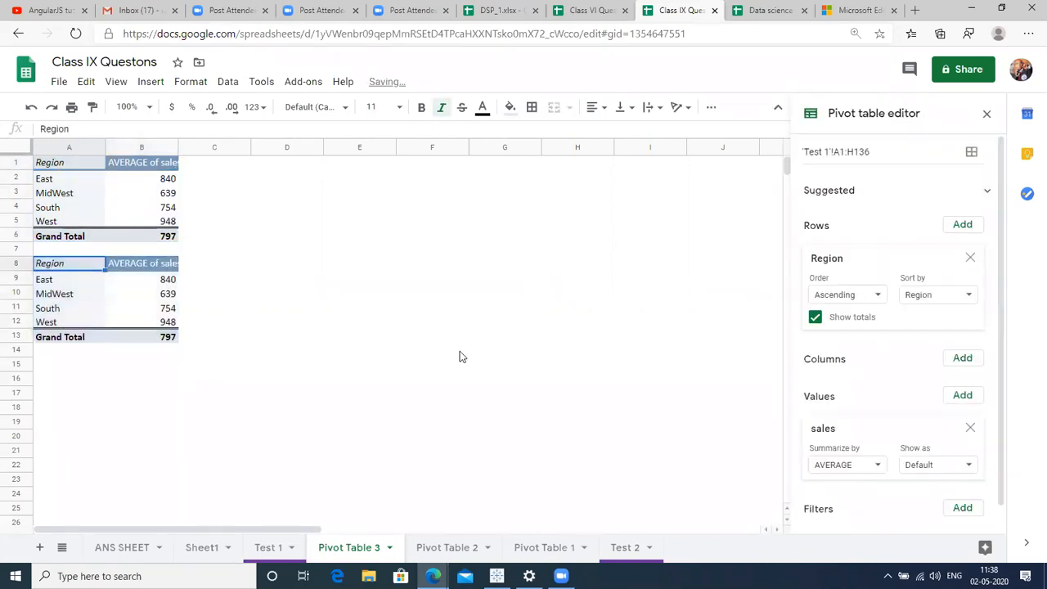
Replace Region with Product in the copied pivot's rows, listing averages from Bellen to Sunshine.
left_click(969, 258)
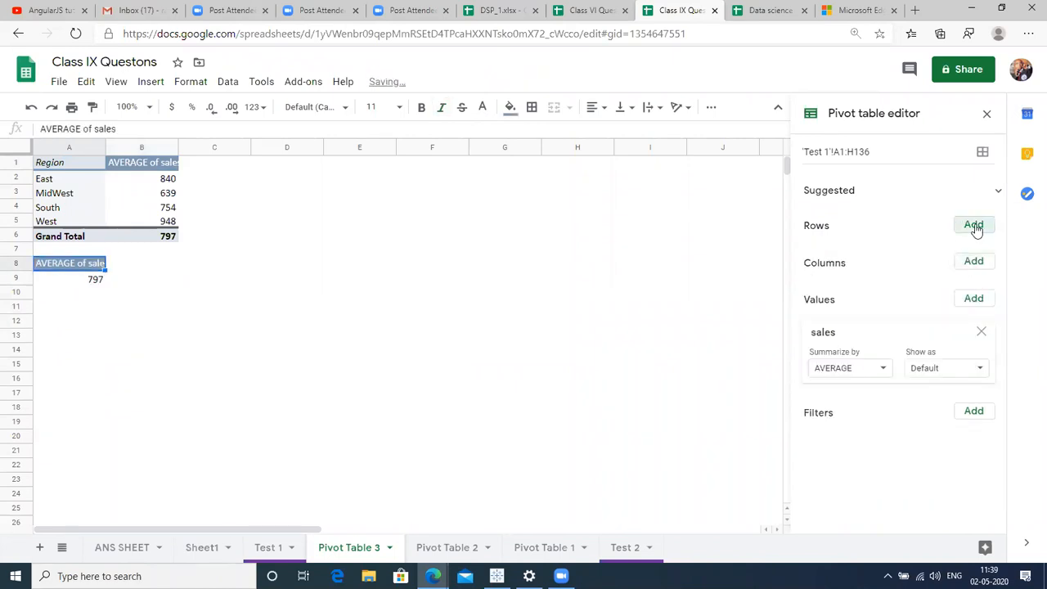
left_click(975, 228)
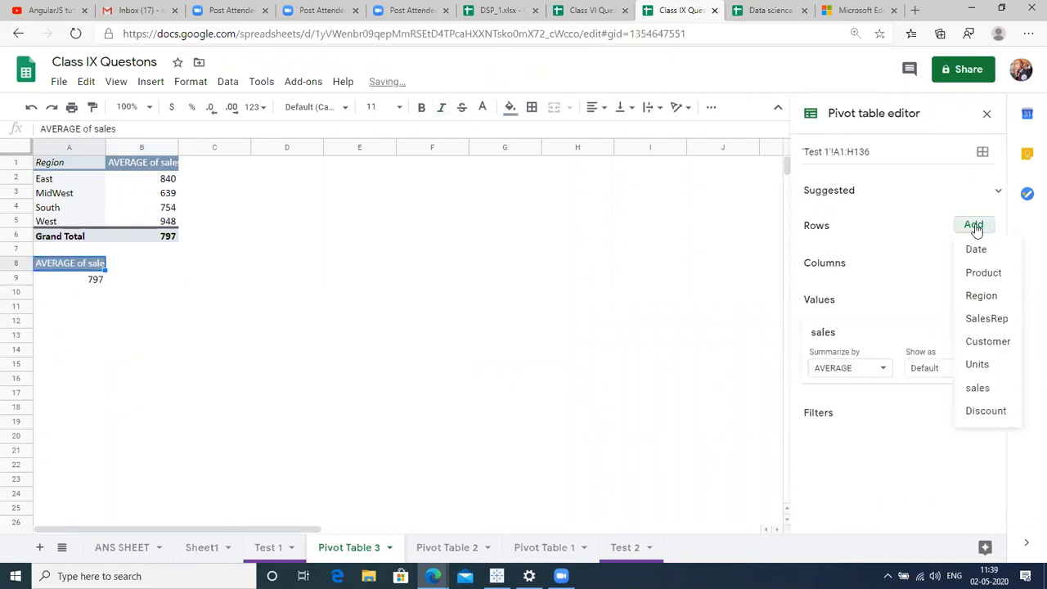
left_click(984, 273)
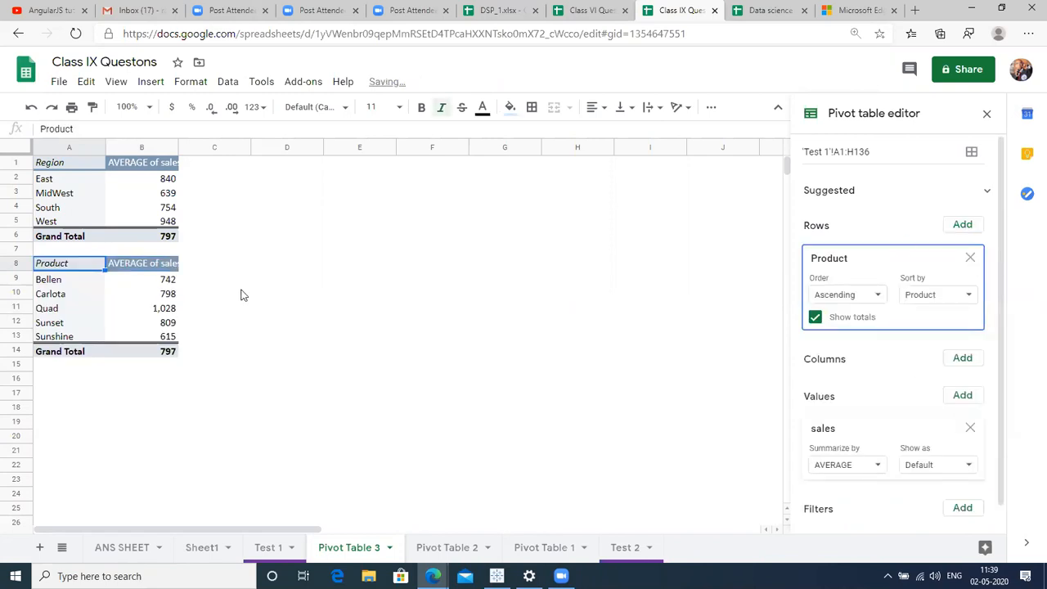
left_click(127, 282)
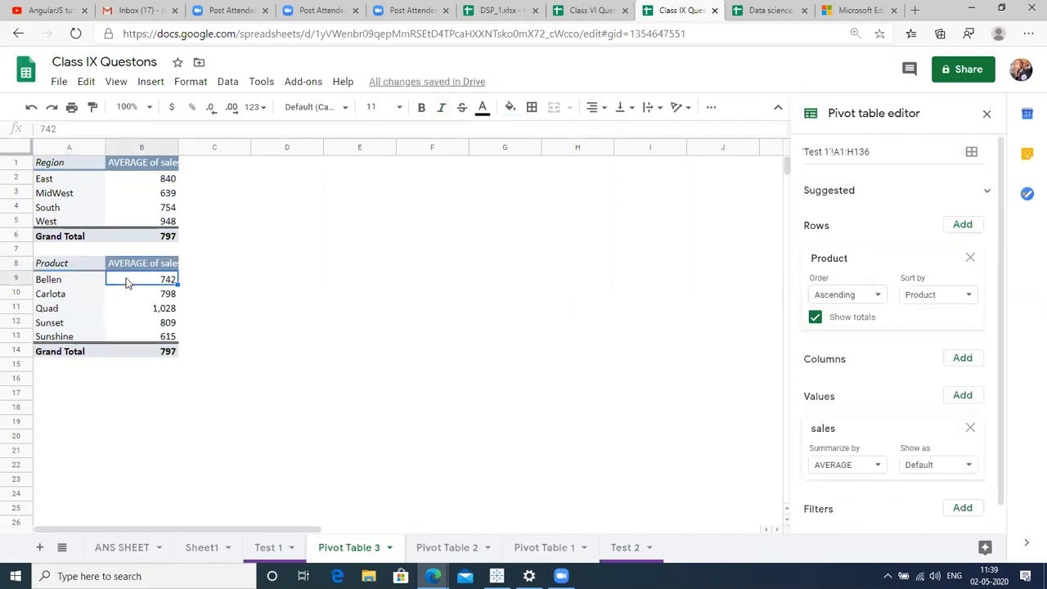
left_click(16, 294)
left_click(9, 305)
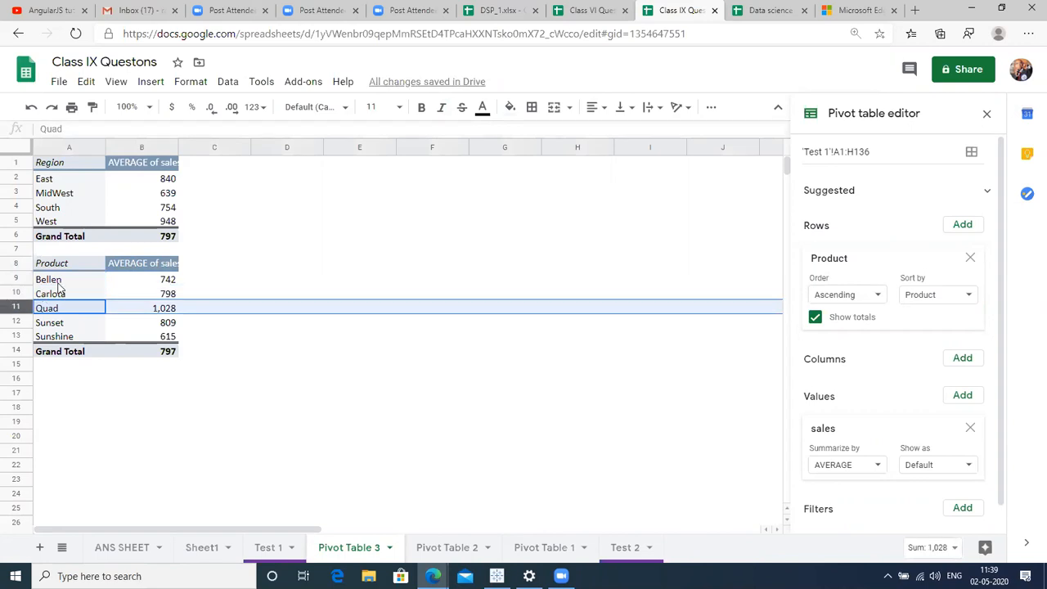
left_click(58, 282)
key("shift+Down")
key("shift+Down")
key("shift+Down")
key("shift+Down")
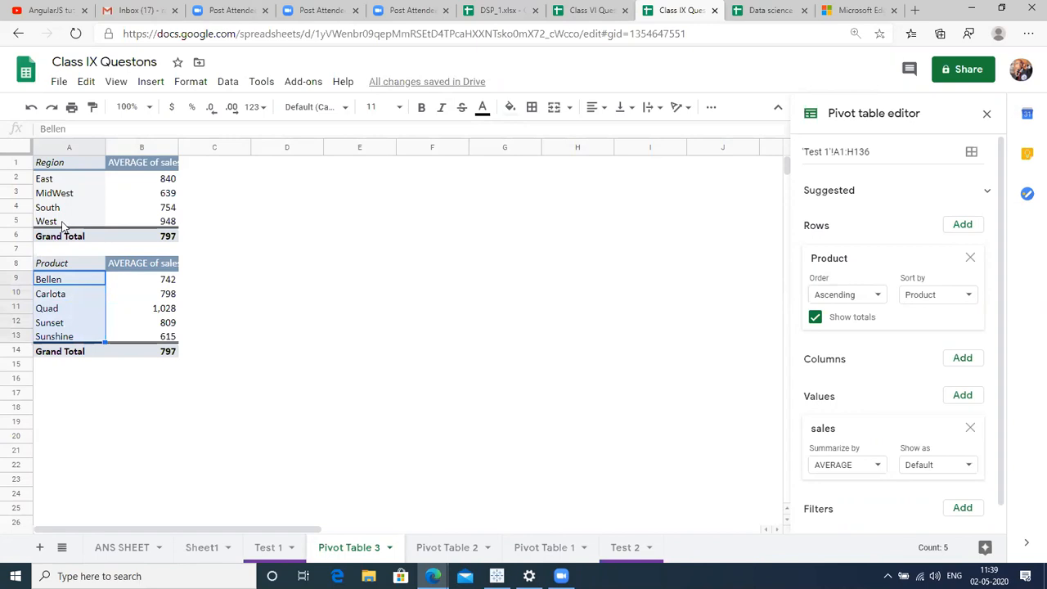
left_click(71, 183)
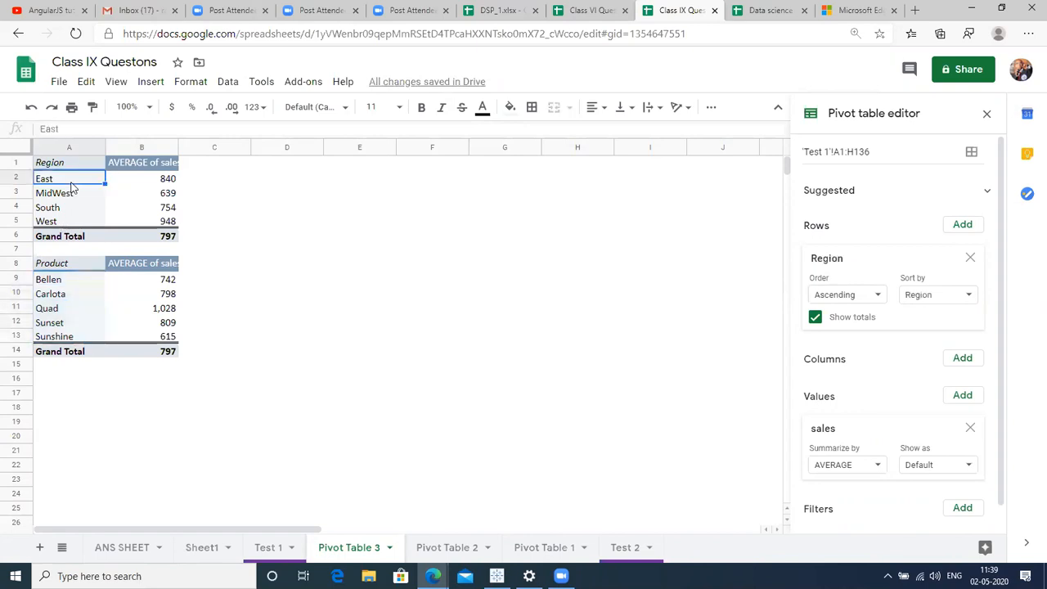
left_click(260, 195)
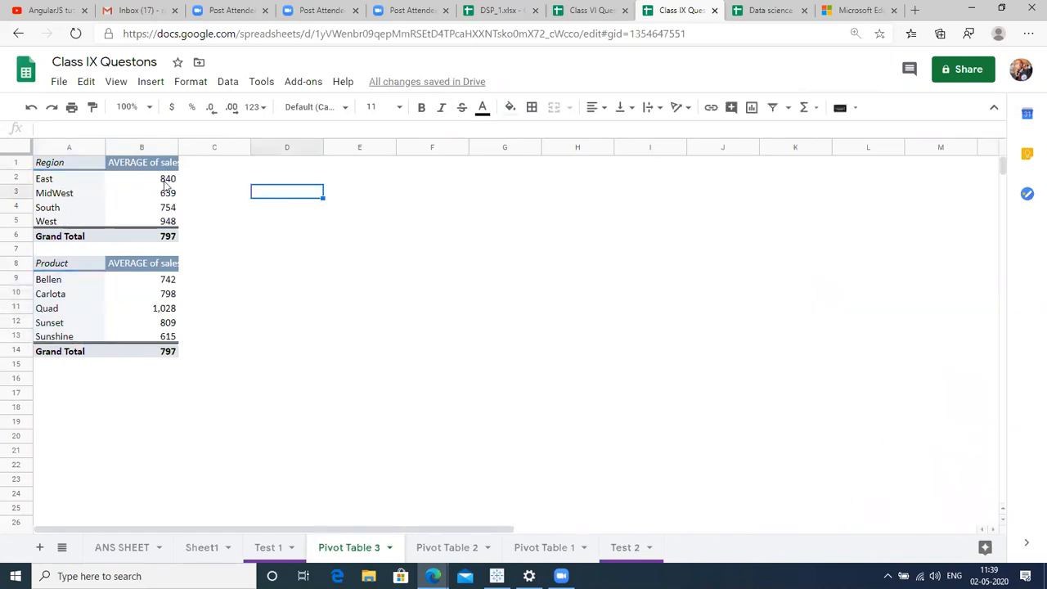
Review the region and product pivot values, then check the Region column on Test 1.
left_click(56, 166)
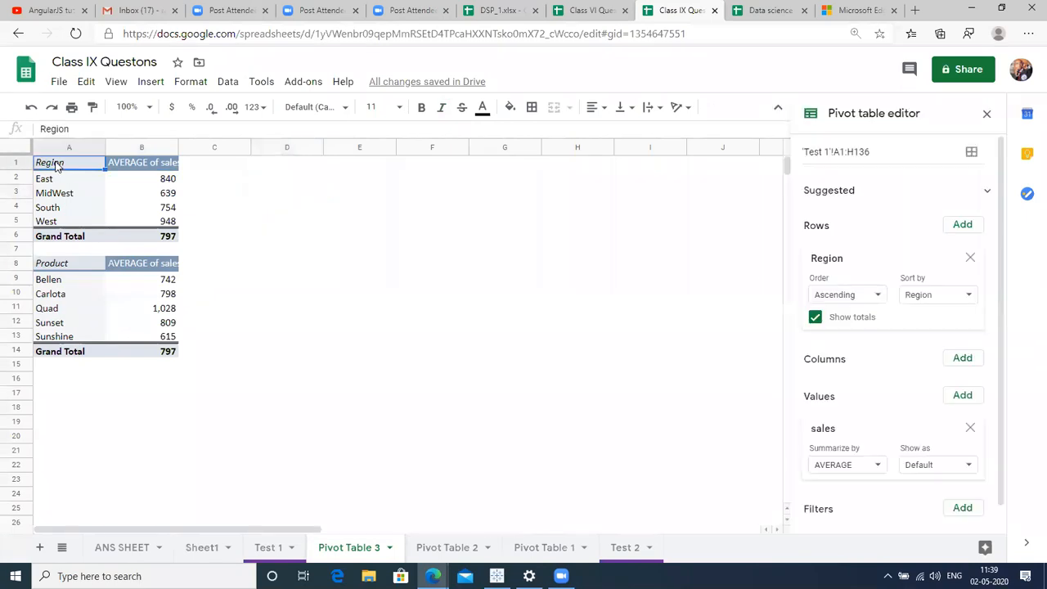
key("Right")
key("Down")
key("Down")
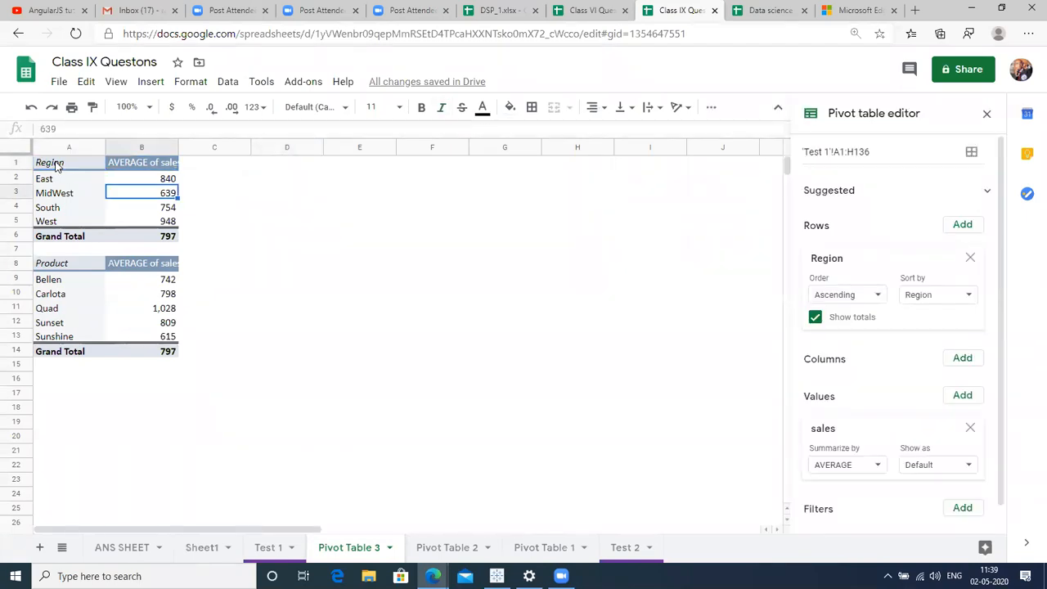
left_click(56, 284)
left_click(270, 553)
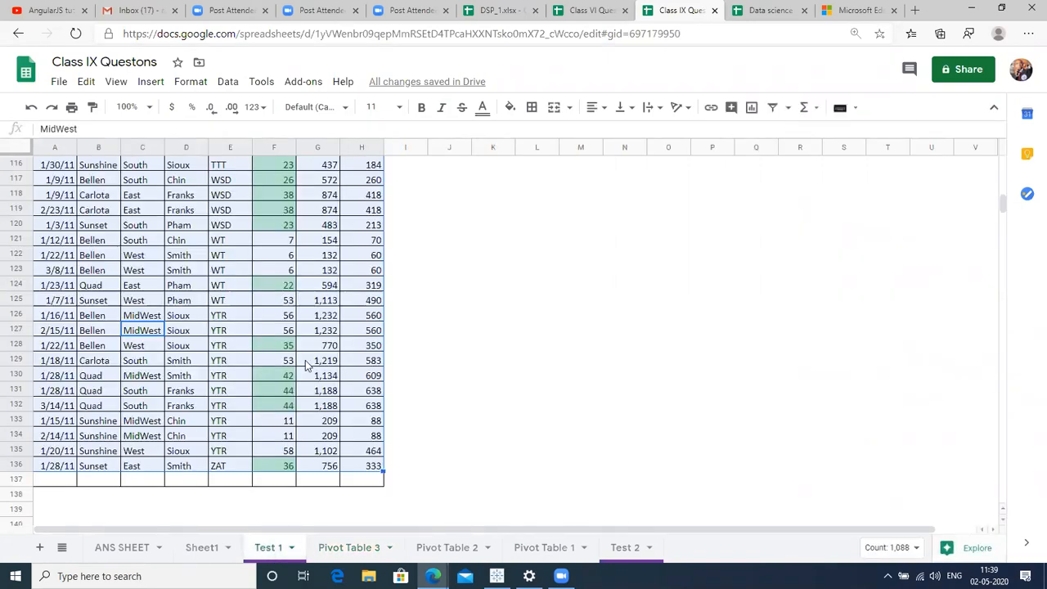
left_click(307, 361)
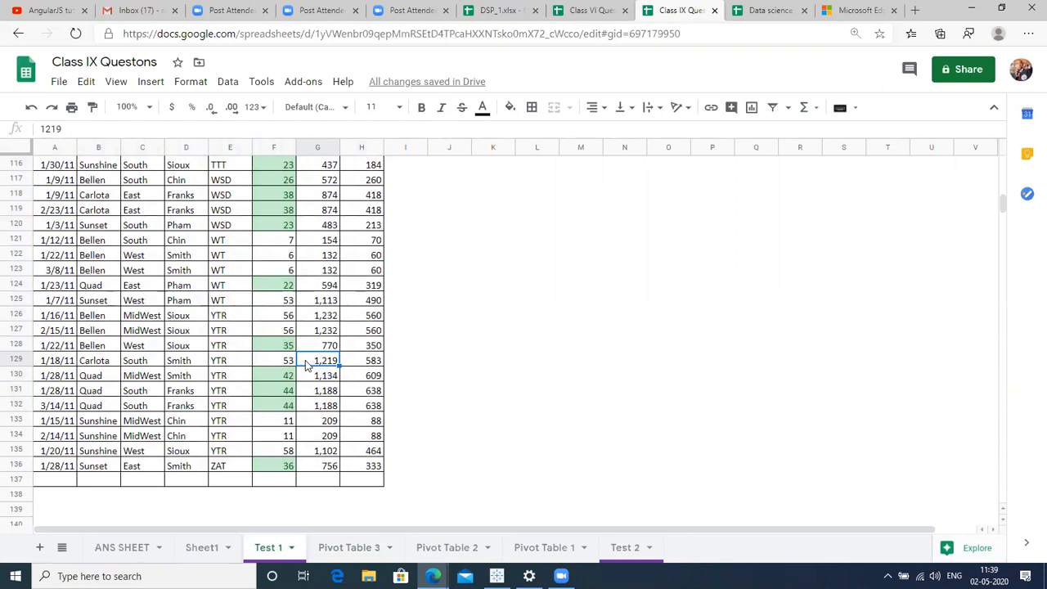
key("ctrl+Up")
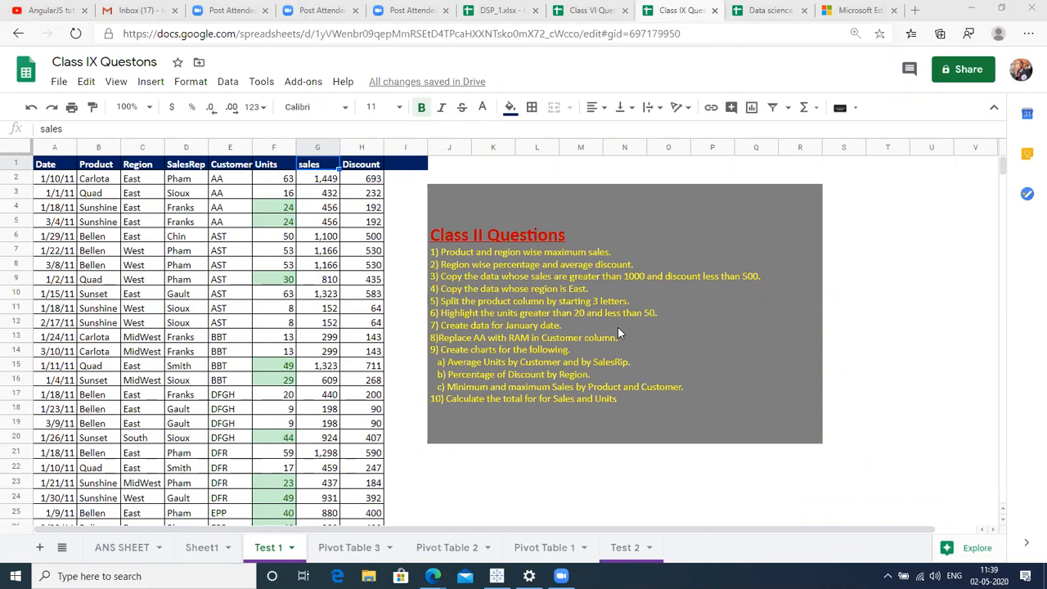
left_click(156, 266)
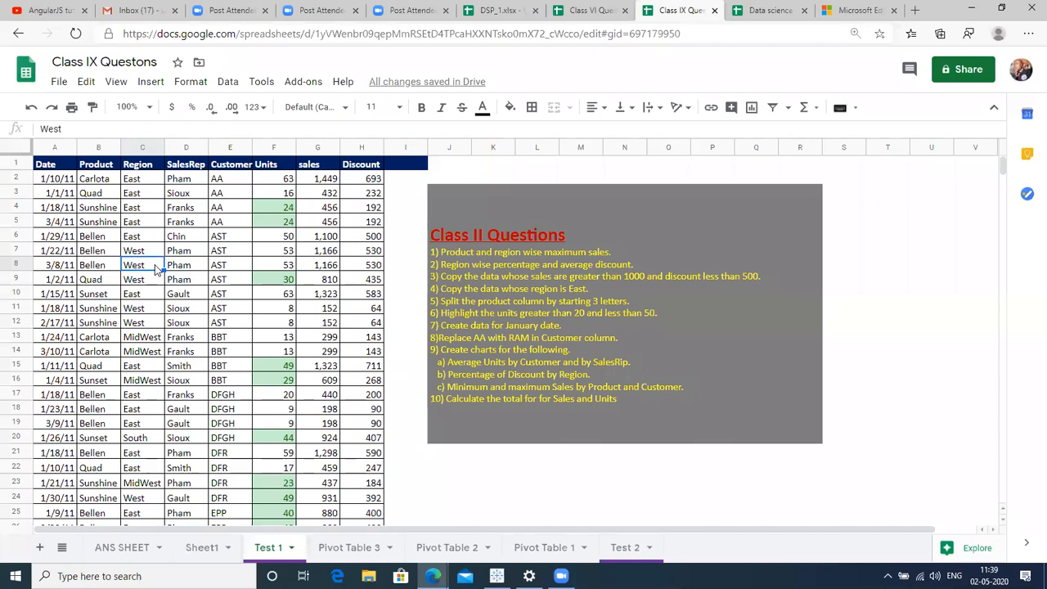
Compare Pivot Table 3's region pivot with the Test 1 data, ending on Test 1.
left_click(331, 548)
left_click(266, 247)
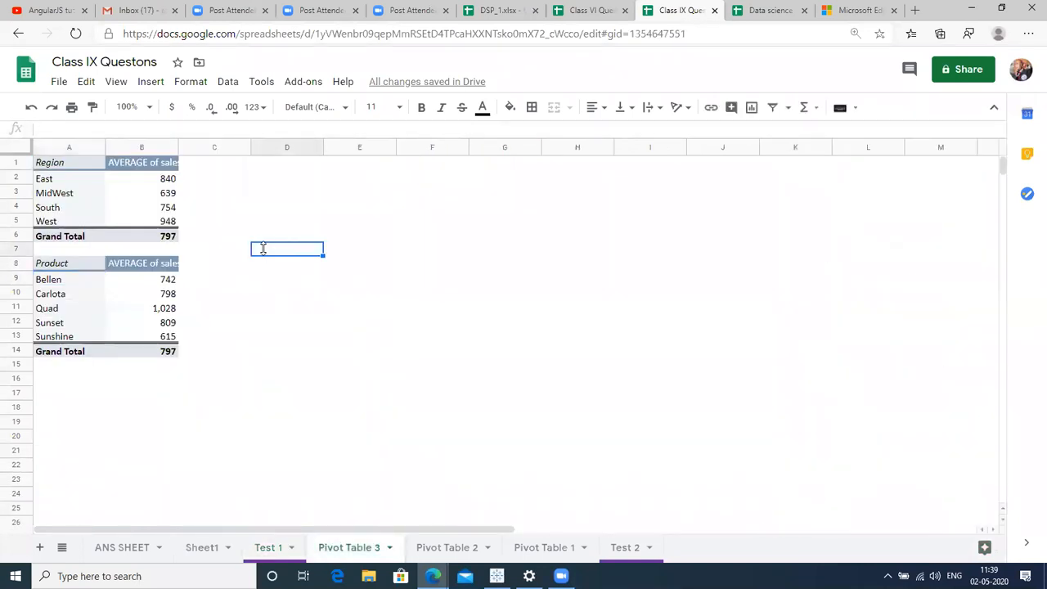
left_click(277, 548)
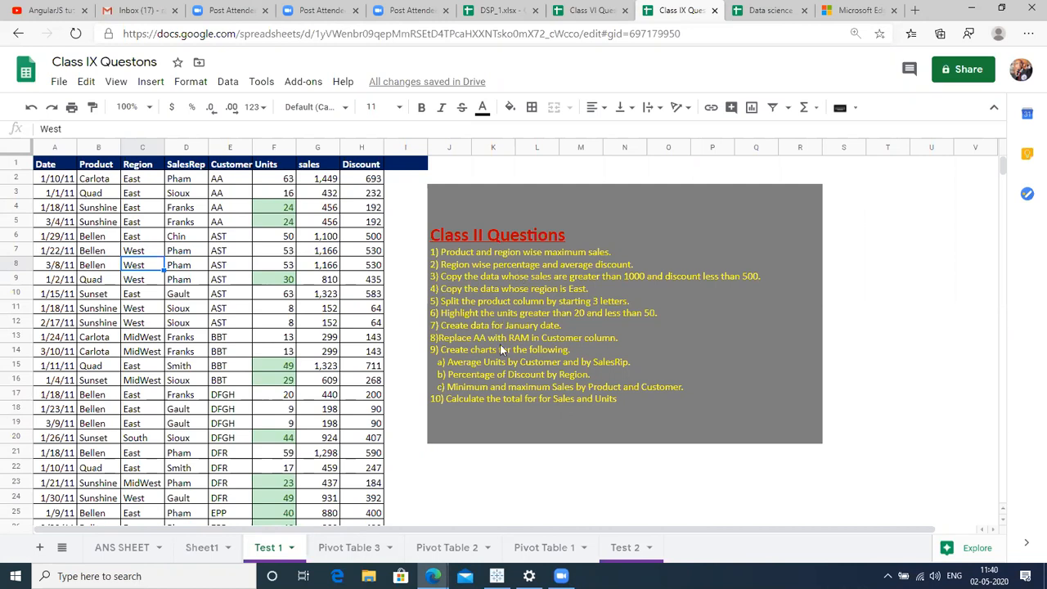
left_click(336, 547)
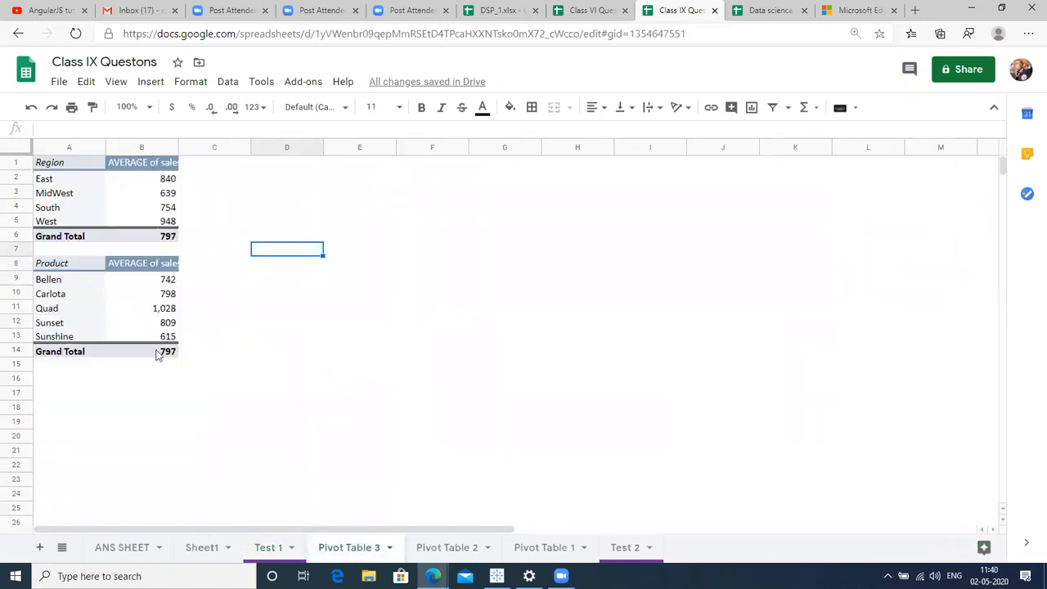
left_click(53, 167)
key("shift+Right")
key("shift+Down")
key("shift+Down")
key("shift+Down")
key("shift+Down")
key("shift+Down")
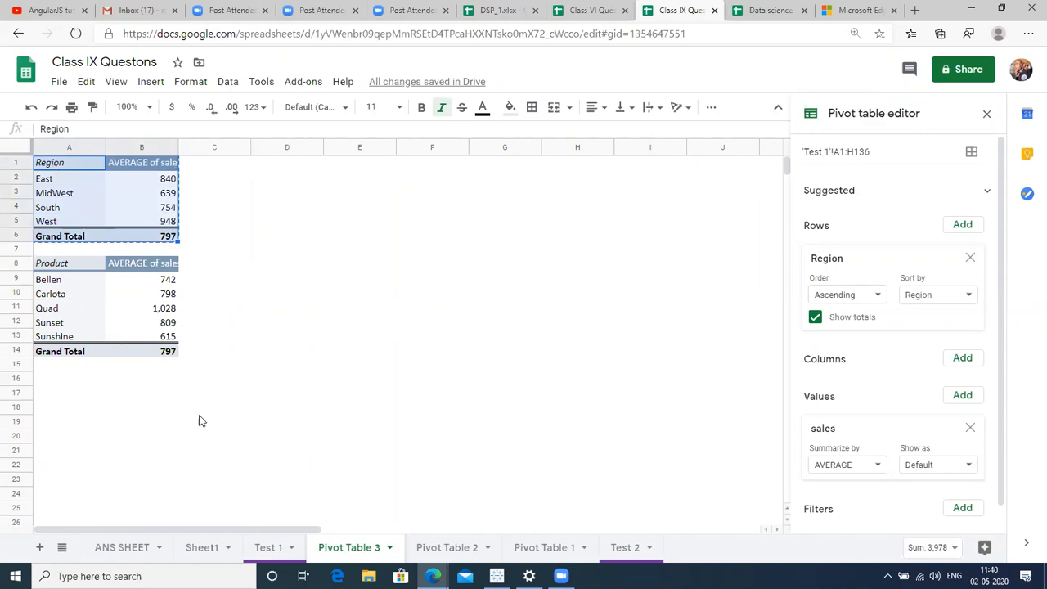
left_click(271, 547)
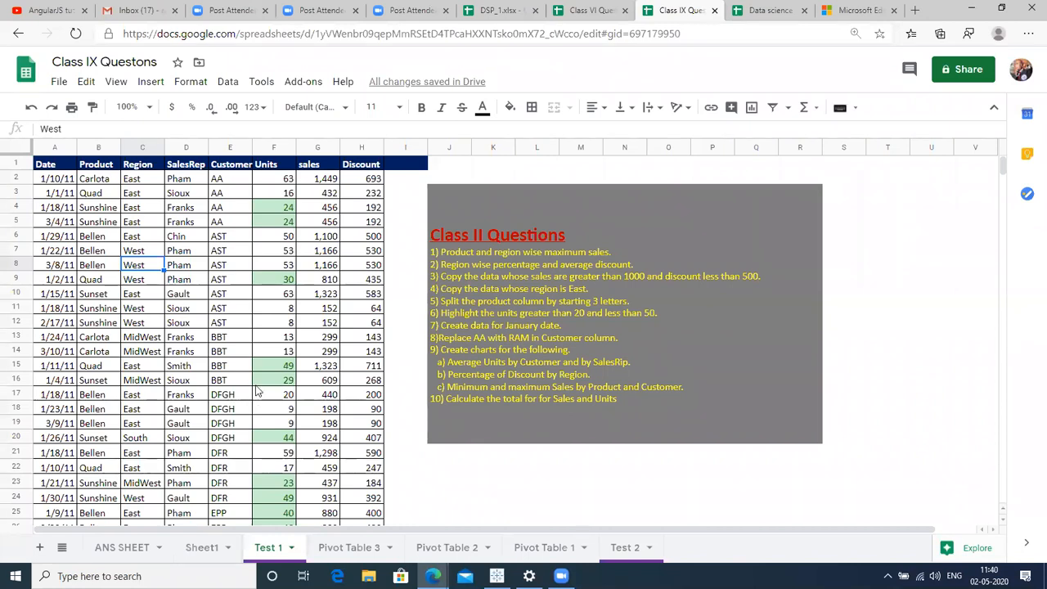
Insert 'discount' after 'percentage' in question 2 of the Class II Questions box.
triple_click(538, 267)
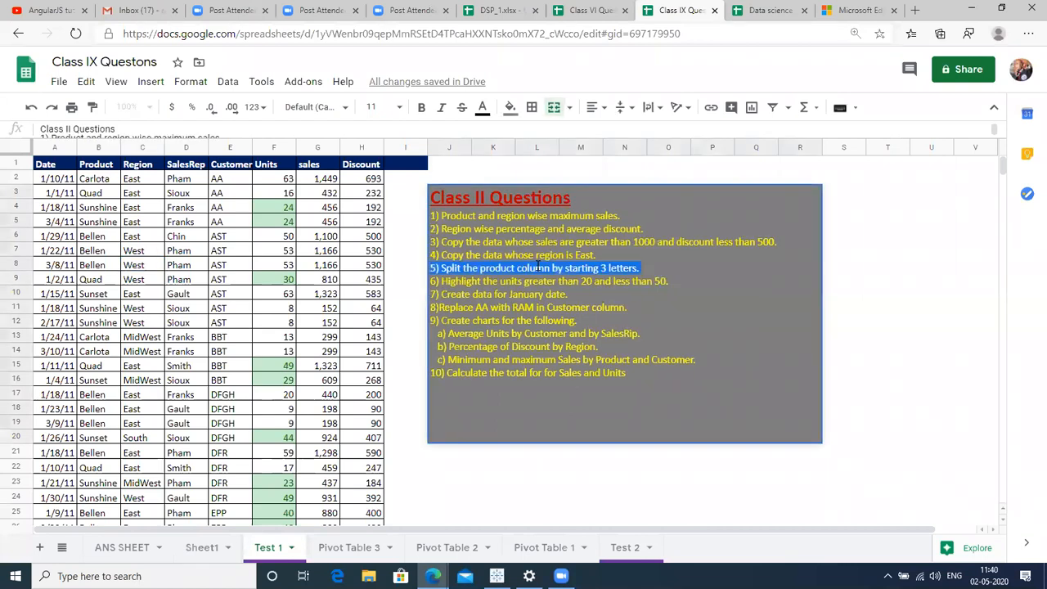
left_click(547, 231)
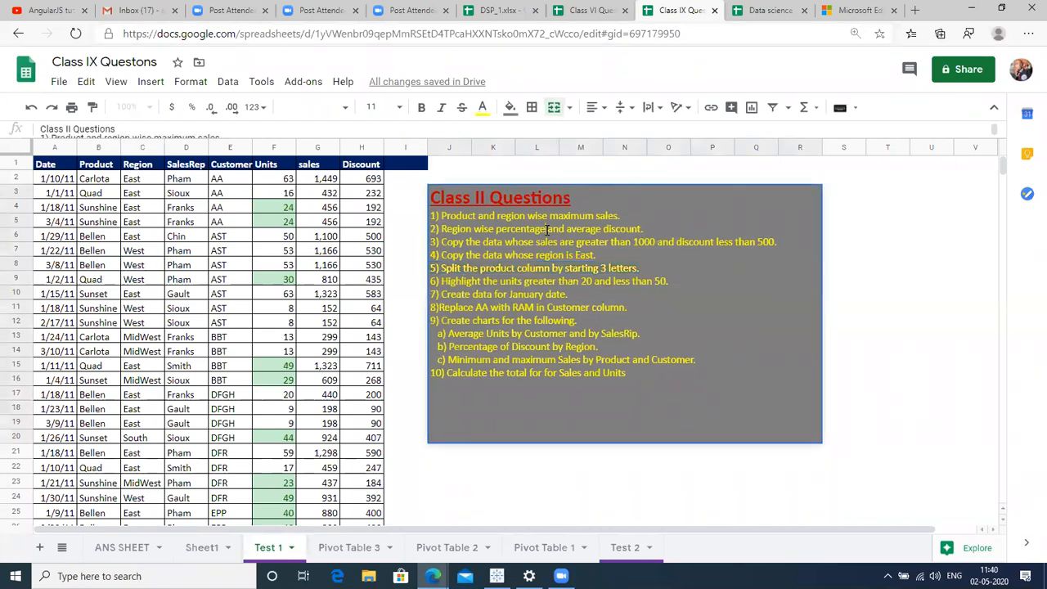
type("discount")
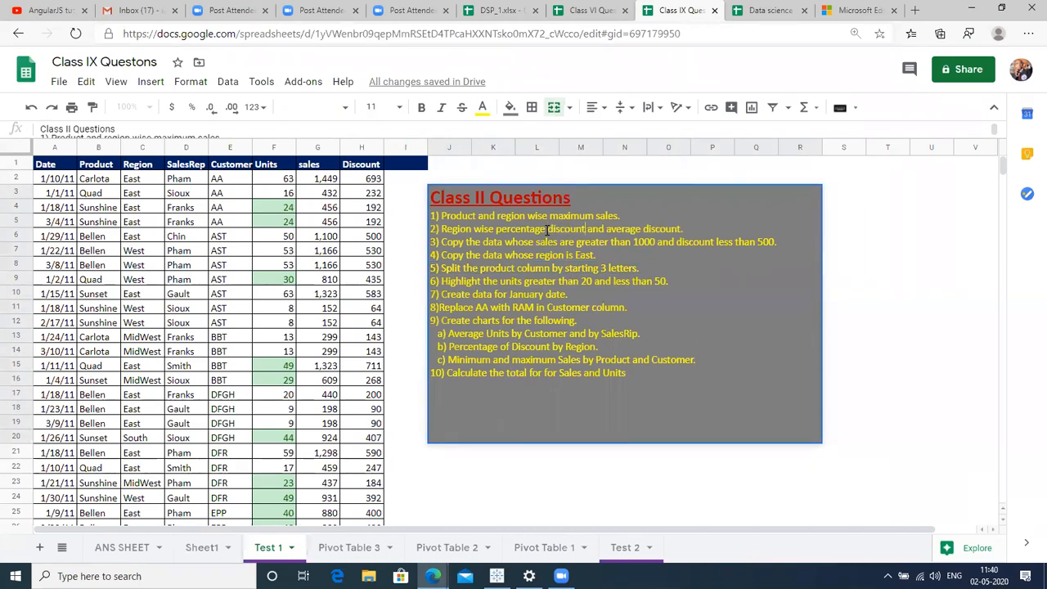
left_click(506, 482)
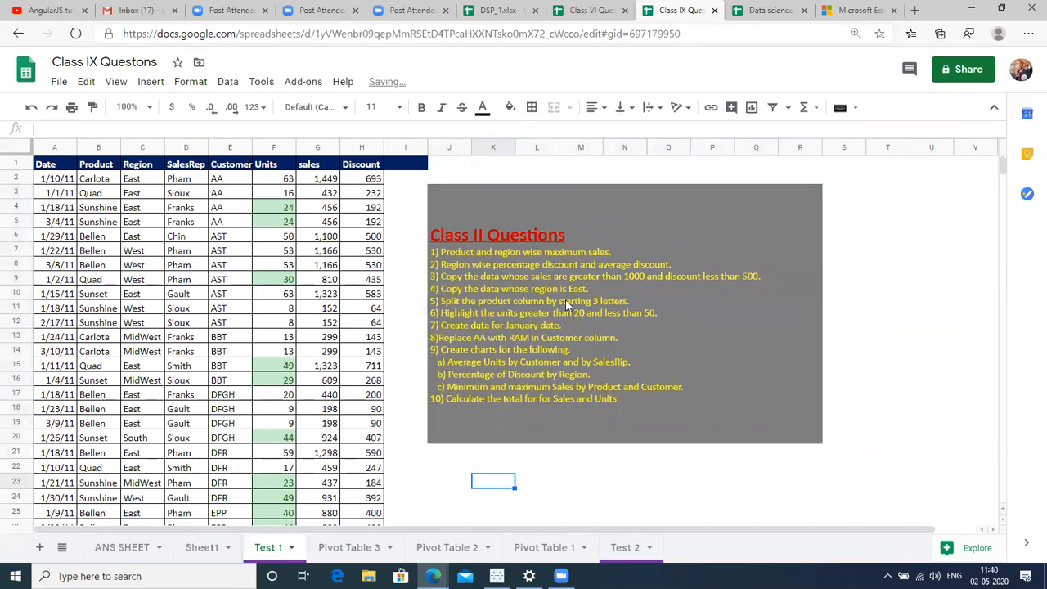
left_click(582, 267)
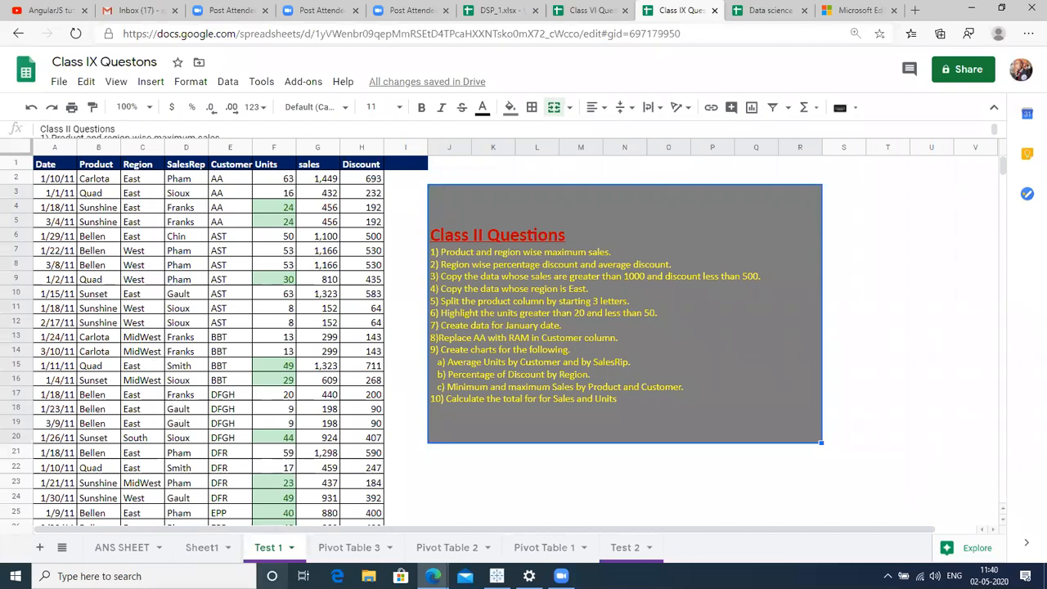
On Pivot Table 3, set the region pivot's sales summary to MAX.
left_click(355, 548)
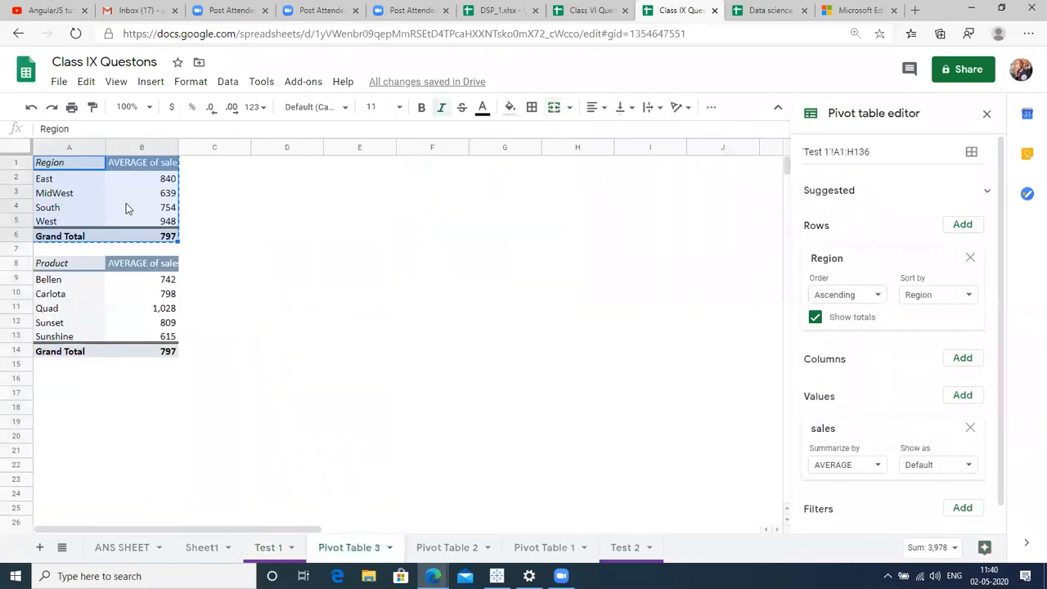
left_click(102, 219)
left_click(83, 198)
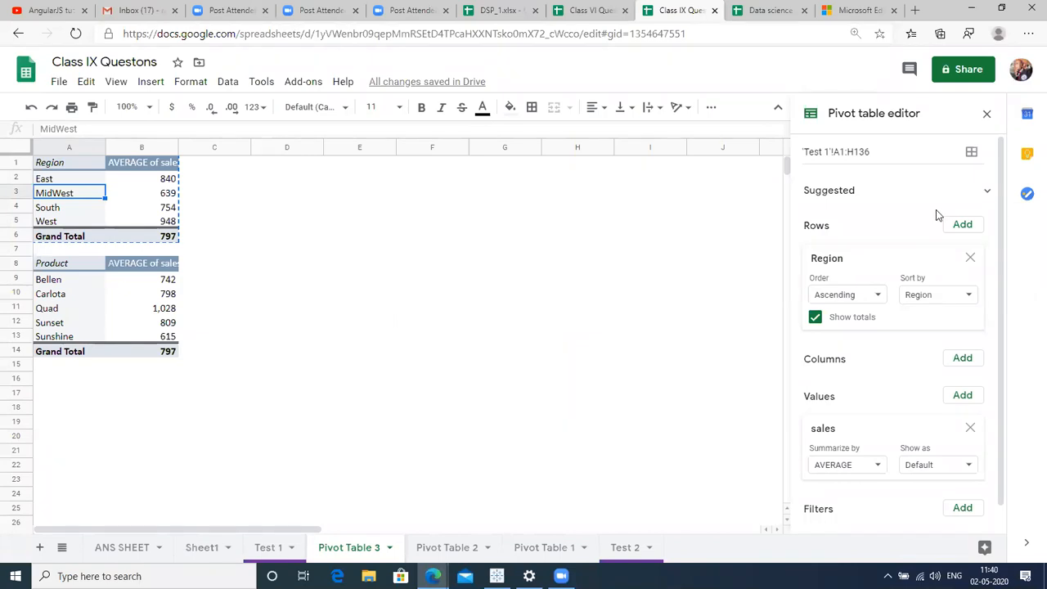
left_click(869, 467)
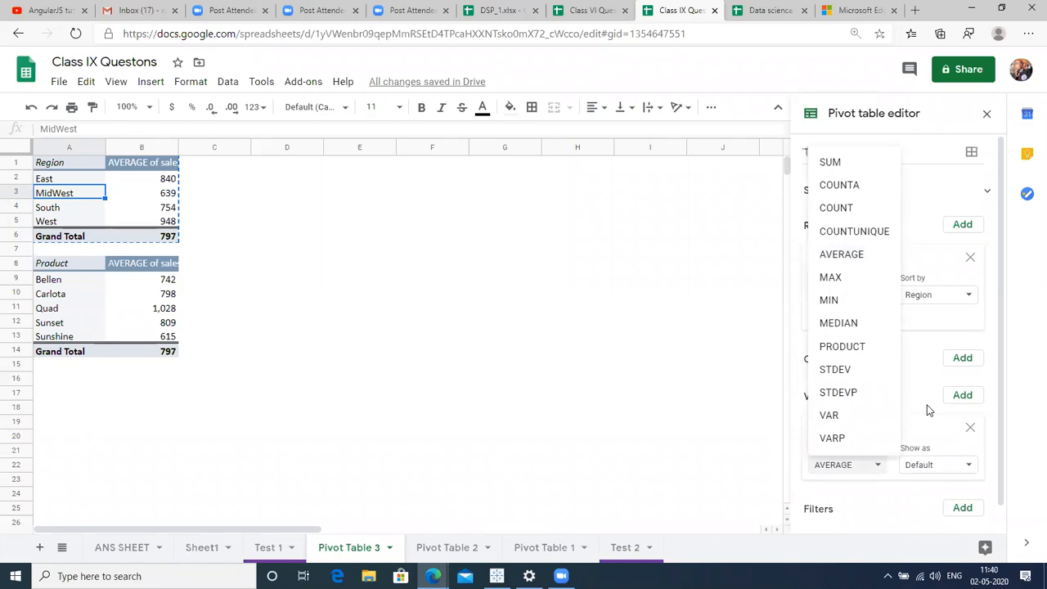
left_click(818, 468)
left_click(818, 468)
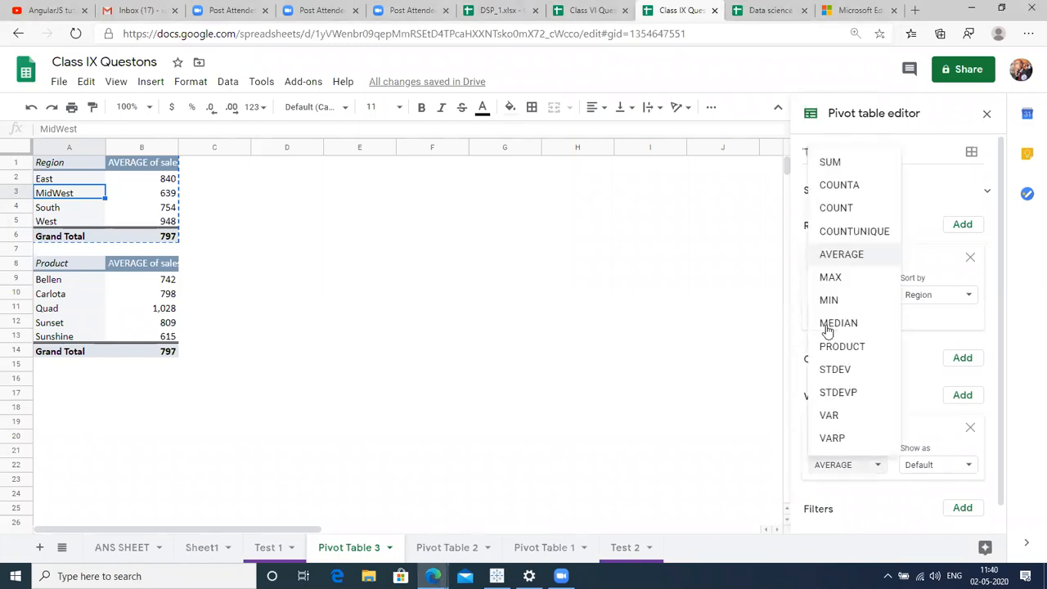
left_click(831, 276)
Set the Product pivot's sales summary to MAX as well, then return to Test 1.
left_click(149, 281)
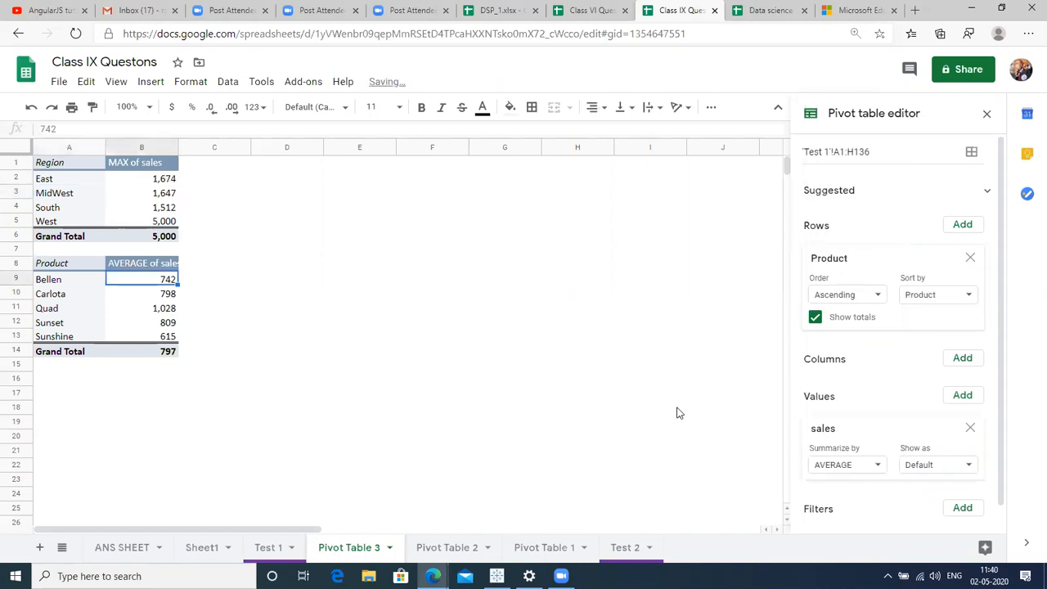
left_click(834, 470)
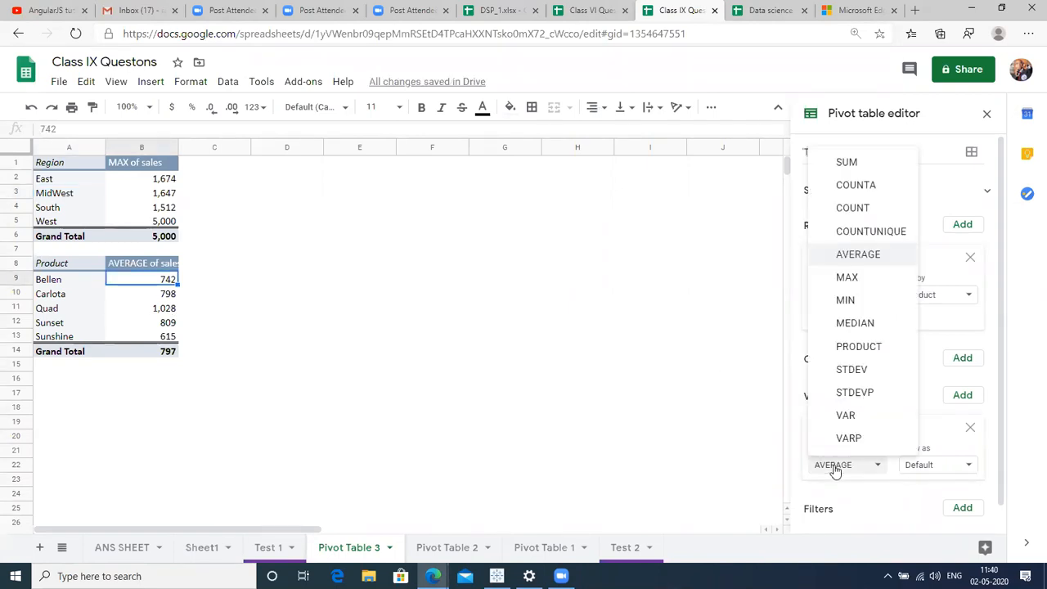
left_click(847, 277)
left_click(428, 329)
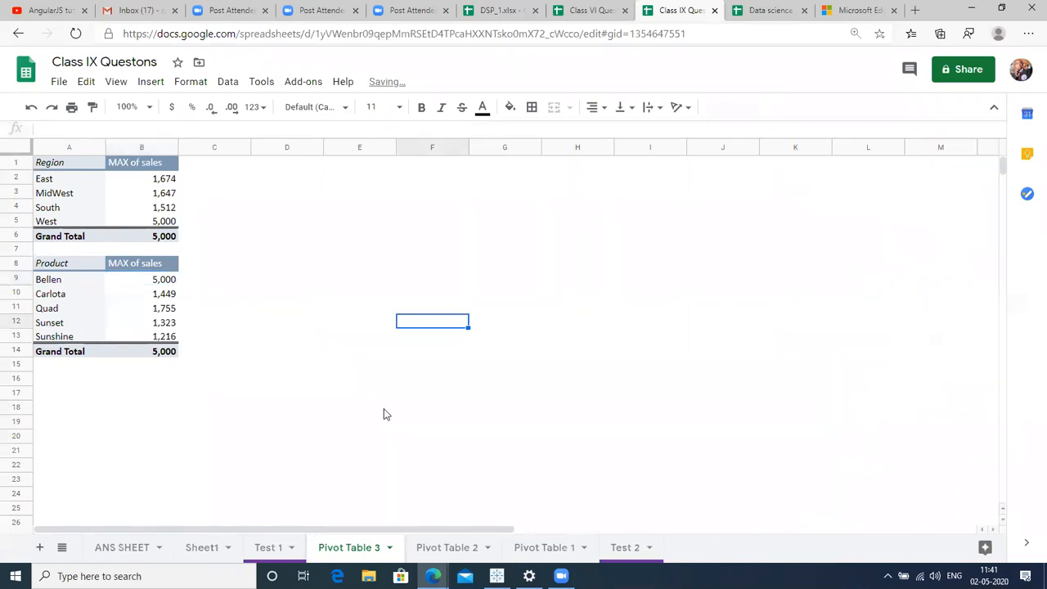
left_click(269, 546)
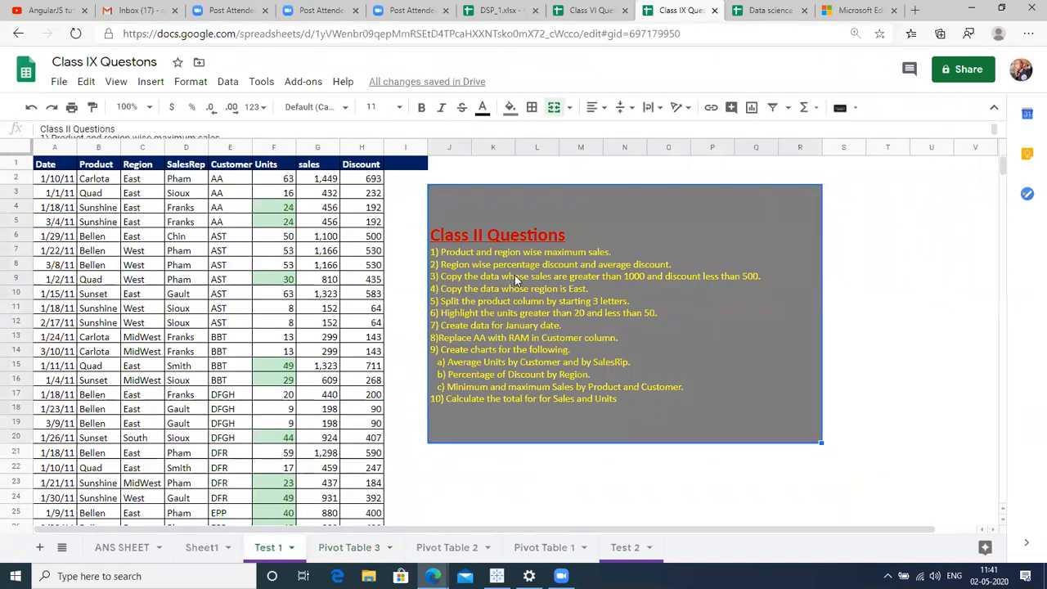
Widen the Discount (H) and sales (G) columns on Test 1, then select the whole data table.
left_click(97, 352)
key("ctrl+a")
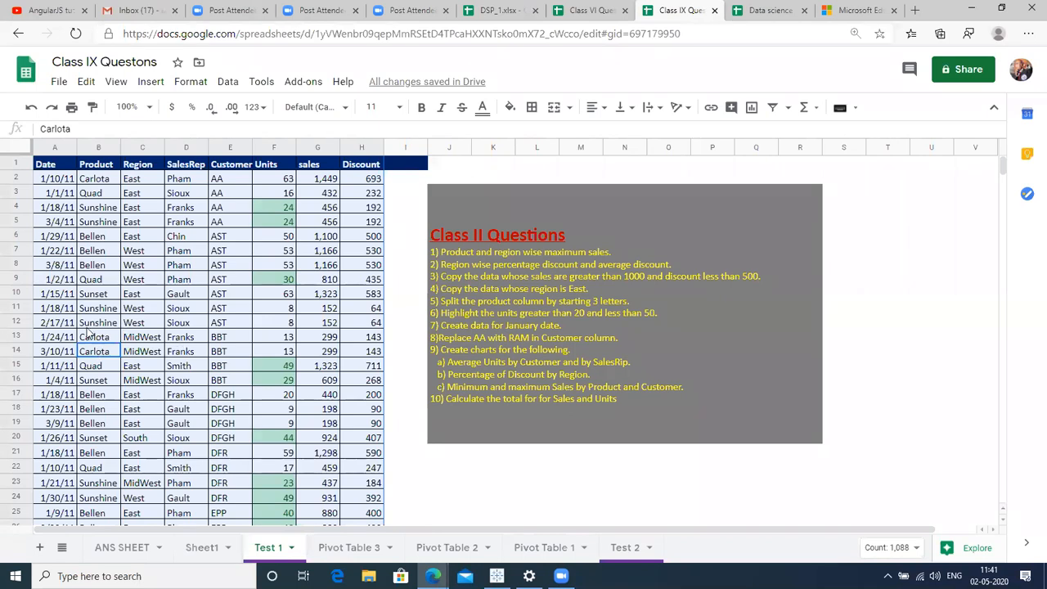
left_click(76, 325)
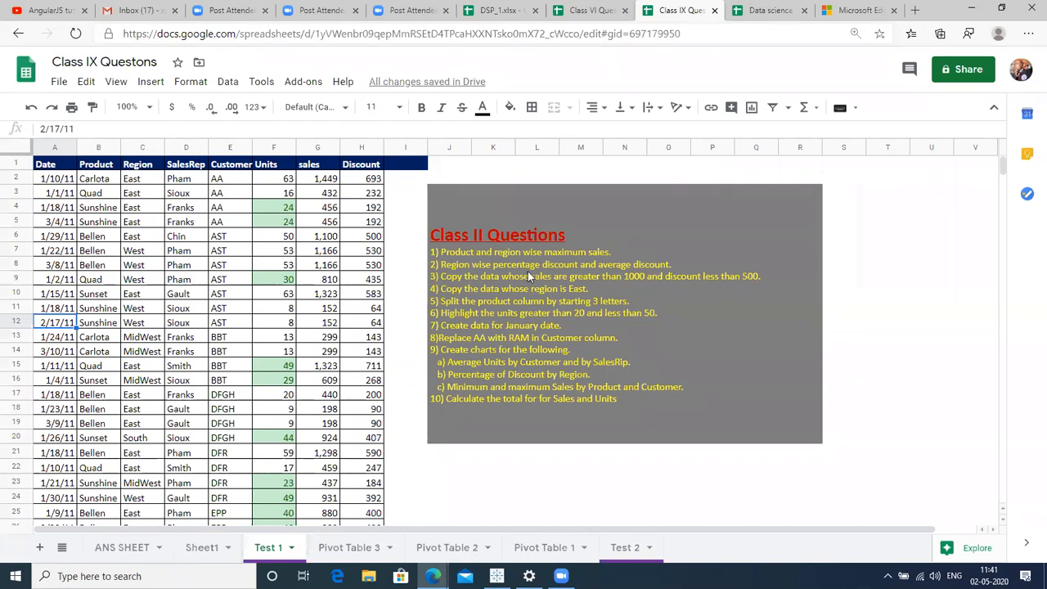
left_click_drag(384, 145, 448, 146)
left_click_drag(339, 145, 387, 146)
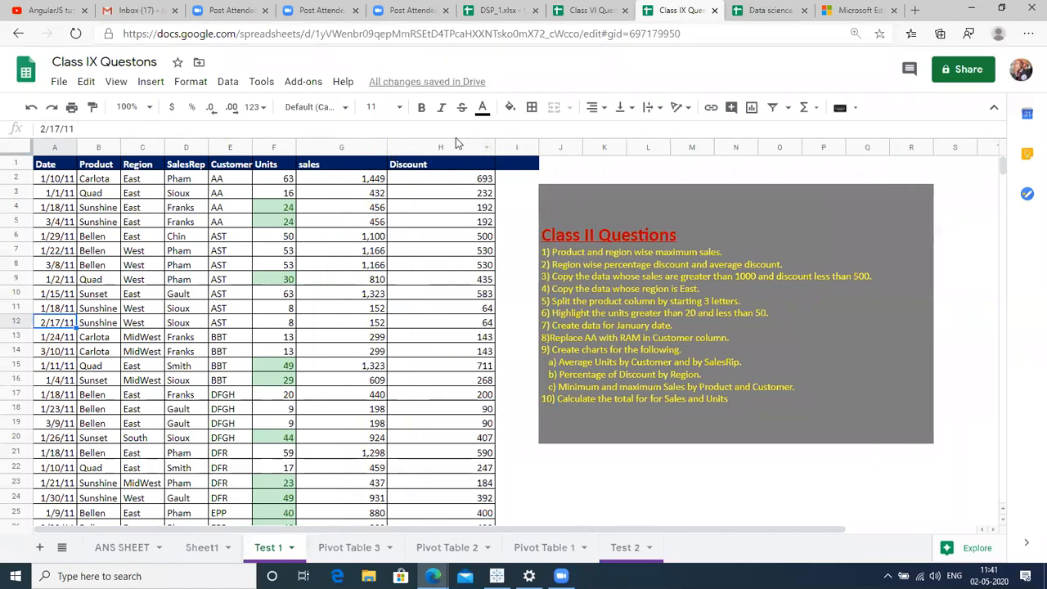
left_click(163, 282)
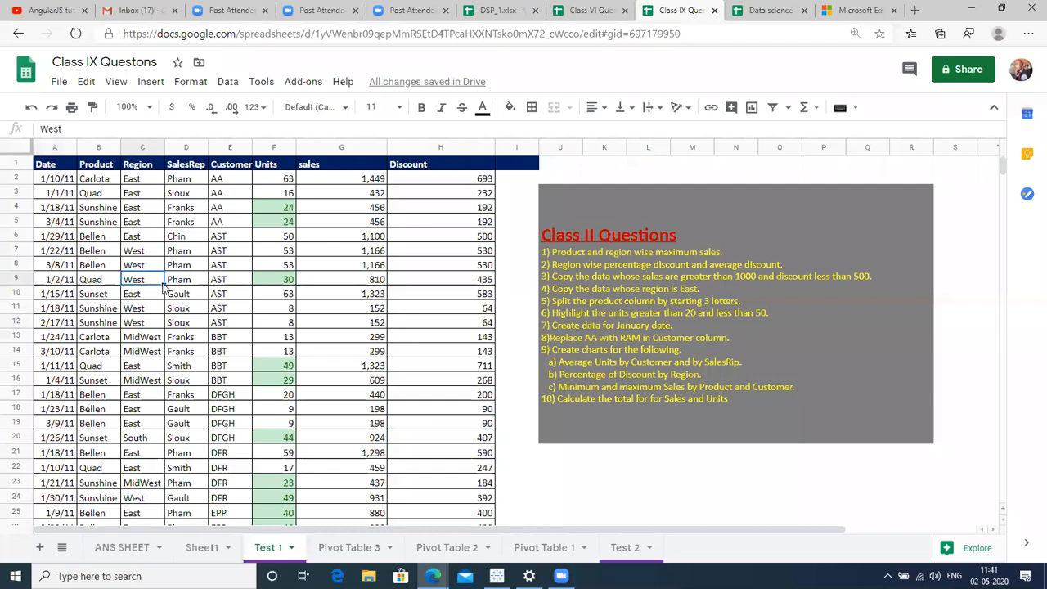
key("ctrl+a")
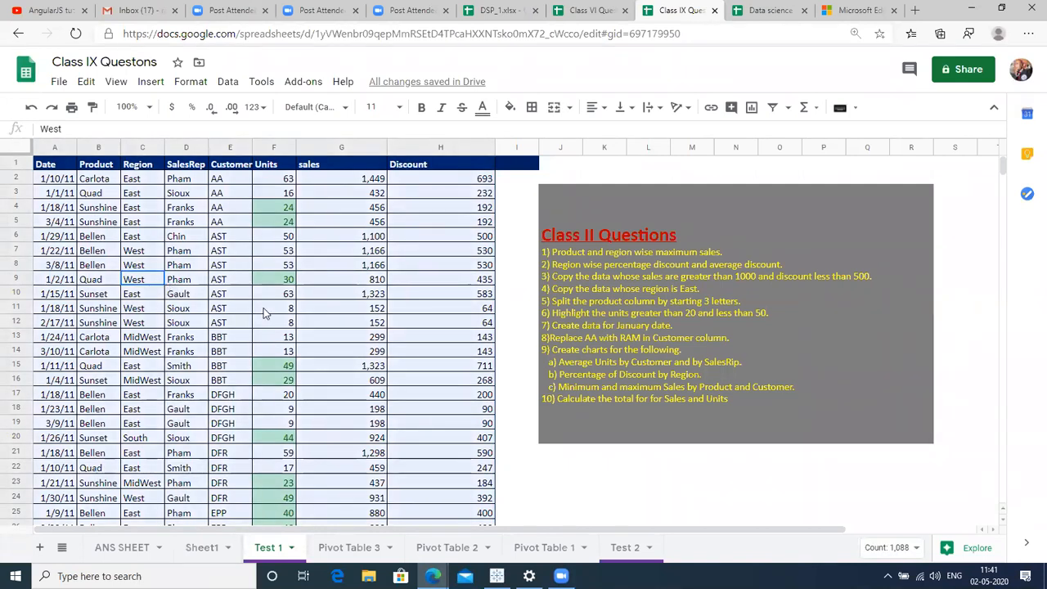
left_click(228, 81)
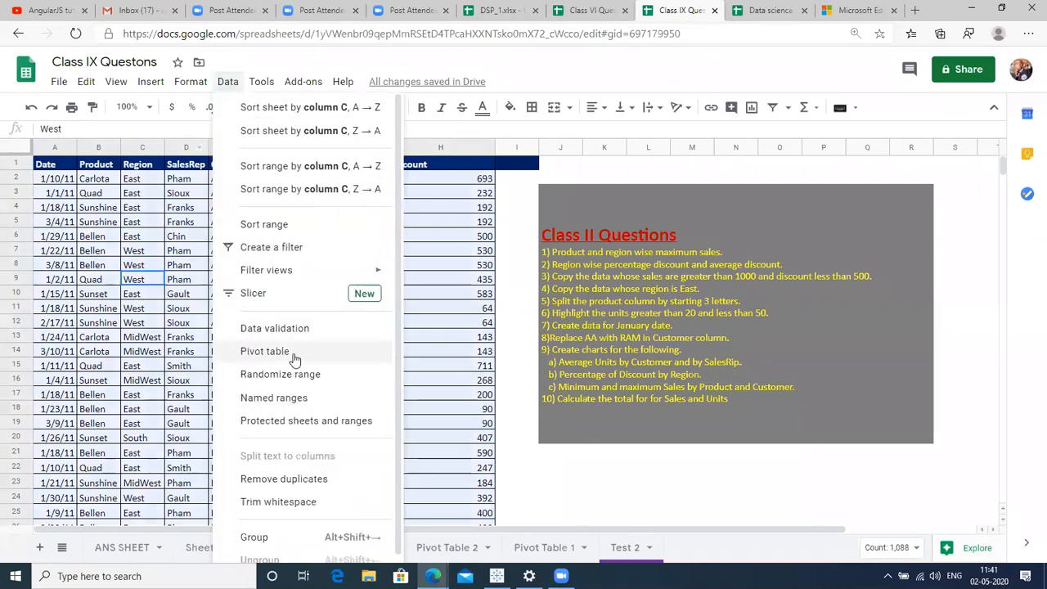
Create a pivot table on a new sheet with Region as rows and Discount summed as values.
left_click(295, 353)
left_click(596, 396)
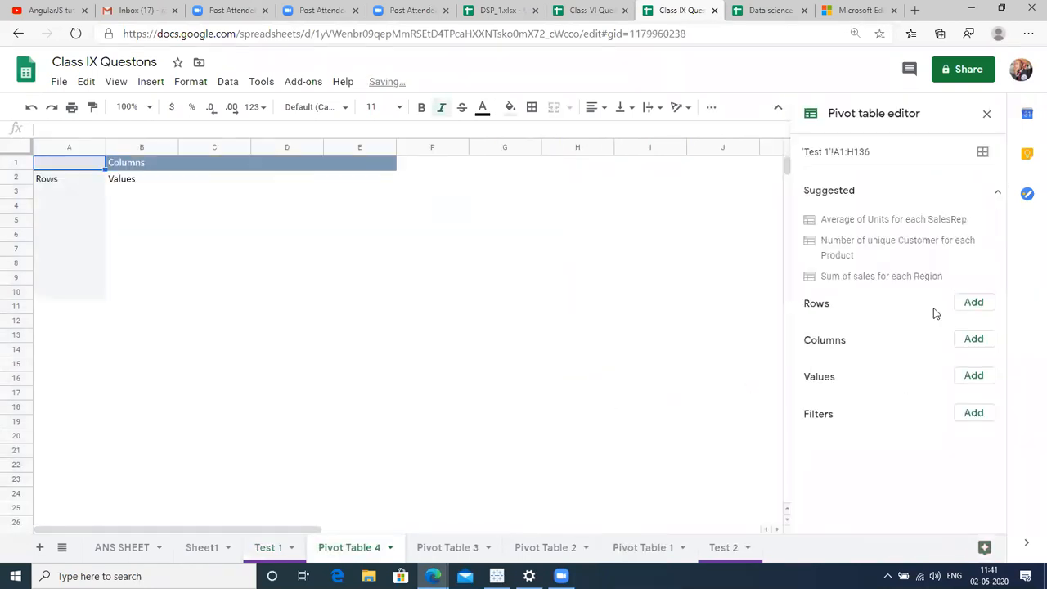
left_click(972, 303)
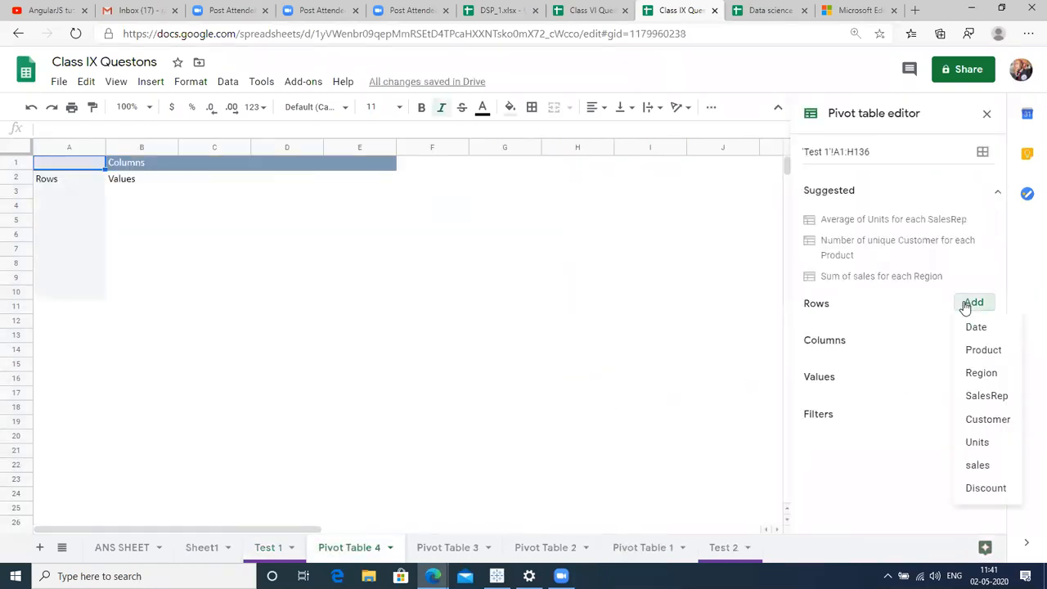
left_click(986, 377)
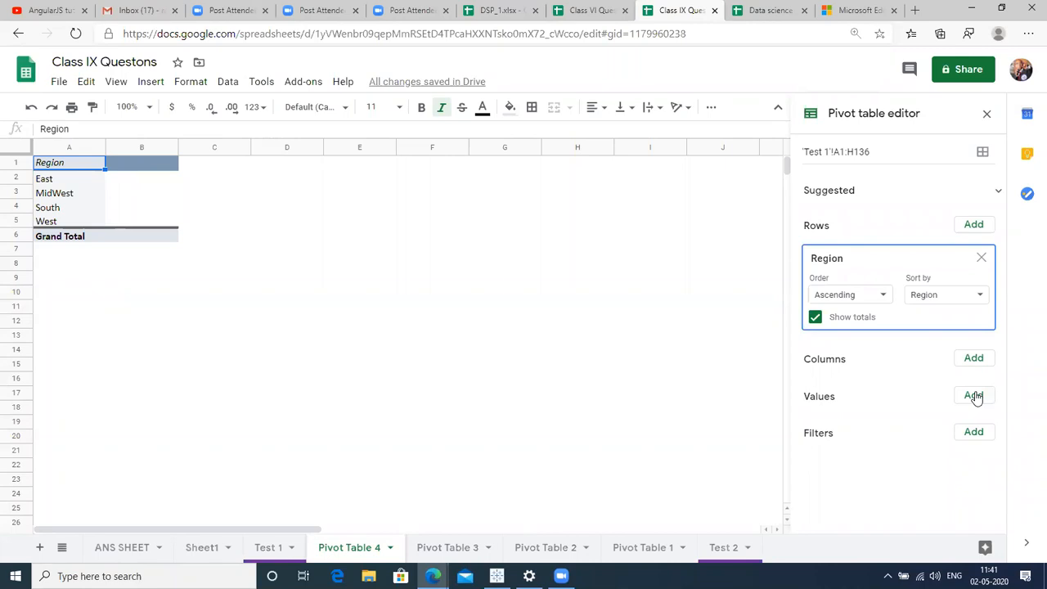
left_click(974, 396)
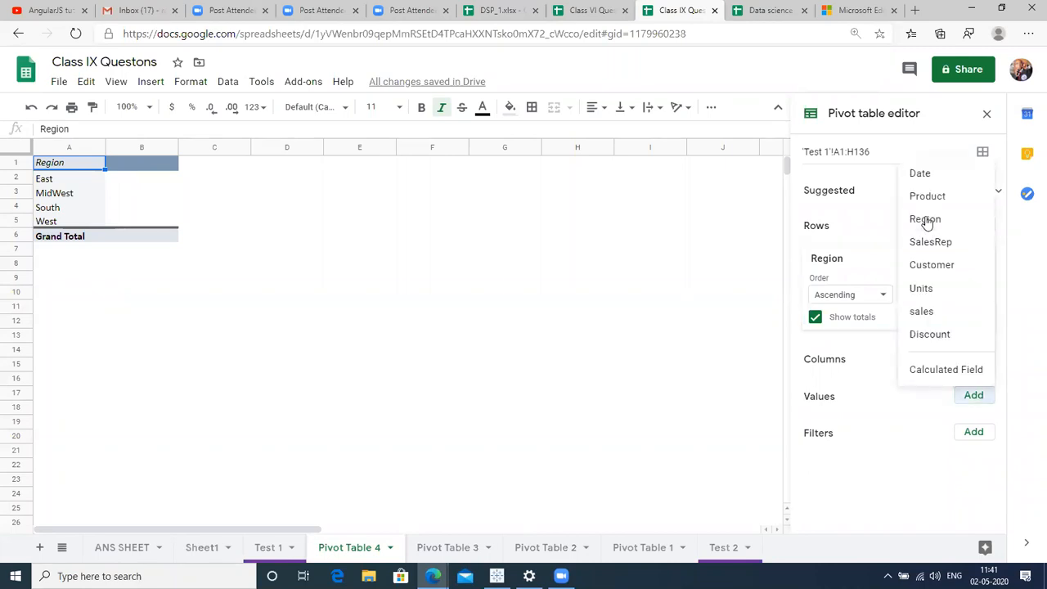
left_click(767, 5)
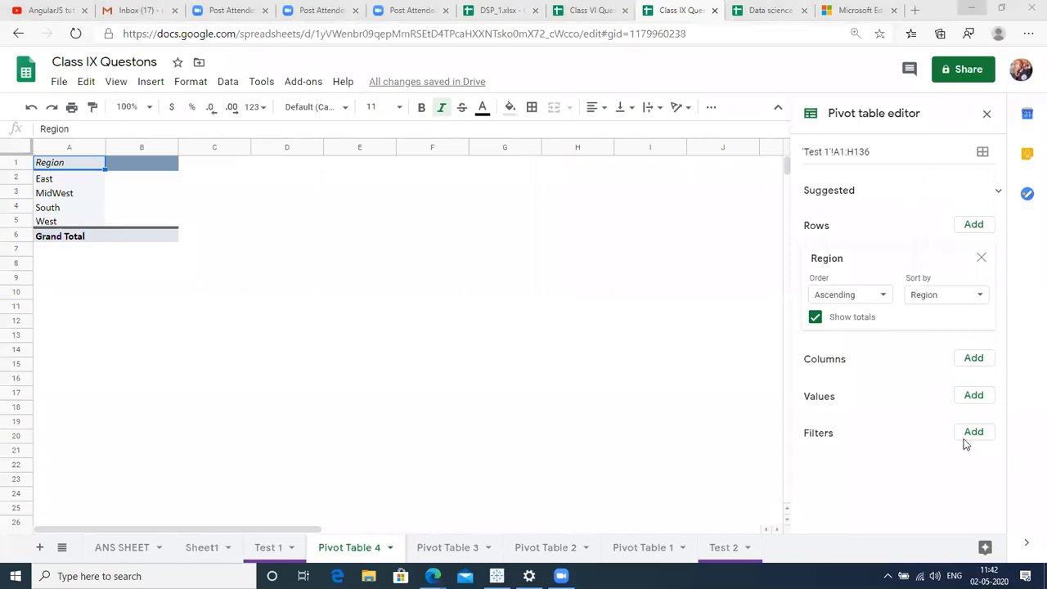
left_click(974, 401)
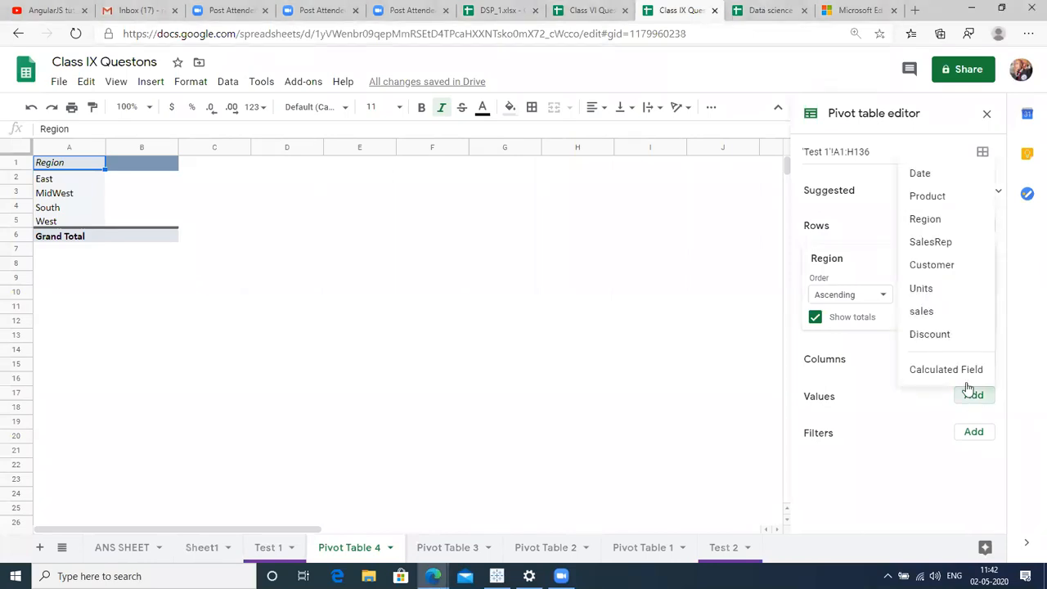
left_click(940, 335)
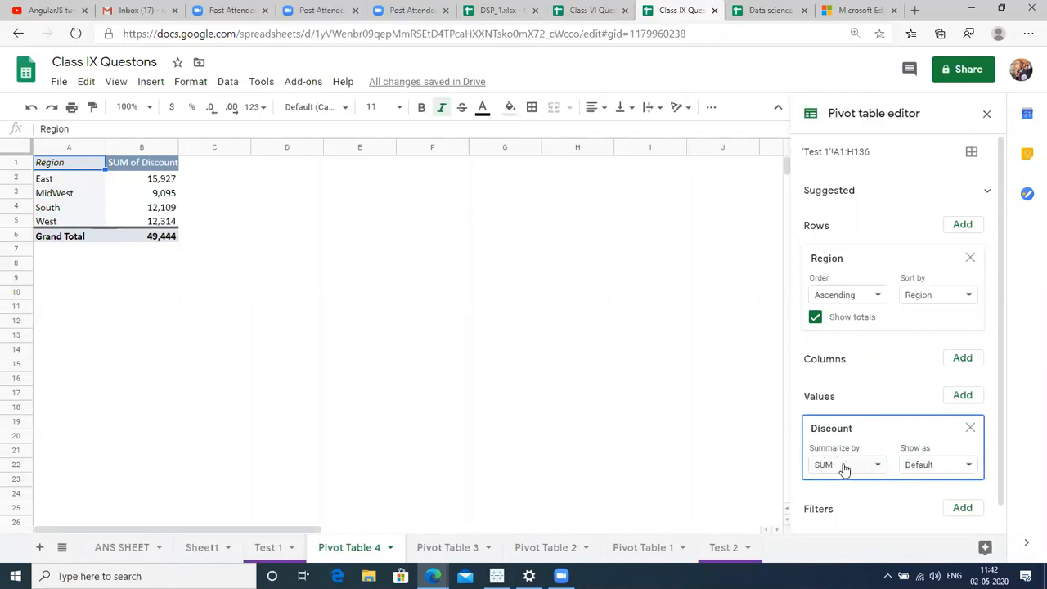
left_click(844, 466)
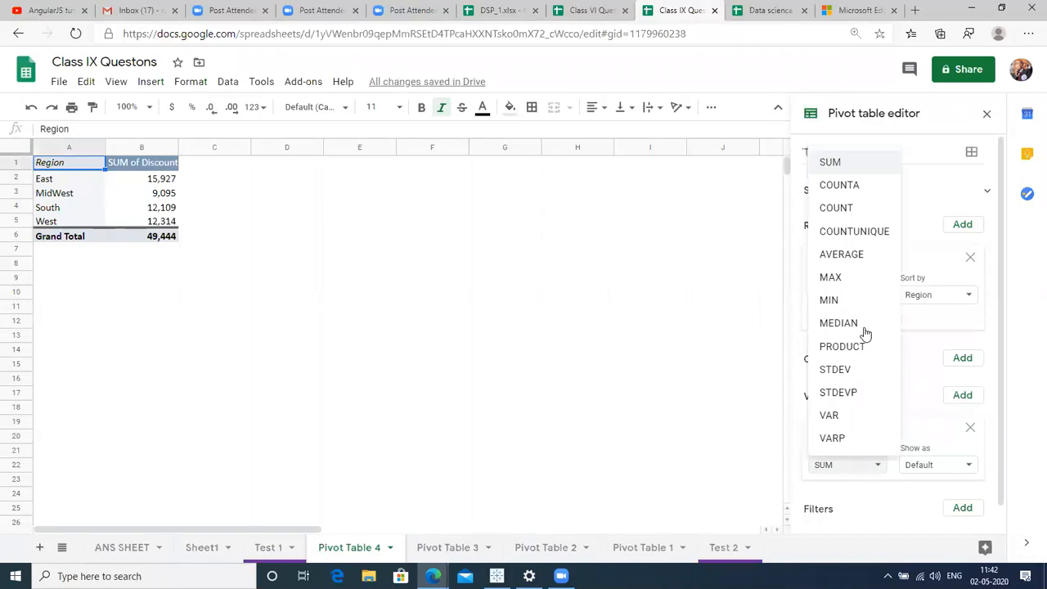
Summarize Discount by AVERAGE instead of SUM and turn off the Region Grand Total row.
left_click(856, 256)
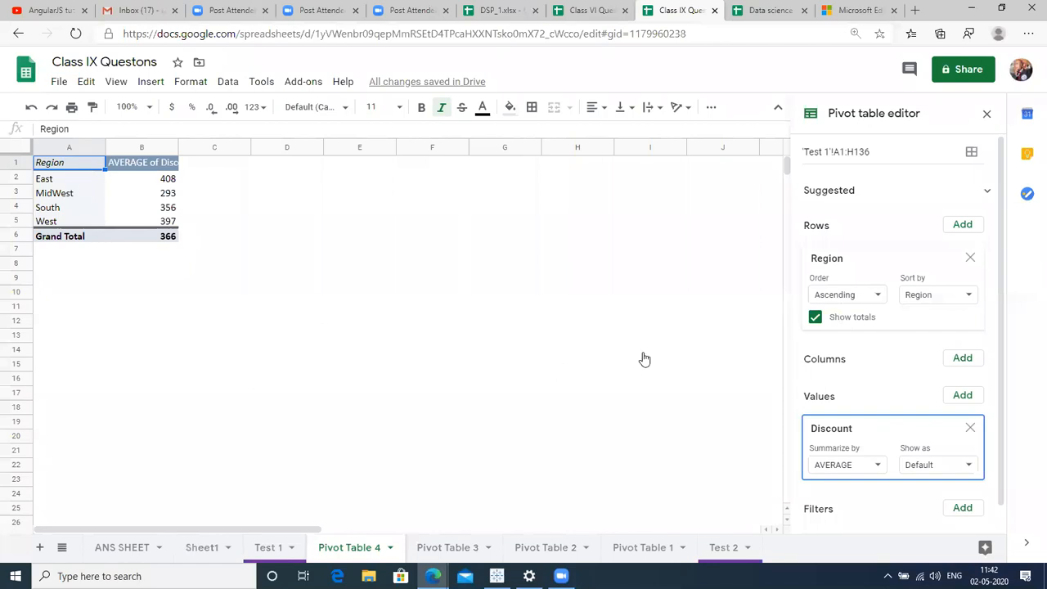
left_click(816, 318)
left_click(815, 317)
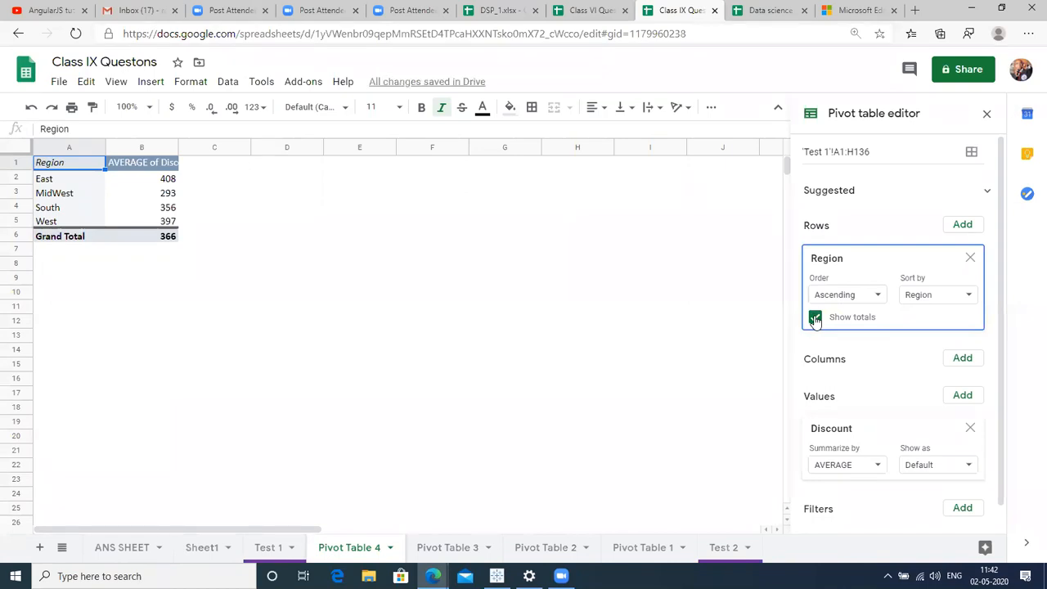
left_click(815, 317)
Label cell A6 'Total' and start a SUM entry in B6 beside it.
left_click(48, 239)
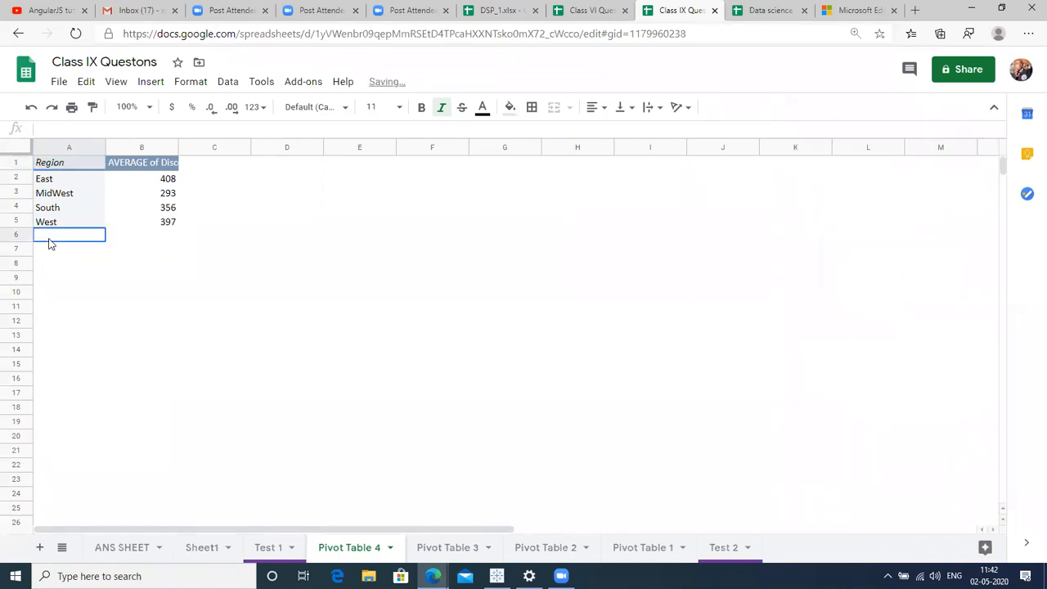
type("Total\\")
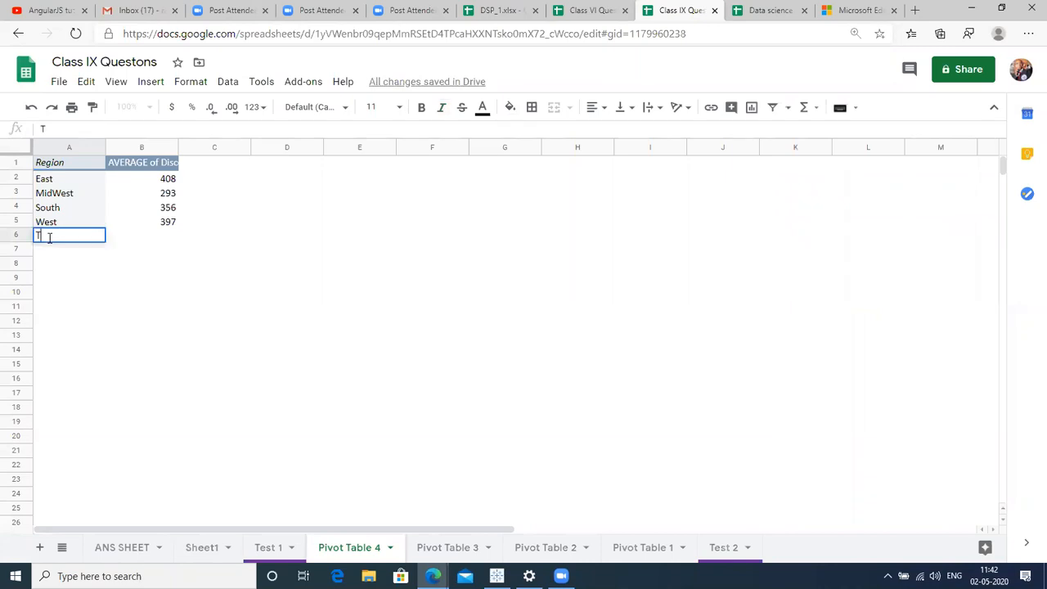
key("Return")
left_click(48, 238)
type("\\")
key("Return")
left_click(48, 237)
type("Total")
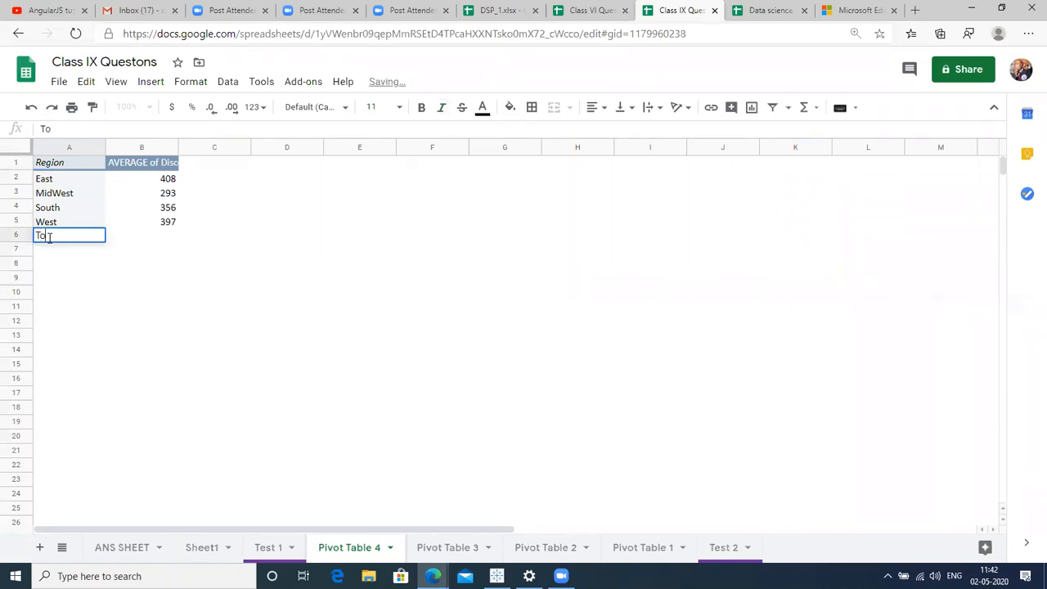
key("Return")
left_click(48, 238)
key("Right")
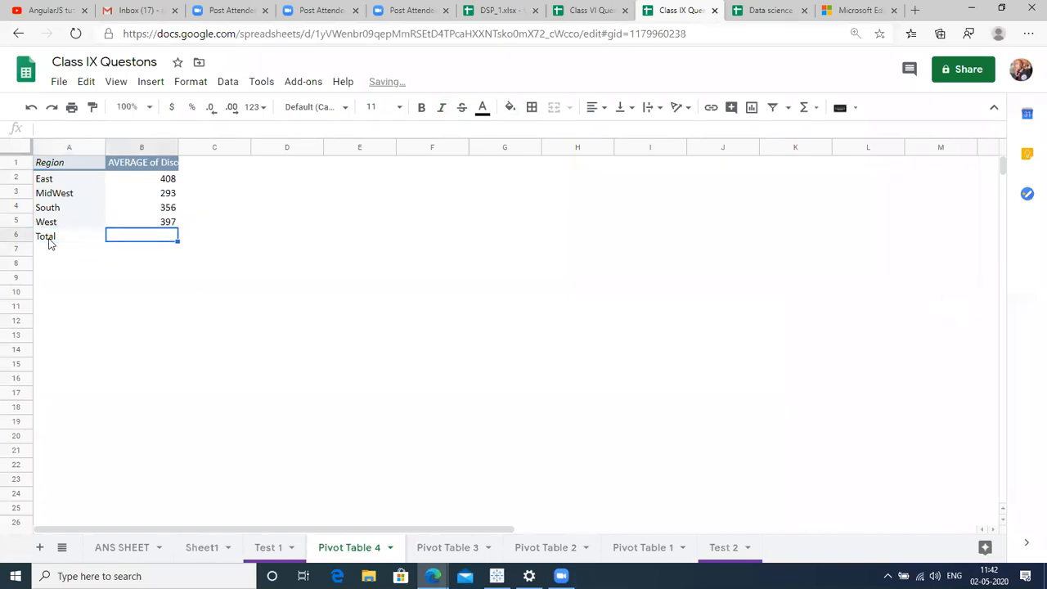
type("SUM(")
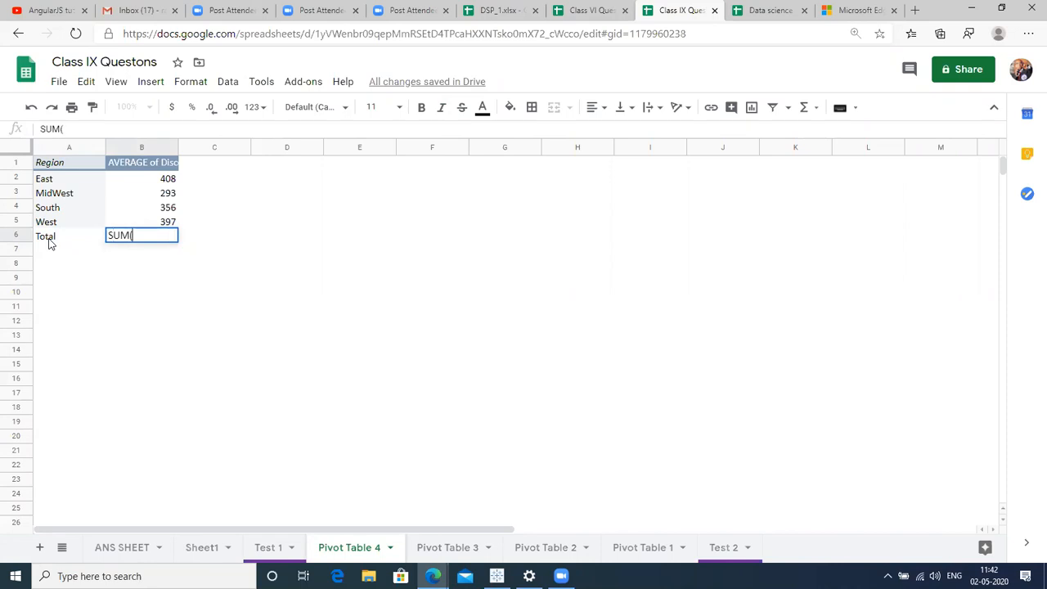
Clear the A6:B6 total entries, then double-click the MidWest average to list its records.
left_click(128, 178)
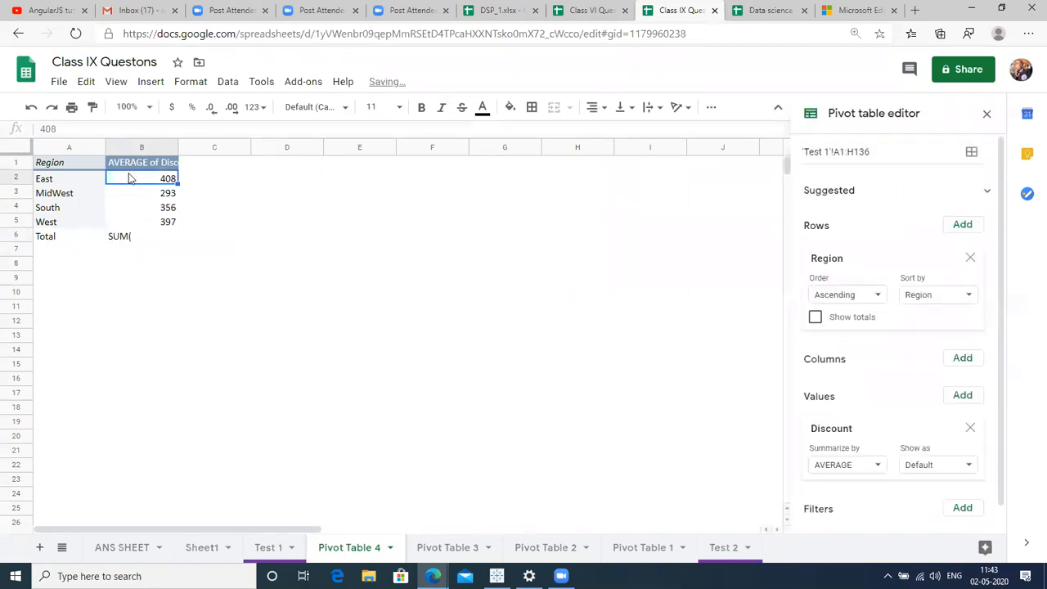
key("Down")
key("Down")
key("Down")
key("Down")
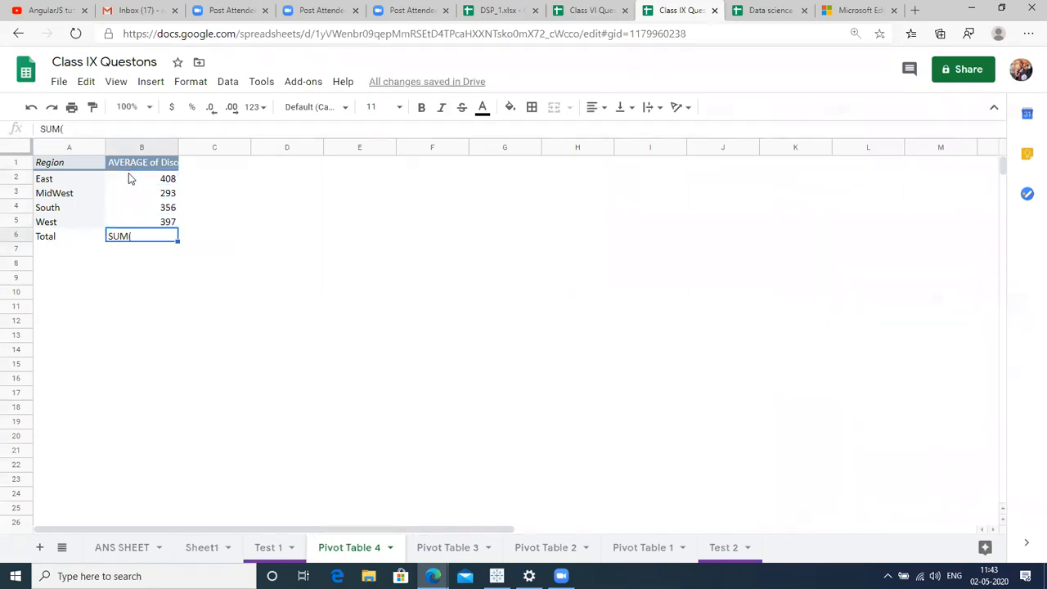
key("Left")
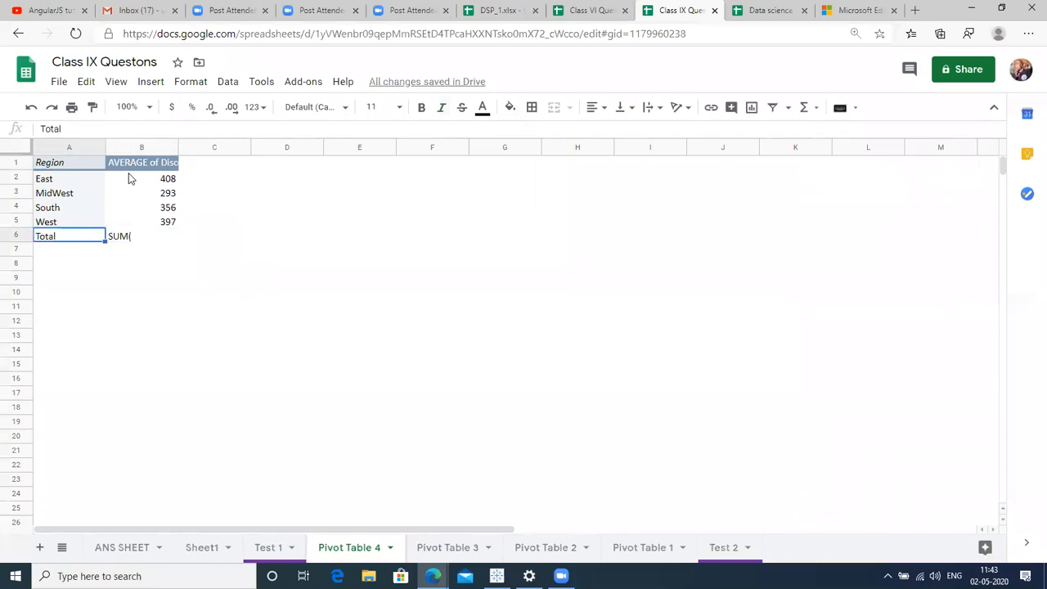
key("Right")
key("shift+Left")
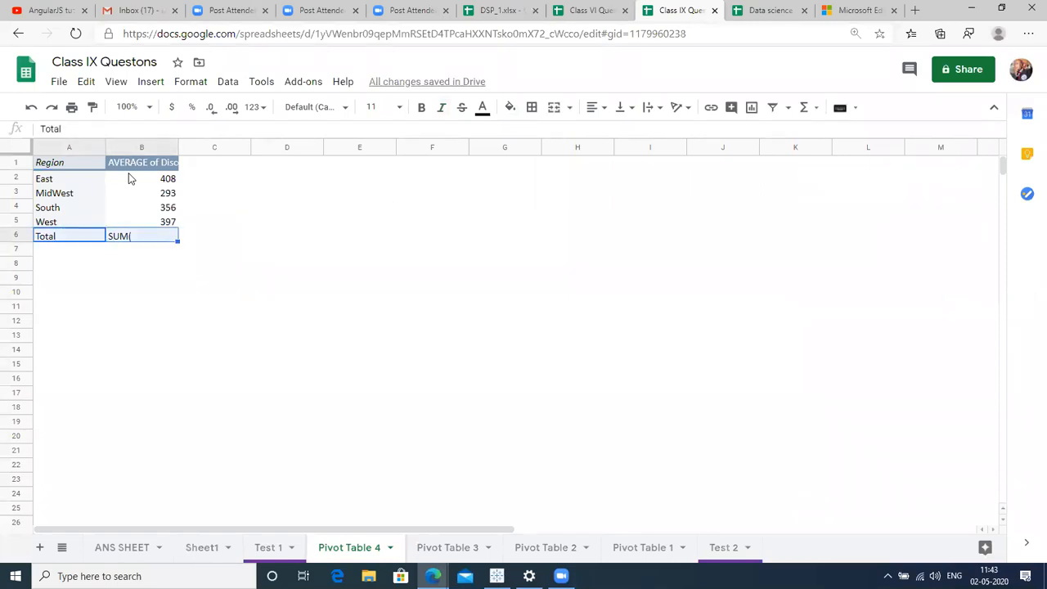
key("Delete")
left_click(109, 199)
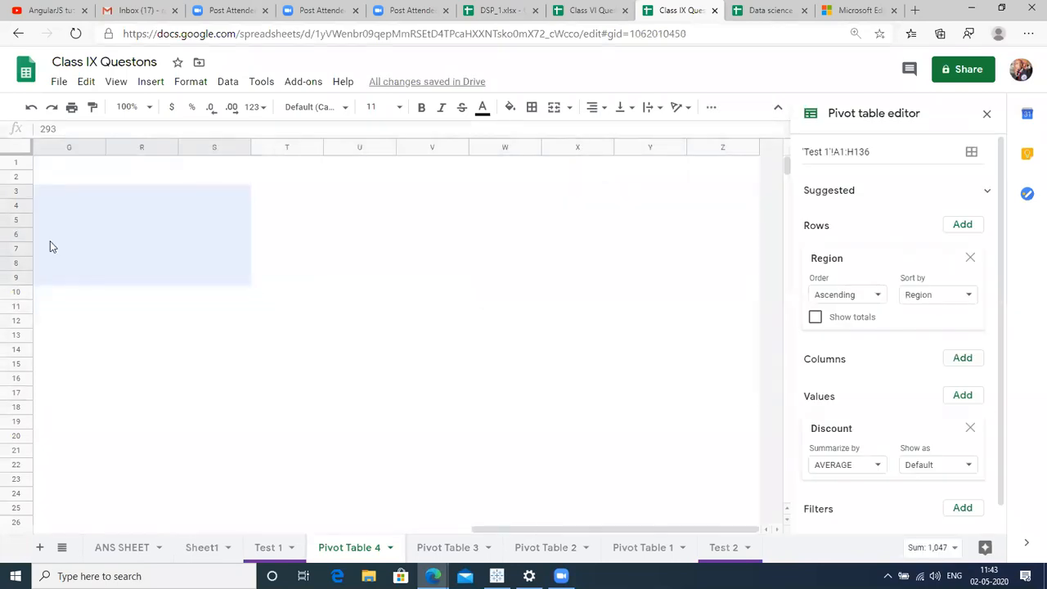
double_click(50, 243)
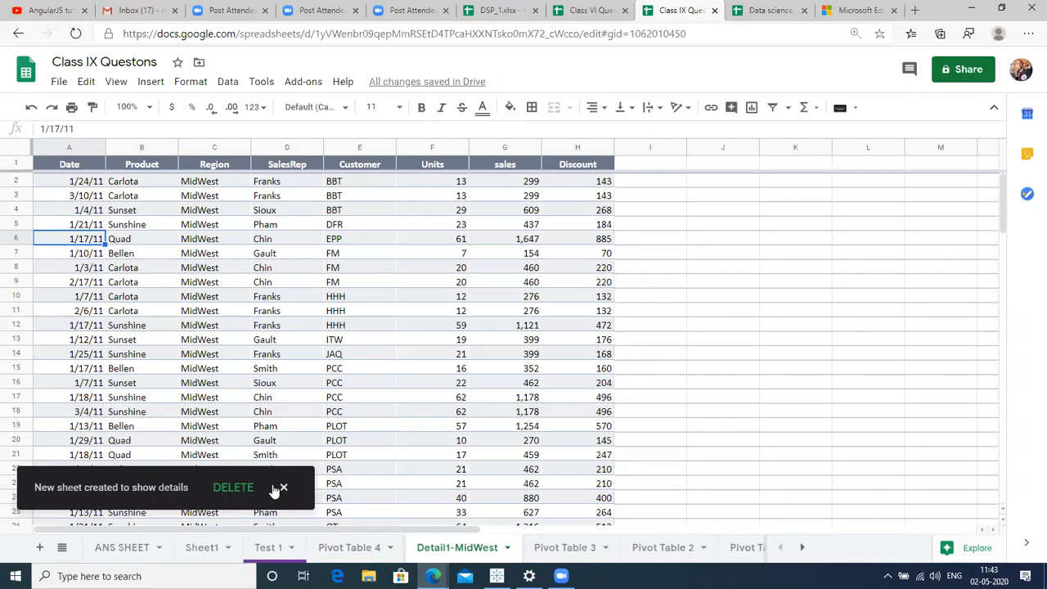
Return to the Class IX Questions workbook and select the entire Test 1 data range.
left_click(590, 7)
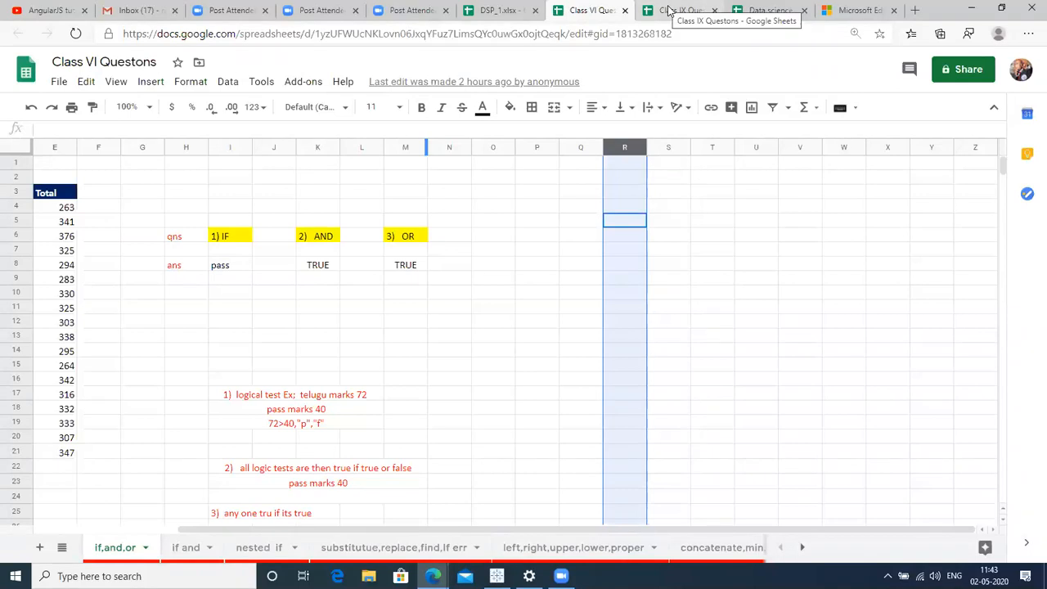
left_click(669, 10)
left_click(274, 550)
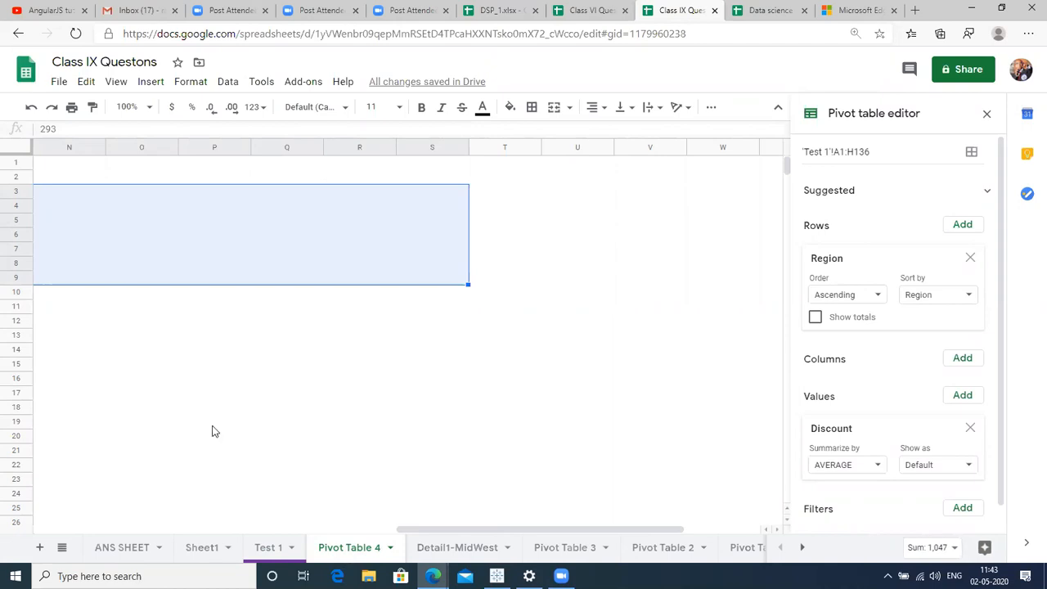
left_click(213, 430)
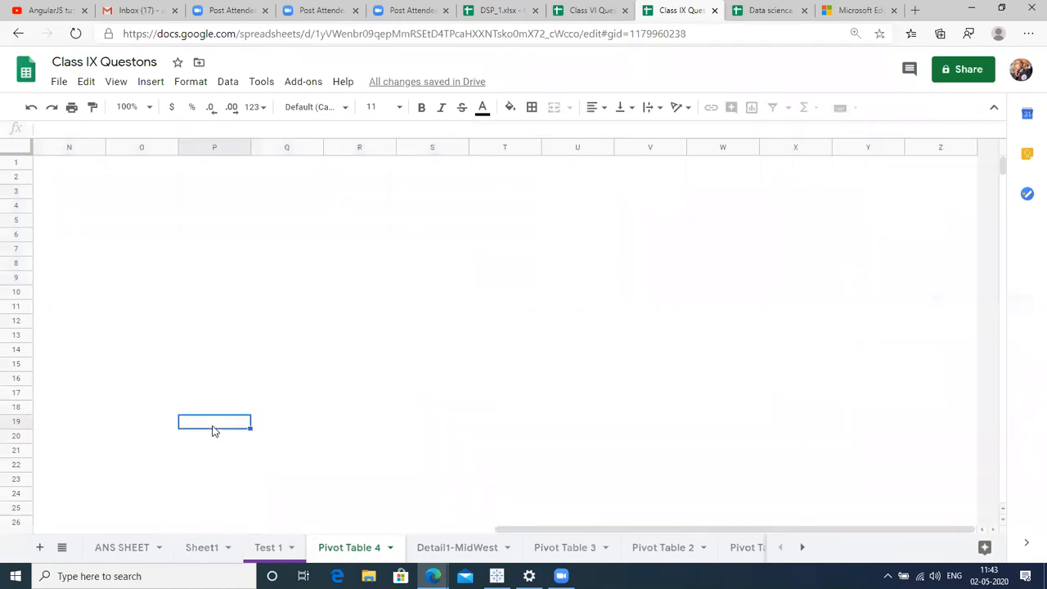
key("Left")
key("ctrl+Up")
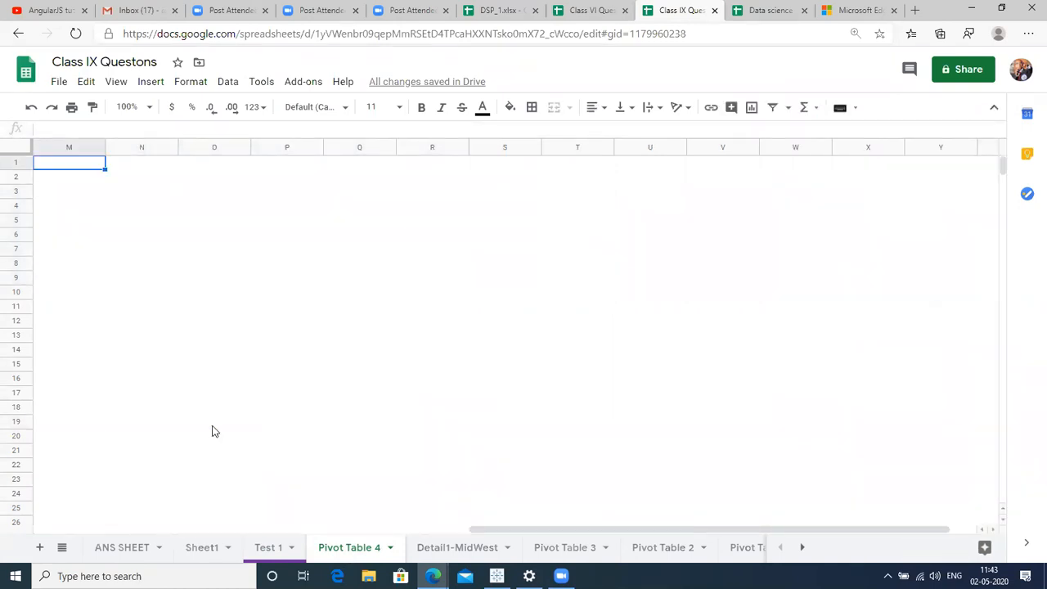
left_click(263, 548)
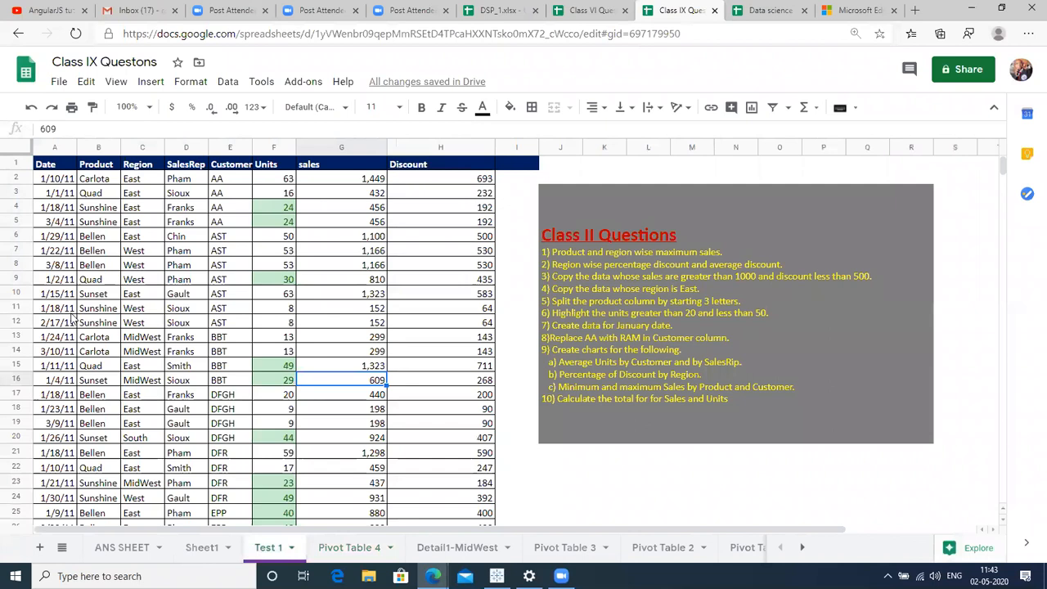
left_click(84, 324)
key("ctrl+a")
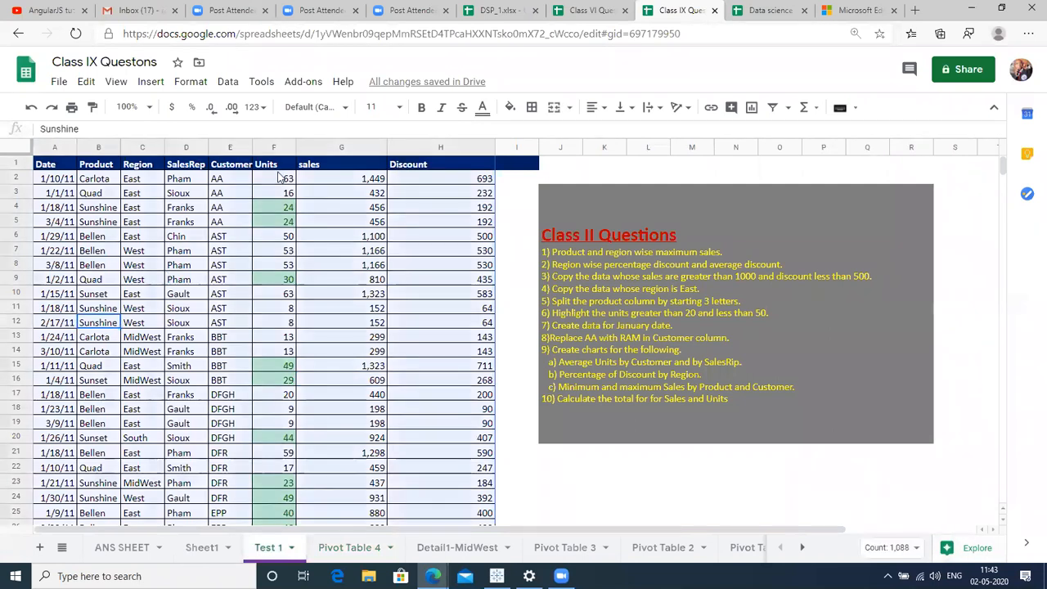
Build a new pivot table sheet from Test 1 with Region rows and Discount as values.
left_click(228, 83)
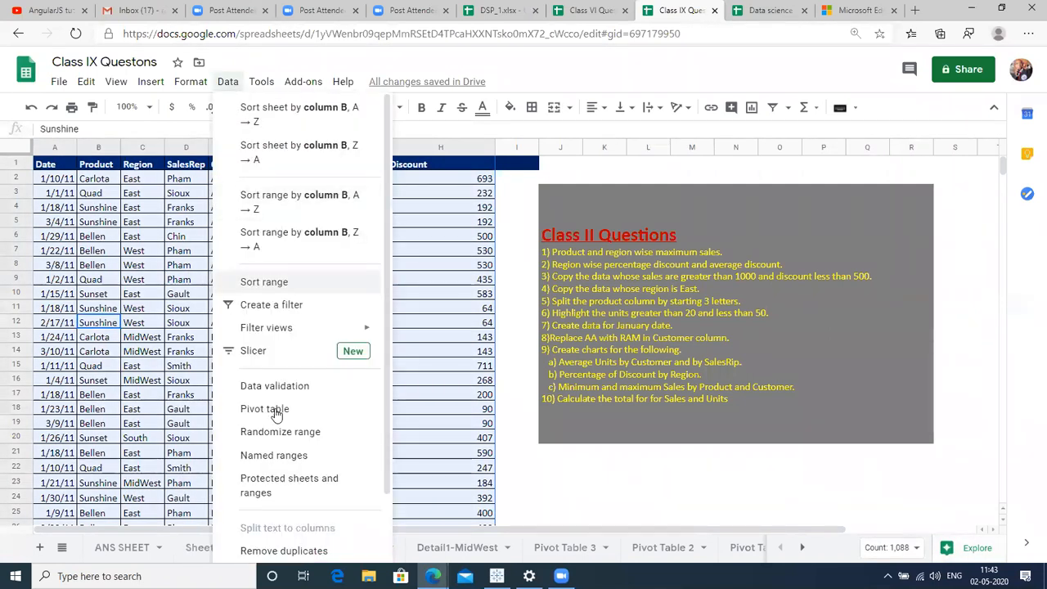
left_click(303, 351)
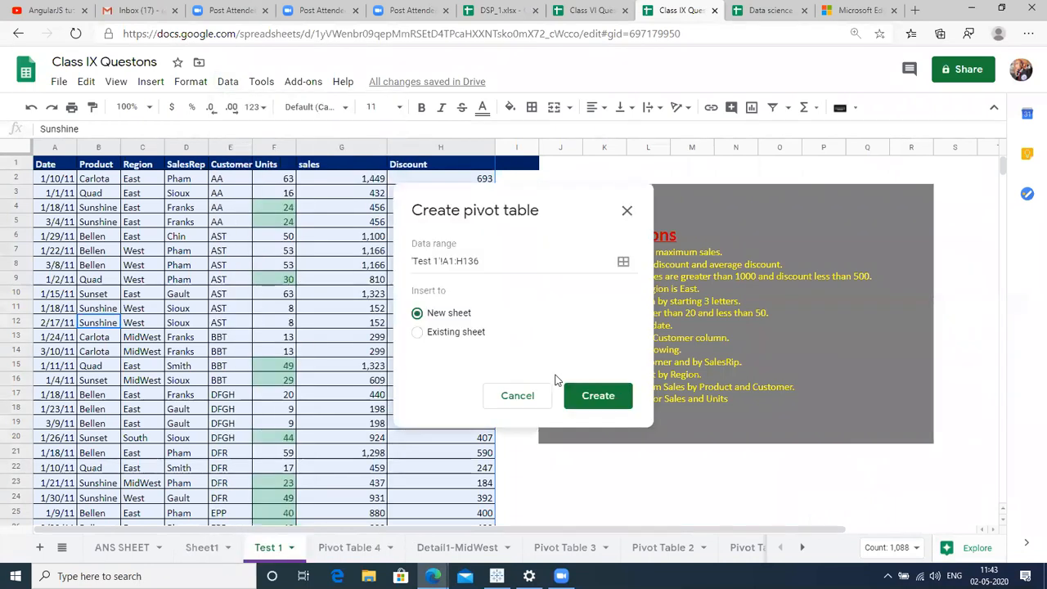
left_click(588, 396)
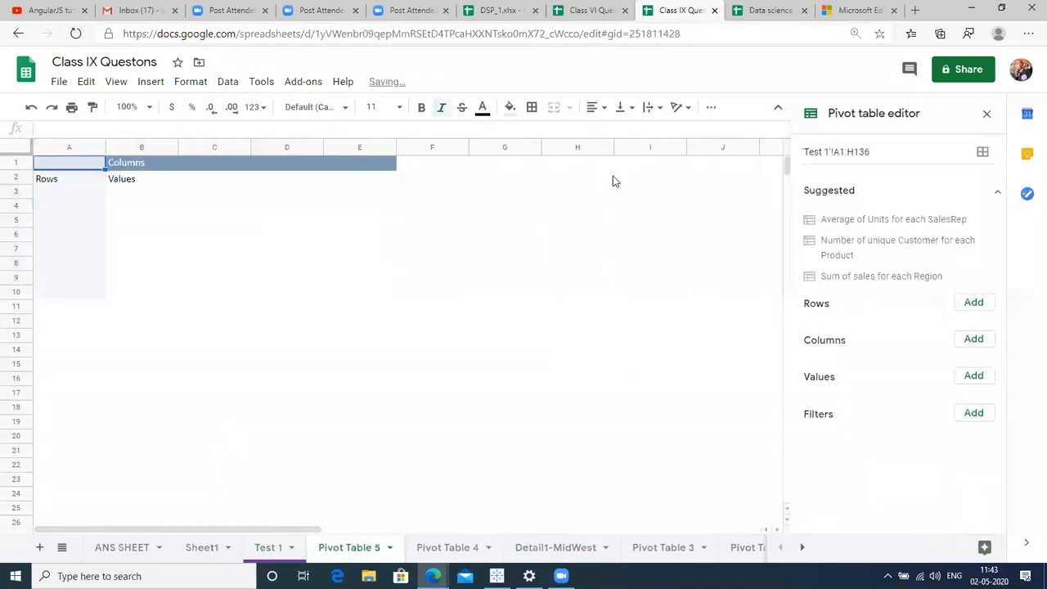
left_click(968, 304)
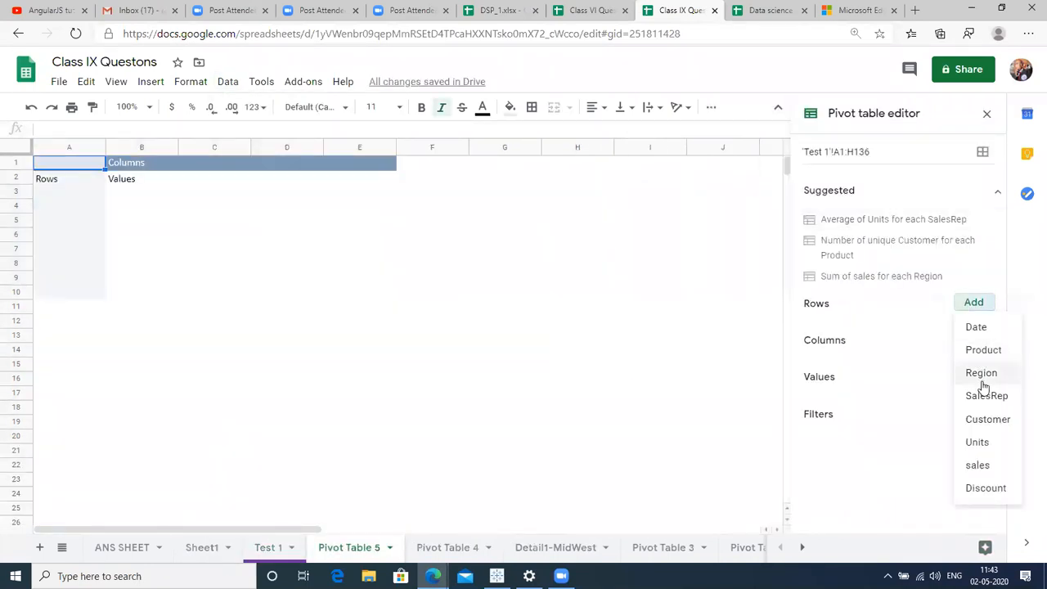
left_click(983, 379)
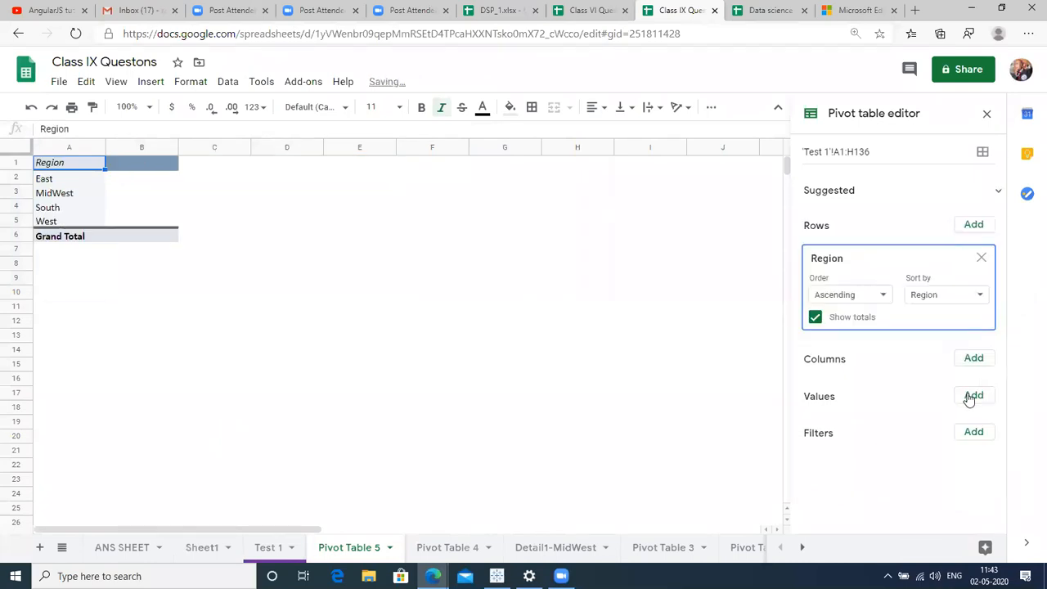
left_click(972, 397)
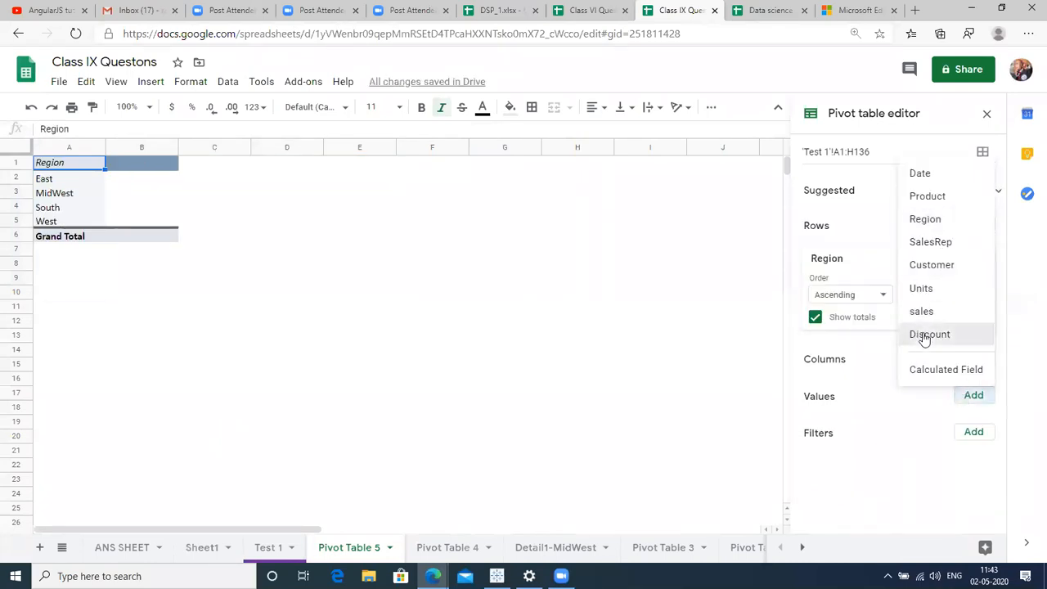
left_click(923, 335)
left_click(848, 475)
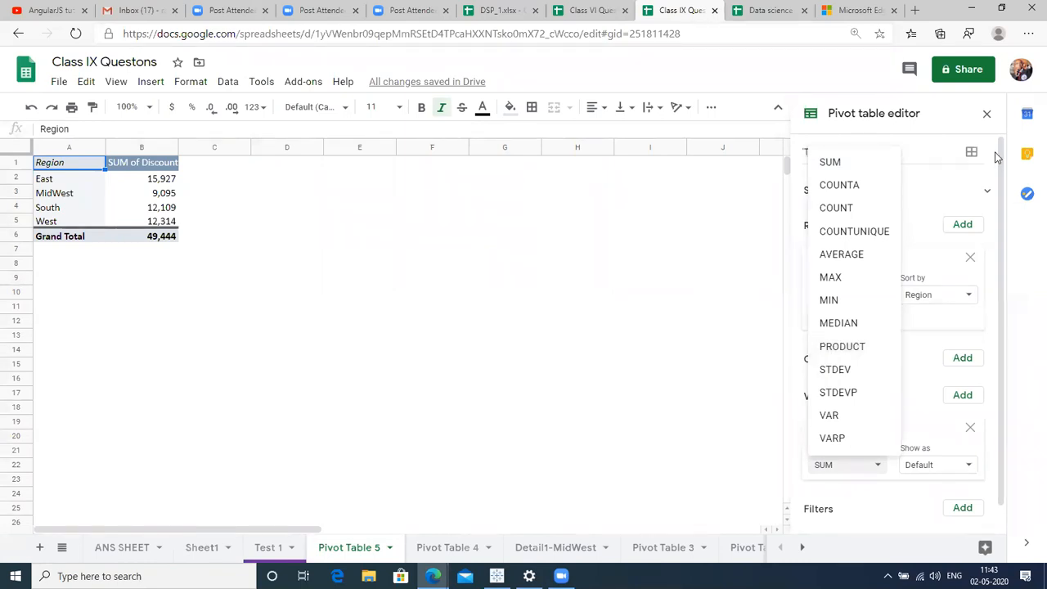
Keep Discount summarized as SUM, close the pivot editor, and undo the latest pivot edit.
left_click(984, 117)
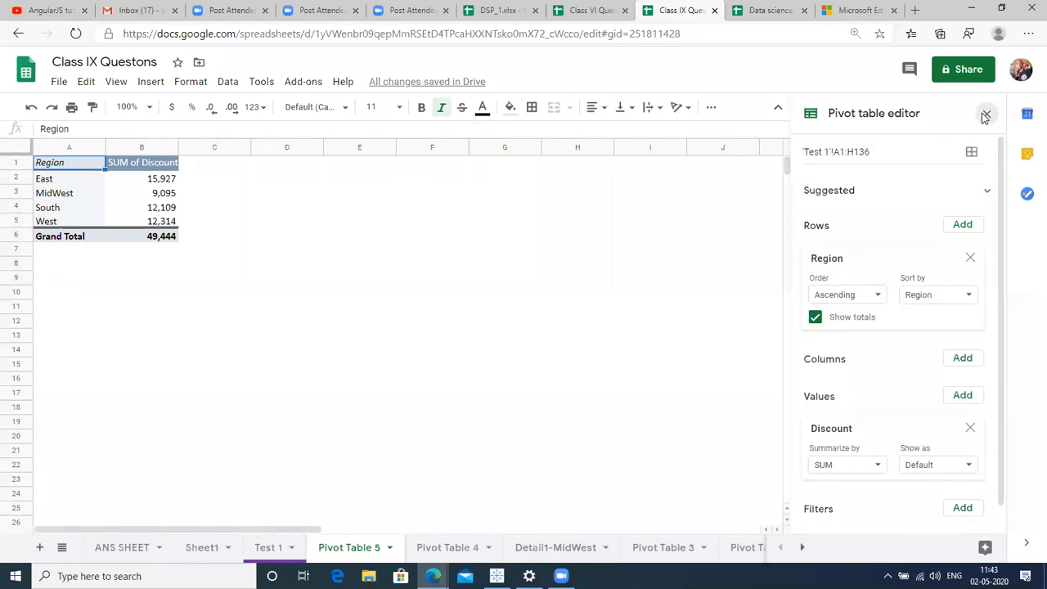
left_click(985, 114)
key("ctrl+z")
key("ctrl+z")
key("ctrl+z")
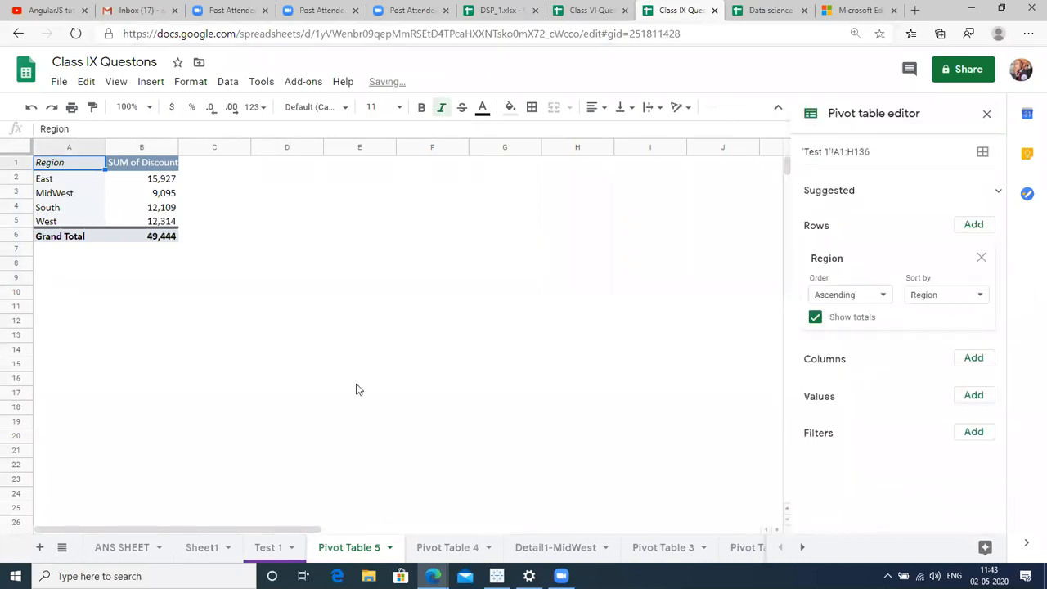
left_click(356, 384)
Redo the pivot edits to restore Region rows with summed Discount in Pivot Table 5.
key("ctrl+shift+Page_Up")
right_click(356, 390)
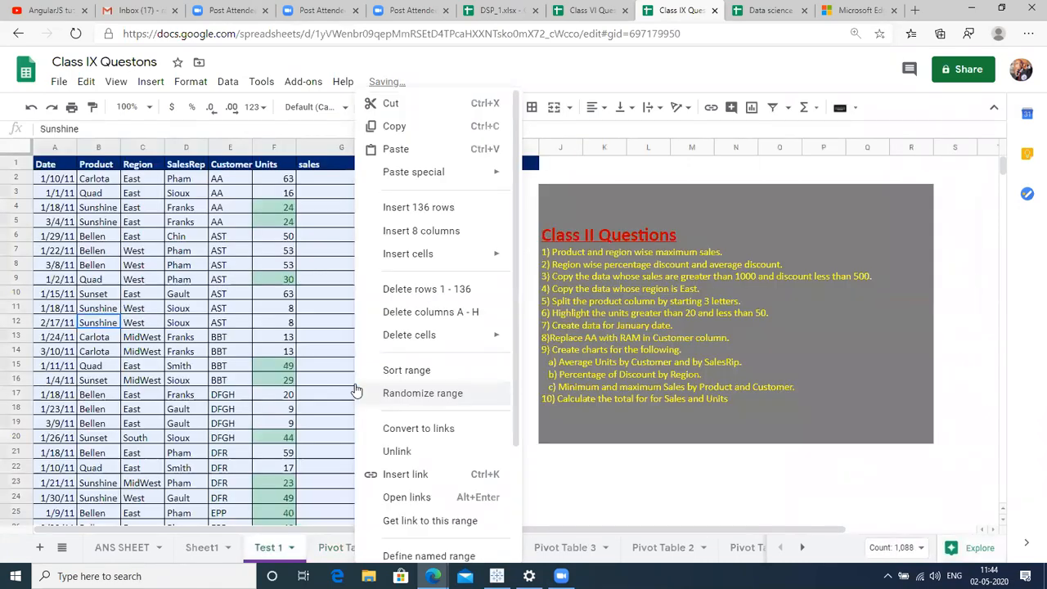
left_click(293, 424)
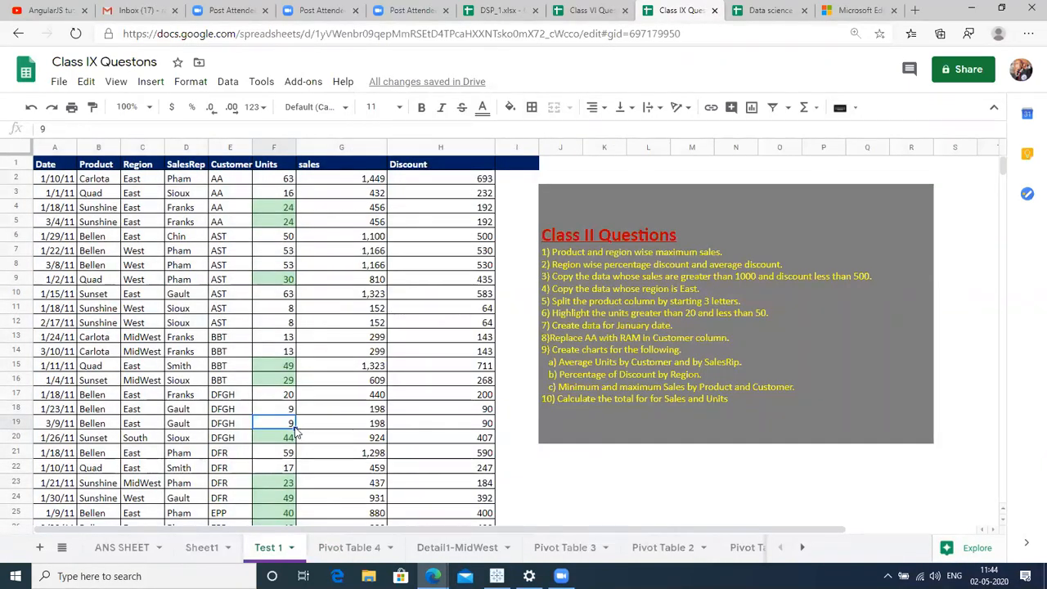
key("ctrl+shift+Page_Down")
key("ctrl+y")
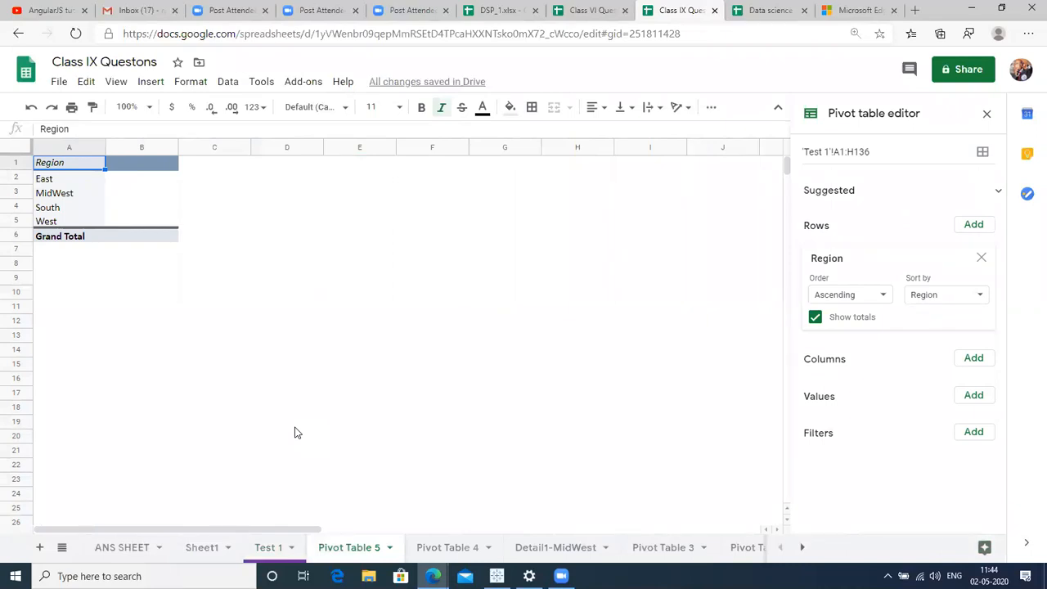
key("ctrl+y")
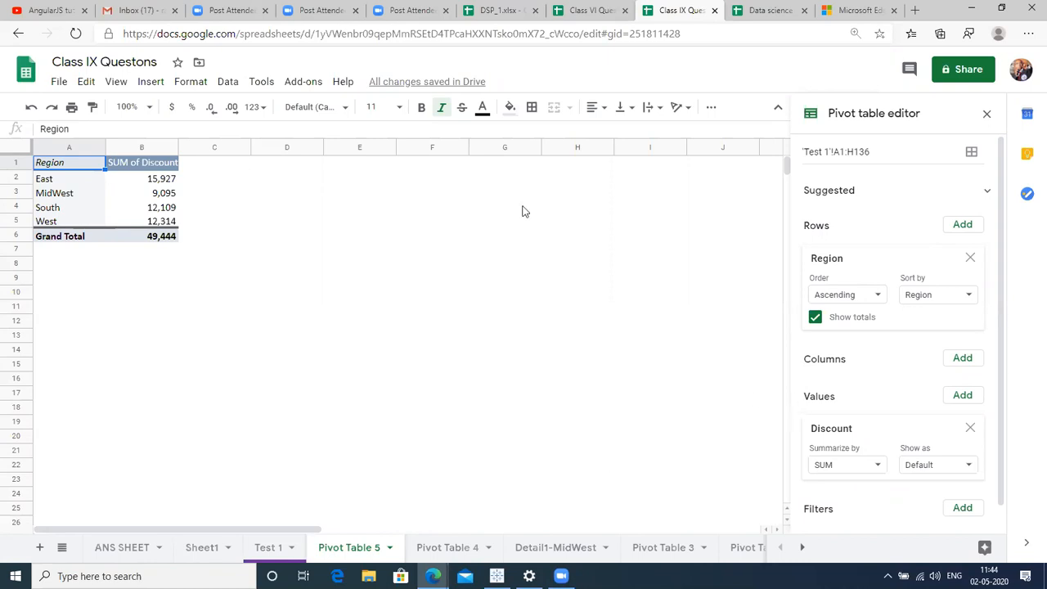
Check the Test 1 source data, then return to Pivot Table 5 and reopen its editor.
left_click(277, 268)
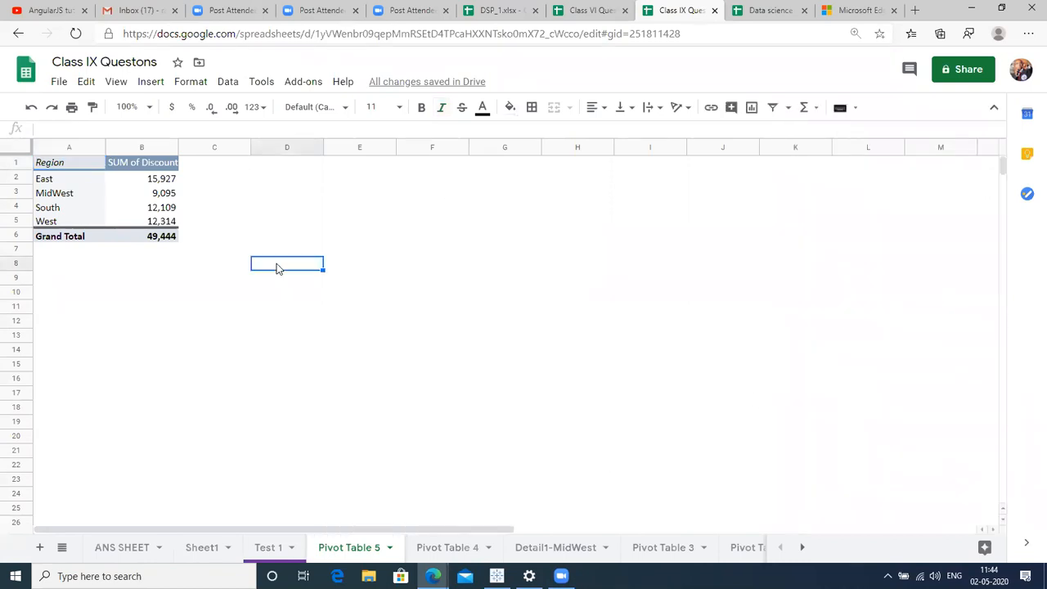
left_click(77, 186)
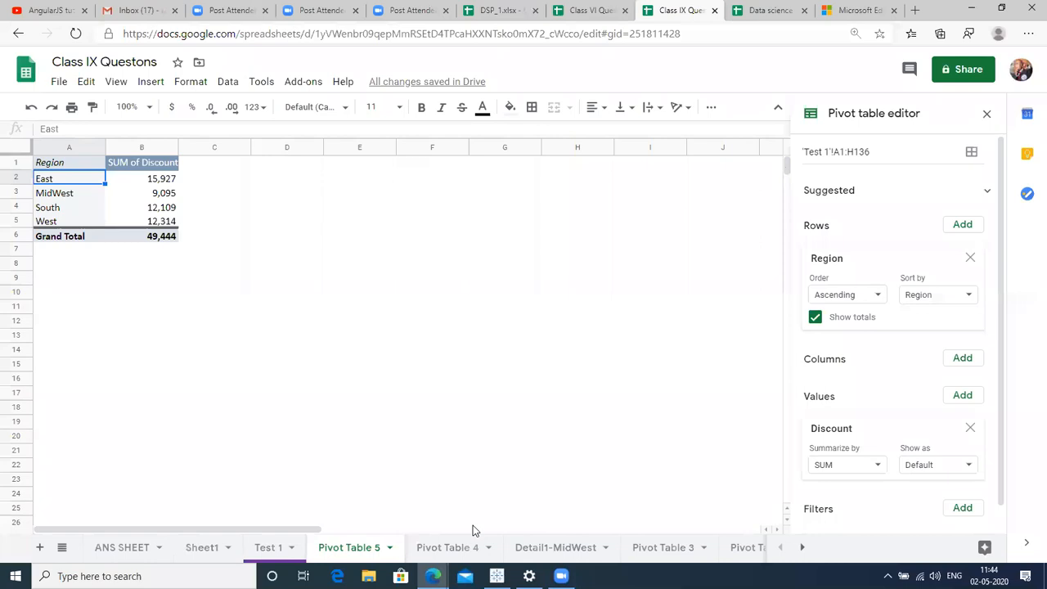
left_click(151, 381)
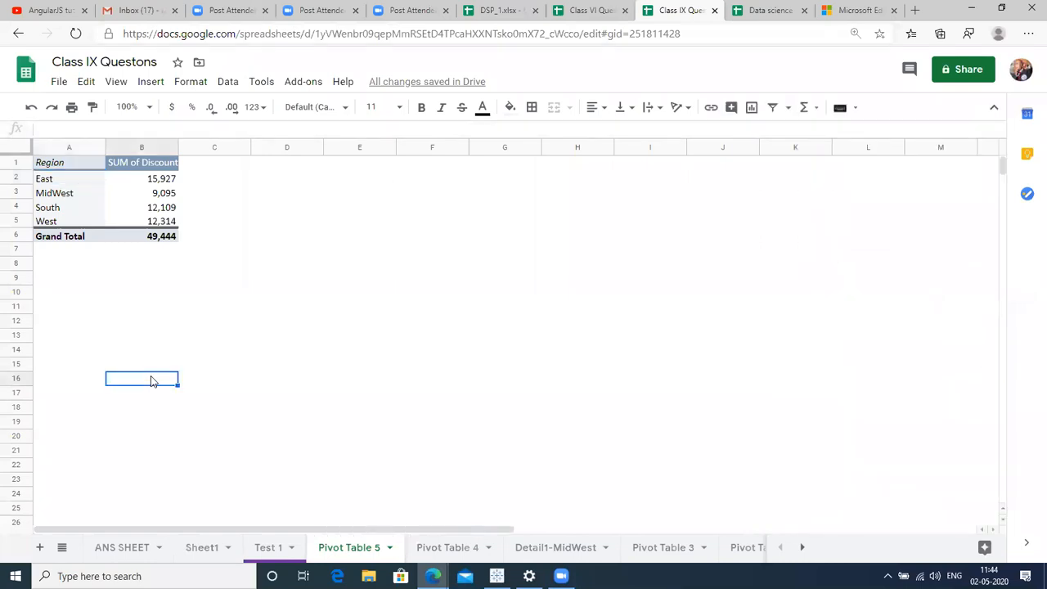
left_click(266, 549)
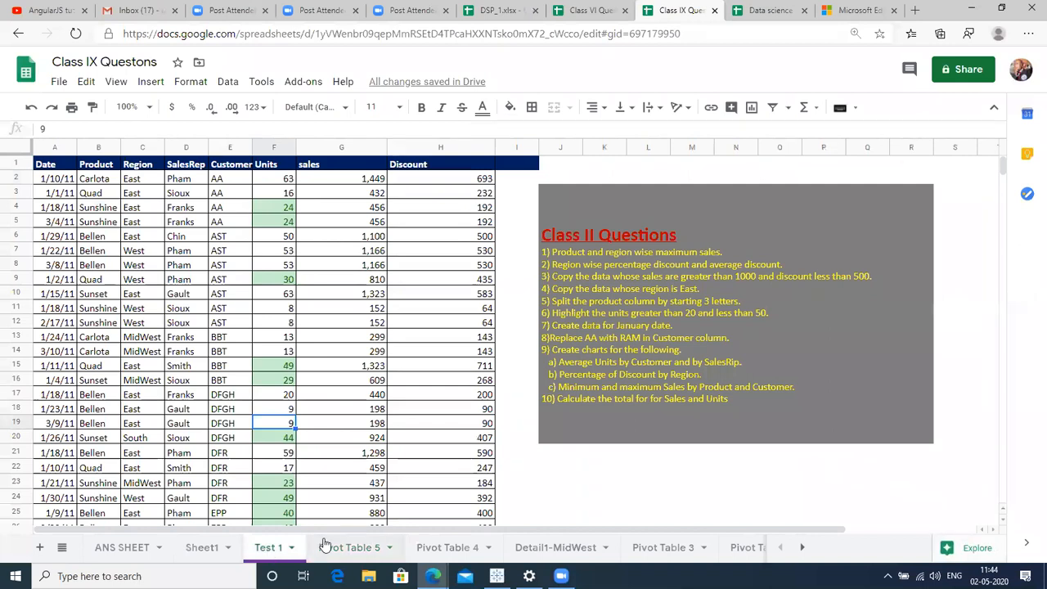
left_click(330, 547)
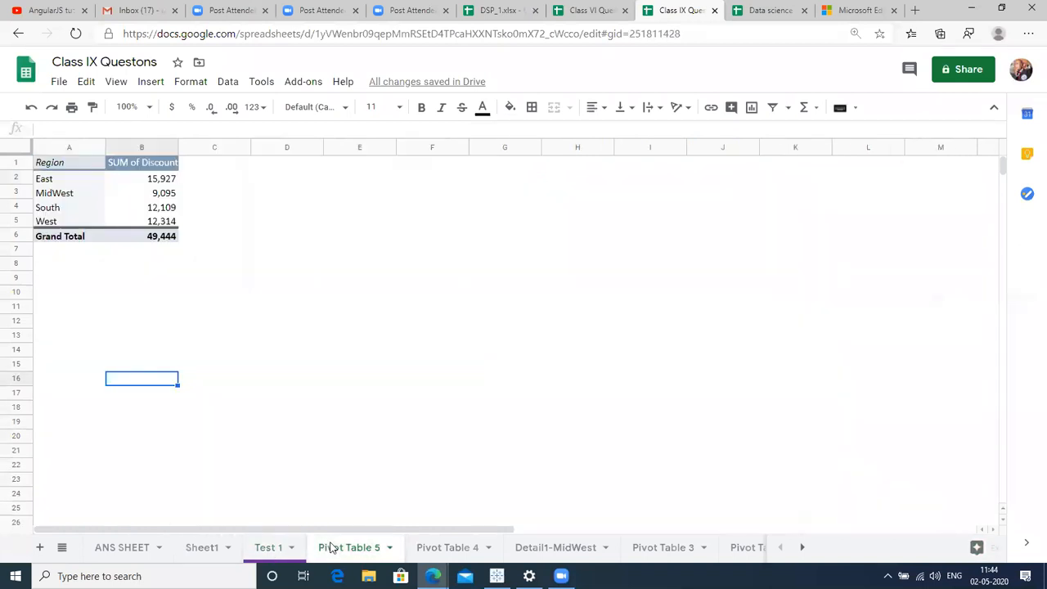
left_click(53, 194)
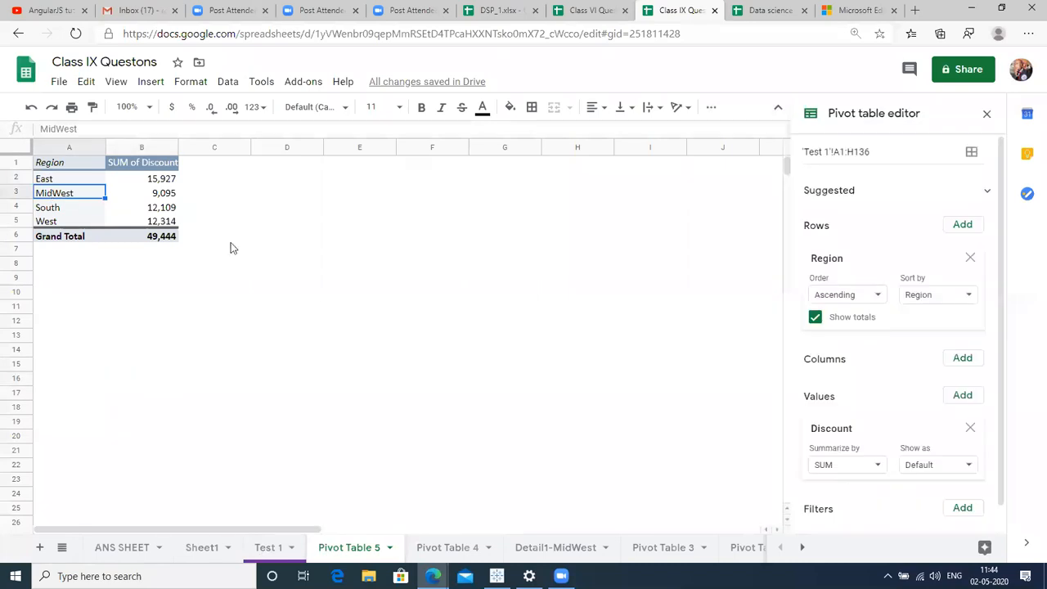
Change Discount to AVERAGE and enter the heading '% Of Discount' in cell C1.
left_click(830, 466)
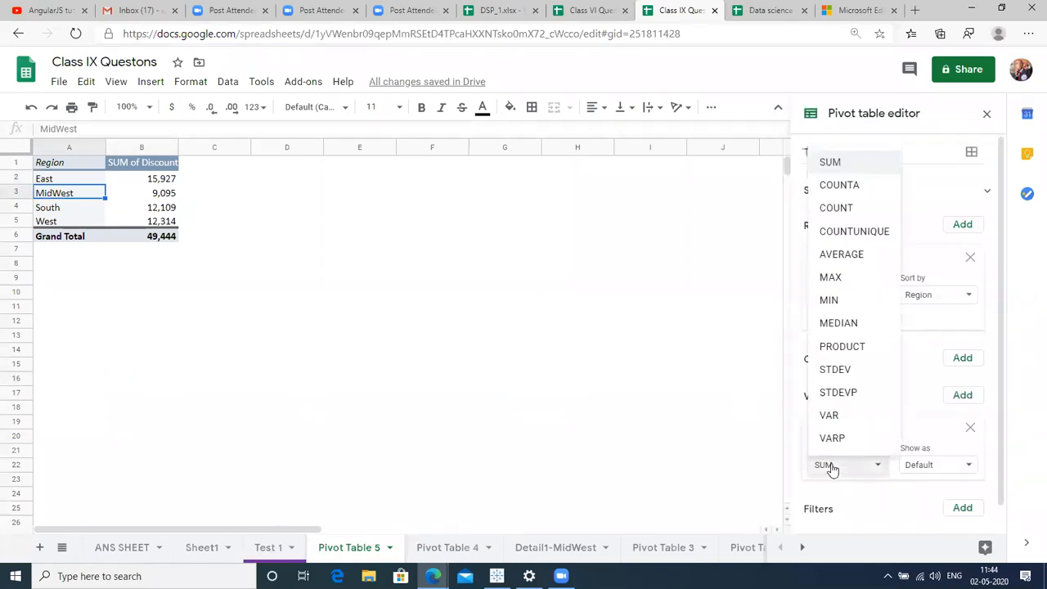
left_click(842, 256)
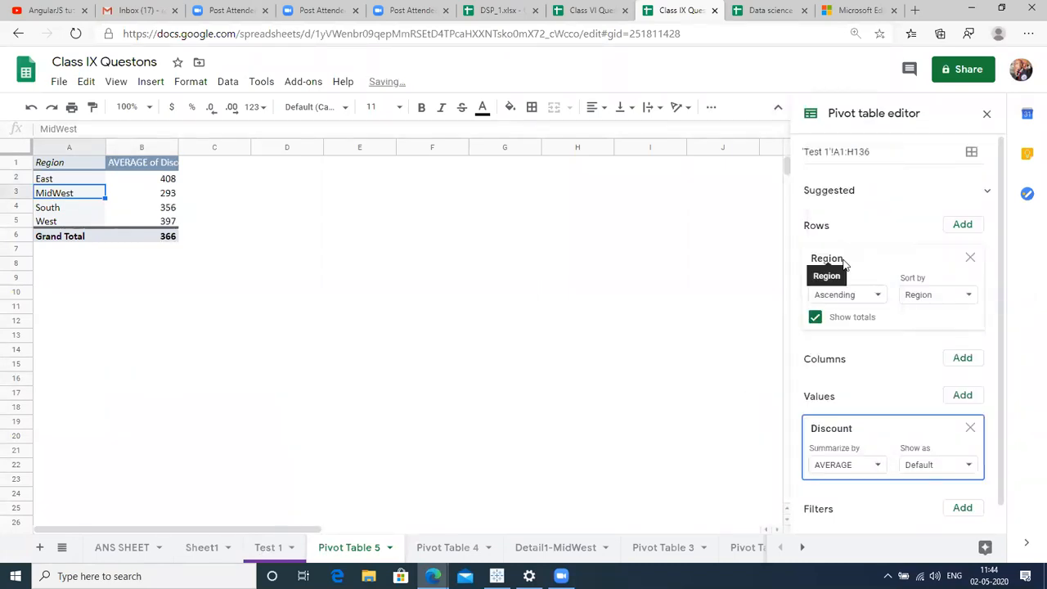
left_click(207, 163)
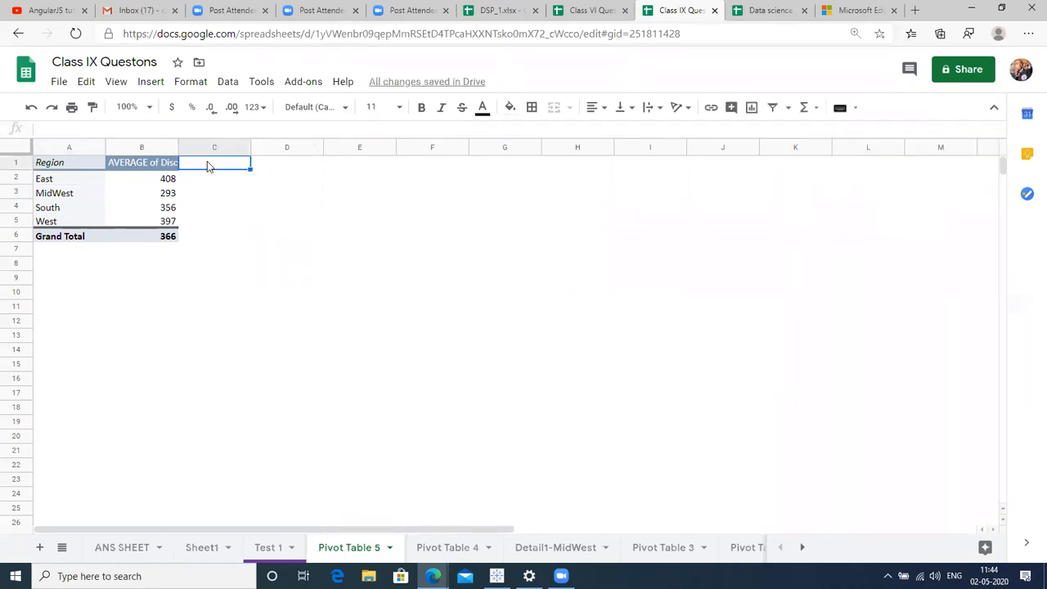
type("% OF d\\\\")
key("BackSpace")
key("BackSpace")
key("BackSpace")
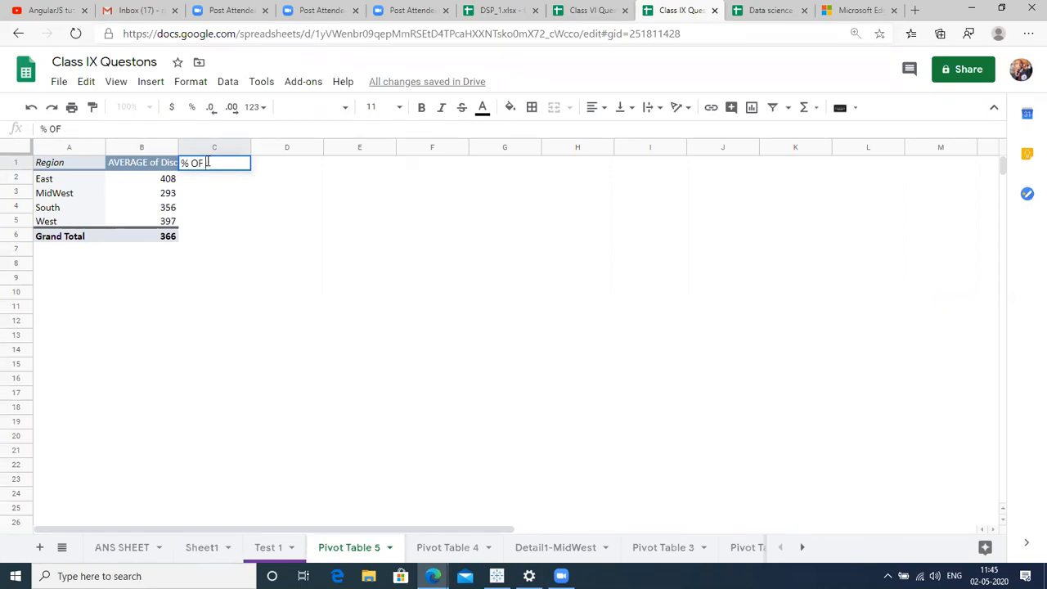
key("BackSpace")
key("BackSpace")
type("Of Discon")
type("nt")
key("Return")
Move the selection through the pivot table and settle on cell C2.
key("Up")
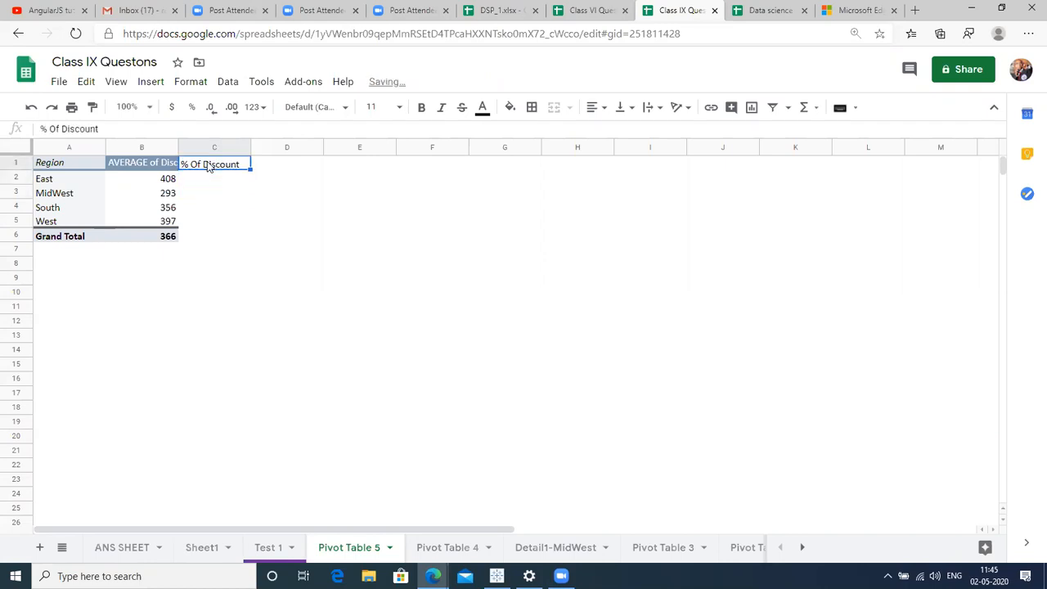
key("Left")
key("Down")
key("Left")
key("Right")
key("Right")
key("Down")
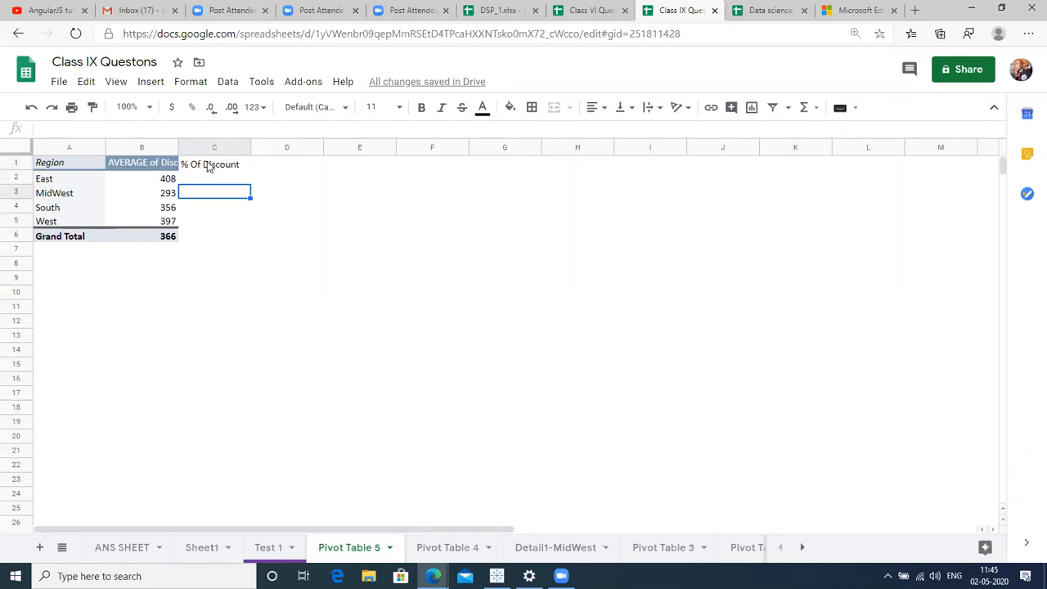
key("Up")
key("Up")
key("Down")
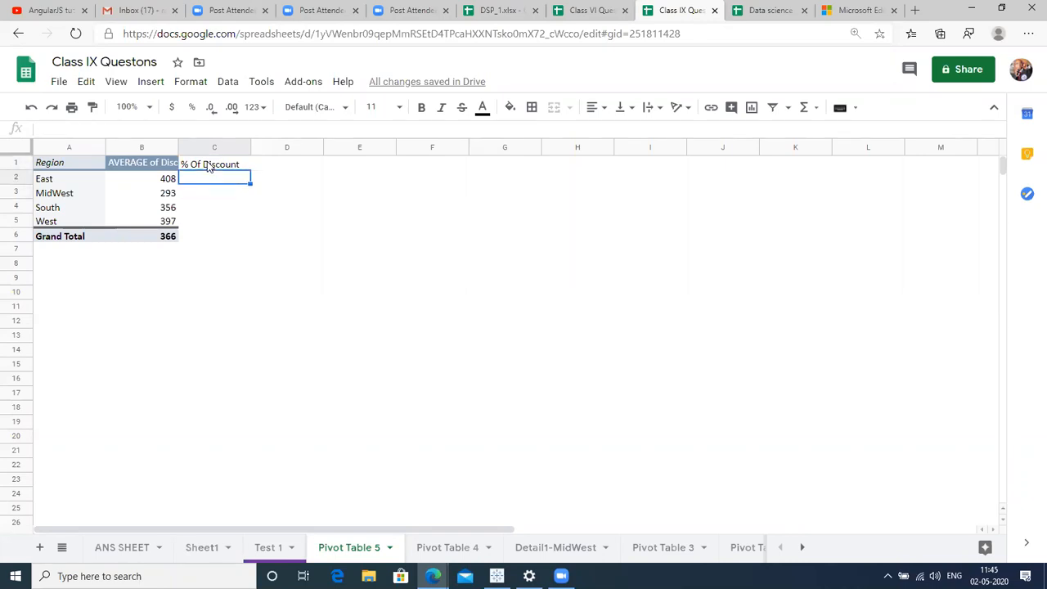
Hide the pivot table's Grand Total row.
left_click(98, 236)
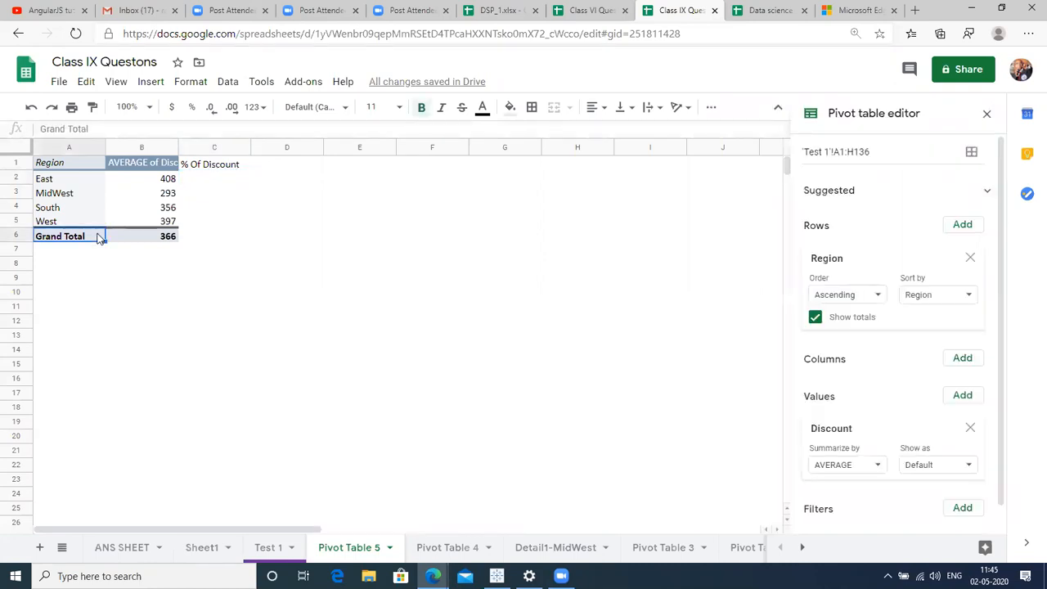
left_click(815, 319)
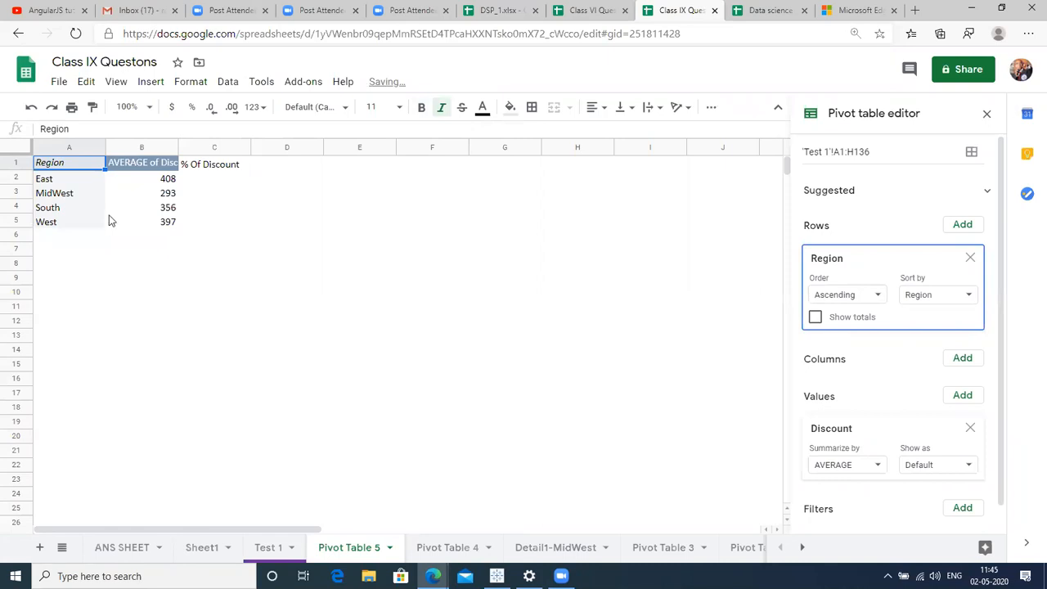
left_click(195, 180)
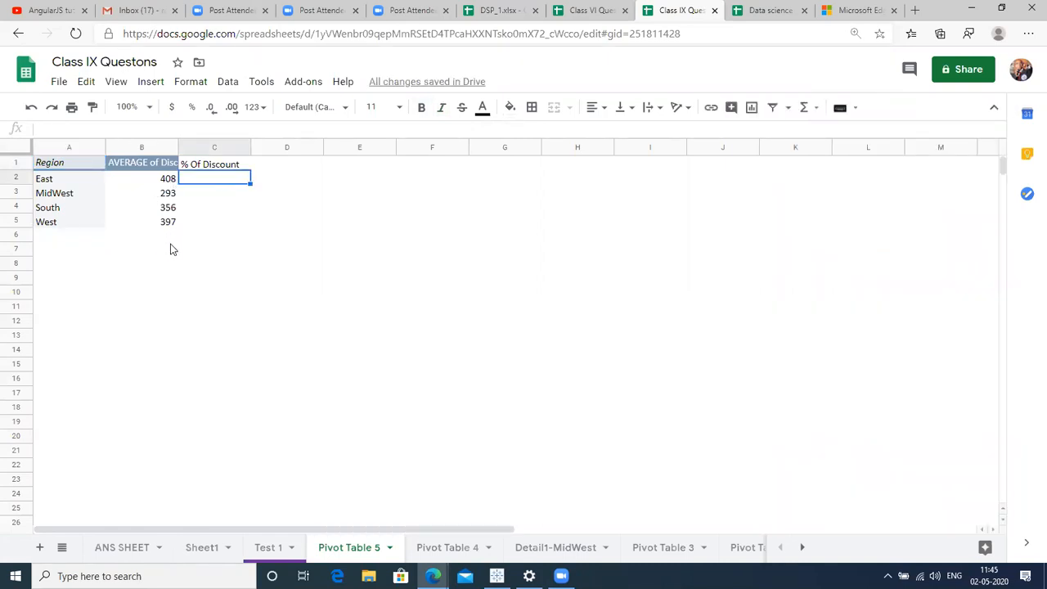
left_click(160, 181)
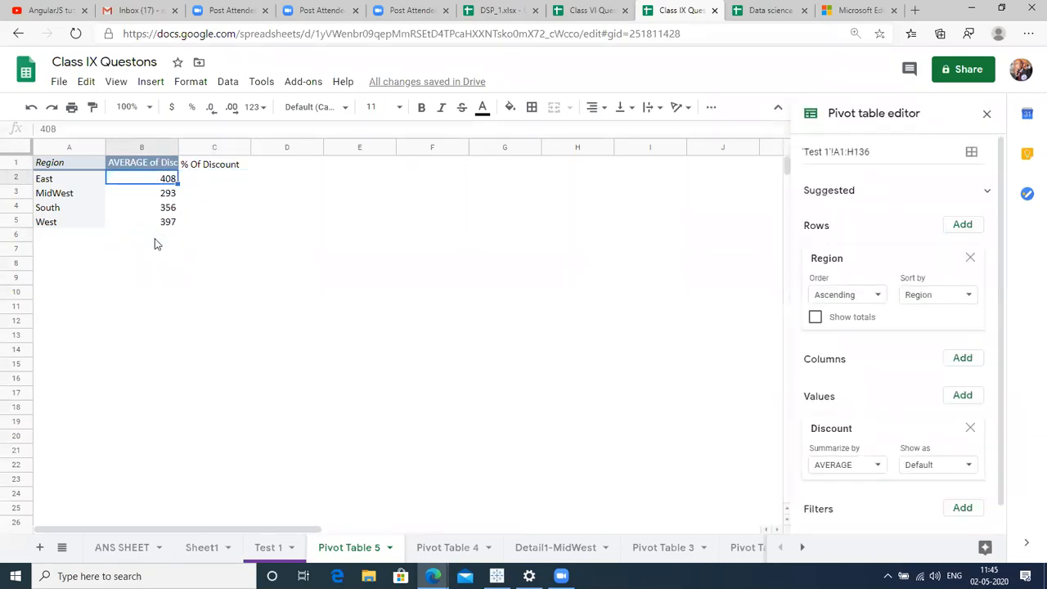
left_click(182, 180)
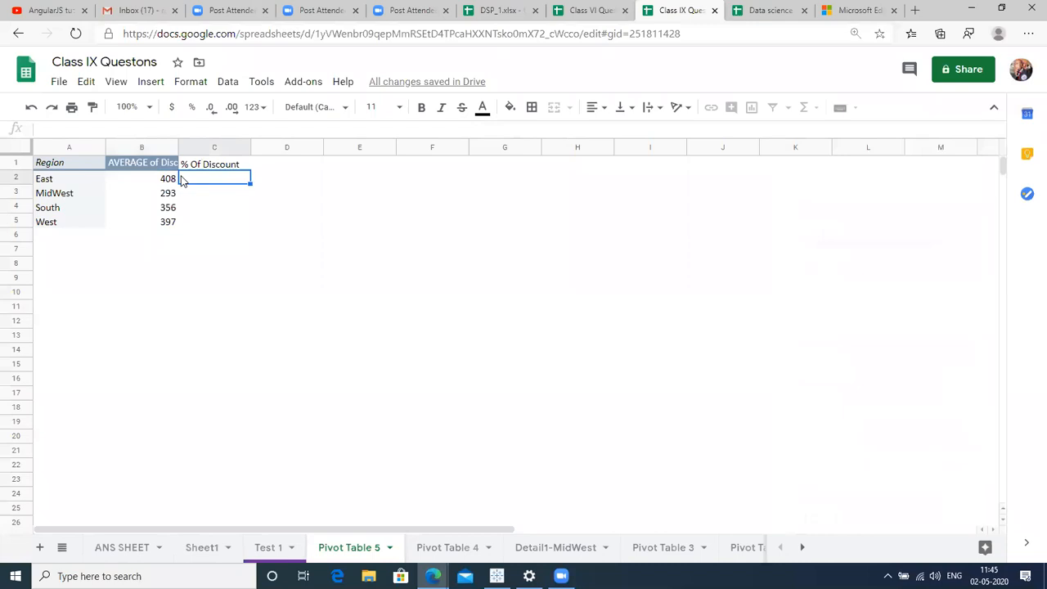
key("Left")
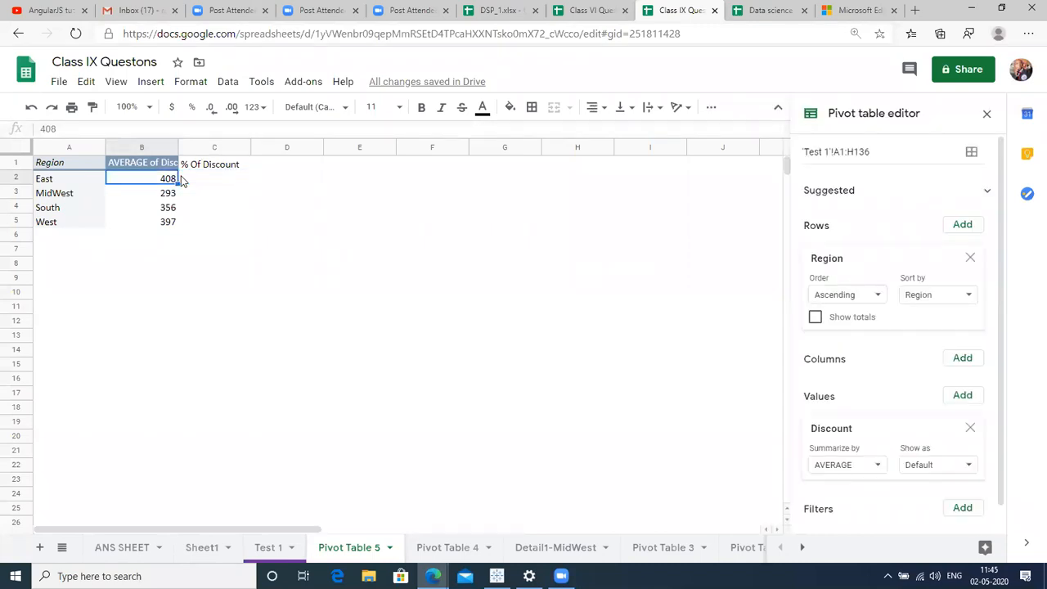
left_click(215, 147)
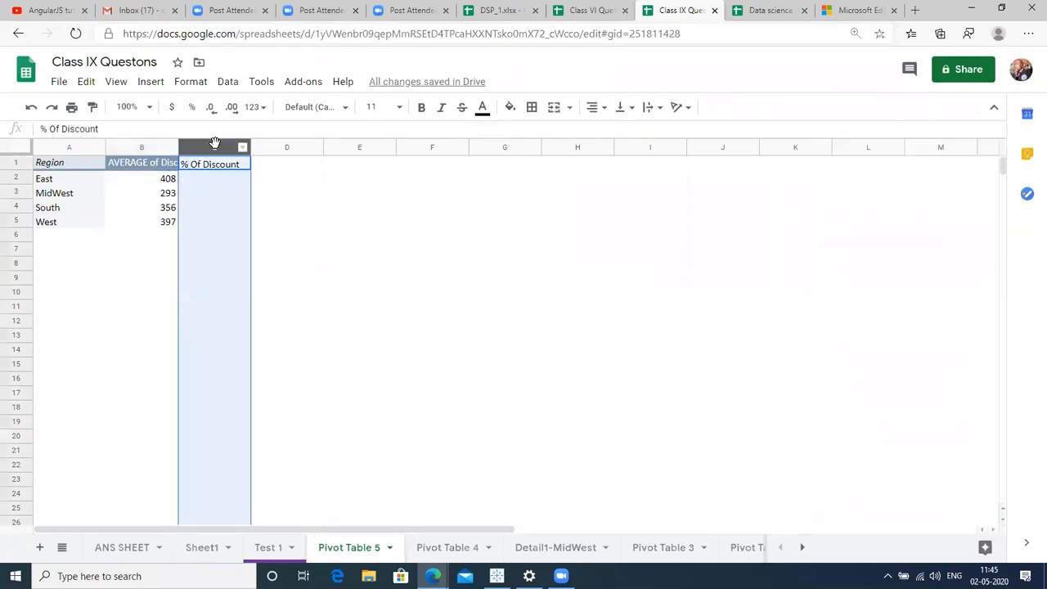
Add Discount summarized by SUM as a second value column beside the averages.
left_click(135, 166)
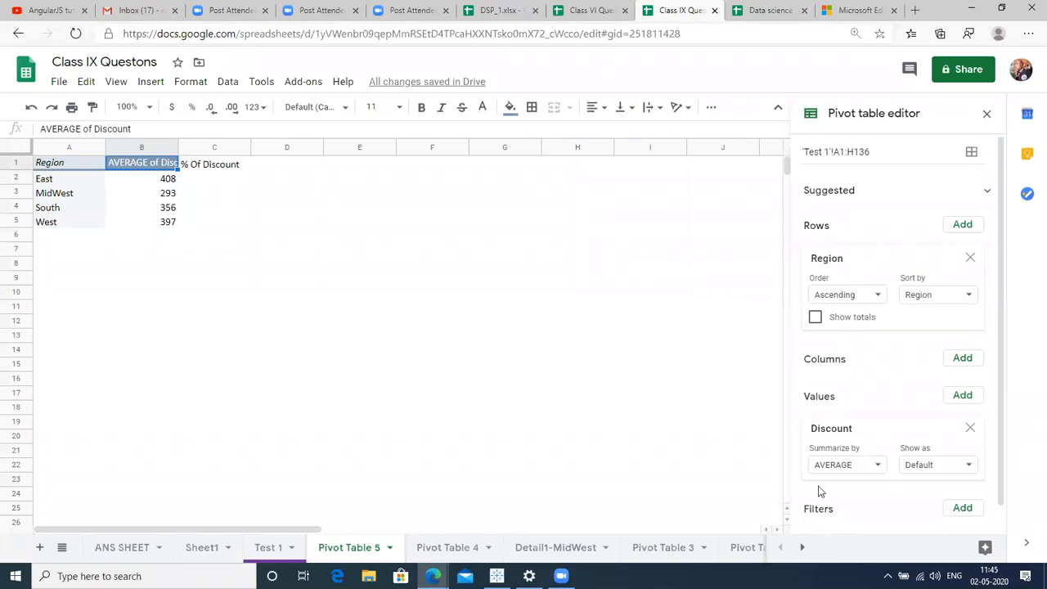
scroll(1008, 421, "down", 1)
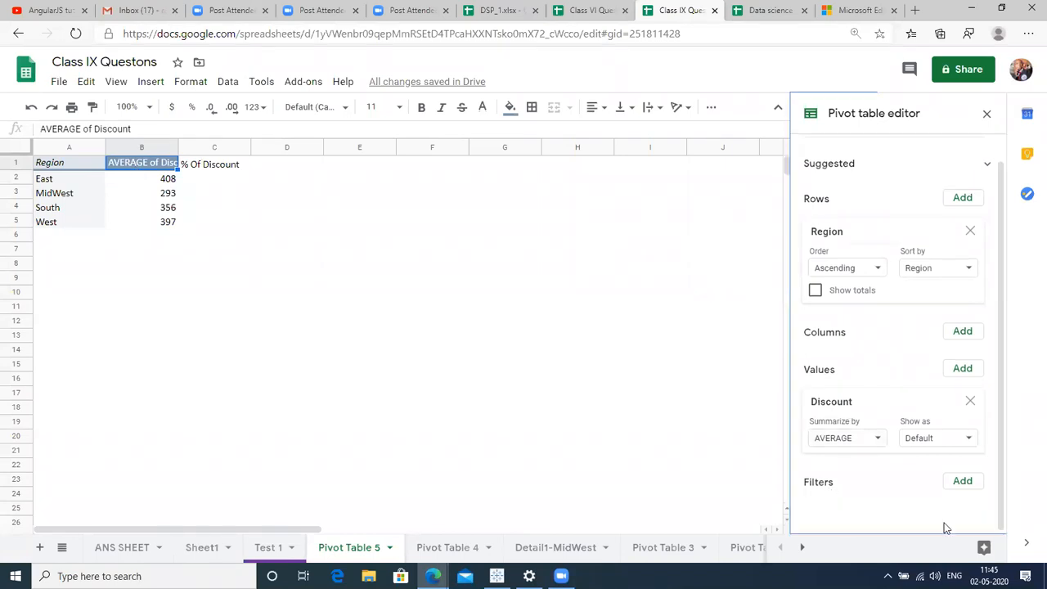
left_click(967, 369)
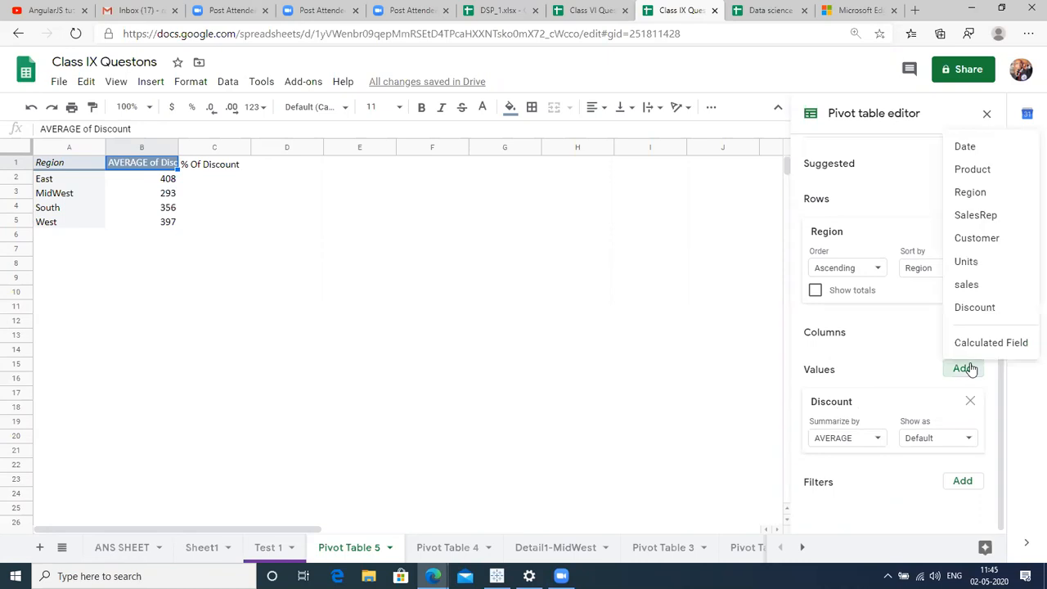
left_click(990, 307)
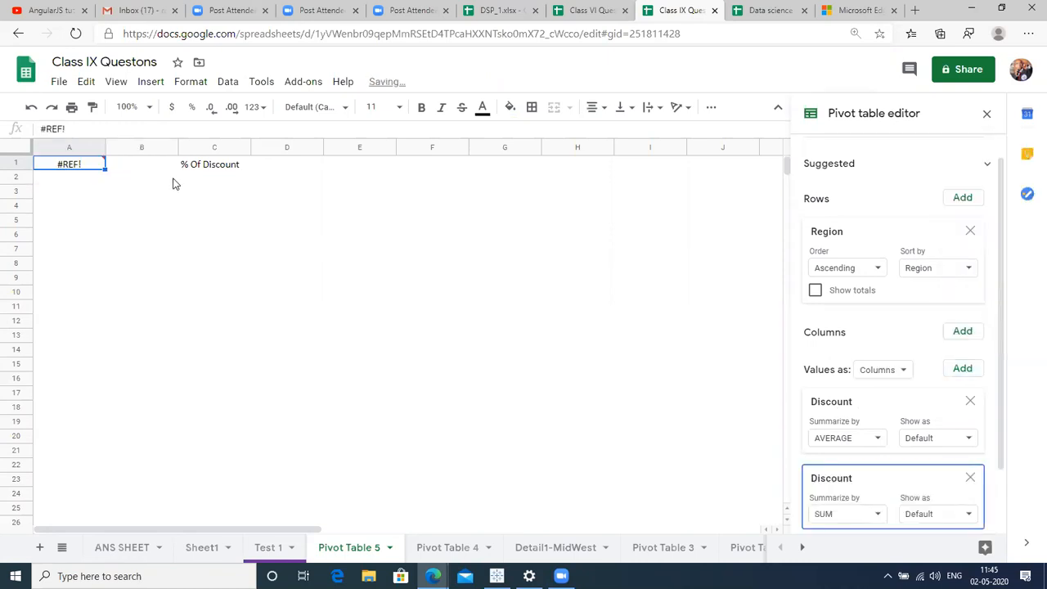
left_click(212, 168)
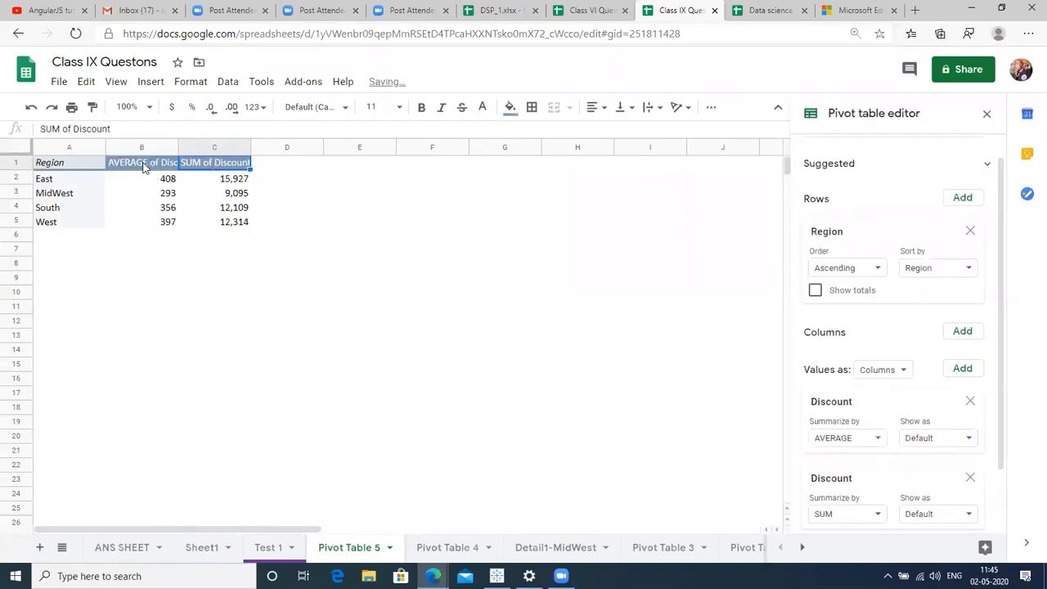
left_click(144, 167)
left_click(237, 166)
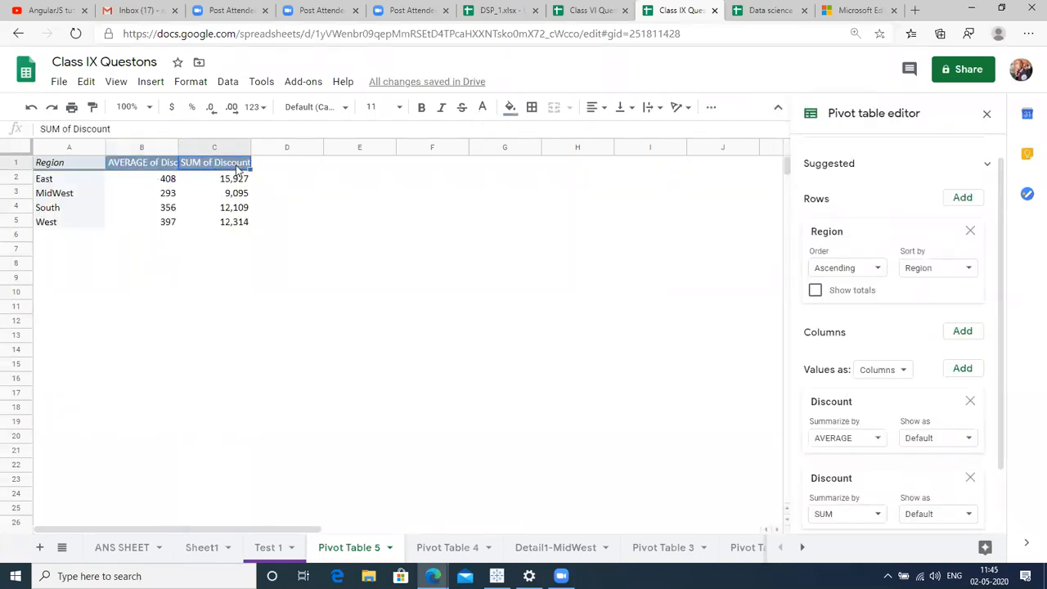
left_click(229, 236)
Enter =SUM(C2:C5) in C6 to total the discount sums, 49,444.
type("=t")
key("BackSpace")
type("sum")
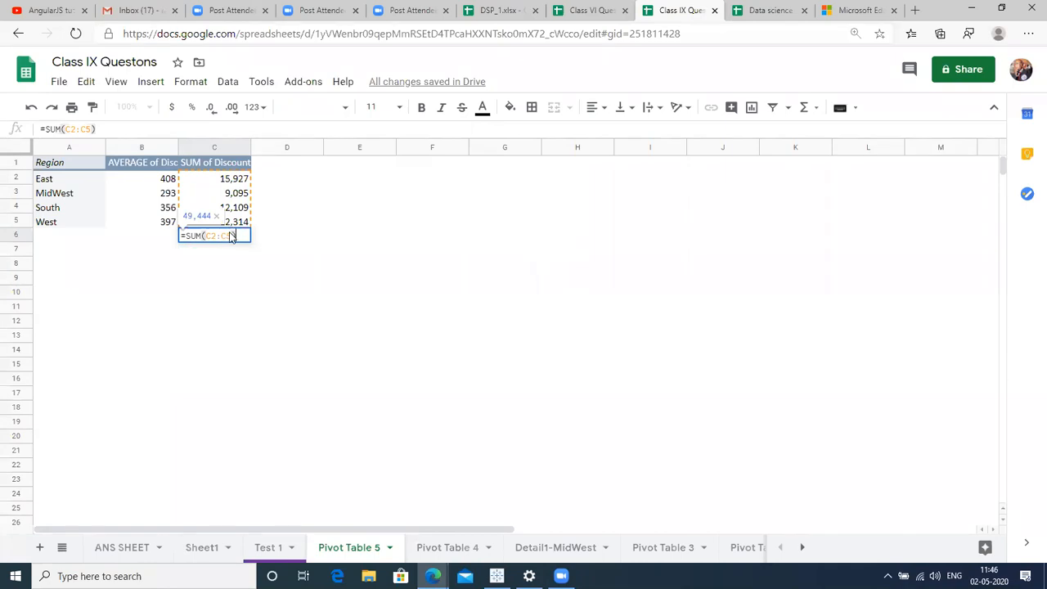
key("Return")
Enter =C2/C6 in D2 for East's share and fill it down to D5.
key("Right")
key("Up")
key("Up")
key("Up")
key("Up")
key("Up")
type("=")
key("Left")
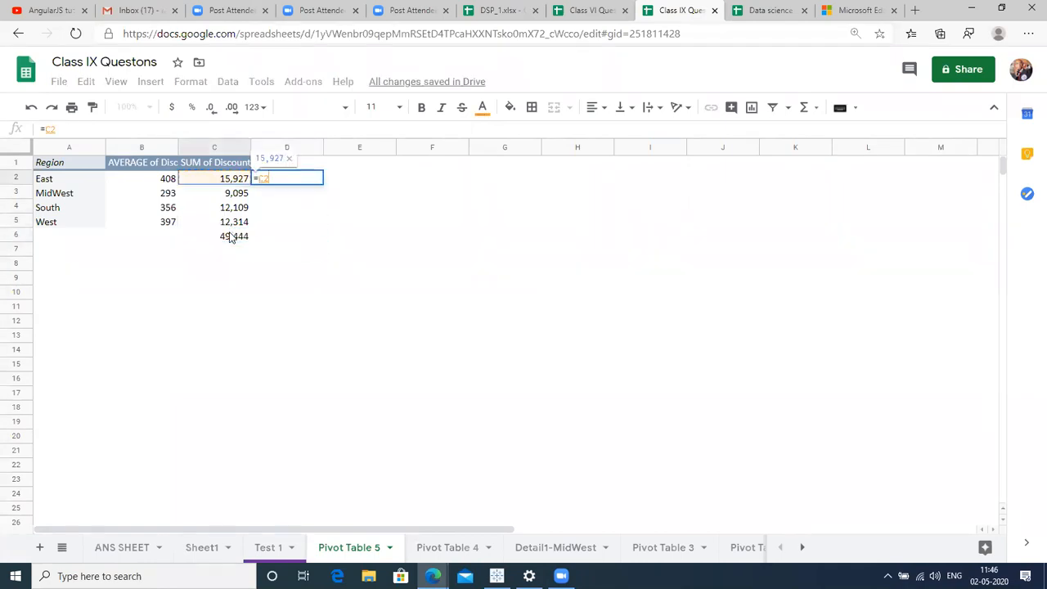
type("/")
key("Down")
key("Down")
key("Down")
key("Down")
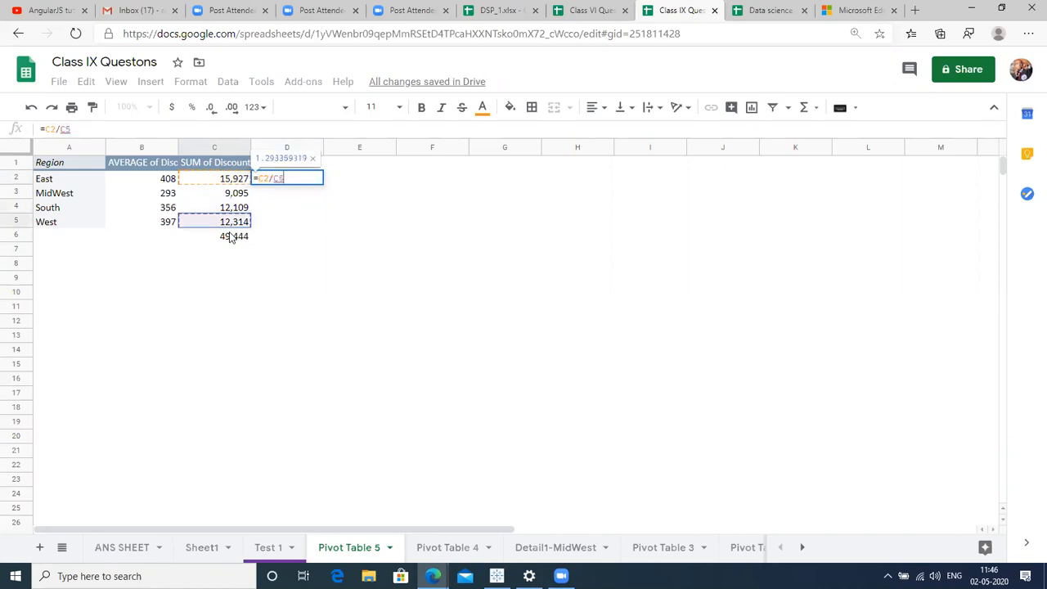
key("Return")
key("Up")
key("shift+Down")
key("shift+Down")
key("shift+Down")
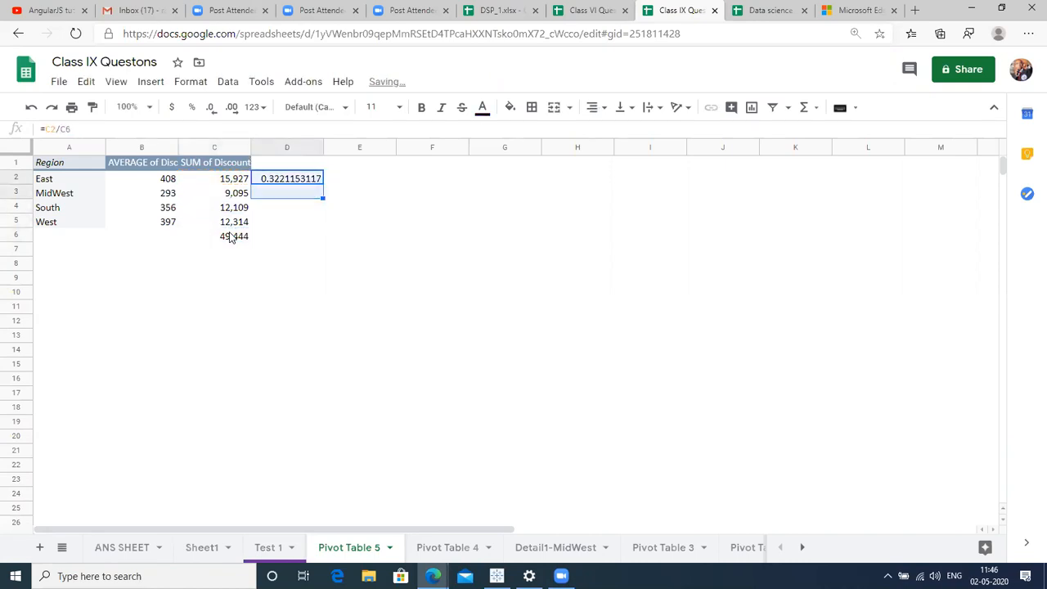
key("ctrl+d")
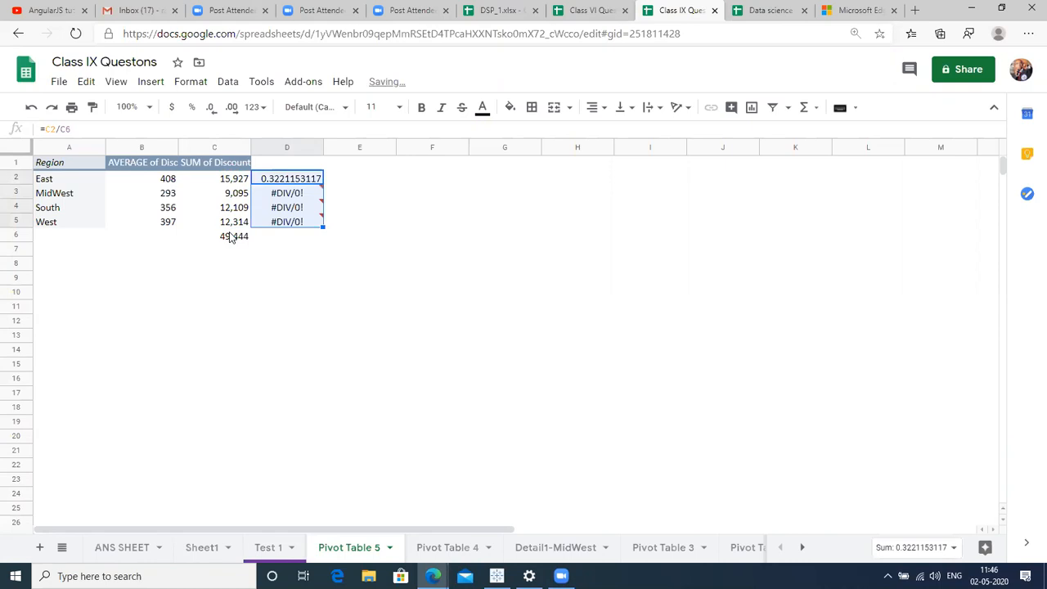
Undo a stray entry in D2 and open its formula to inspect the references.
left_click(303, 182)
type("\\")
key("Return")
left_click(302, 181)
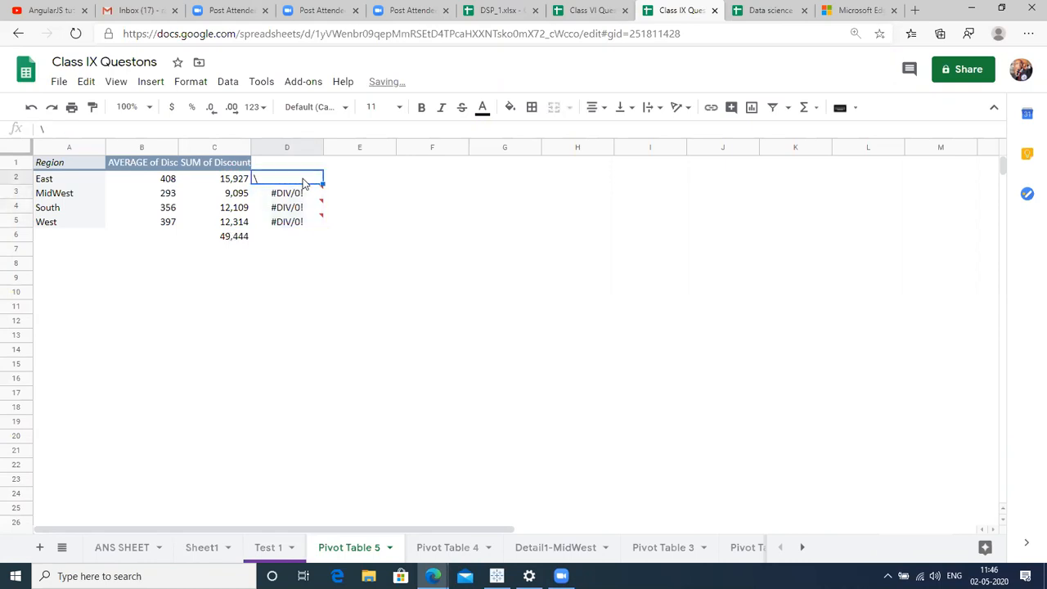
key("ctrl+z")
double_click(303, 182)
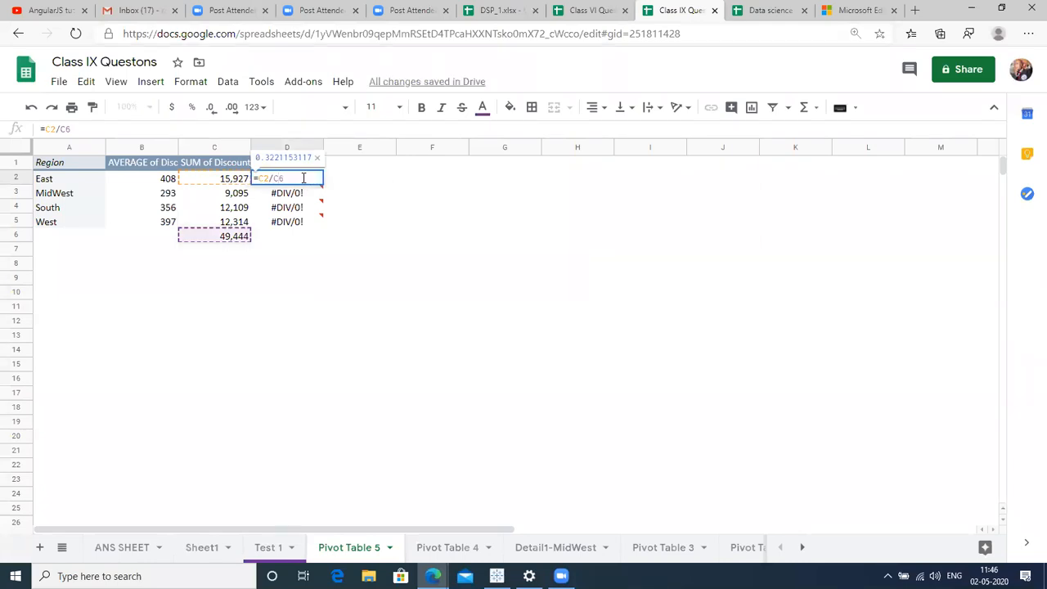
key("Return")
left_click(304, 184)
double_click(303, 184)
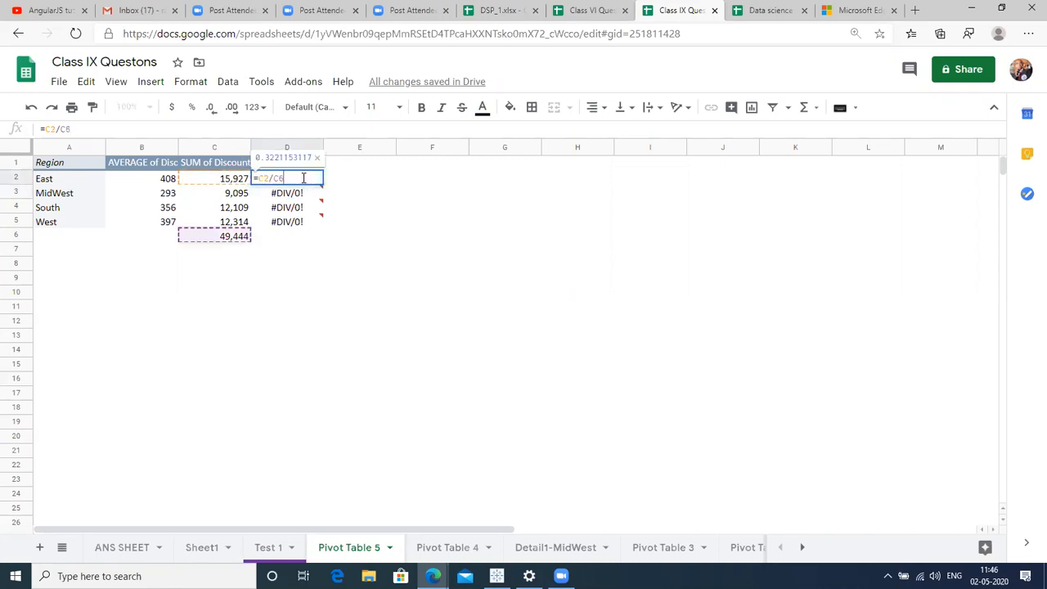
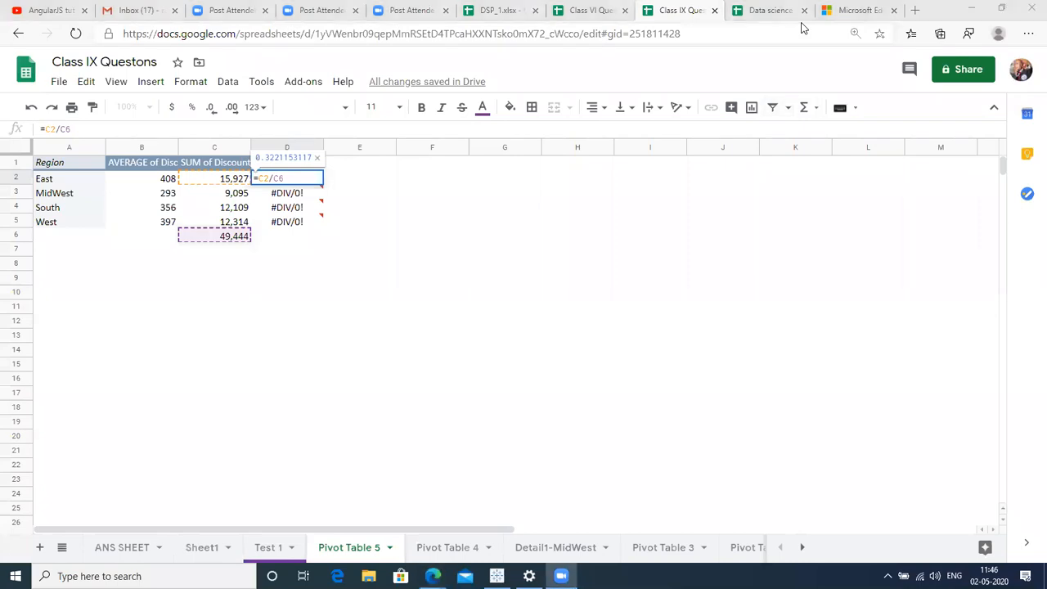
Commit =C2/C6 in D2 (0.3221153117), then review the pivot's Region rows, Discount sums and C6 total.
left_click(357, 278)
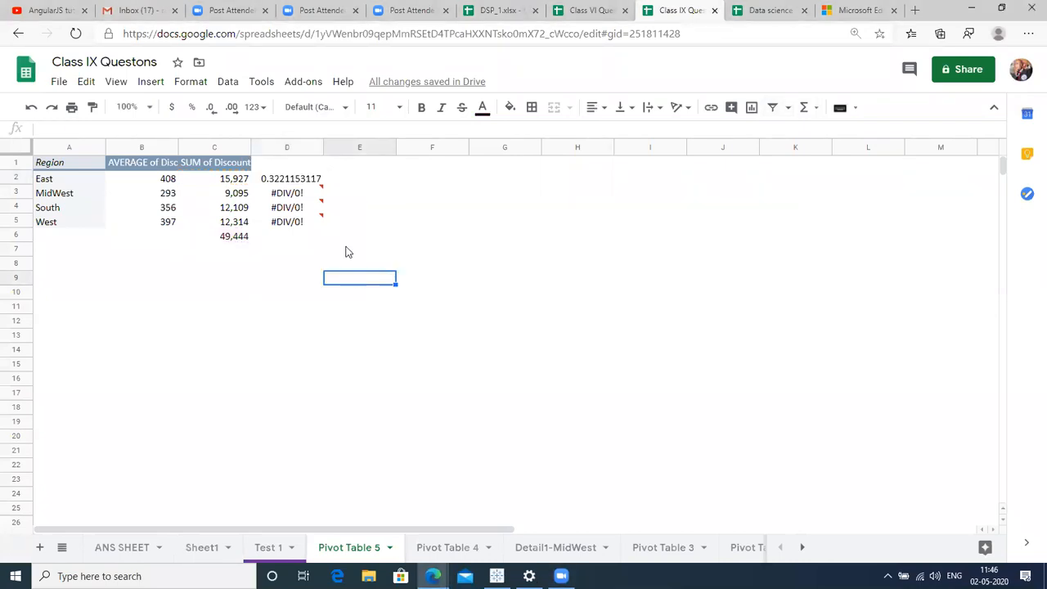
key("Up")
key("Up")
key("Up")
key("Up")
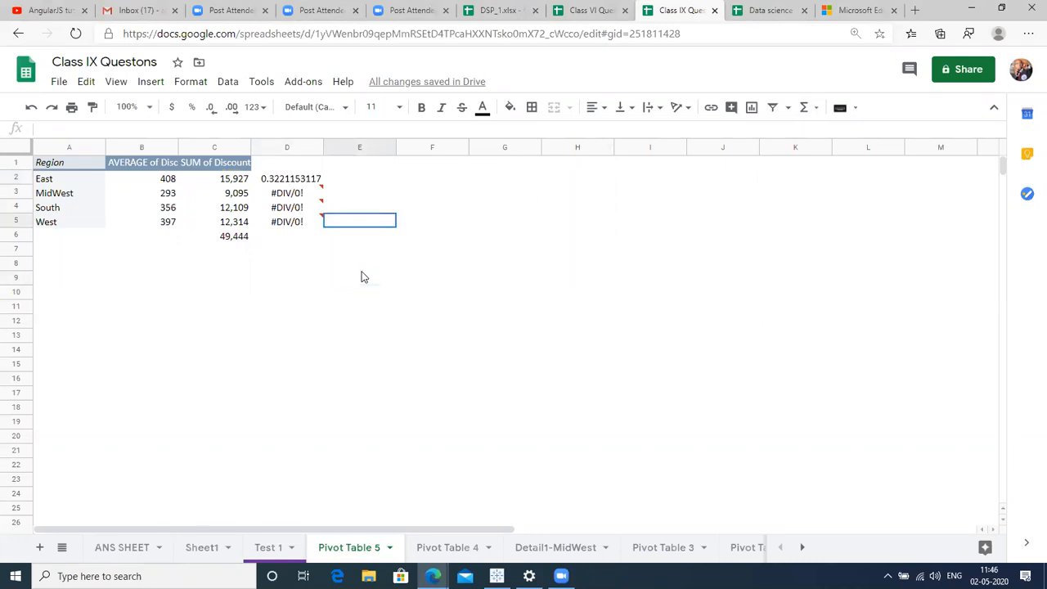
left_click(138, 166)
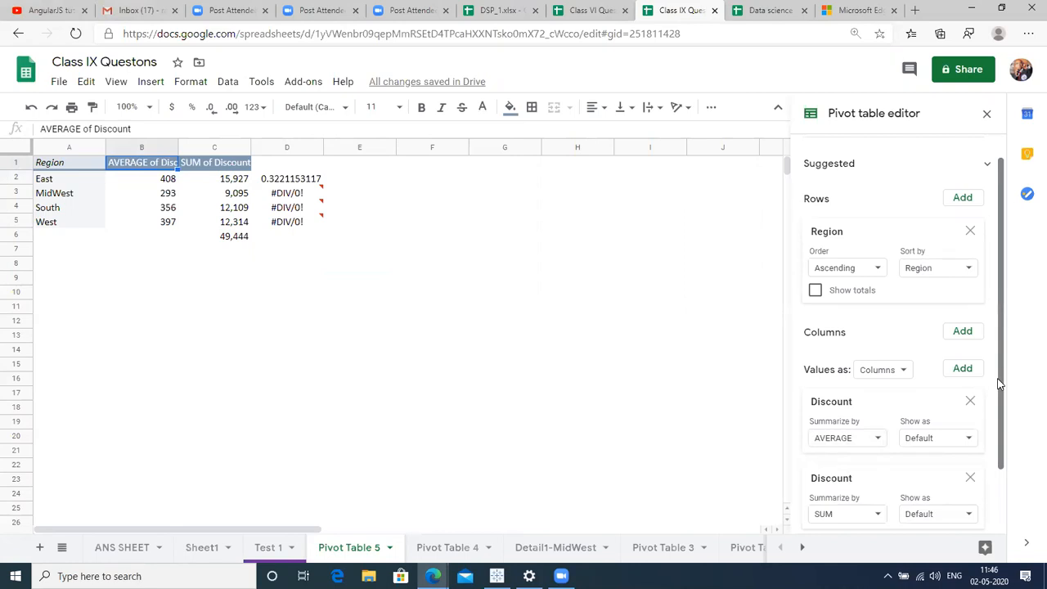
scroll(1000, 379, "down", 2)
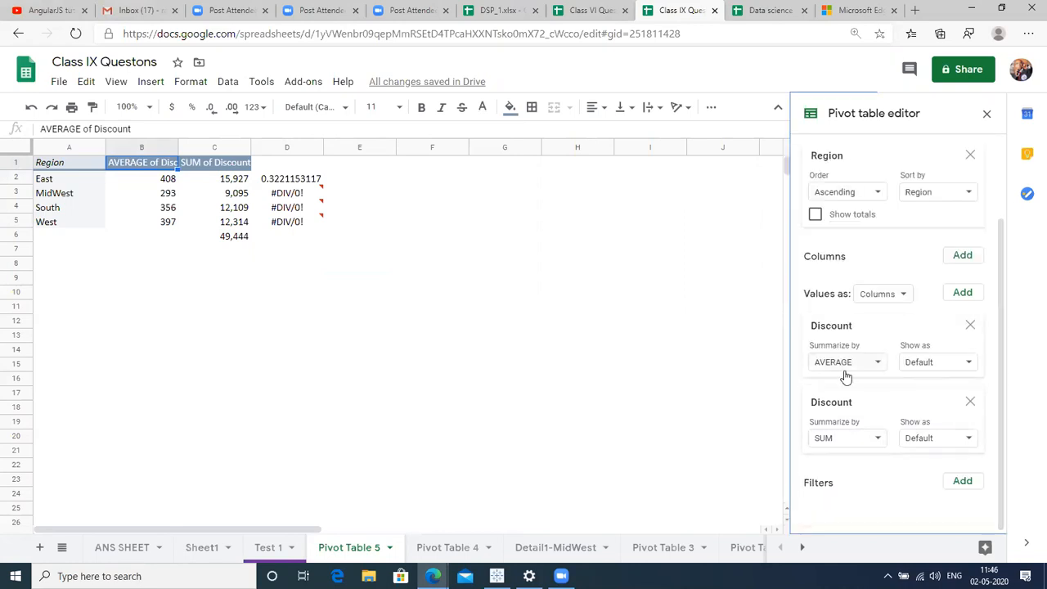
left_click(200, 167)
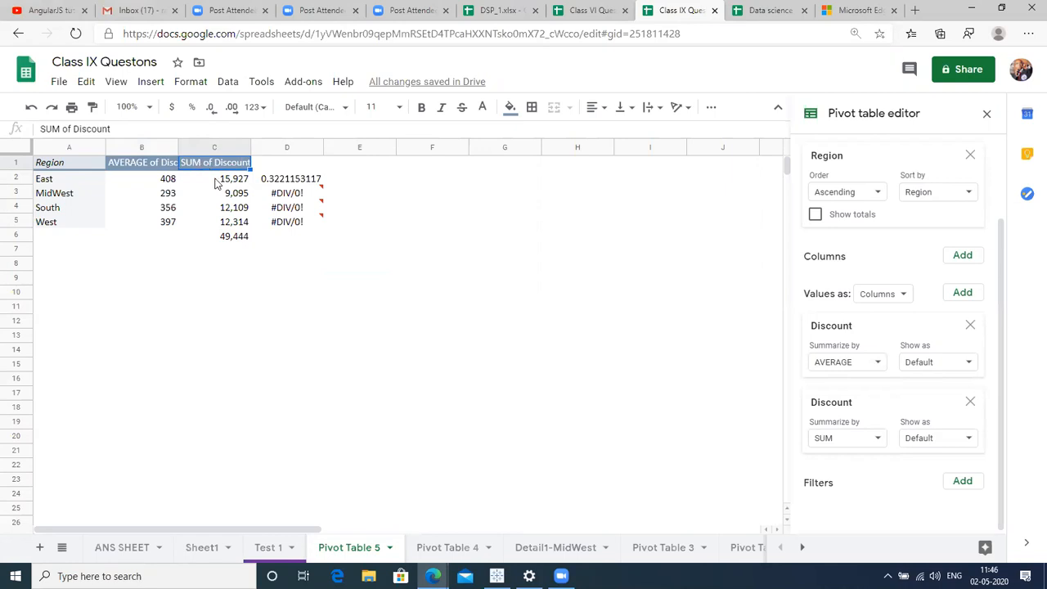
left_click(234, 185)
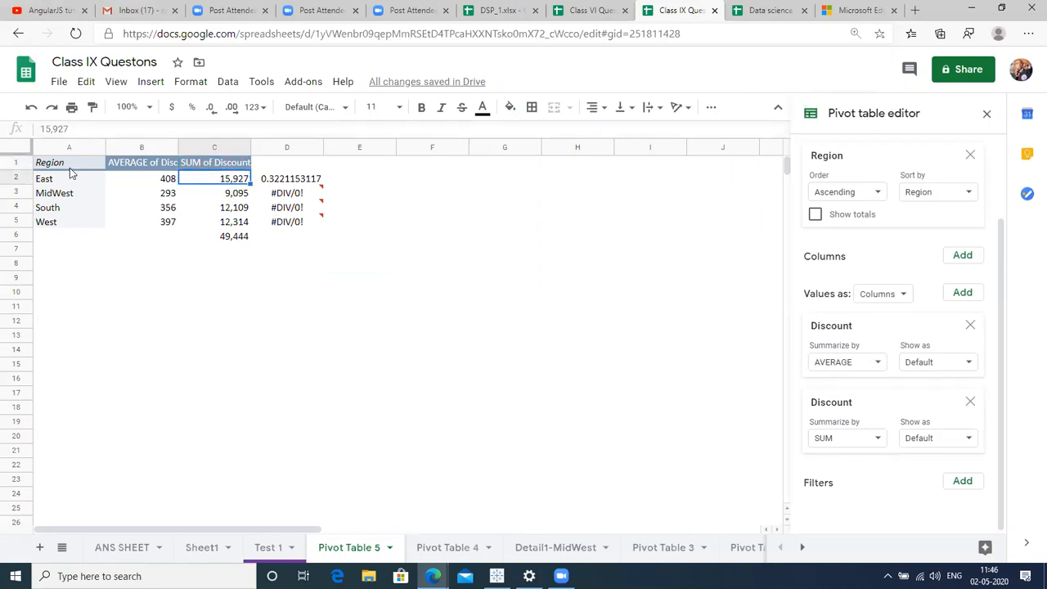
left_click(15, 177)
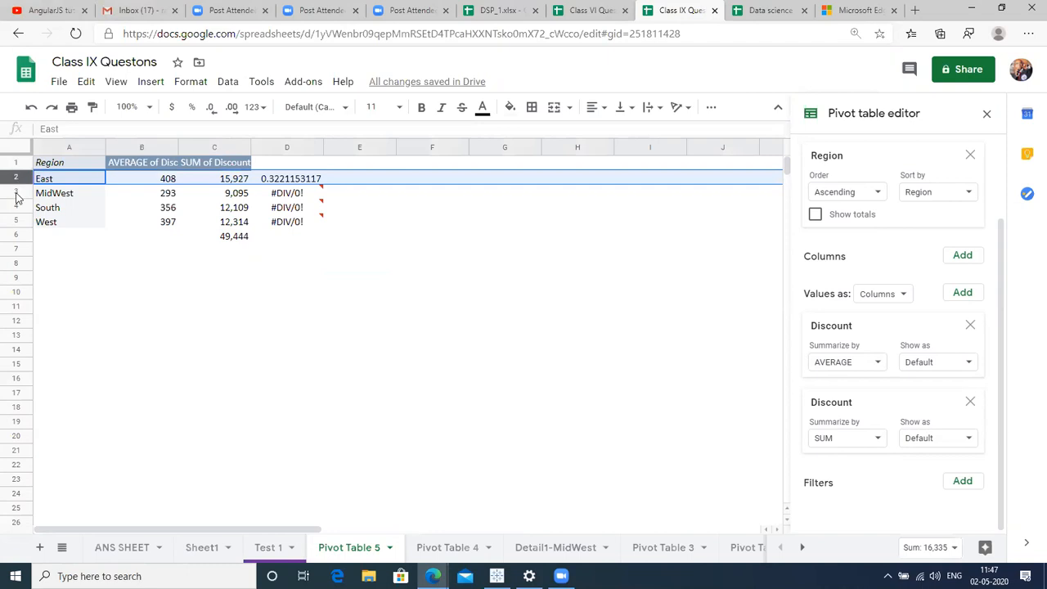
left_click(14, 192)
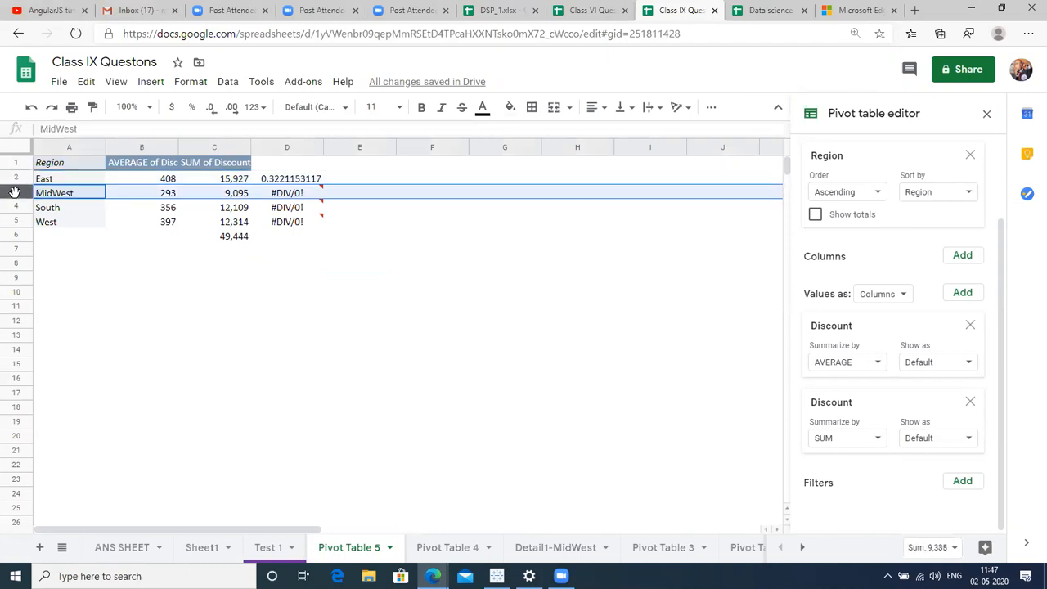
left_click(231, 239)
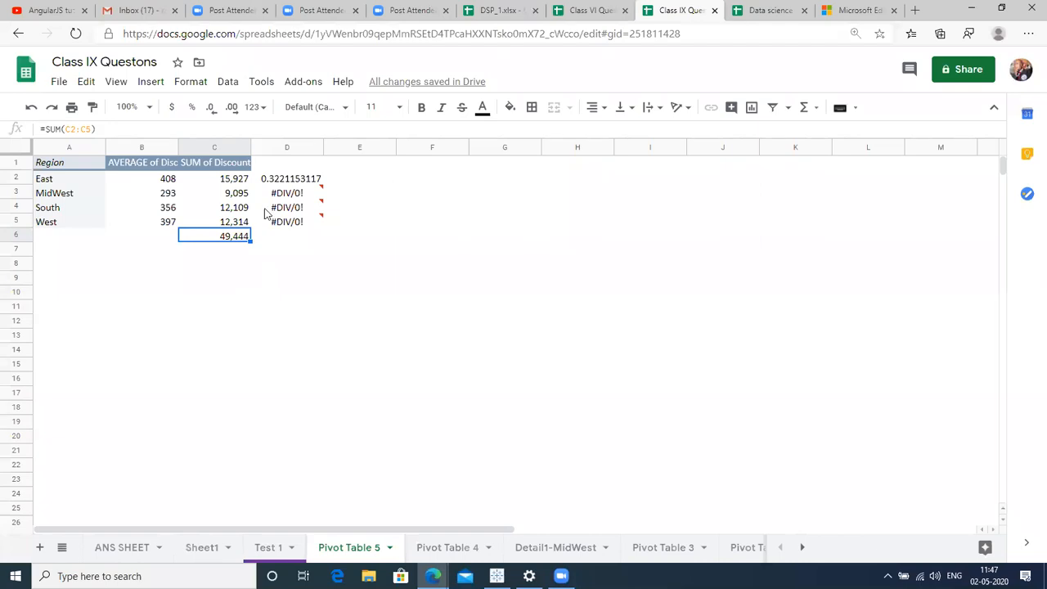
left_click(276, 181)
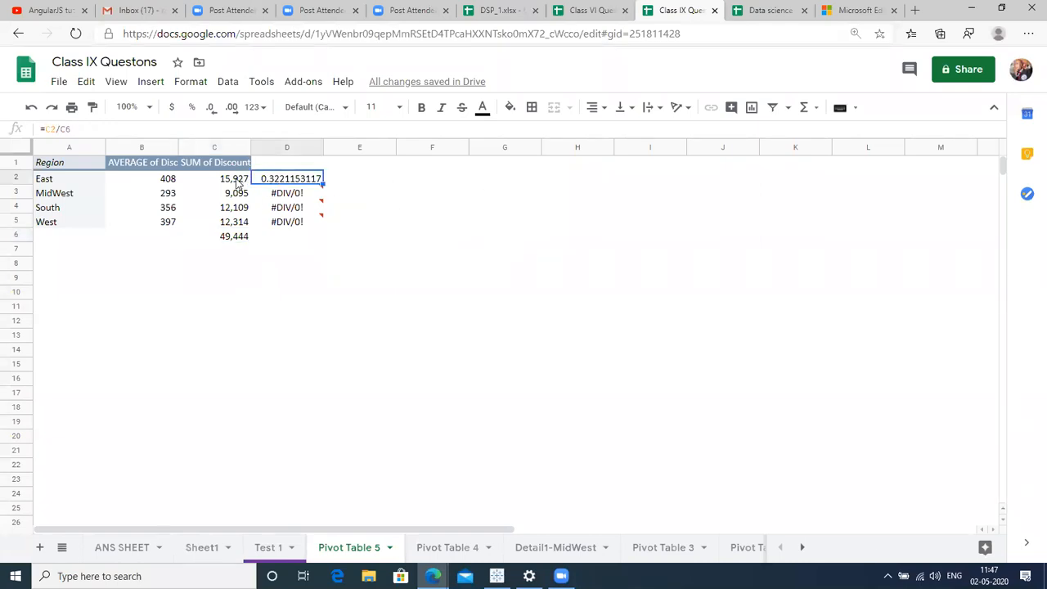
key("F2")
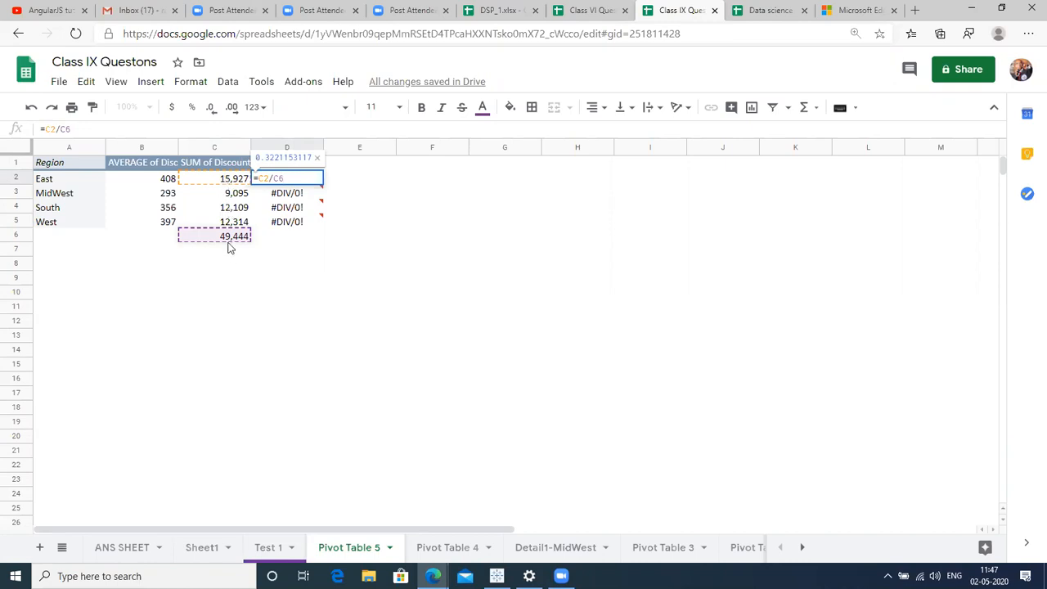
key("Return")
key("Up")
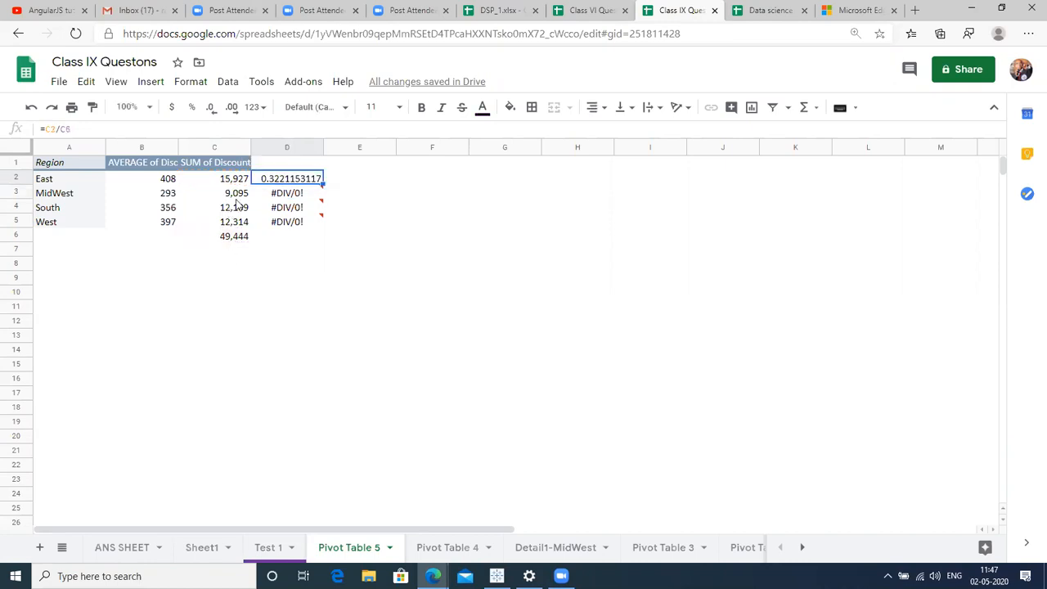
left_click(190, 110)
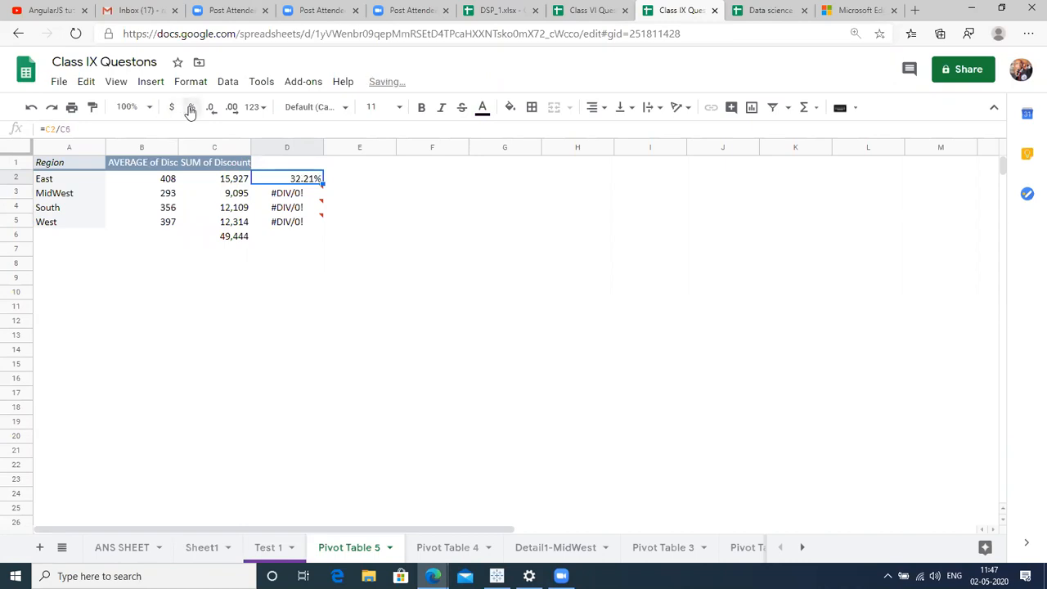
key("ctrl+z")
key("Return")
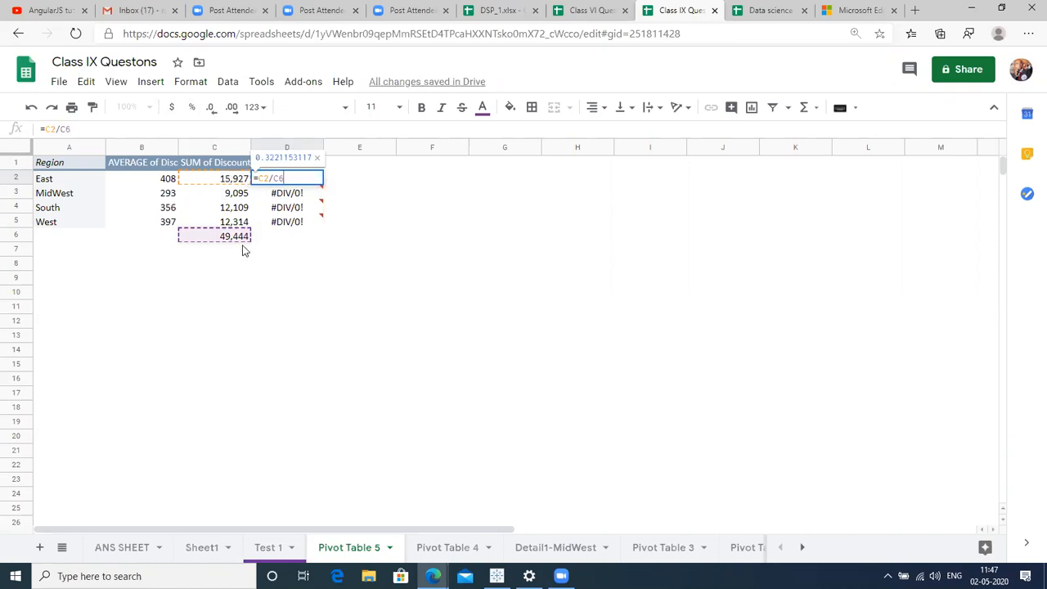
key("Return")
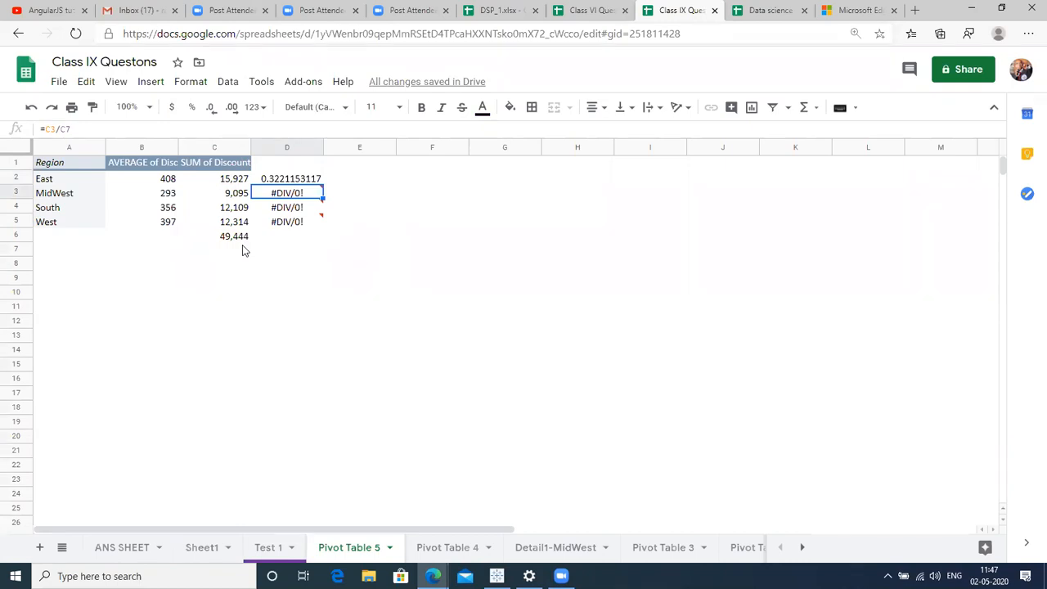
key("Right")
Add the notes '#Value' in E3 and 'no value' in F3.
type("#")
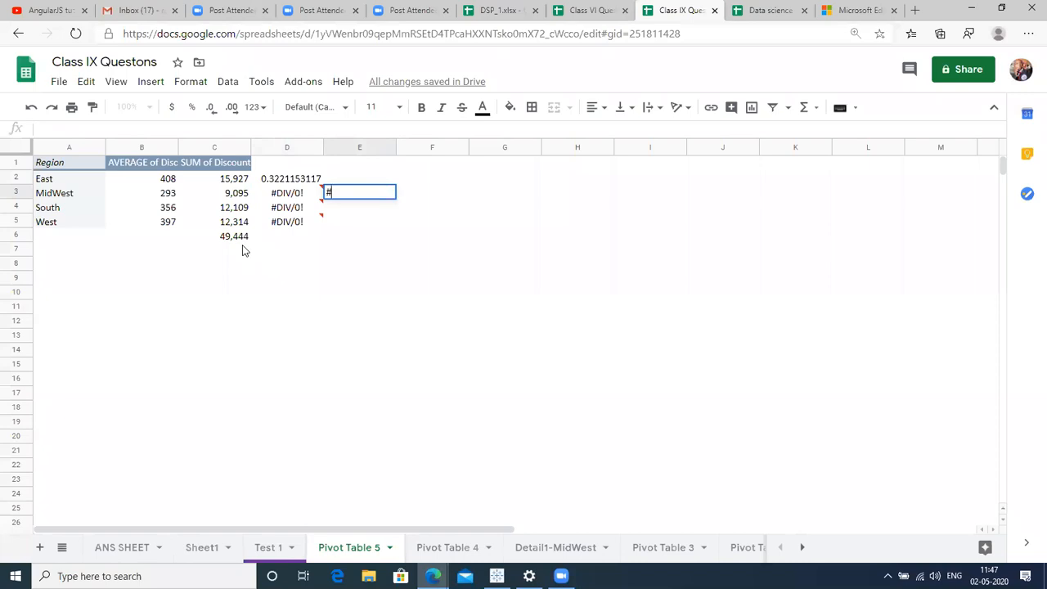
type("Value")
key("Return")
key("Up")
key("Right")
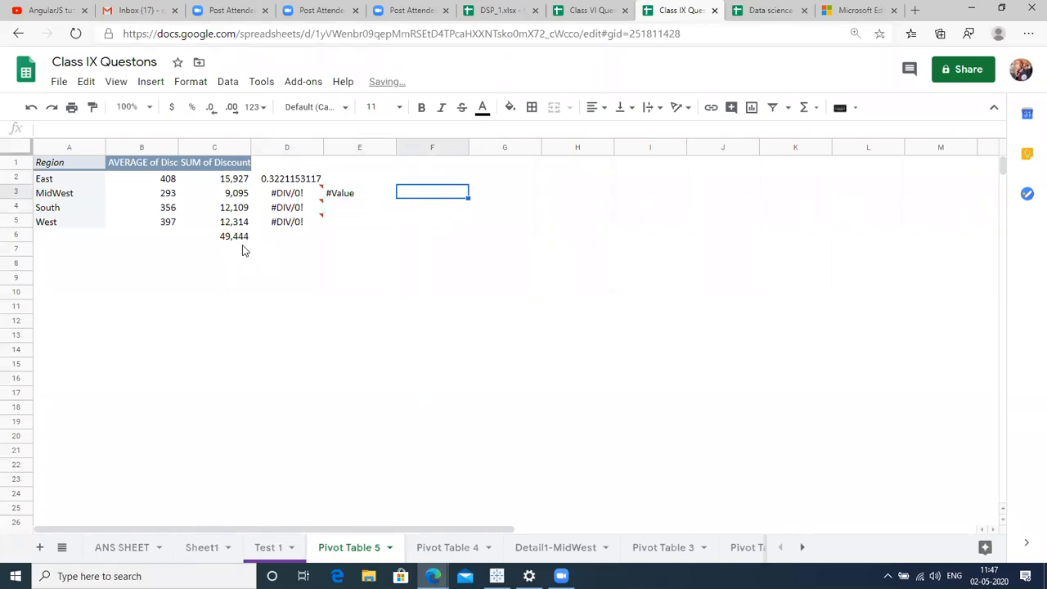
type("no value")
key("Left")
key("Right")
key("Left")
key("Left")
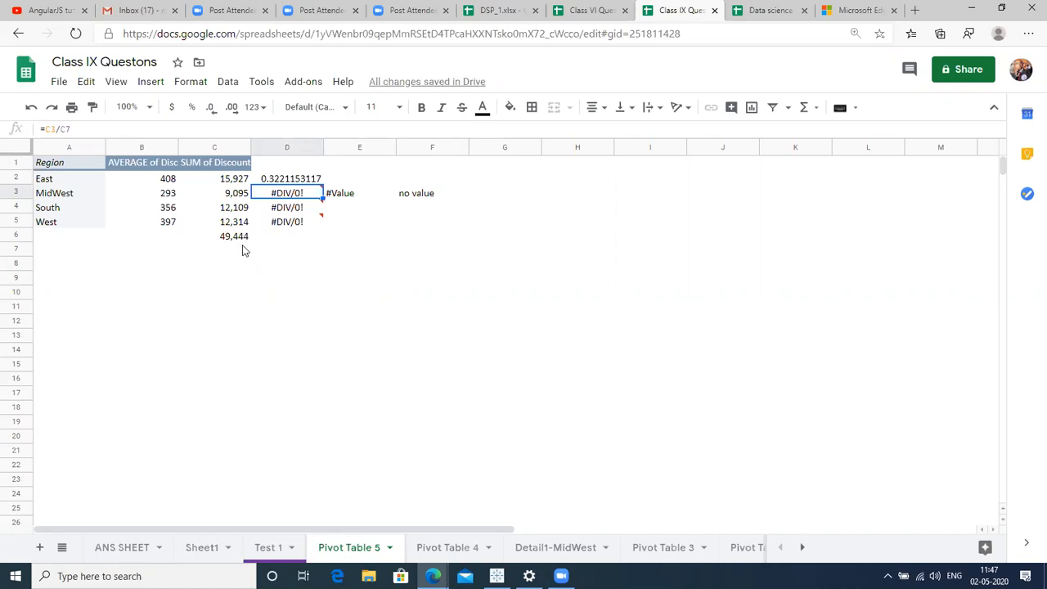
Enter 7 in E9 and =E9/F9 in G9, dividing by a blank cell to get #DIV/0!
left_click(348, 284)
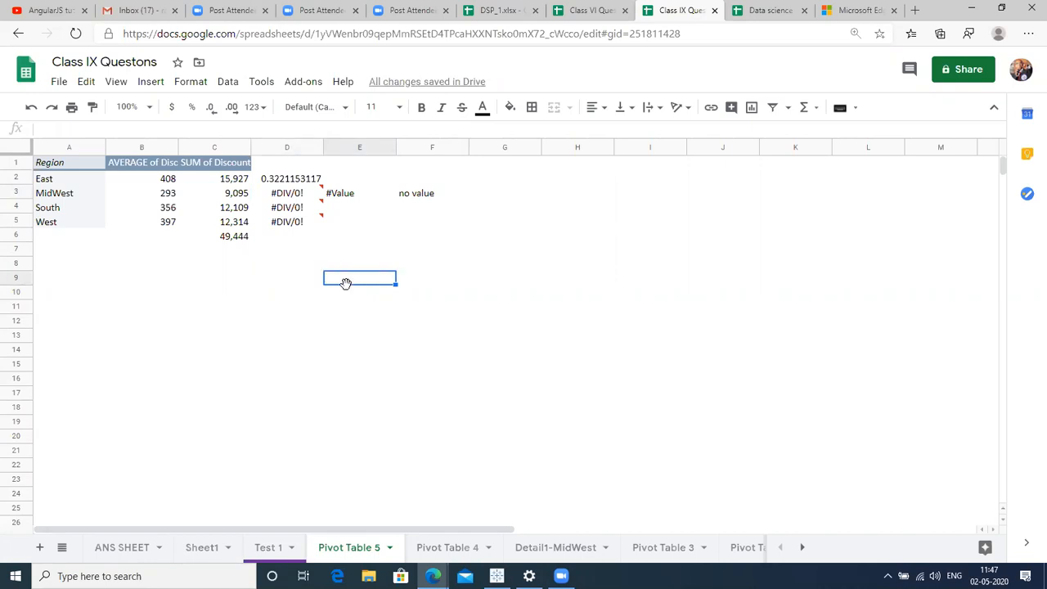
type("7")
key("Tab")
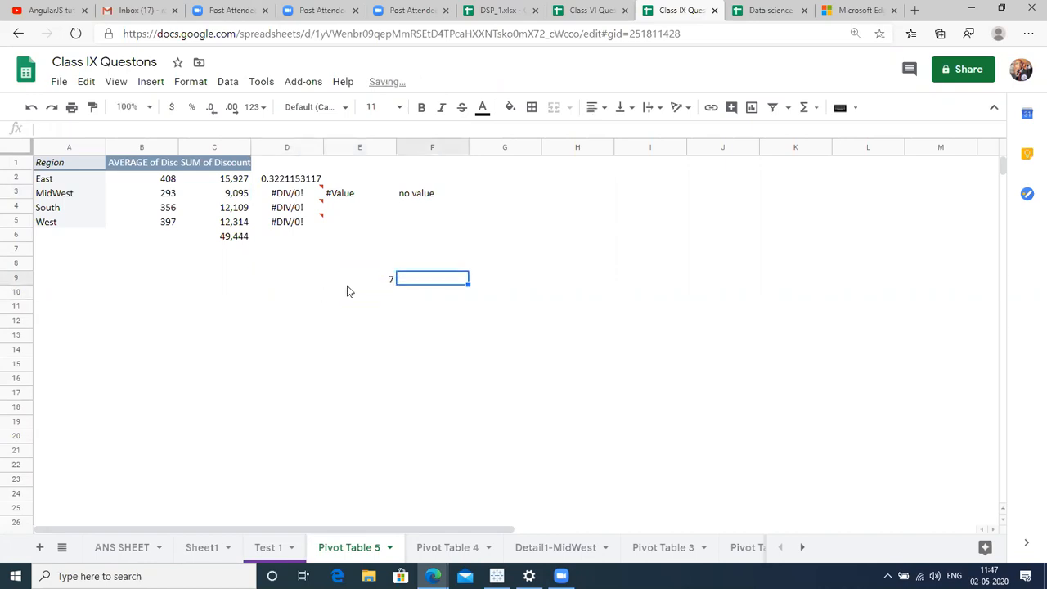
key("Tab")
type("=")
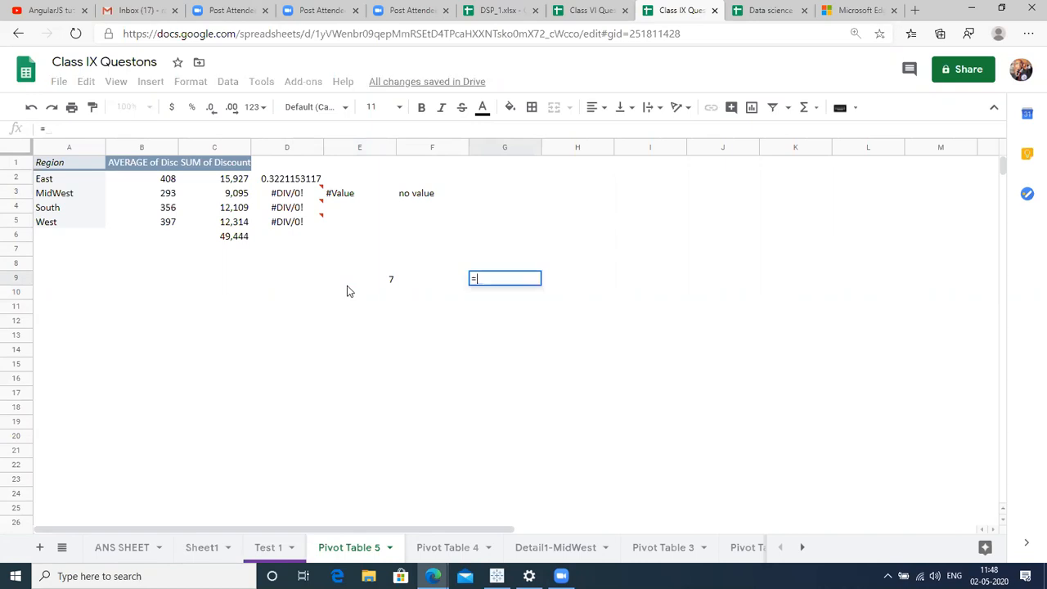
key("Left")
key("Left")
type("/")
key("Left")
key("Return")
key("Up")
key("Left")
key("Right")
key("Left")
key("Left")
key("Right")
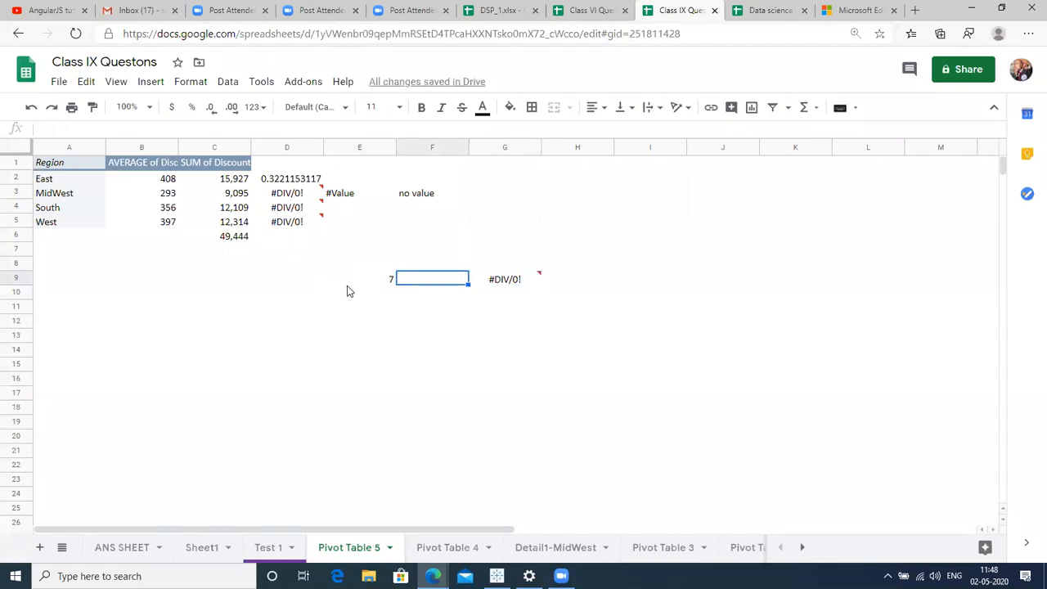
Enter 7 in E10, 0 in F10 and =E10/F10 in G10, also returning #DIV/0!
left_click(347, 291)
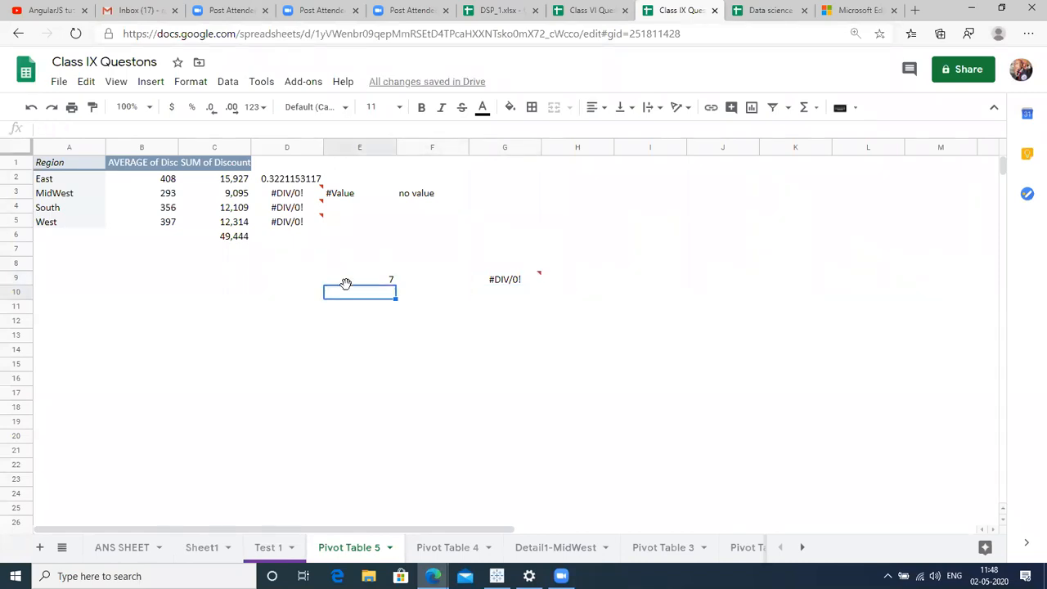
type("7")
key("Return")
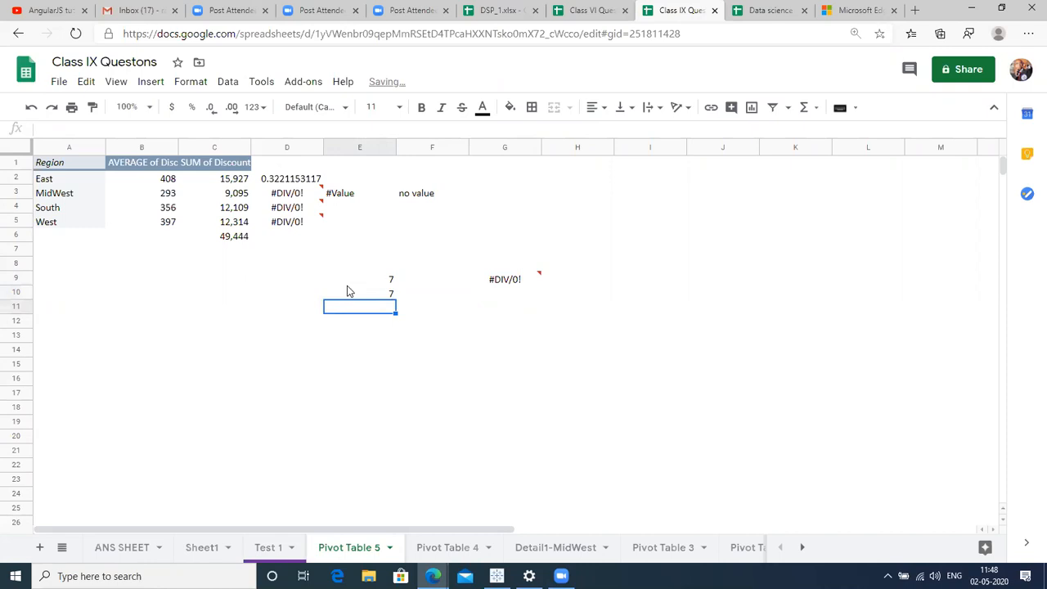
key("Up")
key("Right")
type("0")
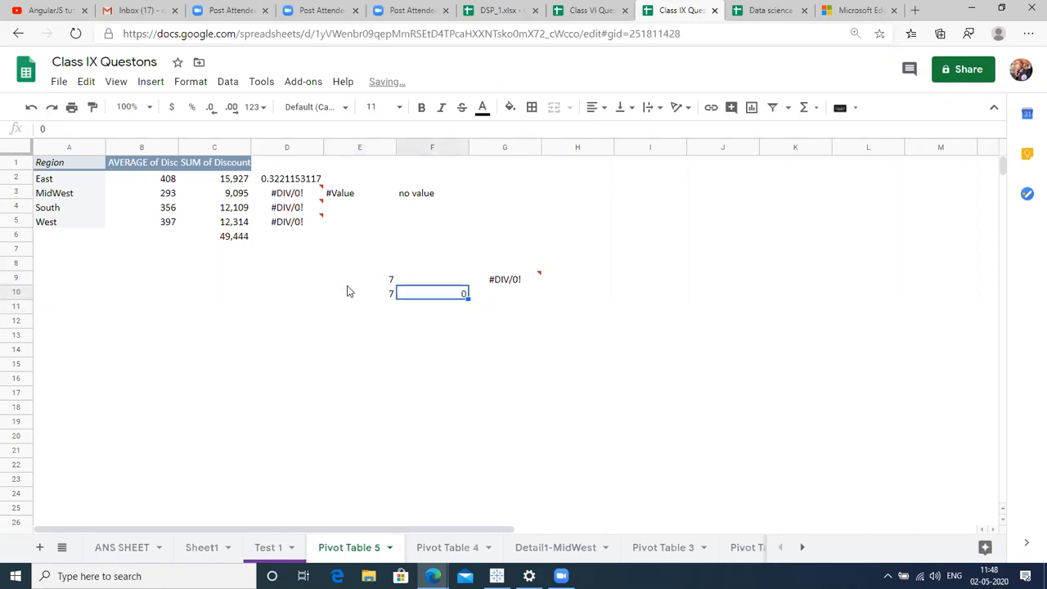
key("Right")
type("=")
left_click(347, 291)
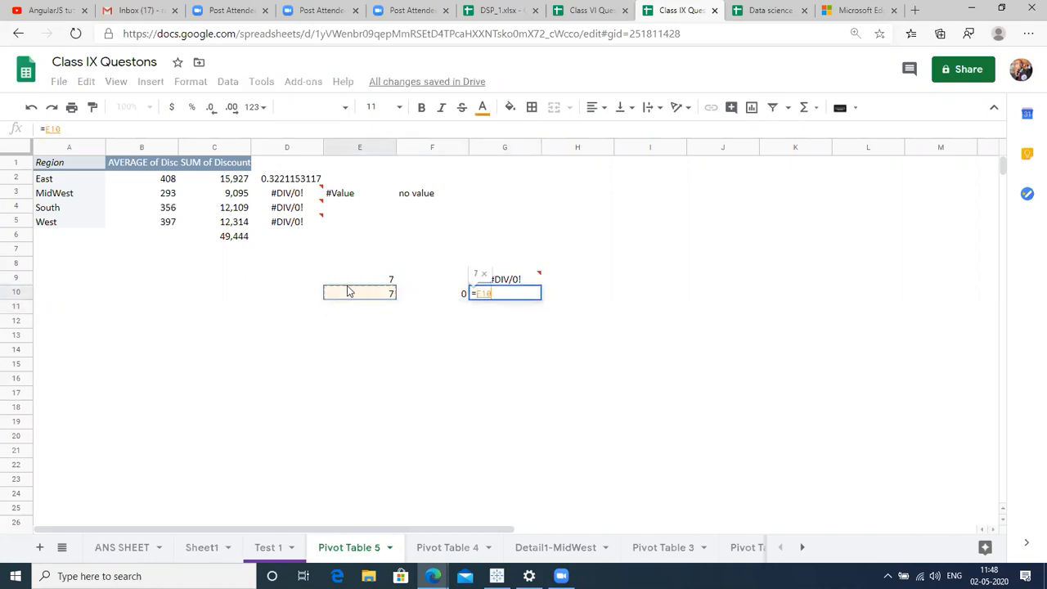
type("/F10")
key("Return")
key("Up")
key("Up")
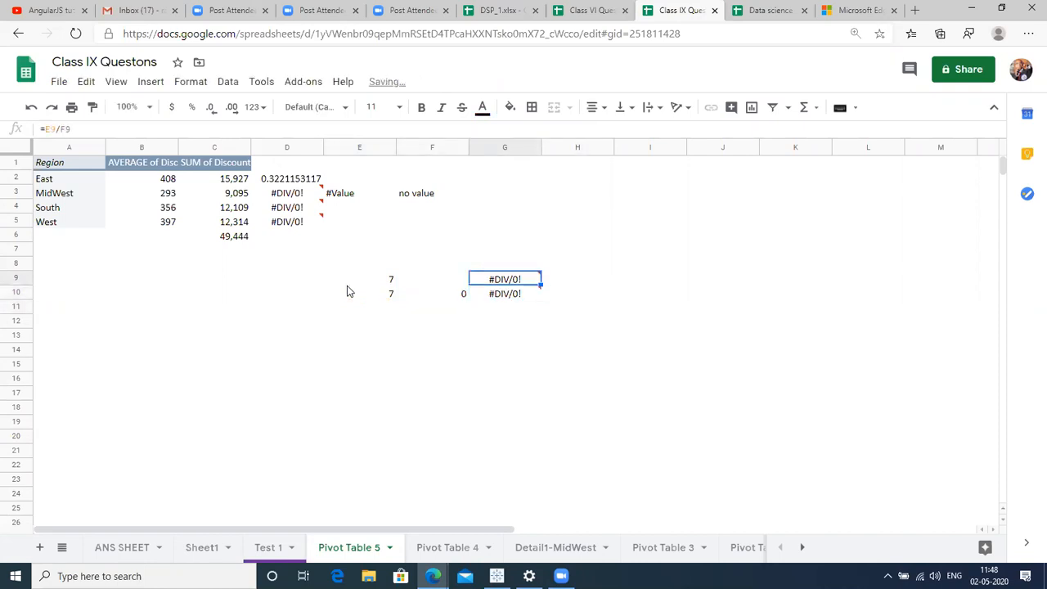
left_click(519, 292)
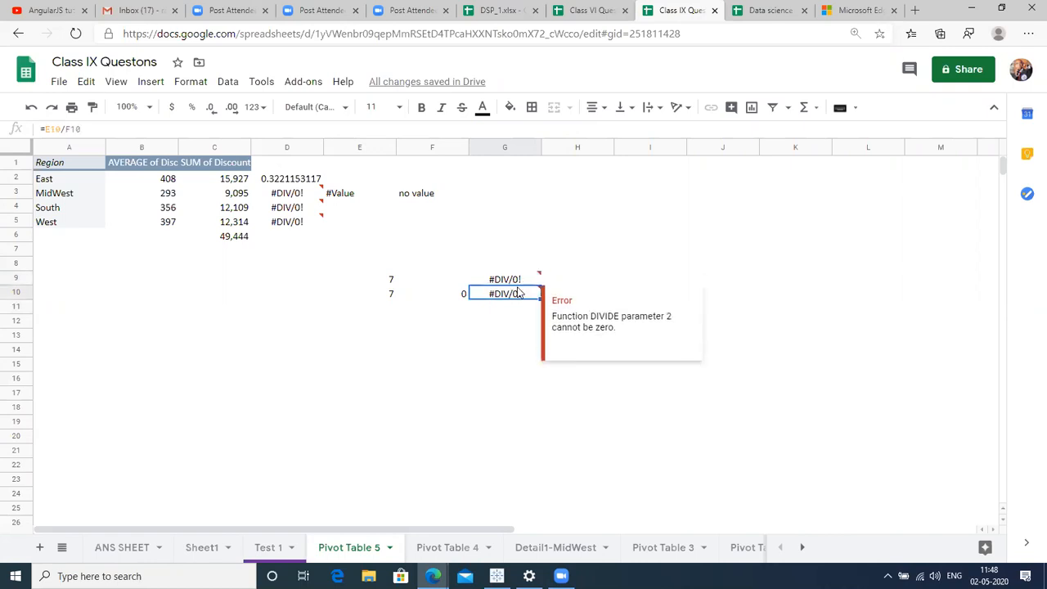
left_click(669, 254)
Enter 0/34 in I7, then add a leading = so it computes to 0.
type("0")
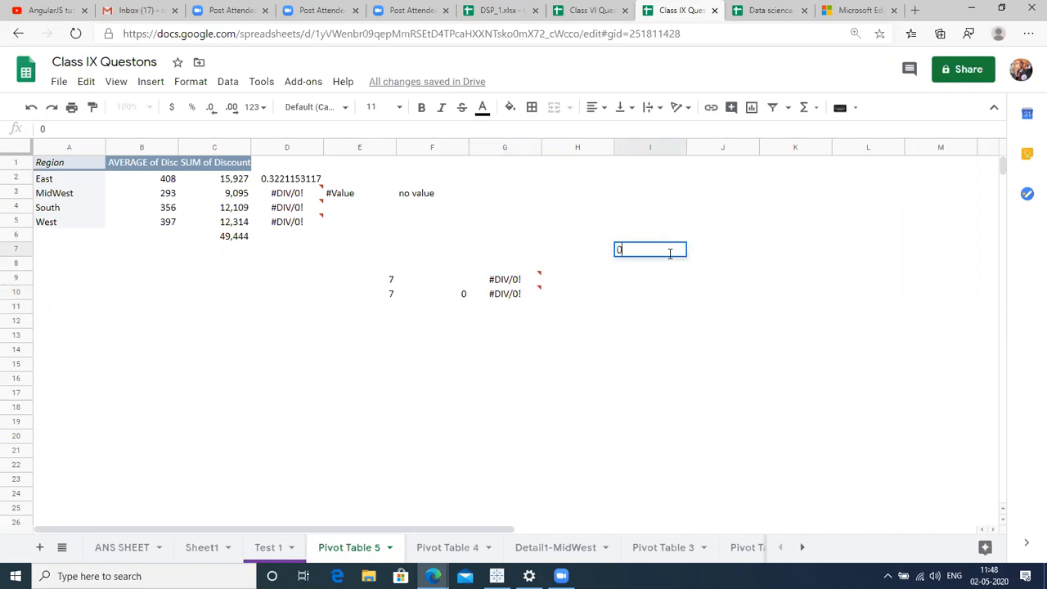
type("/34")
key("Return")
left_click(669, 254)
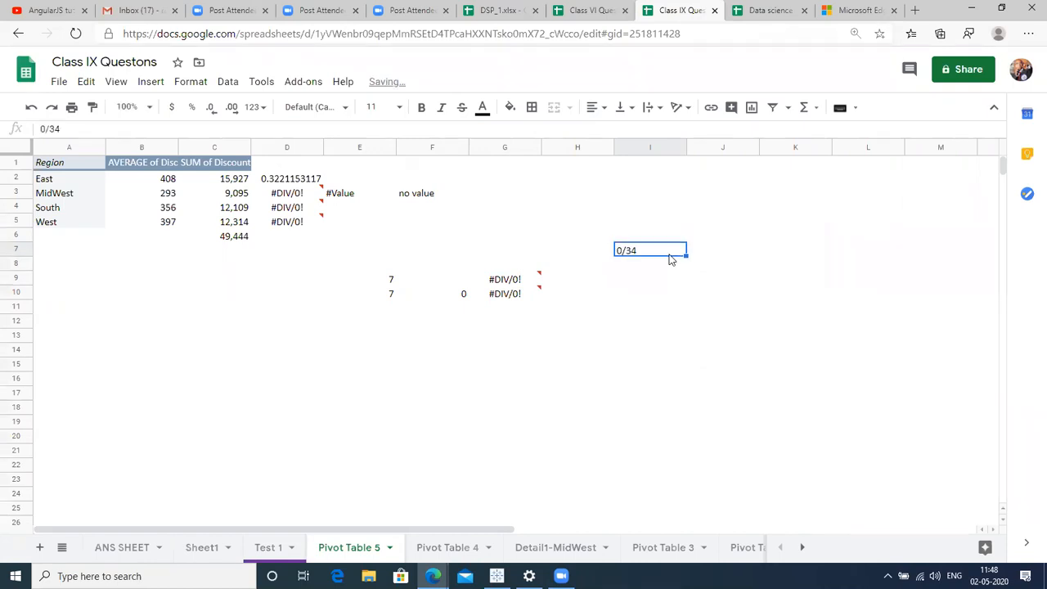
double_click(669, 254)
key("Home")
type("=")
key("Return")
key("Up")
key("Down")
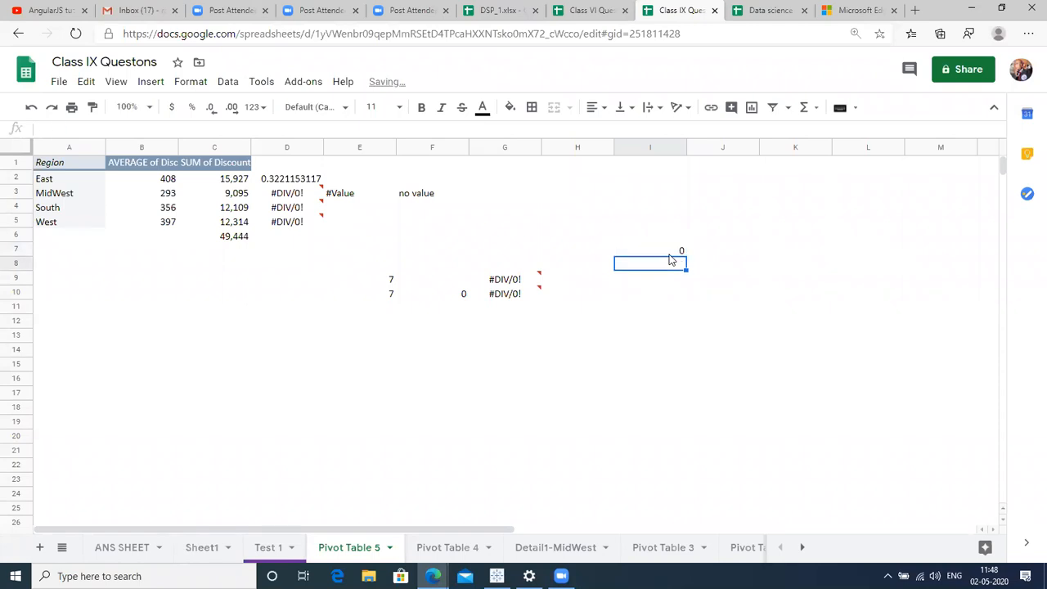
Type 45/0 in I8, then prefix it with = so =45/0 shows #DIV/0!
type("45/0")
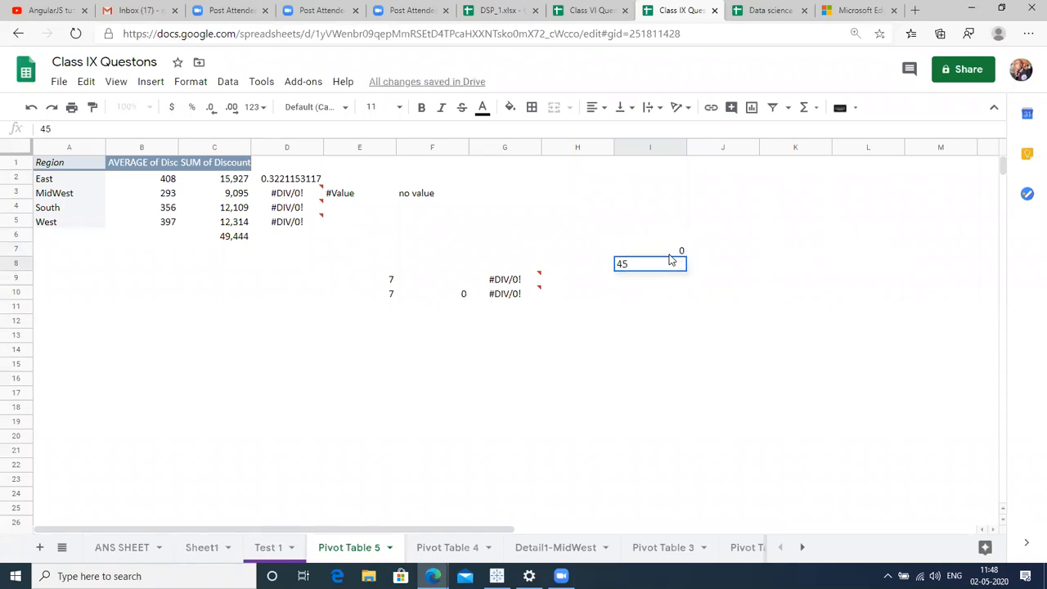
key("F12")
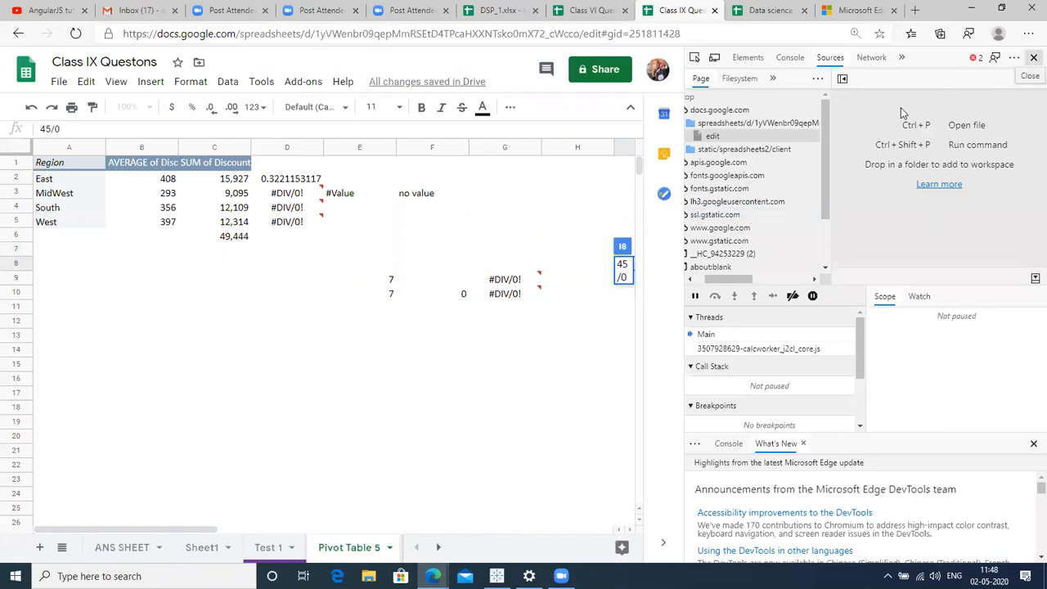
key("F12")
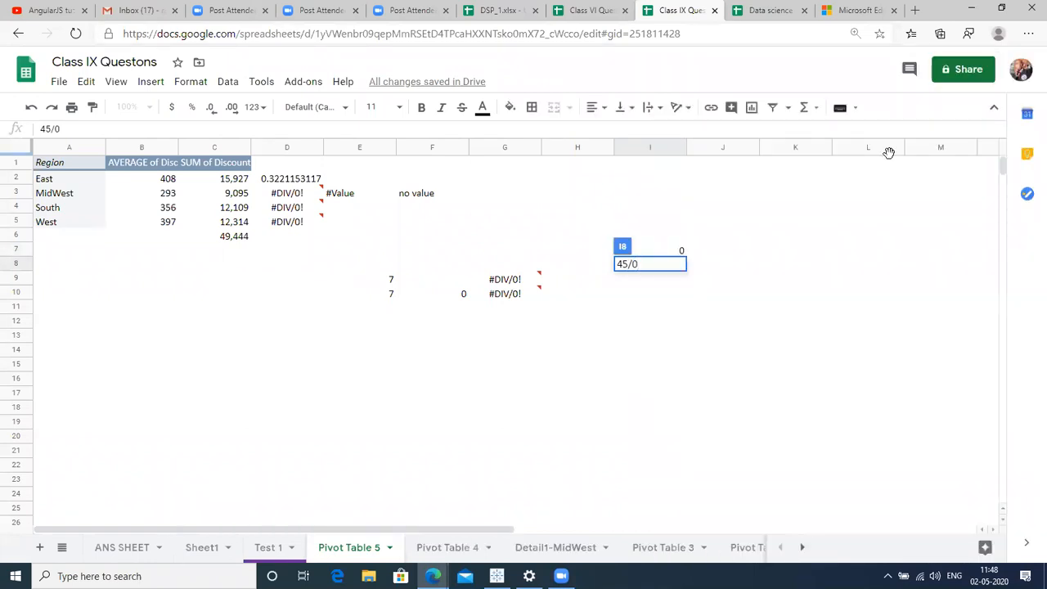
key("Left")
key("Right")
key("F2")
left_click(618, 264)
type("=")
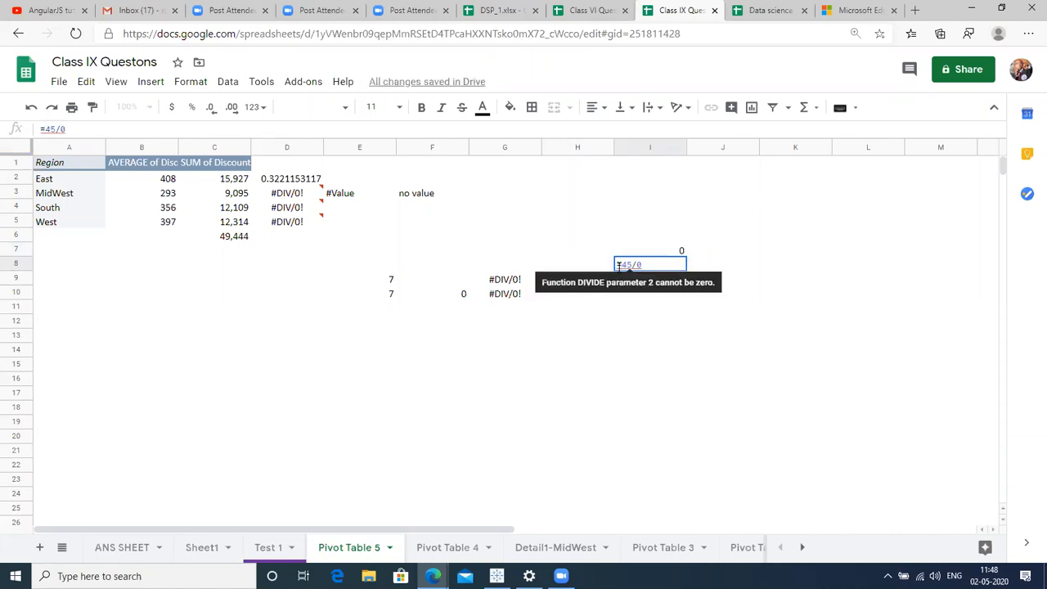
key("Return")
left_click(619, 270)
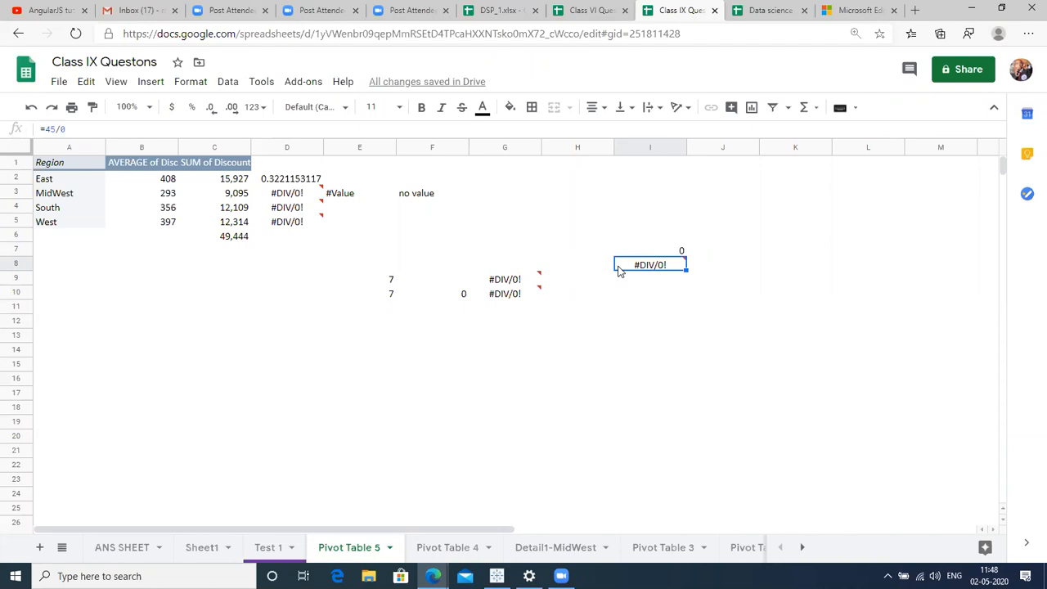
Review the division formulas in rows 9 and 10, ending back at D2.
key("Left")
key("Left")
key("Left")
key("Down")
key("Right")
key("Right")
key("Right")
key("Right")
key("Left")
key("Left")
key("Left")
key("Down")
key("Up")
key("Down")
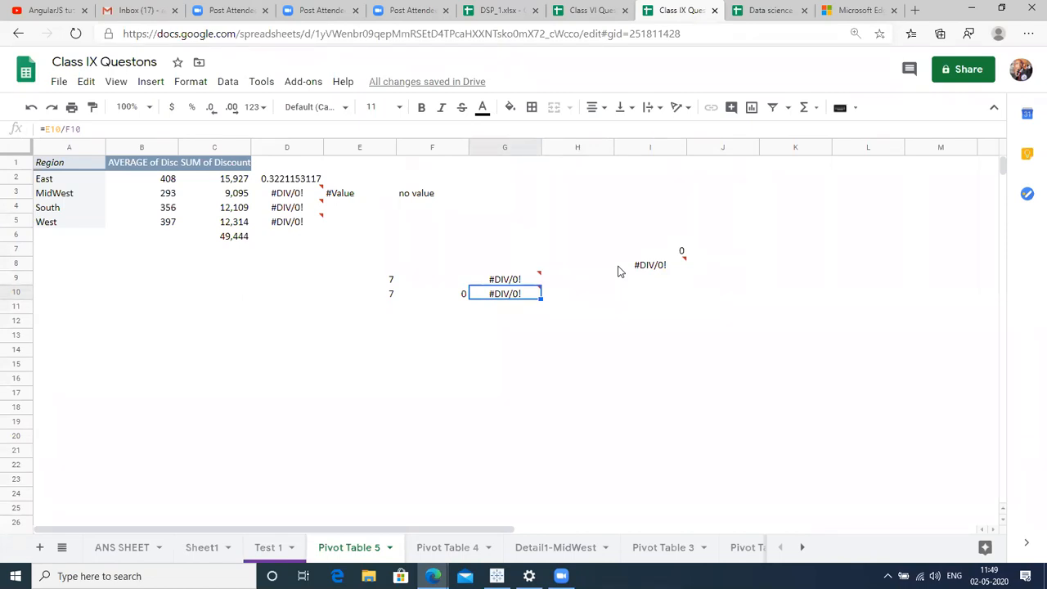
key("Up")
key("Left")
key("Left")
key("Left")
key("Right")
key("Left")
key("Up")
key("Up")
key("Up")
key("Up")
key("Up")
key("Up")
key("Up")
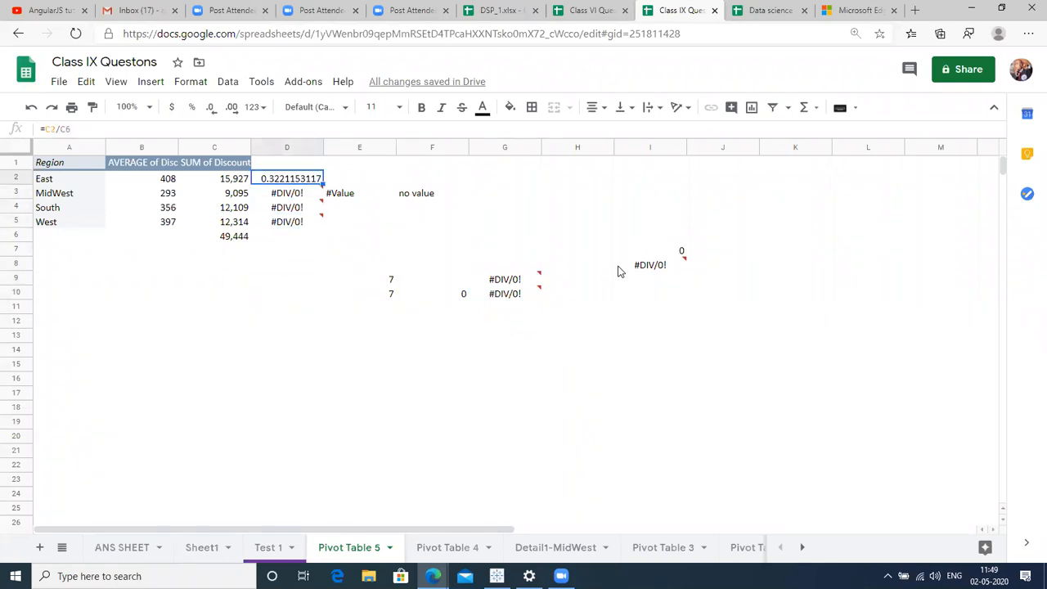
Inspect the share formulas in D2 and D3, cancelling a stray entry in D4.
key("F2")
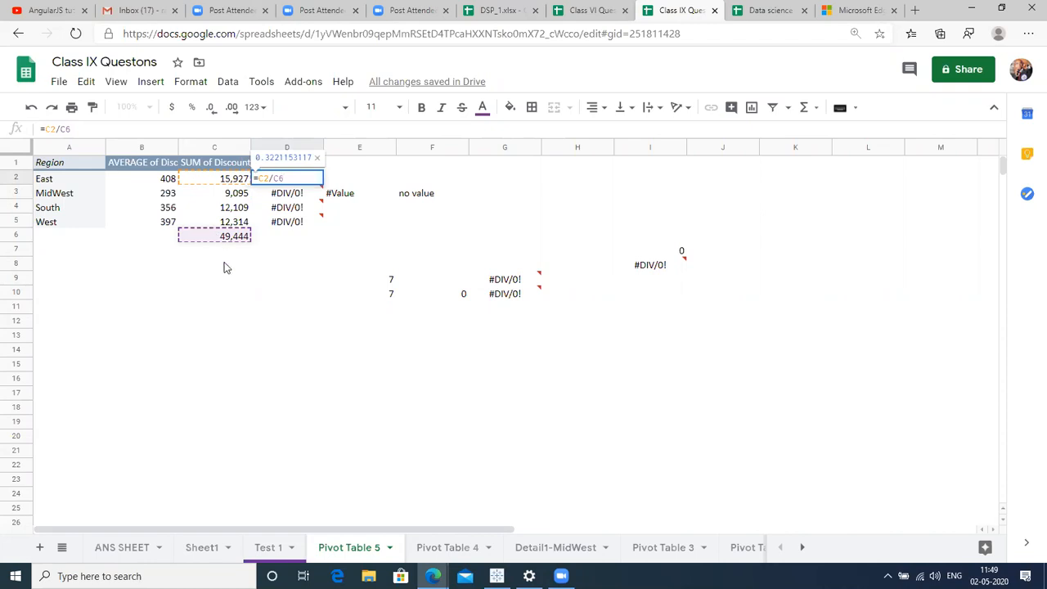
key("Return")
key("F2")
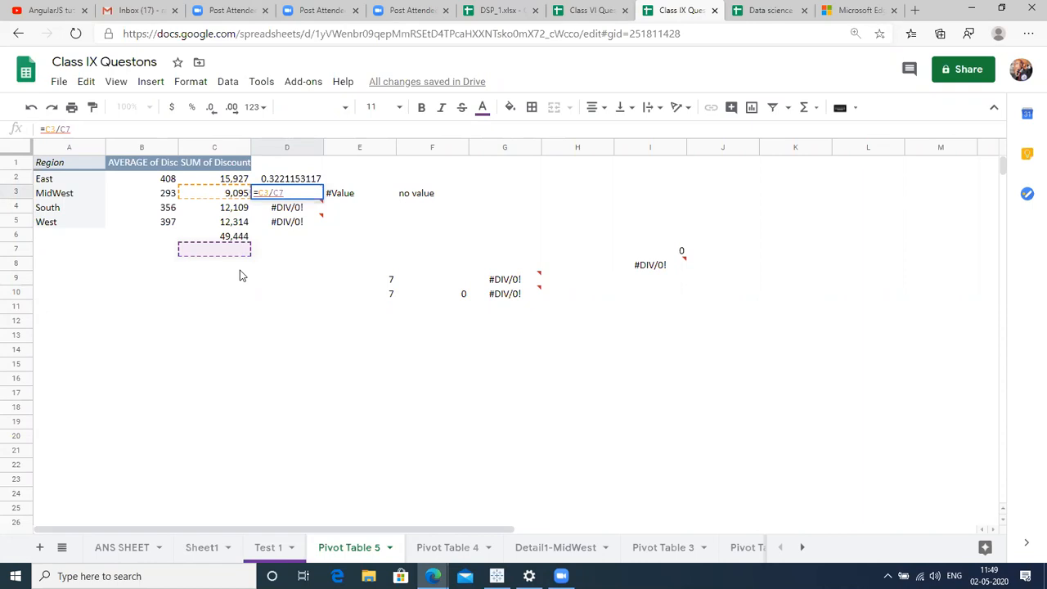
key("Return")
key("Up")
key("Up")
key("Down")
key("Down")
type("\\")
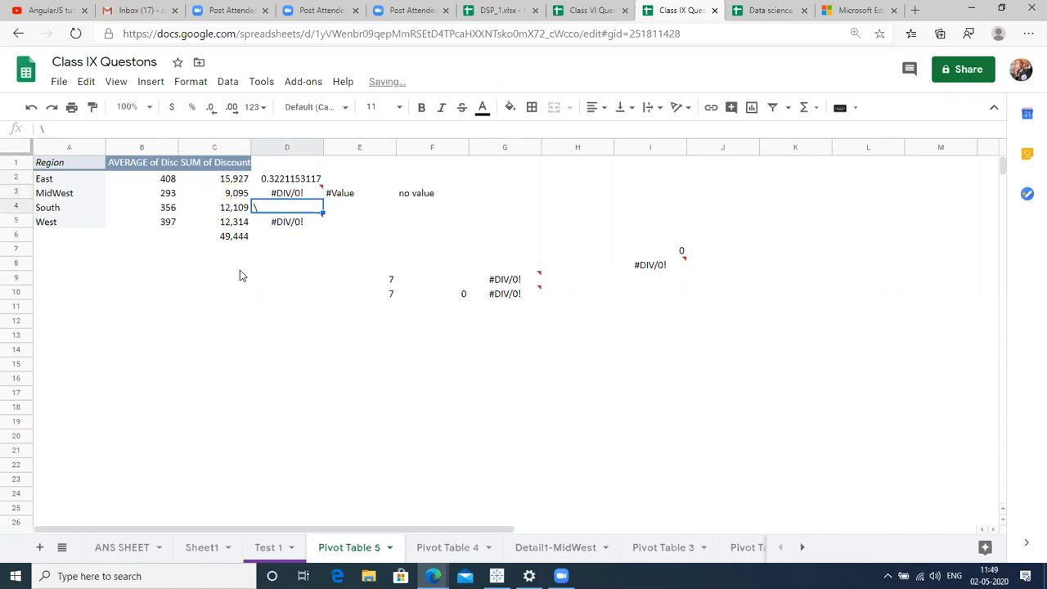
key("Escape")
key("Up")
key("Up")
Step through the D2:D5 share formulas to check their references.
key("F2")
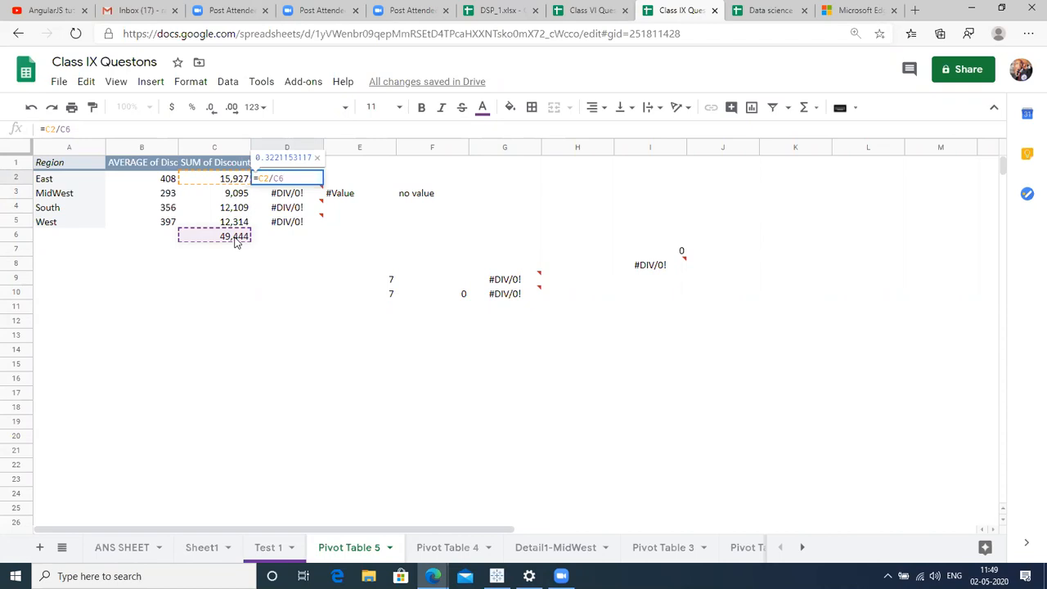
key("Return")
key("F2")
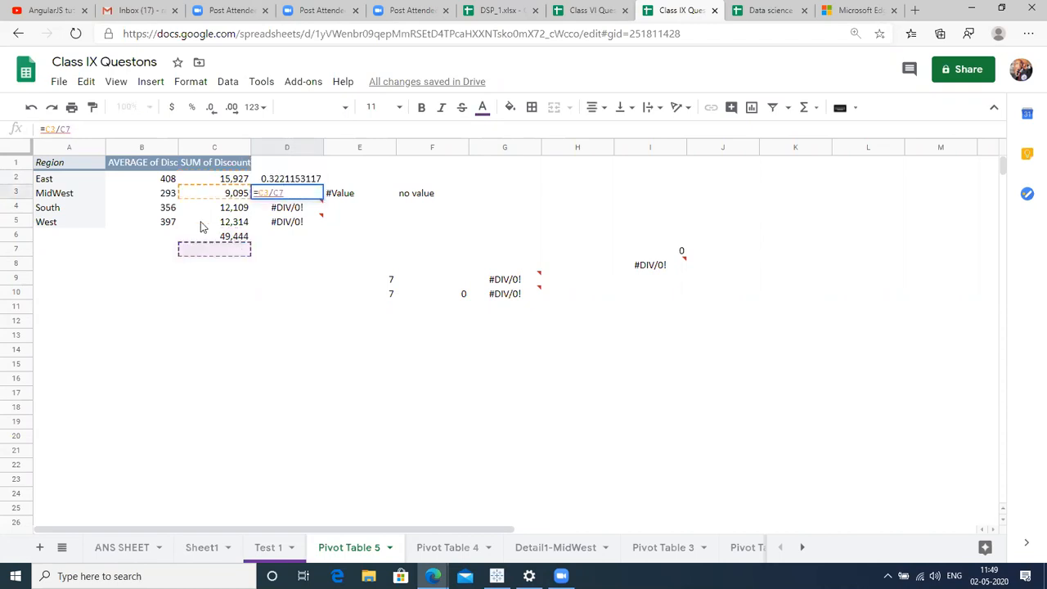
key("Return")
key("F2")
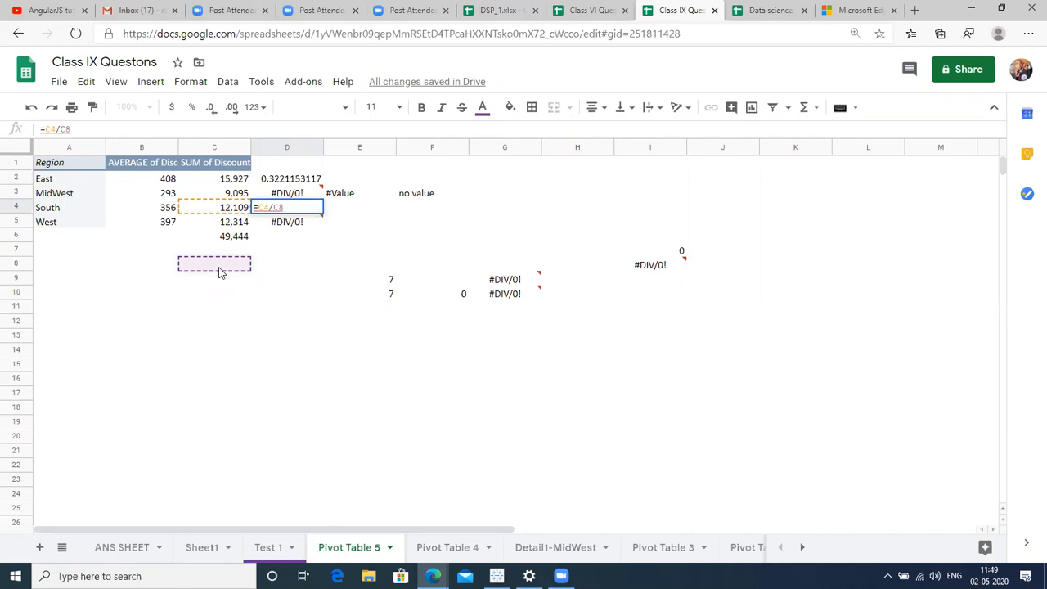
key("Return")
key("Return")
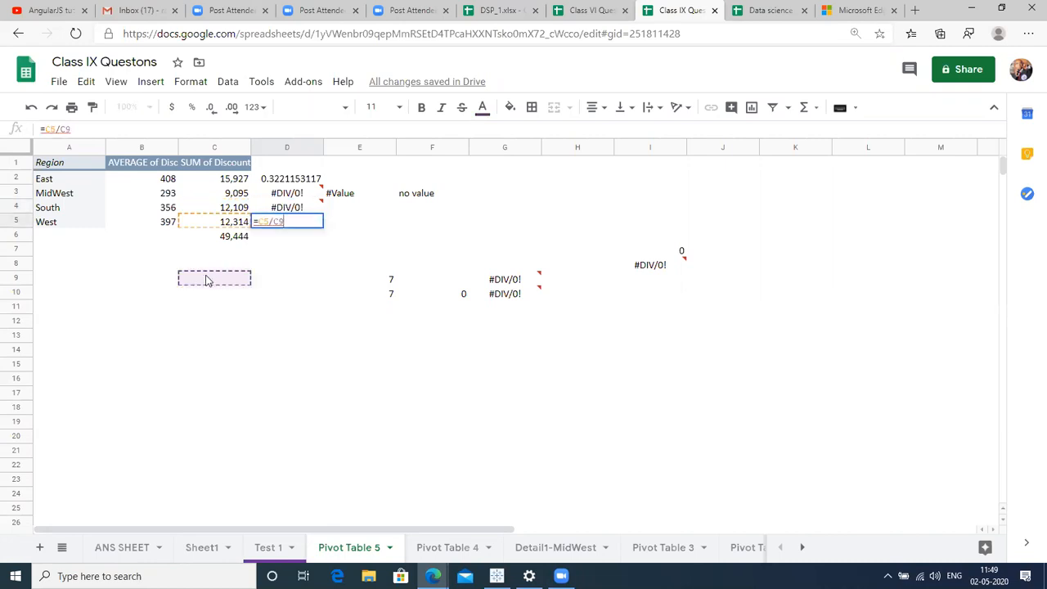
mouse_move(284, 214)
key("Return")
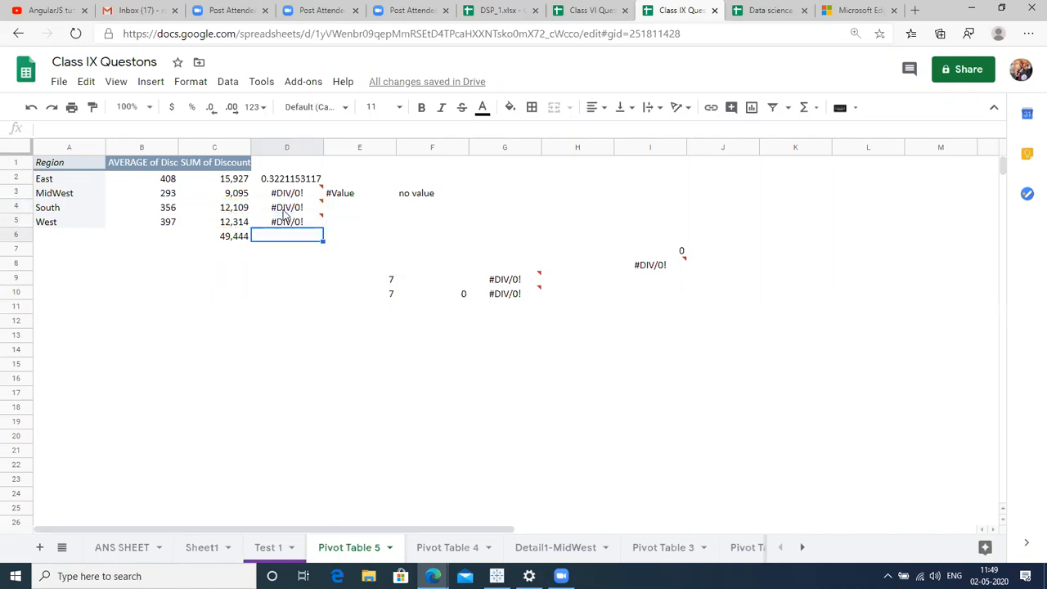
key("Up")
key("Up")
key("Up")
key("Up")
Edit D2's formula so the total becomes the absolute reference $C$6.
key("Return")
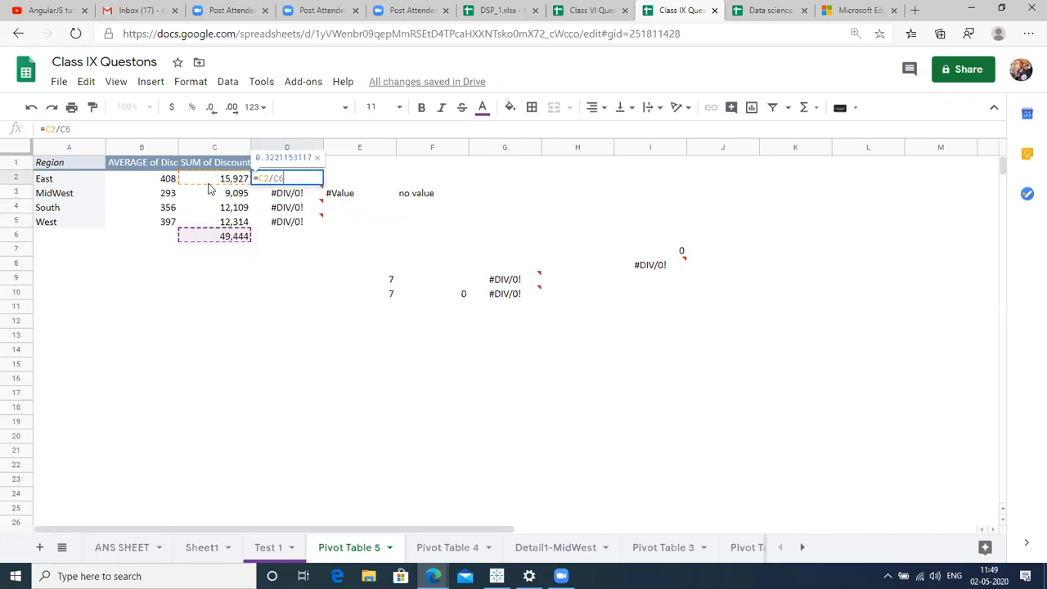
key("Return")
key("Return")
key("Return")
key("Return")
key("Return")
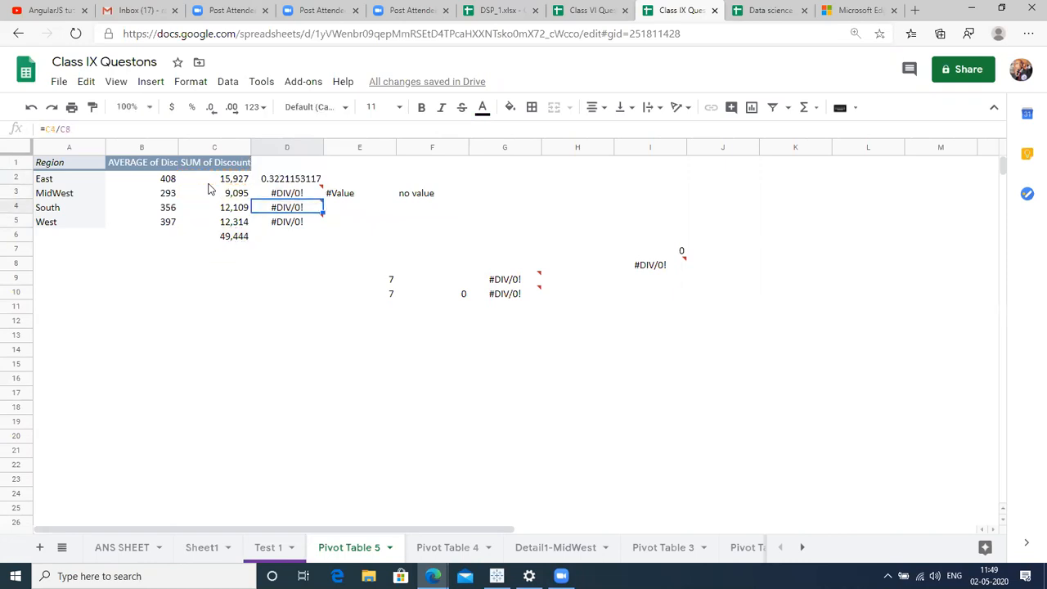
key("Return")
key("Return")
key("Up")
key("Up")
key("Up")
key("Up")
key("Return")
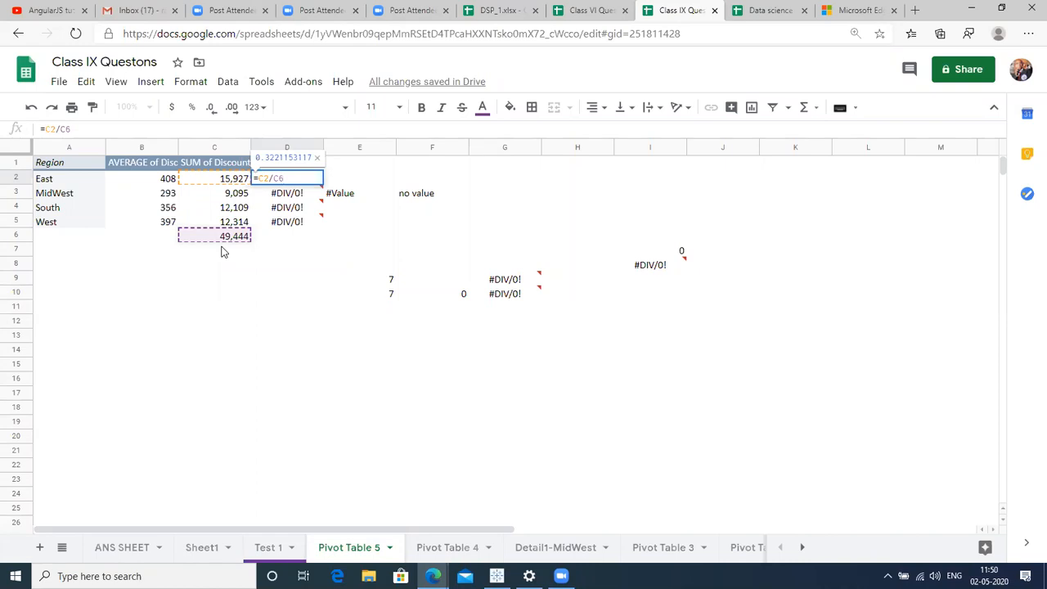
key("F4")
Fill =C2/$C$6 down D2:D5 and verify the copied share formulas.
key("Return")
key("Up")
key("shift+Down")
key("shift+Down")
key("shift+Down")
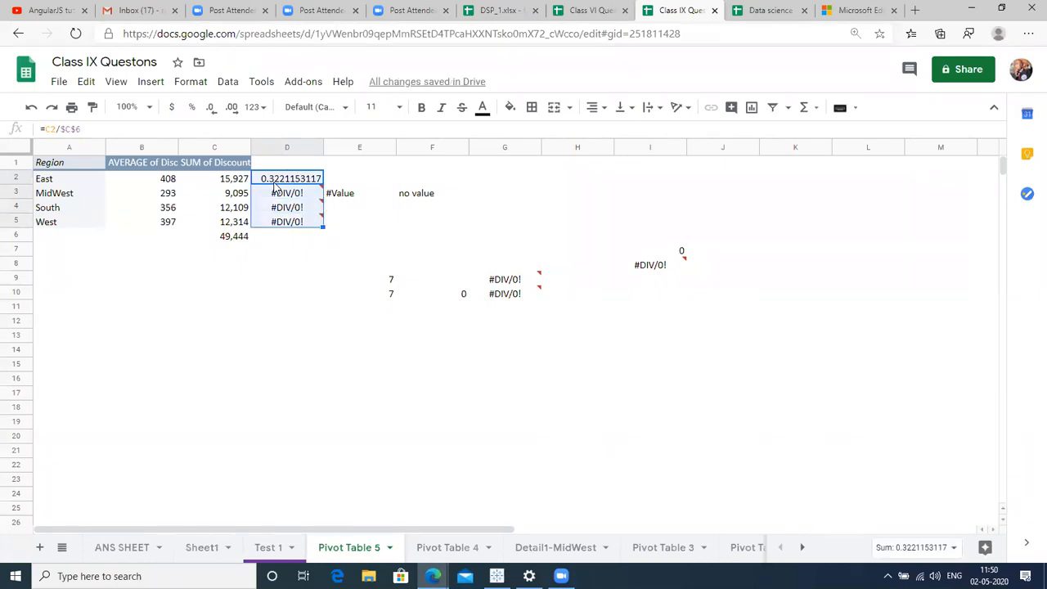
key("ctrl+d")
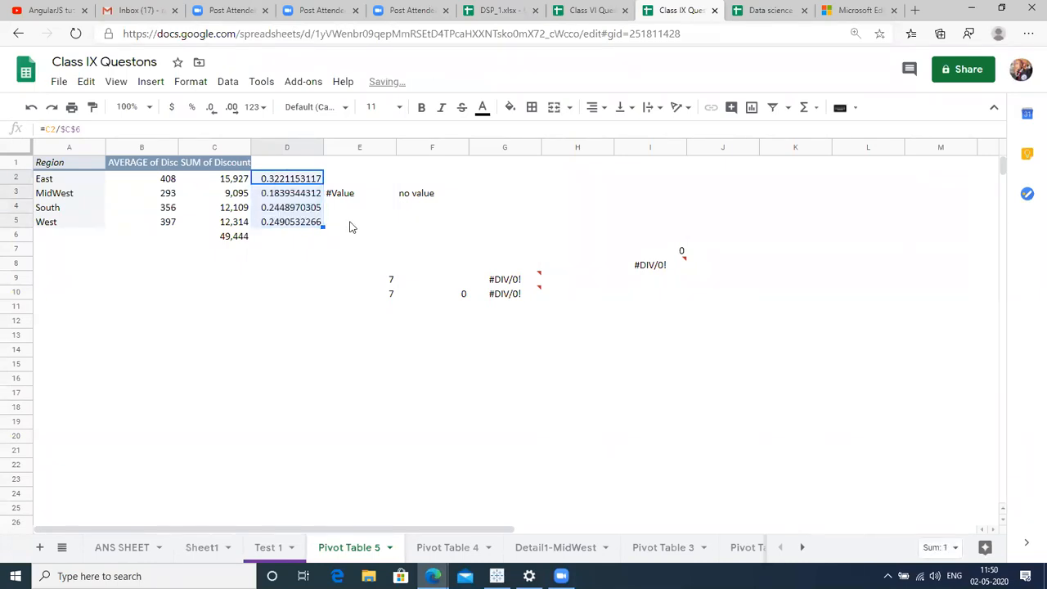
left_click(350, 223)
left_click(305, 181)
key("Return")
key("Return")
key("Return")
key("Return")
key("Return")
key("Return")
key("Return")
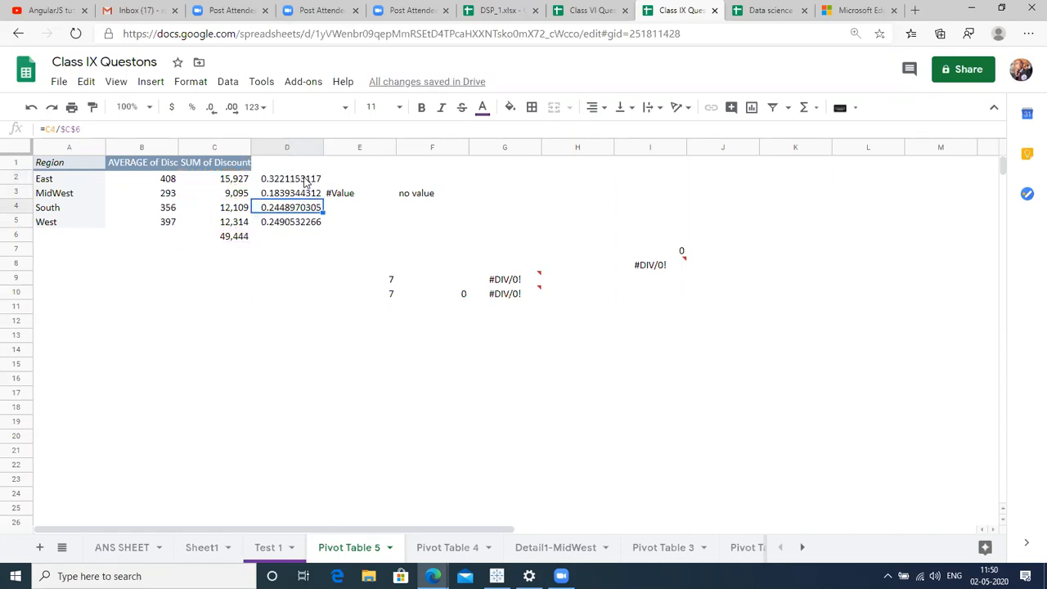
key("Return")
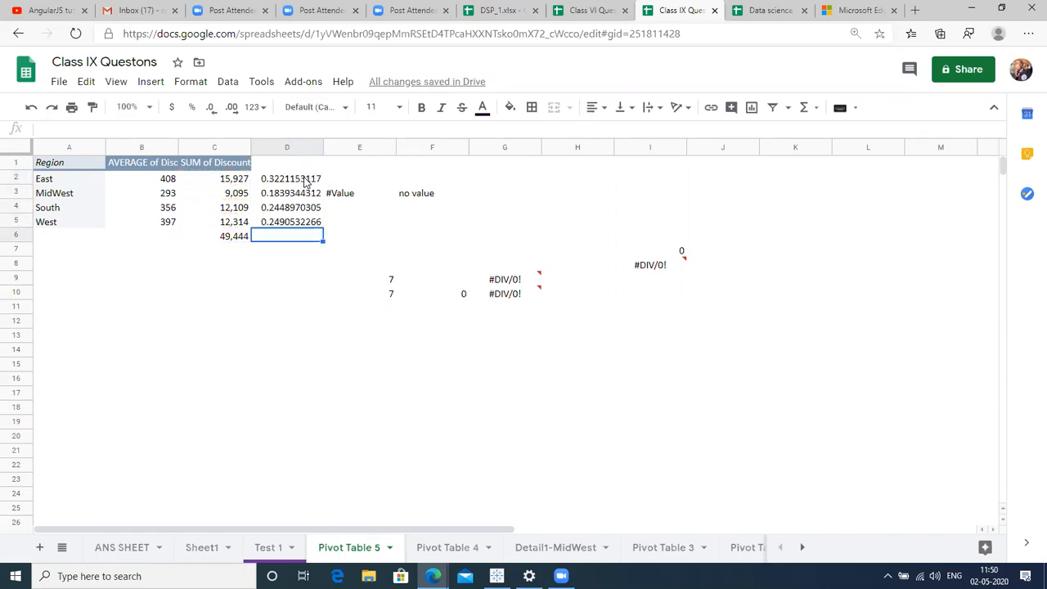
key("Up")
key("Up")
key("Up")
key("Return")
key("Return")
key("Return")
key("Return")
key("Return")
key("Escape")
key("Up")
key("Up")
key("Up")
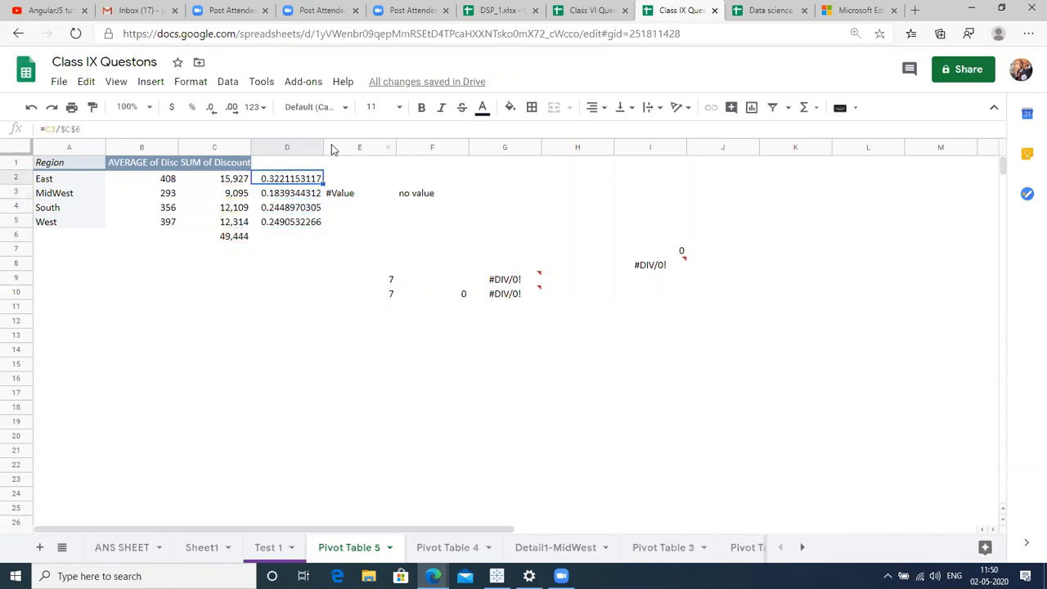
Insert a blank column at E, recheck D2's formula, and move into the pivot table.
left_click(346, 148)
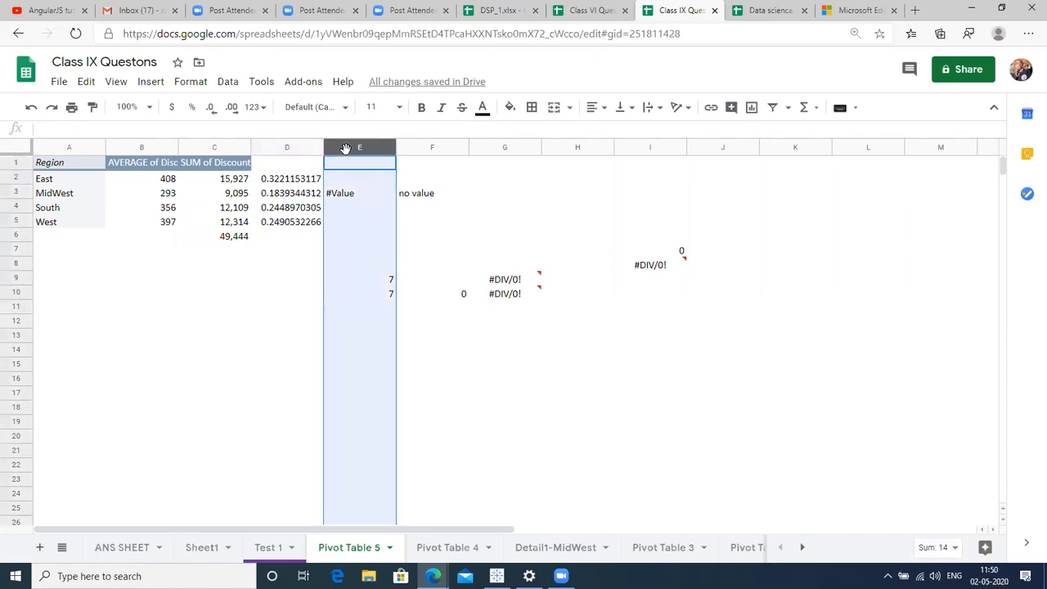
key("ctrl+alt+equal")
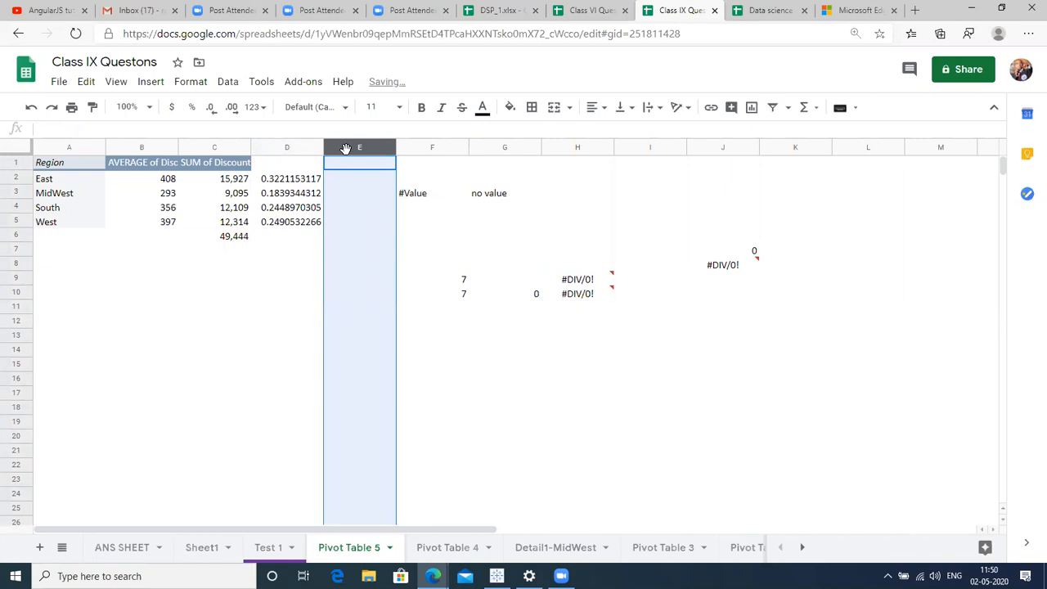
left_click(310, 181)
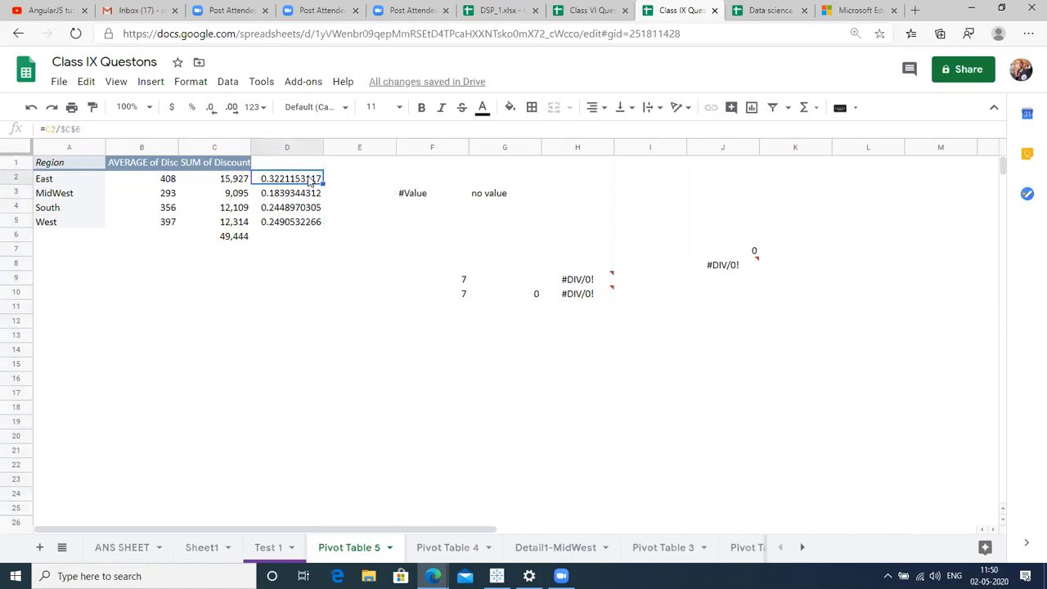
double_click(309, 179)
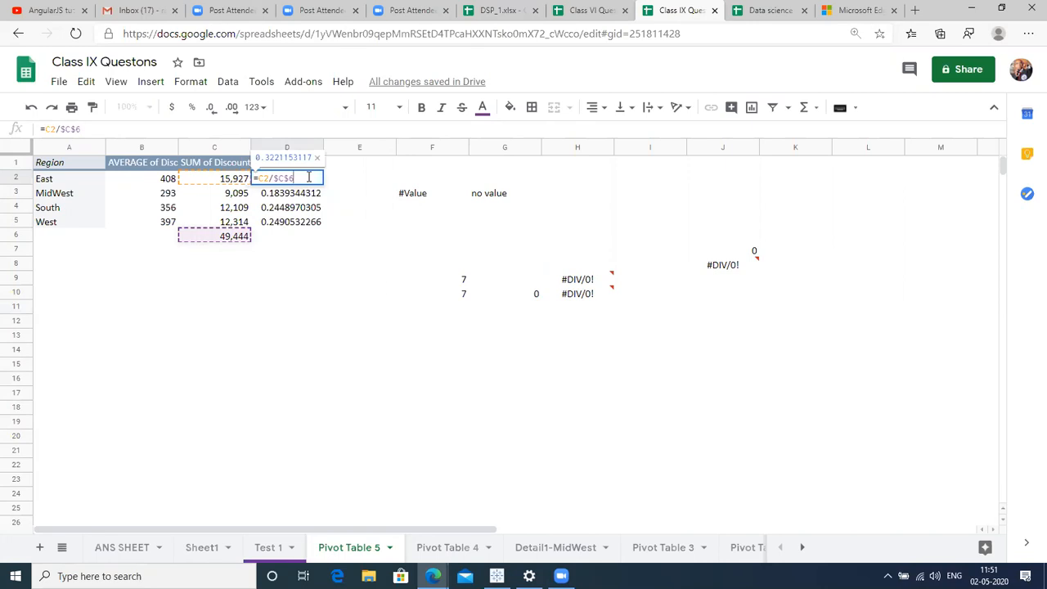
key("Escape")
key("Up")
key("Left")
key("Right")
key("Down")
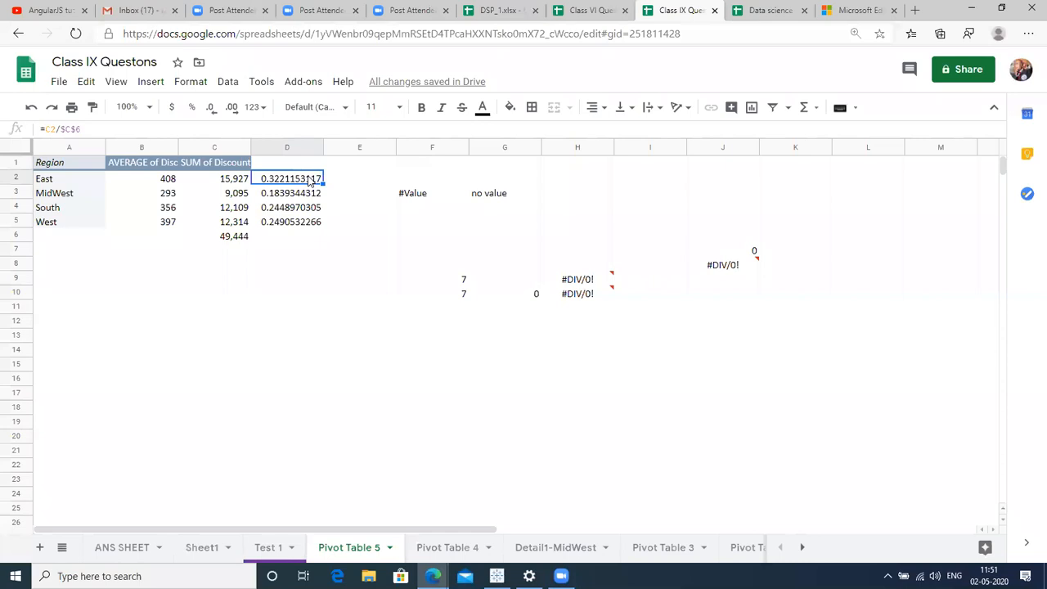
key("Down")
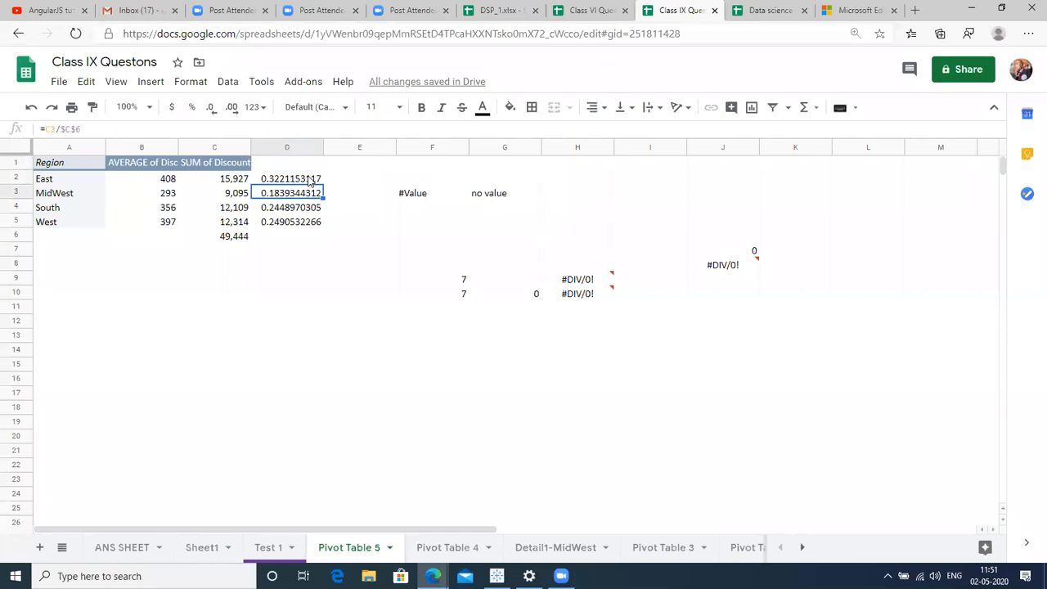
key("Left")
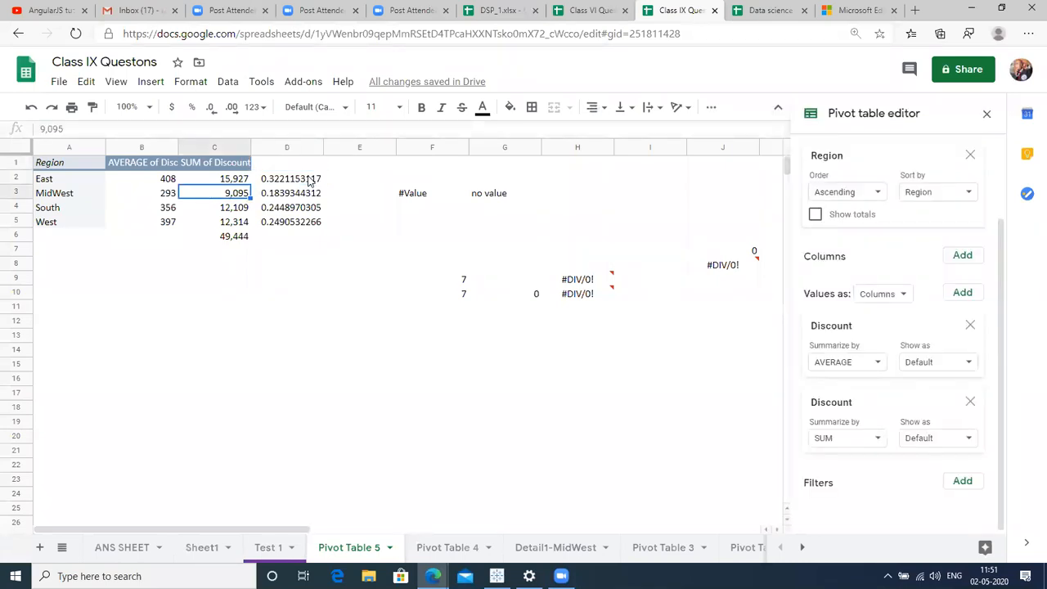
Delete column D with the decimal share values.
left_click(238, 166)
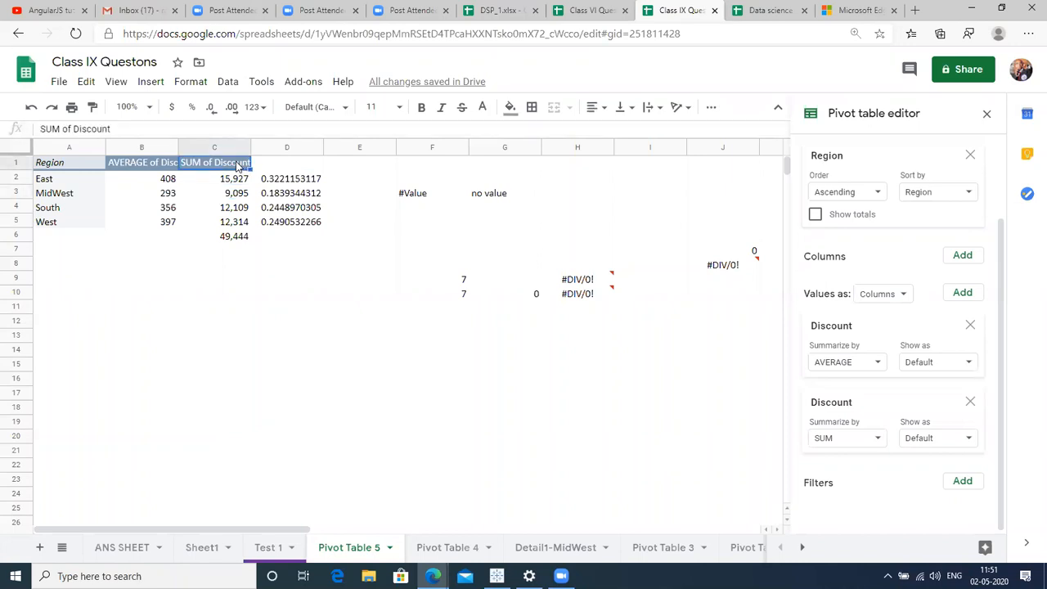
left_click(300, 146)
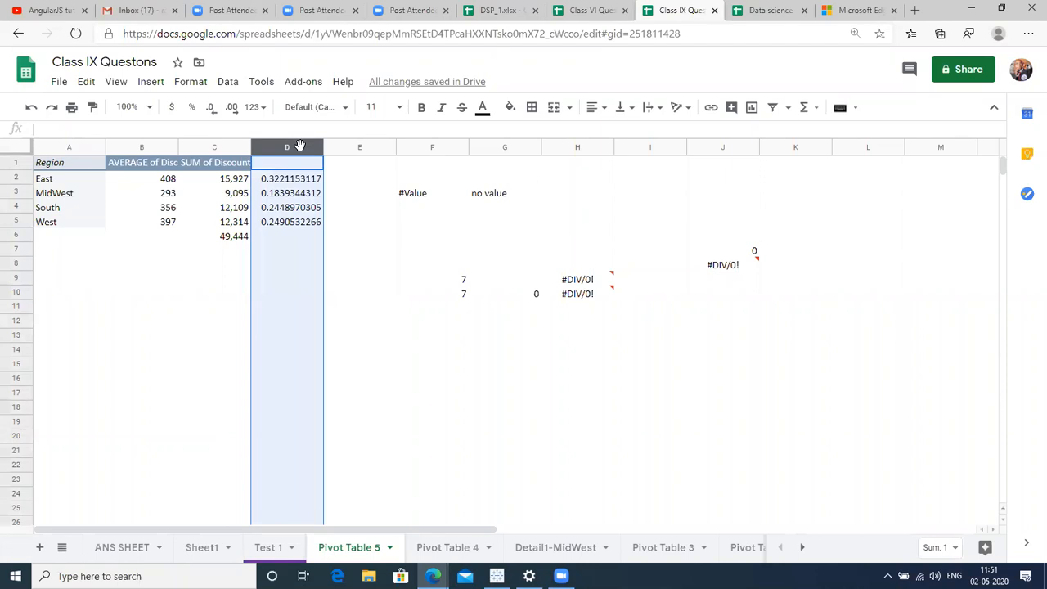
right_click(301, 146)
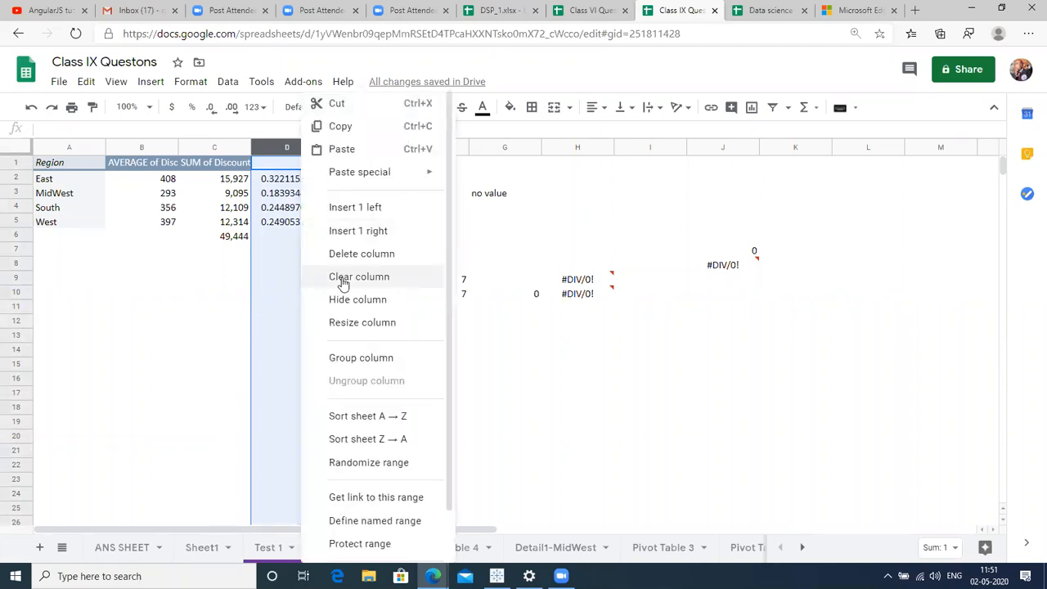
left_click(360, 256)
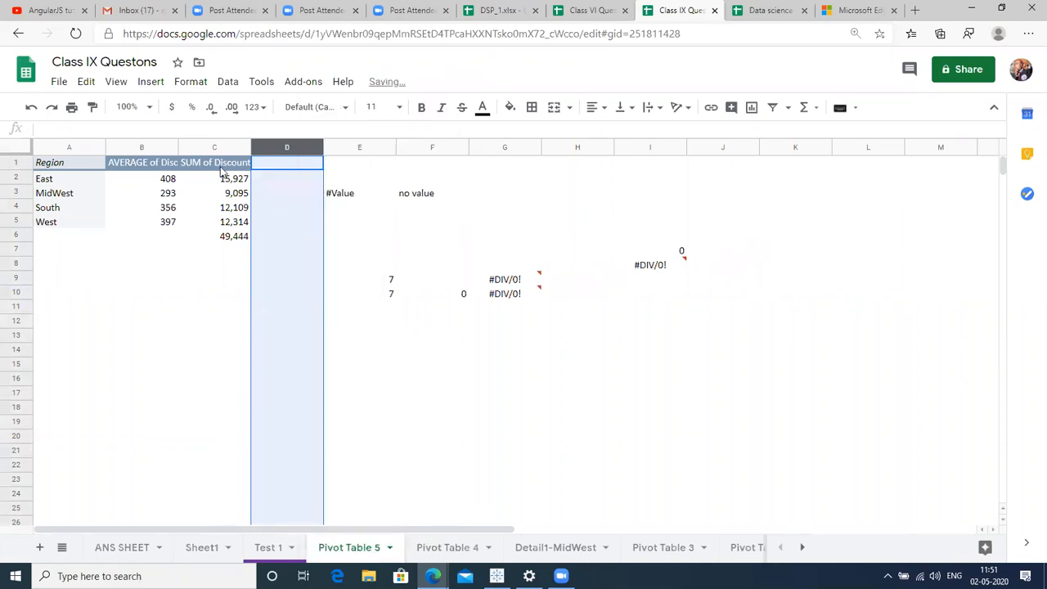
Show the pivot's SUM of Discount as % of column (East 32.21%, total 100.00%).
left_click(221, 167)
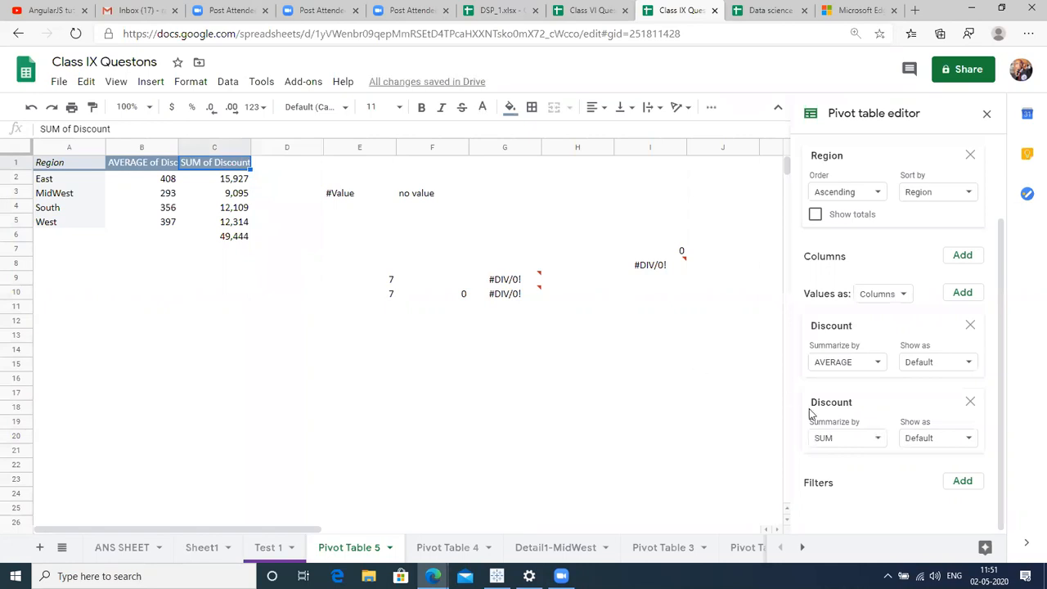
left_click(943, 443)
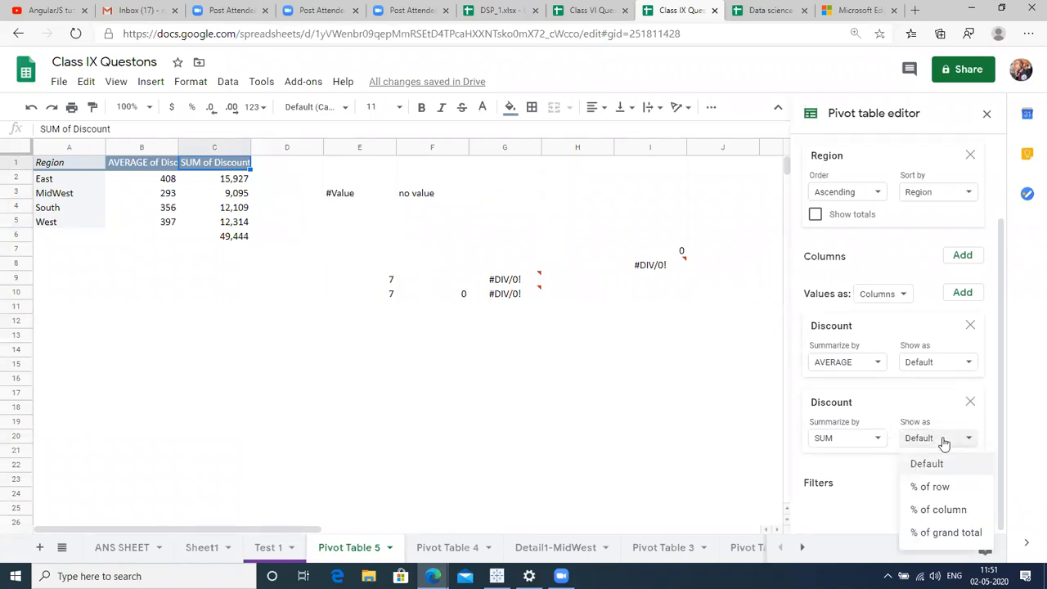
left_click(947, 508)
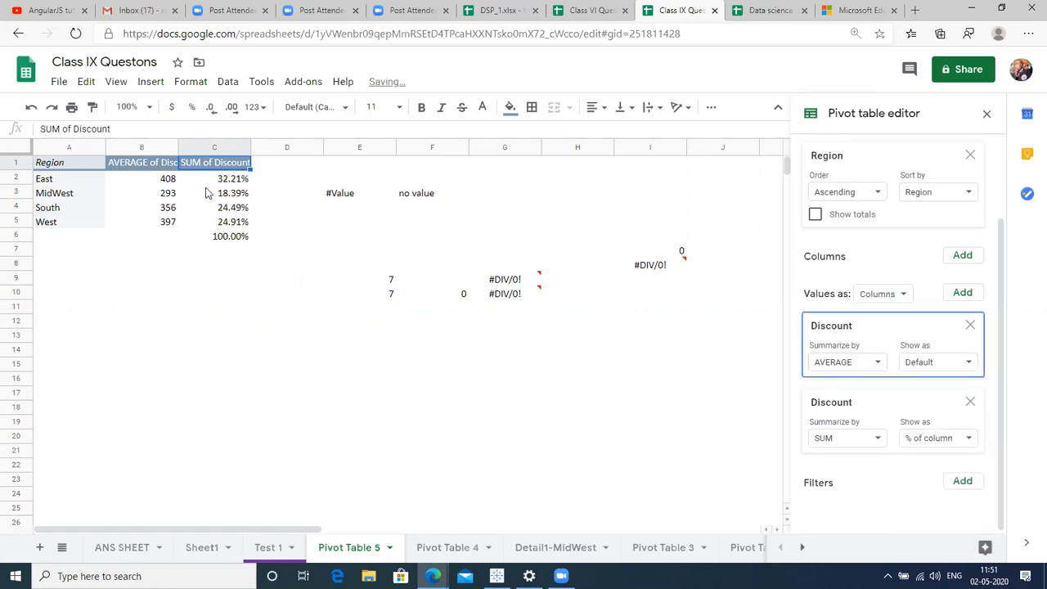
left_click(15, 177)
left_click(15, 194)
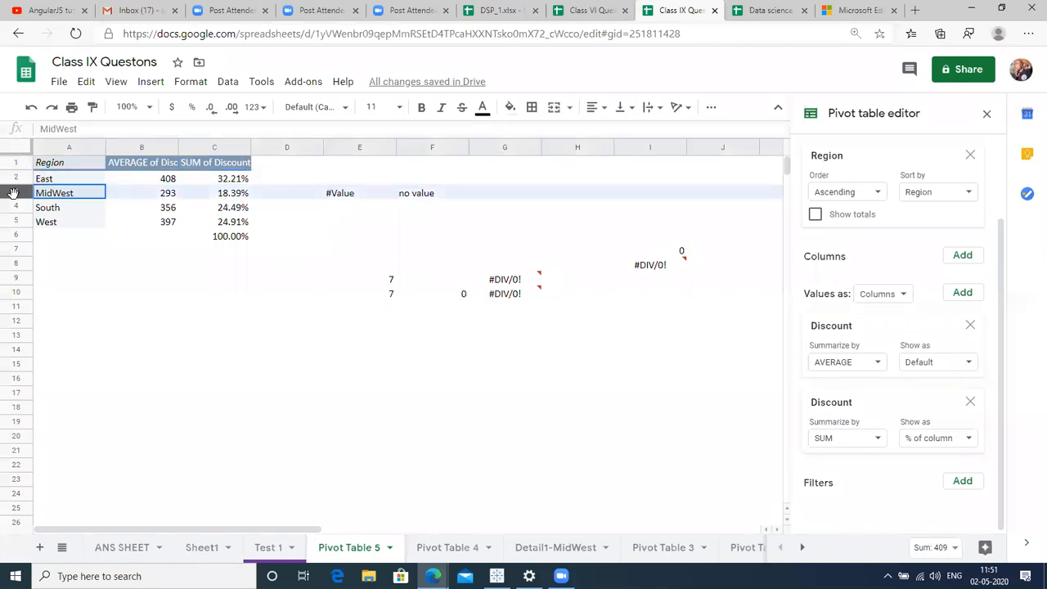
left_click(11, 207)
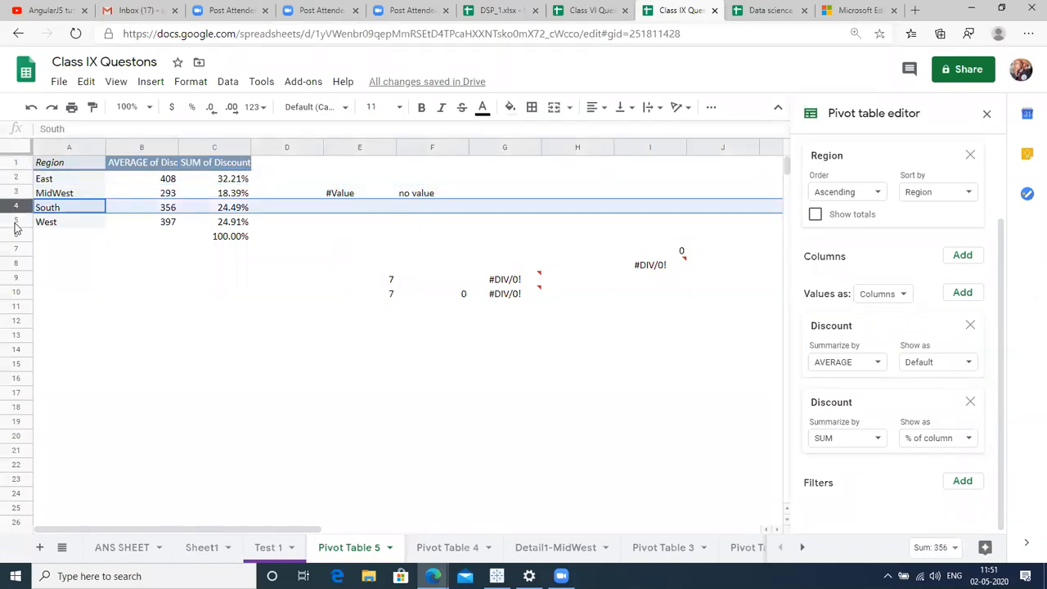
left_click(167, 166)
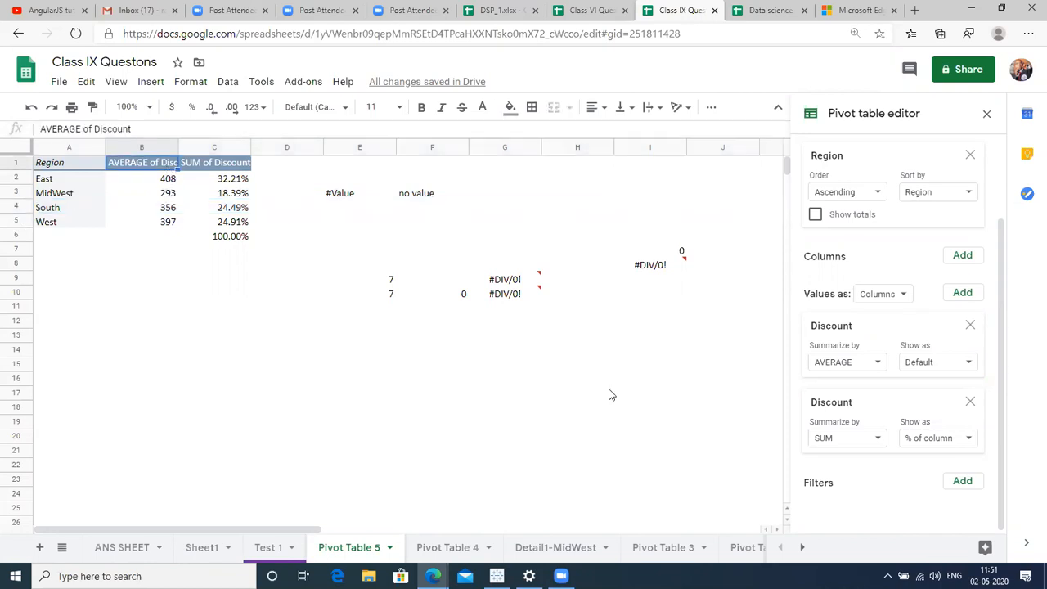
left_click(849, 442)
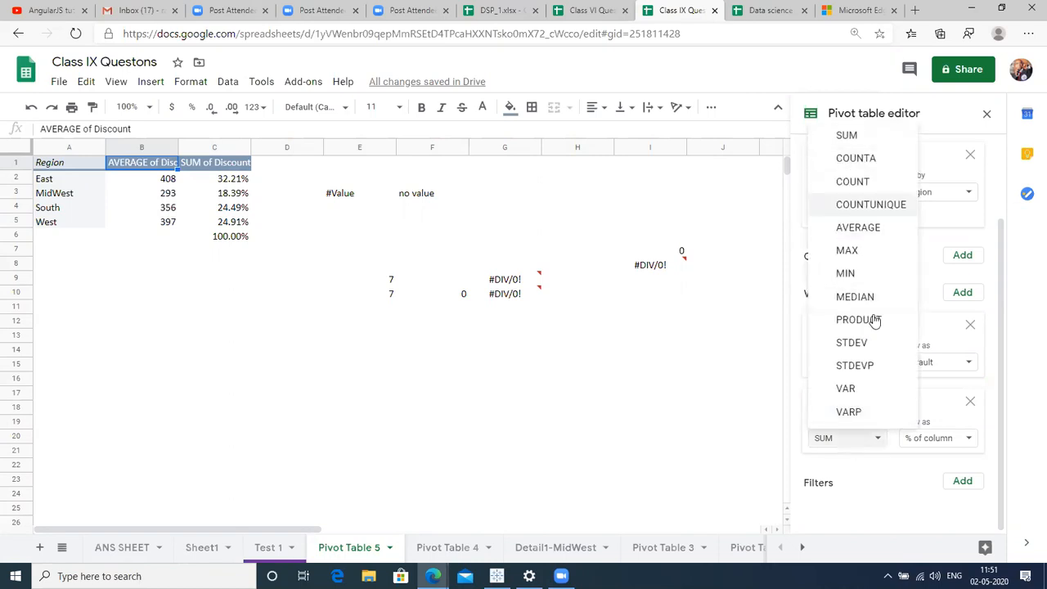
left_click(952, 440)
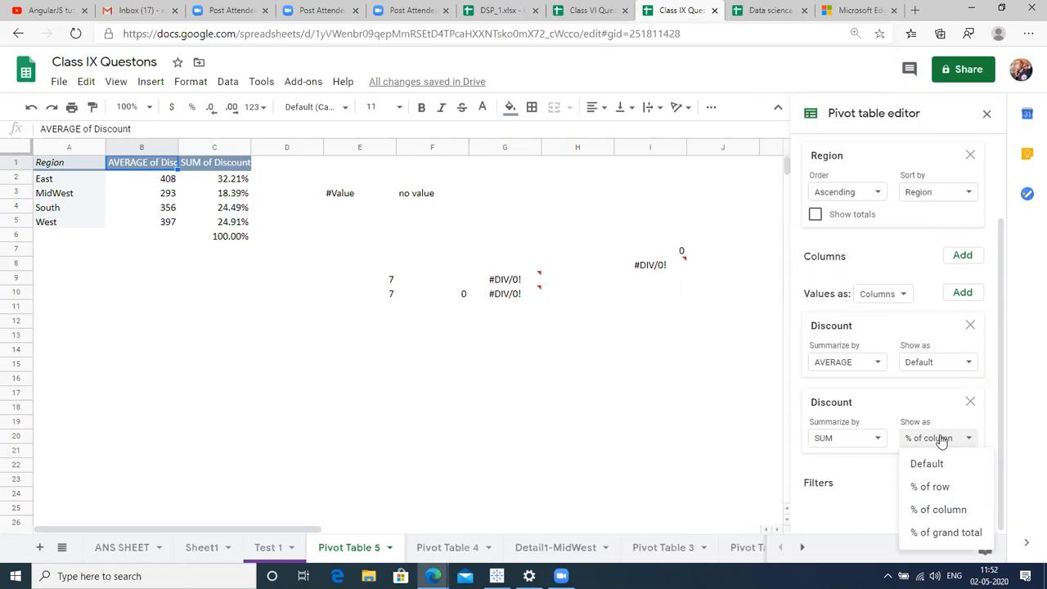
left_click(619, 370)
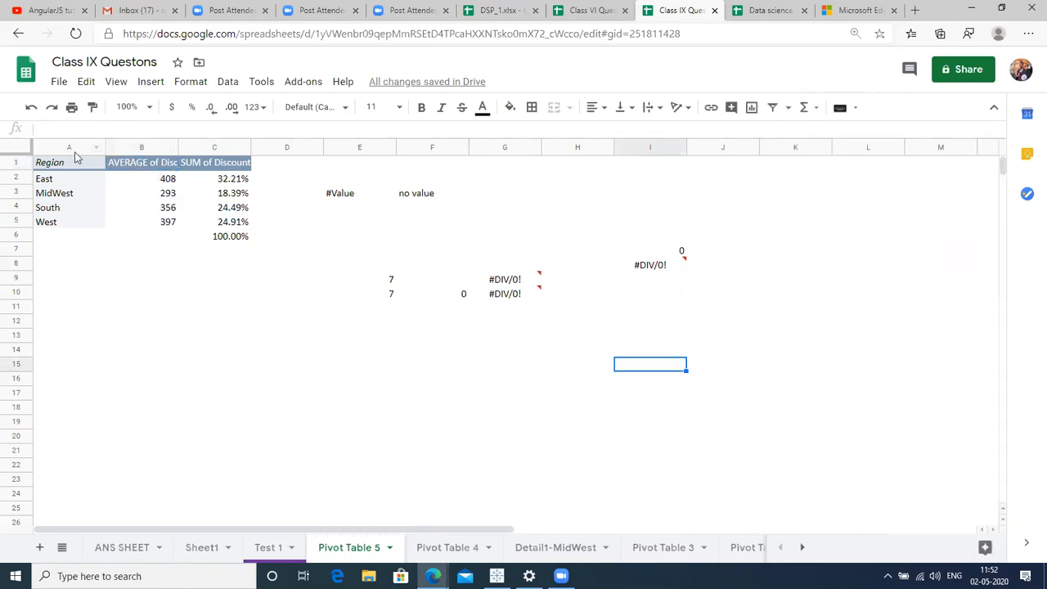
On the Test 1 sheet, select the sales table from Date to Discount and create a filter.
left_click(266, 548)
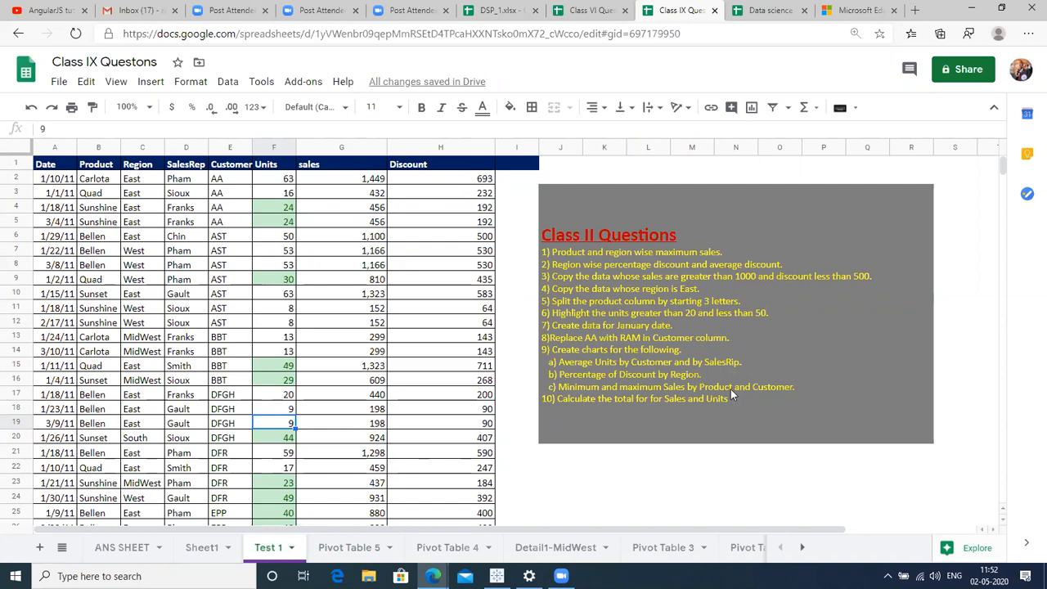
left_click(705, 332)
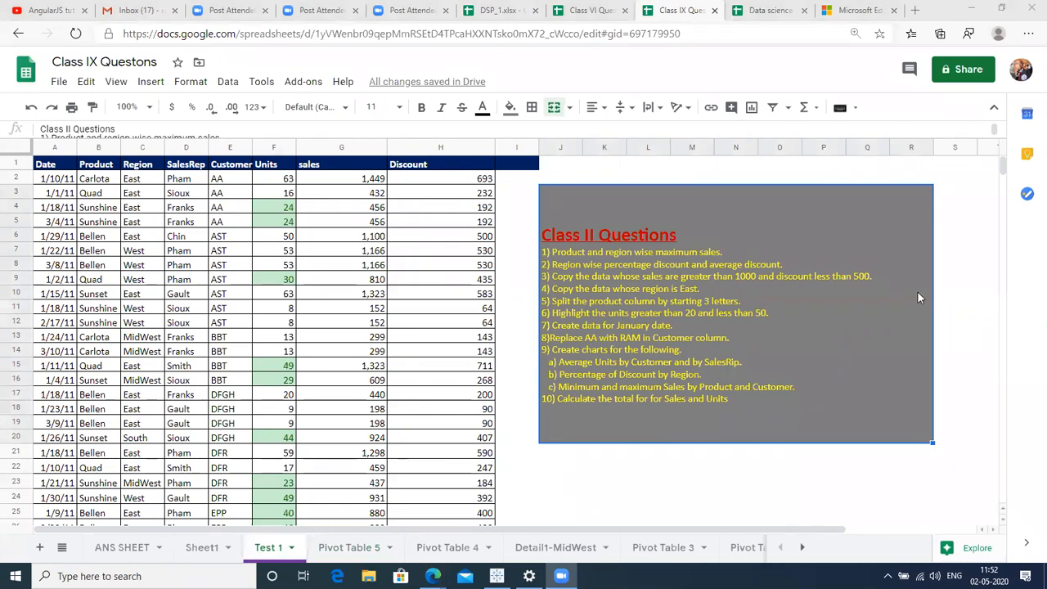
left_click(982, 314)
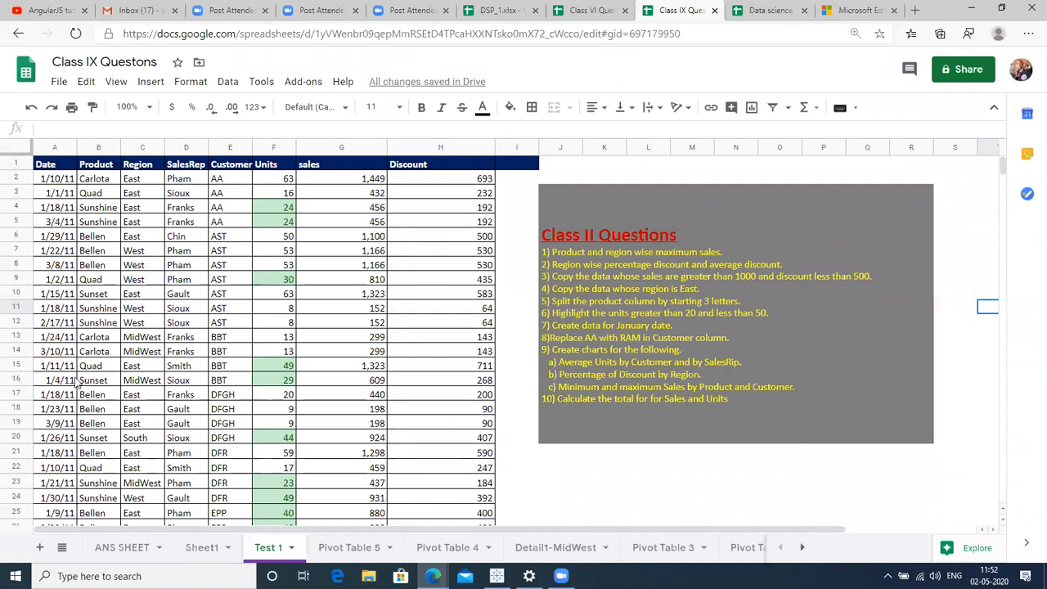
left_click(81, 353)
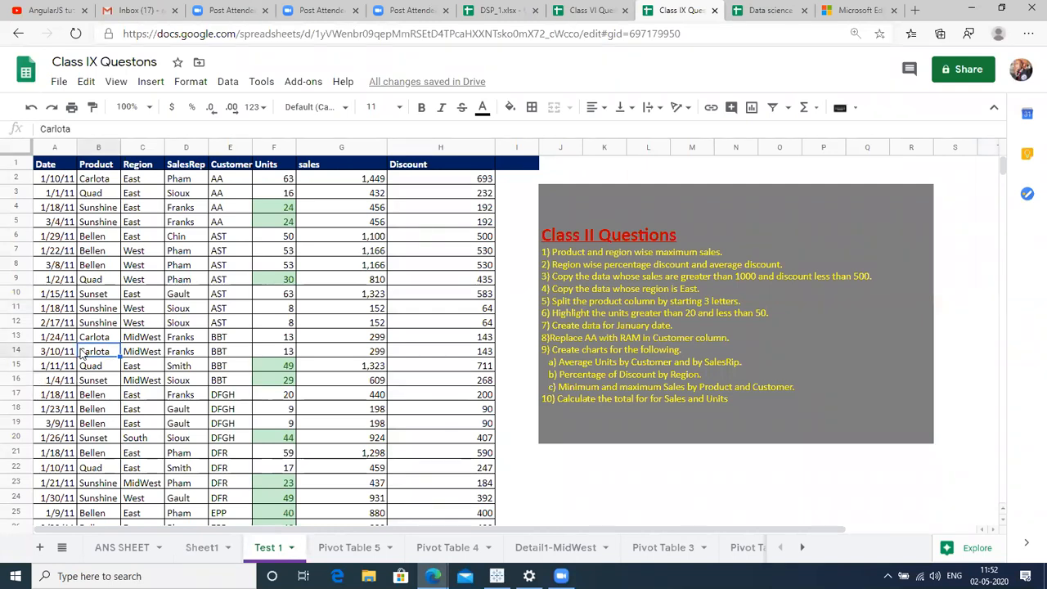
key("ctrl+a")
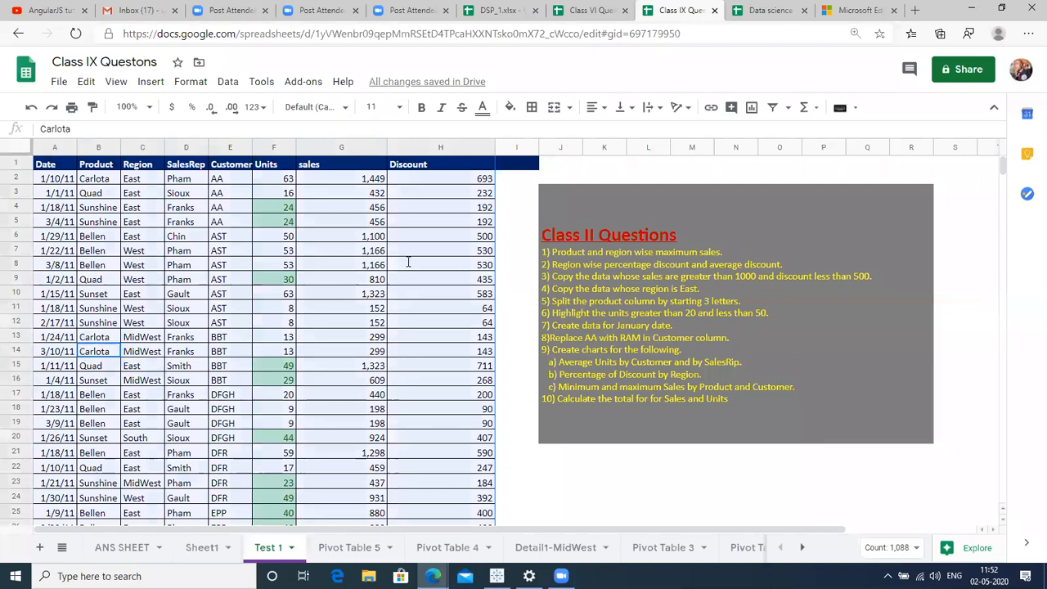
left_click(773, 107)
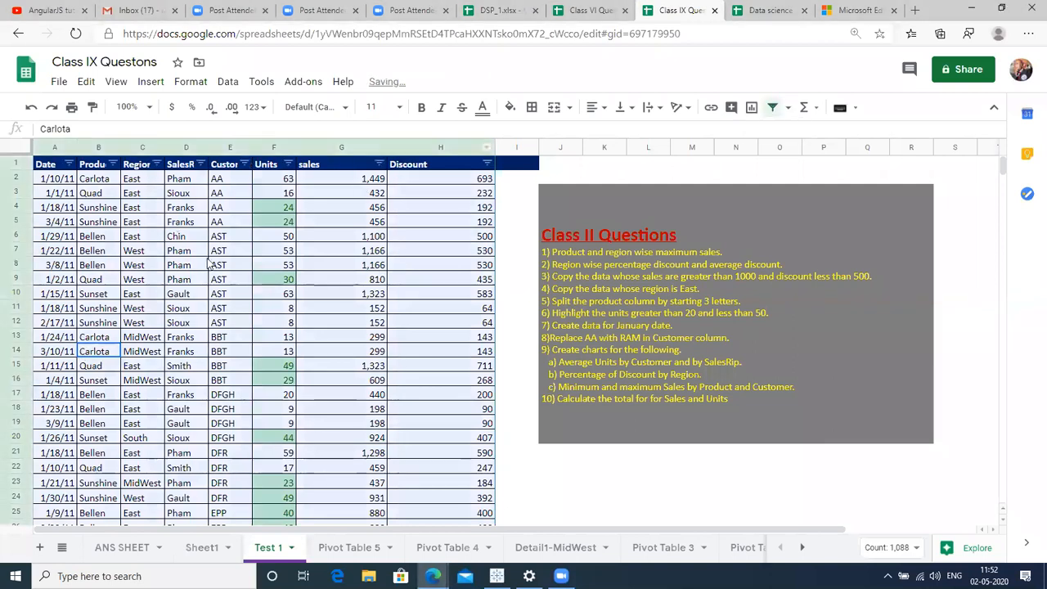
Try a Greater than condition on the sales column filter, then close it.
left_click(205, 264)
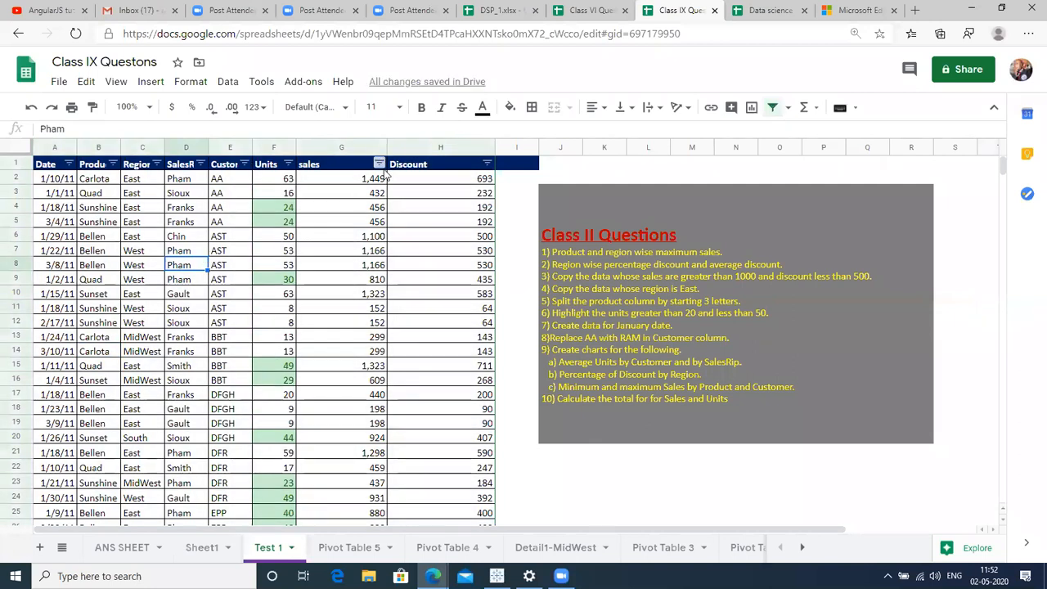
left_click(380, 164)
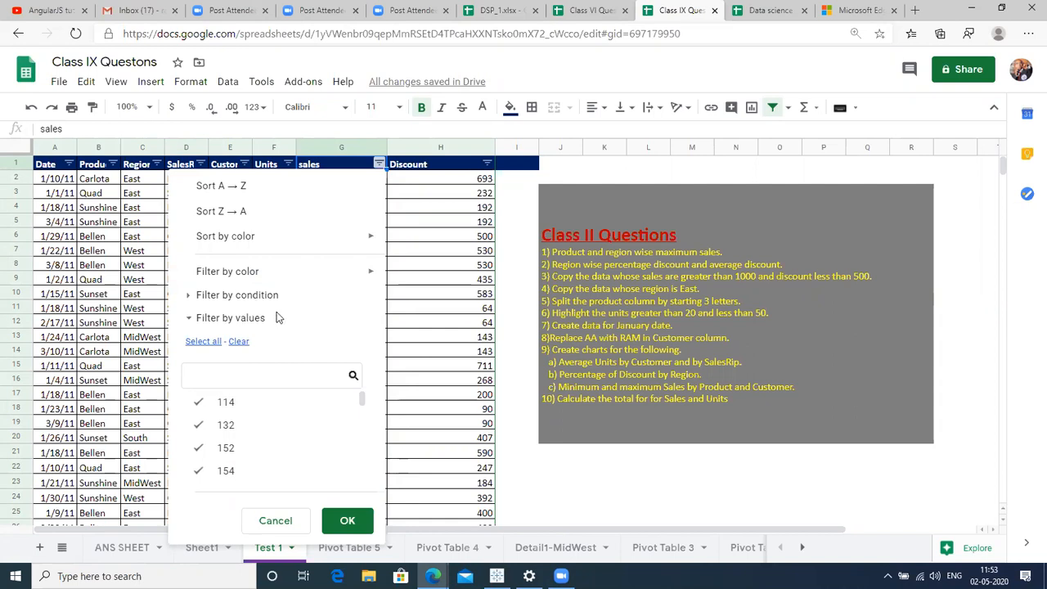
left_click(245, 297)
left_click(296, 335)
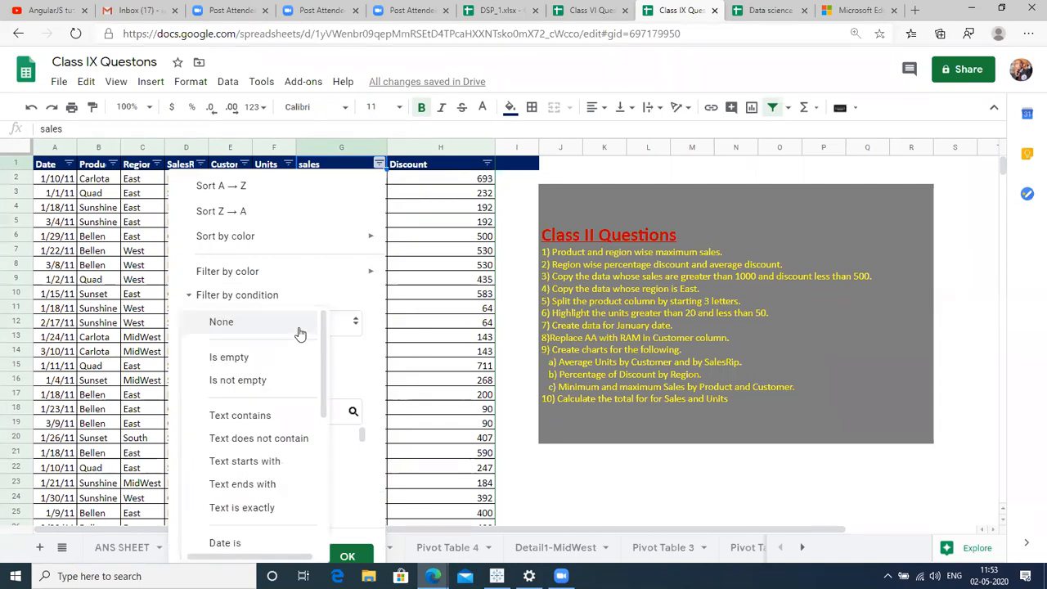
scroll(322, 374, "down", 3)
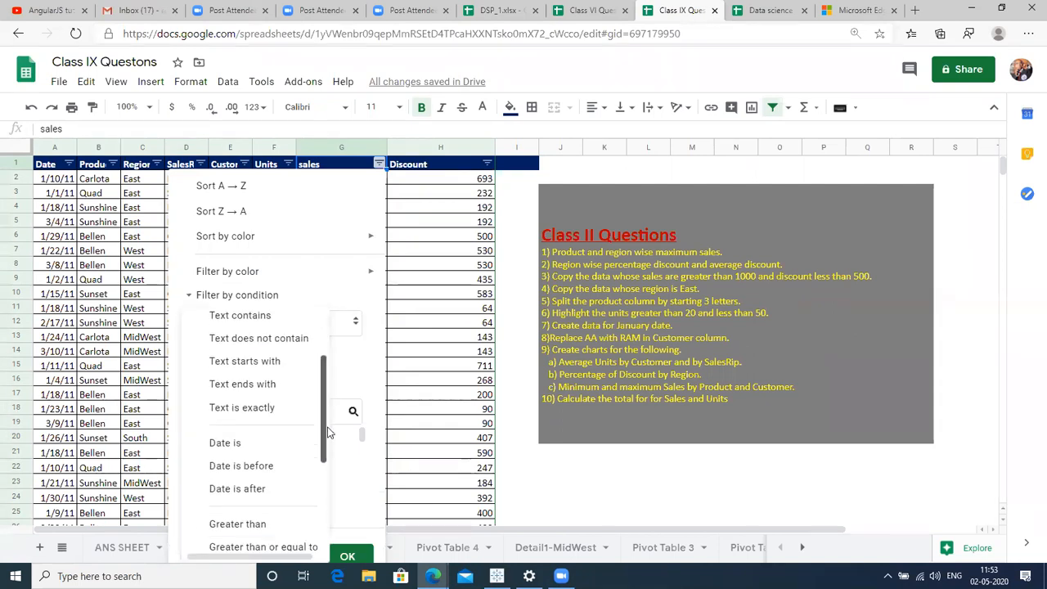
left_click(268, 458)
left_click(250, 356)
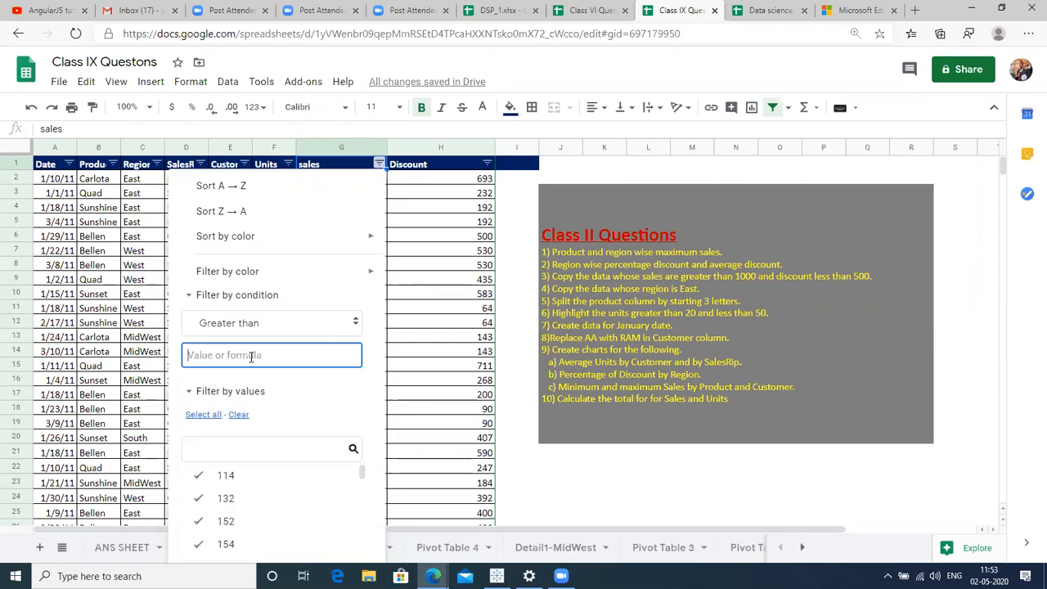
left_click(809, 167)
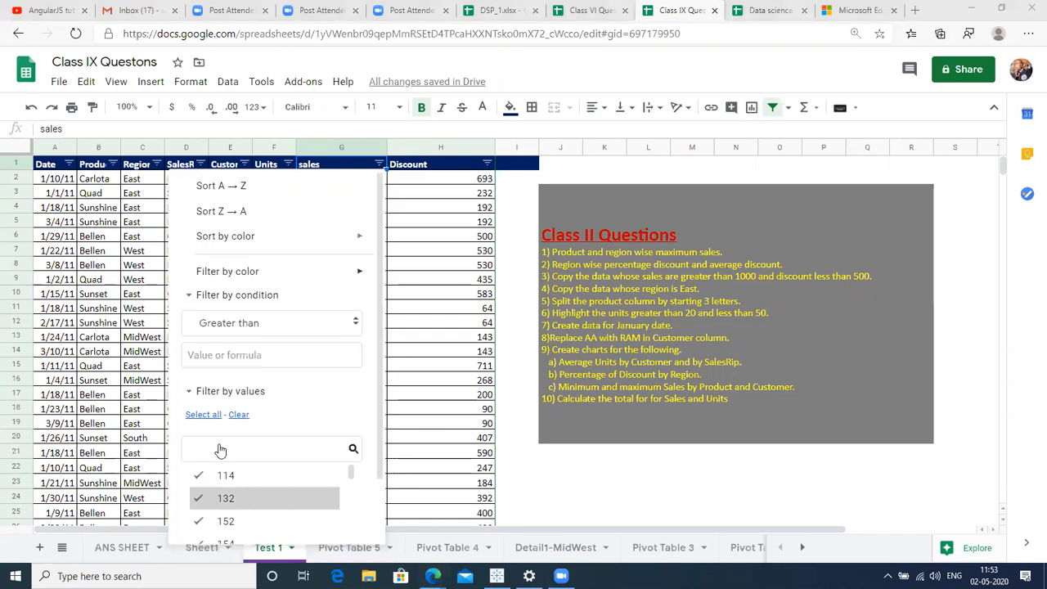
left_click(242, 355)
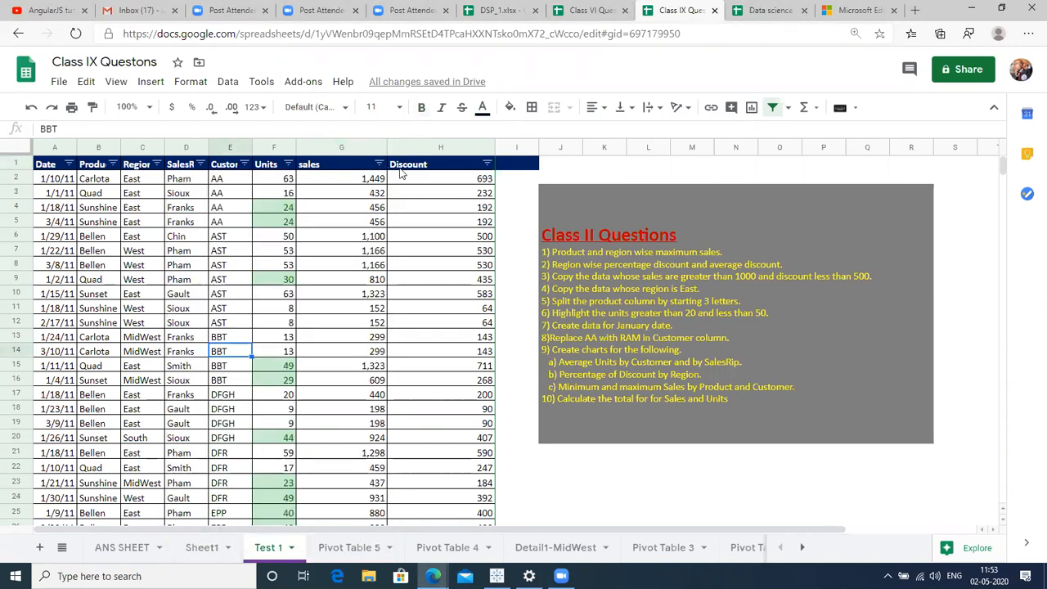
Retry the sales Greater than condition, correcting the mistyped threshold to 1000.
left_click(379, 164)
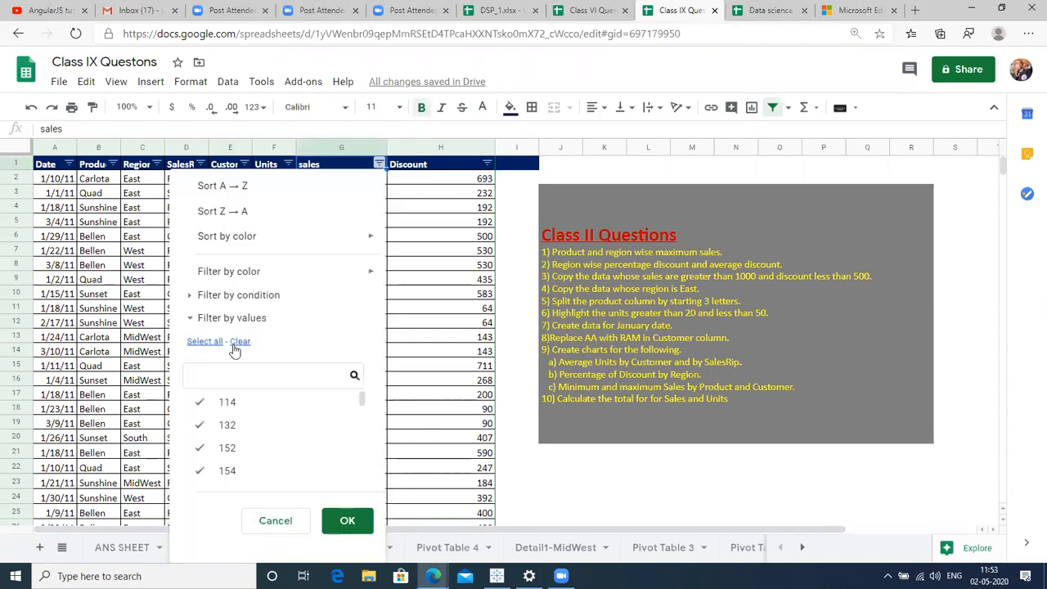
left_click(249, 296)
left_click(248, 322)
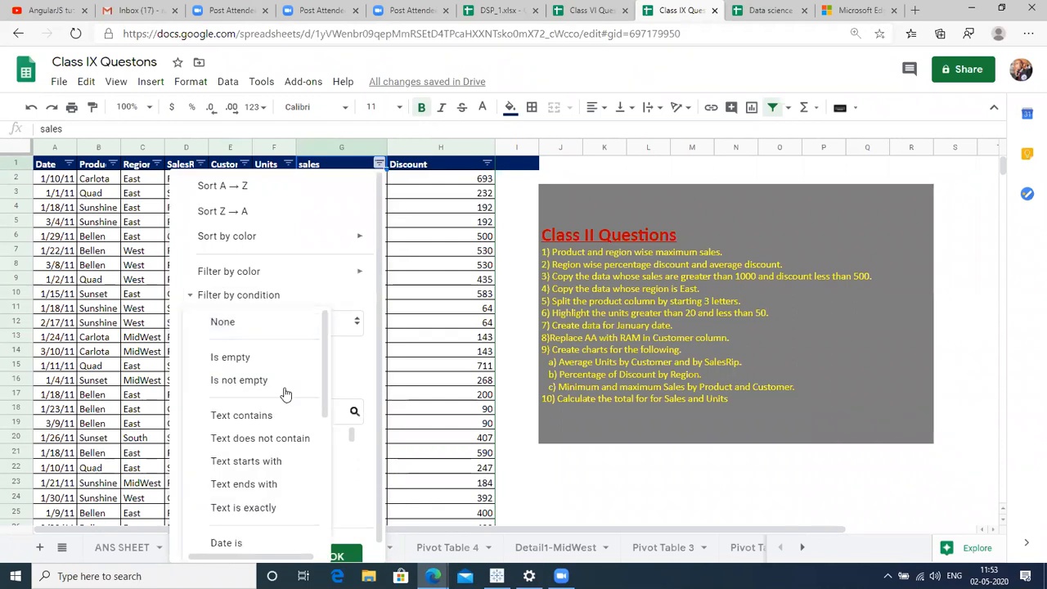
left_click_drag(323, 399, 334, 485)
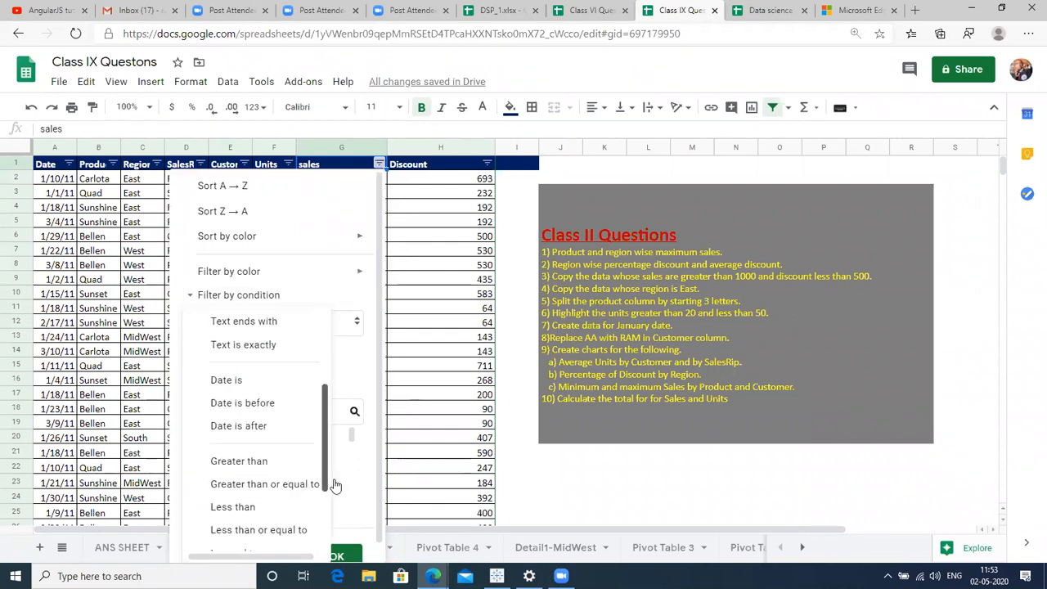
left_click(284, 456)
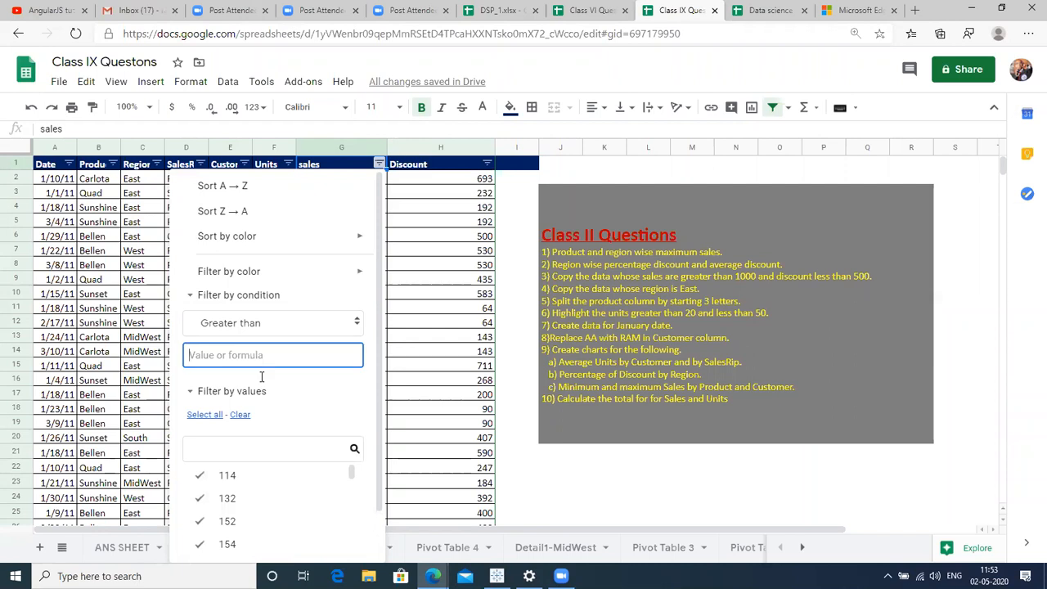
type("-1000")
key("BackSpace")
key("BackSpace")
key("BackSpace")
key("BackSpace")
key("BackSpace")
type("10000")
key("BackSpace")
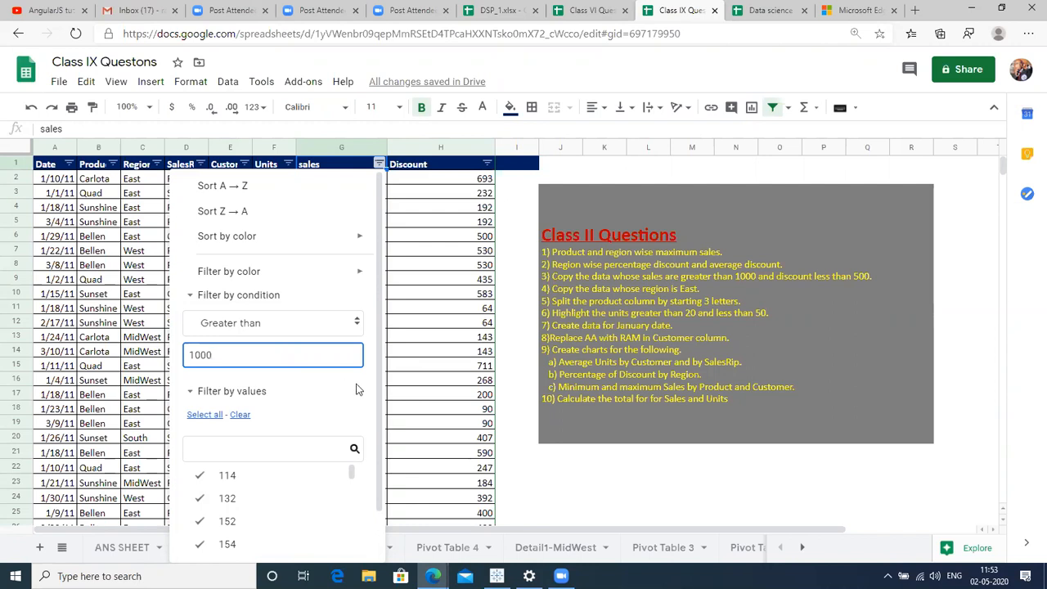
left_click(385, 457)
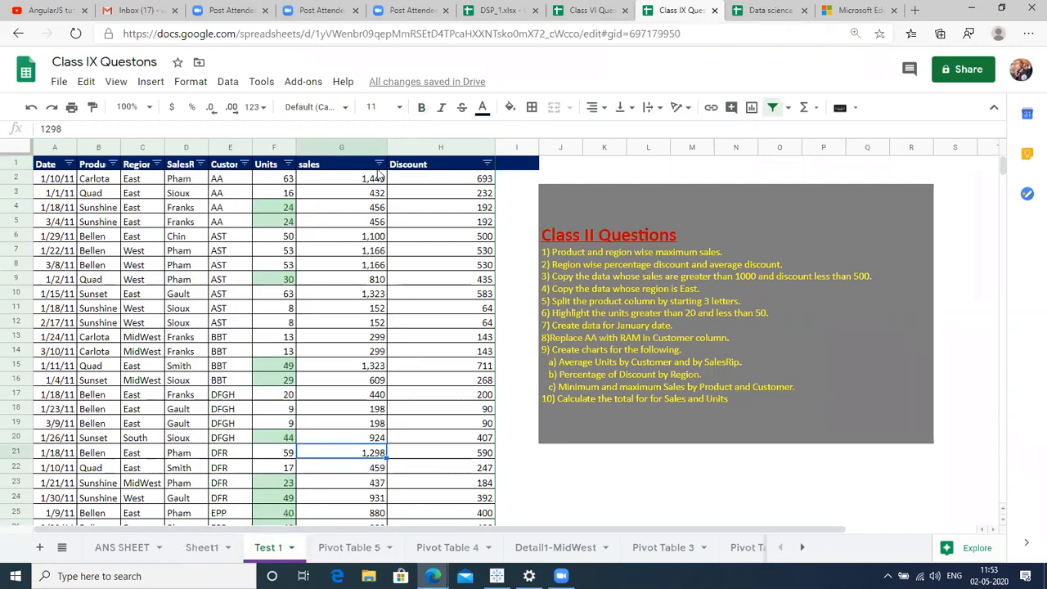
Apply the sales filter with the condition Greater than 1000.
left_click(379, 164)
left_click(259, 295)
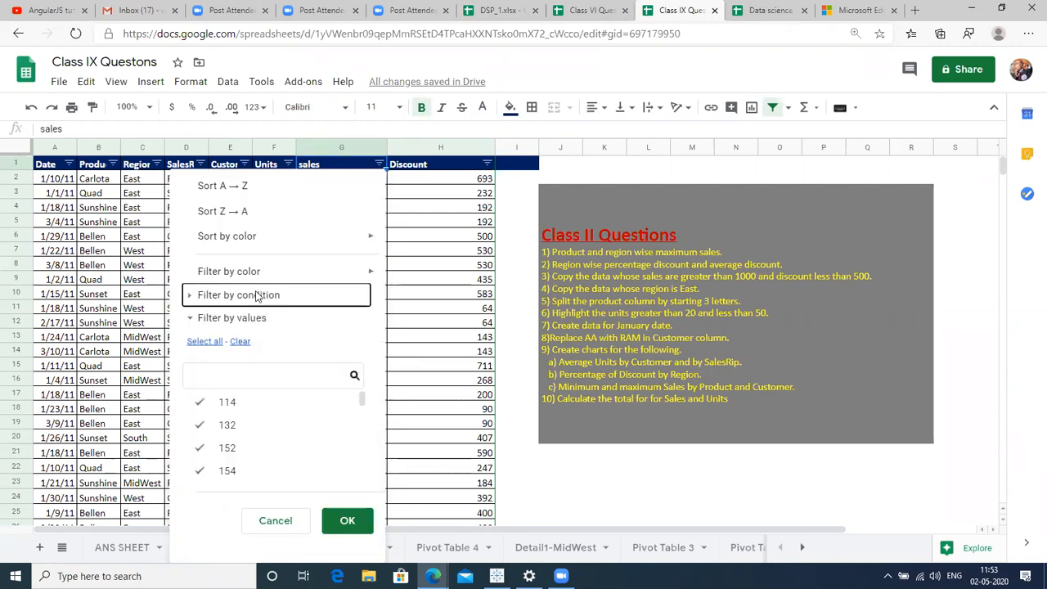
left_click(268, 332)
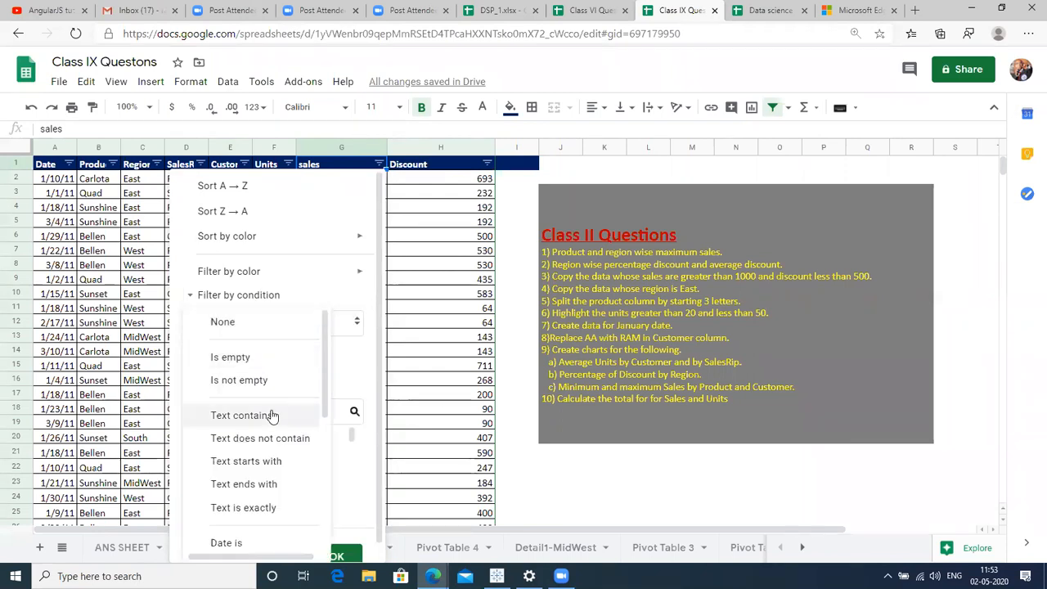
scroll(323, 484, "down", 5)
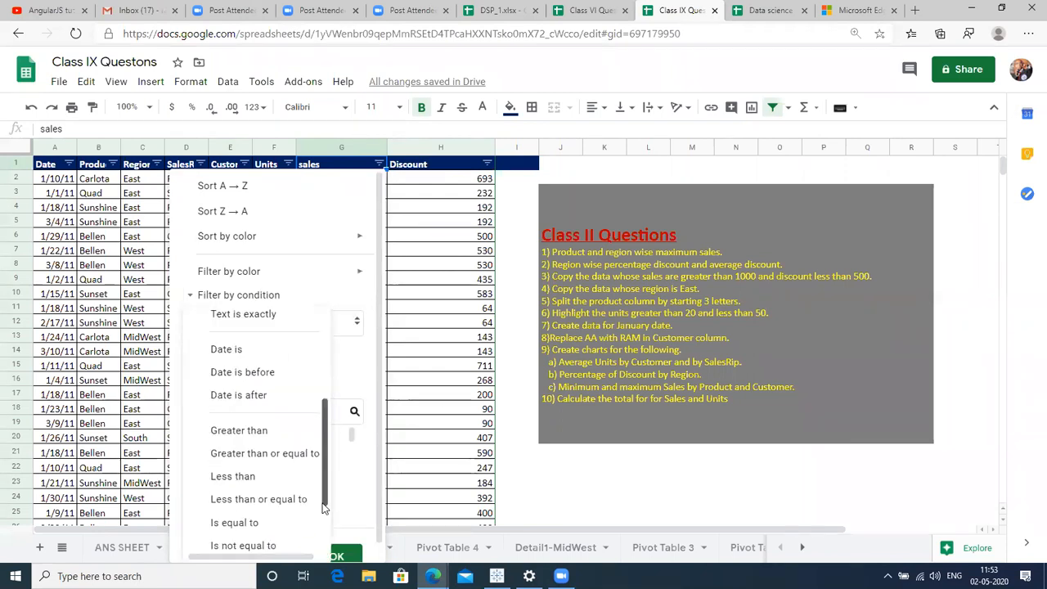
left_click(278, 425)
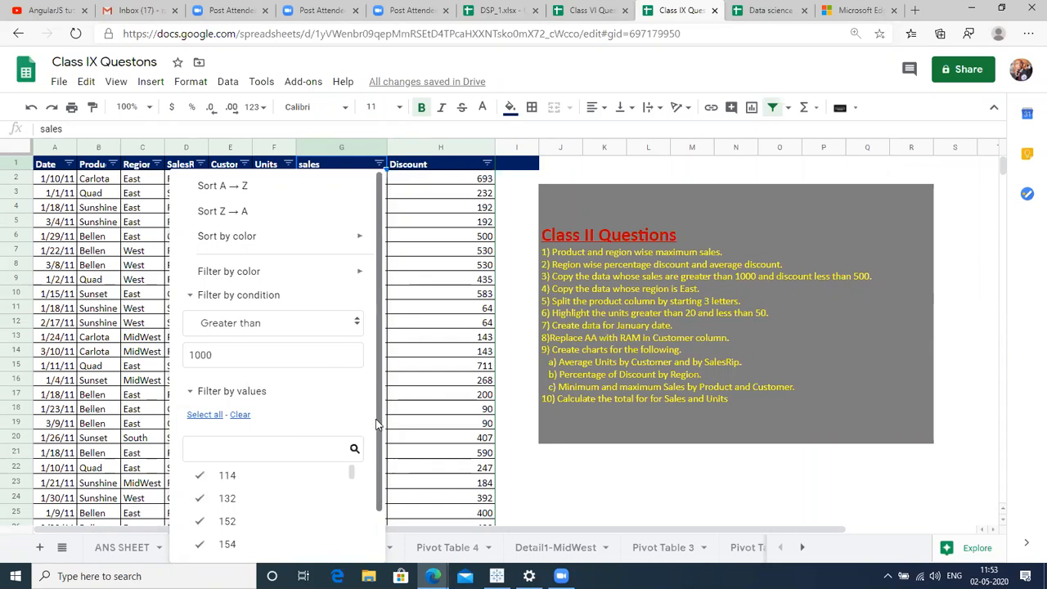
scroll(382, 499, "down", 1)
scroll(382, 499, "down", 1)
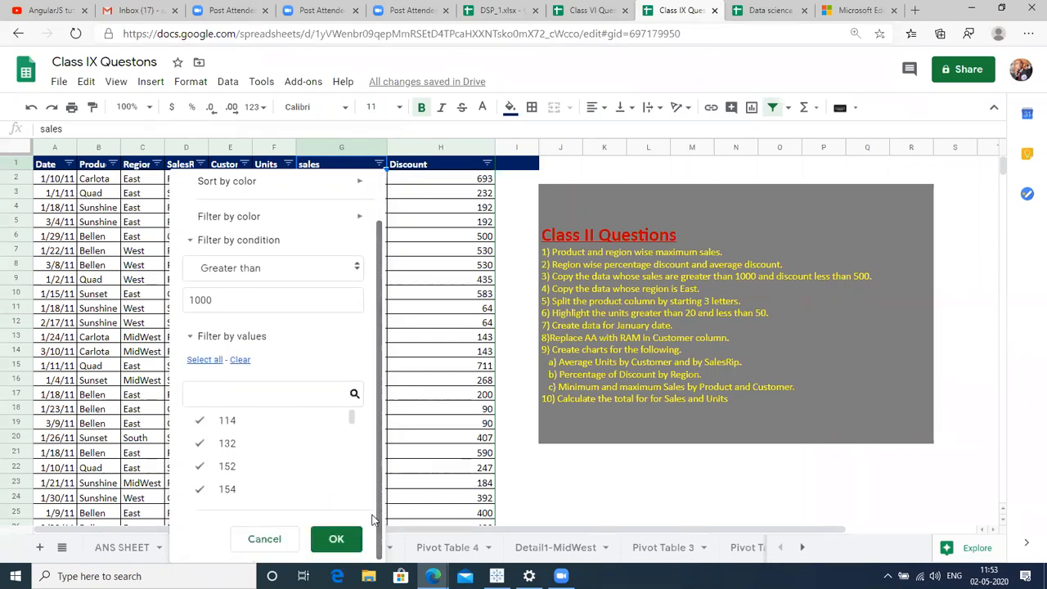
left_click(335, 539)
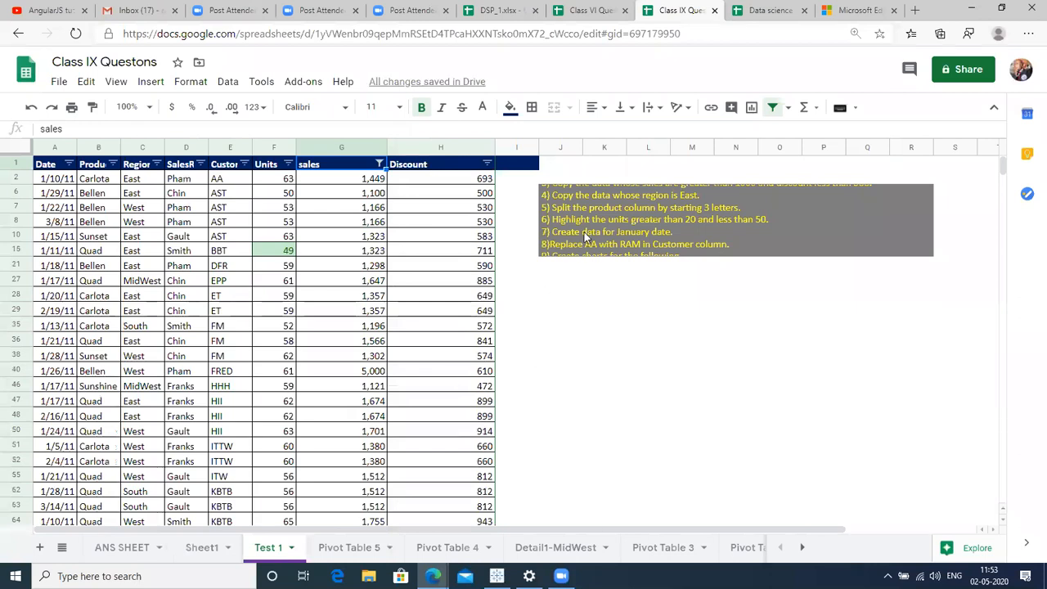
Open the Discount column filter and close it without changes.
left_click(486, 163)
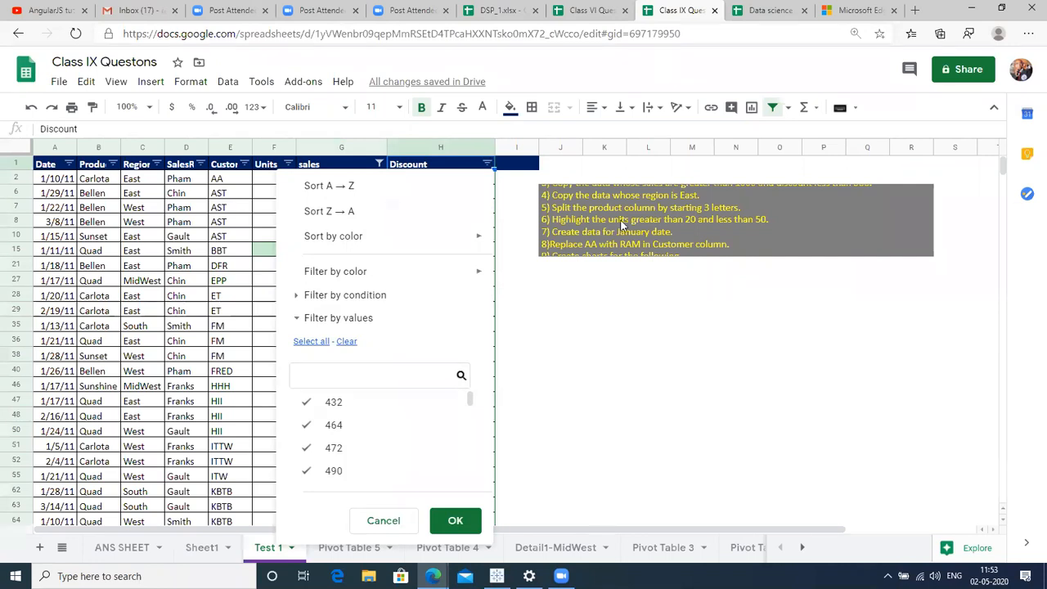
left_click(654, 213)
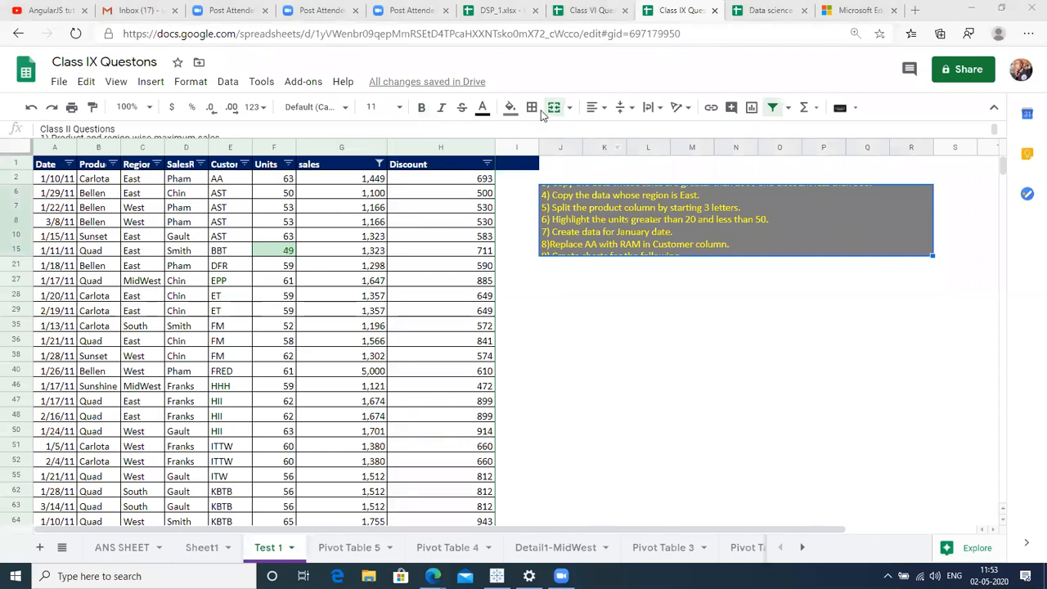
scroll(399, 124, "down", 3)
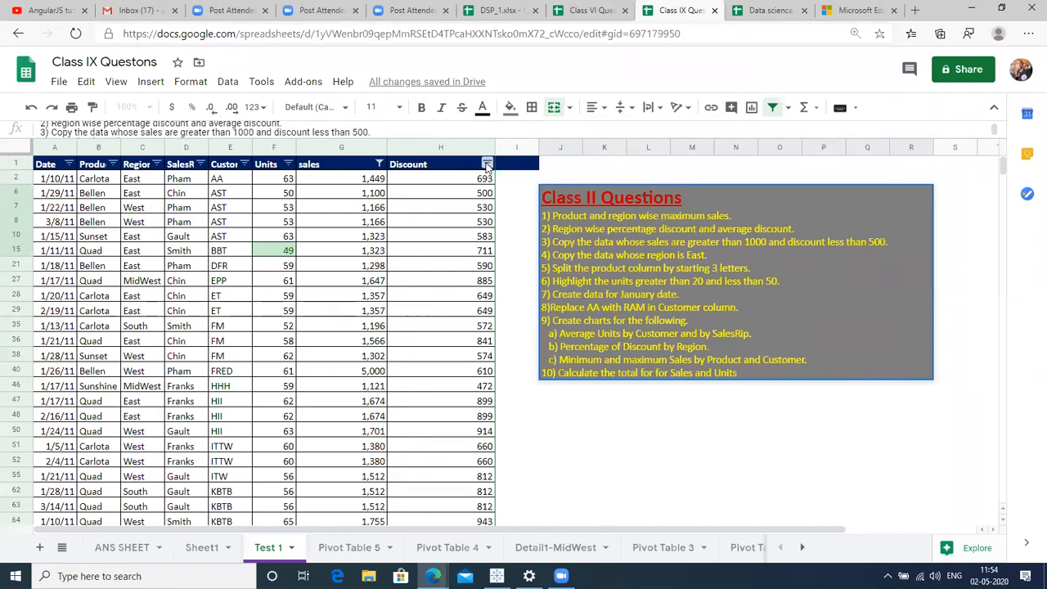
Enter a Less than 500 condition in the Discount column filter.
left_click(487, 164)
left_click(372, 296)
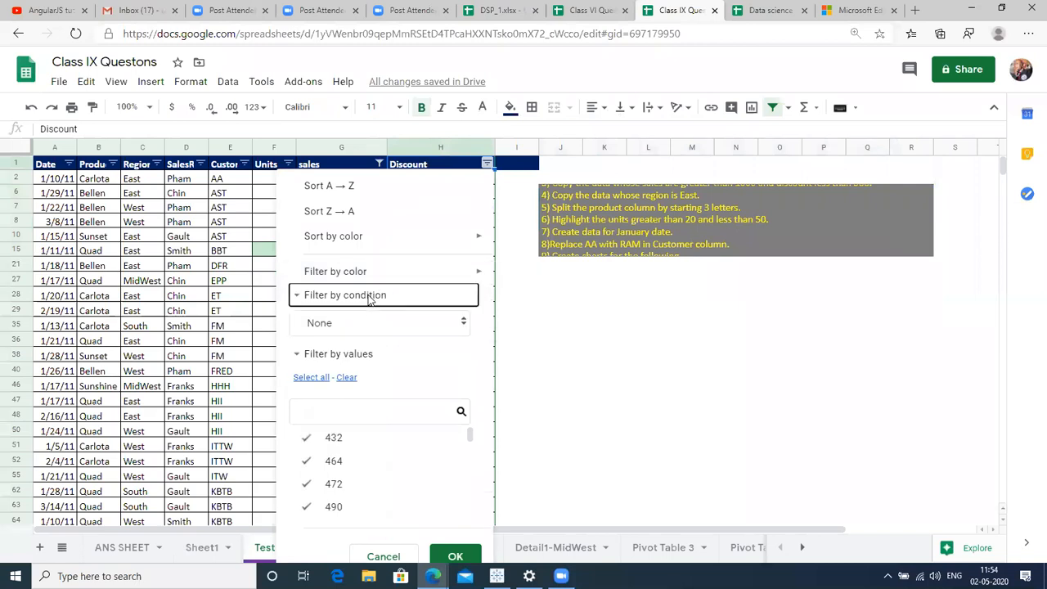
left_click(463, 324)
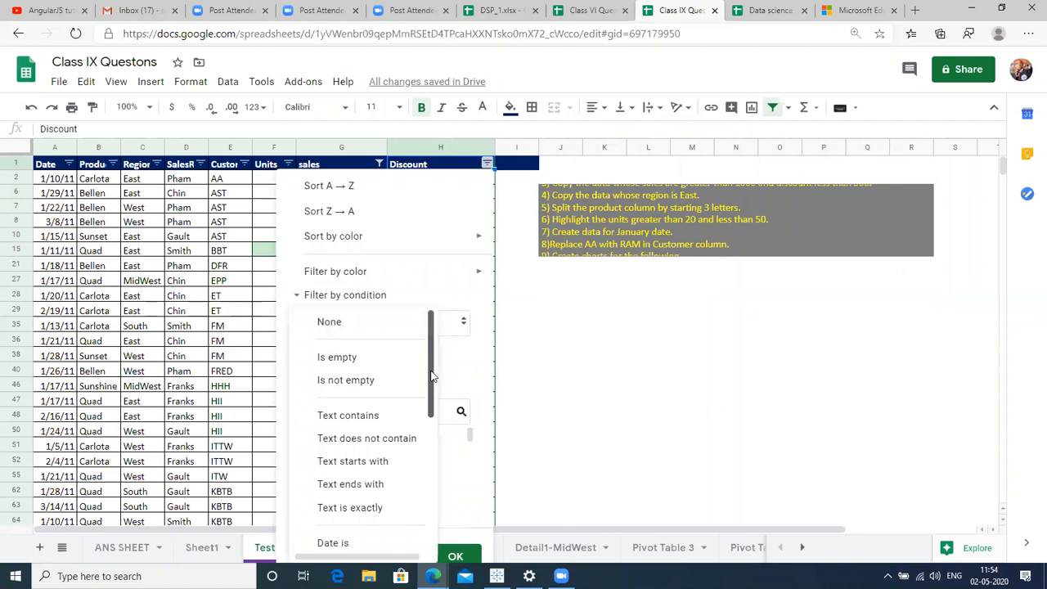
left_click_drag(434, 376, 432, 391)
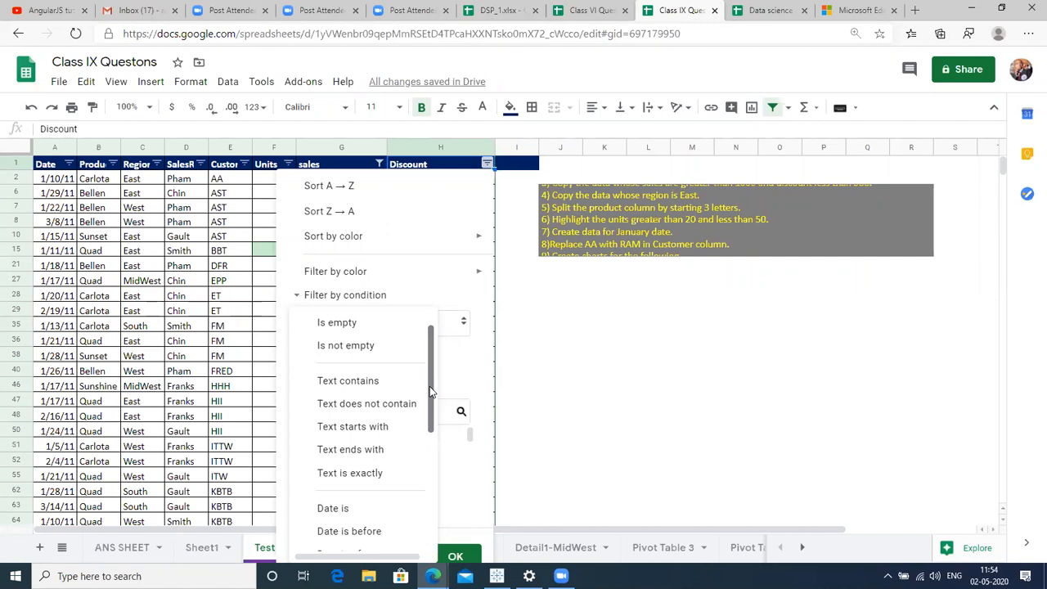
left_click_drag(432, 391, 436, 461)
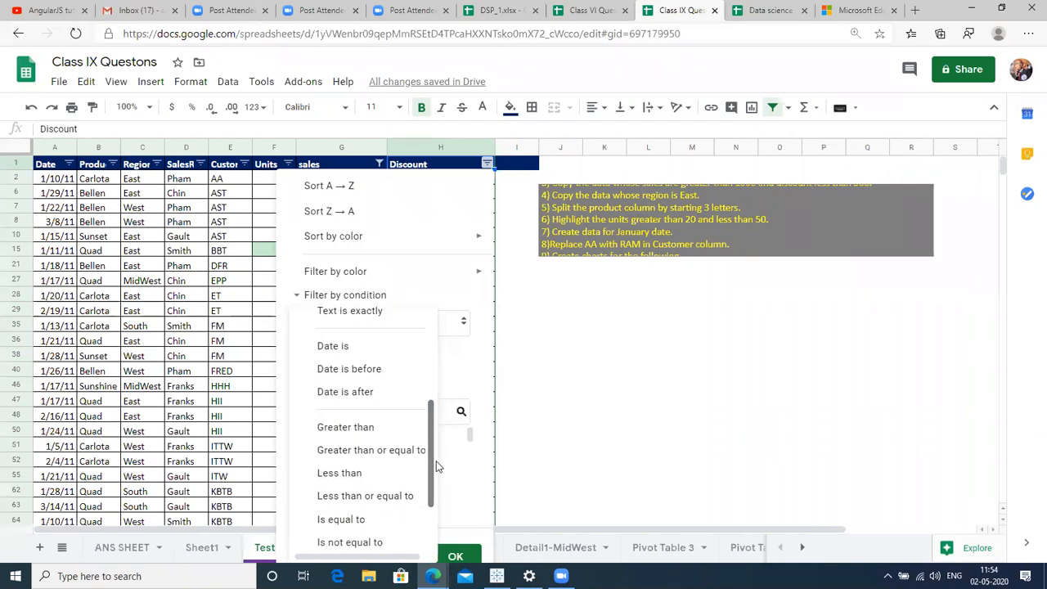
left_click(388, 474)
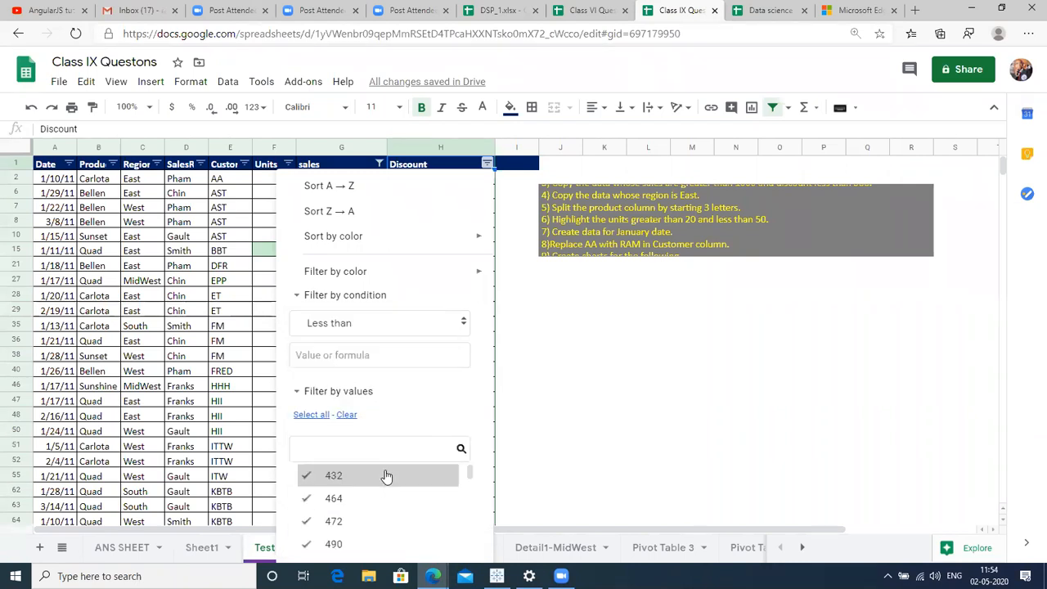
left_click(373, 358)
type("500")
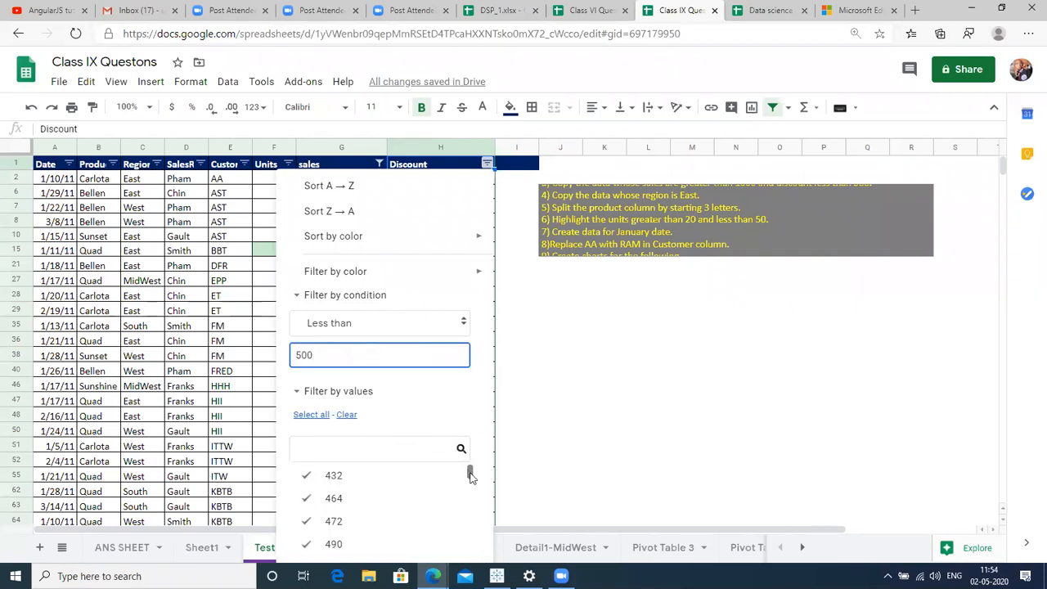
scroll(488, 223, "down", 1)
scroll(489, 224, "up", 1)
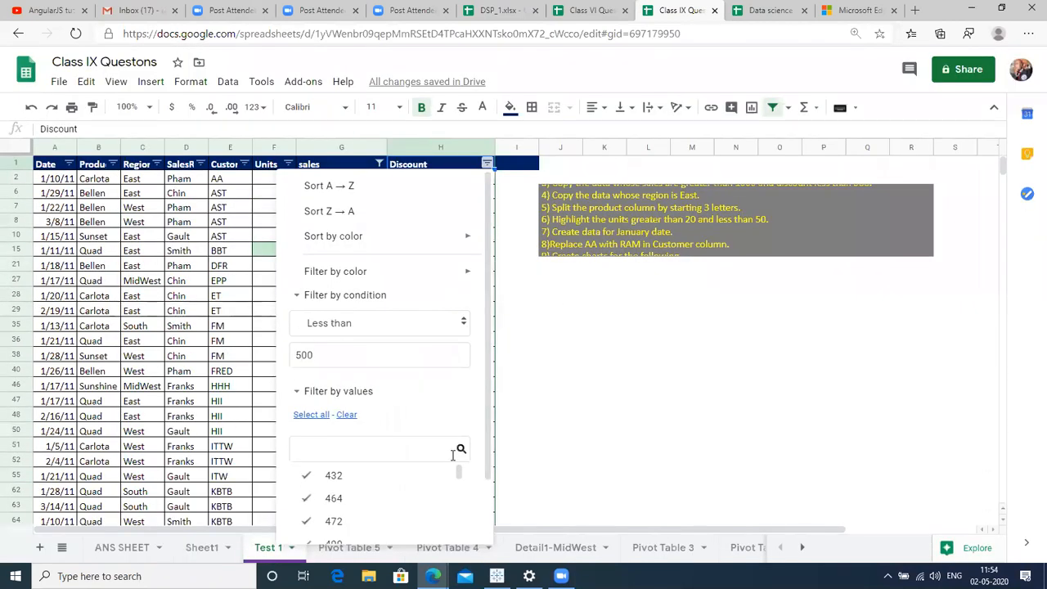
scroll(491, 499, "down", 1)
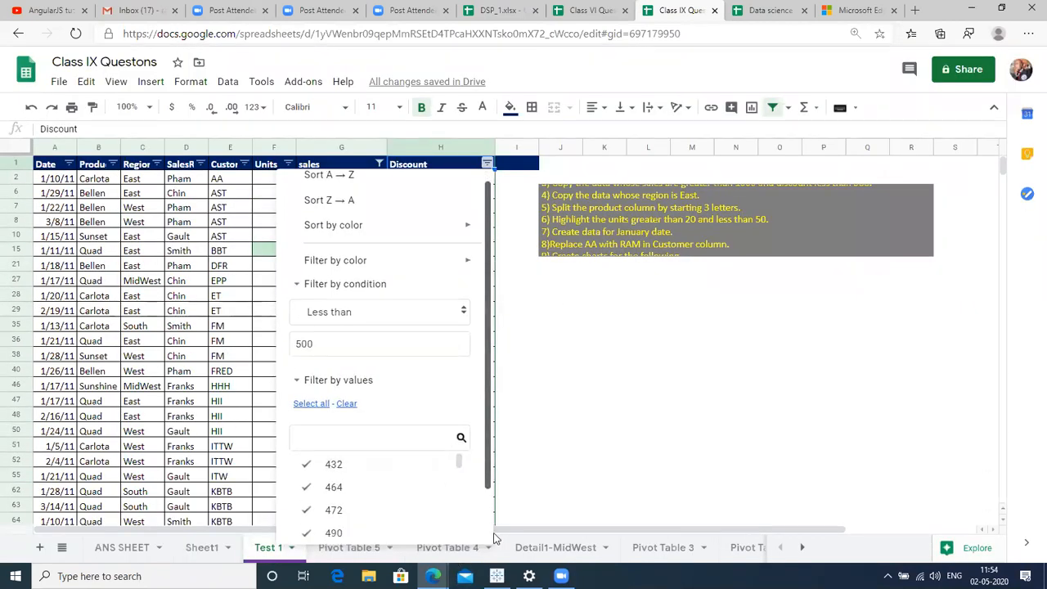
Apply the Discount under 500 filter, then select and copy the six filtered rows with headers.
left_click(460, 530)
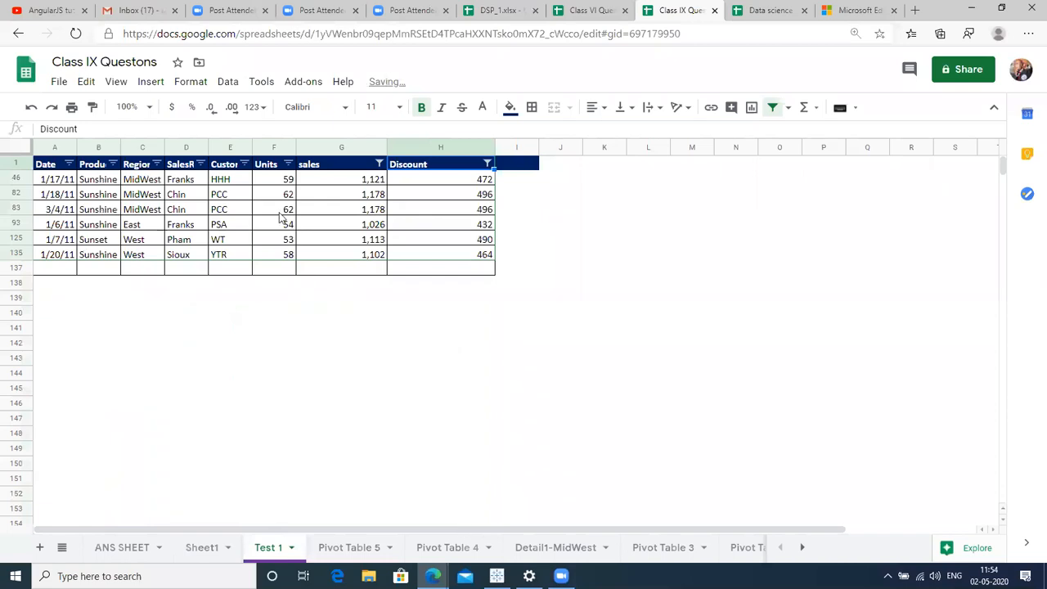
key("Left")
key("Left")
key("Left")
key("Down")
key("Left")
key("Left")
key("Left")
key("Up")
key("Left")
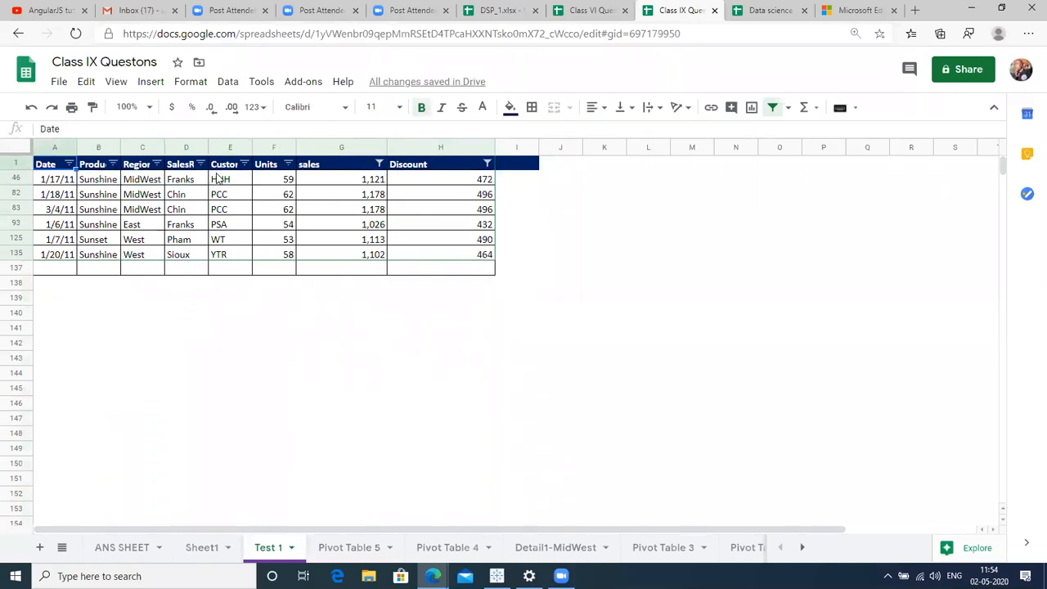
key("shift+Down")
key("shift+Down")
key("shift+Down")
key("shift+Down")
key("shift+Down")
key("shift+Down")
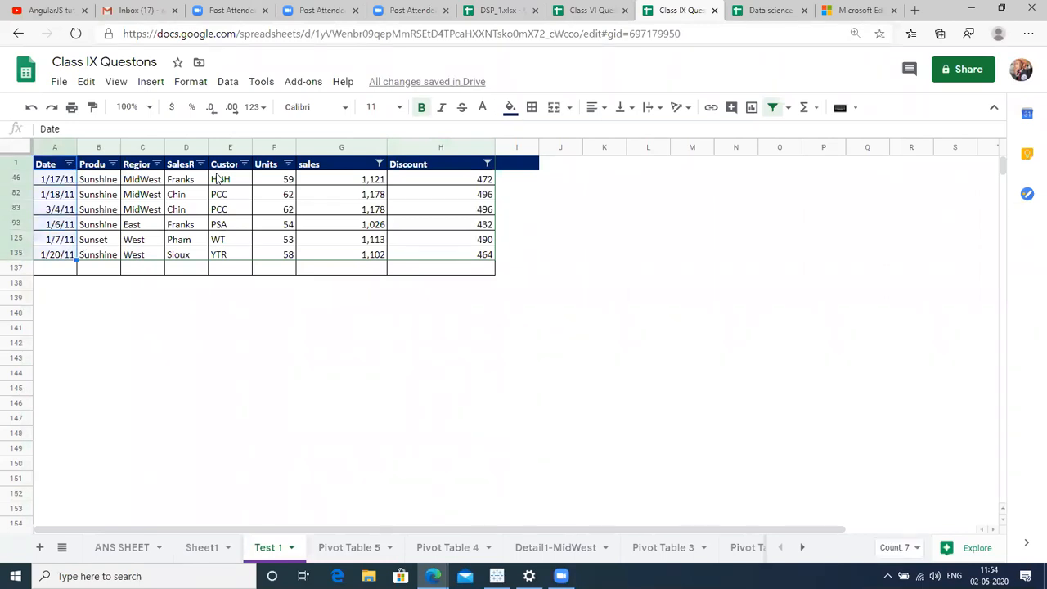
key("shift+Right")
key("shift+Right")
key("shift+Right")
key("shift+Right")
key("shift+Right")
key("shift+Right")
key("shift+Right")
key("shift+Right")
key("shift+Left")
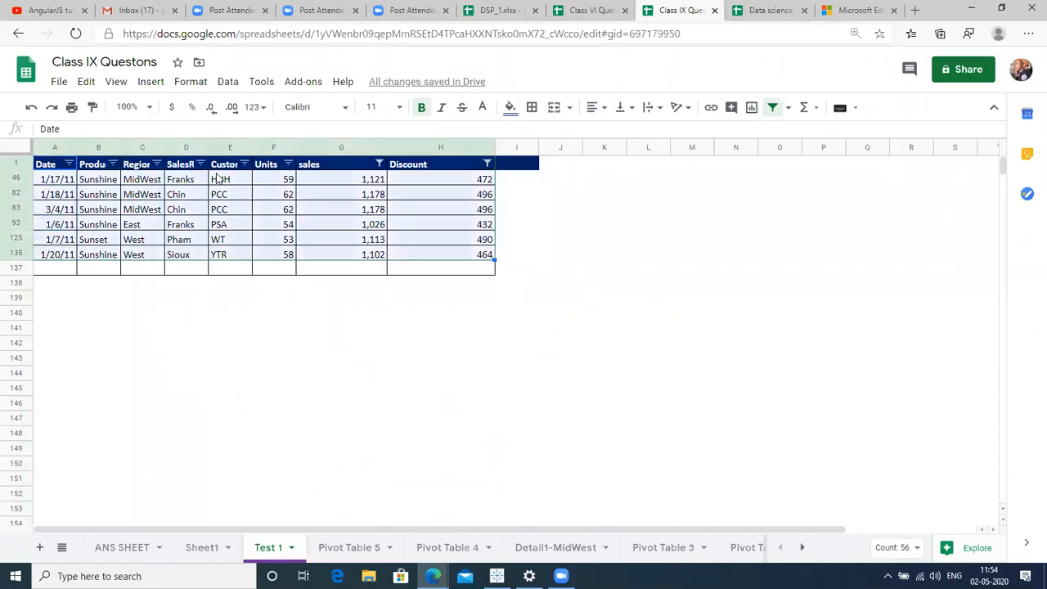
key("ctrl+c")
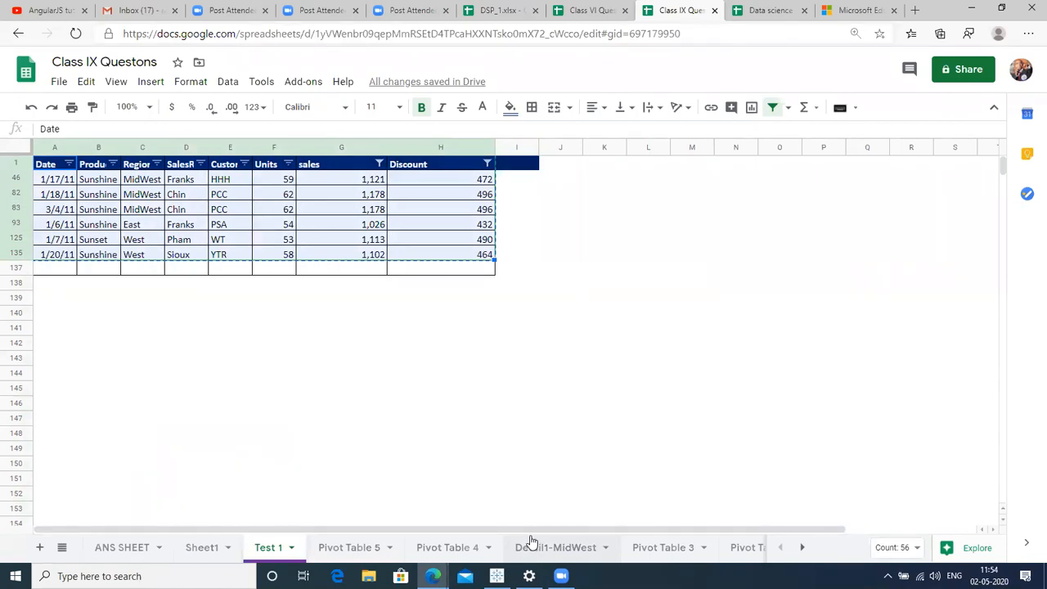
Paste the copied rows at L1 on Pivot Table 4, then return to Test 1.
left_click(459, 547)
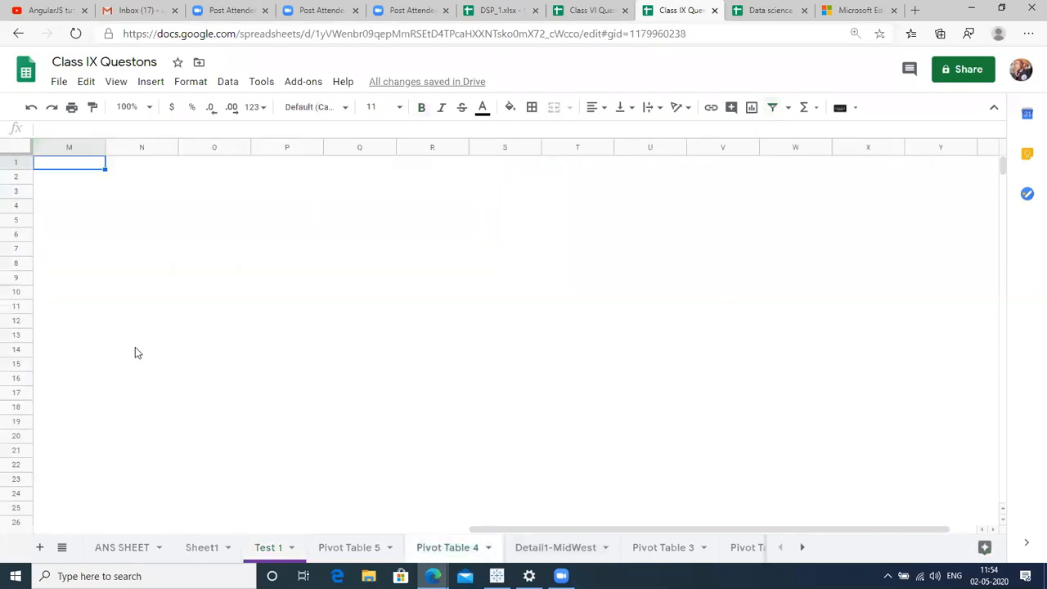
left_click(94, 307)
key("Left")
key("ctrl+Up")
key("ctrl+v")
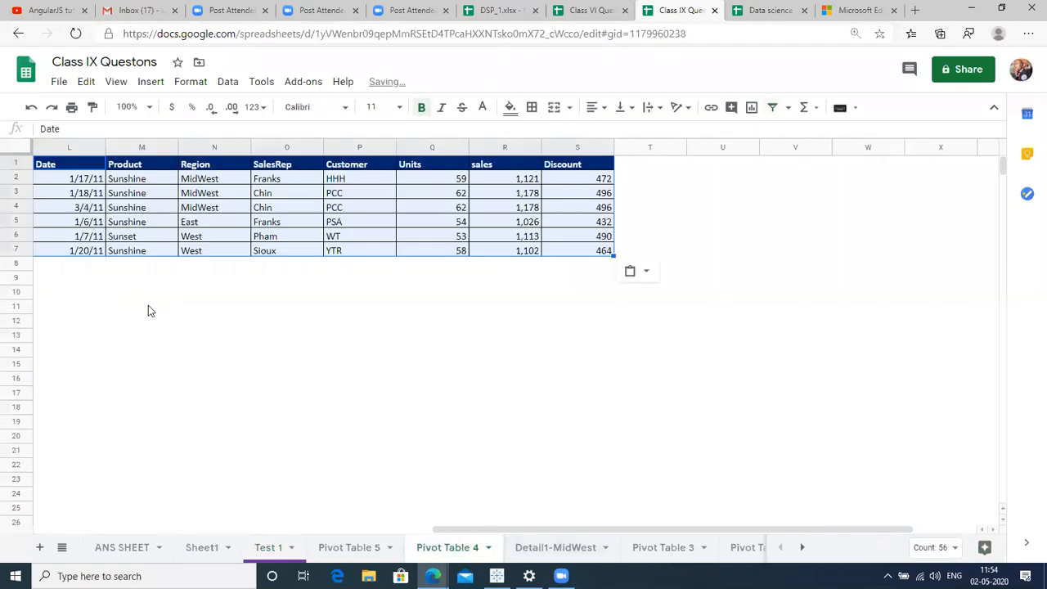
left_click(229, 381)
left_click(272, 547)
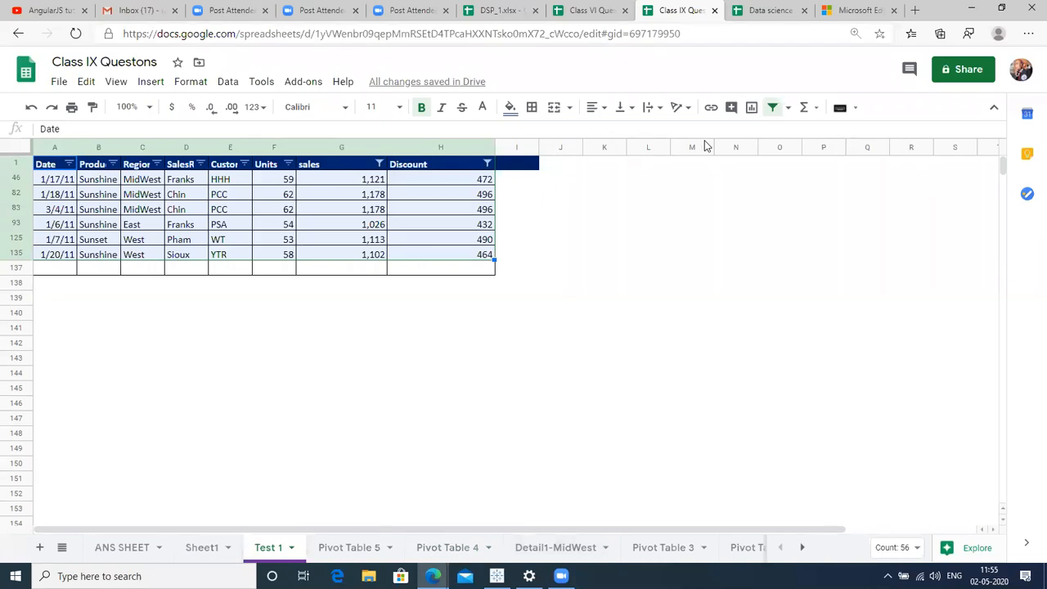
Remove the Test 1 filters and widen the empty column I beside Discount.
left_click(773, 107)
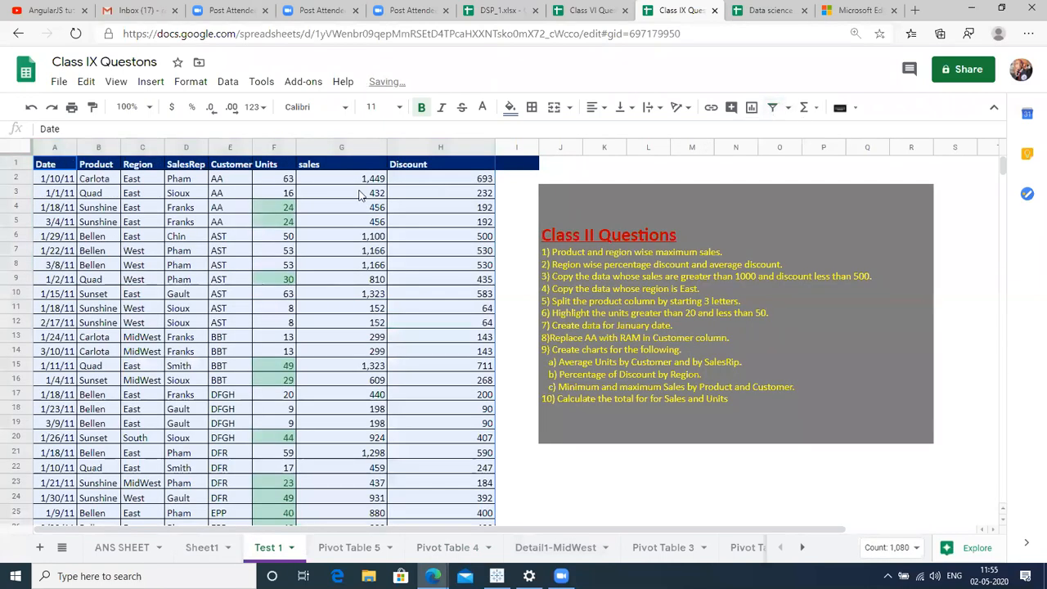
left_click(359, 195)
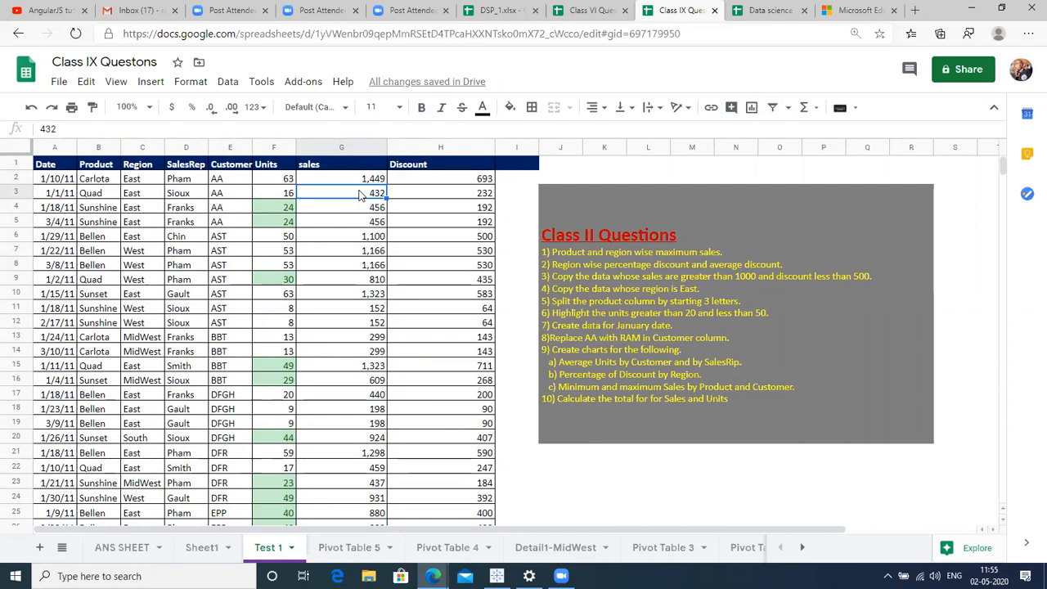
left_click(514, 146)
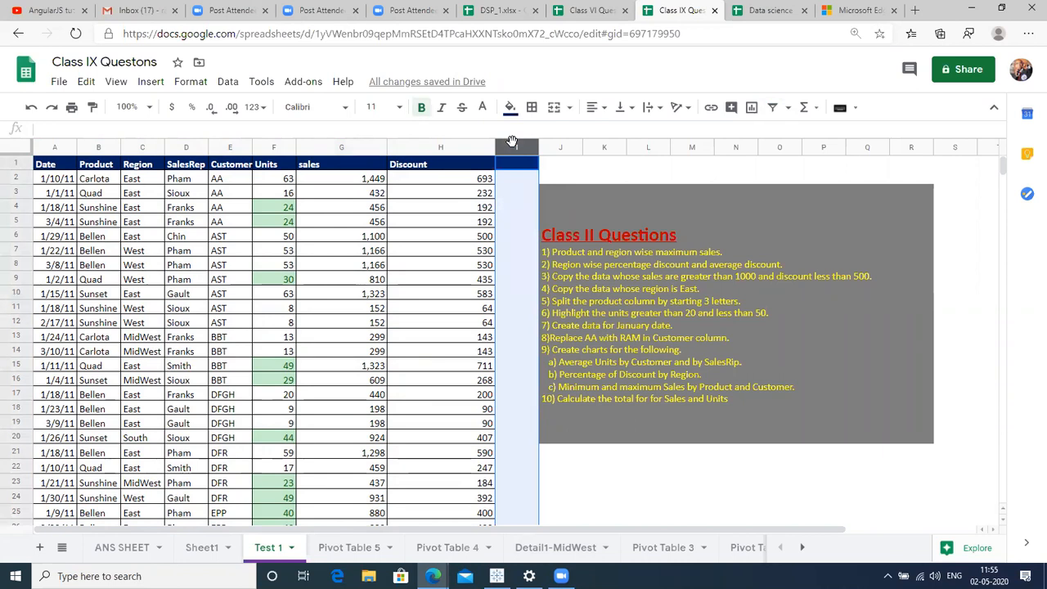
left_click_drag(538, 147, 637, 150)
Enter the header Valid/Invalid in I1 and begin =IF( in I2.
left_click(570, 164)
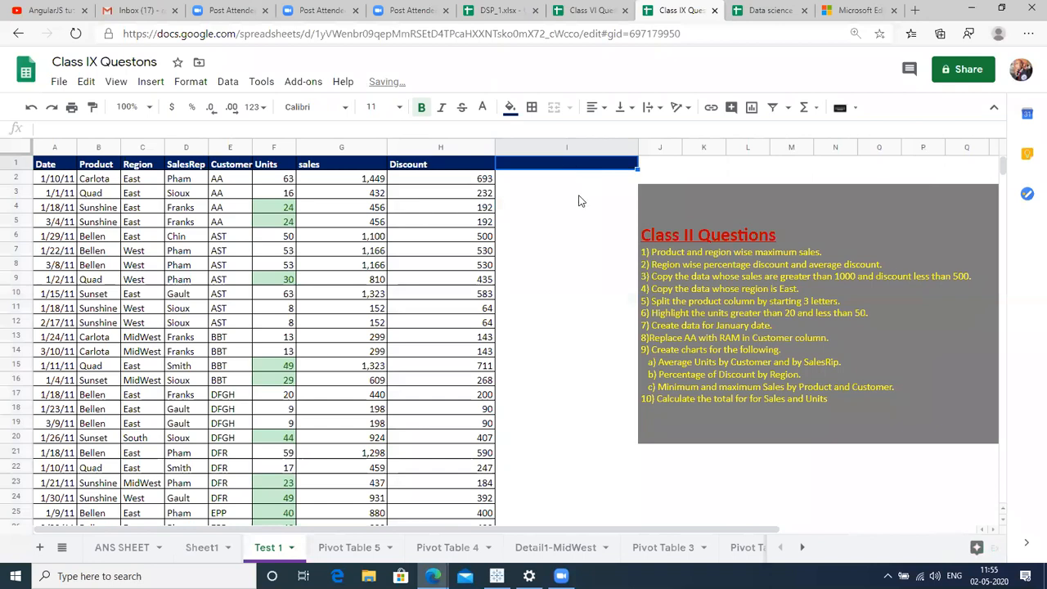
type("Ac")
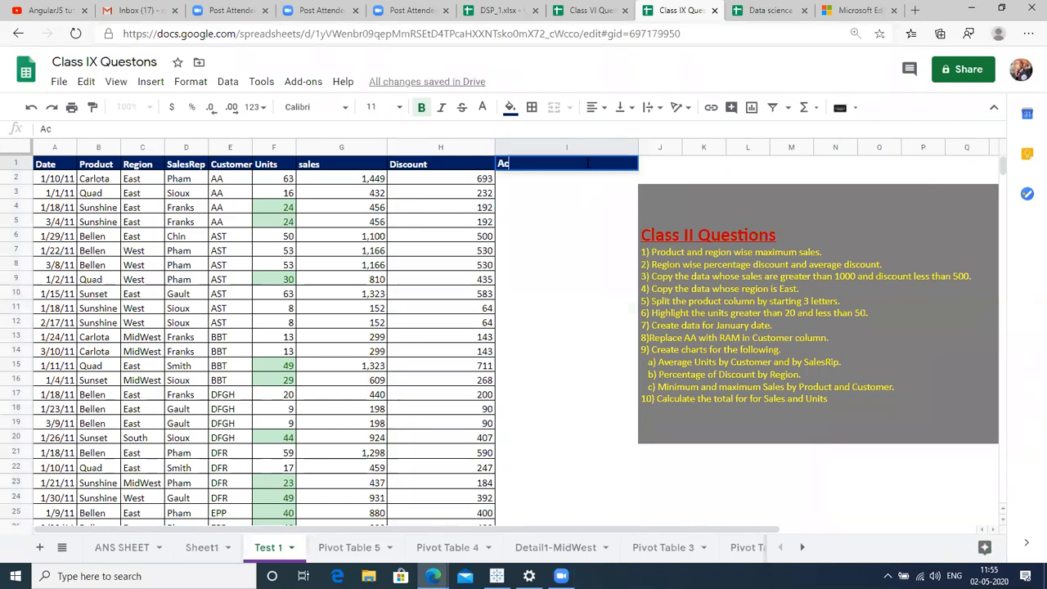
type("cept/Not")
key("BackSpace")
key("BackSpace")
key("BackSpace")
key("BackSpace")
key("BackSpace")
key("BackSpace")
key("BackSpace")
key("BackSpace")
key("BackSpace")
type("Valid/Inva")
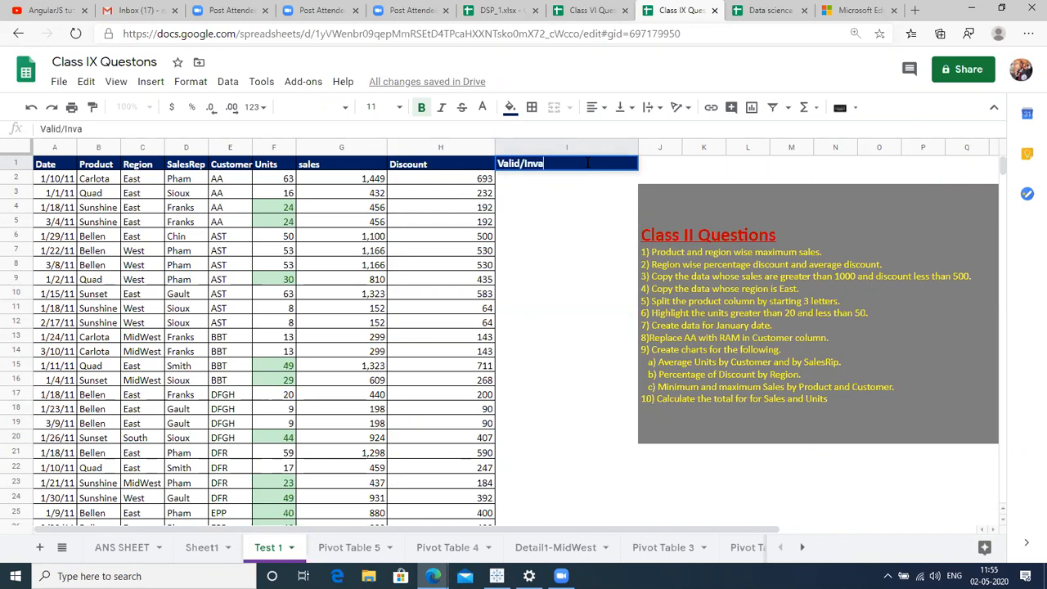
type("lid")
key("Return")
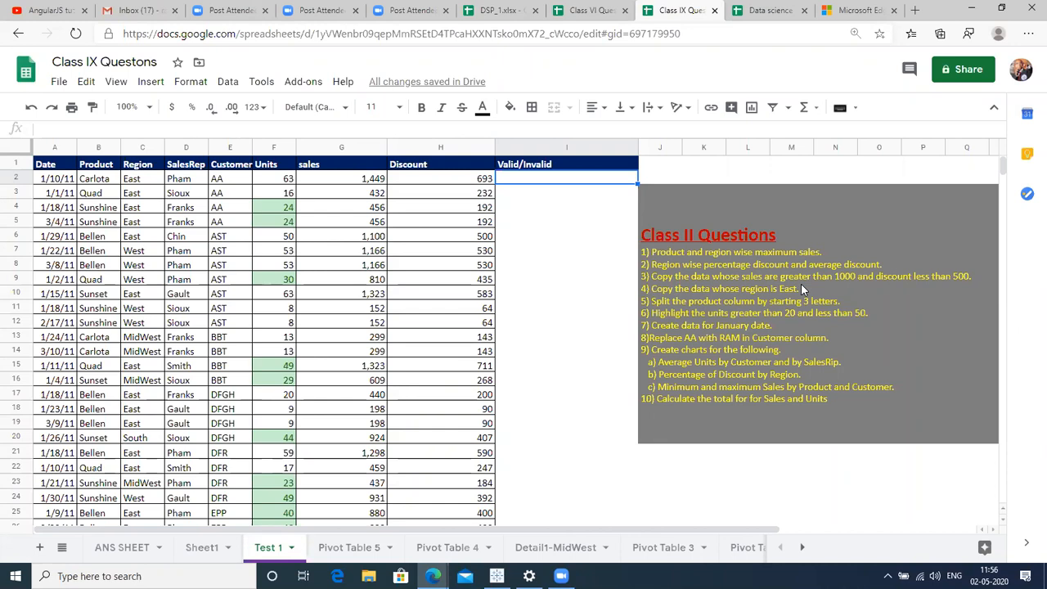
type("=IF(")
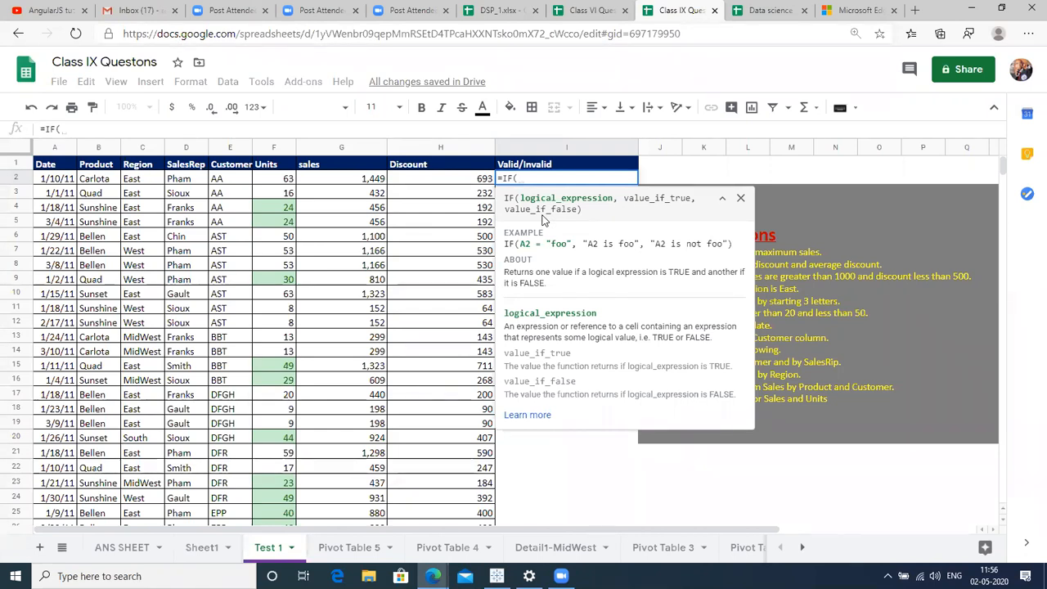
Start the I2 condition as G2>1000, then rework it to begin with AND(.
left_click(351, 180)
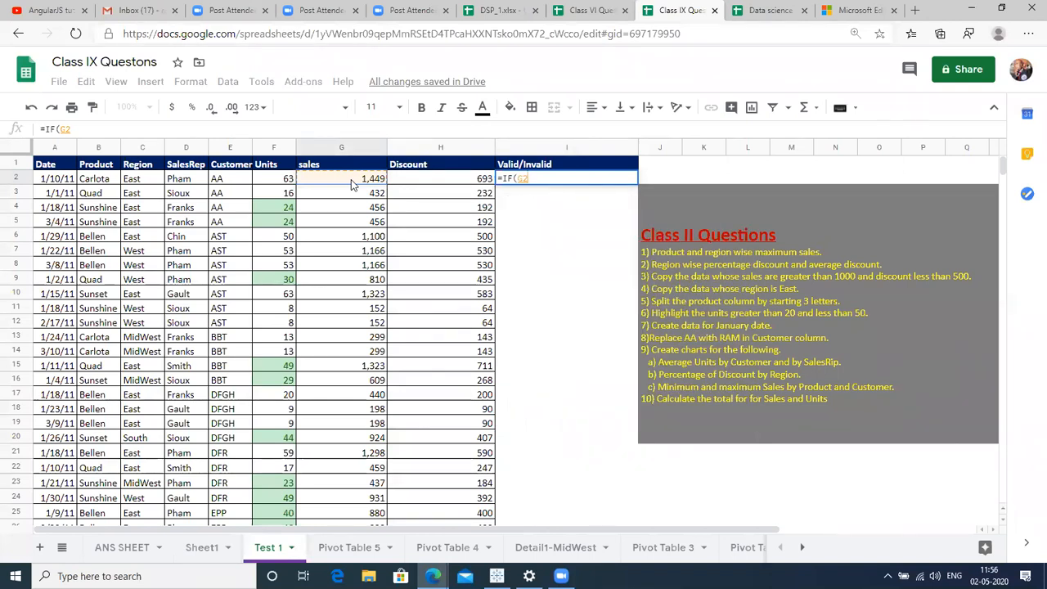
type(">1000")
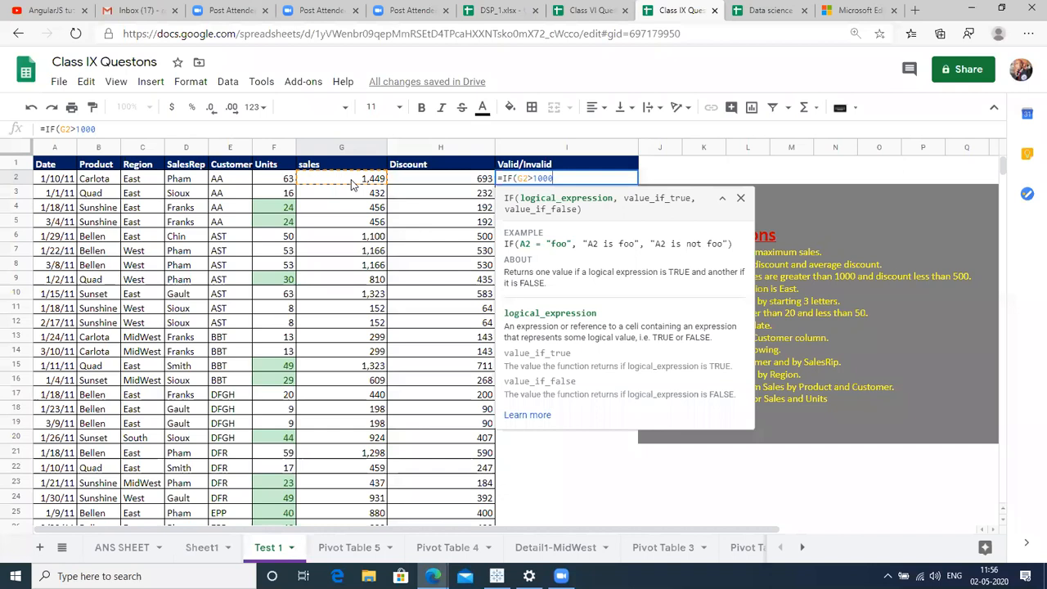
key("BackSpace")
key("BackSpace")
key("BackSpace")
key("BackSpace")
key("BackSpace")
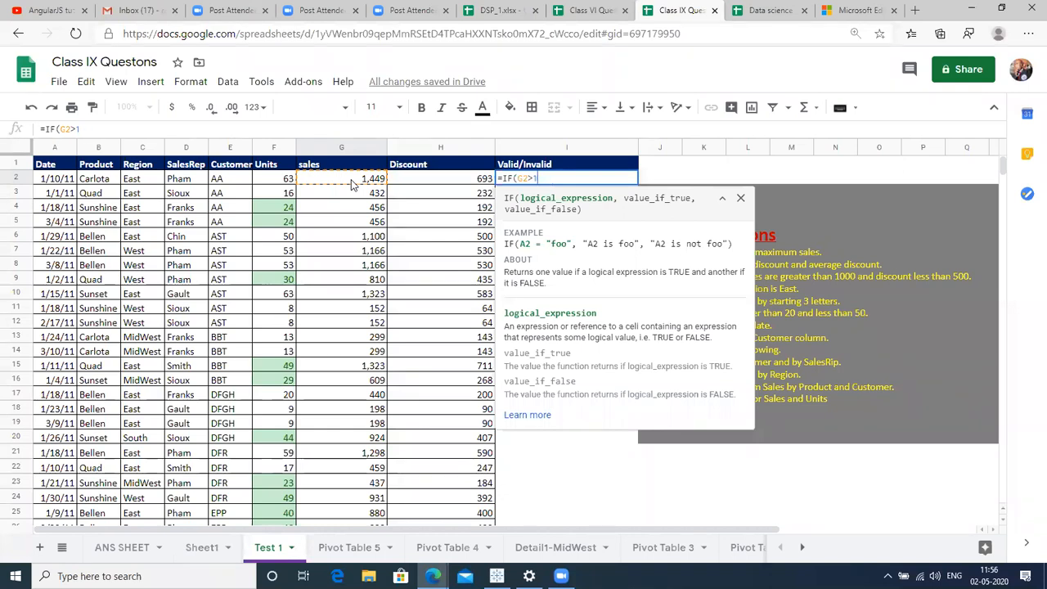
key("BackSpace")
key("BackSpace")
type("O")
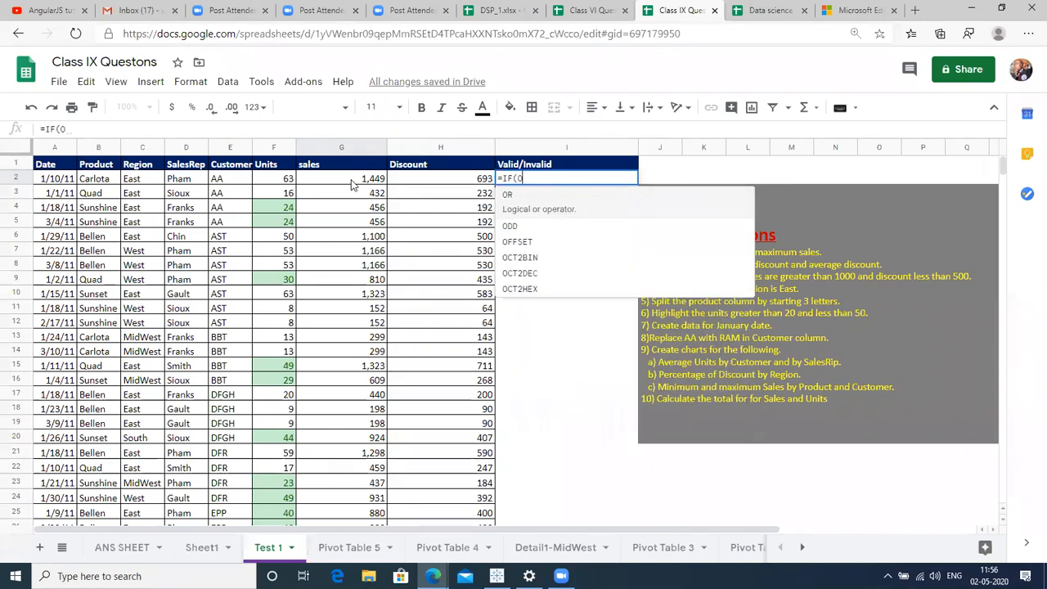
key("BackSpace")
type("AND(")
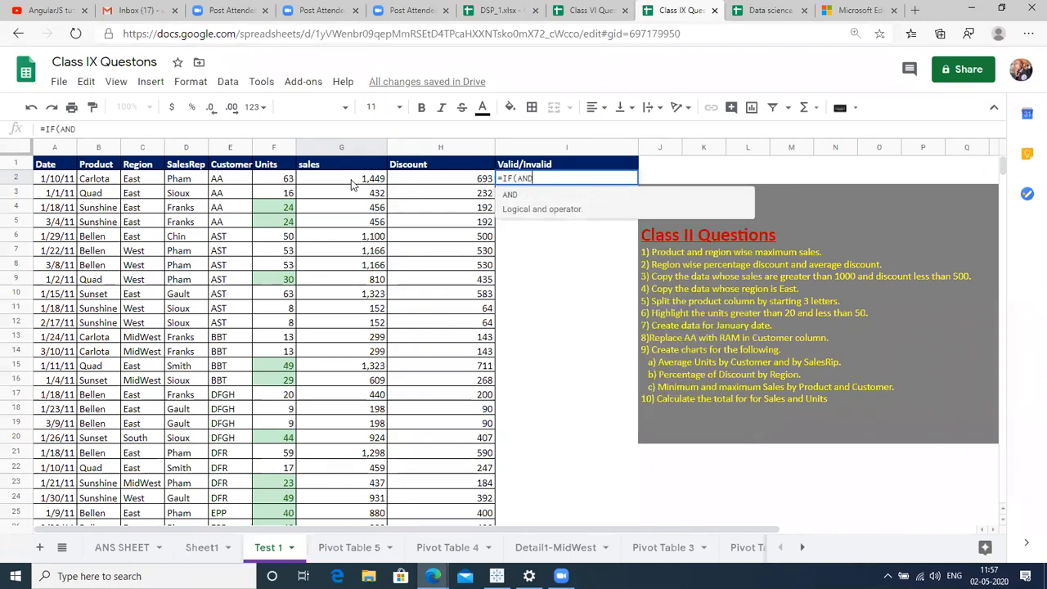
Complete I2 as =IF(AND(G2>1000,H2<500),"Valid","Invalid") and commit it.
left_click(342, 183)
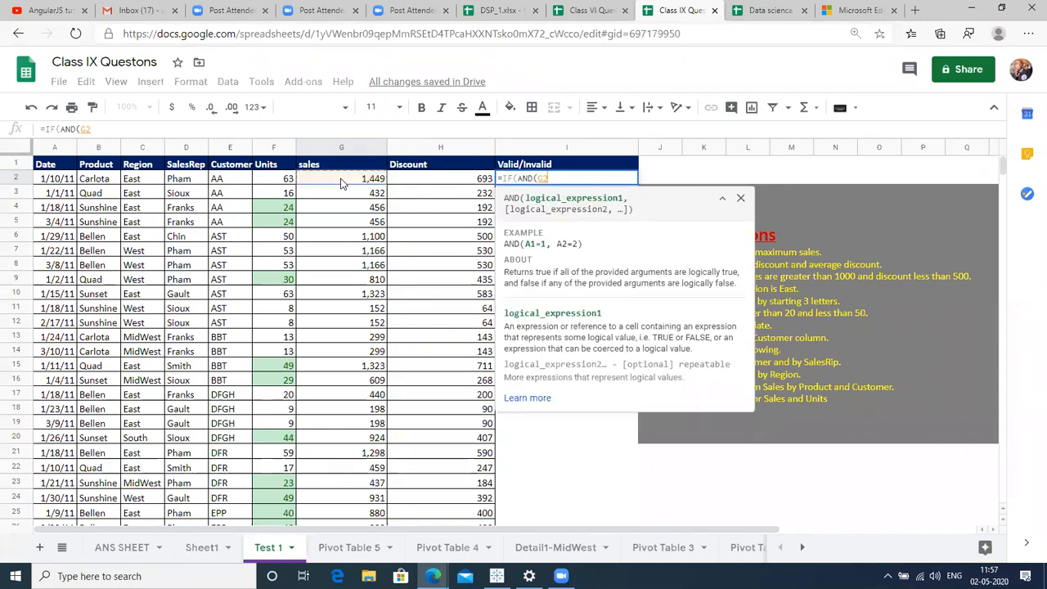
type(">10")
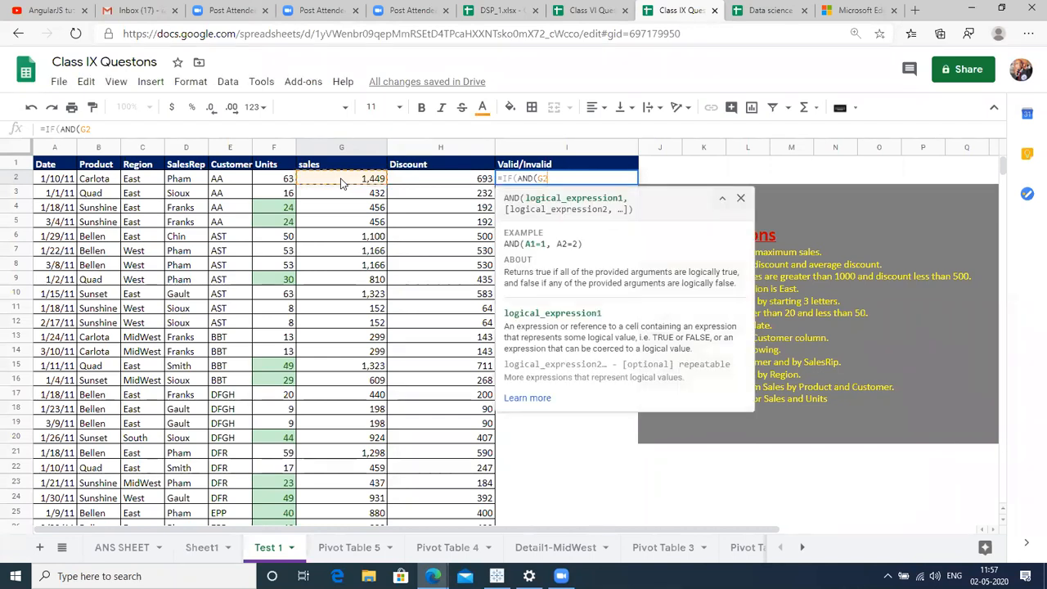
type("00,")
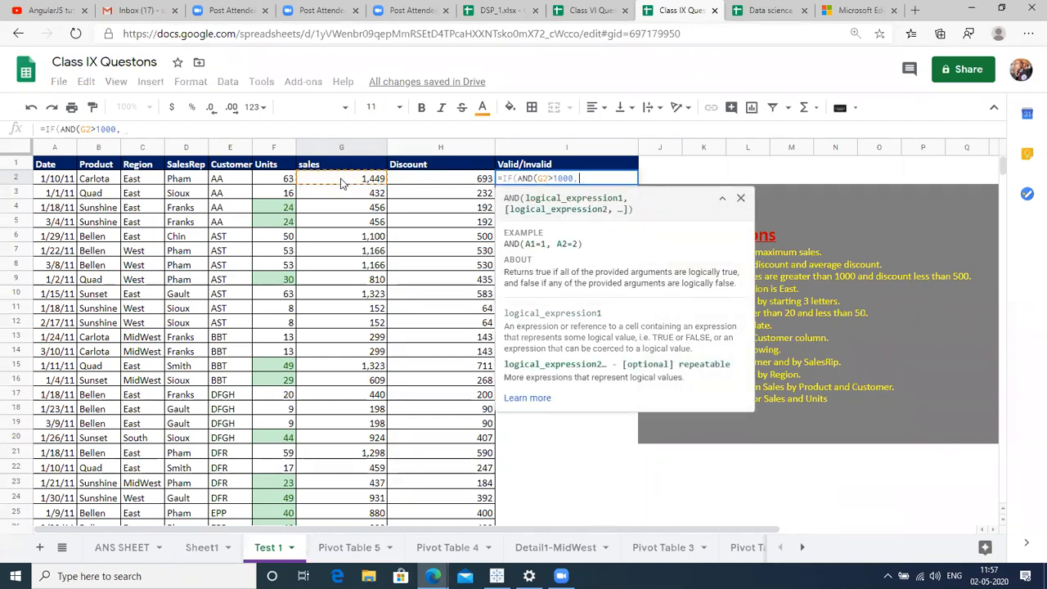
left_click(434, 185)
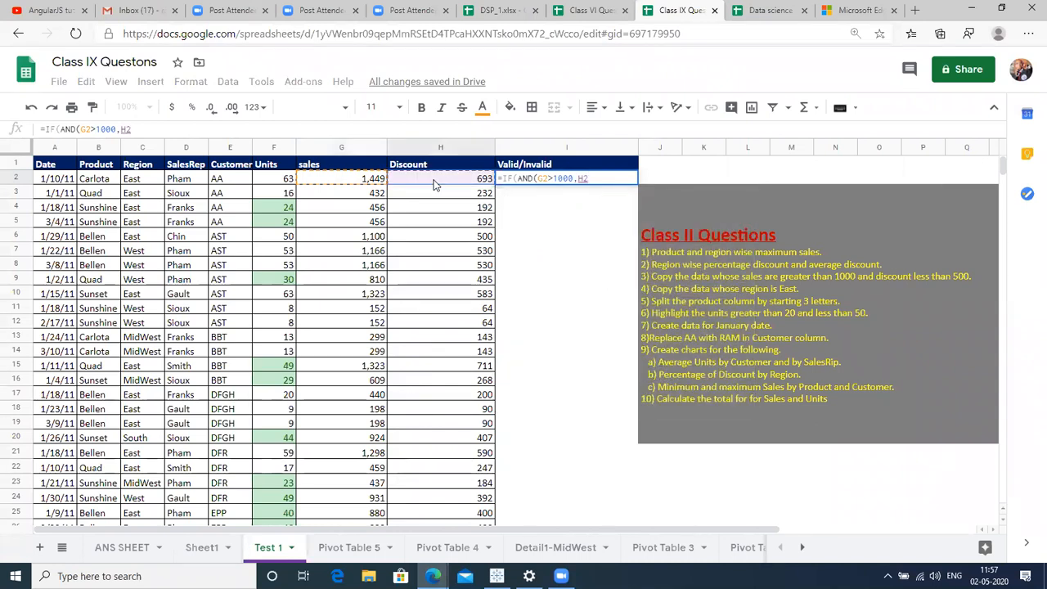
type(">")
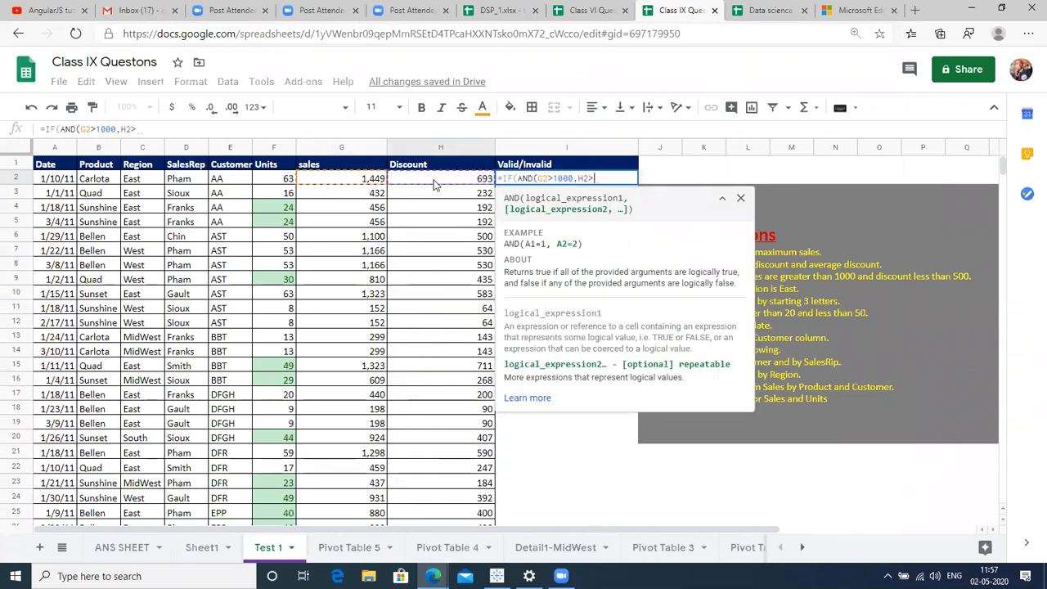
key("BackSpace")
type("<")
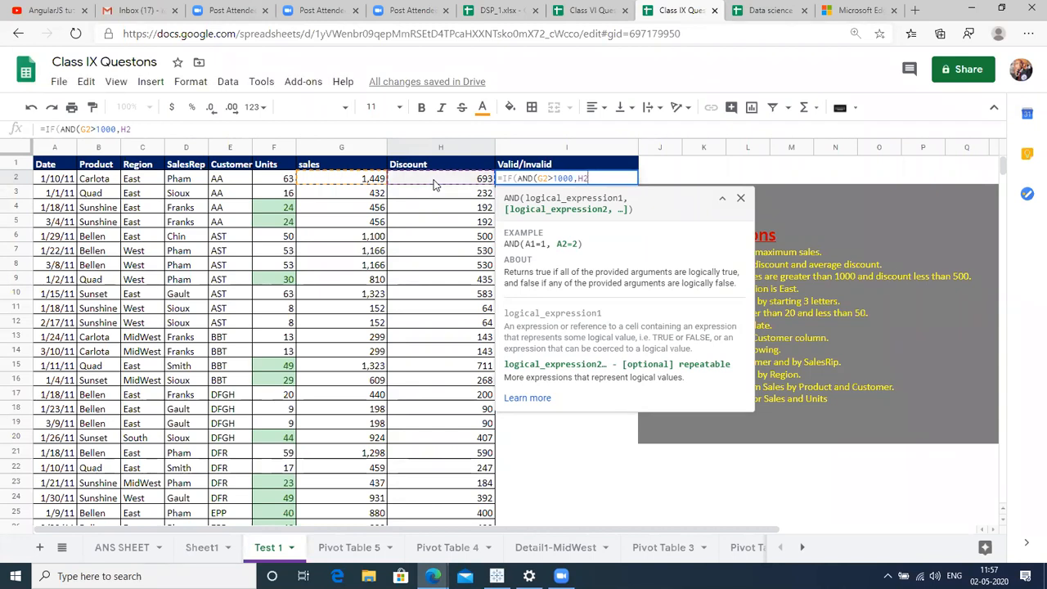
type("00")
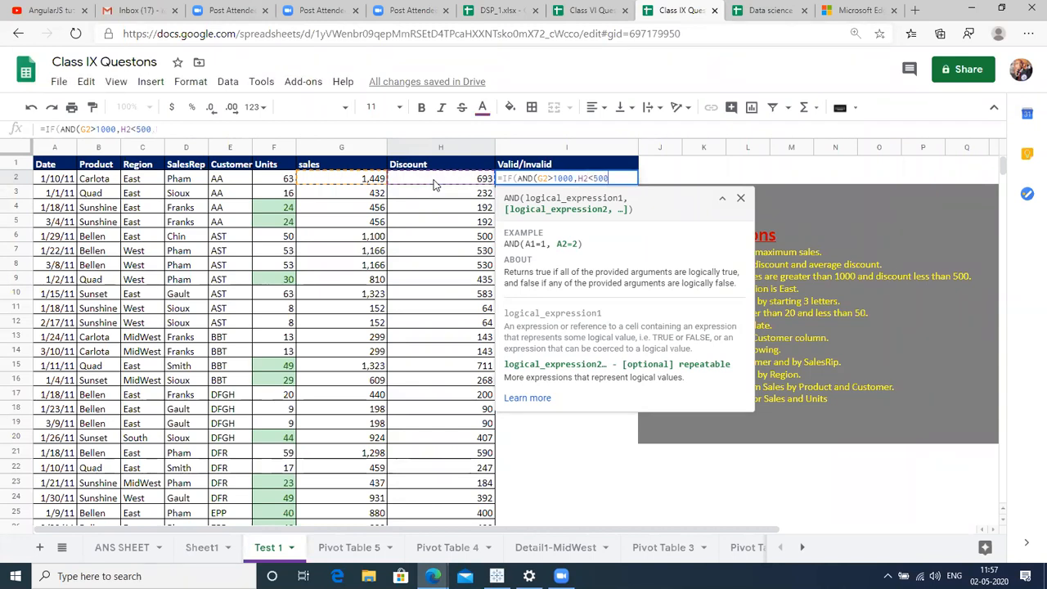
type("),")
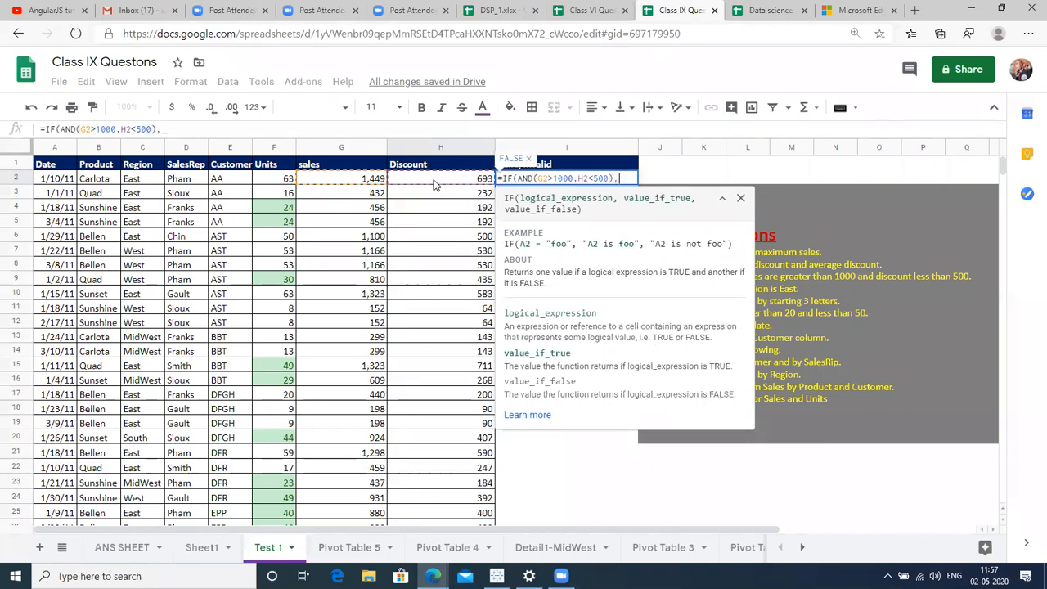
type("\"")
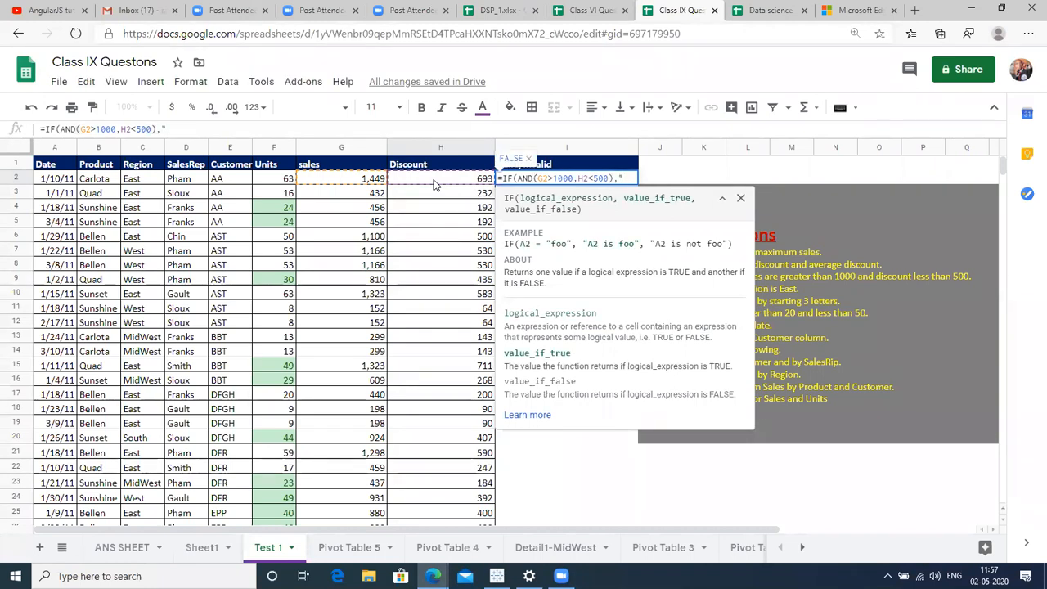
type("Valid\",\"")
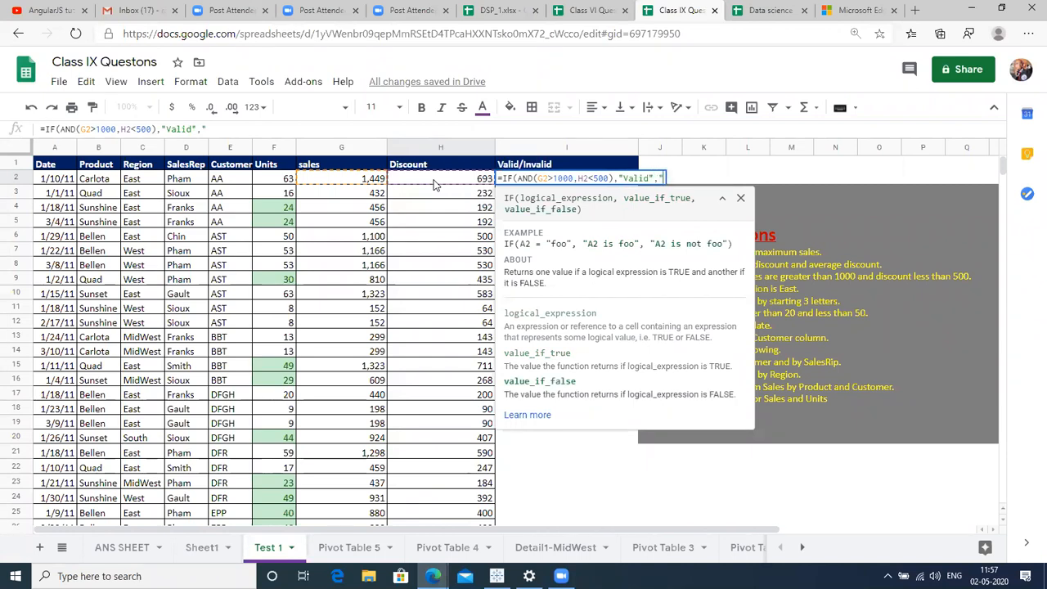
type("Invalid")
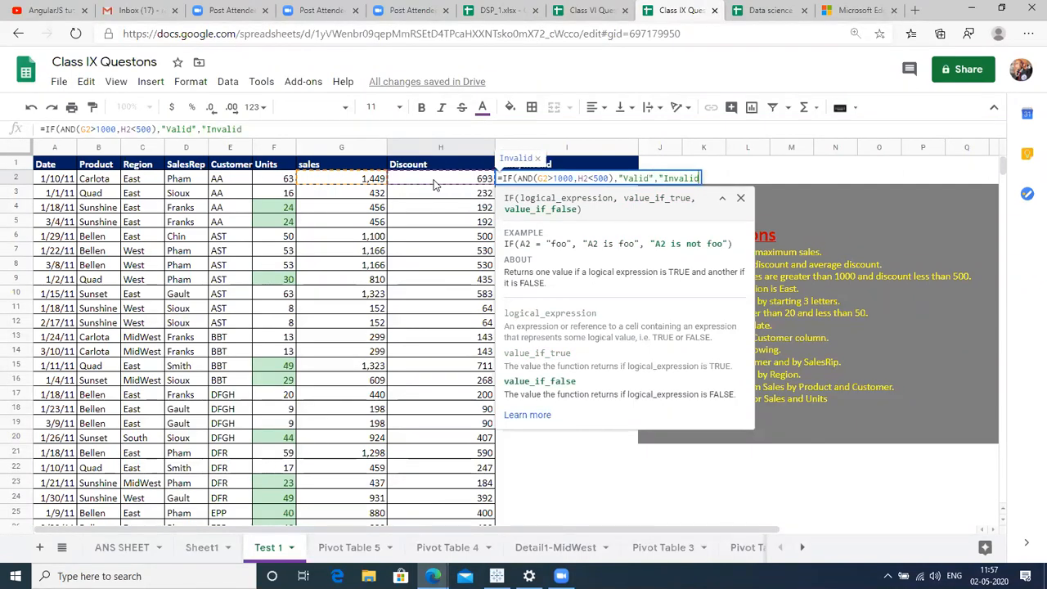
type("\")")
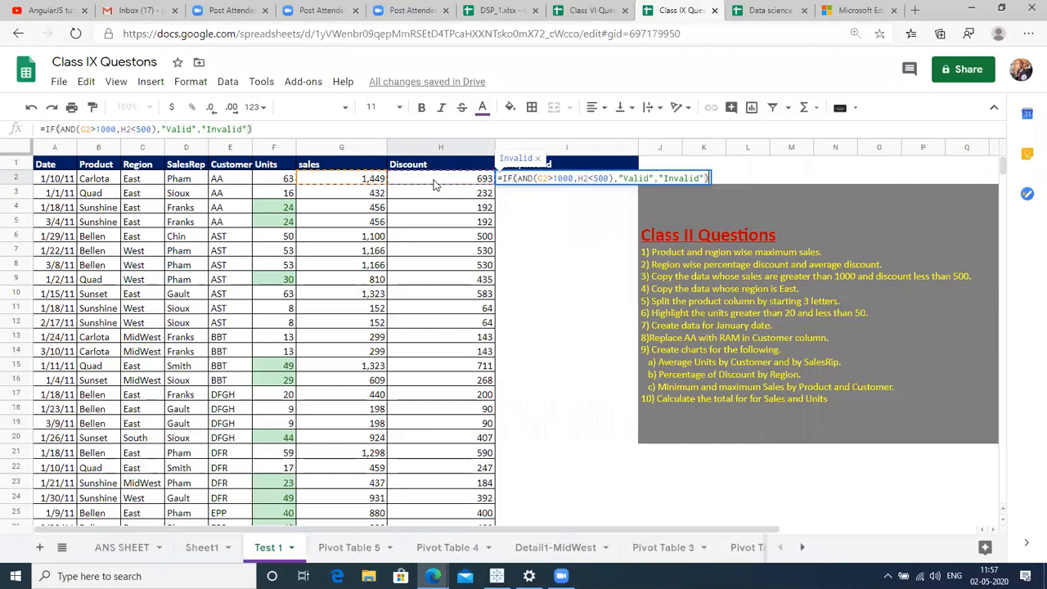
left_click(435, 184)
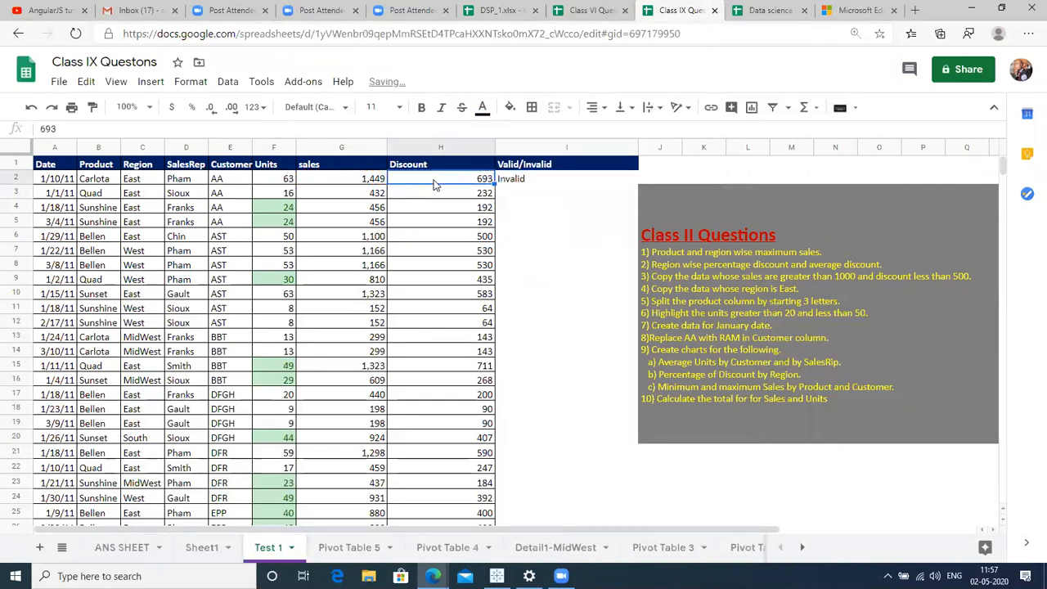
Fill the Valid/Invalid formula from I2 down to the last data row.
key("Right")
key("ctrl+Down")
key("ctrl+shift+Up")
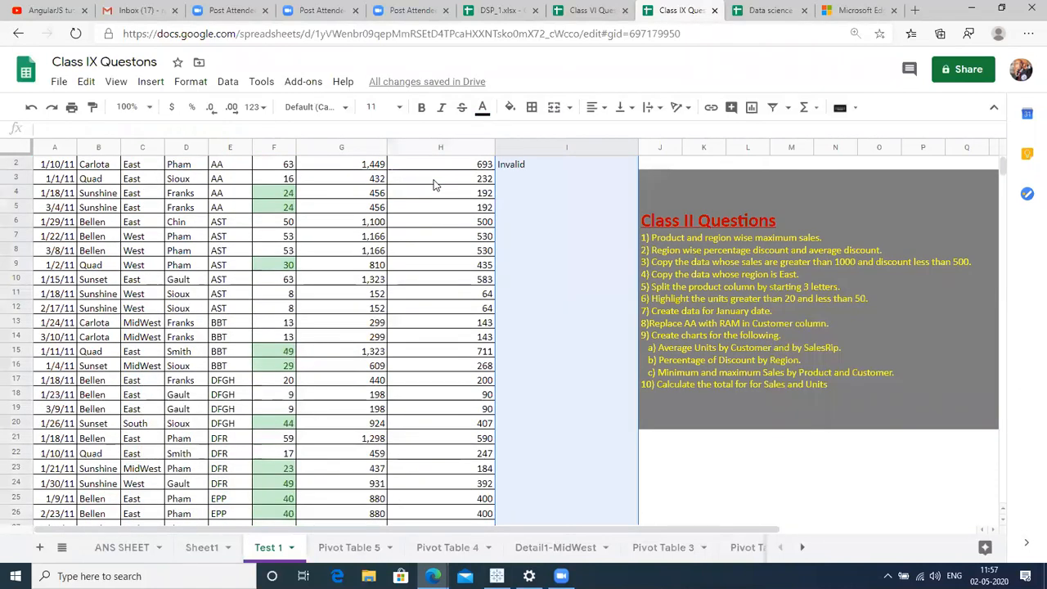
key("ctrl+d")
Set the whole Test 1 table, header included, to font size 18.
left_click(96, 326)
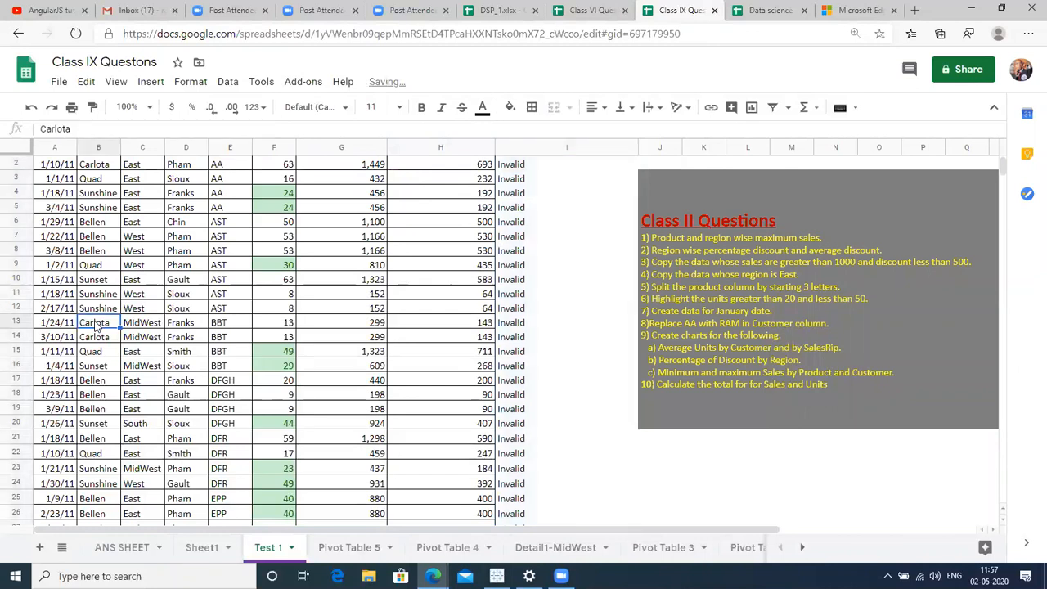
key("ctrl+a")
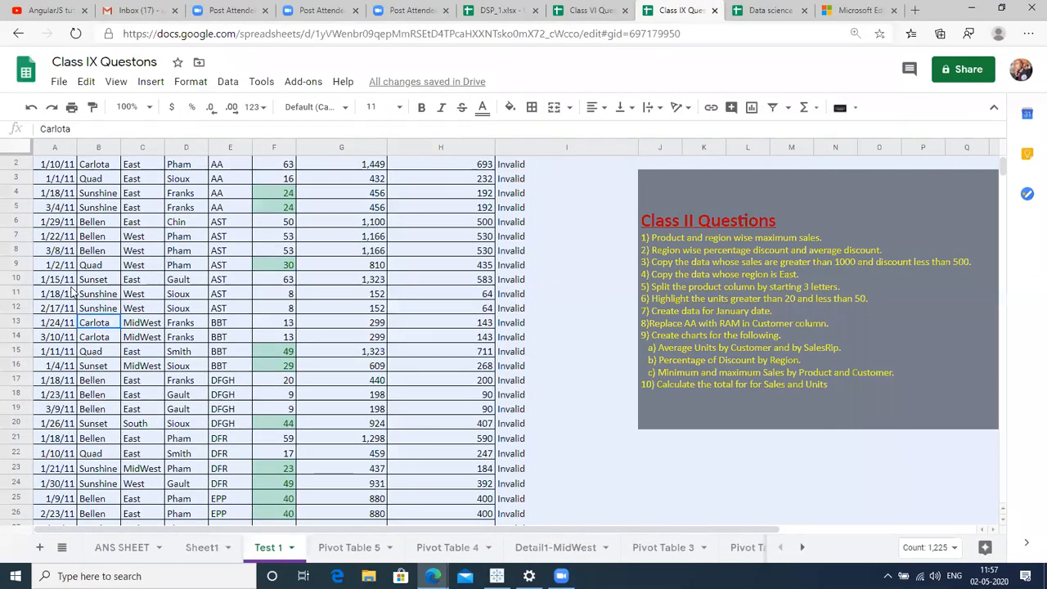
key("ctrl+Home")
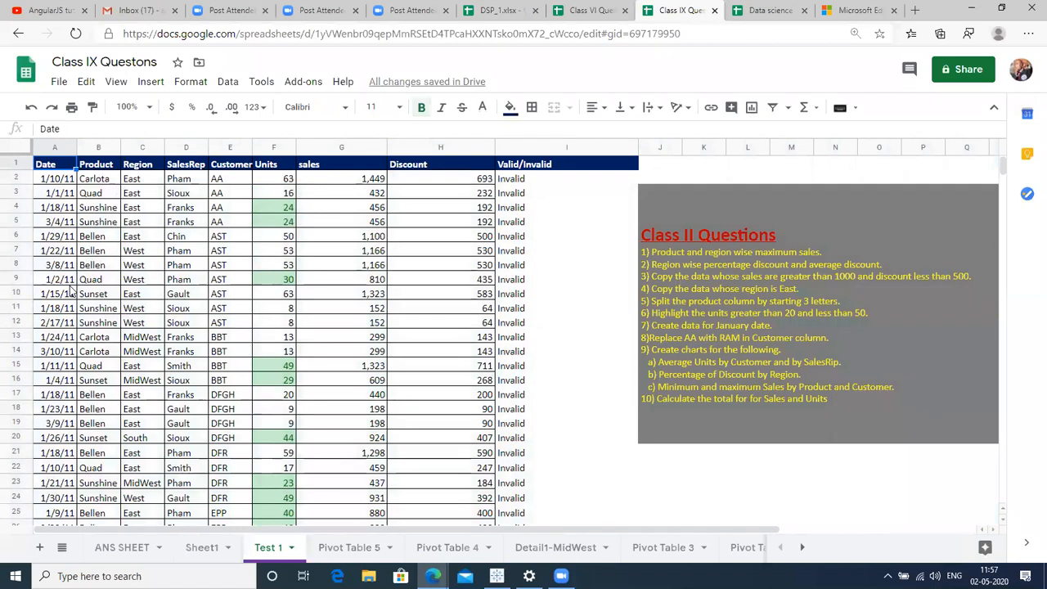
key("ctrl+shift+End")
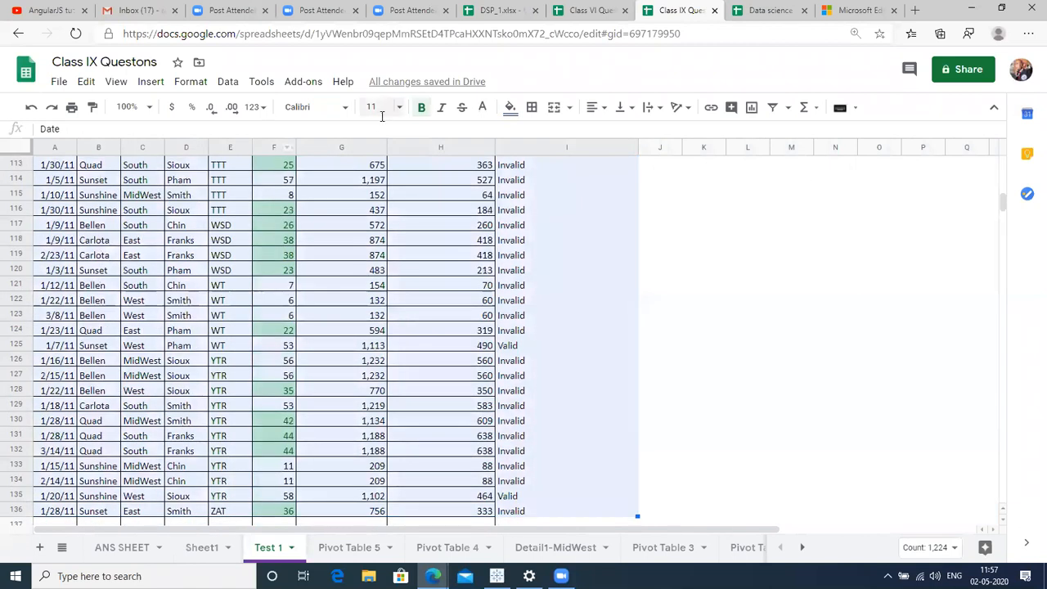
left_click(377, 107)
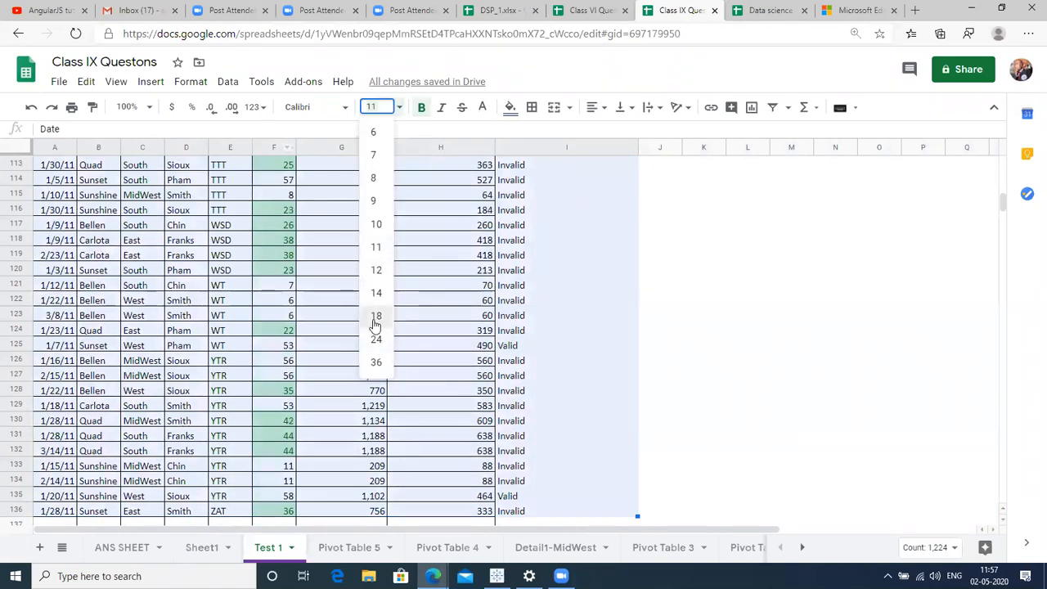
left_click(376, 317)
Check the formulas in column I, then go to the Pivot Table 5 sheet.
left_click(534, 374)
key("ctrl+Up")
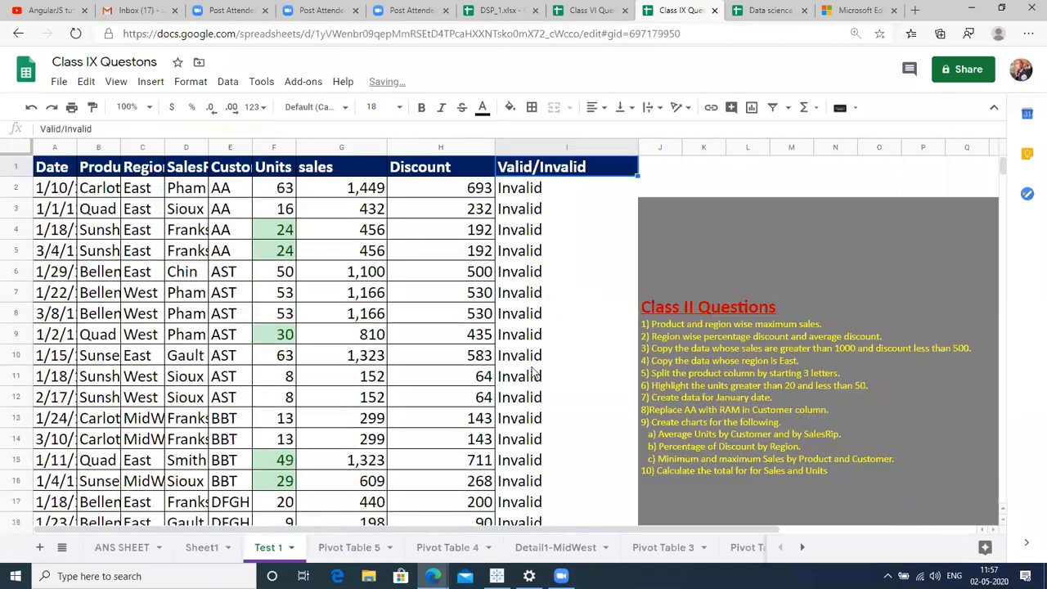
key("Down")
key("Up")
key("Down")
key("Down")
key("Down")
key("Down")
key("Down")
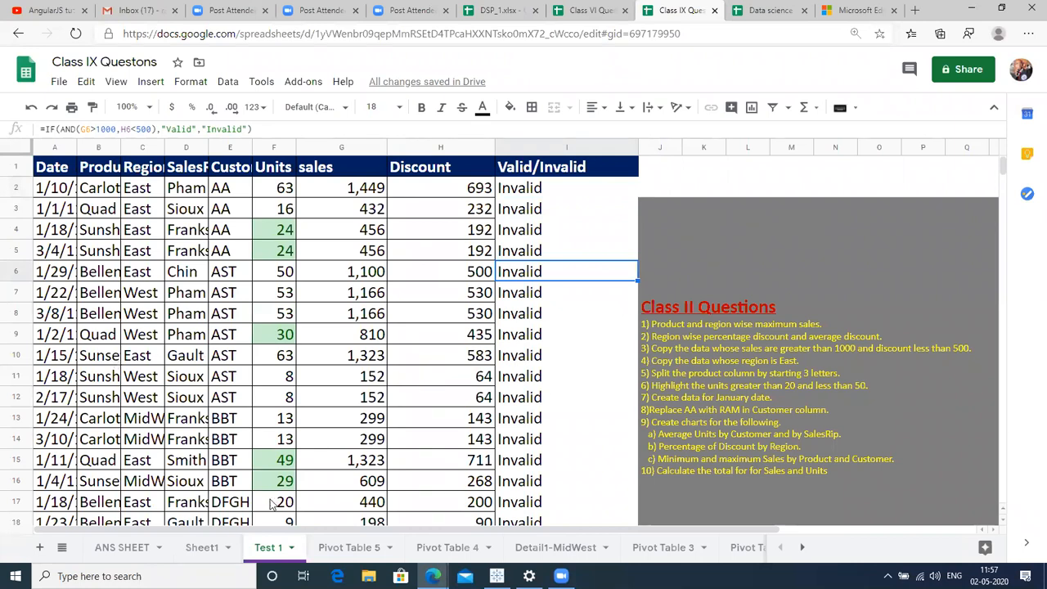
left_click(373, 548)
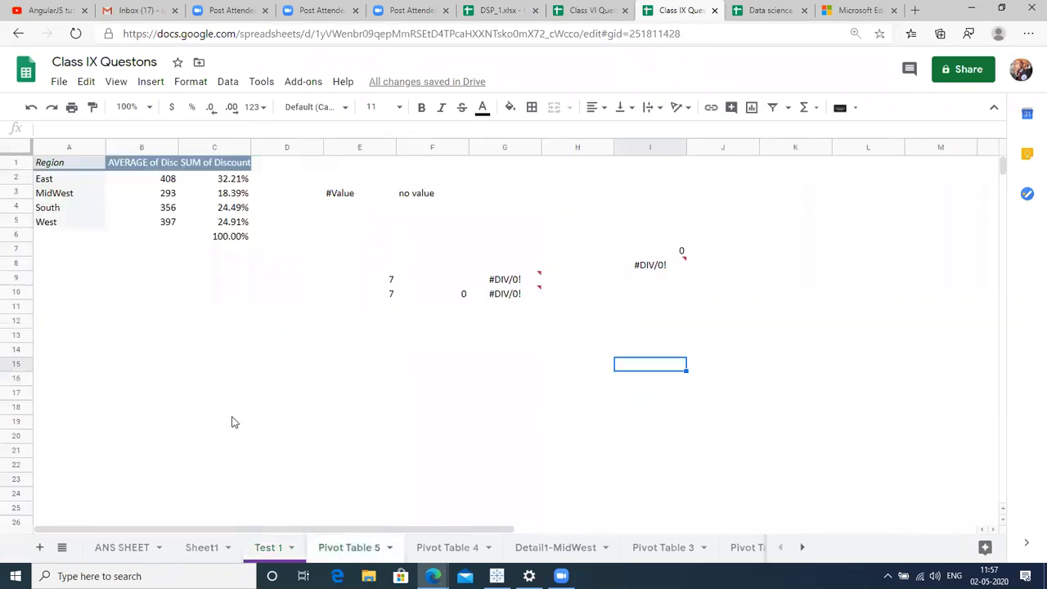
Look at Pivot Table 4, then back on Test 1 select A1:I136.
left_click(443, 549)
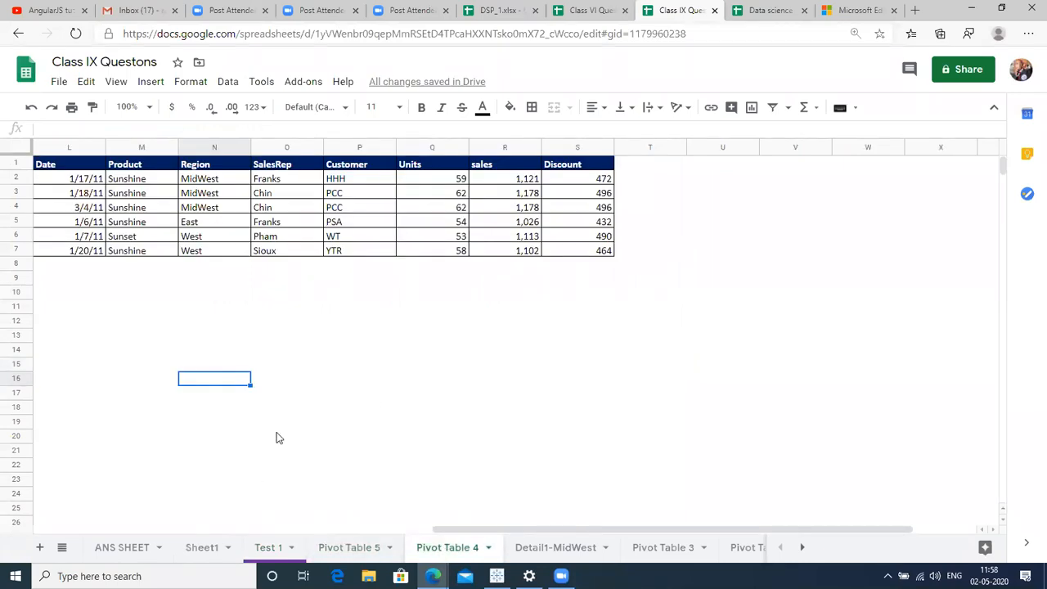
left_click(274, 542)
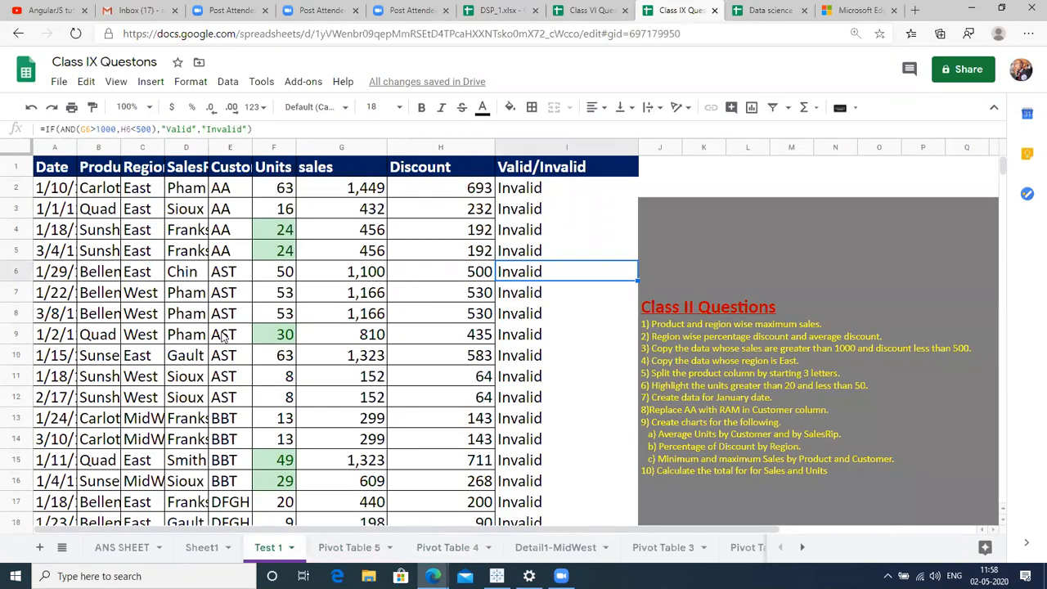
left_click(197, 249)
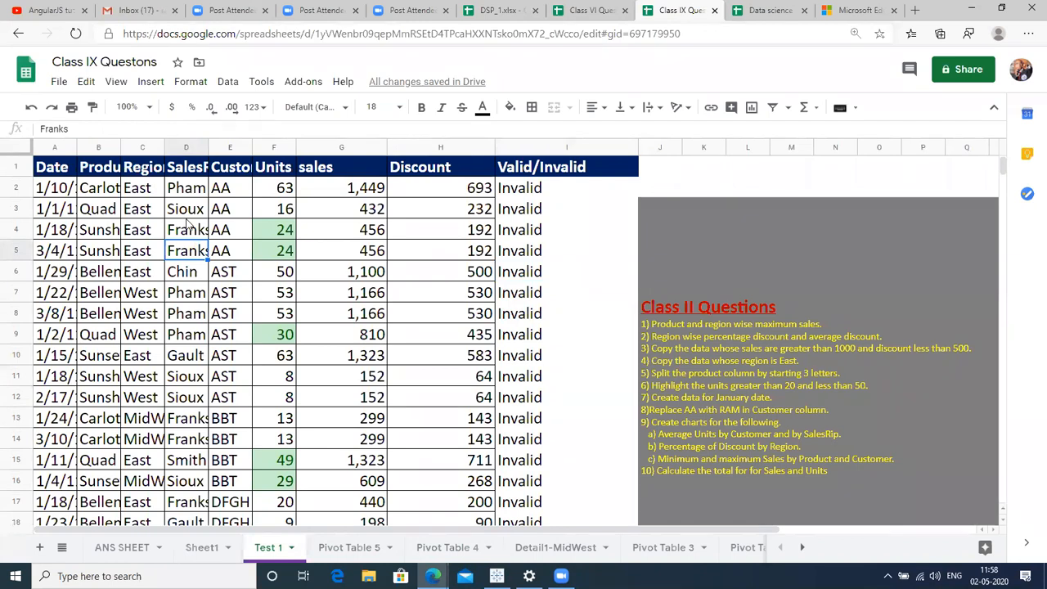
key("ctrl+a")
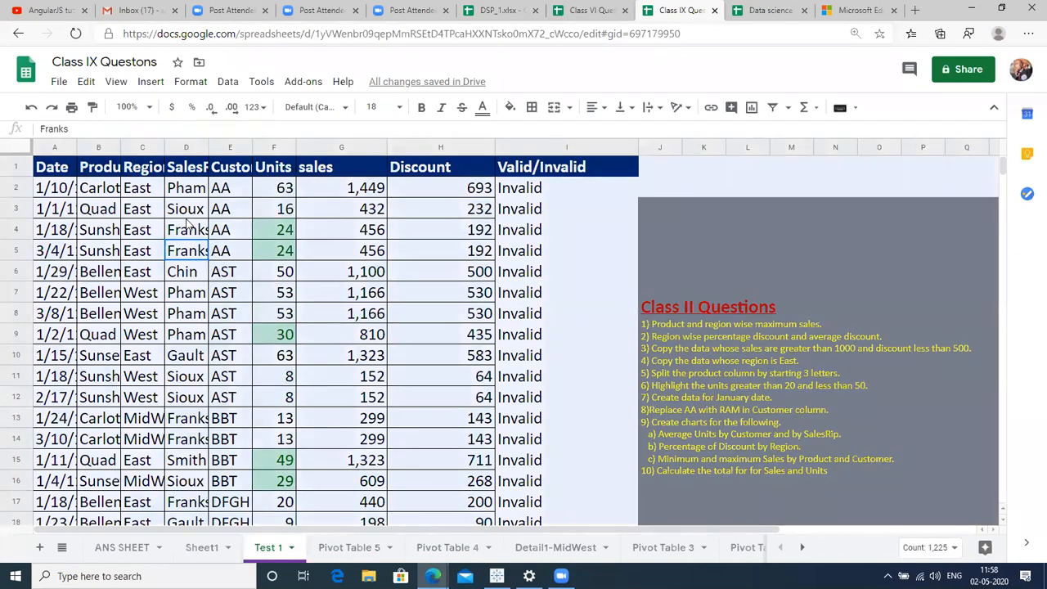
left_click(53, 173)
key("ctrl+shift+Right")
key("ctrl+shift+Down")
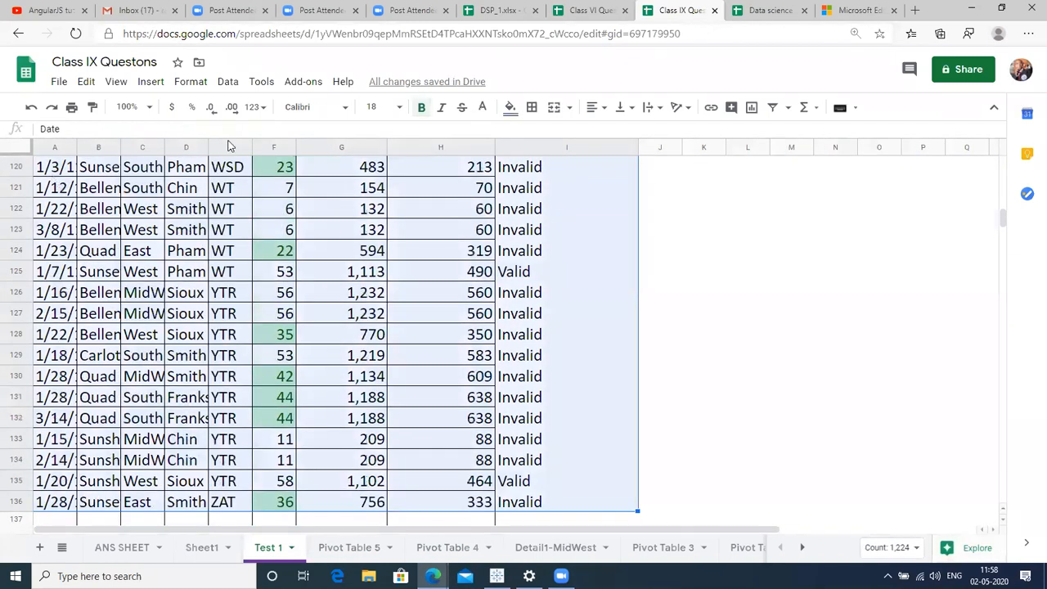
Create a filter on the Test 1 table and show only Valid rows in Valid/Invalid.
left_click(773, 107)
left_click(571, 221)
key("ctrl+Up")
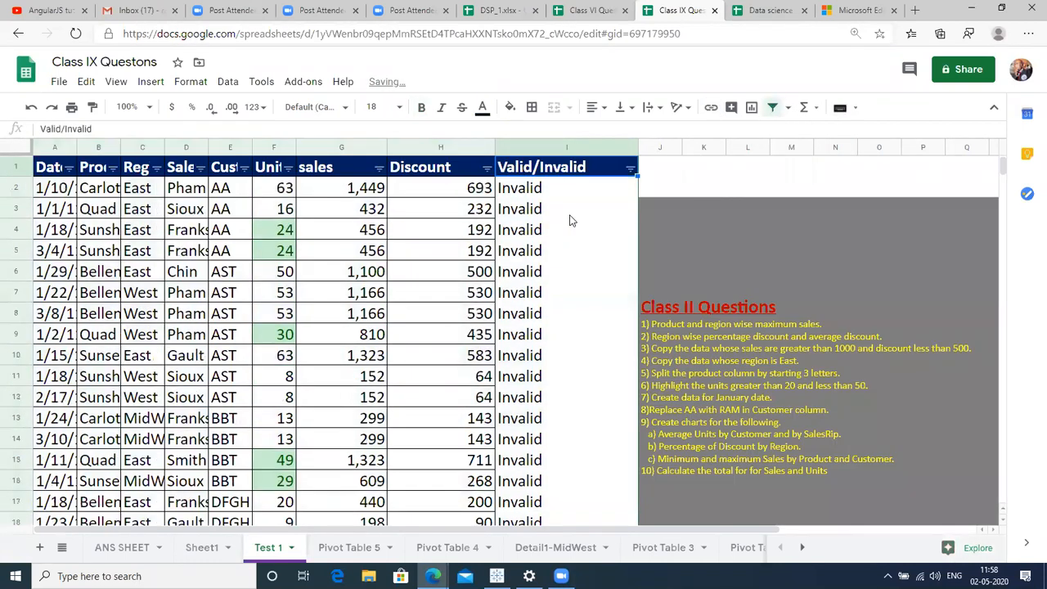
left_click(630, 169)
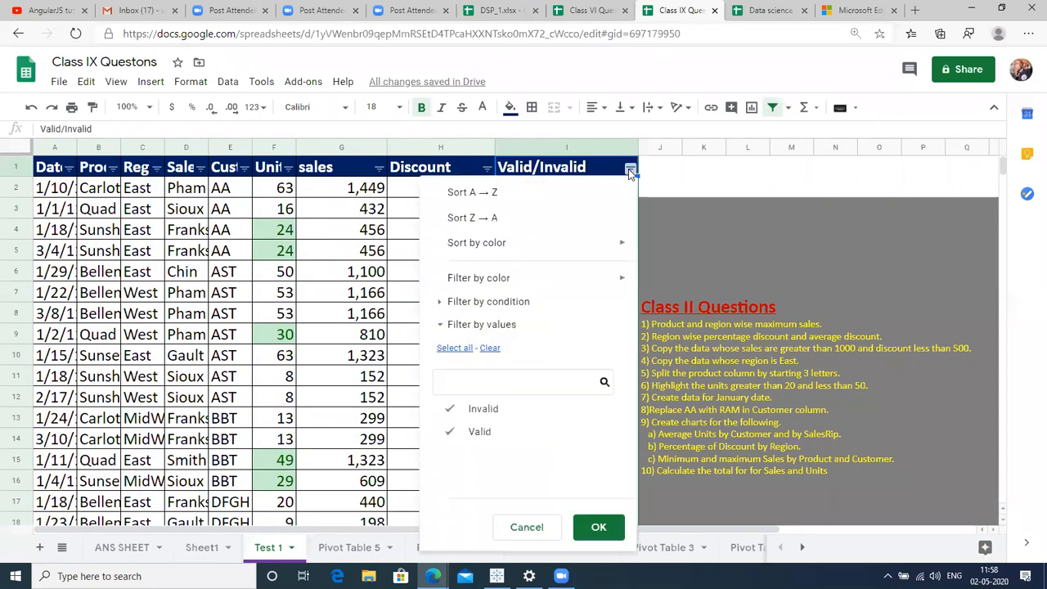
left_click(481, 409)
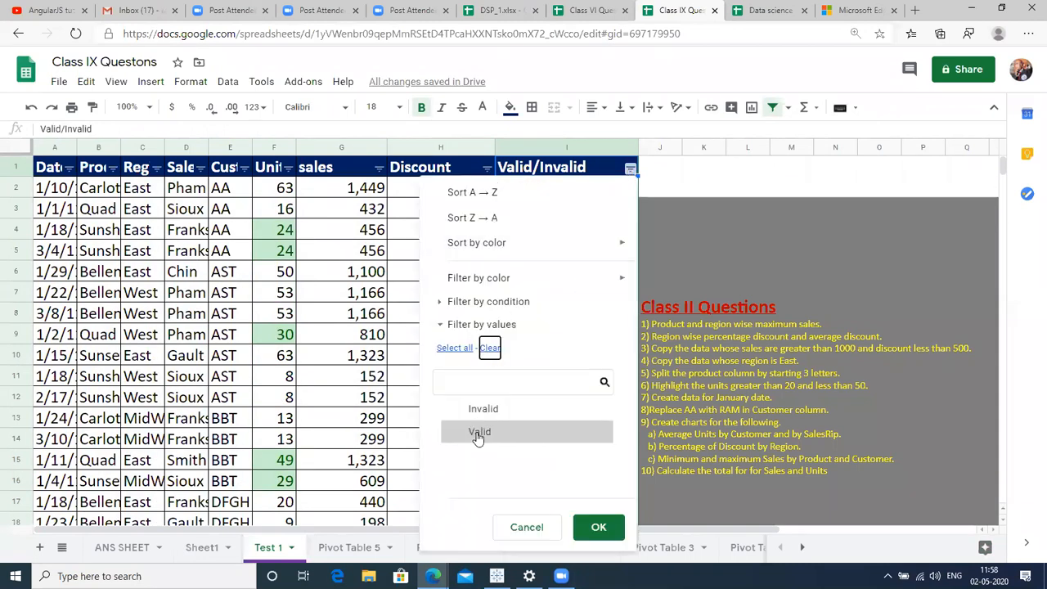
left_click(599, 528)
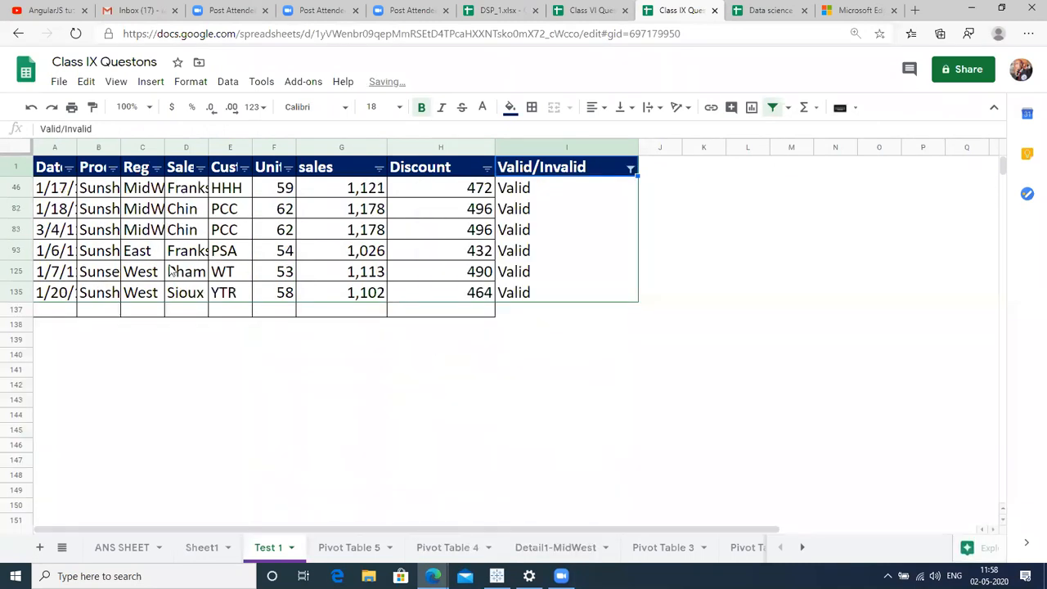
Reset the Valid/Invalid filter to Select all, then select the whole sheet.
left_click(47, 187)
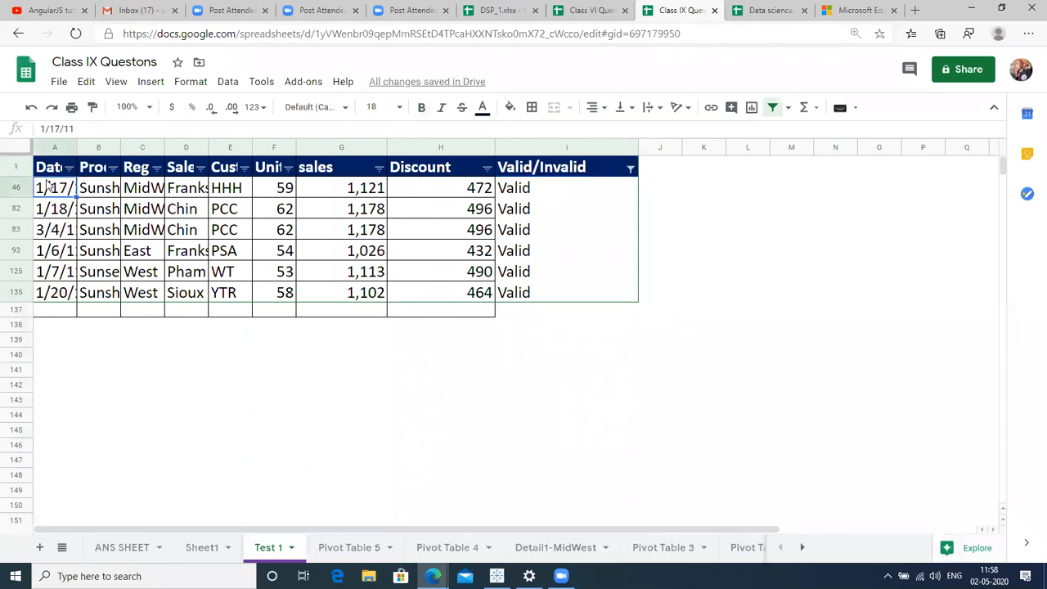
key("shift+Down")
key("shift+Down")
key("shift+Down")
key("shift+Down")
key("shift+Down")
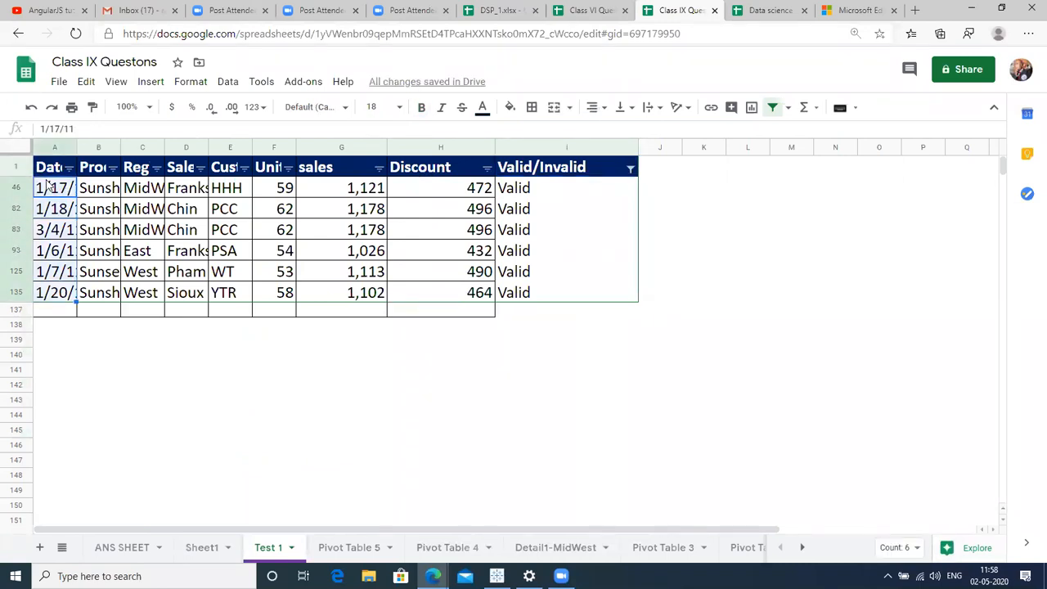
left_click(411, 232)
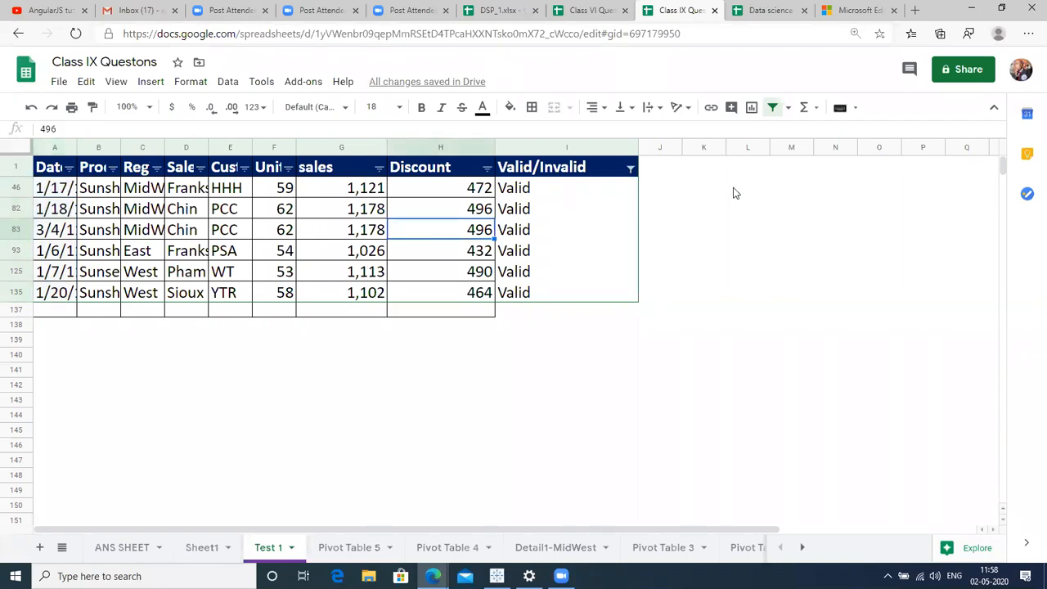
left_click(630, 170)
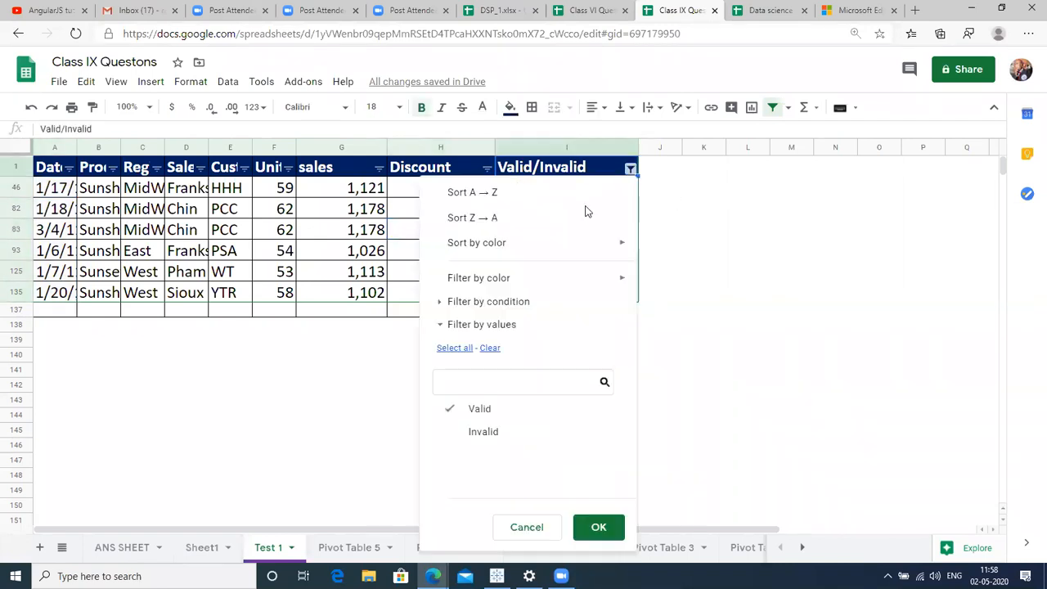
left_click(457, 349)
left_click(600, 527)
left_click(516, 299)
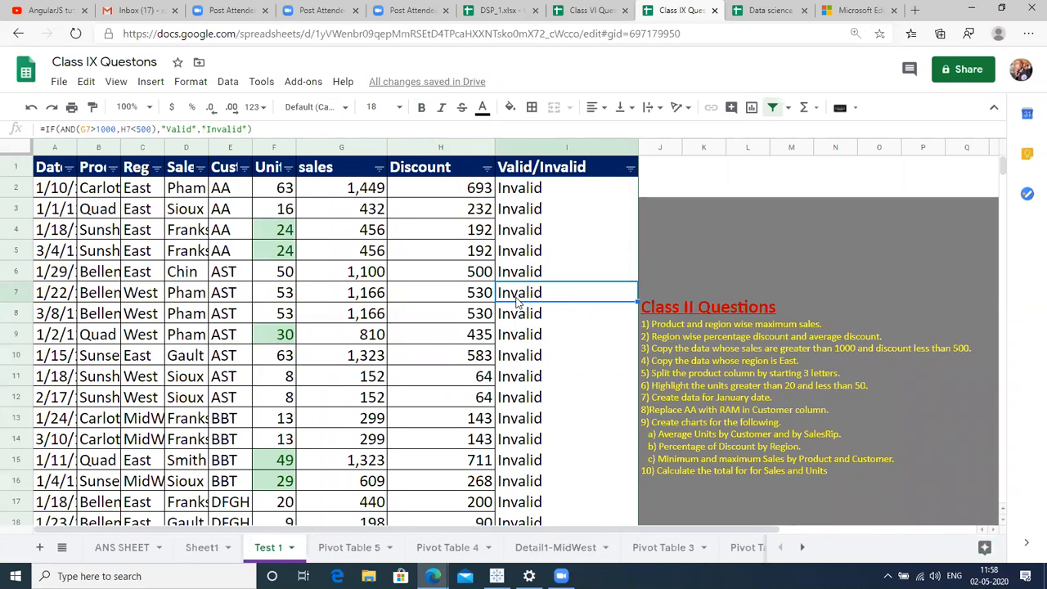
left_click(71, 305)
key("ctrl+a")
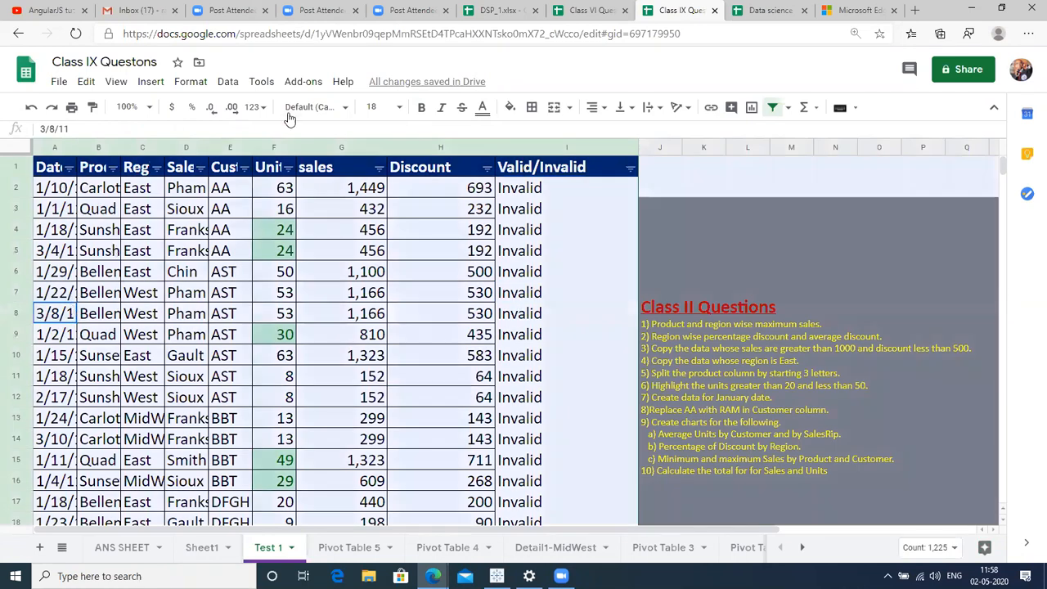
Create a pivot table from 'Test 1'!A1:R136 on a new sheet via Data > Pivot table.
left_click(228, 82)
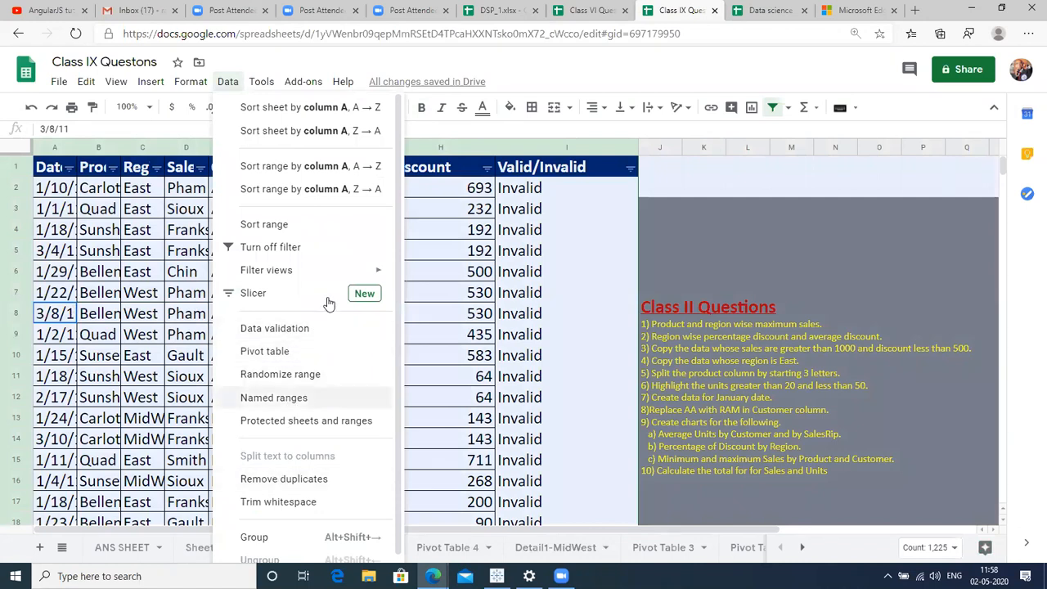
left_click(265, 353)
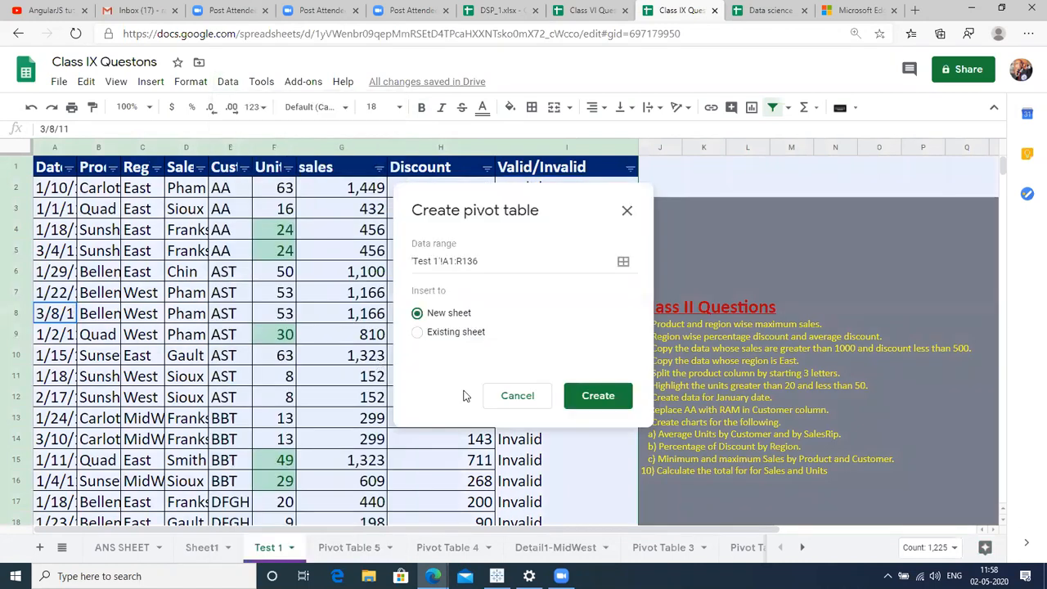
left_click(609, 404)
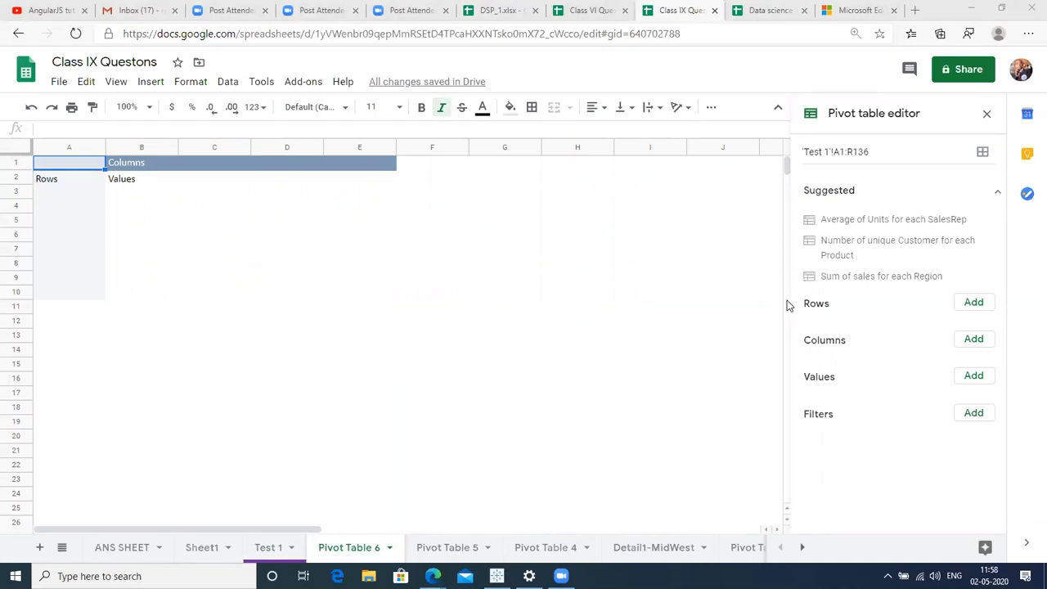
Add Date, Region, Customer and Column J as nested row groups in the Pivot Table 6 editor.
left_click(973, 339)
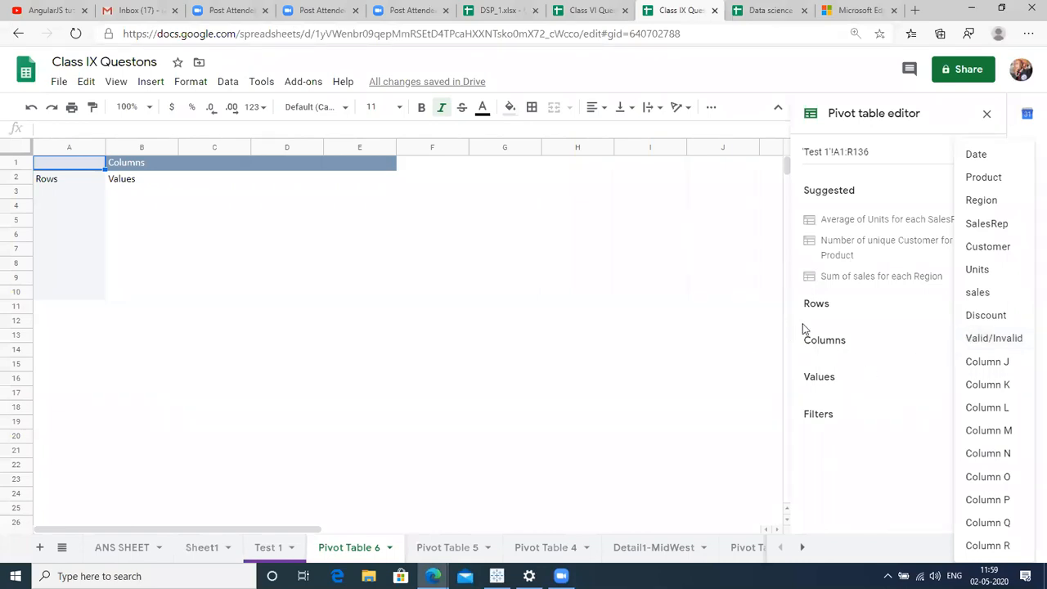
left_click(869, 322)
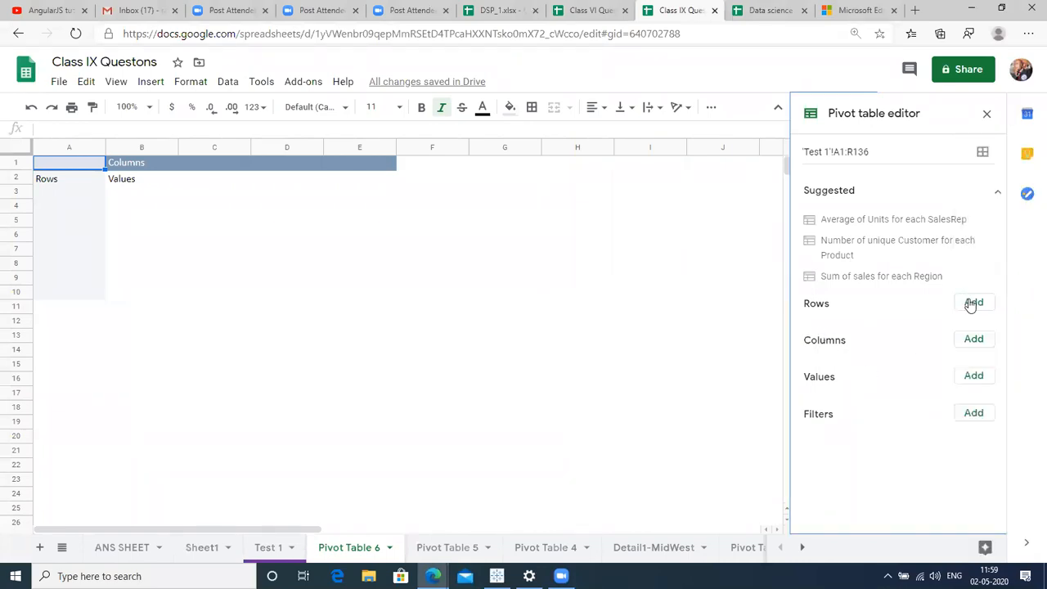
left_click(971, 302)
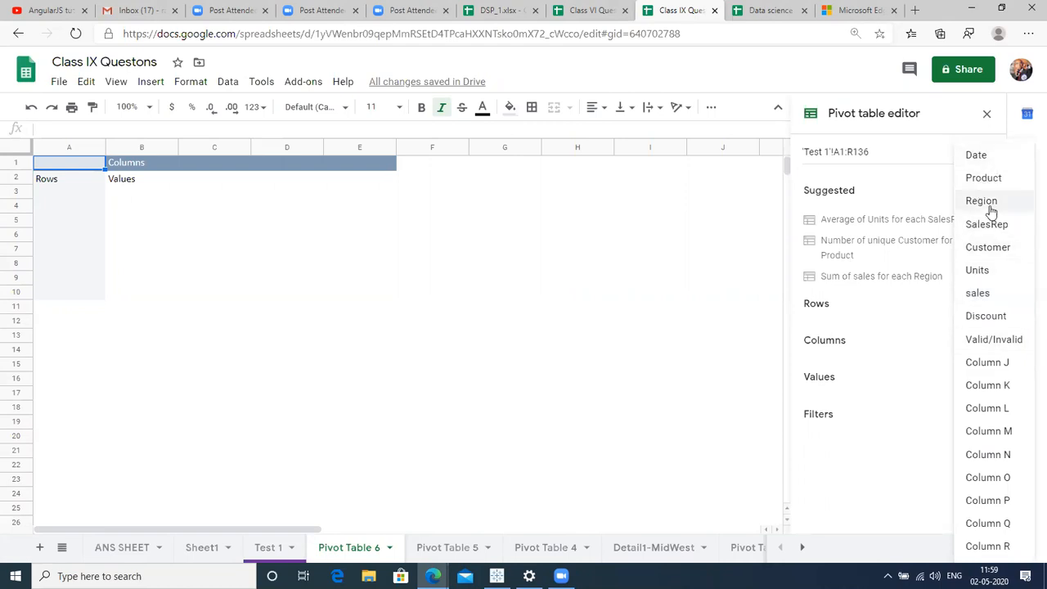
left_click(978, 155)
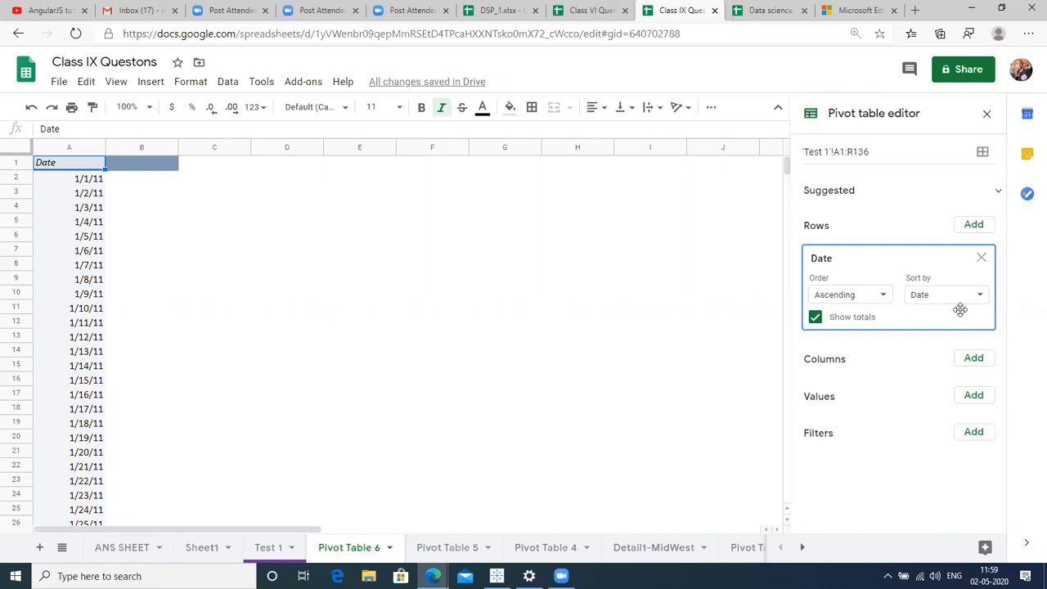
left_click(981, 228)
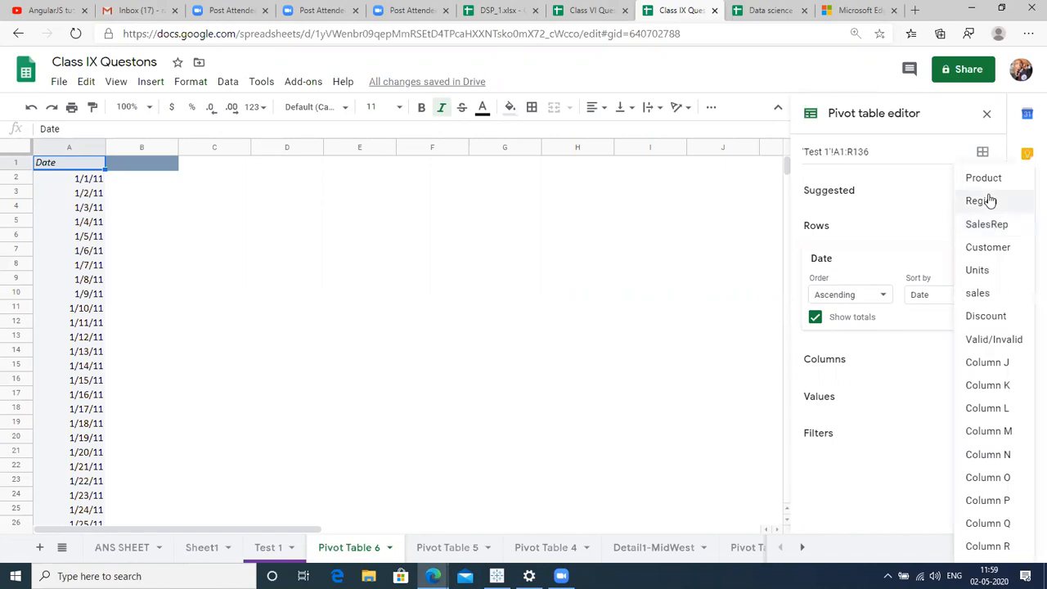
left_click(986, 201)
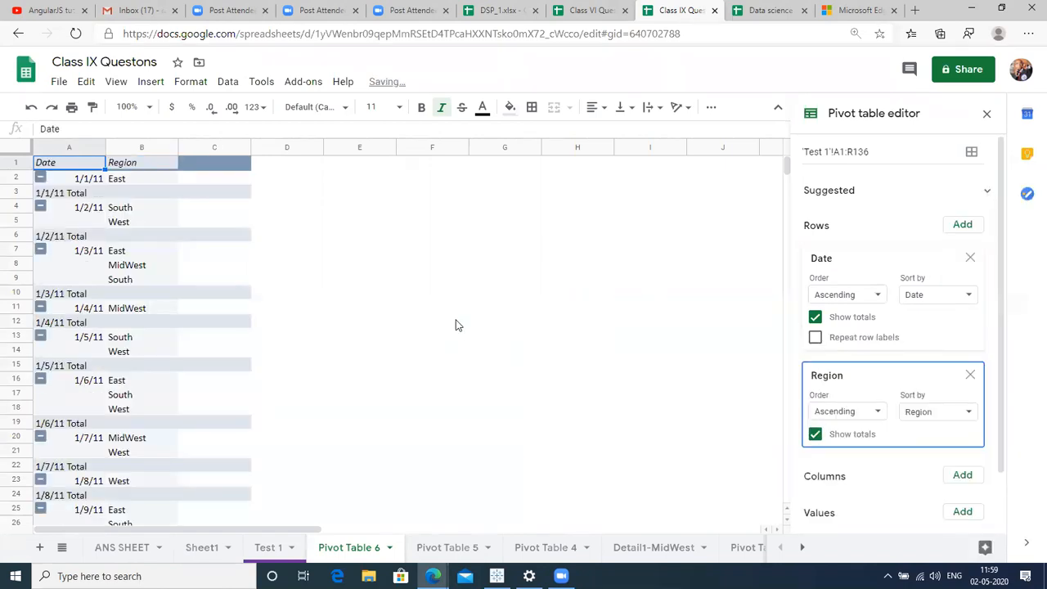
left_click(964, 225)
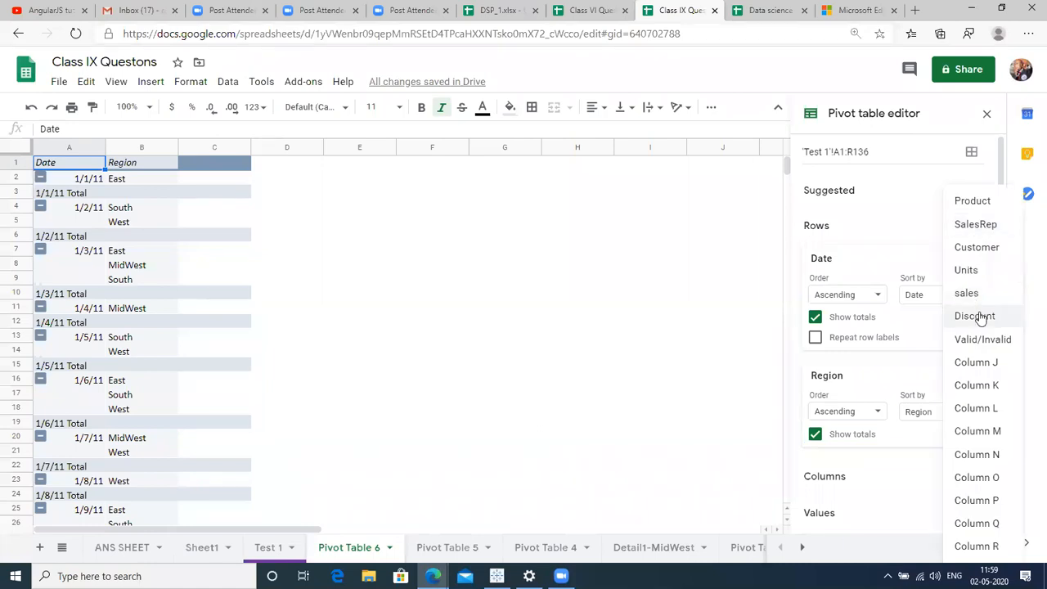
left_click(989, 250)
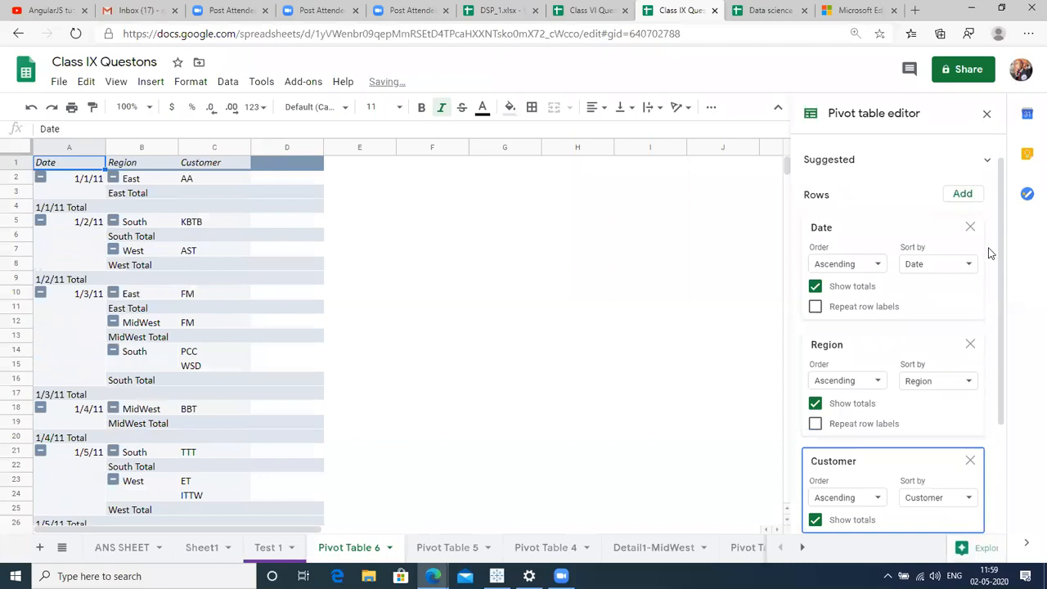
left_click(964, 196)
left_click(966, 359)
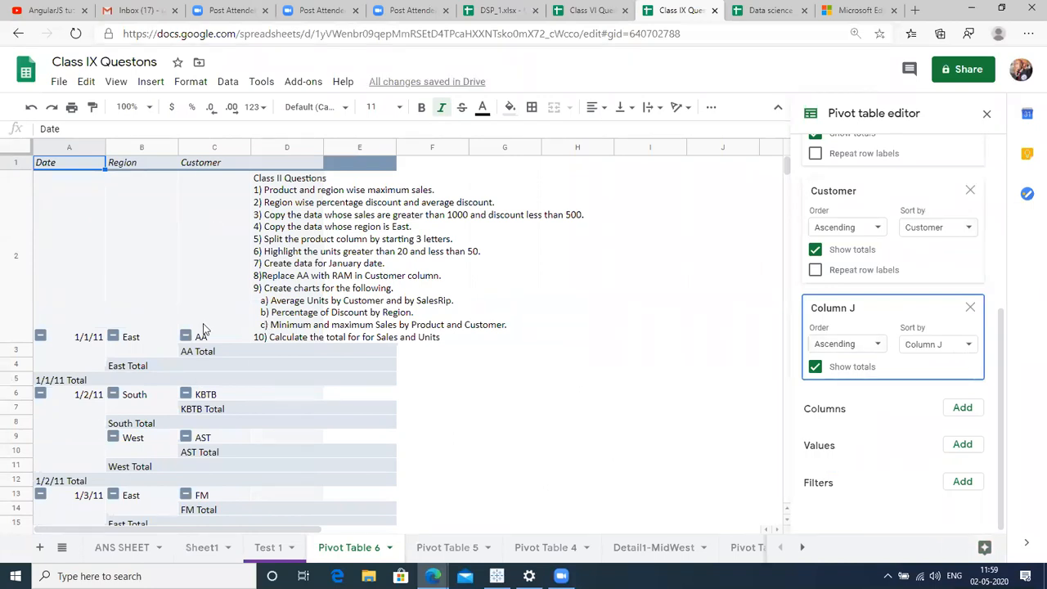
left_click(210, 428)
key("Left")
key("Left")
key("ctrl+Down")
key("ctrl+Down")
key("ctrl+Down")
key("ctrl+Down")
key("ctrl+Down")
key("ctrl+Down")
key("ctrl+Down")
key("ctrl+Down")
key("ctrl+Down")
key("ctrl+Down")
key("ctrl+Down")
key("ctrl+Down")
key("ctrl+Down")
key("ctrl+Down")
key("ctrl+Down")
key("ctrl+Down")
key("ctrl+Down")
key("ctrl+Down")
key("ctrl+Down")
key("ctrl+Down")
key("ctrl+Down")
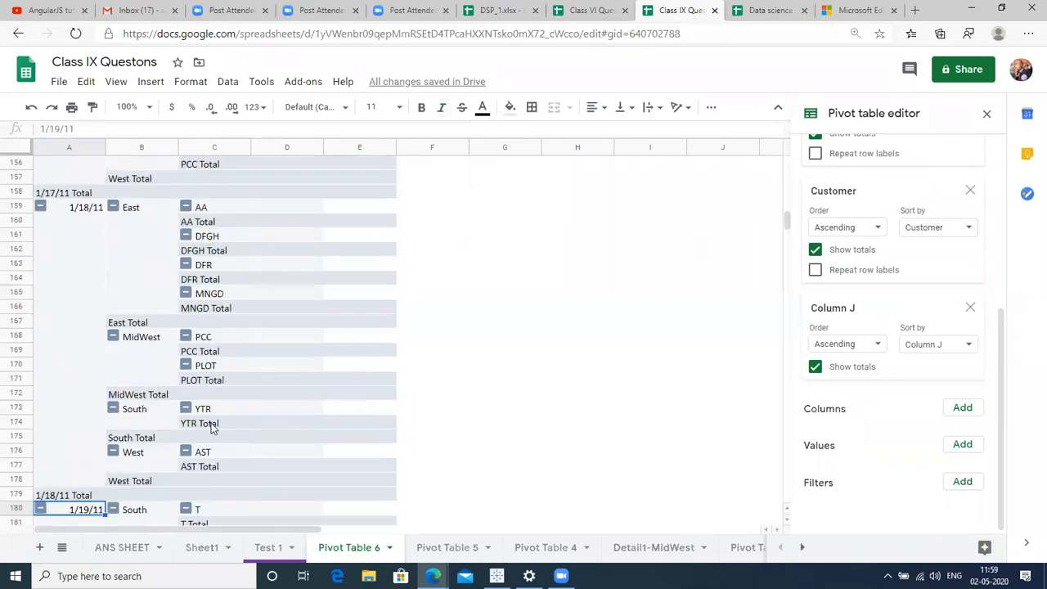
key("ctrl+Down")
key("ctrl+Down")
key("ctrl+Down")
key("ctrl+Down")
key("ctrl+Down")
key("ctrl+Down")
key("ctrl+Down")
key("ctrl+Down")
key("ctrl+Down")
key("ctrl+Down")
key("ctrl+Down")
key("ctrl+Down")
key("ctrl+Down")
key("ctrl+Down")
key("ctrl+Down")
key("ctrl+Down")
key("ctrl+Down")
key("ctrl+Down")
key("ctrl+Down")
key("ctrl+Down")
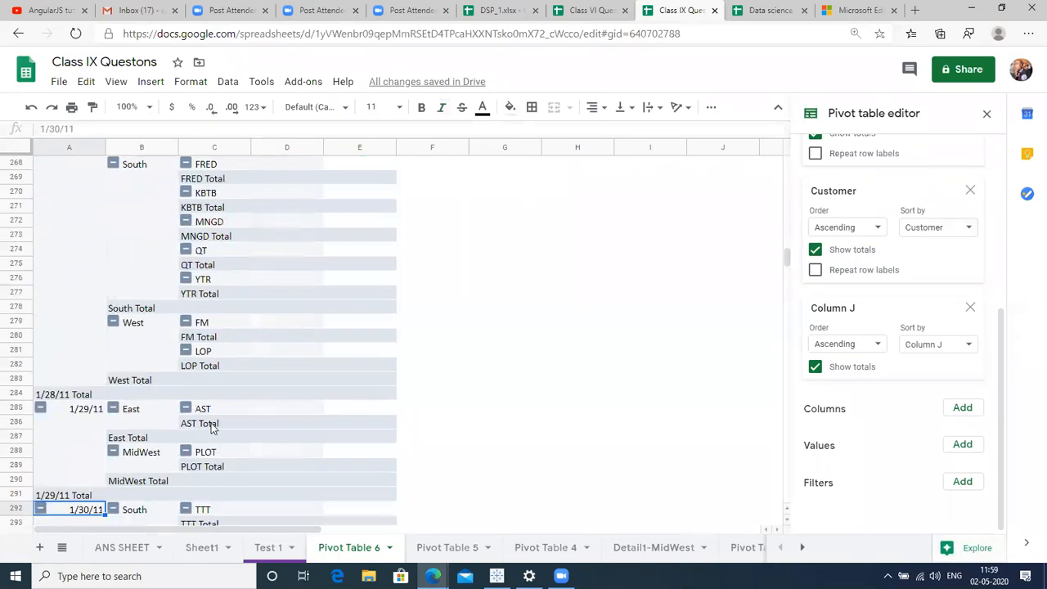
key("ctrl+Down")
key("ctrl+Down")
key("ctrl+Down")
key("ctrl+Down")
key("ctrl+Down")
key("ctrl+Down")
key("ctrl+Down")
key("ctrl+Down")
key("ctrl+Down")
key("ctrl+Down")
key("ctrl+Down")
key("ctrl+Down")
key("ctrl+Down")
key("ctrl+Down")
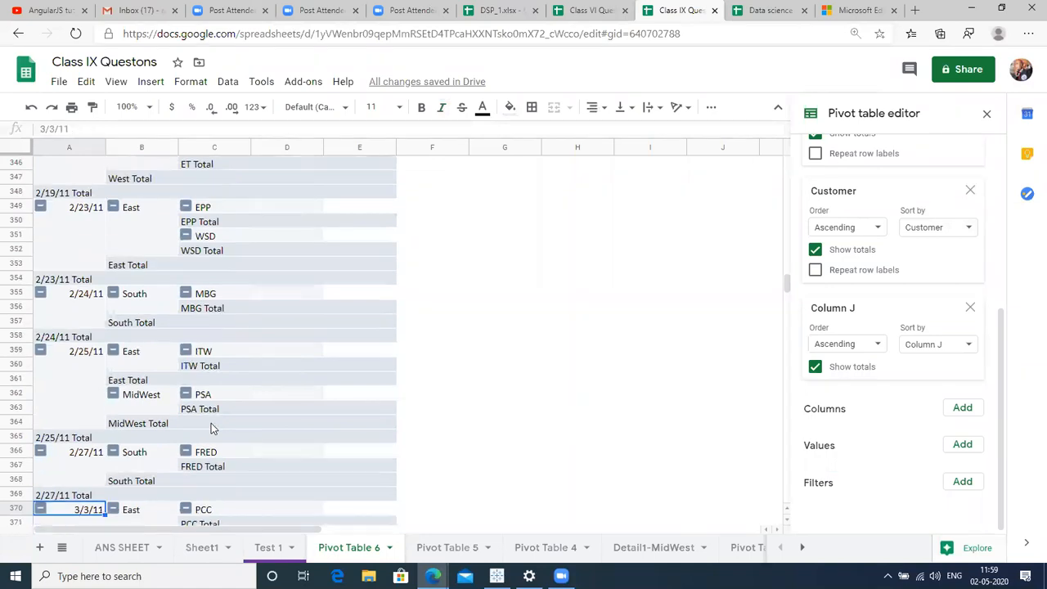
key("ctrl+Up")
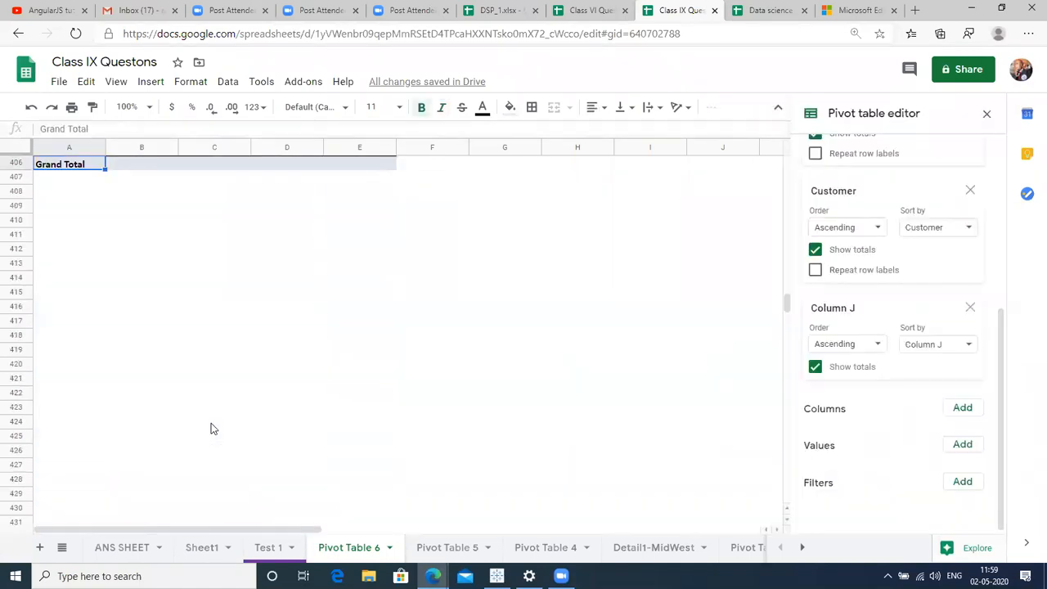
key("Up")
key("Up")
key("Up")
key("Up")
key("Up")
key("Up")
key("Up")
key("Up")
key("Up")
key("Up")
key("Up")
key("Up")
key("Up")
key("Up")
key("Up")
key("Up")
key("Up")
key("Up")
key("Up")
key("Up")
key("Up")
key("Up")
key("Up")
key("Up")
key("Up")
key("Up")
key("Up")
key("Up")
key("Up")
key("Up")
key("Up")
key("Up")
key("Up")
key("Up")
key("Up")
key("Up")
key("Up")
key("Up")
key("Up")
key("Up")
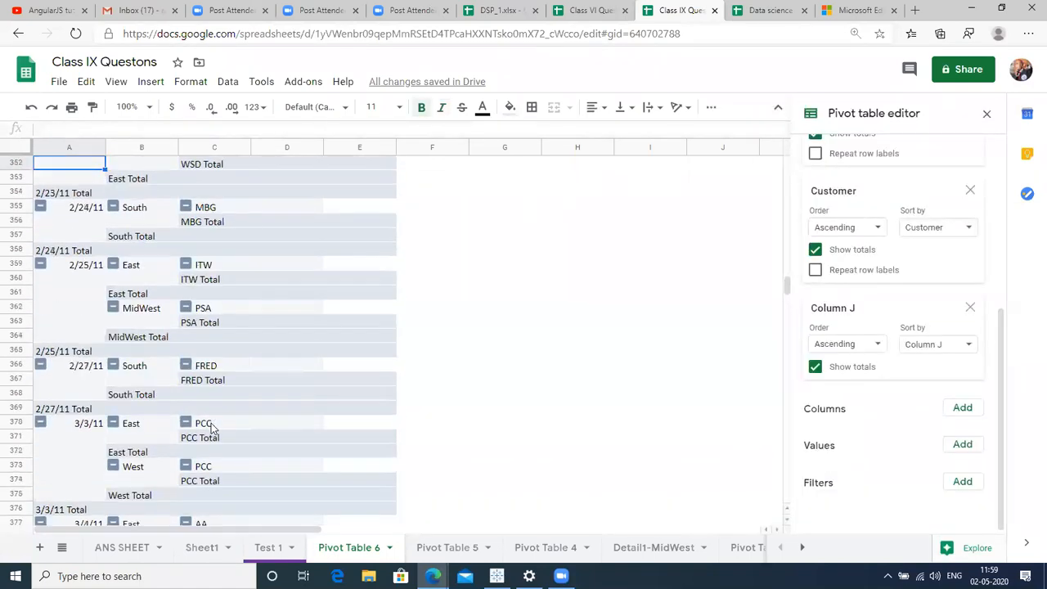
key("Up")
key("Up")
key("Up")
key("Up")
key("Up")
key("Up")
key("Up")
key("Up")
key("Up")
key("Up")
key("Up")
key("Up")
key("Up")
key("Up")
key("Up")
key("Up")
key("Up")
key("Up")
key("Up")
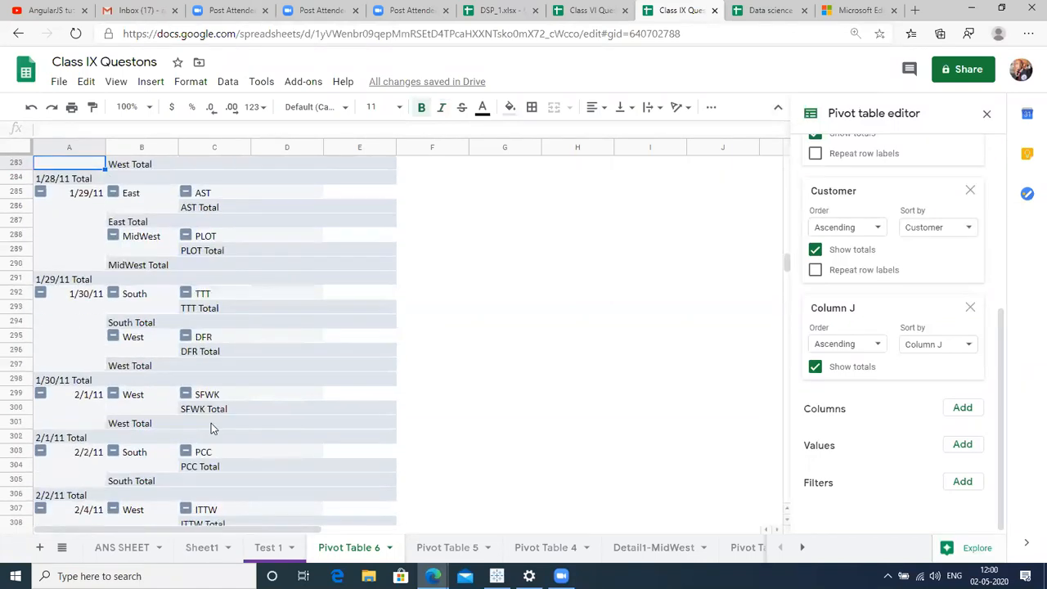
key("Up")
key("Up")
key("Up")
key("Up")
key("Up")
key("Up")
key("Up")
key("Up")
key("Up")
key("Up")
key("Up")
key("Up")
key("Up")
key("Up")
key("Up")
key("Up")
key("Up")
key("Up")
key("Up")
key("Up")
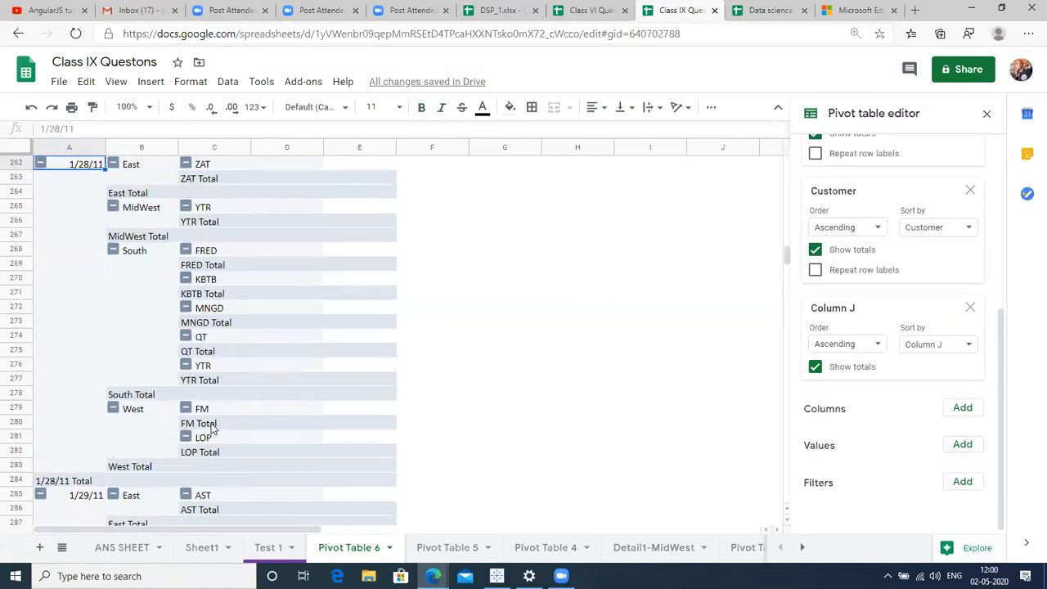
key("Up")
key("Up")
key("Up")
key("Up")
key("Up")
key("Up")
key("Up")
key("Up")
key("Up")
key("Up")
key("Up")
key("Up")
key("Up")
key("Up")
key("Up")
key("Up")
key("Up")
key("Up")
key("Up")
key("Up")
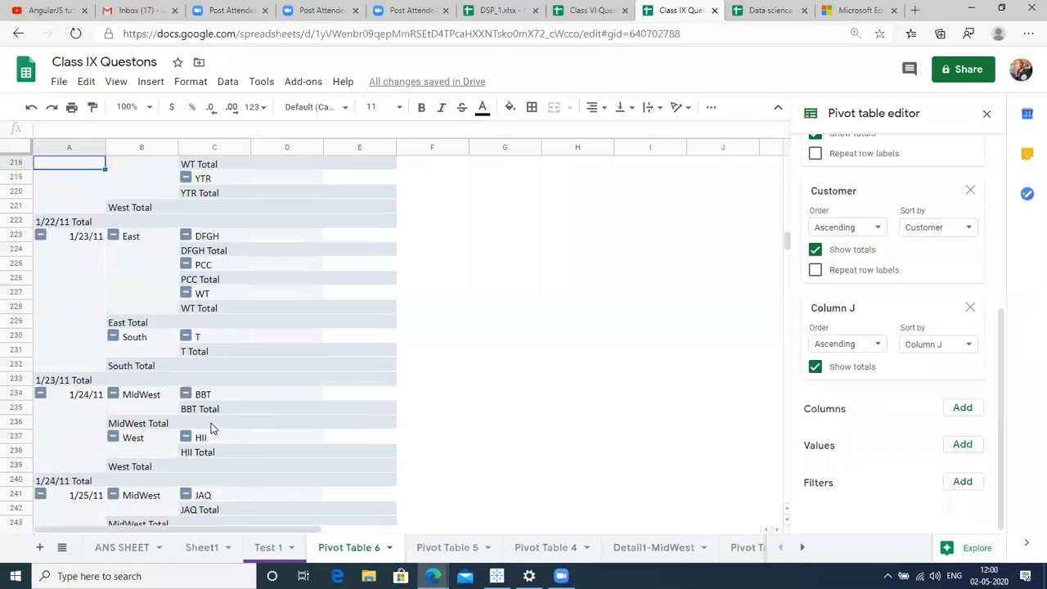
key("Up")
key("Up")
key("Up")
key("Up")
key("Up")
key("Up")
key("Up")
key("Up")
key("Up")
key("Up")
key("Up")
key("Up")
key("Up")
key("Up")
key("Up")
key("Up")
key("Up")
key("Up")
key("Up")
key("Up")
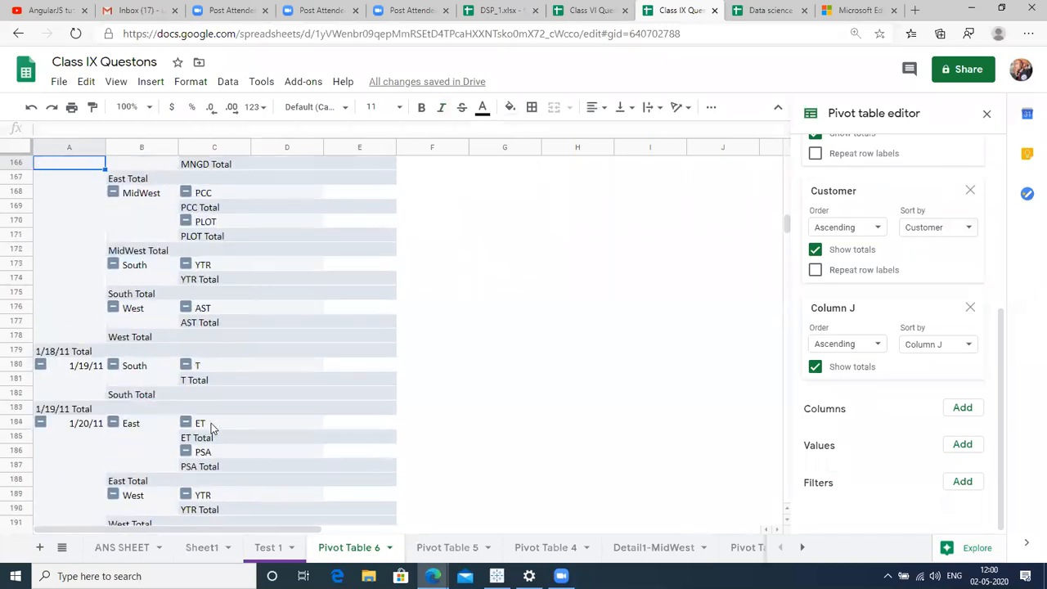
key("Up")
key("Up")
key("Up")
key("Up")
key("Up")
key("Up")
key("Up")
key("Up")
key("Up")
key("Up")
key("Up")
key("Up")
key("Up")
key("Up")
key("Up")
key("Up")
key("Up")
key("Up")
key("Up")
key("Up")
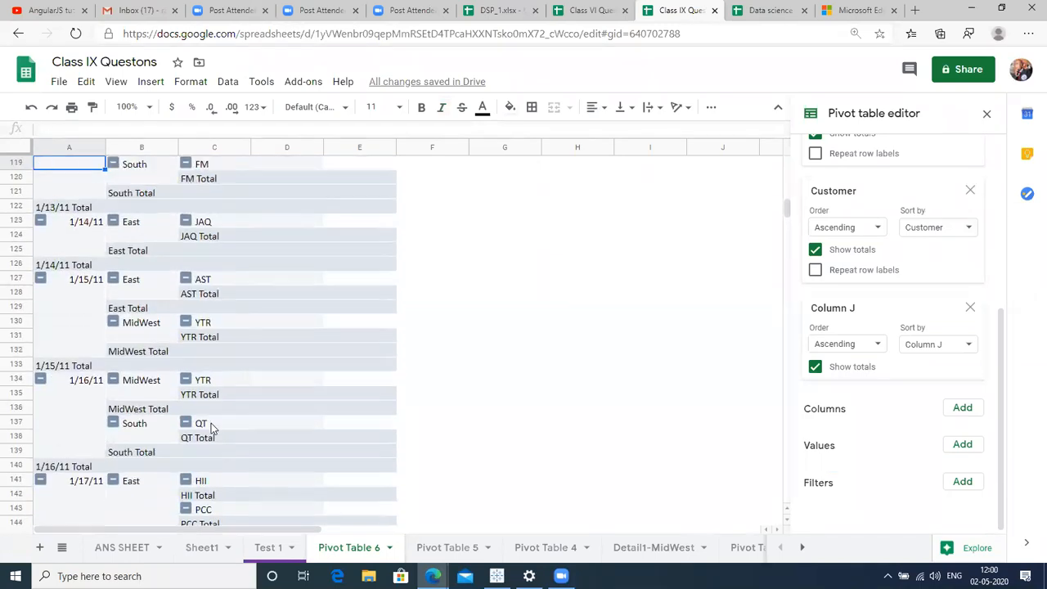
key("Up")
key("Up")
key("Up")
key("Up")
key("Up")
key("Up")
key("Up")
key("Up")
key("Up")
key("Up")
key("Up")
key("Up")
key("Up")
key("Up")
key("Up")
key("Up")
key("Up")
key("Up")
key("Up")
key("Up")
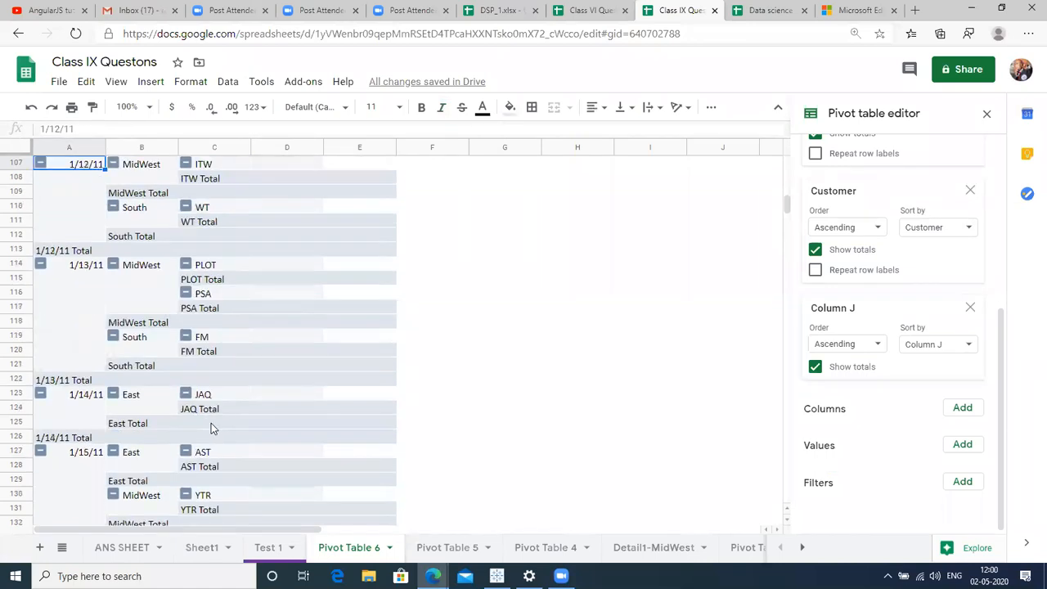
key("Up")
key("Up")
key("Up")
key("Up")
key("Up")
key("Up")
key("Up")
key("Up")
key("Up")
key("Up")
key("Up")
key("Up")
key("Up")
key("Up")
key("Up")
key("Up")
key("Up")
key("Up")
key("Up")
key("Up")
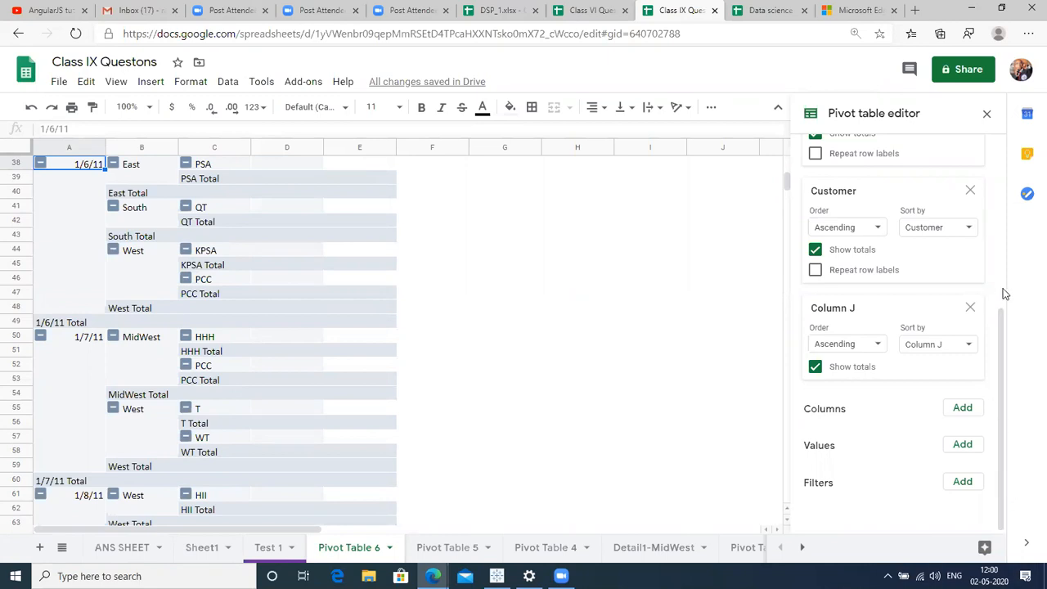
scroll(1005, 293, "up", 4)
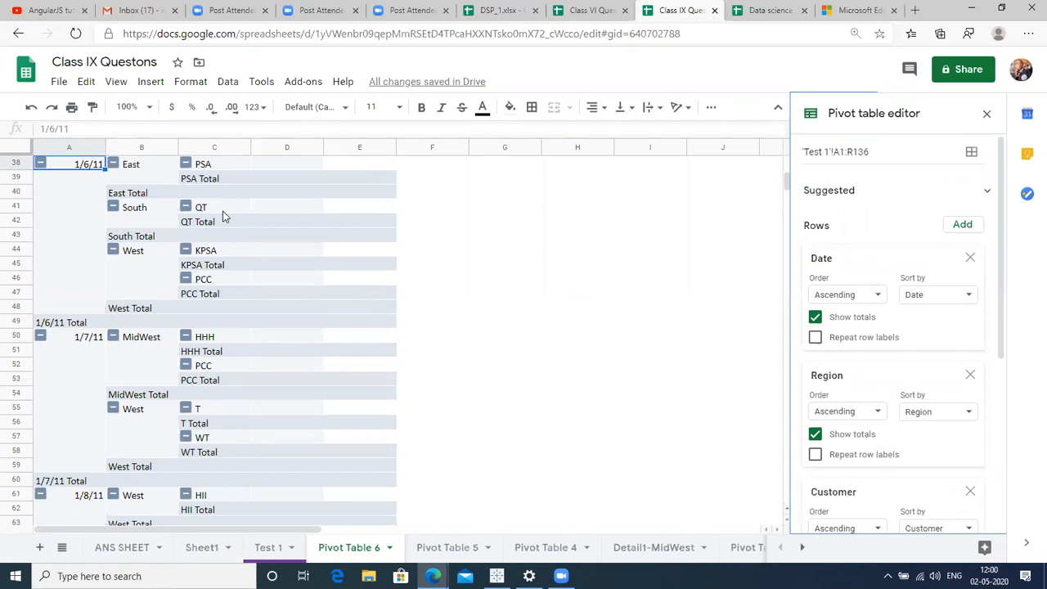
left_click(443, 189)
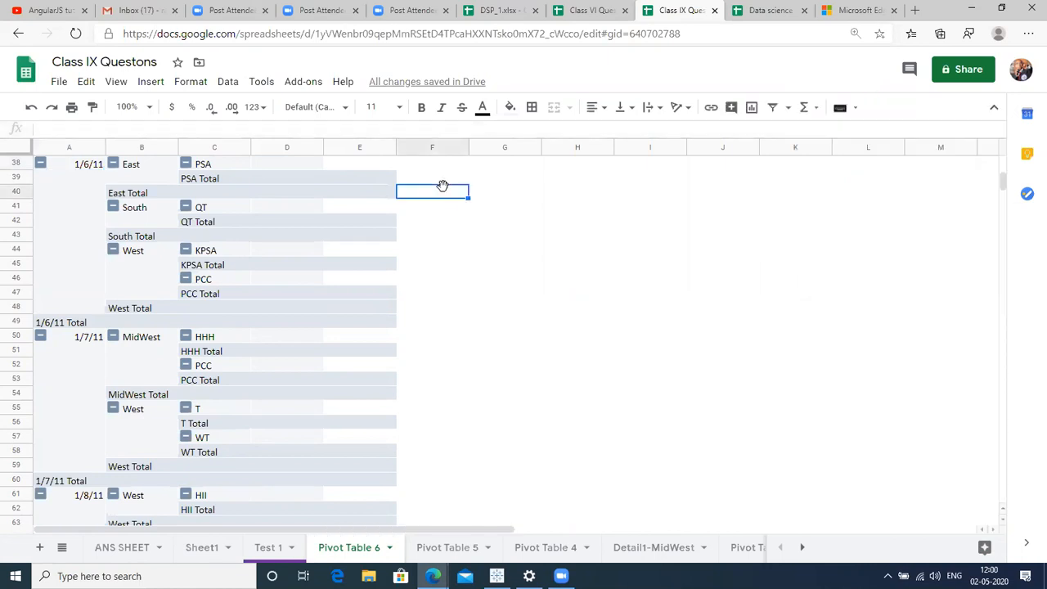
key("ctrl+Up")
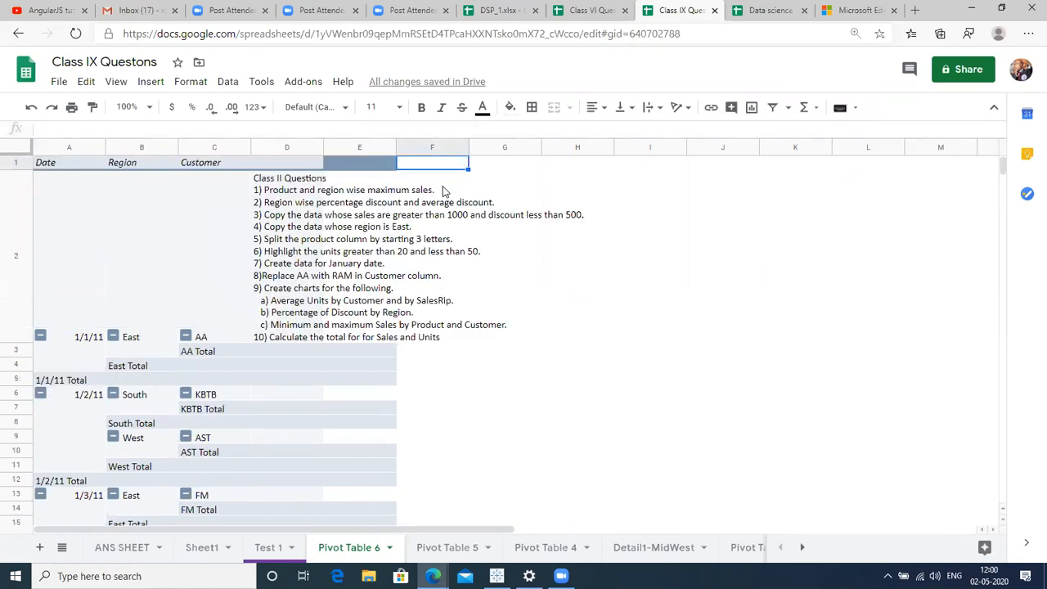
key("Left")
key("Left")
key("Left")
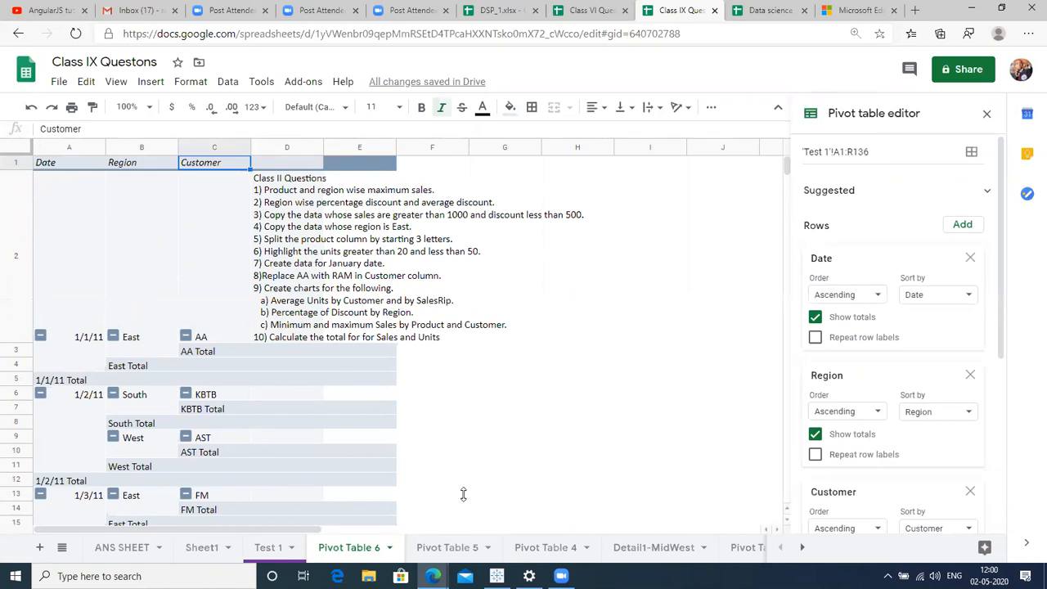
On the Test 1 sheet, enter the label 'filter' in cell K1.
left_click(269, 548)
left_click(184, 216)
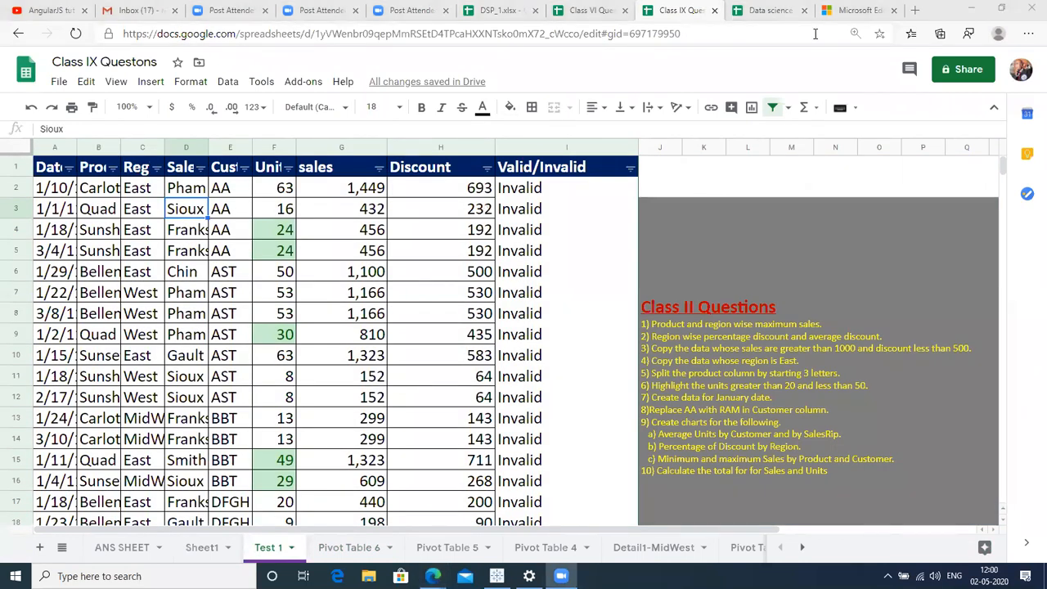
left_click(675, 183)
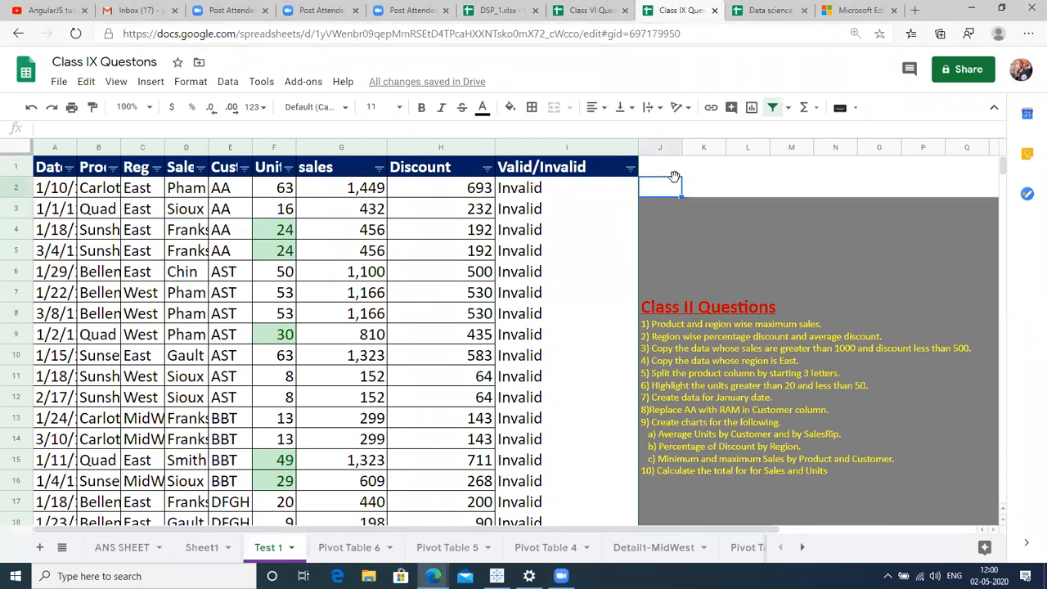
key("Up")
key("Right")
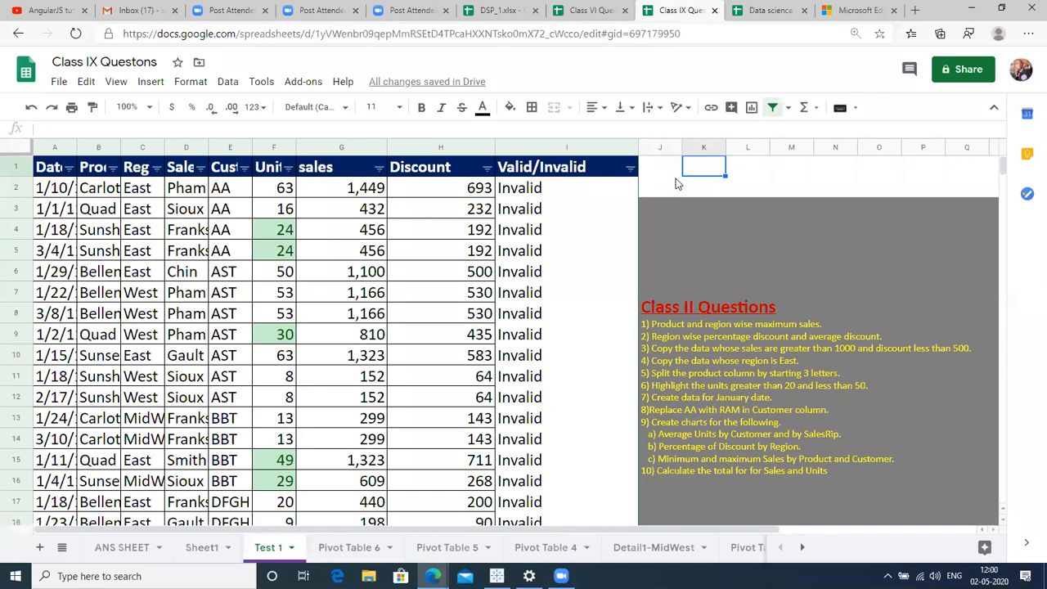
type("filt")
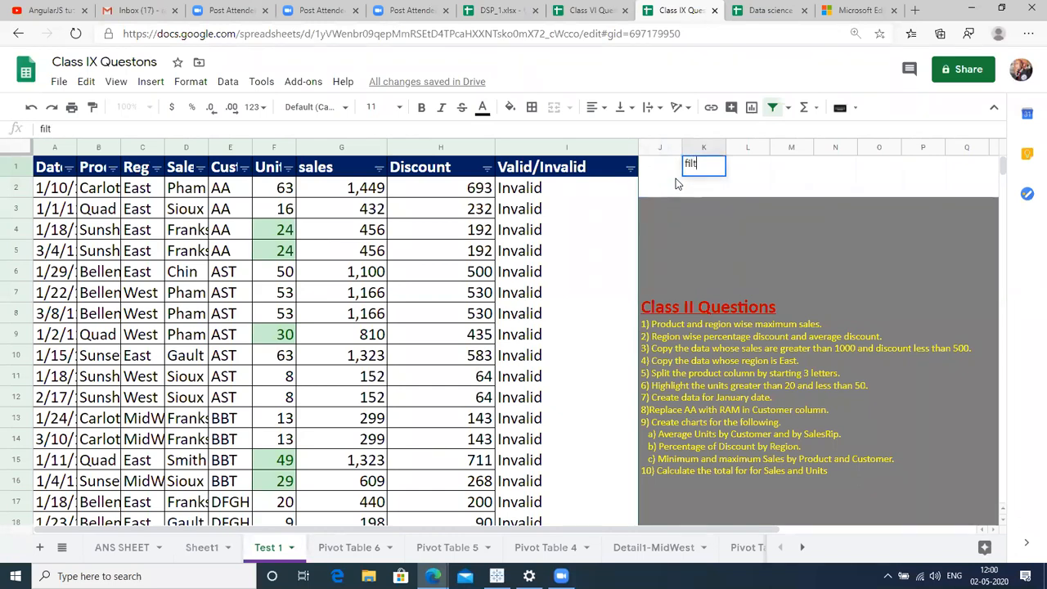
type("er")
key("Return")
key("Up")
Select the whole data table from A1 down through row 136.
left_click(24, 211)
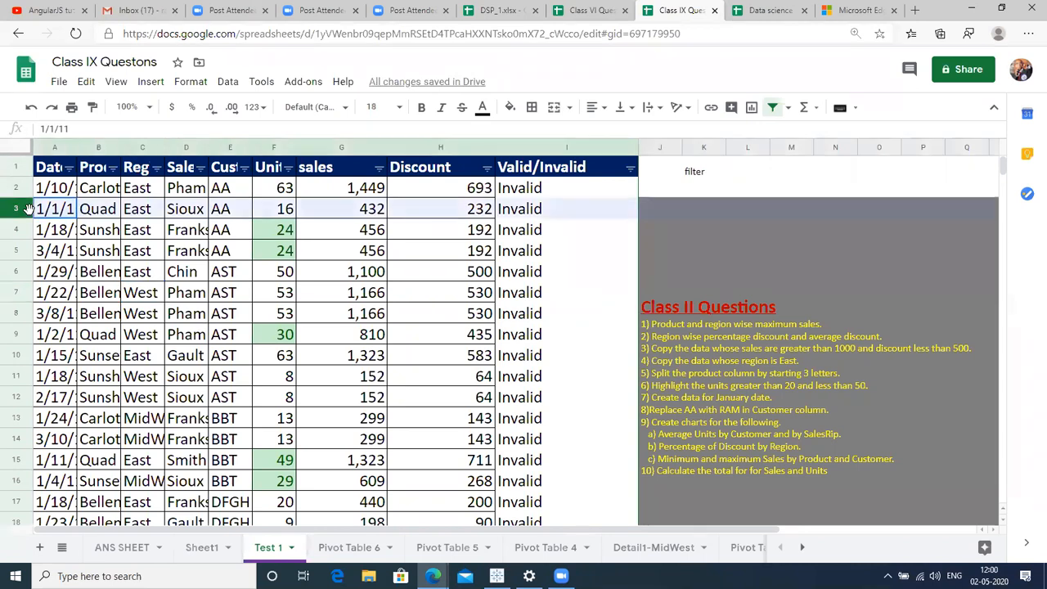
left_click(102, 232)
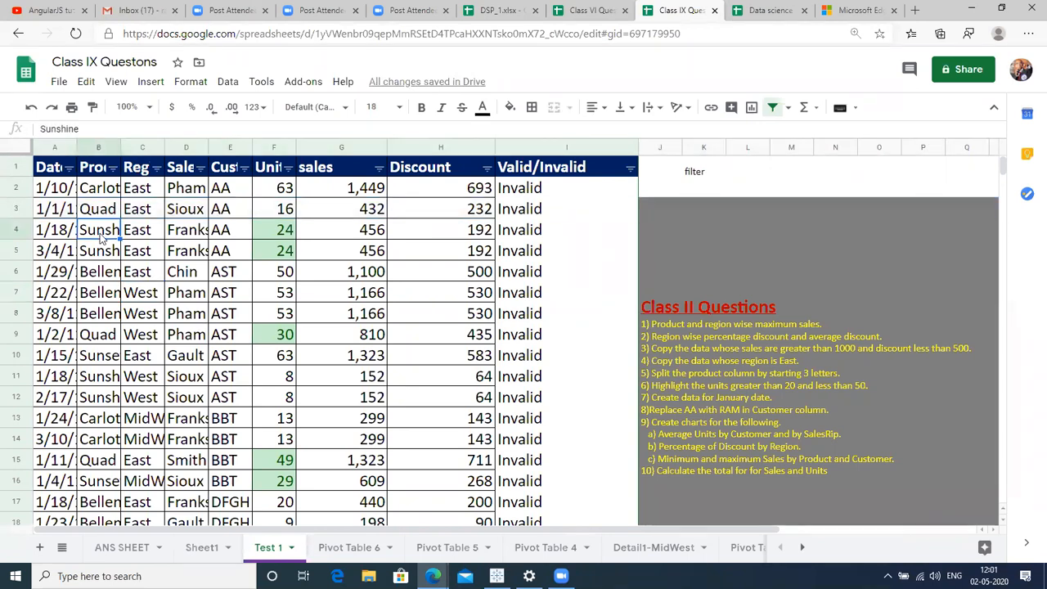
key("ctrl+a")
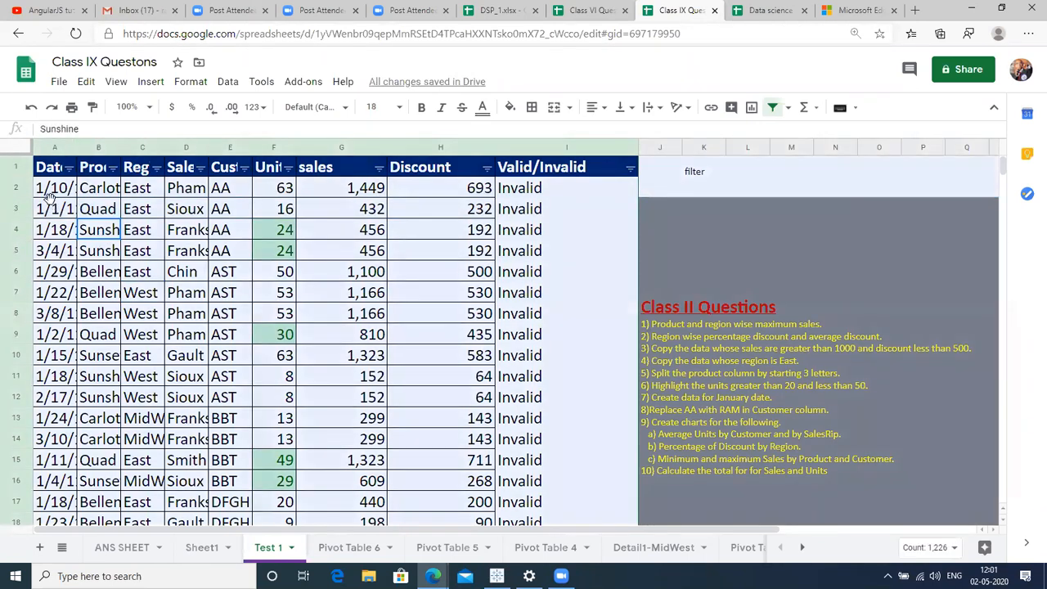
key("ctrl+Home")
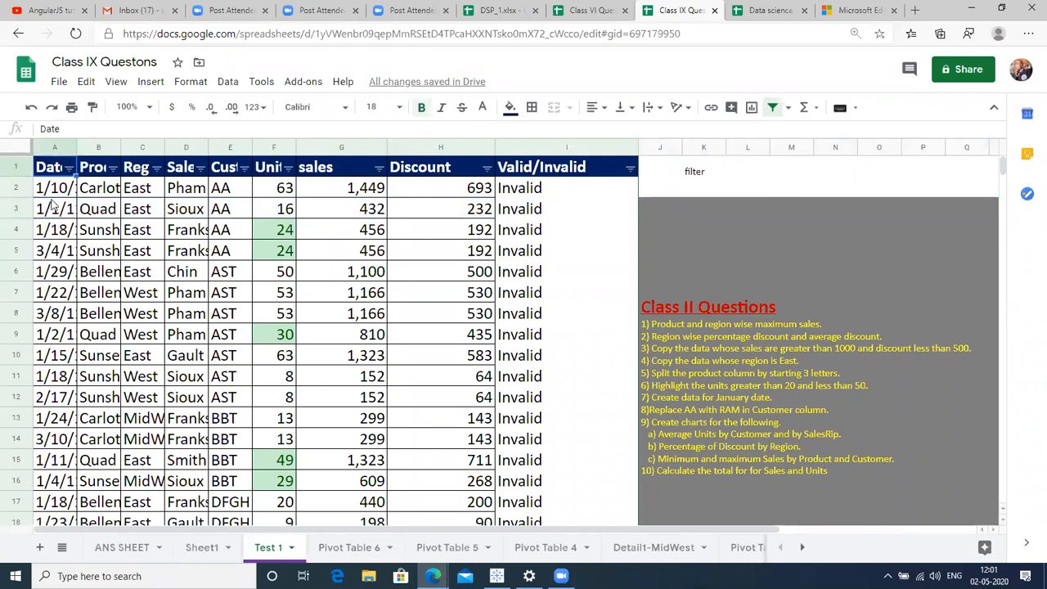
key("ctrl+shift+Right")
key("ctrl+shift+Down")
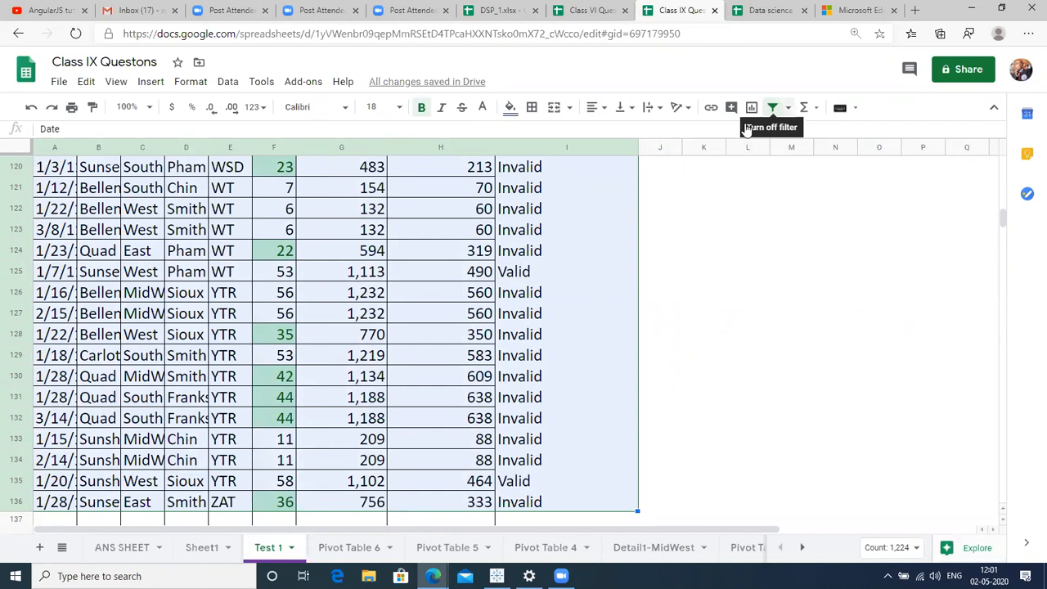
Reapply the table filter so the Valid/Invalid column shows only Valid rows.
left_click(772, 108)
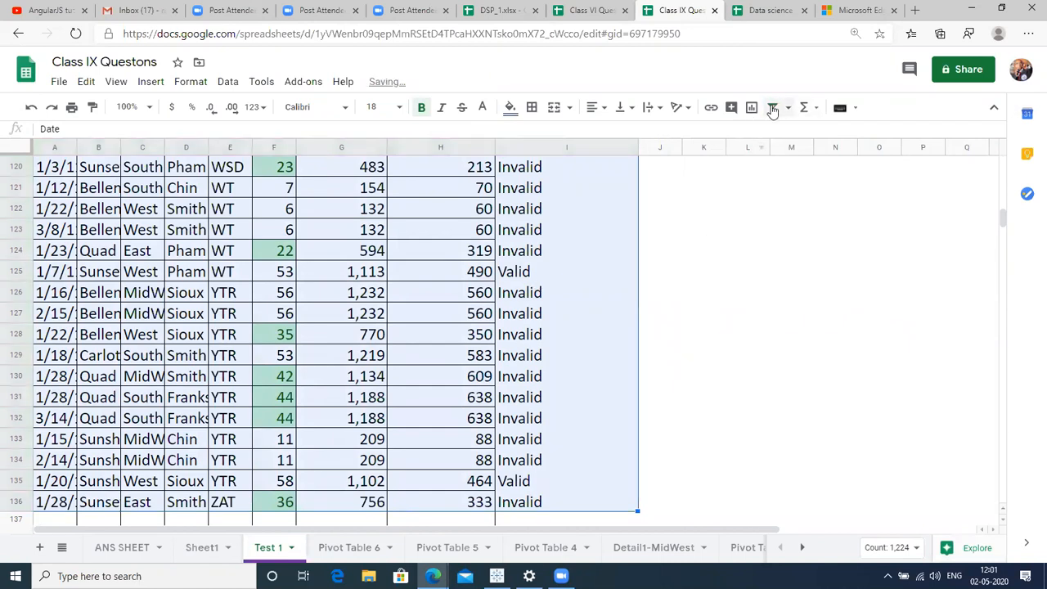
left_click_drag(1006, 227, 993, 155)
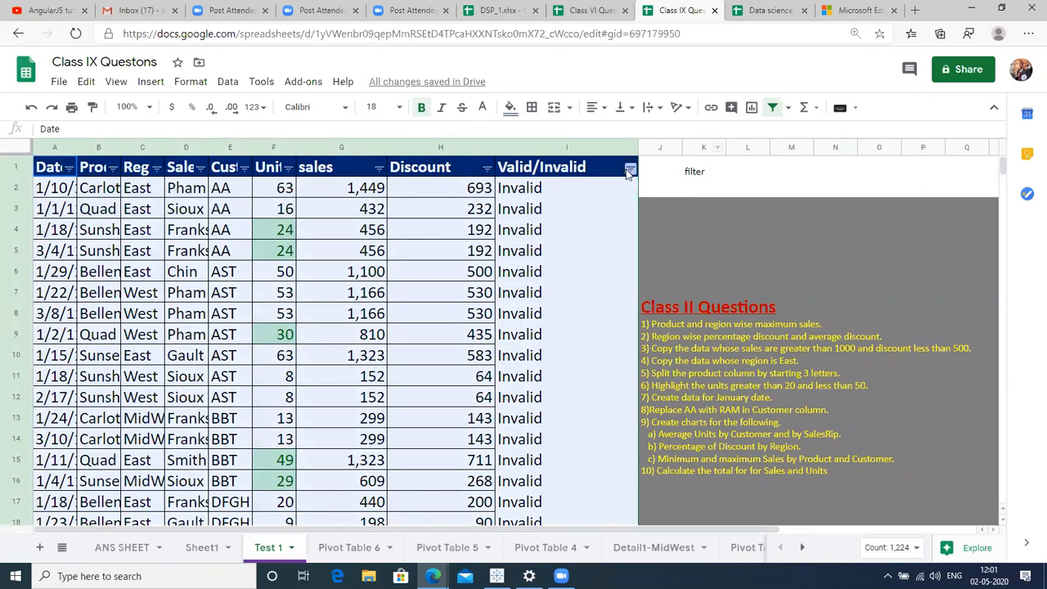
left_click(629, 169)
left_click(479, 438)
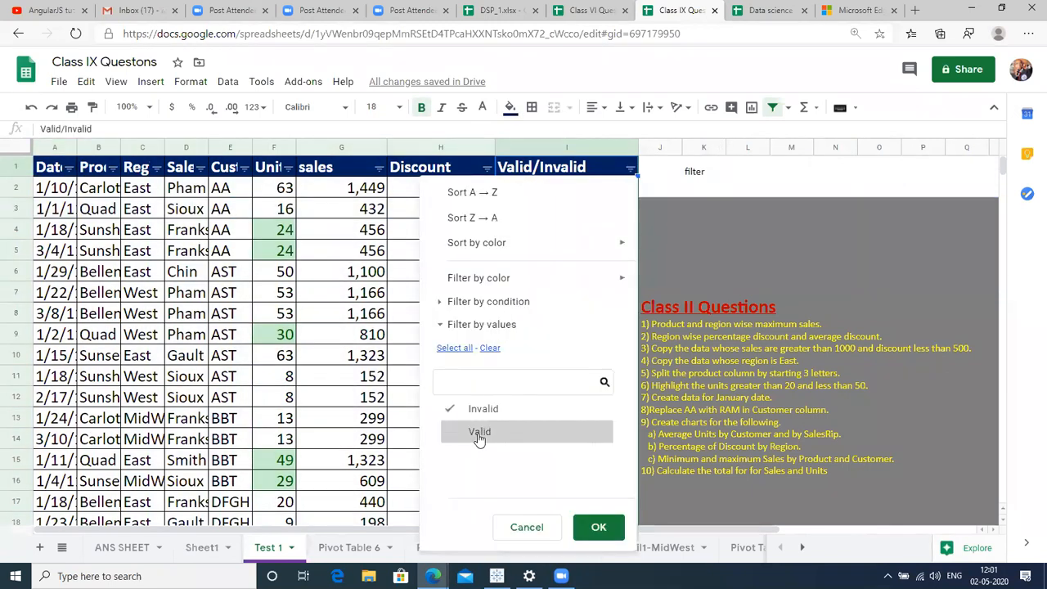
left_click(485, 412)
left_click(484, 432)
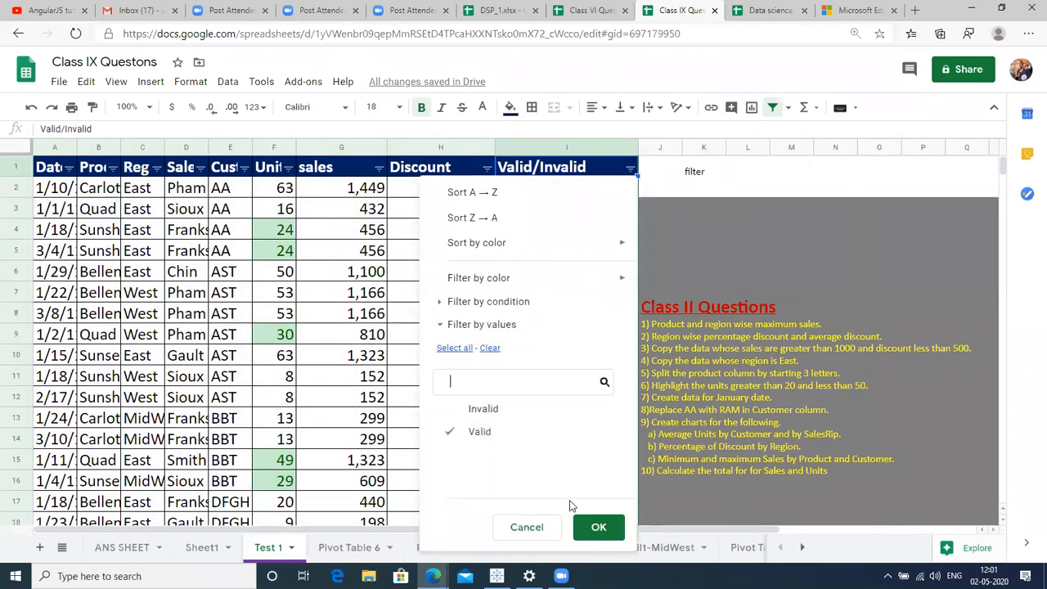
left_click(594, 527)
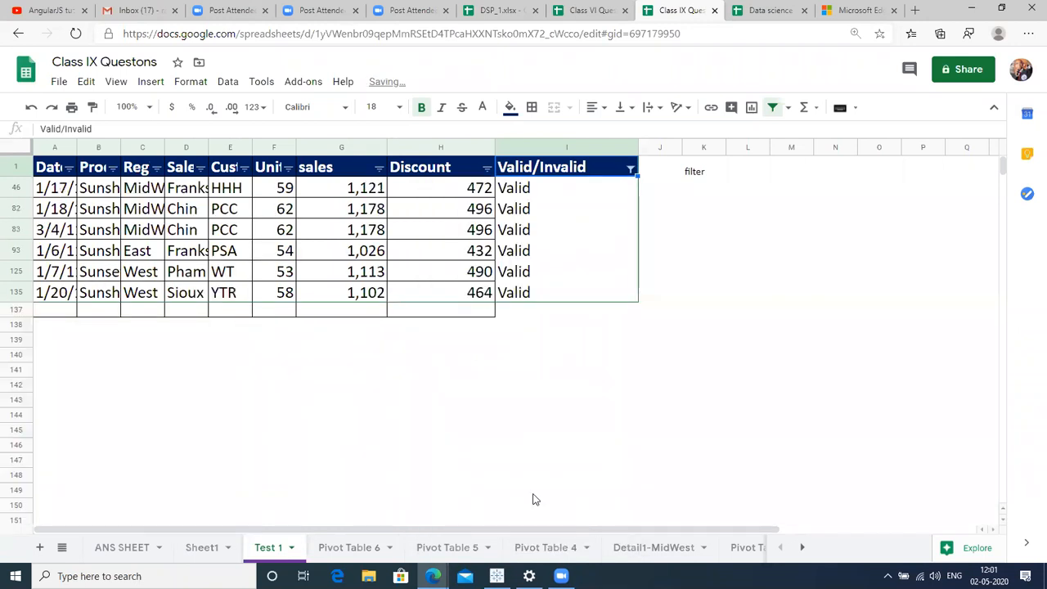
Select the filtered data from the Date header down to the last data row.
left_click(69, 175)
key("shift+Right")
key("shift+Right")
key("shift+Right")
key("shift+Right")
key("shift+Right")
key("shift+Right")
key("shift+Right")
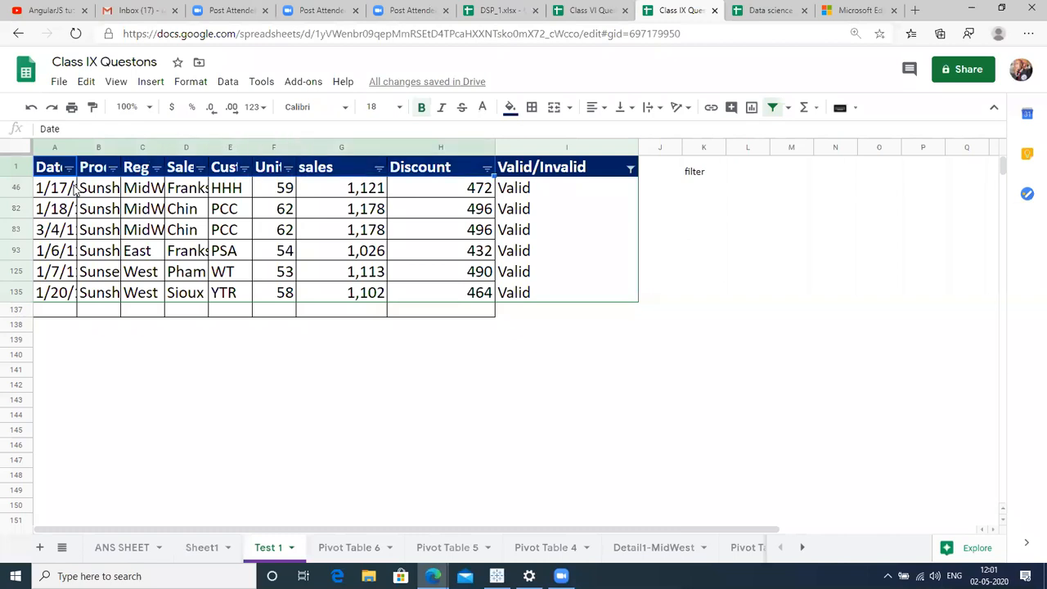
key("shift+Right")
key("ctrl+shift+Down")
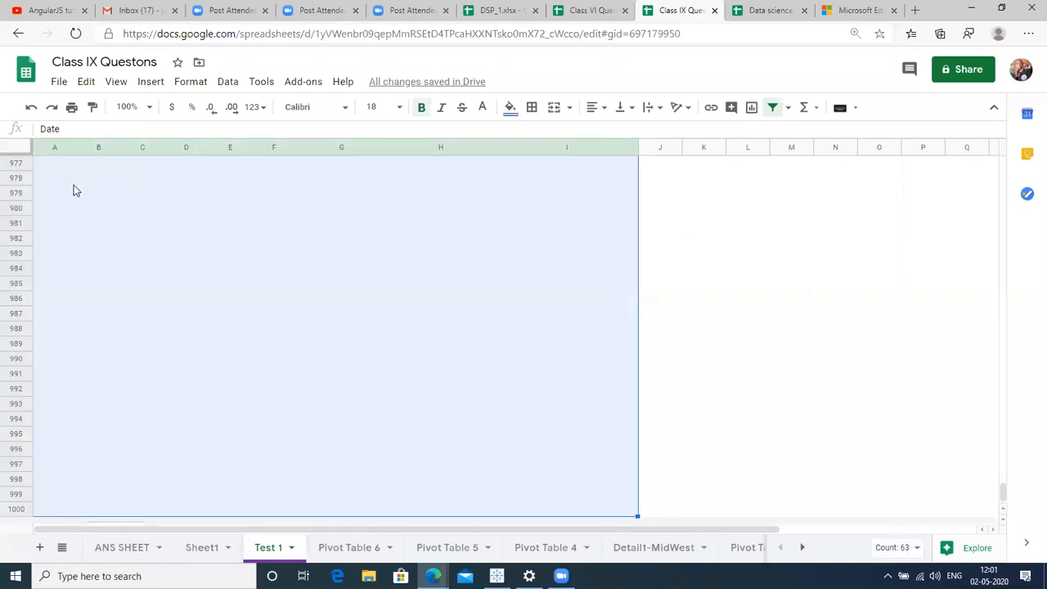
key("ctrl+shift+Up")
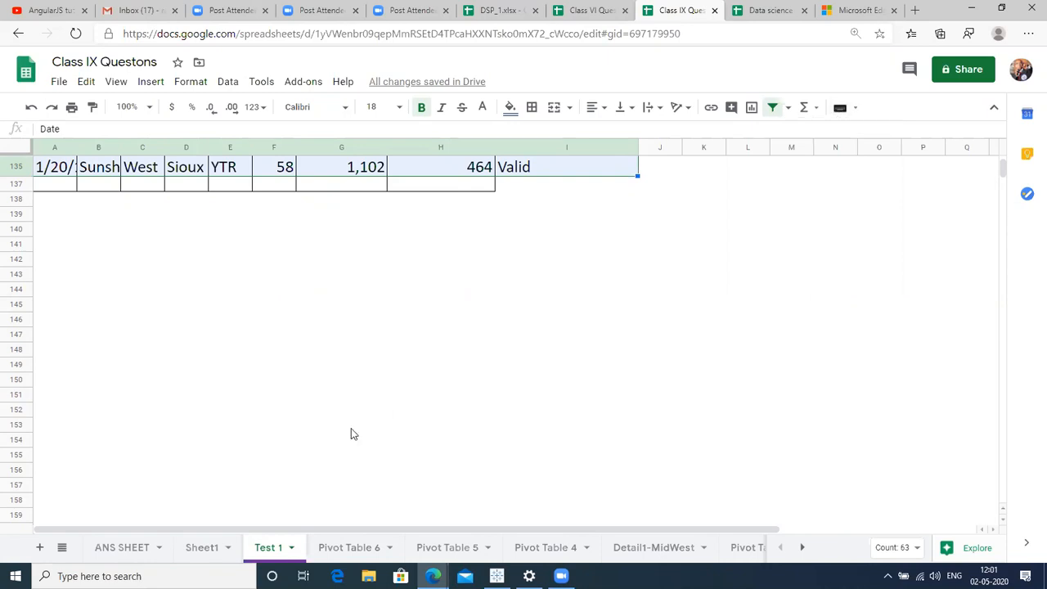
On the Pivot Table 4 sheet, start a =FILTER( formula in cell L10.
left_click(372, 549)
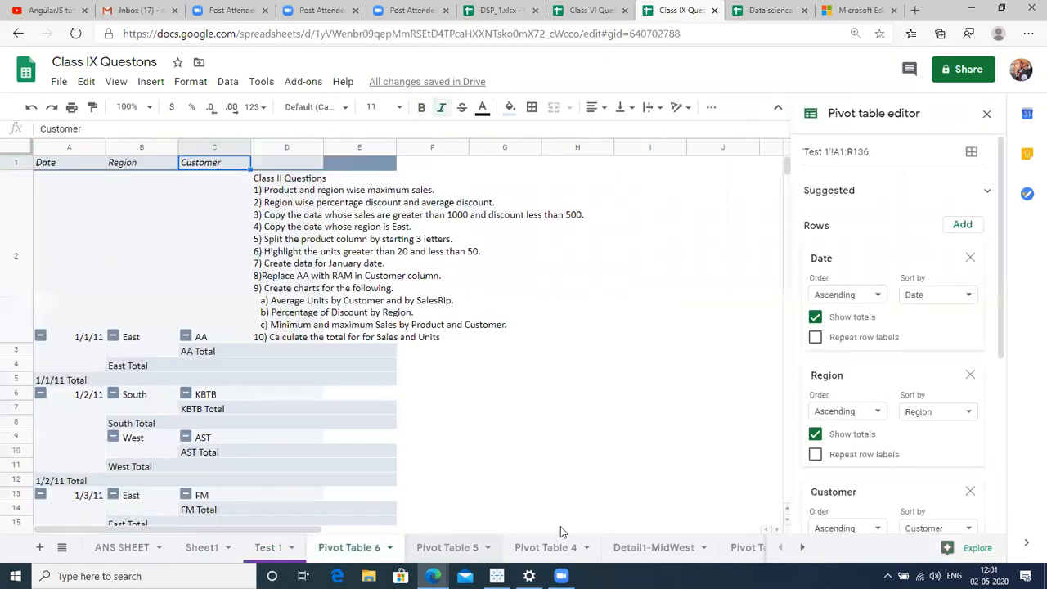
left_click(556, 547)
left_click(114, 350)
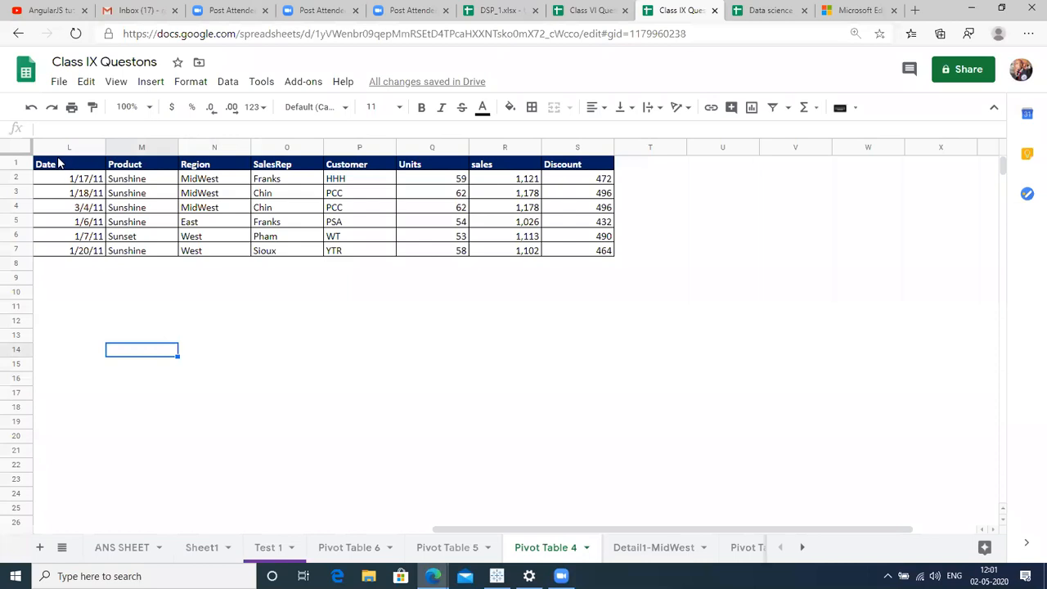
left_click(65, 299)
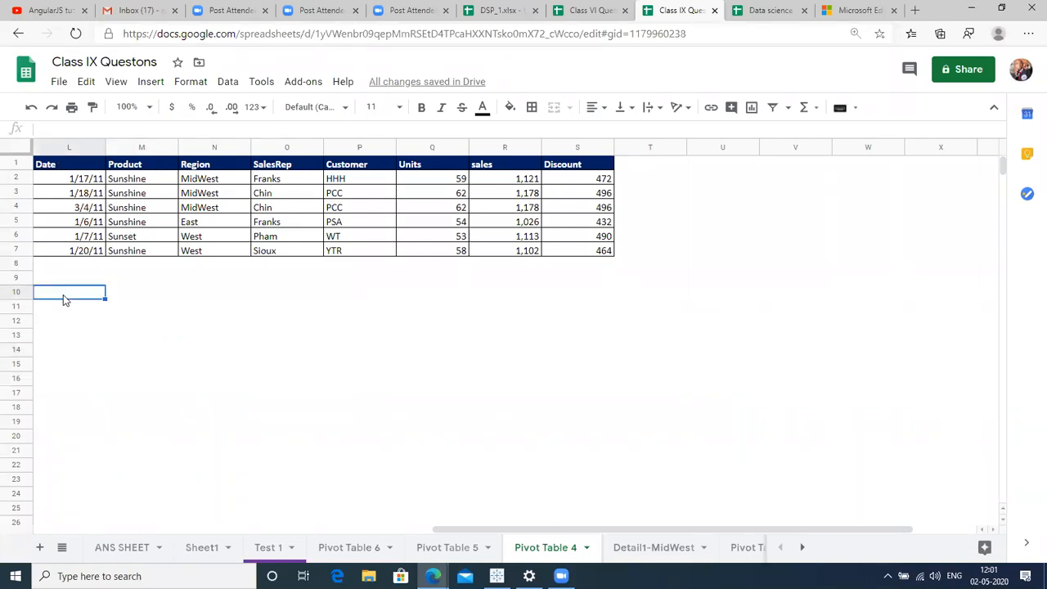
type("=")
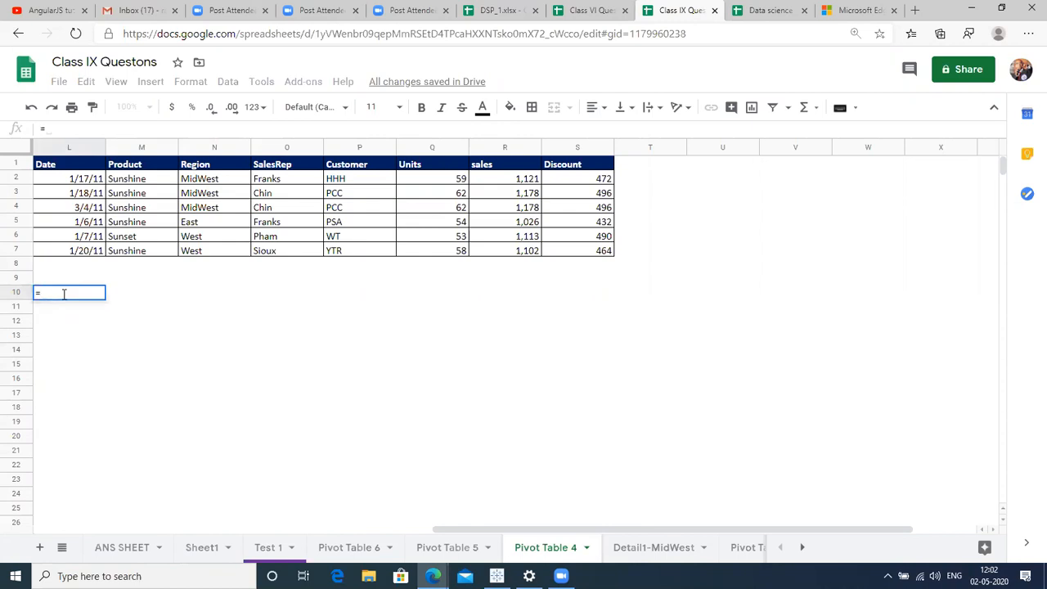
type("FILTER")
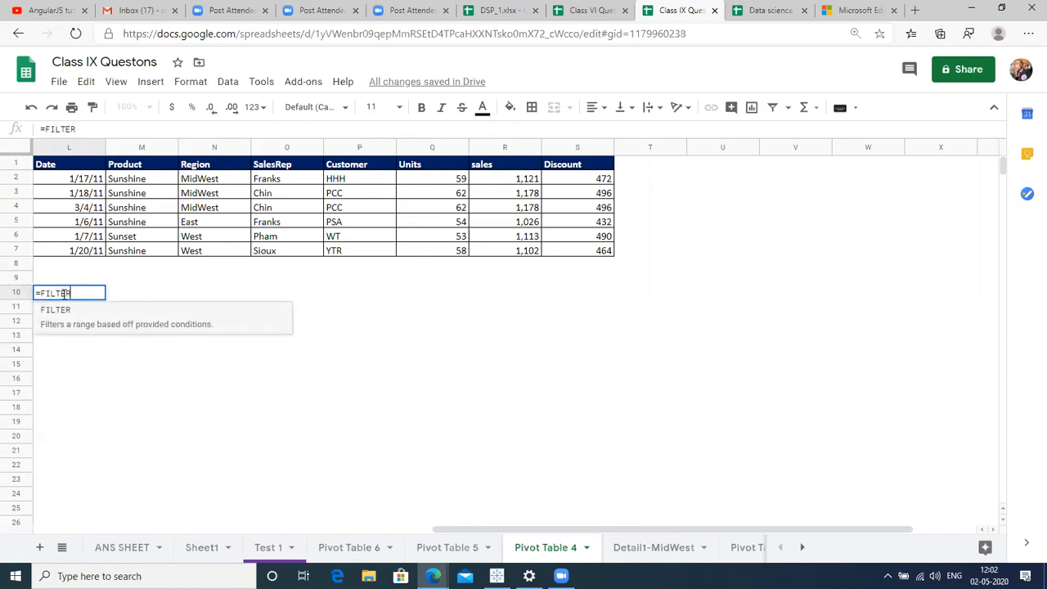
type("(")
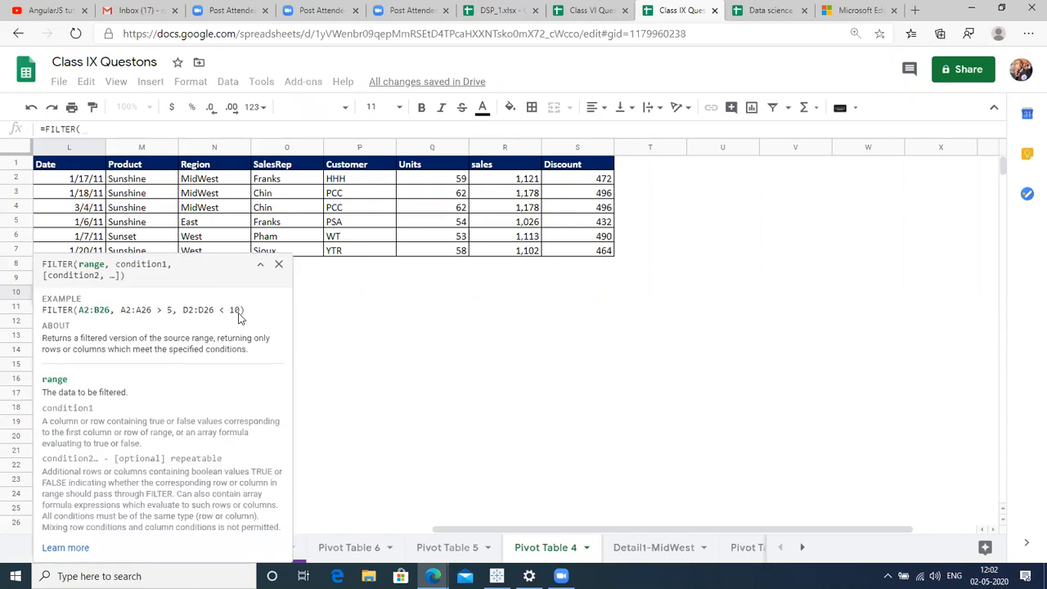
Point the FILTER formula at 'Test 1'!C1 and turn off Test 1's filter.
left_click_drag(43, 263, 234, 263)
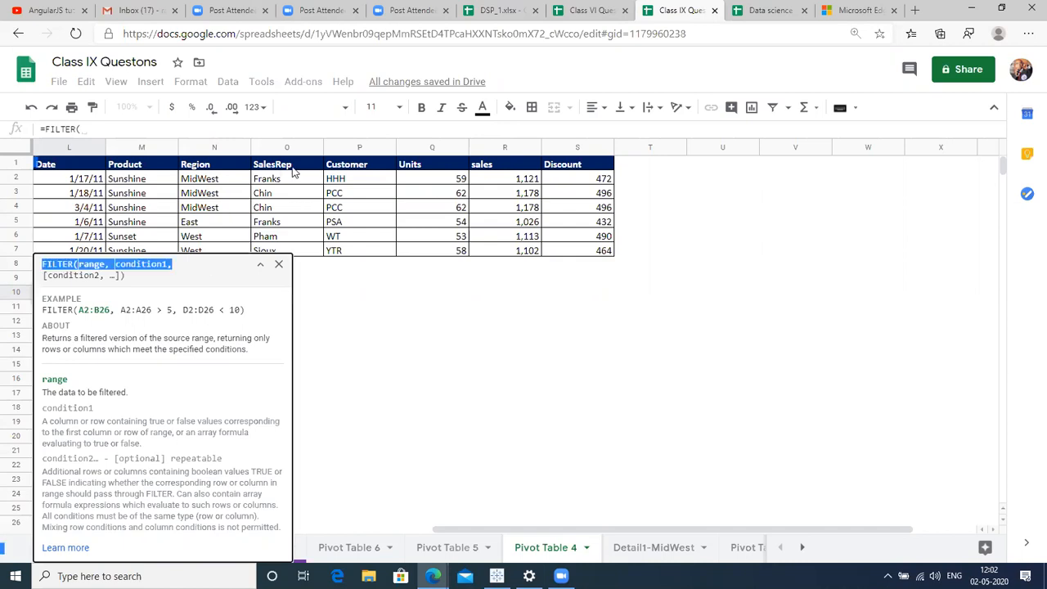
left_click(278, 264)
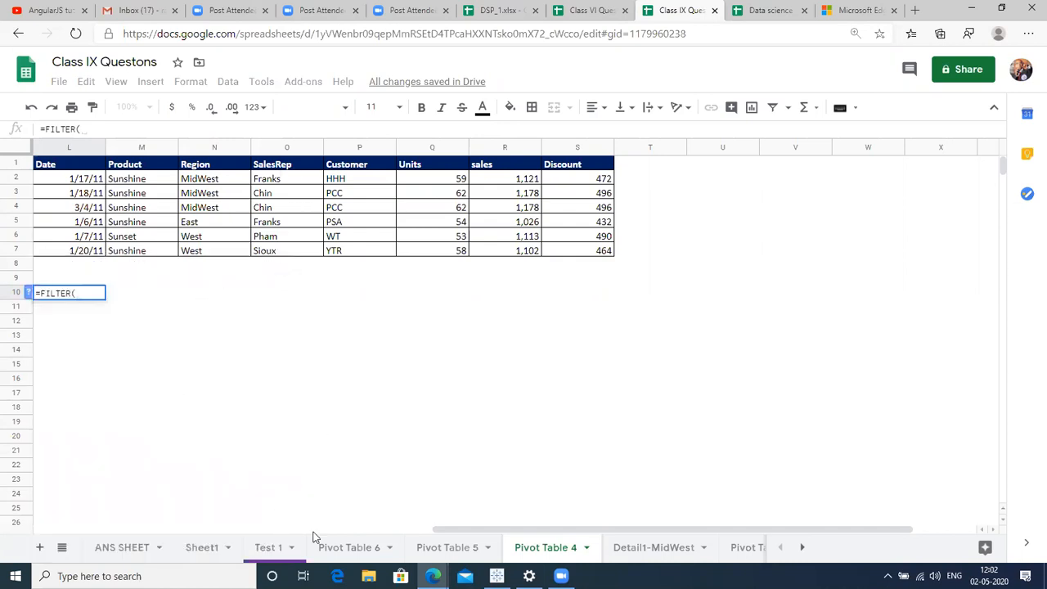
left_click(272, 552)
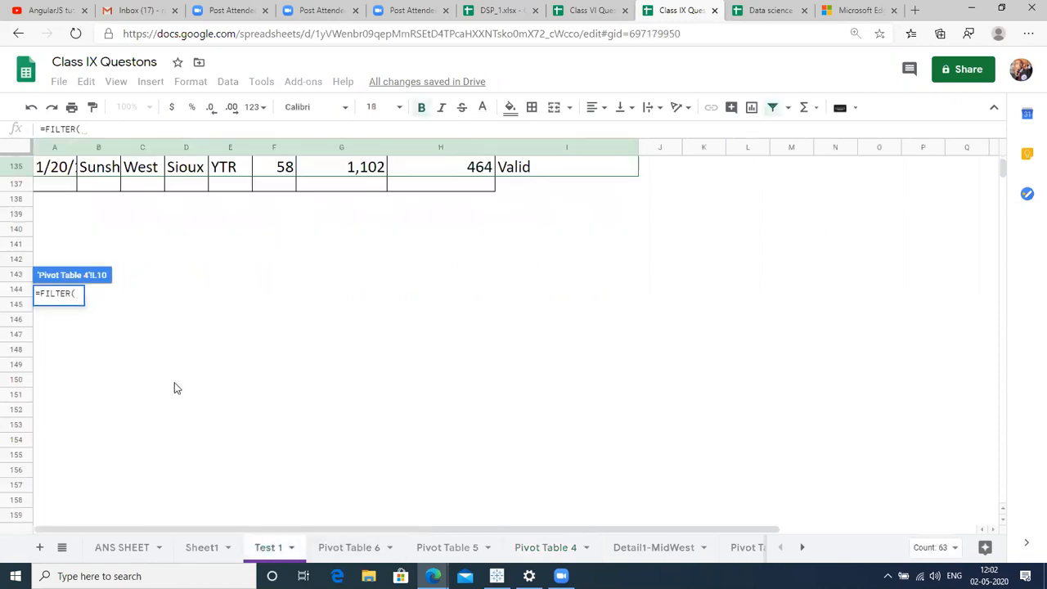
left_click(125, 200)
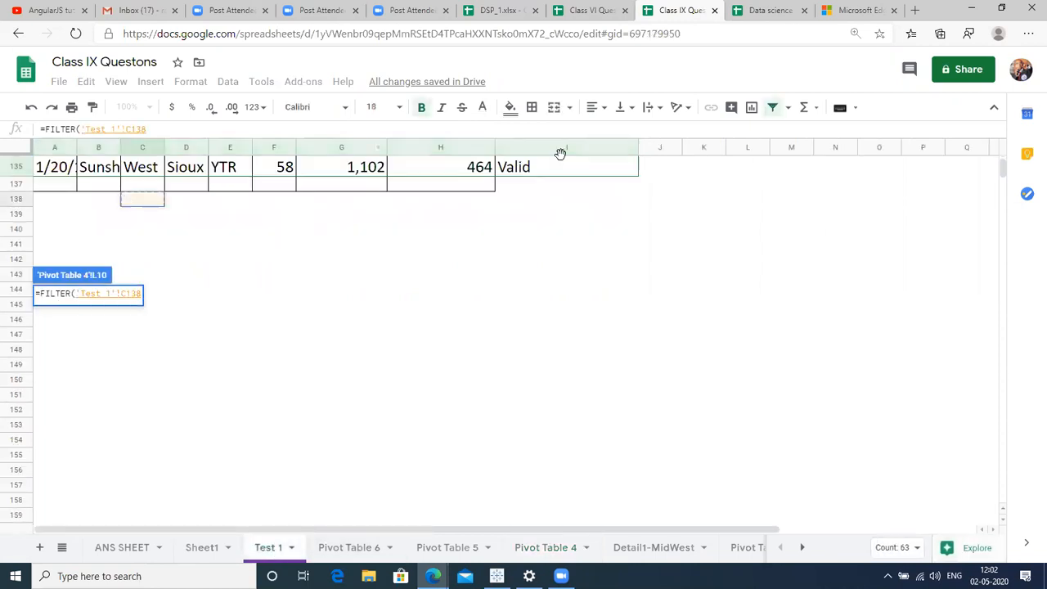
key("Up")
key("Up")
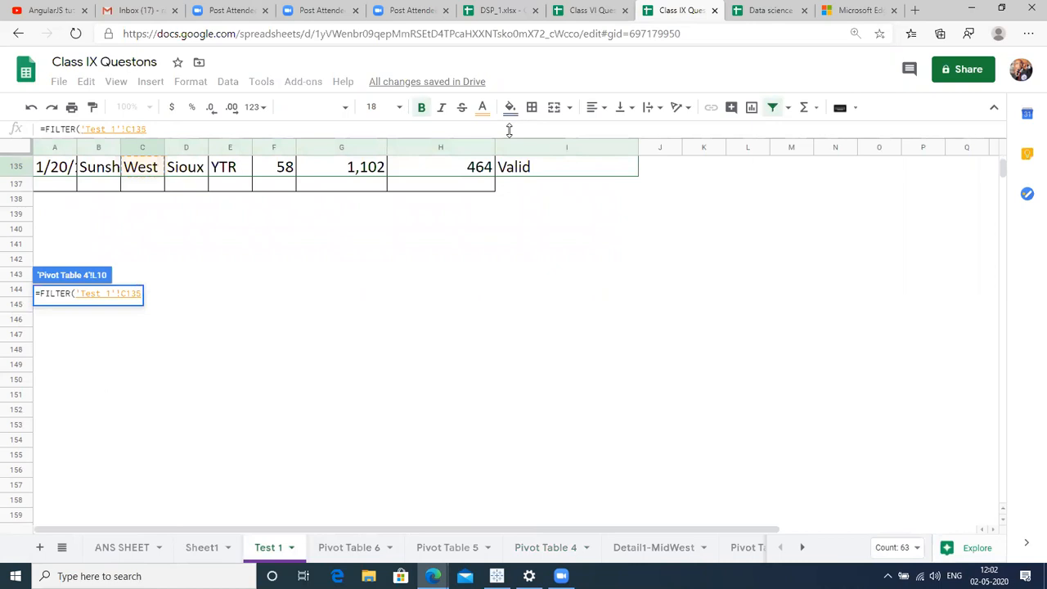
key("ctrl+Up")
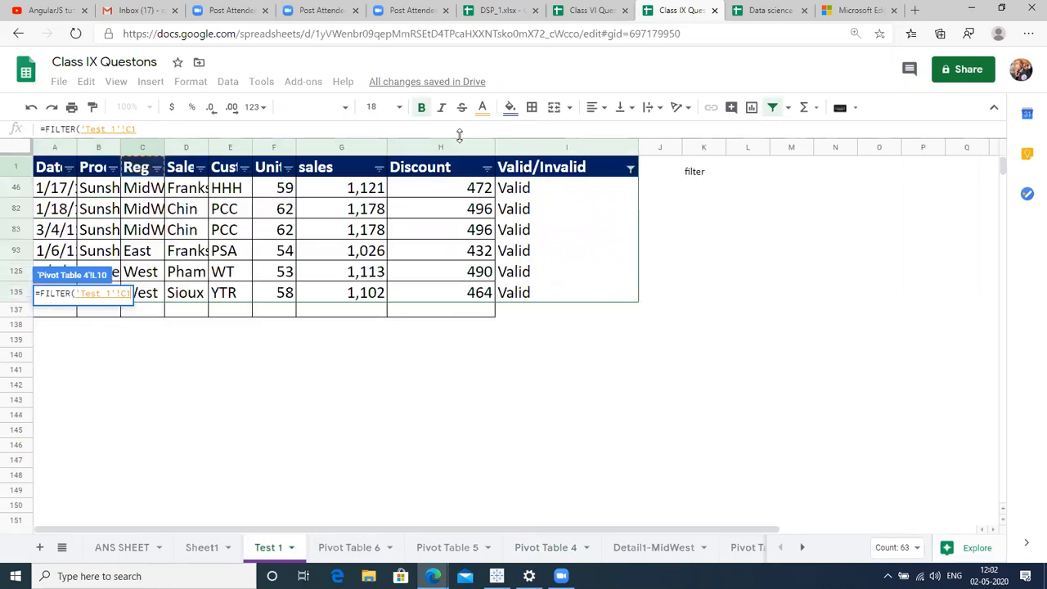
left_click(773, 108)
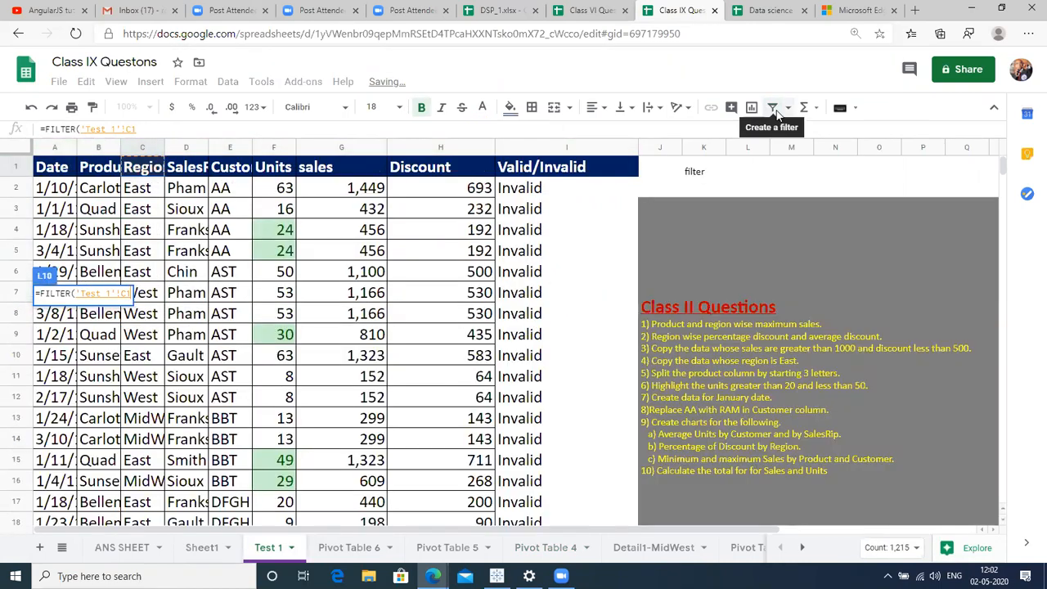
Set the FILTER range to the absolute reference 'Test 1'!$A$1:$I$136.
left_click(42, 173)
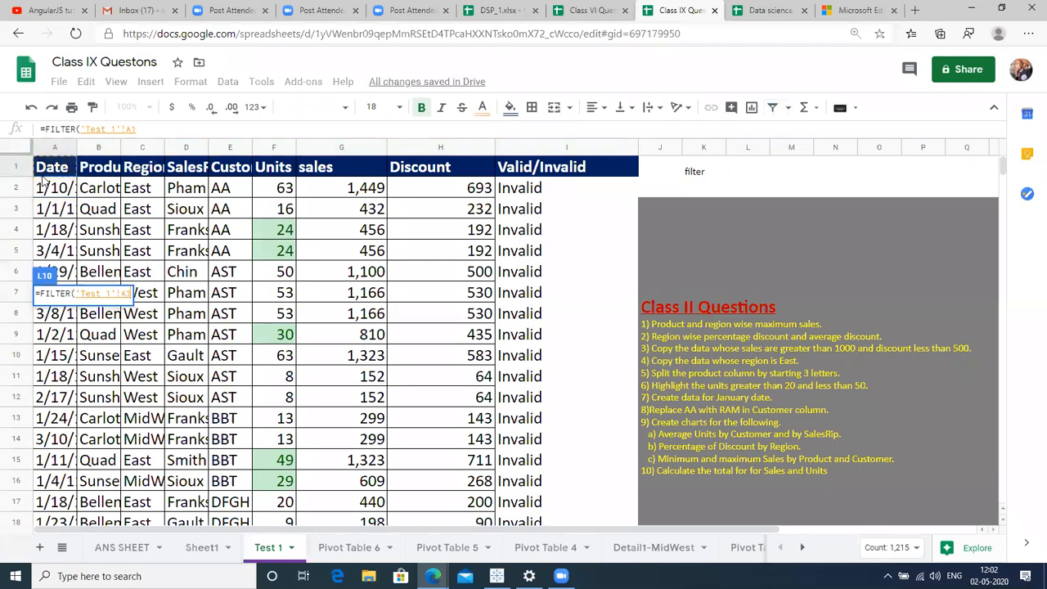
key("shift+Right")
key("shift+Right")
key("shift+Right")
key("shift+Right")
key("shift+Right")
key("shift+Right")
key("shift+Right")
key("shift+Right")
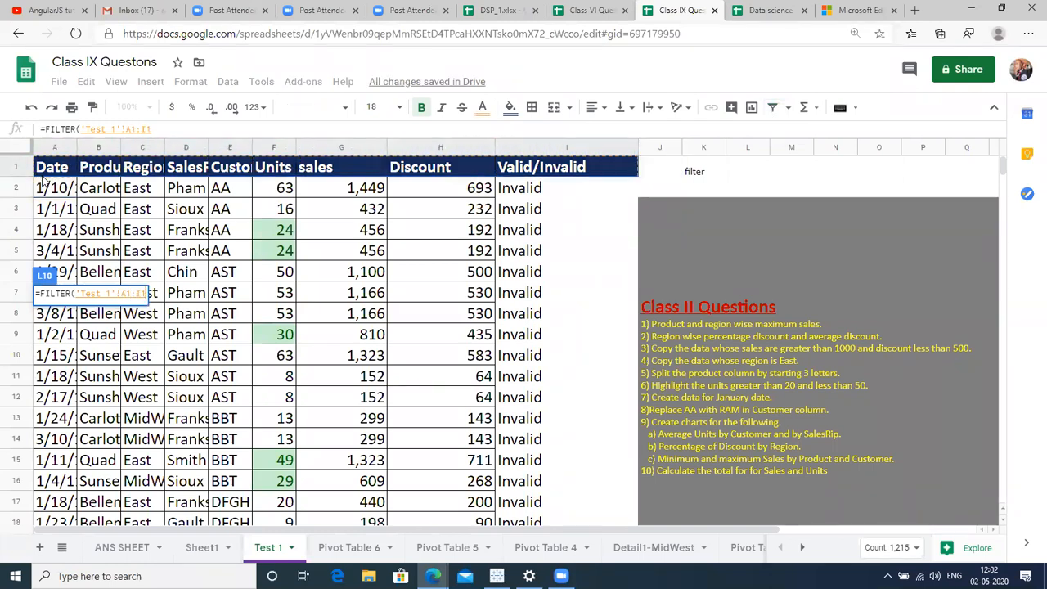
key("ctrl+shift+Down")
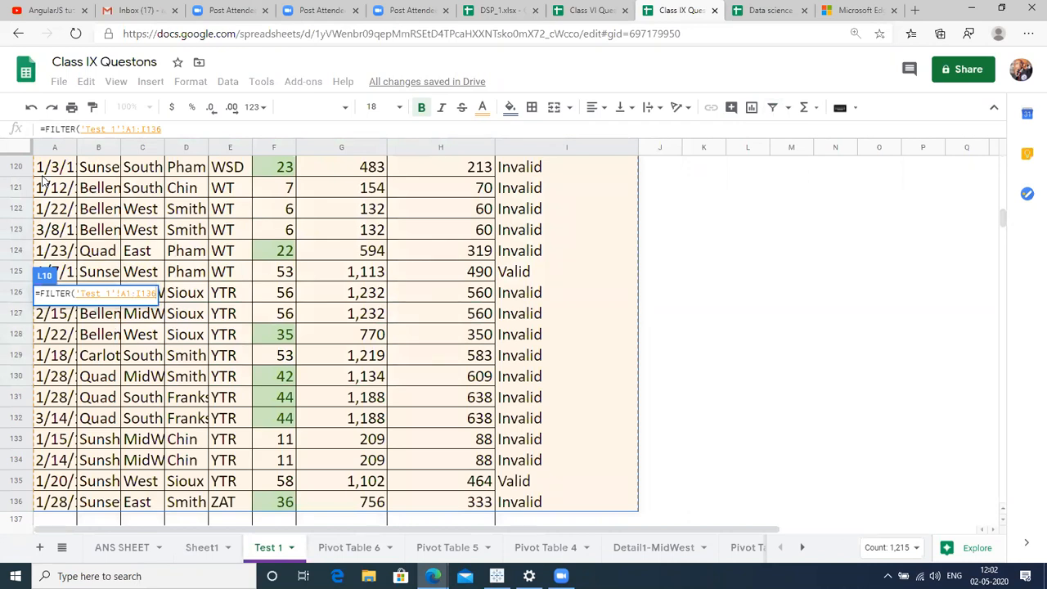
key("F4")
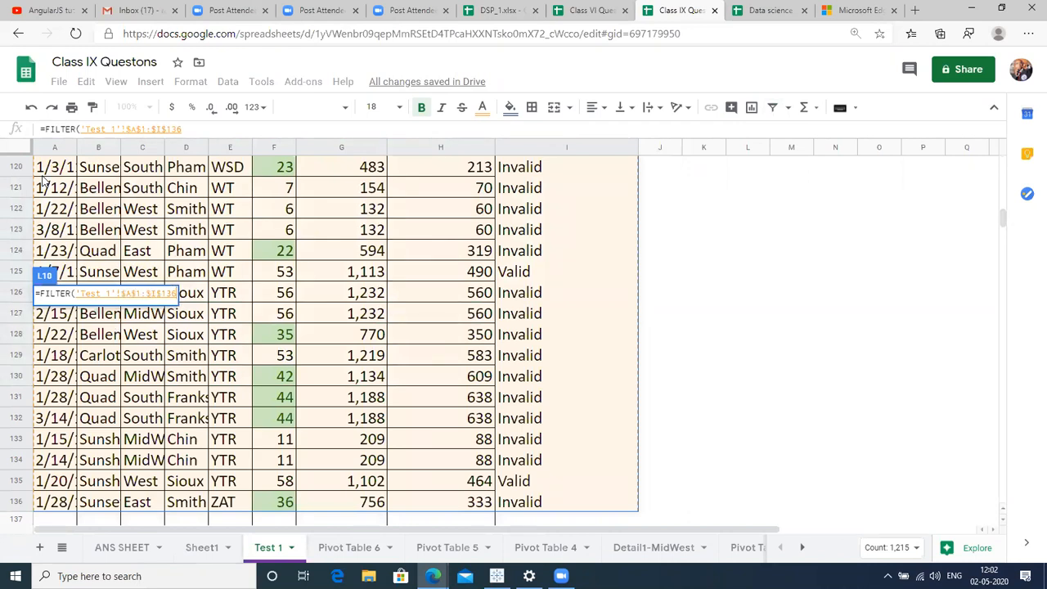
type(",")
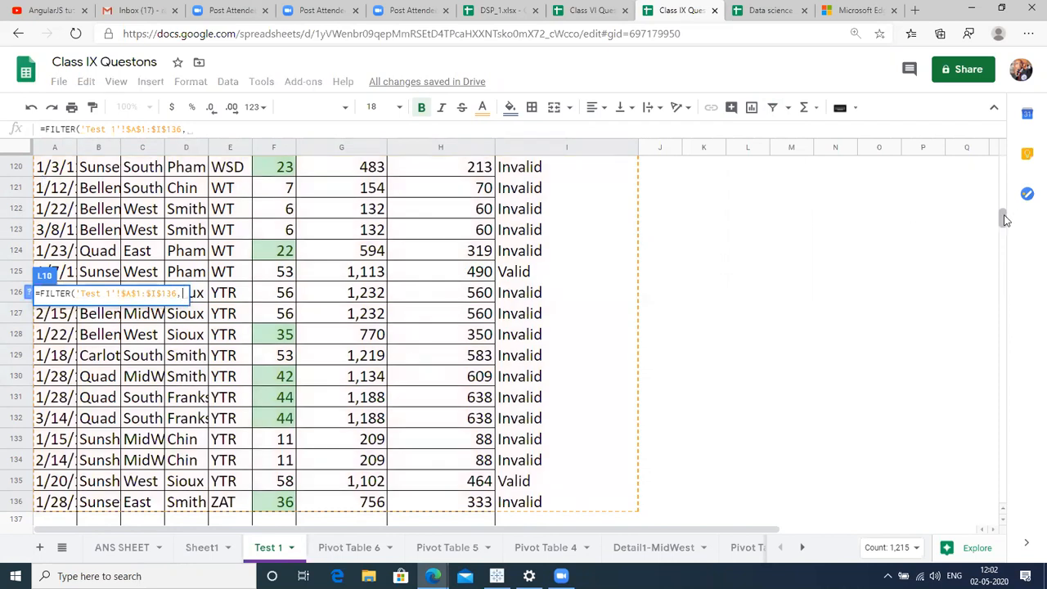
Consult the FILTER help example, then add the condition I2:I= "valid".
left_click_drag(1005, 220, 1005, 151)
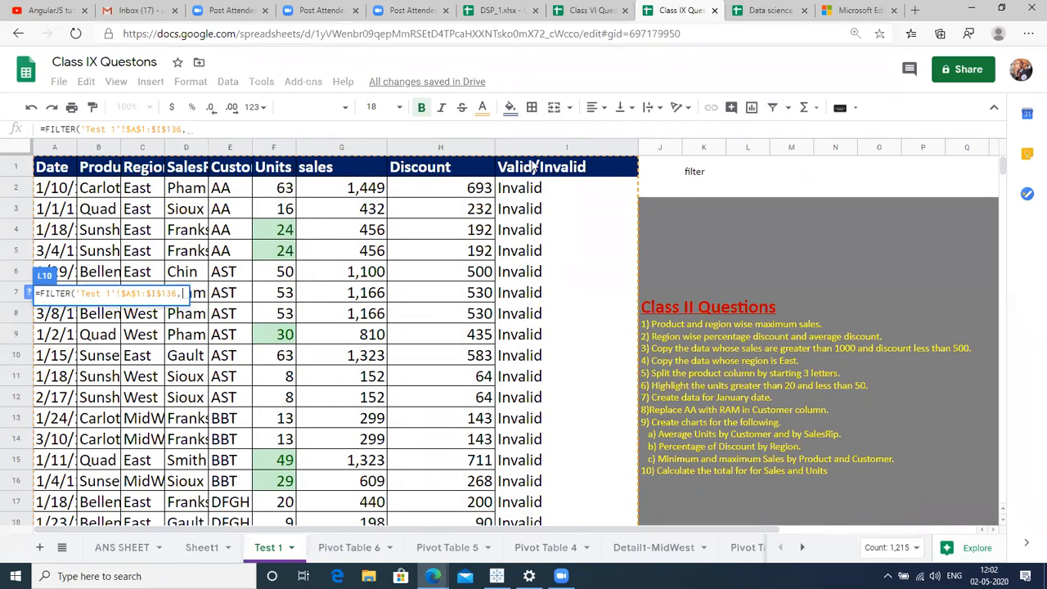
left_click(28, 292)
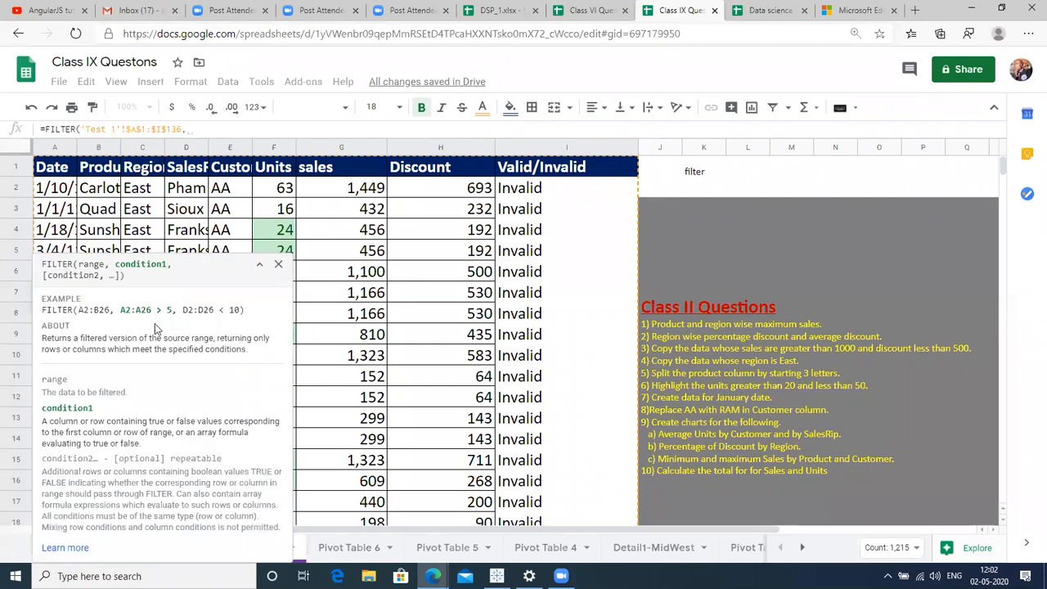
double_click(97, 310)
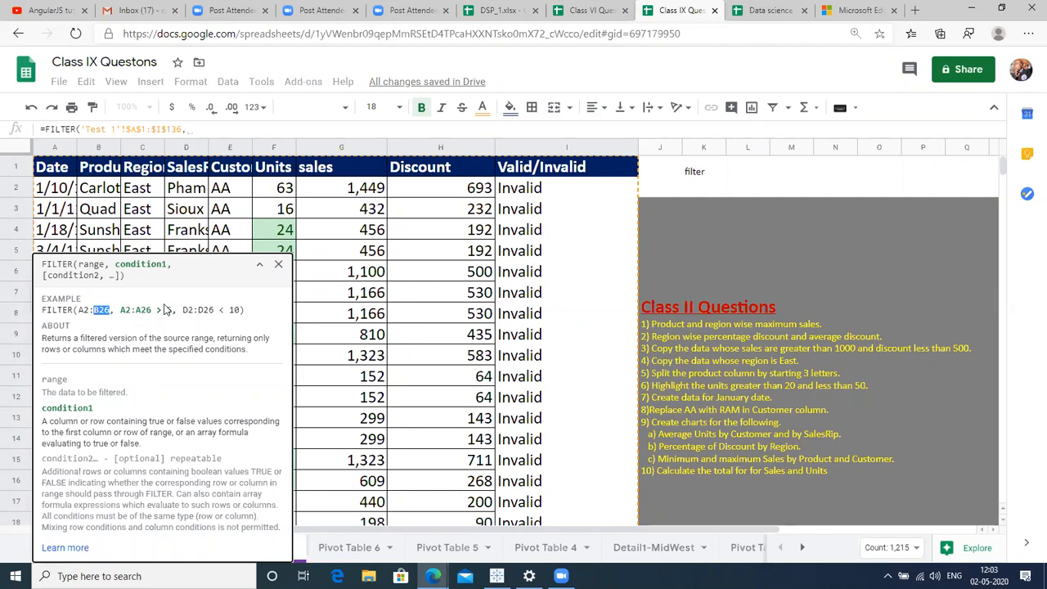
left_click(142, 310)
double_click(142, 310)
left_click(278, 266)
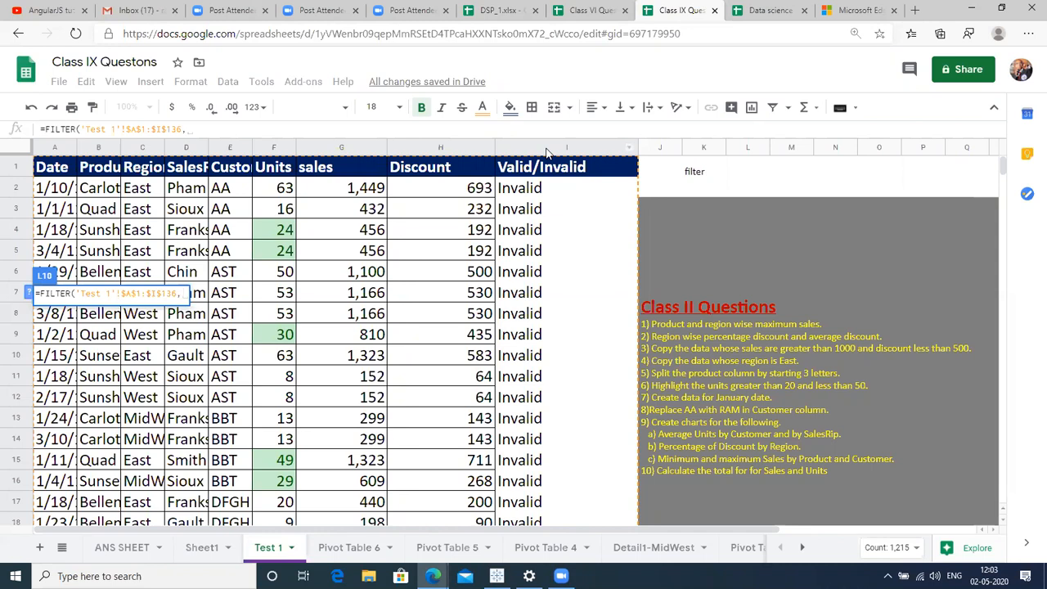
type("I2")
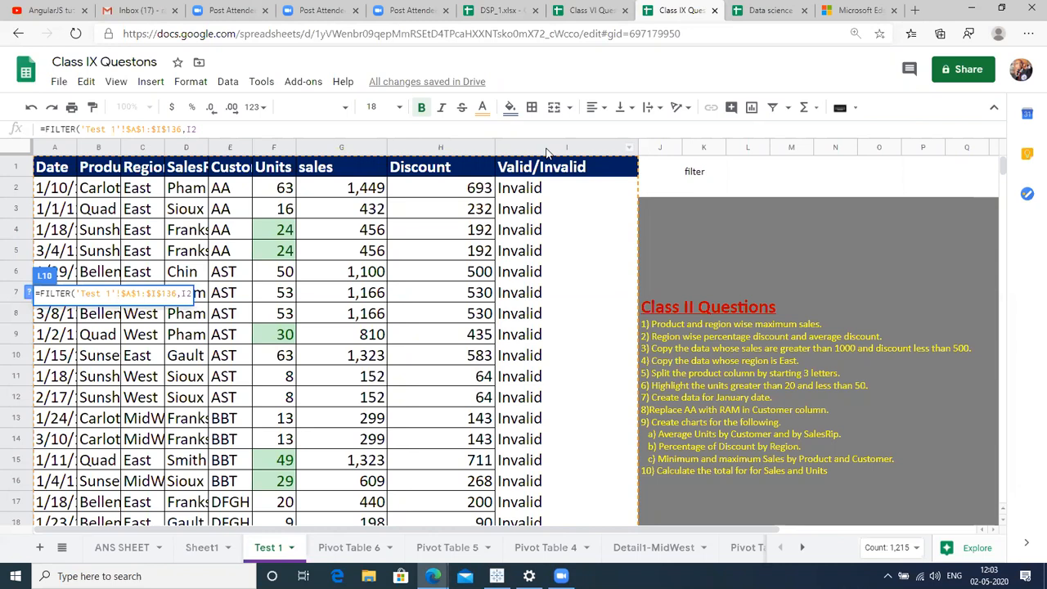
type(":I= \"vali")
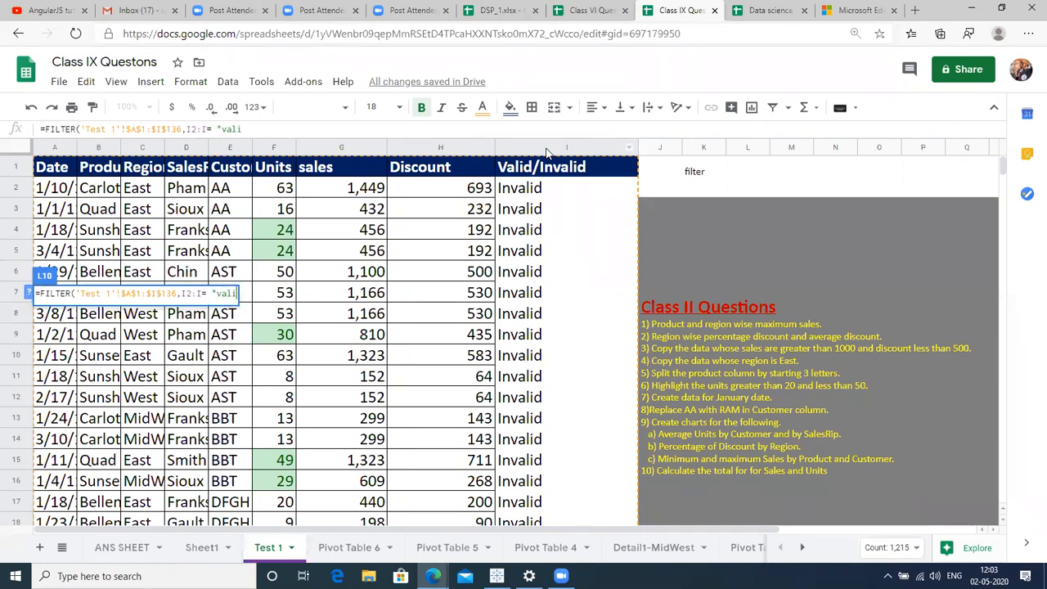
type("d\")")
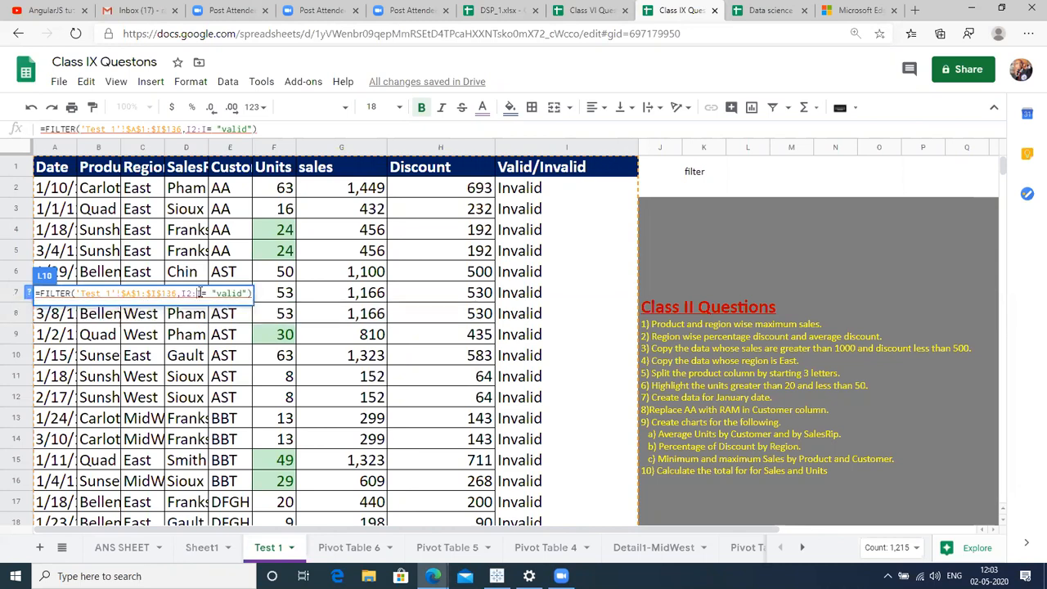
Recheck the FILTER help, then cancel the unfinished formula so L10 stays empty.
left_click(30, 292)
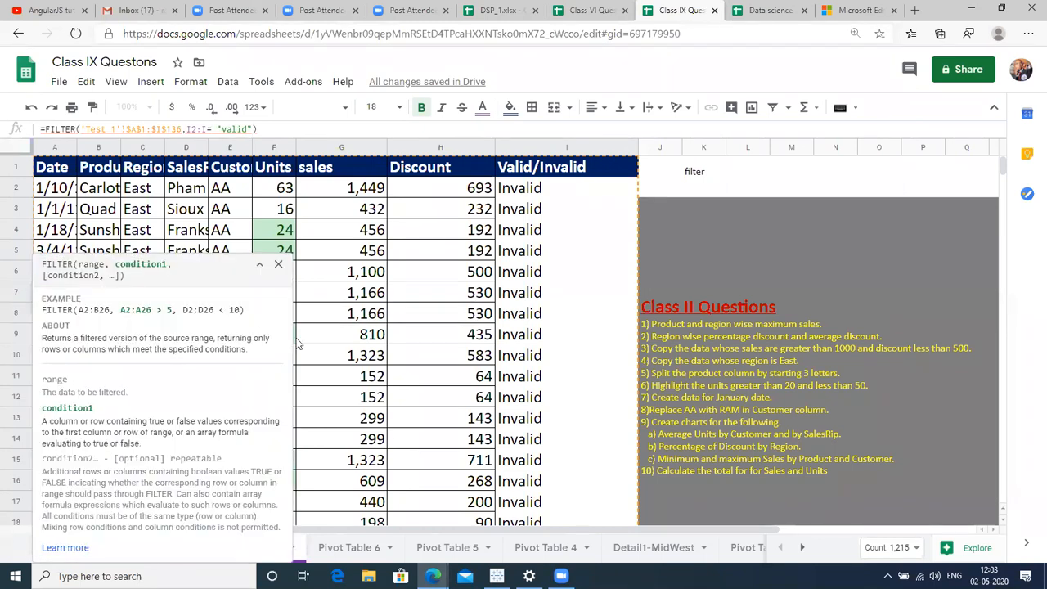
key("End")
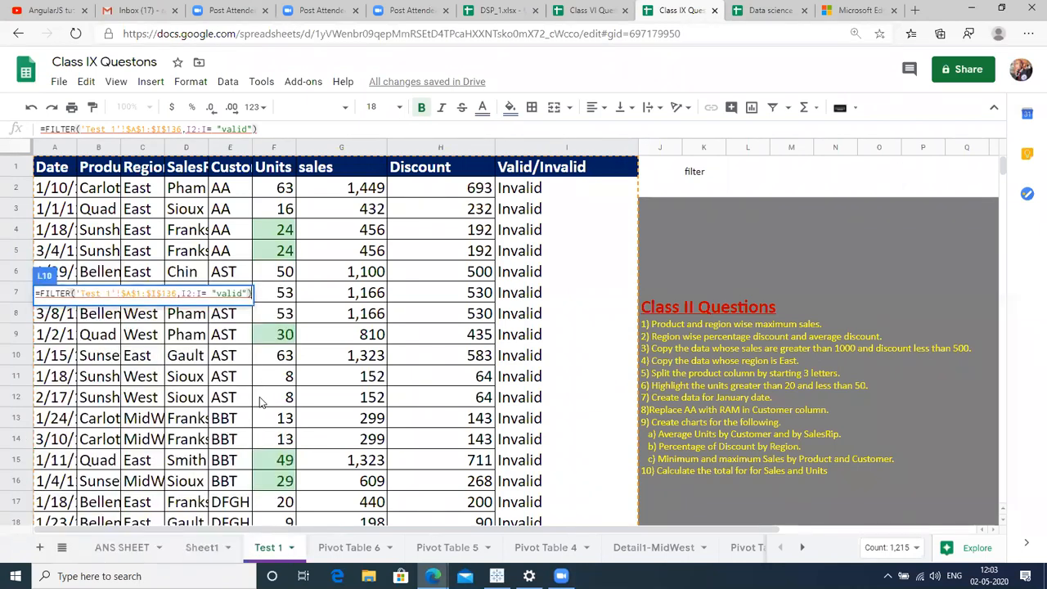
left_click(204, 290)
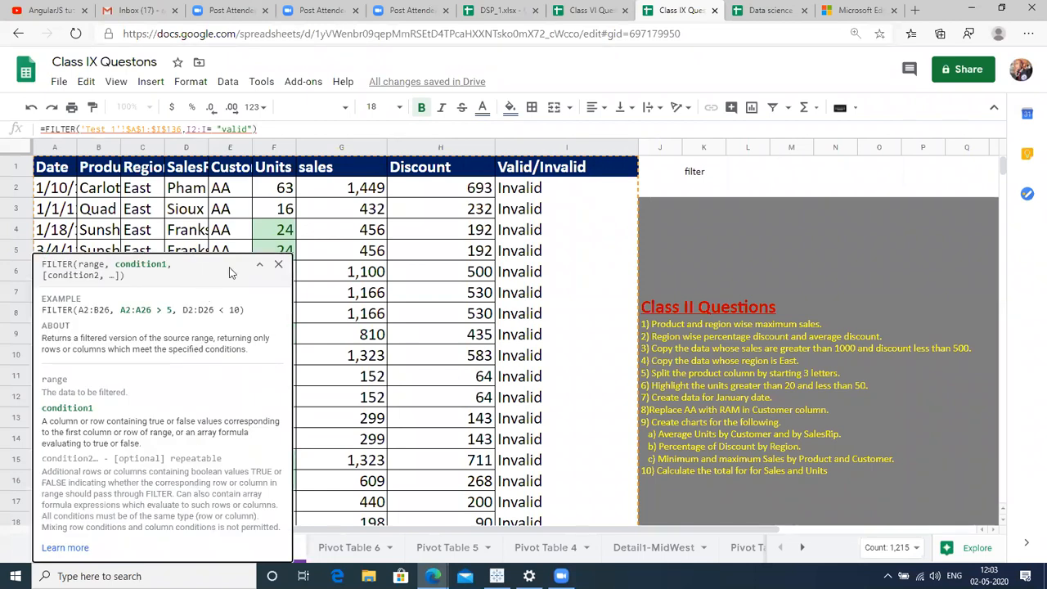
left_click(277, 266)
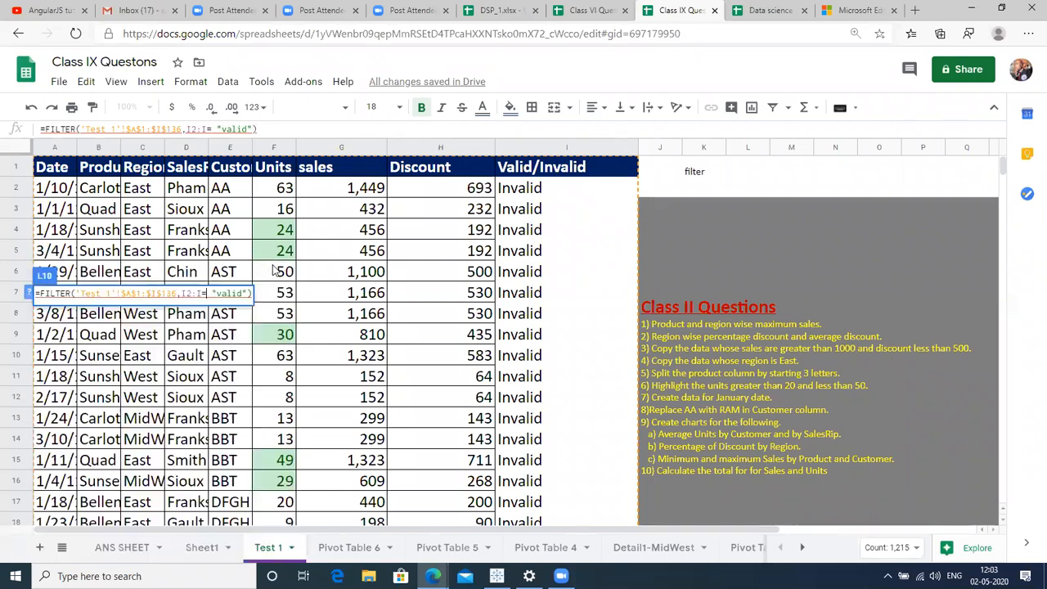
key("Escape")
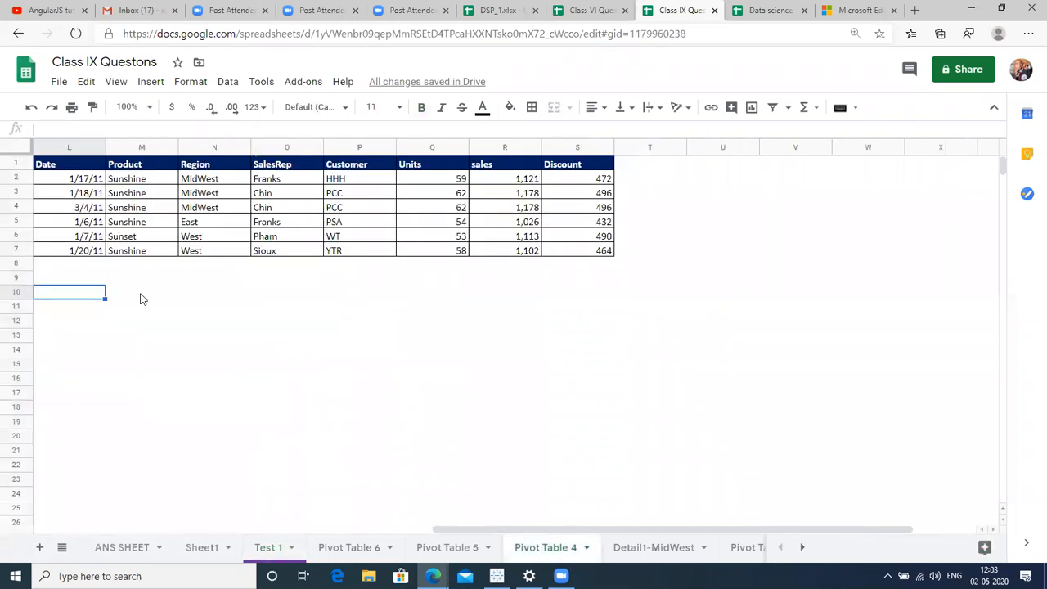
Check cells L7 and L10, then browse Pivot Table 5 and 6 back to Test 1.
left_click(95, 254)
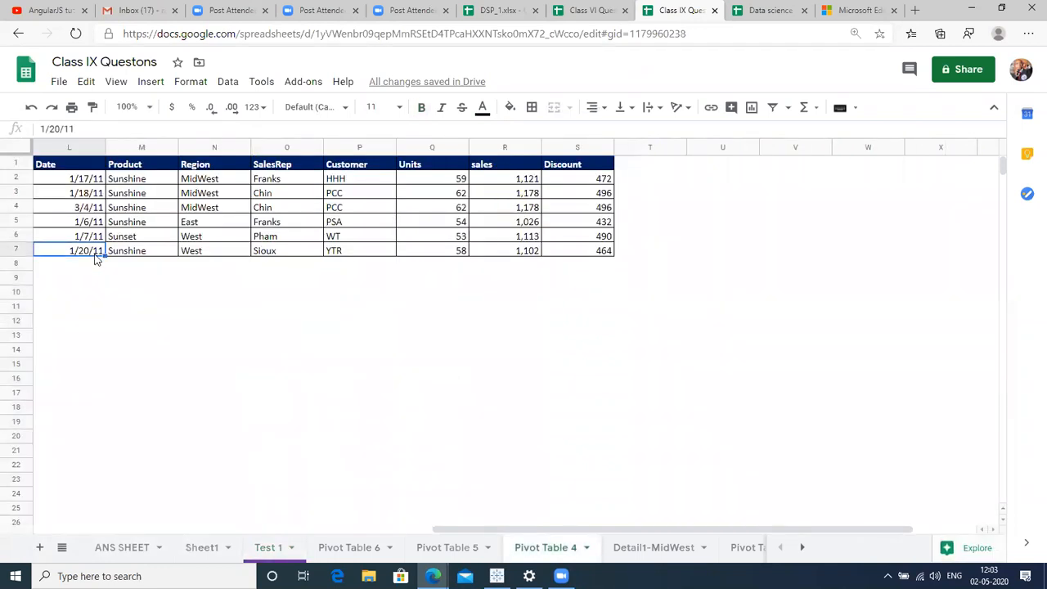
left_click(74, 298)
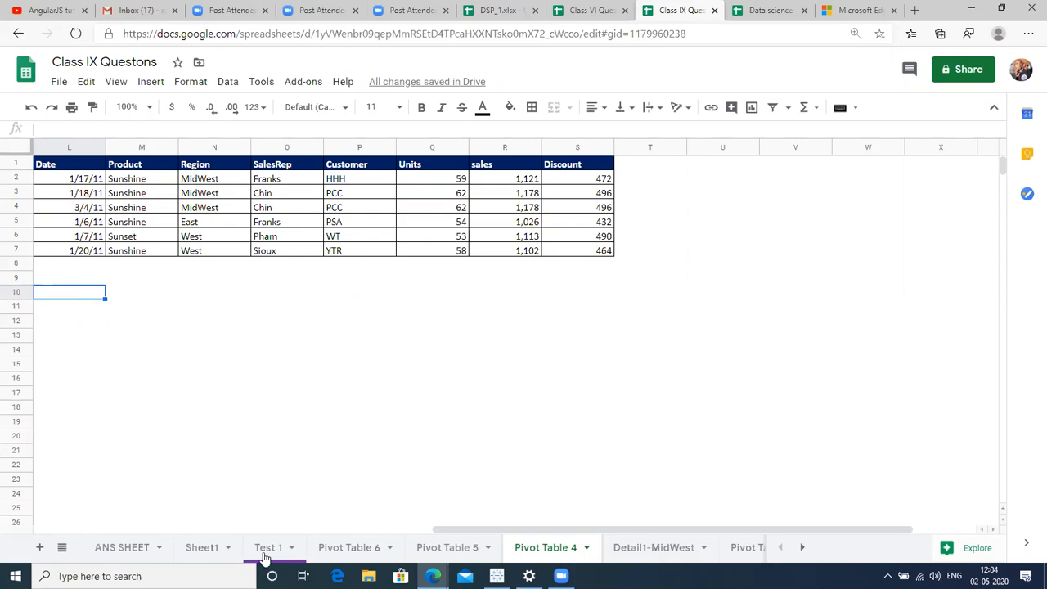
left_click(444, 547)
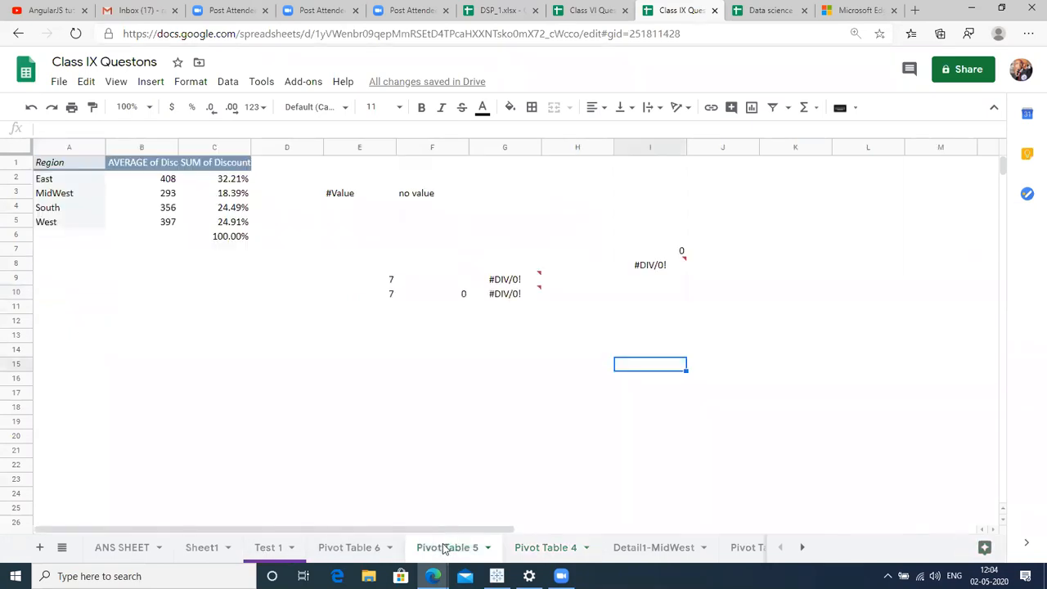
left_click(360, 553)
left_click(278, 553)
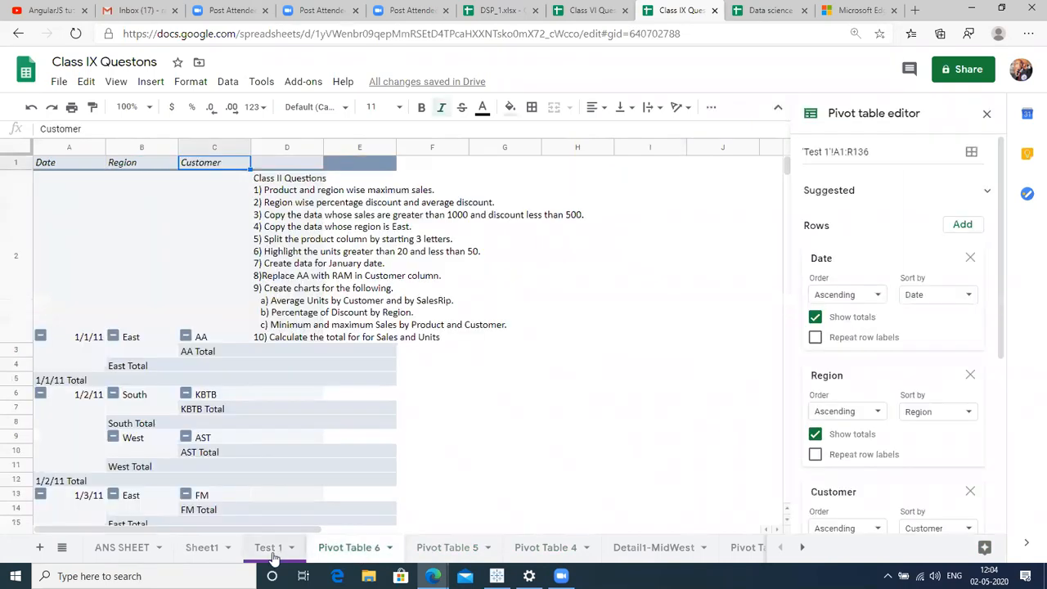
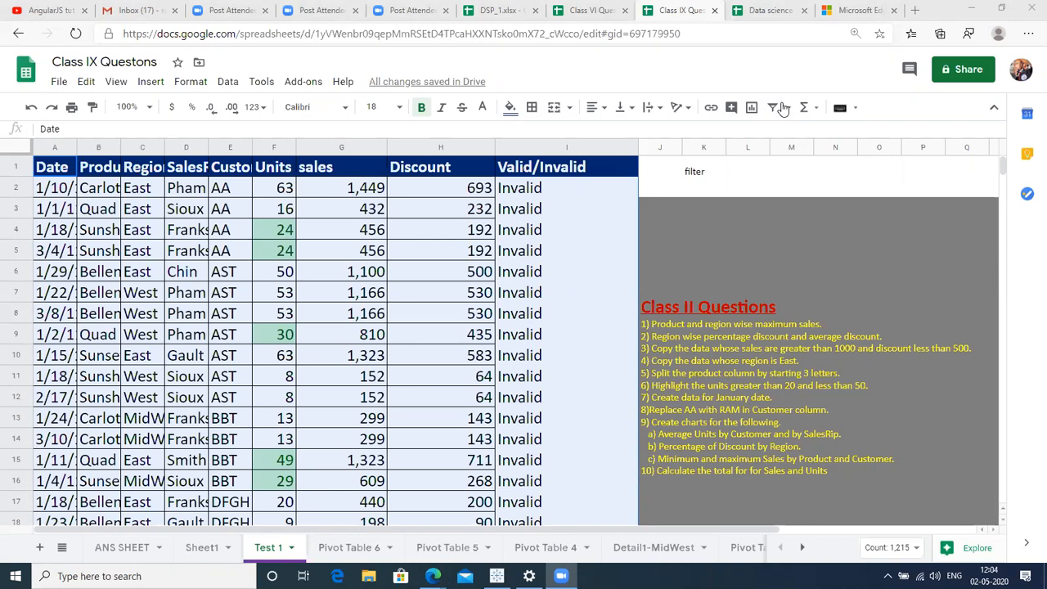
Check the Valid/Invalid formulas in rows 11–12, then select column I and trial-insert a column, undoing it.
left_click(622, 397)
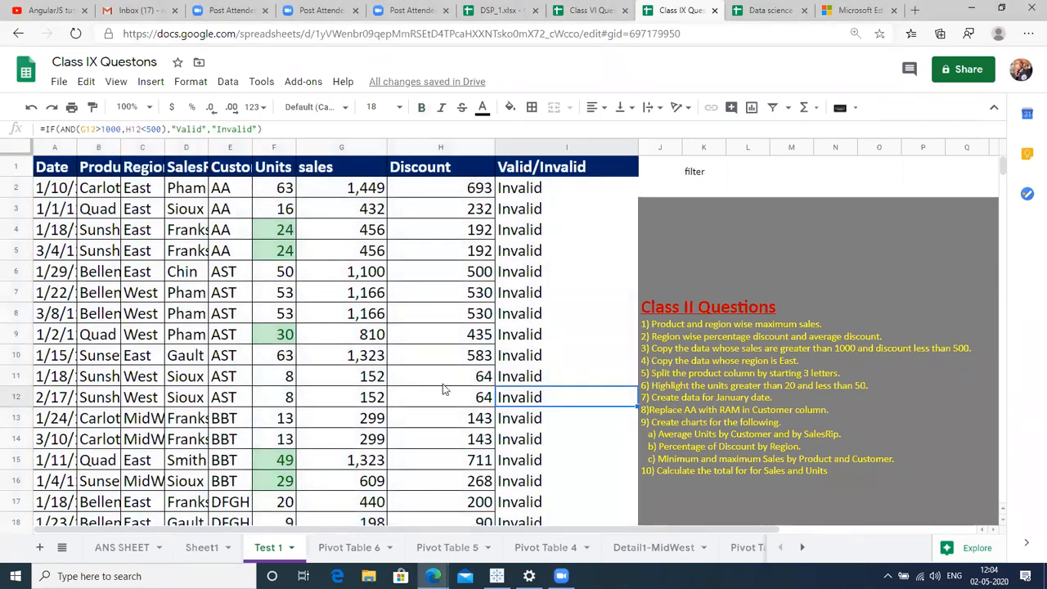
left_click(96, 148)
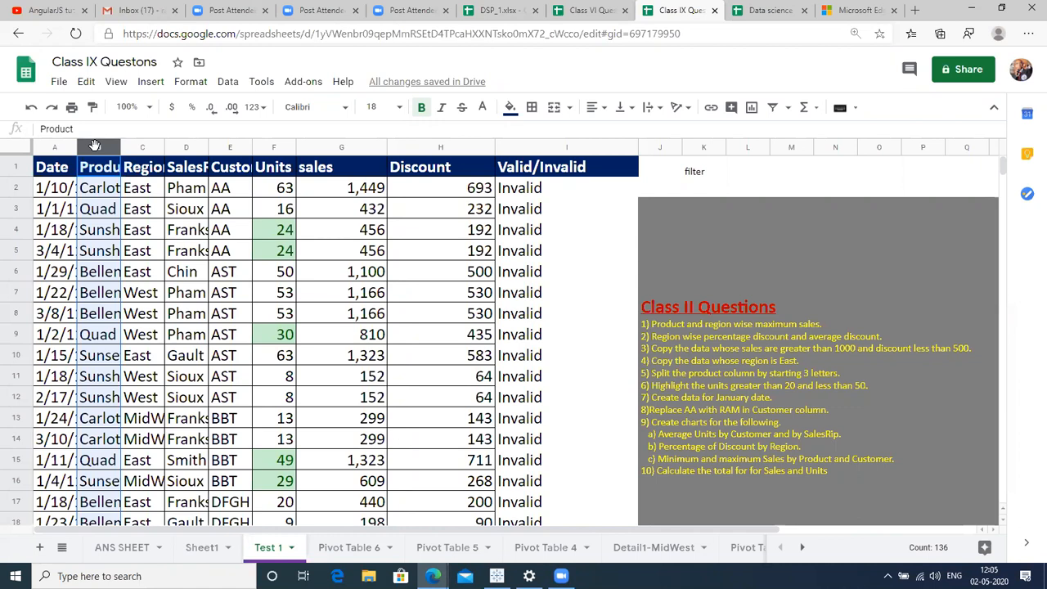
left_click(591, 382)
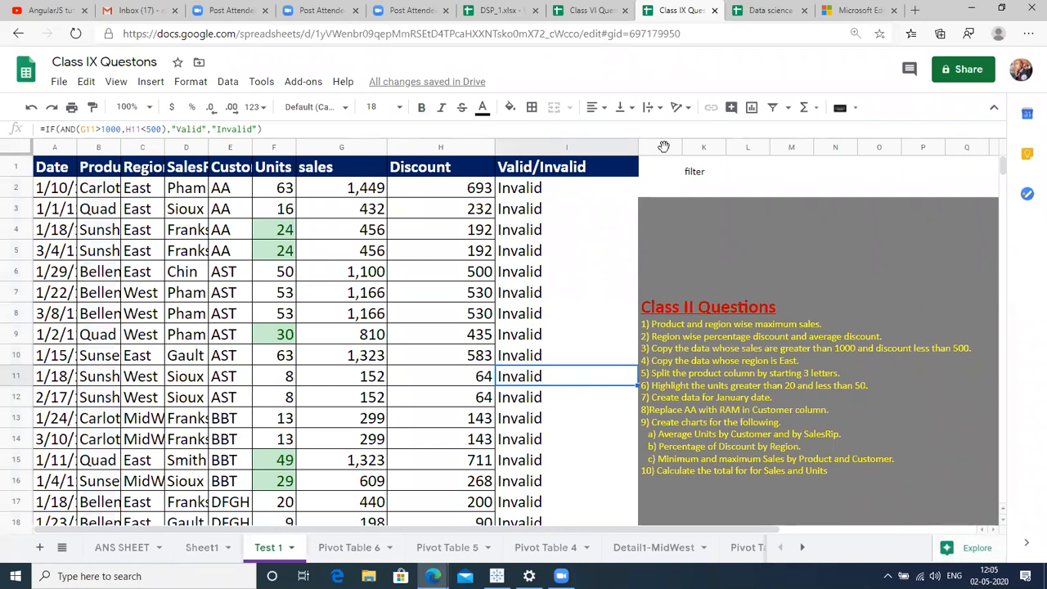
left_click(566, 147)
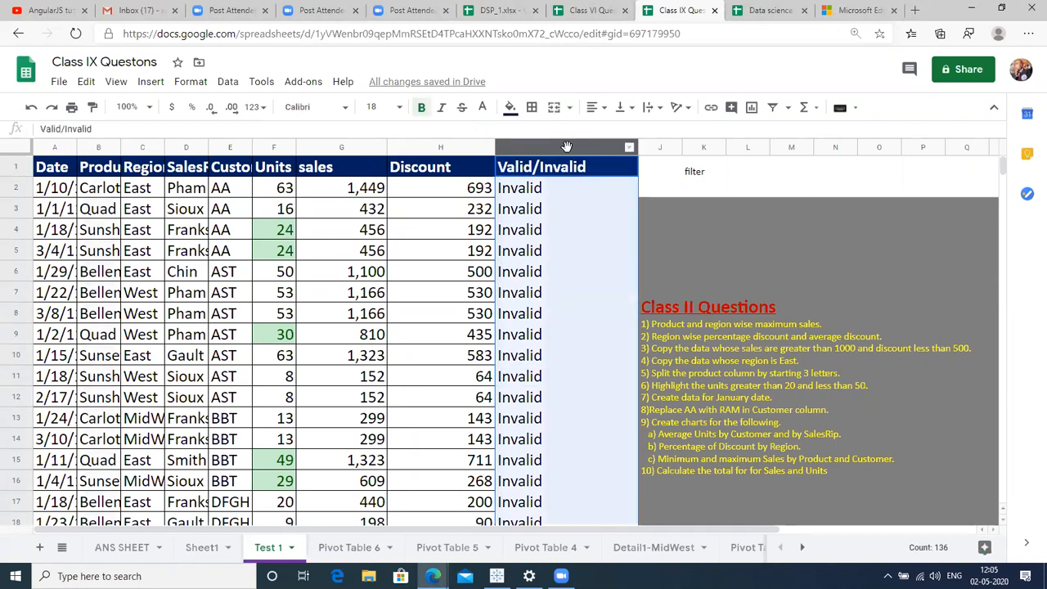
key("ctrl+alt+=")
key("ctrl+z")
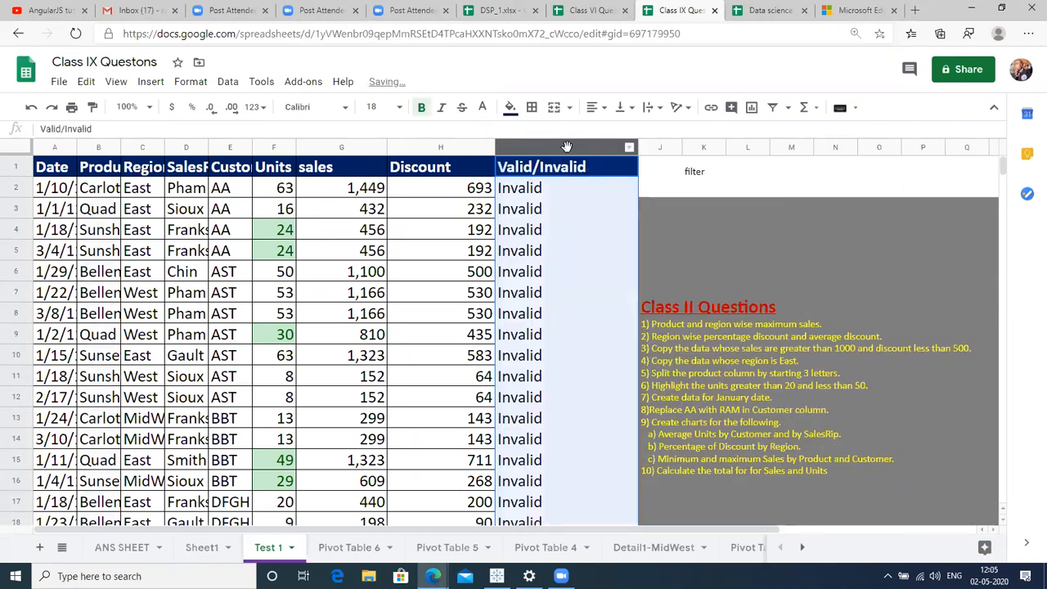
Insert a column right of Valid/Invalid headed 'First Three letters' in J1.
right_click(567, 147)
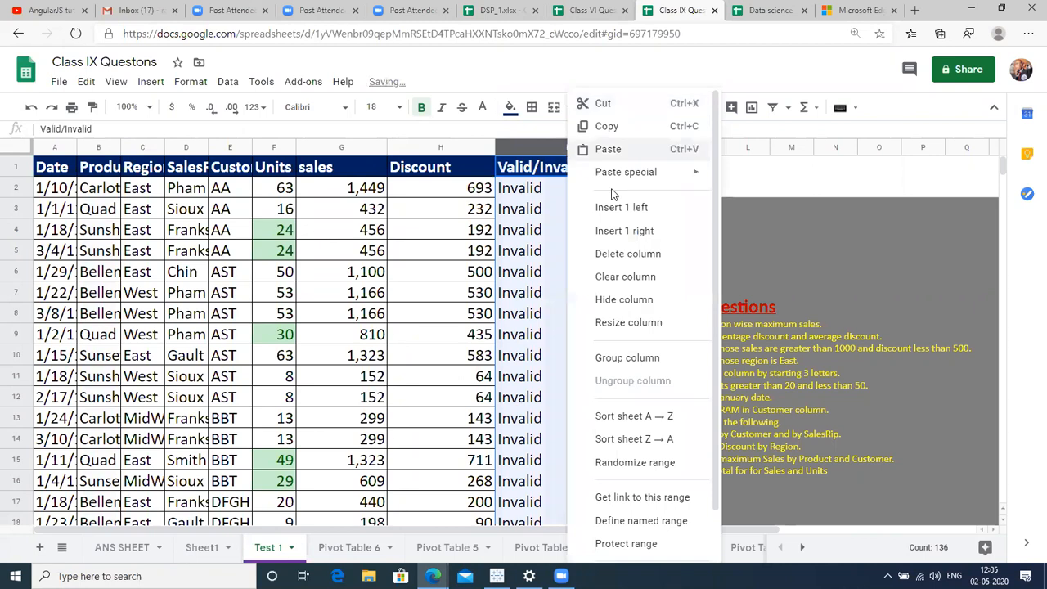
left_click(637, 231)
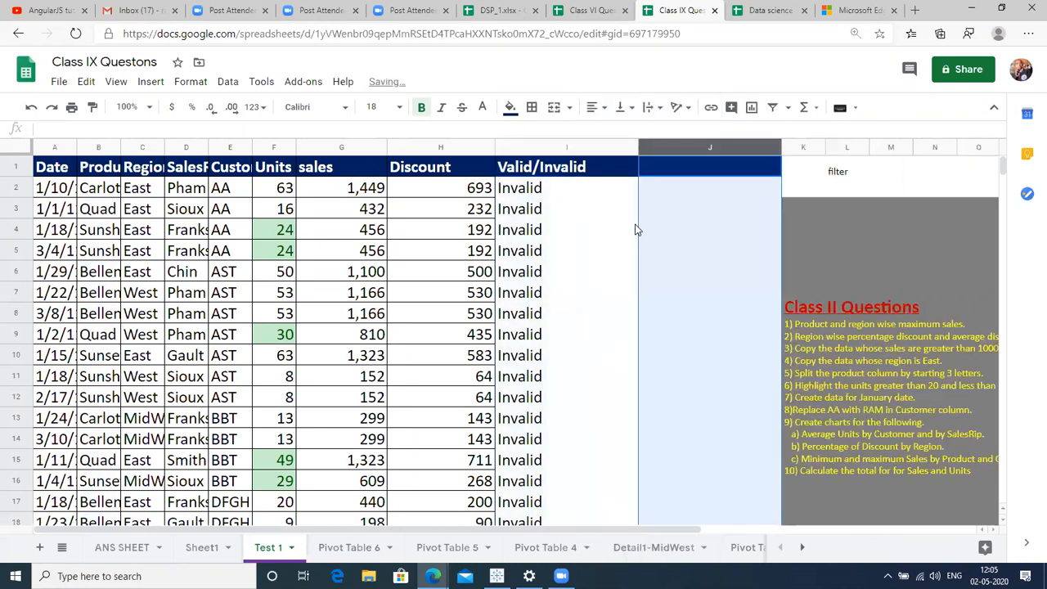
scroll(644, 224, "right", 3)
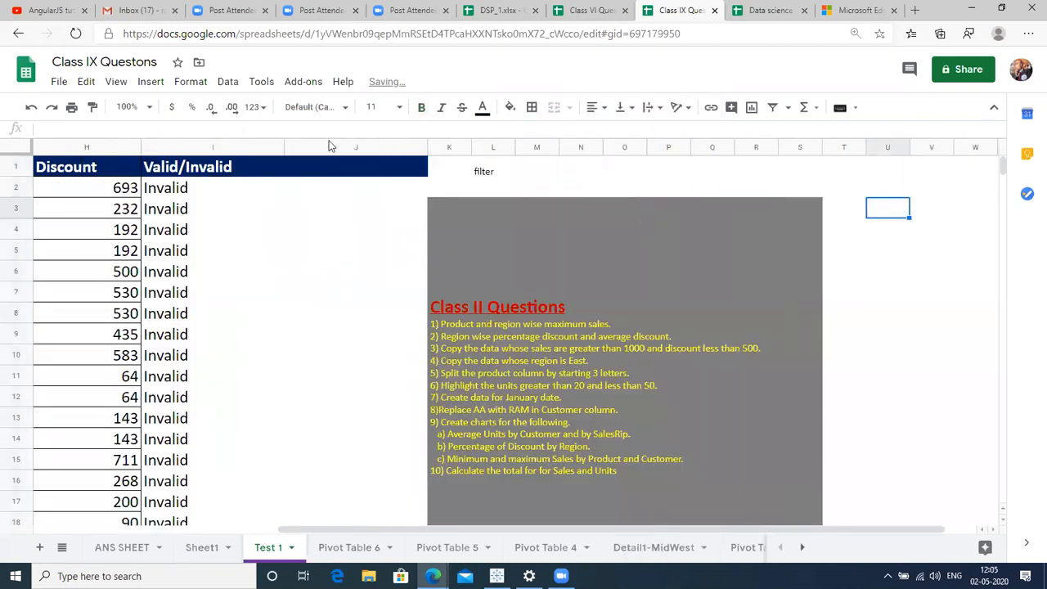
left_click(324, 170)
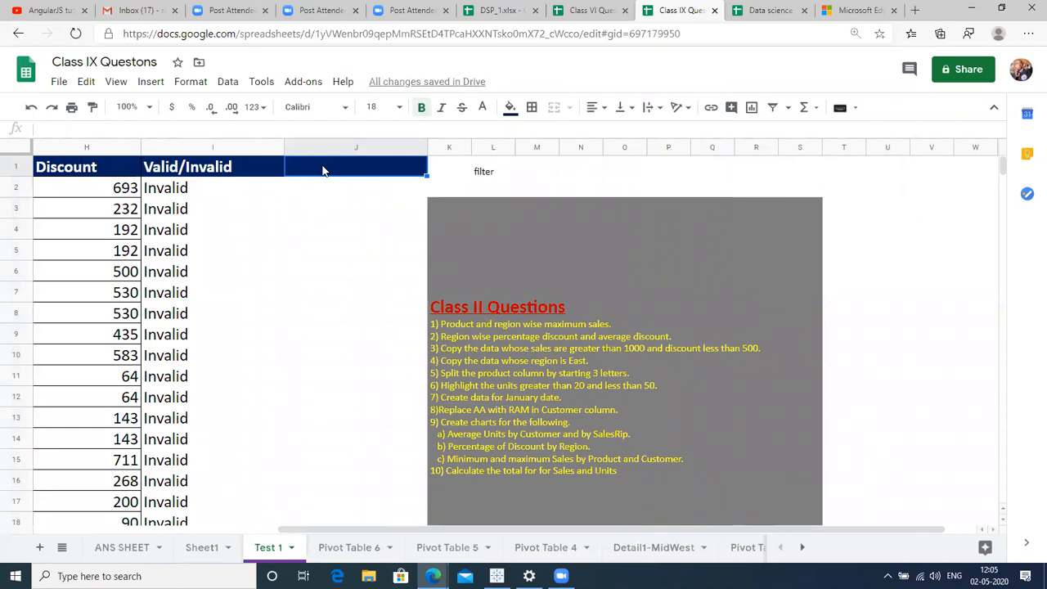
type("First ")
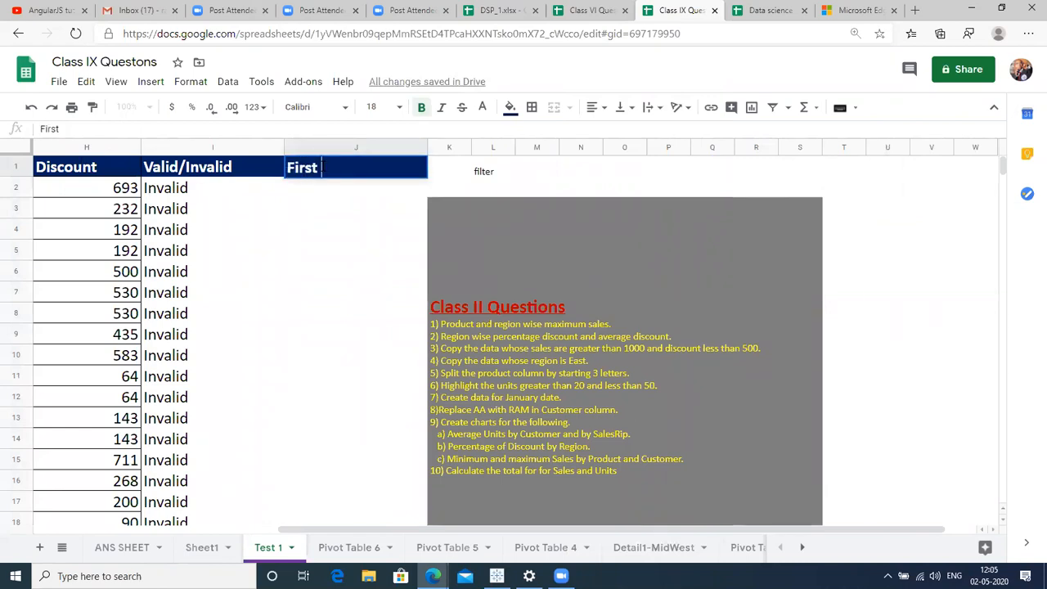
type("Three ")
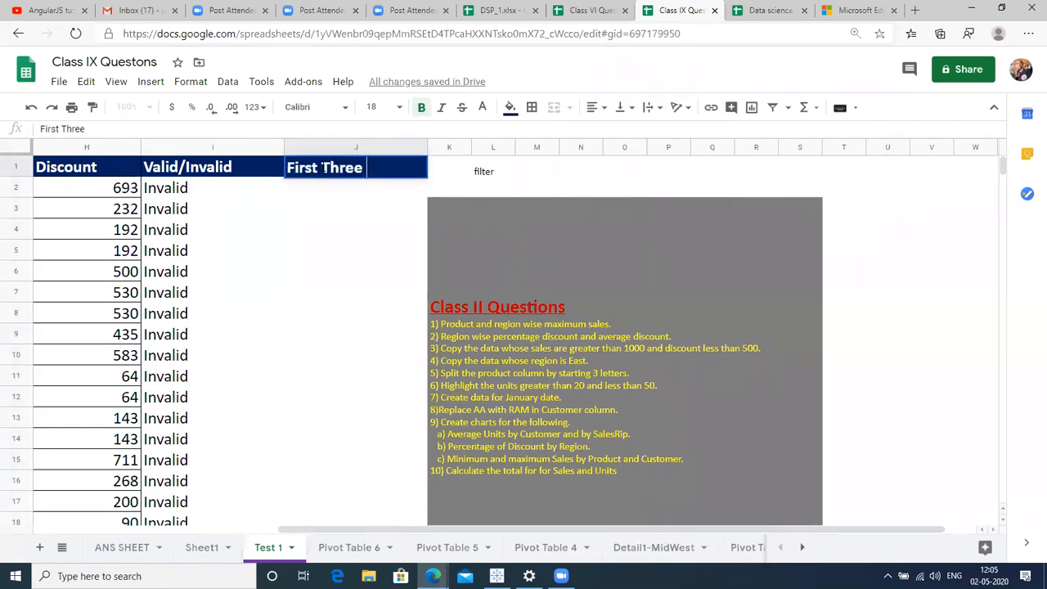
type("letters")
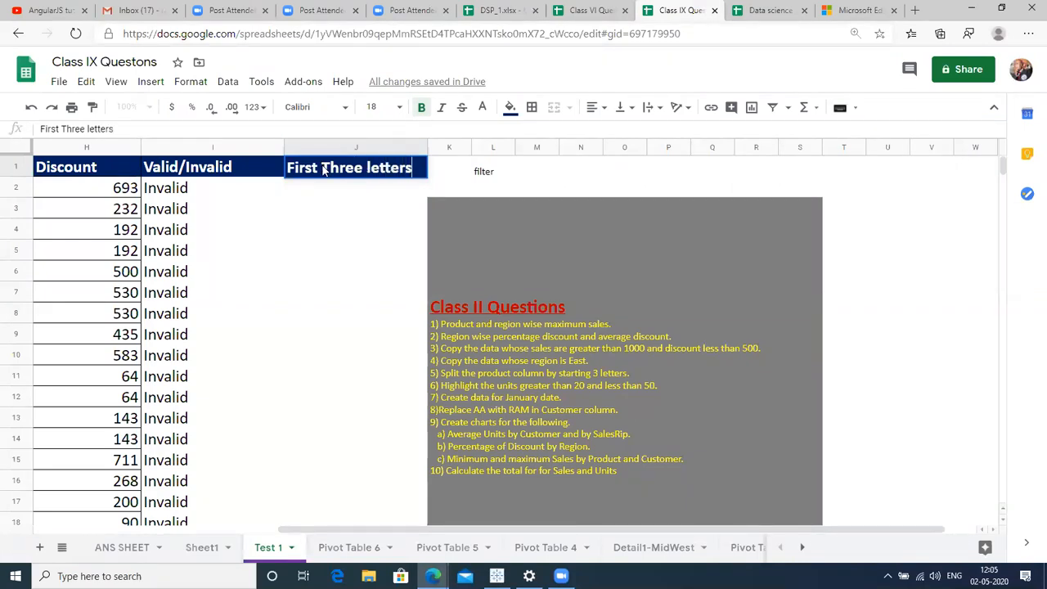
key("Return")
left_click(324, 168)
Insert another column right of it headed 'Remaining letters' in K1.
left_click(346, 144)
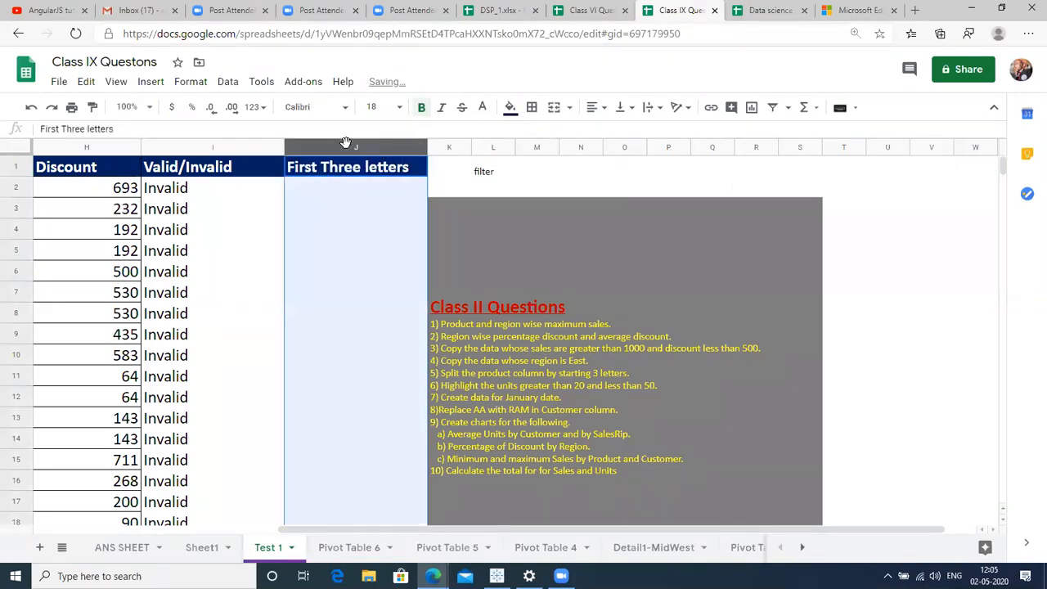
right_click(347, 144)
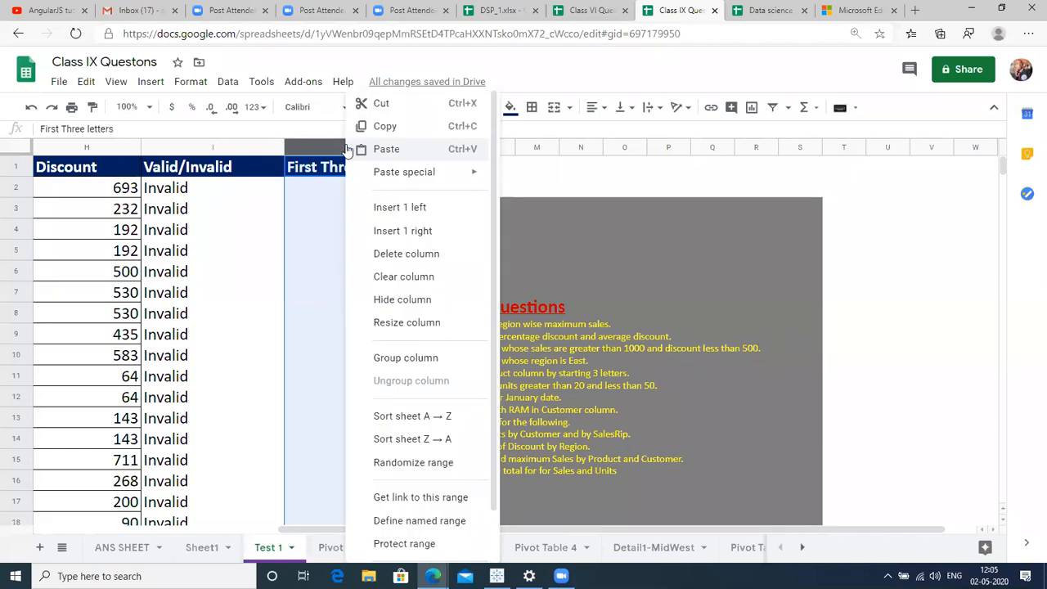
left_click(403, 230)
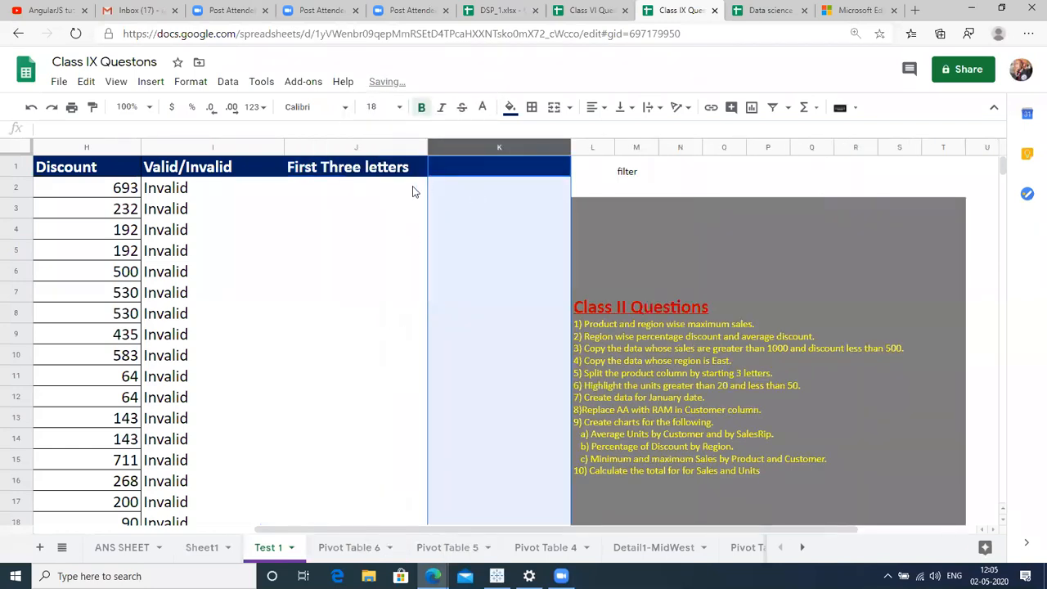
left_click(483, 178)
type("Re")
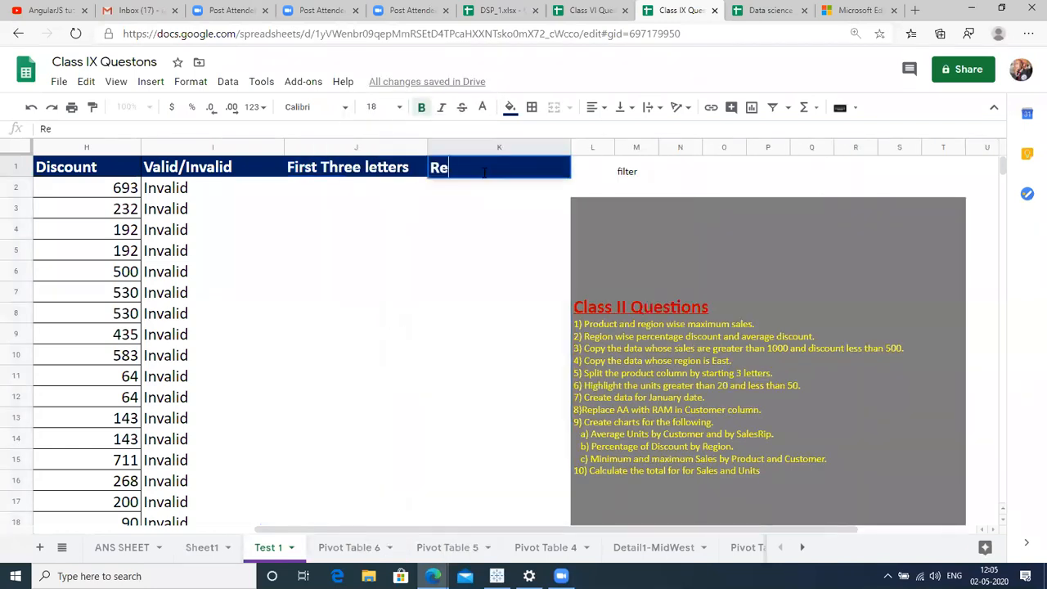
type("maining")
key("BackSpace")
type("ng letters")
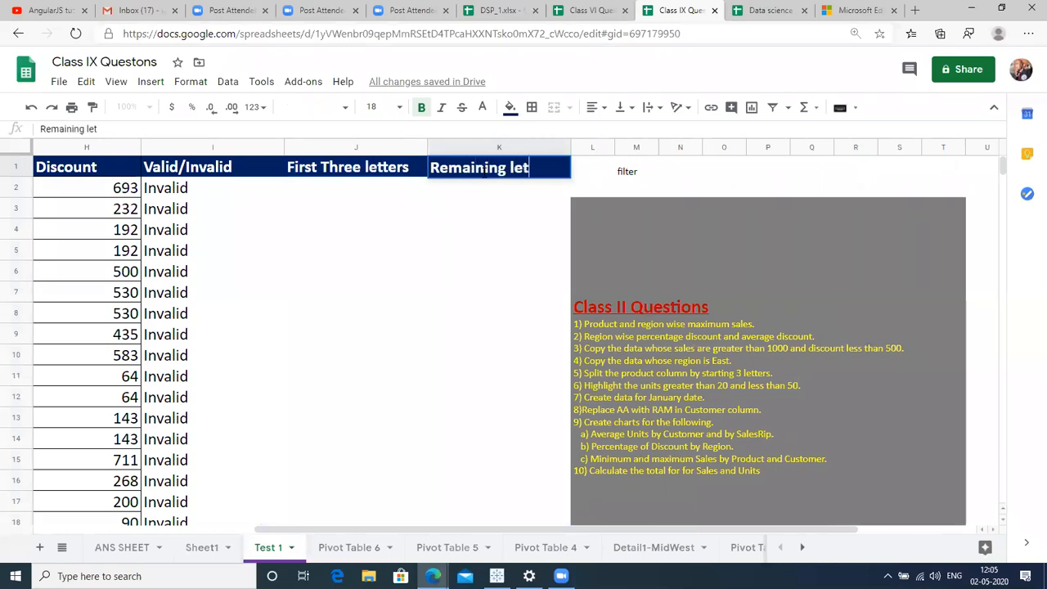
left_click(485, 178)
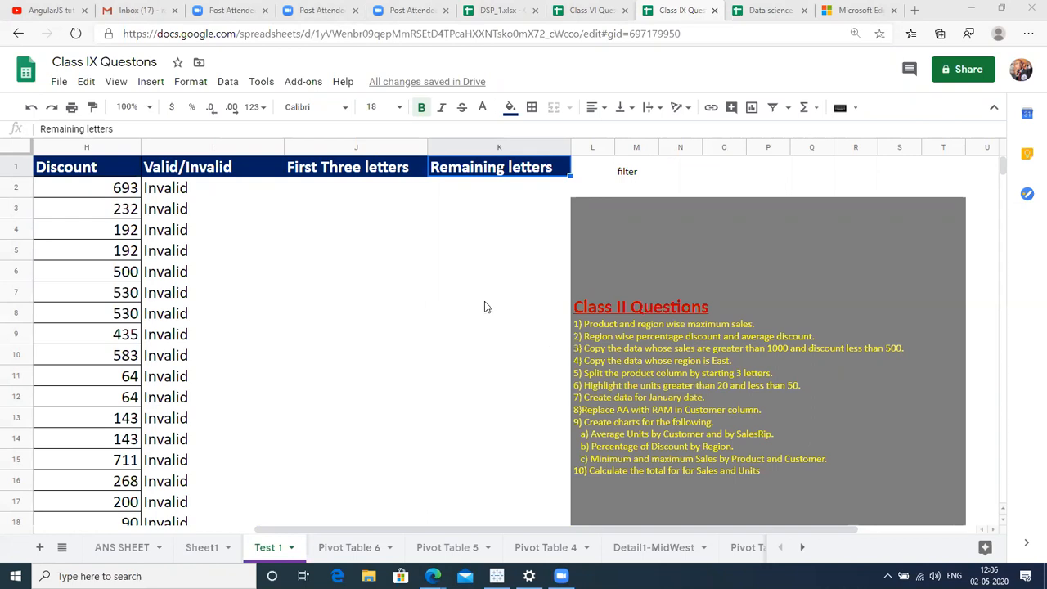
left_click(347, 190)
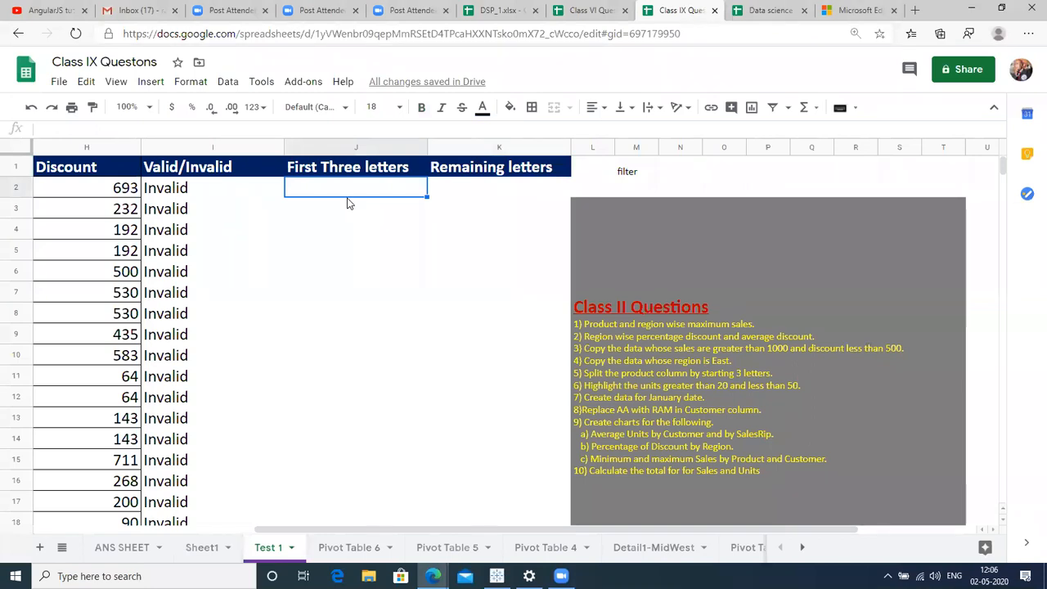
Enter =LEFT(B2,3) in J2 to get the first three letters of the product.
type("=LEFT")
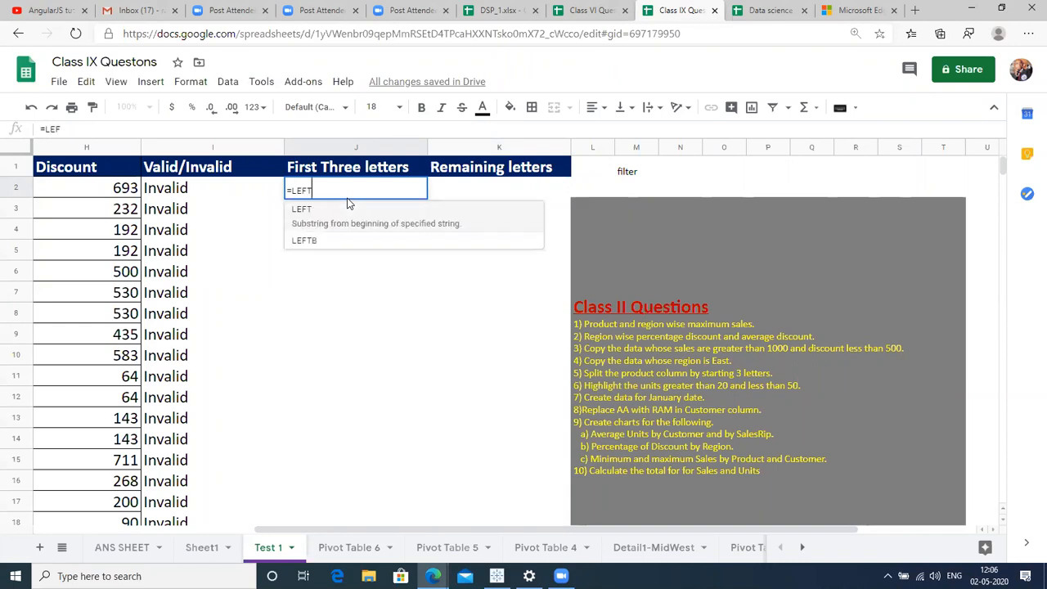
type("(")
left_click(240, 188)
key("Left")
key("Left")
key("Left")
key("Left")
key("Left")
key("Left")
key("Left")
key("Left")
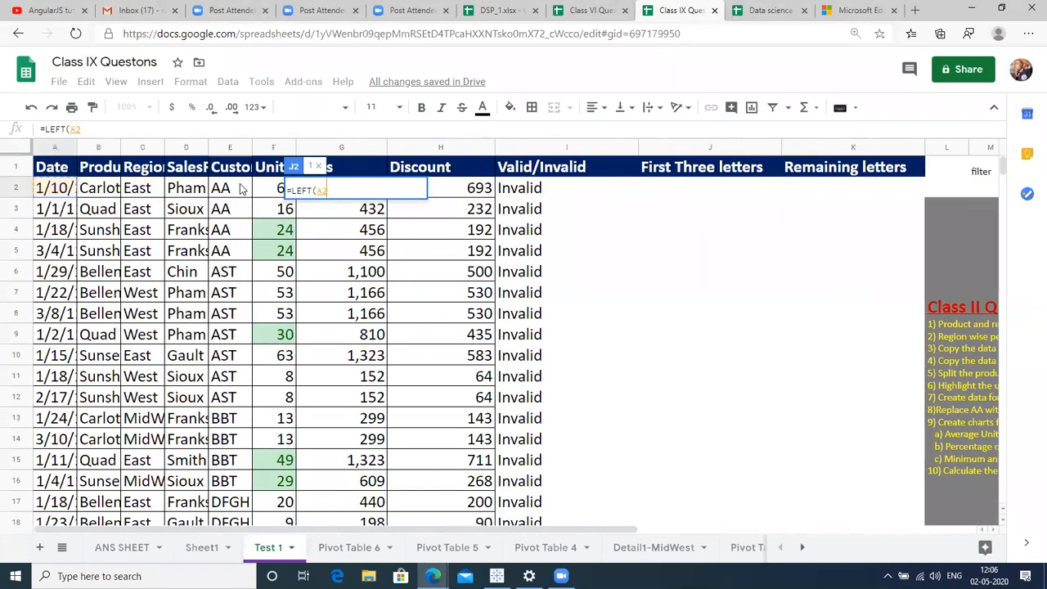
key("Right")
type(",")
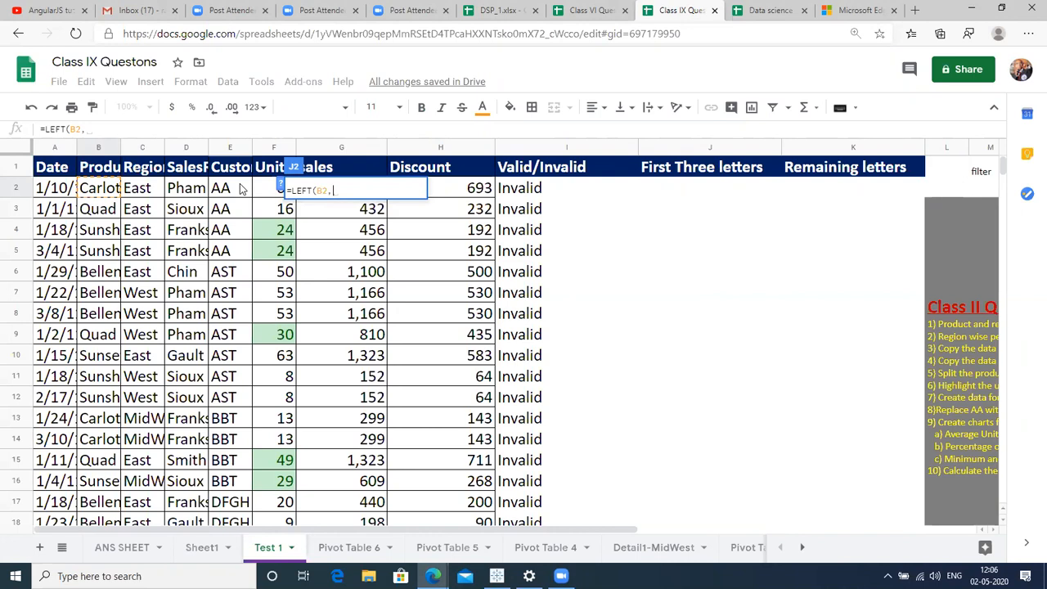
type("3)")
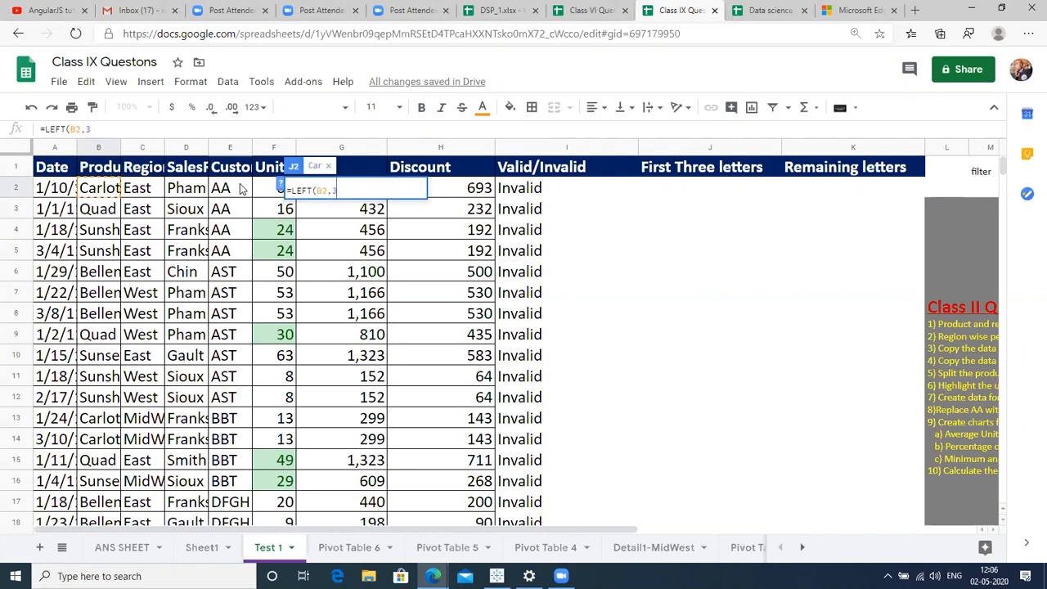
key("Return")
Fill the LEFT formula down J2:J136 with Ctrl+D.
key("Right")
key("Left")
key("Up")
key("Left")
key("Left")
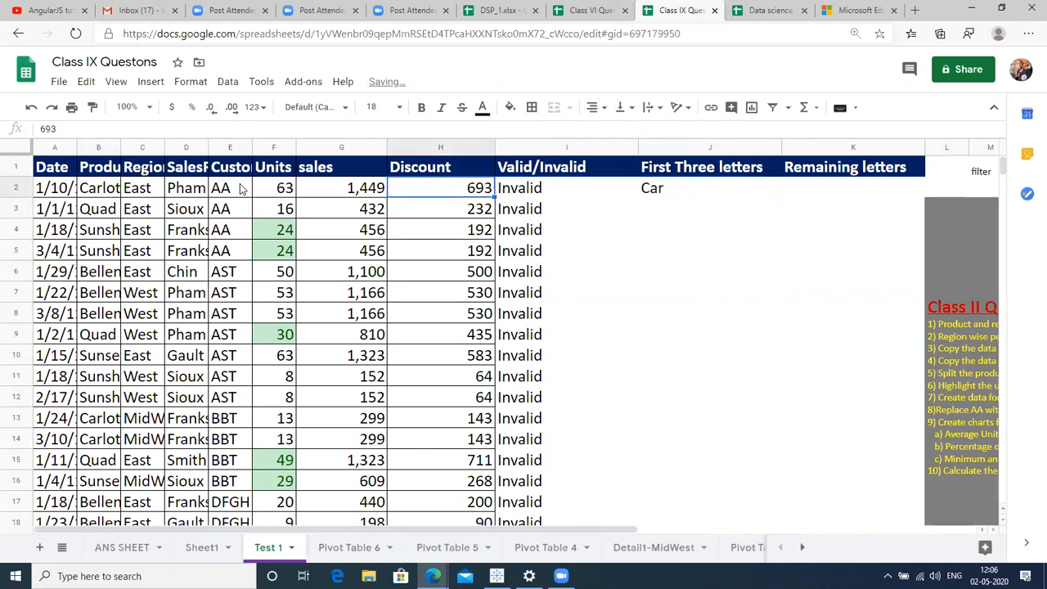
key("Right")
key("ctrl+Down")
key("Right")
key("ctrl+shift+Up")
key("ctrl+d")
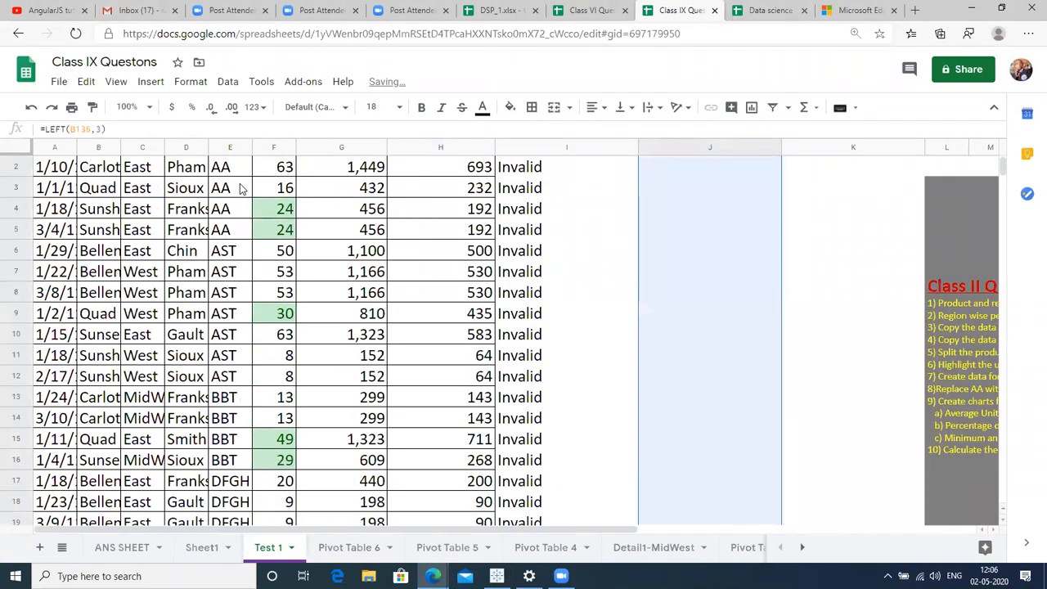
key("Down")
key("ctrl+Up")
key("Right")
key("Right")
key("Right")
key("Right")
key("Right")
key("Right")
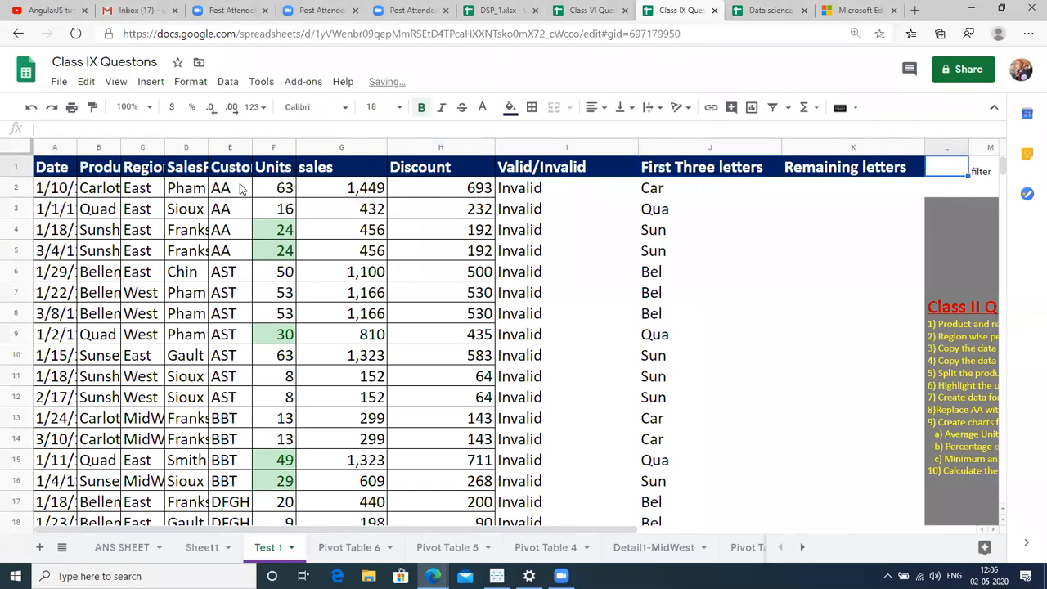
key("Right")
key("Left")
key("Left")
key("Left")
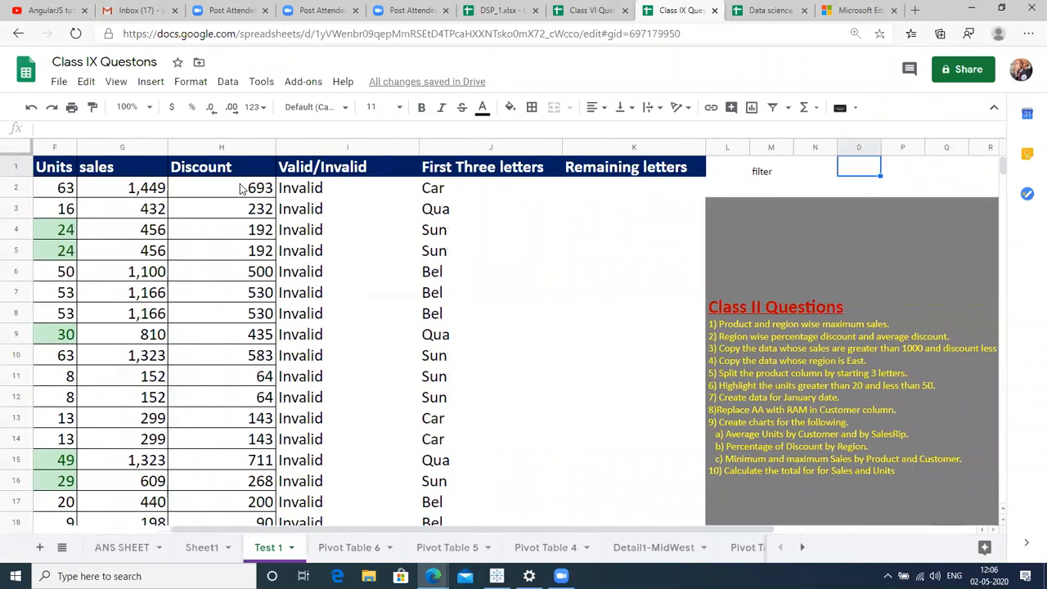
left_click(596, 199)
Enter =RIGHT(B2,3) in K2, returning 'ota', and check the result.
type("=")
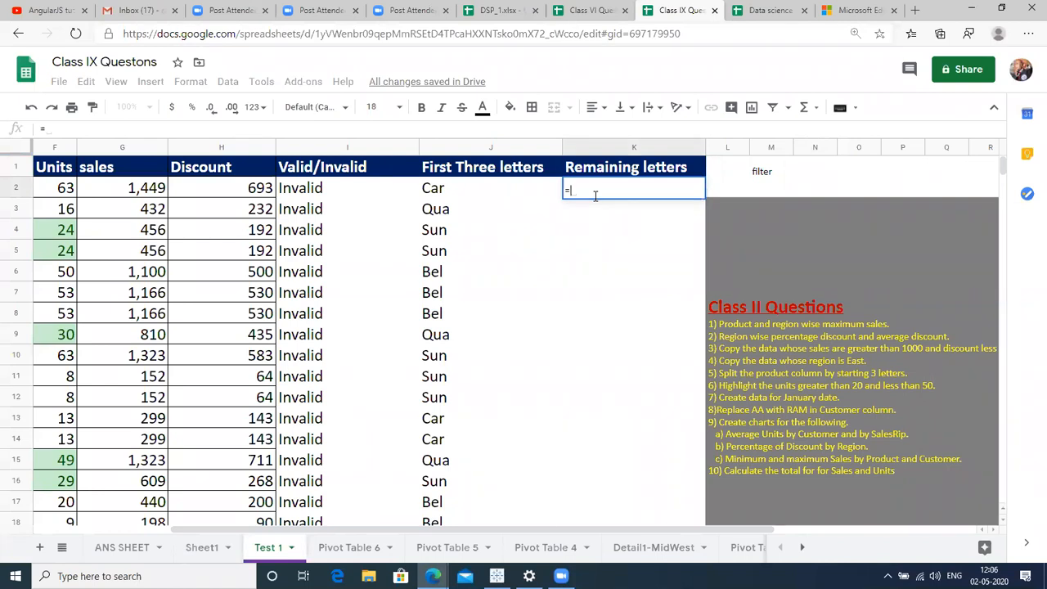
type("RIGHT(")
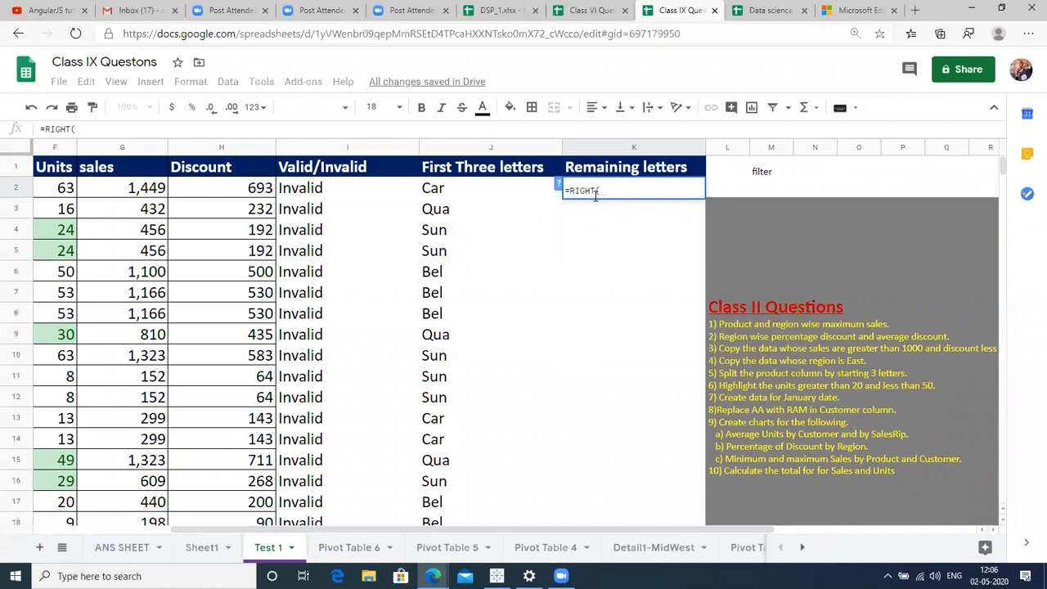
key("Left")
key("Left")
key("Left")
key("Left")
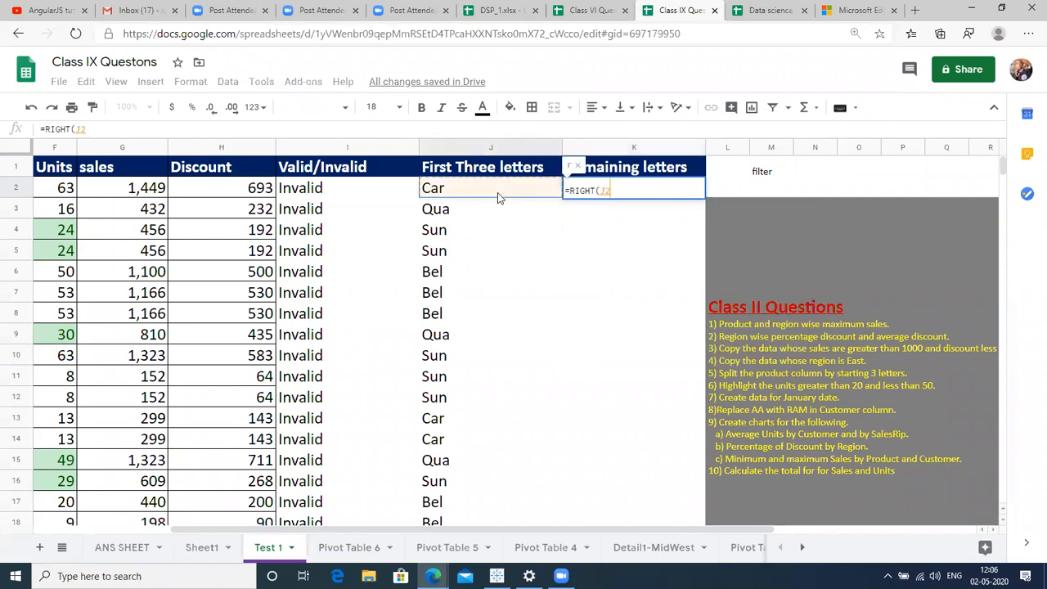
key("Left")
key("Left")
key("Left")
key("Left")
key("Left")
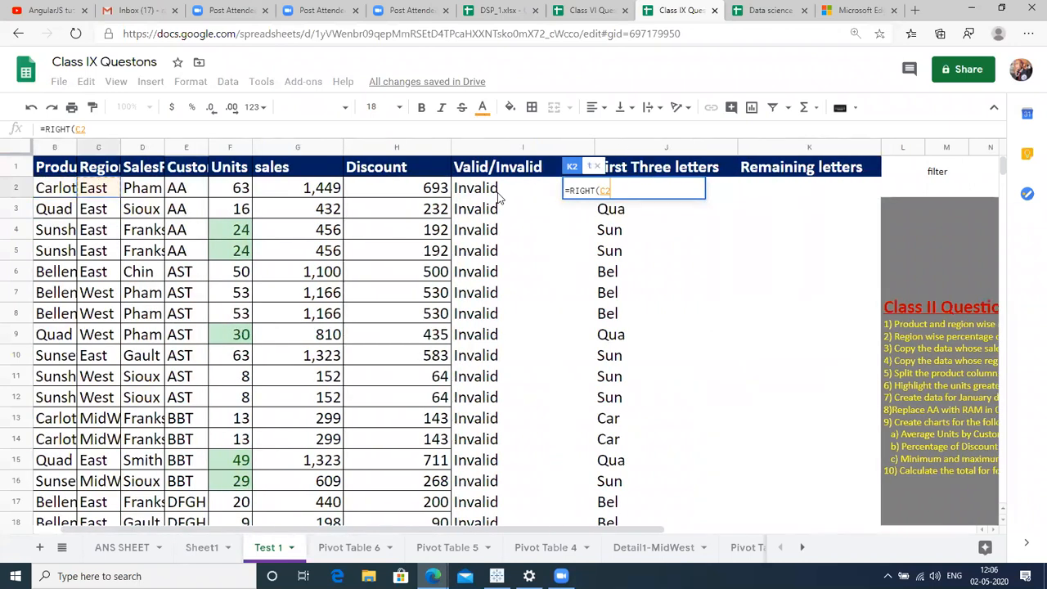
type(",3")
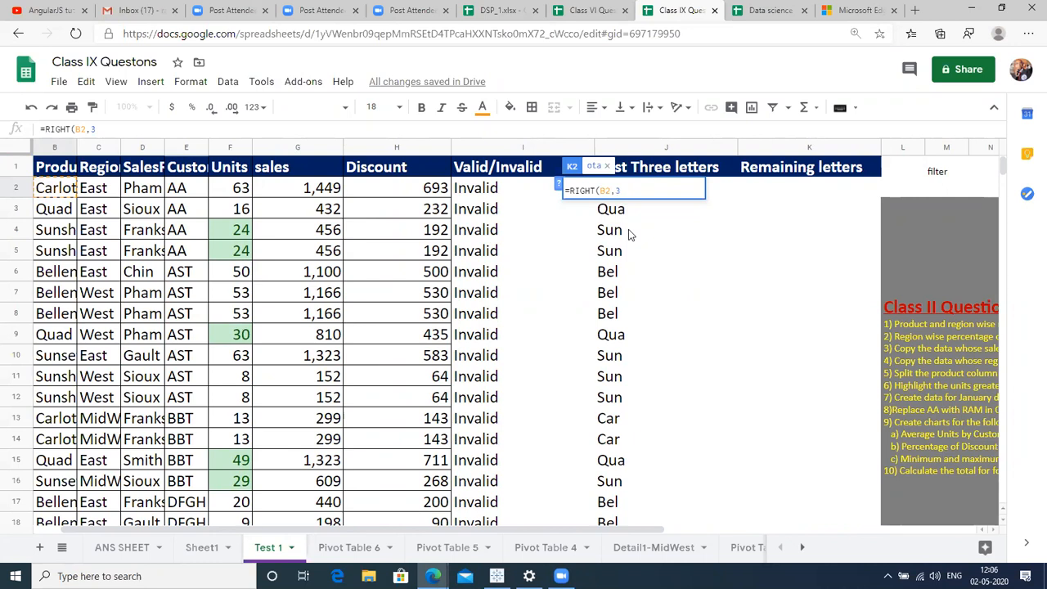
type(")")
key("Return")
key("Right")
key("Right")
key("Right")
key("Right")
key("Right")
key("Right")
key("Right")
key("Right")
key("Right")
key("Right")
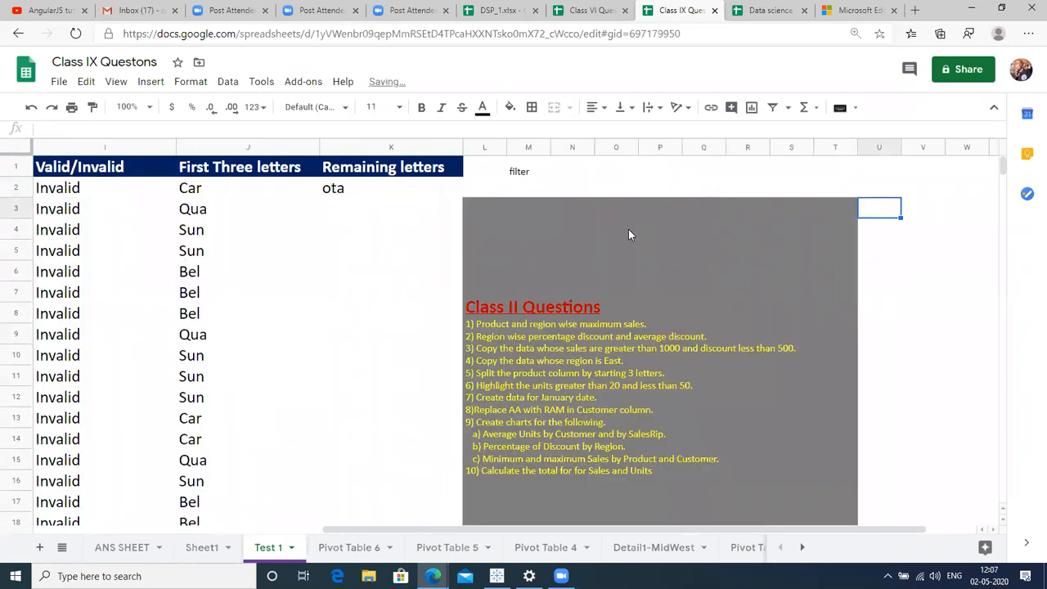
left_click(353, 193)
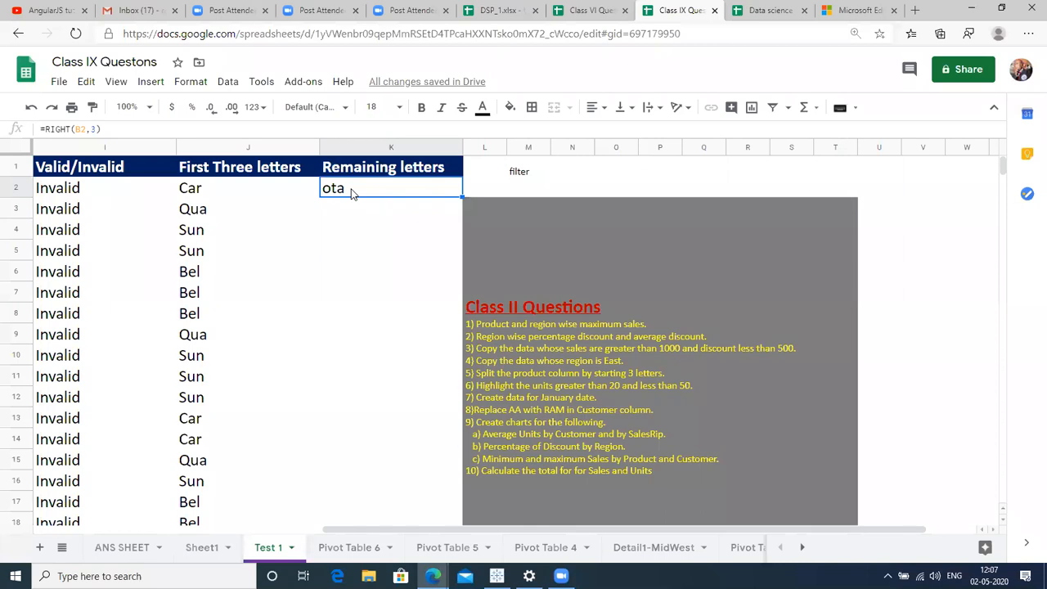
key("Left")
key("Left")
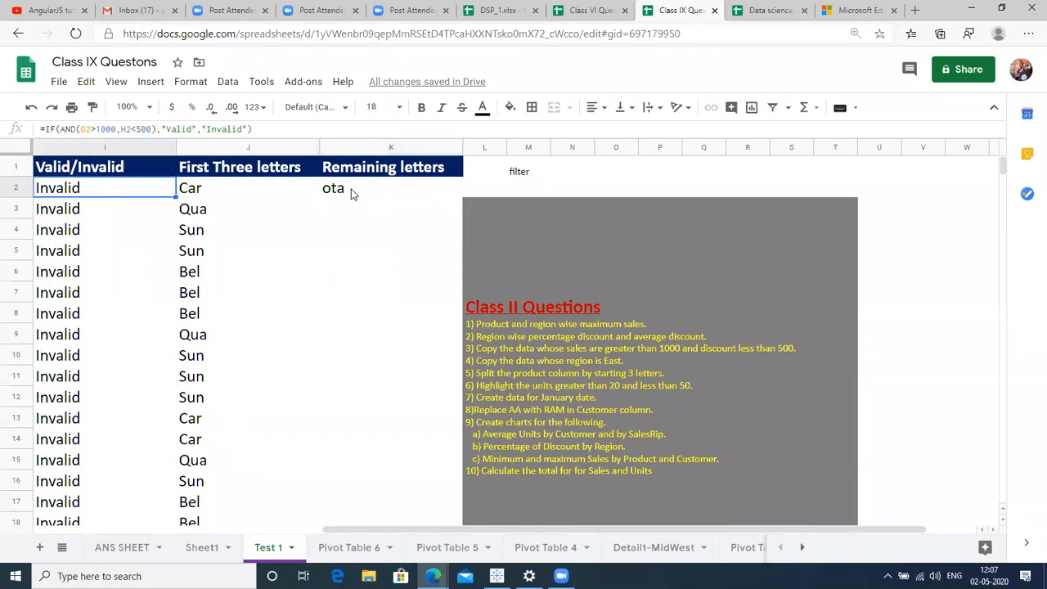
key("ctrl+Left")
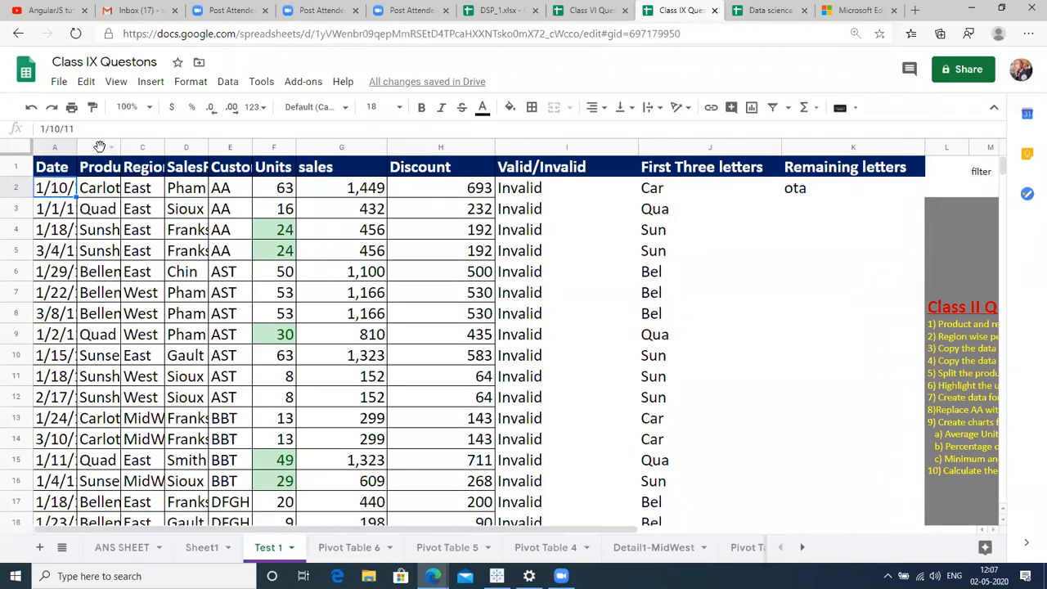
Freeze the first two columns, Date and Product, via View > Freeze.
left_click(101, 146)
left_click(115, 82)
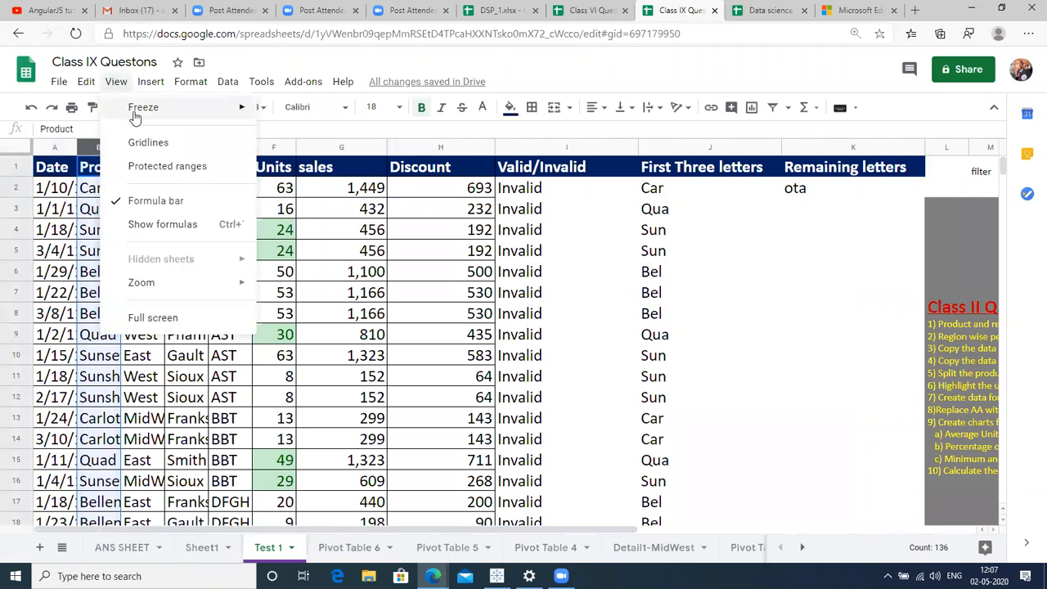
mouse_move(136, 110)
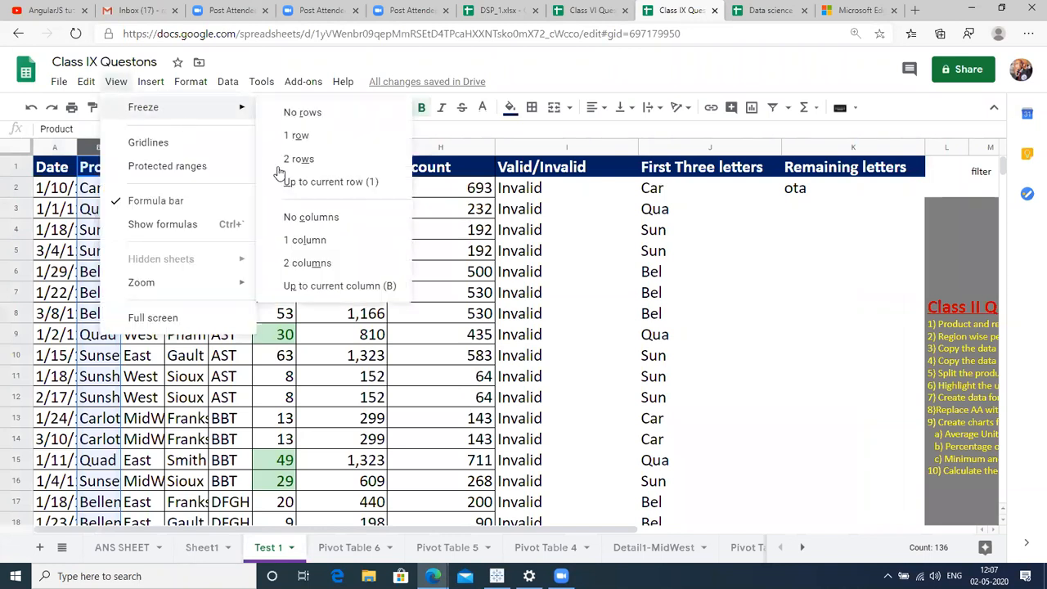
left_click(309, 262)
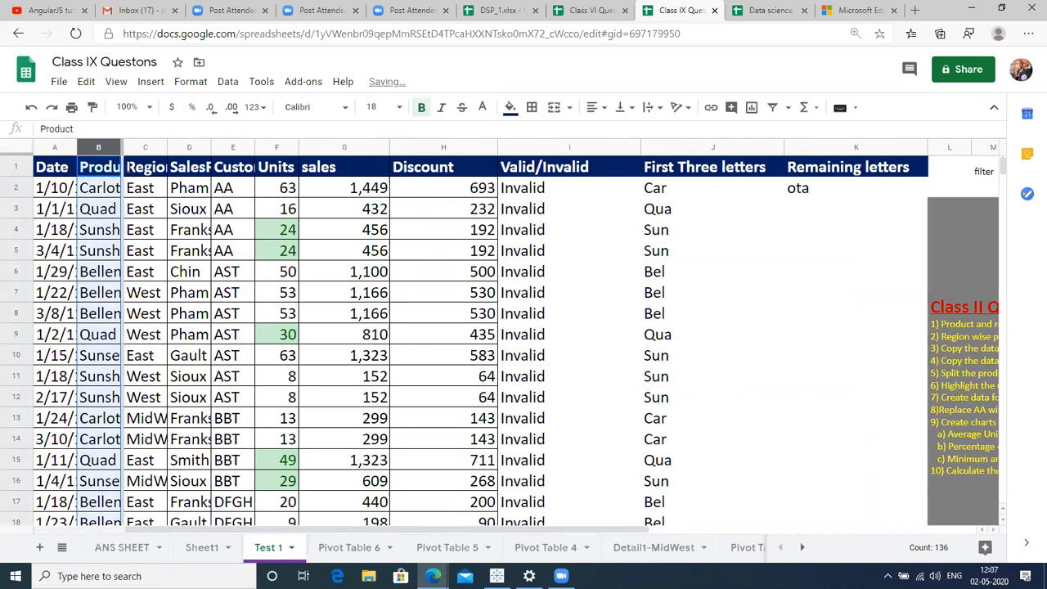
Widen the Product column so full names like Carlota show.
left_click_drag(119, 148, 202, 163)
left_click(212, 175)
key("Right")
key("Right")
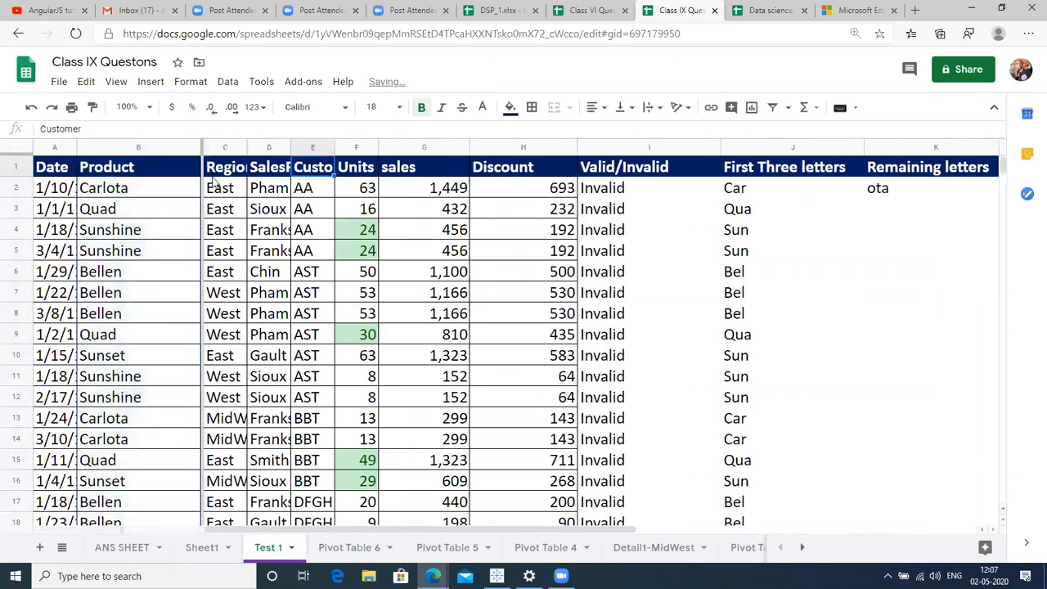
key("Right")
key("Right")
key("Right")
key("Right")
key("Right")
key("Right")
key("Right")
key("Right")
key("Right")
key("Right")
key("Right")
key("Right")
key("Right")
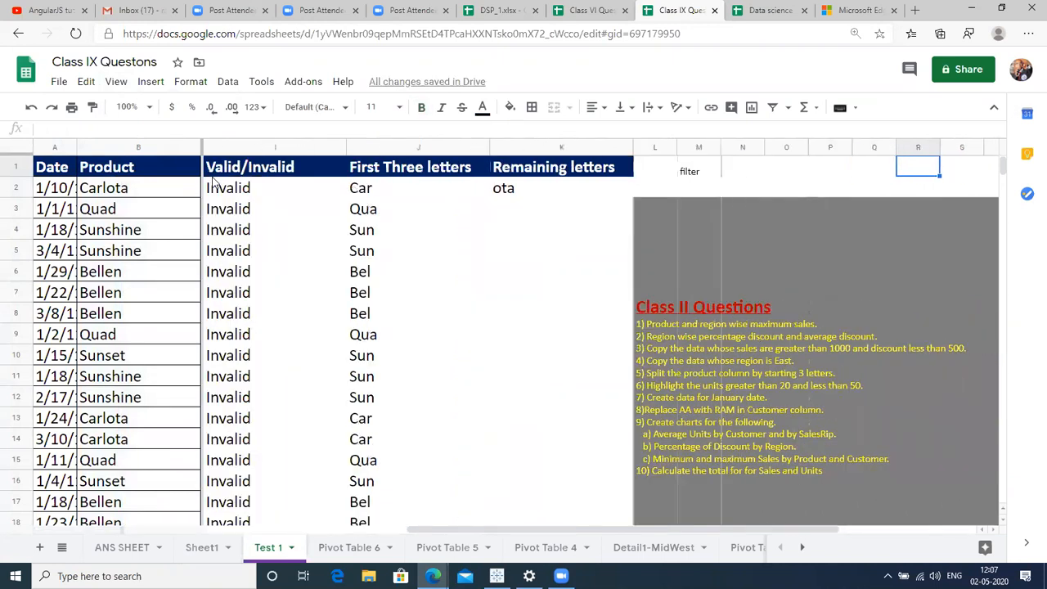
left_click(120, 194)
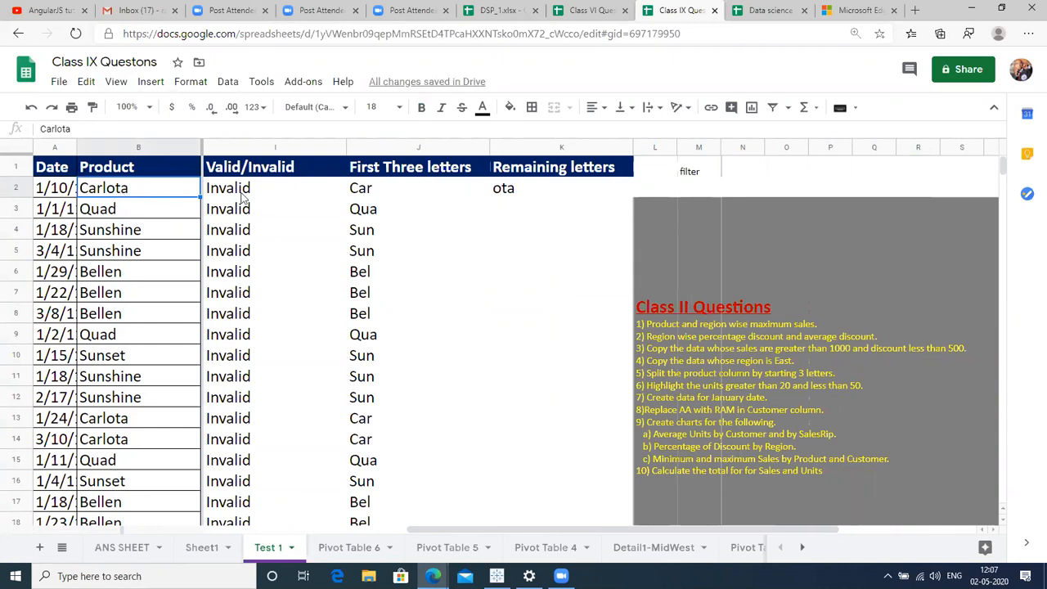
left_click(515, 191)
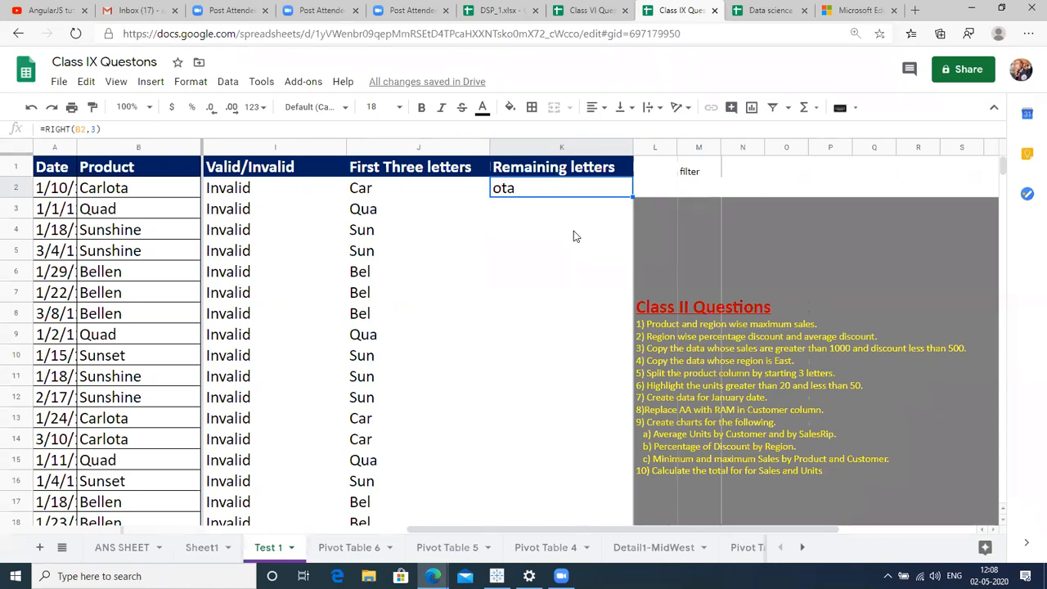
key("Right")
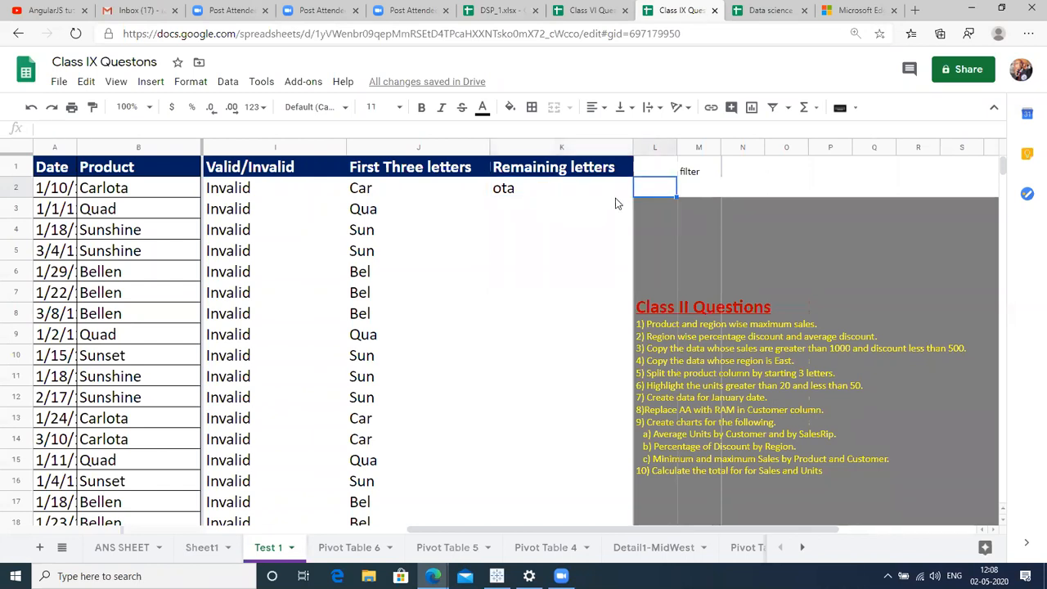
left_click(658, 146)
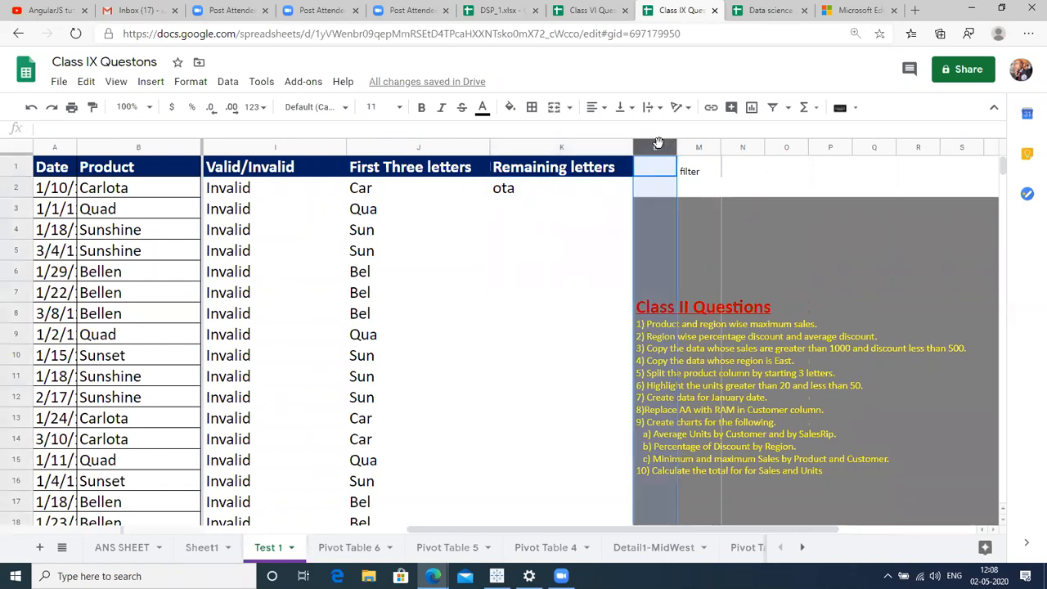
Insert two blank columns right of column L and one right of Remaining letters.
right_click(659, 144)
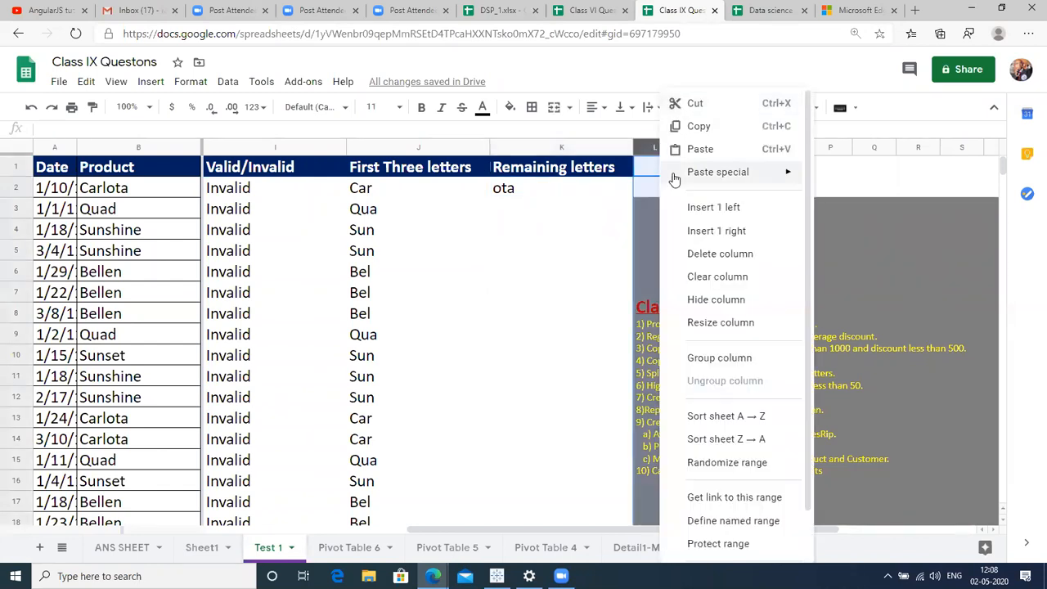
left_click(698, 232)
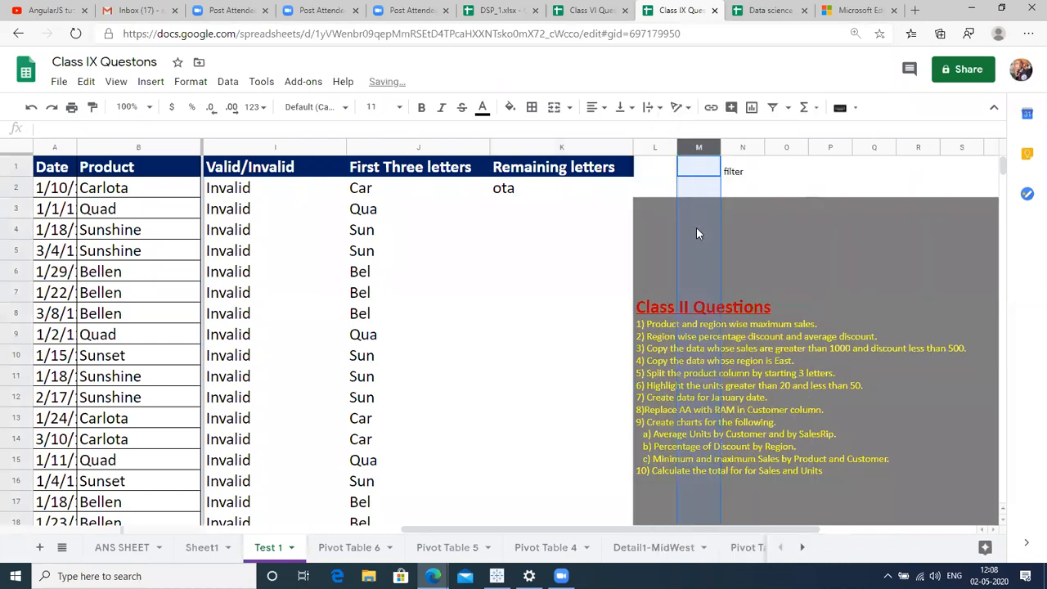
left_click(646, 148)
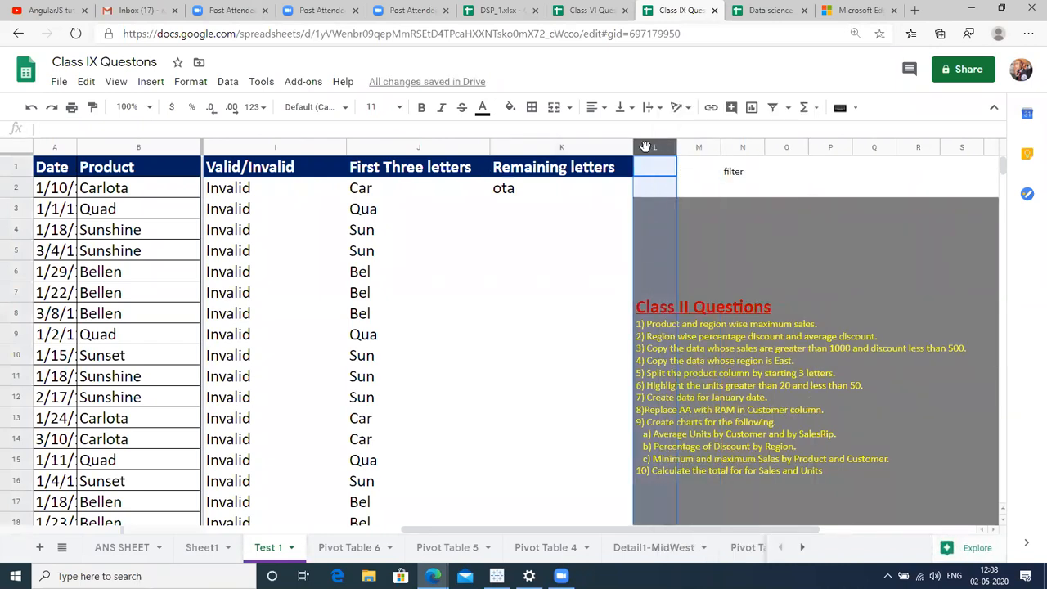
right_click(645, 148)
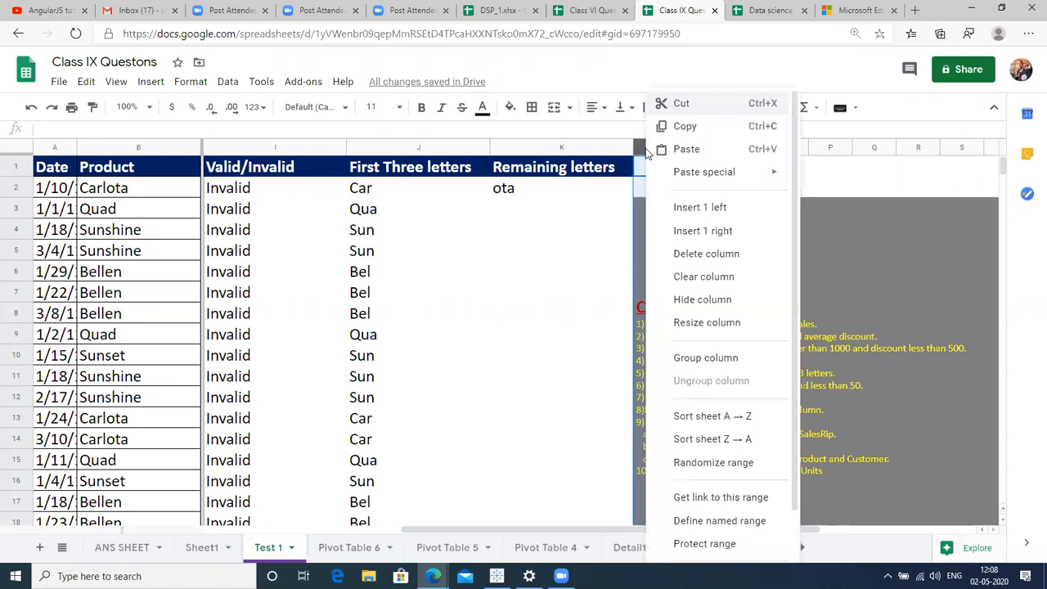
mouse_move(657, 179)
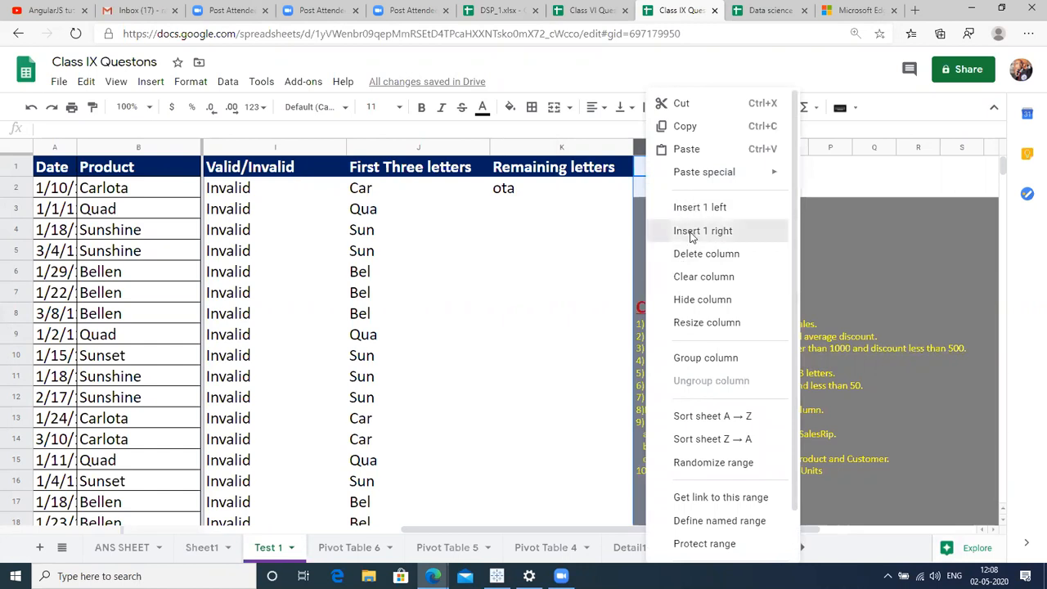
left_click(692, 232)
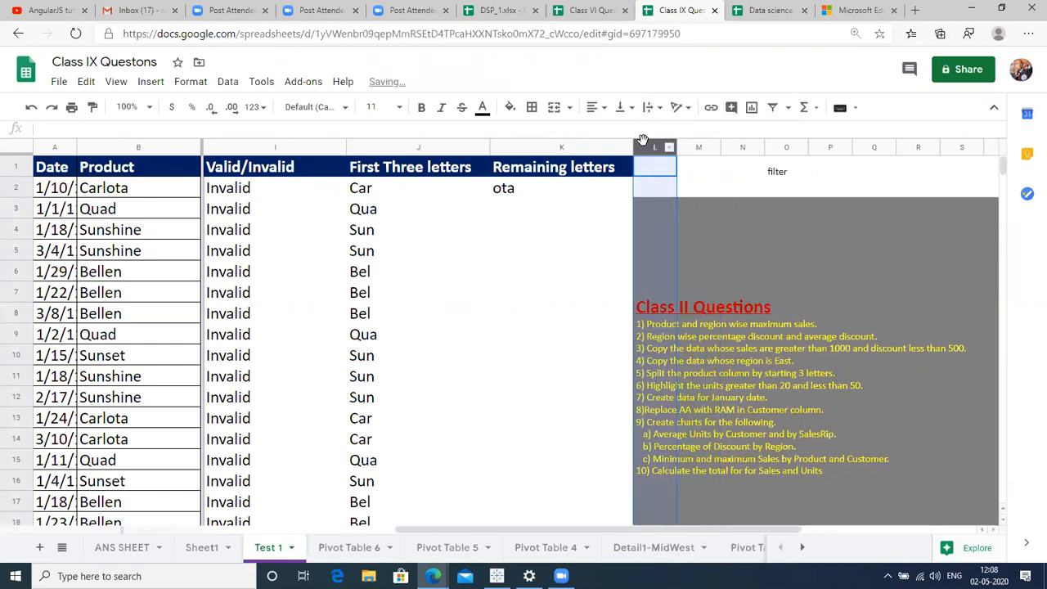
left_click(604, 148)
right_click(604, 150)
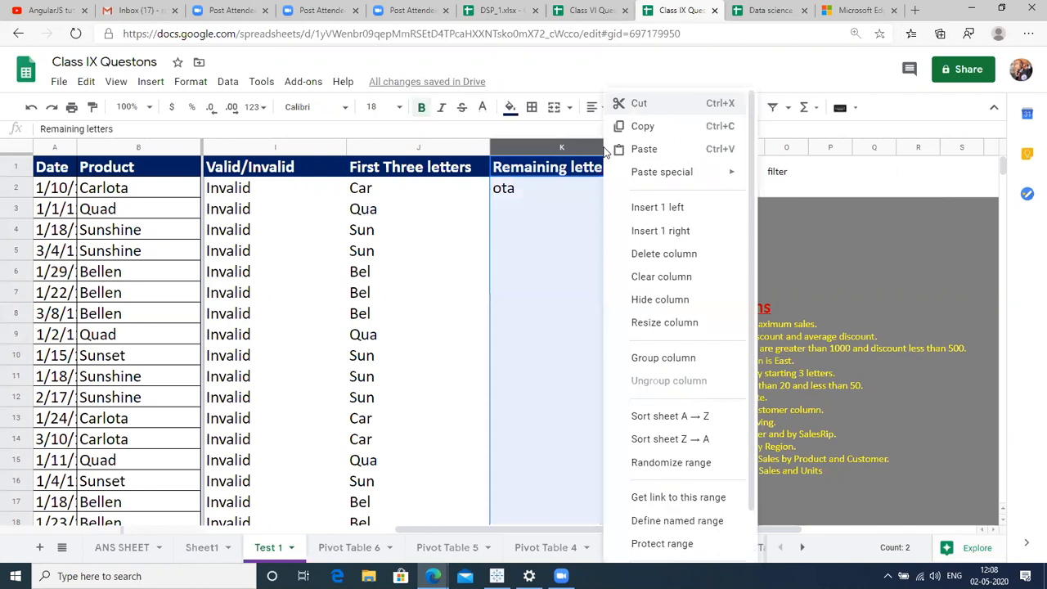
left_click(660, 230)
Enter =LEN(B2) in L2, returning 7 for Carlota.
left_click(642, 208)
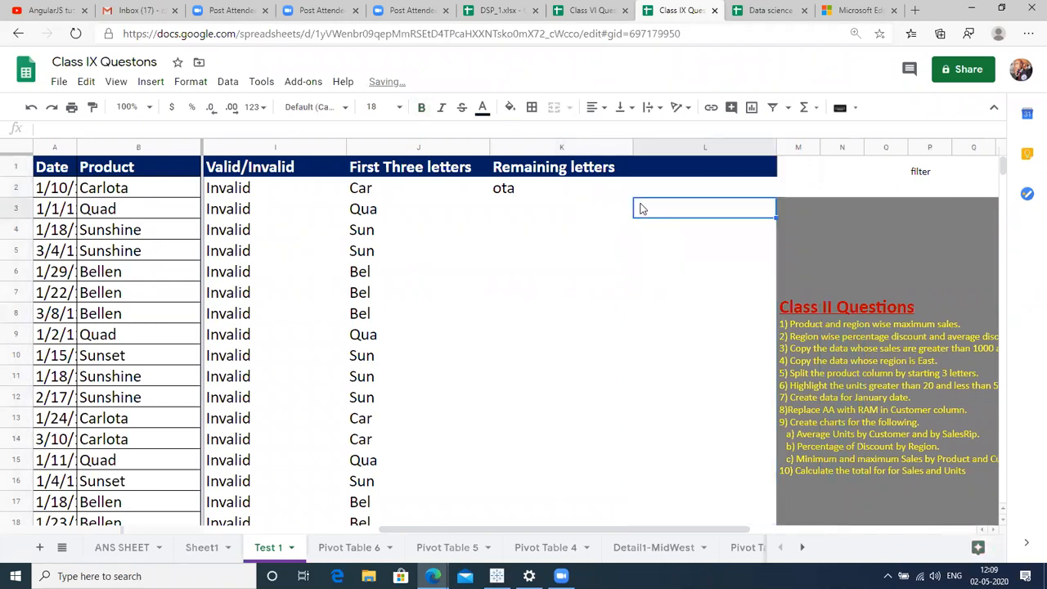
scroll(642, 209, "right", 3)
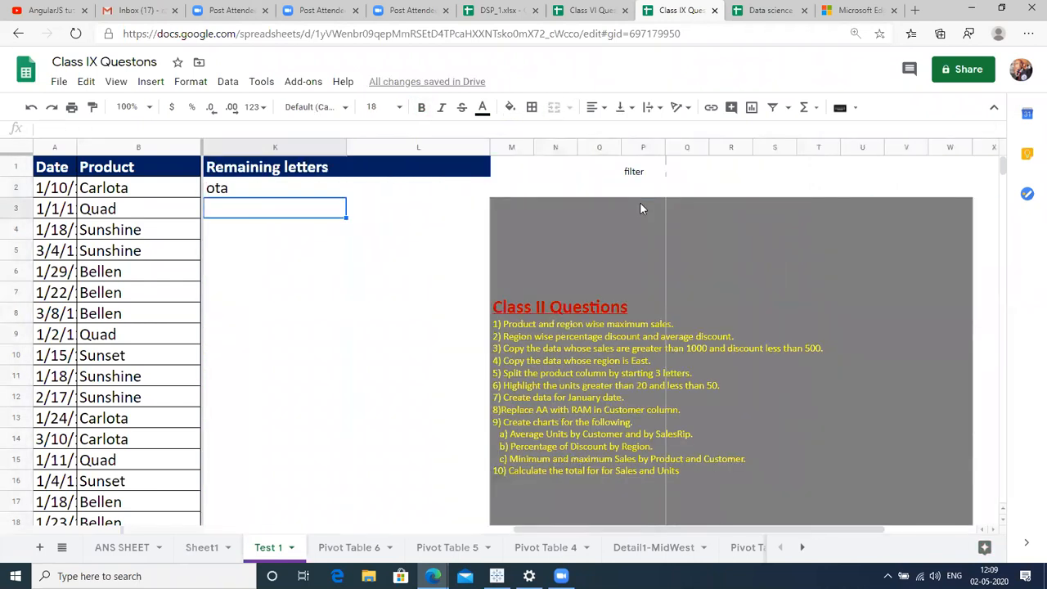
key("Left")
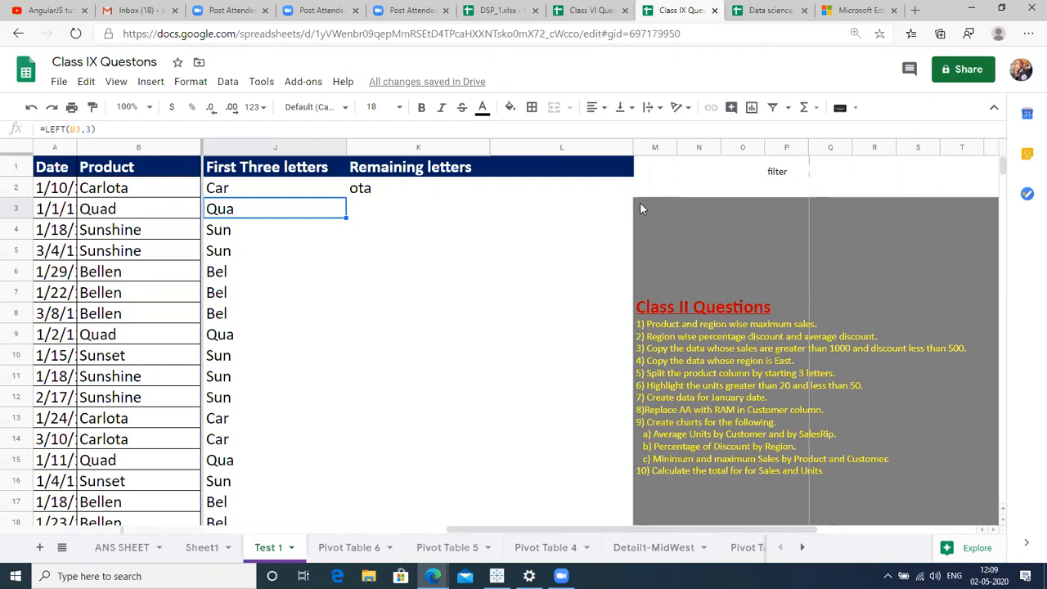
key("Right")
key("Right")
key("Up")
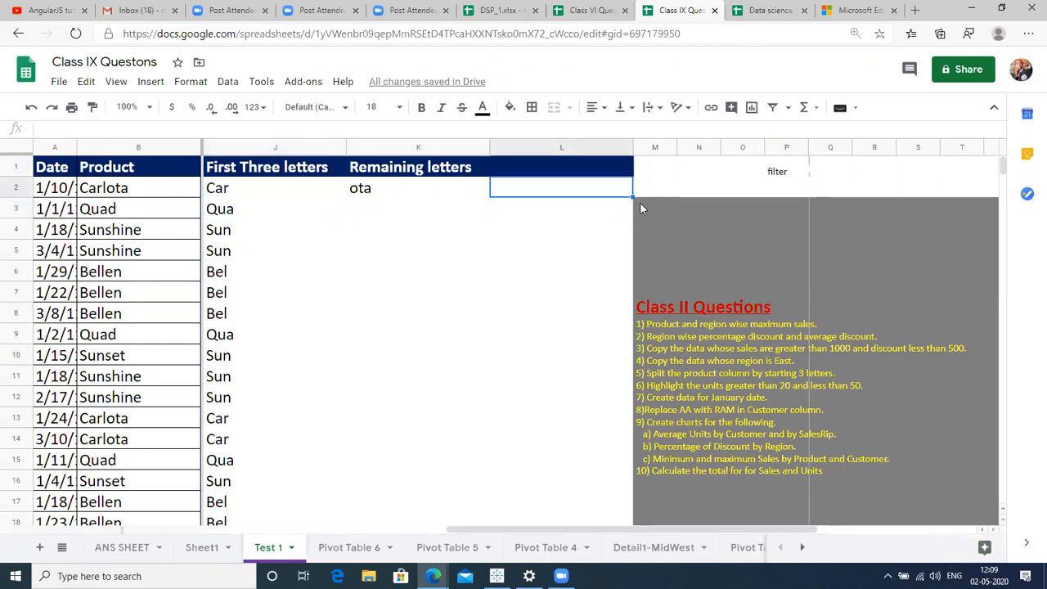
type("=")
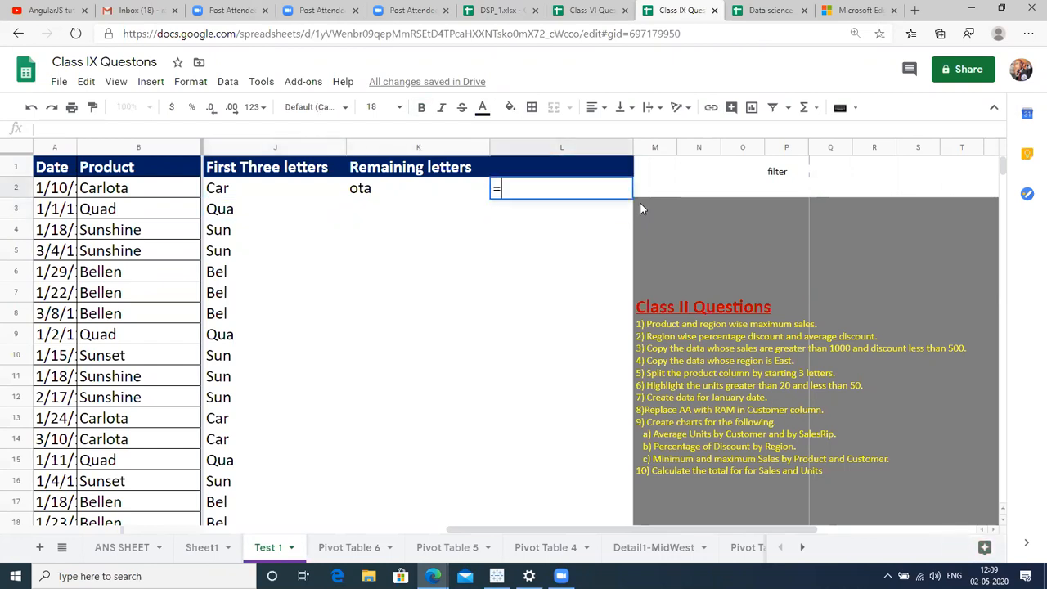
type("LEN(")
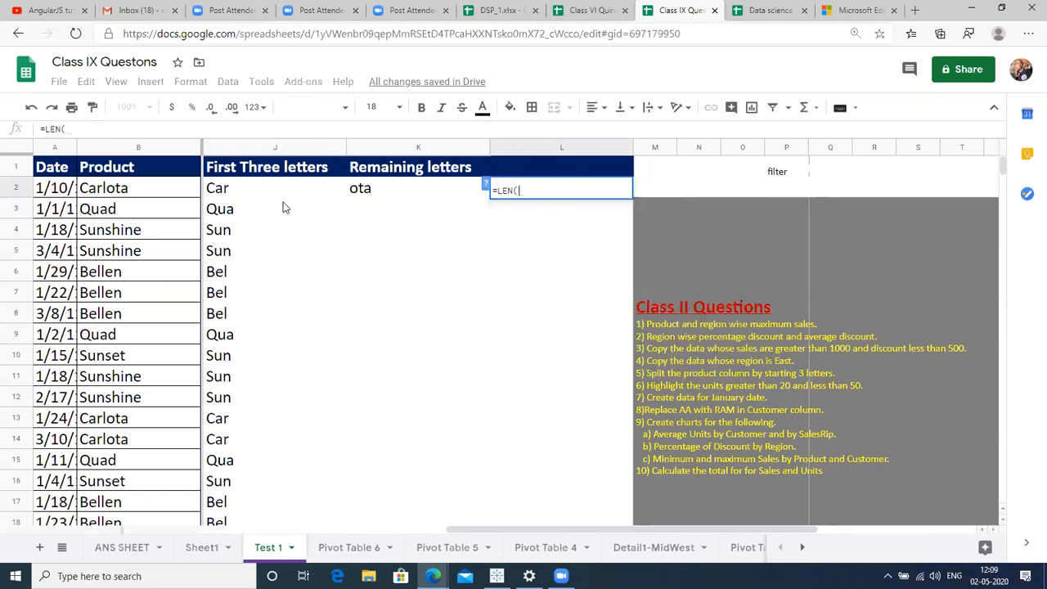
left_click(166, 185)
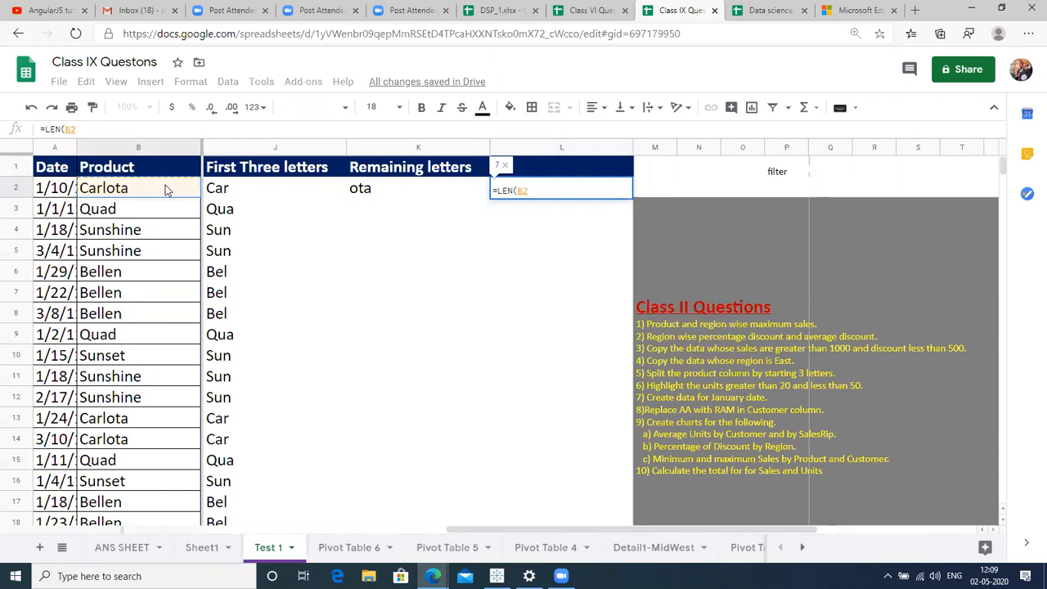
key("Return")
key("Up")
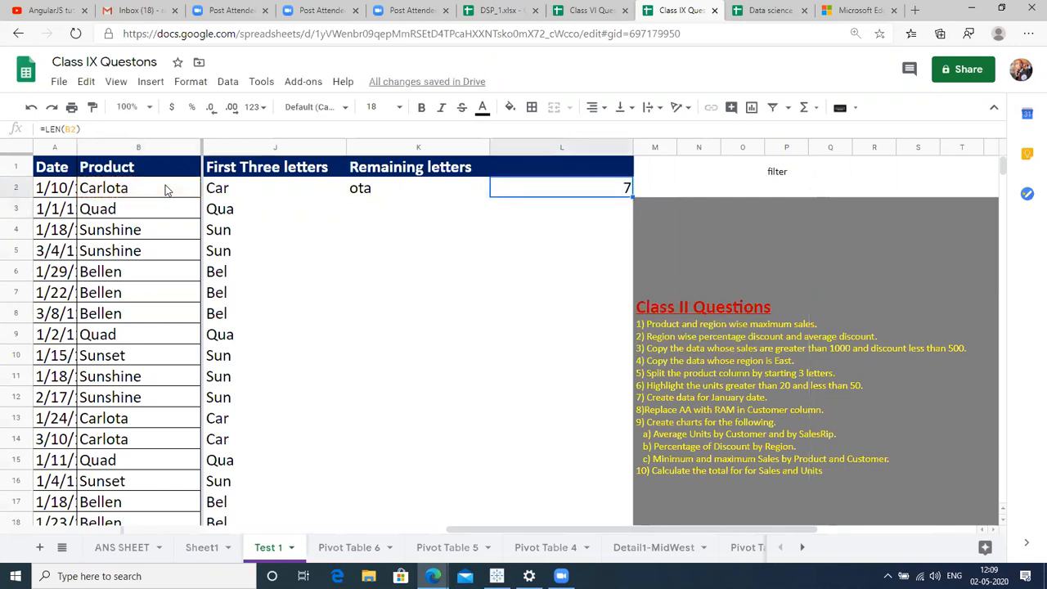
Insert a blank column right of L and make column L narrower.
key("Right")
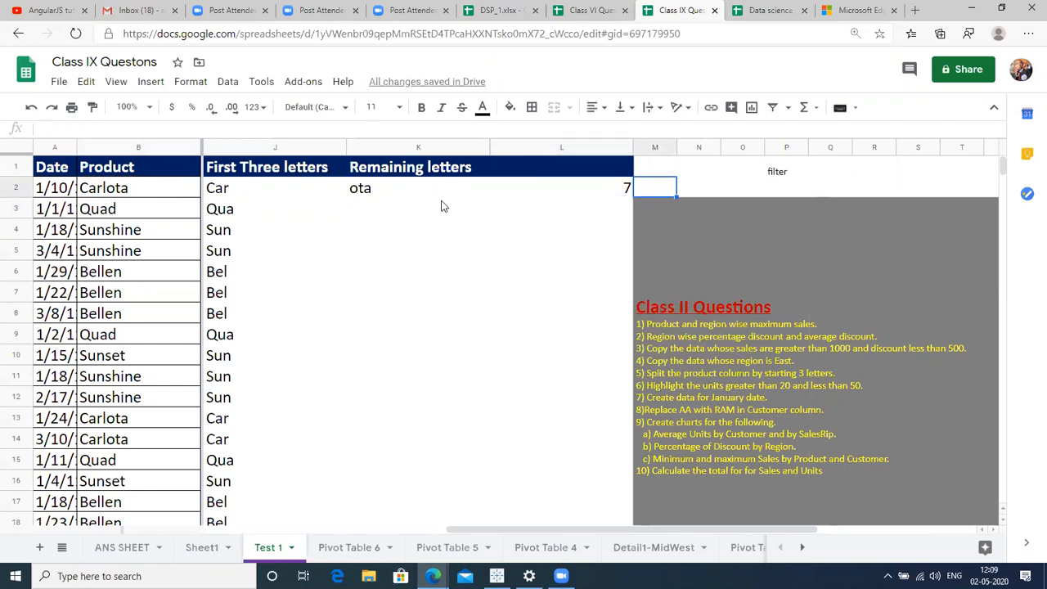
left_click(646, 148)
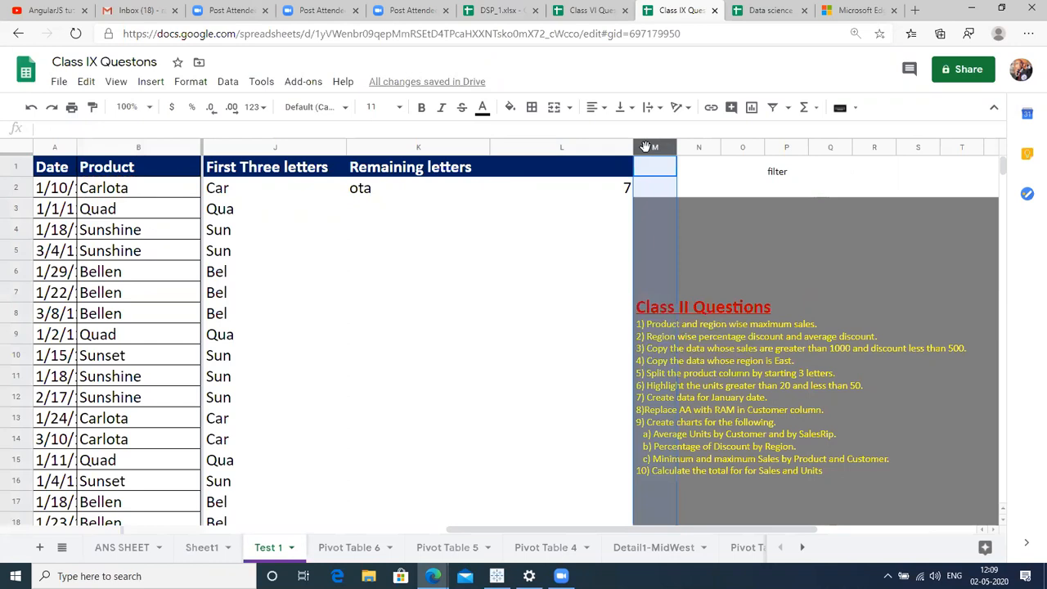
key("ctrl+alt+=")
key("Down")
key("Up")
key("Down")
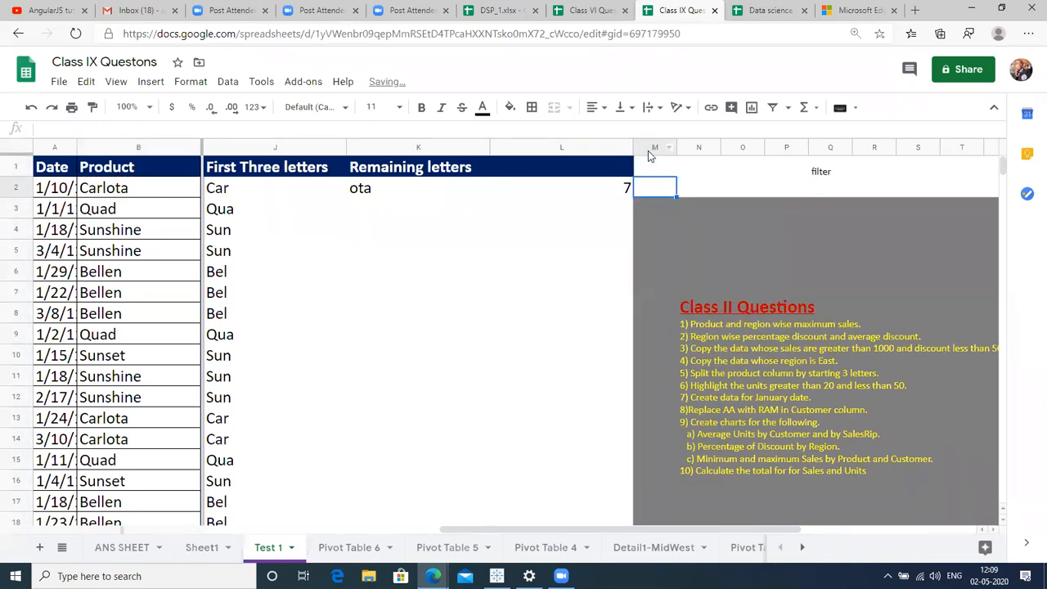
left_click(588, 147)
right_click(589, 148)
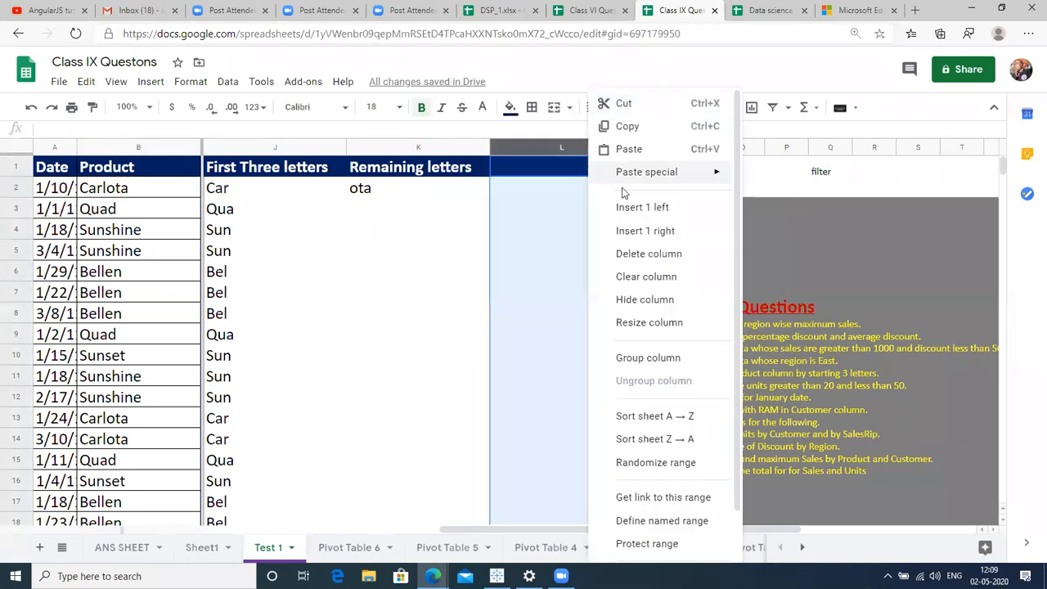
left_click(643, 231)
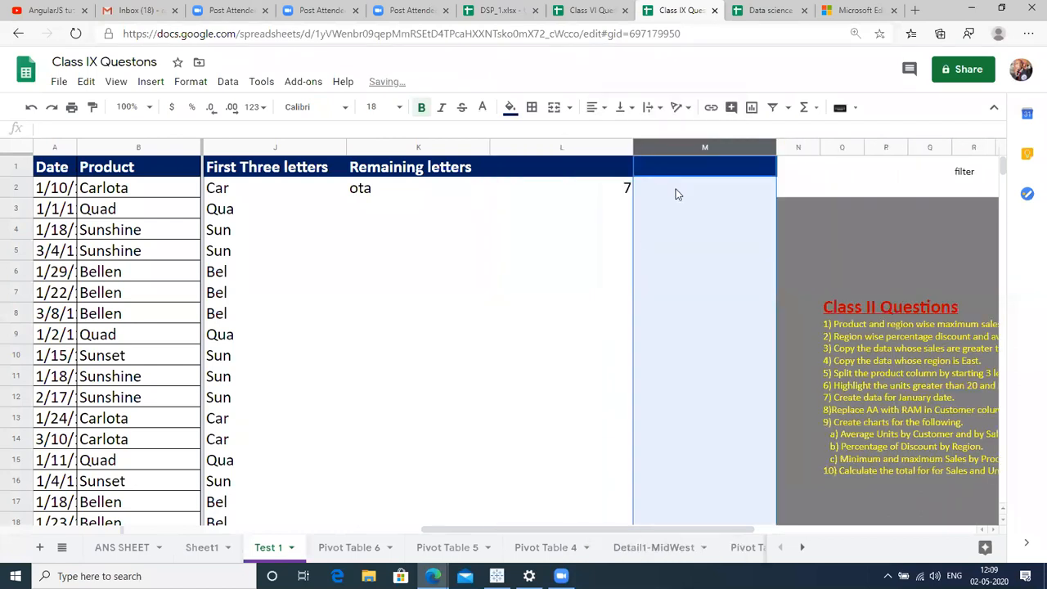
key("Right")
key("Left")
key("Left")
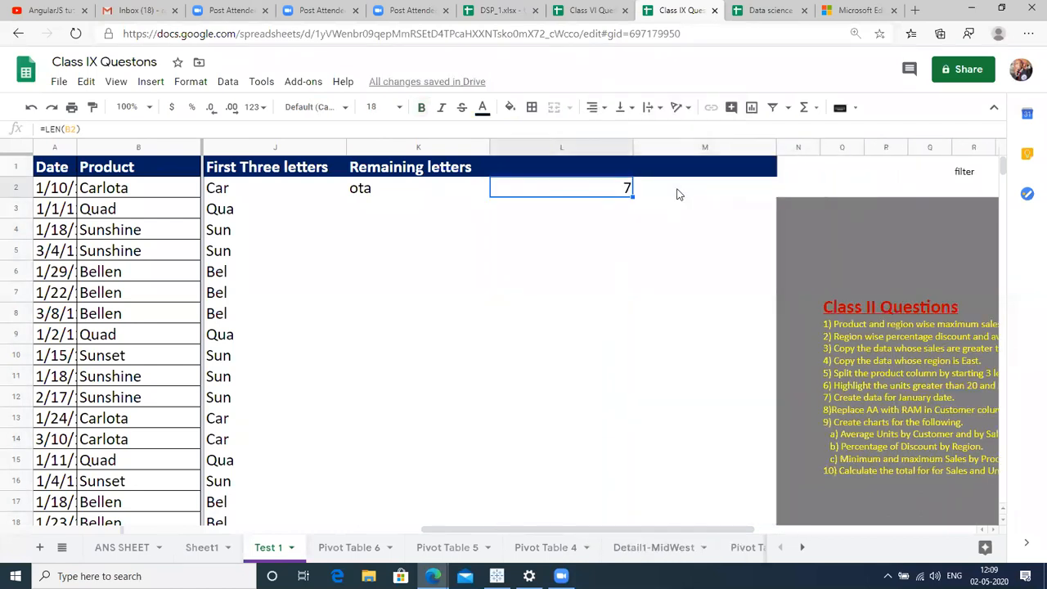
left_click_drag(632, 142, 567, 142)
Enter =L2-3 in M2, showing 4.
left_click(608, 192)
type("=")
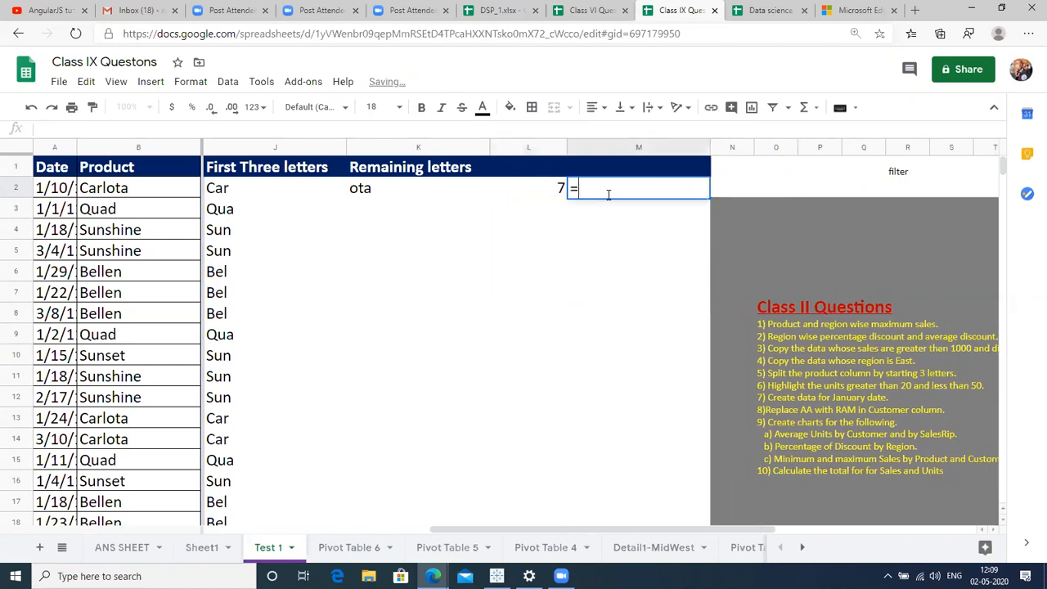
type("L2")
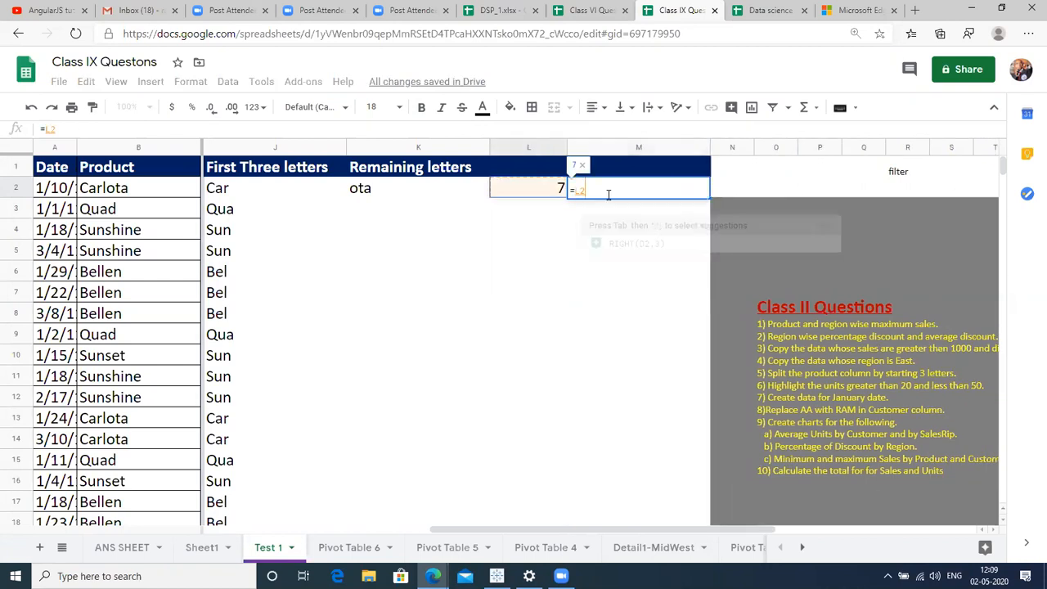
type("-3")
key("Return")
left_click(608, 196)
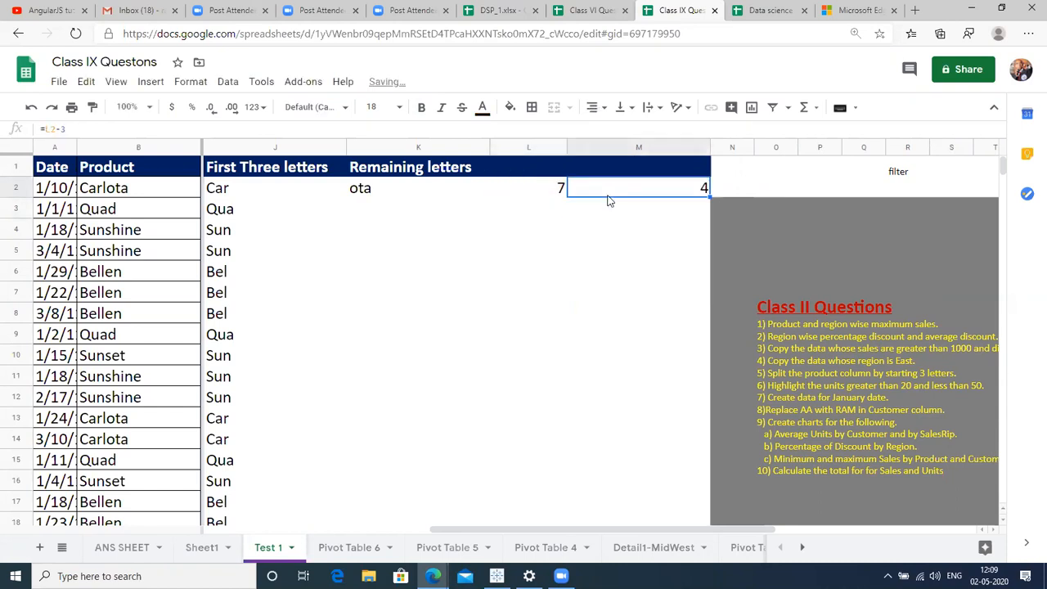
key("Down")
key("Up")
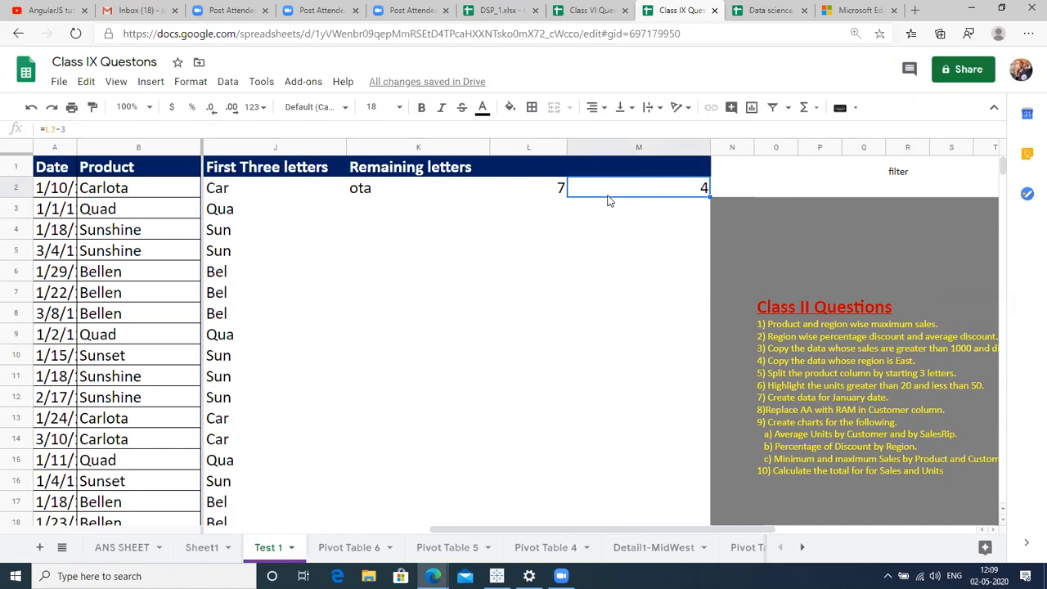
Replace K2 with =RIGHT(B2,LEN(B2)-3), giving 'lota'.
left_click(399, 188)
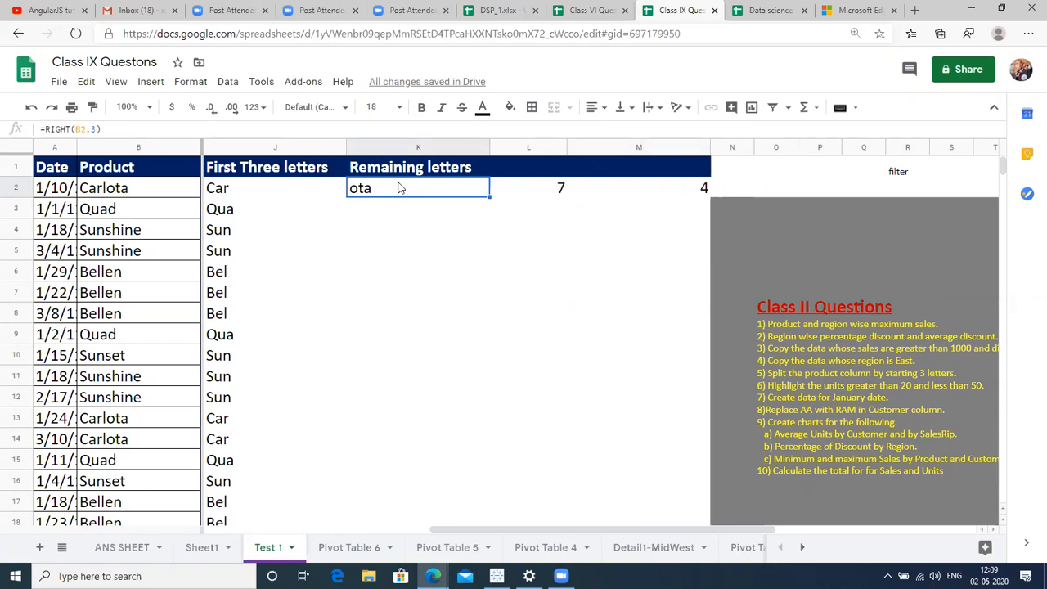
type("=")
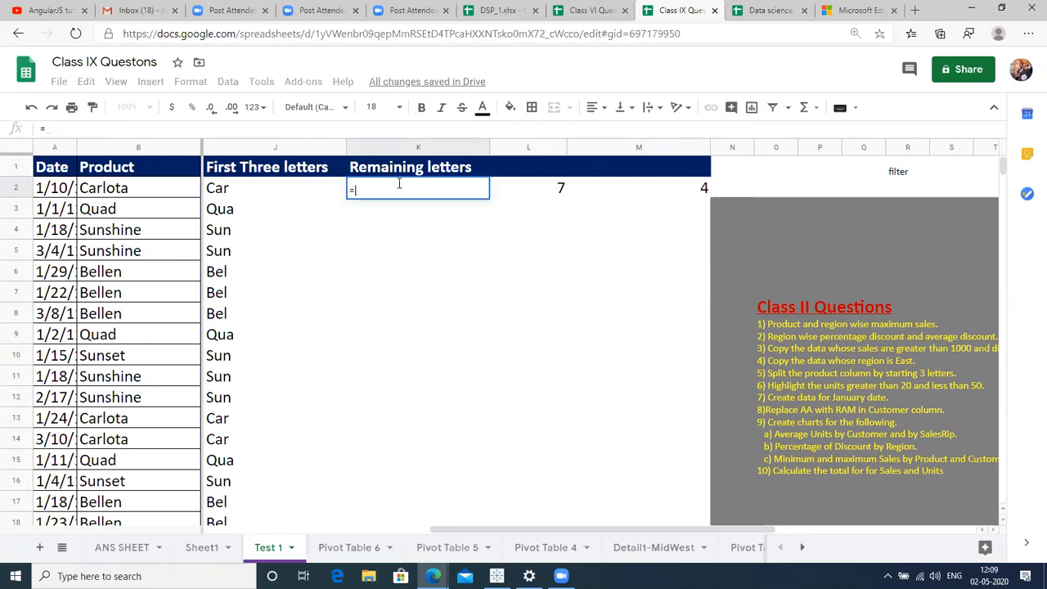
type("RIGHT")
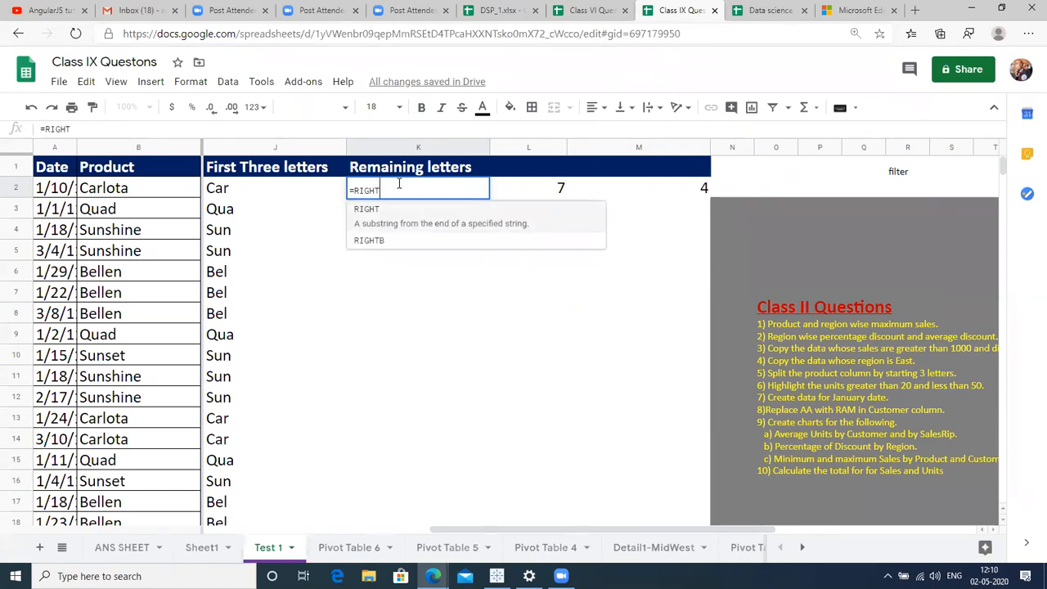
type("(")
left_click(119, 197)
type(",")
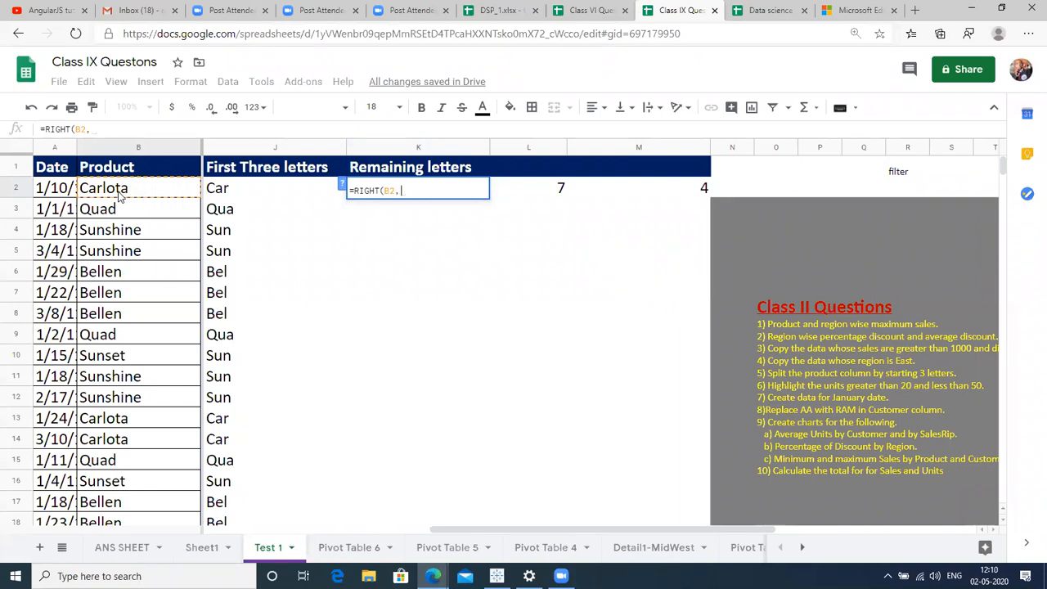
type("LEN(")
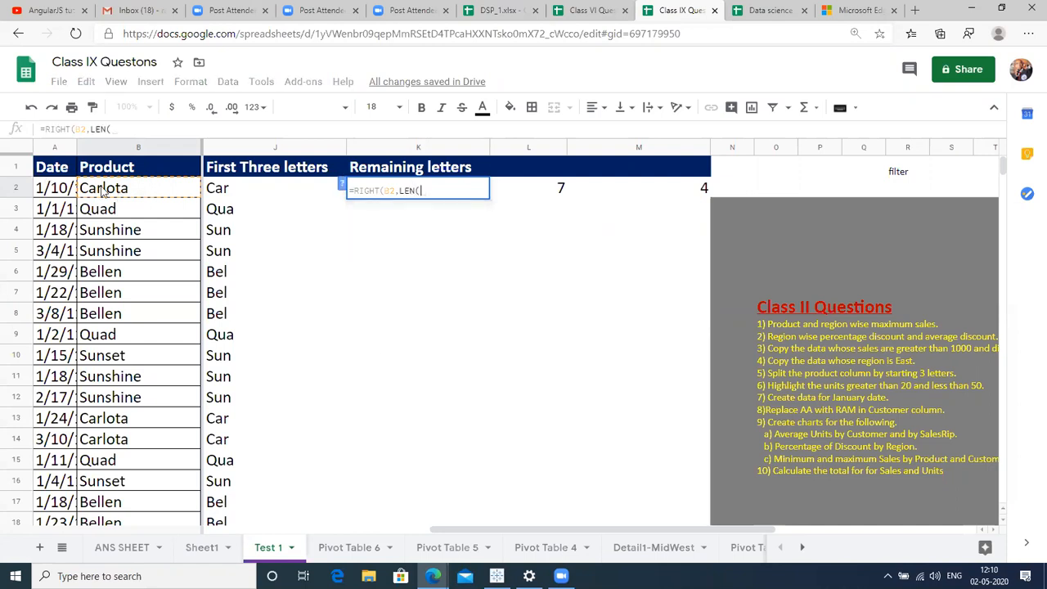
type("B2)-3")
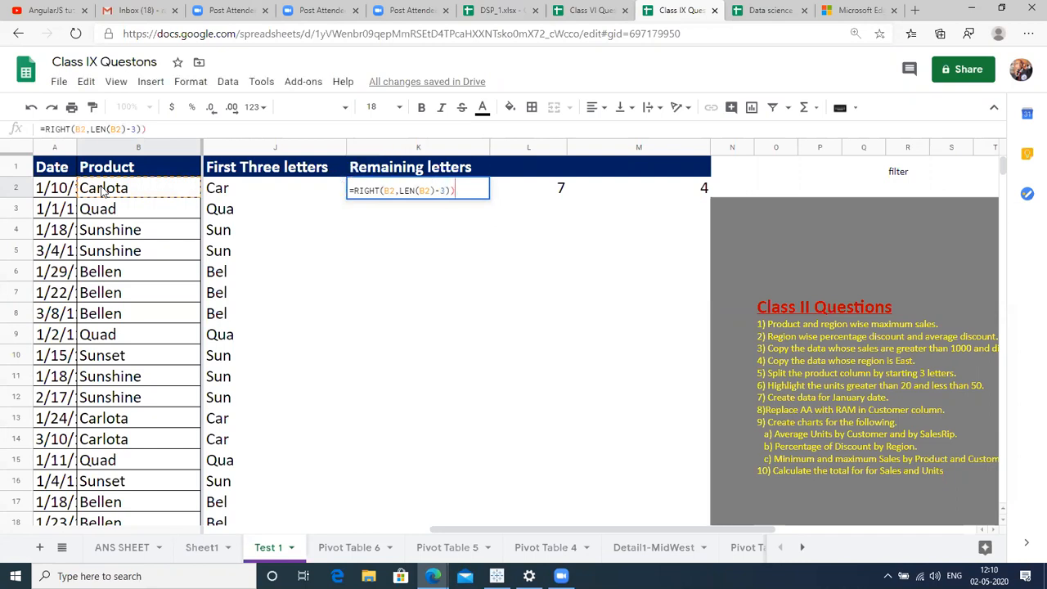
type(")")
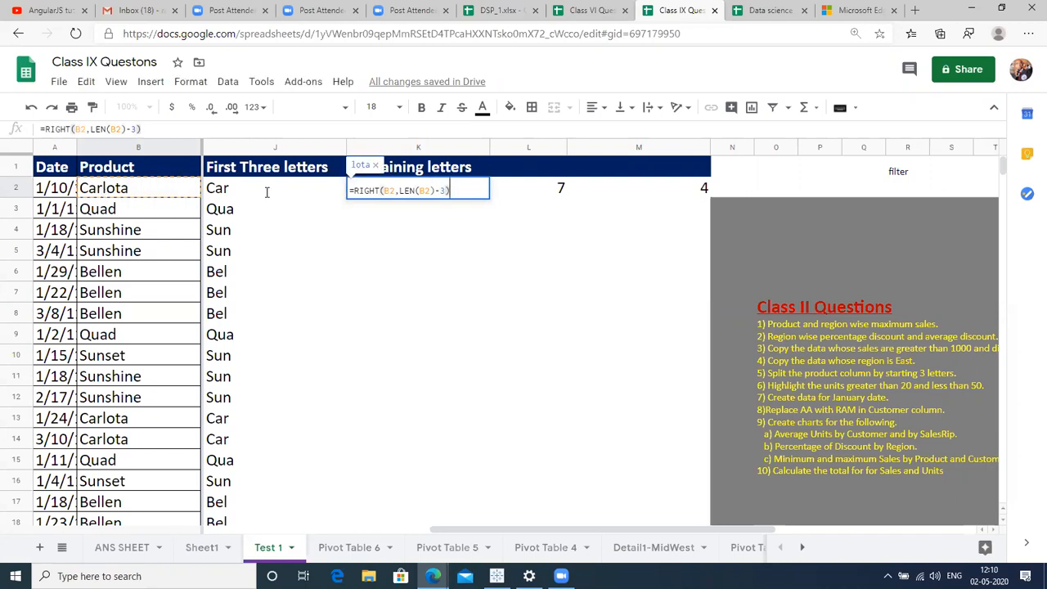
left_click_drag(447, 190, 400, 193)
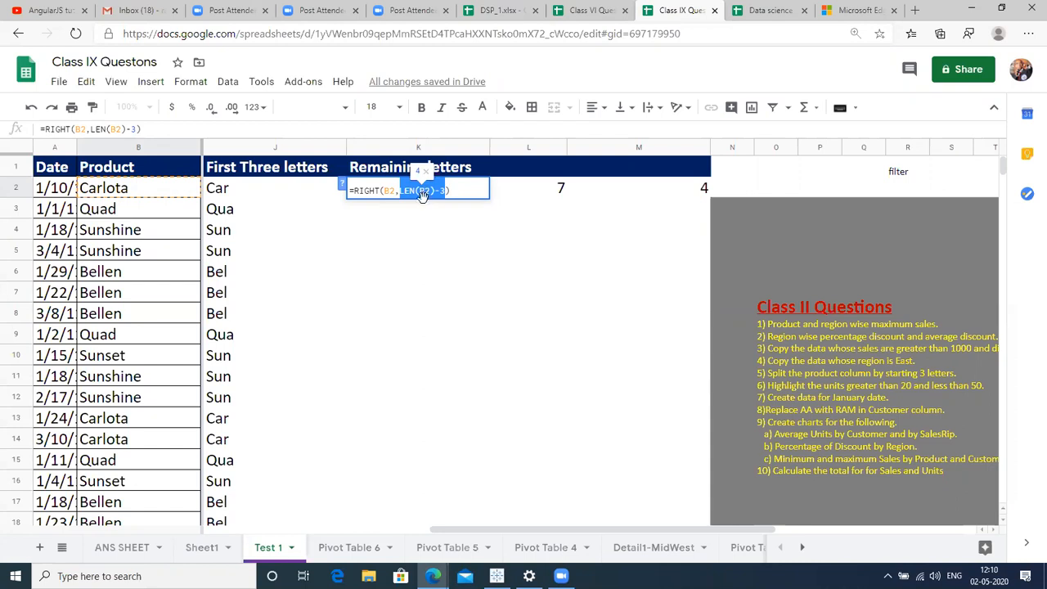
key("Return")
Fill the Remaining letters formula down K2:K136 with Ctrl+D.
key("Up")
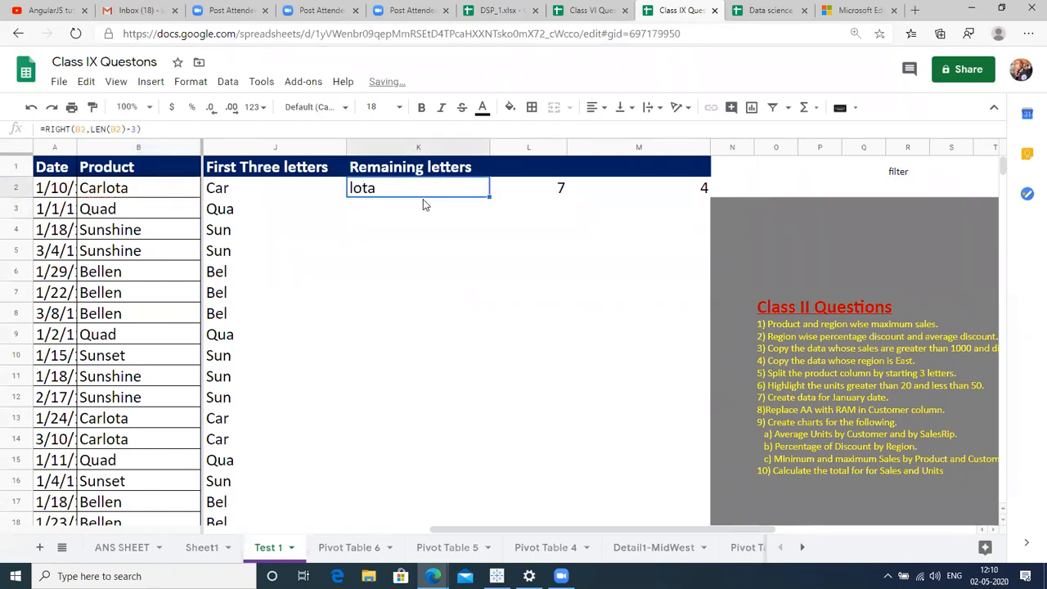
key("Left")
key("Left")
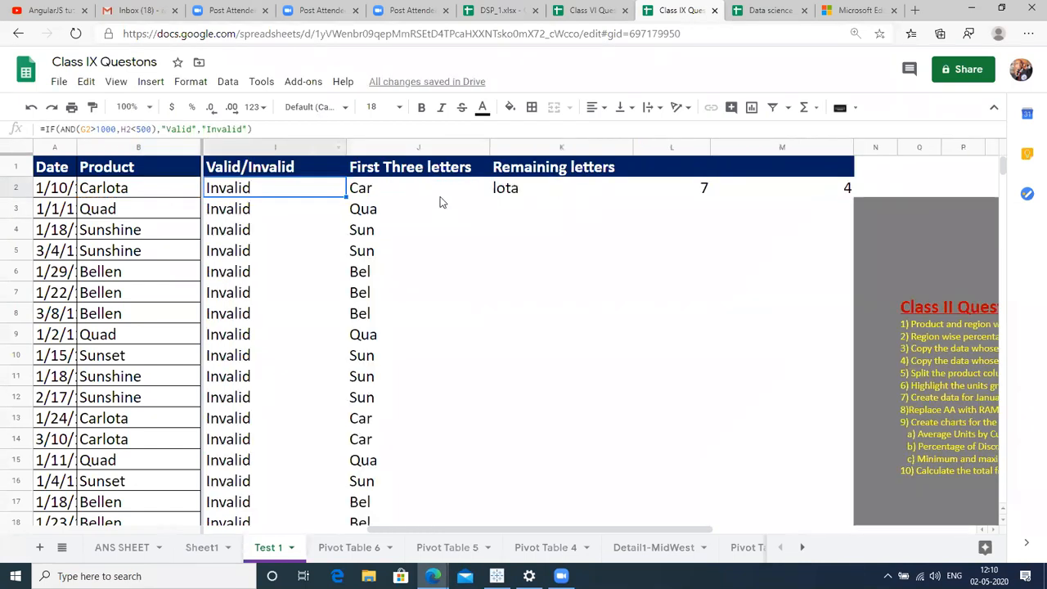
left_click(373, 190)
key("ctrl+Down")
key("Right")
key("ctrl+shift+Up")
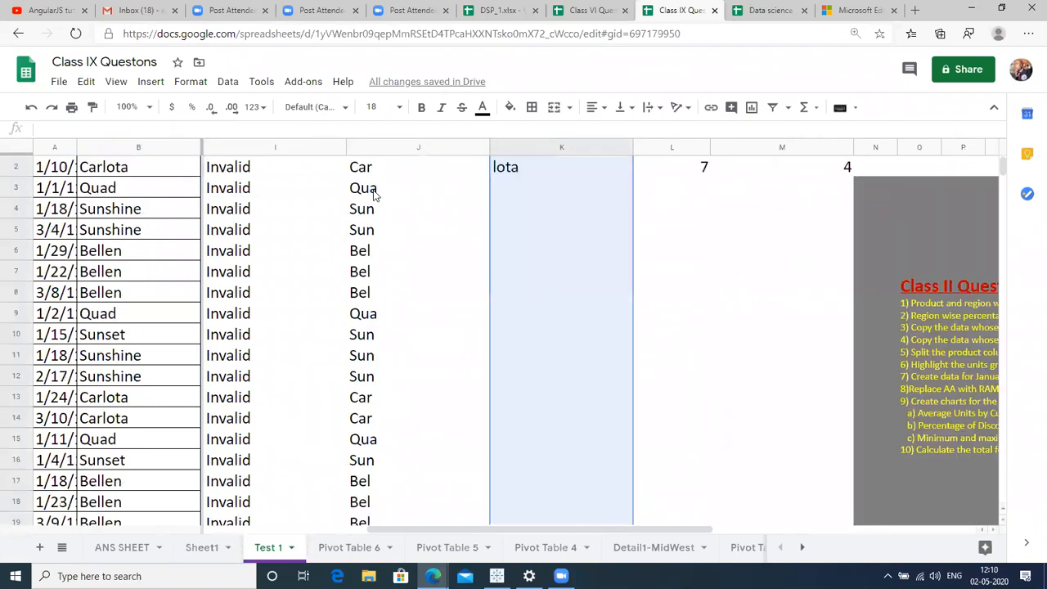
key("ctrl+d")
key("ctrl+Down")
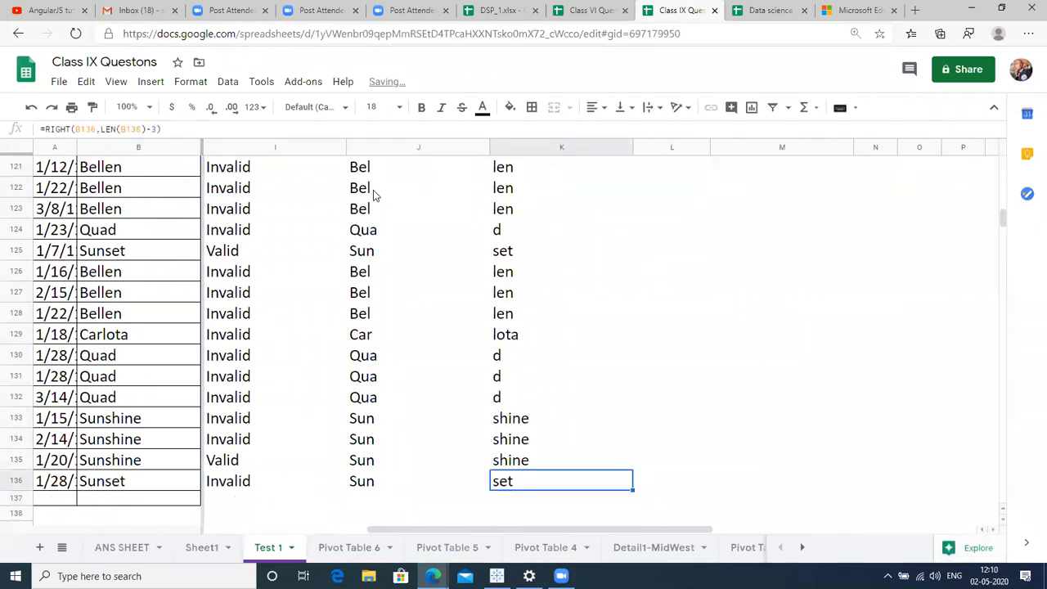
Return to the top and review cells L1, L2 and the K2 formula.
key("ctrl+Up")
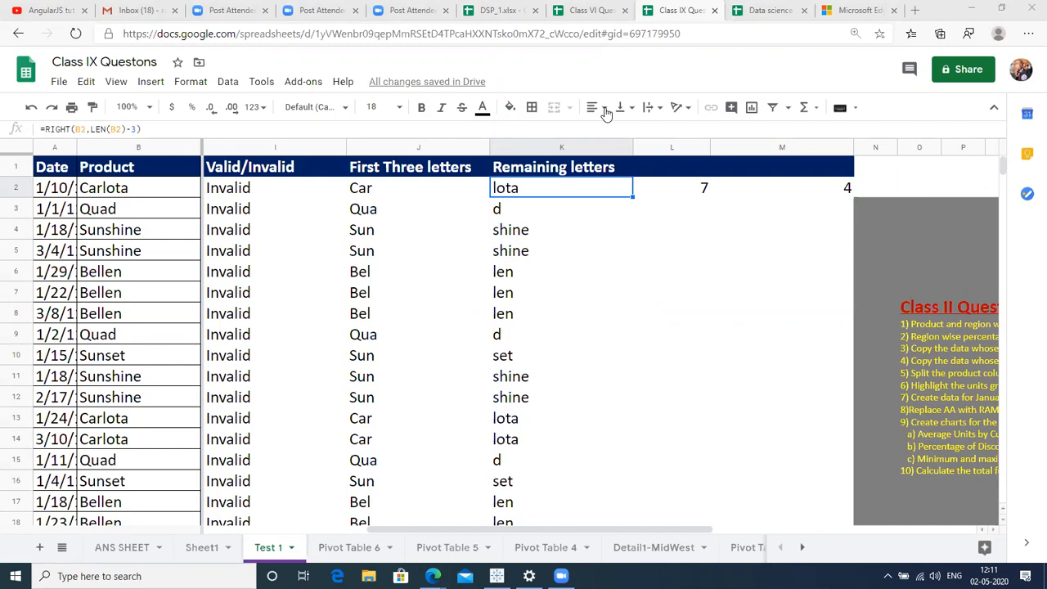
left_click(641, 171)
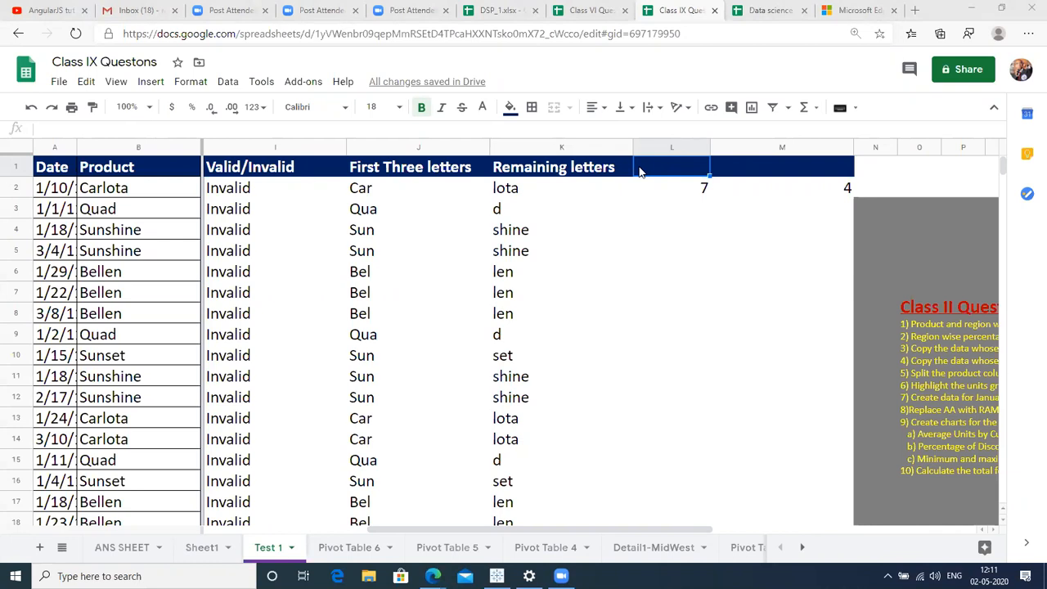
left_click(671, 203)
key("Right")
key("Right")
key("Right")
key("Right")
key("Right")
key("Right")
key("Right")
key("Right")
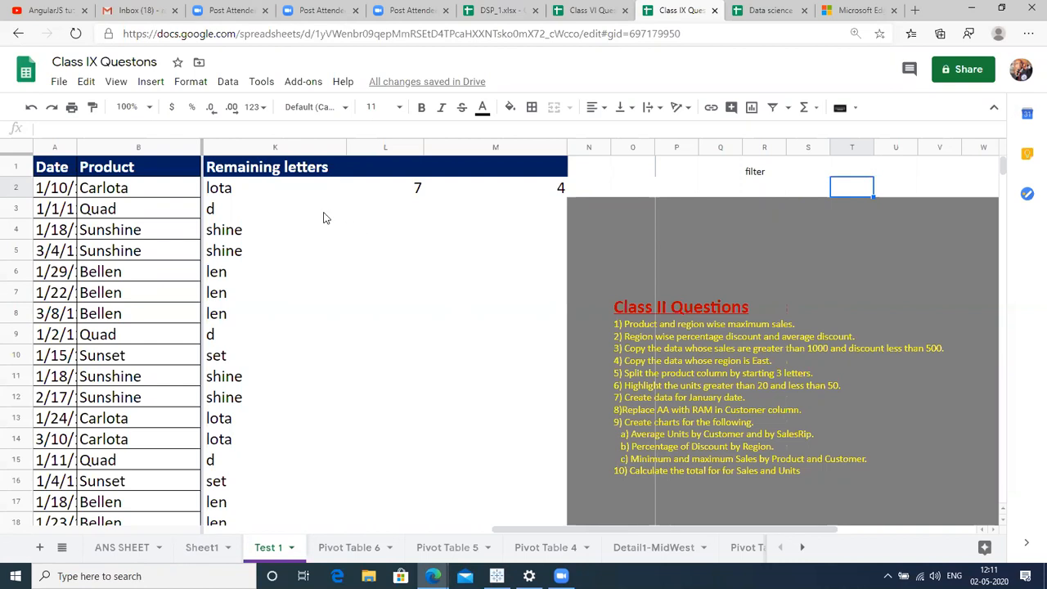
left_click(274, 196)
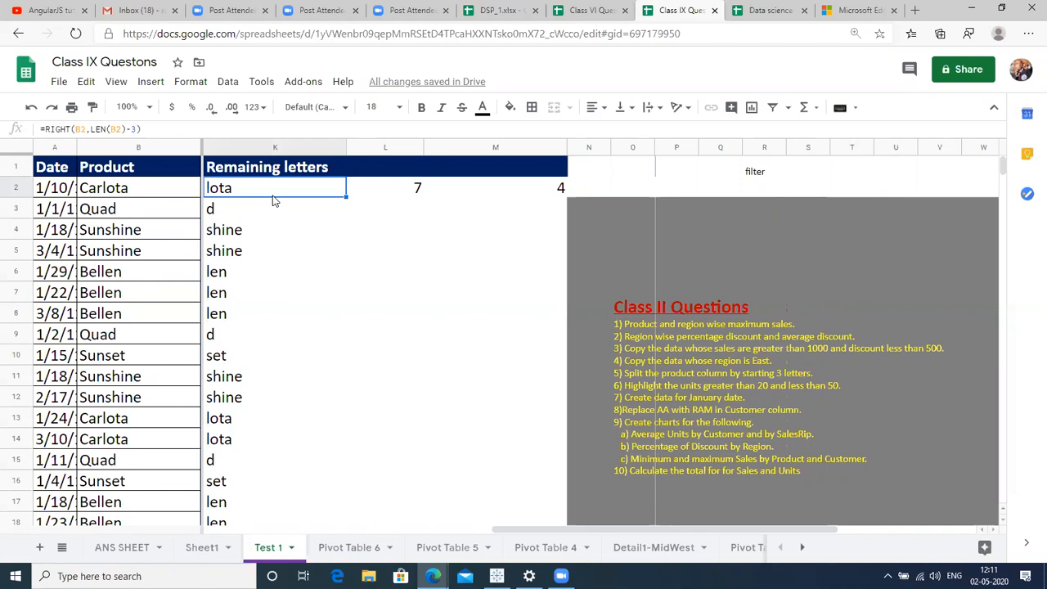
Select the Units values F2:F136 and shrink their font size to 11.
key("Home")
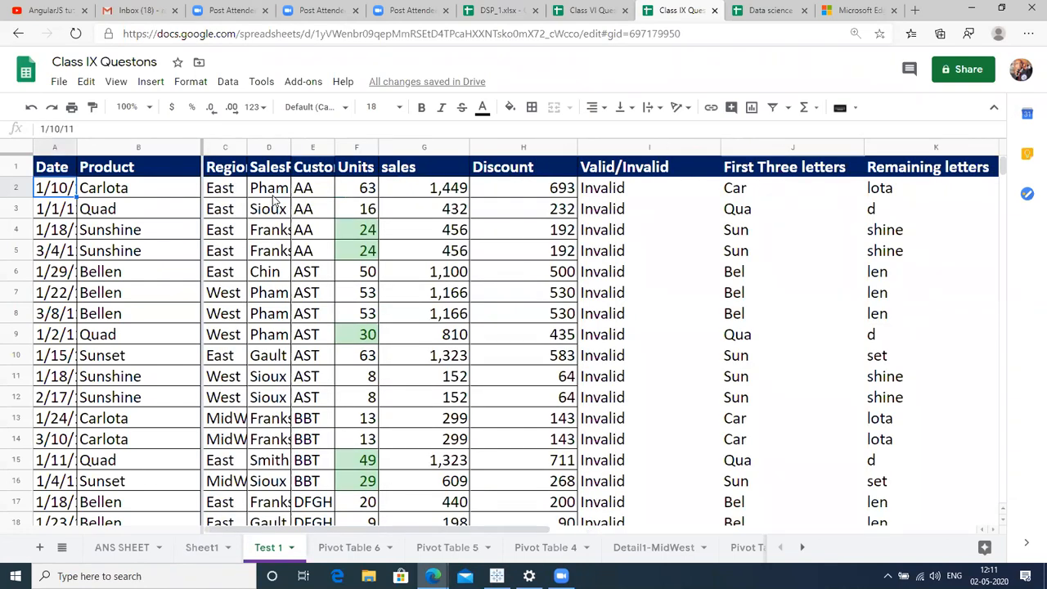
key("Right")
key("Right")
key("Up")
key("Right")
key("Right")
key("Down")
key("Right")
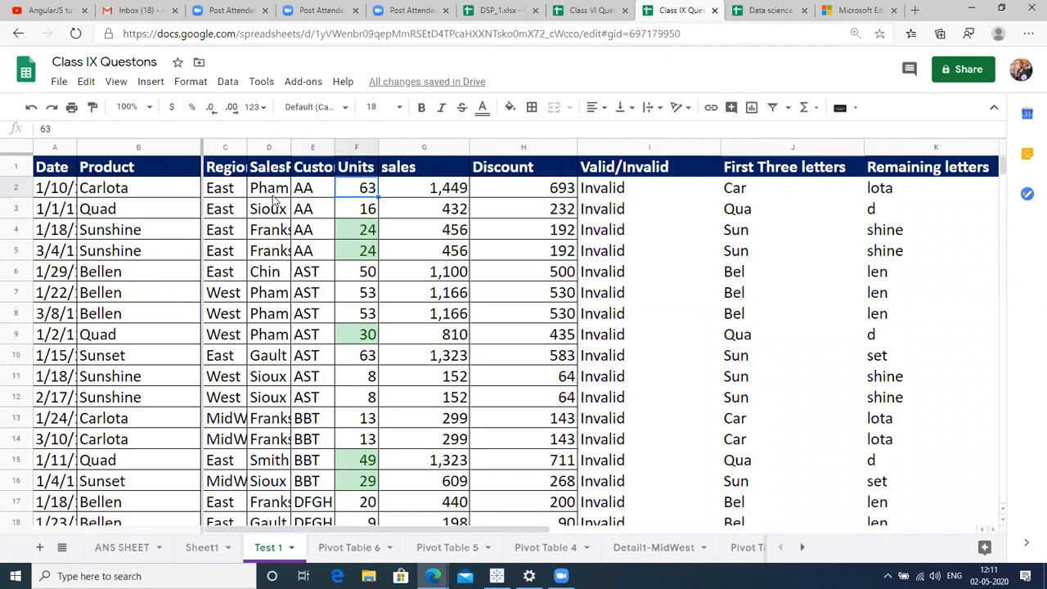
key("ctrl+shift+Down")
key("ctrl+backslash")
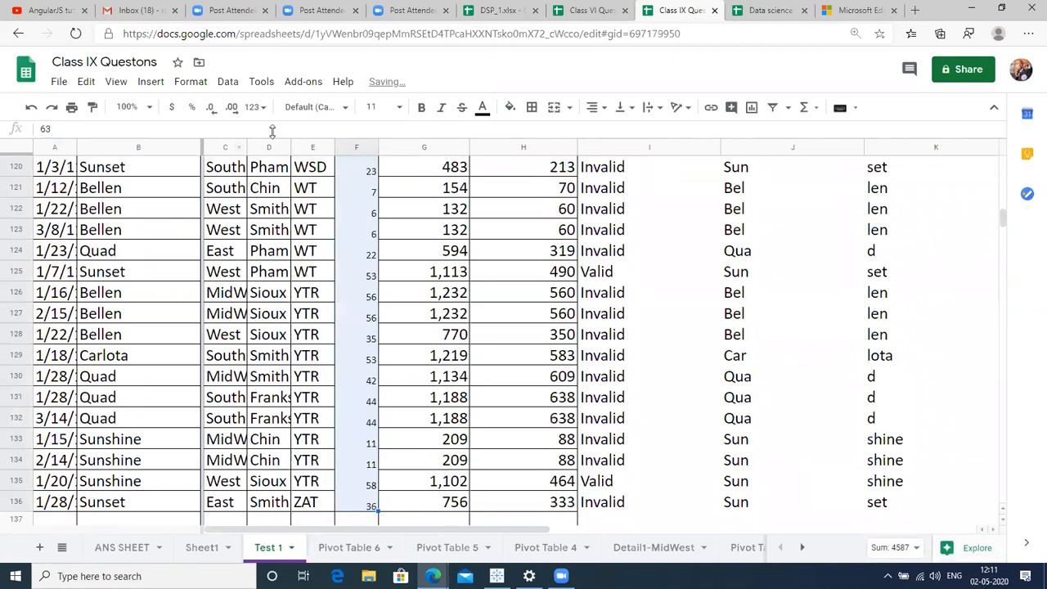
left_click(302, 148)
Copy column E's formatting onto the Units column F.
left_click(93, 107)
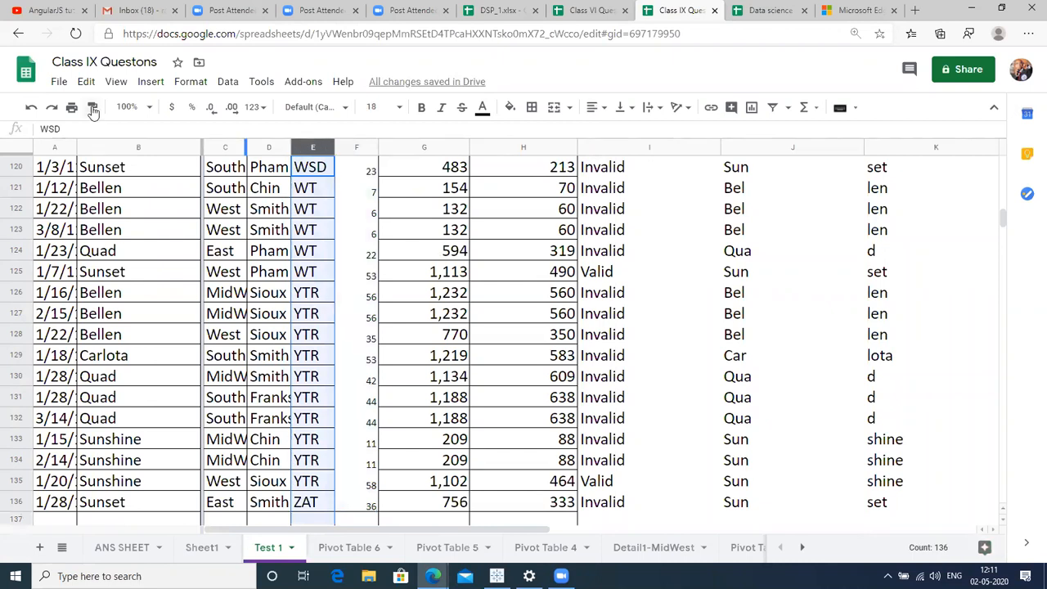
left_click(356, 150)
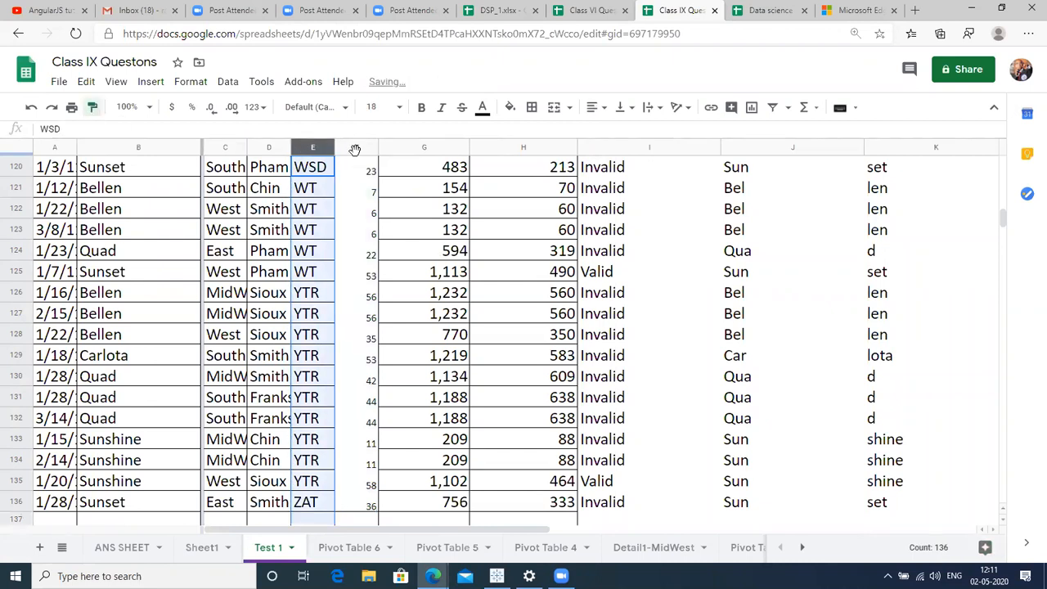
left_click(354, 230)
key("ctrl+Up")
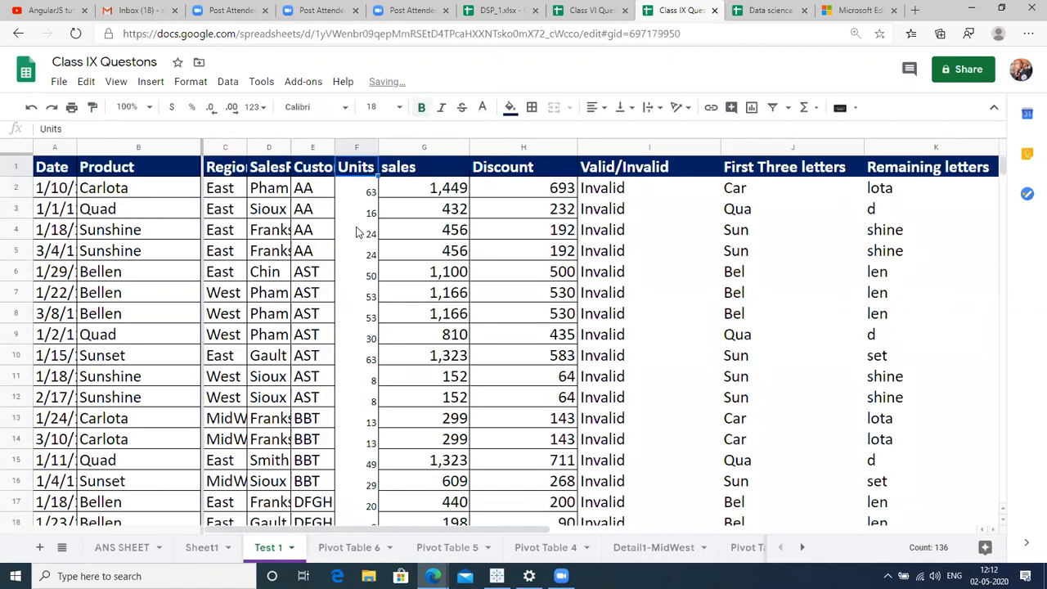
left_click(314, 148)
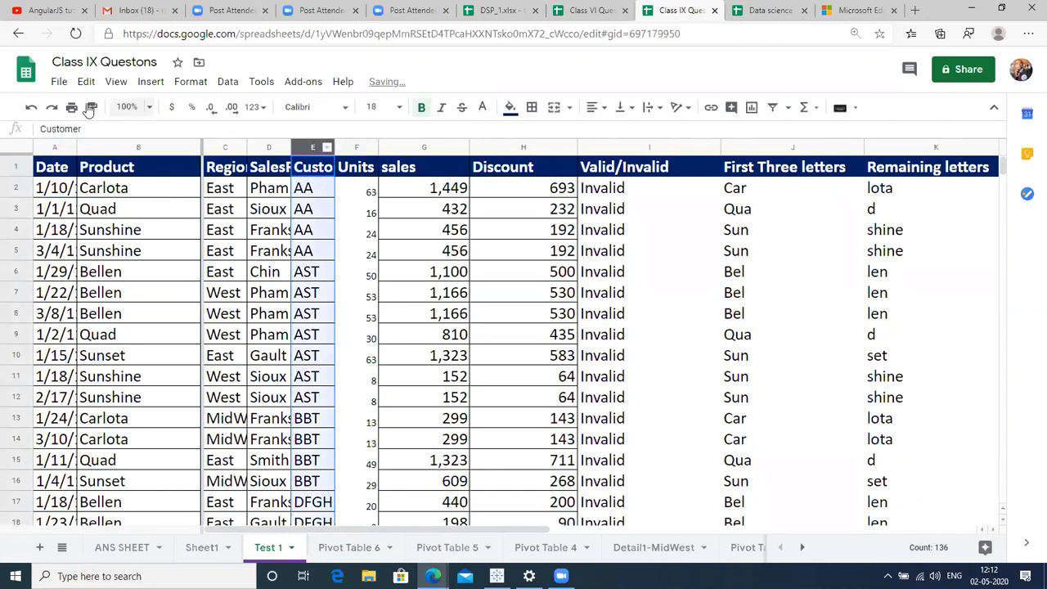
left_click(356, 148)
Widen column C so Region values like MidWest show in full.
left_click(424, 233)
key("Right")
key("Right")
key("Right")
key("Right")
key("Right")
key("Right")
key("Right")
key("Right")
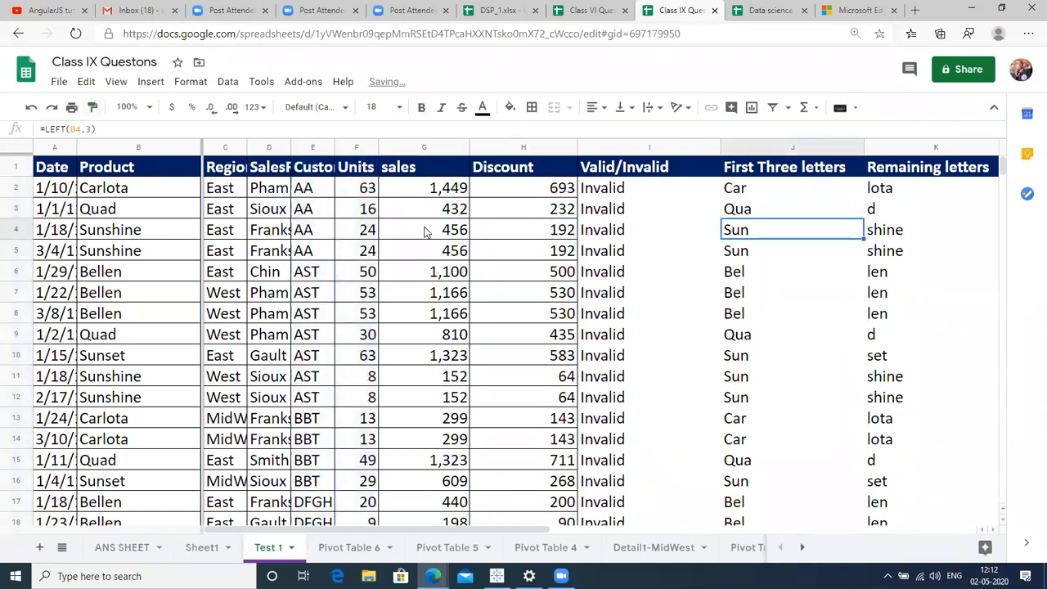
key("Right")
key("Right")
key("Right")
key("Right")
key("Right")
key("Right")
key("Right")
key("Right")
key("Right")
key("Right")
key("Right")
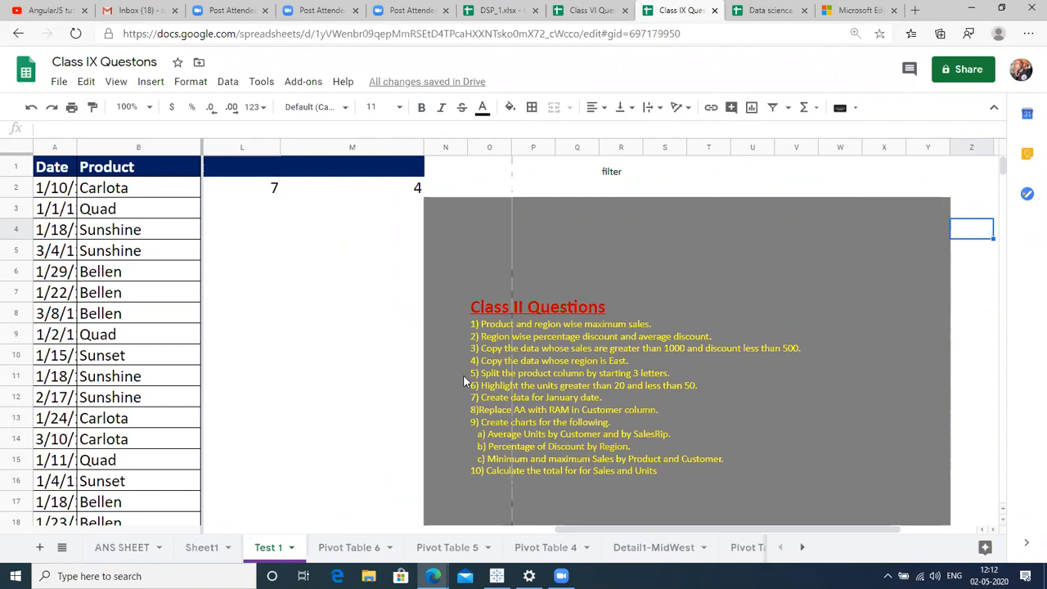
left_click(208, 376)
key("Left")
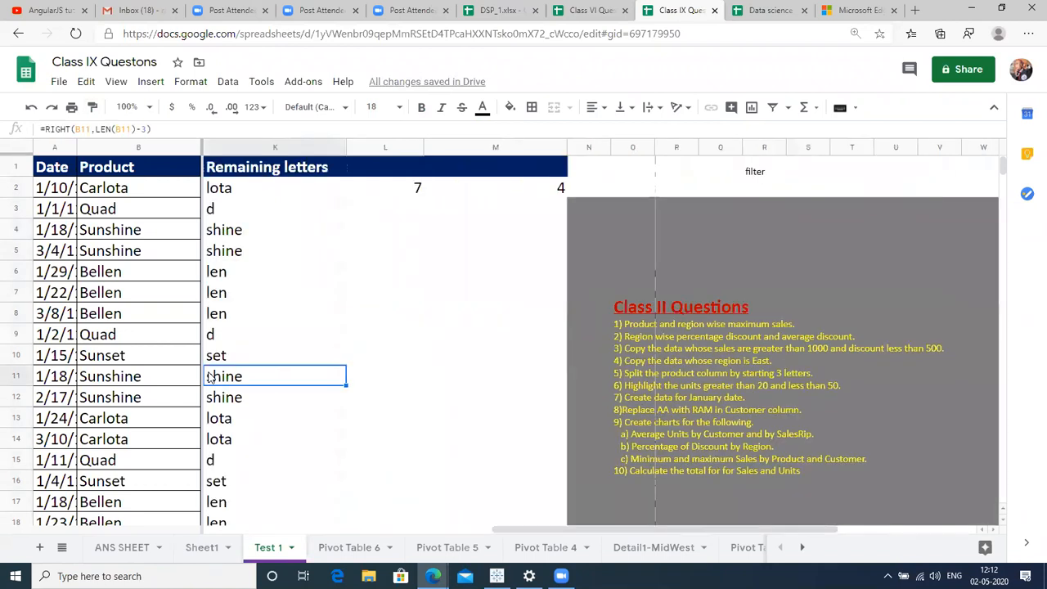
key("Left")
key("Left")
key("Left")
key("Left")
key("Left")
key("Left")
key("Left")
key("Left")
key("Left")
key("Left")
key("Right")
key("Right")
key("Right")
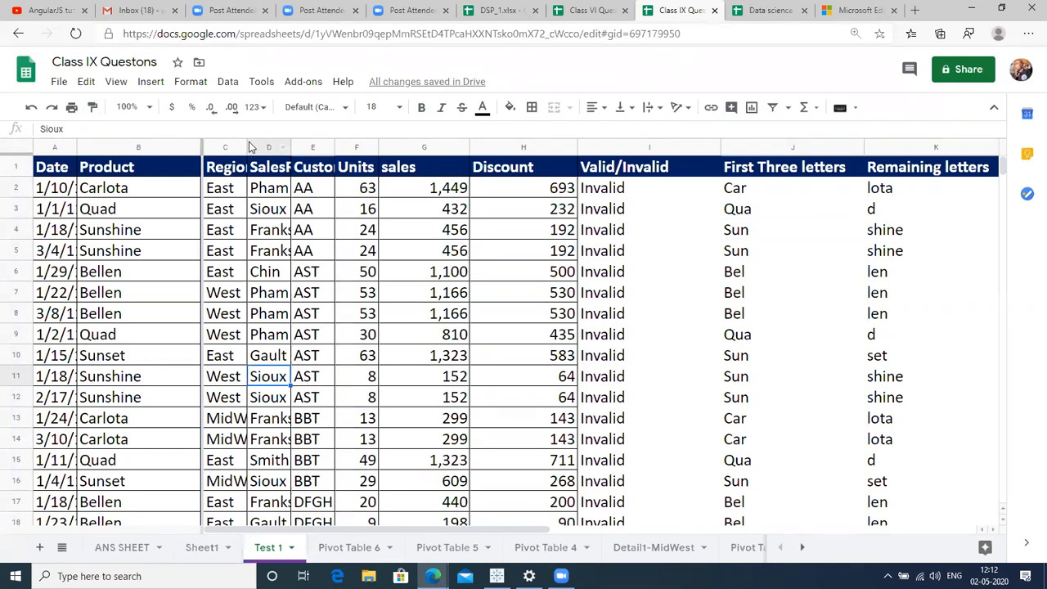
left_click_drag(247, 148, 282, 149)
Select the data table A1:H136.
left_click(109, 299)
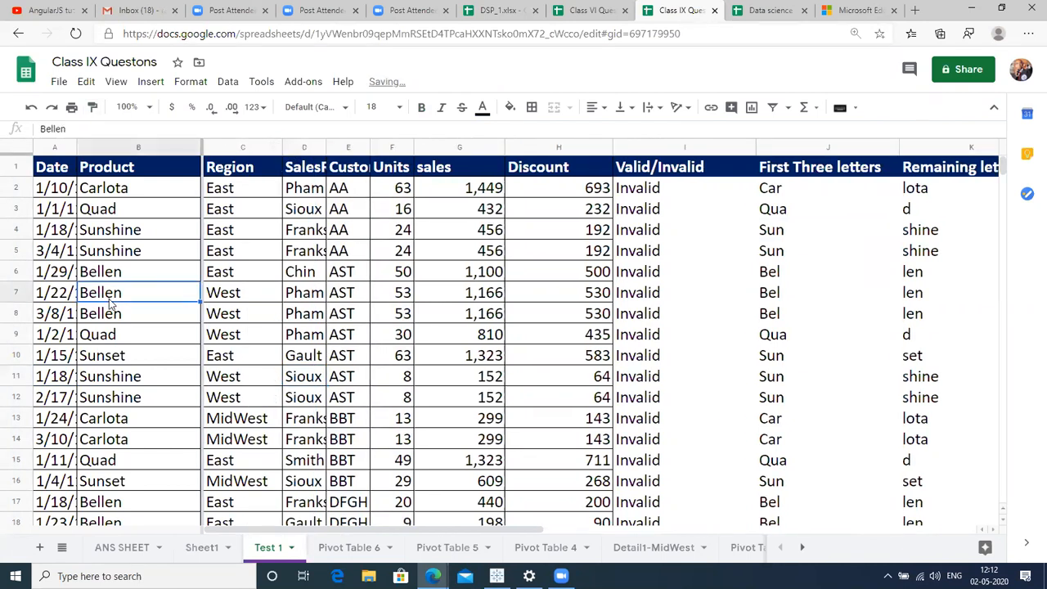
key("ctrl+a")
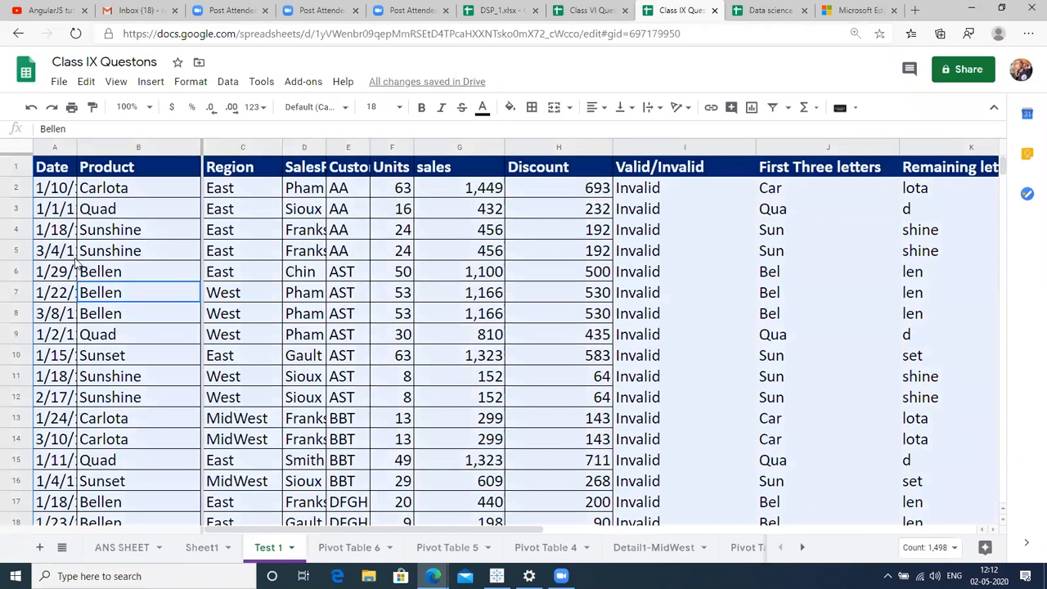
left_click(66, 189)
left_click(56, 168)
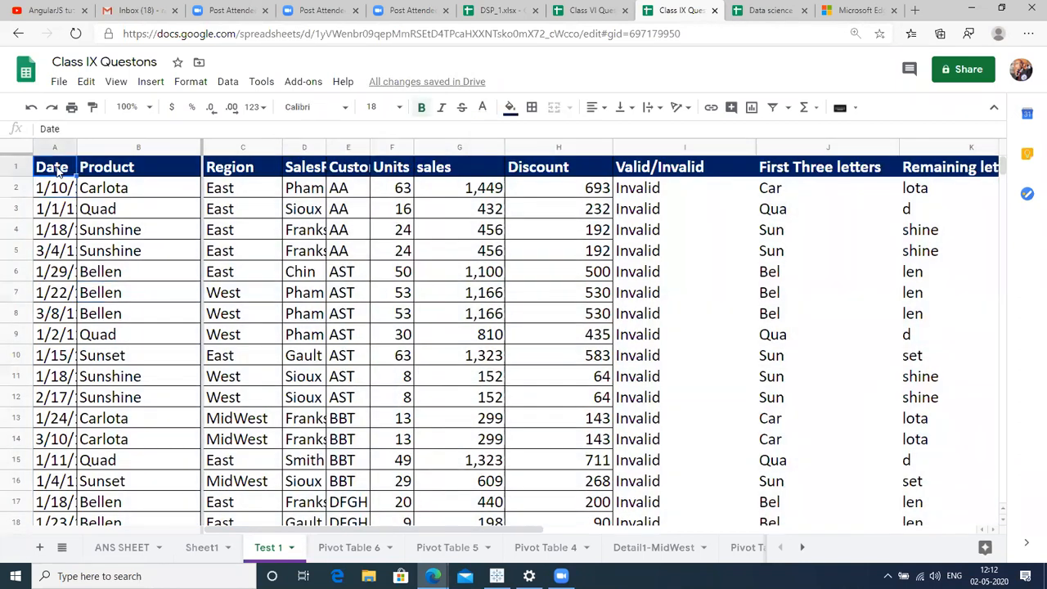
key("shift+Right")
key("shift+Right")
key("shift+Right")
key("shift+Right")
key("shift+Right")
key("shift+Right")
key("shift+Right")
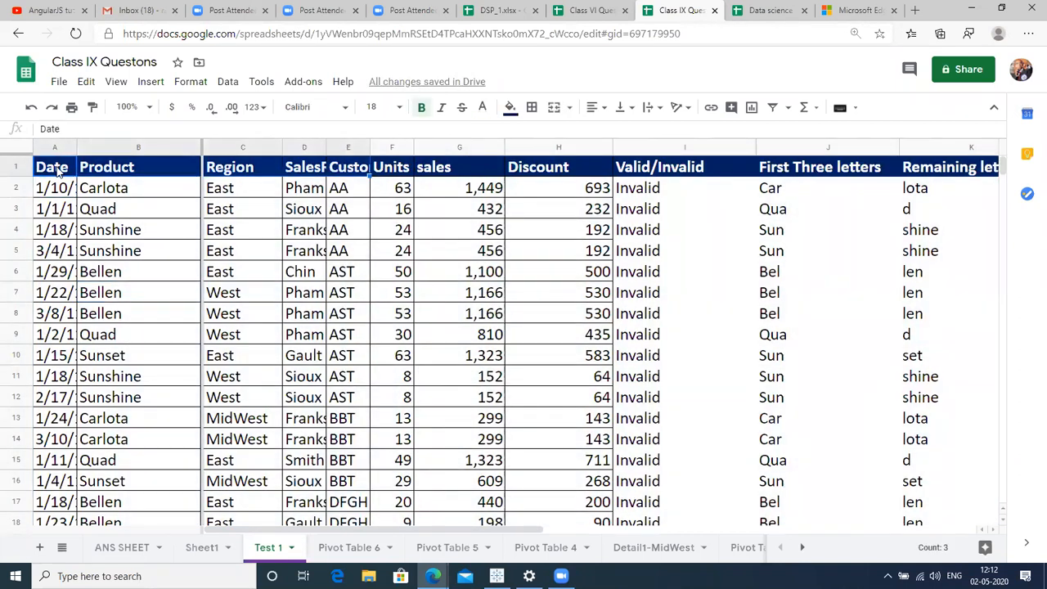
key("shift+Right")
key("shift+Right")
key("shift+Right")
key("shift+Right")
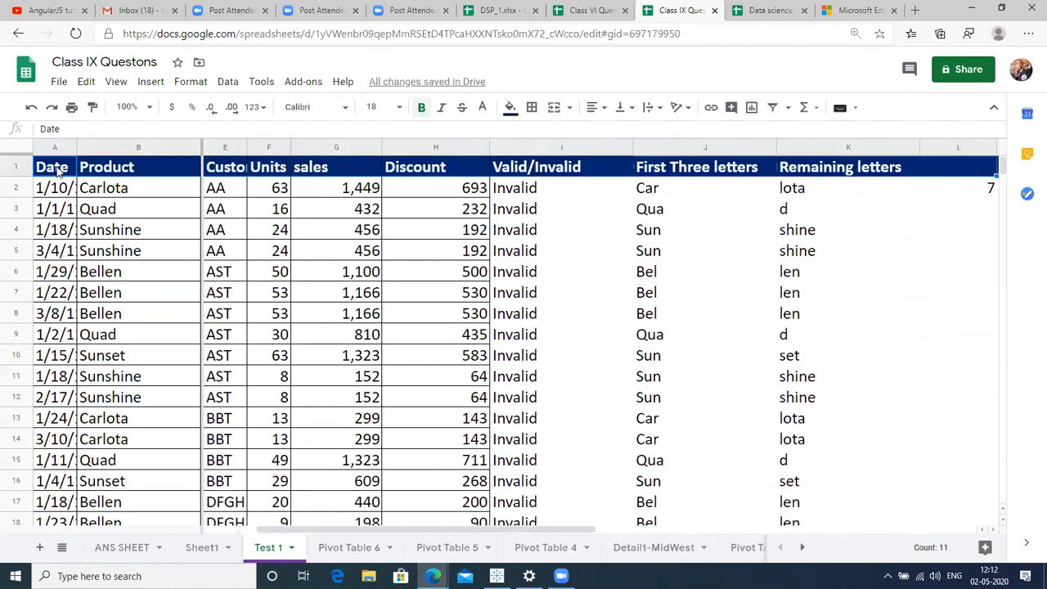
key("shift+Left")
key("shift+Left")
key("shift+Left")
key("shift+Left")
key("ctrl+shift+Down")
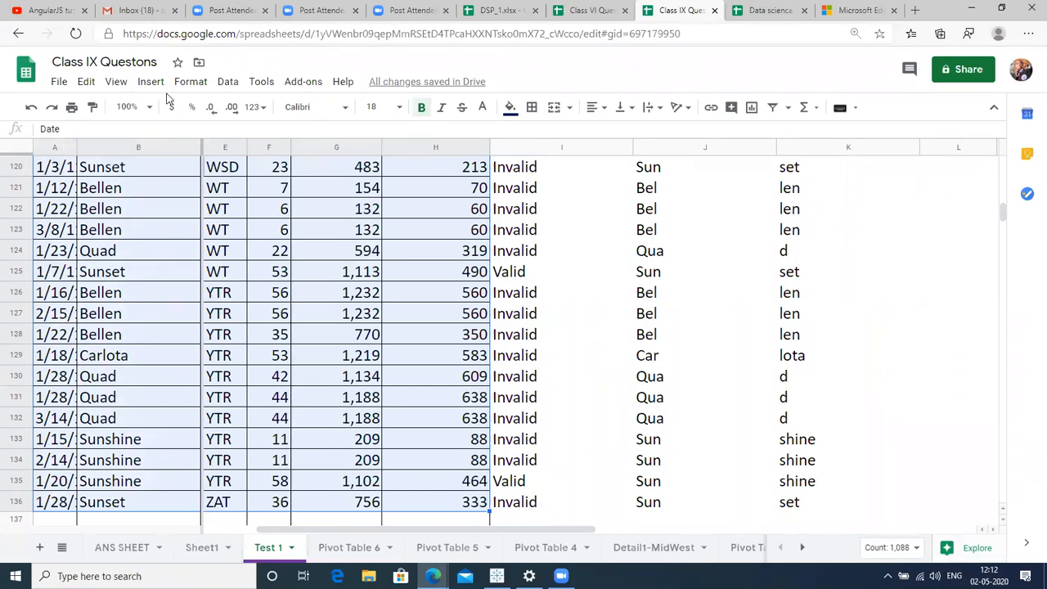
Open the Conditional formatting rules panel from the Format menu.
left_click(227, 82)
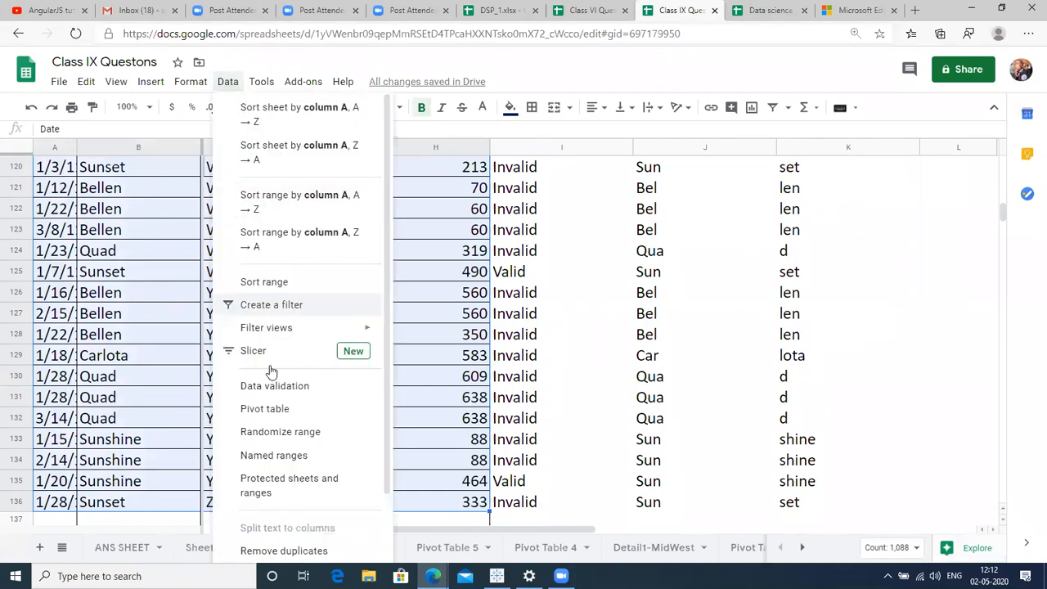
mouse_move(193, 82)
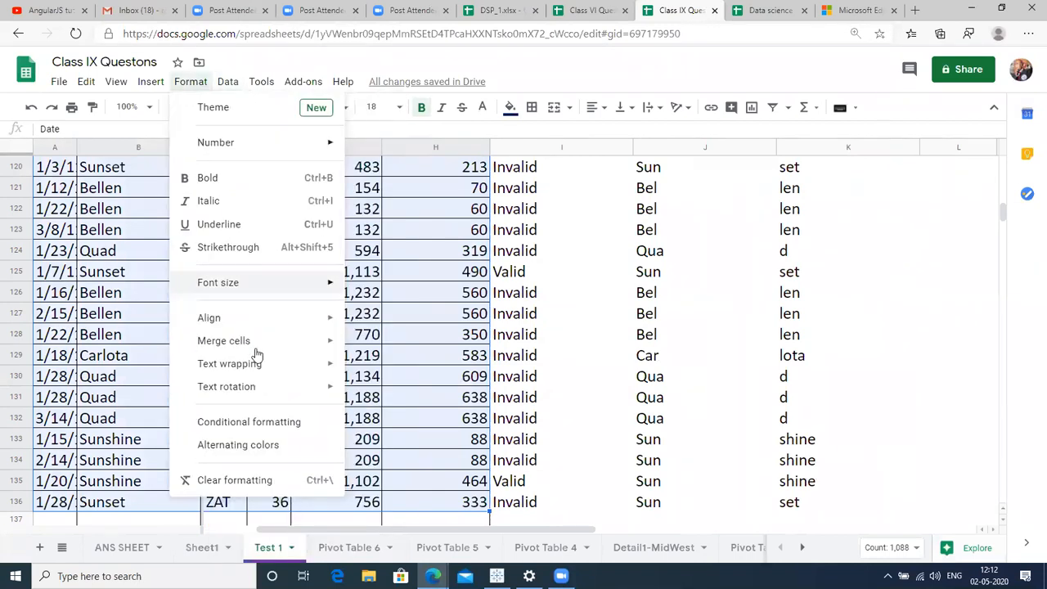
left_click(263, 422)
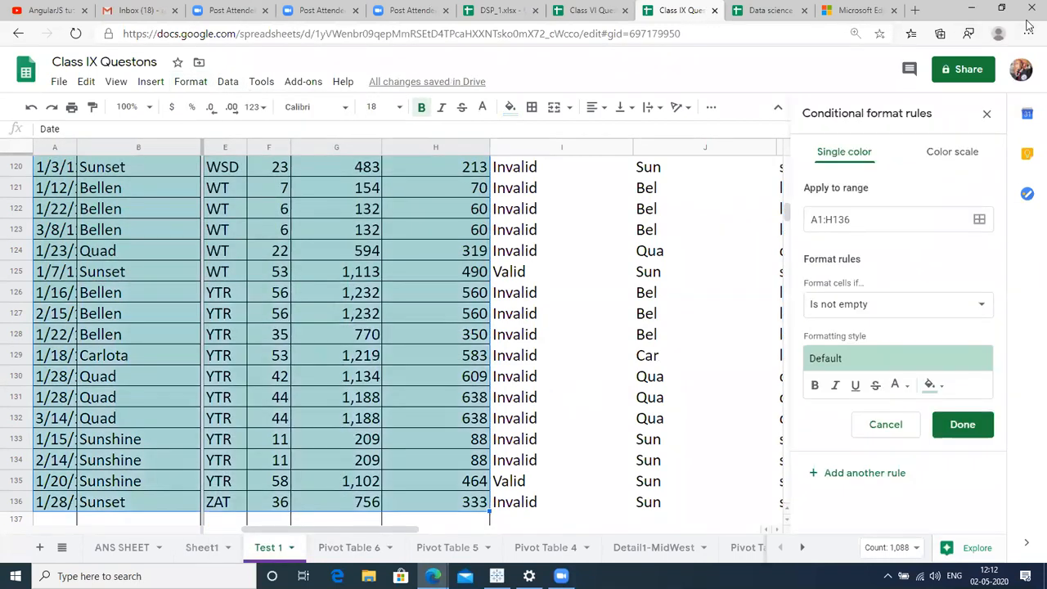
Set the rule's range to the Units column F1:F136.
left_click(980, 220)
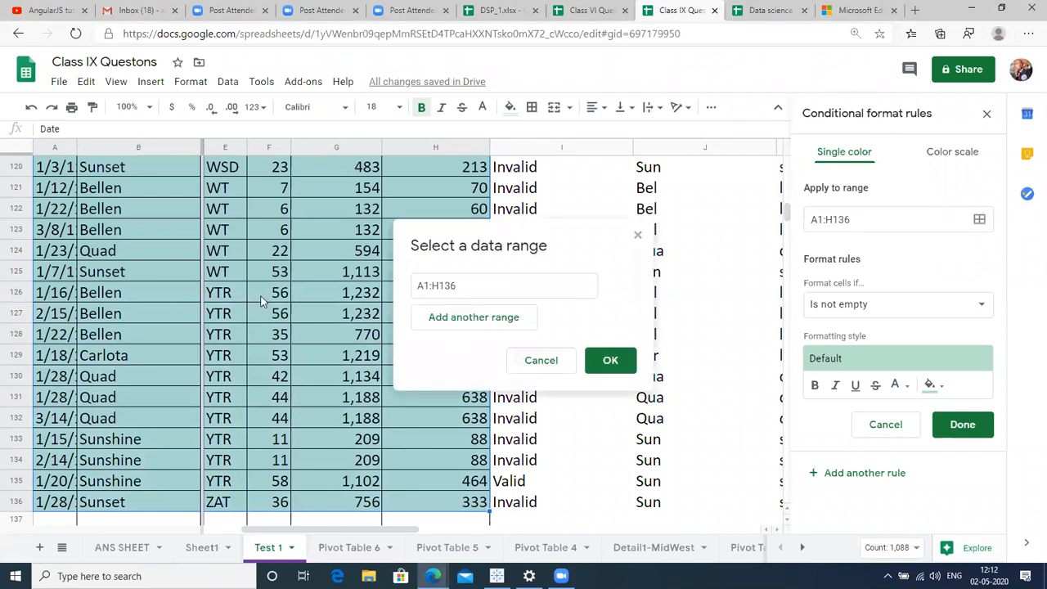
left_click(231, 300)
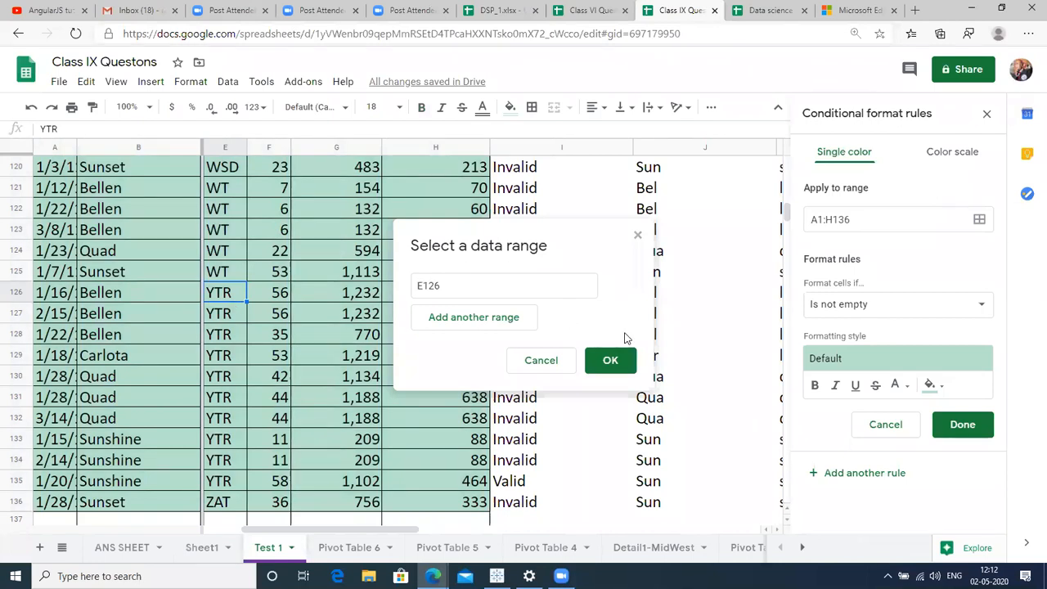
key("ctrl+Up")
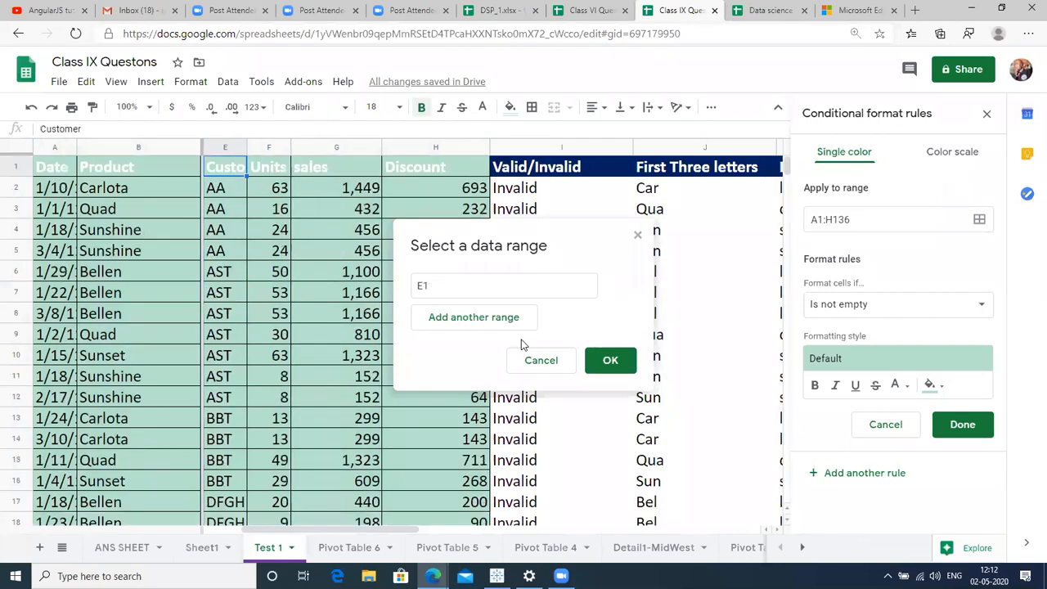
key("Right")
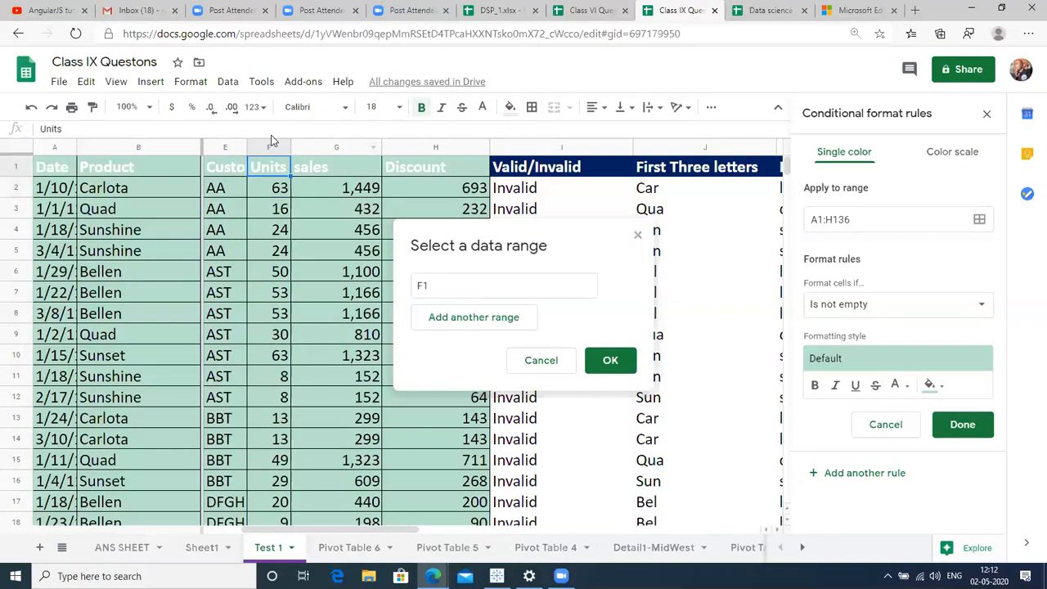
key("ctrl+shift+Left")
key("shift+Right")
key("shift+Right")
key("shift+Right")
key("shift+Right")
key("shift+Right")
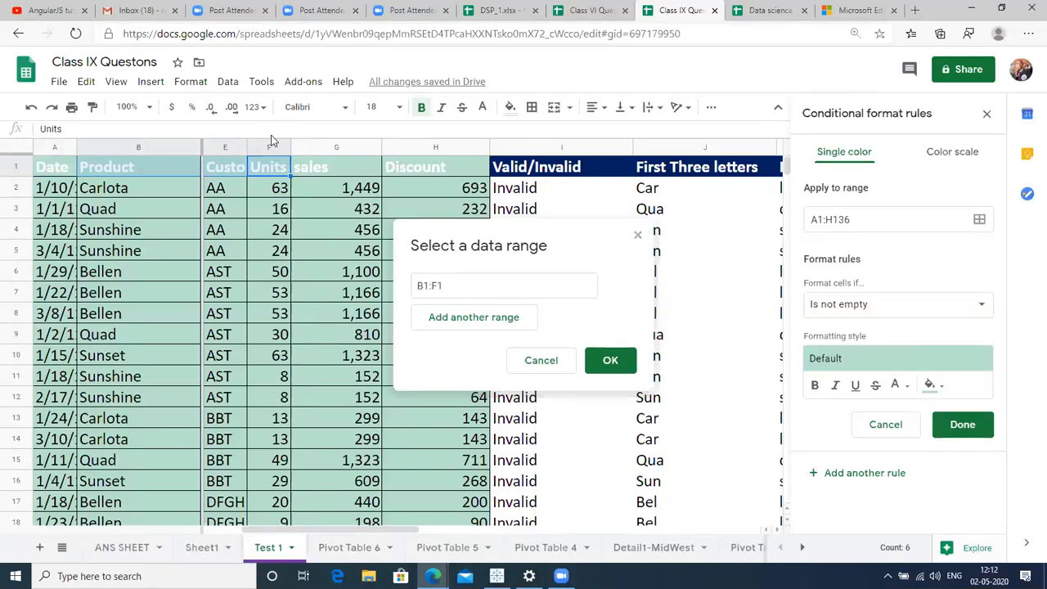
key("ctrl+shift+Down")
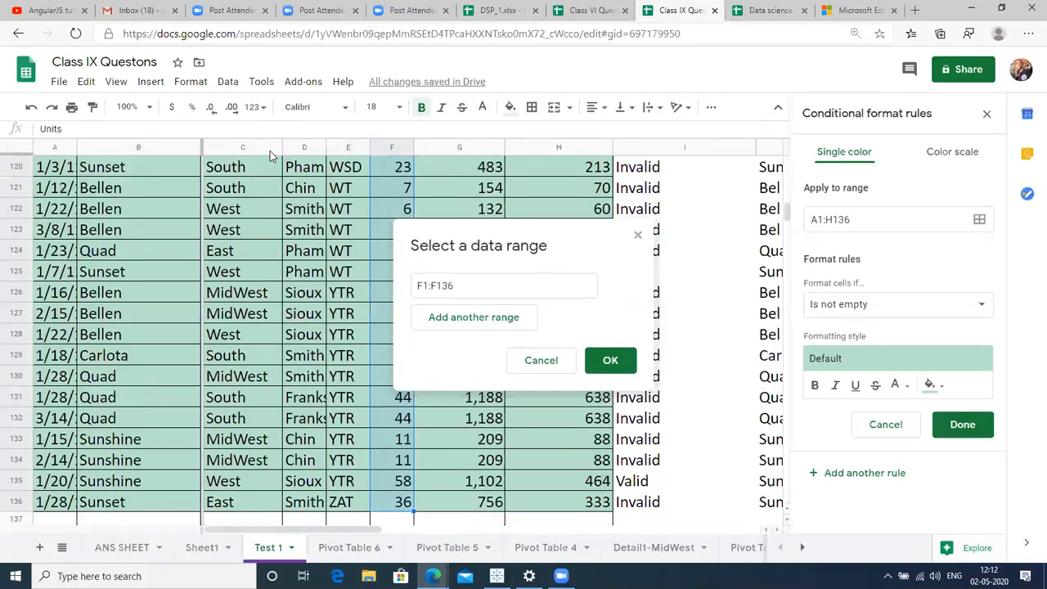
left_click(603, 360)
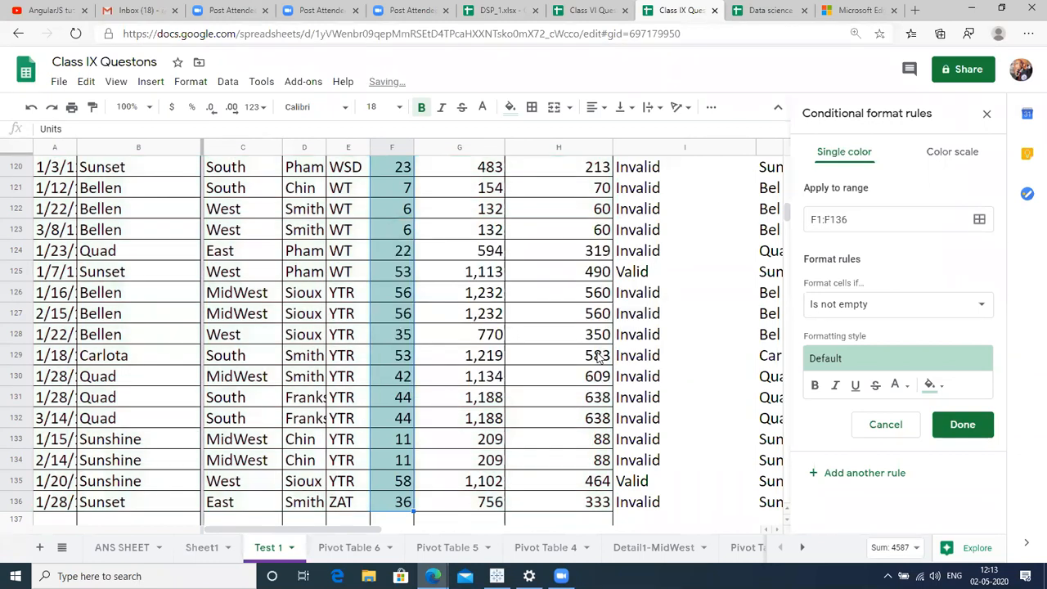
Make the rule 'Is between' 20 and 50, save it, and check the highlighted Units.
left_click(904, 305)
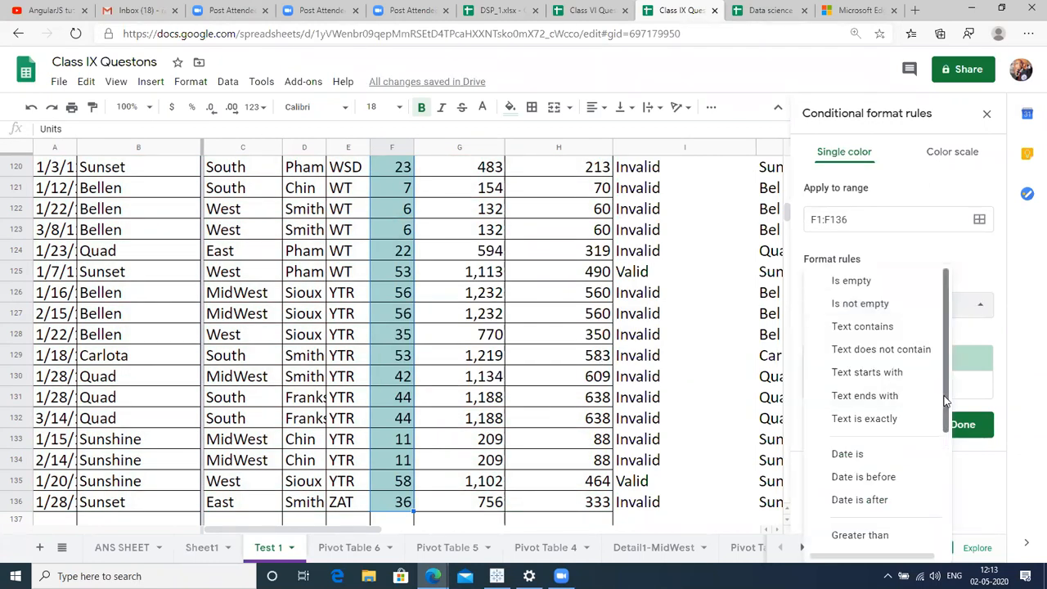
left_click_drag(947, 401, 958, 532)
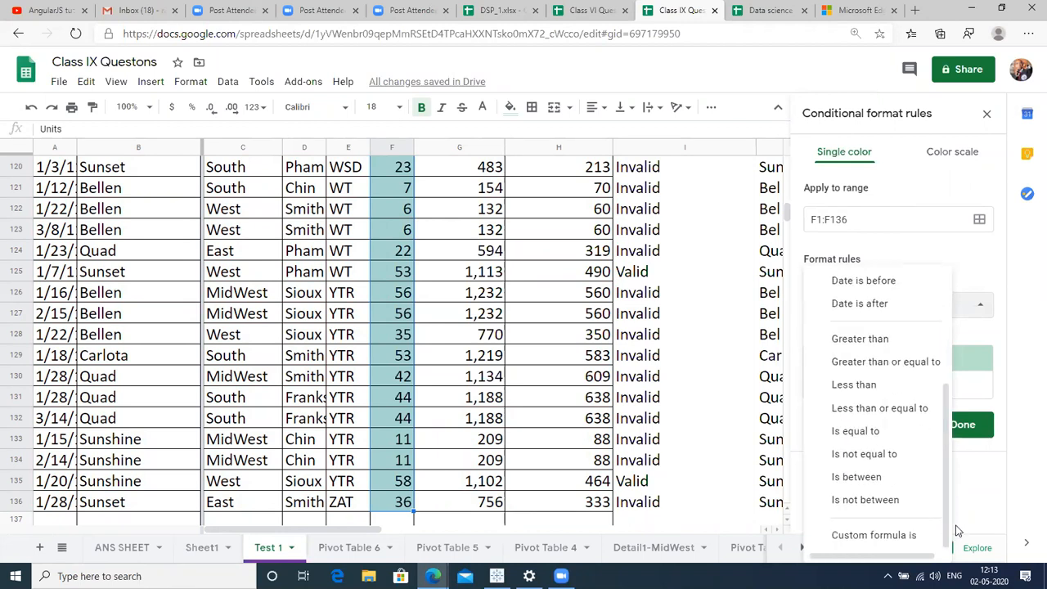
left_click(889, 483)
left_click(856, 332)
type("20")
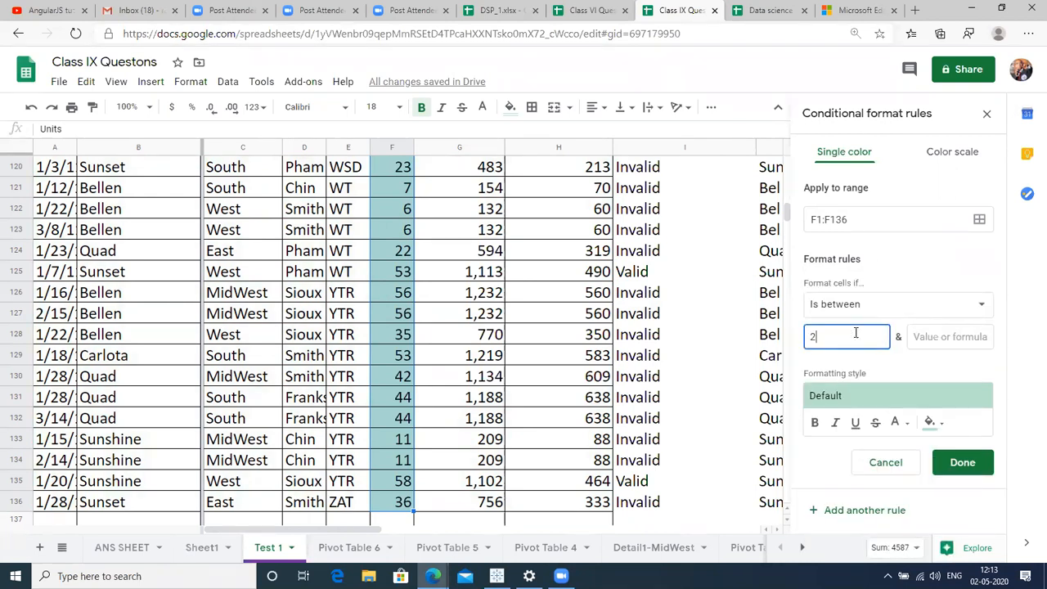
left_click(929, 338)
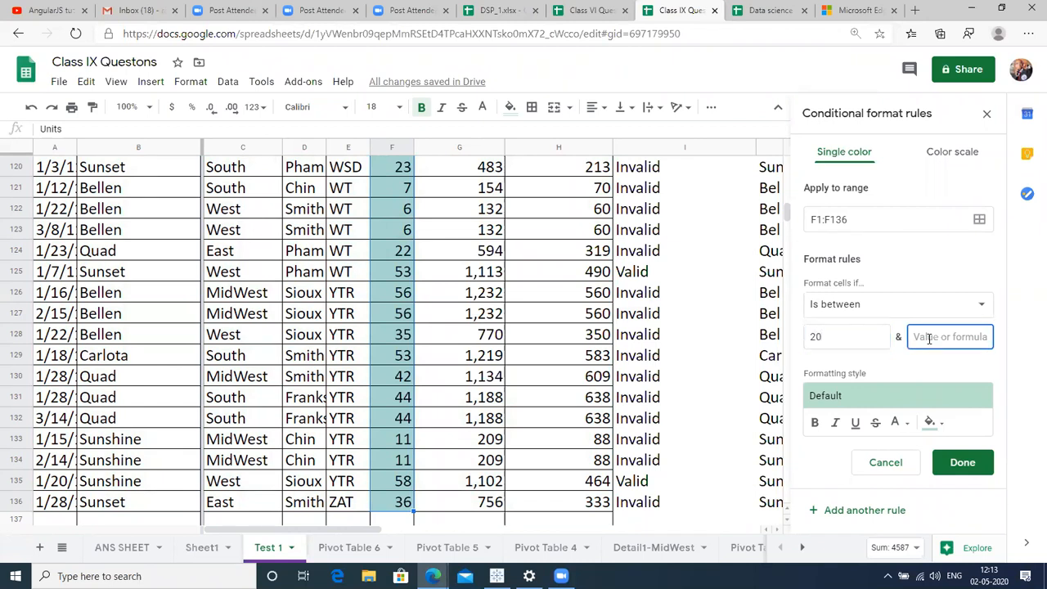
type("50")
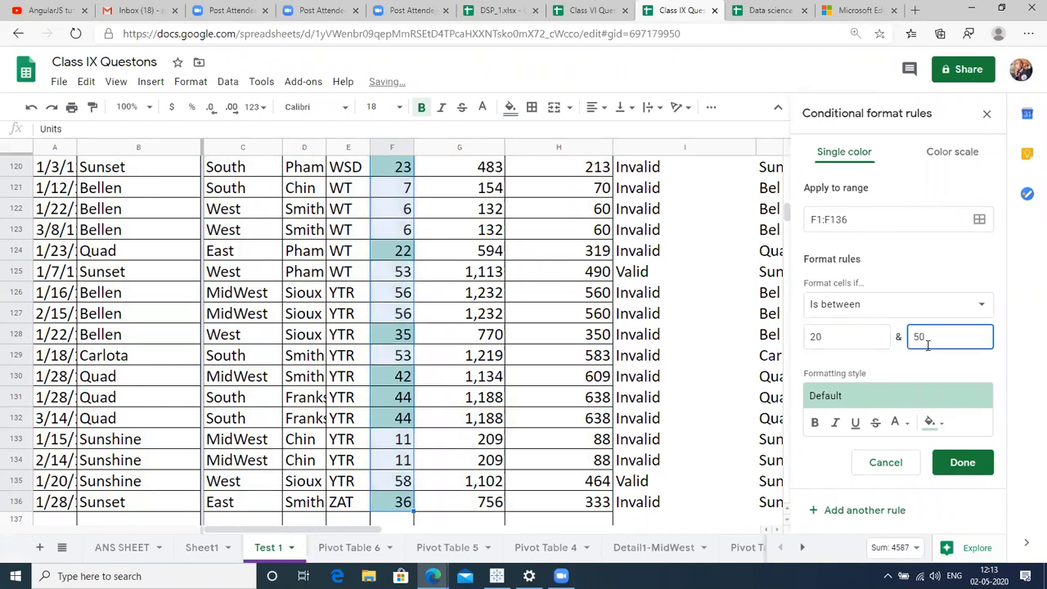
left_click(960, 462)
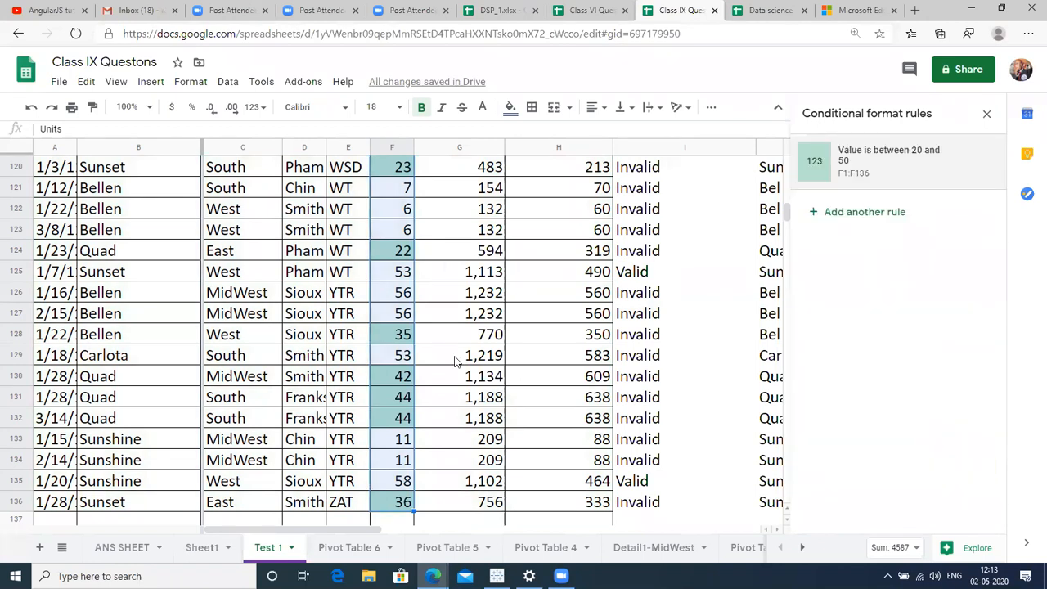
left_click(401, 378)
key("ctrl+Up")
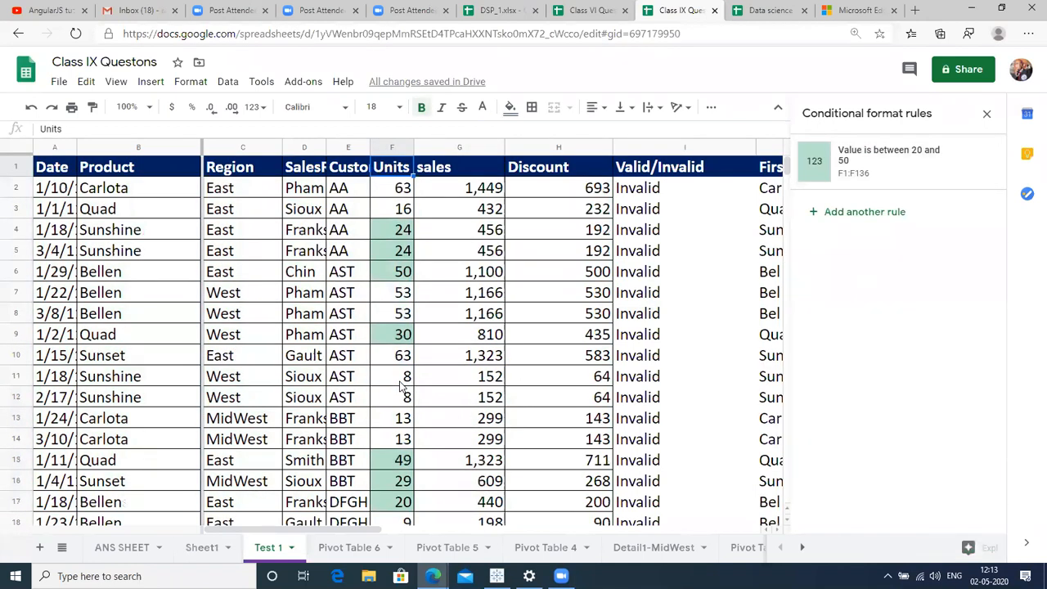
left_click(381, 241)
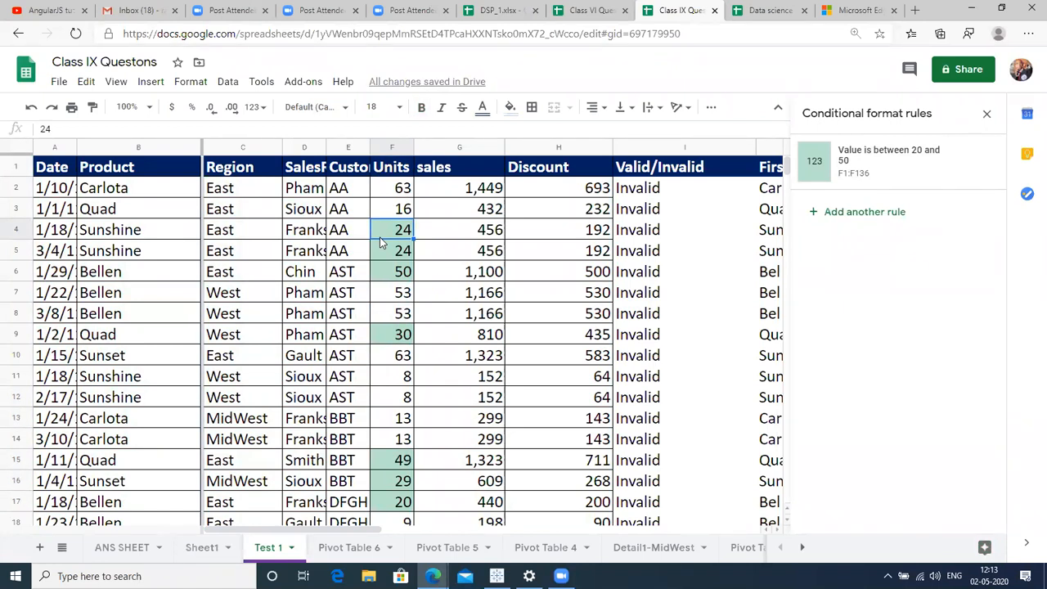
left_click(18, 226)
left_click(53, 237)
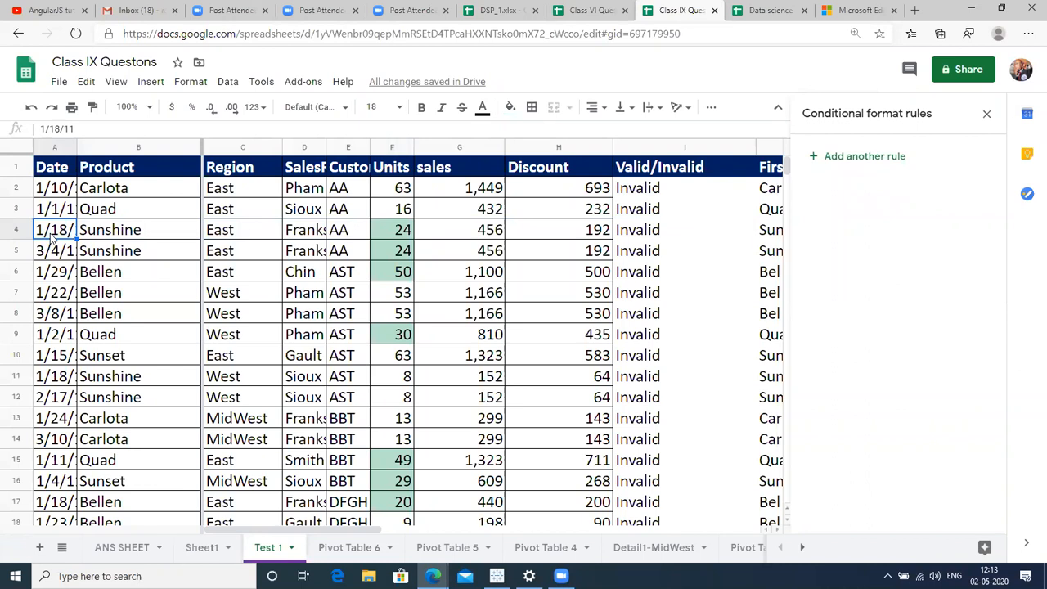
key("ctrl+shift+Right")
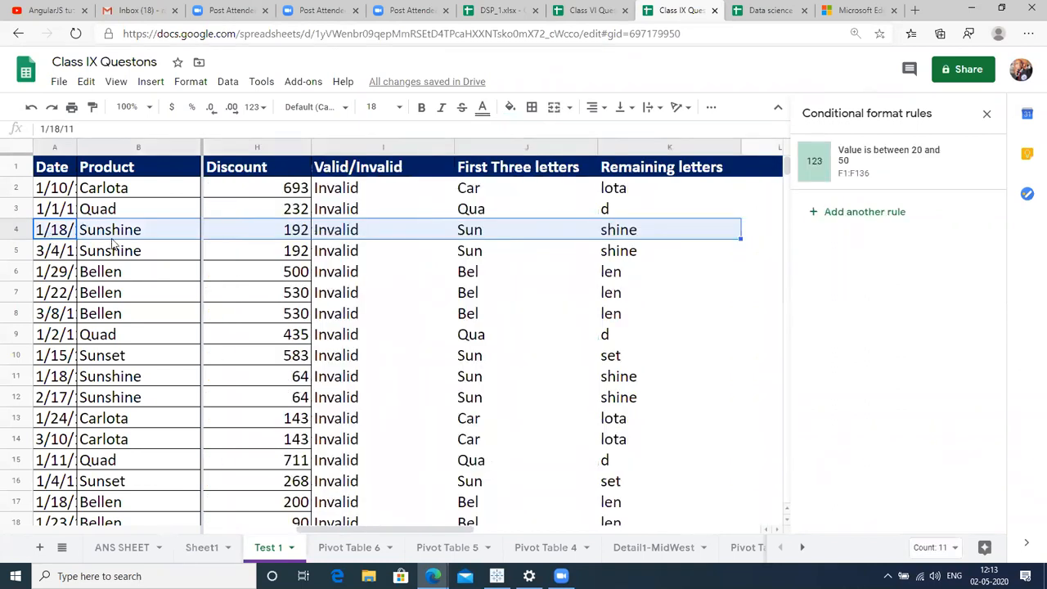
key("Right")
key("Right")
key("Right")
key("Right")
key("Right")
key("Down")
key("Up")
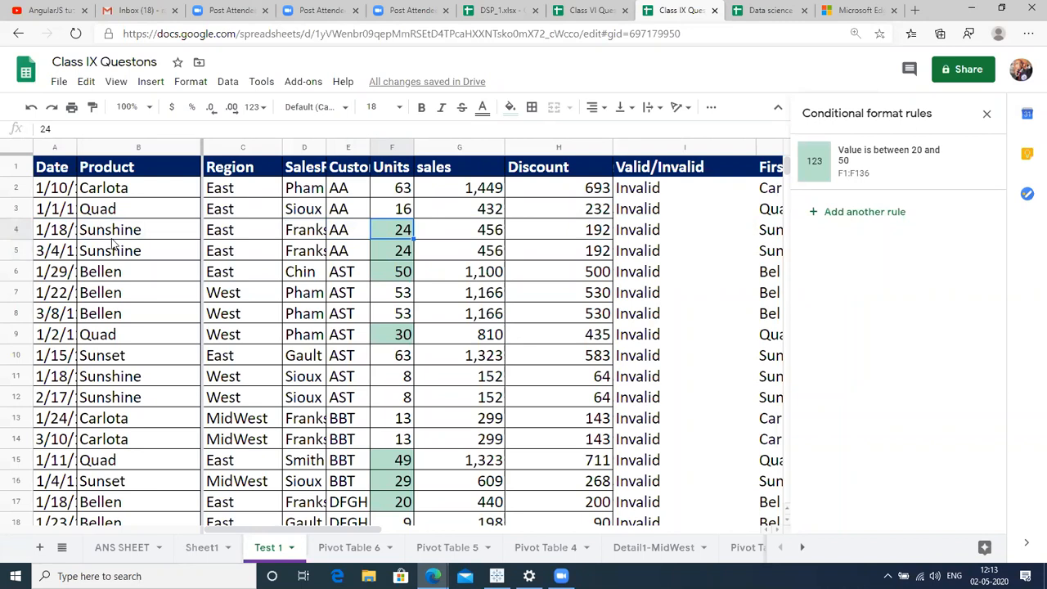
left_click(27, 229)
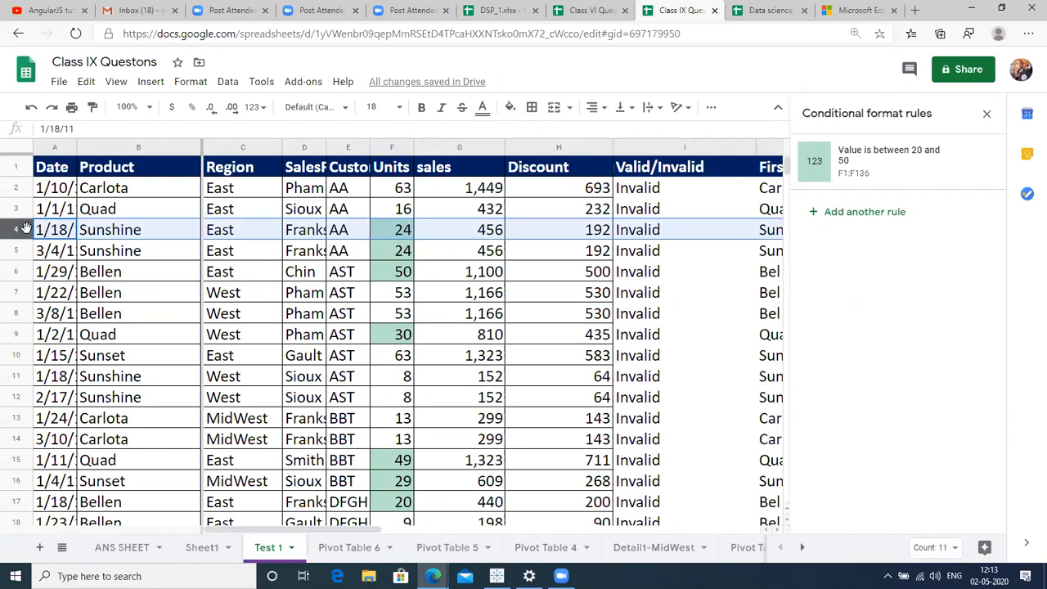
left_click(186, 312)
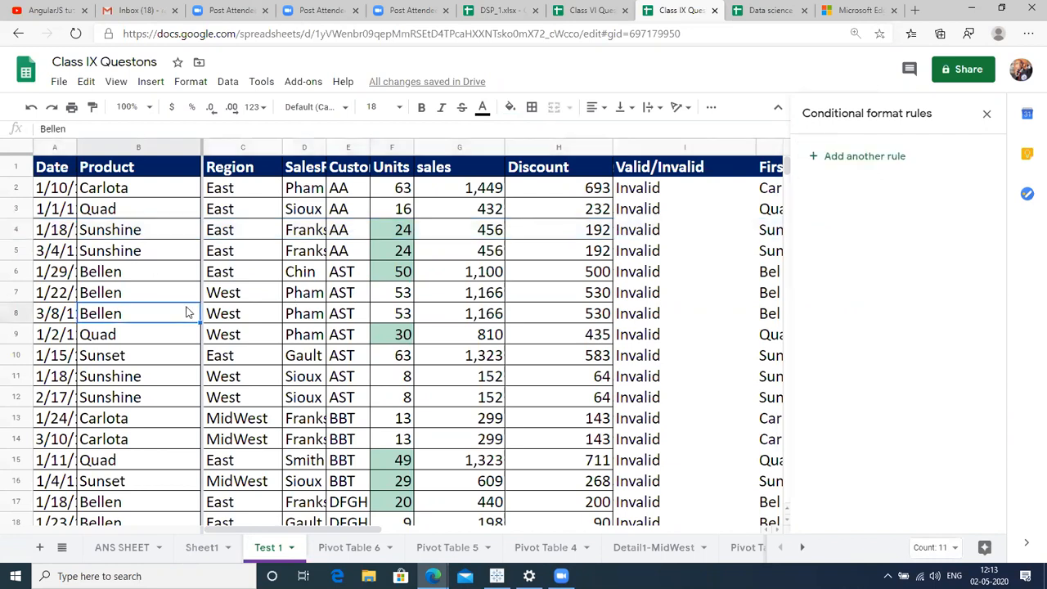
key("ctrl+a")
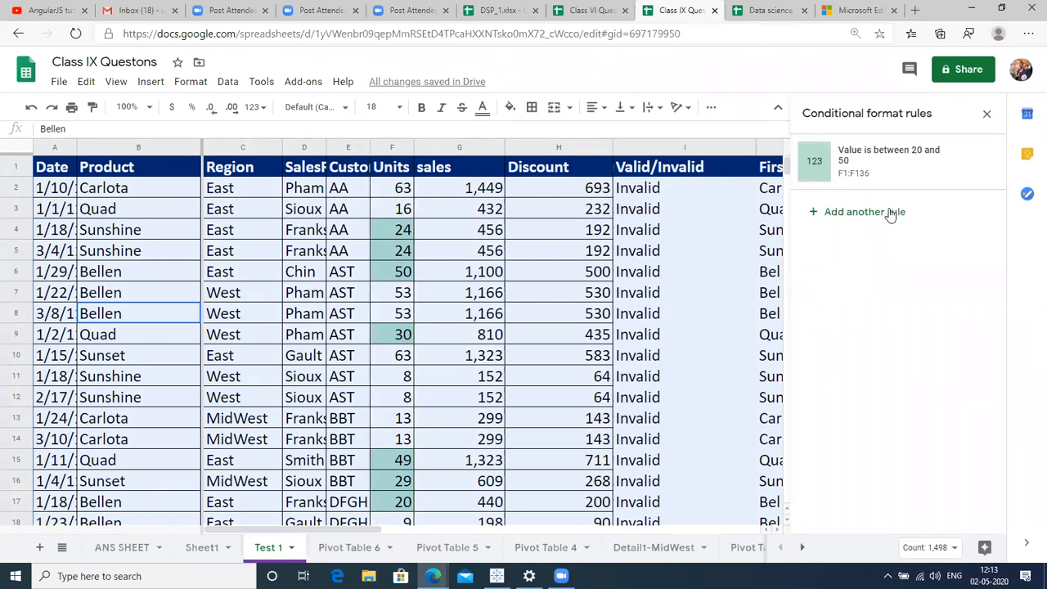
Change the rule to Custom formula is =$F1>20&&$F1<50 and start choosing a new range.
left_click(886, 156)
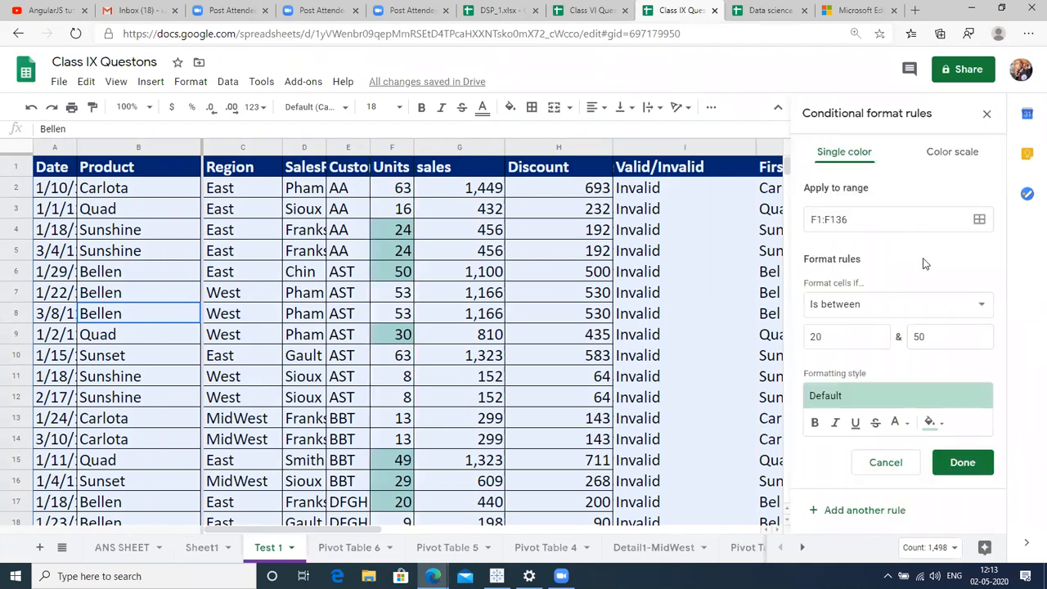
left_click(947, 307)
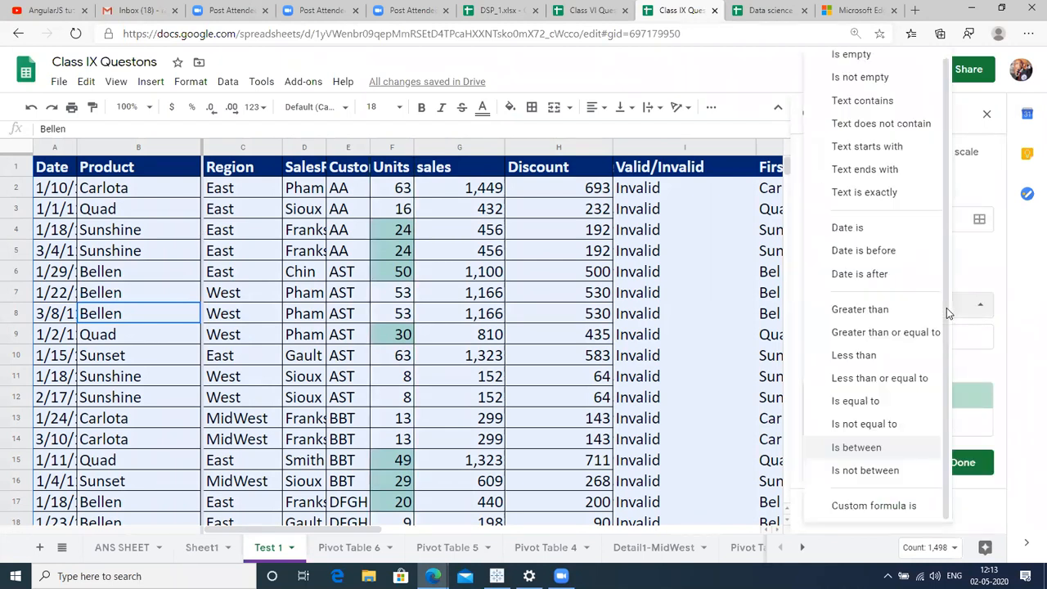
left_click(894, 507)
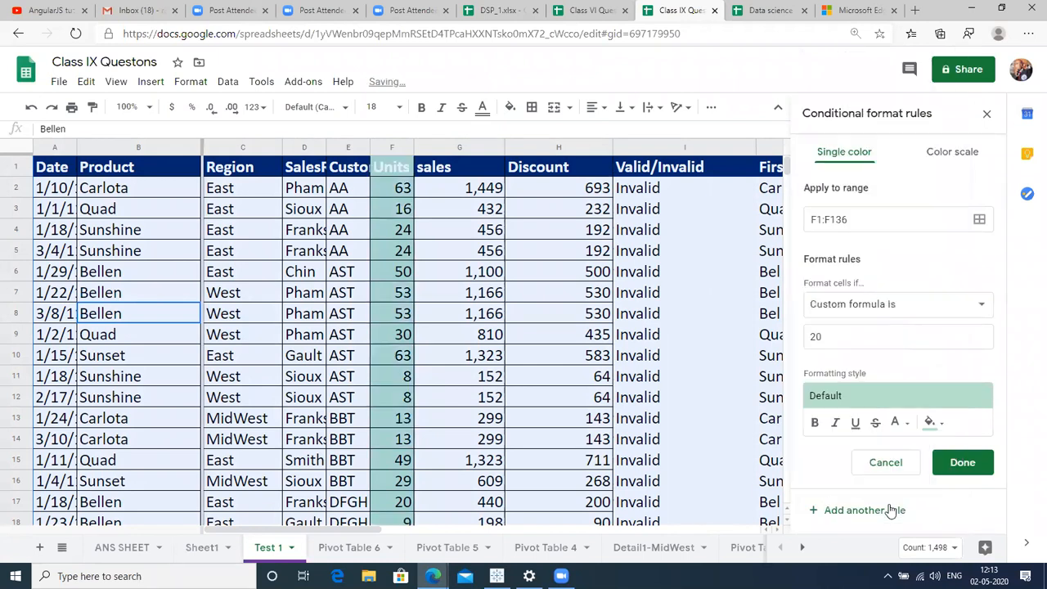
double_click(857, 340)
key("BackSpace")
type("=")
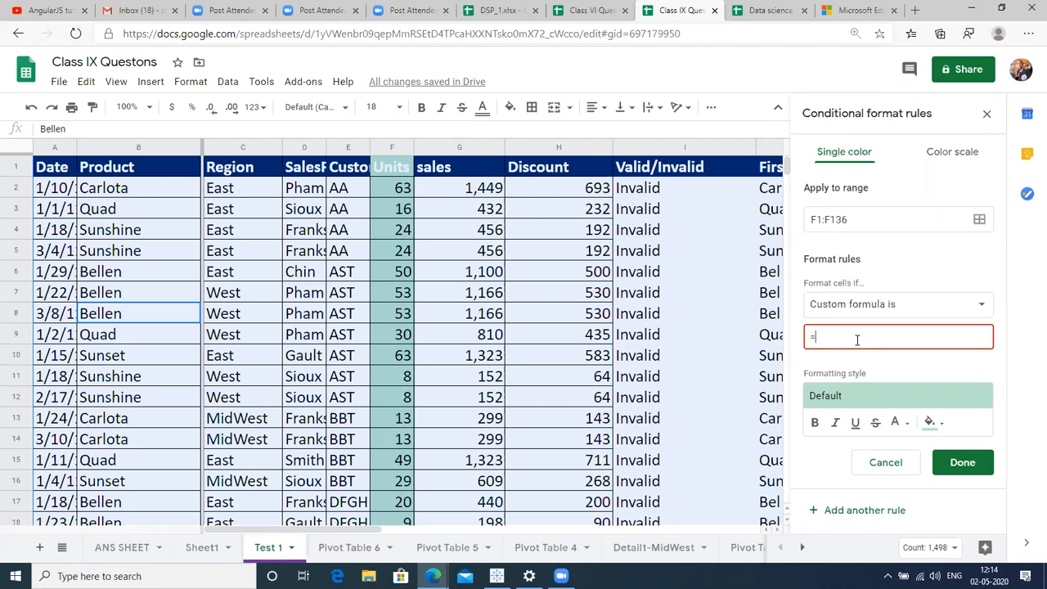
type("$F1>")
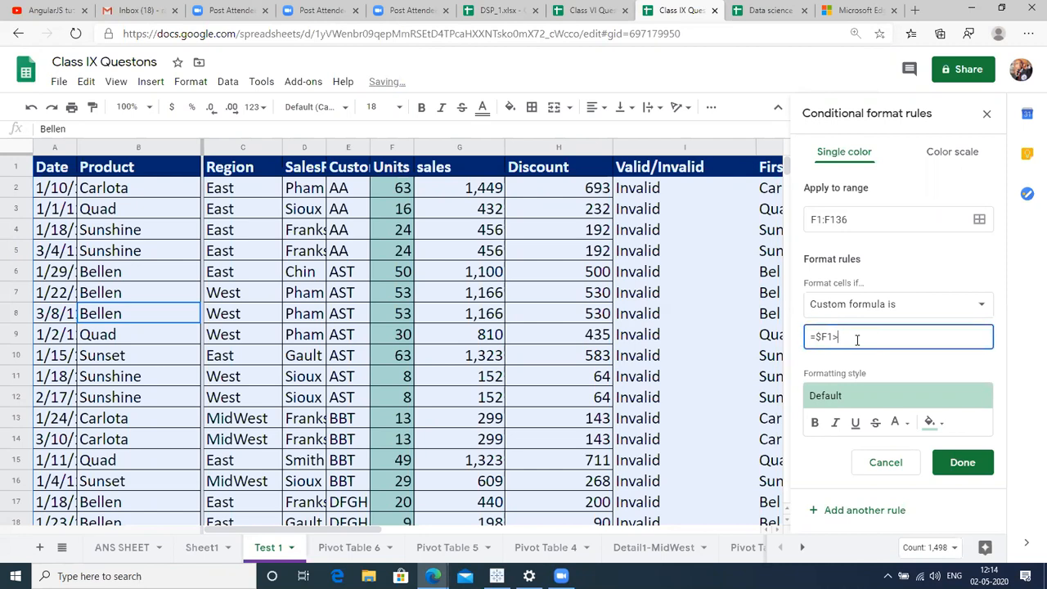
type("20")
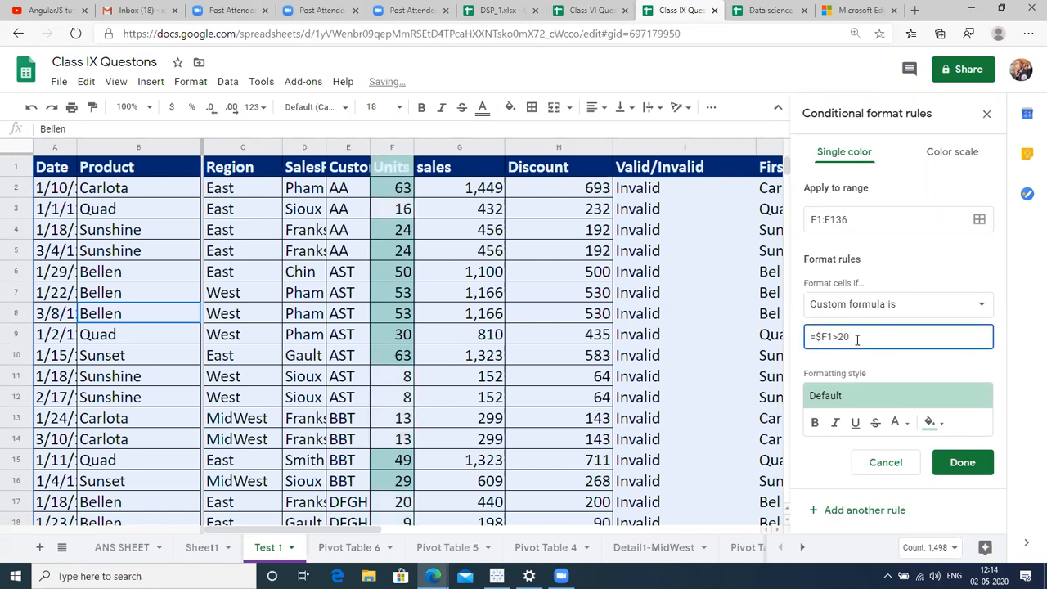
type("&")
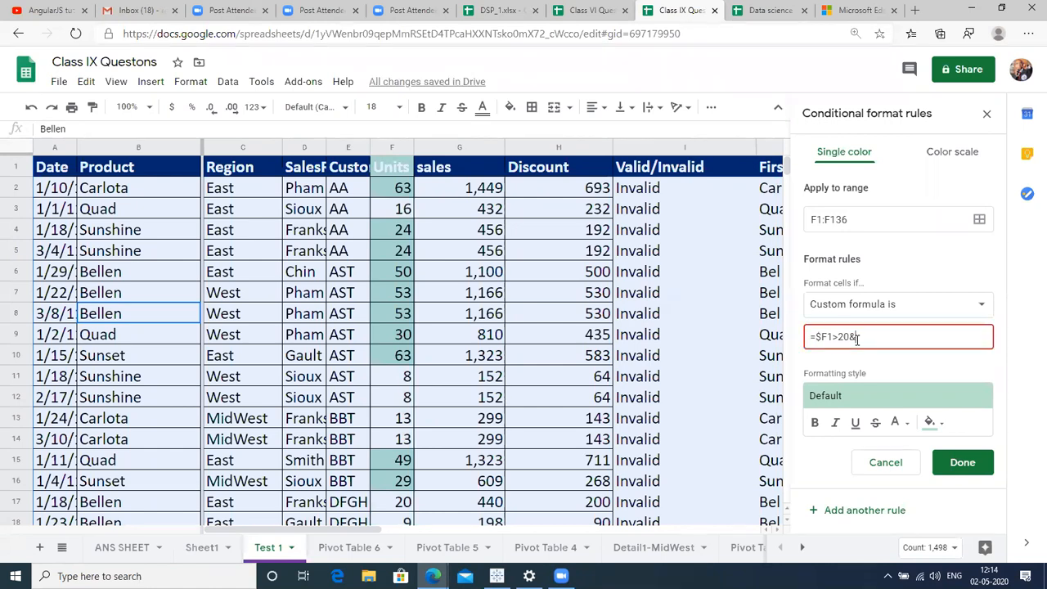
type("&$F1<")
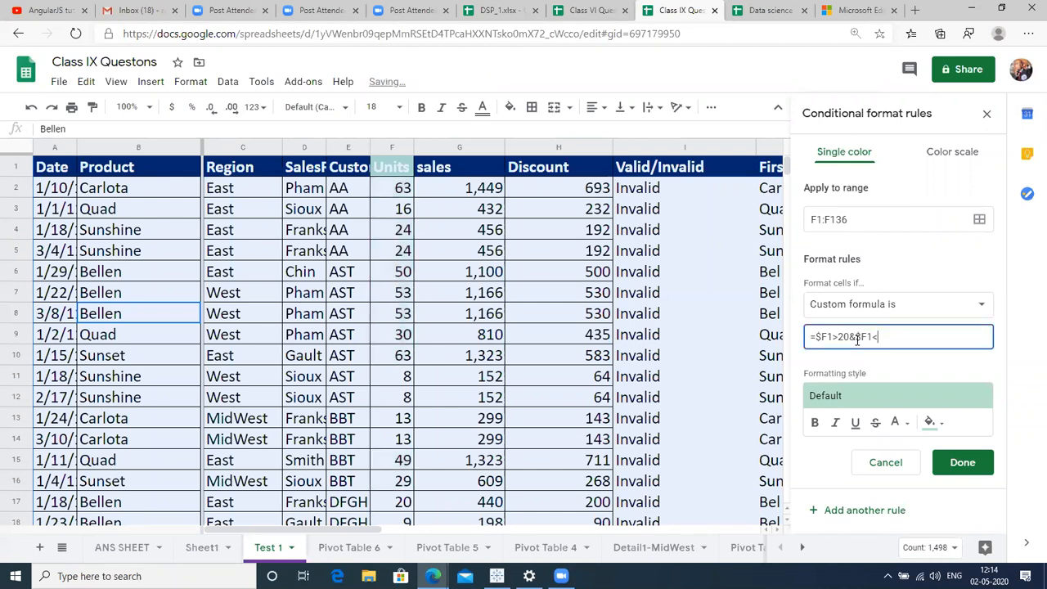
type("50")
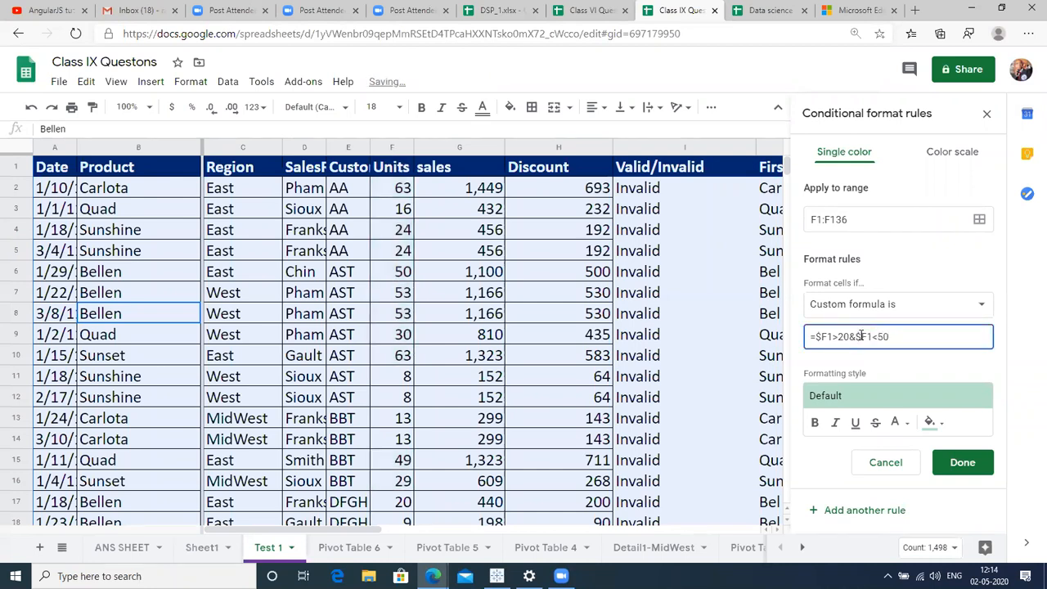
left_click(979, 222)
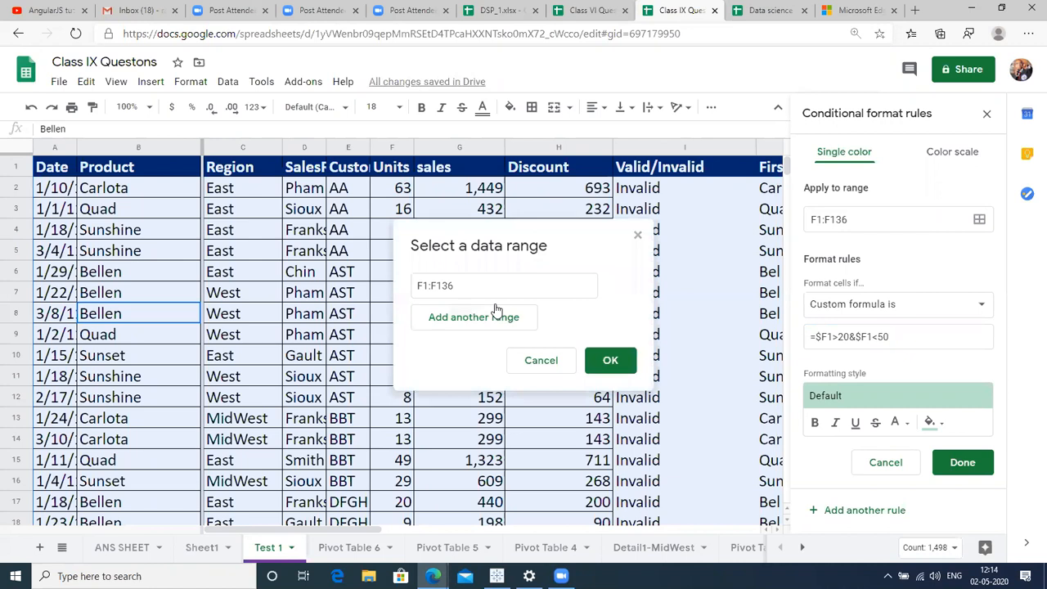
Expand the rule's range to the whole table A1:K136.
left_click(46, 167)
key("shift+Right")
key("shift+Right")
key("shift+Right")
key("shift+Right")
key("shift+Right")
key("shift+Right")
key("shift+Right")
key("shift+Right")
key("shift+Right")
key("shift+Right")
key("shift+Right")
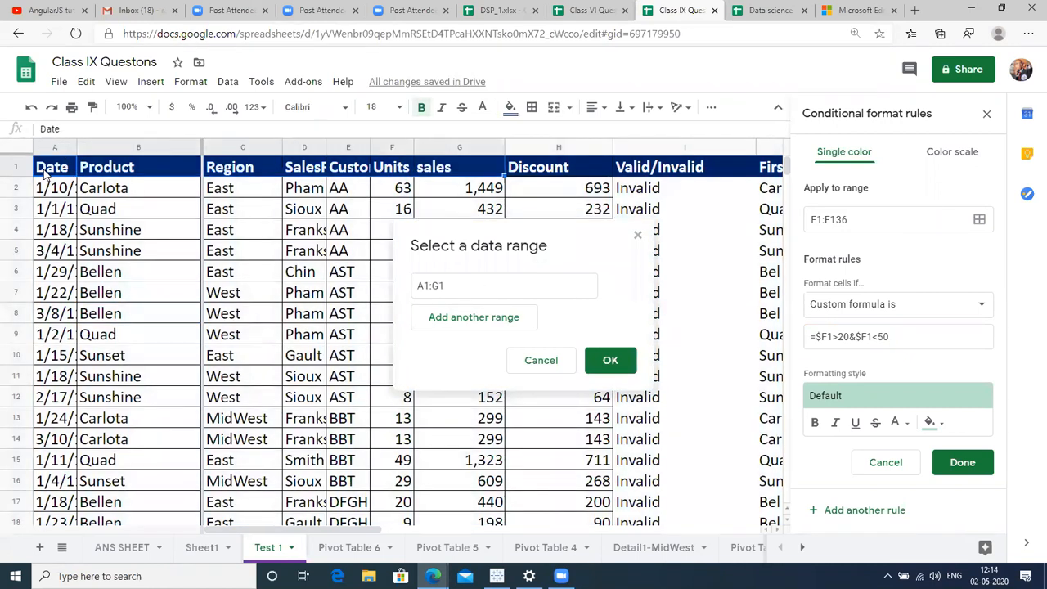
key("shift+Left")
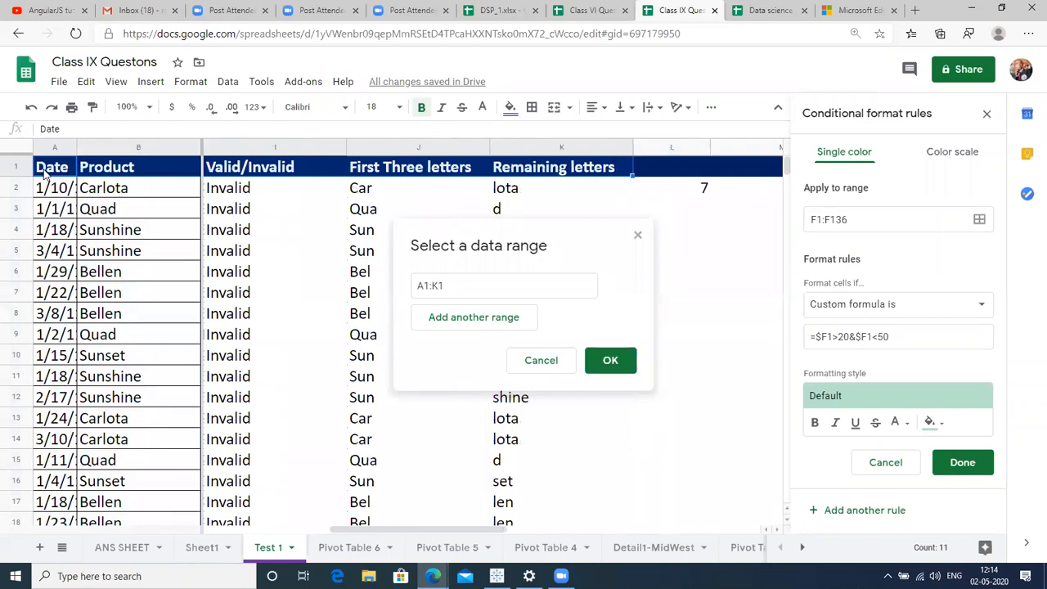
key("ctrl+shift+Down")
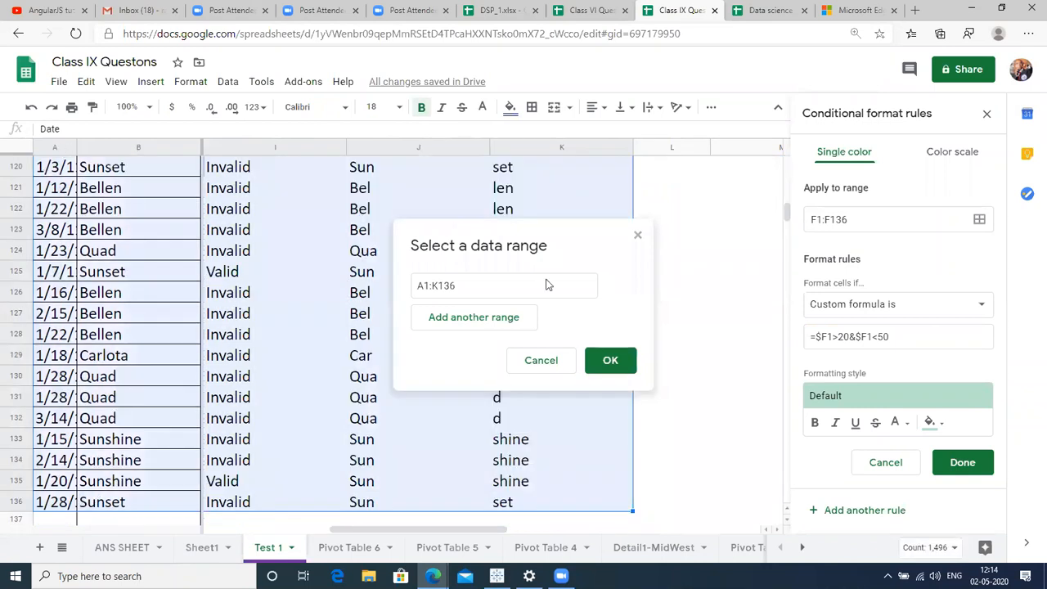
left_click(607, 357)
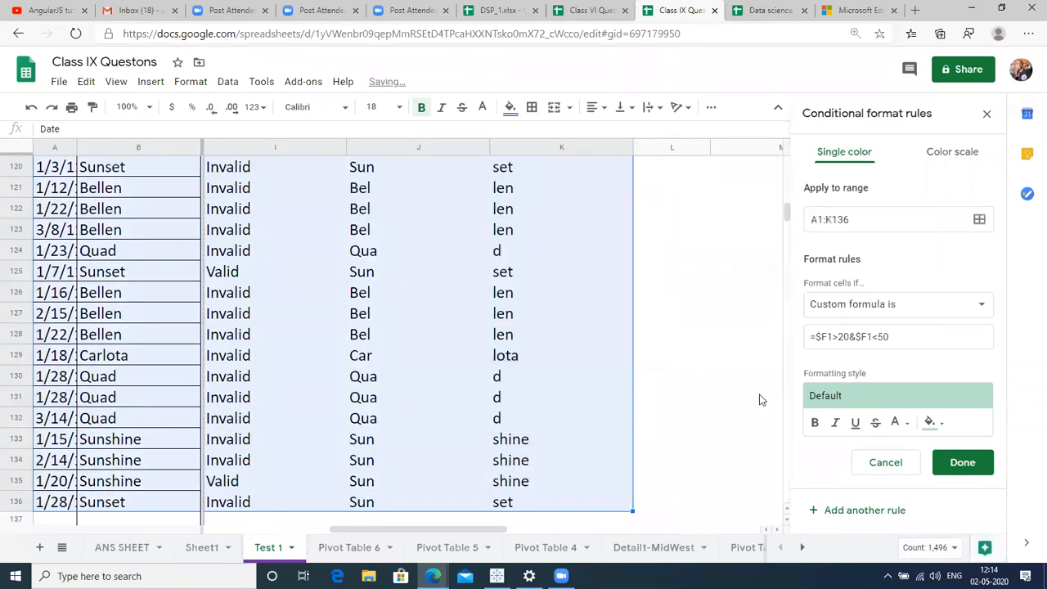
left_click(371, 439)
key("Left")
key("Left")
key("Left")
key("Left")
key("Left")
key("Left")
key("Left")
key("Left")
key("Left")
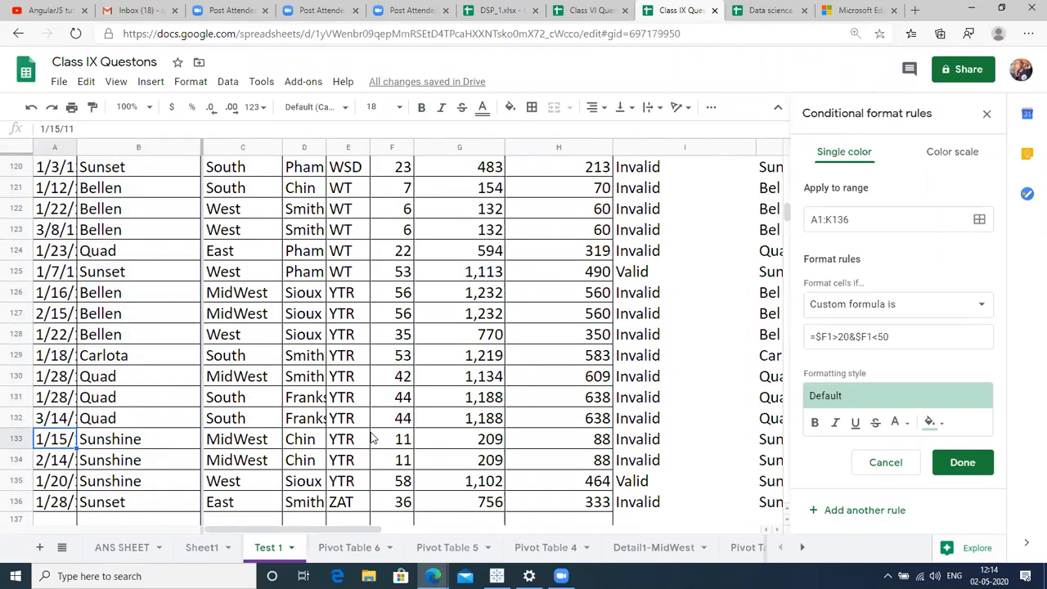
key("ctrl+Up")
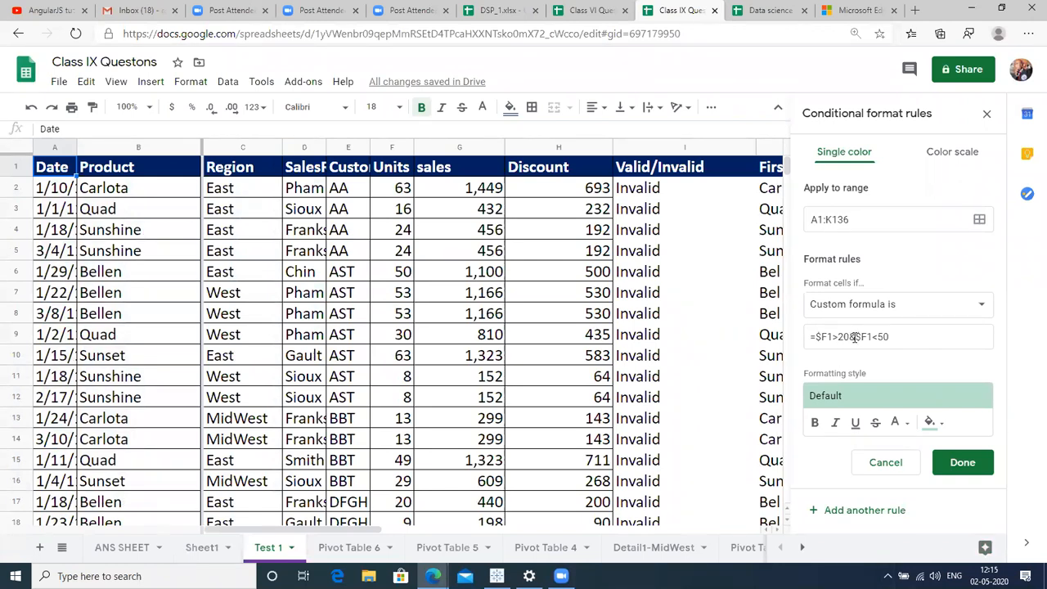
Rewrite the custom formula as =20<$F1<50.
left_click(856, 336)
key("Right")
key("Right")
key("Right")
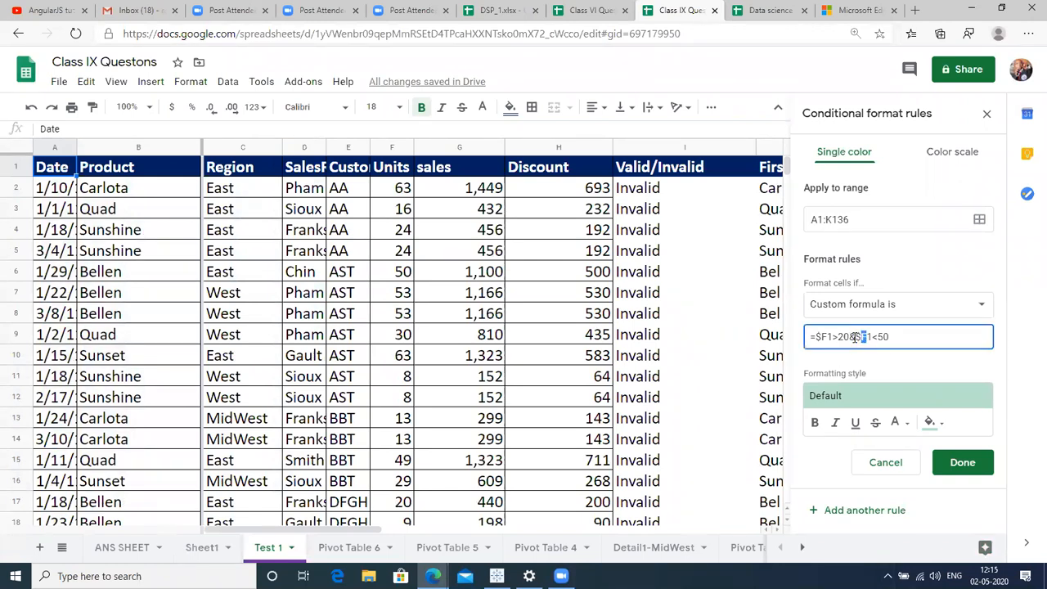
key("Right")
key("End")
key("shift+Left")
key("shift+Left")
key("shift+Left")
key("shift+Left")
key("shift+Left")
key("shift+Left")
key("shift+Left")
key("BackSpace")
key("Left")
key("Left")
key("Left")
key("Left")
key("Left")
key("Left")
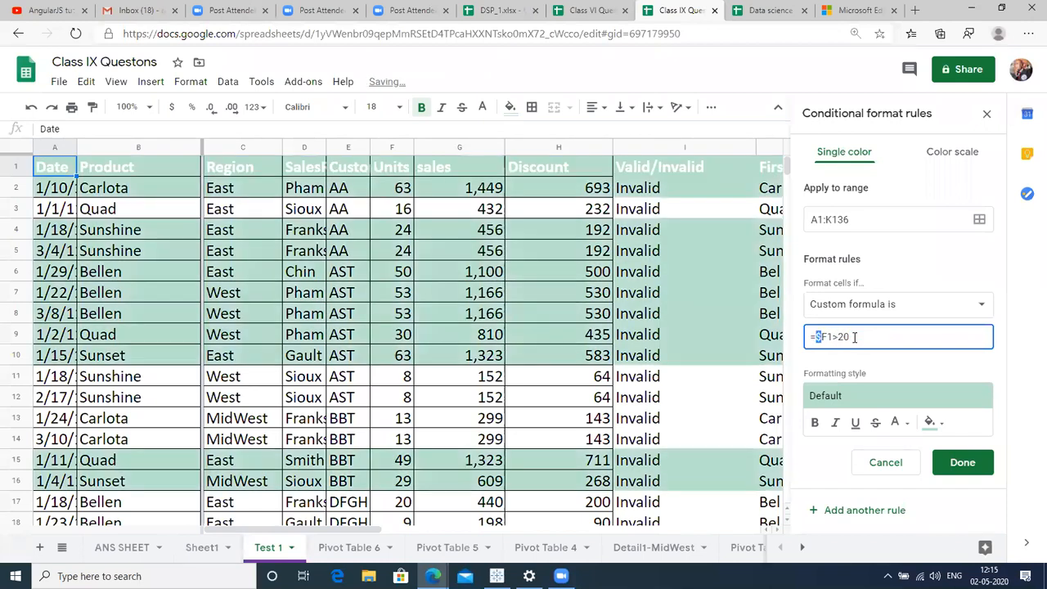
key("Delete")
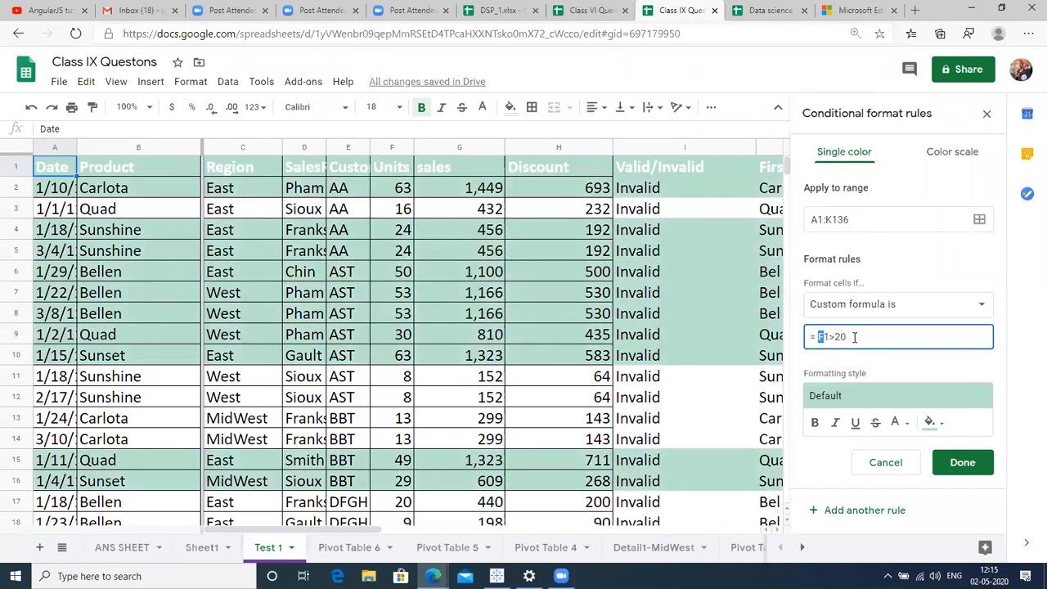
key("shift+Right")
key("shift+Right")
key("shift+Right")
key("shift+Right")
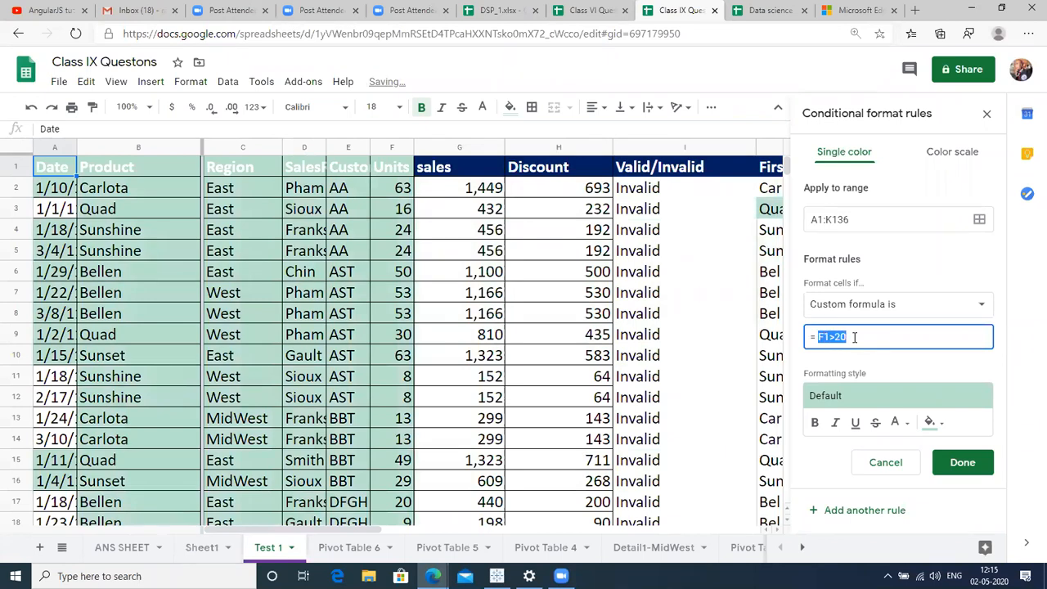
key("BackSpace")
type("50<")
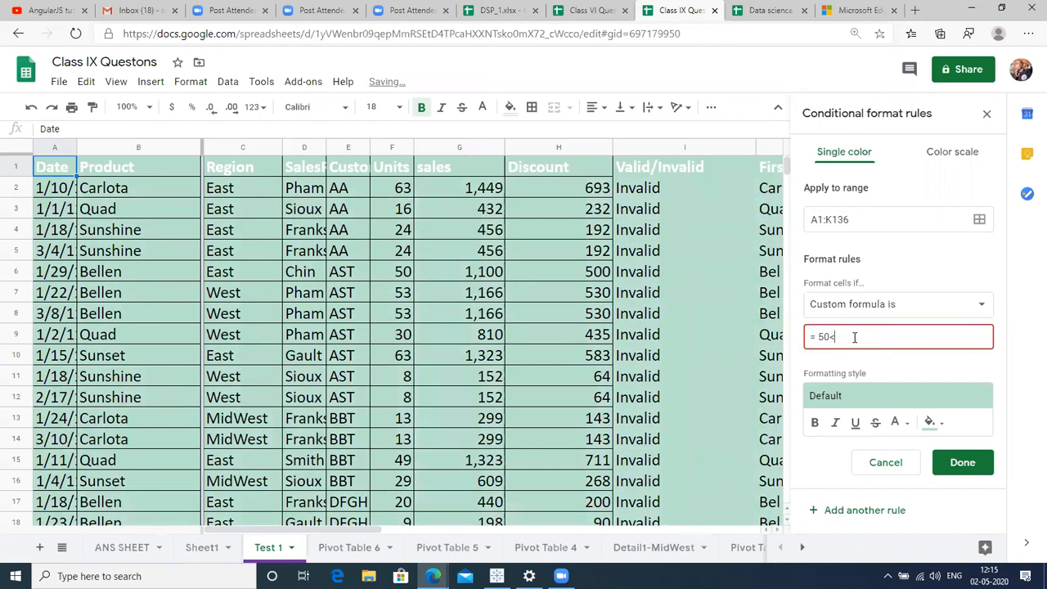
type("$F1")
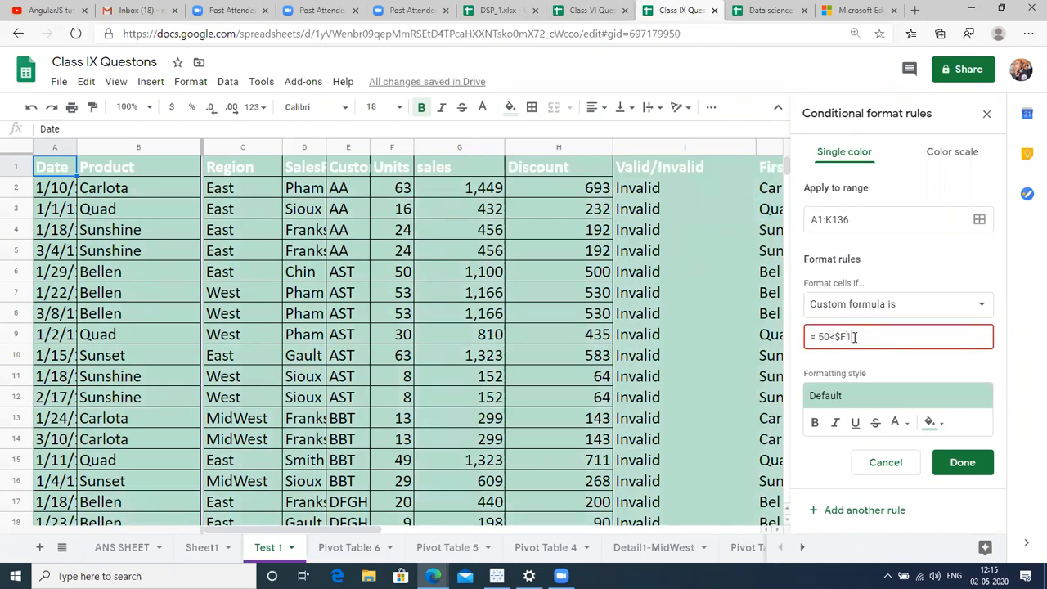
type("20")
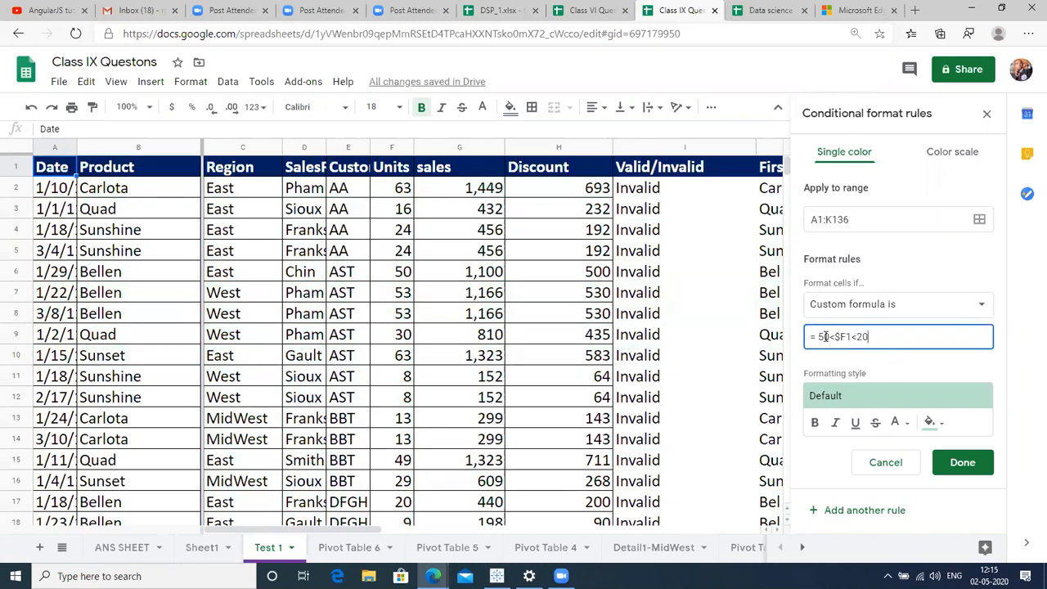
left_click_drag(818, 337, 825, 336)
type("2")
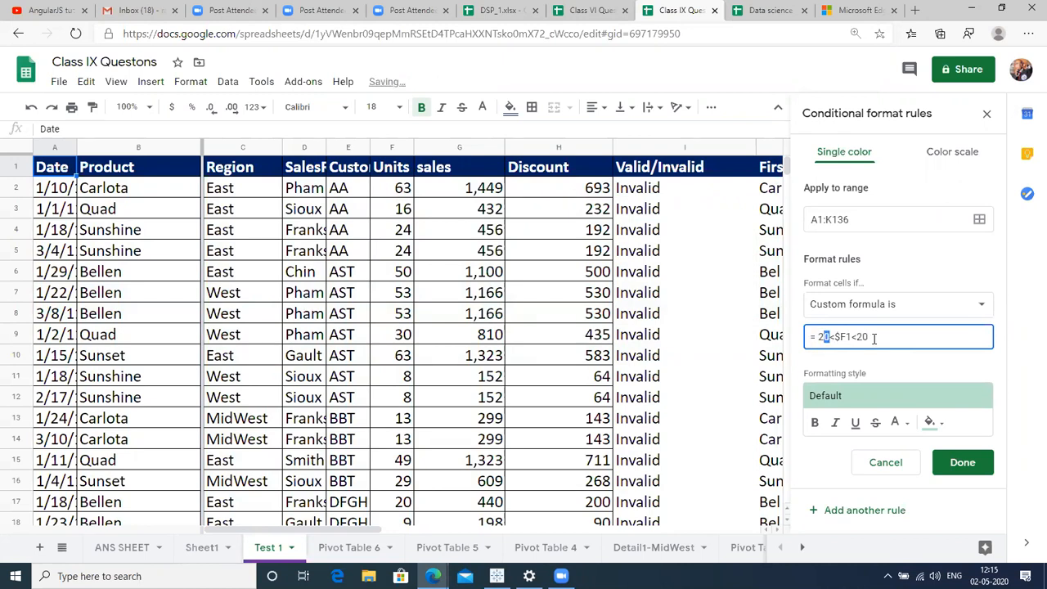
key("BackSpace")
key("BackSpace")
type("50")
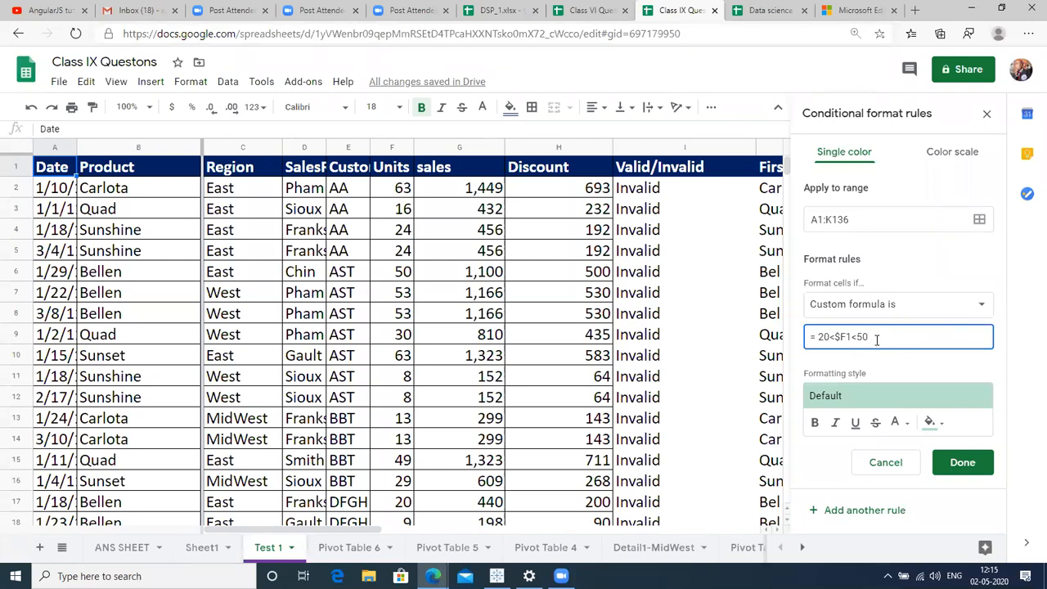
Check the Units column for shading and save the rule.
left_click(503, 398)
key("Left")
key("Down")
key("Down")
key("Down")
key("Down")
key("Down")
key("Down")
key("Down")
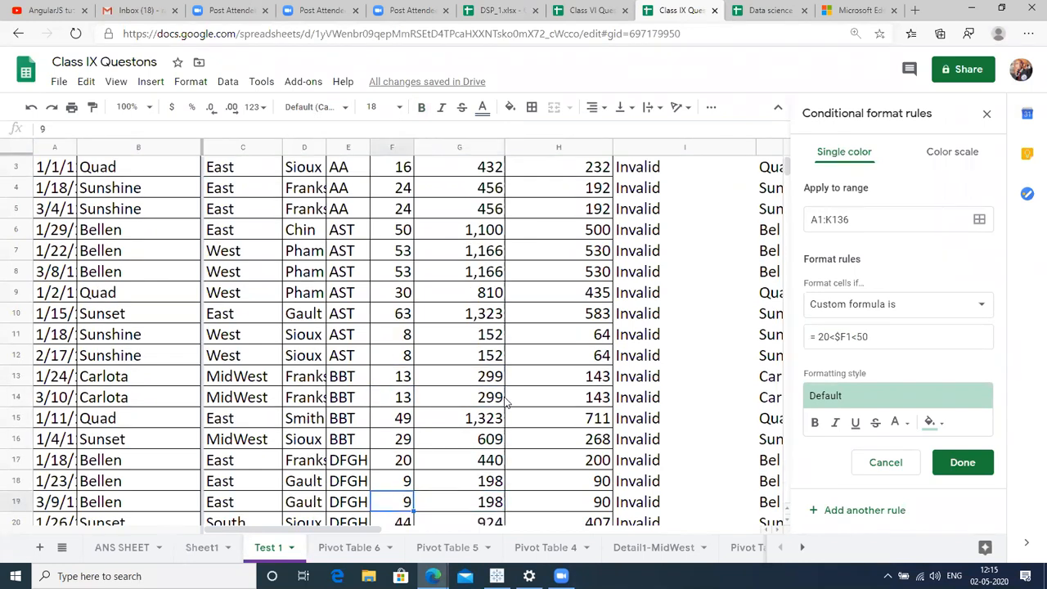
key("ctrl+Down")
key("ctrl+Up")
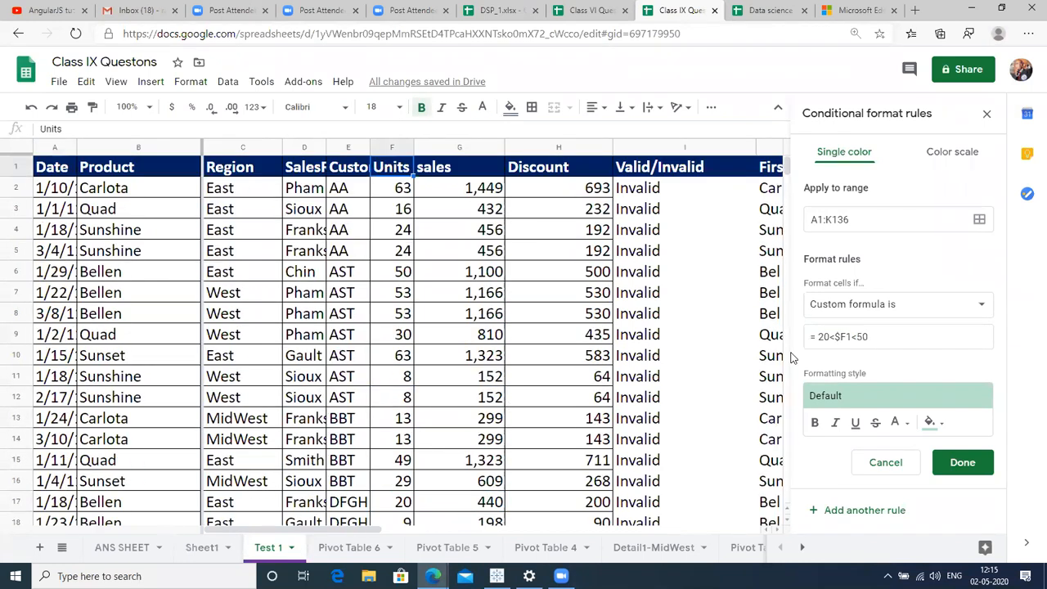
left_click(962, 461)
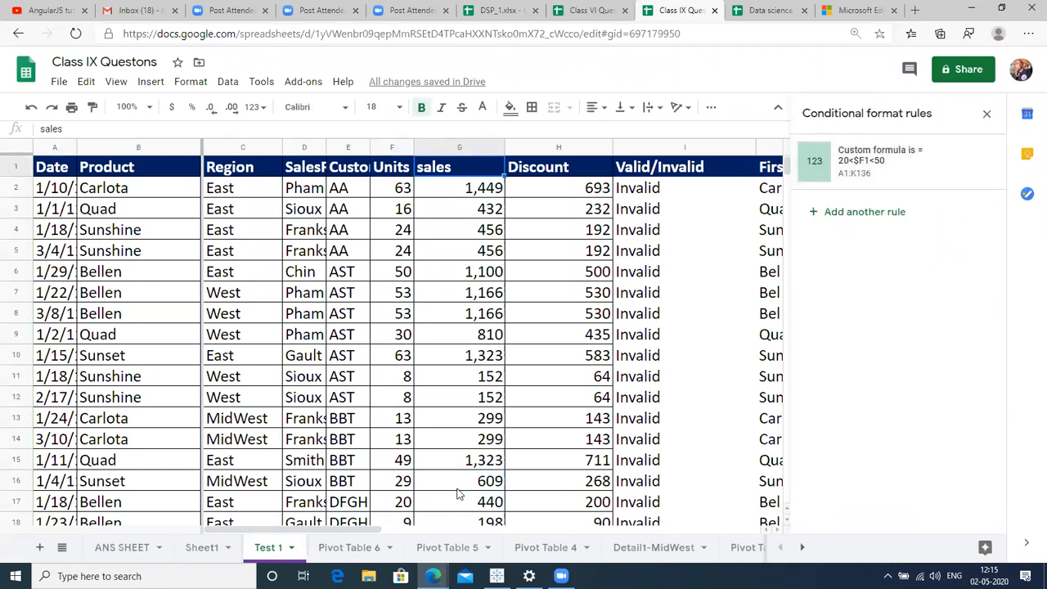
key("ctrl+Down")
Replace the custom formula with =$f1>50 and save the rule for A1:K136.
key("ctrl+Up")
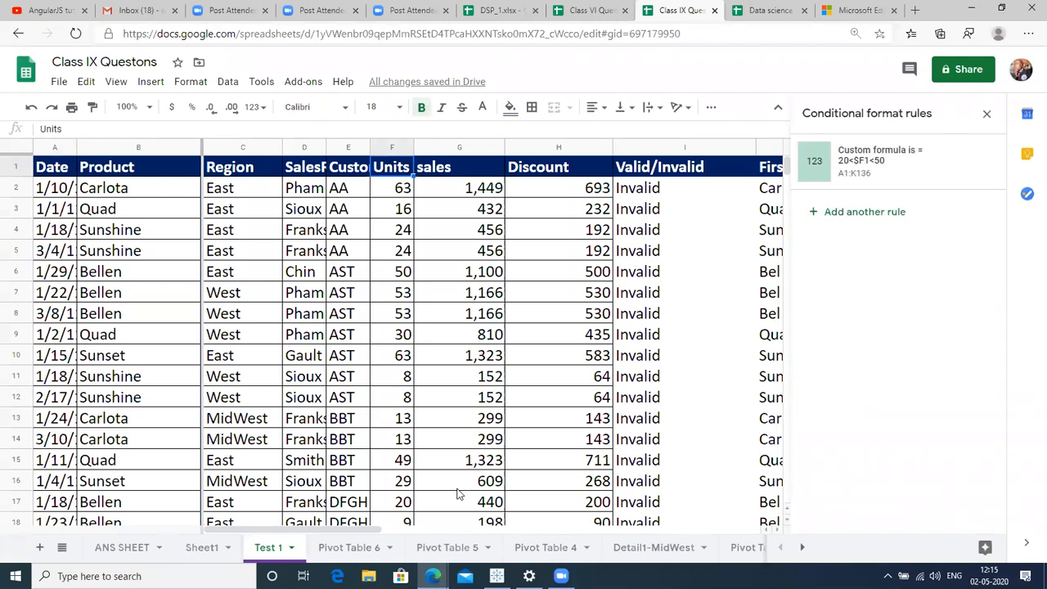
key("ctrl+a")
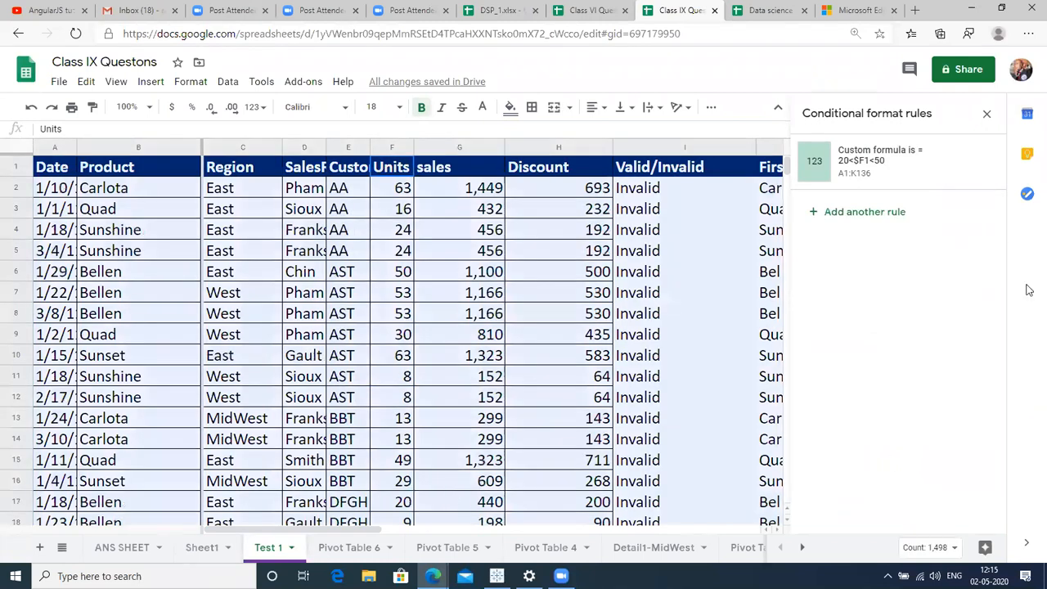
left_click(934, 172)
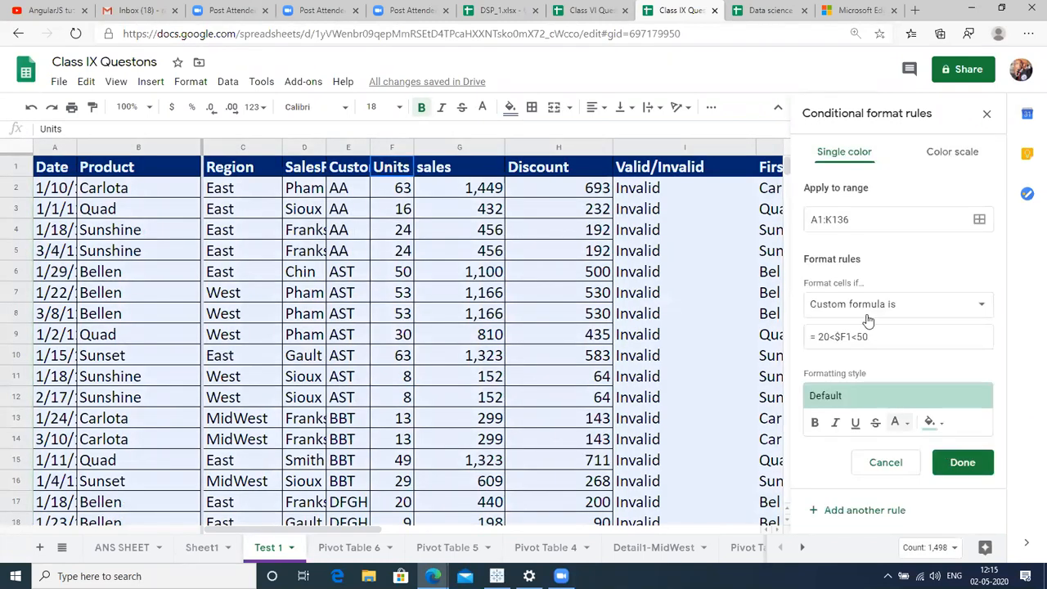
left_click(837, 339)
key("shift+Left")
key("BackSpace")
key("BackSpace")
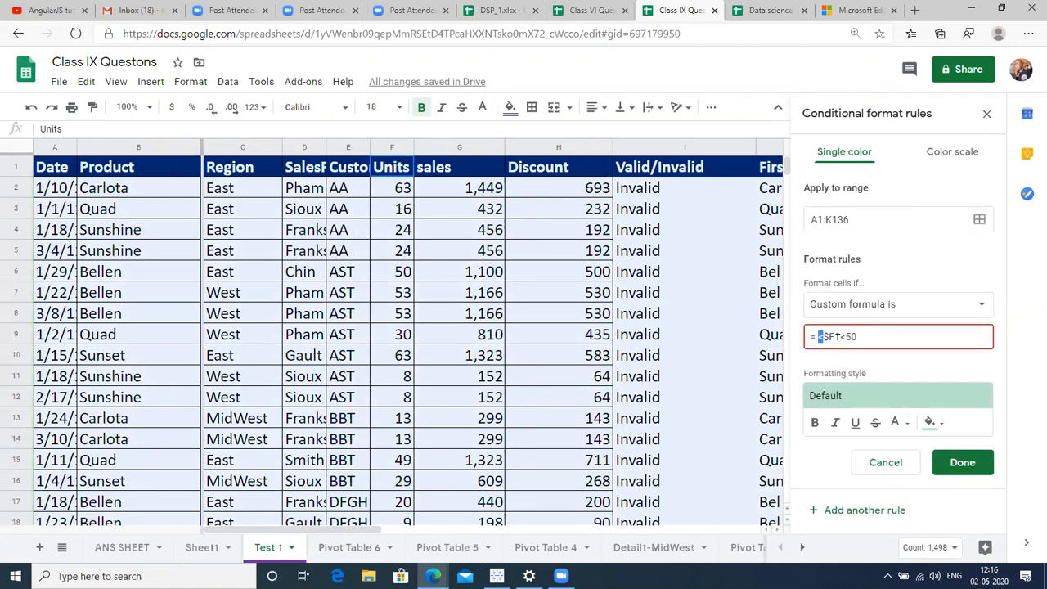
key("BackSpace")
left_click(868, 335)
key("shift+Left")
key("shift+Left")
key("shift+Left")
key("shift+Left")
key("shift+Left")
key("shift+Left")
key("shift+Left")
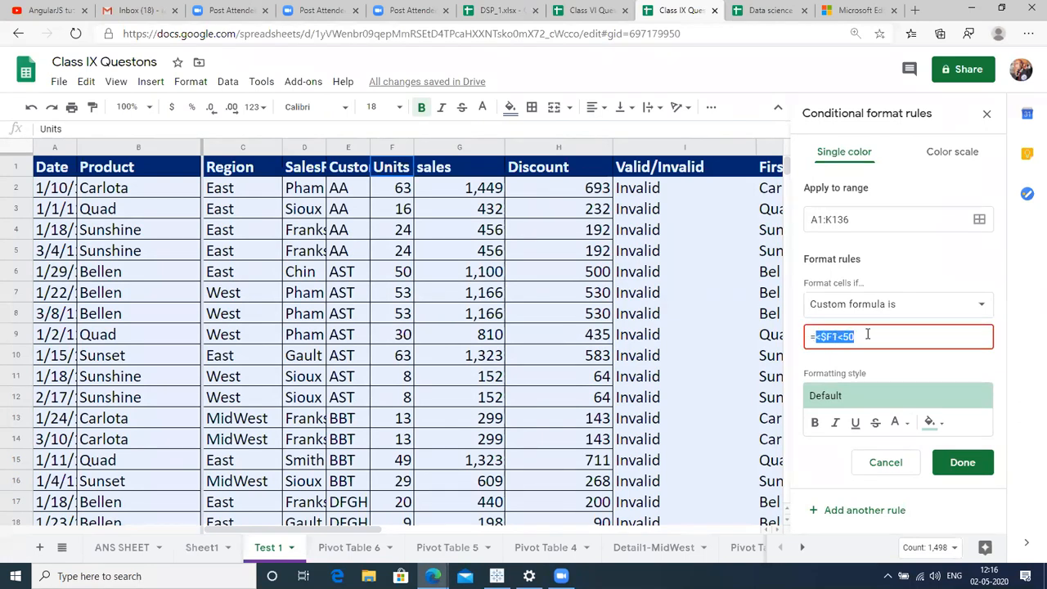
key("BackSpace")
type("$f1>50")
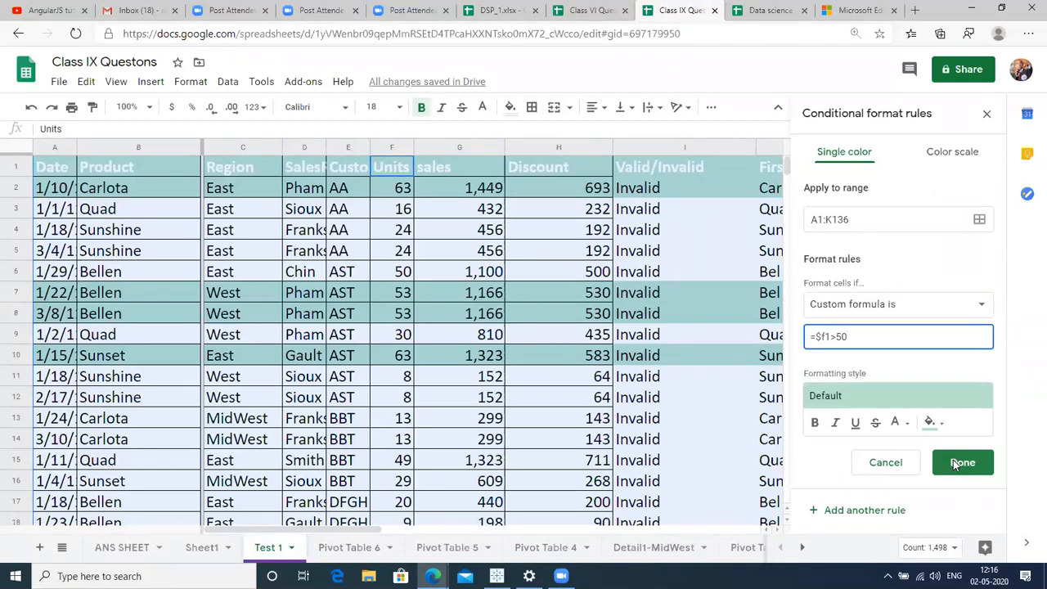
left_click(954, 463)
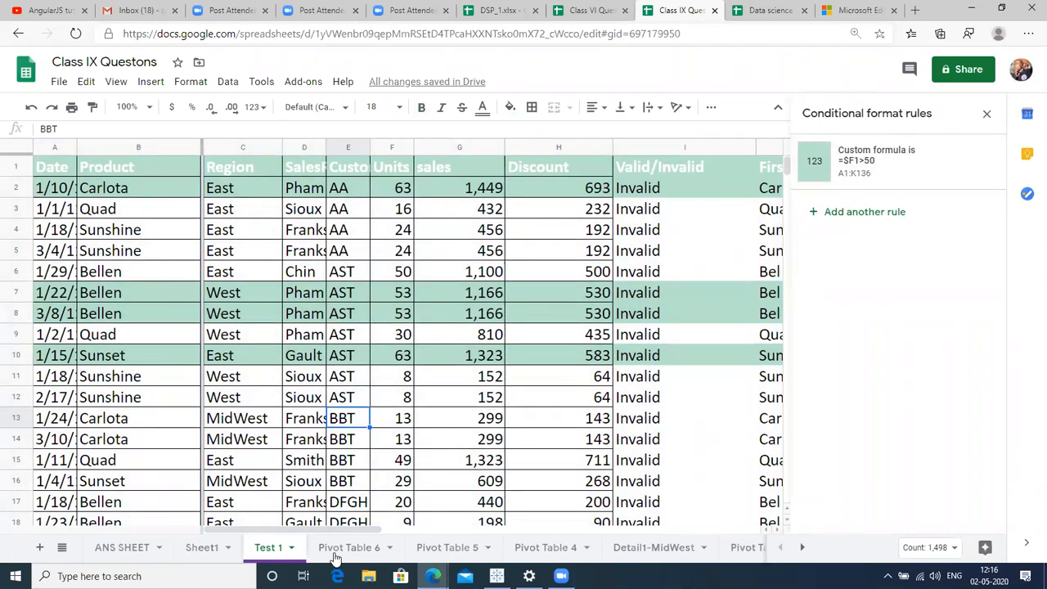
Look through the Pivot Table 6 and Sheet1 tabs, then switch to the Data science spreadsheet.
left_click(335, 561)
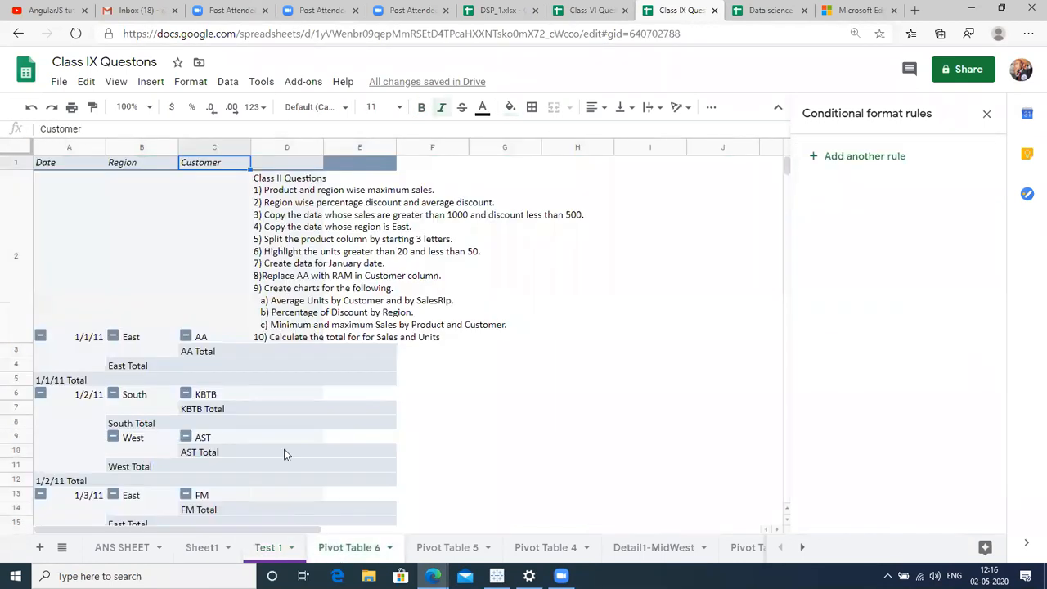
left_click(203, 547)
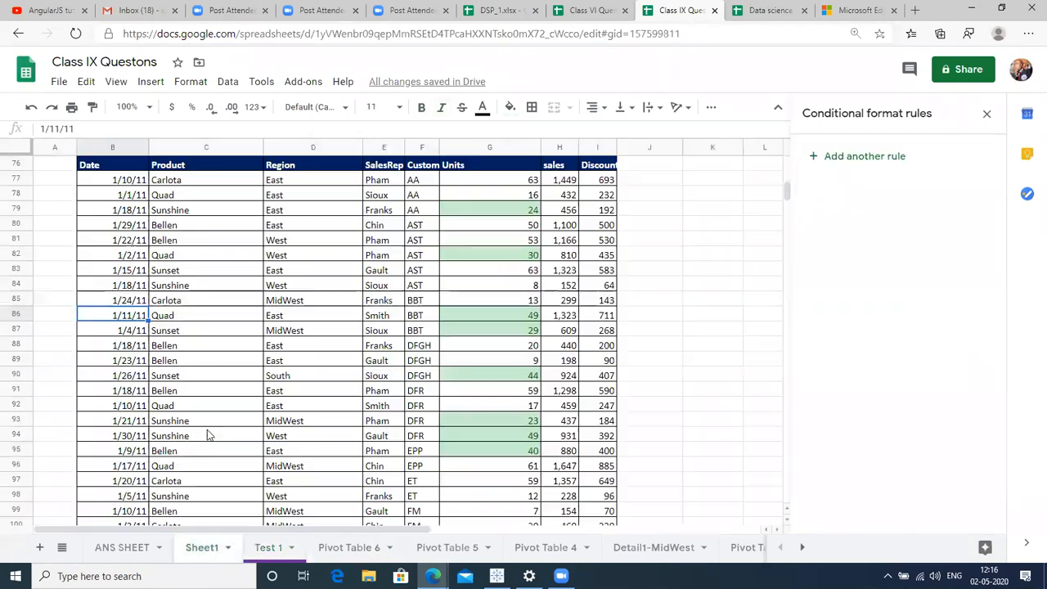
left_click(685, 333)
key("Right")
key("ctrl+Up")
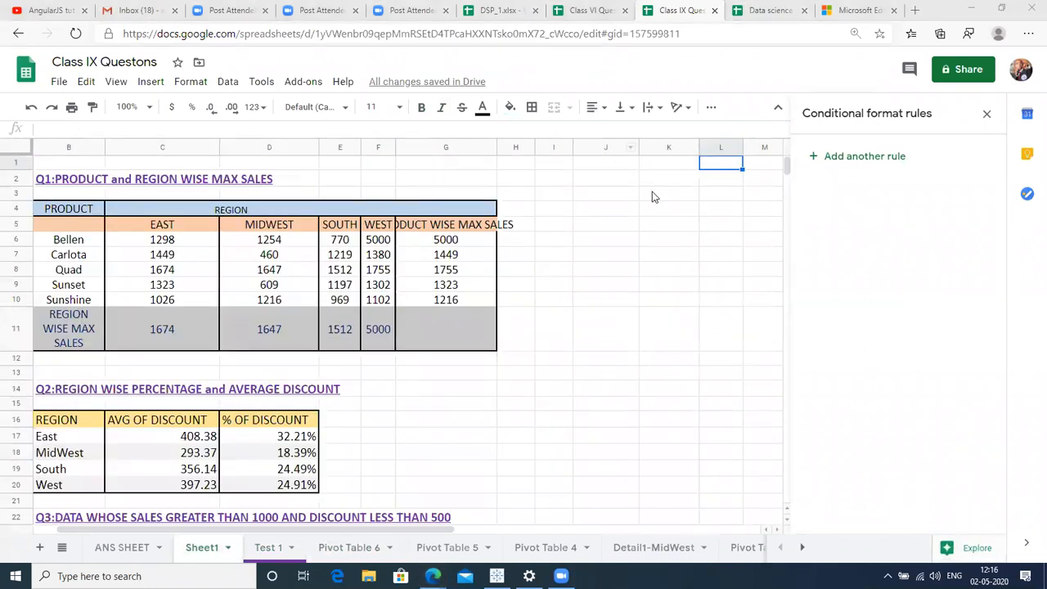
key("Right")
key("Right")
key("Right")
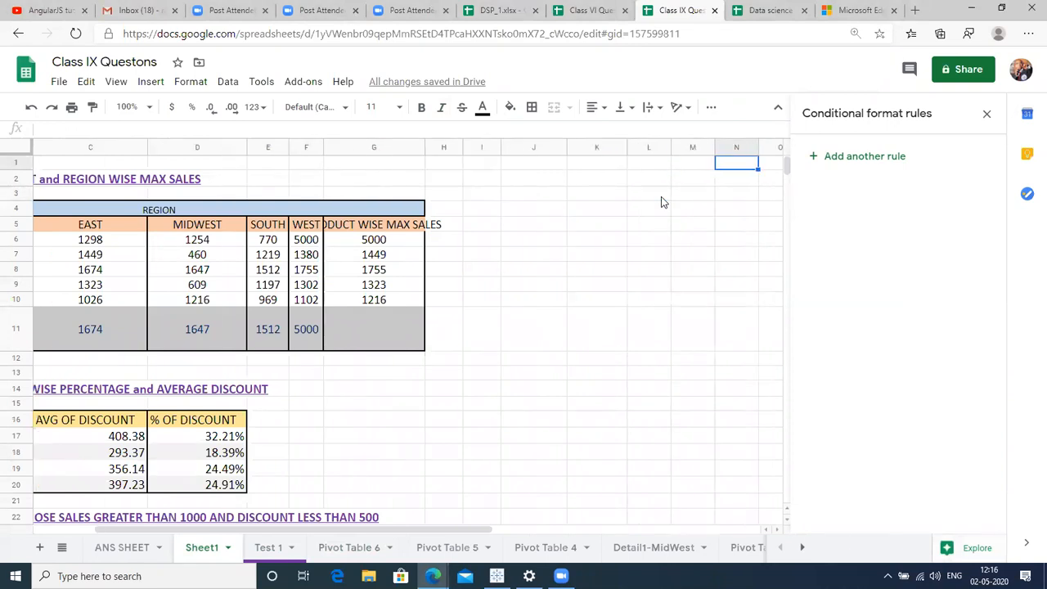
left_click(497, 8)
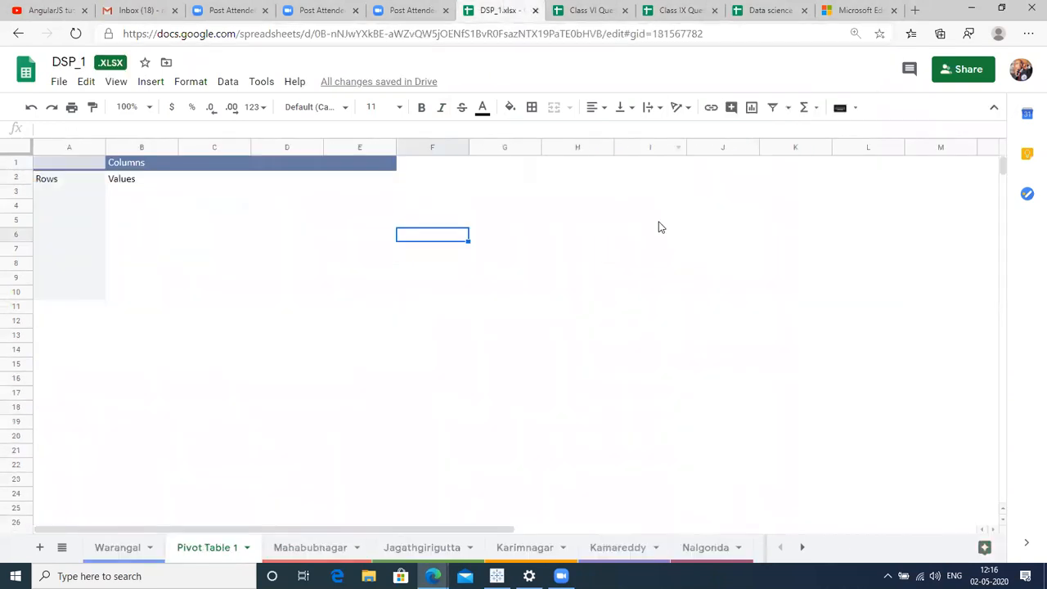
left_click(681, 9)
left_click(779, 8)
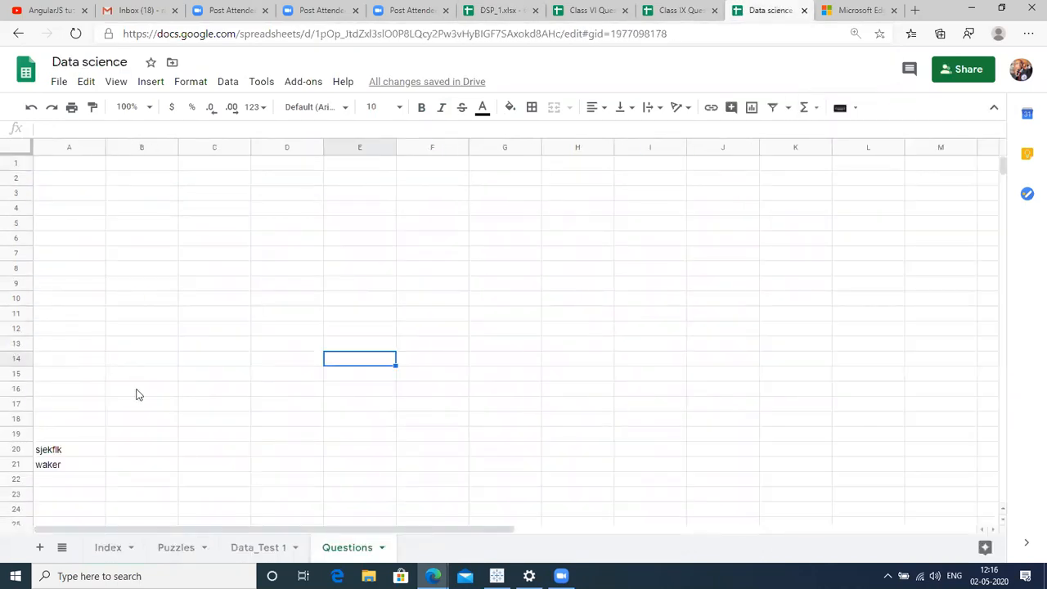
Type 'How to put multiple cconditions in Custom foprmula of Conditional formatting' into A1.
left_click(51, 352)
key("ctrl+Home")
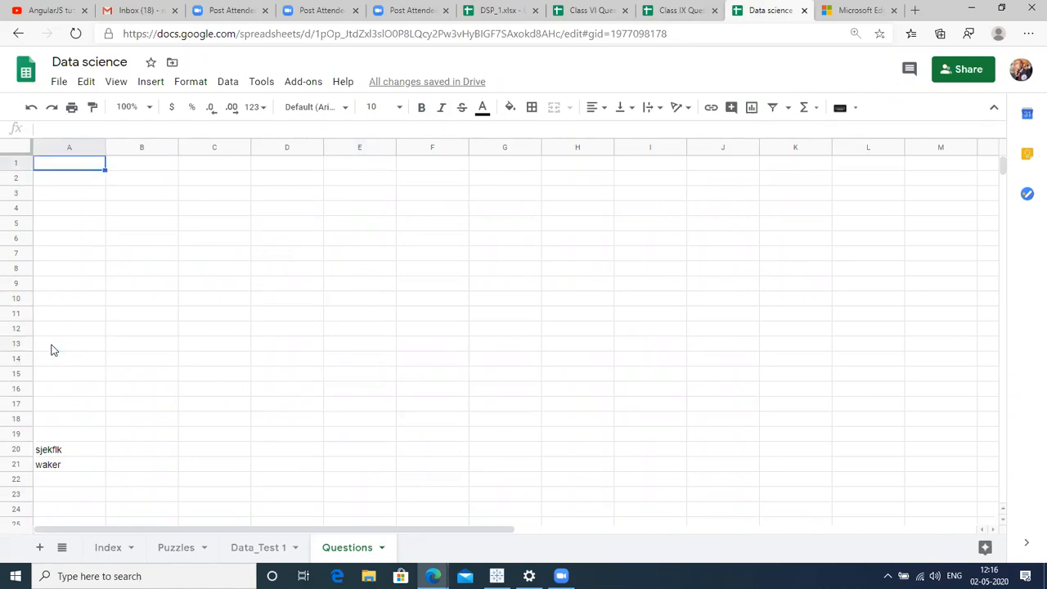
type("How to ")
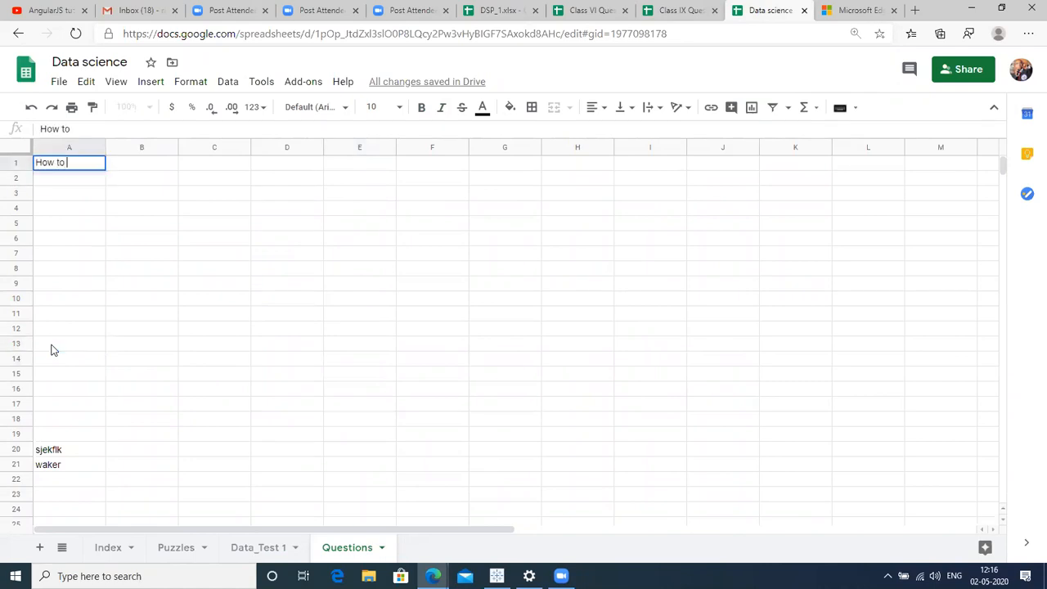
type("put multipl")
type("e ")
type("c")
type("con")
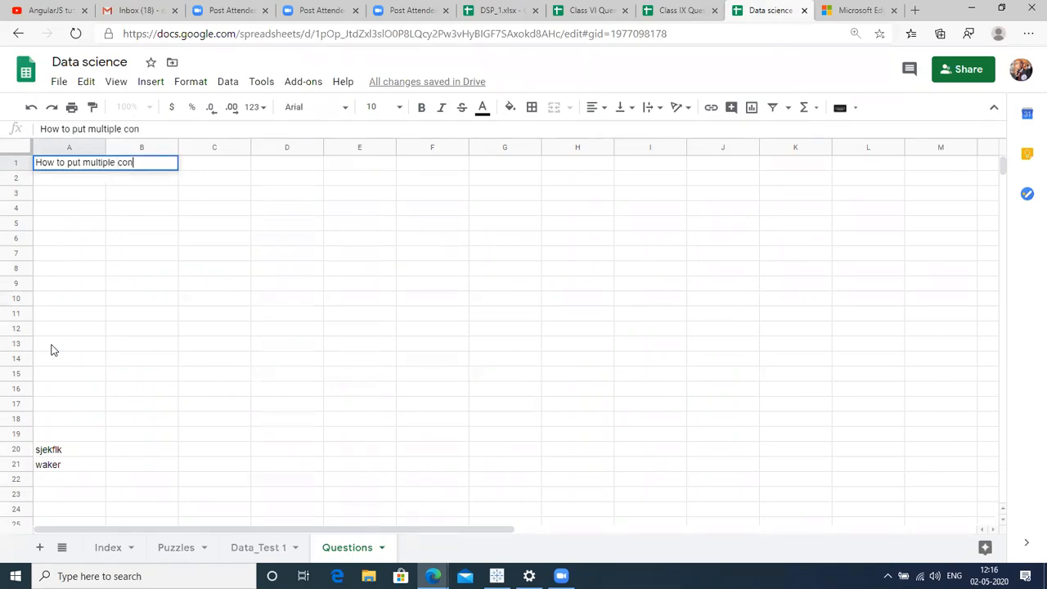
type("ditions in Cust")
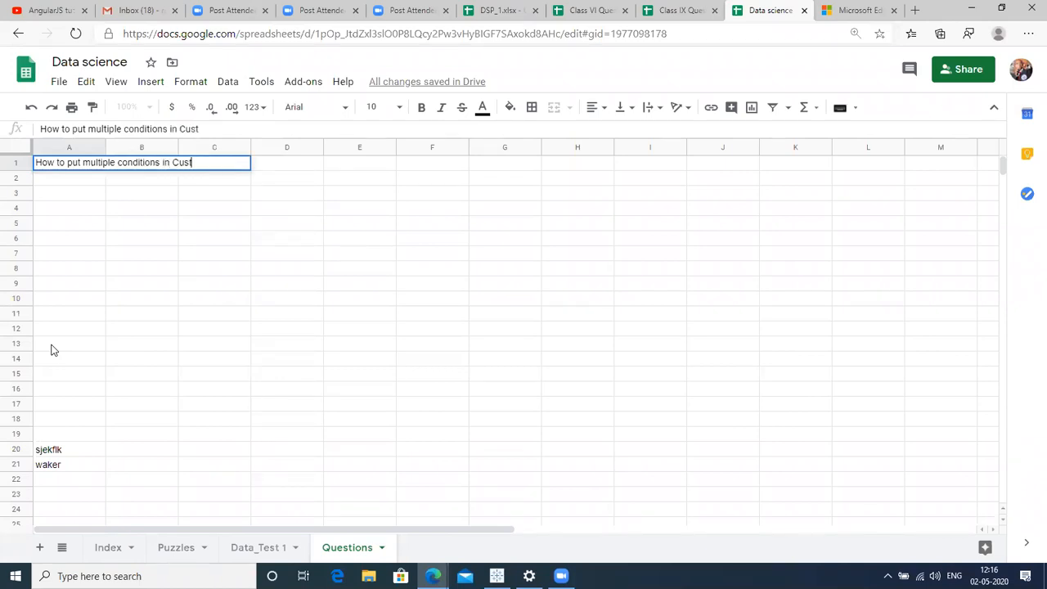
type("om foprmula of ")
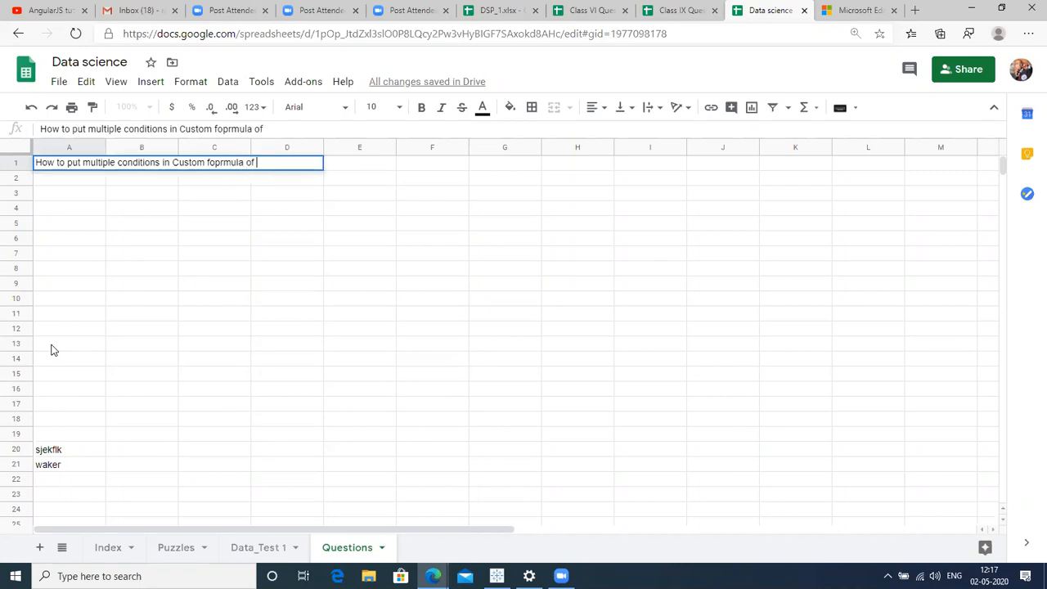
type("Conditional")
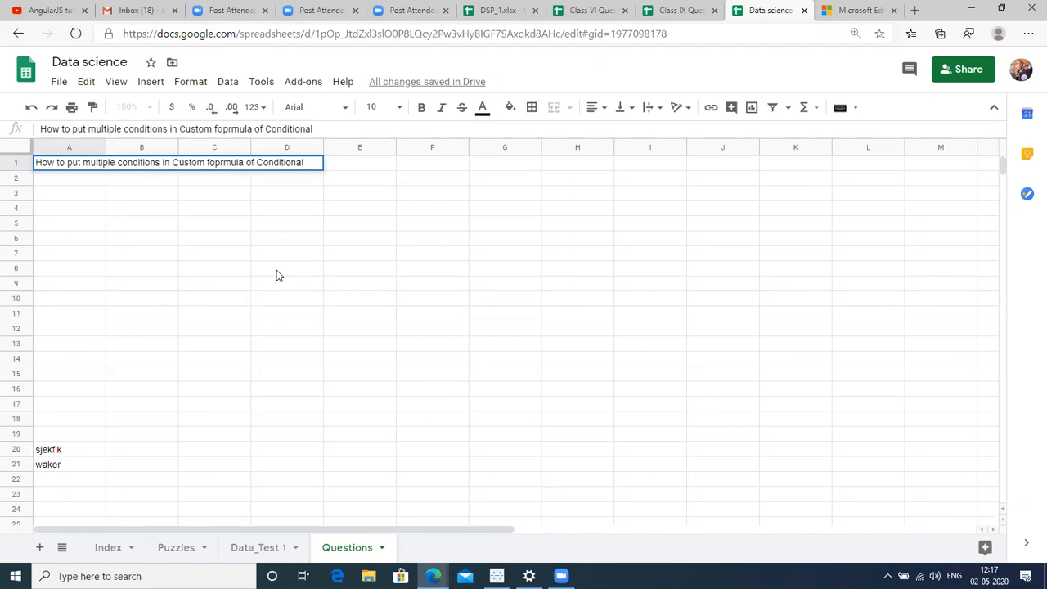
left_click(327, 129)
type("form")
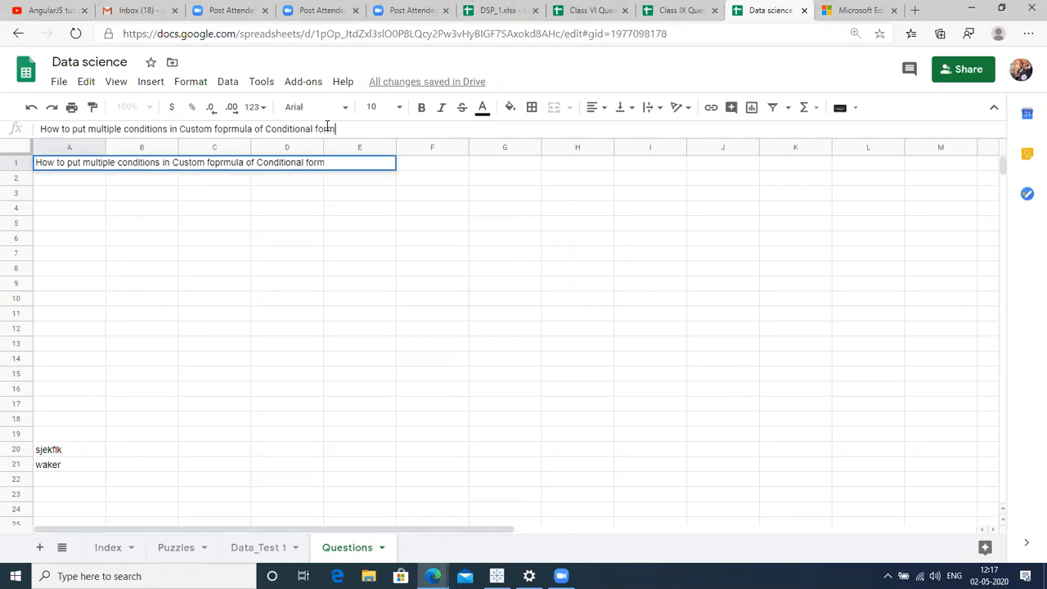
type("atting")
key("Return")
key("Up")
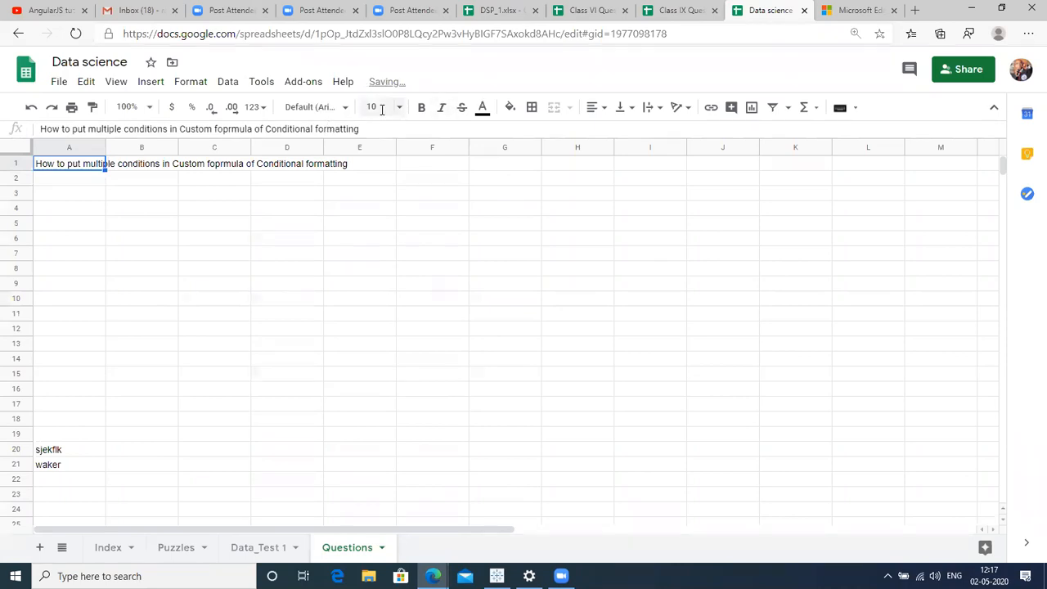
Set the A1 heading's font size to 18.
left_click(378, 107)
left_click(376, 314)
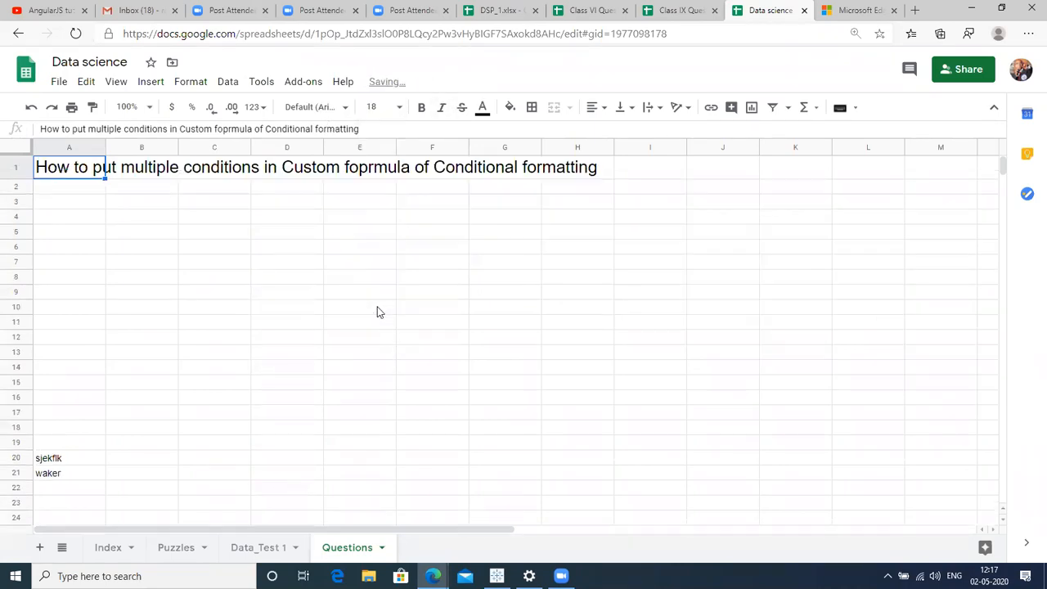
left_click(74, 218)
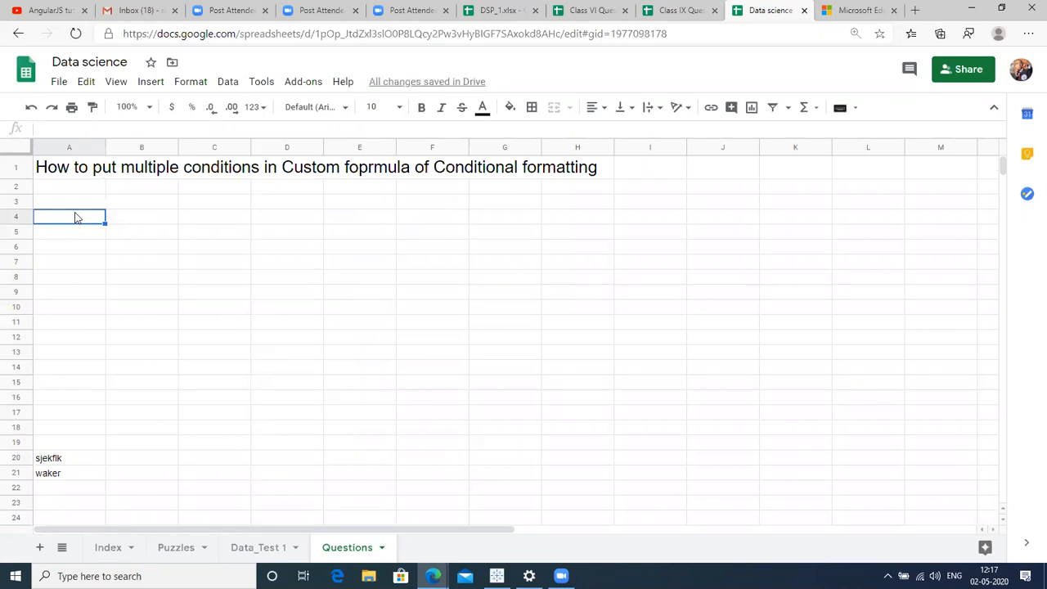
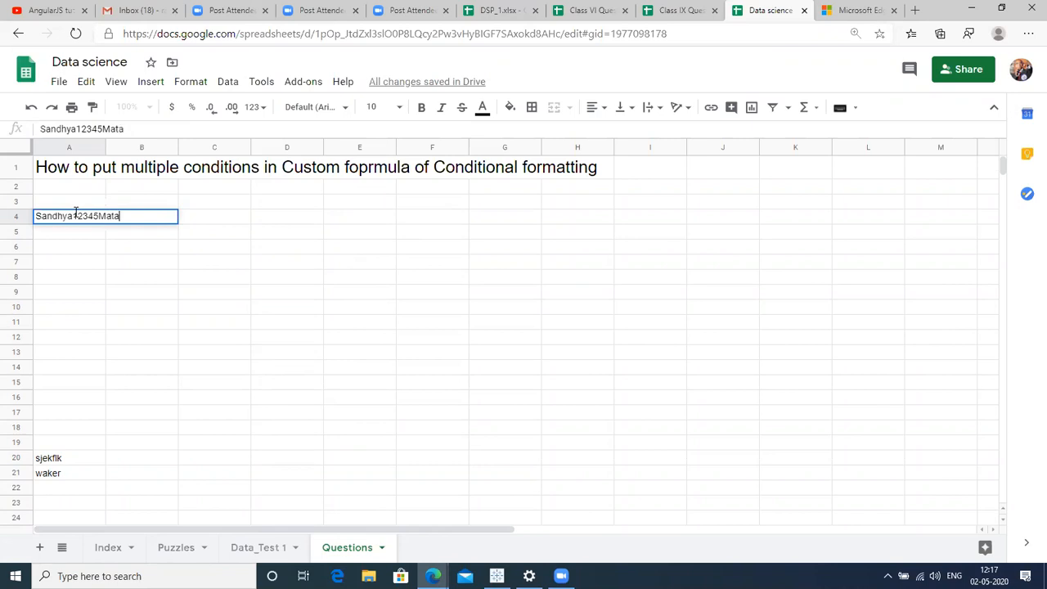
Enter three run-together name-number-surname strings in A4, A5 and A6, removing stray characters.
key("Return")
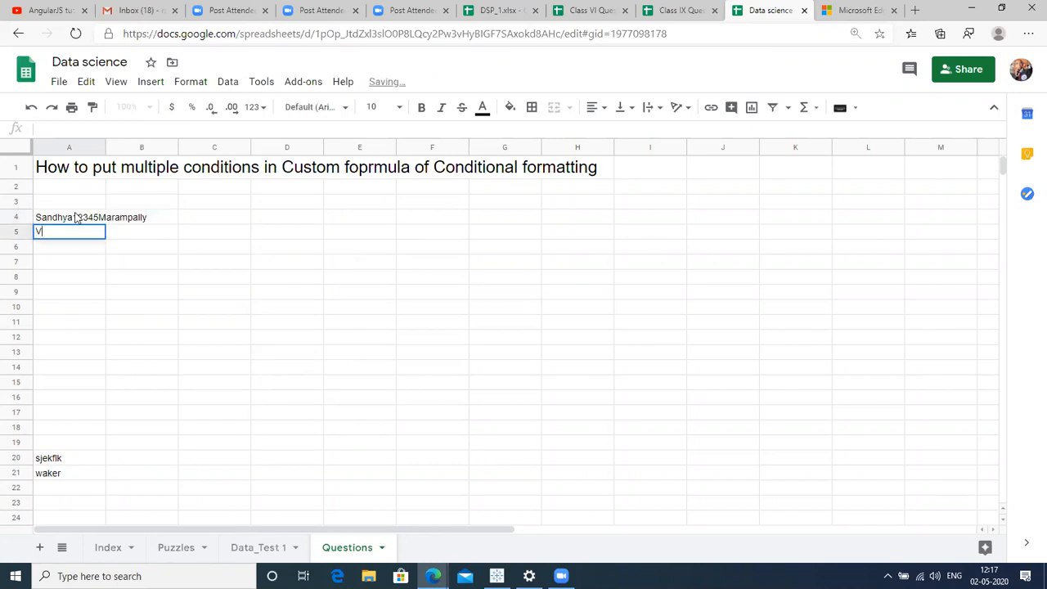
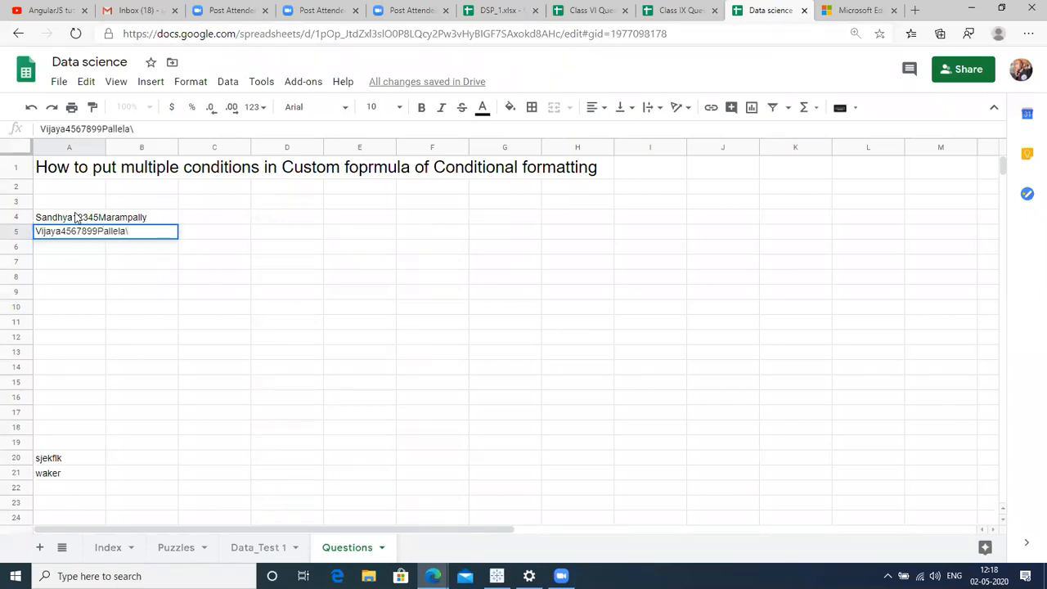
key("Return")
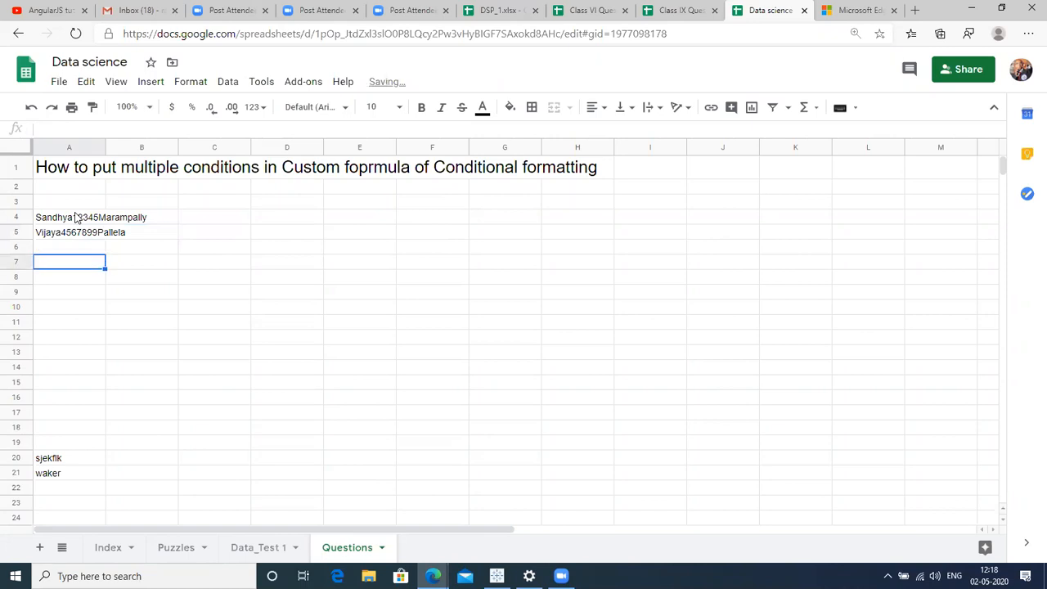
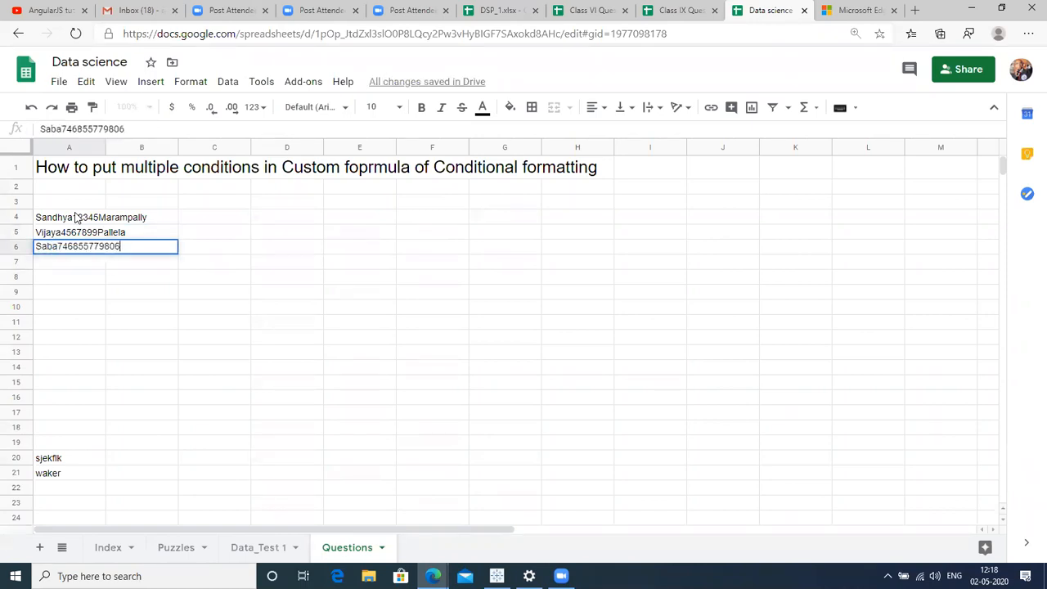
key("Return")
key("Up")
key("Return")
key("BackSpace")
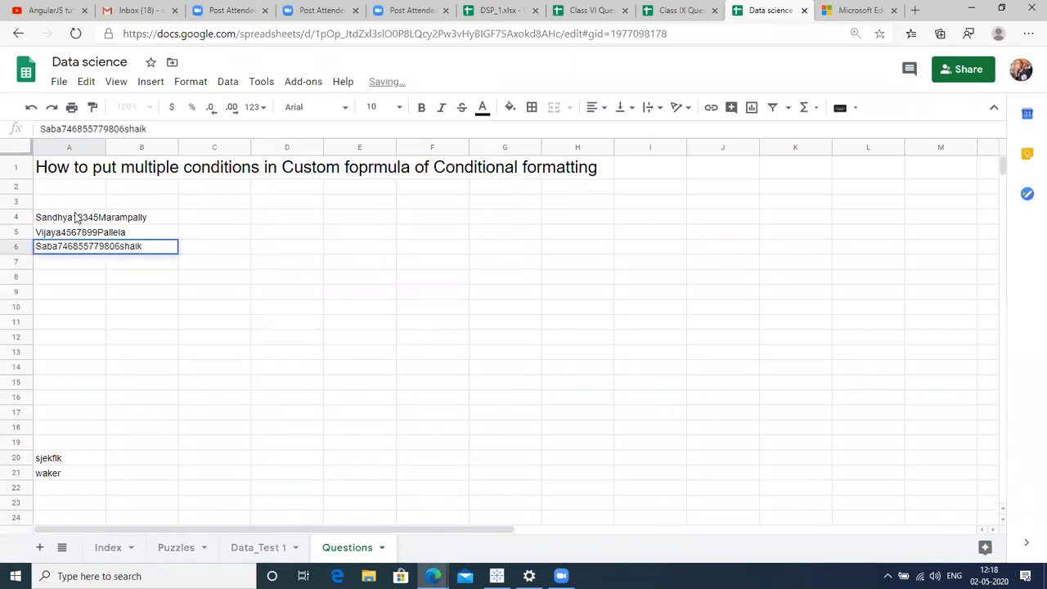
Insert spaces between the first name, phone number and surname in each of A4, A5 and A6.
double_click(92, 213)
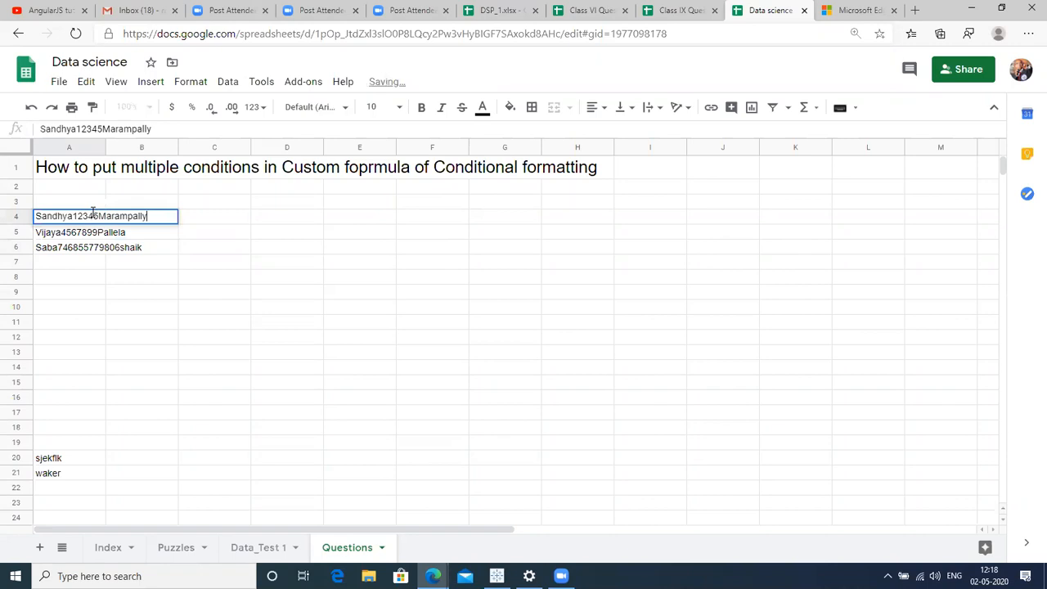
key("Left")
key("Left")
key("Left")
key("Left")
key("Left")
key("Left")
key("Left")
key("Left")
key("Left")
key("Left")
key("Left")
key("Left")
key("Left")
key("Left")
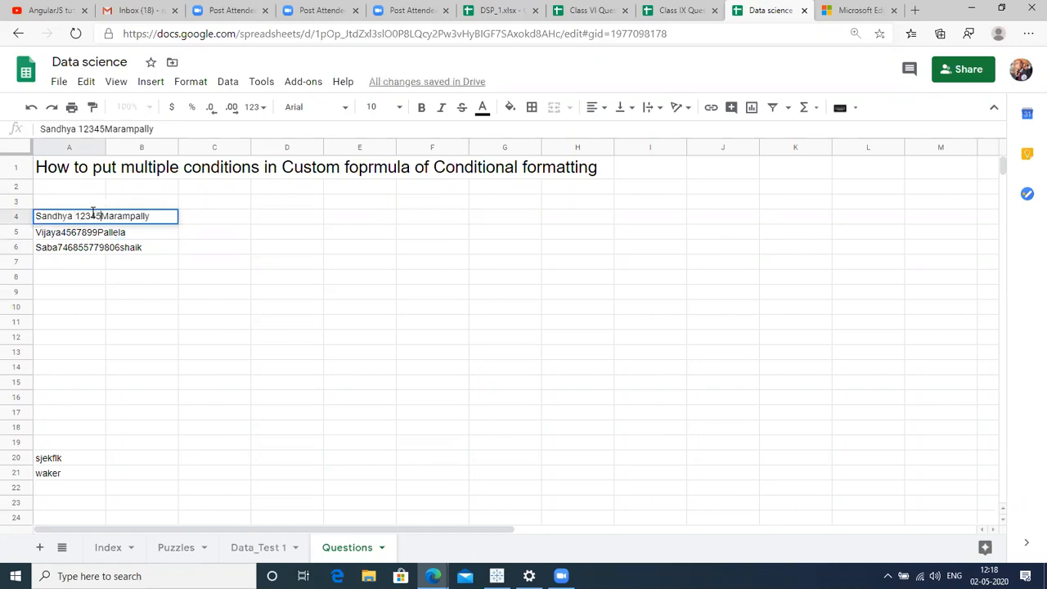
key("Return")
key("Return")
key("Left")
key("Left")
key("Left")
key("Left")
key("Left")
key("Left")
key("Left")
key("Left")
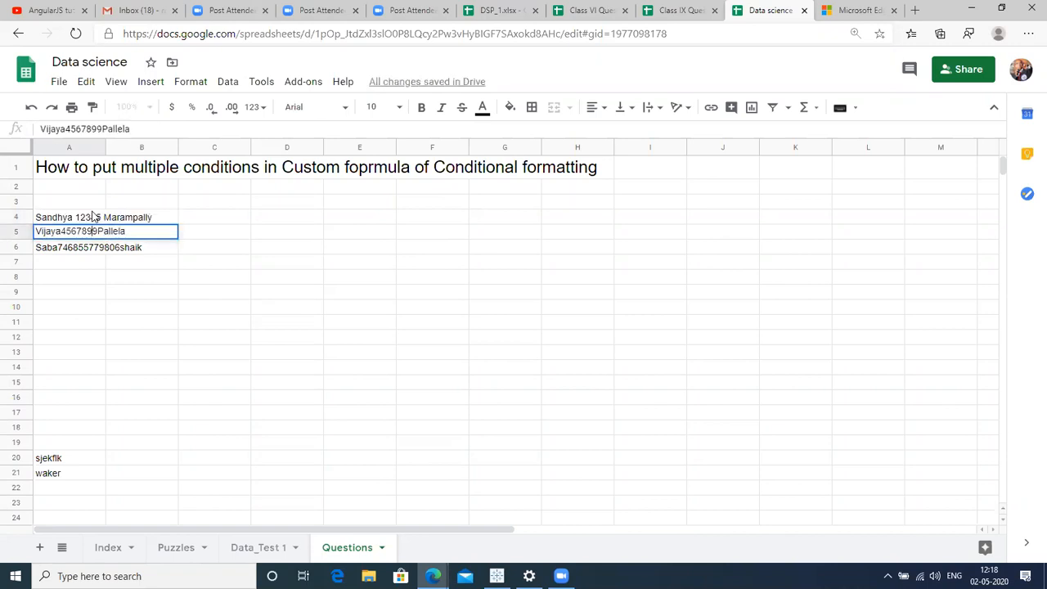
key("Left")
key("Left")
key("Left")
key("Left")
key("Left")
key("Left")
key("Left")
key("Left")
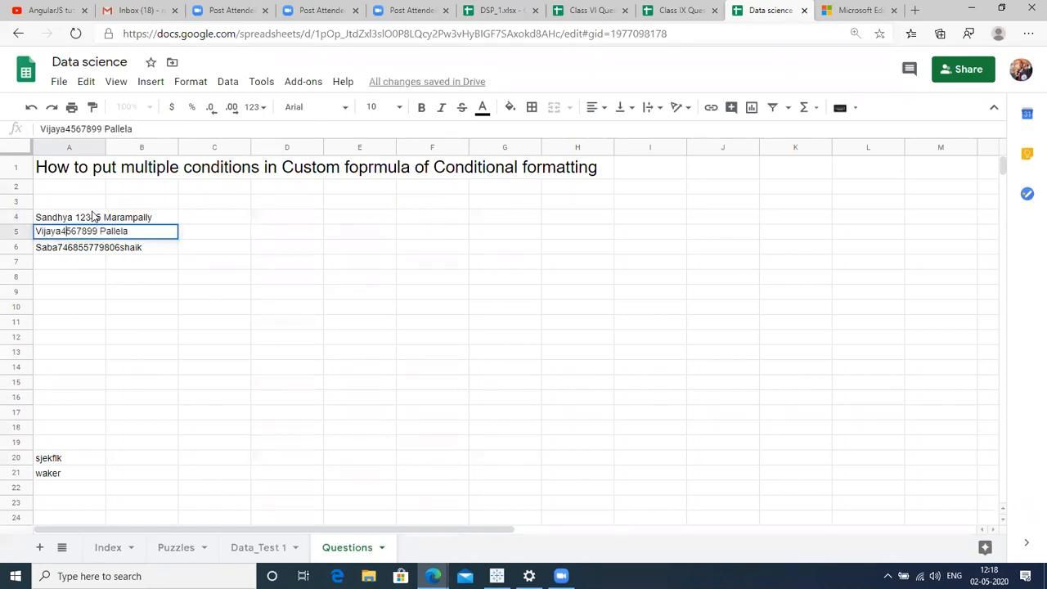
key("Return")
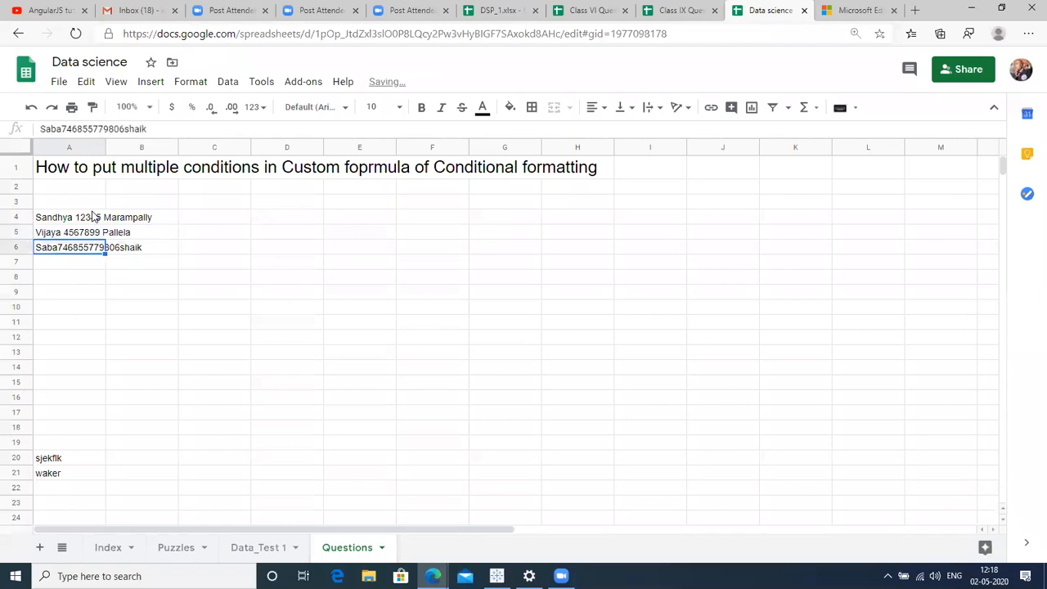
key("Return")
key("Left")
key("Left")
key("Left")
key("Left")
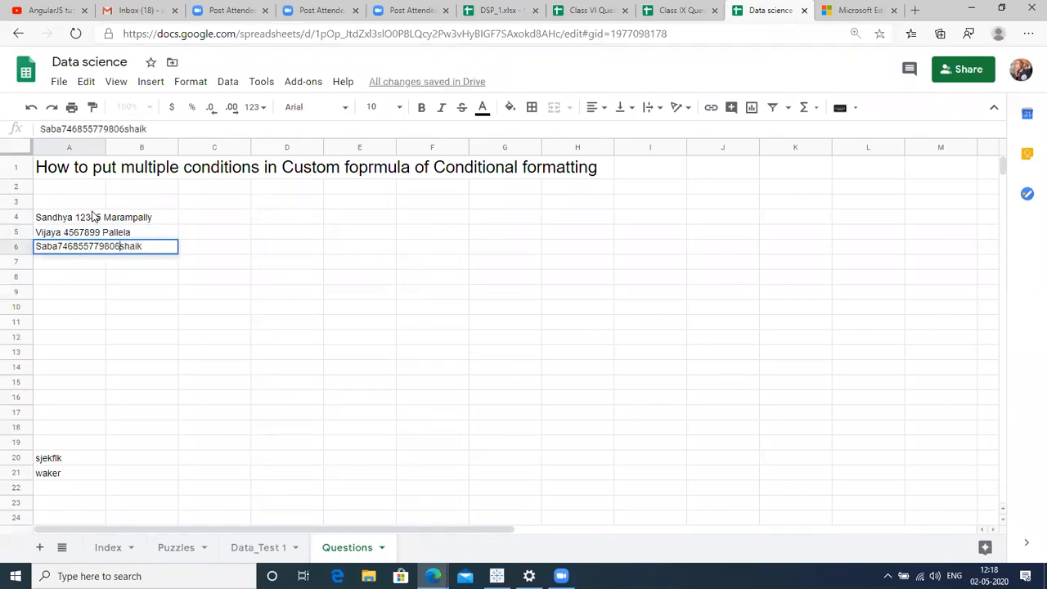
key("Left")
key("Left")
key("Left")
key("Left")
key("Left")
key("Left")
key("Left")
key("Left")
key("Left")
key("Left")
key("Left")
key("Left")
key("Left")
key("Return")
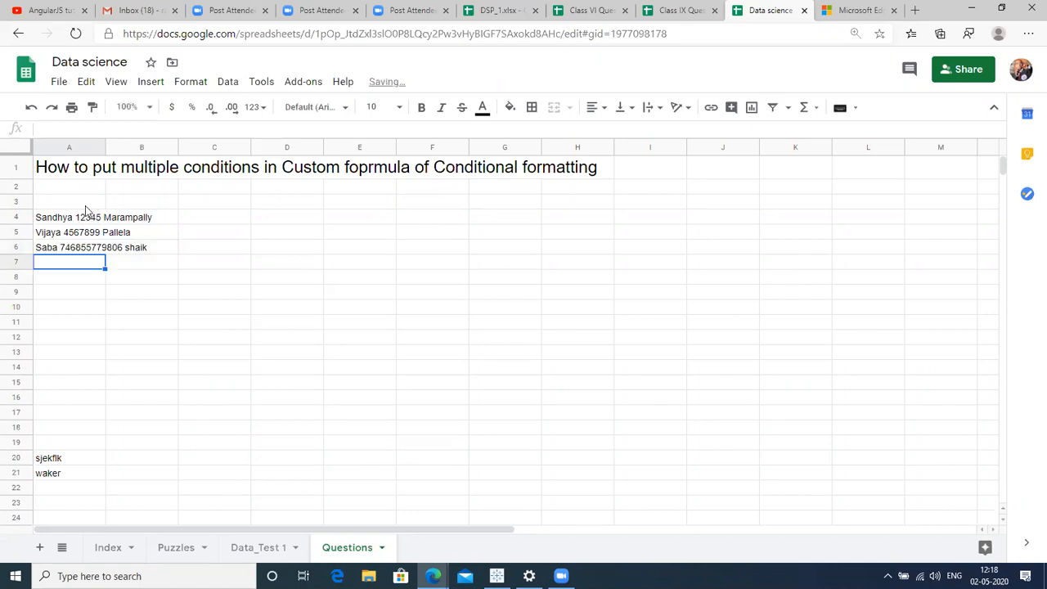
Copy the three combined strings from A4:A6 and paste them into D1:D3.
left_click(84, 217)
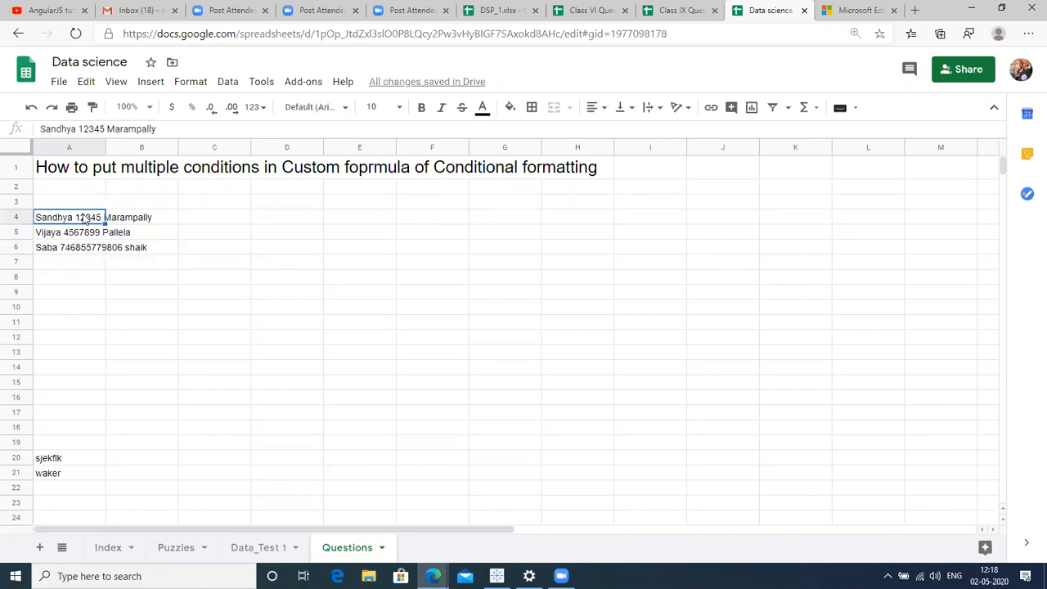
key("ctrl+shift+Down")
key("ctrl+c")
key("ctrl+Right")
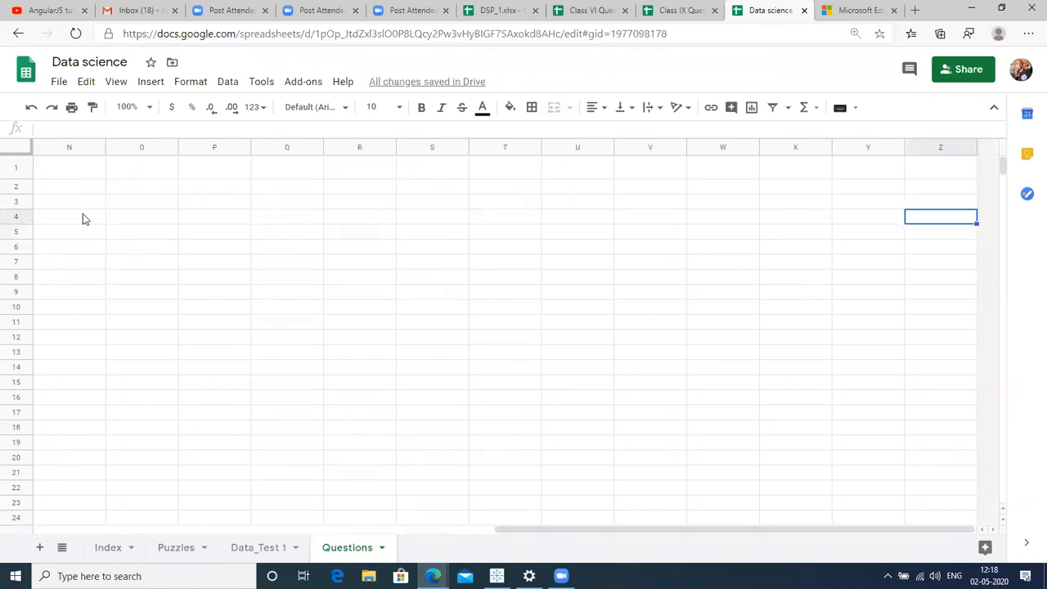
key("ctrl+Left")
key("Right")
key("Right")
key("Right")
key("Up")
key("Up")
key("Up")
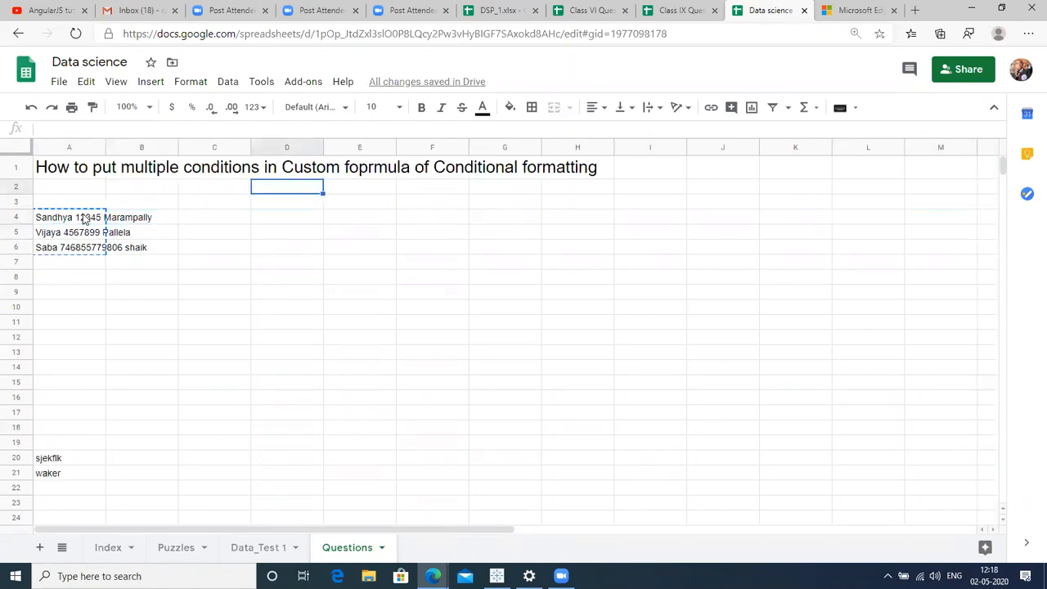
key("ctrl+v")
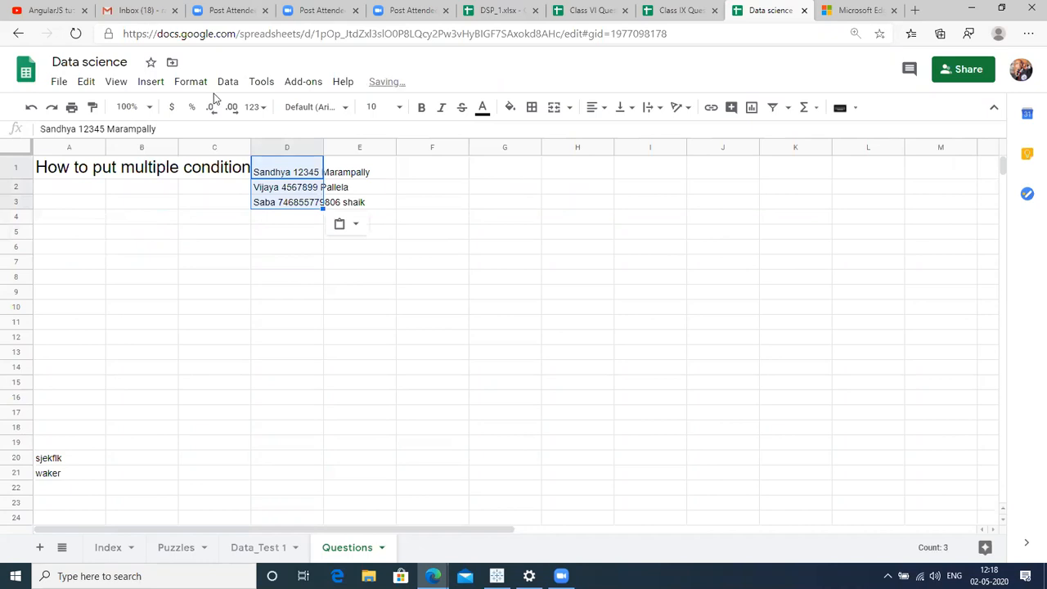
Try Split text to columns with a Space separator on D1:D3, then undo it.
left_click(229, 82)
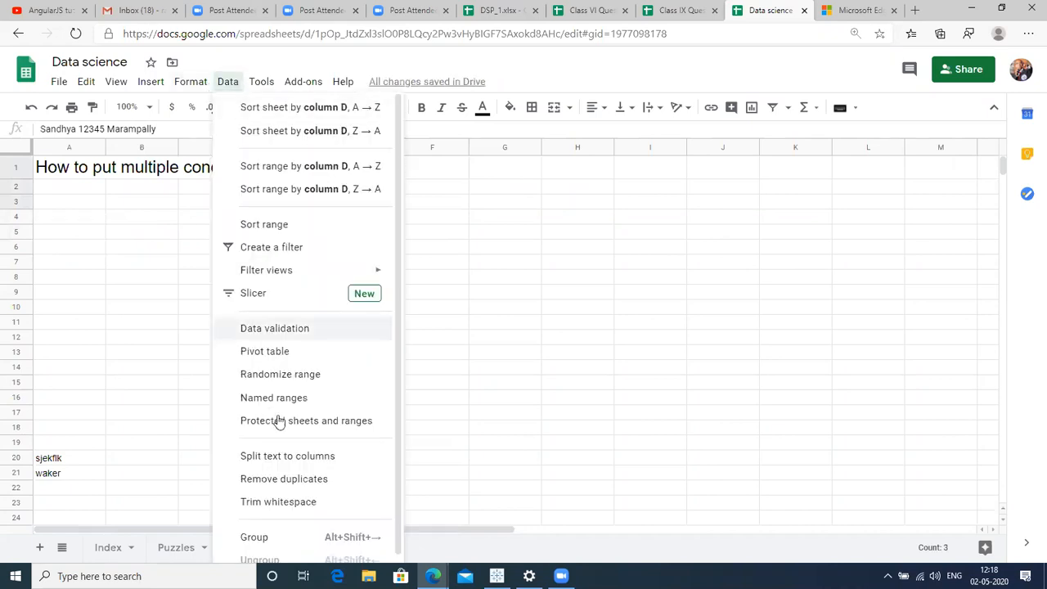
left_click(291, 459)
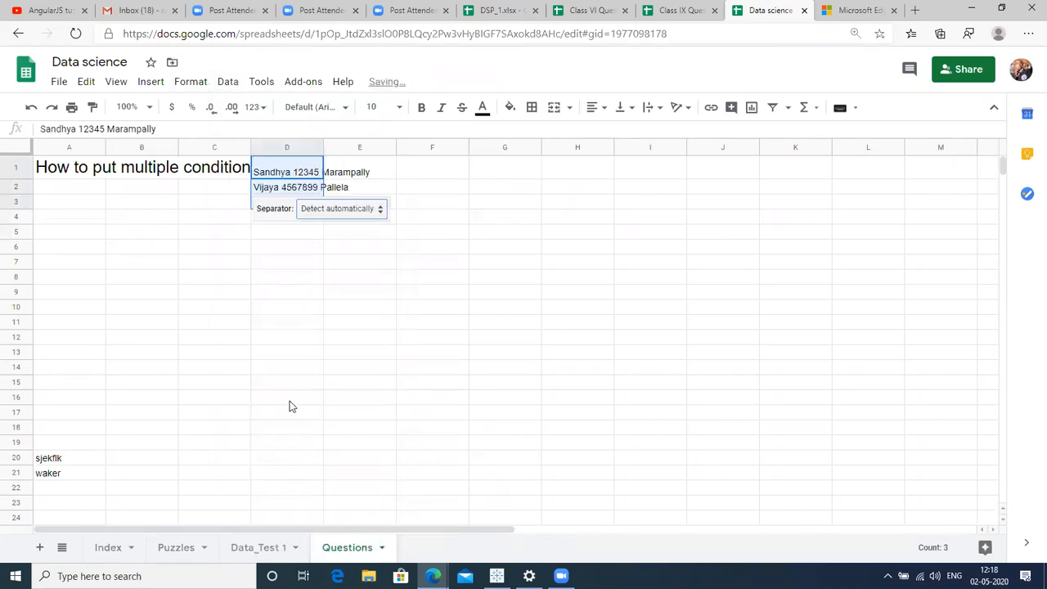
left_click(345, 209)
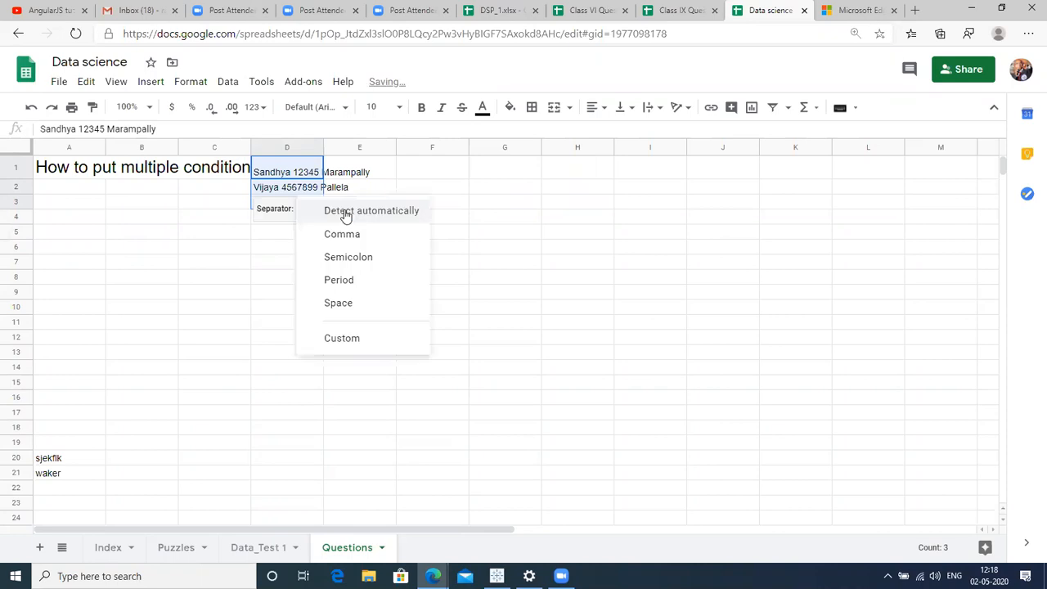
left_click(346, 306)
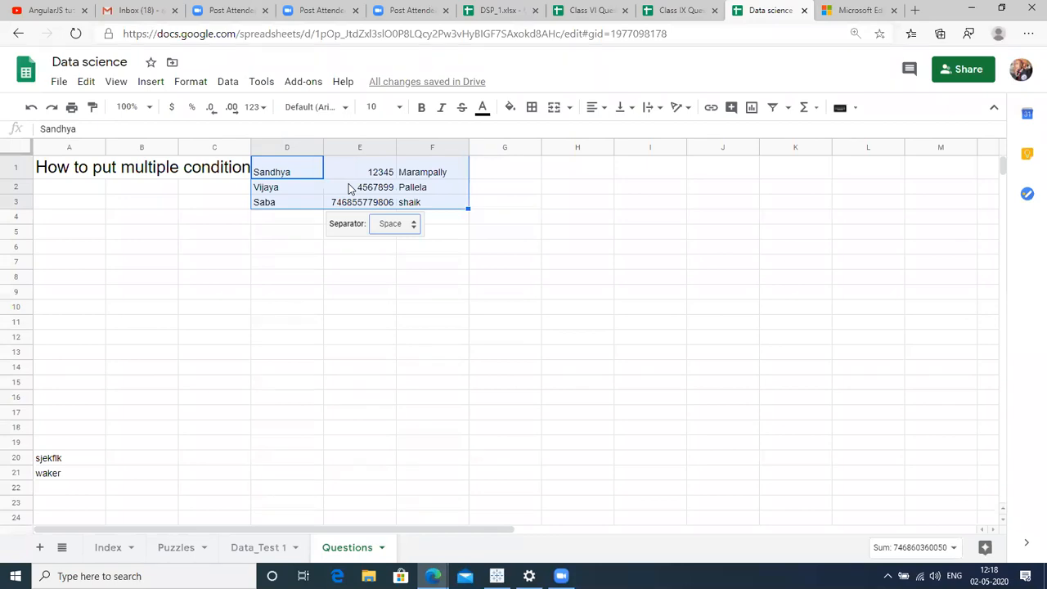
key("ctrl+z")
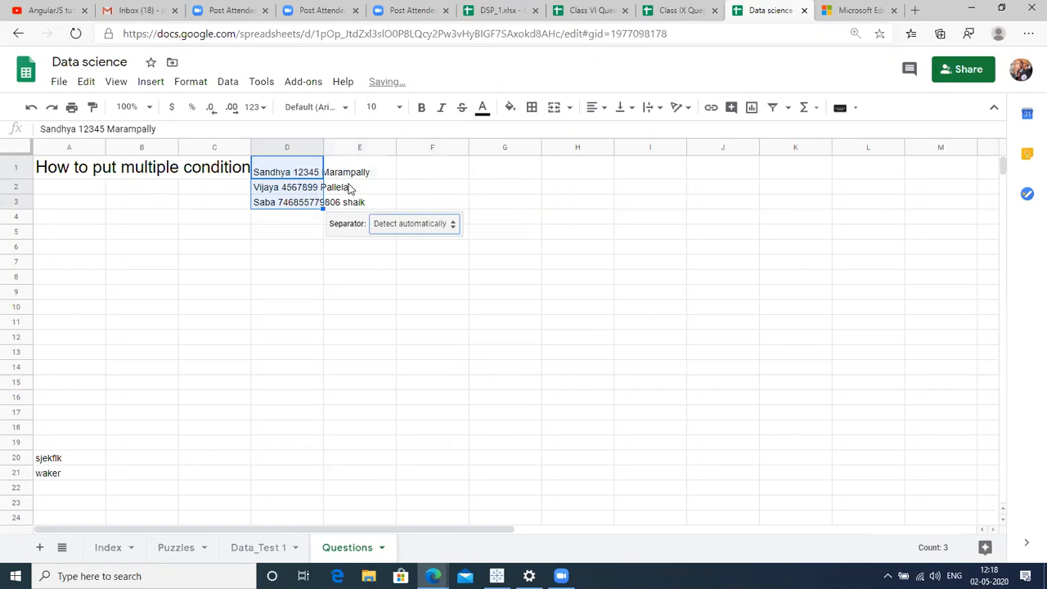
Remove the spaces in D1 so the name, number and surname run together.
left_click(300, 168)
double_click(300, 166)
key("Left")
key("Left")
key("Left")
key("Left")
key("Left")
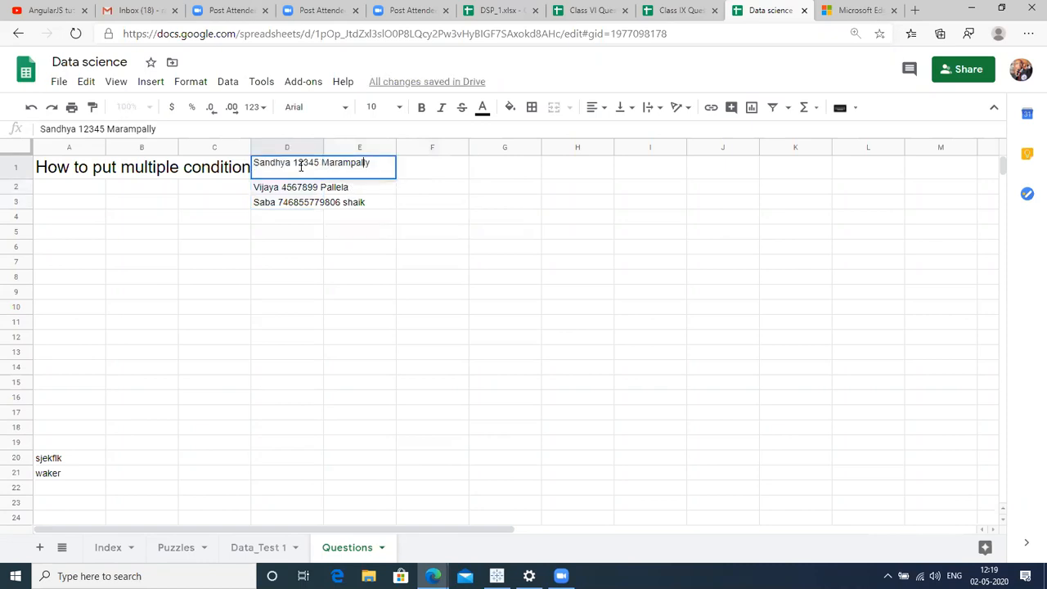
key("Left")
key("Left")
key("Left")
key("Left")
key("Left")
key("Left")
key("Right")
key("BackSpace")
key("Right")
key("Right")
key("Right")
key("Right")
key("Right")
key("Right")
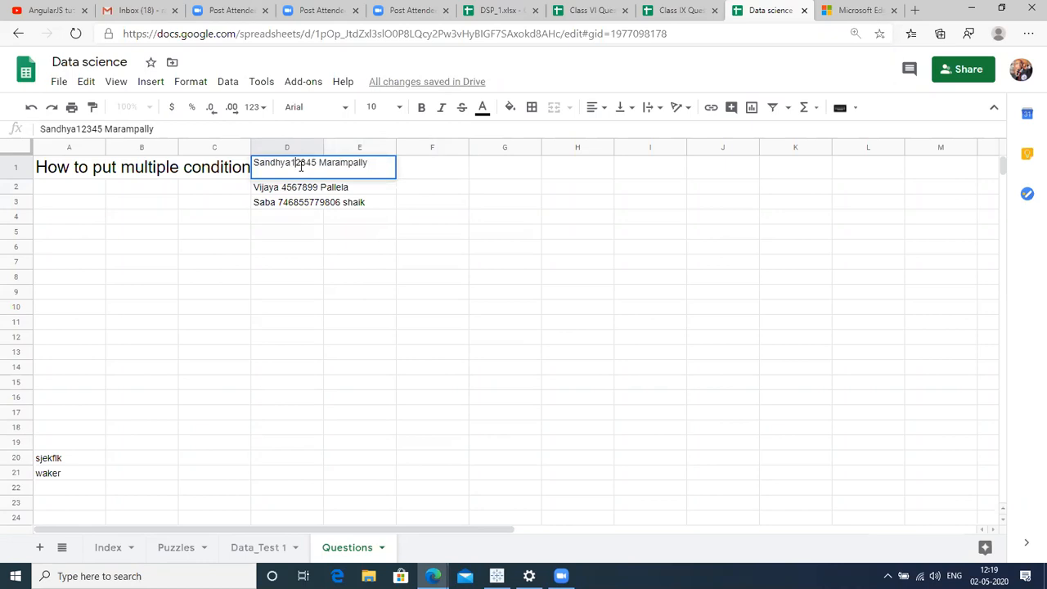
key("BackSpace")
key("Return")
Remove the separating spaces from the D2 and D3 entries.
key("F2")
key("Left")
key("Left")
key("Left")
key("Left")
key("Left")
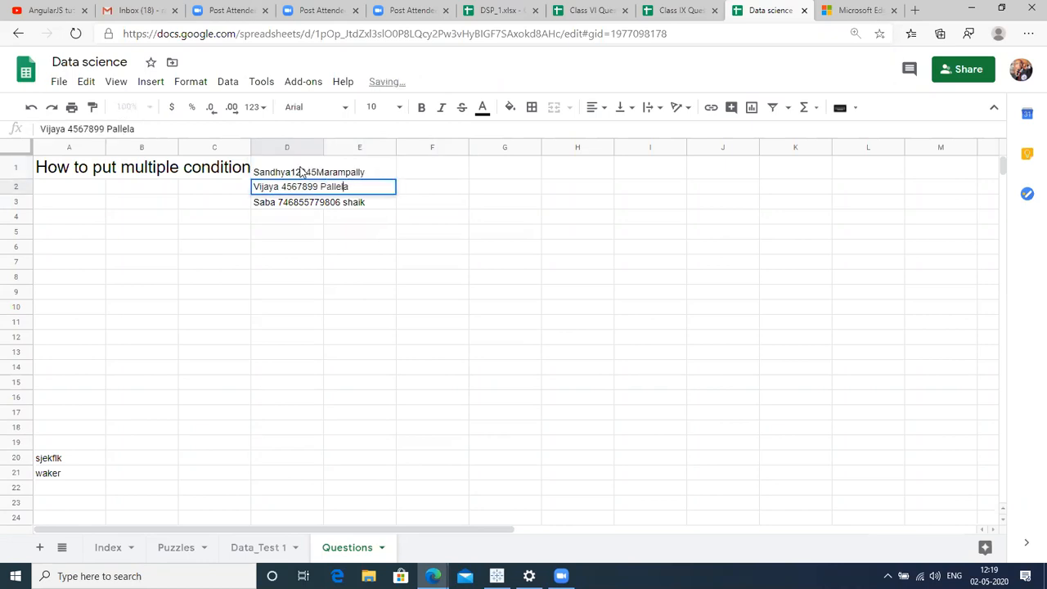
key("Left")
key("Left")
key("BackSpace")
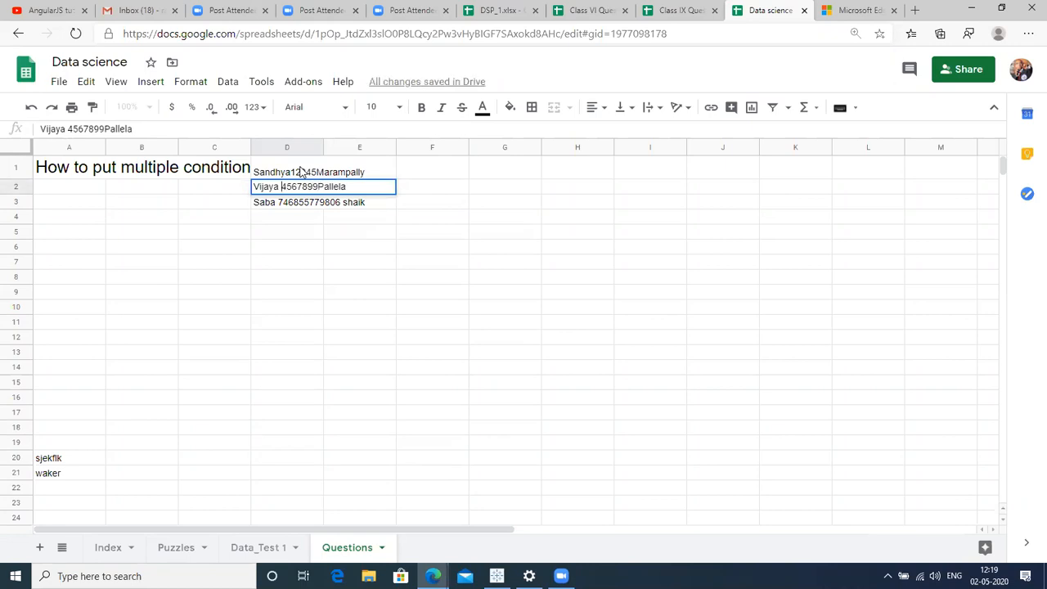
key("BackSpace")
key("Return")
key("Return")
key("BackSpace")
key("Left")
key("Left")
key("Left")
key("Left")
key("Left")
key("Left")
key("Left")
key("Left")
key("Left")
key("Left")
key("Left")
key("Left")
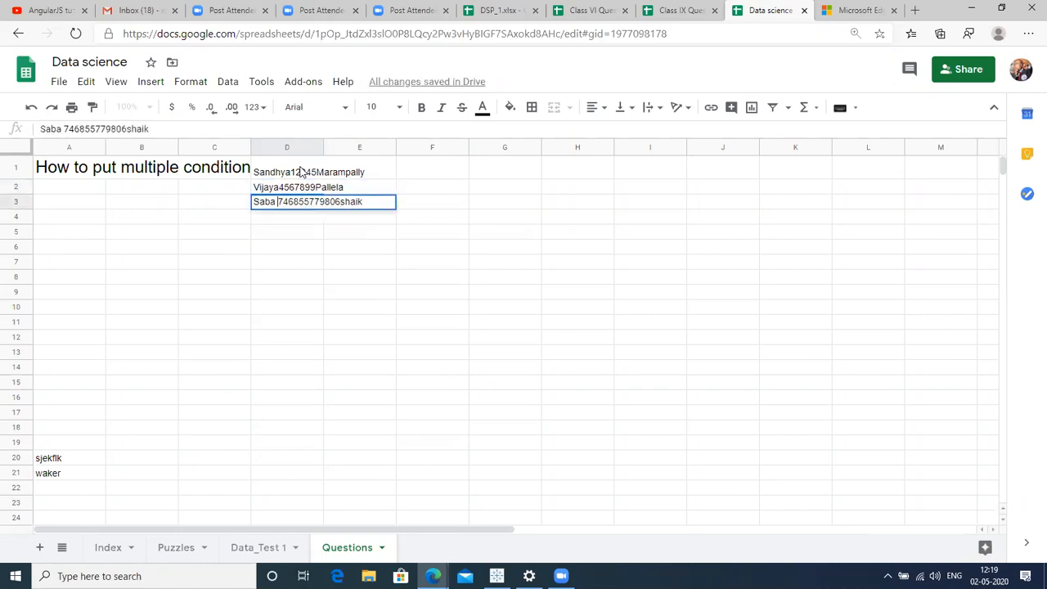
key("BackSpace")
key("Return")
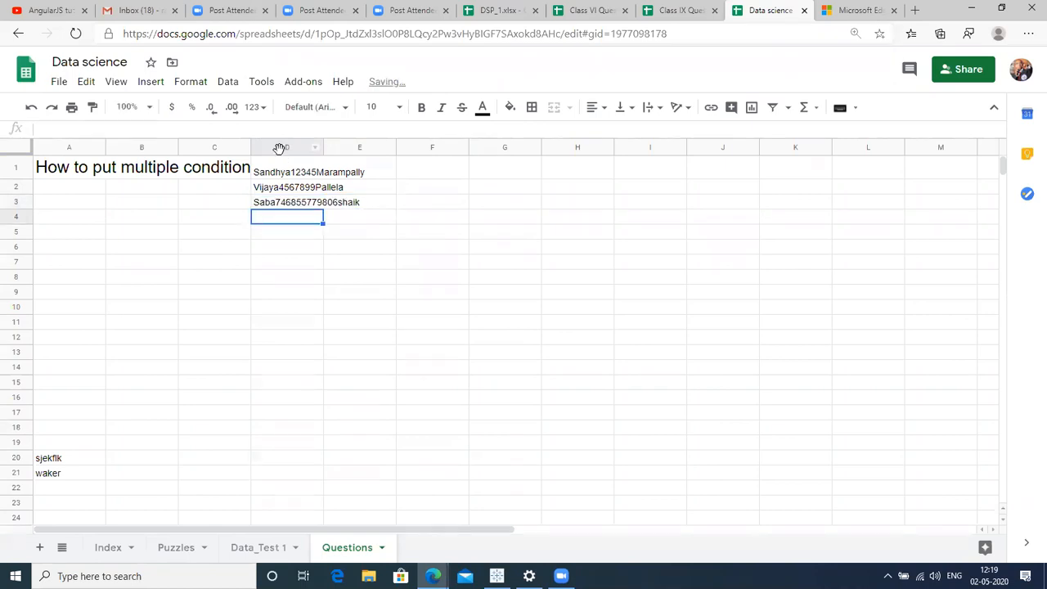
Replace the trailing names in D1, D2 and D3 with the cities hyd, Delhi and Mum.
left_click(283, 149)
left_click(292, 177)
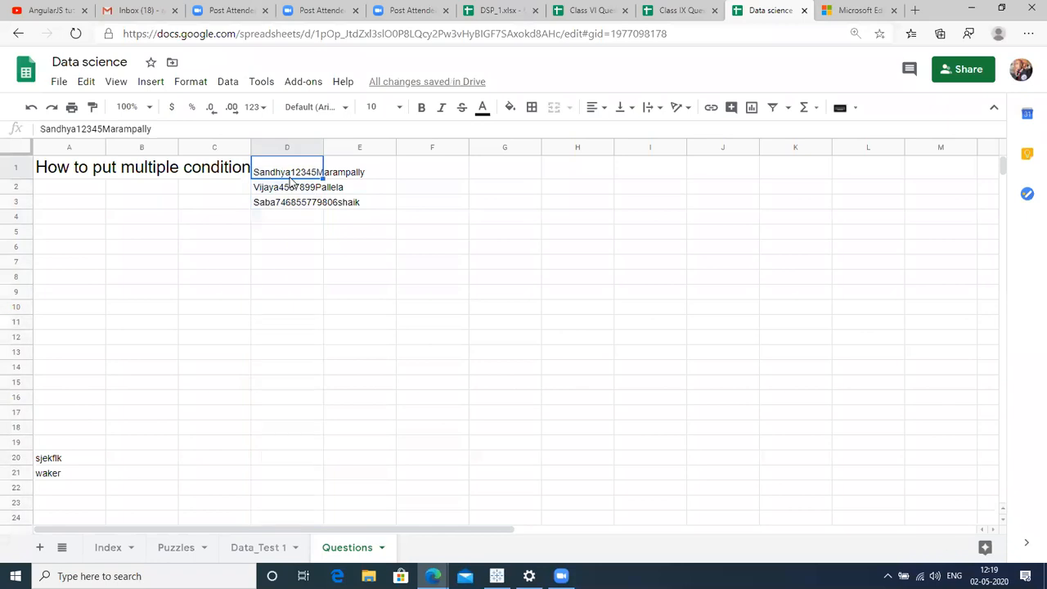
double_click(292, 181)
key("shift+Left")
key("shift+Left")
key("shift+Left")
key("shift+Left")
key("shift+Left")
key("shift+Left")
key("shift+Left")
key("shift+Left")
key("shift+Left")
key("shift+Left")
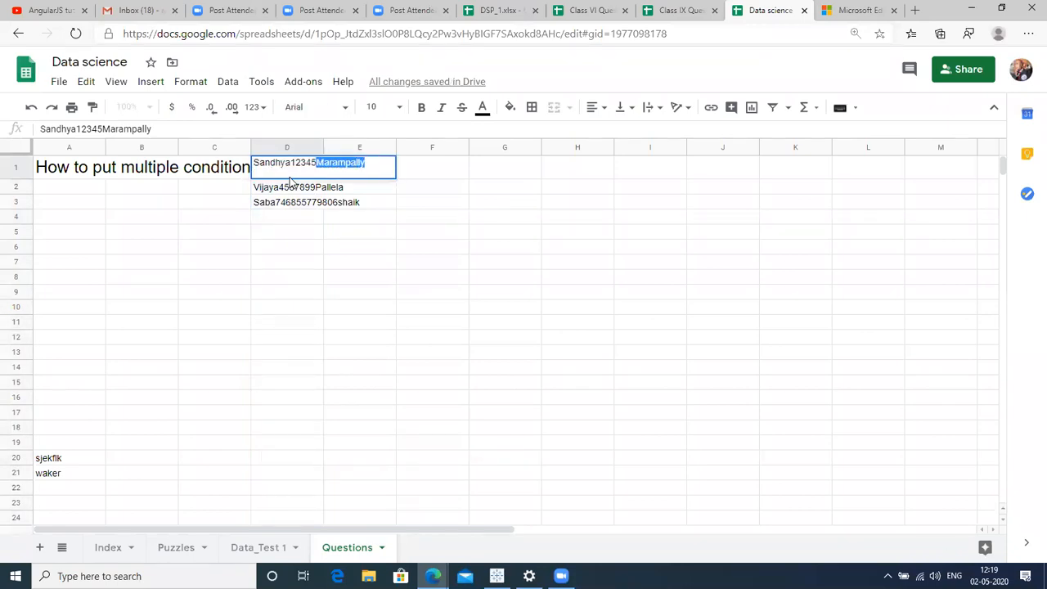
type("hyd")
key("Return")
key("Return")
key("shift+Left")
key("shift+Left")
key("shift+Left")
key("shift+Left")
key("shift+Left")
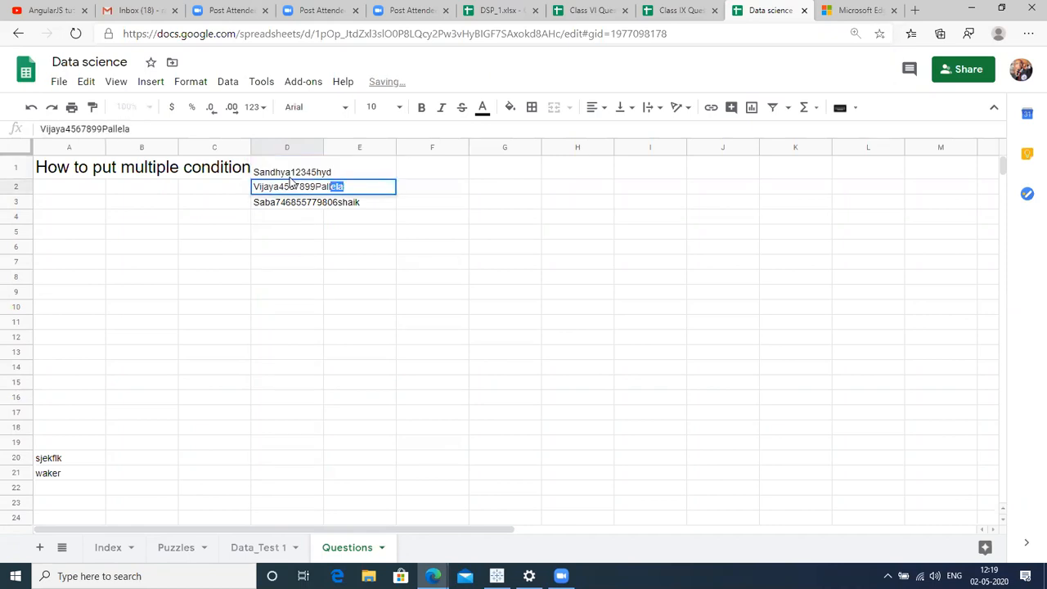
key("shift+Left")
key("shift+Left")
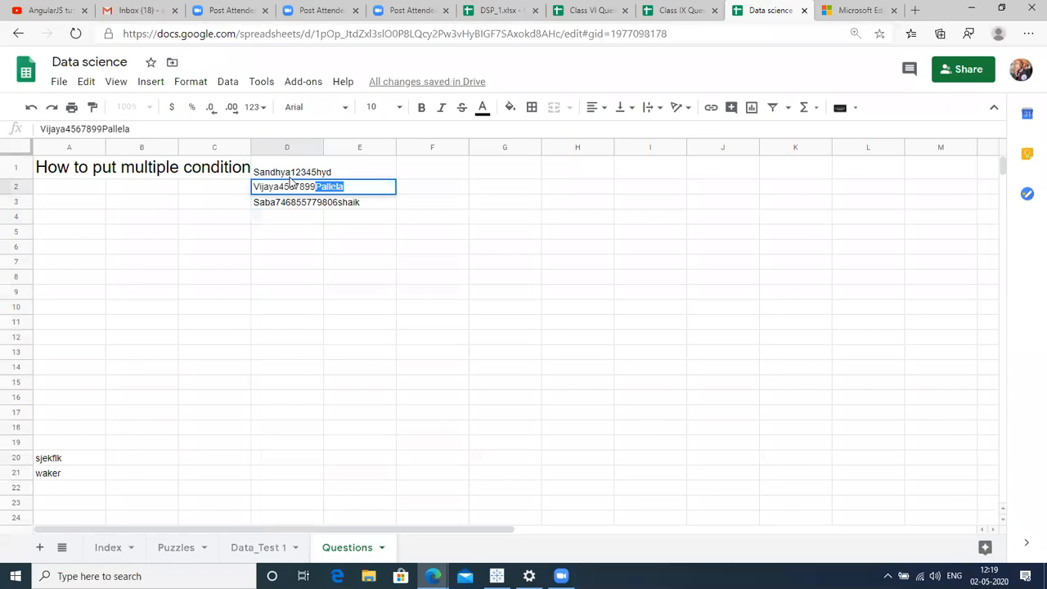
type("Delhi")
key("Return")
key("Return")
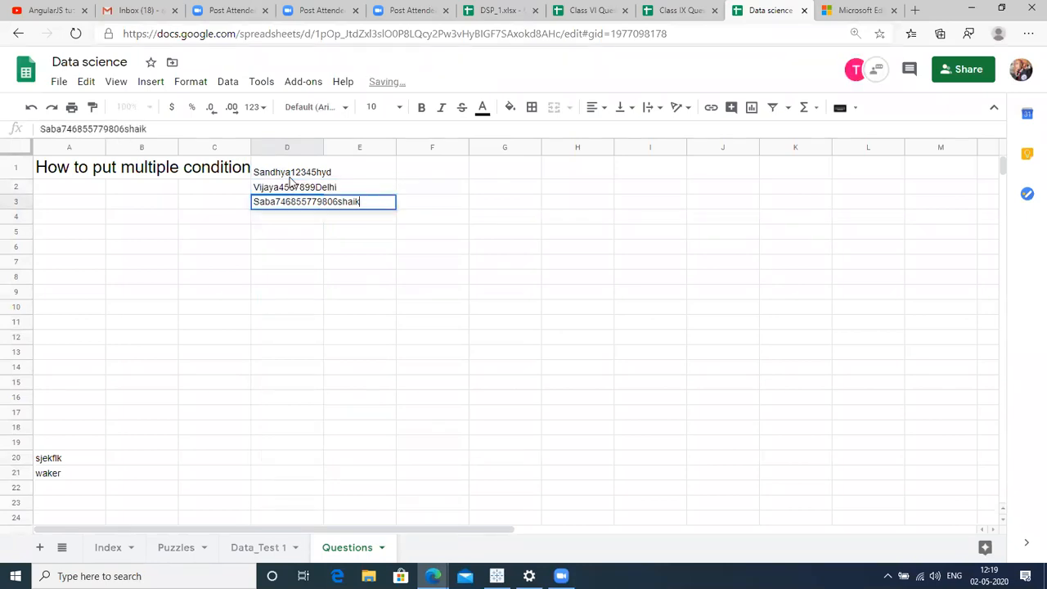
key("shift+Left")
key("shift+Left")
key("shift+Left")
key("shift+Left")
key("shift+Left")
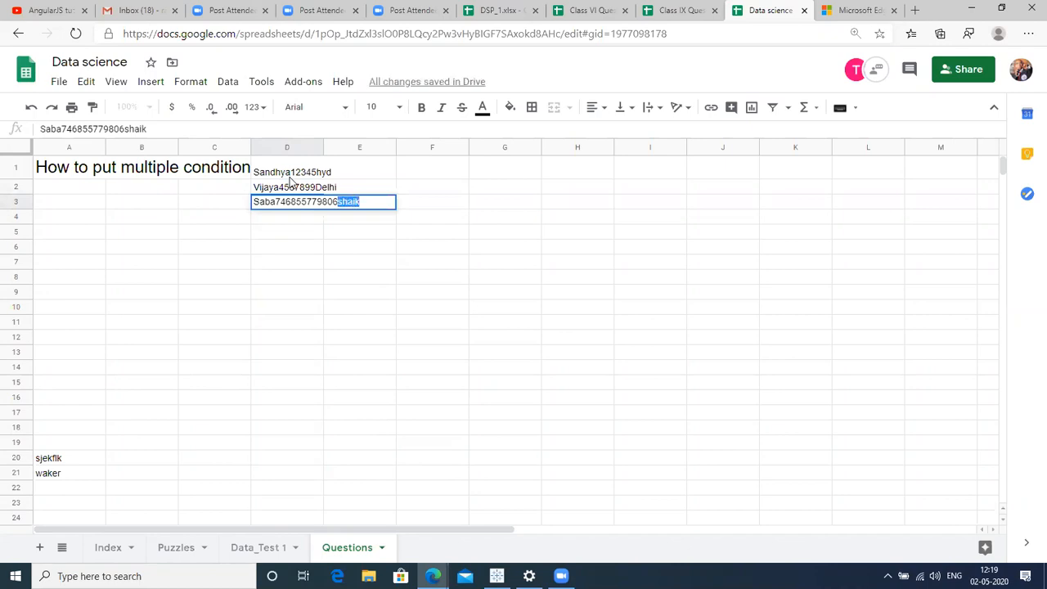
type("Mum")
key("Return")
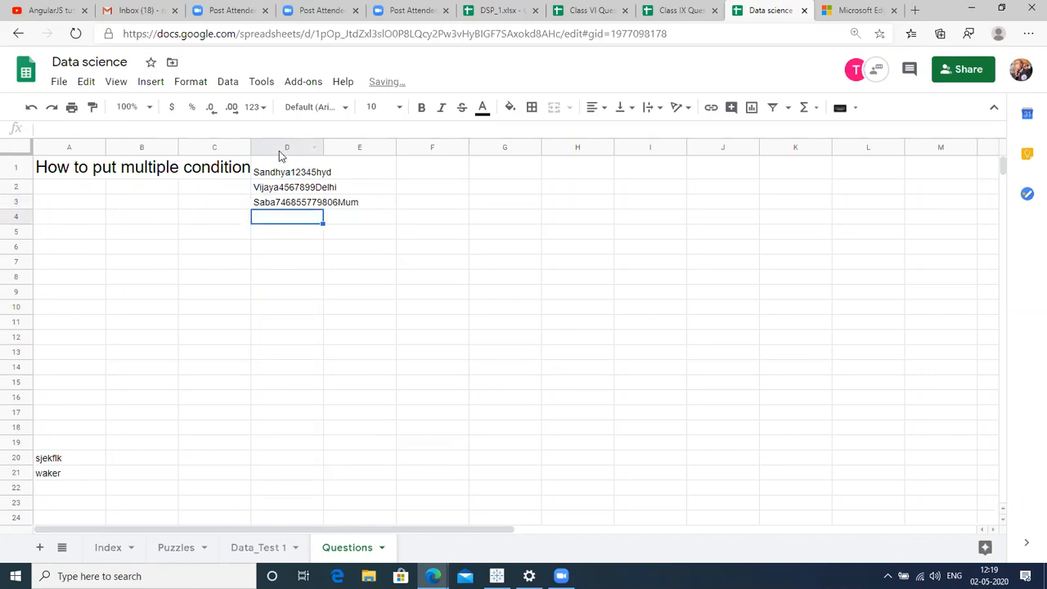
Enter the headers Name in E1, number in F1 and city in G1.
left_click(373, 168)
type("Name")
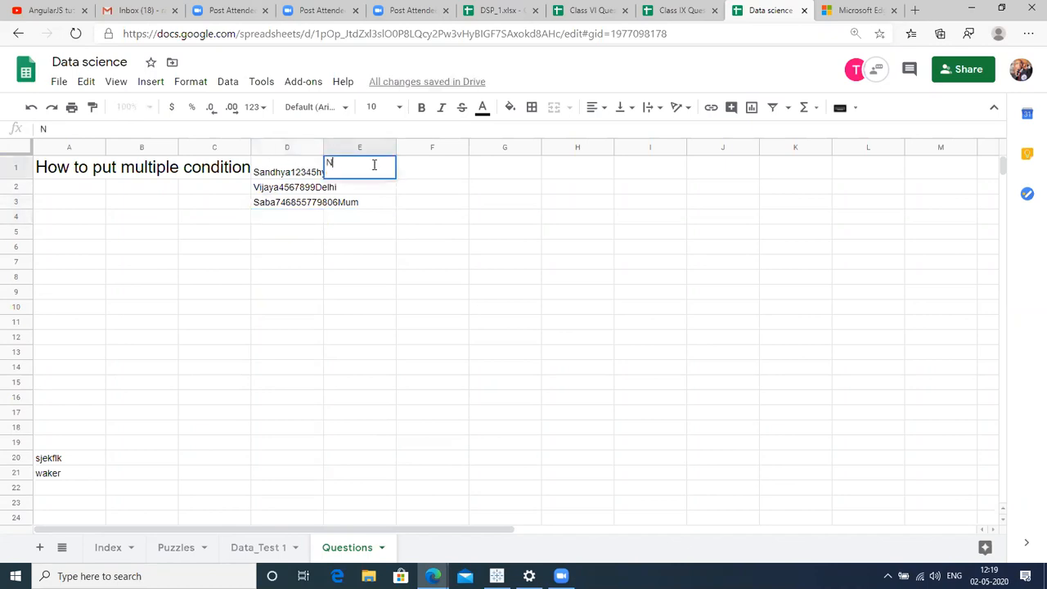
key("Return")
key("Up")
key("Right")
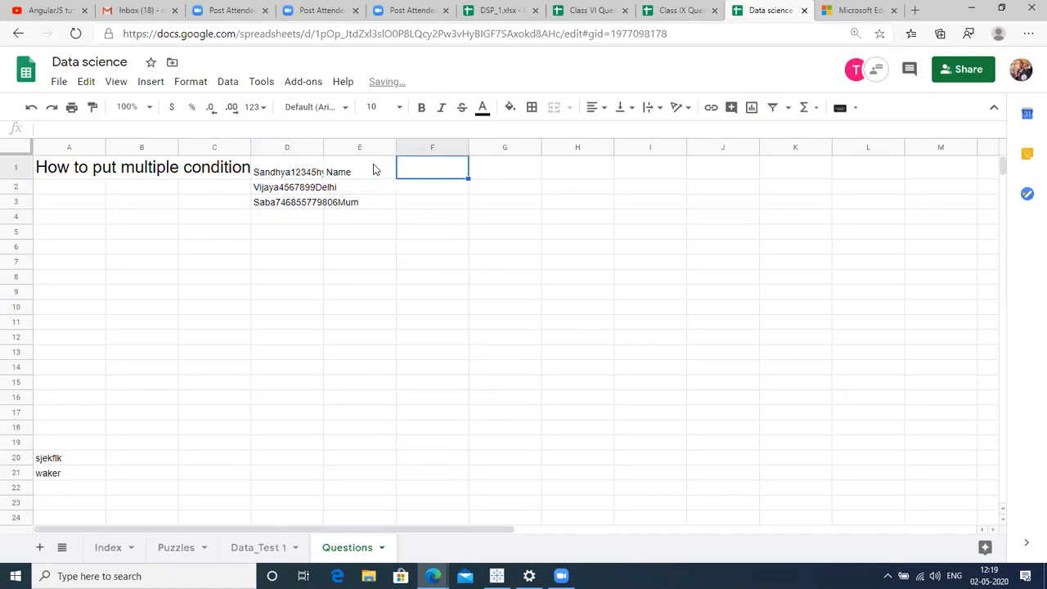
type("number")
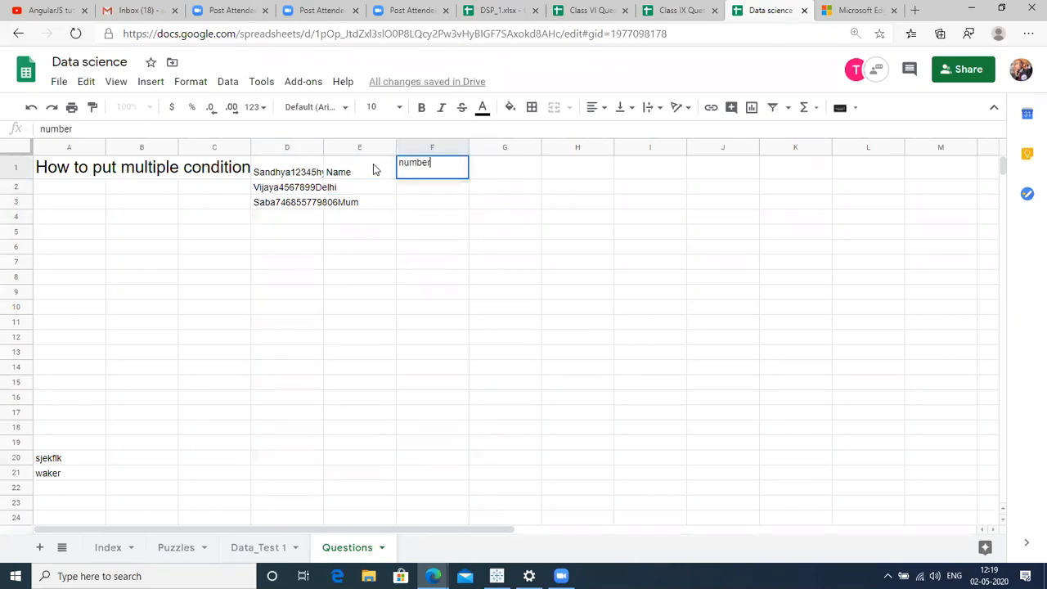
key("Return")
key("Up")
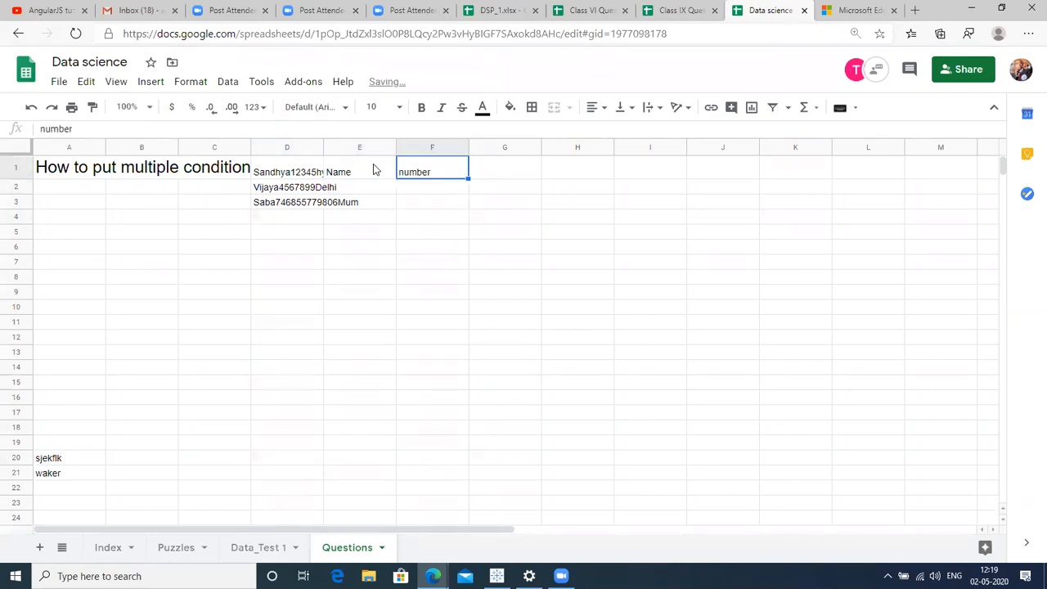
key("Right")
type("city")
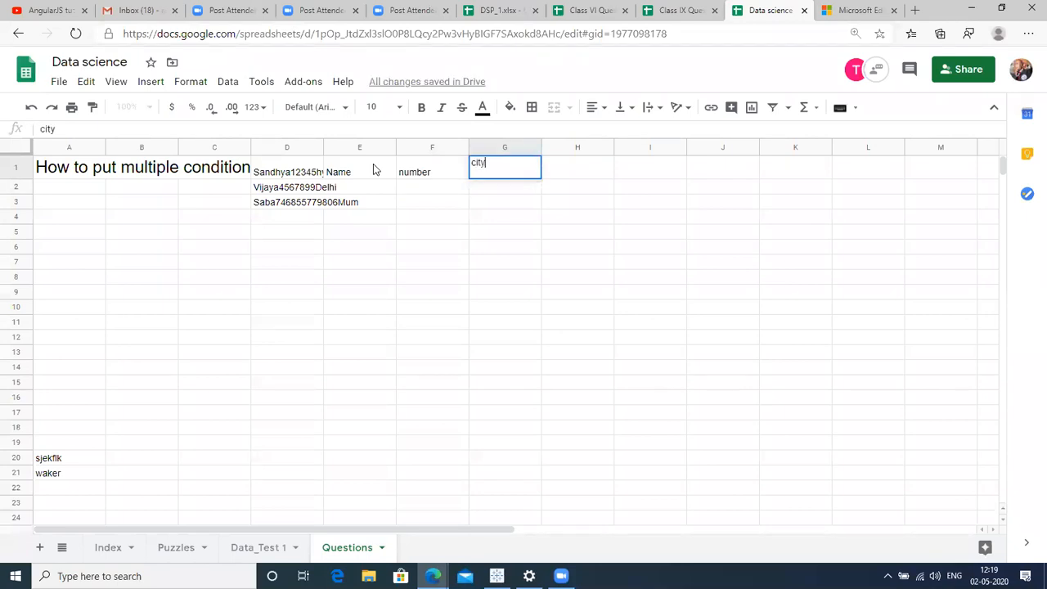
key("Return")
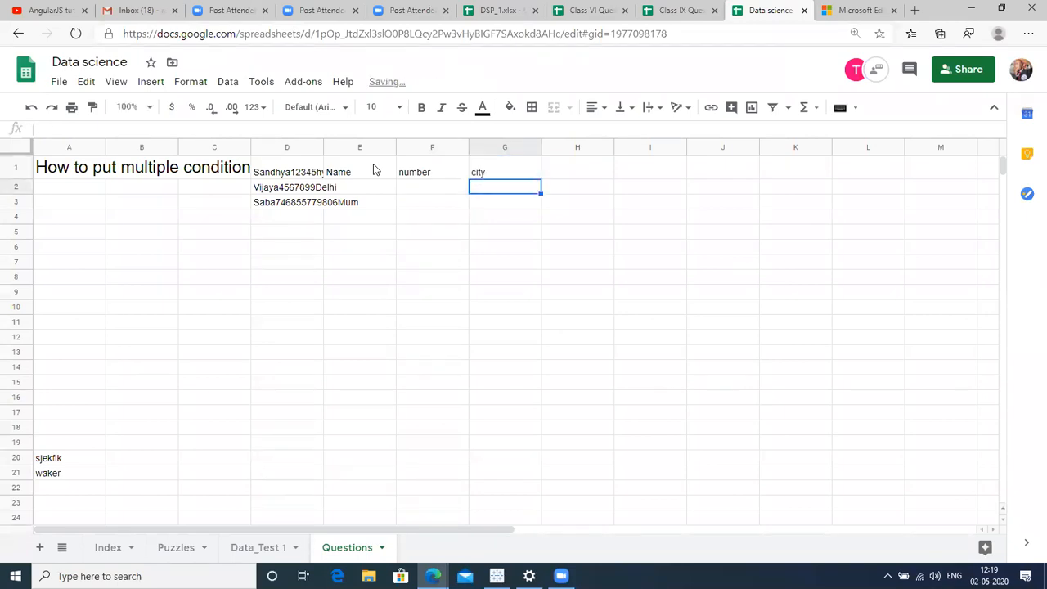
left_click(285, 165)
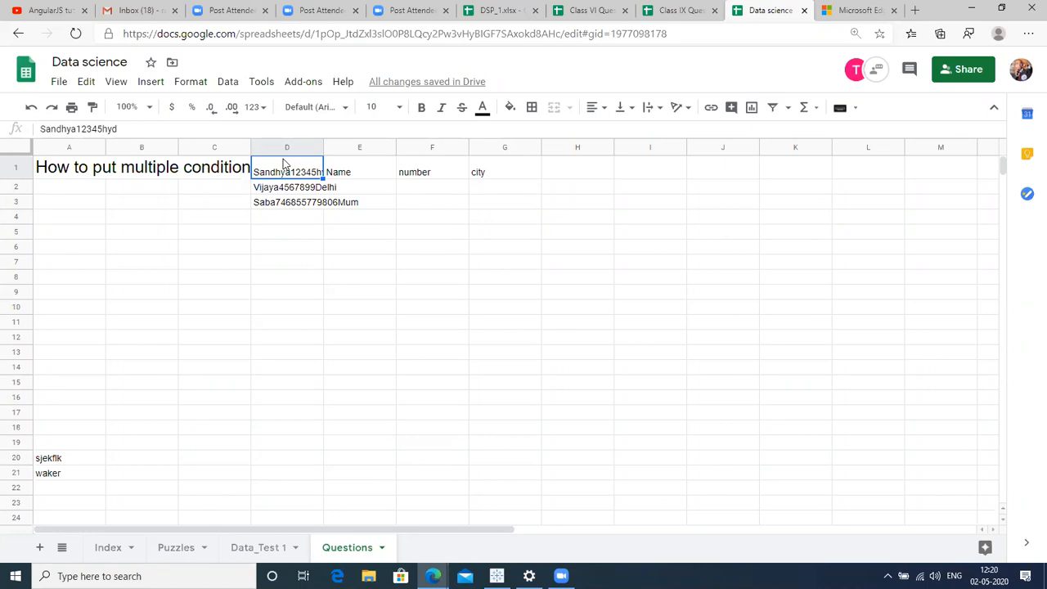
Widen column D to show the combined name-number-city strings fully, then copy D1:D3.
key("Right")
key("Right")
key("Right")
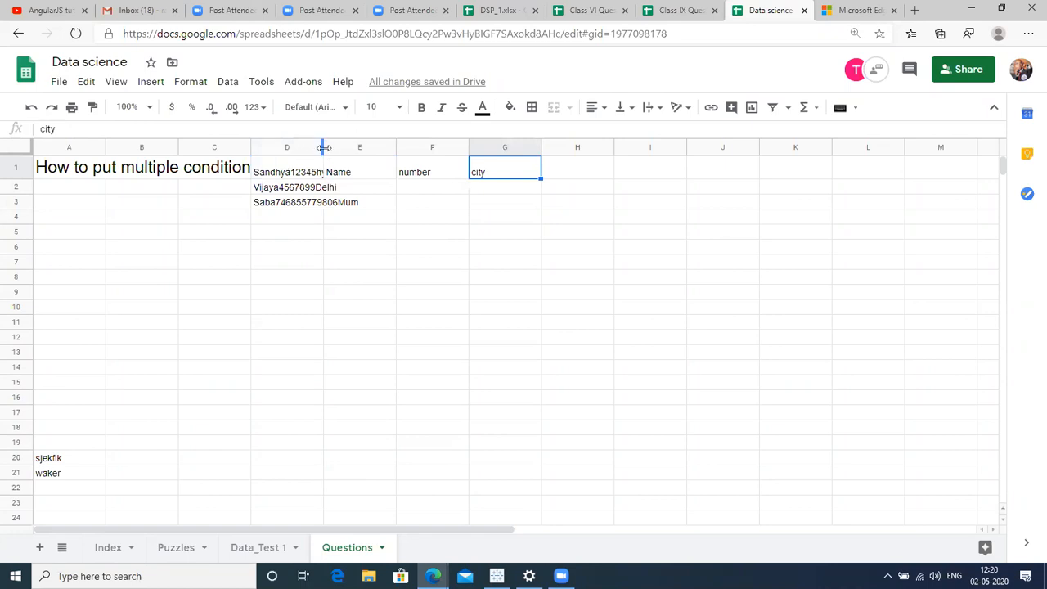
left_click_drag(324, 152, 388, 148)
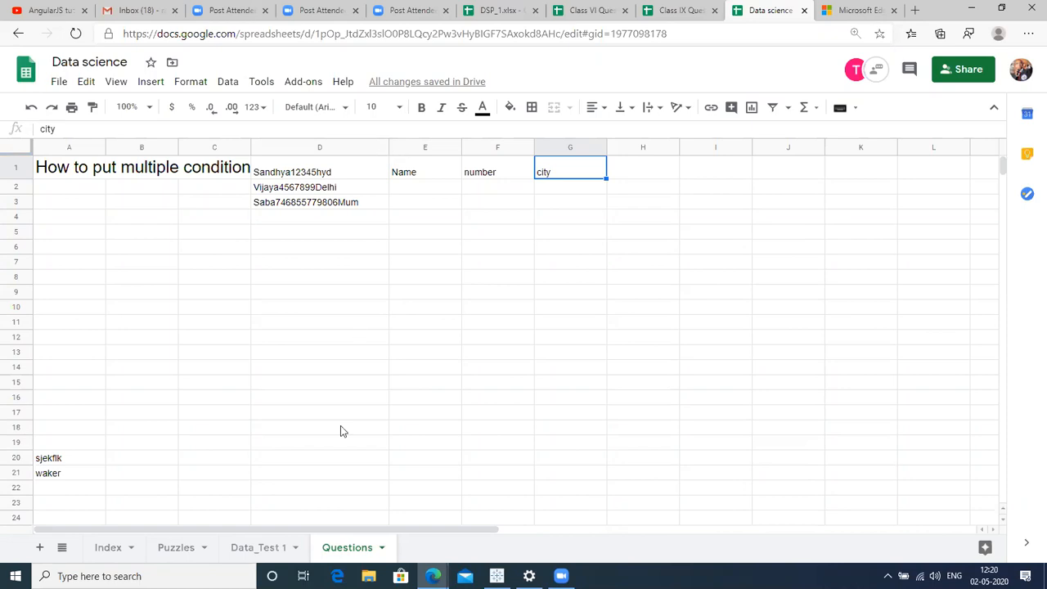
left_click(323, 240)
key("Up")
key("Up")
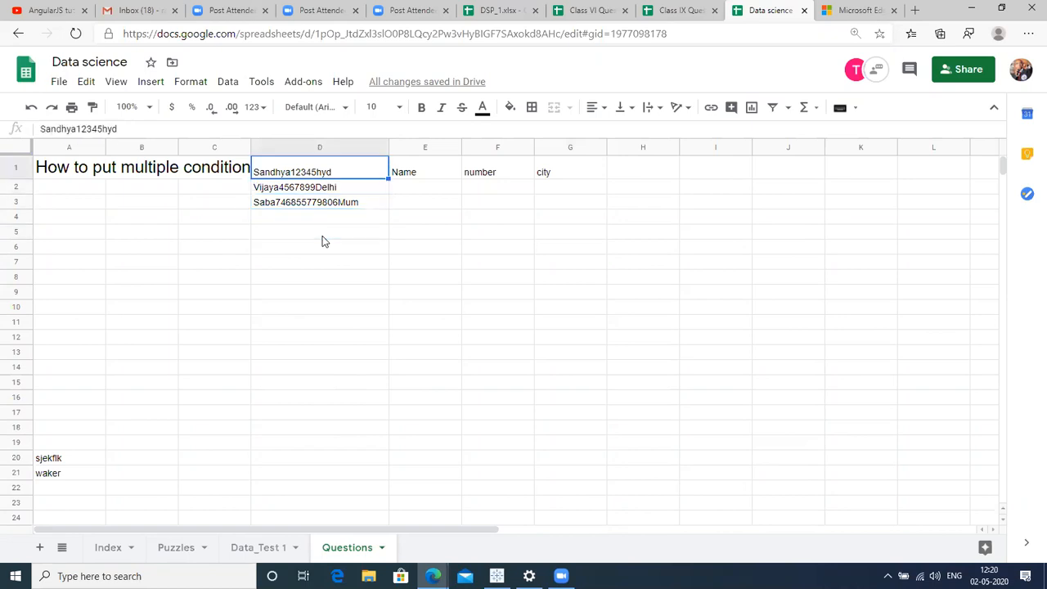
key("shift+Down")
key("shift+Down")
key("ctrl+c")
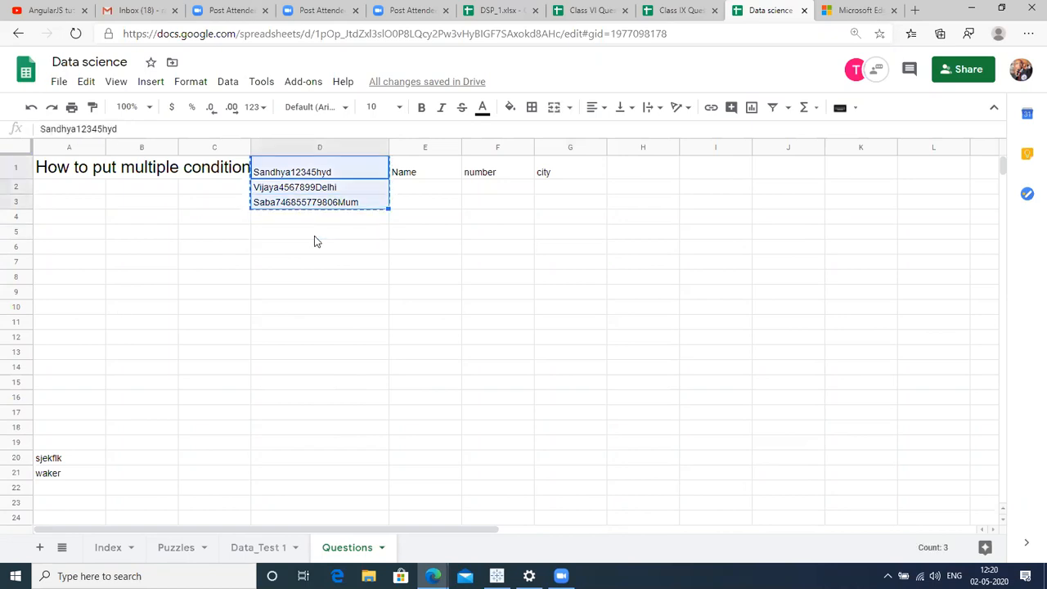
Paste the copied strings into A7:A9 and edit the A7 entry, removing a stray backslash.
left_click(70, 266)
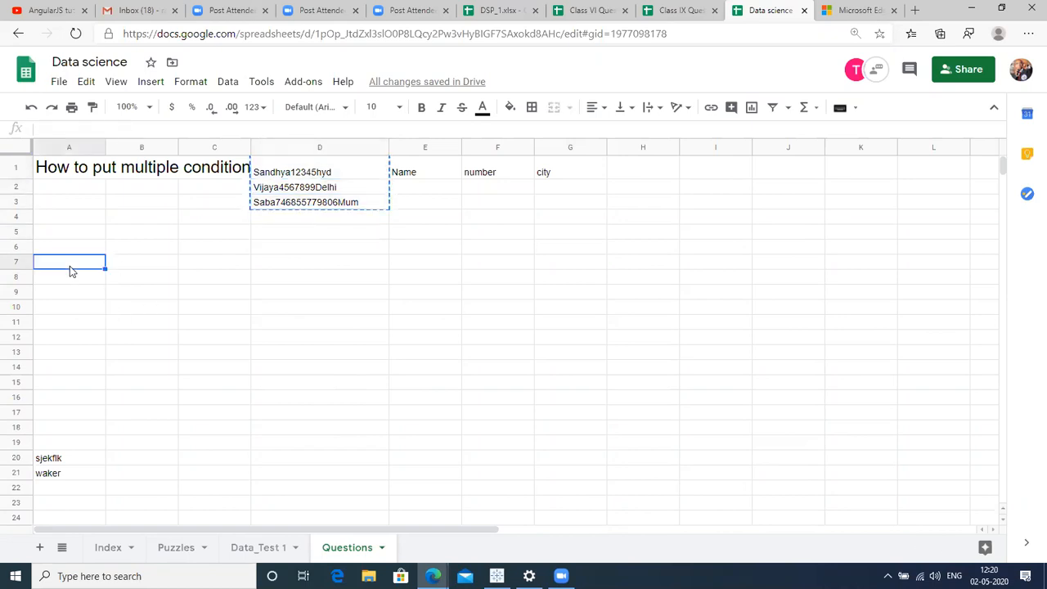
key("ctrl+v")
left_click(71, 271)
left_click(71, 264)
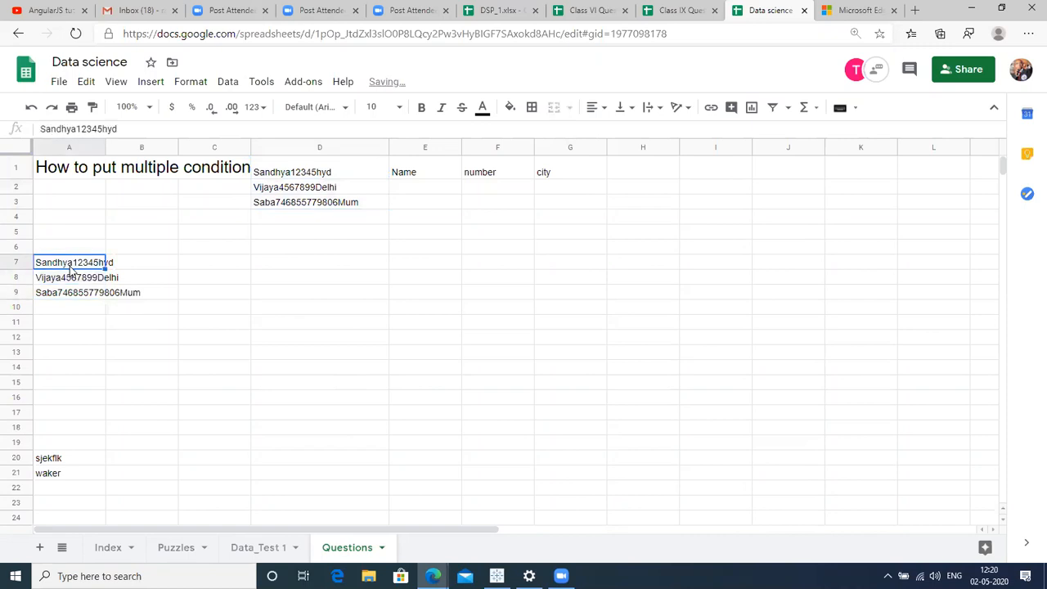
double_click(71, 263)
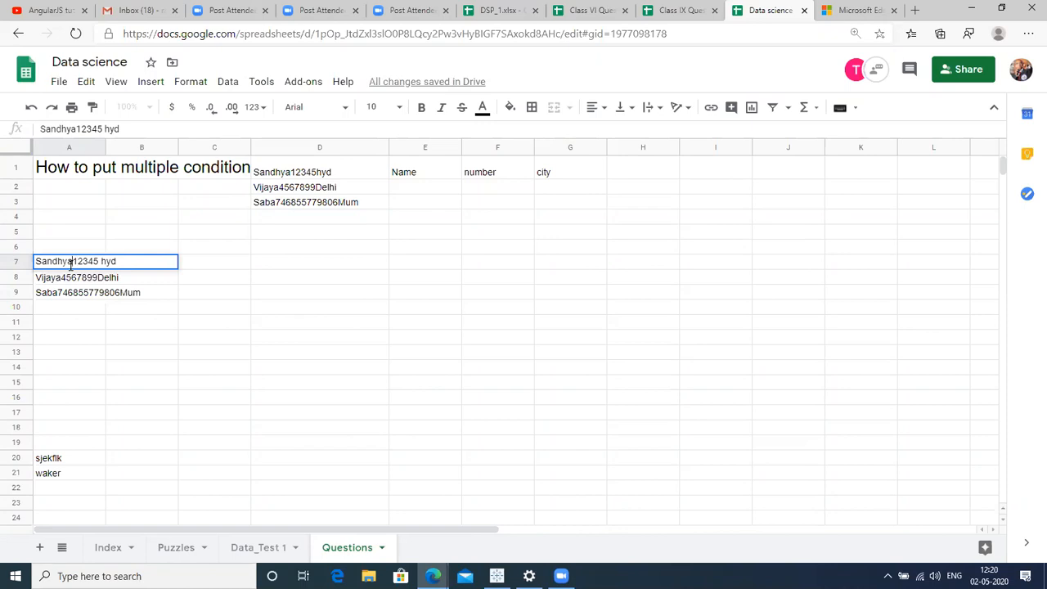
type("\\")
key("Return")
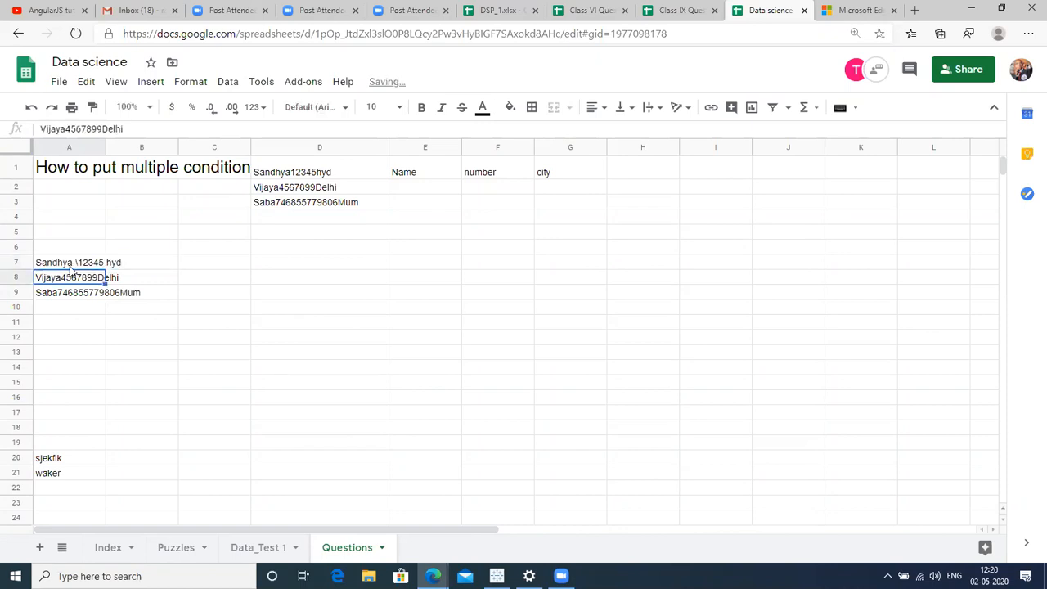
double_click(71, 263)
key("BackSpace")
key("Return")
key("Return")
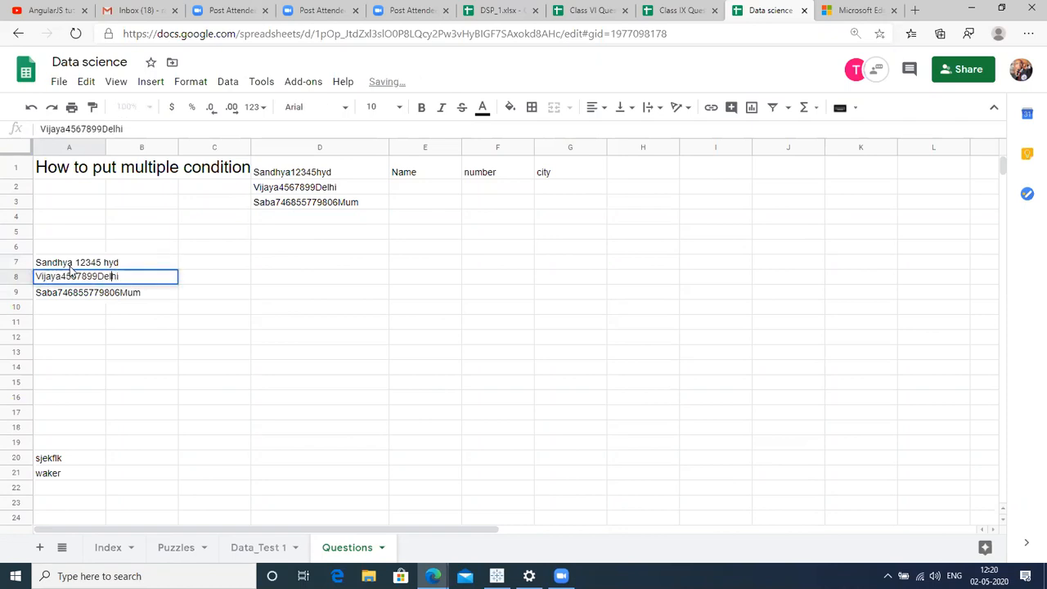
Insert a space before Delhi in A8 and delete the stray backslash.
key("Left")
key("Left")
key("Left")
key("Left")
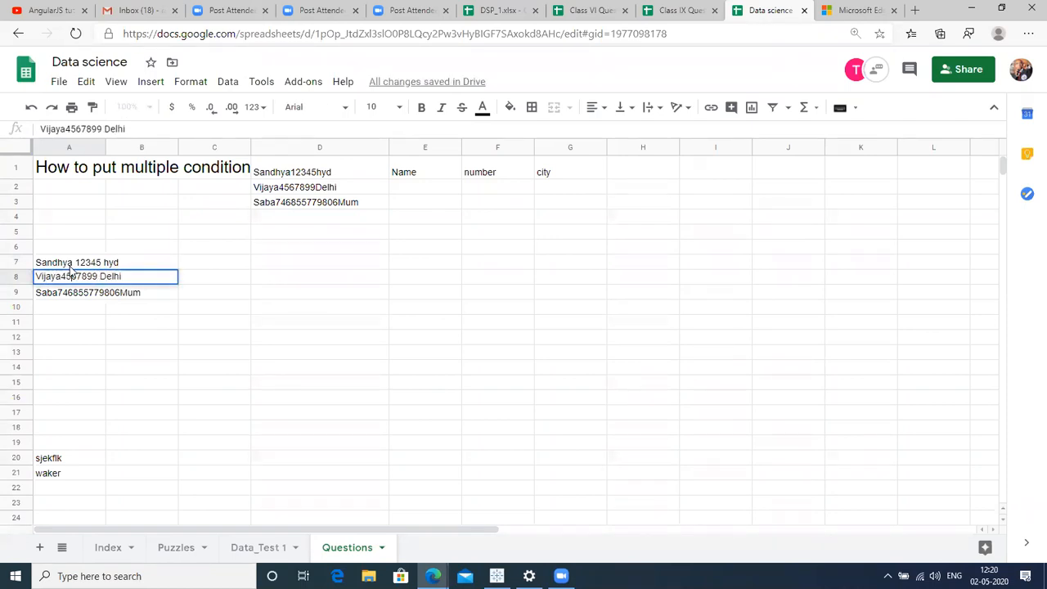
type("\\")
key("Return")
key("Up")
key("Return")
key("ctrl+Left")
key("ctrl+Left")
key("BackSpace")
key("Return")
key("Return")
Separate the name from the number in A9, then select A7:A9.
key("Left")
key("Left")
key("Left")
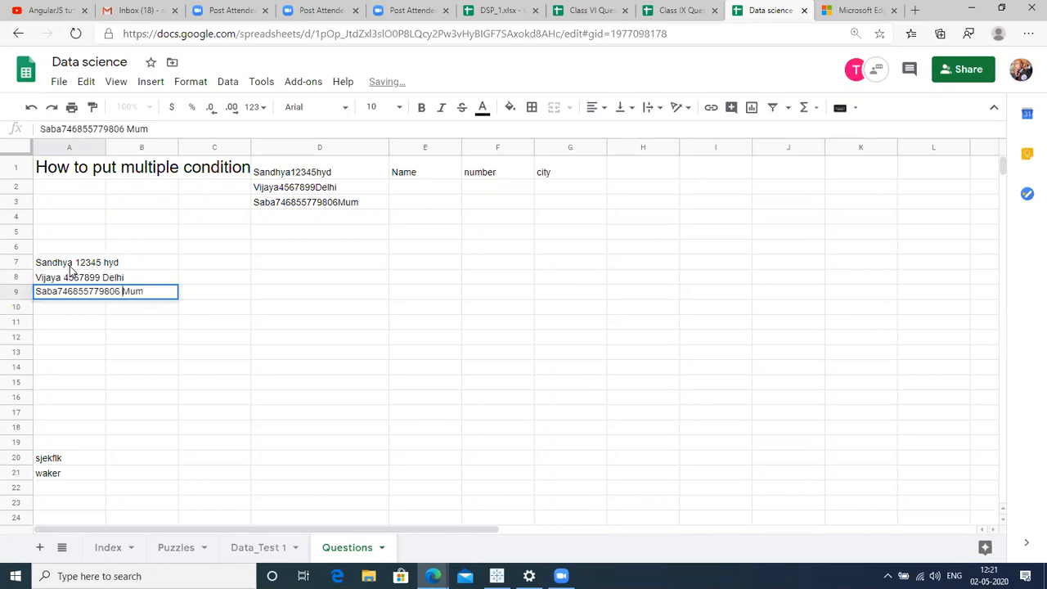
key("Return")
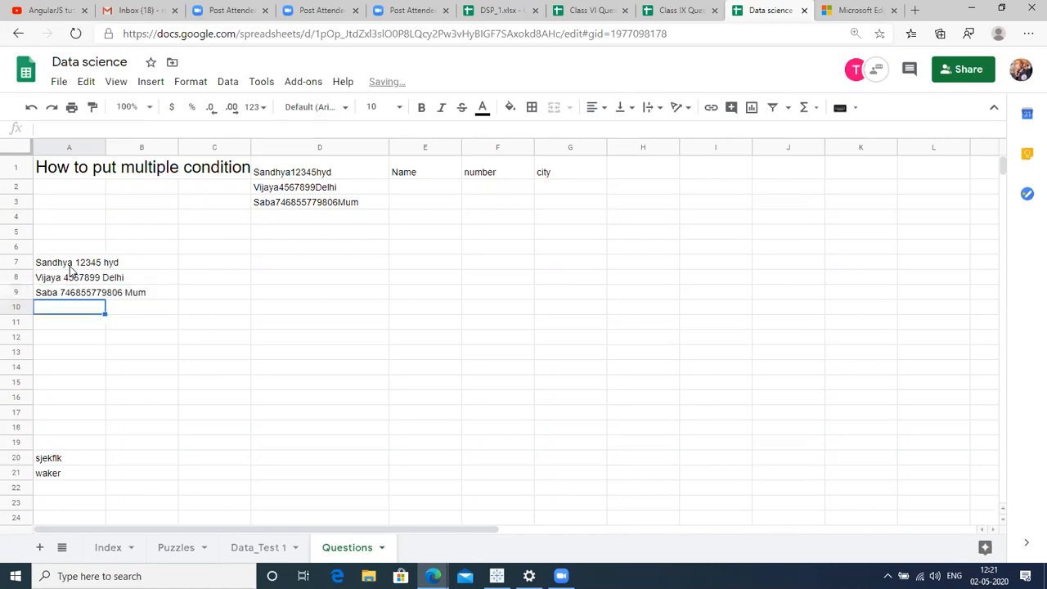
key("Up")
key("Up")
key("Up")
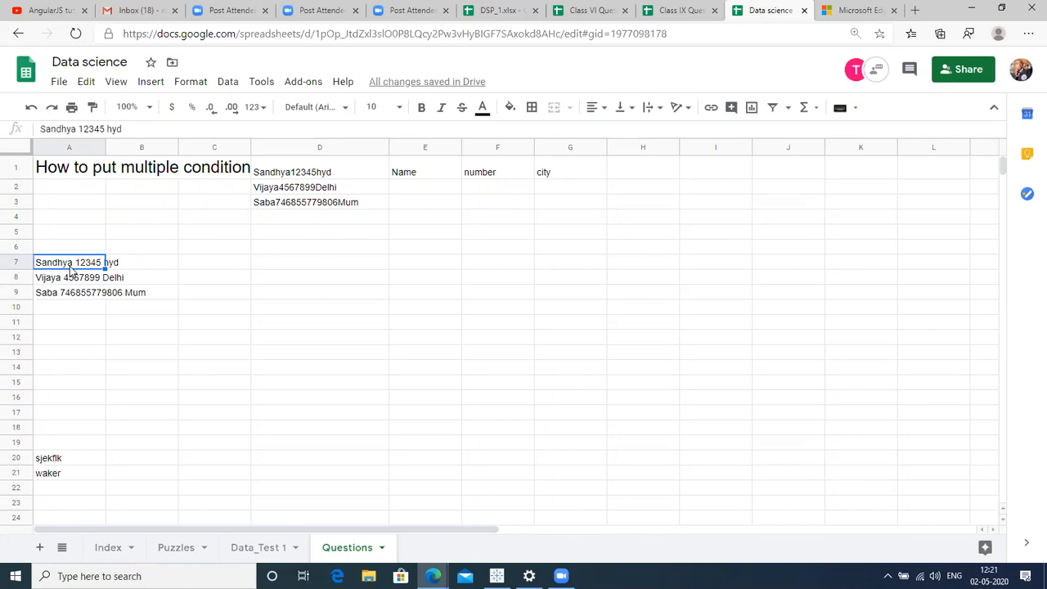
key("shift+Down")
key("shift+Down")
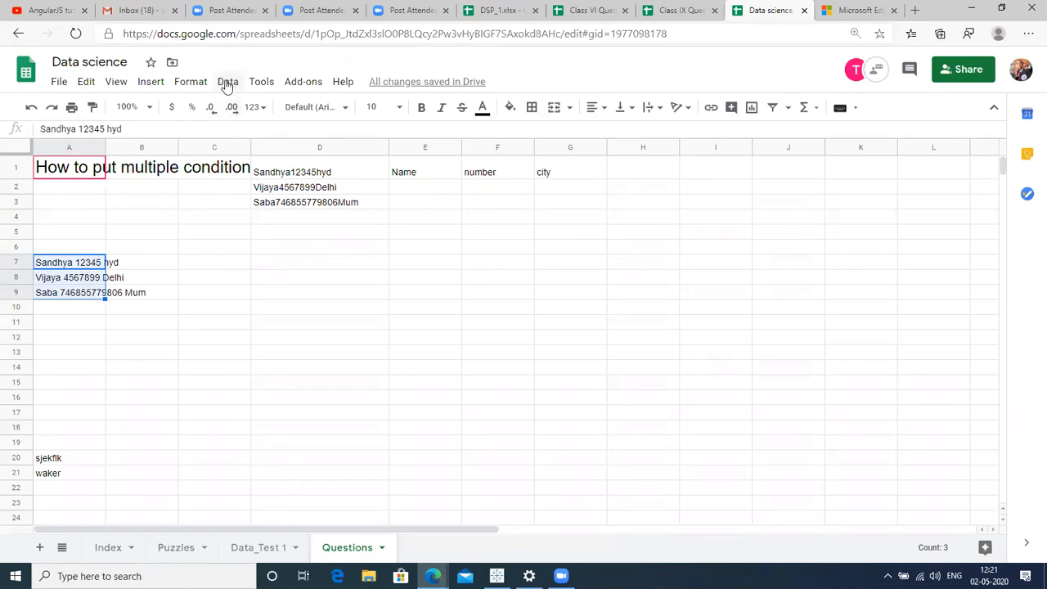
Split A7:A9 into columns using Space as the separator.
left_click(228, 83)
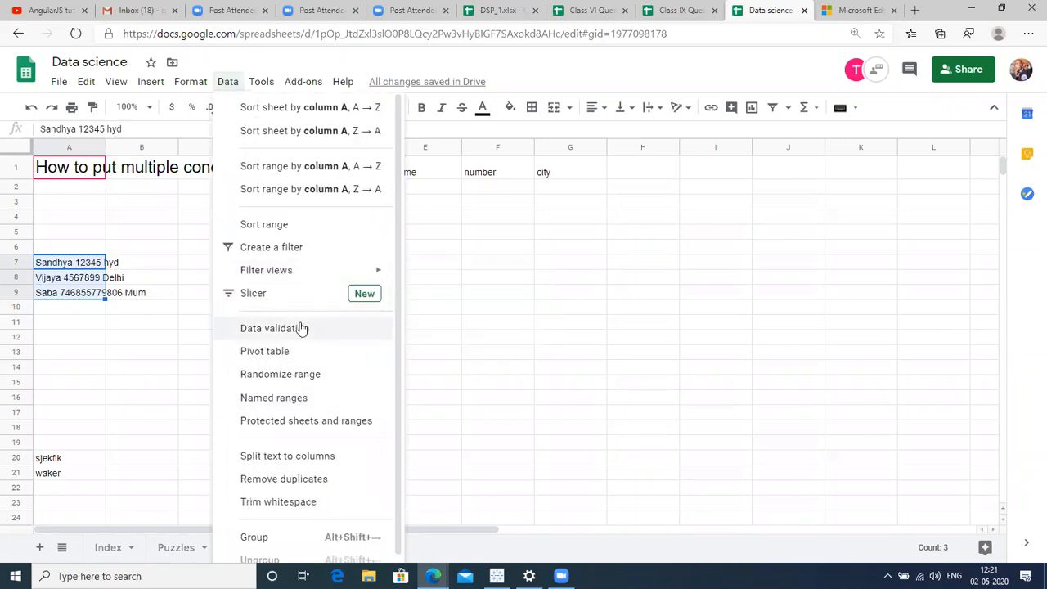
left_click(303, 459)
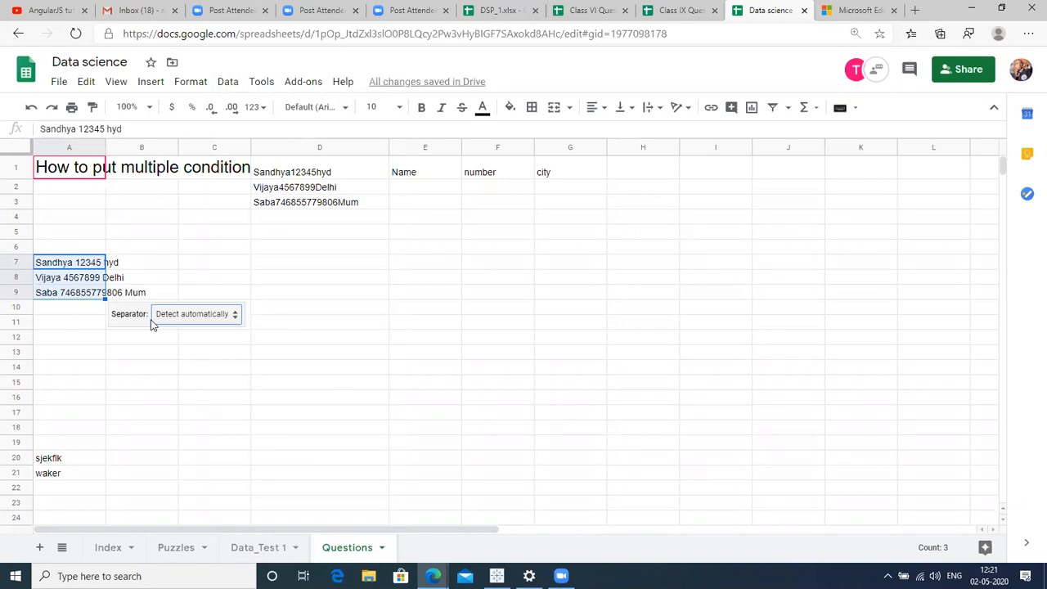
left_click(199, 318)
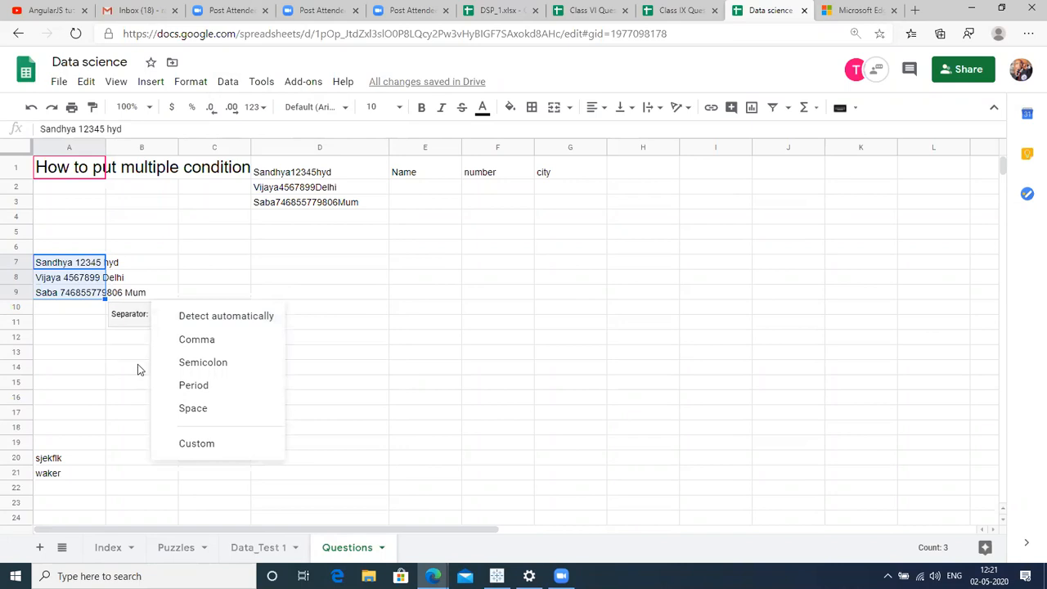
left_click(196, 409)
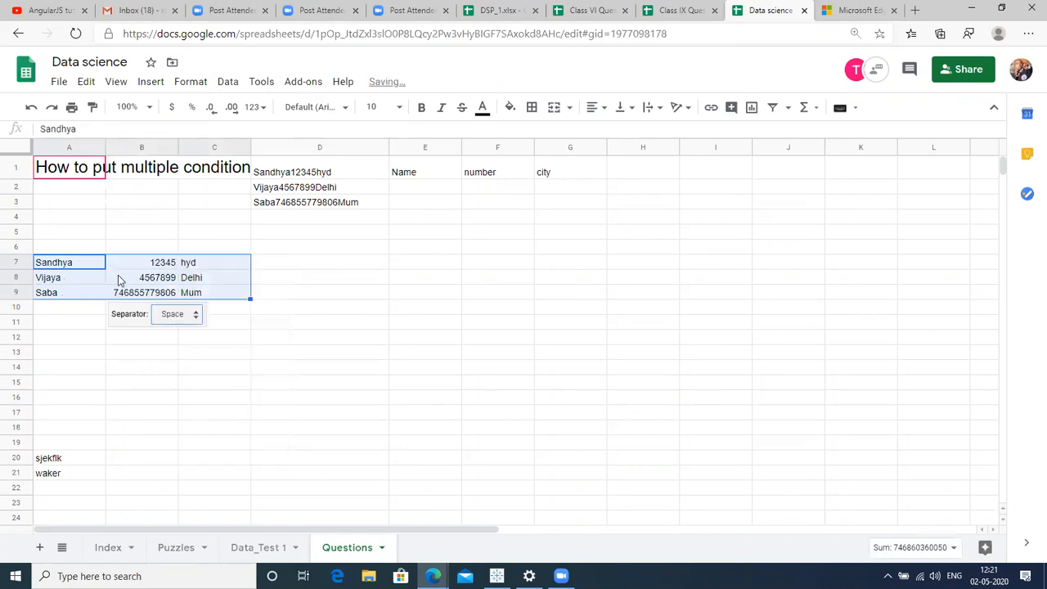
left_click(124, 249)
left_click(82, 265)
key("Right")
key("Right")
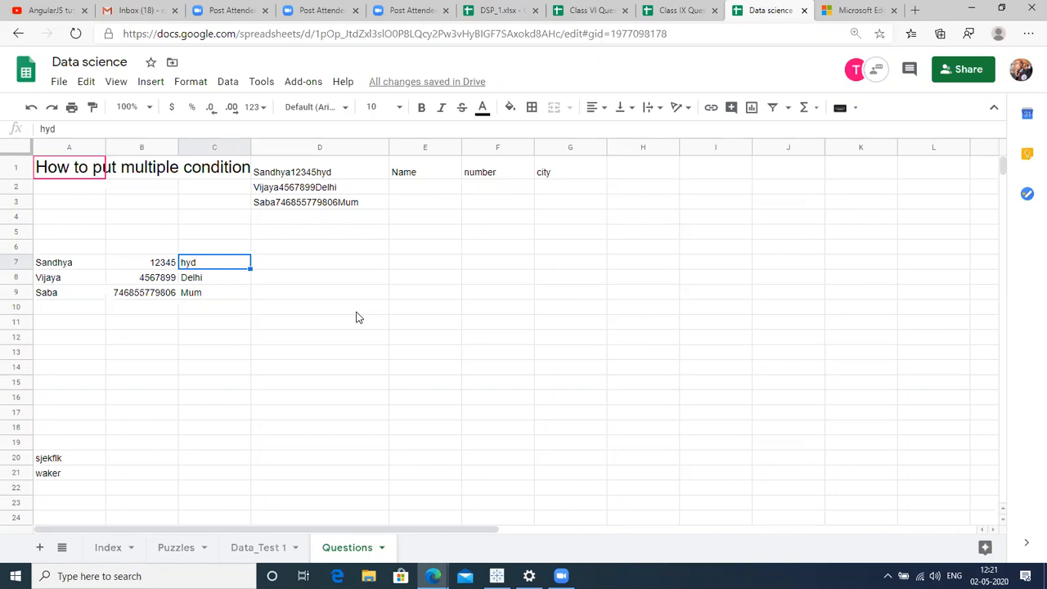
left_click(92, 257)
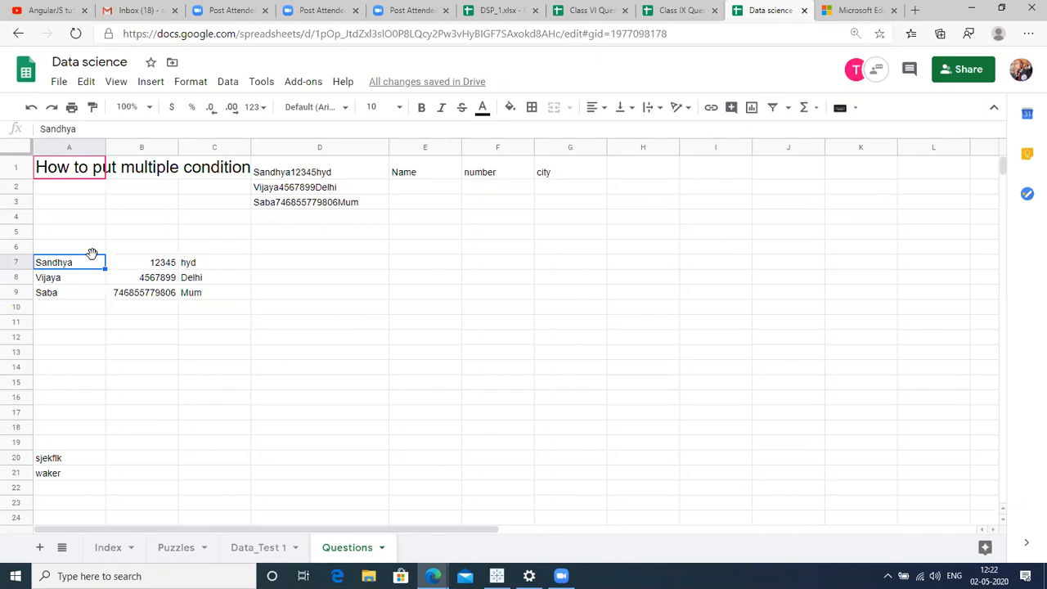
Check column D, then switch to the Data_Test 1 sheet.
left_click(293, 143)
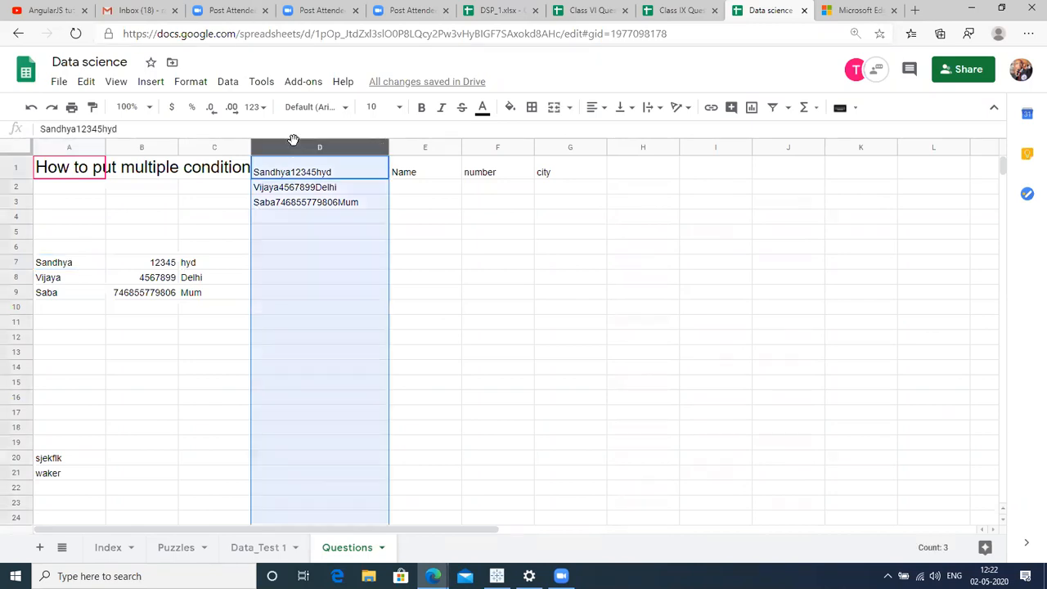
left_click(337, 170)
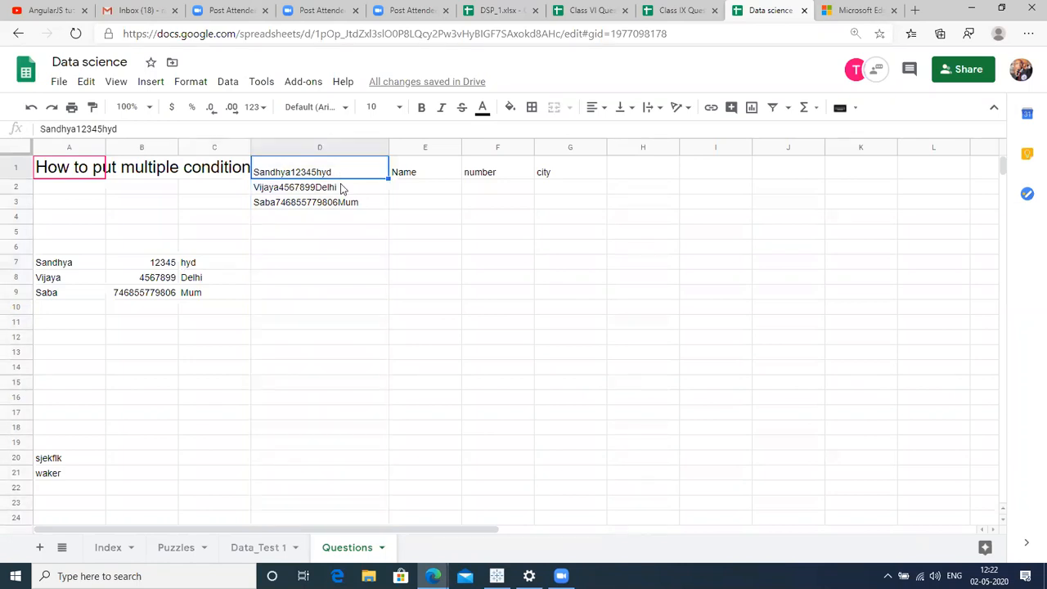
left_click(324, 146)
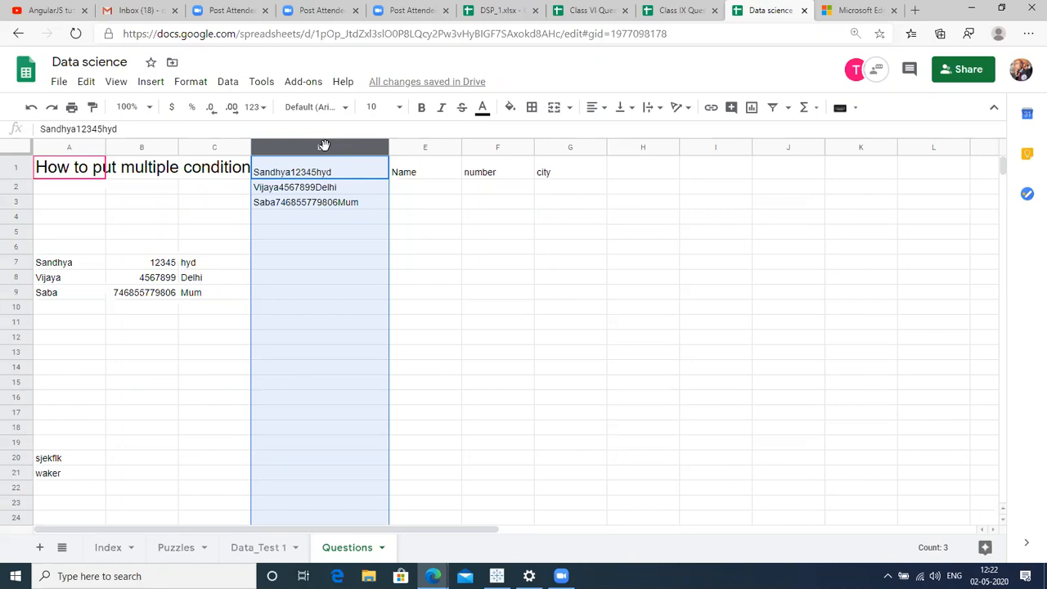
left_click(473, 250)
left_click(273, 545)
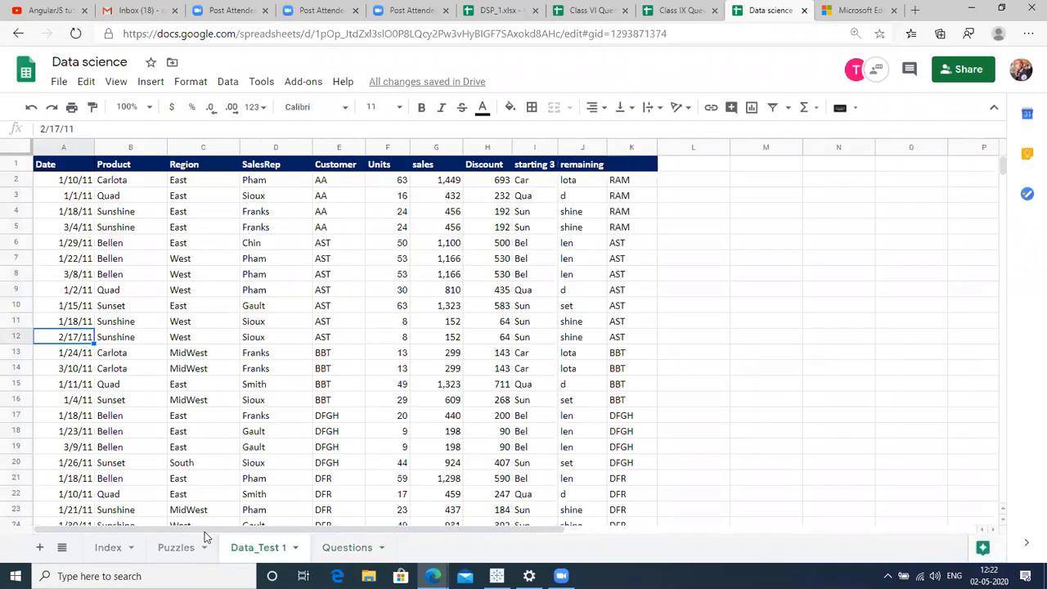
left_click(252, 403)
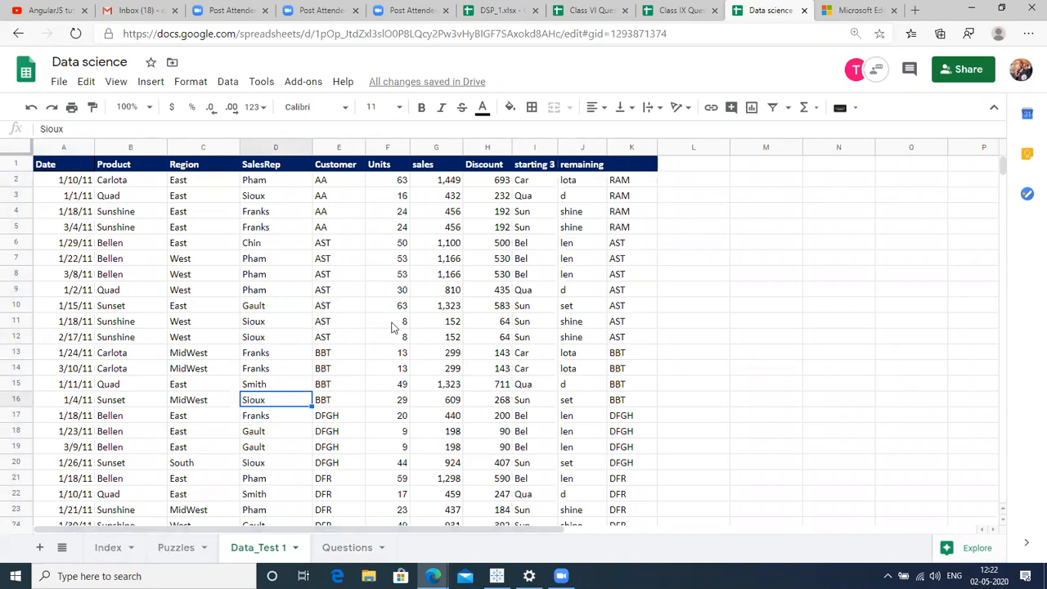
left_click(182, 550)
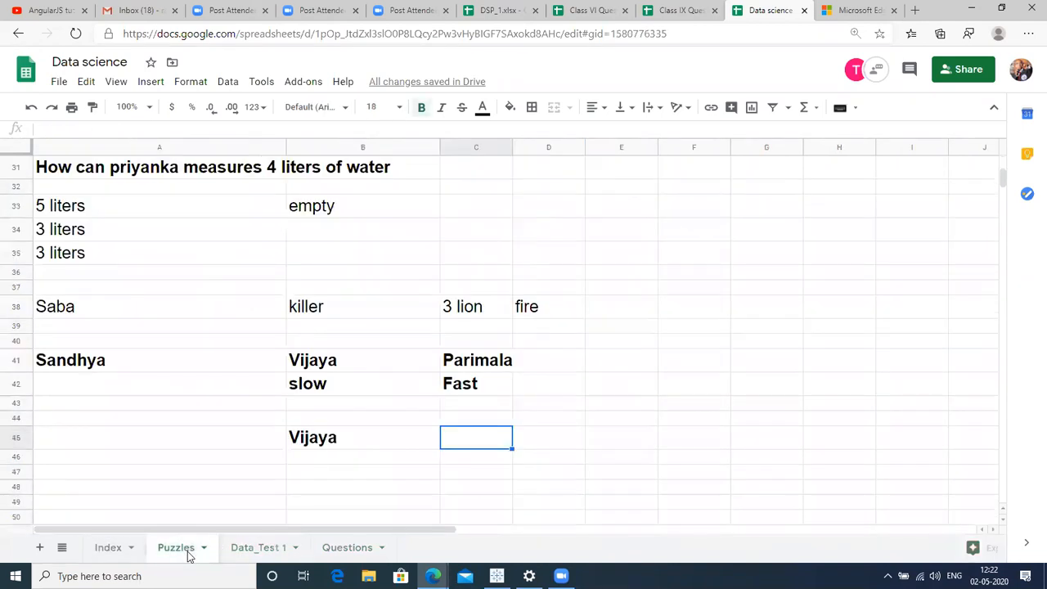
left_click(112, 554)
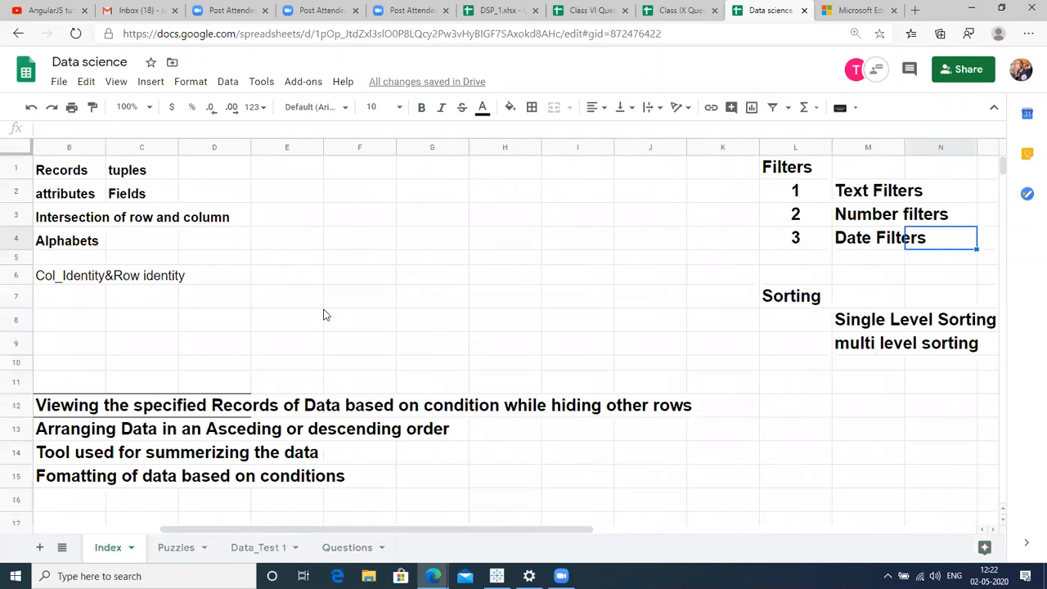
left_click(501, 10)
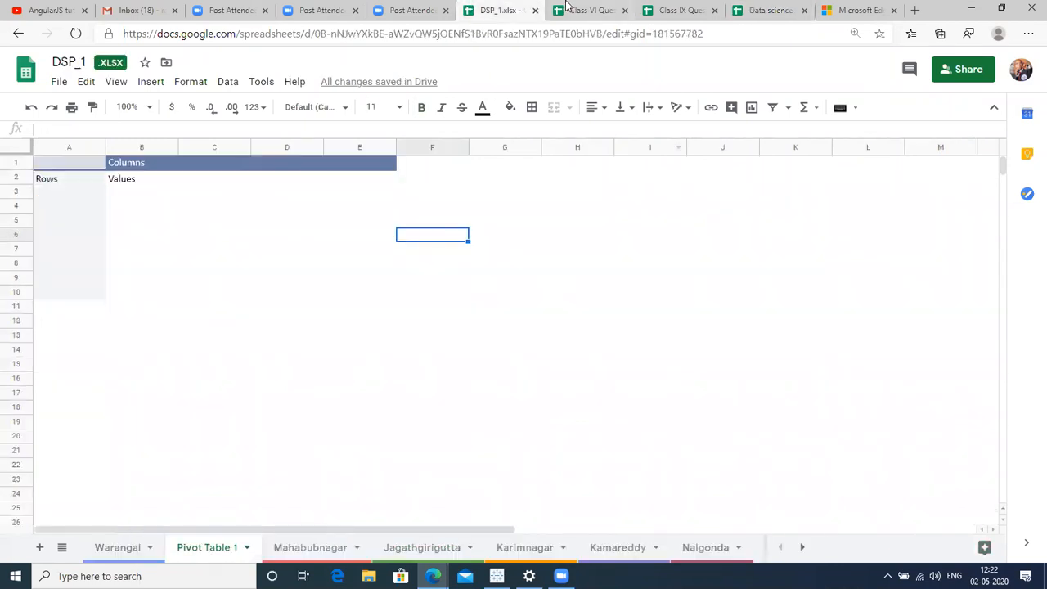
left_click(567, 7)
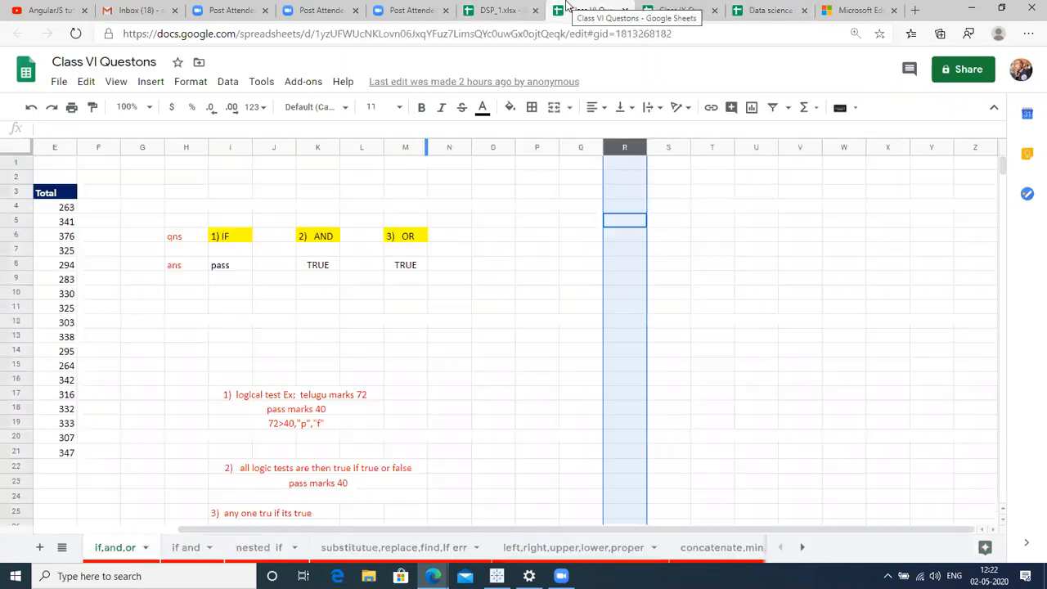
left_click(673, 10)
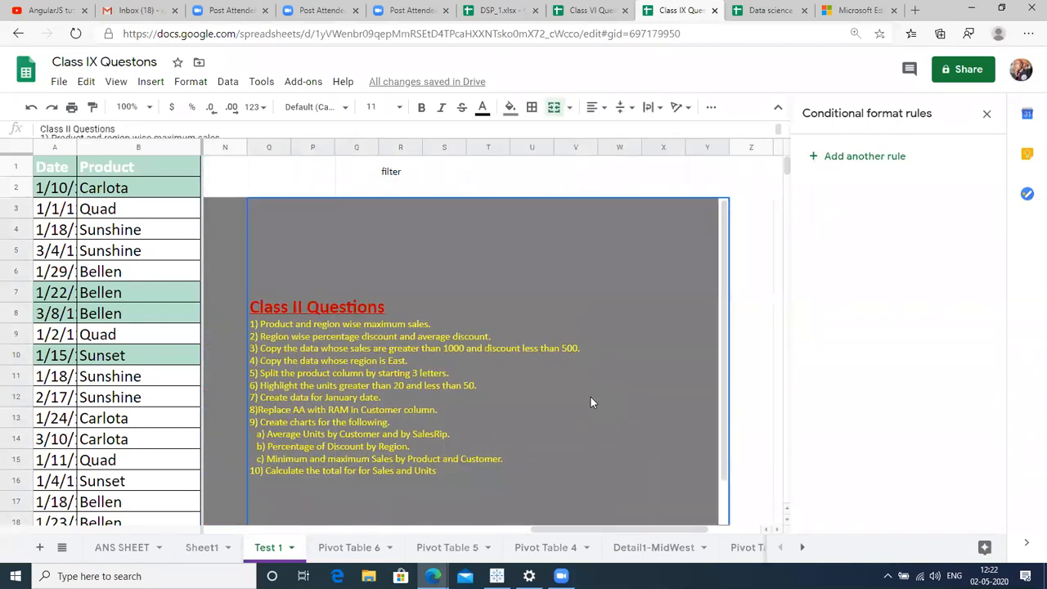
Widen the Customer column so its values show in full.
scroll(591, 402, "down", 1)
left_click(591, 401)
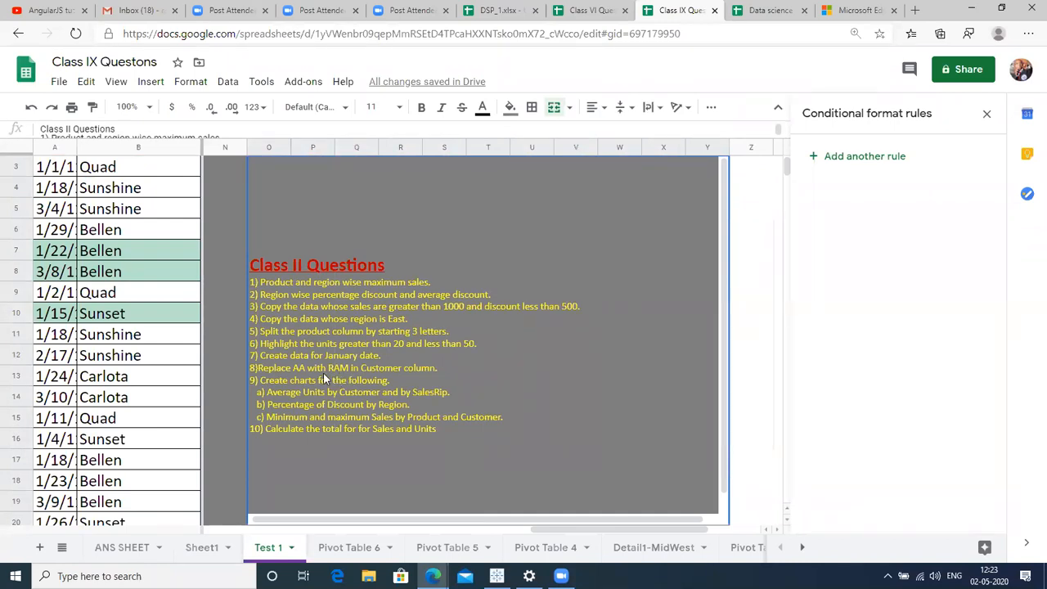
left_click(183, 307)
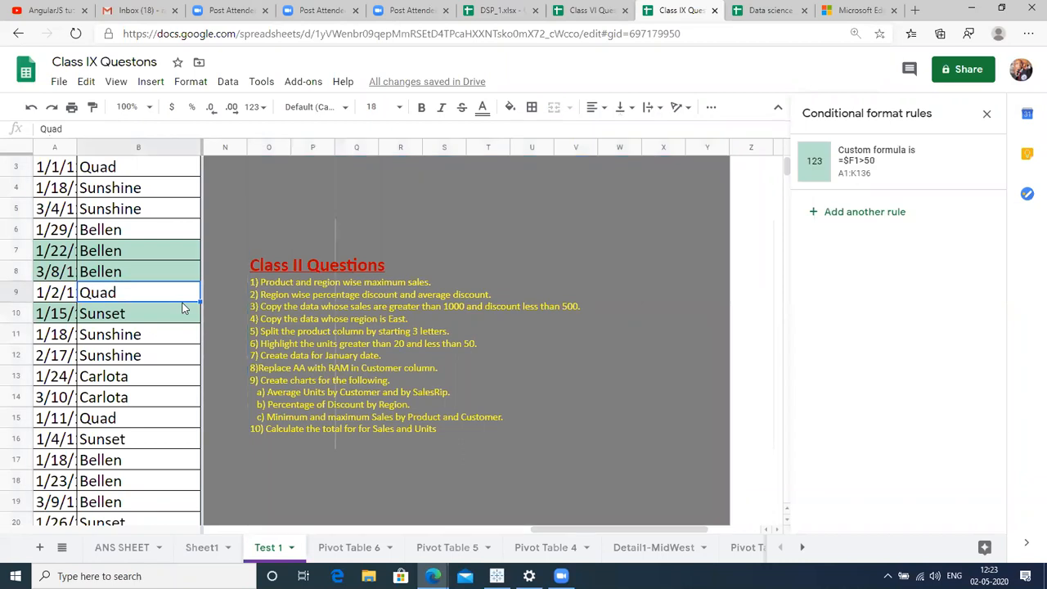
left_click(3, 175)
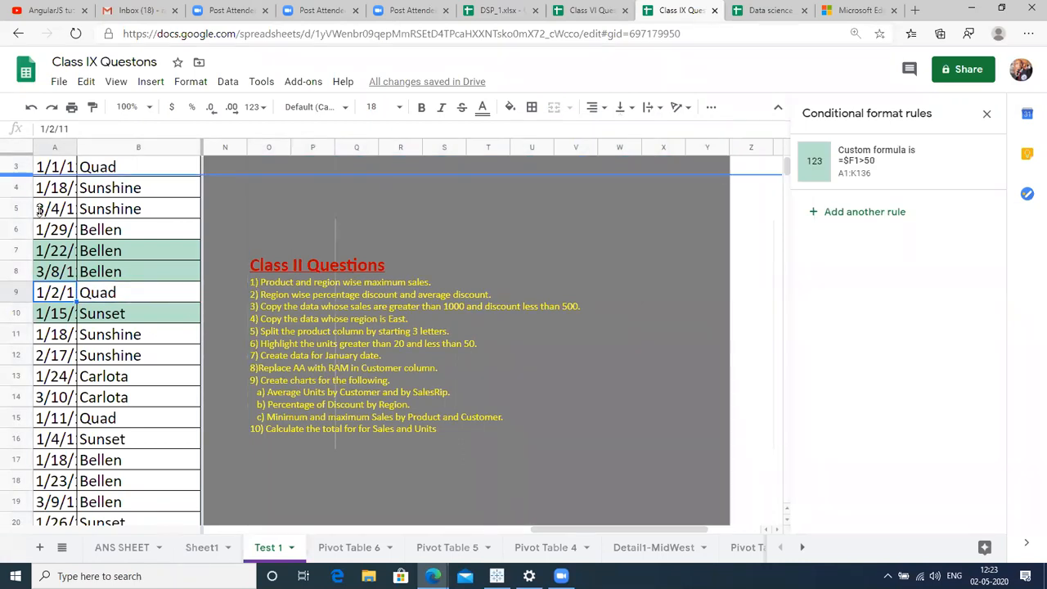
left_click(2, 179)
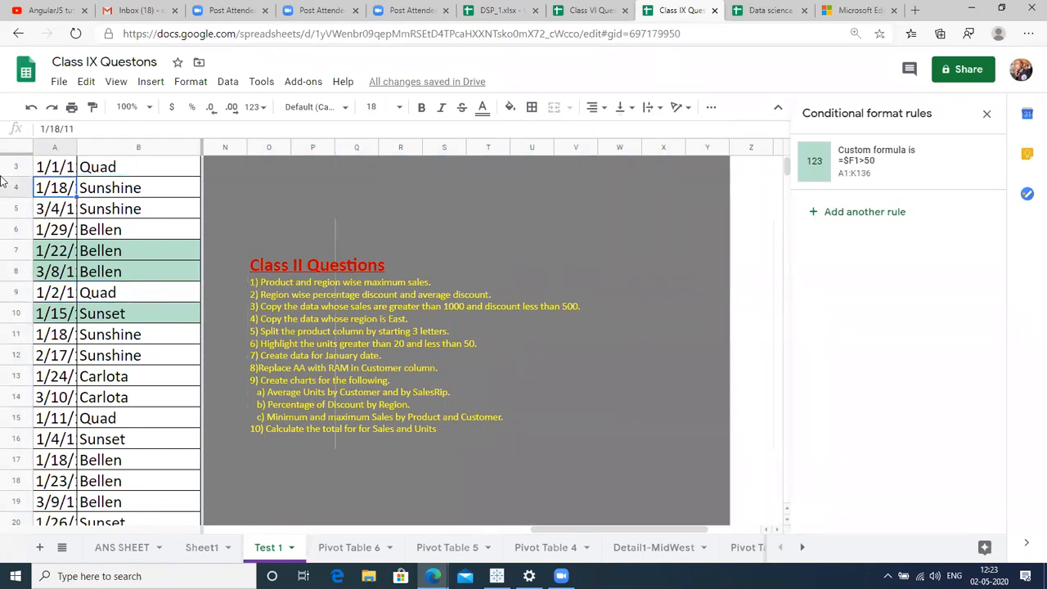
key("ctrl+Home")
key("Right")
key("Right")
key("Right")
key("Right")
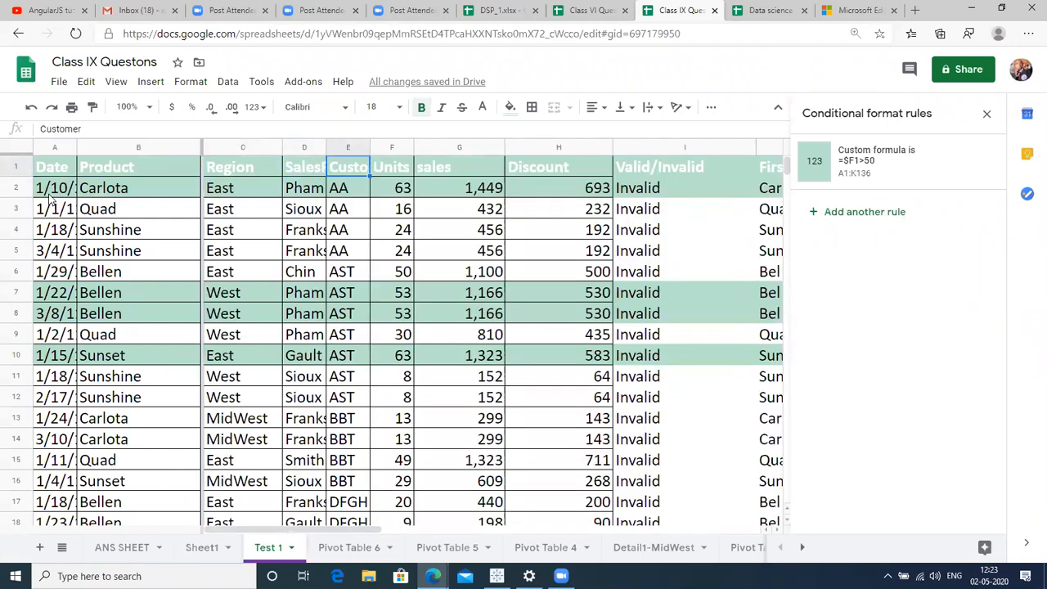
left_click_drag(370, 147, 426, 149)
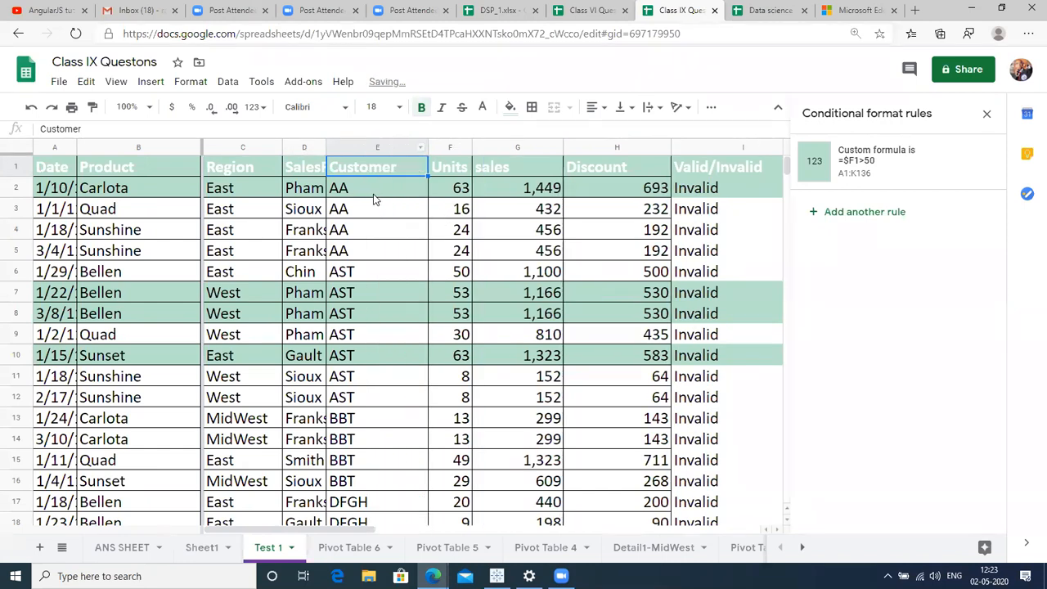
key("Down")
key("Down")
key("Down")
key("Up")
key("Up")
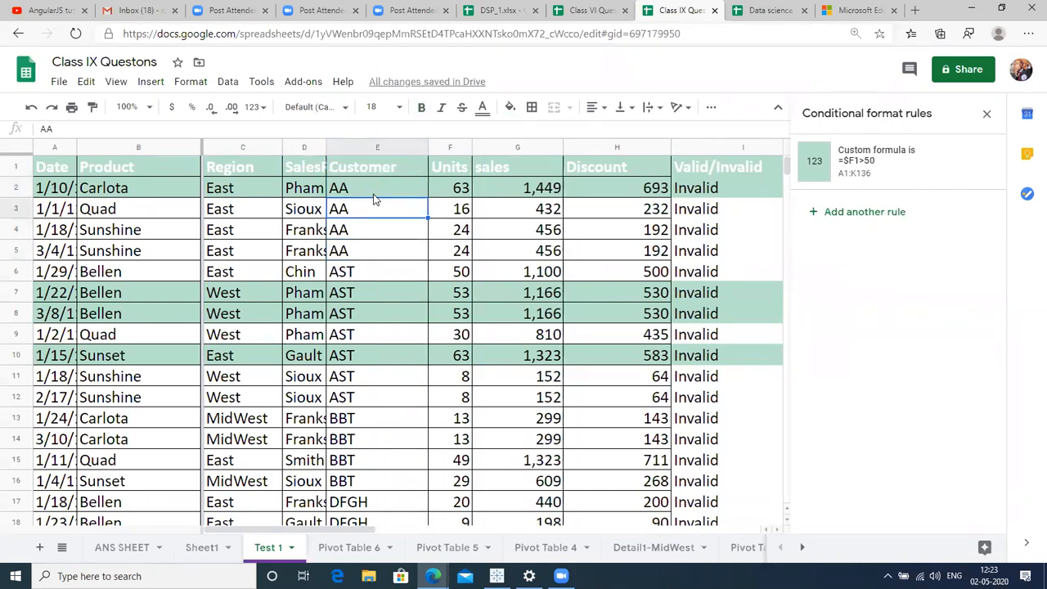
key("Down")
key("Up")
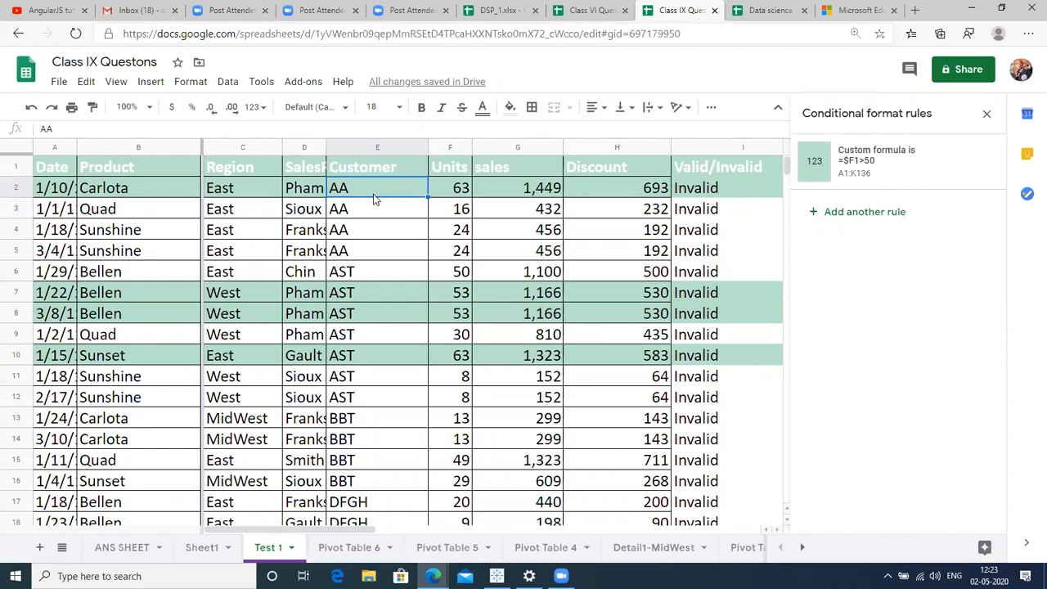
Insert one empty column to the right of column M.
key("Right")
key("Right")
key("Right")
key("Right")
key("Right")
key("Right")
key("Right")
key("Right")
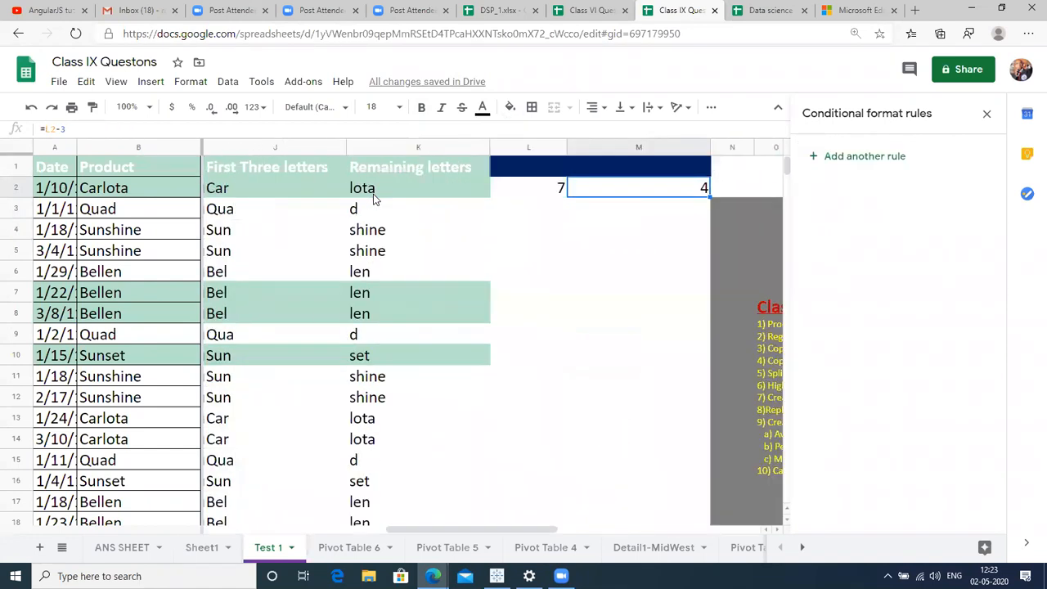
key("Right")
key("Right")
key("Right")
key("Up")
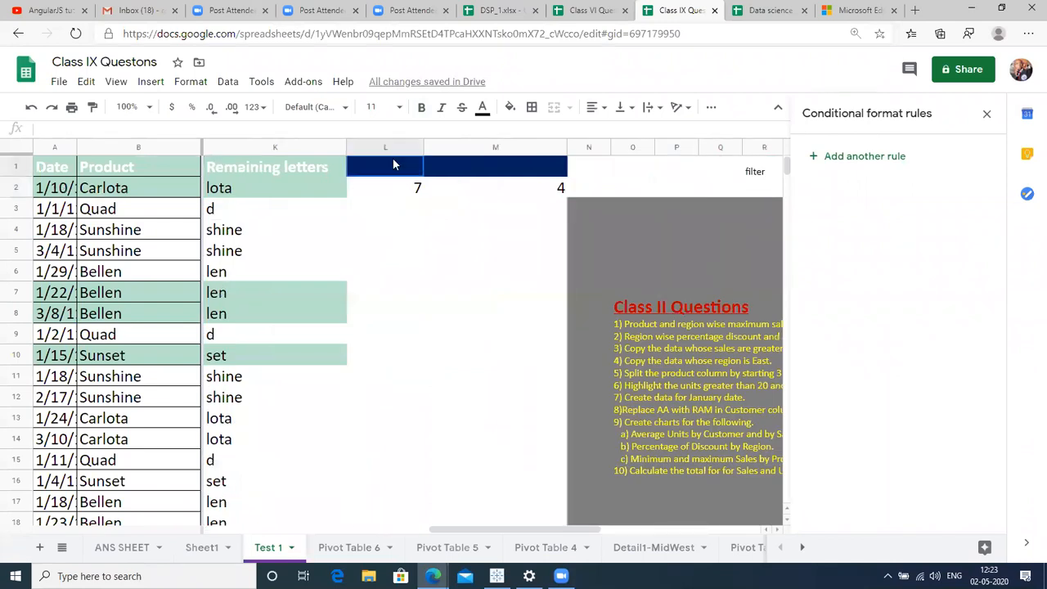
key("Right")
key("Right")
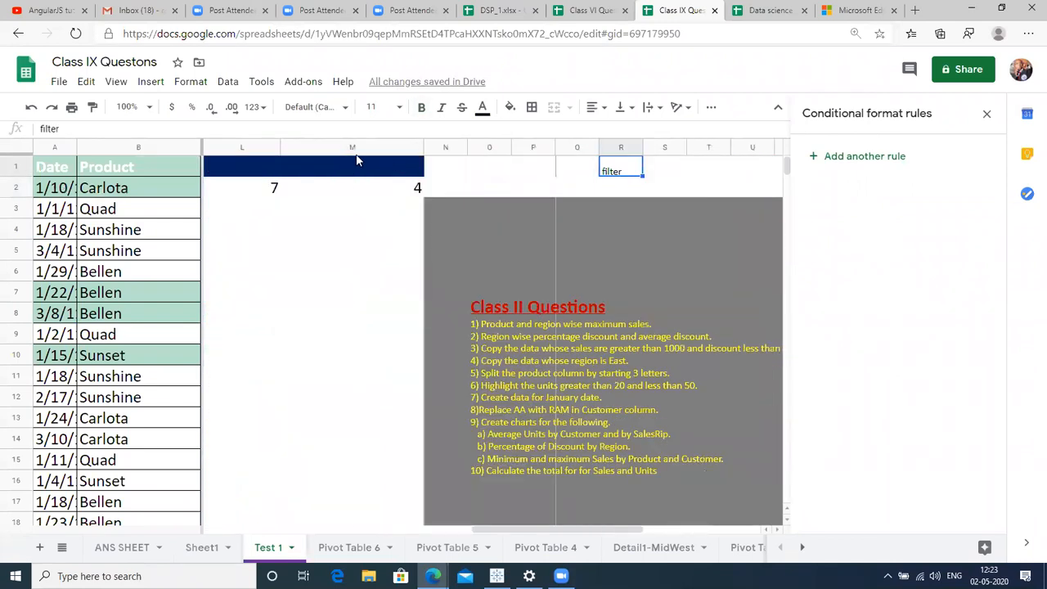
left_click(446, 147)
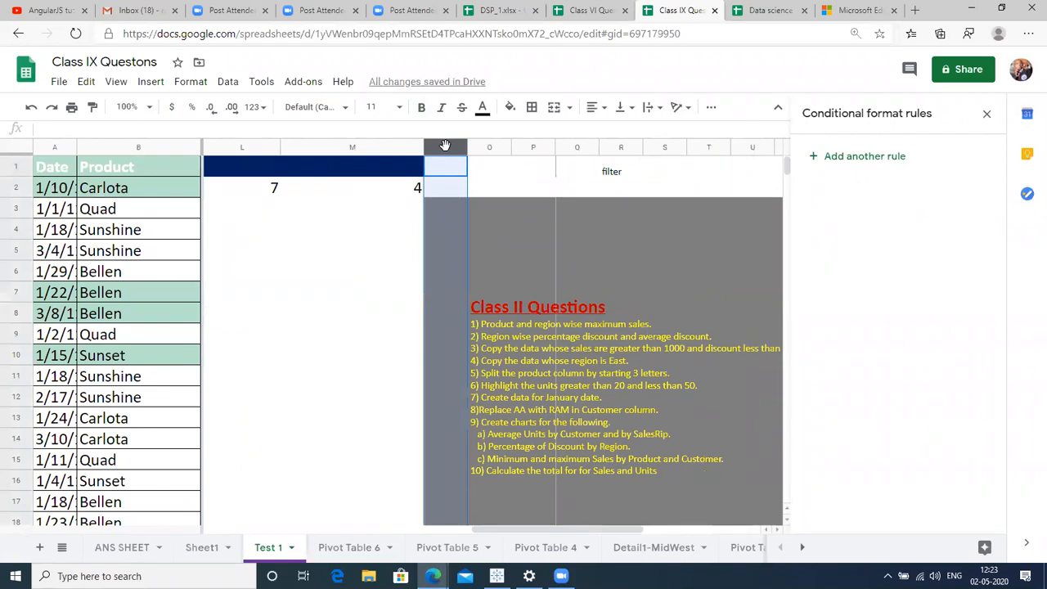
left_click_drag(446, 145, 387, 144)
right_click(387, 143)
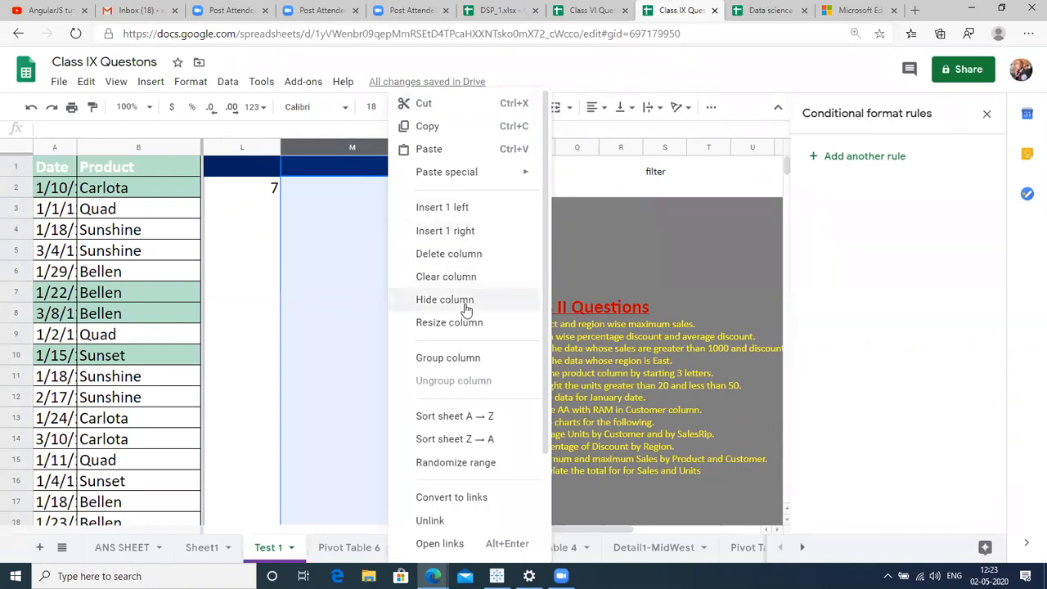
left_click(469, 231)
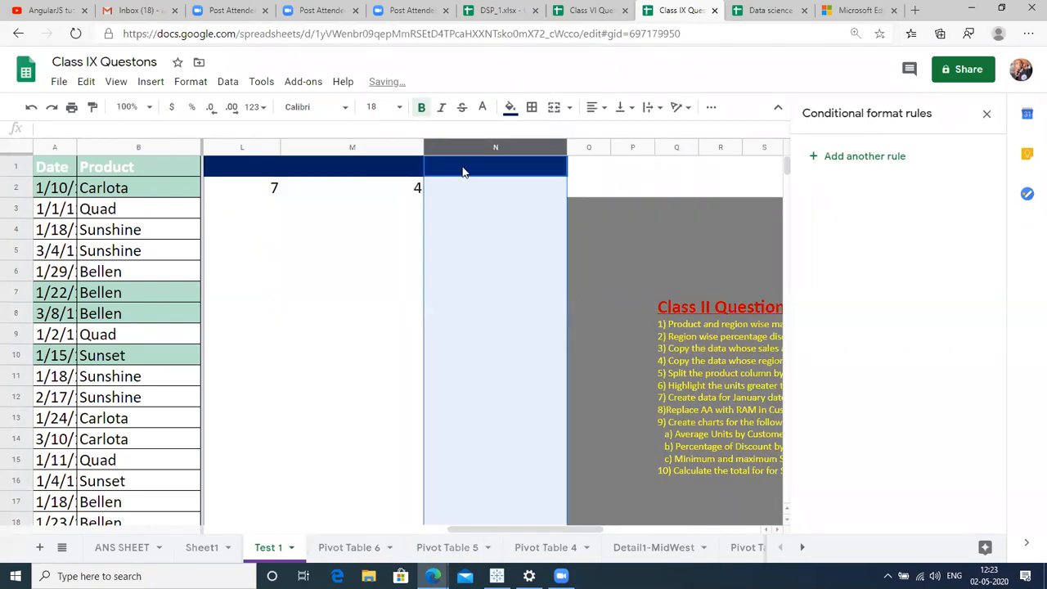
Enter =REPLACE(E2,"AA","RAM") in N2, which returns #N/A.
key("Right")
key("Right")
key("Right")
key("Right")
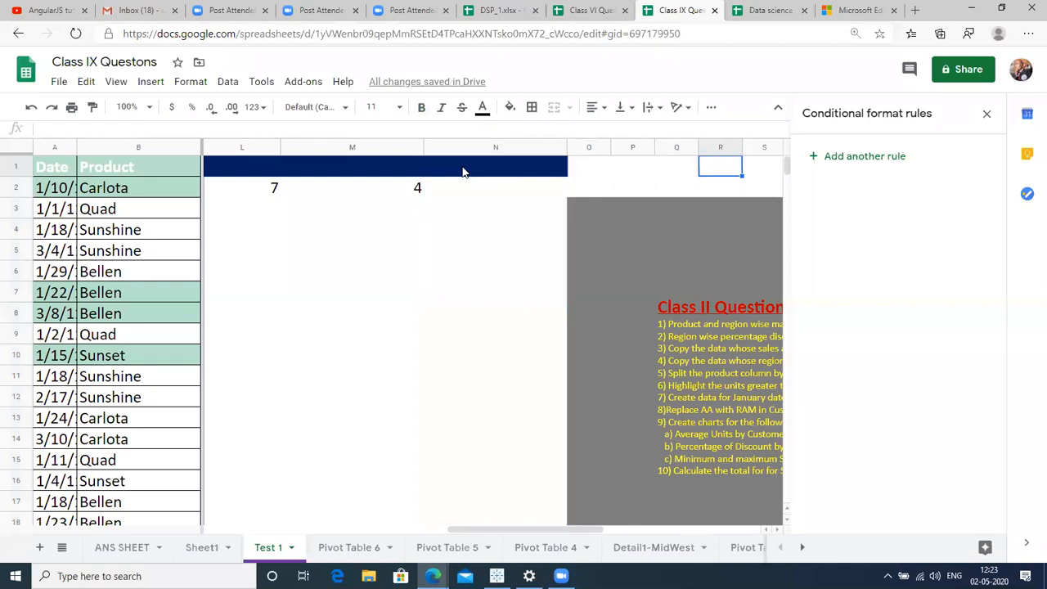
key("Right")
key("Left")
key("Left")
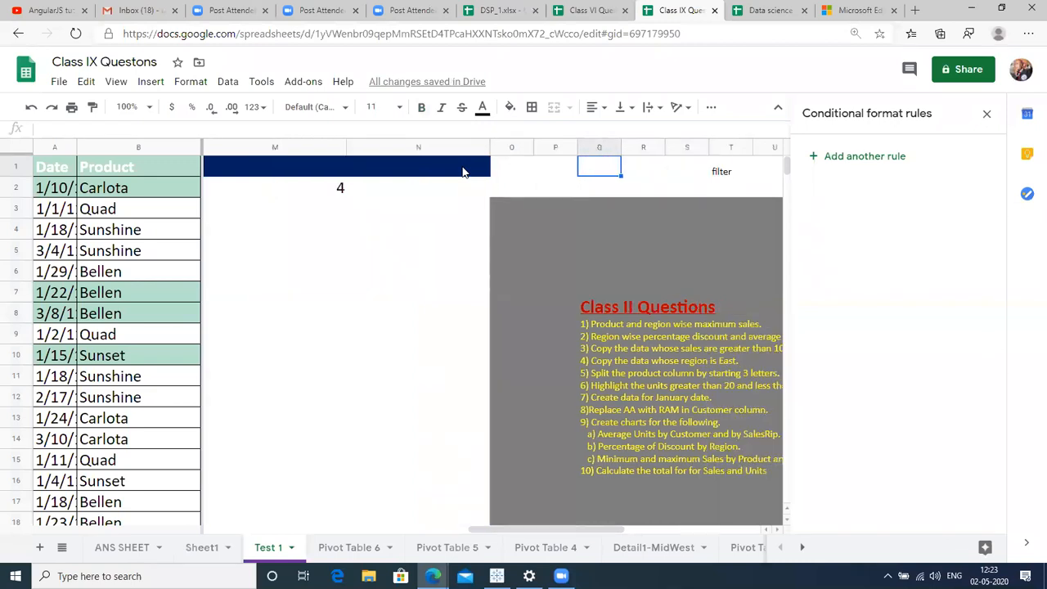
key("Down")
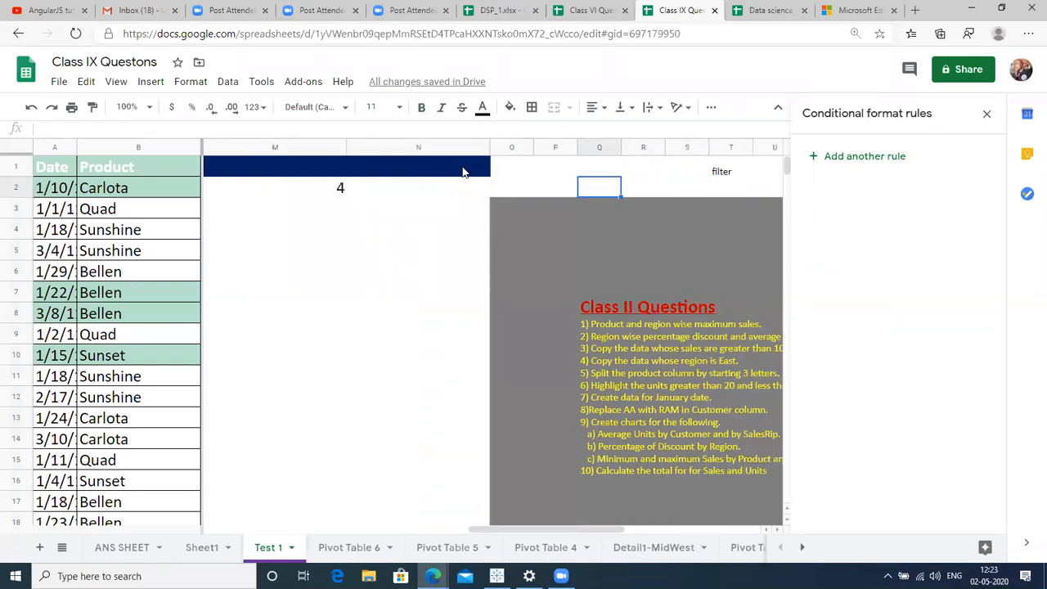
left_click(422, 200)
left_click(432, 190)
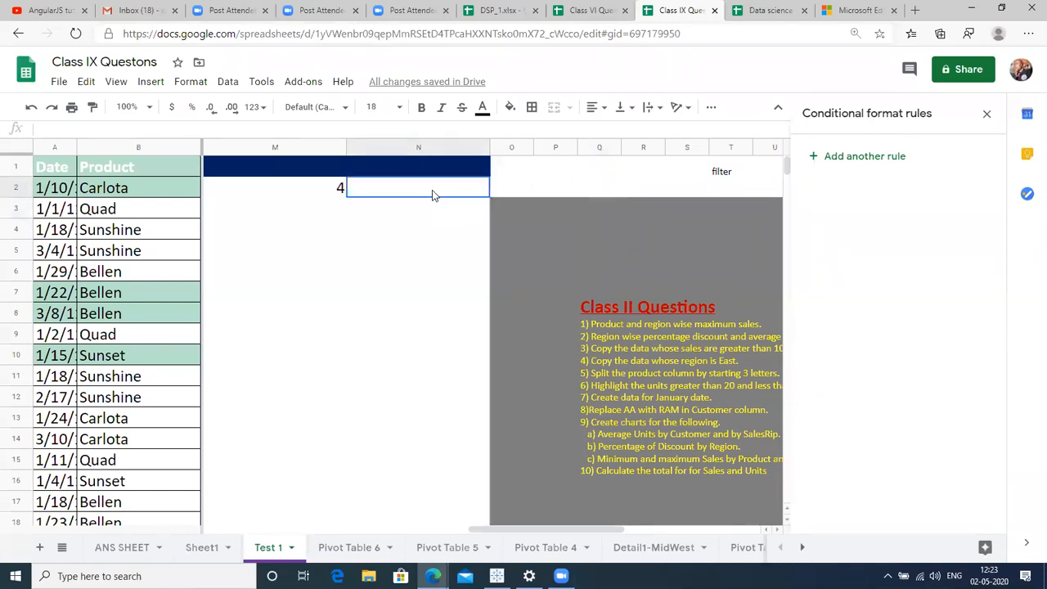
type("=REPL")
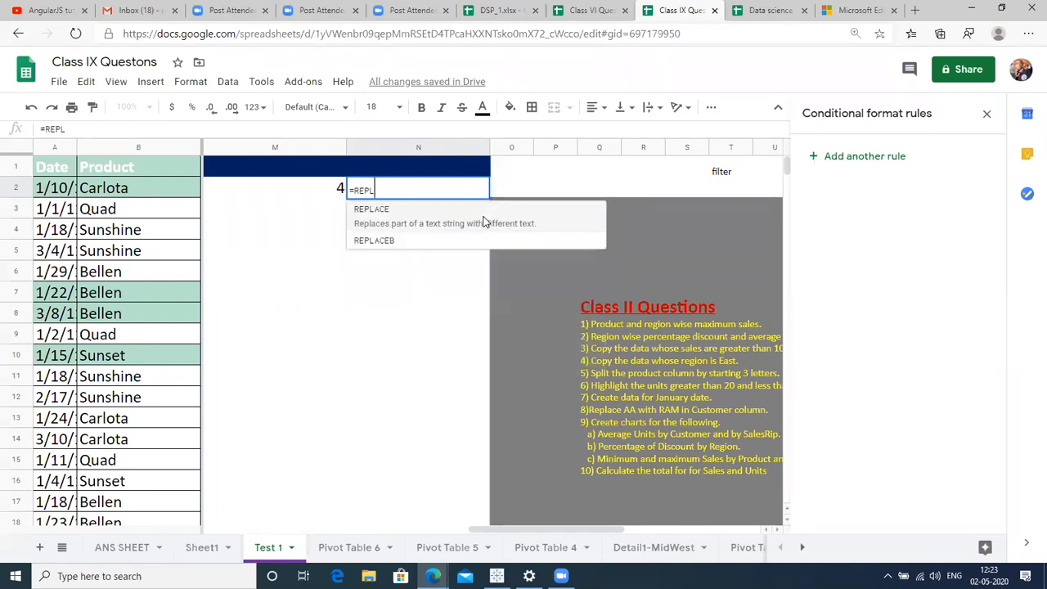
key("Tab")
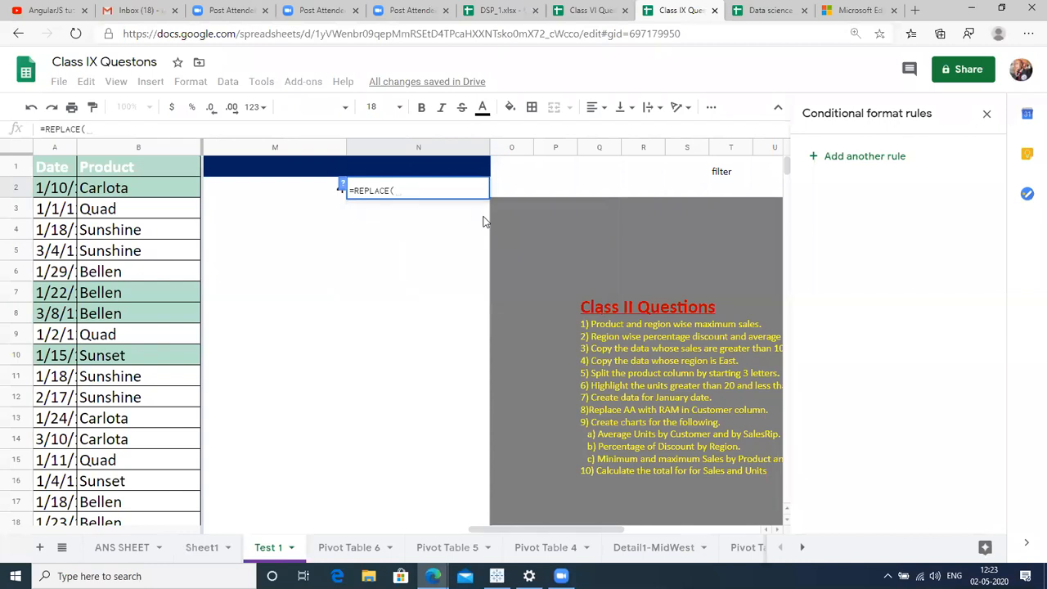
key("Left")
key("Left")
key("Left")
key("Left")
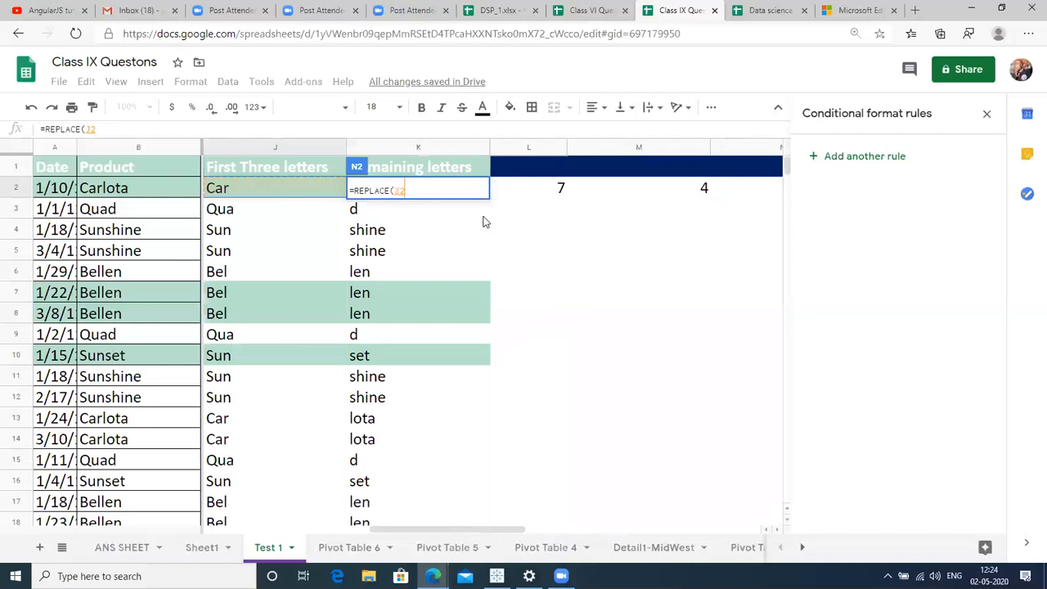
key("Left")
key("Left")
key("Left")
key("Left")
key("Left")
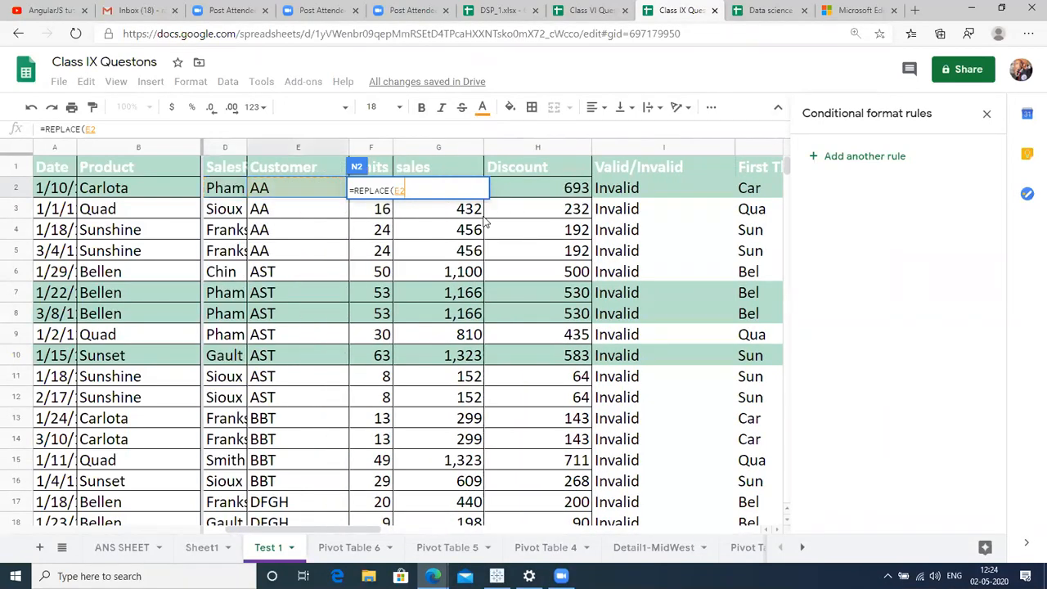
type(",\"AA")
key("BackSpace")
key("BackSpace")
type("AA\",")
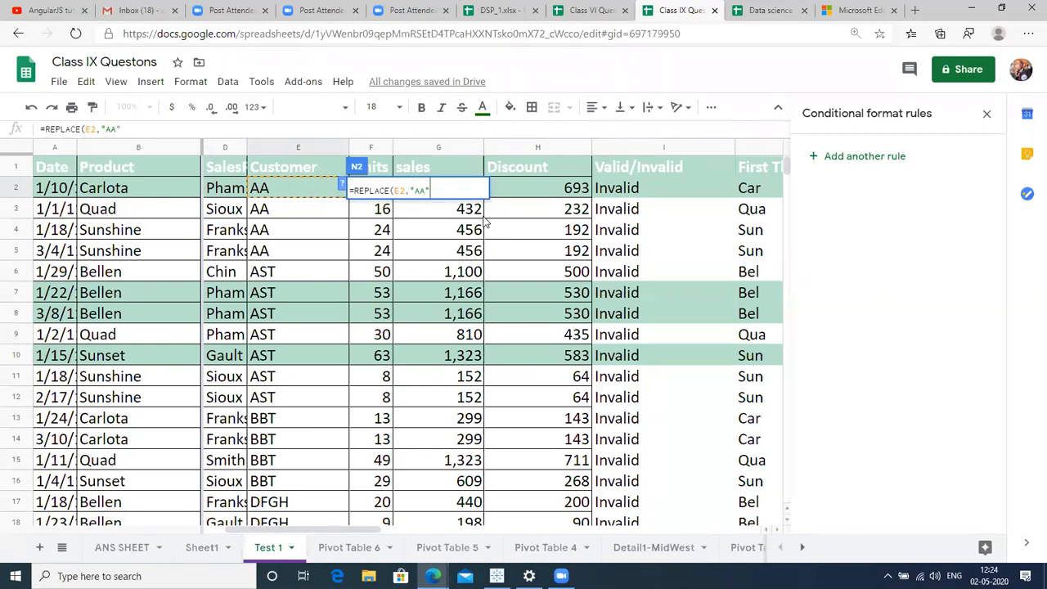
type("\"RAM\")")
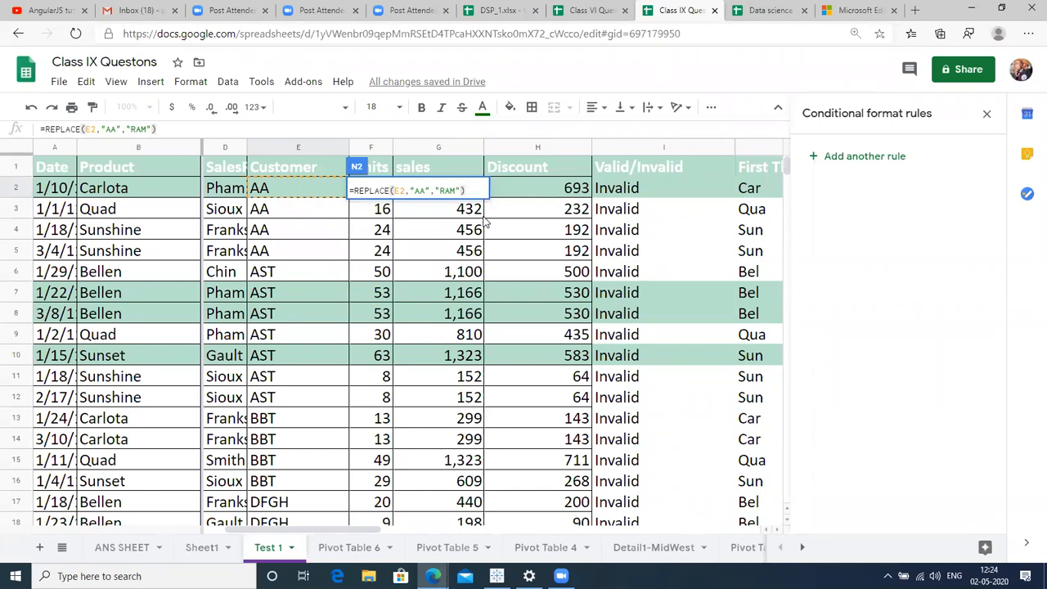
key("Return")
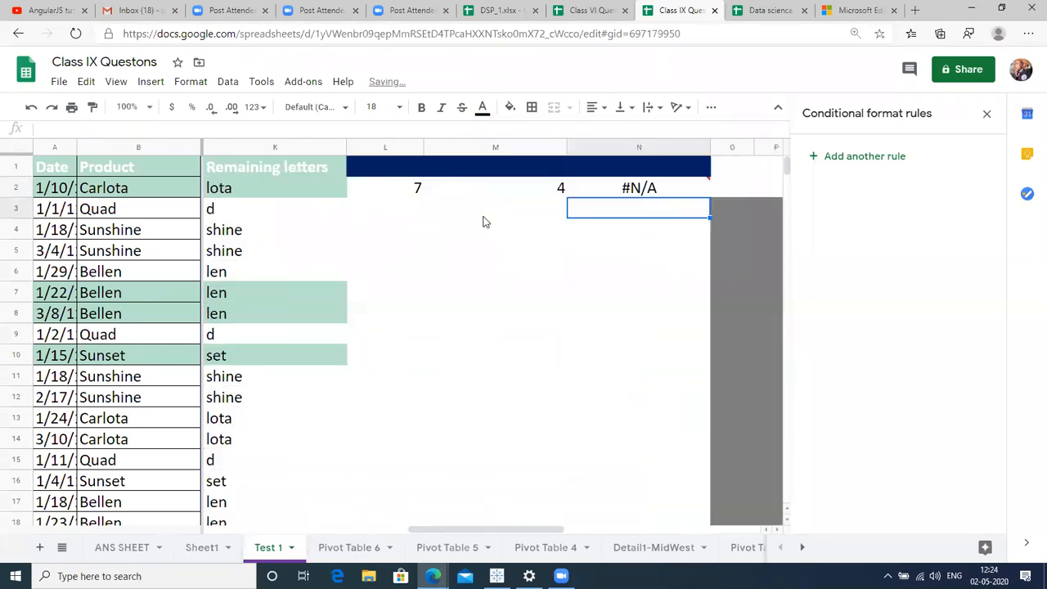
key("ctrl+Right")
Browse the data down to its last row and back to the top of Customer.
key("Left")
key("Left")
key("Left")
key("Left")
key("Left")
key("Left")
key("Left")
key("Left")
key("Left")
key("Left")
key("Left")
key("Left")
key("Left")
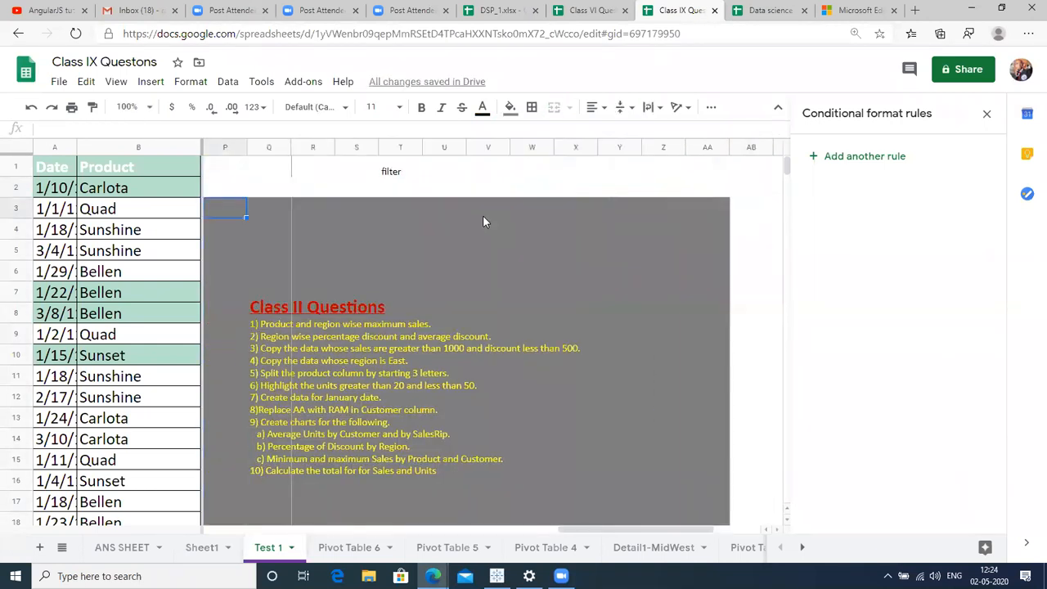
key("Up")
key("Left")
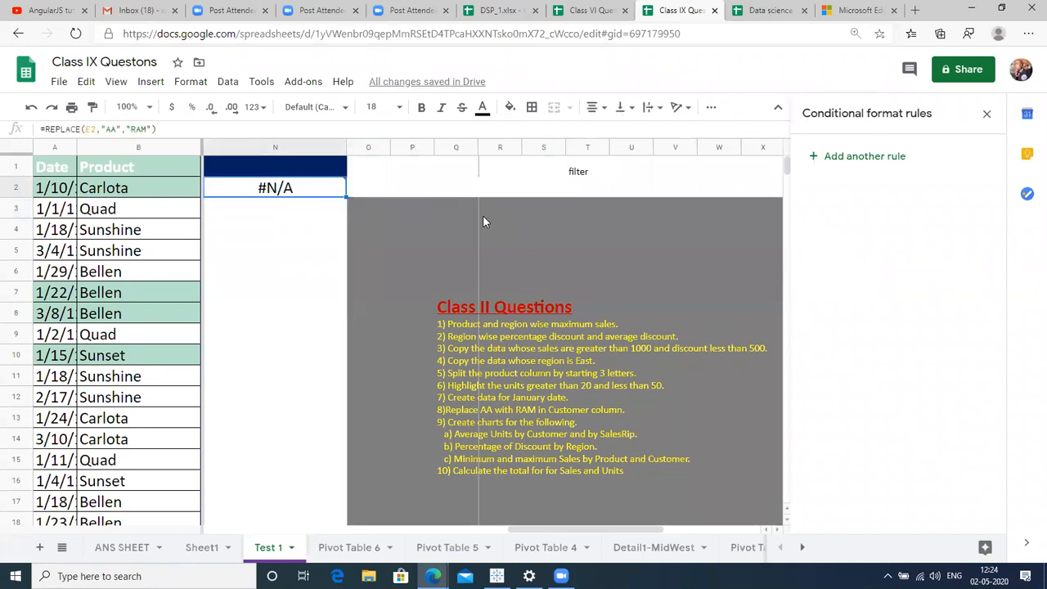
key("Left")
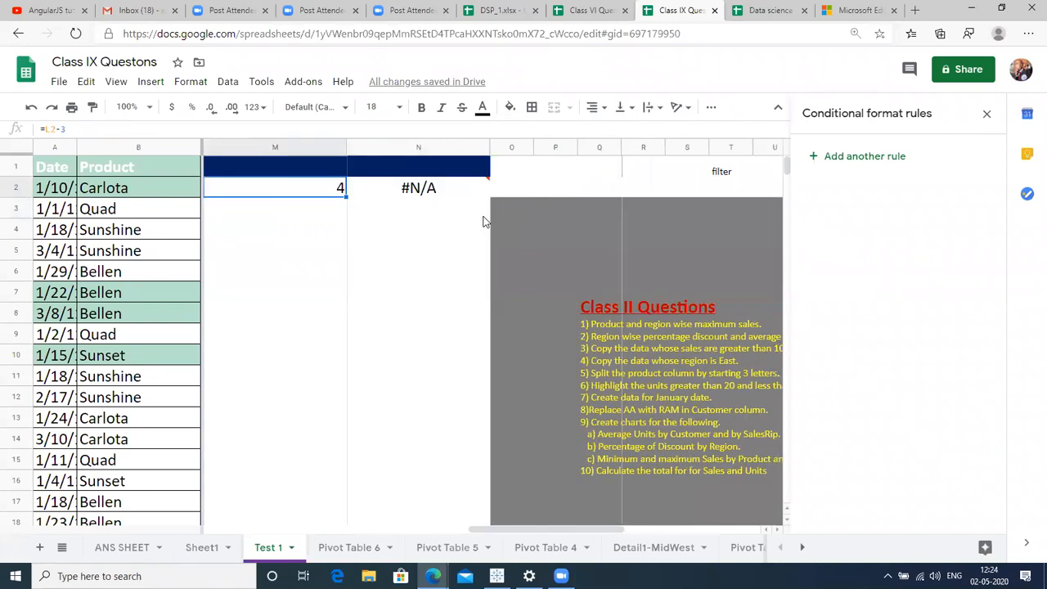
left_click(159, 188)
key("ctrl+Down")
key("Right")
key("Right")
key("Right")
key("Right")
key("Right")
key("Right")
key("Right")
key("Right")
key("Right")
key("Right")
key("Right")
key("Right")
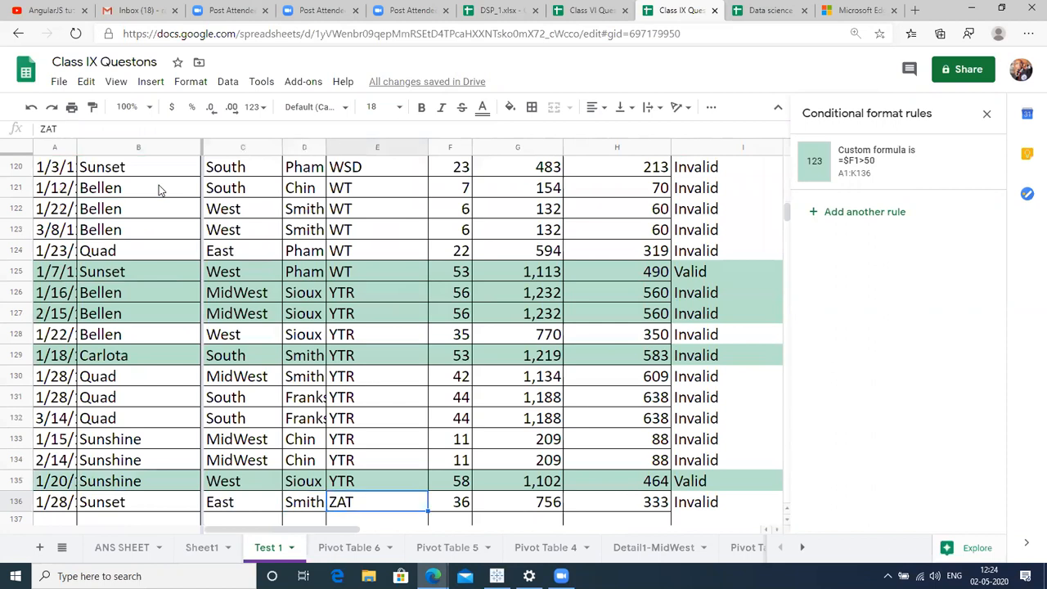
key("Left")
key("Left")
key("Left")
key("Left")
key("Left")
key("Left")
key("Left")
key("Left")
key("Left")
key("Left")
key("Left")
key("Left")
key("Left")
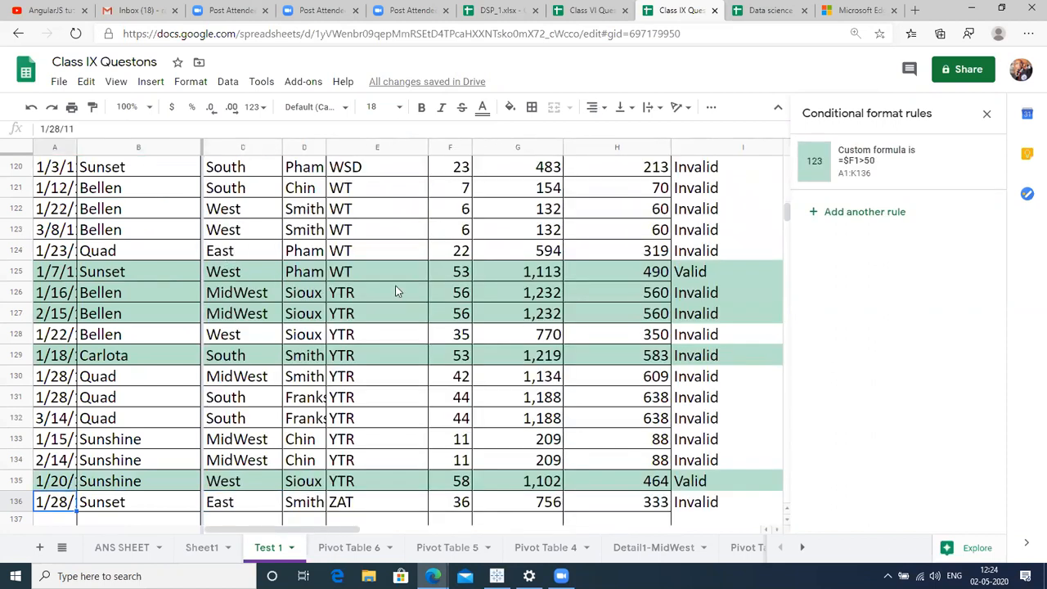
left_click(396, 292)
key("ctrl+Up")
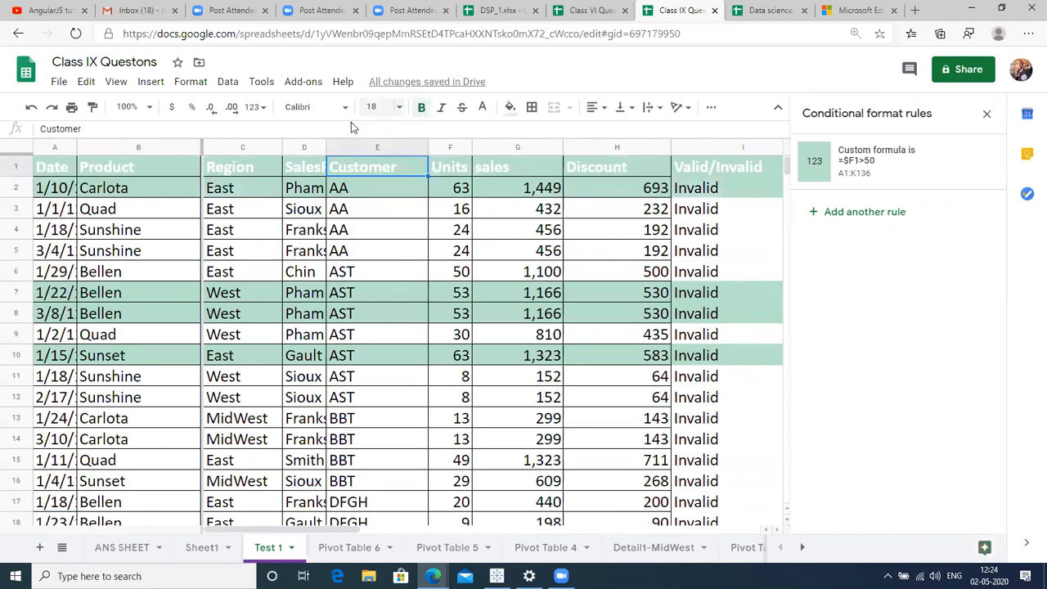
Freeze columns A through E (up to Customer) and bring columns M–O into view.
left_click(354, 144)
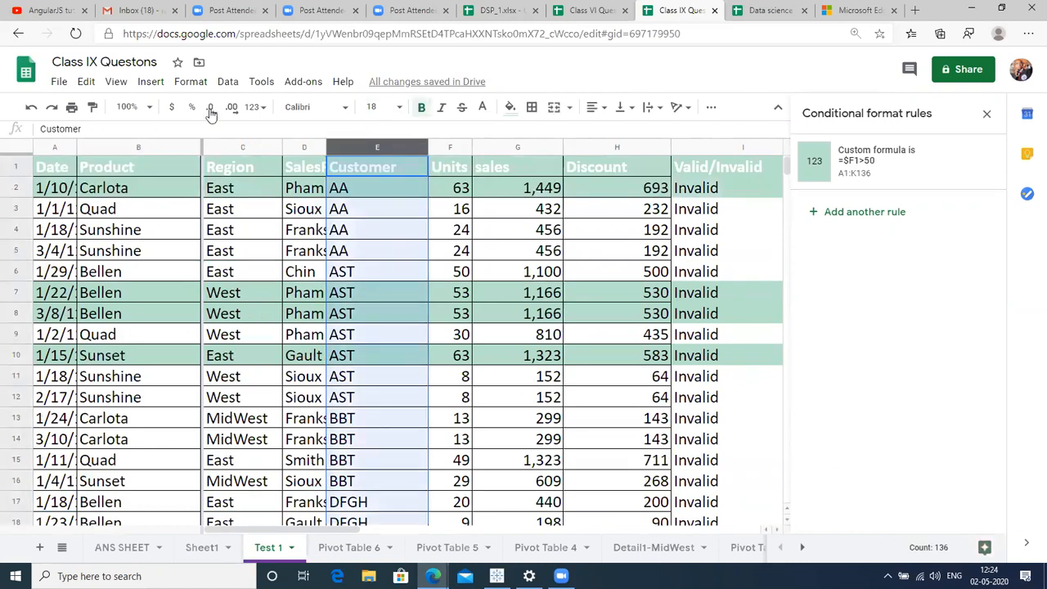
left_click(115, 83)
mouse_move(127, 114)
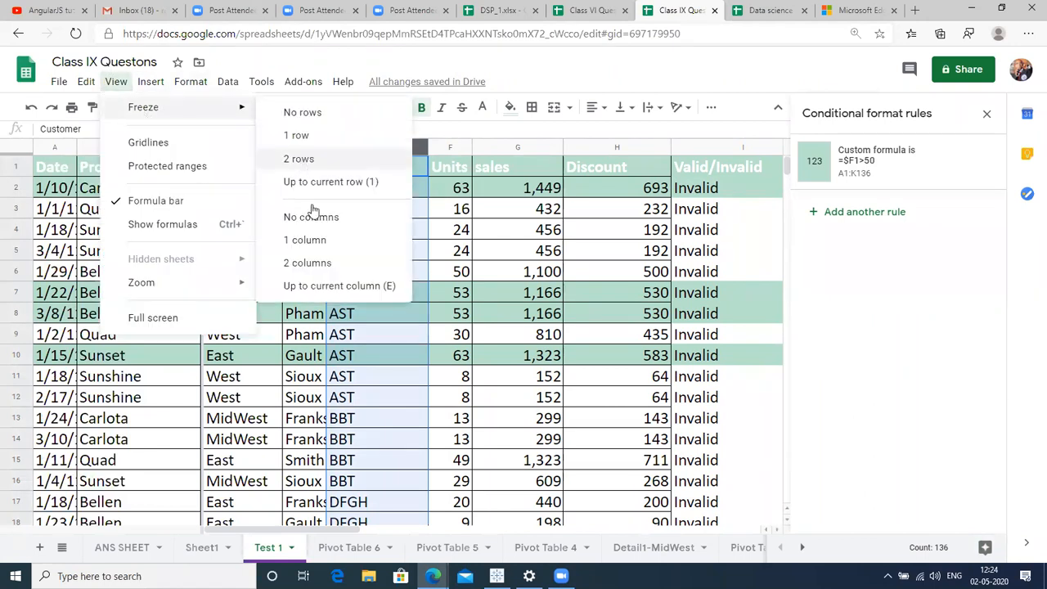
left_click(321, 286)
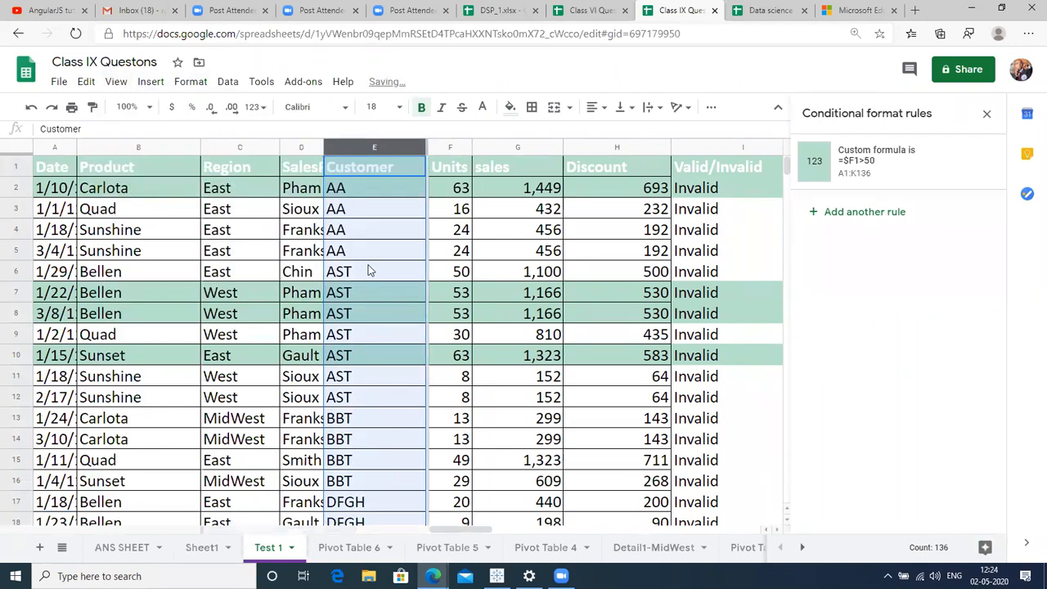
key("Right")
key("Right")
key("Right")
key("Right")
key("Right")
key("Right")
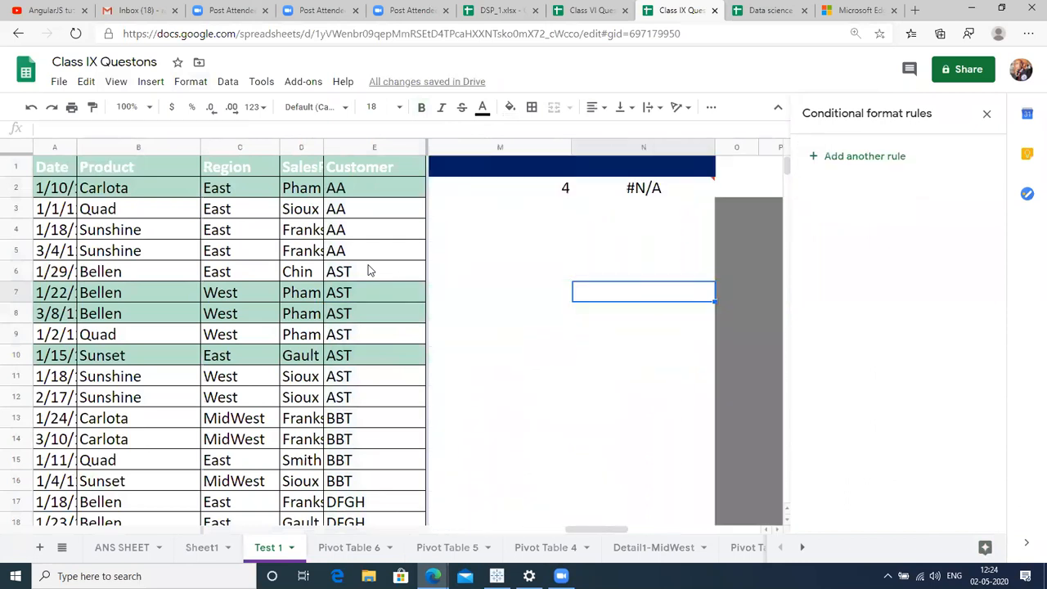
key("Left")
key("Right")
key("Right")
key("Right")
key("Right")
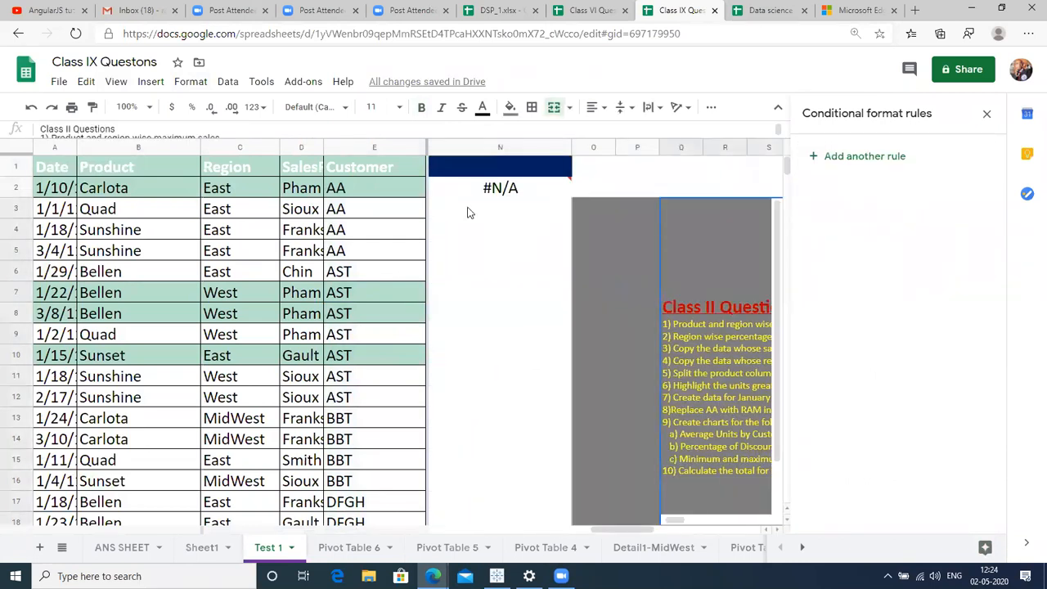
Try editing the arguments of N2's erroring REPLACE formula in place.
left_click(475, 194)
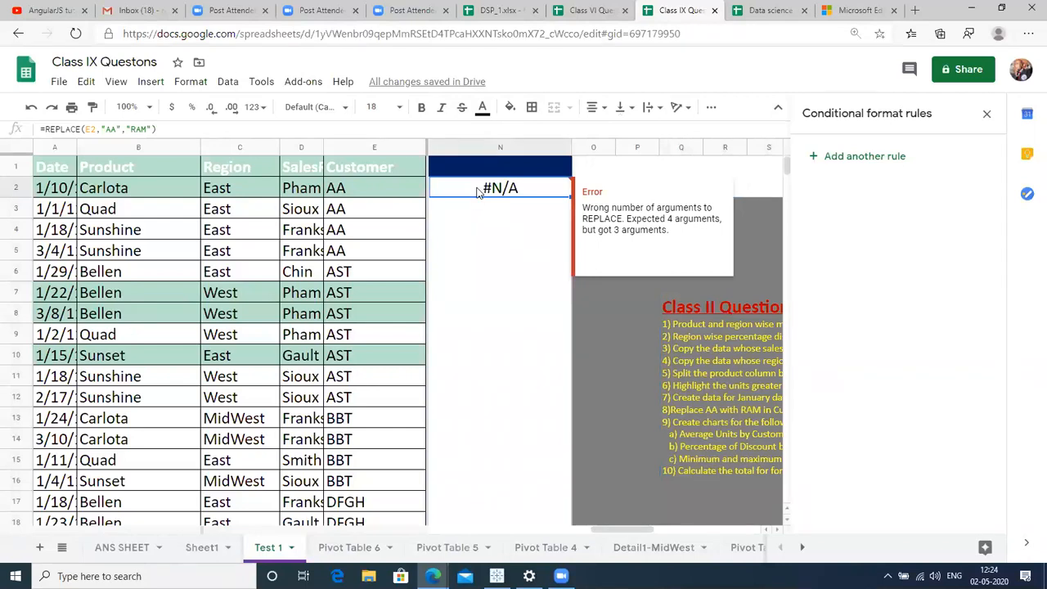
double_click(479, 191)
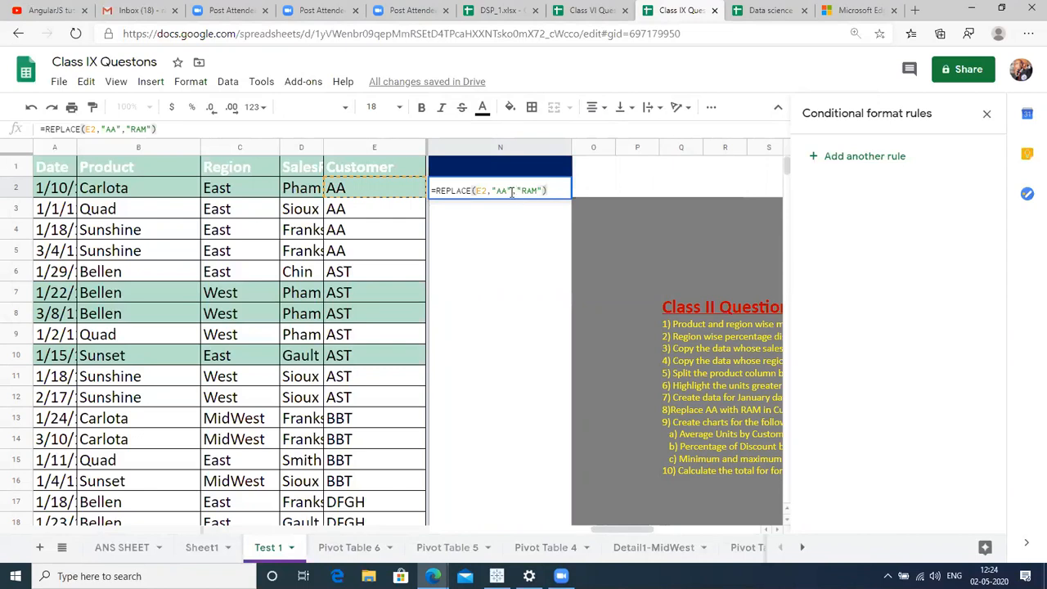
key("BackSpace")
key("BackSpace")
key("BackSpace")
key("BackSpace")
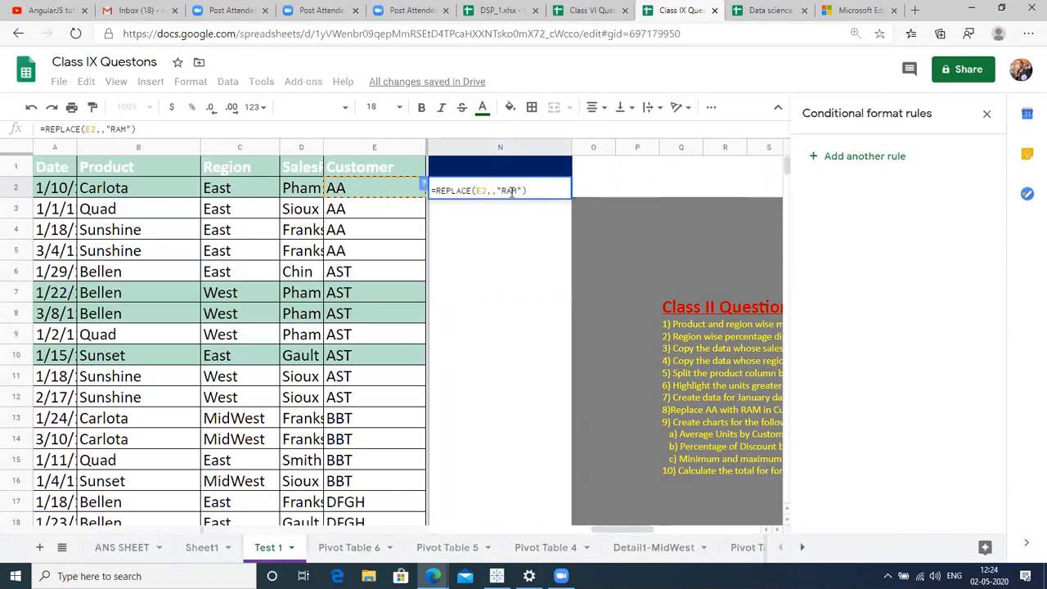
type("Q2")
key("Left")
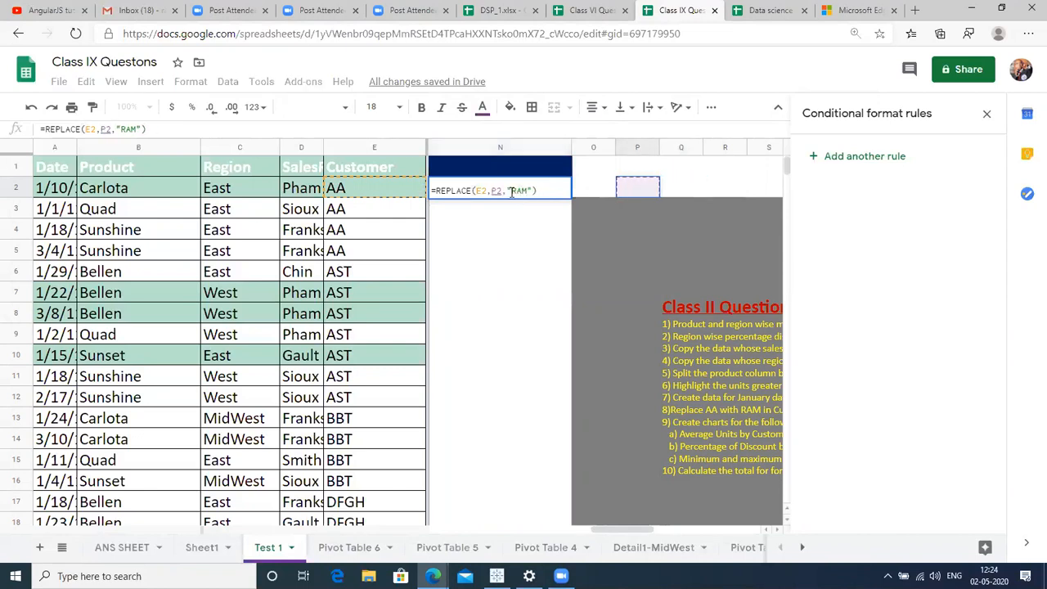
key("BackSpace")
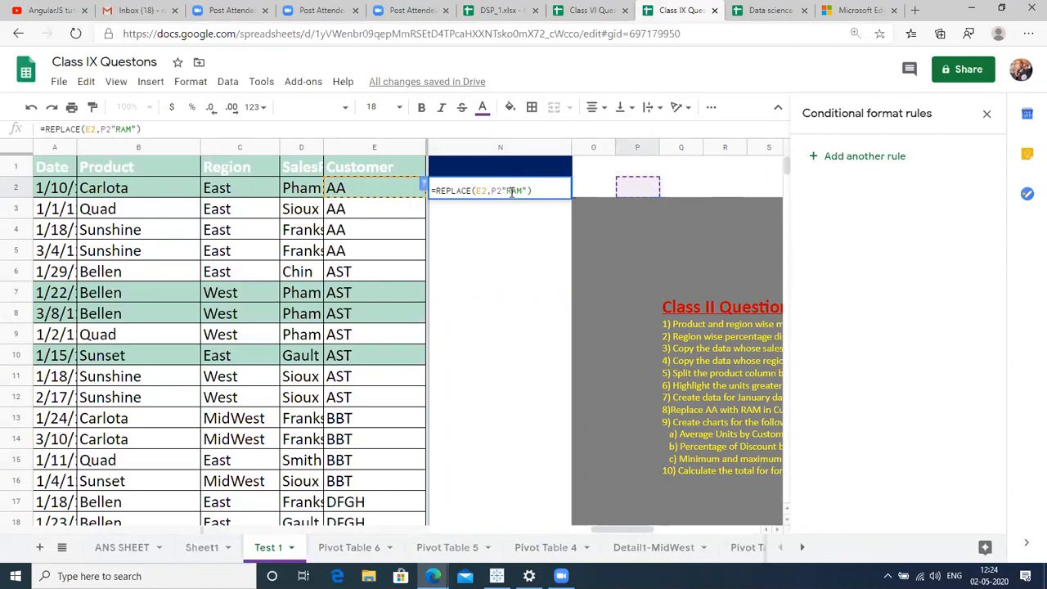
key("Return")
Clear N2 and write =REPLACE(E2,1,2,"RAM") instead.
left_click(511, 193)
key("Delete")
type("=REPLA")
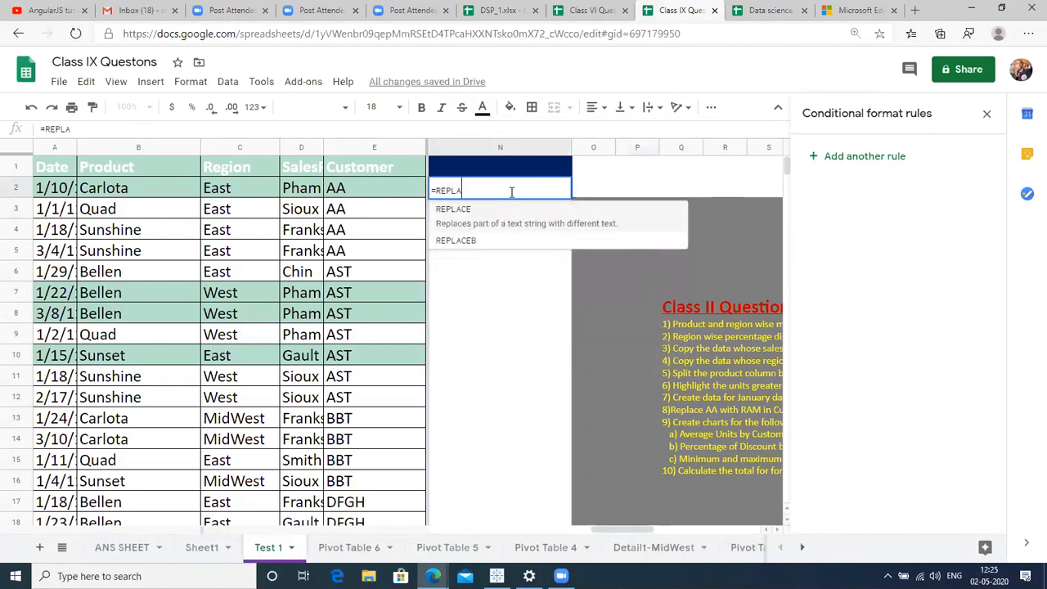
type("CE(")
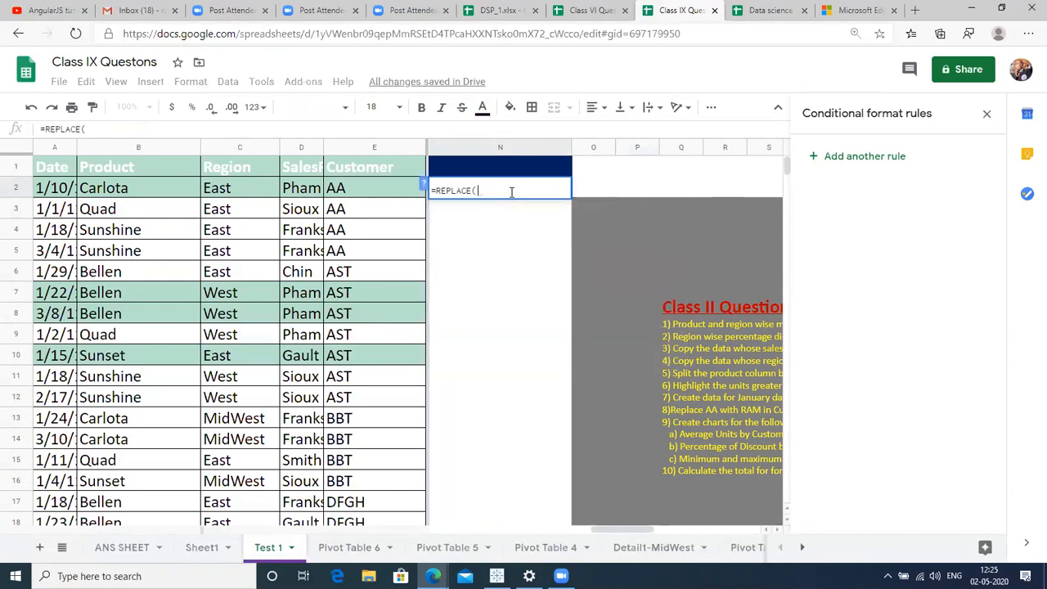
left_click(372, 189)
type(",")
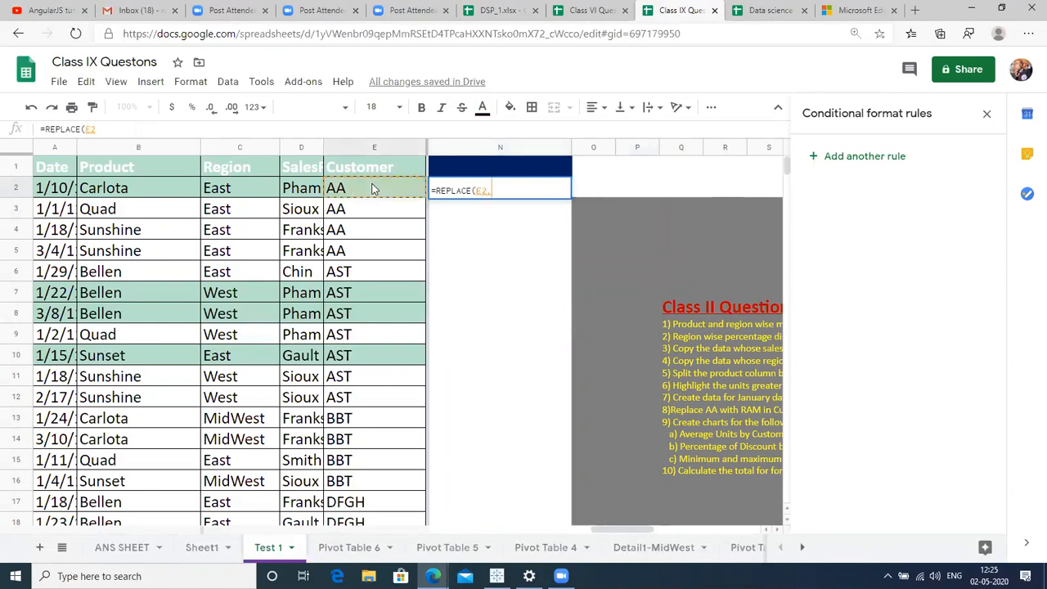
type("1,2,\"RAM\")")
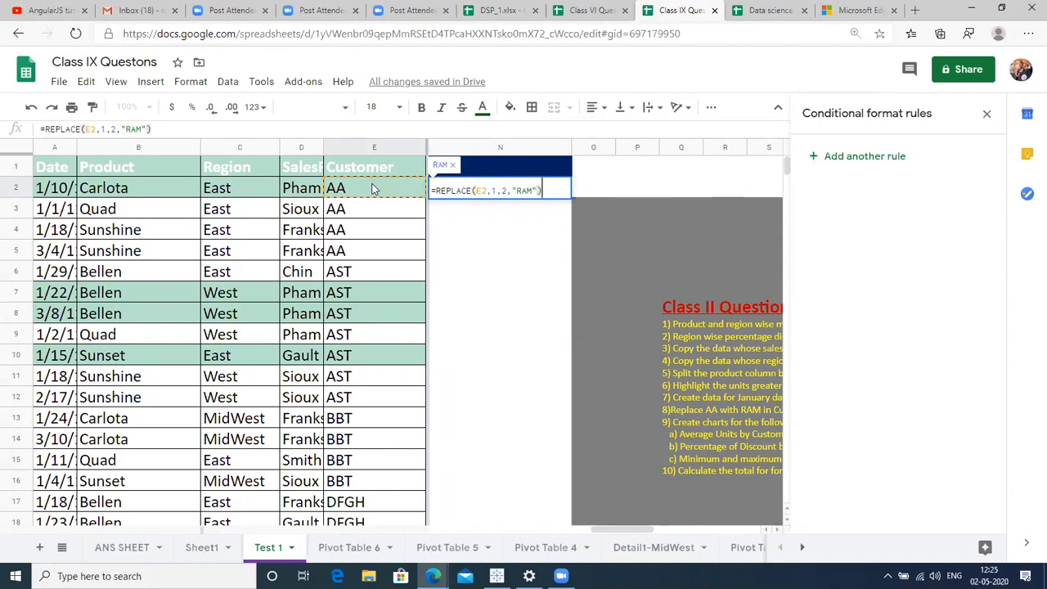
key("ctrl+Return")
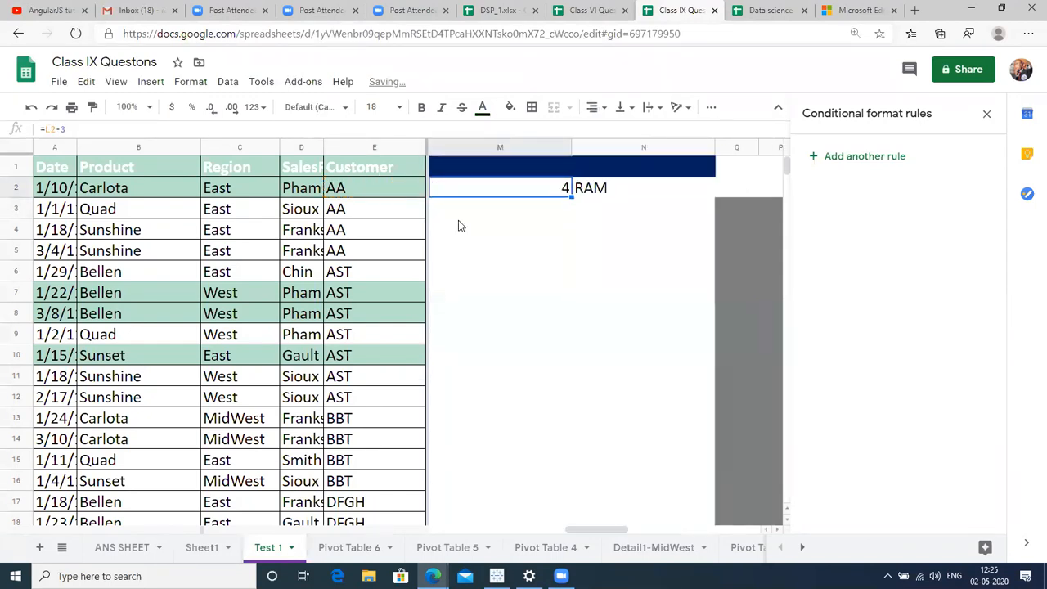
Fill N2's REPLACE formula down column N to the last data row.
left_click(391, 193)
key("ctrl+Down")
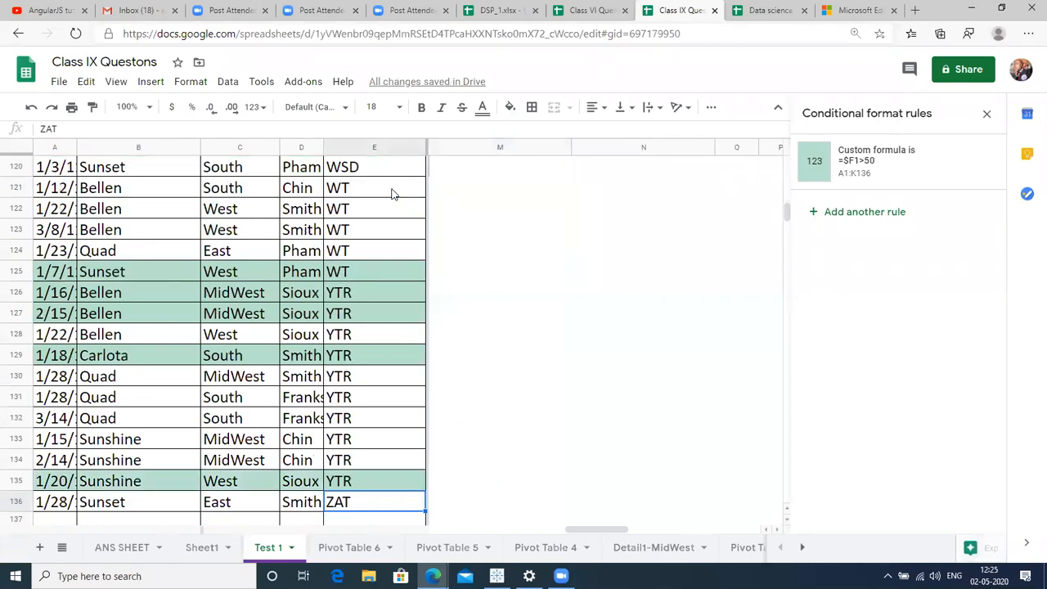
key("Right")
key("Right")
key("Right")
key("Right")
key("Right")
key("Right")
key("Right")
key("Right")
key("Right")
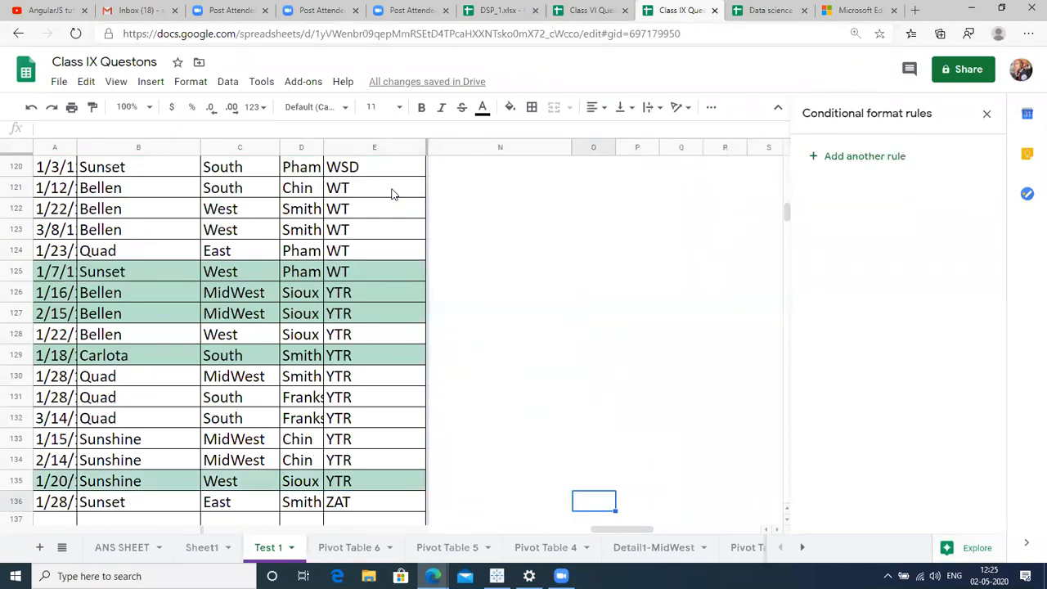
key("ctrl+Up")
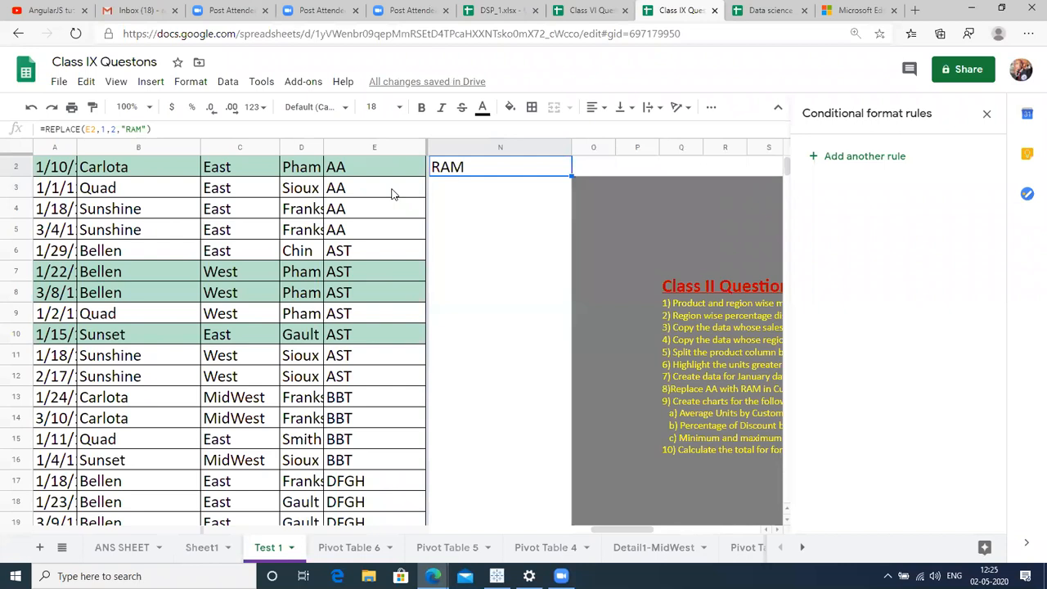
key("Left")
key("Right")
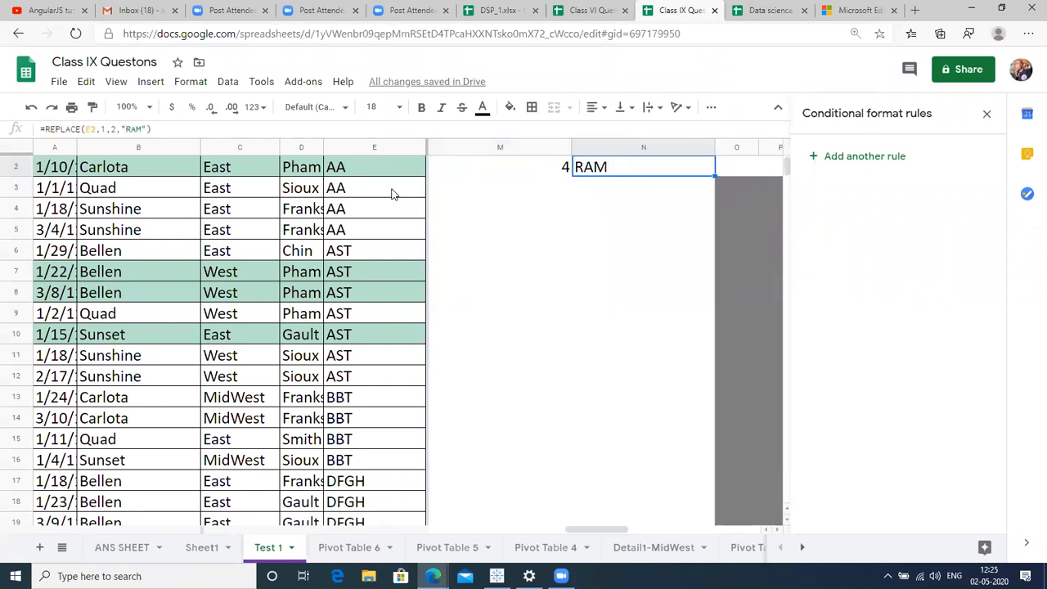
key("shift+Down")
key("shift+Down")
key("shift+Down")
key("shift+Down")
key("shift+Down")
key("shift+Down")
key("shift+Down")
key("shift+Down")
key("shift+Down")
key("shift+Down")
key("shift+Down")
key("shift+Down")
key("shift+Down")
key("shift+Down")
key("shift+Down")
key("shift+Down")
key("shift+Down")
key("shift+Down")
key("shift+Down")
key("shift+Down")
key("shift+Down")
key("shift+Down")
key("shift+Down")
key("shift+Down")
key("shift+Down")
key("shift+Down")
key("shift+Down")
key("shift+Down")
key("shift+Down")
key("shift+Down")
key("shift+Down")
key("shift+Down")
key("shift+Down")
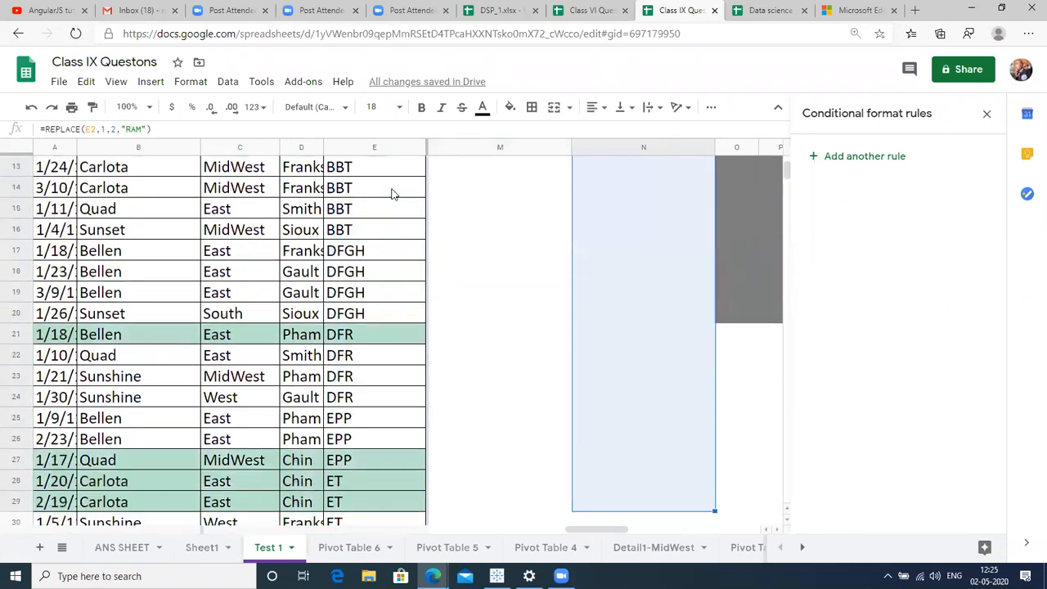
key("shift+Down")
key("shift+Down")
key("shift+Down")
key("shift+Down")
key("shift+Down")
key("shift+Down")
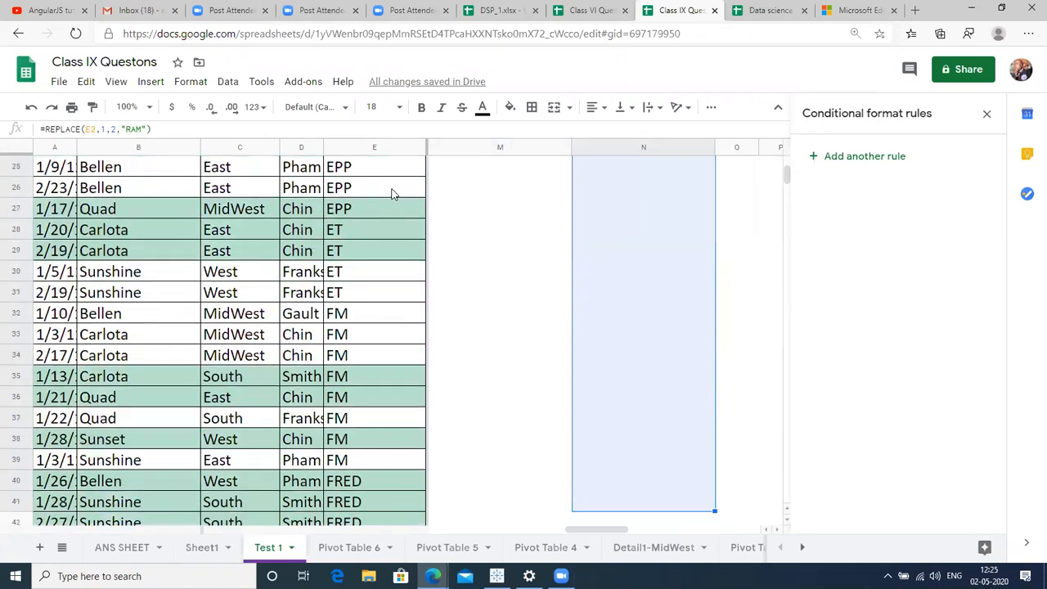
key("ctrl+d")
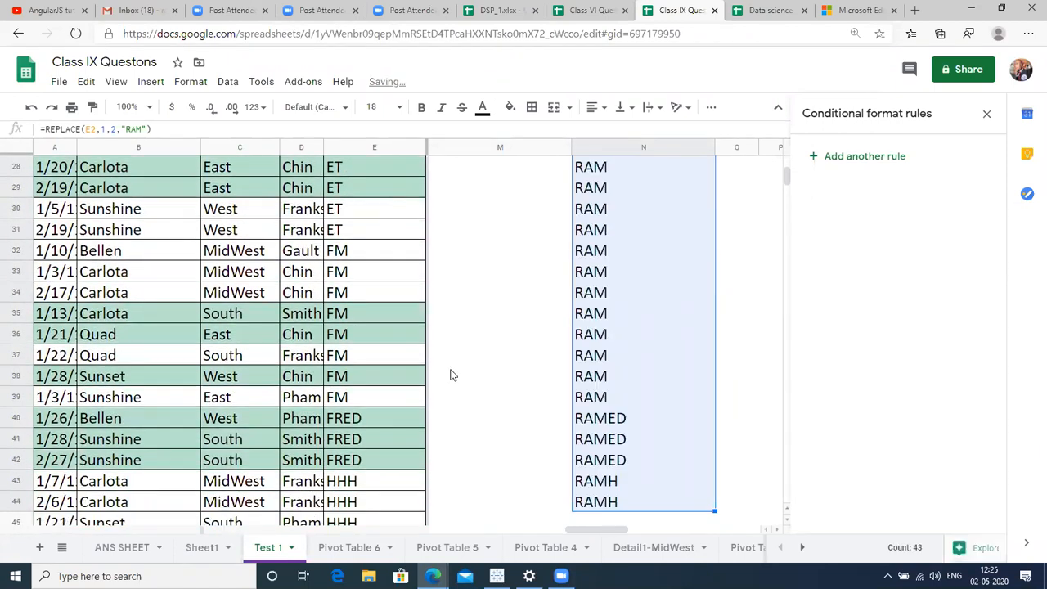
Check the filled results, then begin changing N2's REPLACE function to SUBSTITUTE.
left_click(561, 382)
left_click(596, 383)
key("ctrl+Up")
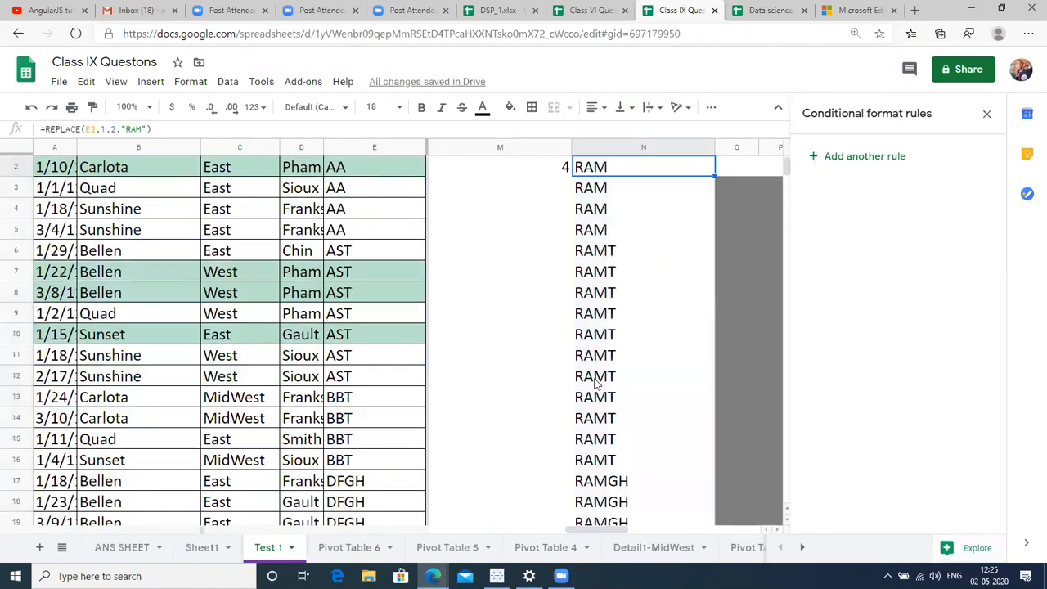
key("Up")
key("Up")
key("Down")
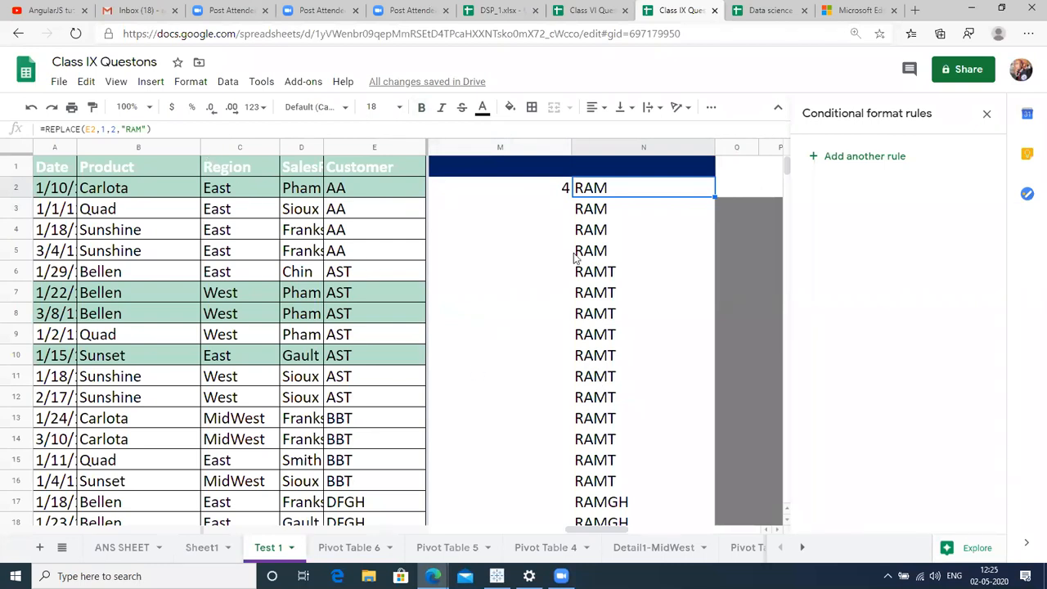
key("F2")
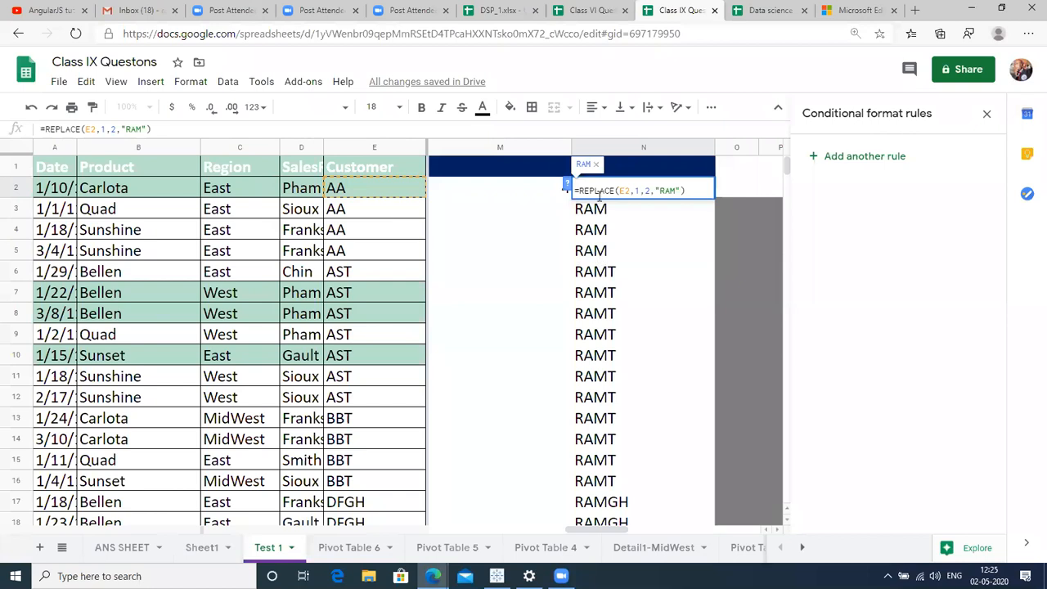
left_click_drag(613, 192, 579, 191)
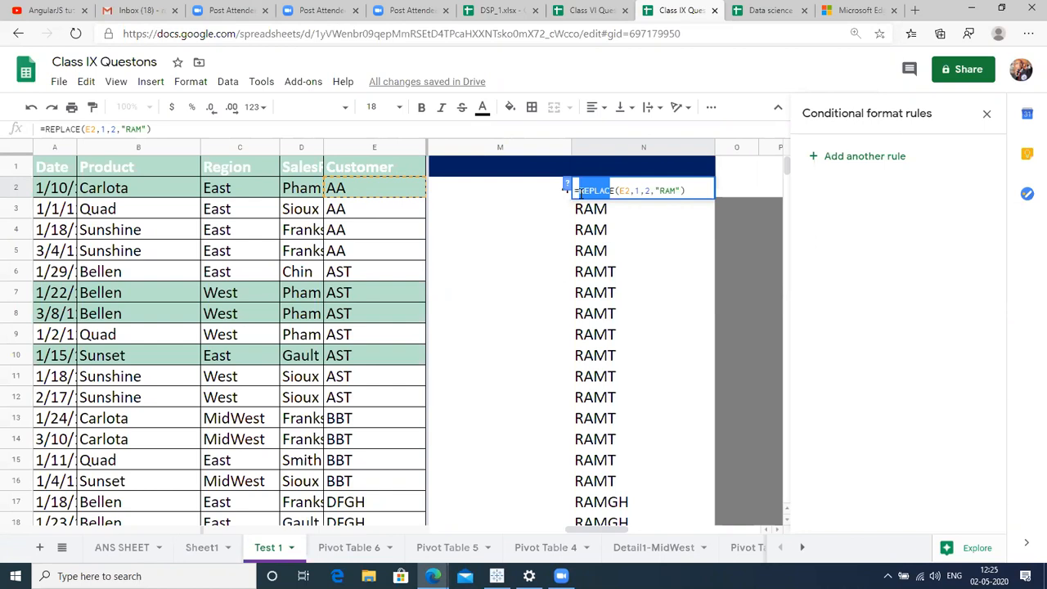
type("SUBST")
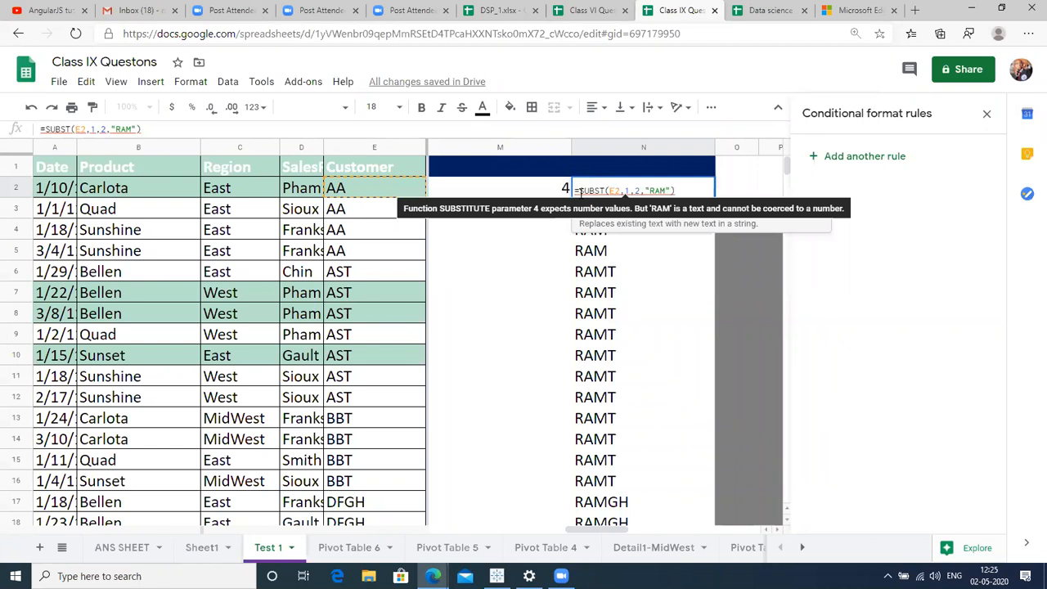
Complete N2 as =SUBSTITUTE(E2,"AA","RAM").
key("Tab")
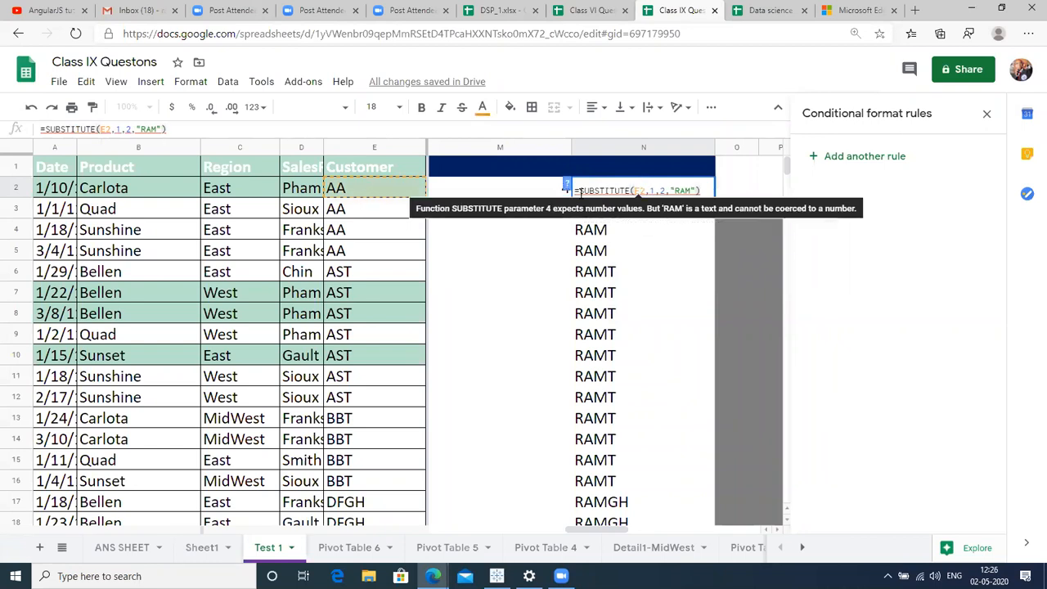
key("shift+Right")
key("shift+Right")
key("shift+Right")
key("shift+Right")
key("shift+Right")
key("shift+Right")
key("shift+Right")
key("shift+Right")
key("shift+Right")
key("shift+Right")
key("shift+Right")
key("shift+Right")
key("shift+Right")
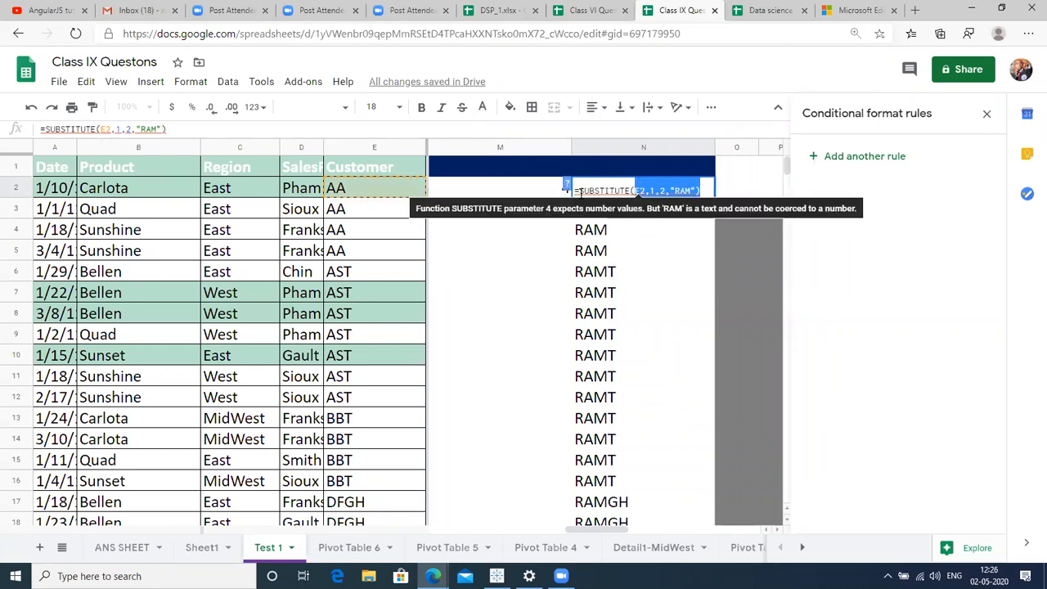
key("BackSpace")
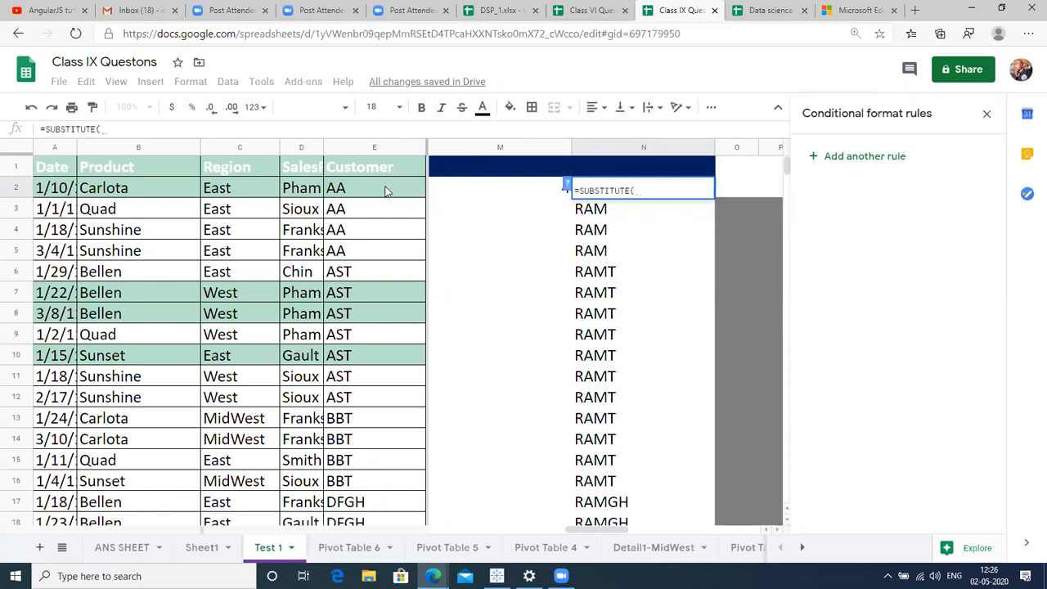
left_click(388, 191)
type(",\"")
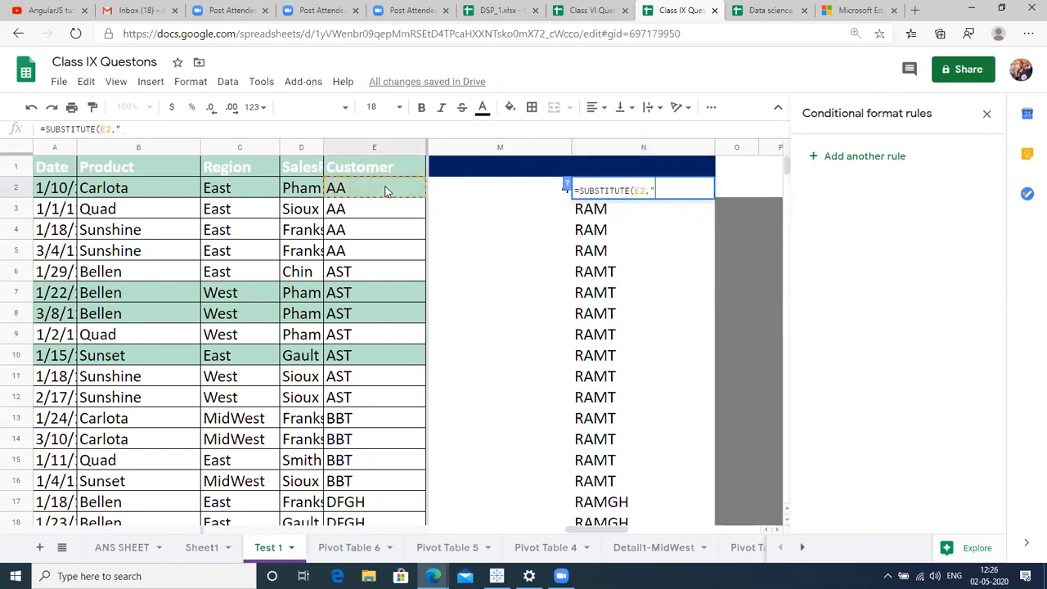
type("AA\",\"RAM\")")
key("Return")
Fill the SUBSTITUTE formula down column N and check the results.
key("Up")
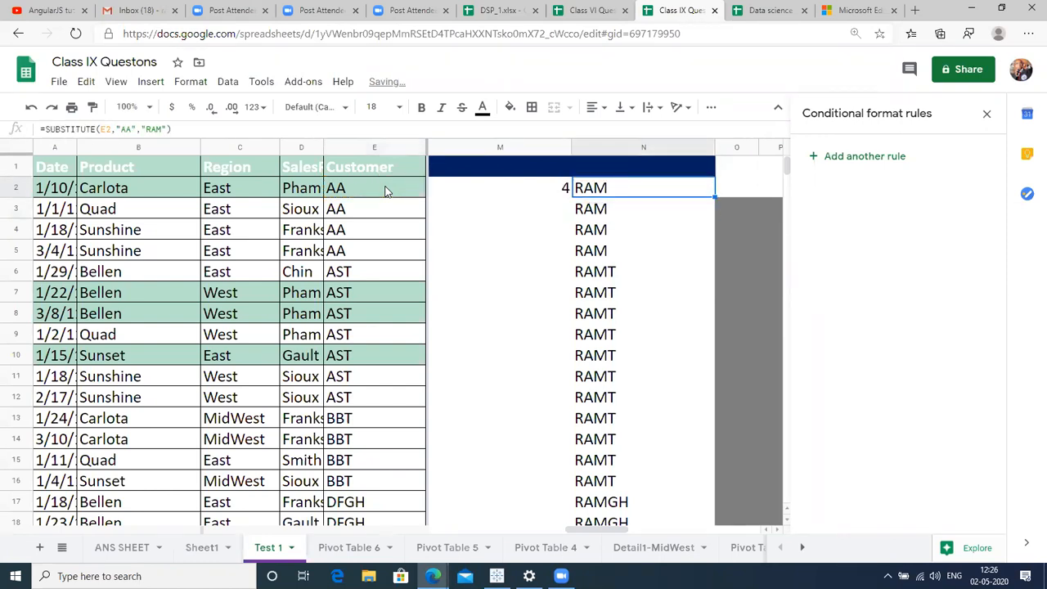
key("ctrl+shift+Down")
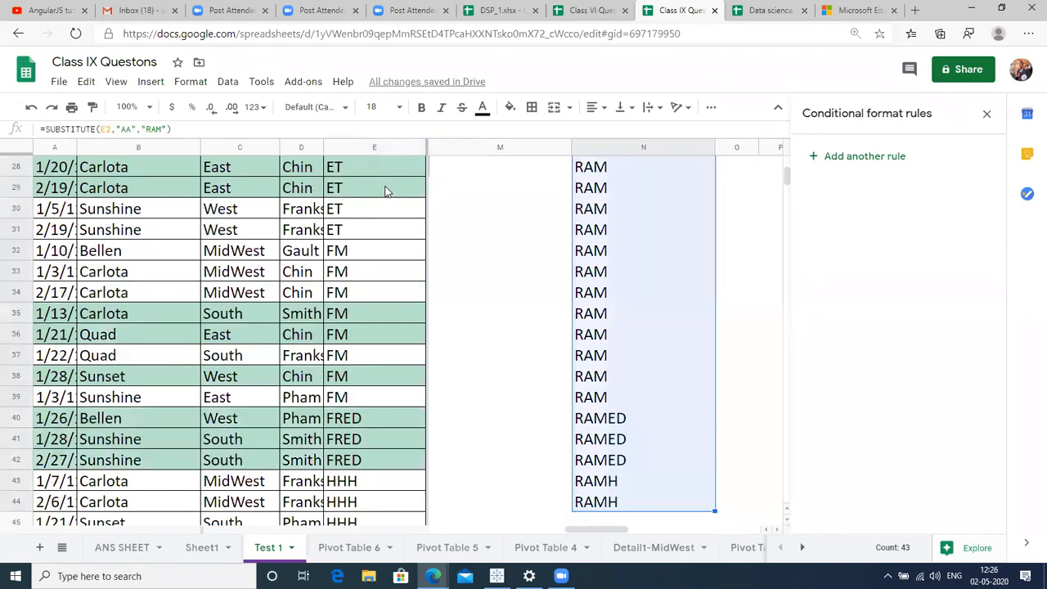
key("ctrl+d")
key("Up")
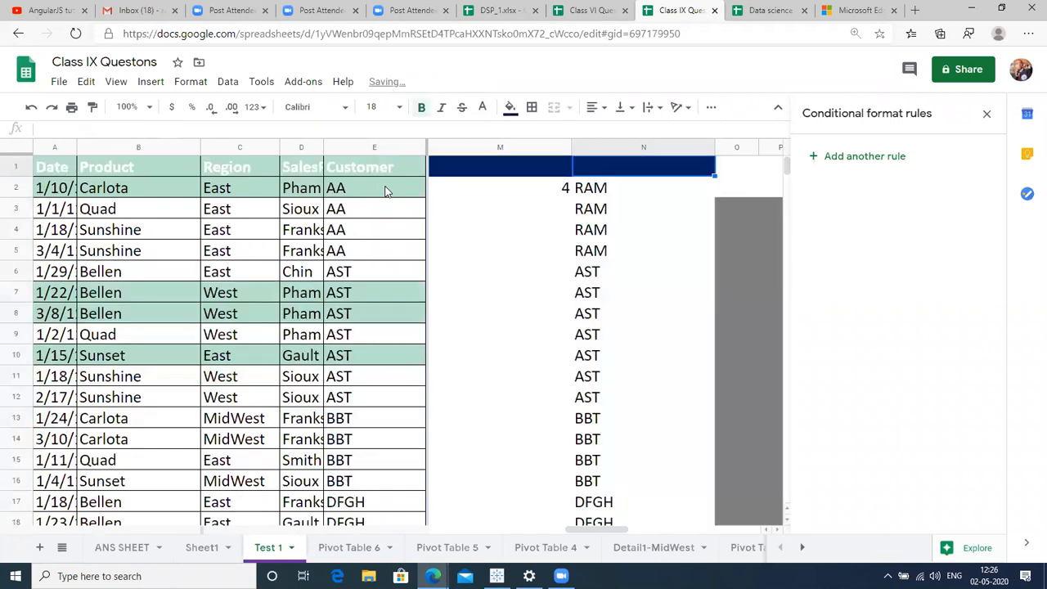
key("Down")
key("Down")
key("Down")
key("Down")
key("Down")
key("Down")
key("Down")
key("Down")
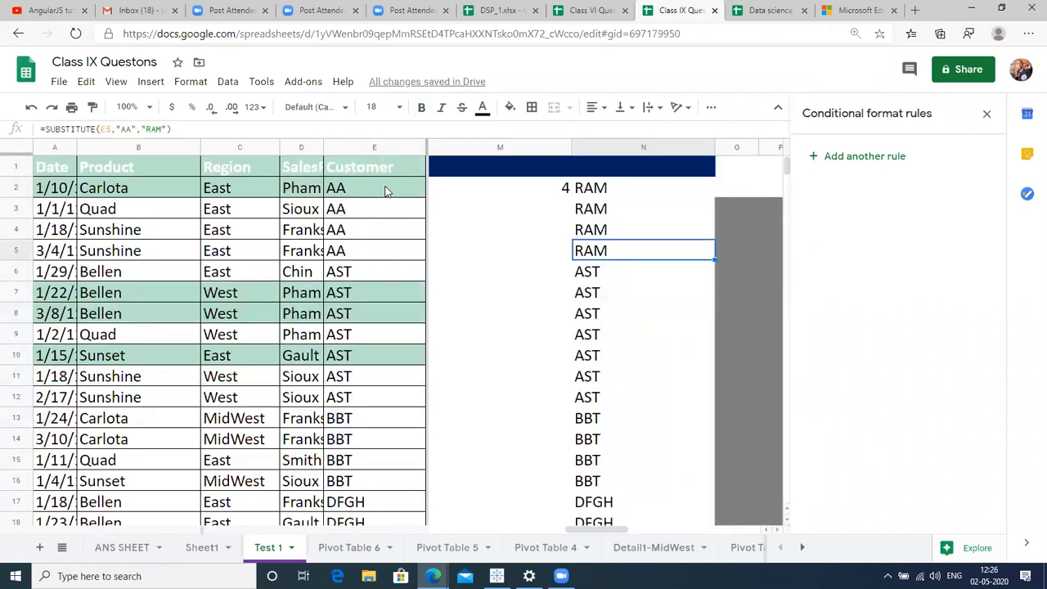
key("Down")
key("Down")
key("Down")
key("Up")
key("Up")
key("Up")
key("Up")
key("Up")
key("Up")
key("Up")
key("Up")
key("Up")
key("Up")
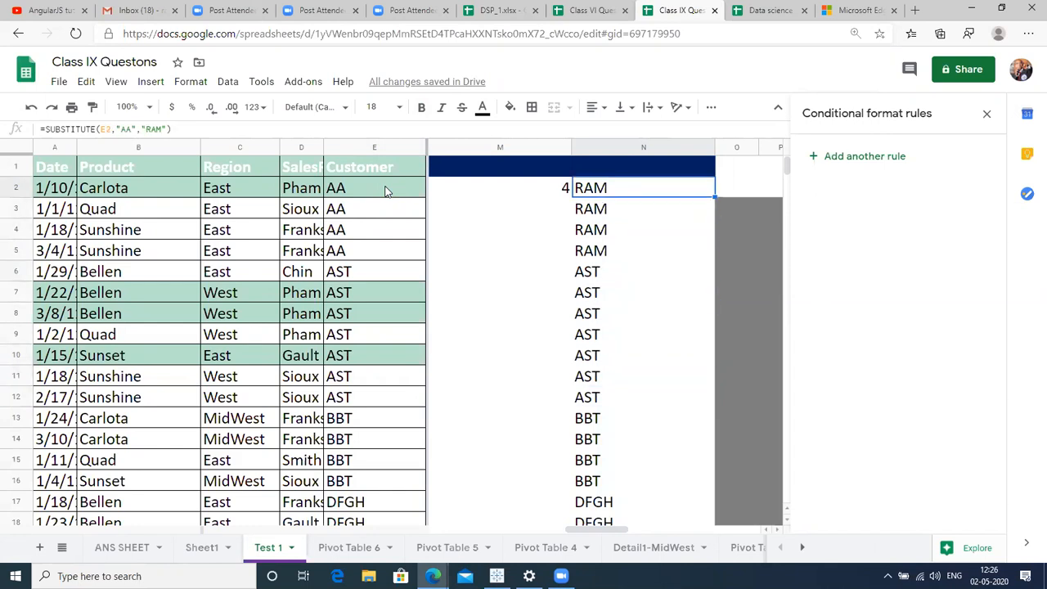
key("Down")
key("Down")
key("Down")
key("Down")
Review the SUBSTITUTE formulas in column N and the customer code in E2.
key("Up")
key("Up")
key("Up")
key("Up")
key("Up")
key("Down")
left_click(370, 192)
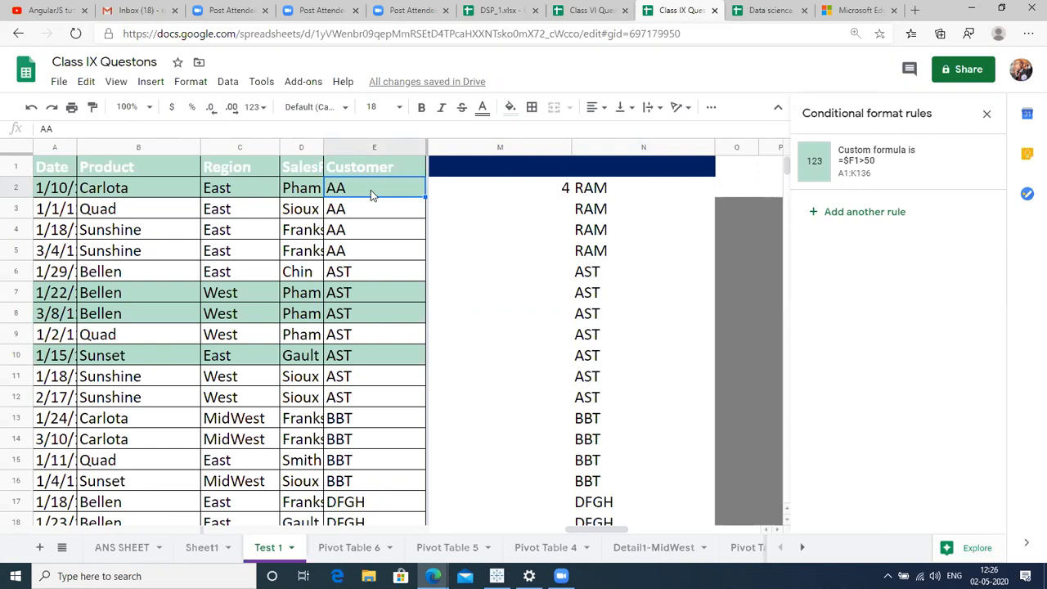
Change E7's customer code from AST to AAST and confirm N7 now shows RAMST.
left_click(340, 298)
double_click(340, 299)
key("shift+Left")
key("shift+Left")
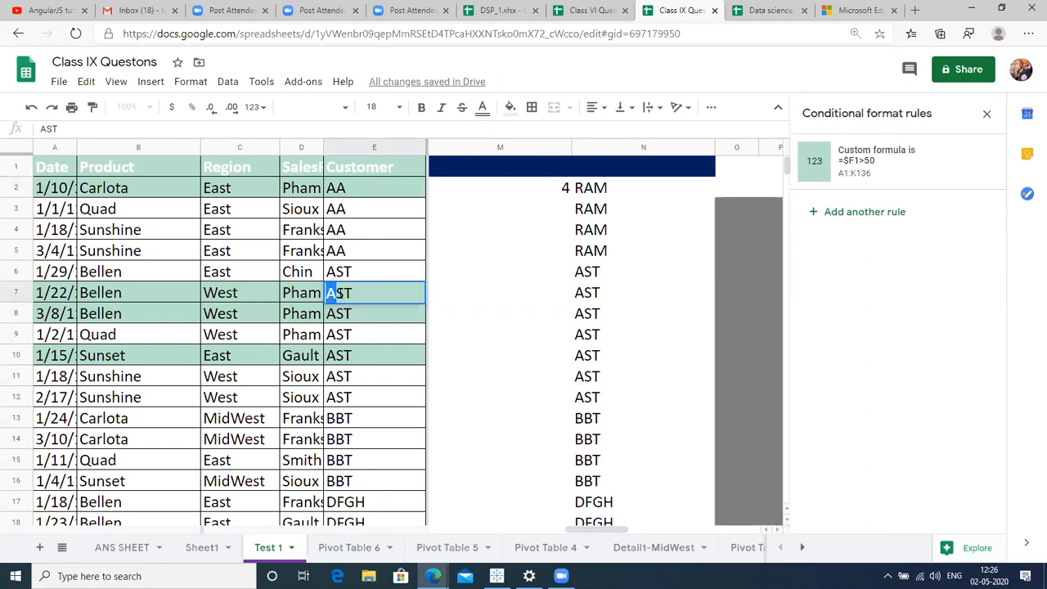
type("AAST")
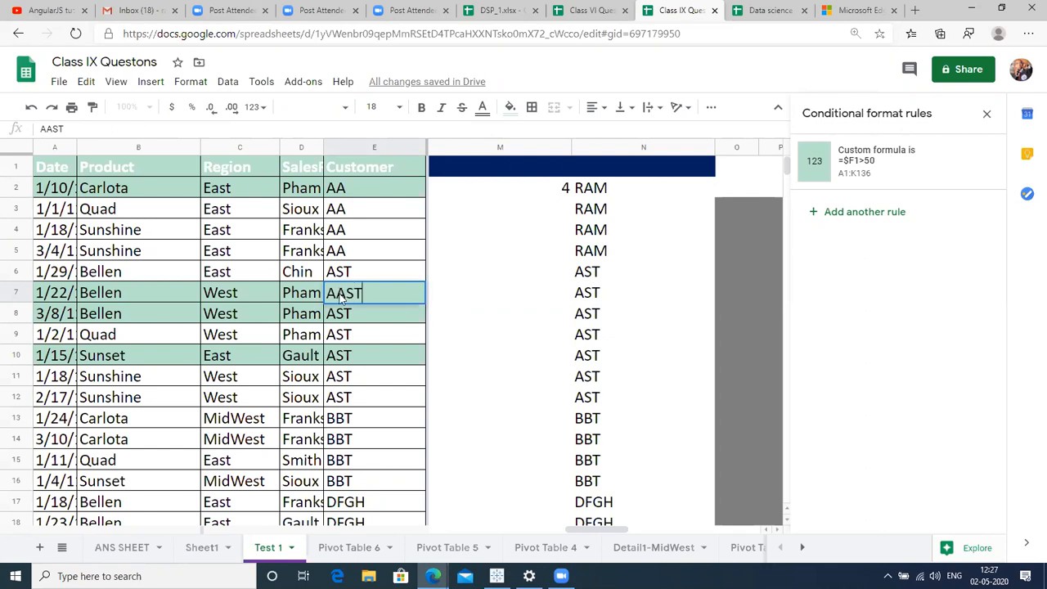
key("Return")
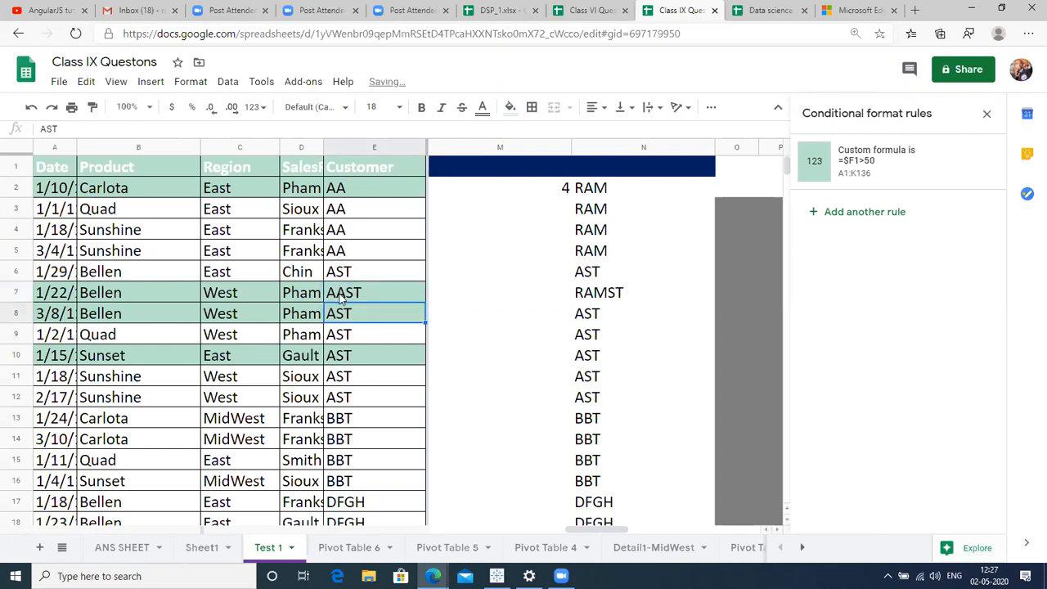
left_click(585, 298)
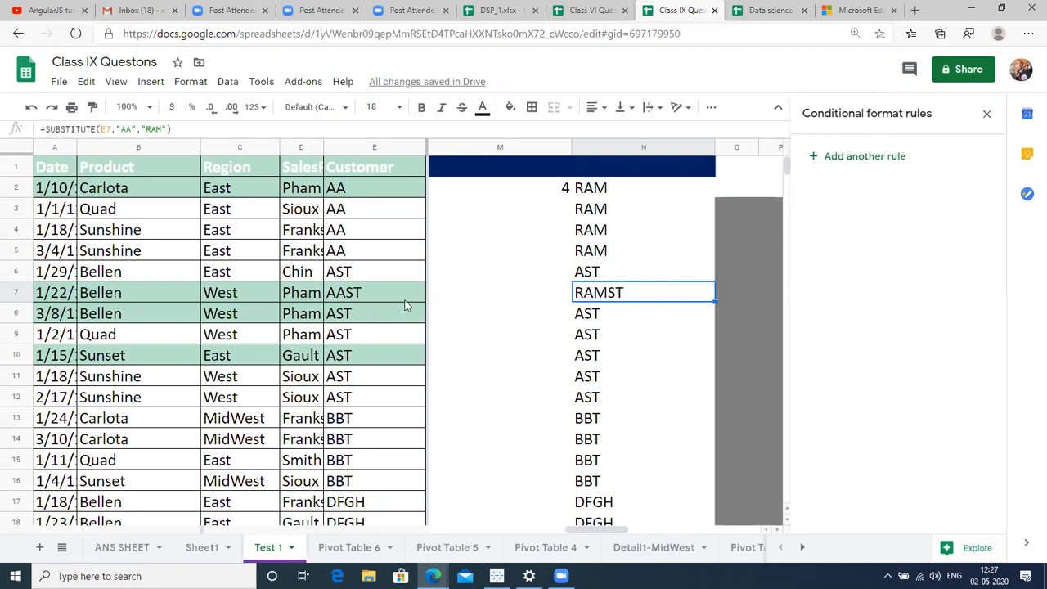
left_click(345, 214)
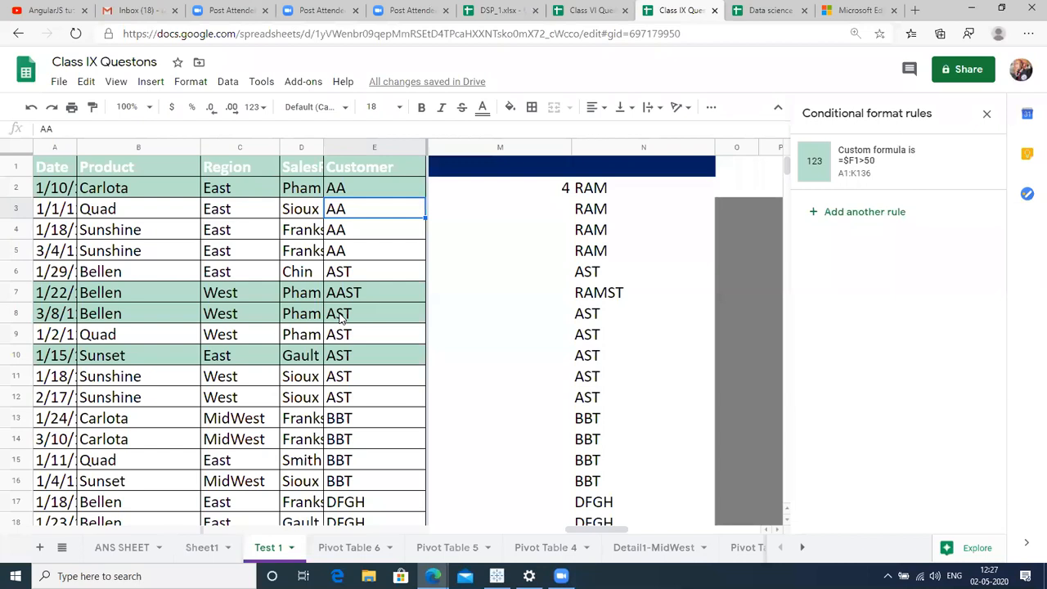
key("Down")
key("Down")
key("Down")
key("Up")
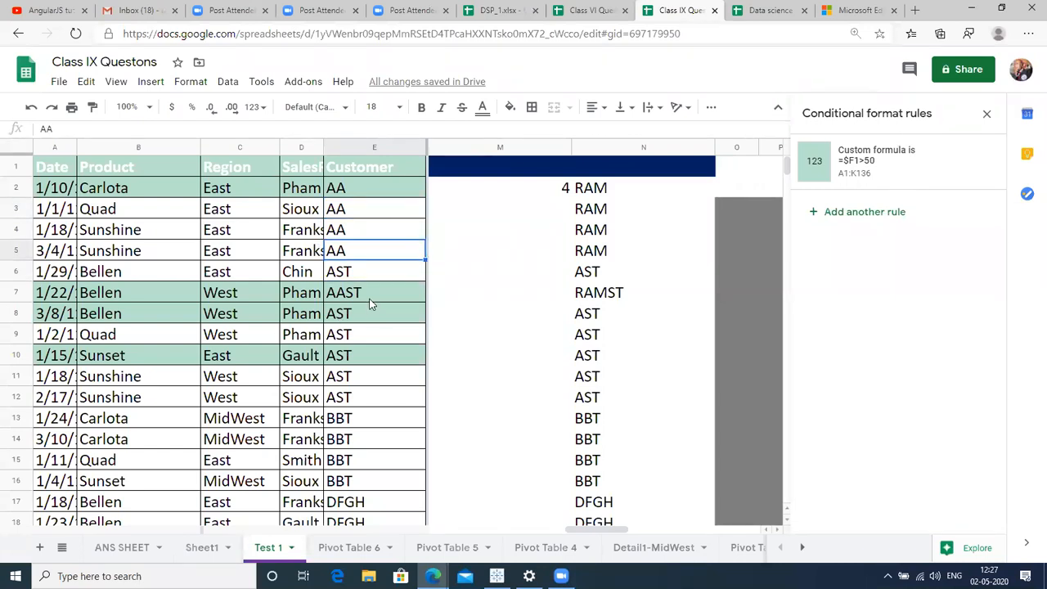
left_click(370, 297)
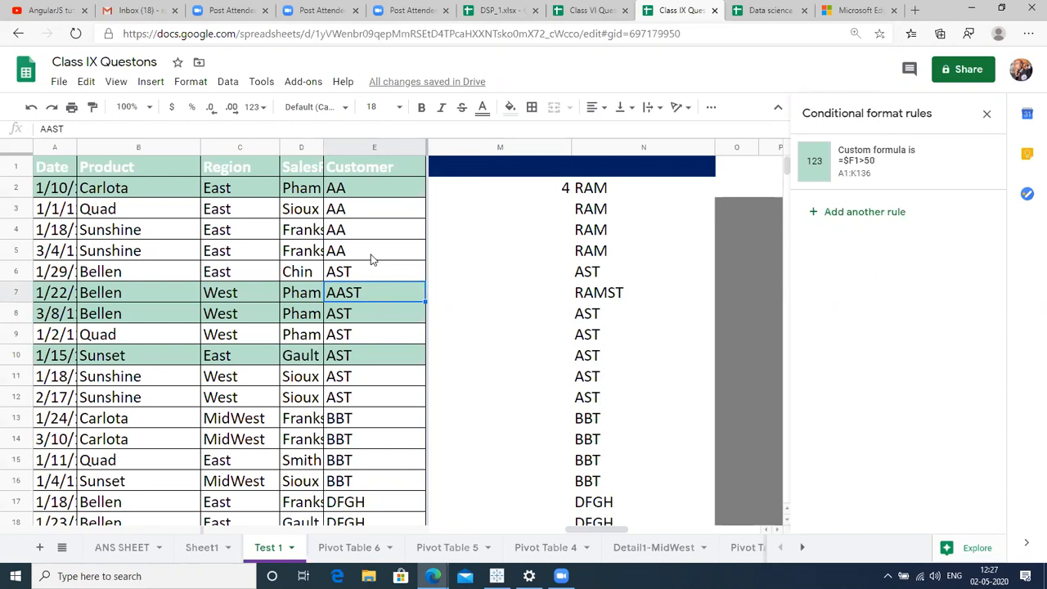
left_click(371, 253)
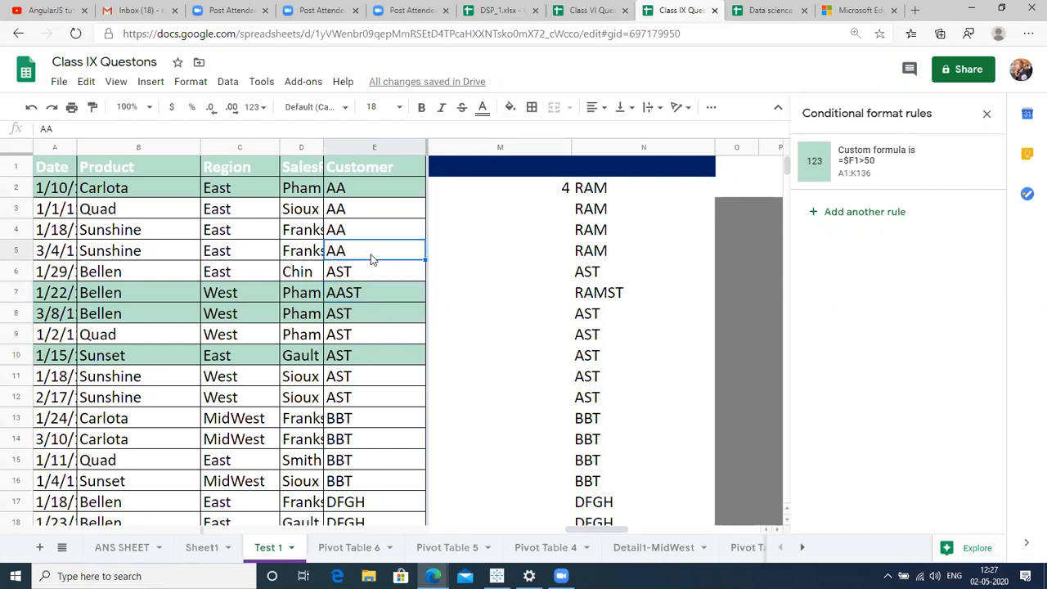
left_click(568, 250)
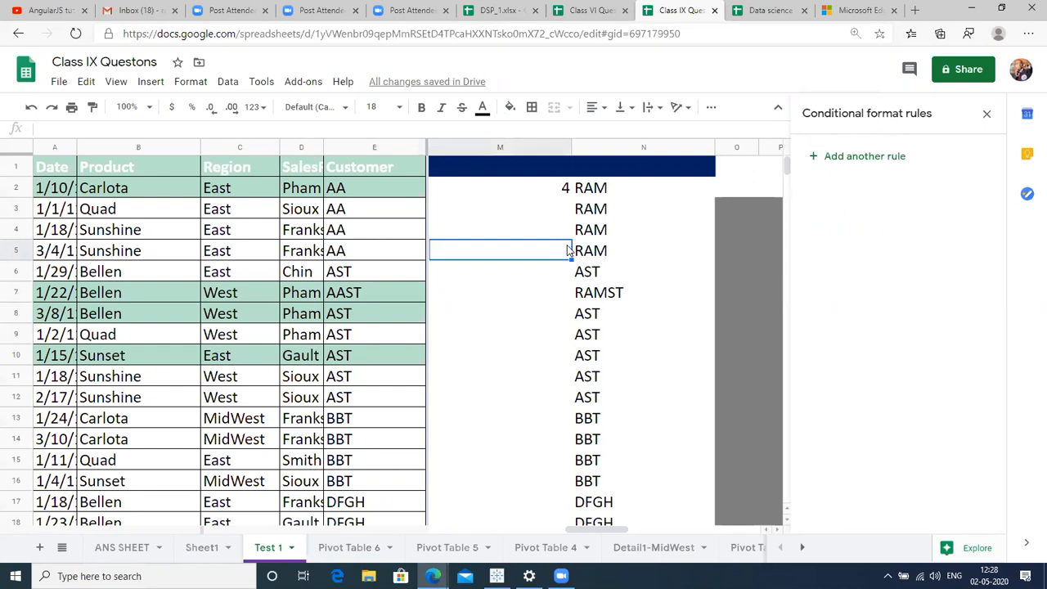
key("Right")
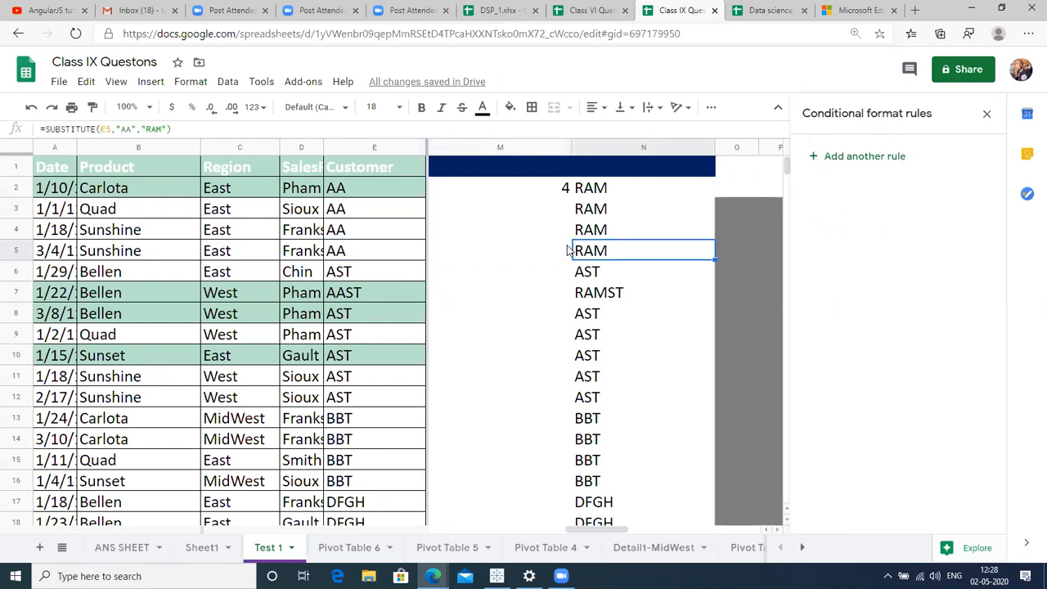
key("Up")
key("Up")
key("Up")
key("Up")
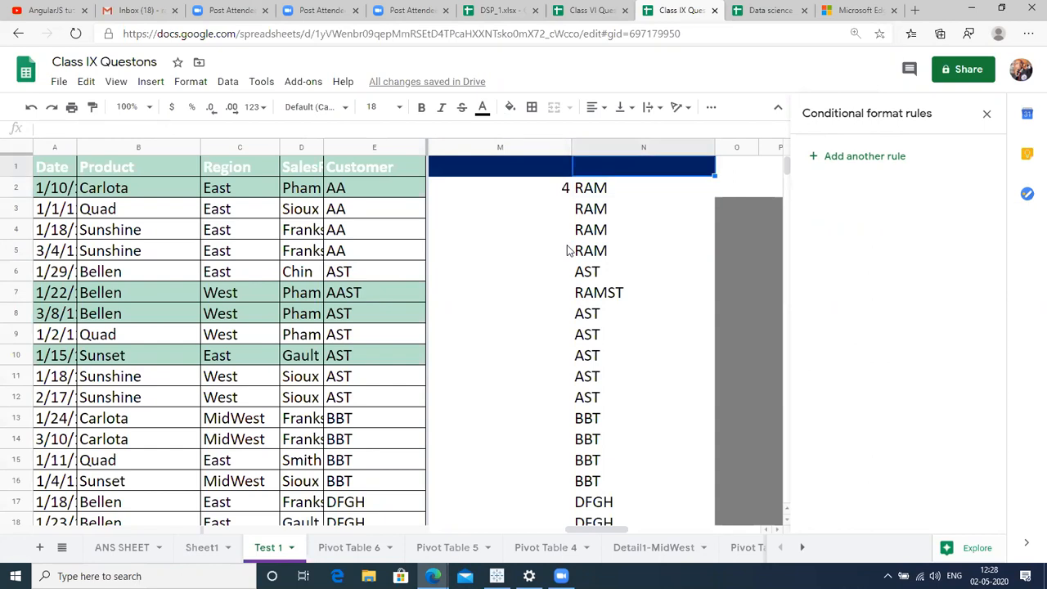
key("Right")
key("Right")
key("Right")
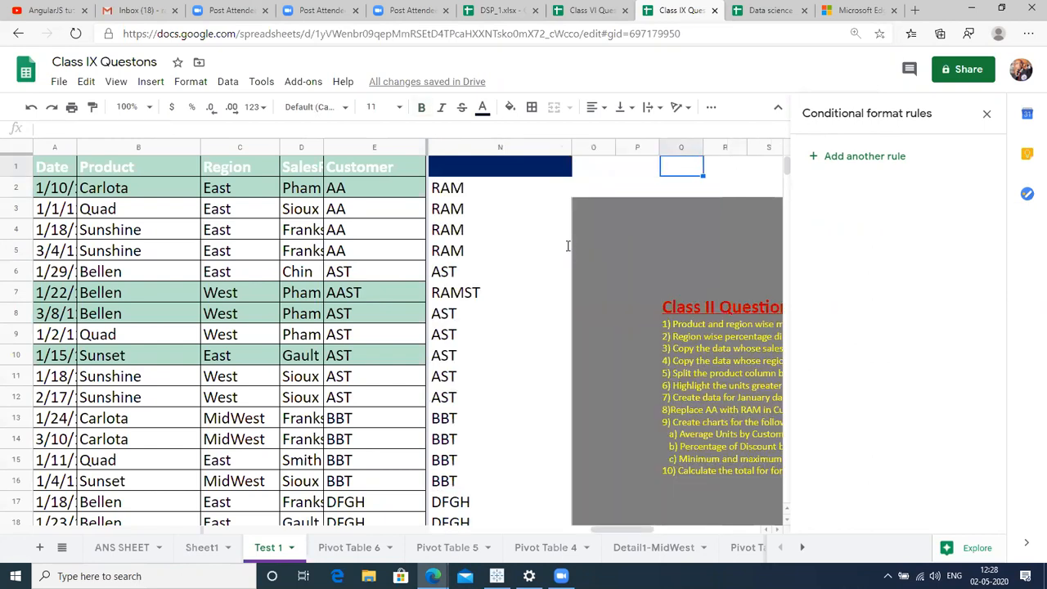
Insert a blank column O to the right of column N.
left_click(530, 147)
right_click(530, 148)
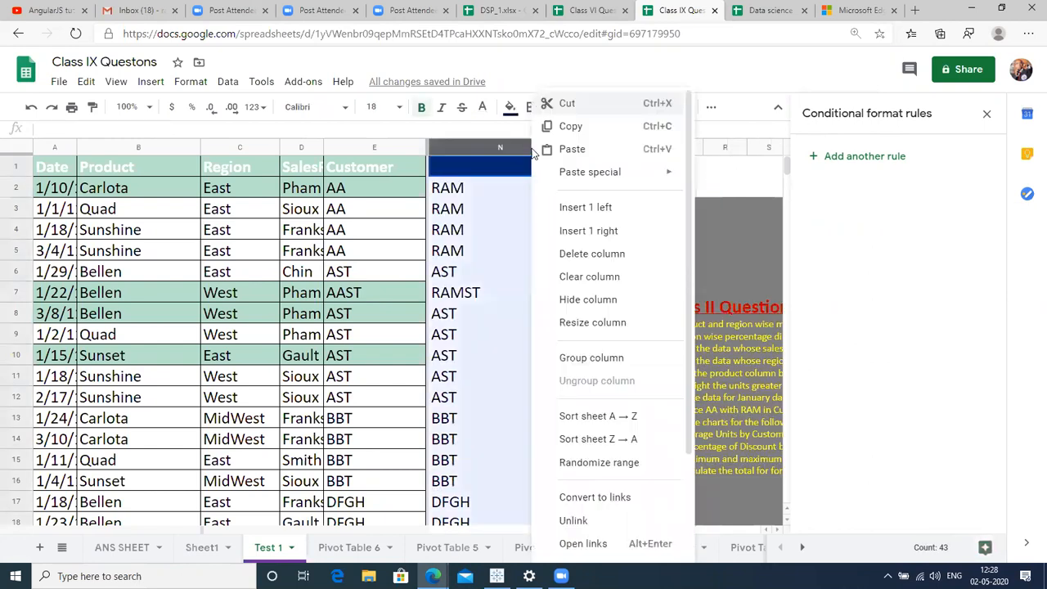
left_click(586, 231)
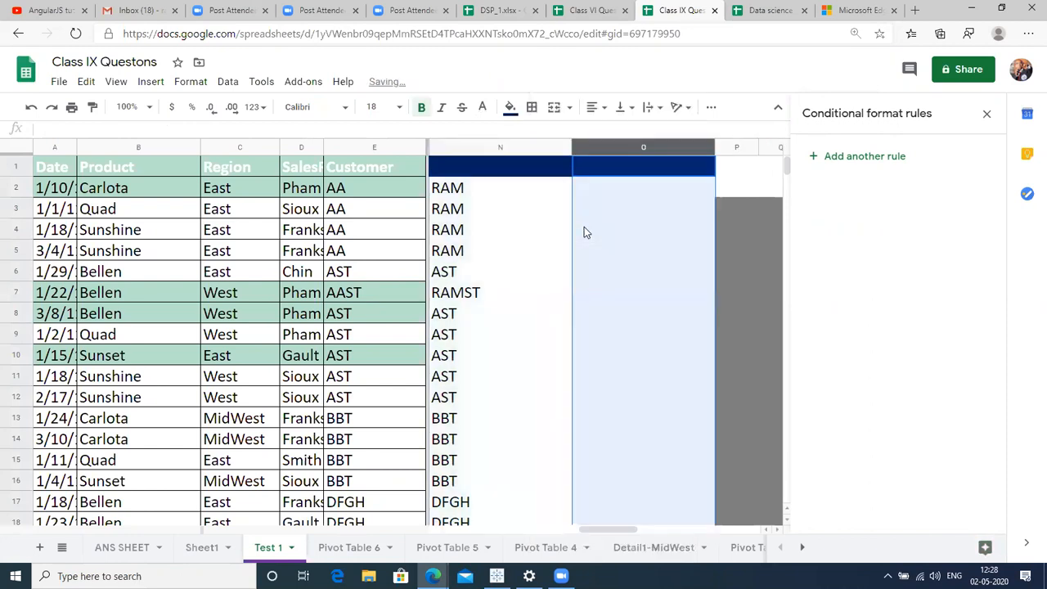
Enter =IF(E2="AA","RAM","") in cell O2.
left_click(618, 181)
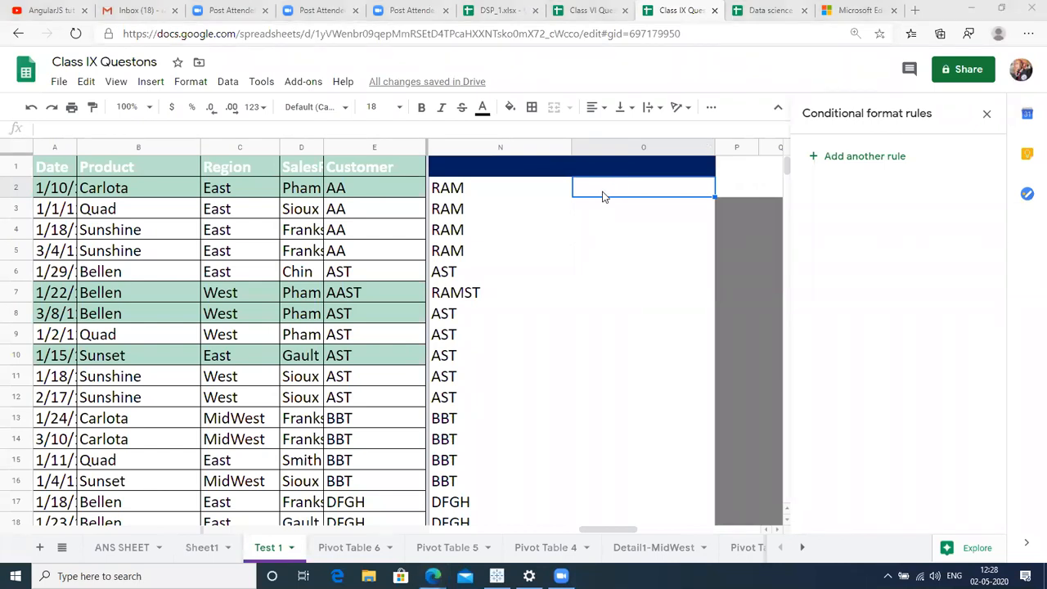
left_click(606, 254)
left_click(620, 192)
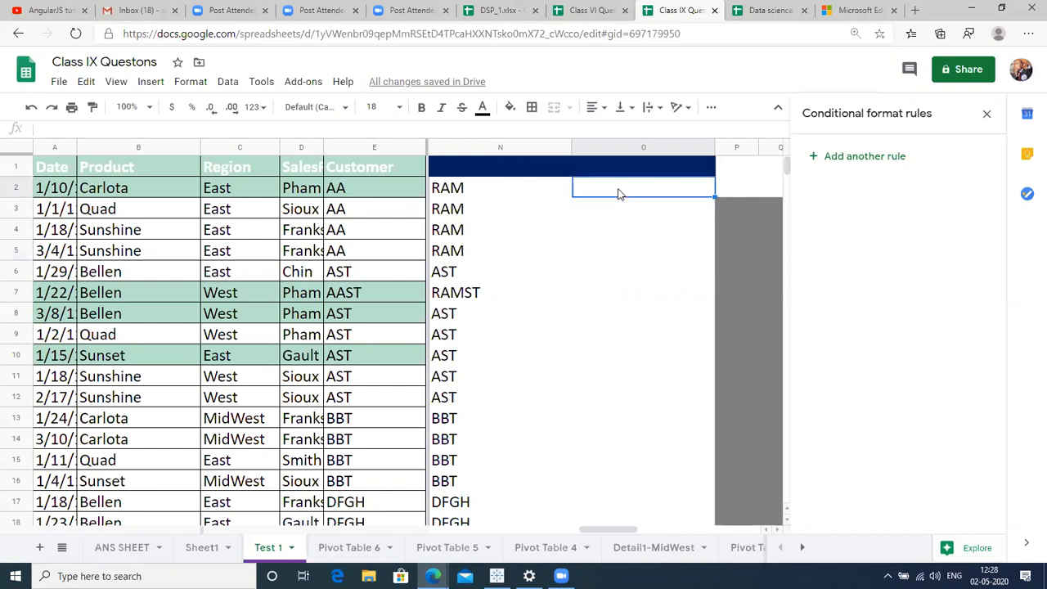
type("=IF(")
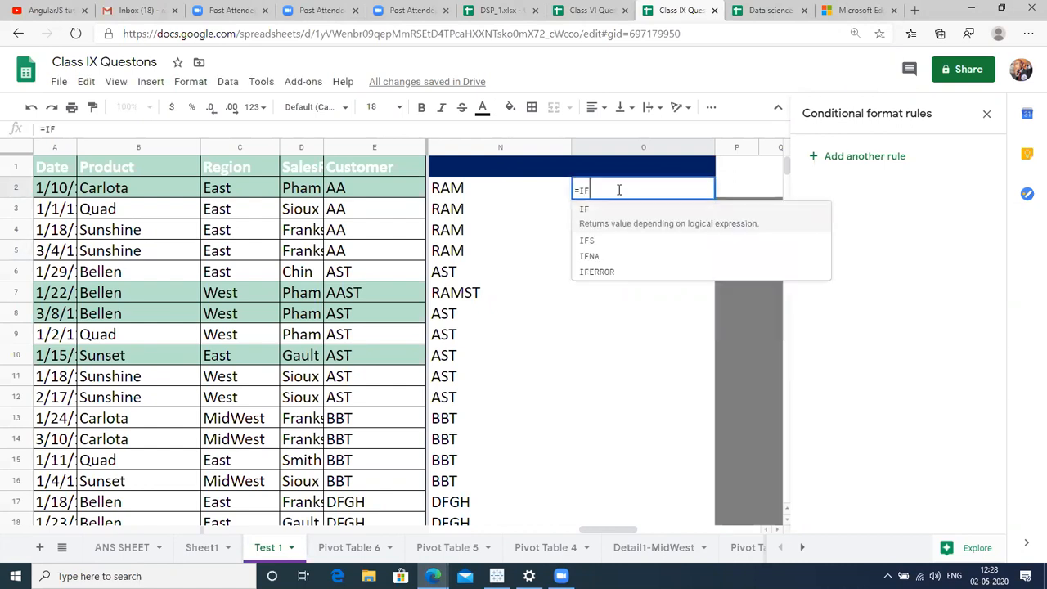
left_click(392, 199)
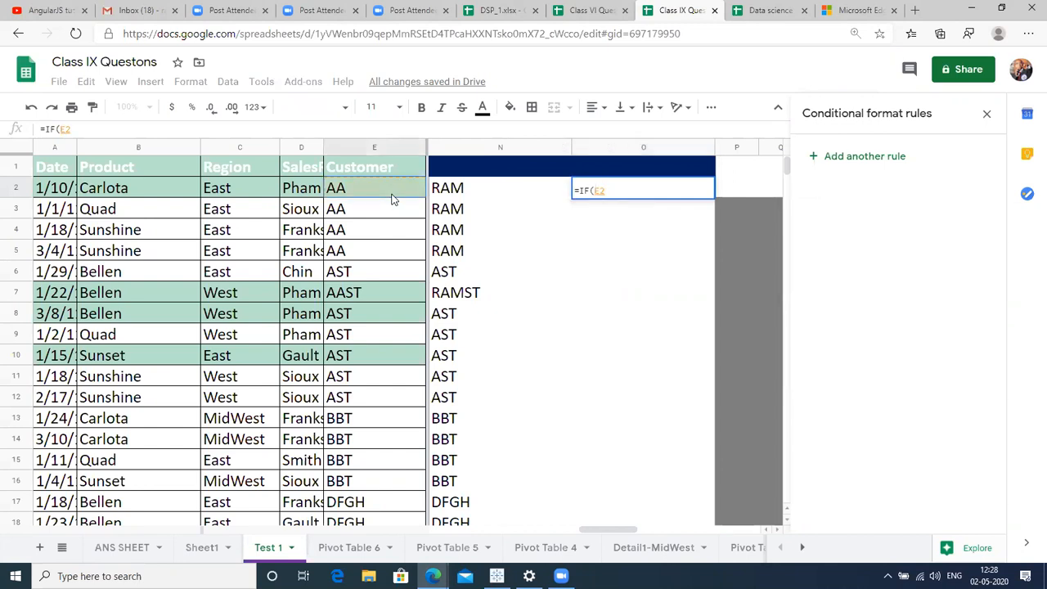
type("=\"")
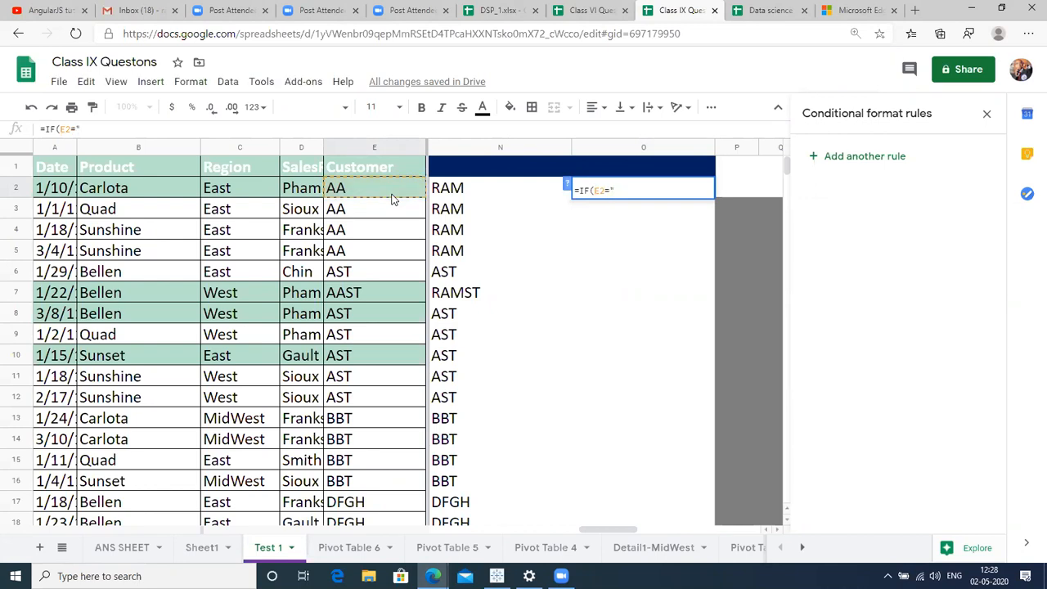
type("AA\",")
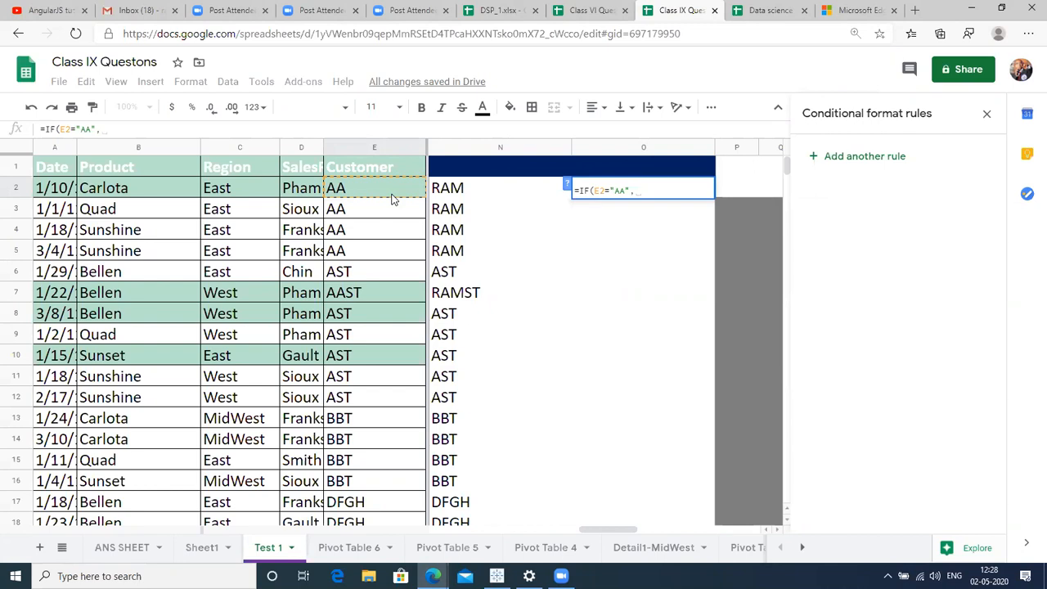
type("\"RA")
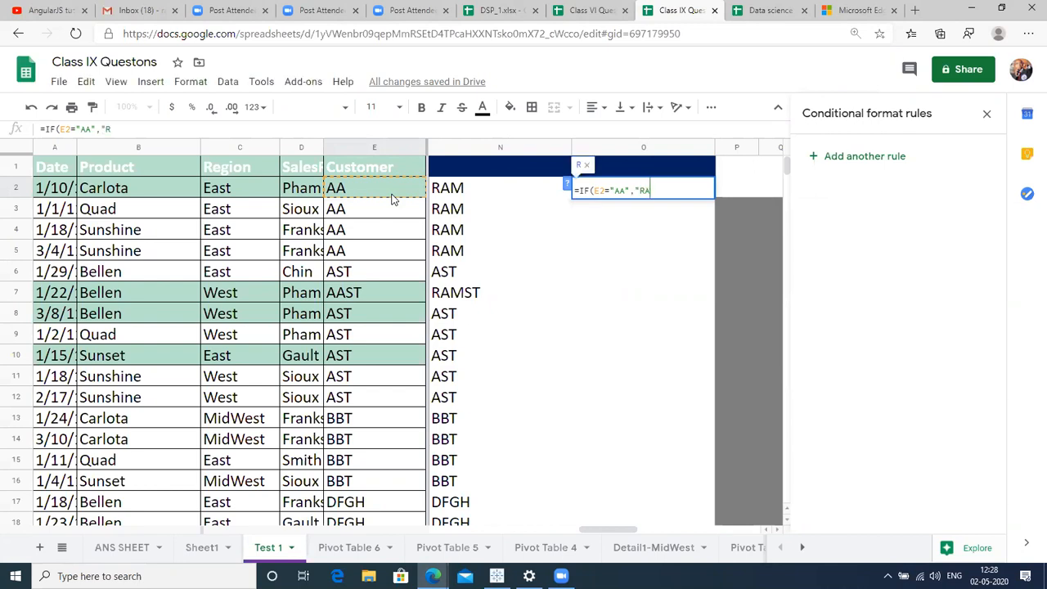
type("M\",")
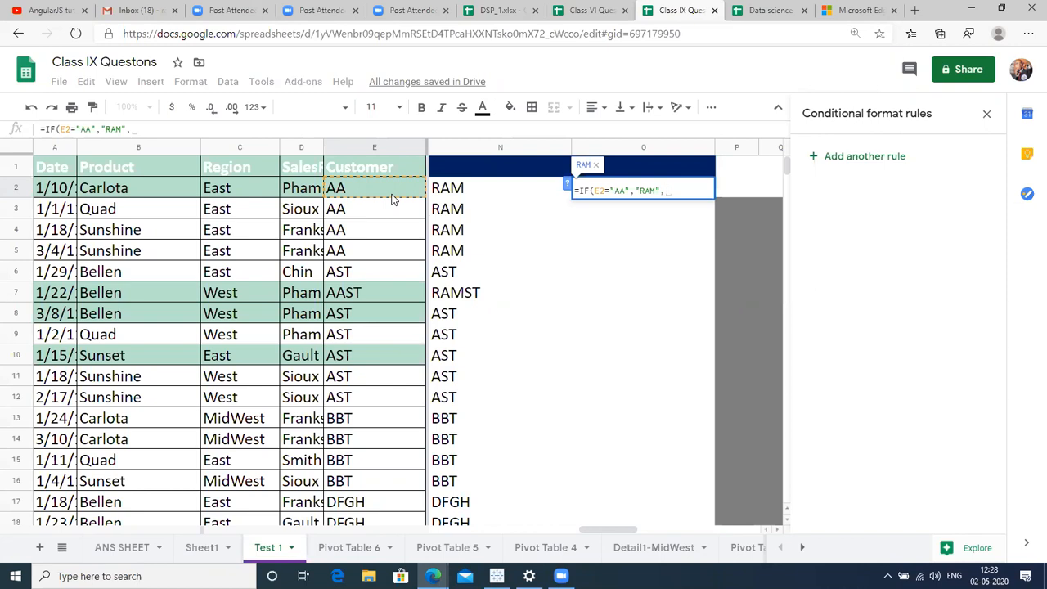
type("\"\")")
key("Return")
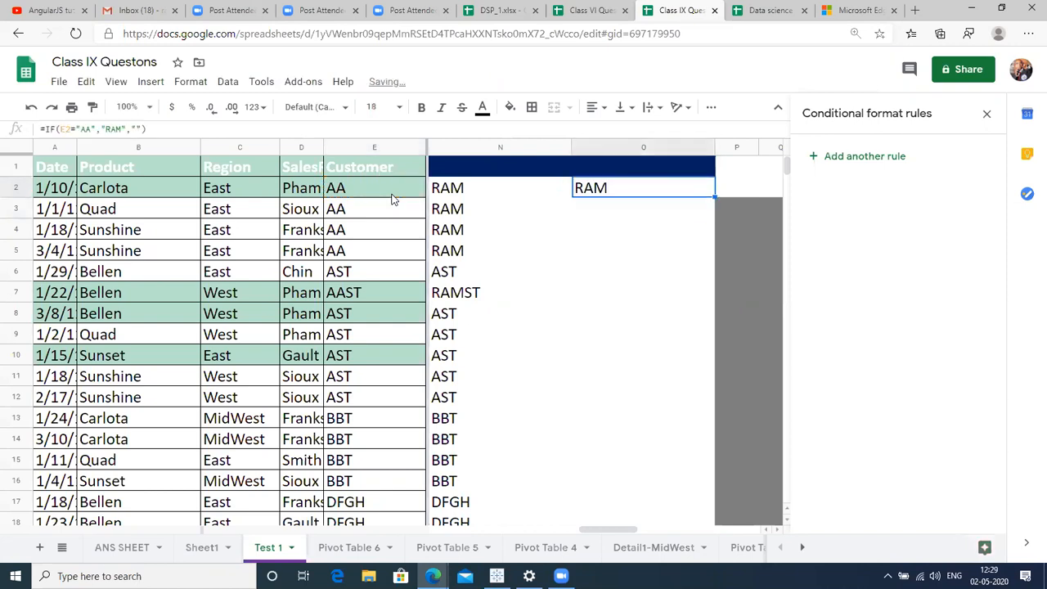
Fill the O2 IF formula down through O44.
key("Left")
key("Left")
key("Right")
key("ctrl+Down")
key("Right")
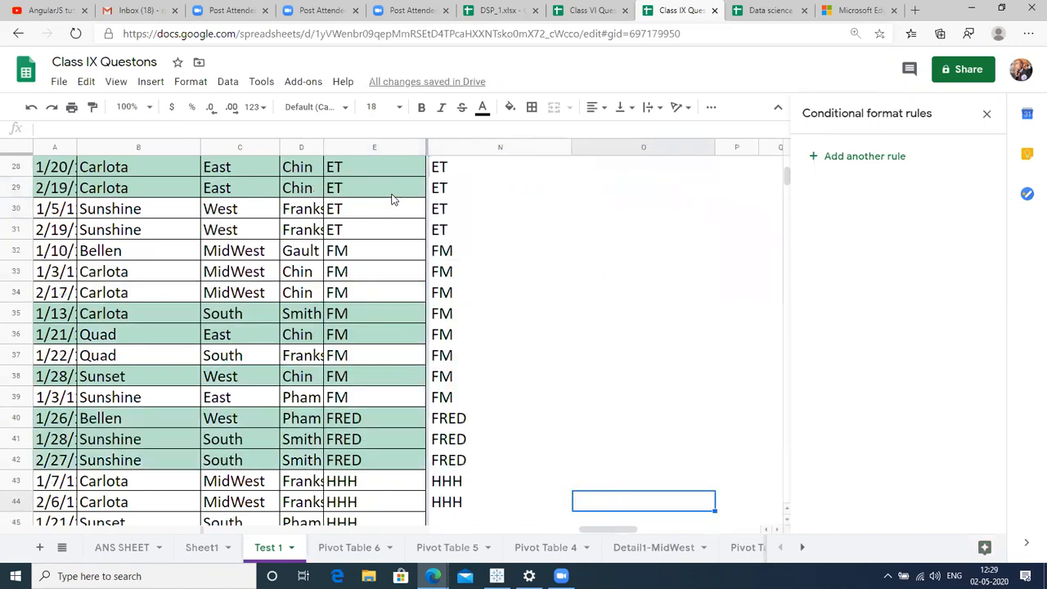
key("ctrl+shift+Up")
key("ctrl+d")
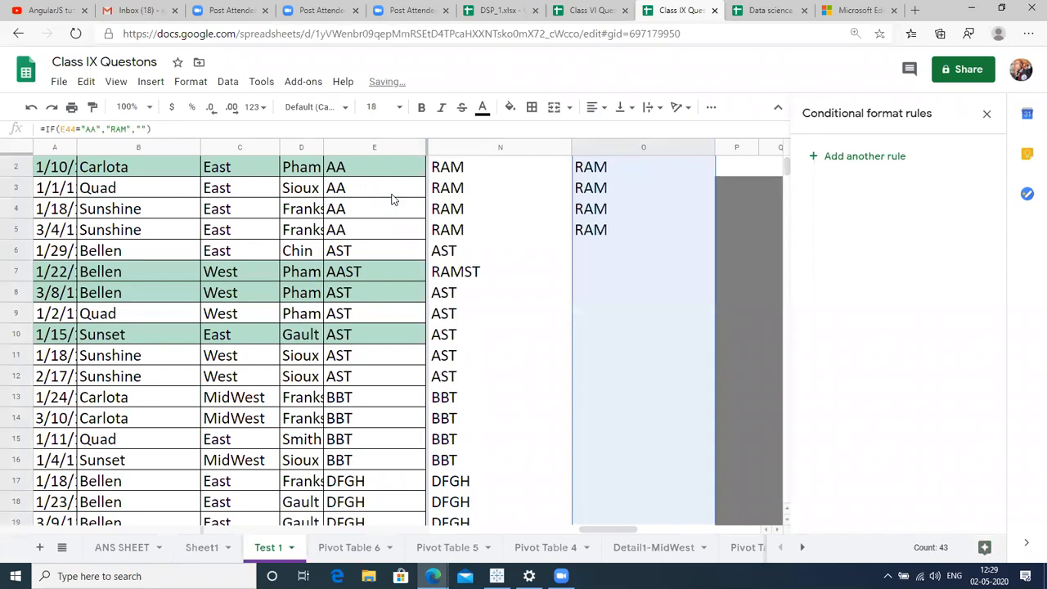
key("ctrl+Down")
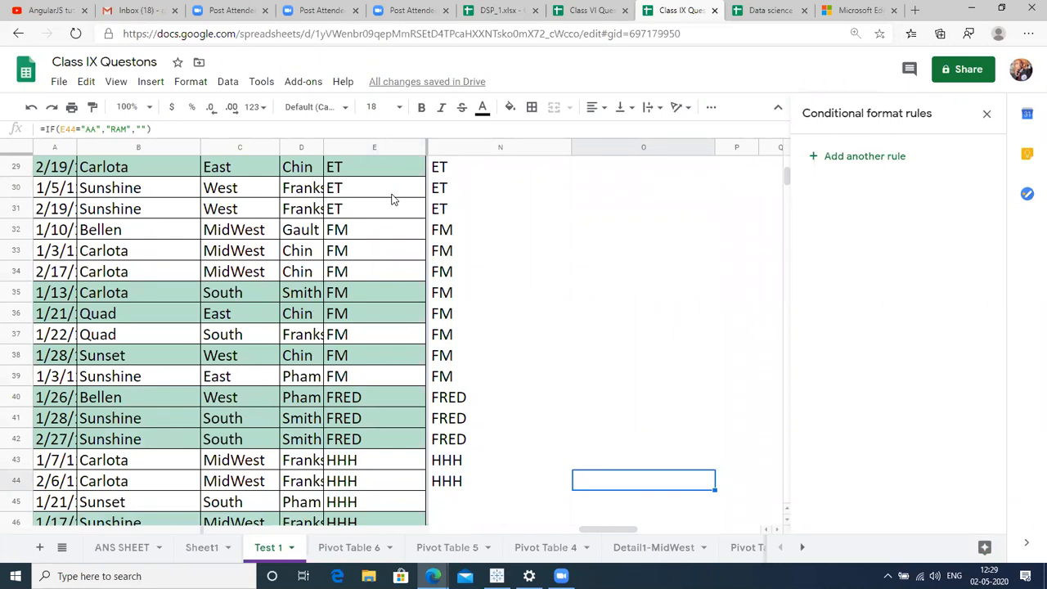
key("ctrl+Up")
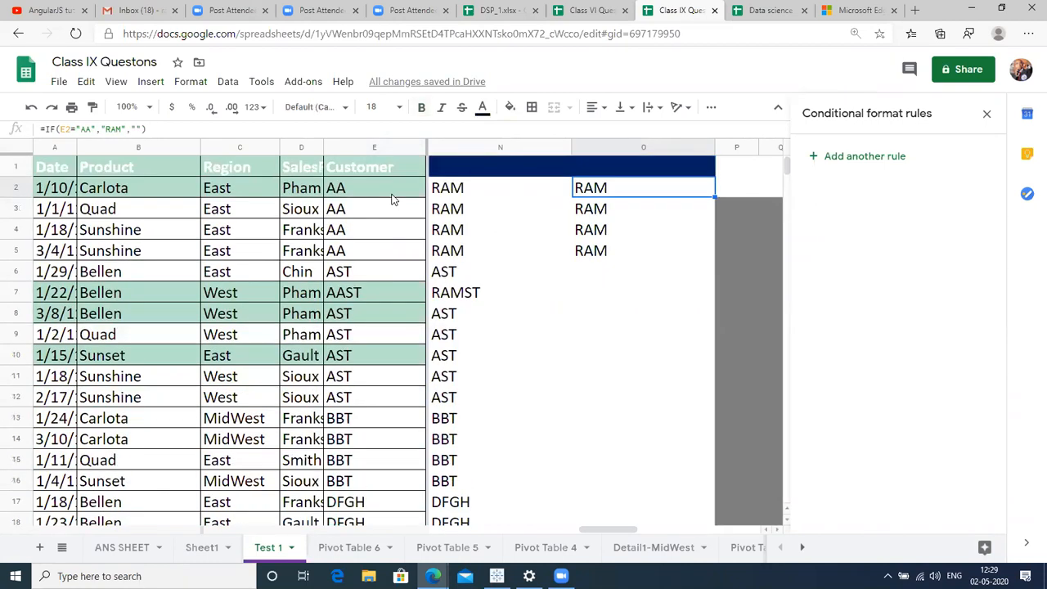
Change O2 to =IF(E2="AA","RAM",E2) and fill it down column O.
key("F2")
key("BackSpace")
key("BackSpace")
key("BackSpace")
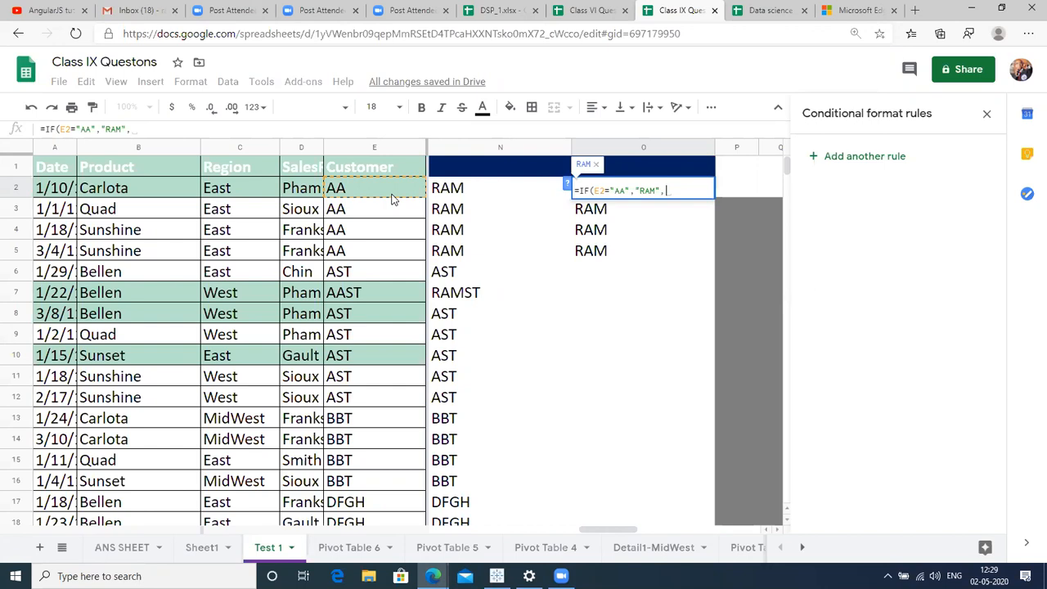
type("E2")
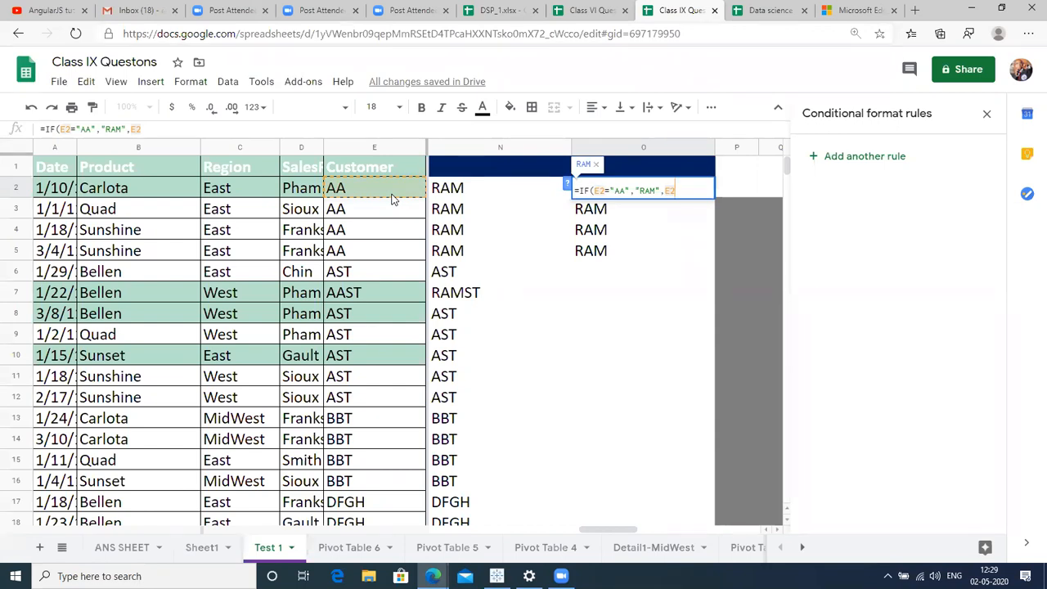
type(")")
key("ctrl+Return")
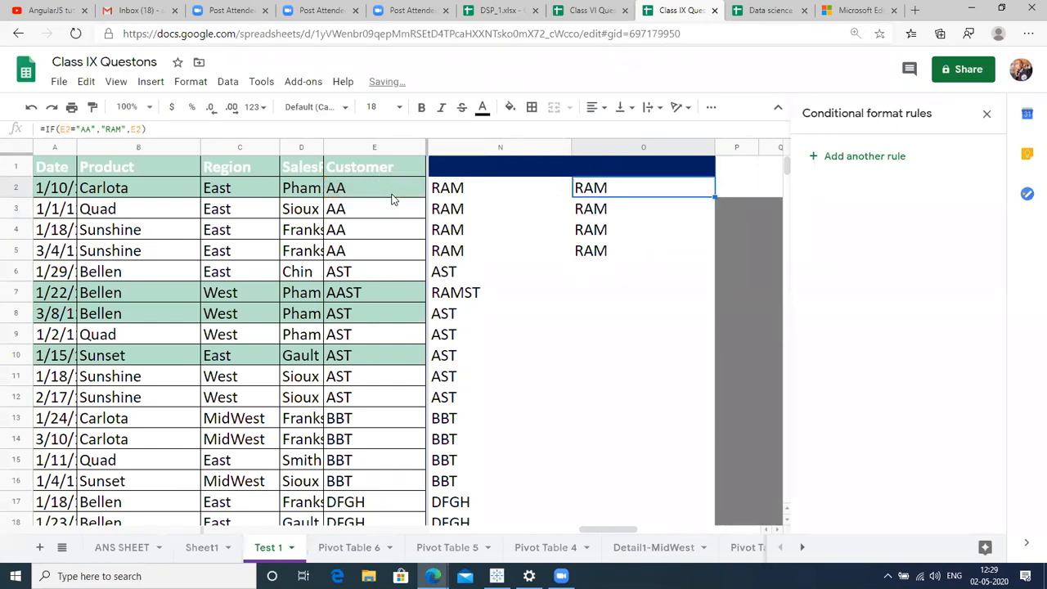
key("shift+Down")
key("shift+Down")
key("shift+Down")
key("shift+Down")
key("shift+Down")
key("shift+Down")
key("shift+Down")
key("shift+Down")
key("shift+Down")
key("shift+Down")
key("shift+Down")
key("shift+Down")
key("shift+Down")
key("shift+Down")
key("shift+Down")
key("shift+Down")
key("shift+Down")
key("shift+Down")
key("shift+Down")
key("shift+Down")
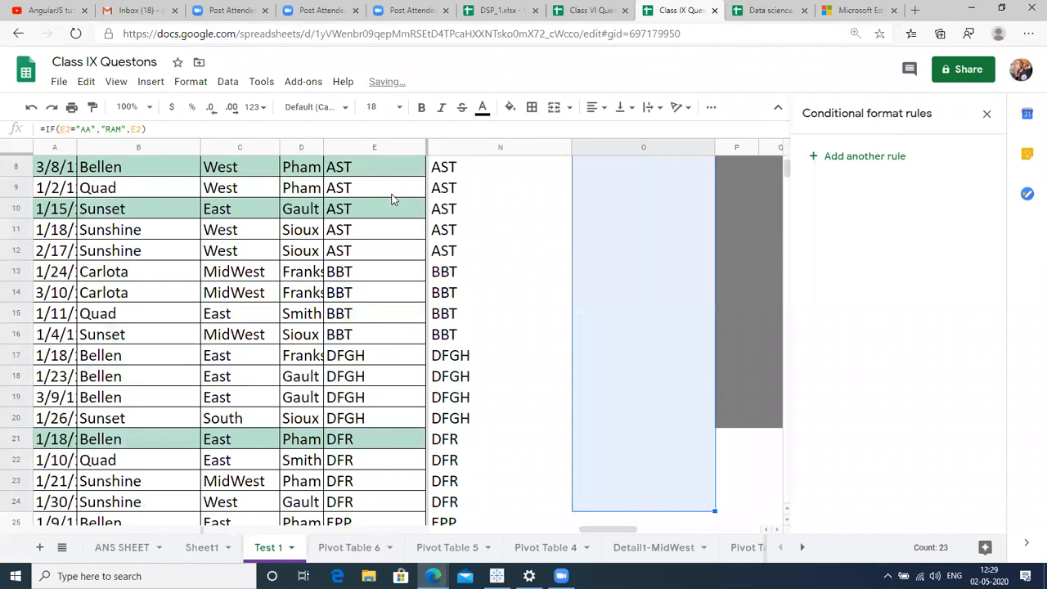
key("ctrl+d")
Compare column O results against the customer codes and column N for rows like AST and AAST.
key("Up")
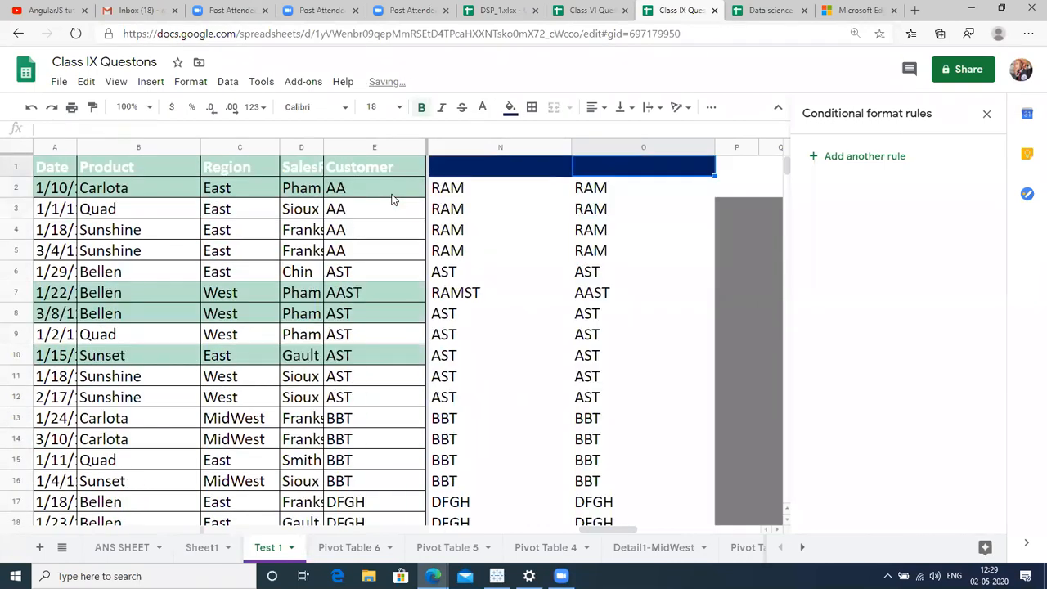
key("Down")
key("Down")
key("Down")
key("Down")
key("Down")
key("Down")
key("Up")
key("Left")
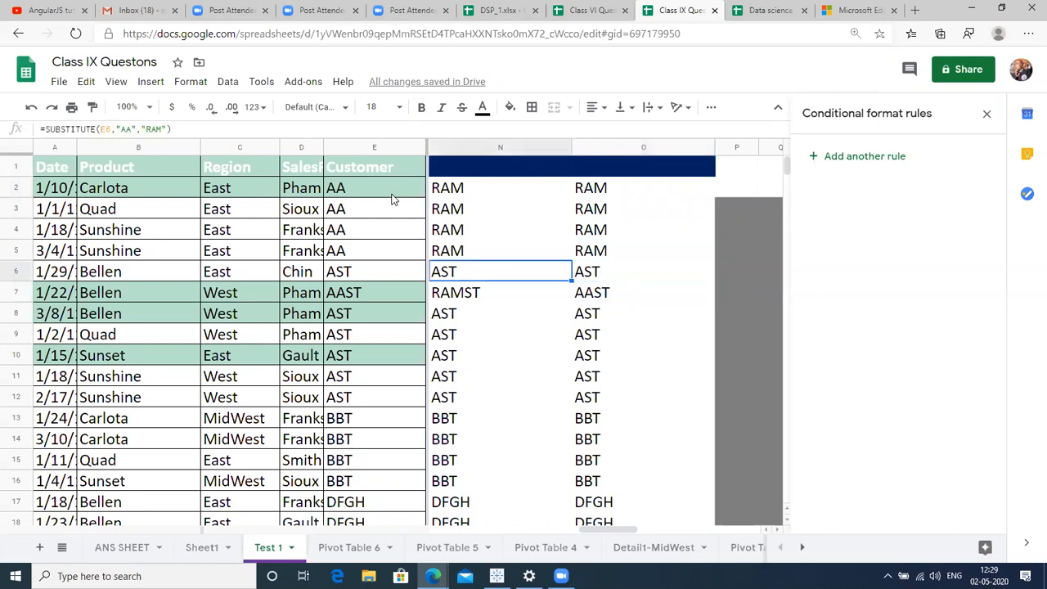
key("Left")
left_click(377, 260)
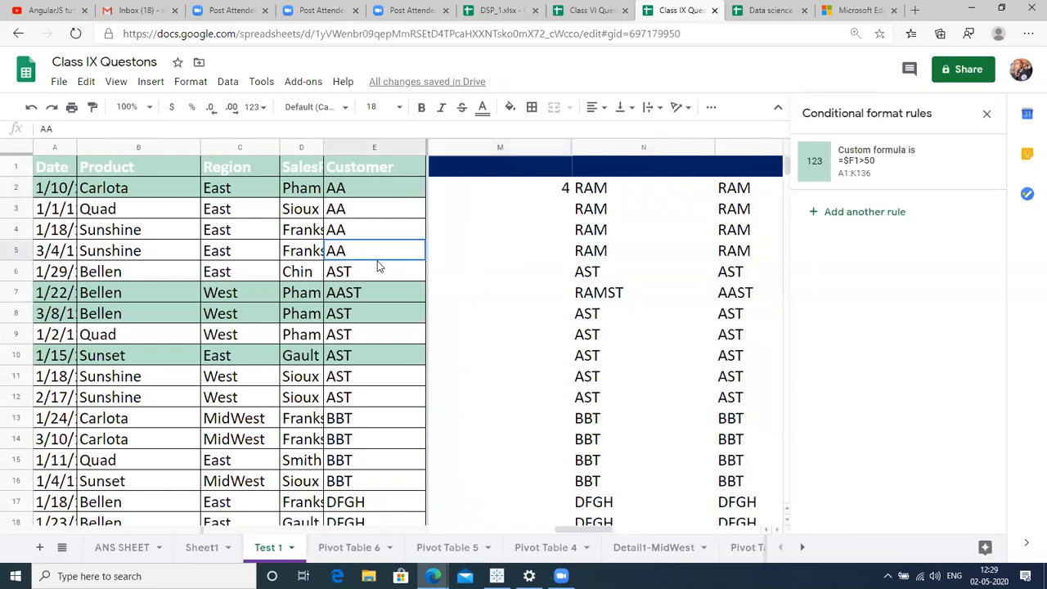
left_click(392, 278)
left_click(668, 277)
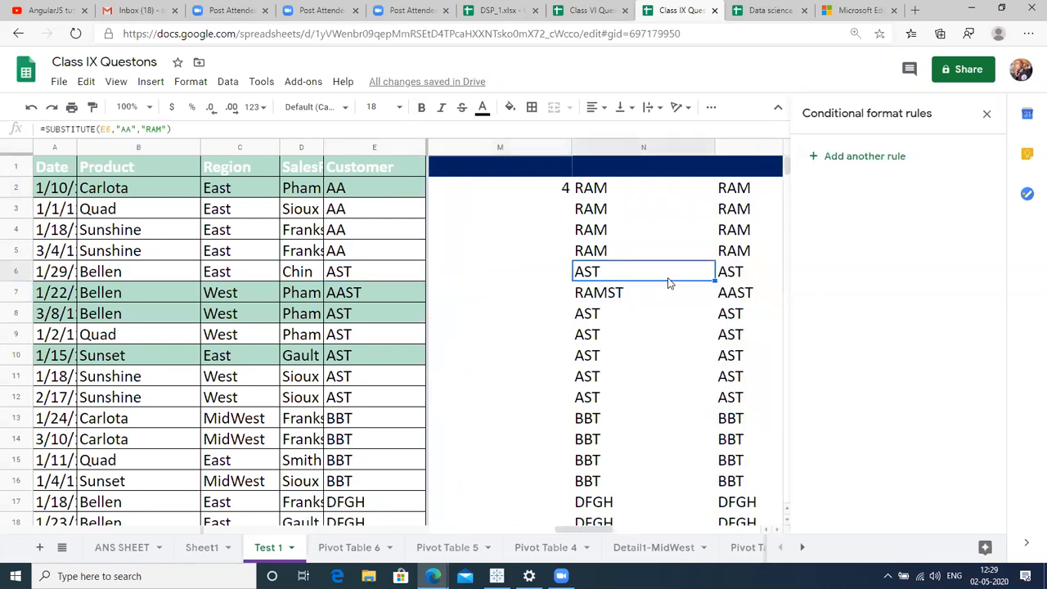
key("Right")
key("ctrl+Up")
key("Down")
key("Right")
key("Right")
key("Right")
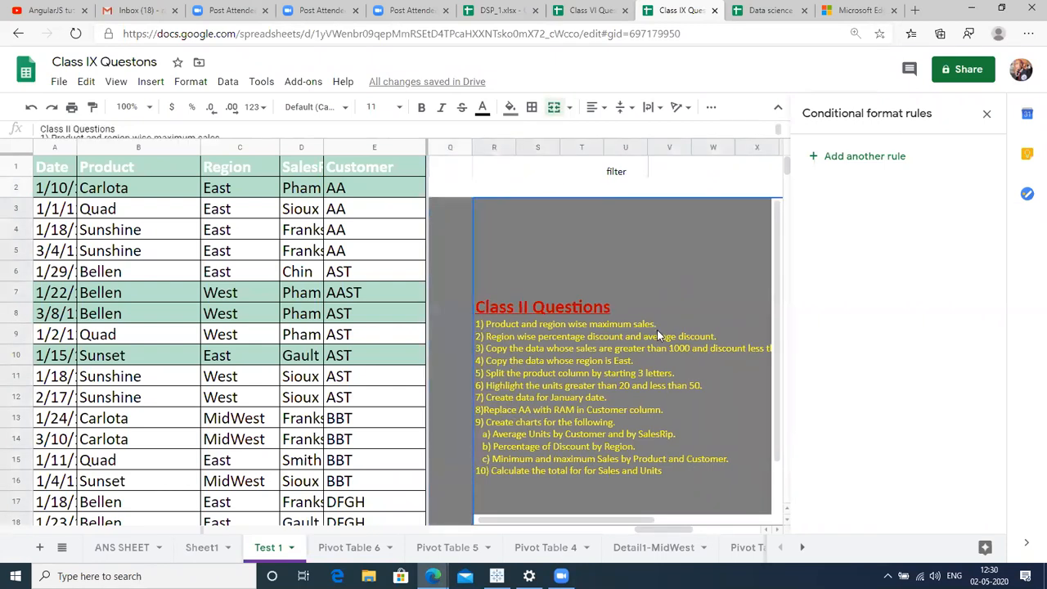
key("Left")
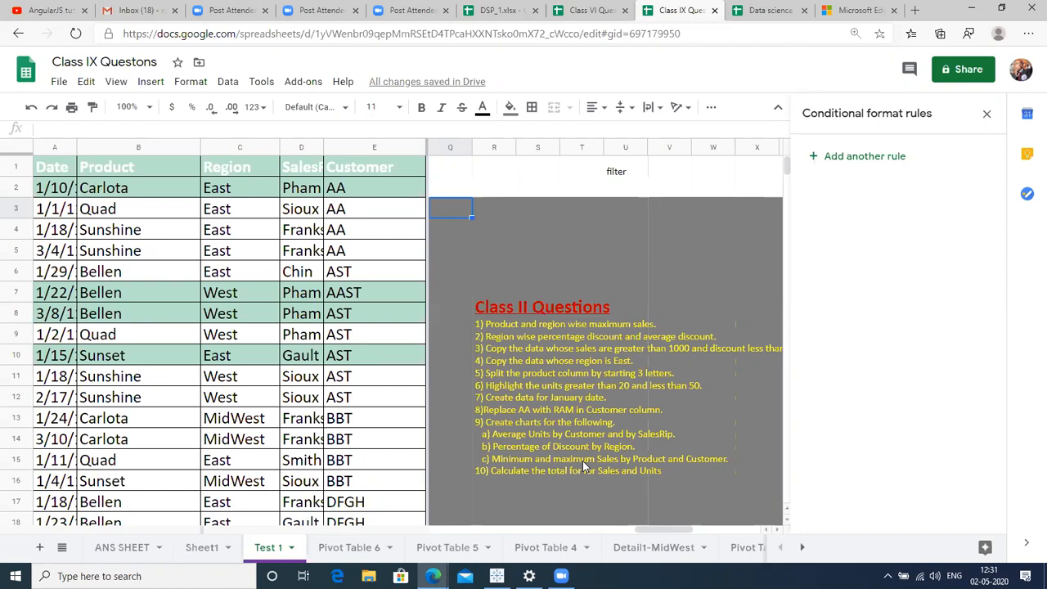
Browse the sales data to confirm the Units column ends at row 136.
left_click(242, 425)
key("Right")
key("Right")
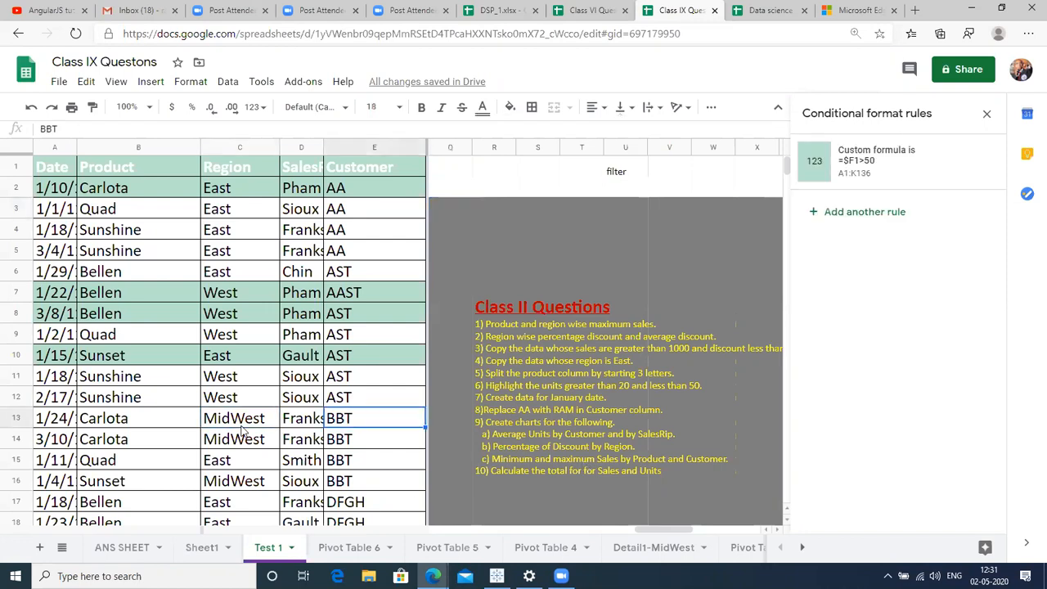
key("Right")
key("Right")
key("Left")
key("Left")
key("Right")
key("Right")
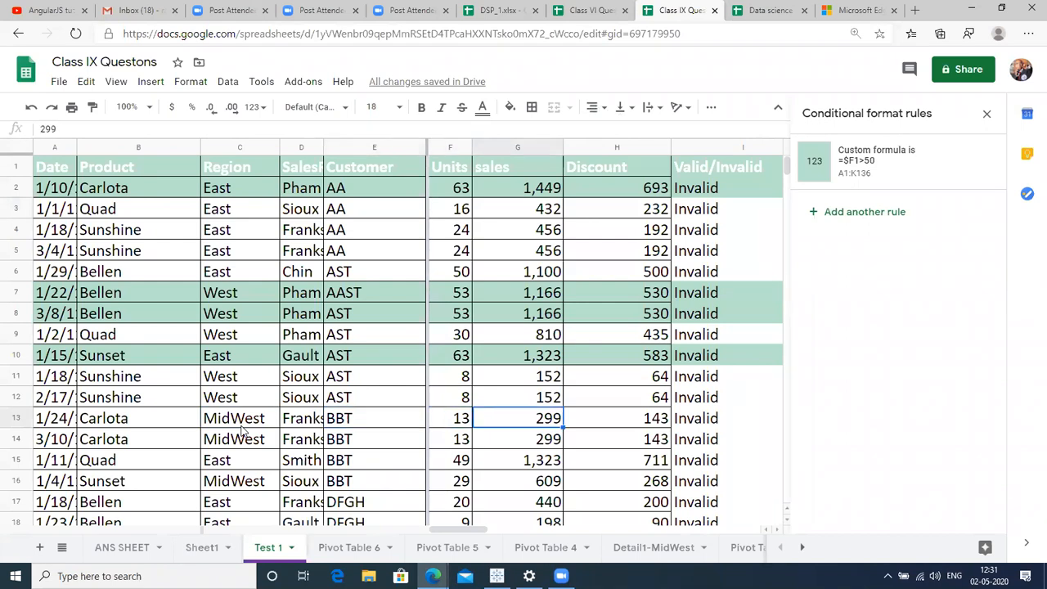
key("Left")
key("ctrl+Down")
key("Down")
key("Up")
key("Down")
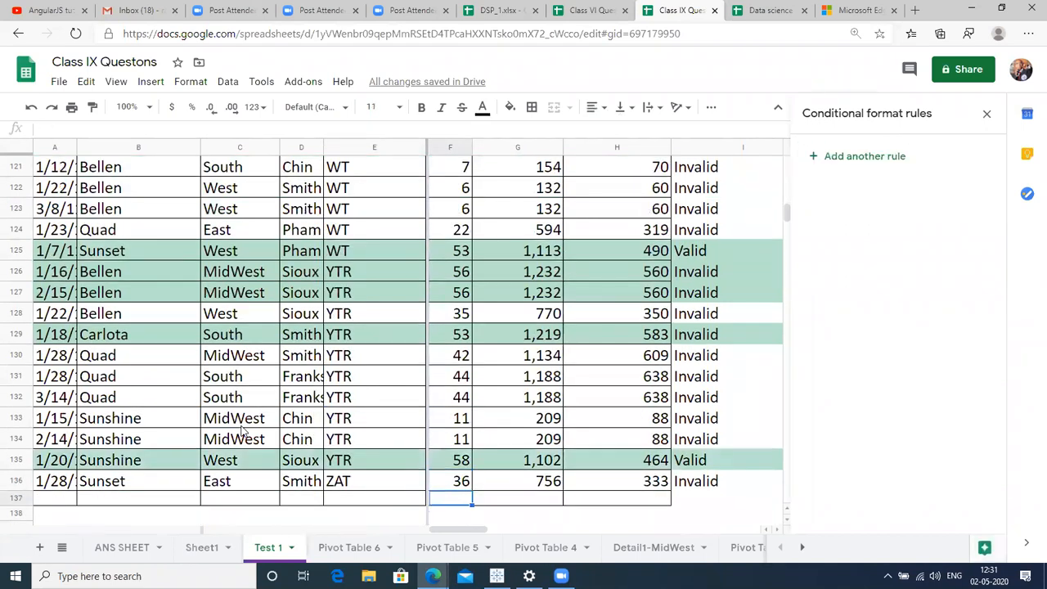
key("Up")
key("ctrl+Up")
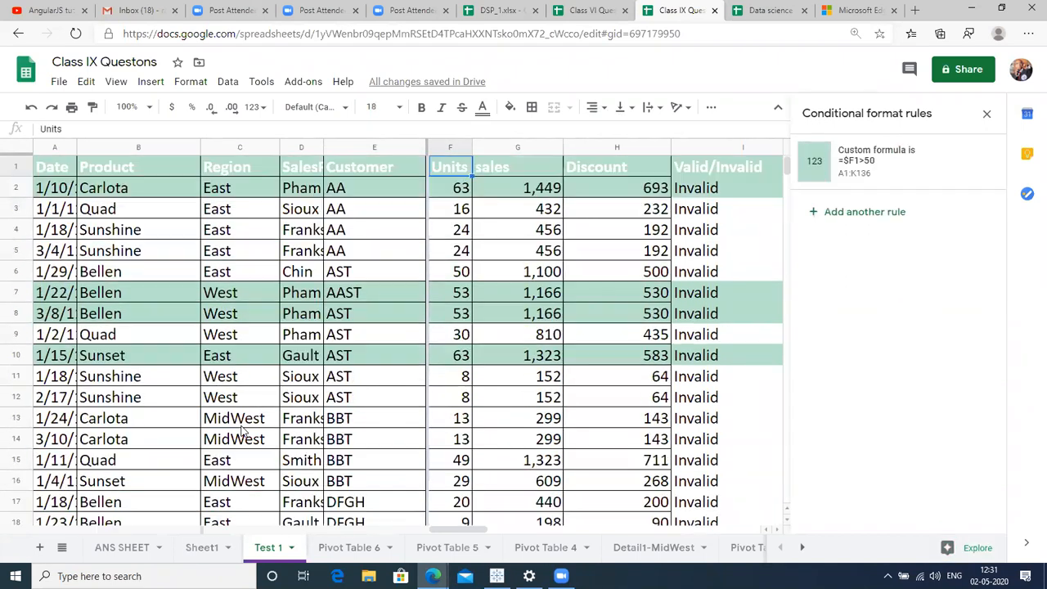
key("Down")
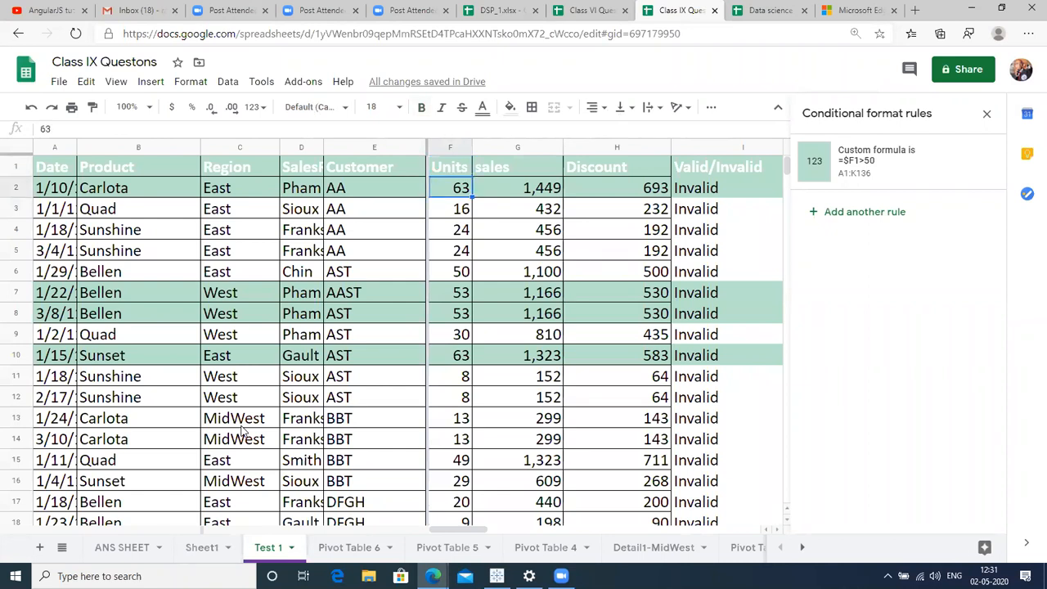
key("ctrl+Down")
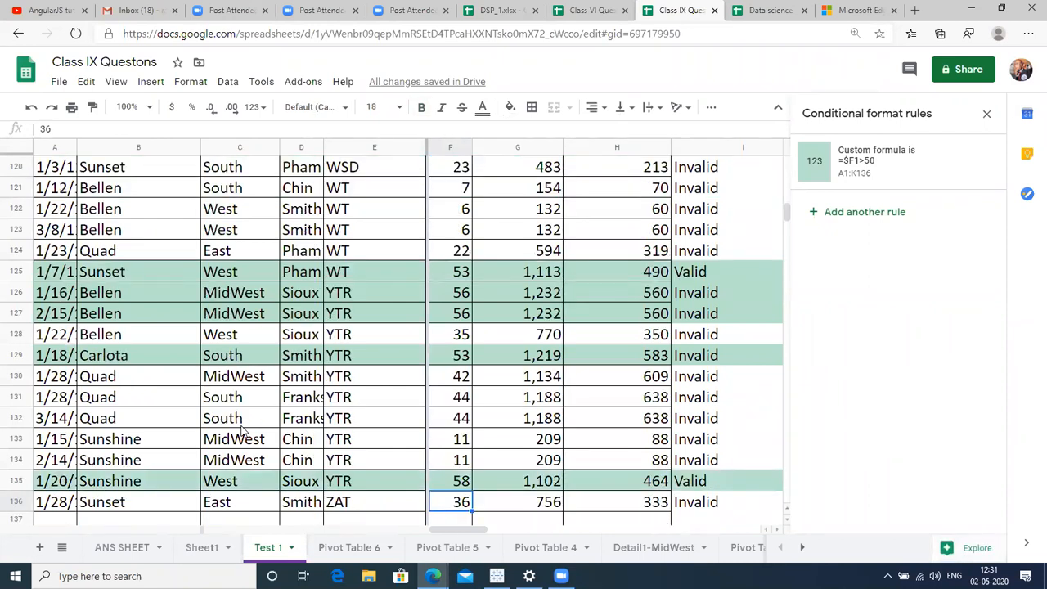
key("Right")
key("Right")
key("Right")
key("Left")
key("Left")
key("Left")
key("Left")
key("Left")
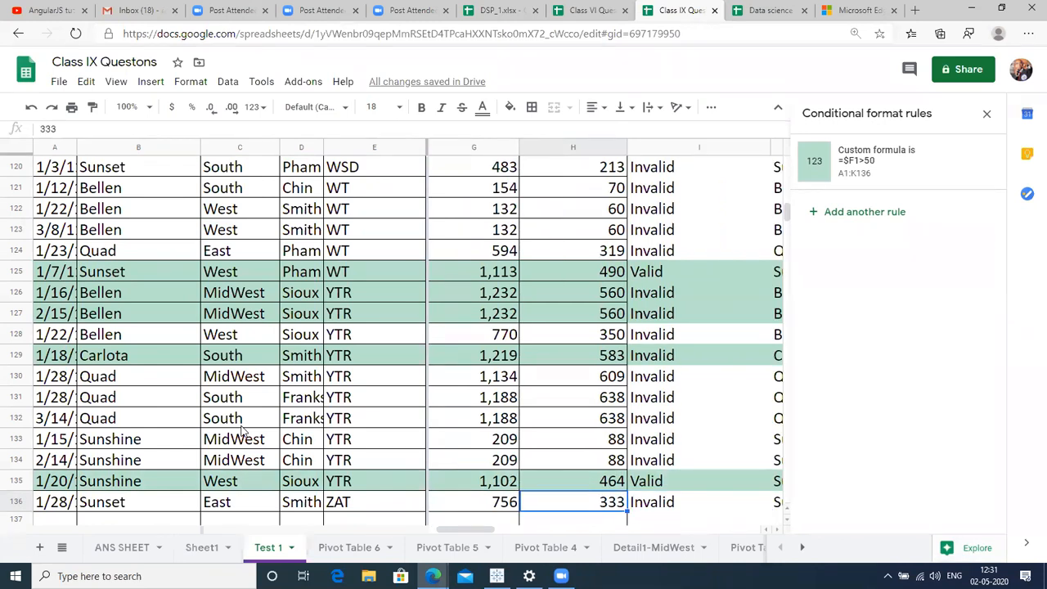
key("Left")
key("Right")
key("Right")
key("Right")
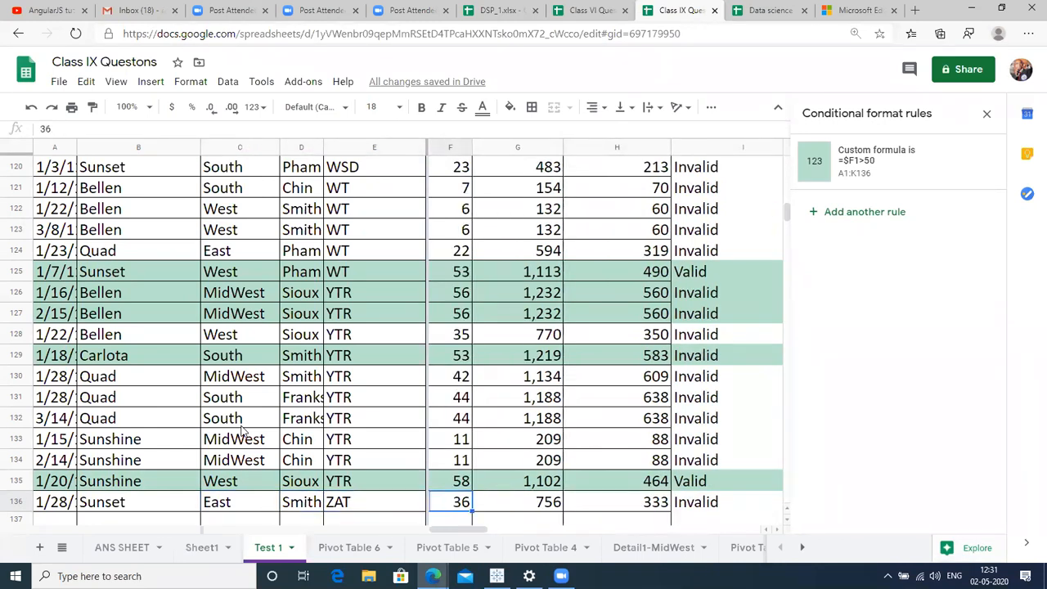
key("ctrl+Up")
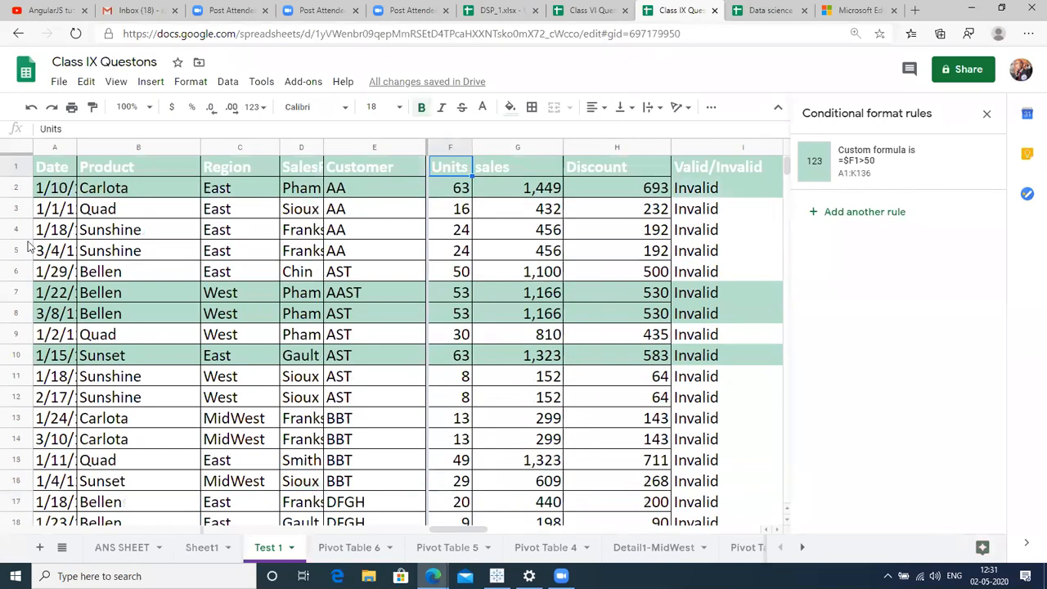
Freeze header row 1 and scroll down the sales column to verify it stays visible.
left_click(16, 166)
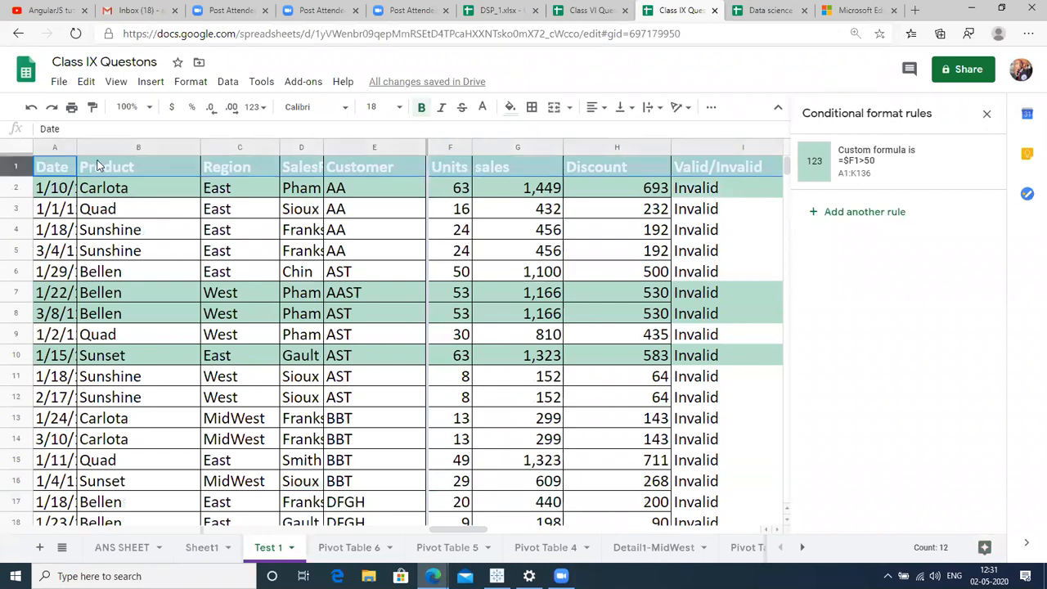
left_click(117, 84)
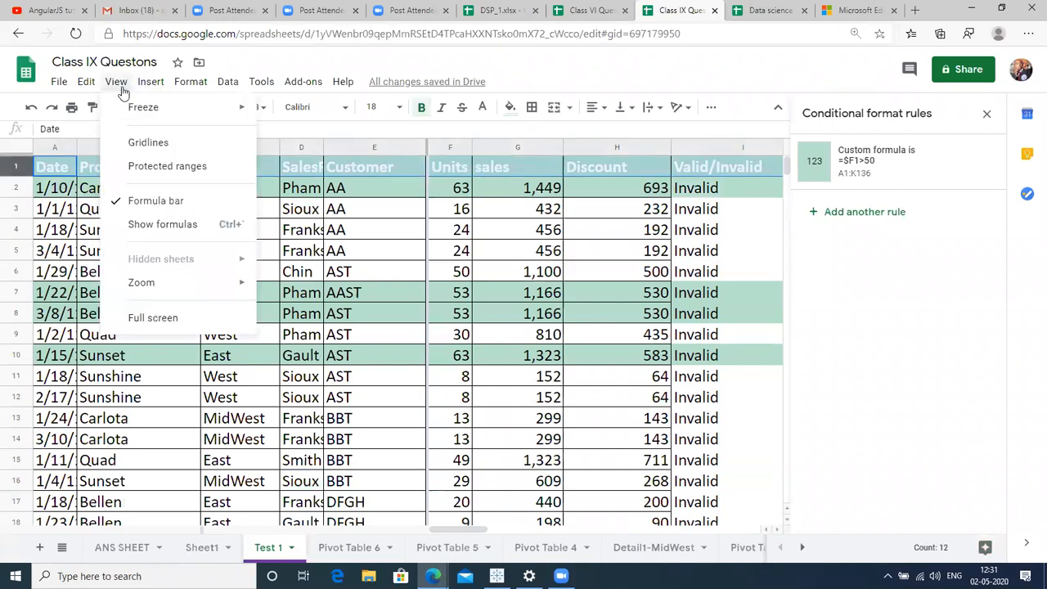
mouse_move(140, 106)
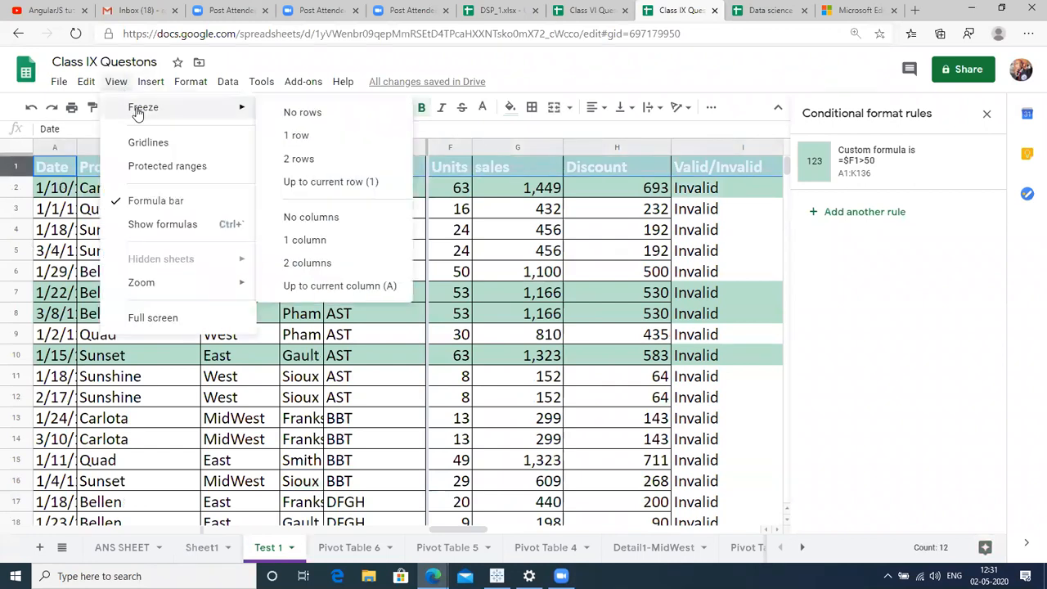
left_click(295, 150)
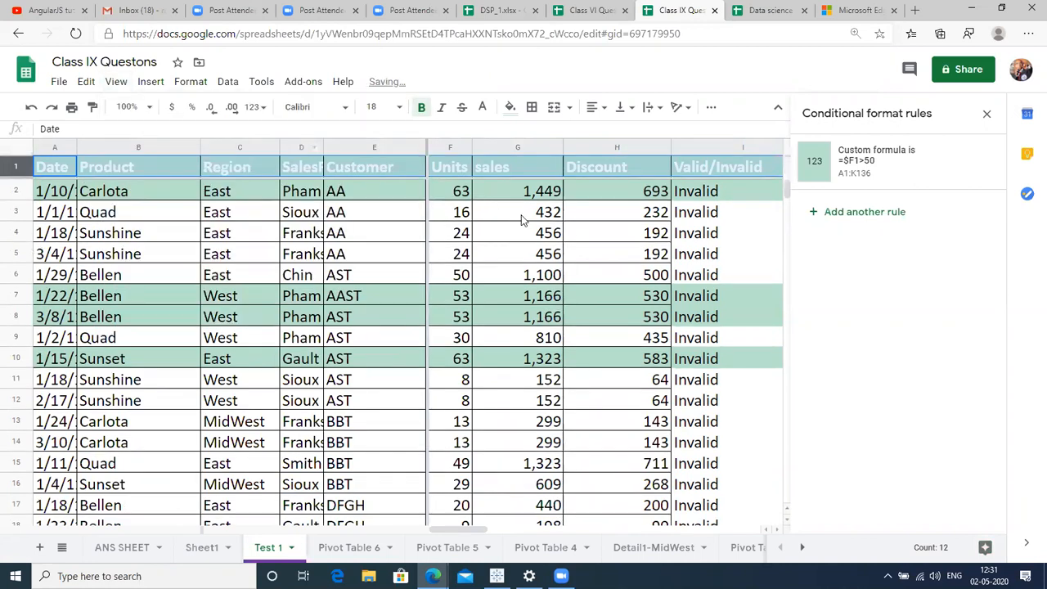
left_click(522, 221)
key("Down")
key("Down")
key("Down")
key("Down")
key("Down")
key("Down")
key("Down")
key("Down")
key("Down")
key("Down")
key("Down")
key("Down")
key("Down")
key("Down")
key("Down")
key("Down")
key("Down")
key("Down")
key("Down")
key("Down")
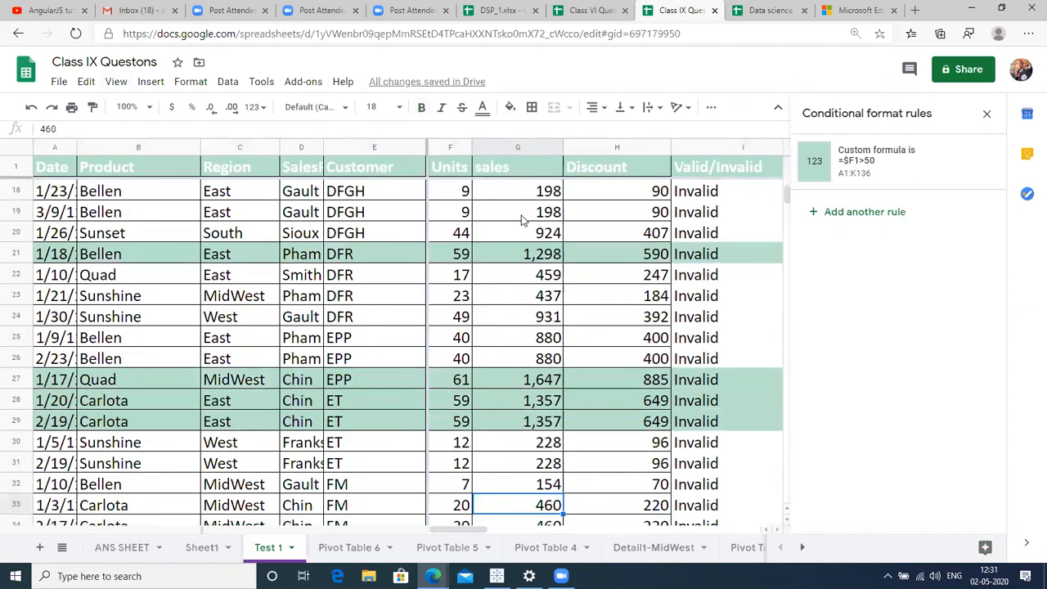
Enter =SUM(F2:F136) in F137 to total the Units column as 4587.
key("Down")
key("Down")
key("Down")
key("Down")
key("Down")
key("Down")
key("Down")
key("Down")
key("Down")
key("Down")
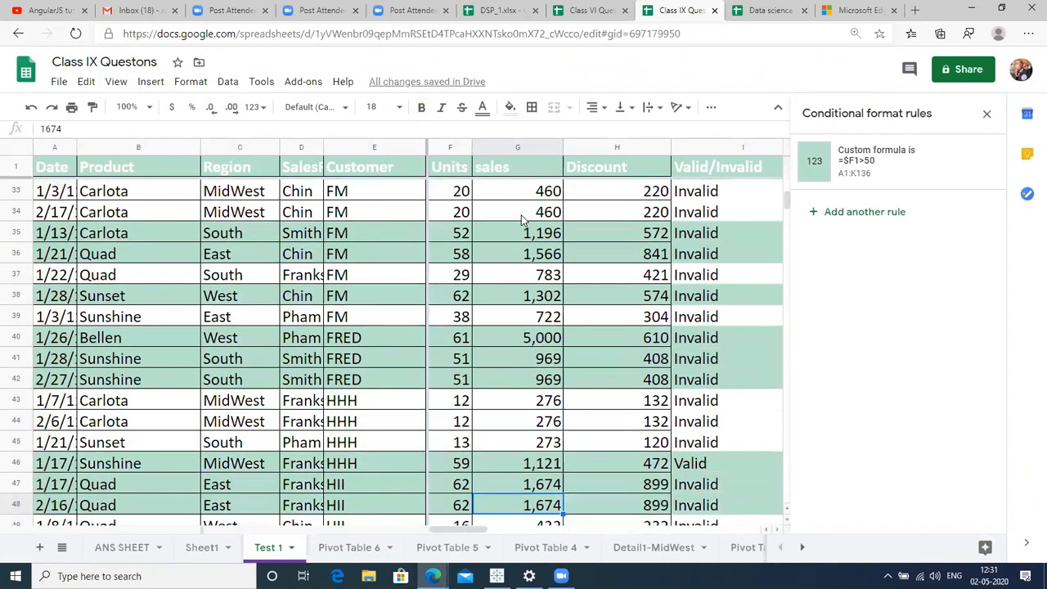
key("ctrl+Down")
key("Left")
key("Down")
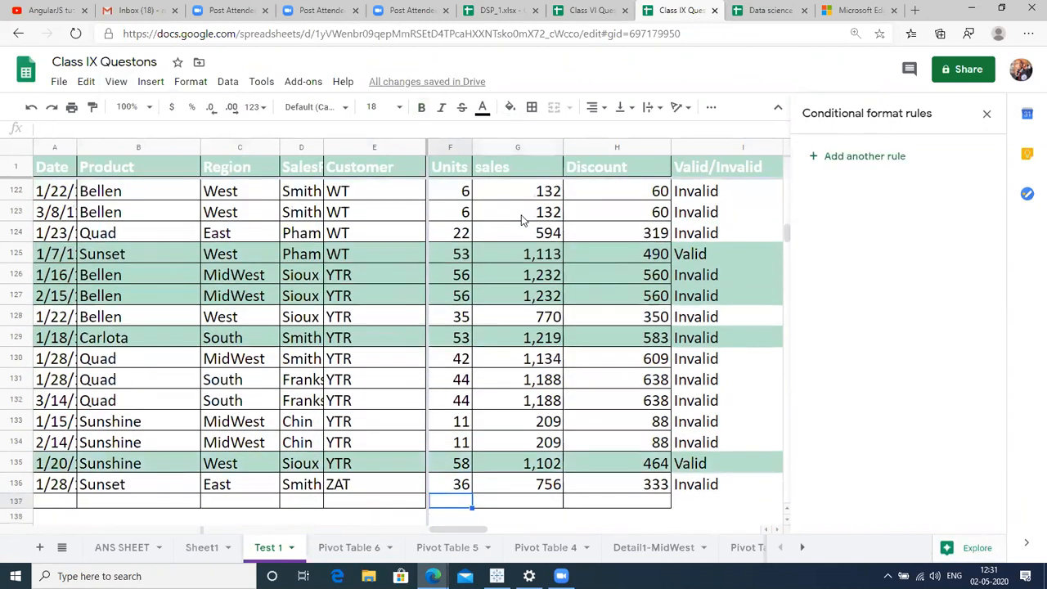
type("=")
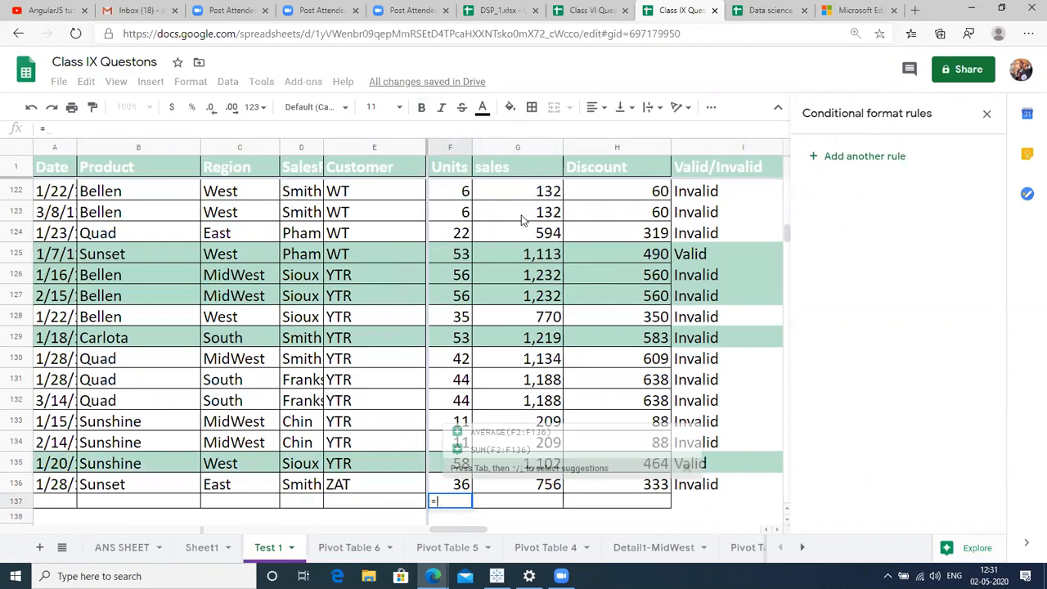
type("SUM")
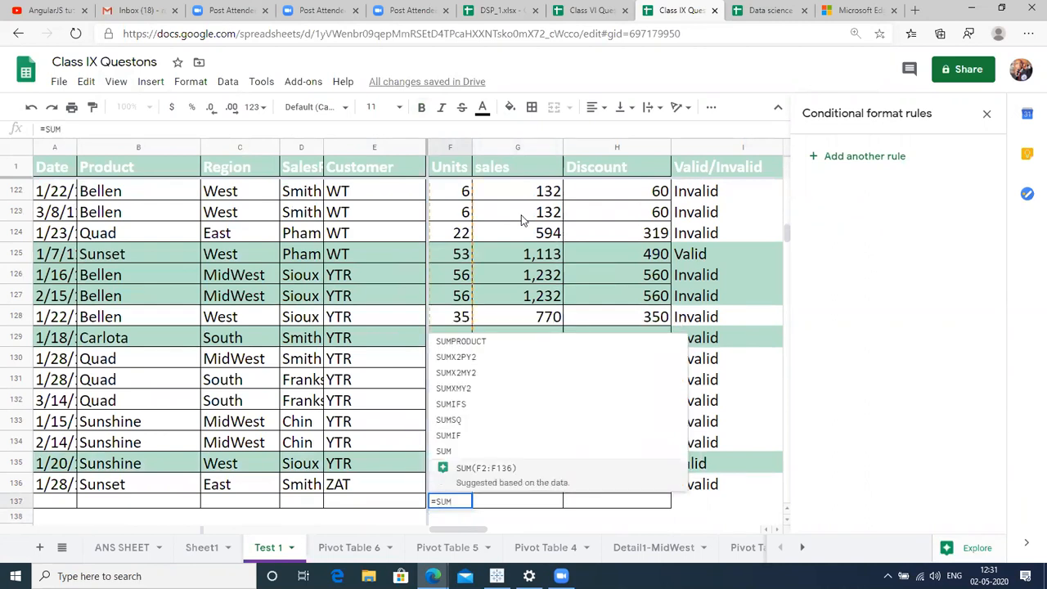
type("'")
key("Return")
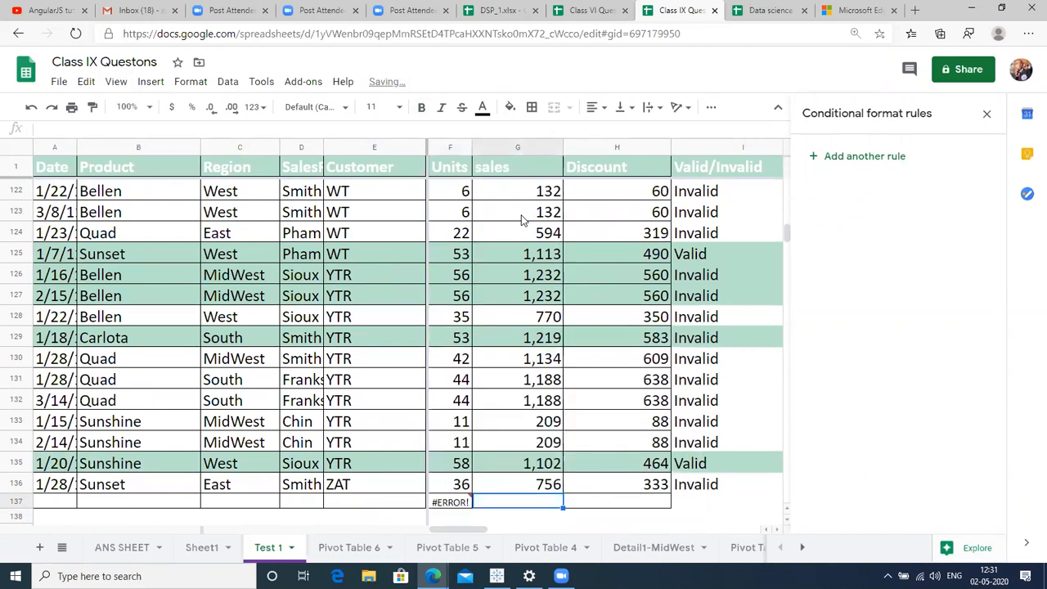
key("Return")
key("BackSpace")
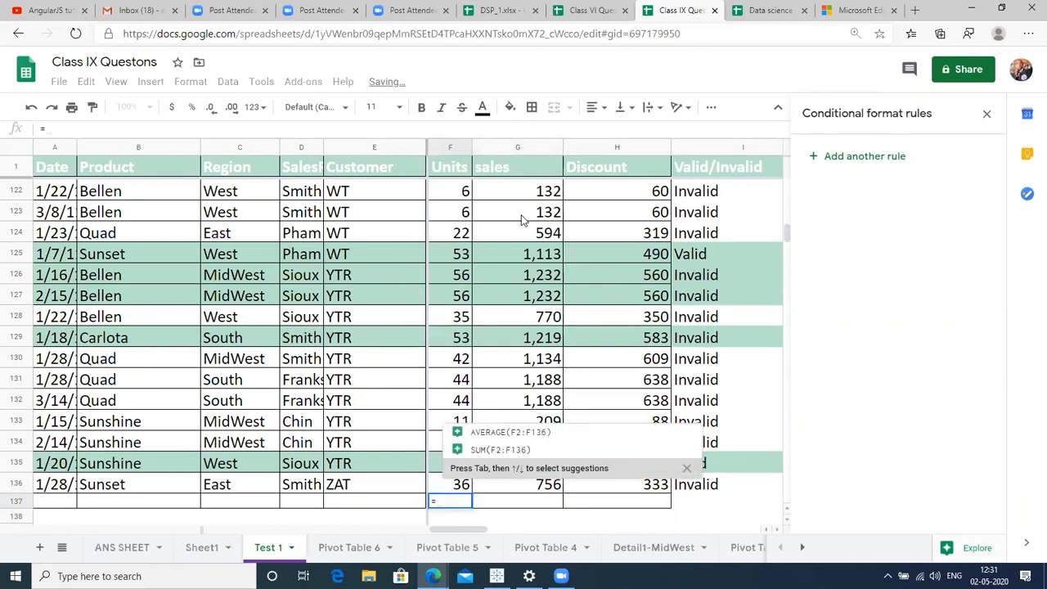
type("9")
key("BackSpace")
type("(")
key("Up")
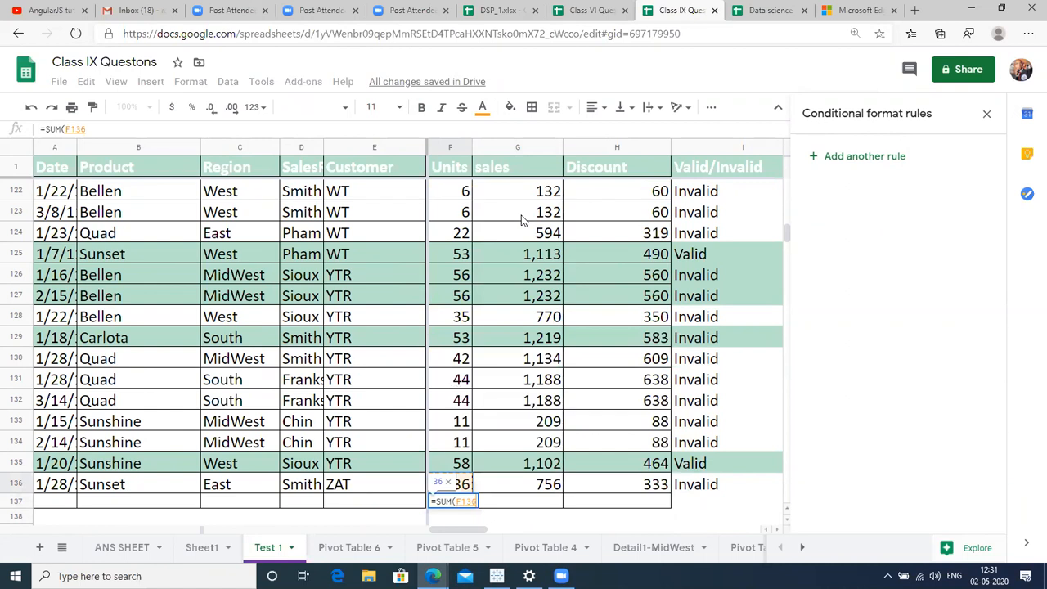
key("ctrl+Up")
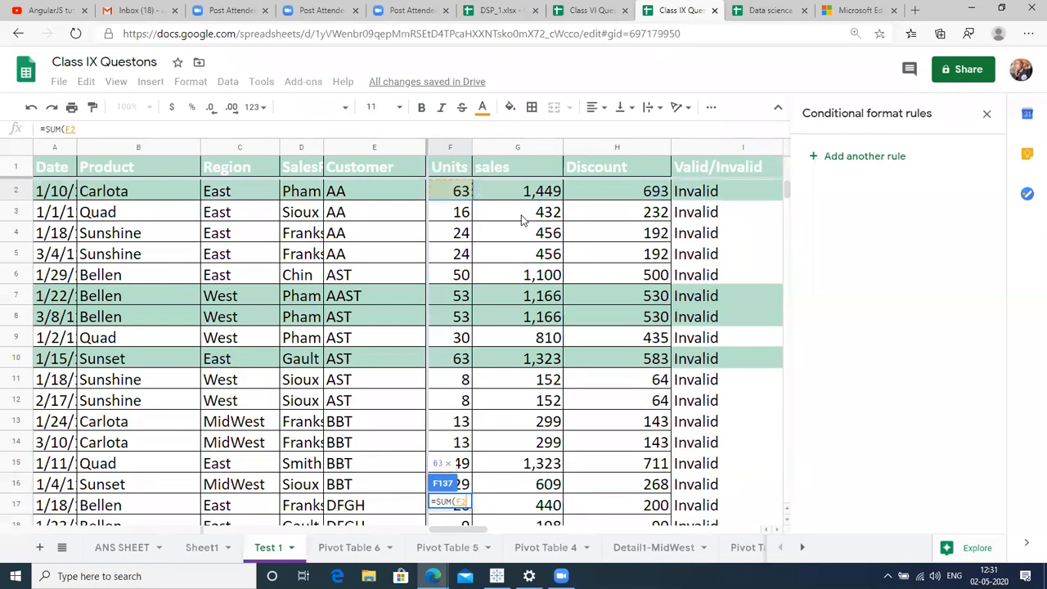
key("ctrl+shift+Down")
key("Return")
Copy the sum across to G137 for a 107,605 sales total.
key("Up")
key("shift+Right")
key("ctrl+r")
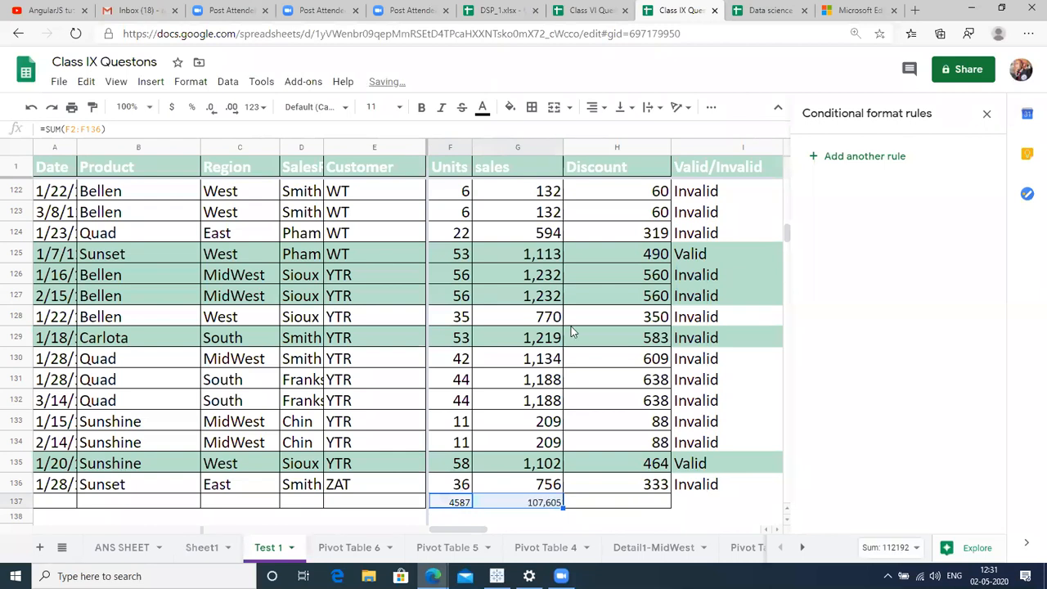
left_click(464, 483)
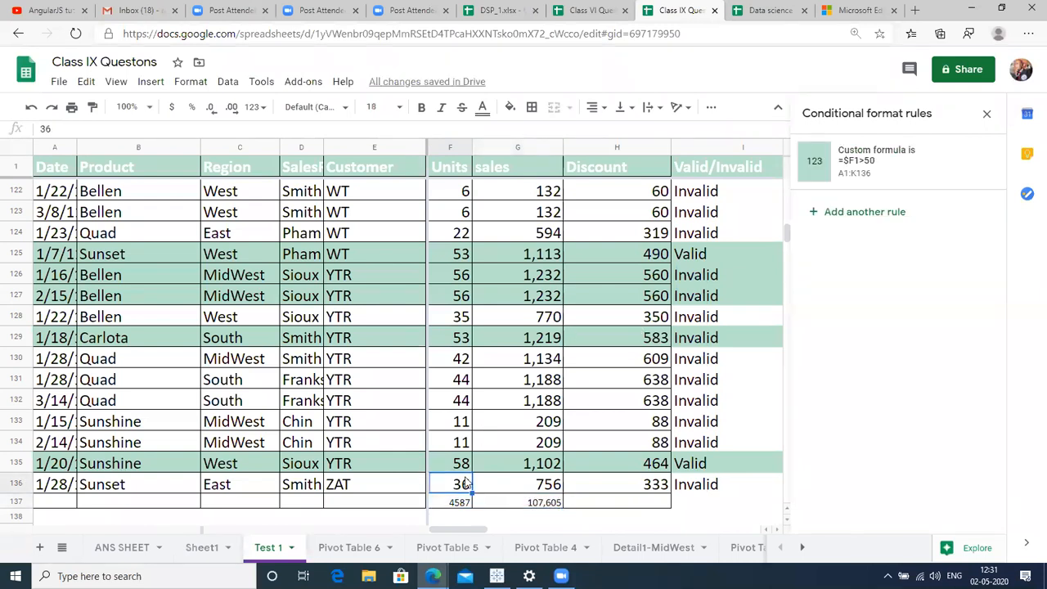
key("ctrl+Up")
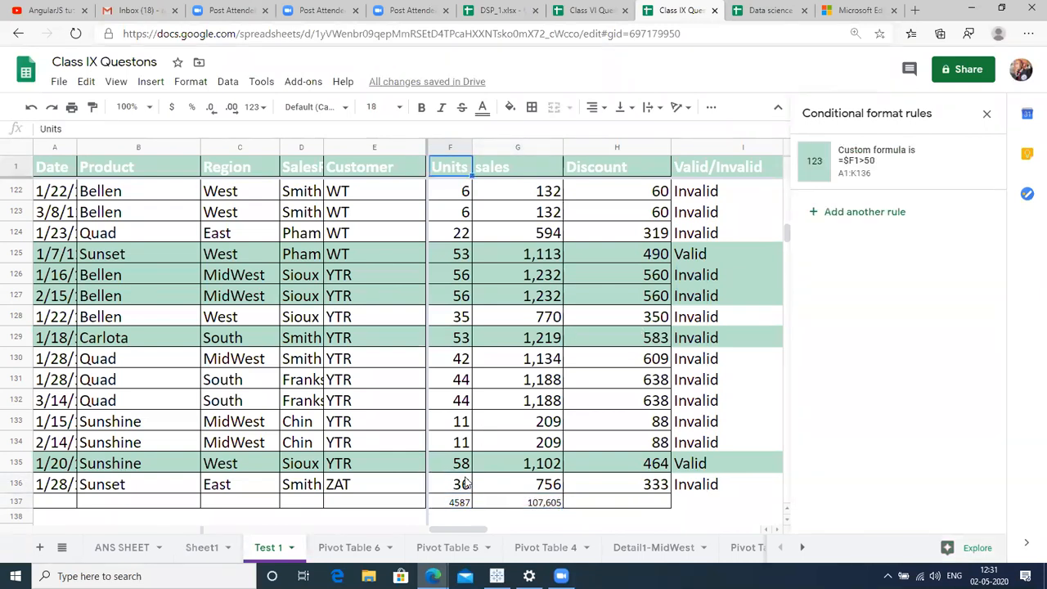
key("Down")
key("Down")
key("Down")
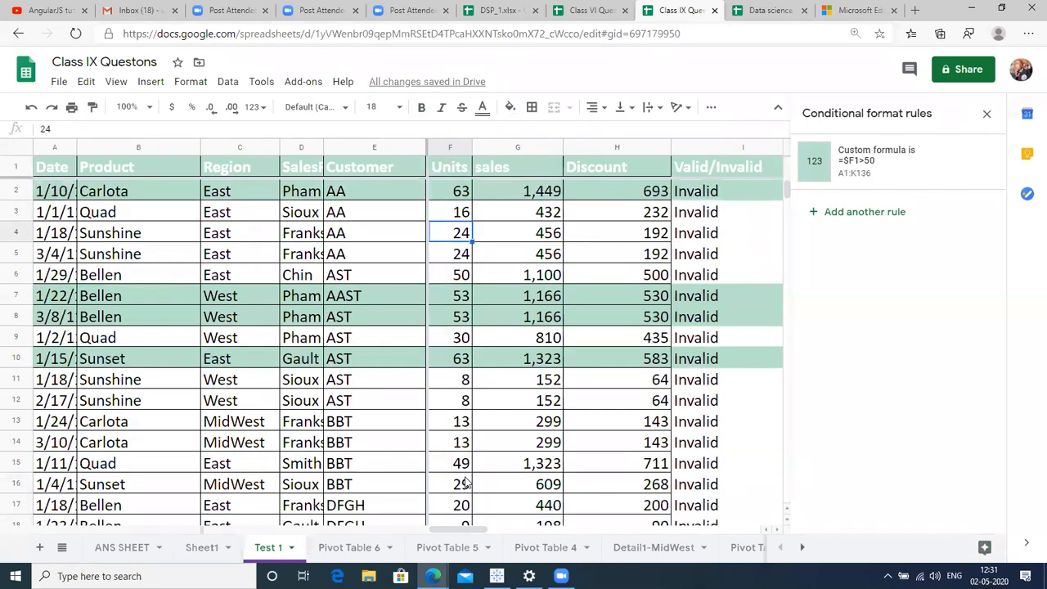
key("Down")
key("Down")
key("Down")
key("Down")
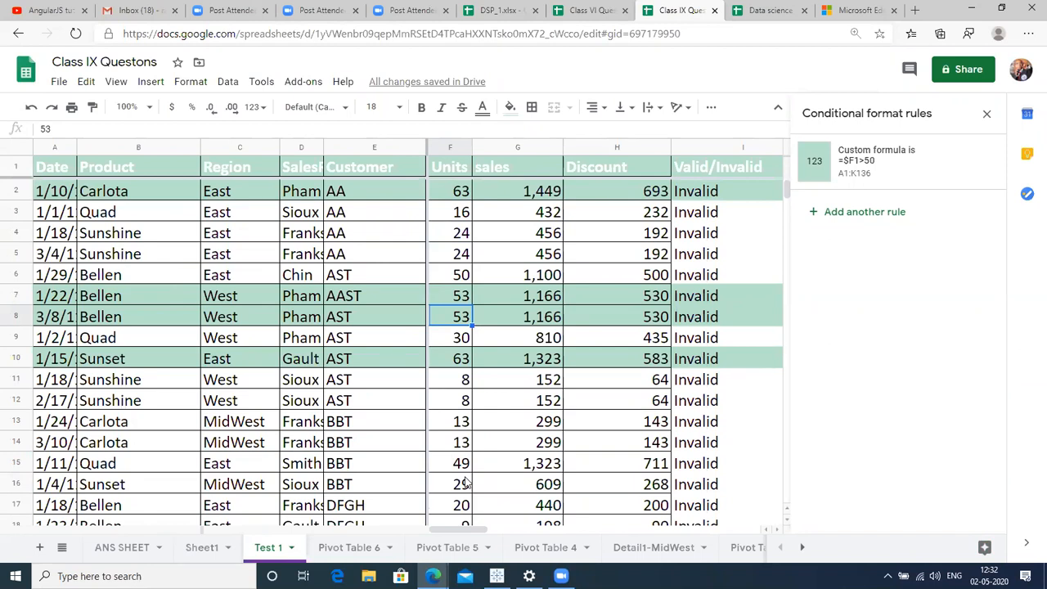
left_click(433, 443)
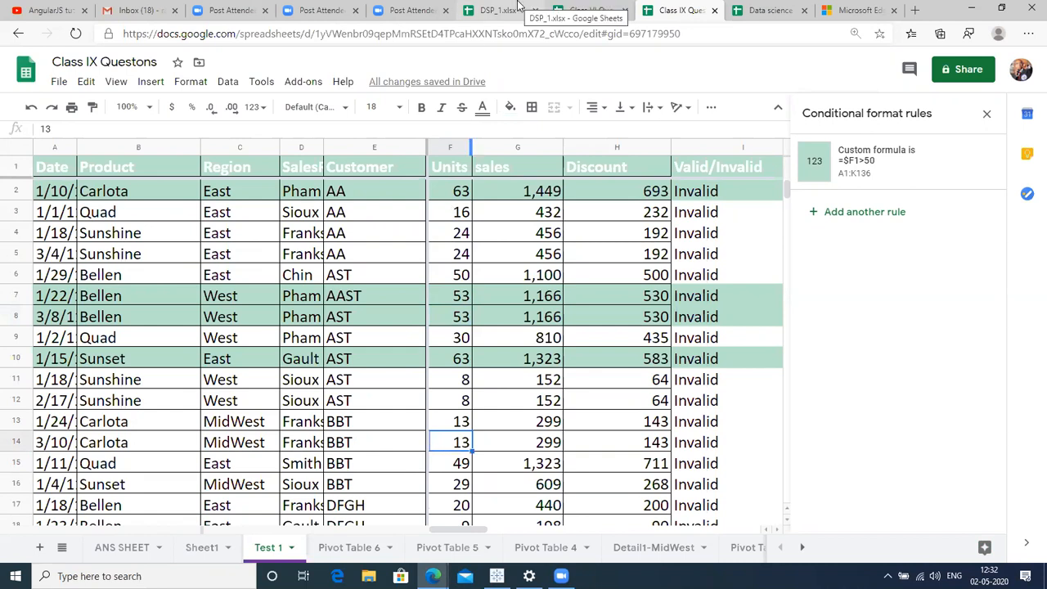
left_click(519, 10)
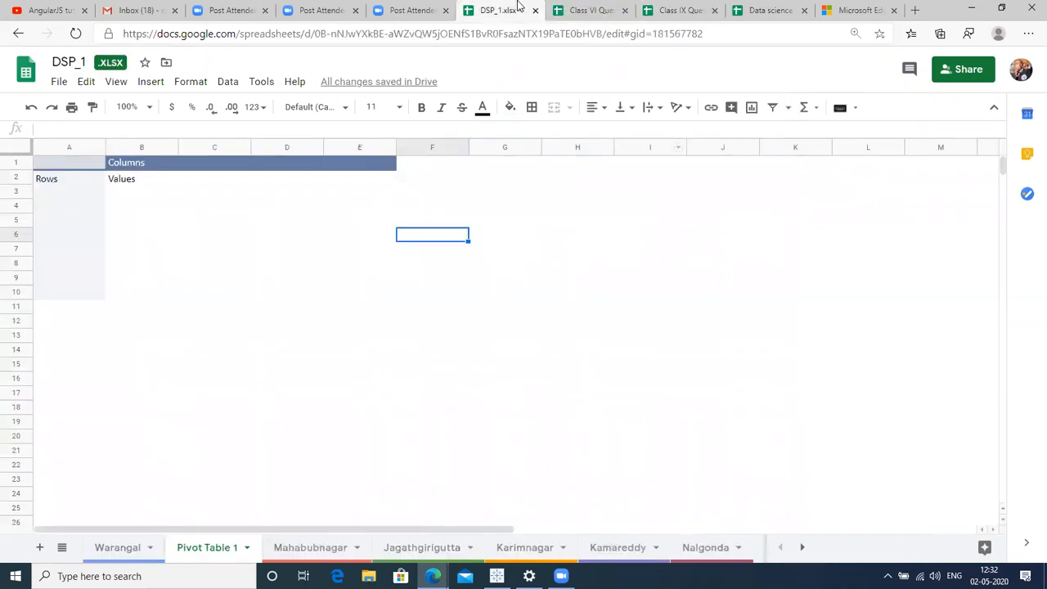
left_click(202, 367)
left_click(108, 560)
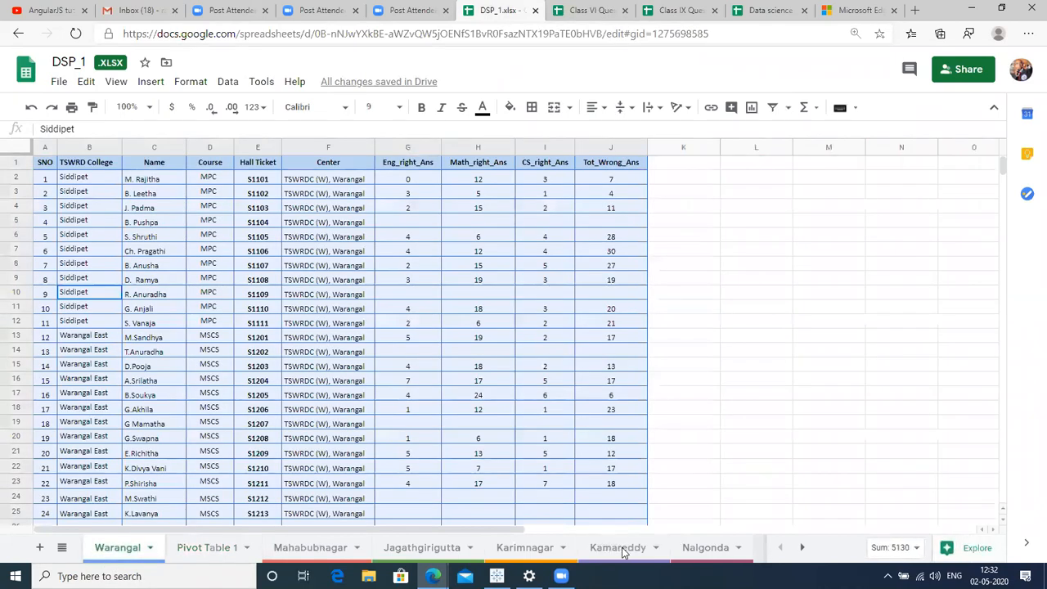
left_click(427, 442)
left_click(47, 381)
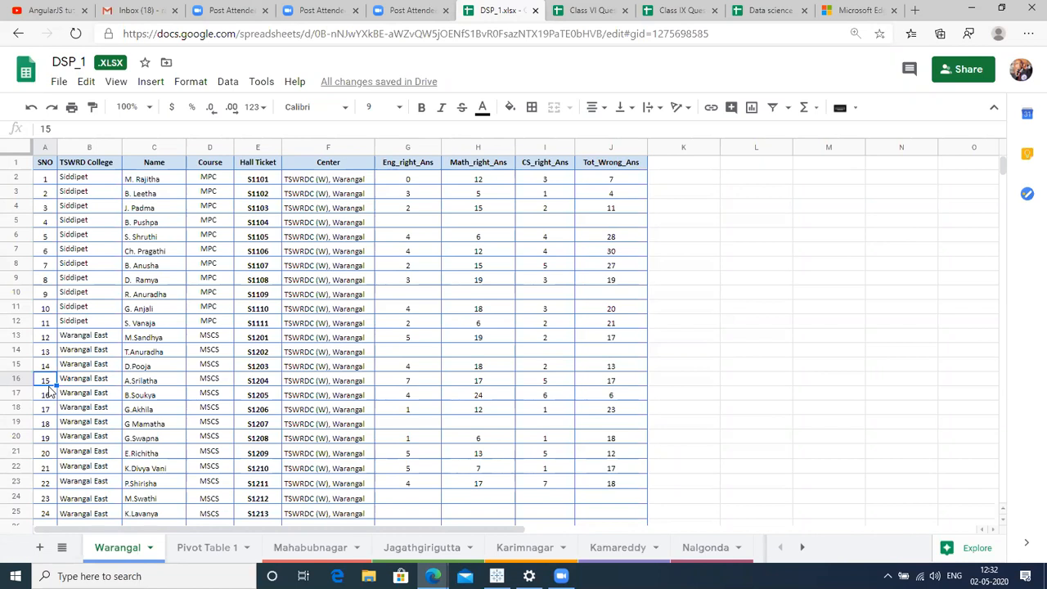
left_click(583, 12)
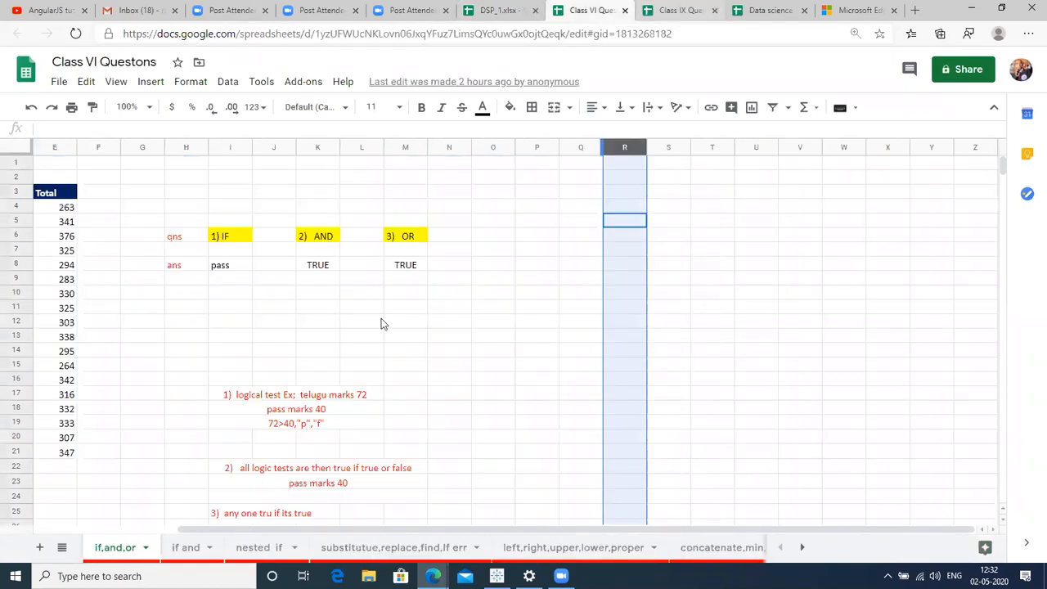
left_click(684, 10)
left_click(234, 345)
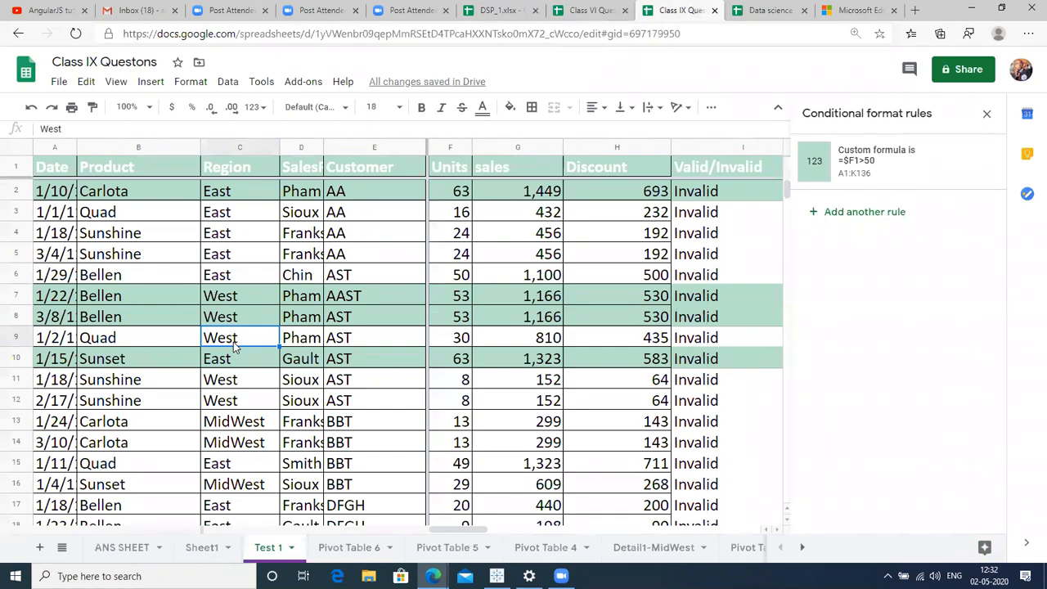
Go to ANS SHEET and look over the Q9a sales-rep question.
left_click(197, 553)
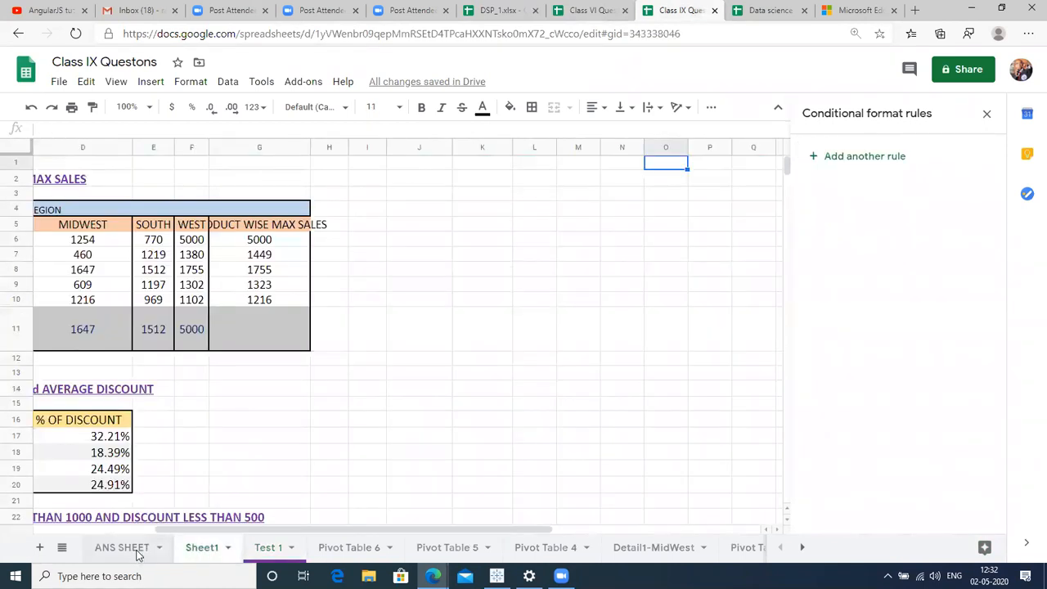
left_click(136, 552)
left_click(331, 198)
key("Up")
key("Up")
key("Up")
key("Up")
key("Up")
key("Up")
key("Up")
key("Up")
key("Up")
key("Up")
key("Up")
key("Up")
key("Up")
key("Up")
key("Up")
key("Up")
key("Up")
key("Up")
key("Up")
key("Up")
key("Up")
key("Up")
key("Up")
key("Up")
key("Up")
key("Up")
key("Up")
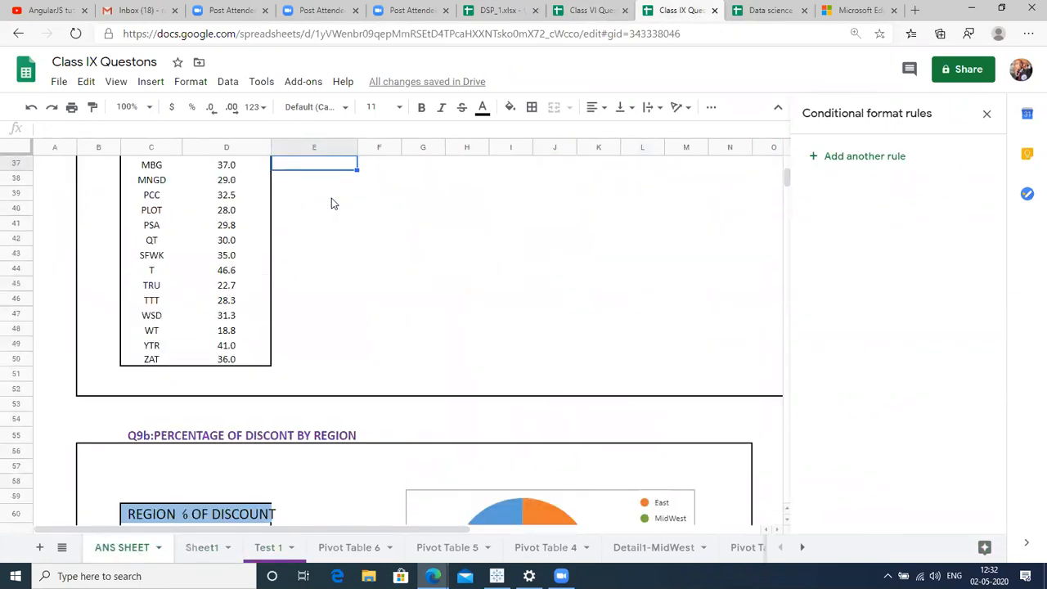
key("Down")
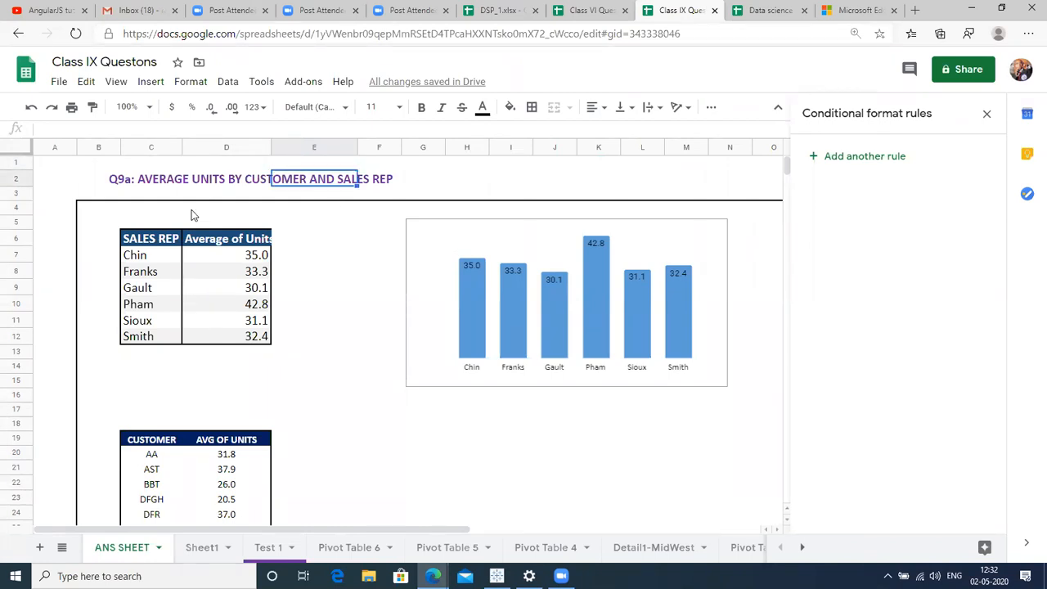
left_click(197, 185)
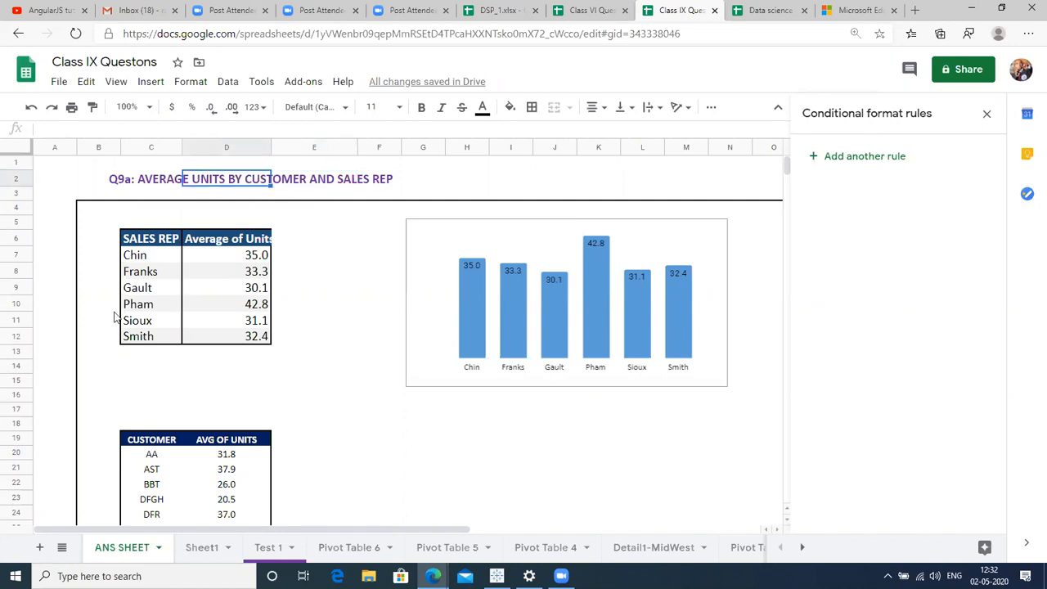
left_click(151, 278)
key("Right")
key("Right")
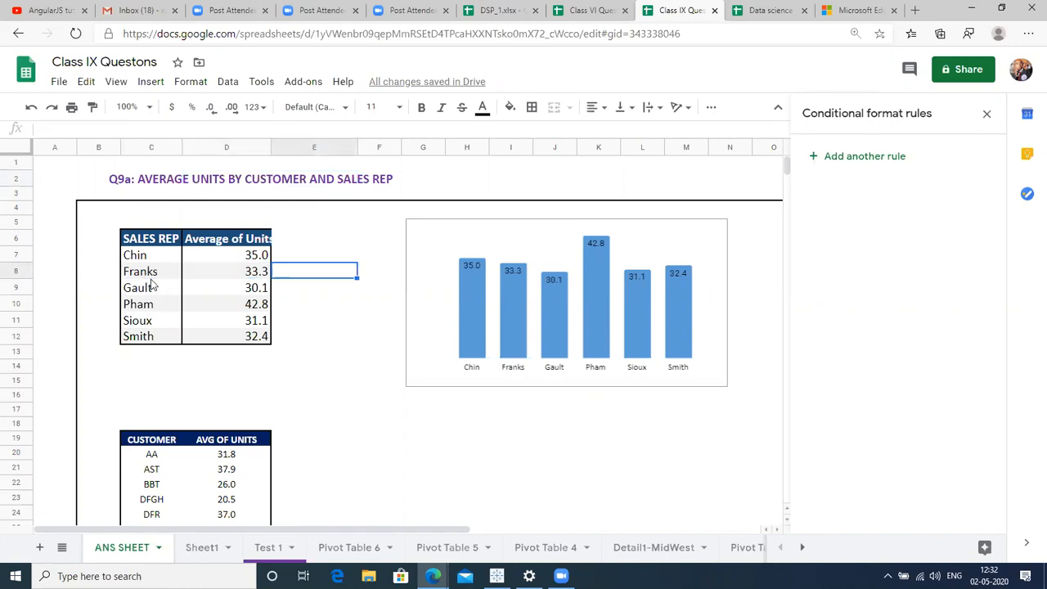
Widen column C so the Q9b region names fit beside the discount values.
left_click(520, 255)
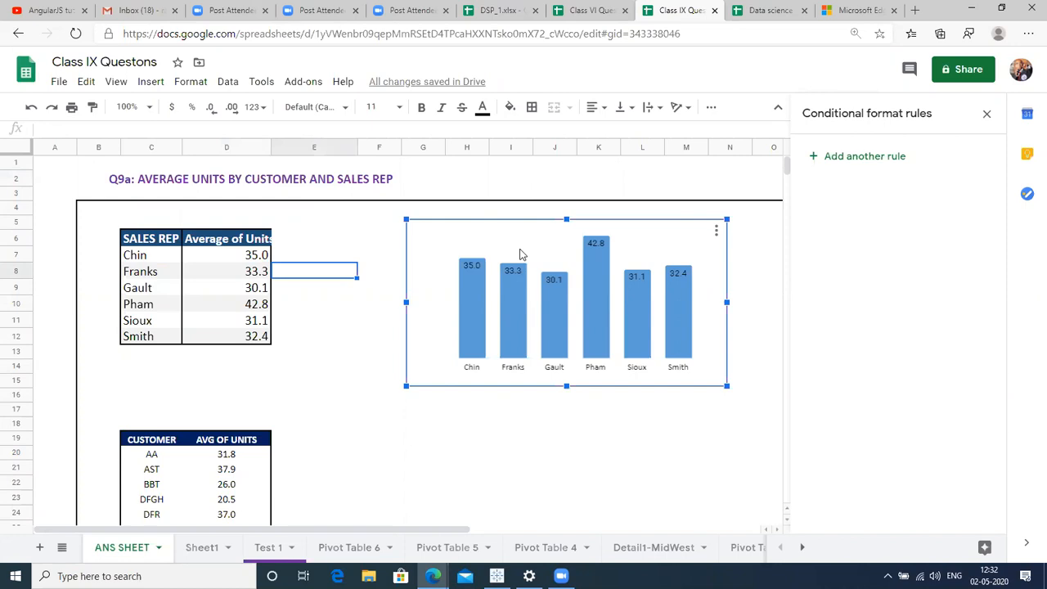
left_click(369, 336)
key("Down")
key("Down")
key("Down")
key("Down")
key("Down")
key("Down")
key("Down")
key("Down")
key("Down")
key("Down")
key("Down")
key("Down")
key("Down")
key("Down")
key("Down")
key("Down")
key("Down")
key("Down")
key("Down")
key("Down")
key("Down")
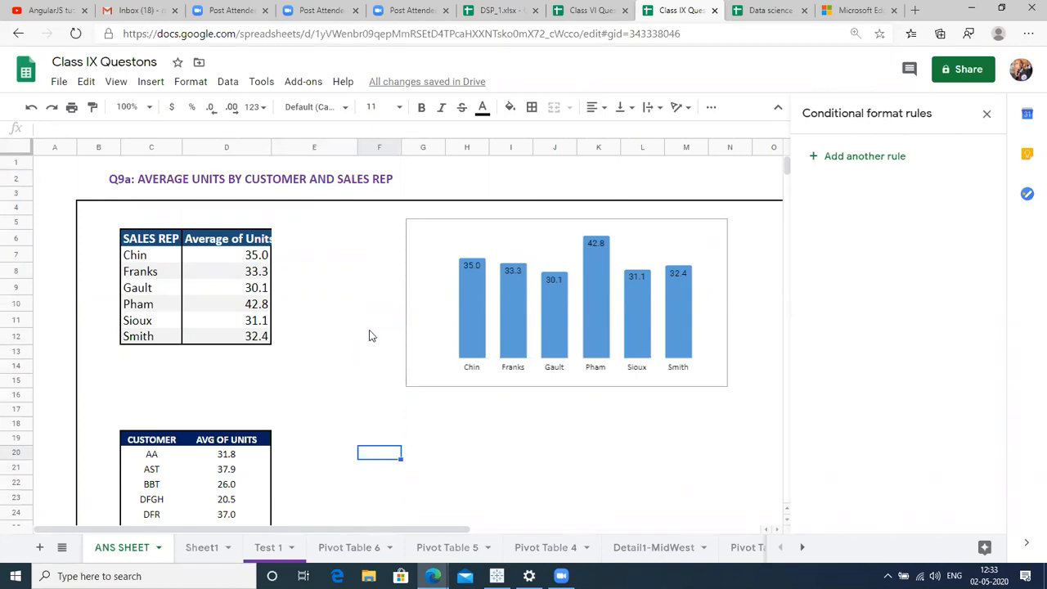
key("Down")
key("Down")
key("Down")
key("Down")
key("Down")
key("Down")
key("Down")
key("Down")
key("Down")
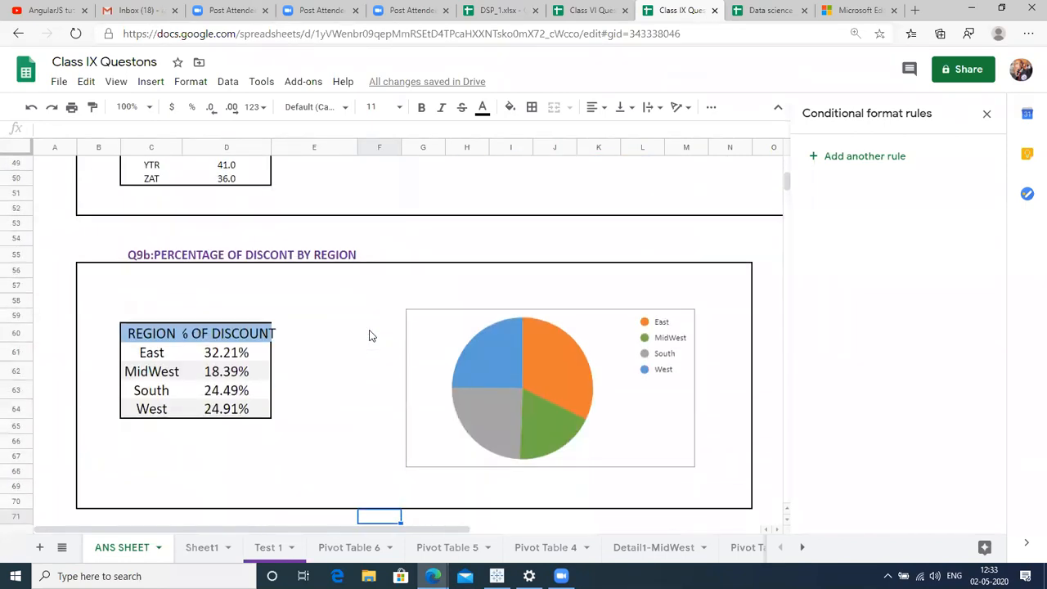
left_click(302, 254)
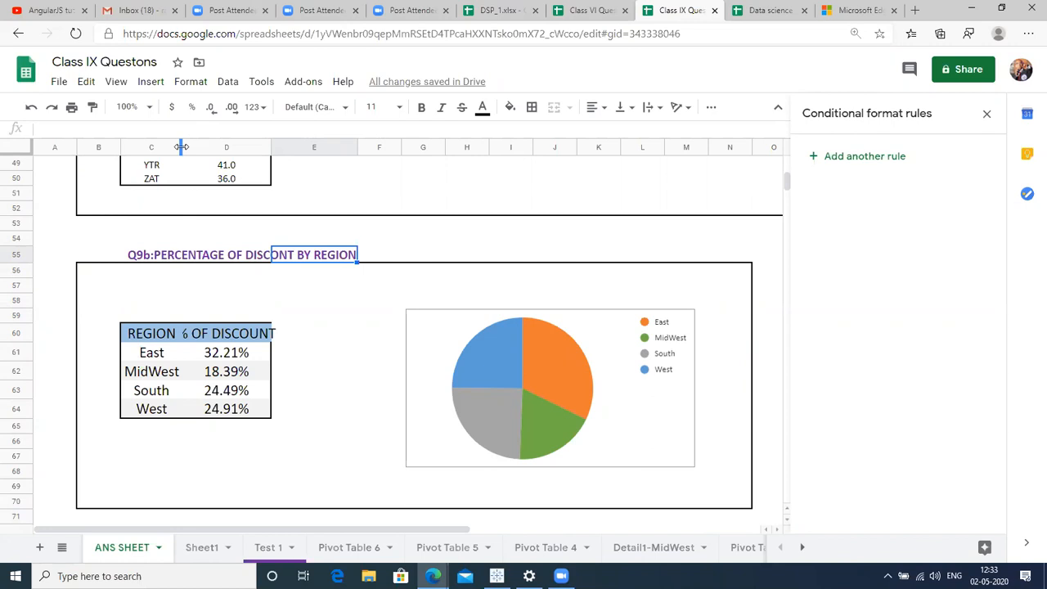
left_click_drag(181, 146, 201, 146)
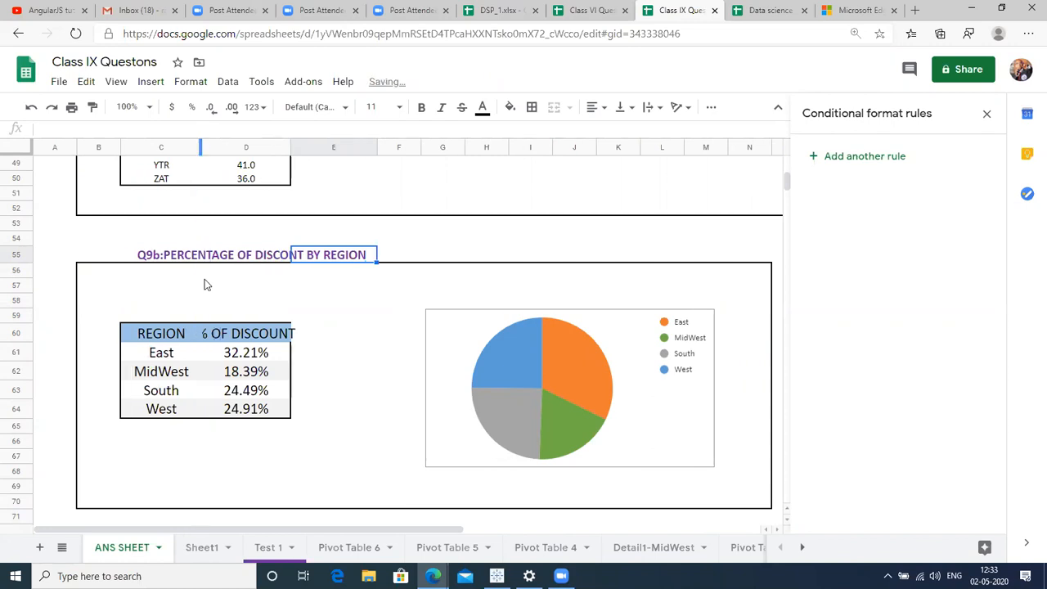
left_click(233, 335)
key("Down")
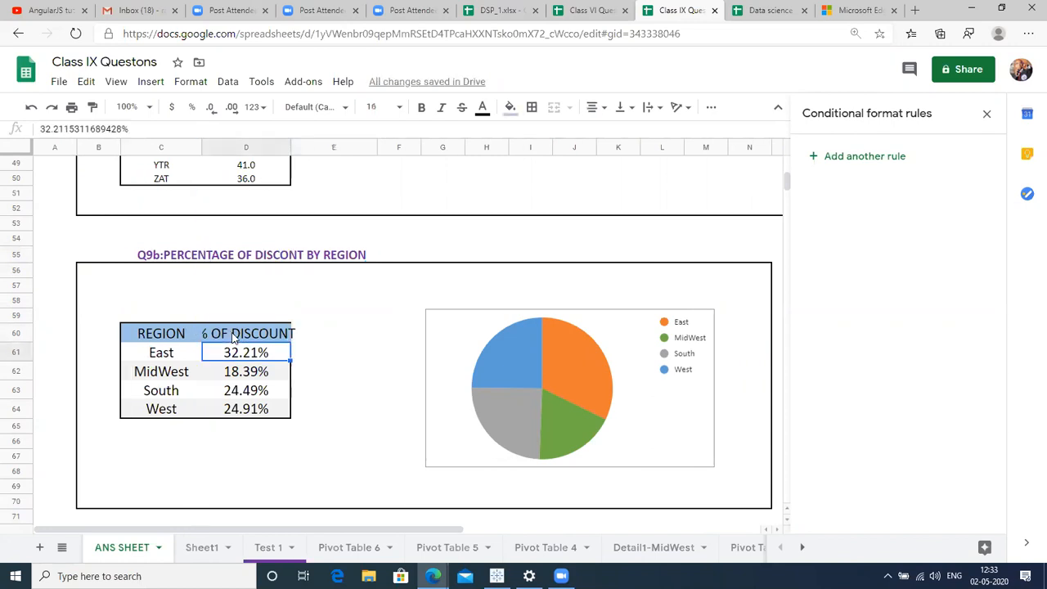
Drag the region discount pie chart up and to the left next to its table.
left_click(644, 342)
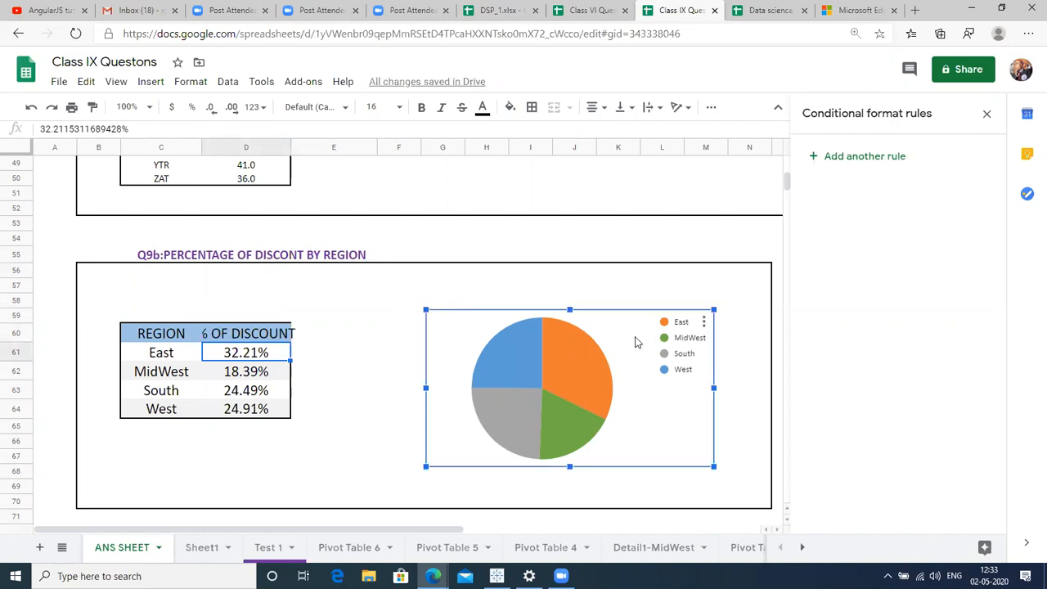
left_click_drag(644, 342, 604, 304)
mouse_move(547, 338)
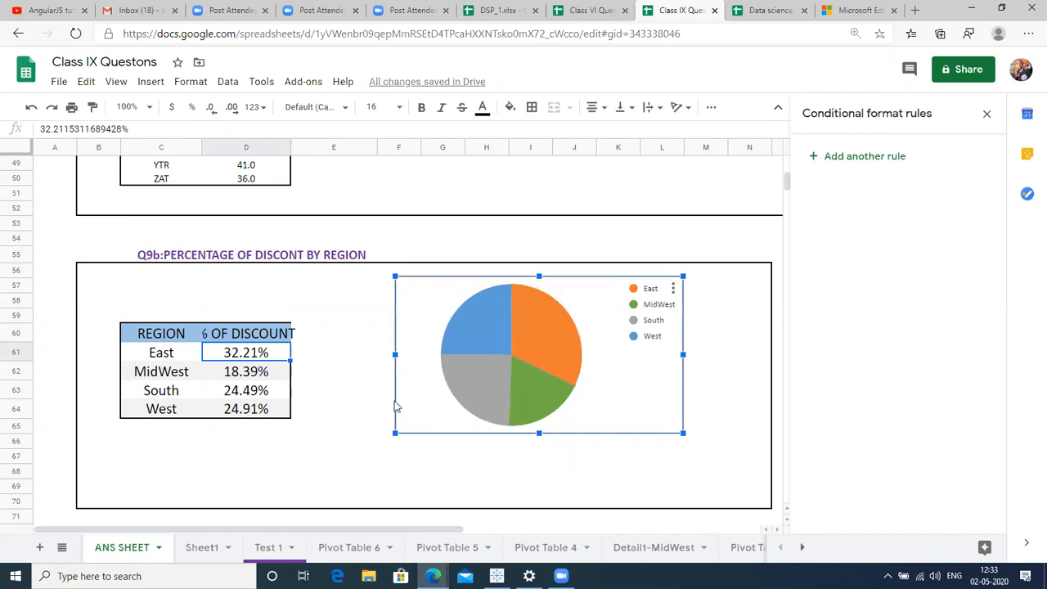
left_click(418, 238)
key("Down")
key("Down")
key("Down")
key("Down")
key("Down")
key("Down")
key("Down")
key("Down")
key("Down")
key("Down")
key("Down")
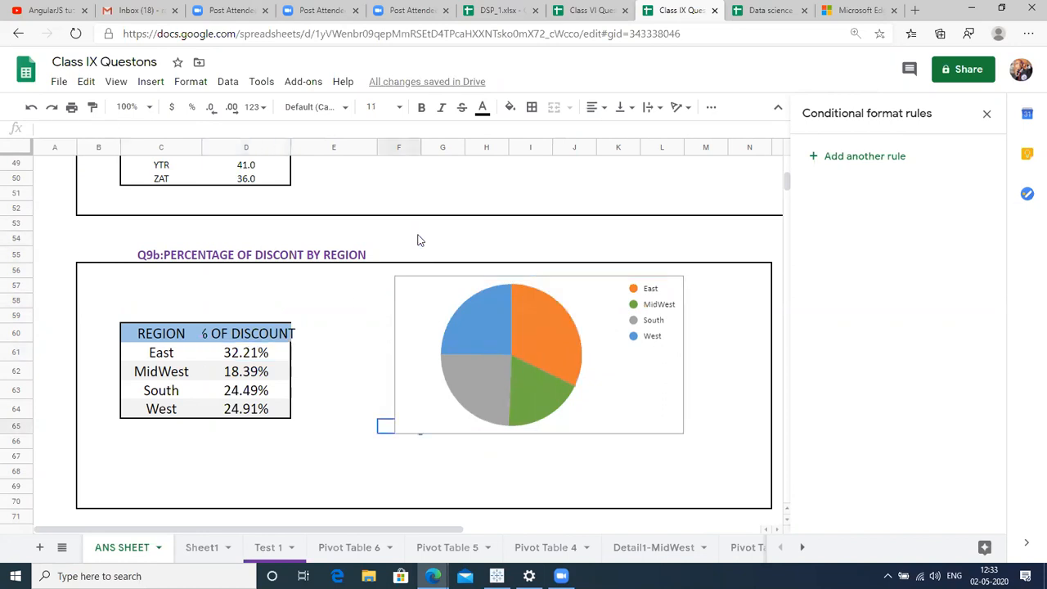
key("Down")
key("Down")
key("Down")
key("Down")
key("Down")
key("Down")
key("Down")
key("Down")
key("Down")
key("Down")
key("Down")
key("Down")
key("Down")
key("Down")
key("Down")
key("Down")
key("Down")
key("Down")
key("Down")
key("Down")
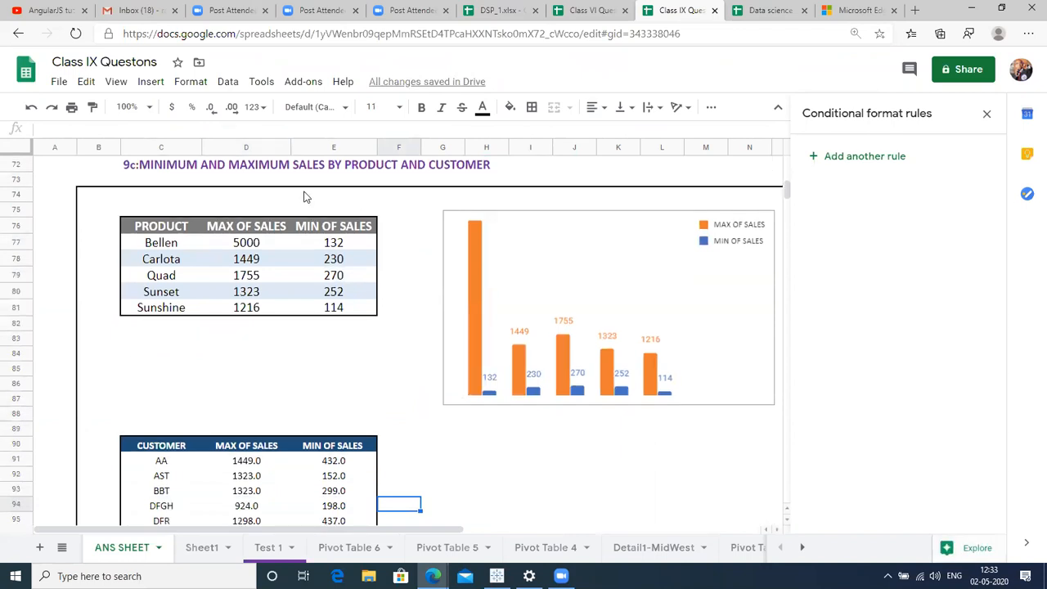
Look over the min and max product sales table.
left_click(183, 233)
left_click(183, 239)
key("Down")
key("Right")
key("Up")
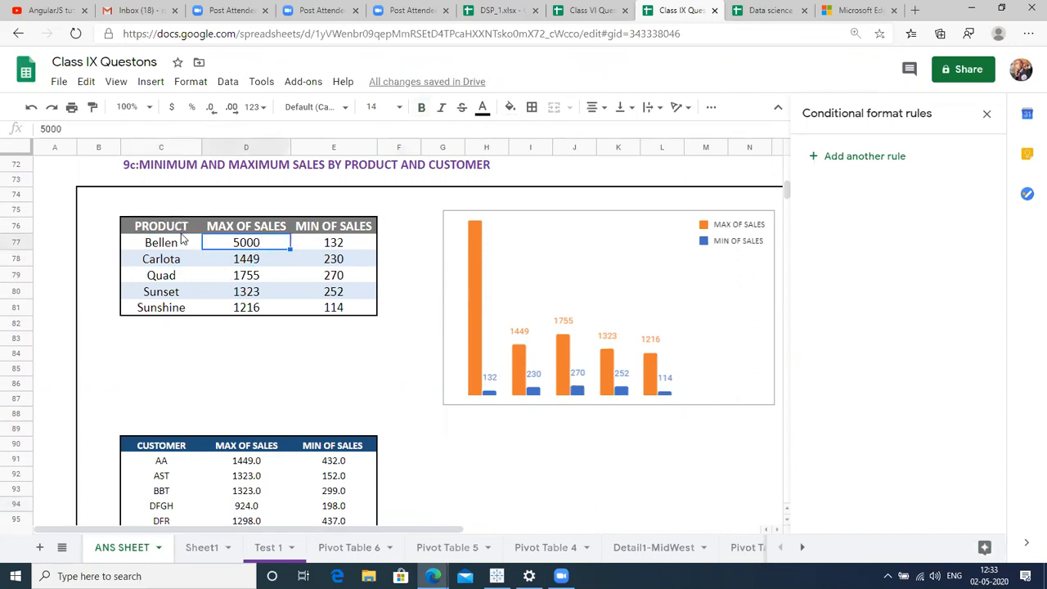
key("Right")
key("Right")
key("Right")
key("Right")
key("Right")
key("Right")
key("Right")
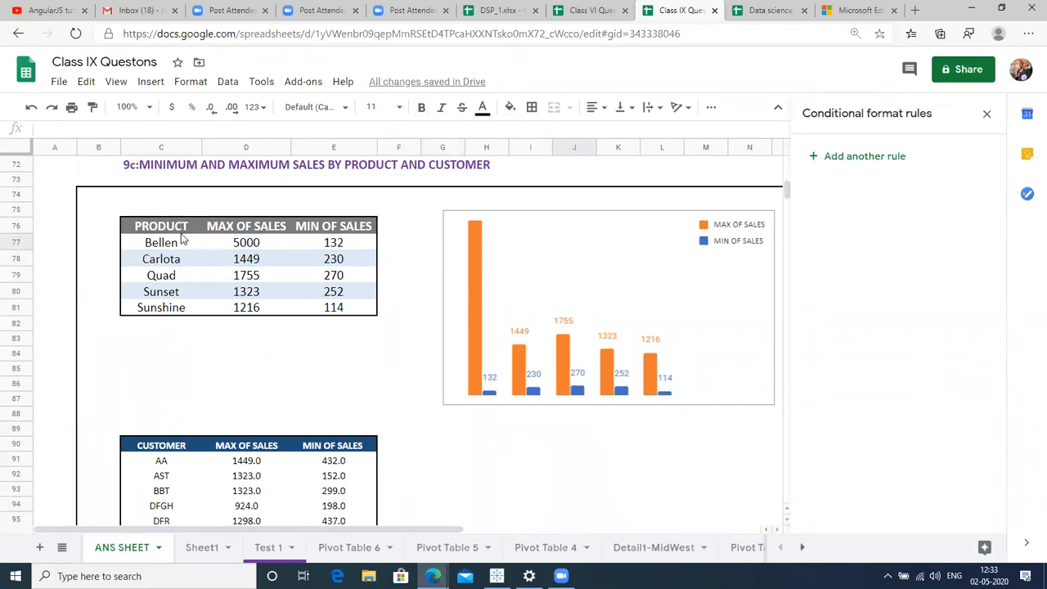
key("Down")
key("Down")
key("Down")
key("Down")
key("Down")
key("Down")
key("Down")
key("Down")
key("Down")
key("Down")
key("Down")
key("Down")
key("Down")
key("Down")
key("Down")
key("Down")
key("Down")
key("Down")
key("Down")
key("Down")
key("Down")
key("Down")
key("Down")
key("Down")
key("Down")
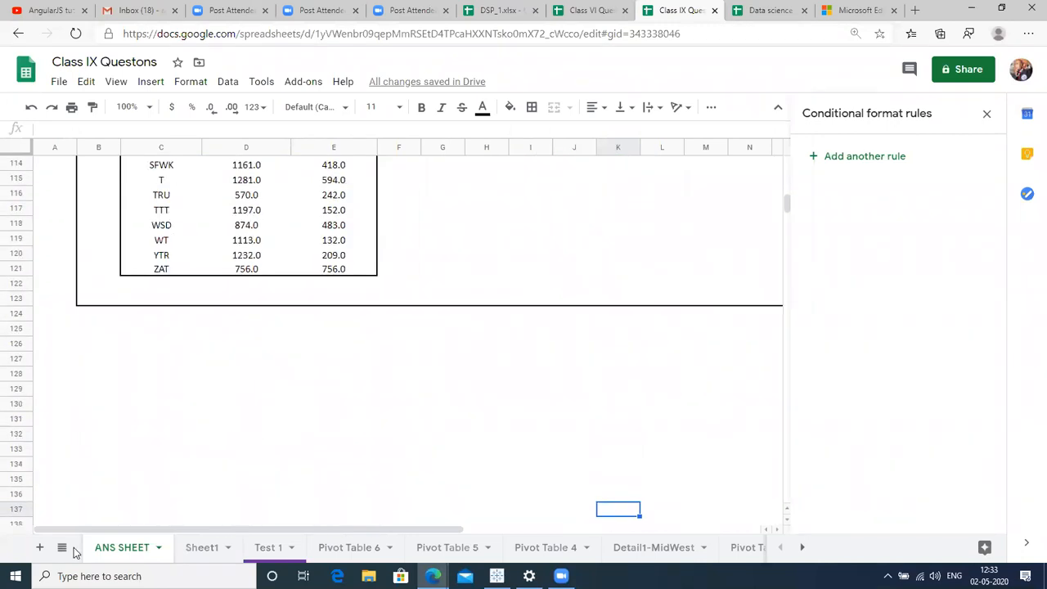
left_click(271, 545)
Switch through Pivot Table 6 and Pivot Table 5 to Sheet1.
left_click(344, 548)
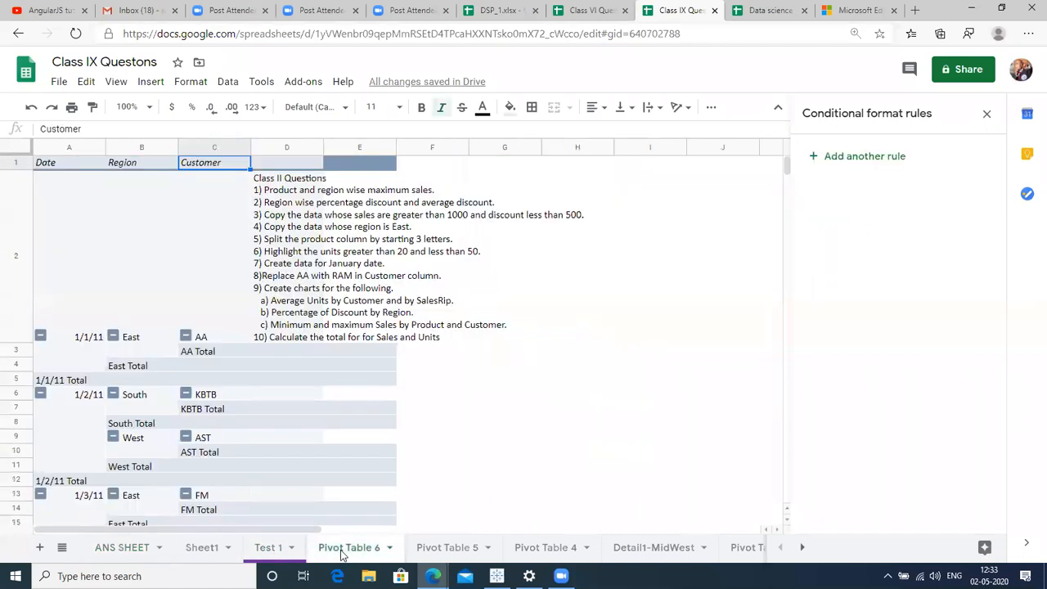
left_click(438, 550)
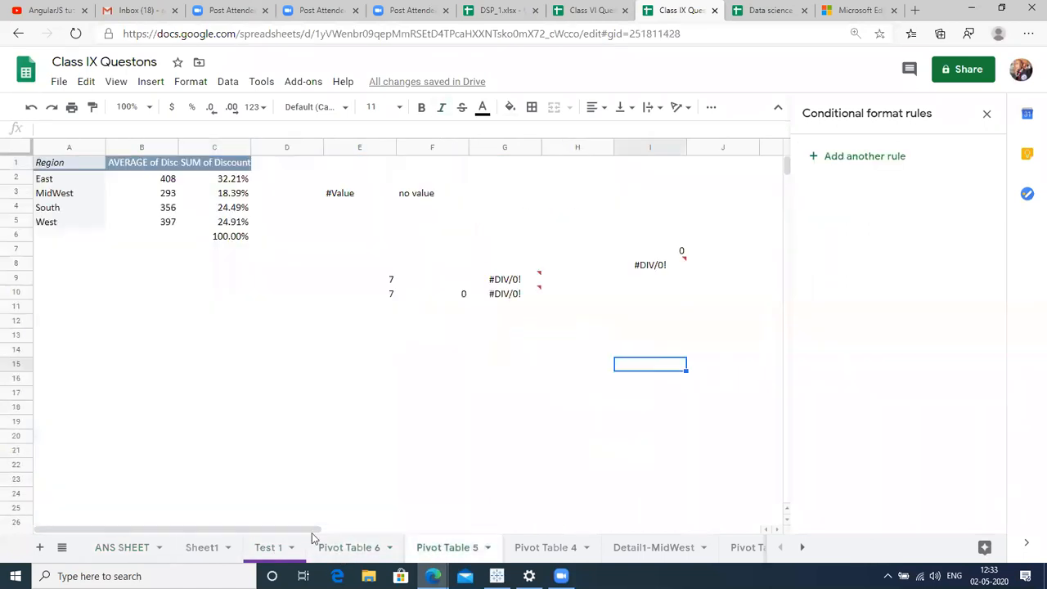
left_click(203, 549)
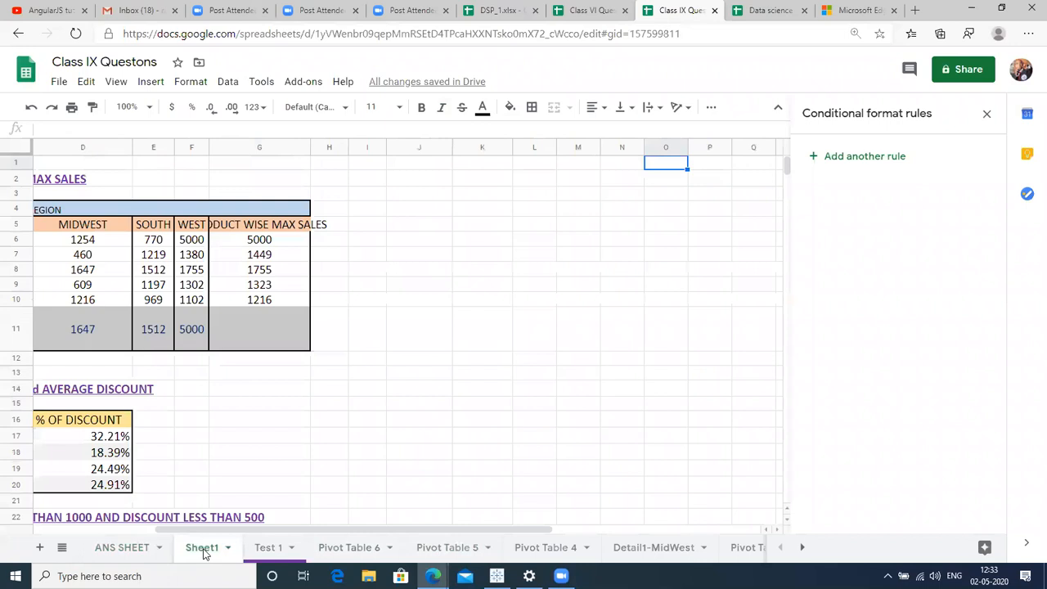
Browse the Q1 region table, checking Bellen's EAST value 1298 and MIDWEST value 1254.
left_click(206, 439)
key("Left")
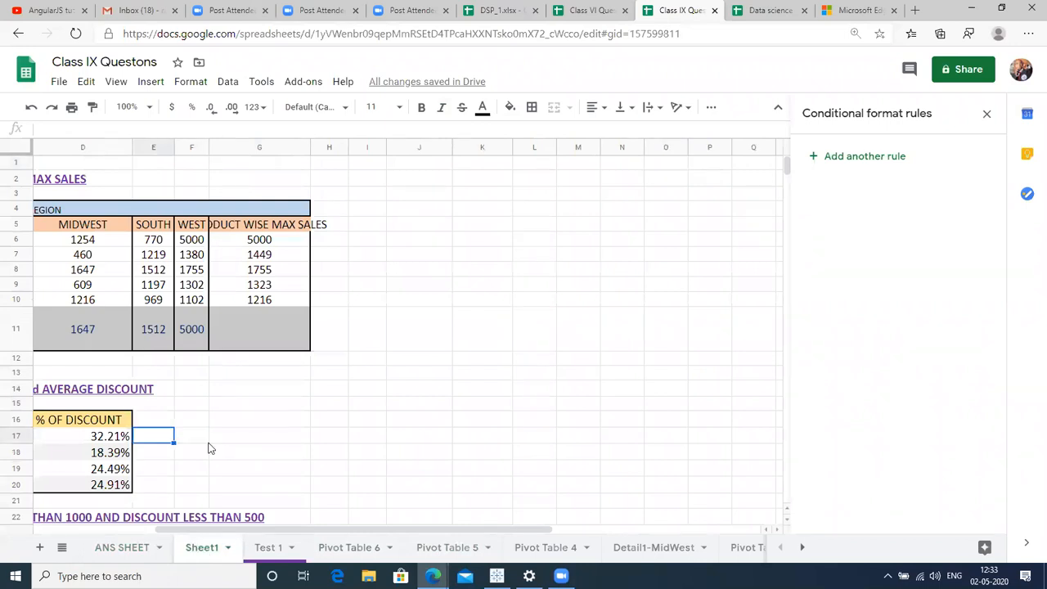
key("Left")
key("Left")
key("Left")
key("Left")
key("Up")
key("Up")
key("Up")
key("Up")
key("Up")
key("Up")
key("Up")
key("Up")
key("Up")
key("Up")
key("Up")
key("Up")
key("Up")
key("Up")
key("Up")
key("Right")
key("Down")
key("Up")
key("Right")
key("Down")
key("Down")
key("Up")
key("Up")
key("Down")
key("Down")
key("Down")
key("Down")
key("Down")
key("Down")
key("Down")
key("Down")
key("Down")
key("Down")
key("Down")
key("Down")
key("Down")
key("Up")
key("Up")
key("Up")
key("Up")
key("Up")
key("Up")
key("Up")
key("Up")
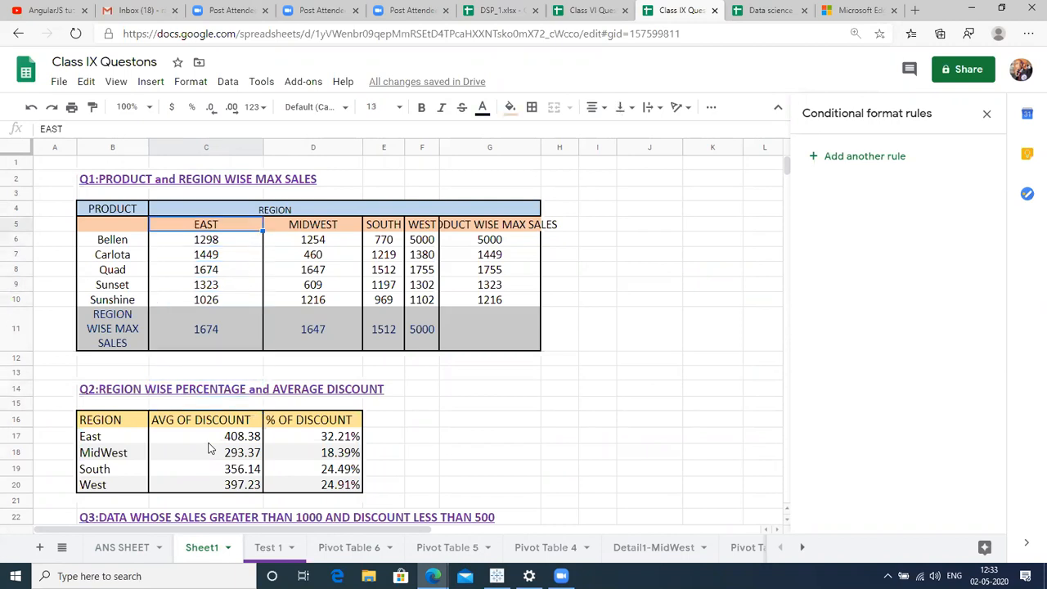
key("Down")
key("Up")
key("Down")
key("Left")
key("Right")
key("Left")
key("Right")
key("Down")
key("Up")
key("Left")
key("Down")
key("Right")
key("Up")
key("Right")
key("Right")
key("Right")
key("Right")
key("Left")
key("Left")
key("Left")
key("Left")
key("Left")
key("Left")
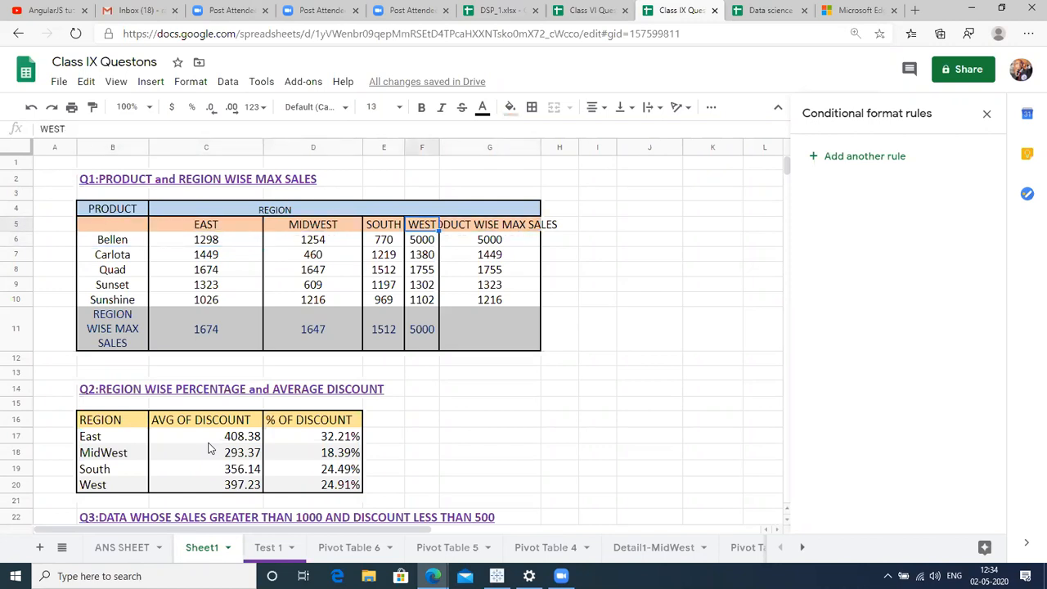
key("Right")
key("Down")
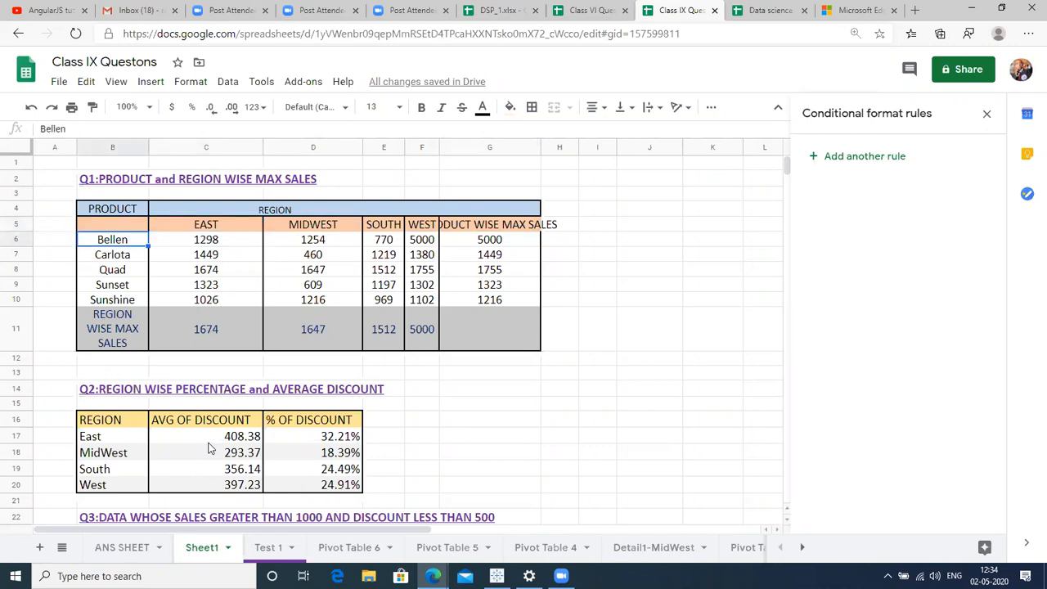
key("Right")
key("Right")
key("Up")
key("Left")
key("Down")
key("Left")
key("Right")
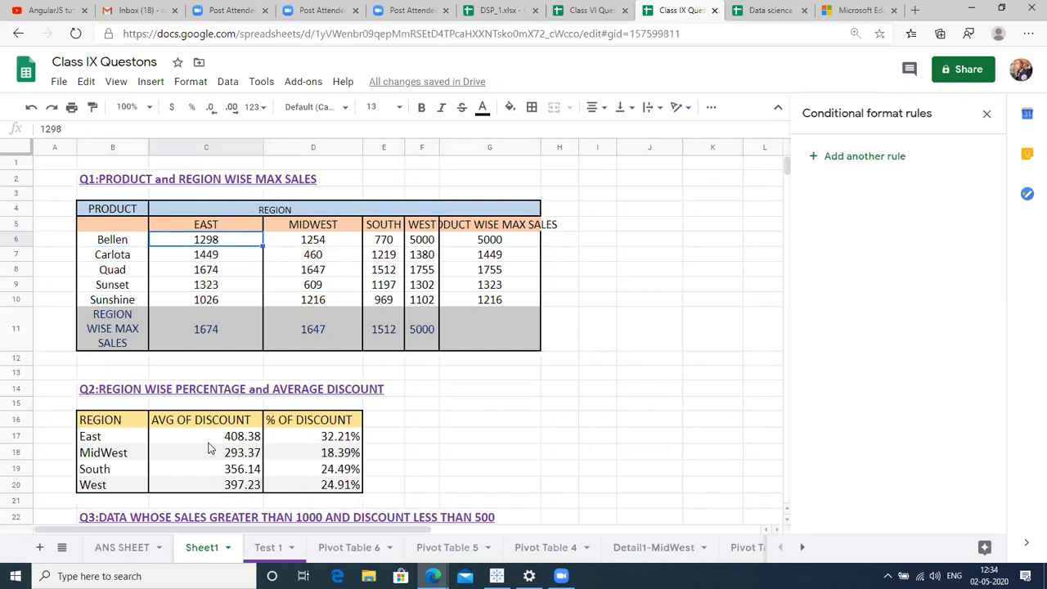
key("Right")
key("Up")
key("Down")
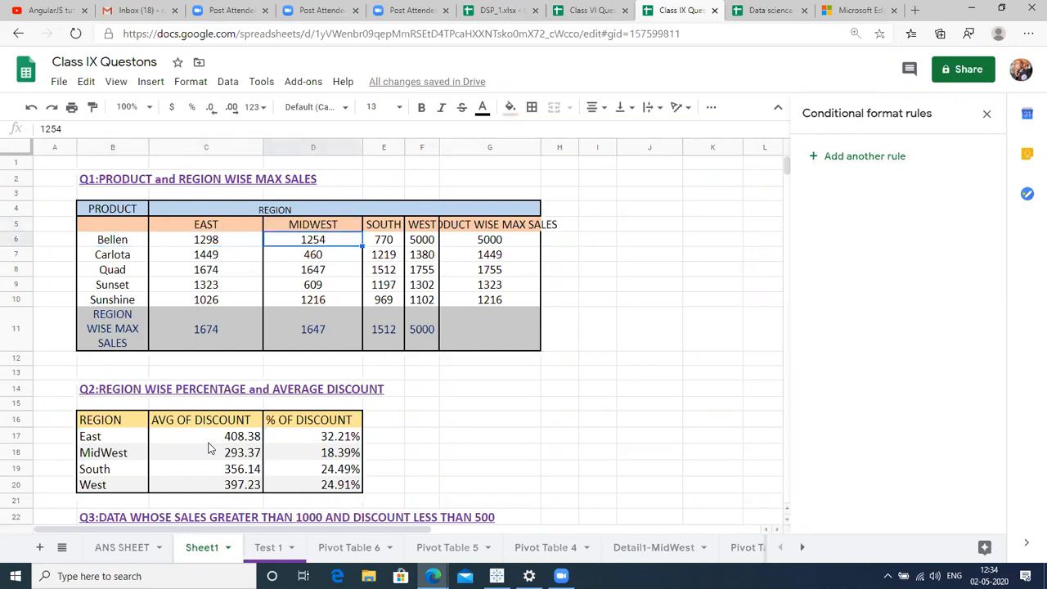
key("Left")
key("Left")
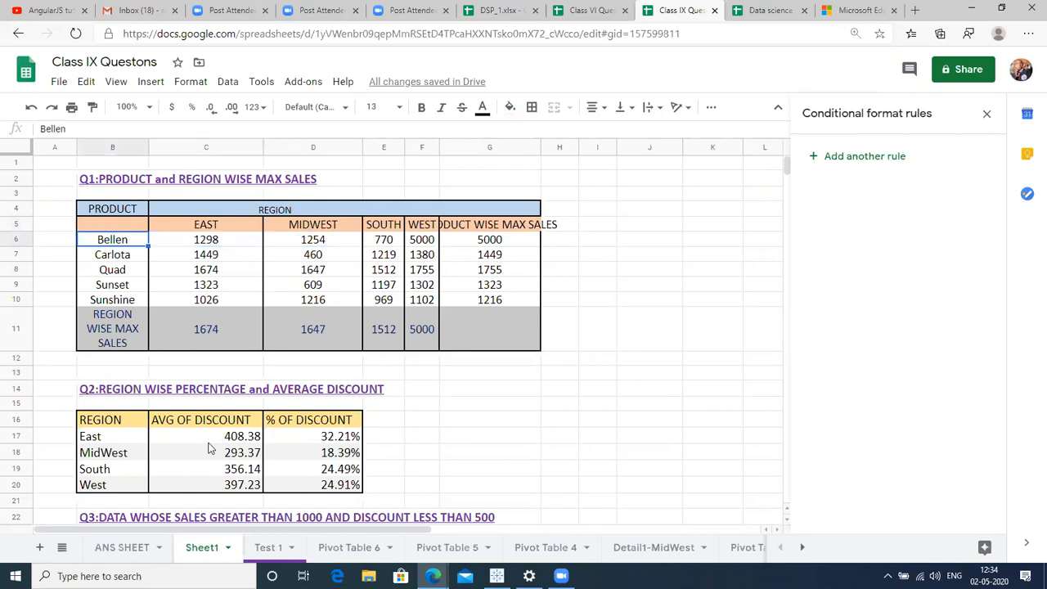
key("Right")
key("Right")
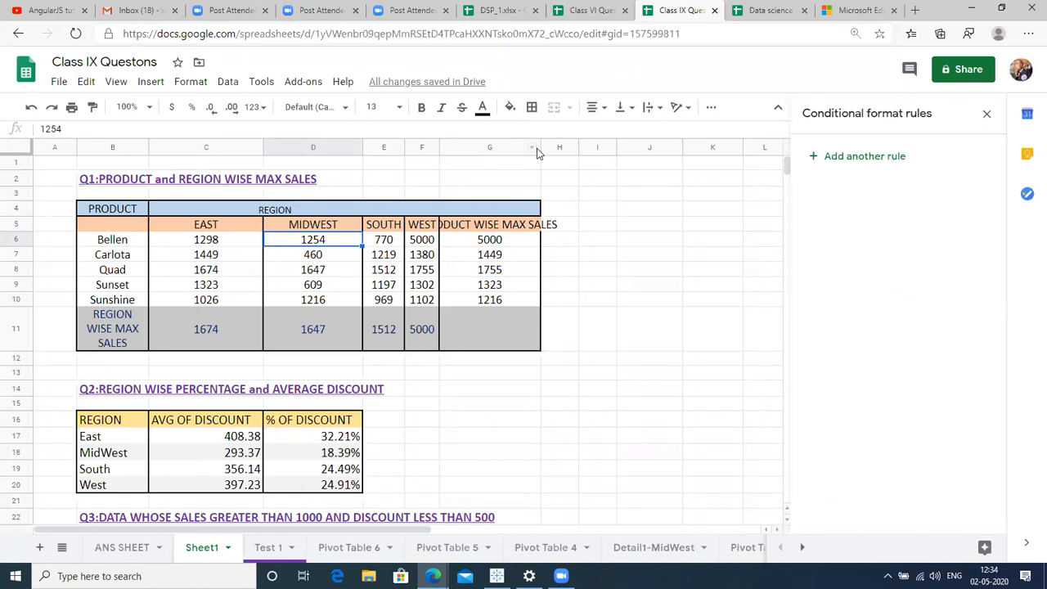
Widen column G so the PRODUCT WISE MAX SALES heading fits.
left_click_drag(539, 148, 576, 147)
left_click(293, 227)
left_click(118, 260)
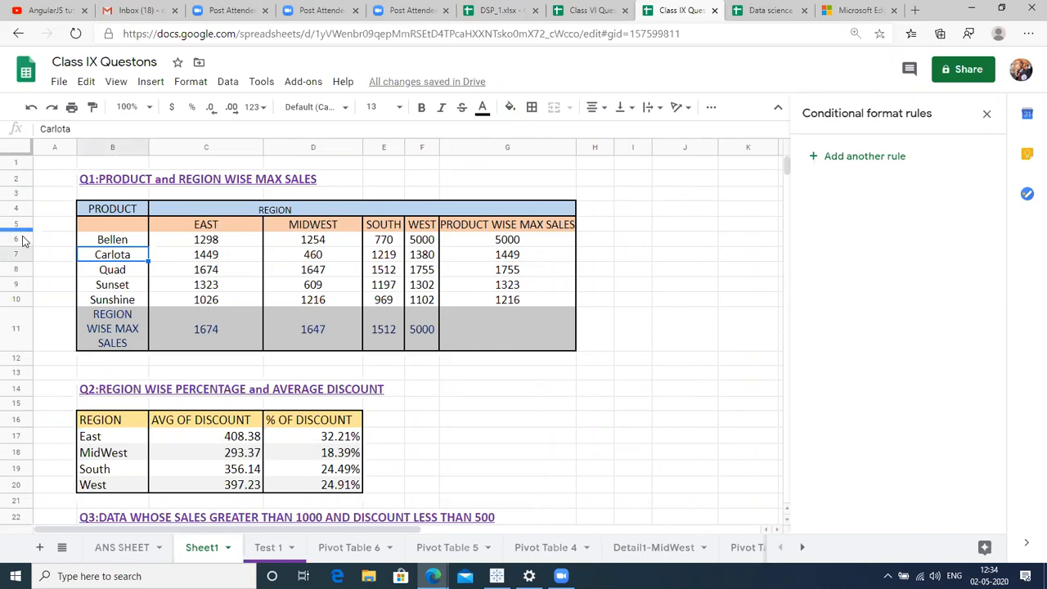
Review the discount, Q3 and Q4 tables in column C, then go to the Class VI Questons spreadsheet.
key("Down")
key("Down")
key("Down")
key("Down")
key("Down")
key("Down")
key("Down")
key("Down")
key("Down")
key("Down")
key("Down")
key("Down")
key("Down")
key("Down")
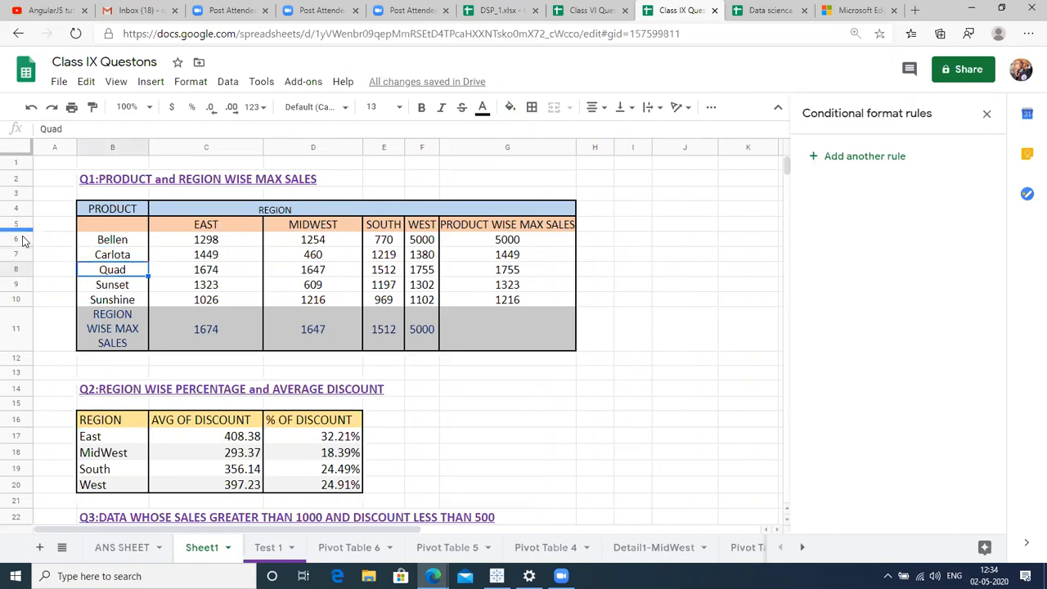
key("Down")
key("Down")
key("Down")
key("Down")
key("Down")
key("Down")
key("Down")
key("Down")
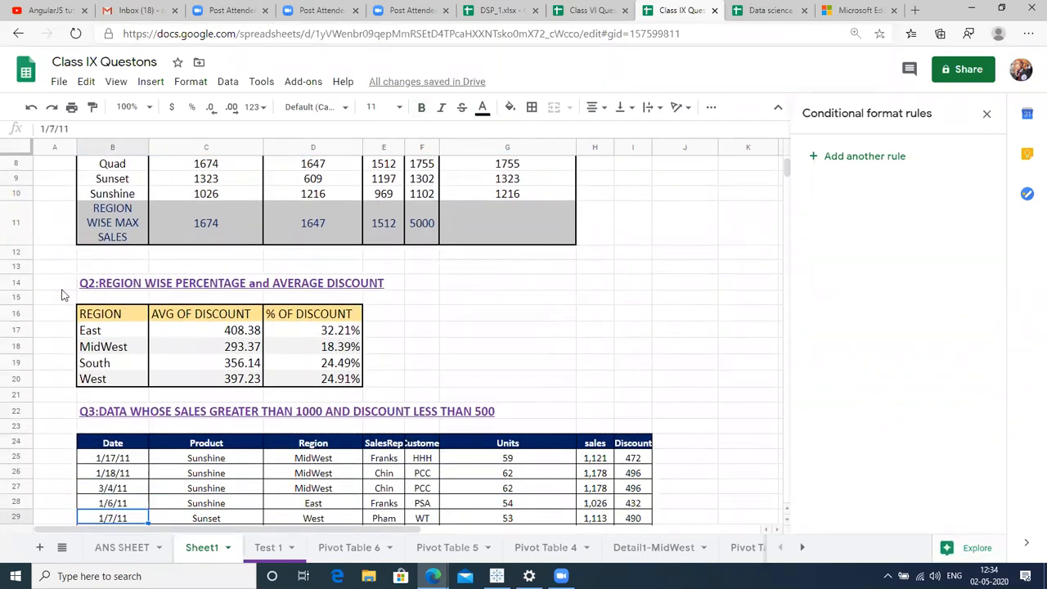
left_click(238, 333)
key("Down")
key("Down")
key("Down")
key("Down")
key("Down")
key("Down")
key("Down")
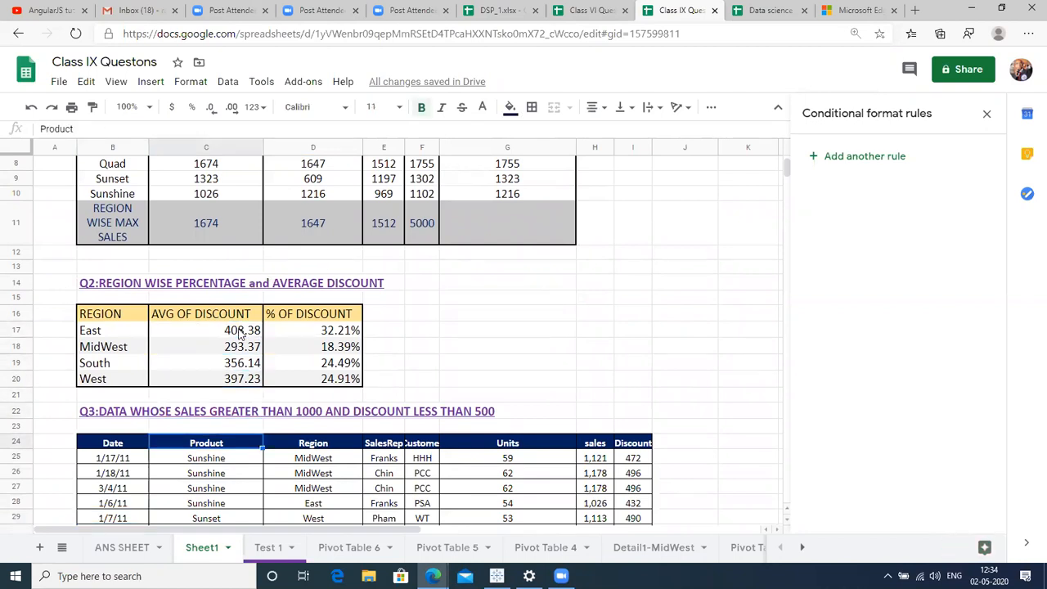
key("Down")
key("Down")
key("Down")
key("Down")
key("Down")
key("Down")
key("Down")
key("Down")
key("Down")
key("Down")
key("Down")
key("Down")
key("Down")
key("Down")
key("Down")
key("Down")
key("Down")
key("Down")
key("Down")
key("Down")
key("Up")
key("Up")
key("Up")
key("Up")
key("Up")
key("Up")
key("Up")
key("Up")
key("Up")
key("Up")
key("Up")
key("Up")
key("Up")
key("Up")
key("Up")
key("Up")
key("Up")
key("Up")
key("Up")
key("Up")
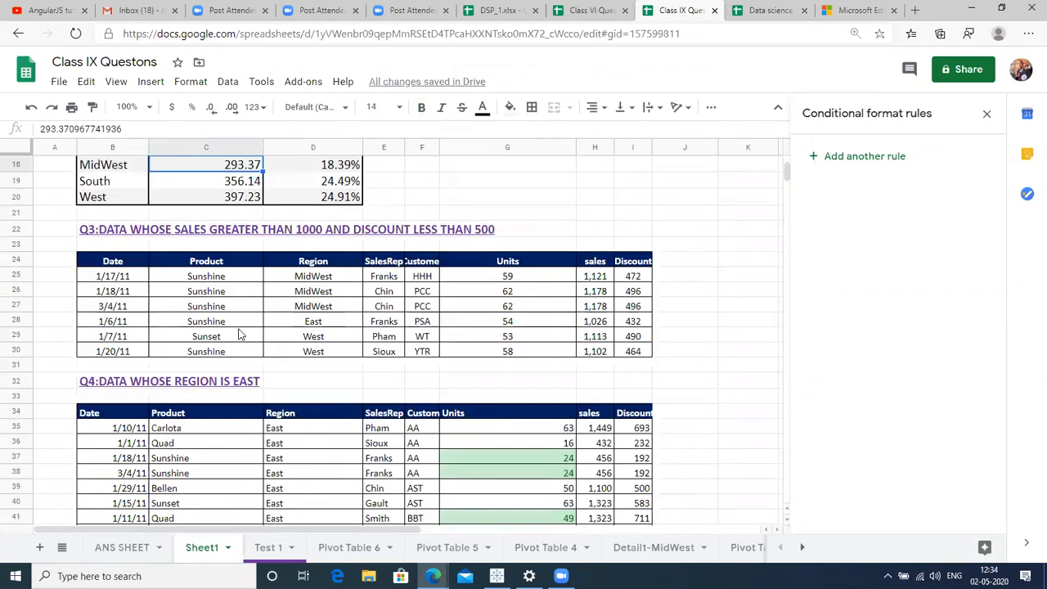
key("Up")
key("Up")
key("Up")
key("Up")
key("Up")
key("Up")
key("Up")
key("Up")
key("Up")
key("Up")
key("Up")
key("Up")
key("Up")
key("Up")
key("Up")
key("Up")
key("Up")
key("Down")
key("Down")
key("Down")
key("Down")
key("Down")
key("Down")
key("Down")
key("Down")
key("Down")
key("Down")
key("Down")
key("Down")
key("Down")
key("Down")
key("Down")
key("Down")
key("Down")
key("Down")
key("Down")
key("Down")
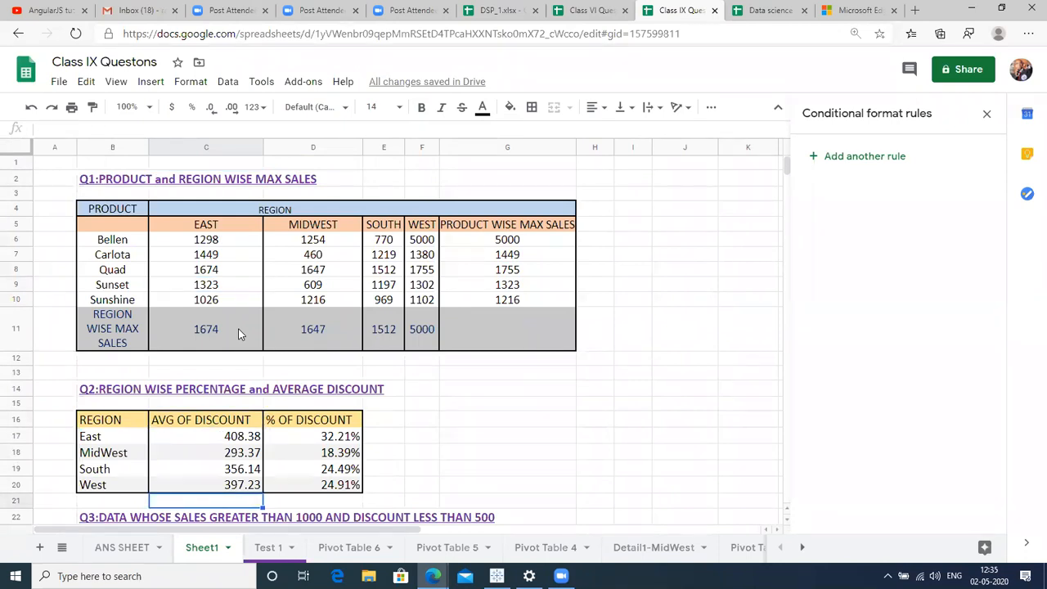
left_click(591, 6)
left_click(499, 10)
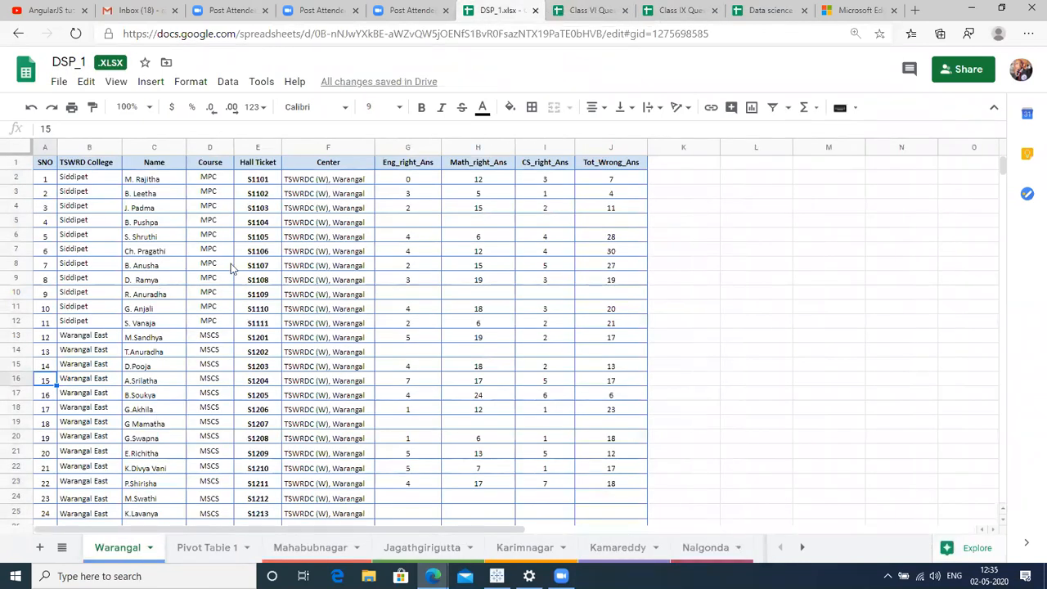
left_click(185, 253)
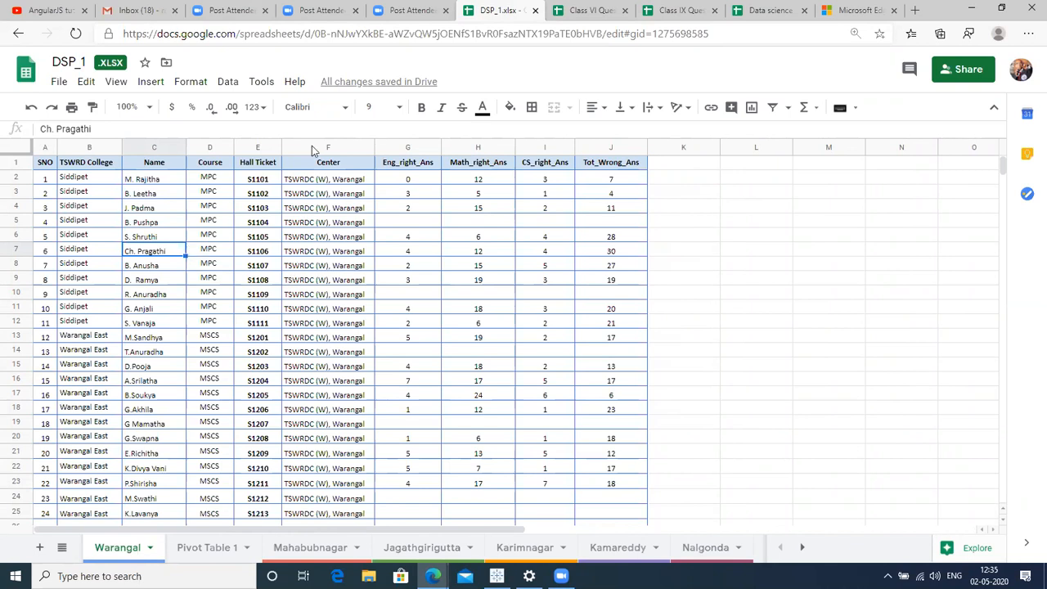
left_click(290, 148)
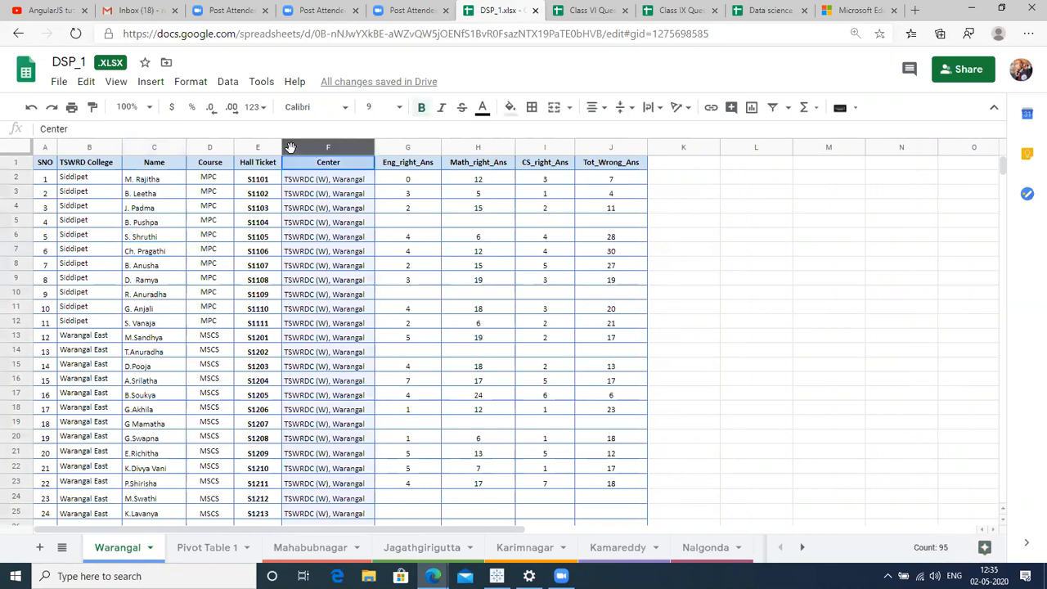
left_click(88, 279)
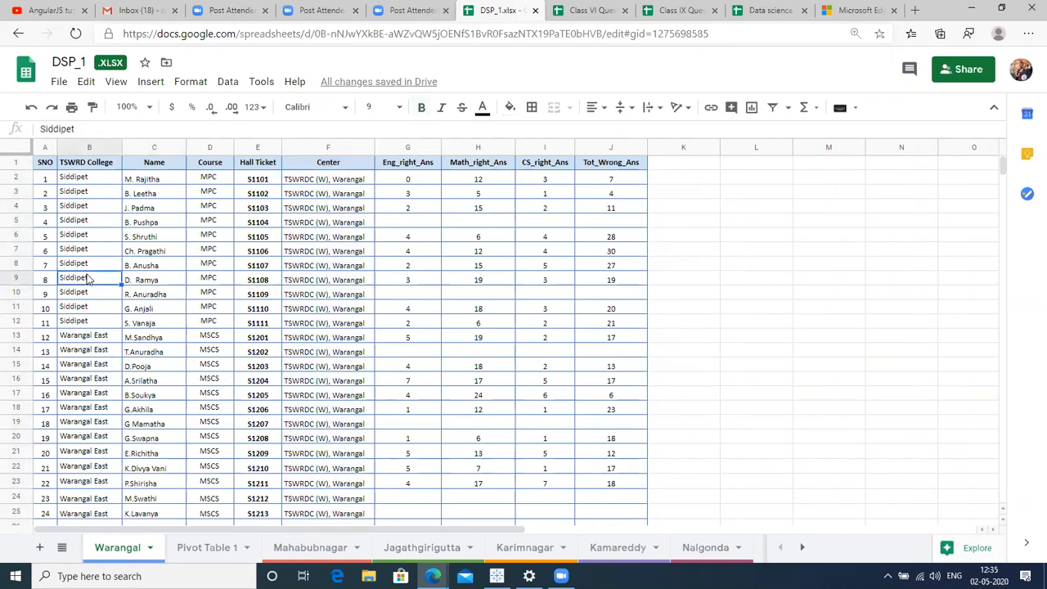
left_click(104, 220)
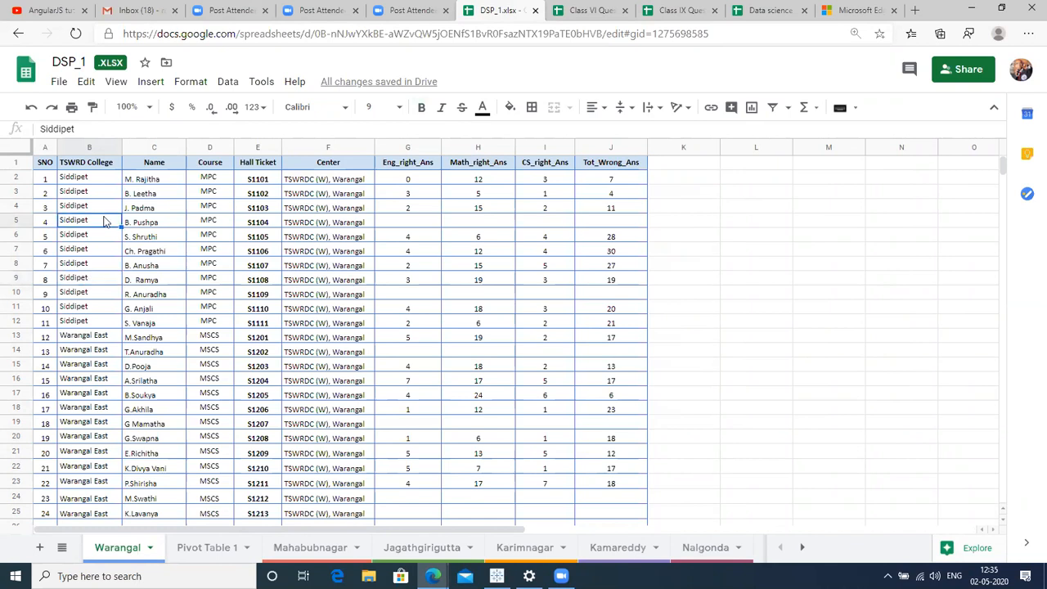
left_click(436, 166)
left_click(482, 169)
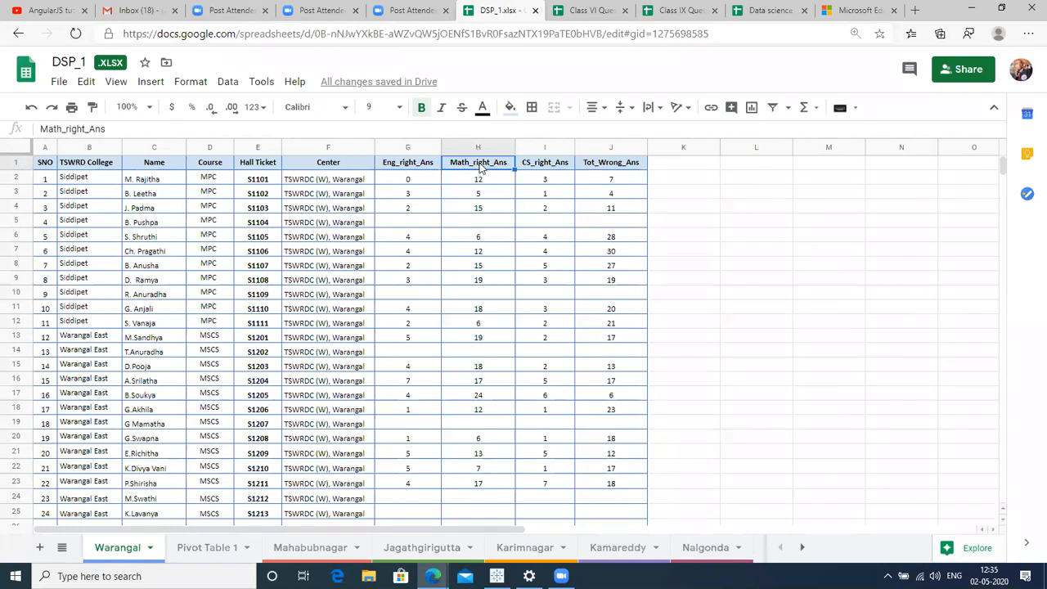
left_click(538, 168)
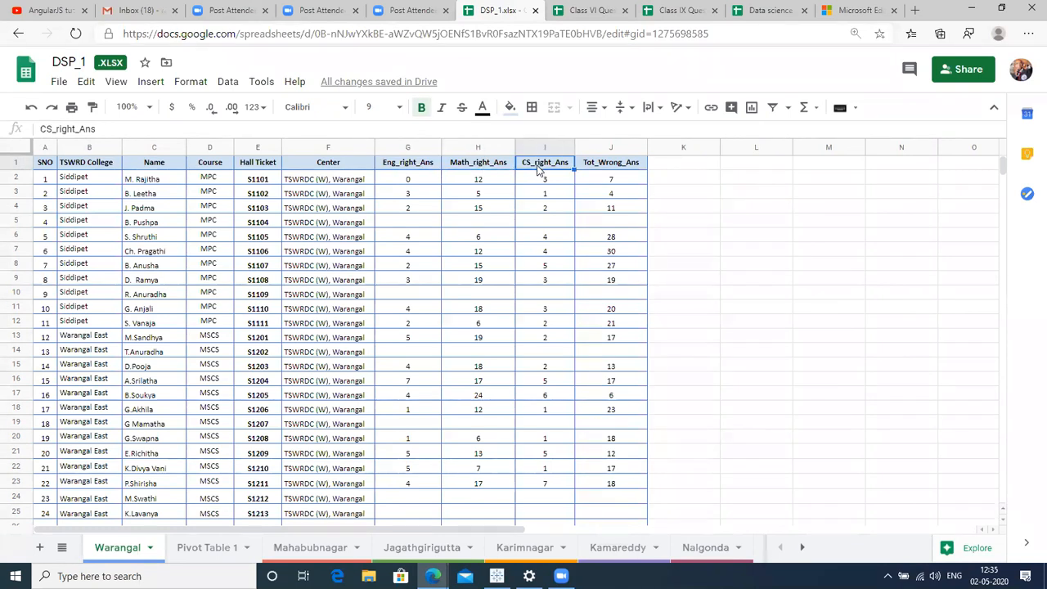
left_click(532, 189)
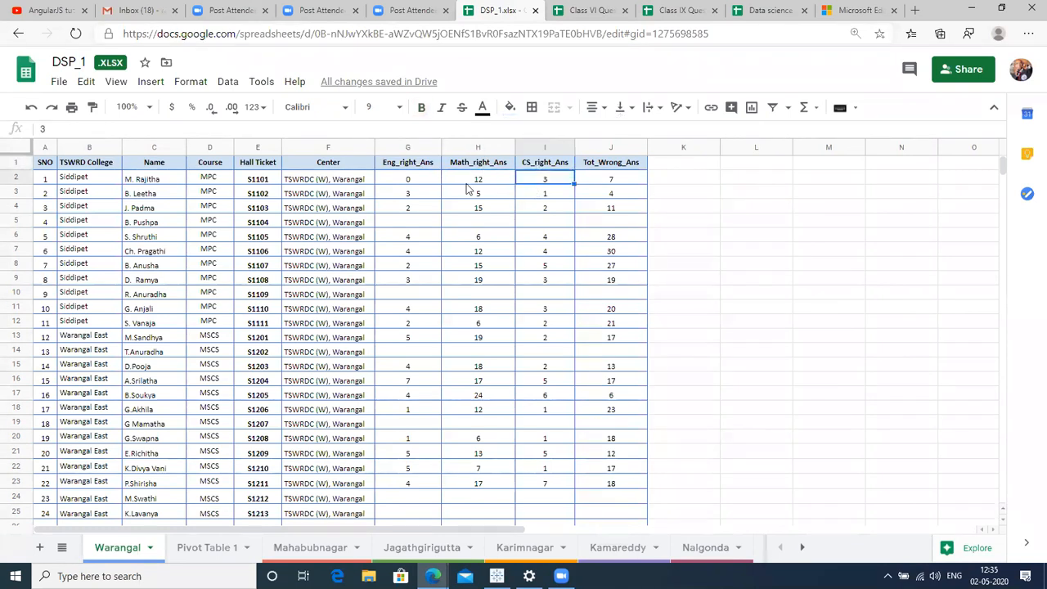
left_click(418, 180)
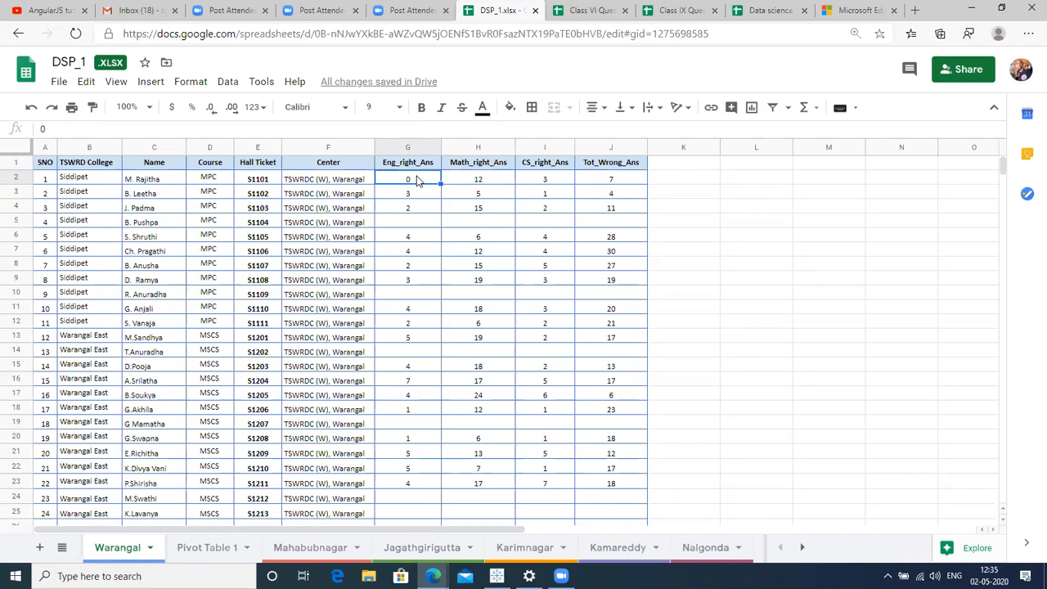
key("Right")
key("Right")
key("Right")
key("Right")
type("1")
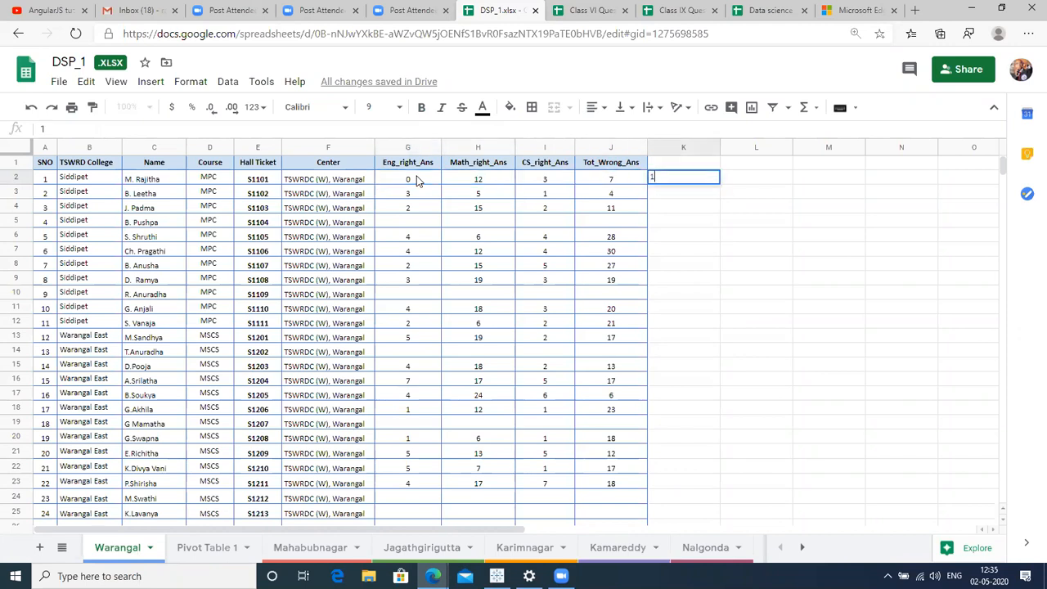
key("Right")
type("1")
key("Return")
key("Right")
key("Right")
key("Right")
key("Right")
key("Left")
key("Left")
key("Left")
key("Left")
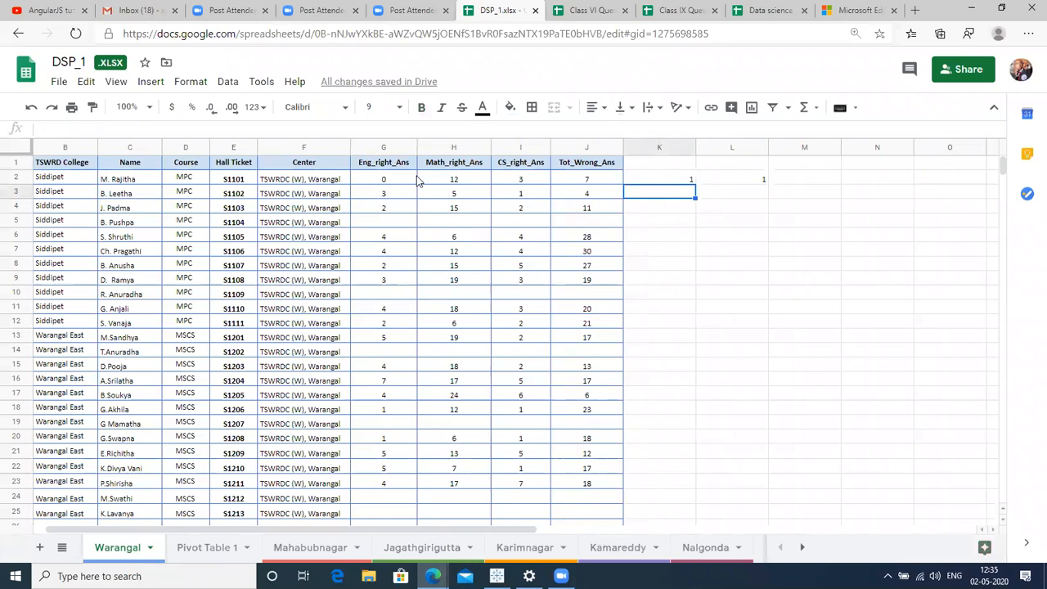
type("4")
key("Return")
key("Up")
key("Right")
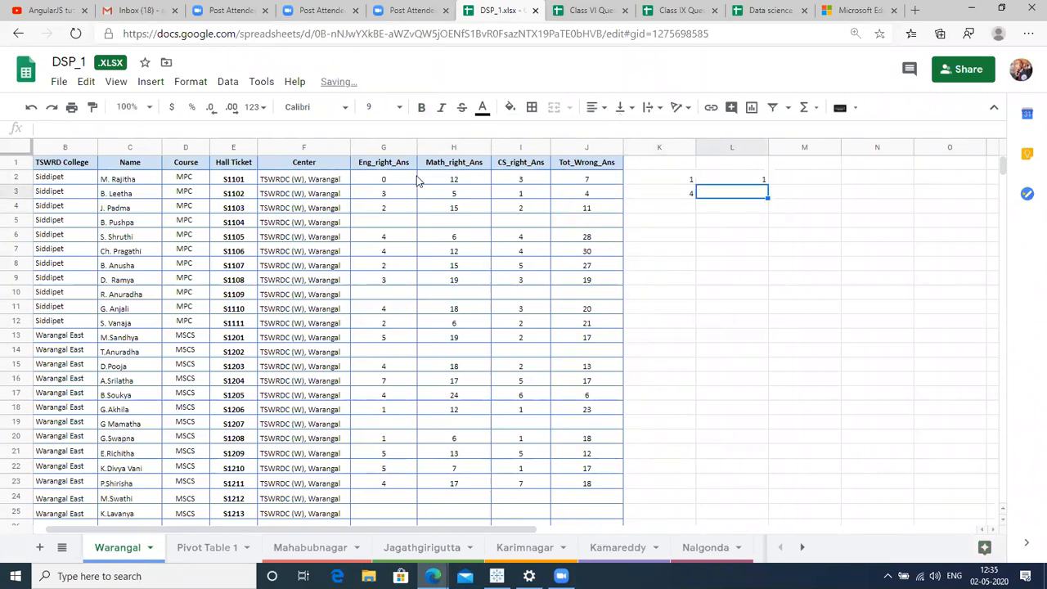
type("1")
key("Up")
key("Down")
key("Up")
key("Left")
key("Right")
key("Right")
key("Right")
key("Right")
key("Right")
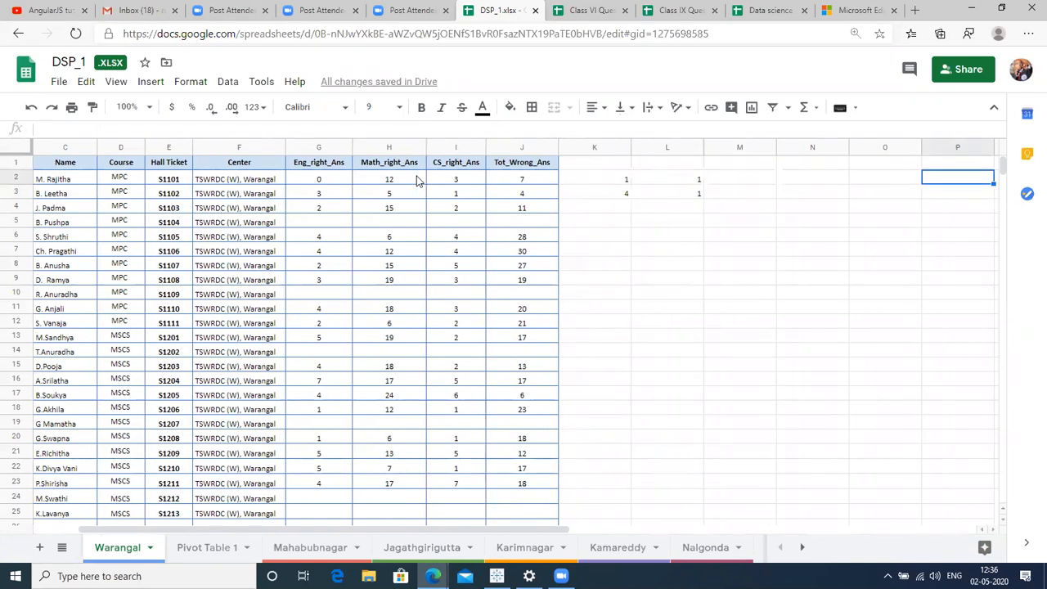
left_click(622, 197)
key("Right")
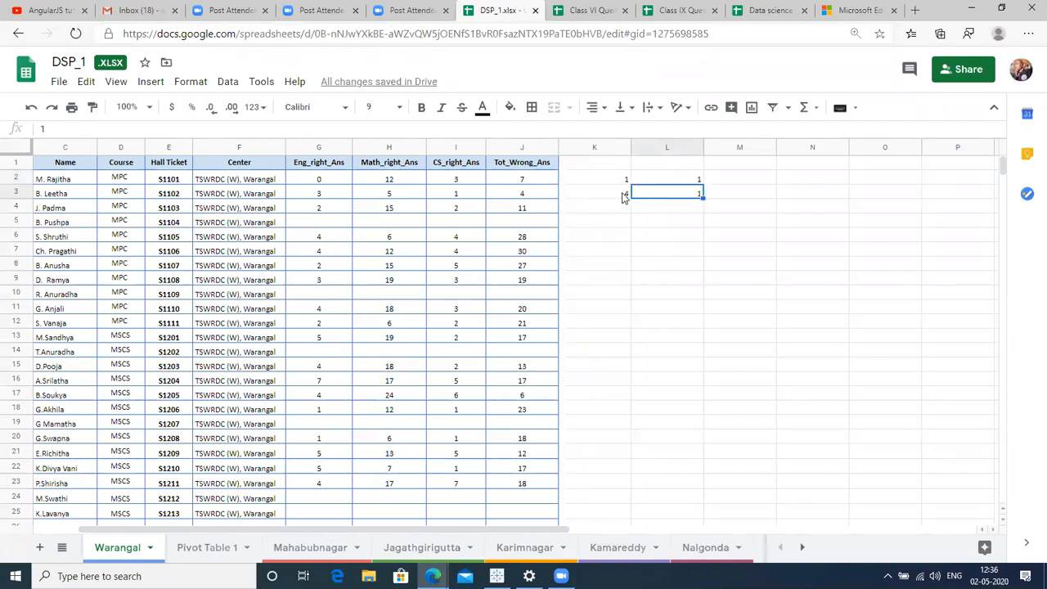
key("Up")
key("Left")
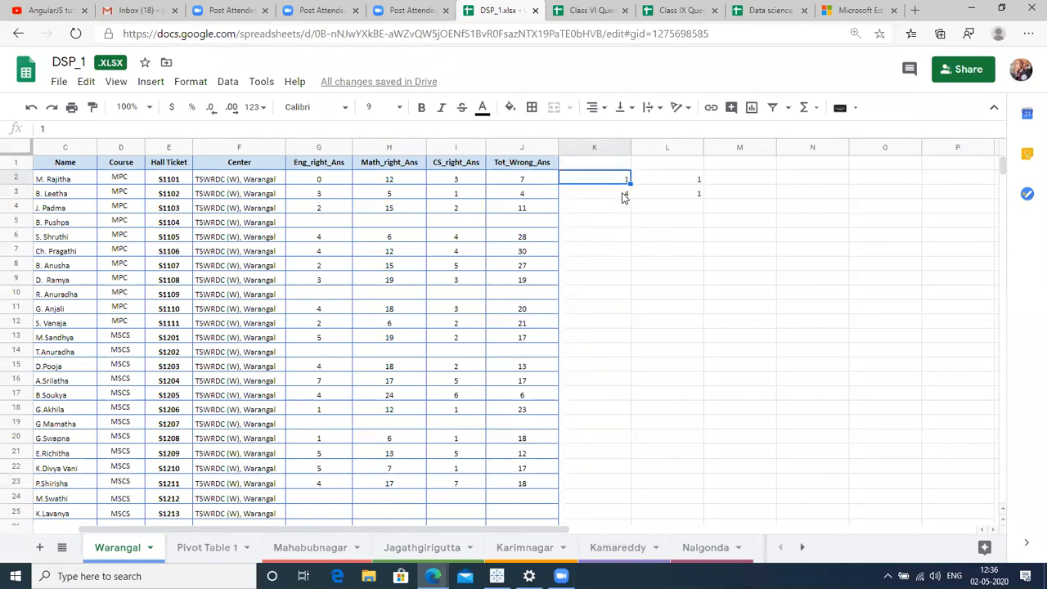
key("shift+Down")
key("shift+Right")
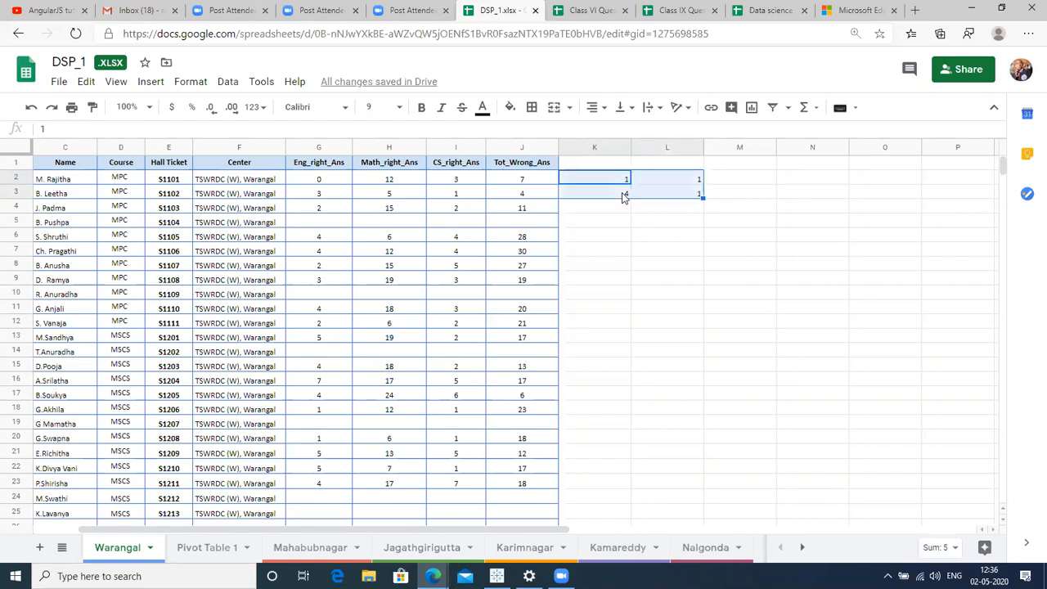
key("Delete")
type("\\")
key("Escape")
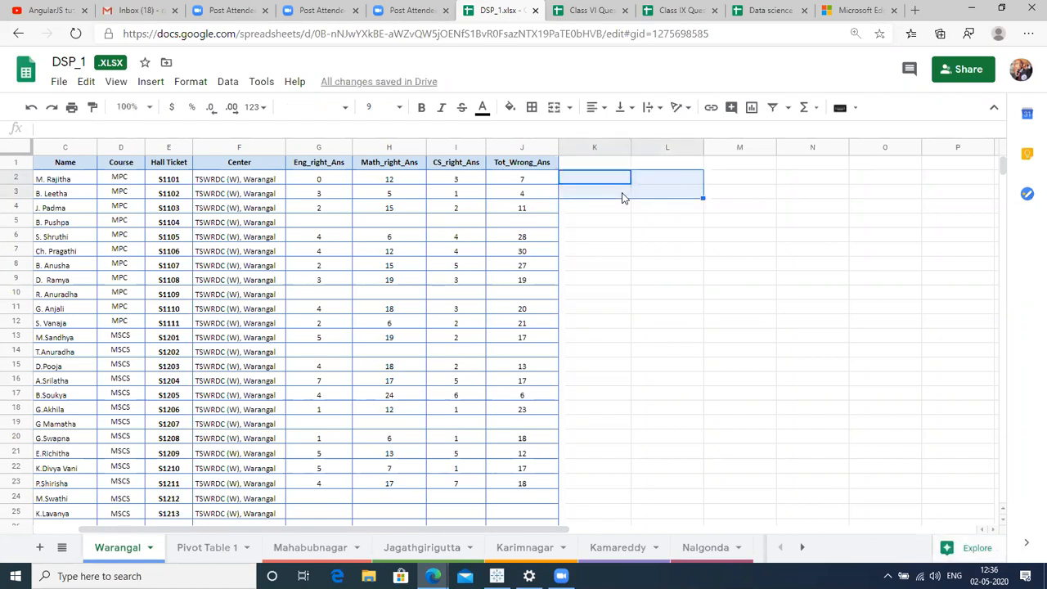
key("Left")
key("Left")
key("Left")
key("Left")
key("Left")
key("Left")
key("Left")
key("Left")
key("Left")
key("Left")
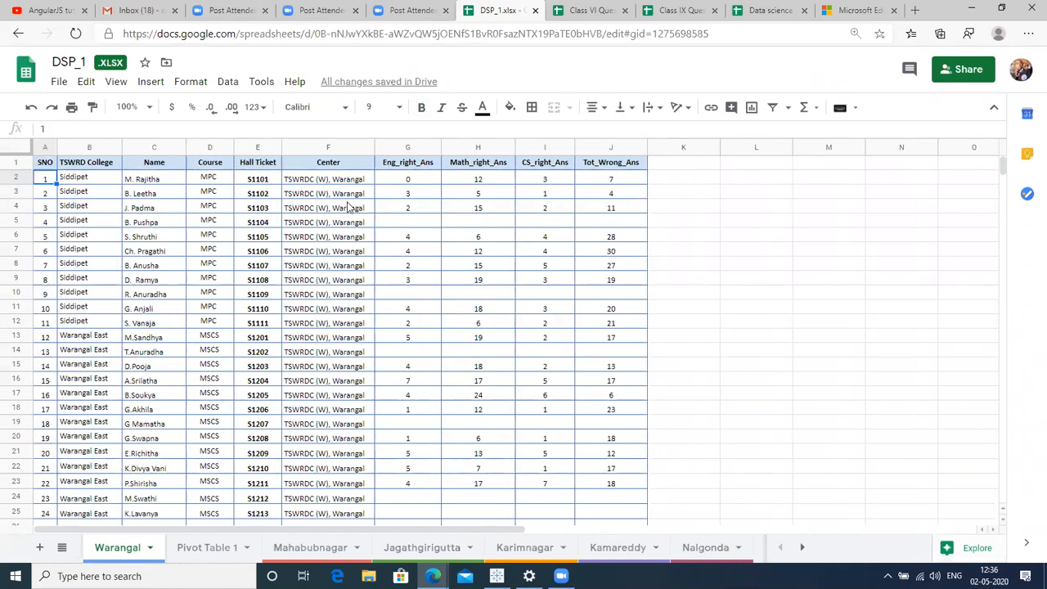
left_click(160, 180)
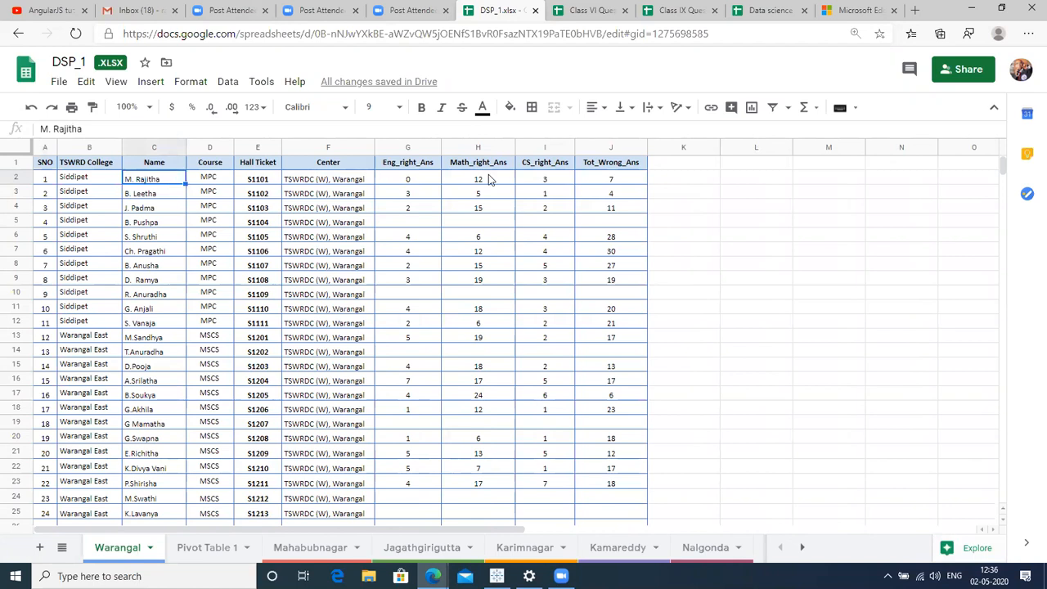
left_click(489, 179)
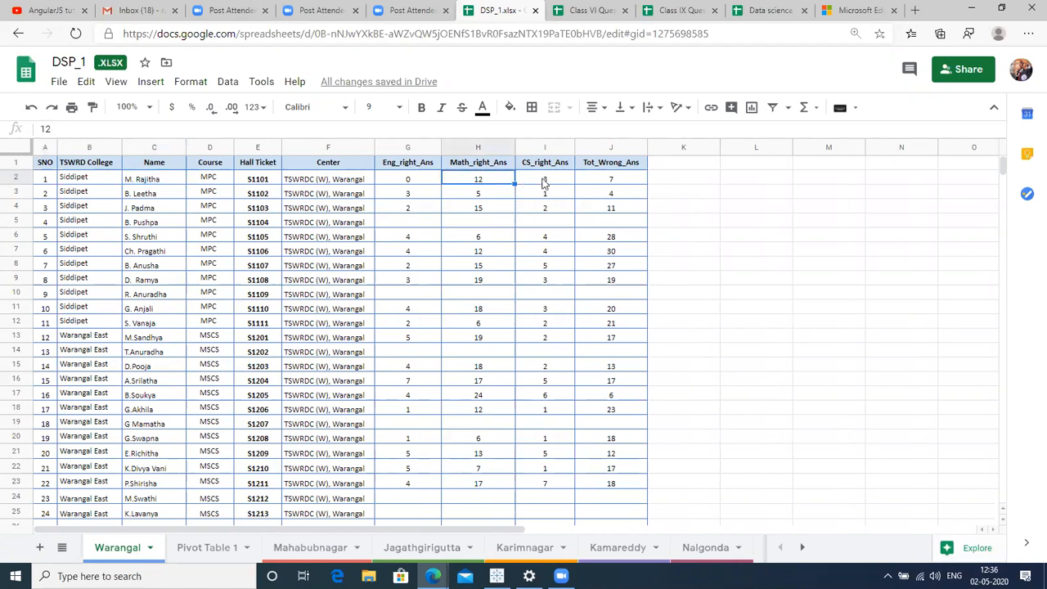
left_click(544, 181)
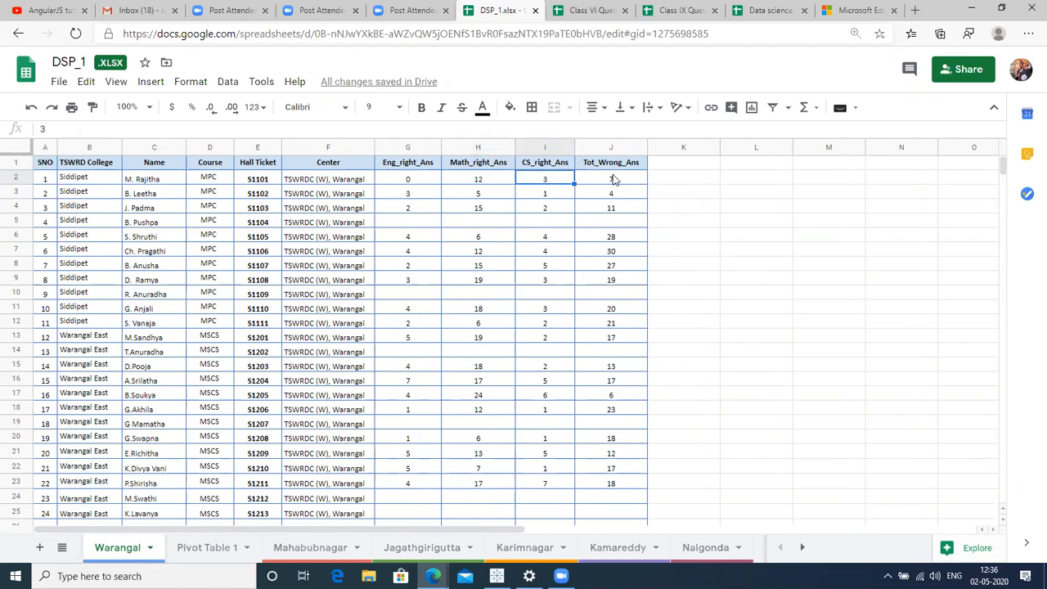
left_click(616, 180)
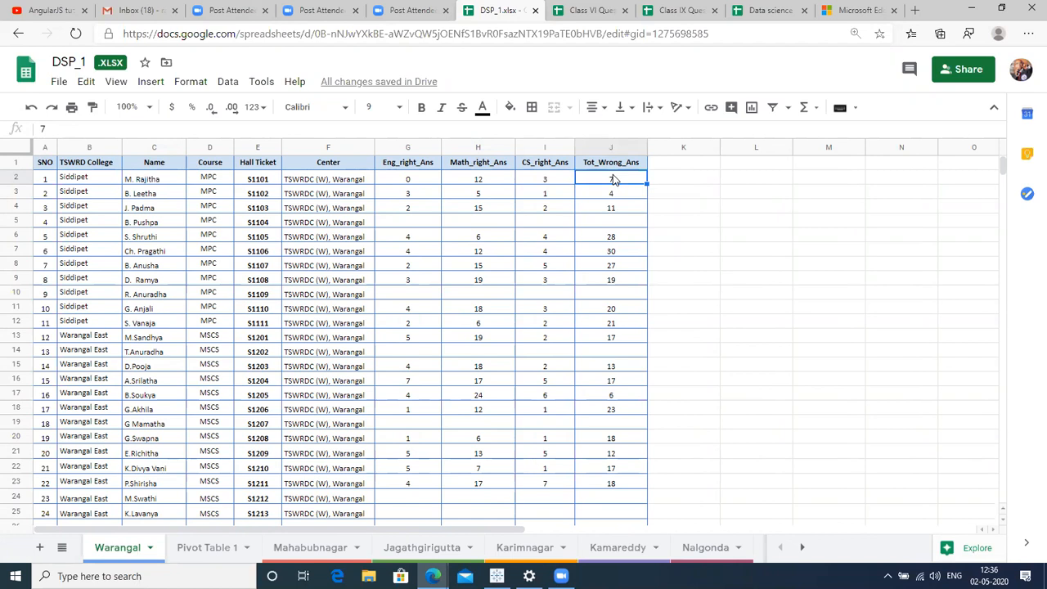
left_click(675, 168)
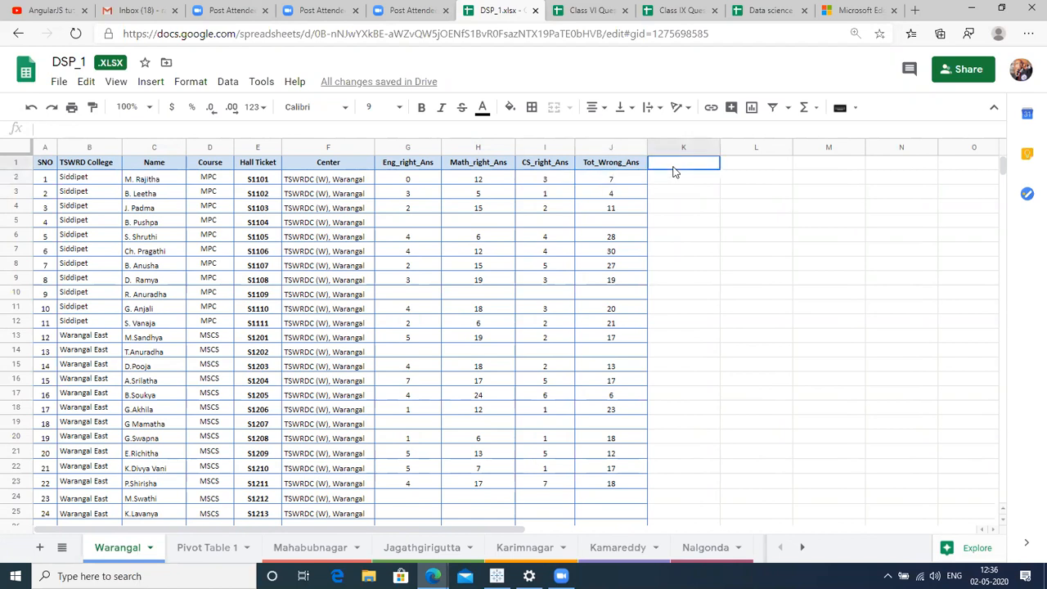
Replace the 'Total marks' header in K1 with 'Marks for rights'.
type("TOtal")
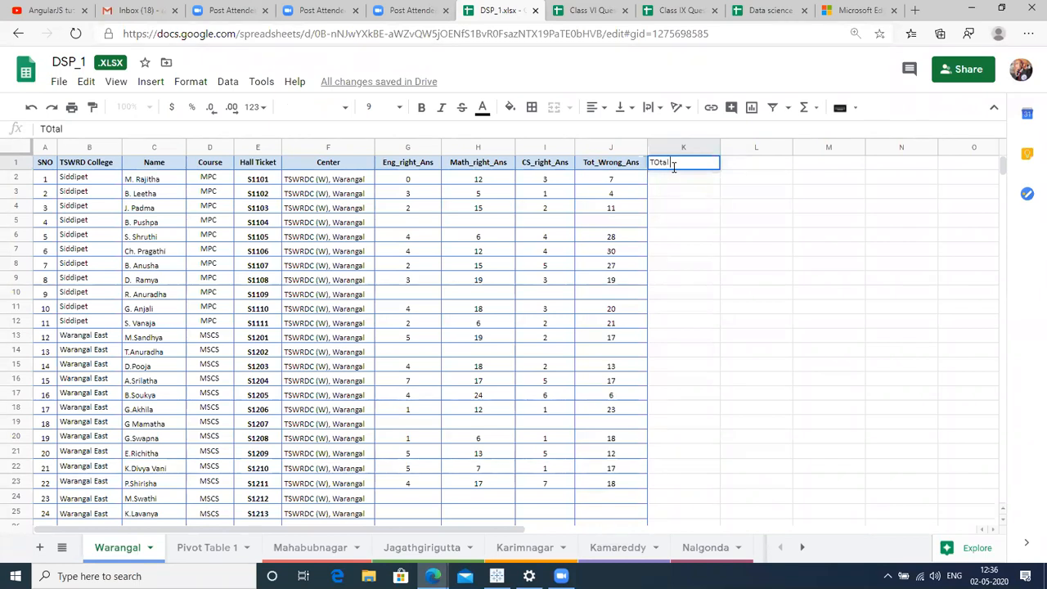
type("mark")
type("s")
key("BackSpace")
key("BackSpace")
key("BackSpace")
key("BackSpace")
key("BackSpace")
key("BackSpace")
key("BackSpace")
key("BackSpace")
key("BackSpace")
key("BackSpace")
key("BackSpace")
type("Ma")
type("r")
type("i")
type("ks for")
type(" ro")
key("BackSpace")
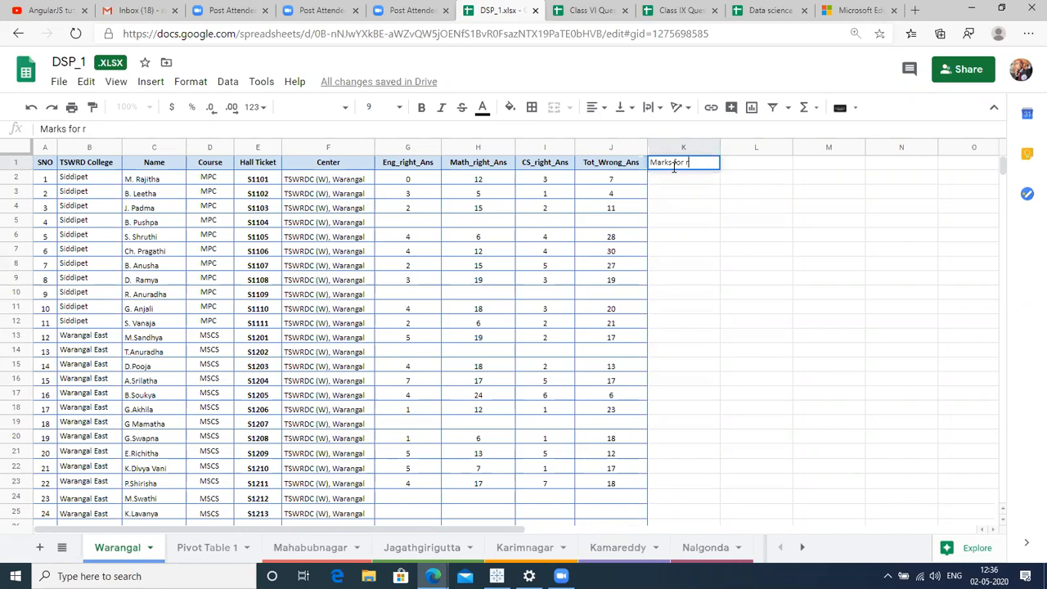
type("ights")
key("Return")
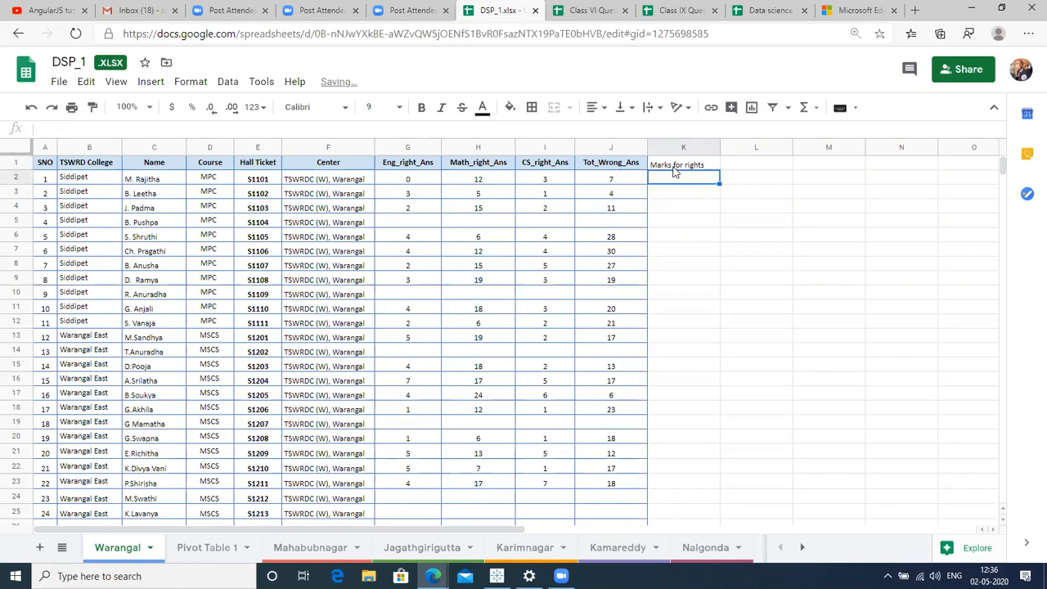
Enter =SUM(G2:I2) in K2 to total the right-answer scores, giving 15.
type("=")
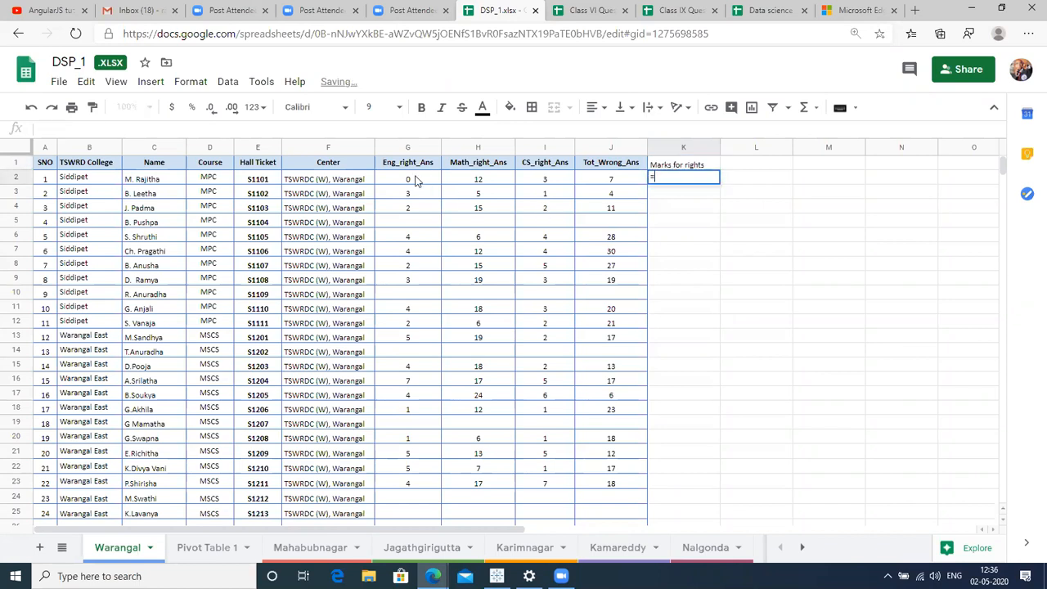
left_click(415, 181)
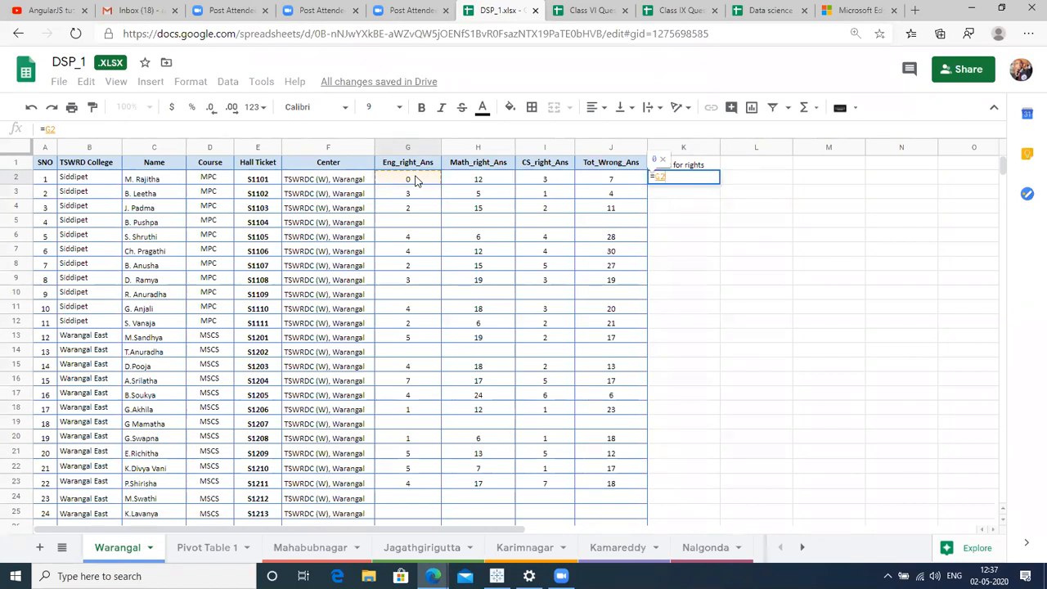
key("BackSpace")
key("BackSpace")
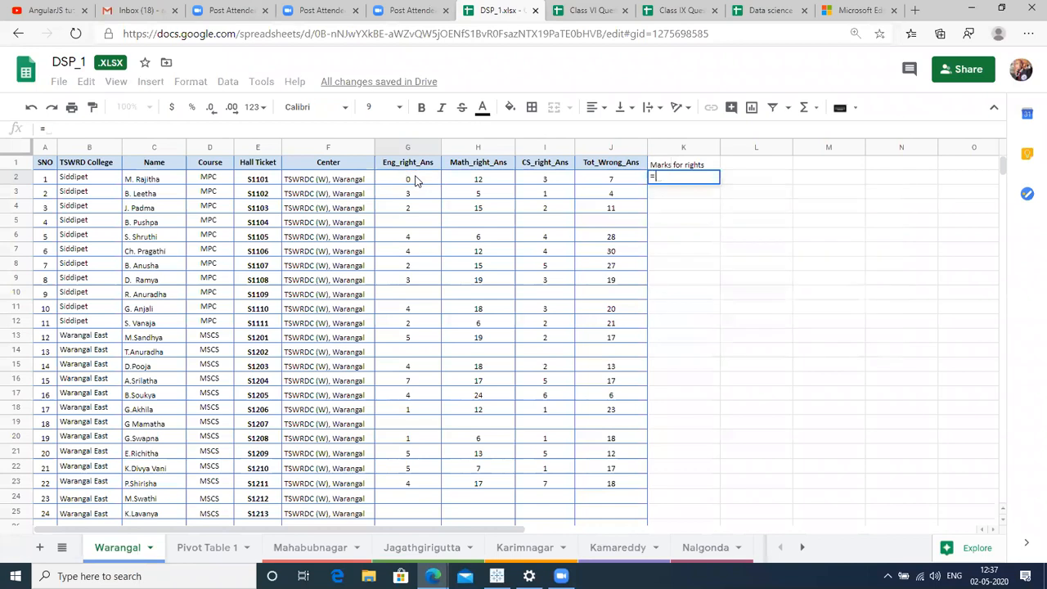
type("S")
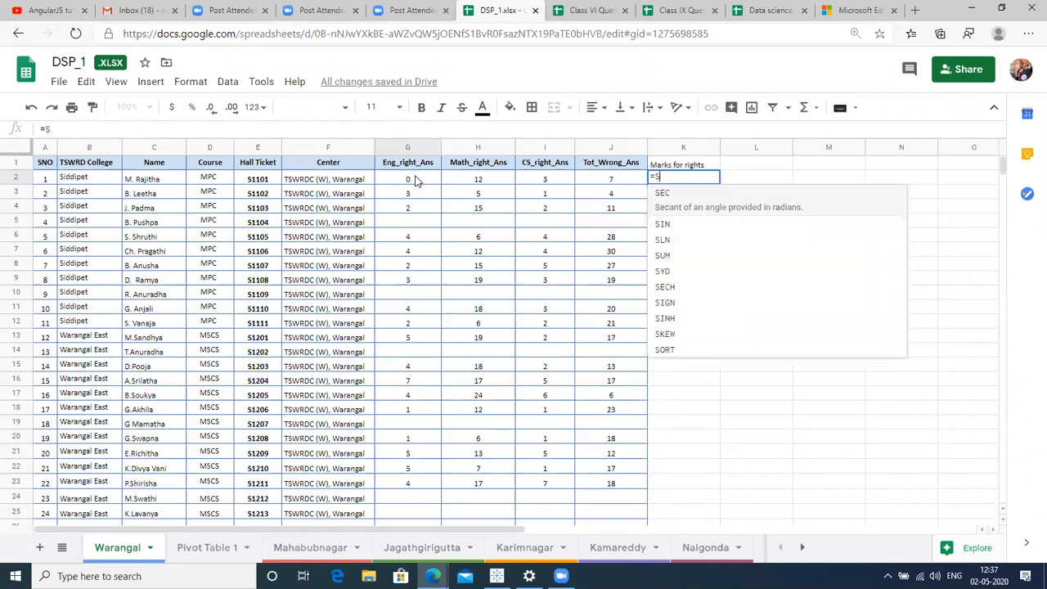
type("UM(")
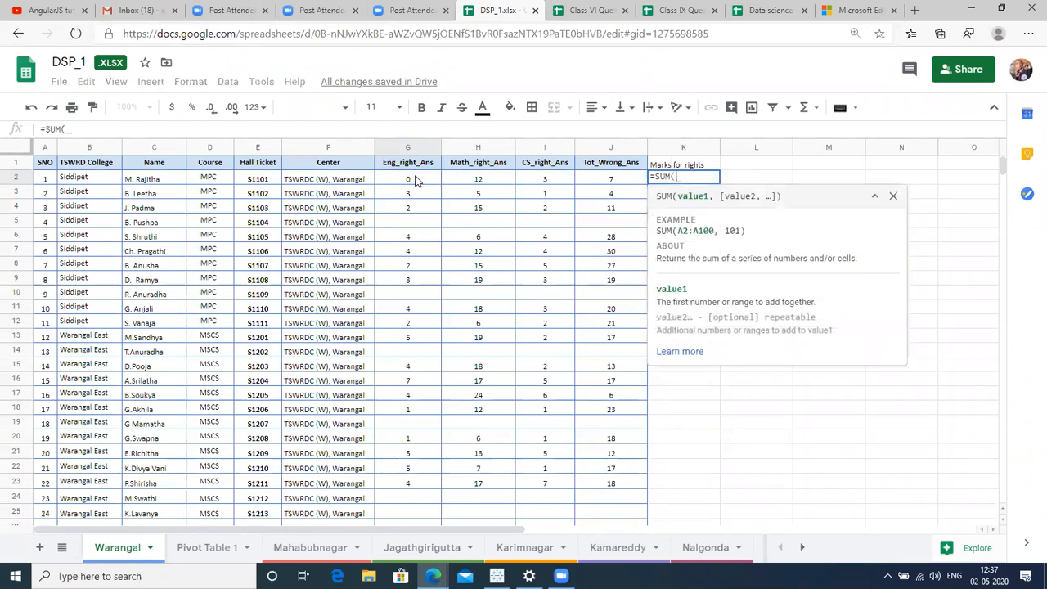
left_click(401, 170)
left_click(401, 176)
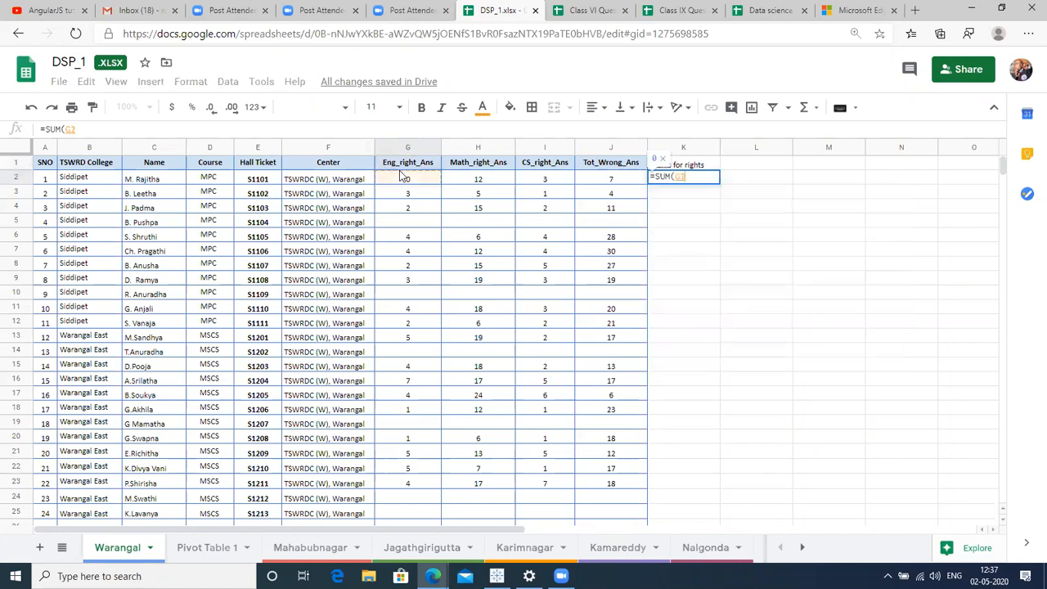
key("shift+Right")
key("shift+Right")
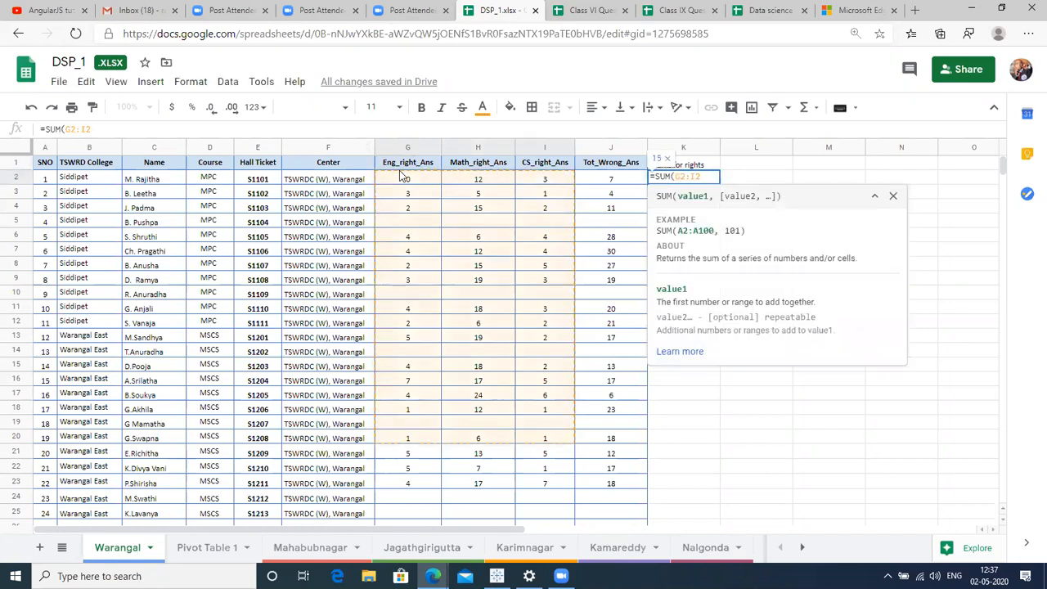
type(")")
key("Tab")
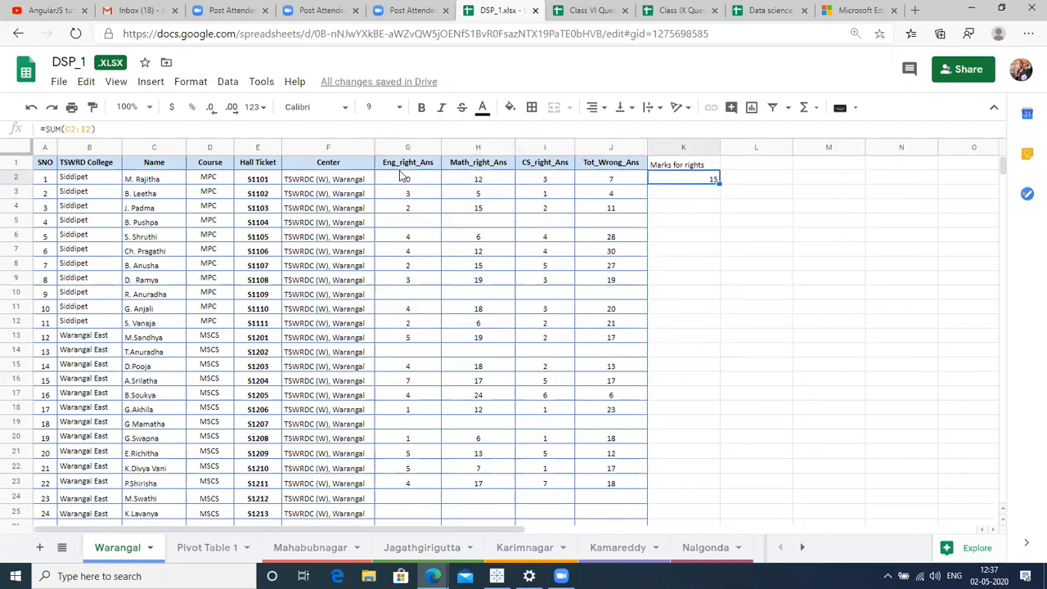
left_click(174, 325)
Set the whole data table's font size to 18.
key("ctrl+a")
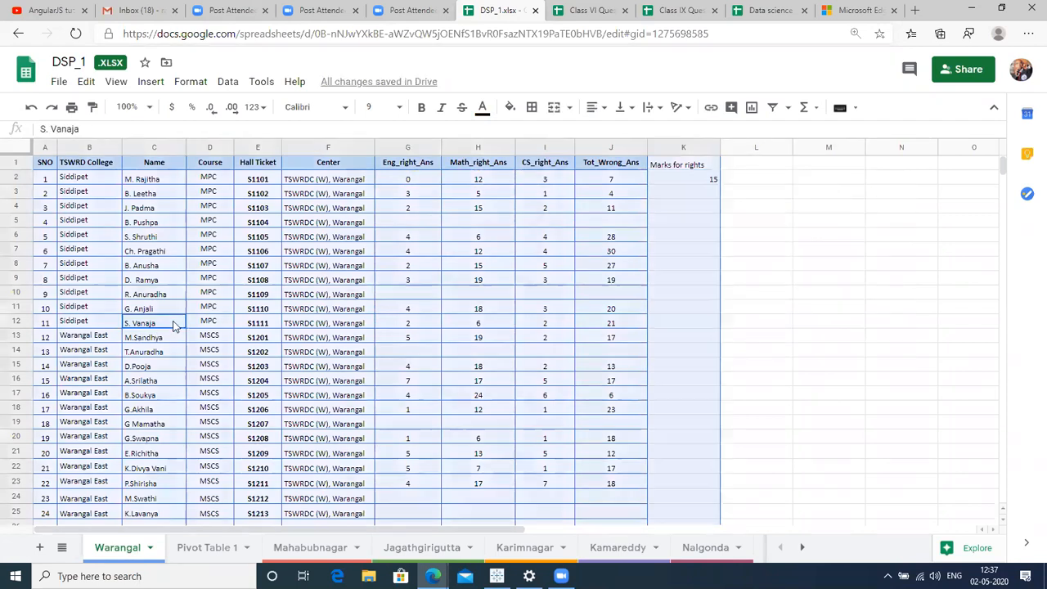
left_click(375, 107)
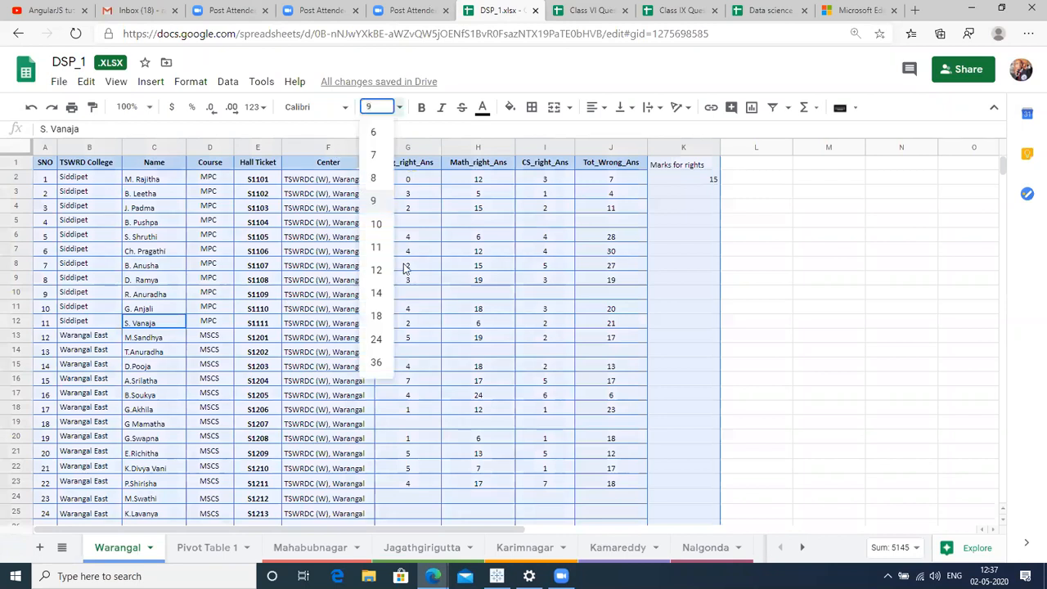
left_click(375, 322)
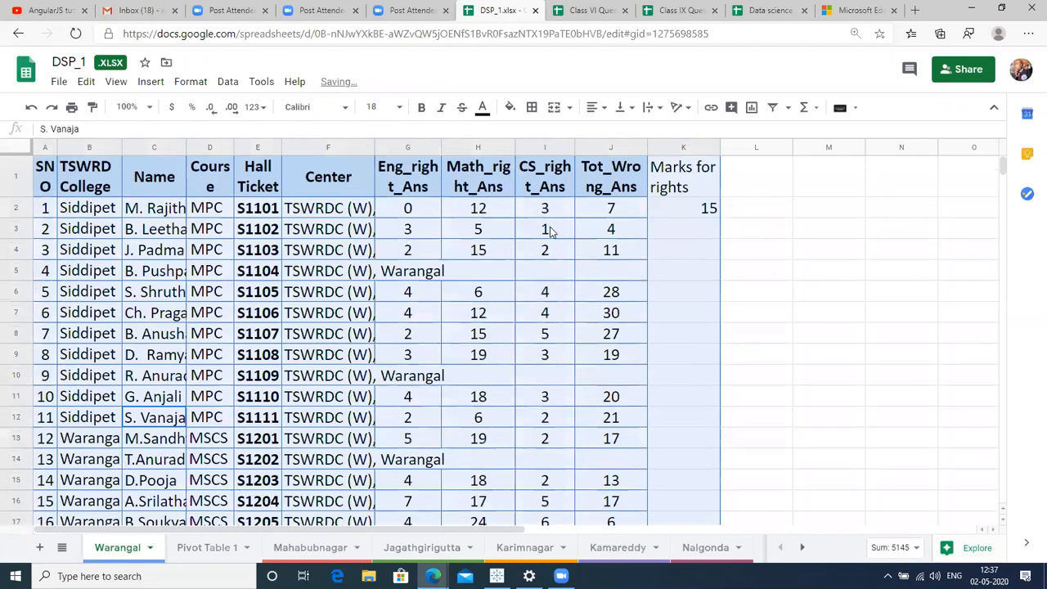
left_click(547, 230)
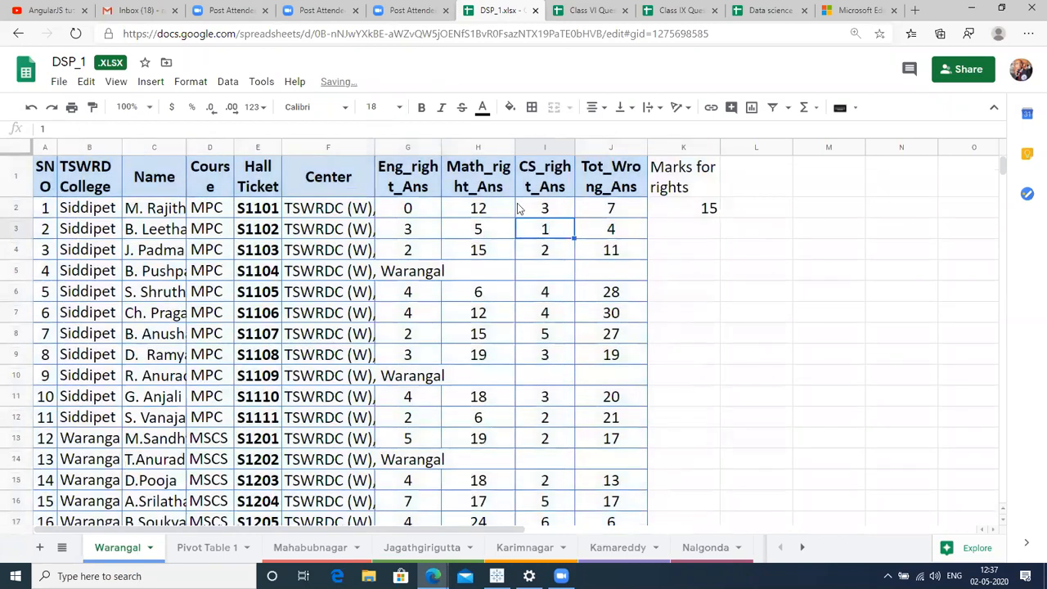
Widen column K and change its header to 'Marks for right ANS'.
left_click(684, 175)
key("Right")
key("Right")
key("Right")
key("Right")
key("Right")
key("Right")
key("Right")
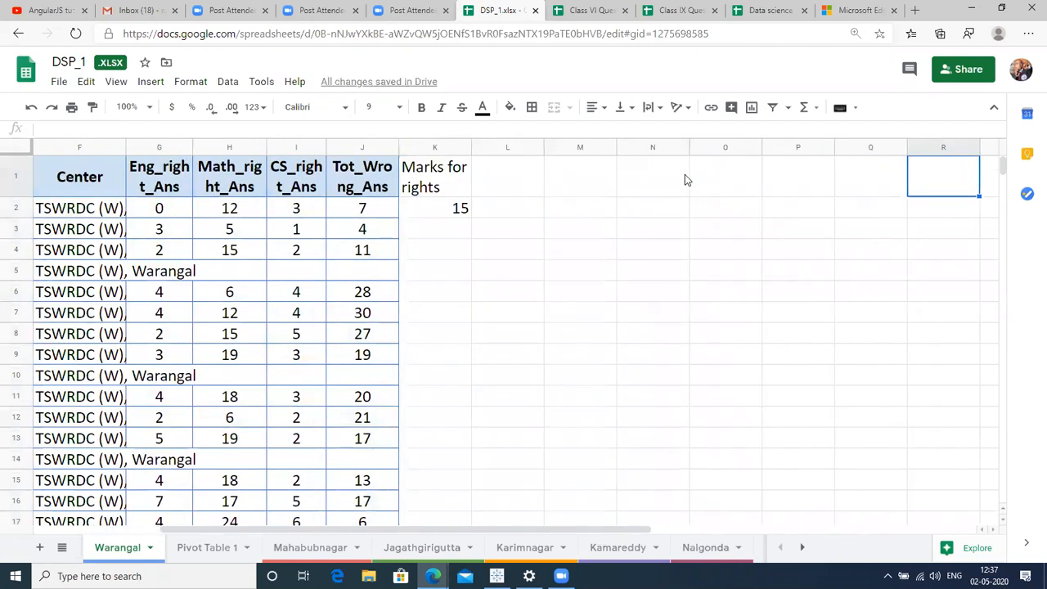
key("Left")
key("Left")
key("Left")
key("Left")
key("Left")
key("Left")
key("Left")
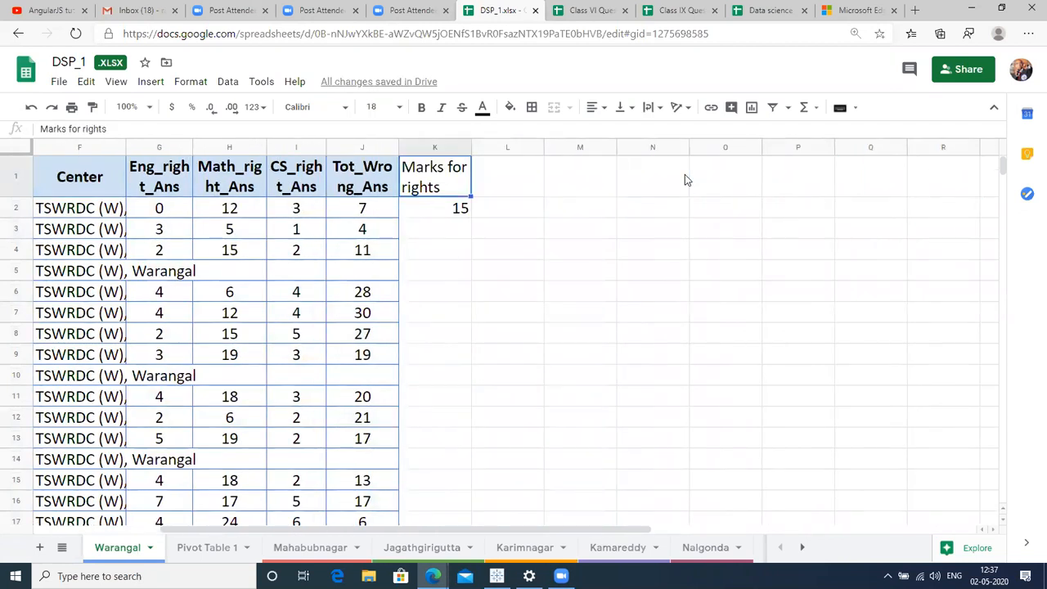
left_click_drag(469, 144, 499, 143)
double_click(456, 187)
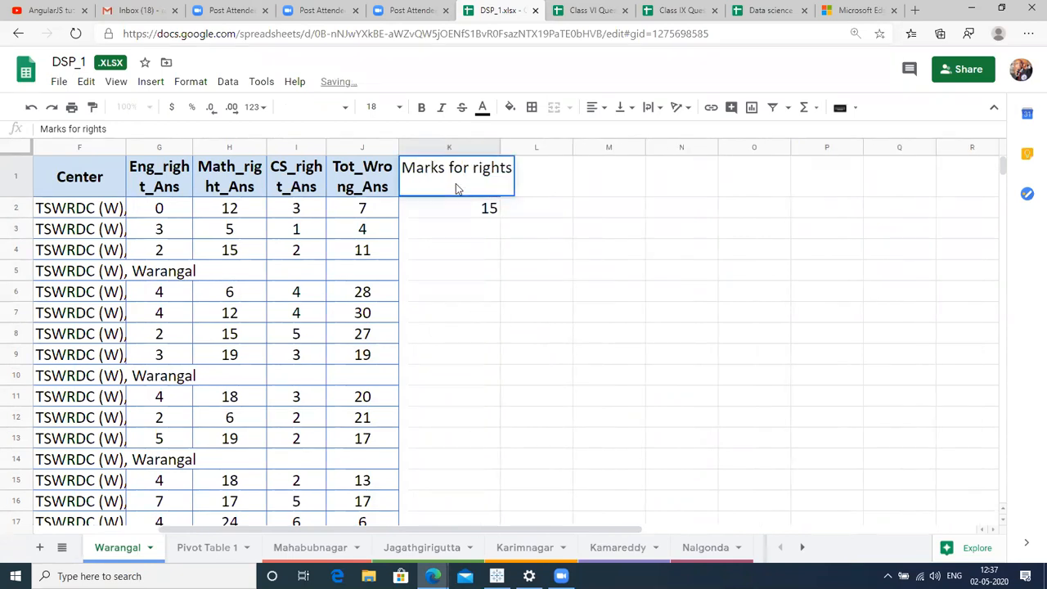
key("BackSpace")
type("ANS")
key("Return")
key("Up")
key("Right")
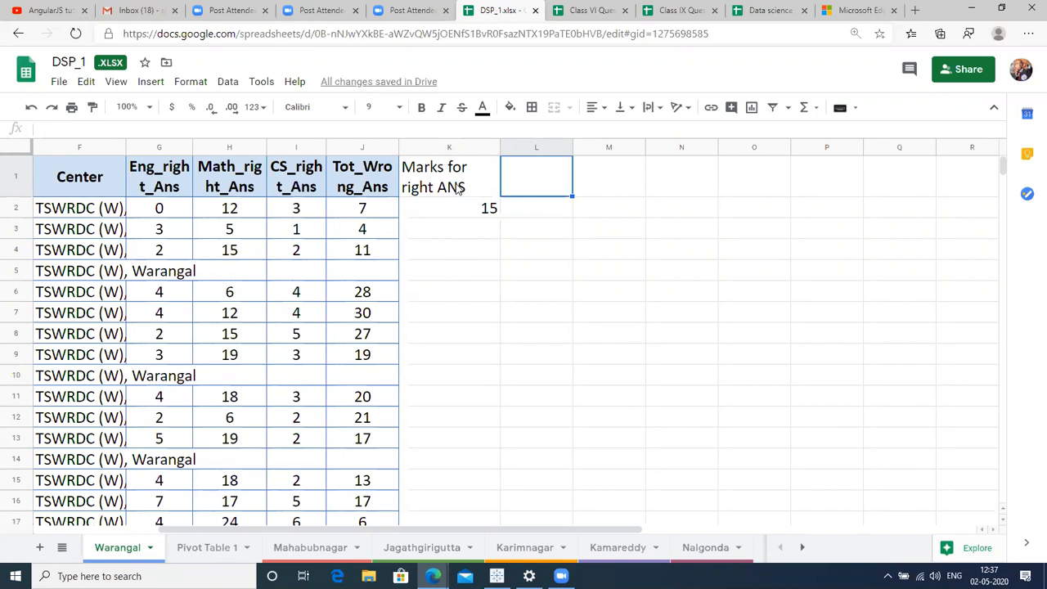
key("Down")
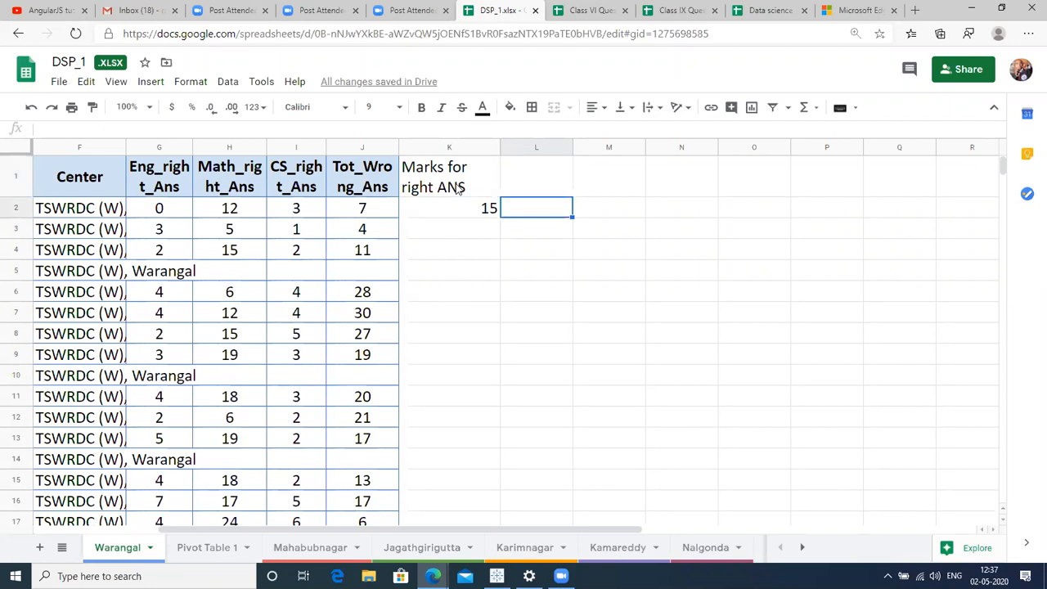
Enter =J2/4 in L2 (1.75), add the 'Negative' header in L1, and set size 18.
type("=")
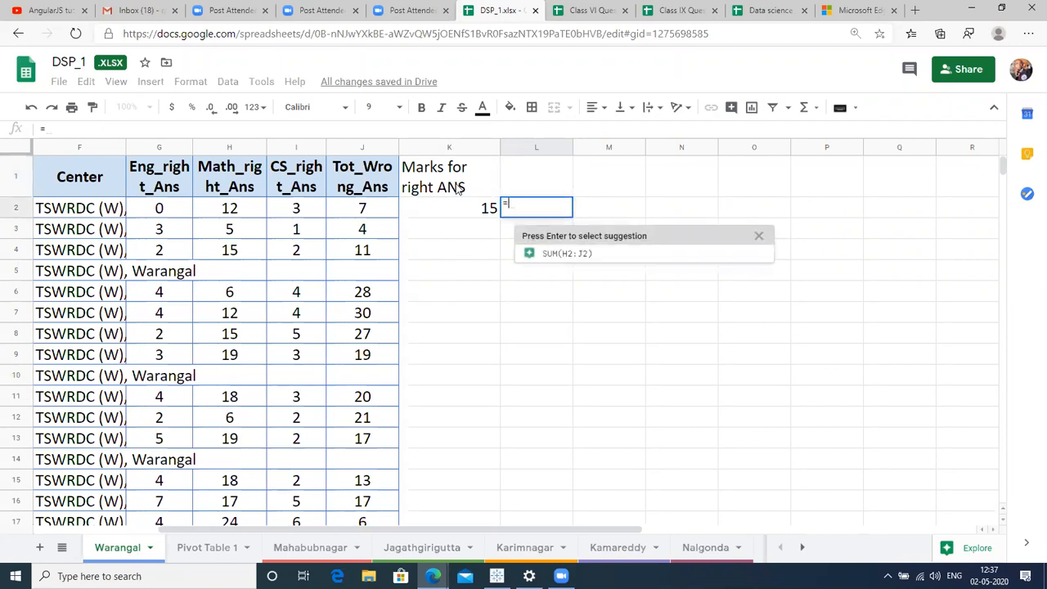
left_click(367, 214)
type("/4")
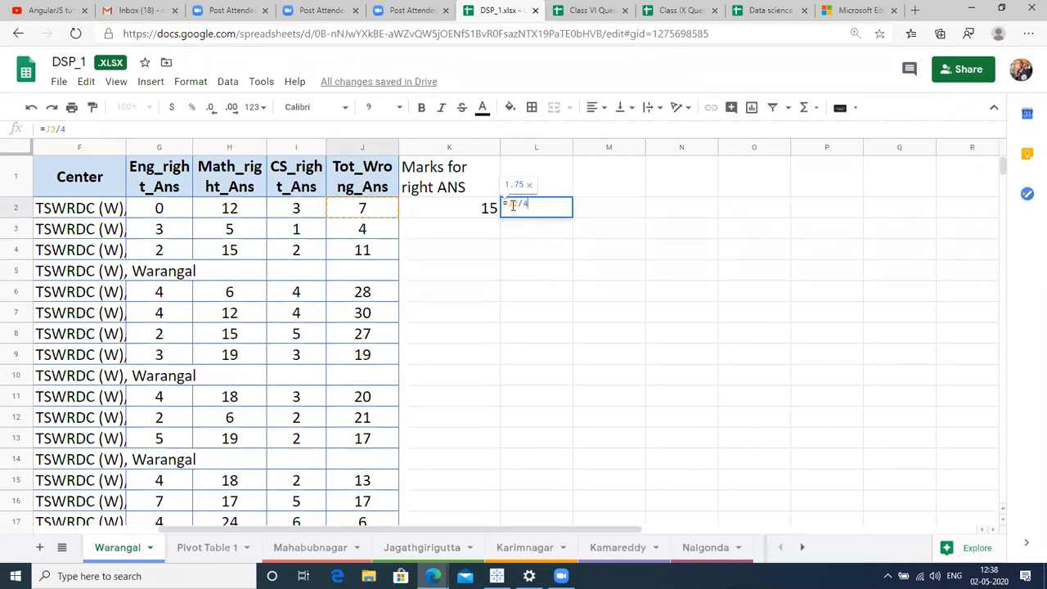
key("ctrl+Return")
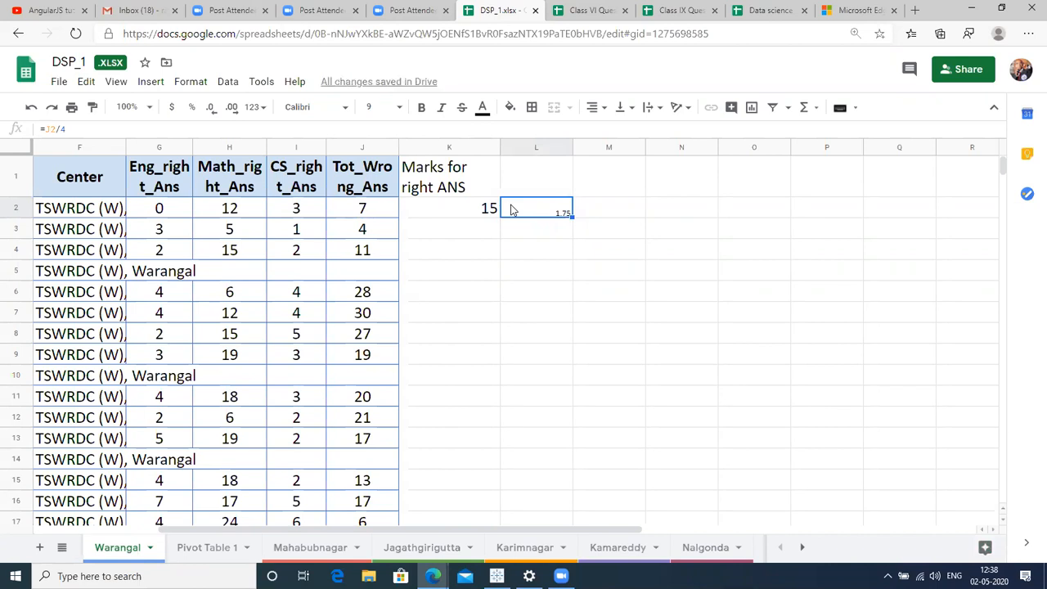
key("Up")
type("Negative")
key("Tab")
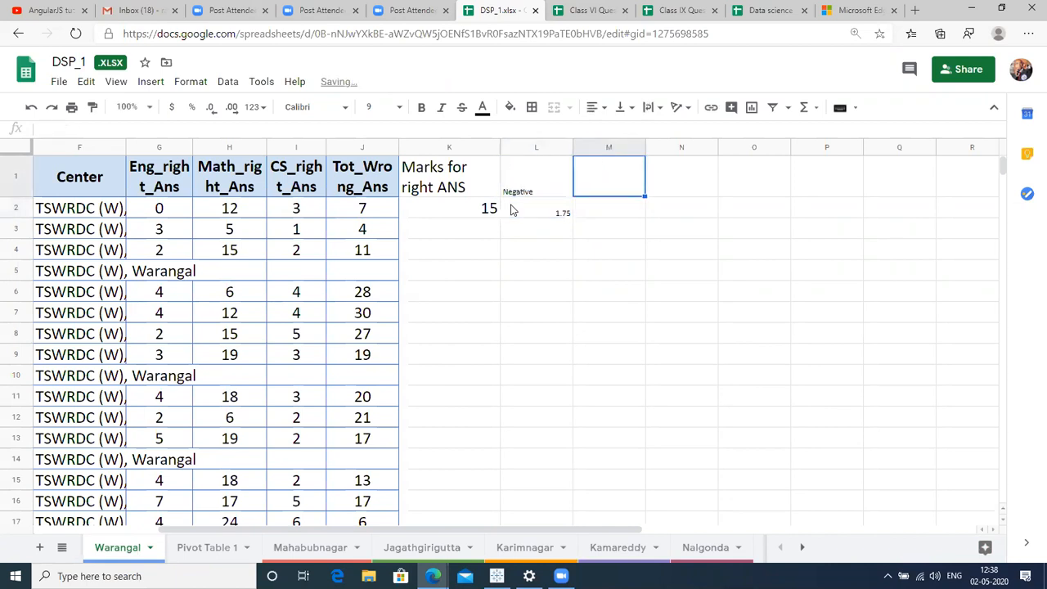
key("Left")
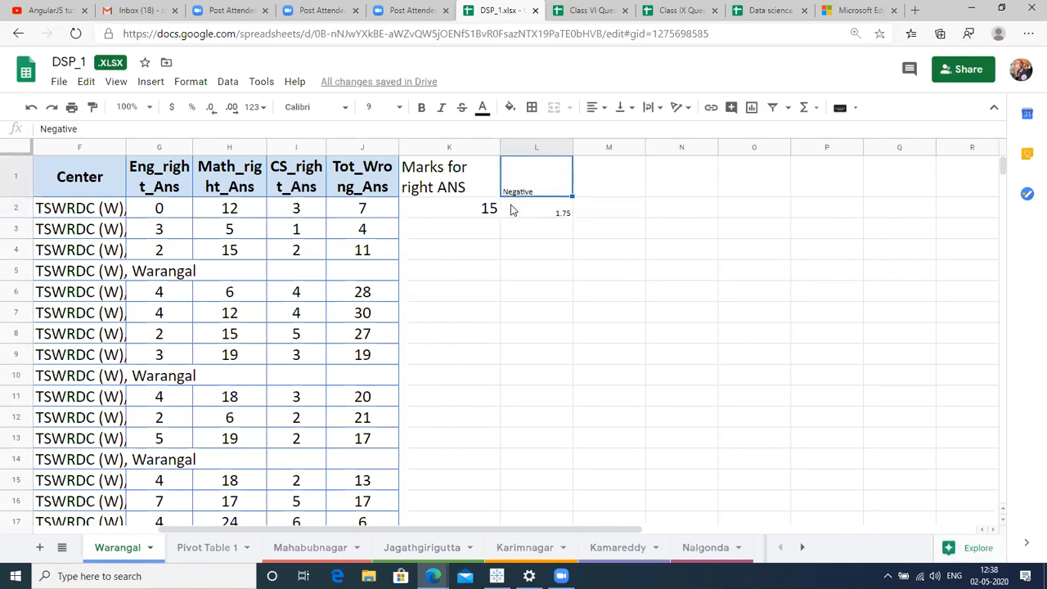
key("ctrl+a")
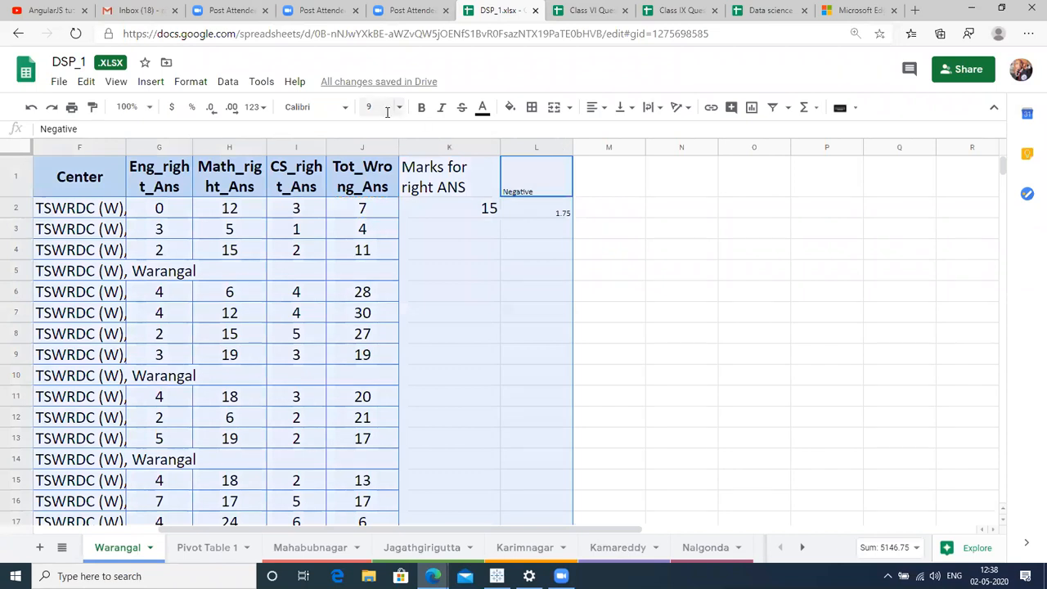
left_click(388, 108)
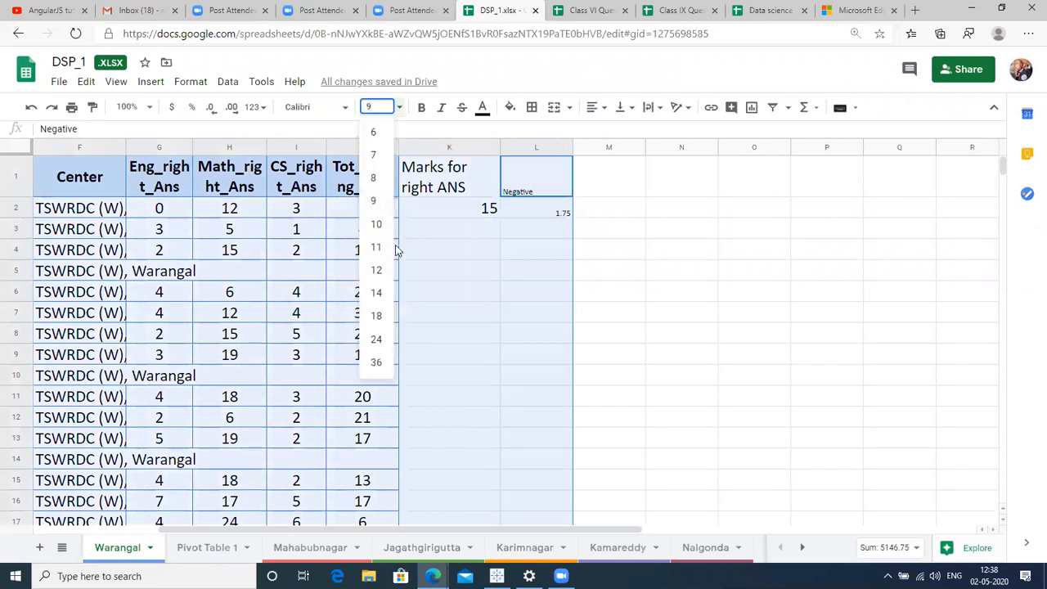
left_click(376, 317)
Add a 'Total' header in M1 at font size 18.
left_click(598, 170)
key("Down")
left_click(598, 170)
type("Total")
key("Return")
left_click(598, 165)
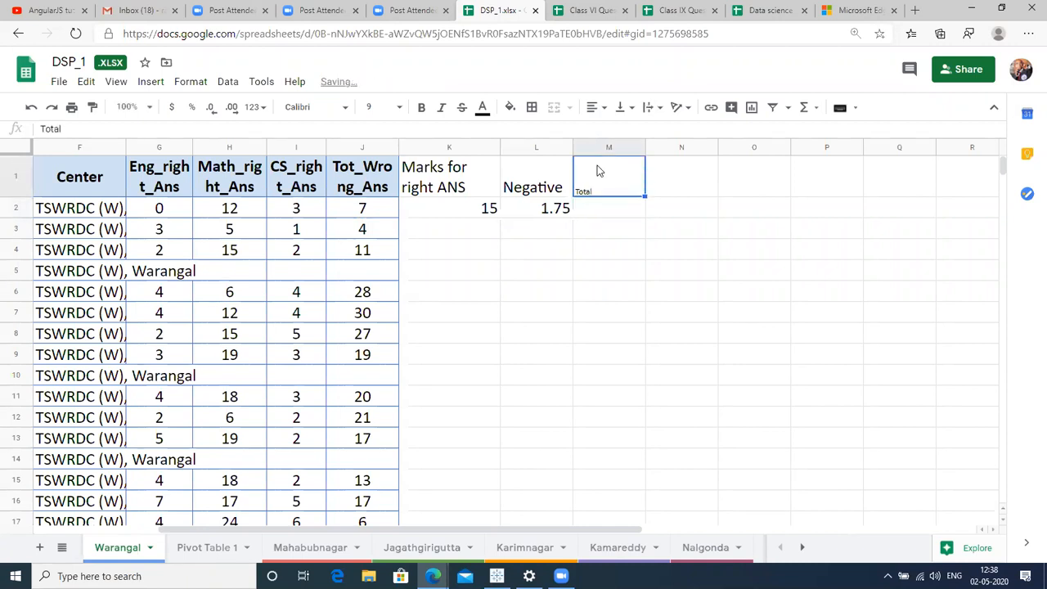
left_click(398, 112)
left_click(375, 324)
Enter =K2-L2 in M2, giving 13.25, and set it to font size 18.
left_click(626, 205)
type("=")
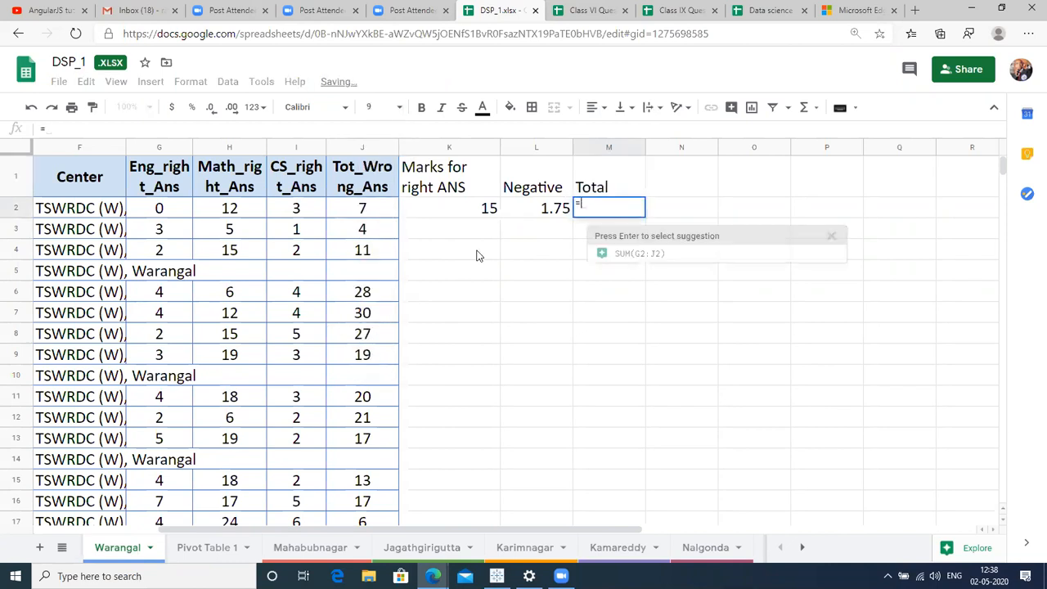
left_click(471, 209)
type("-")
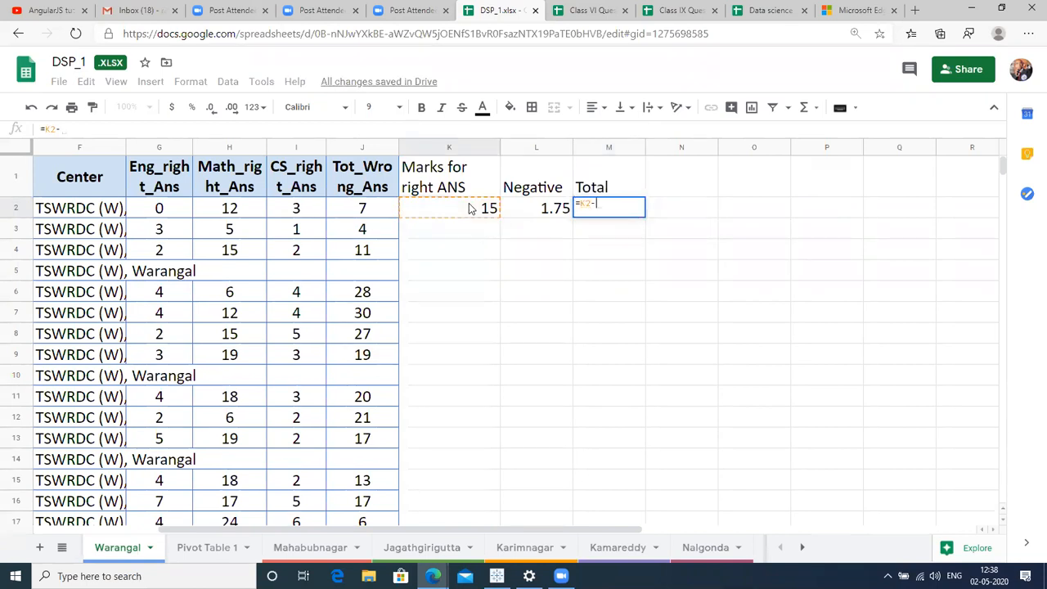
left_click(557, 209)
key("Return")
key("Up")
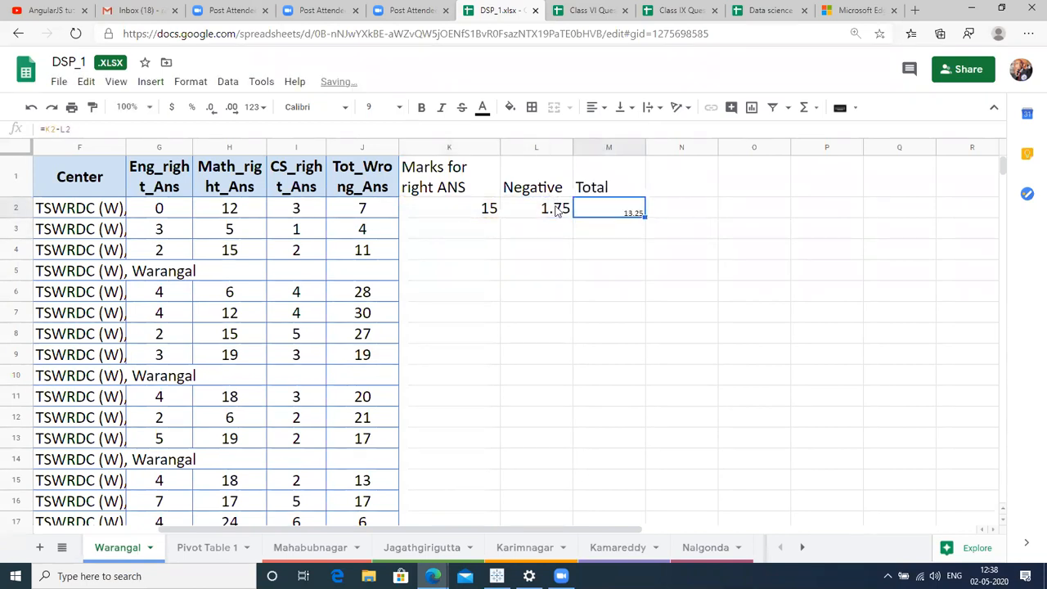
left_click(376, 103)
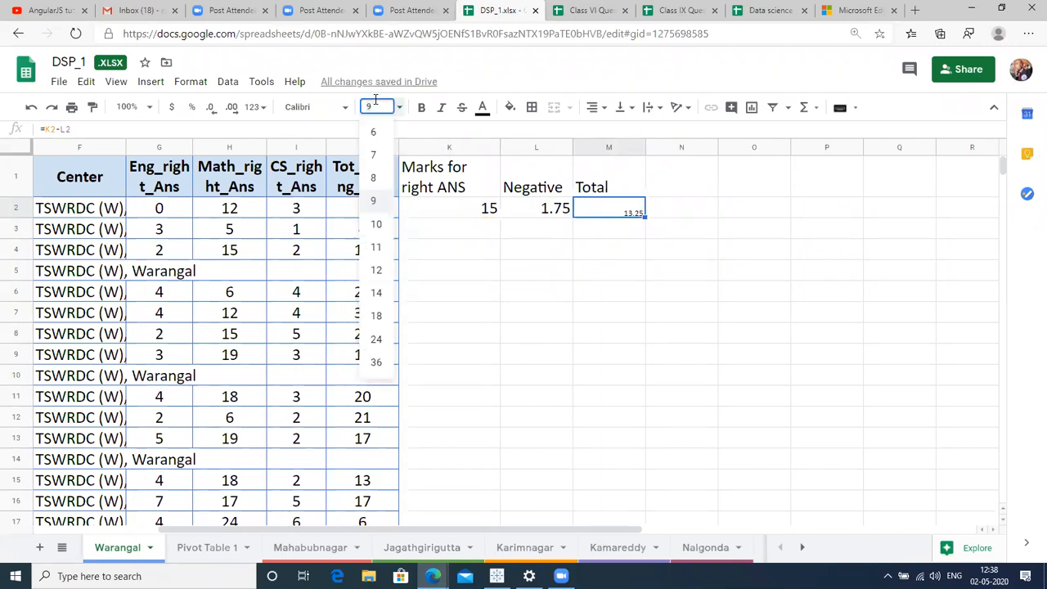
left_click(378, 319)
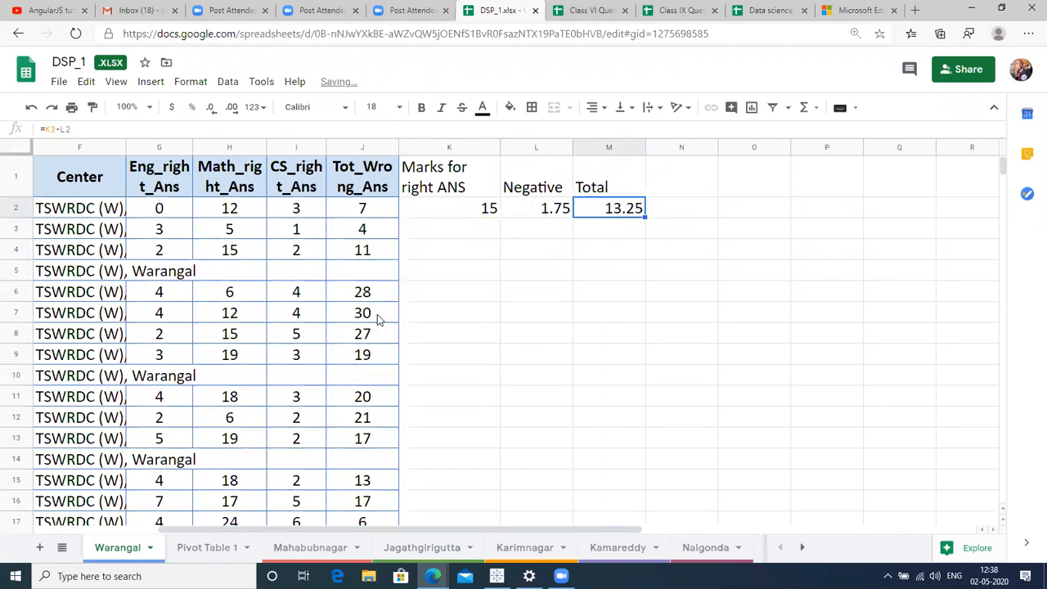
left_click(433, 319)
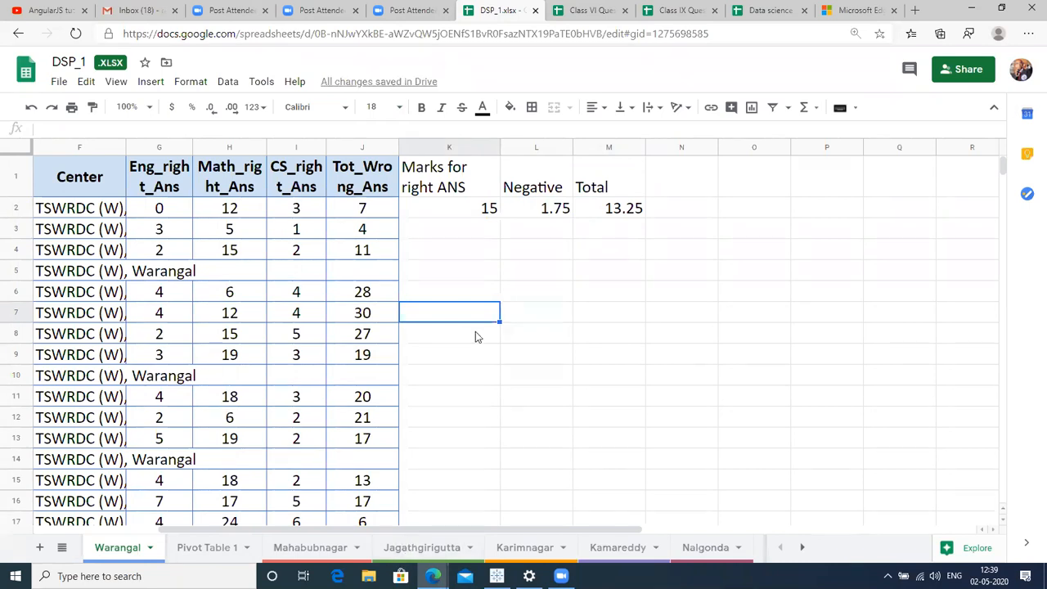
Inspect the K2 sum formula and the Total column, then locate the last student row.
left_click(449, 149)
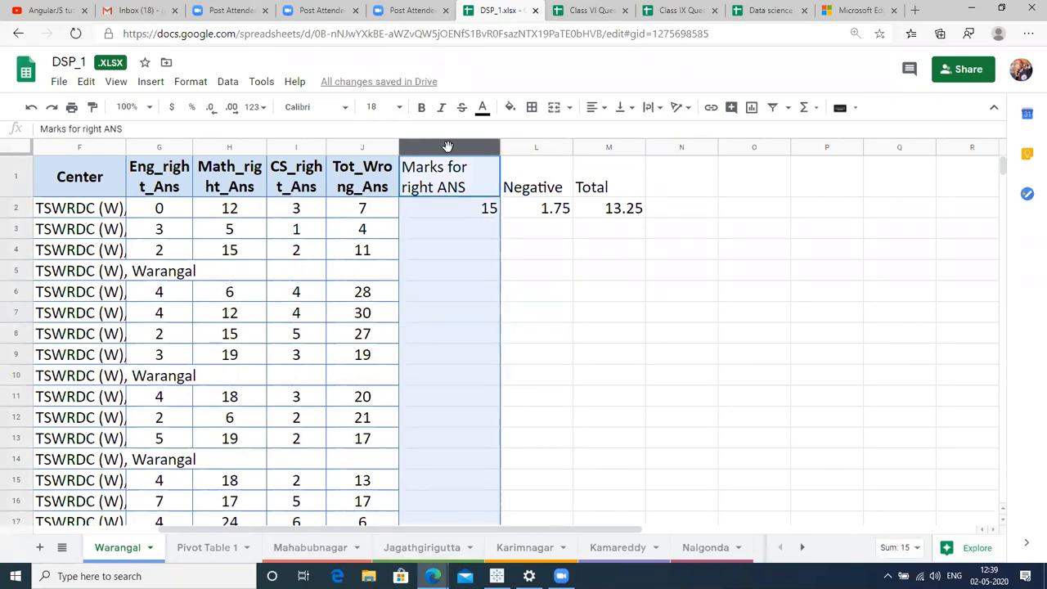
left_click(430, 214)
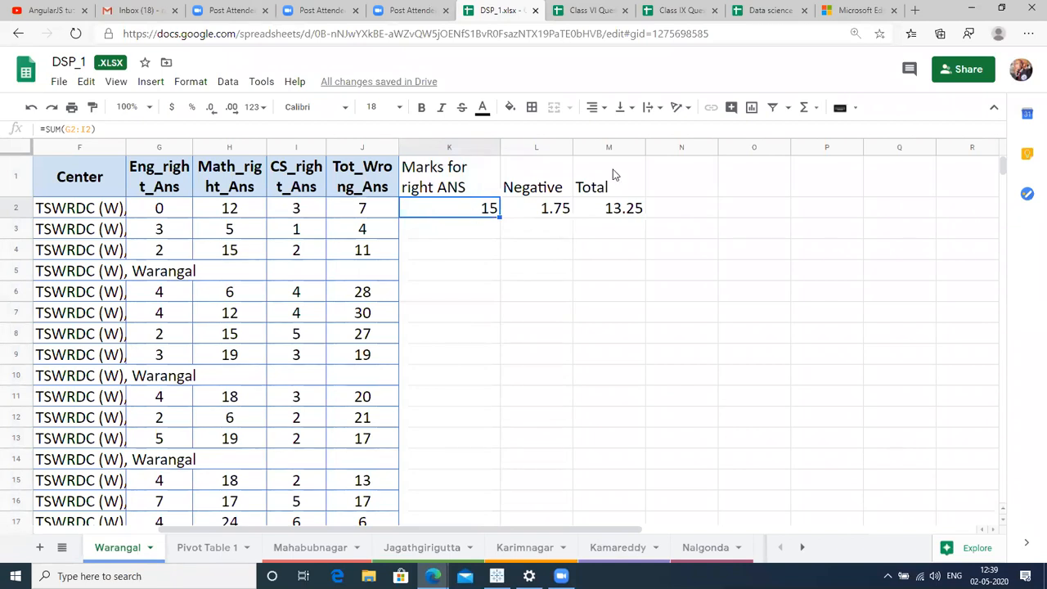
left_click(597, 141)
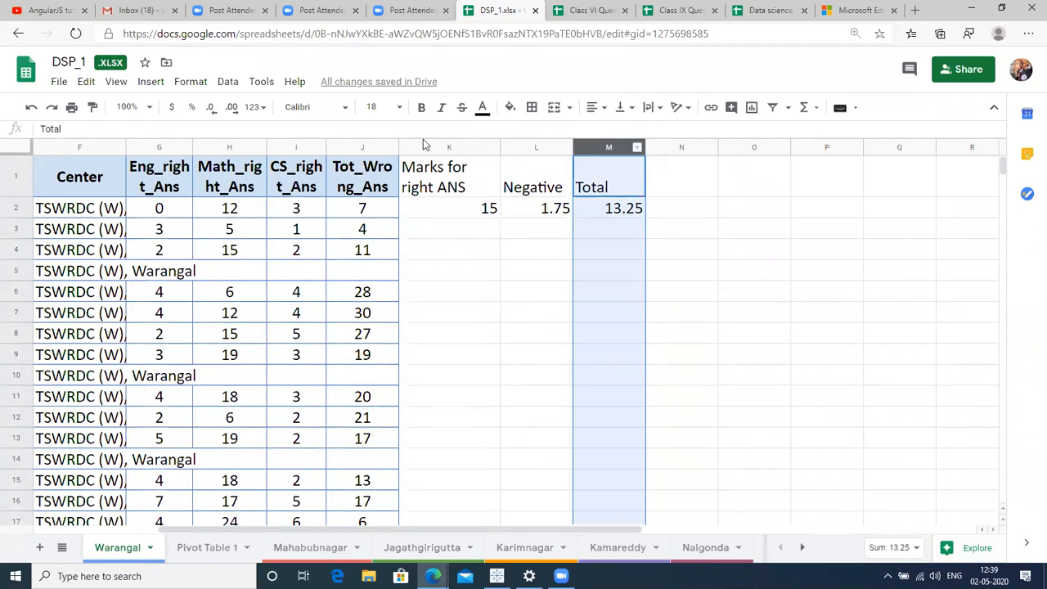
left_click(527, 311)
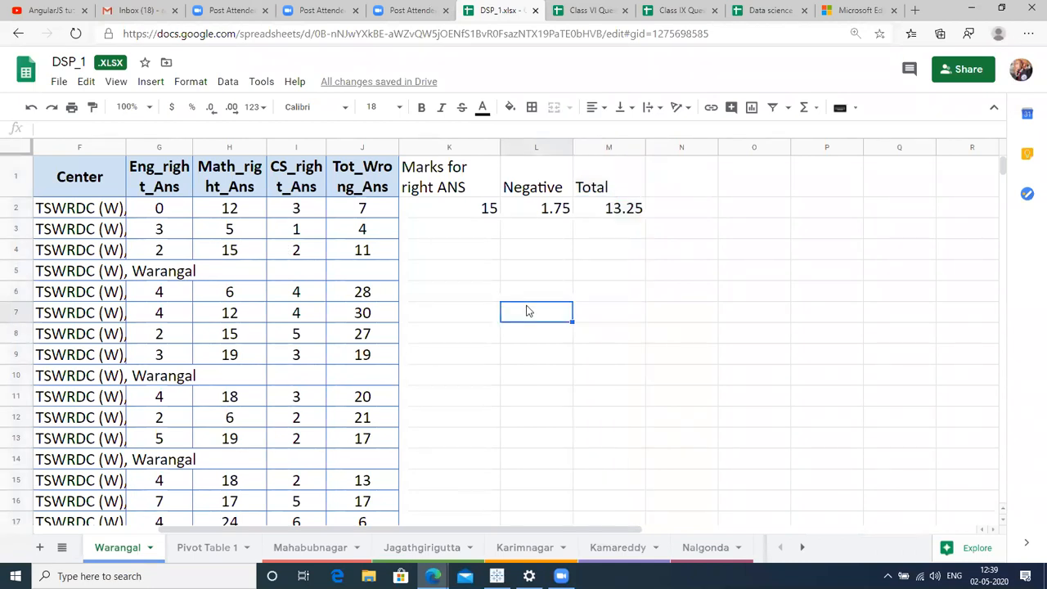
left_click(462, 282)
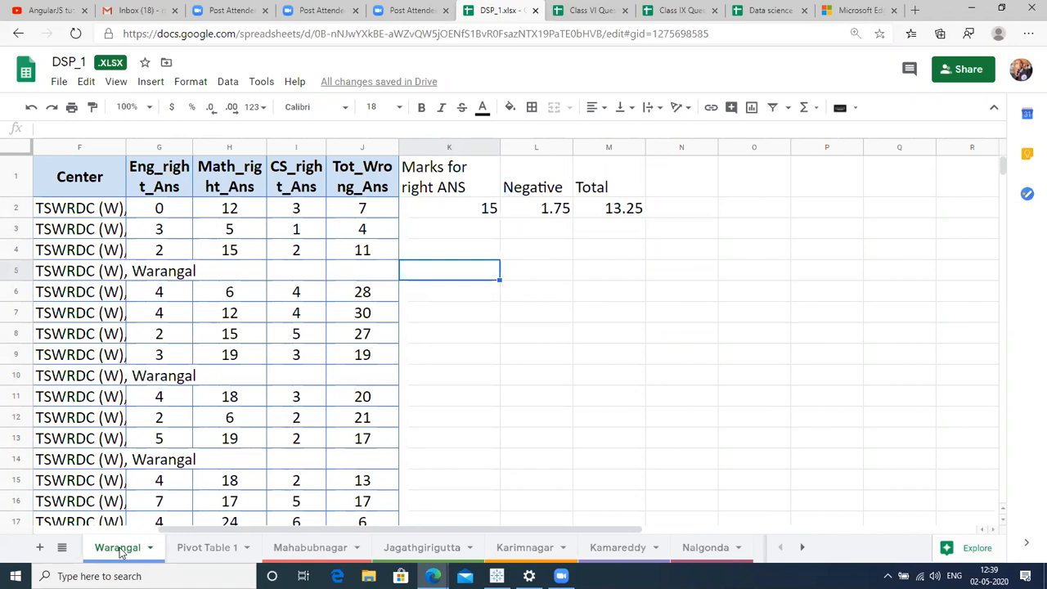
left_click(89, 484)
key("Left")
key("Left")
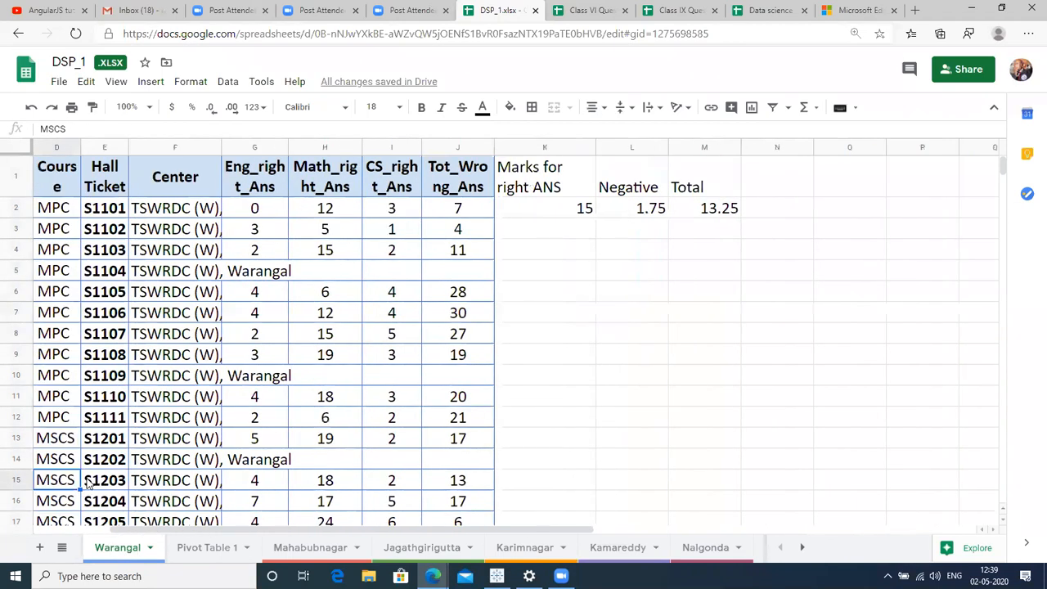
key("Left")
key("Left")
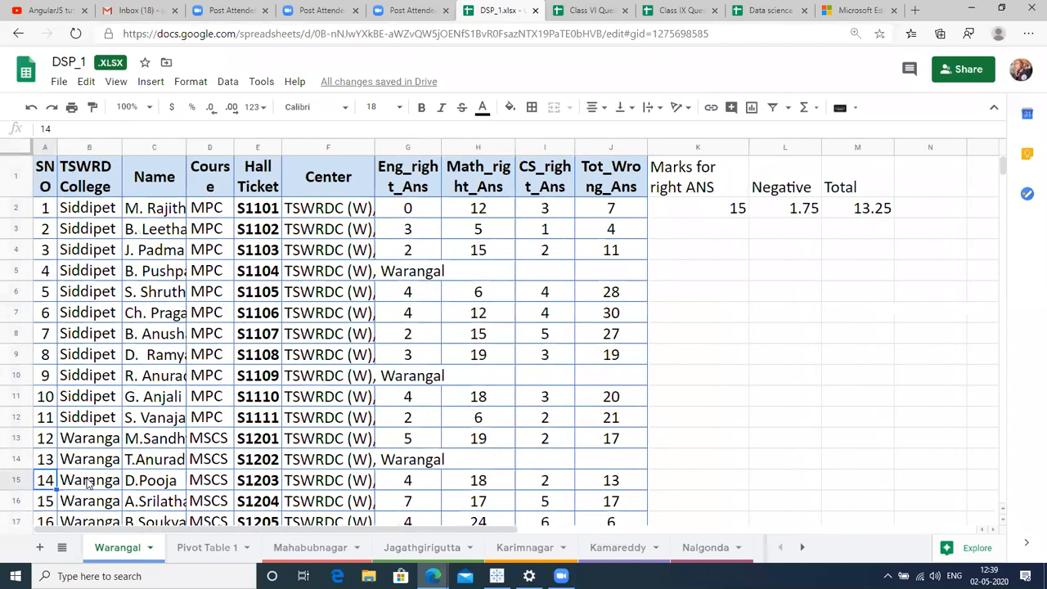
key("ctrl+Down")
key("Down")
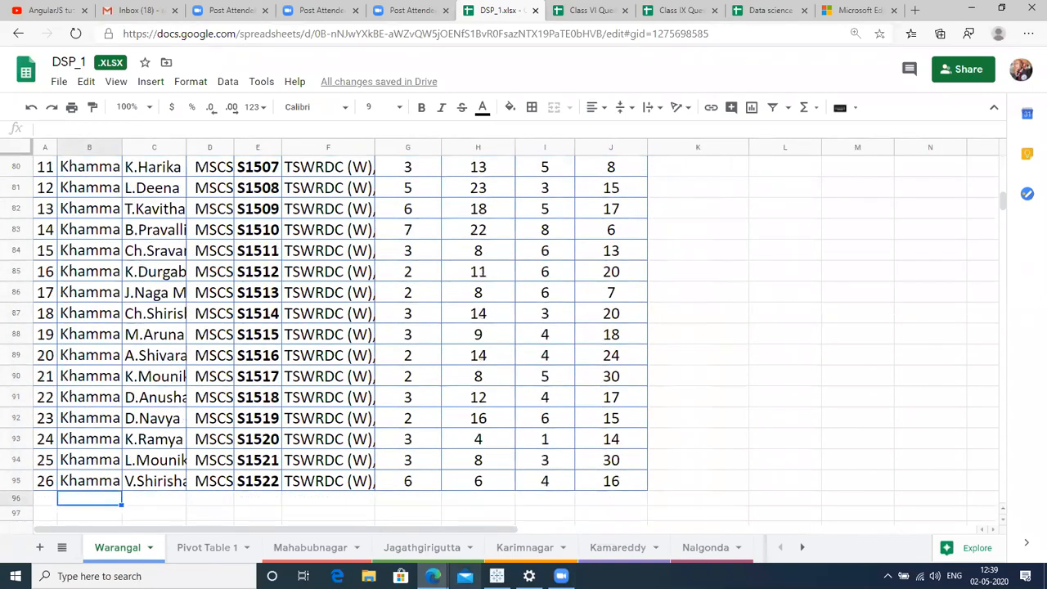
Select the Mahabubnagar data block, paste it at Warangal A96, and undo the accidental paste.
left_click(319, 550)
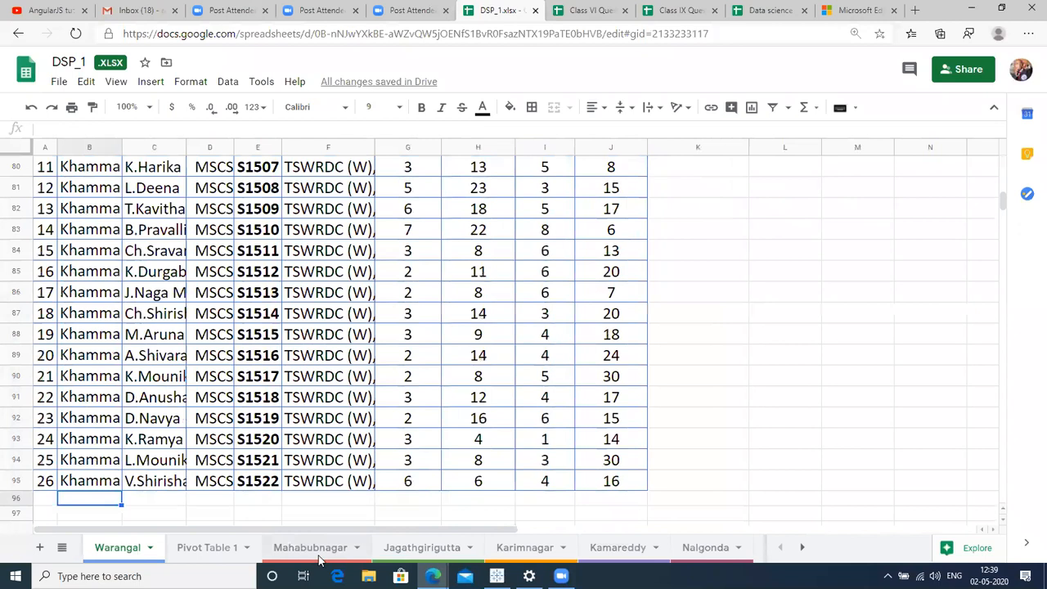
left_click(83, 369)
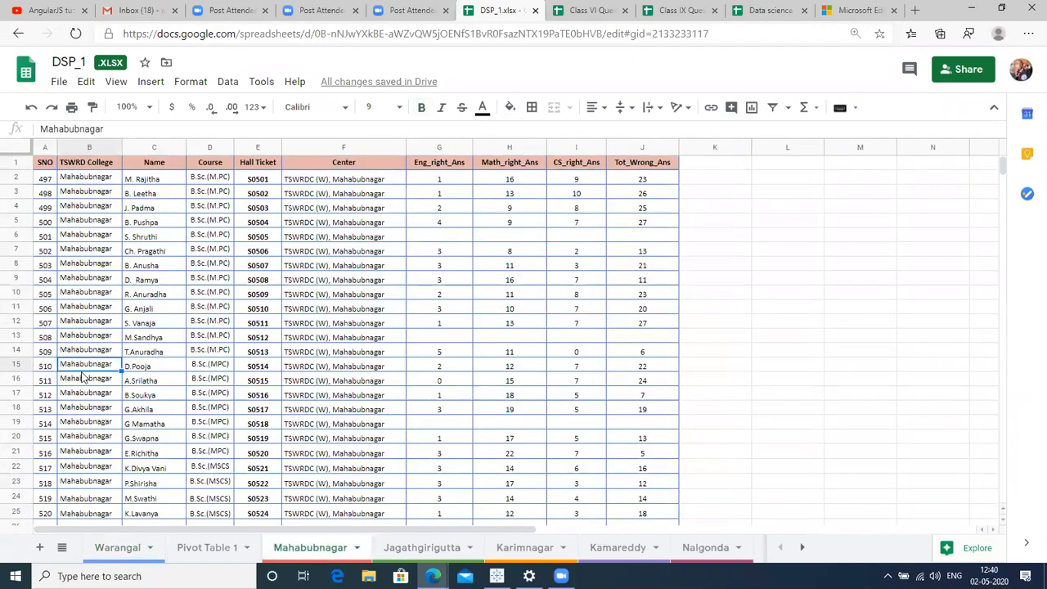
key("ctrl+a")
left_click(119, 548)
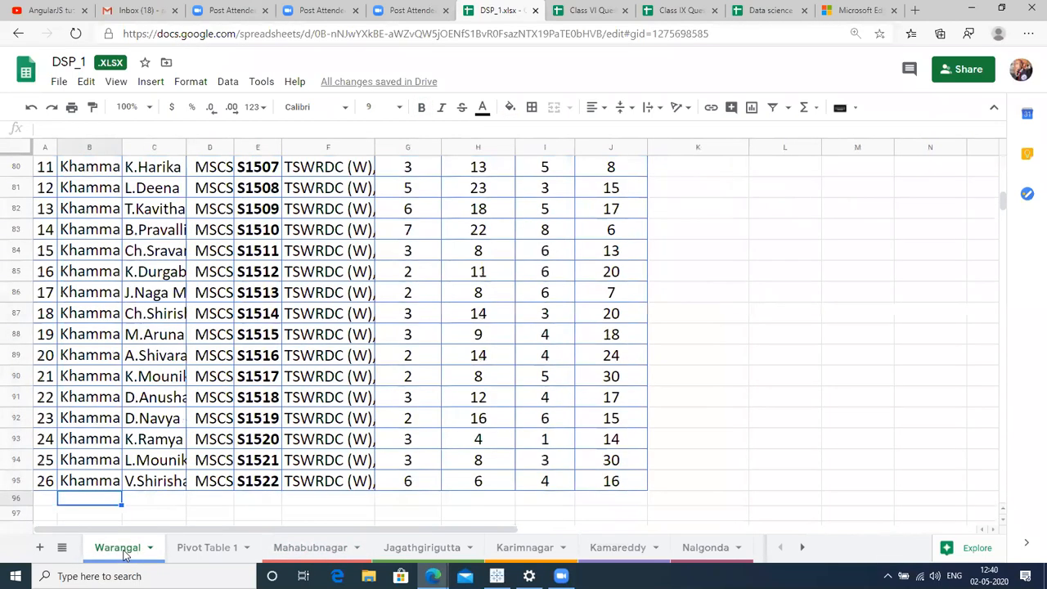
left_click(50, 499)
key("ctrl+v")
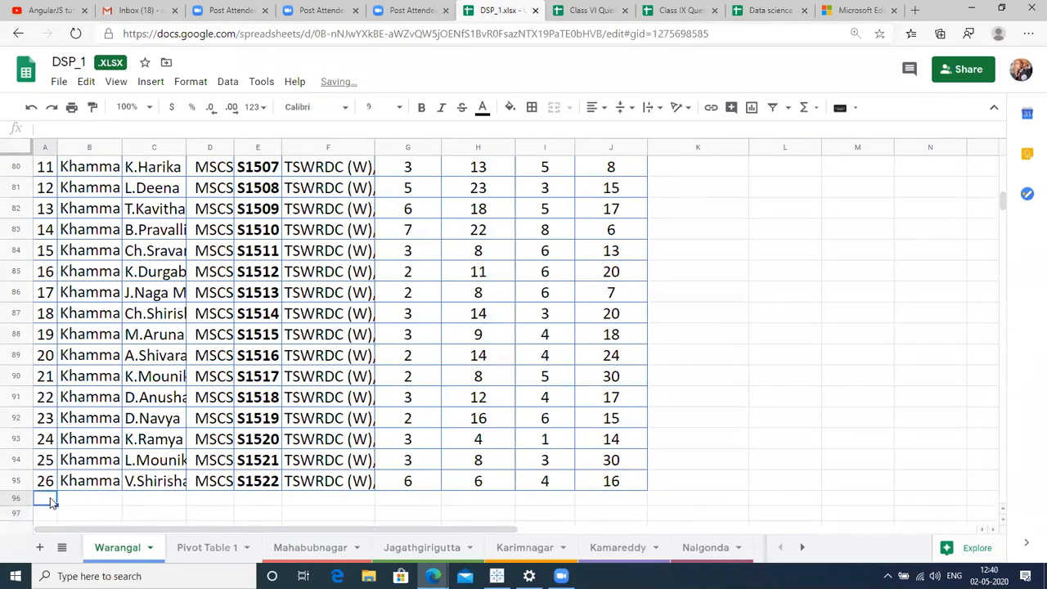
key("ctrl+z")
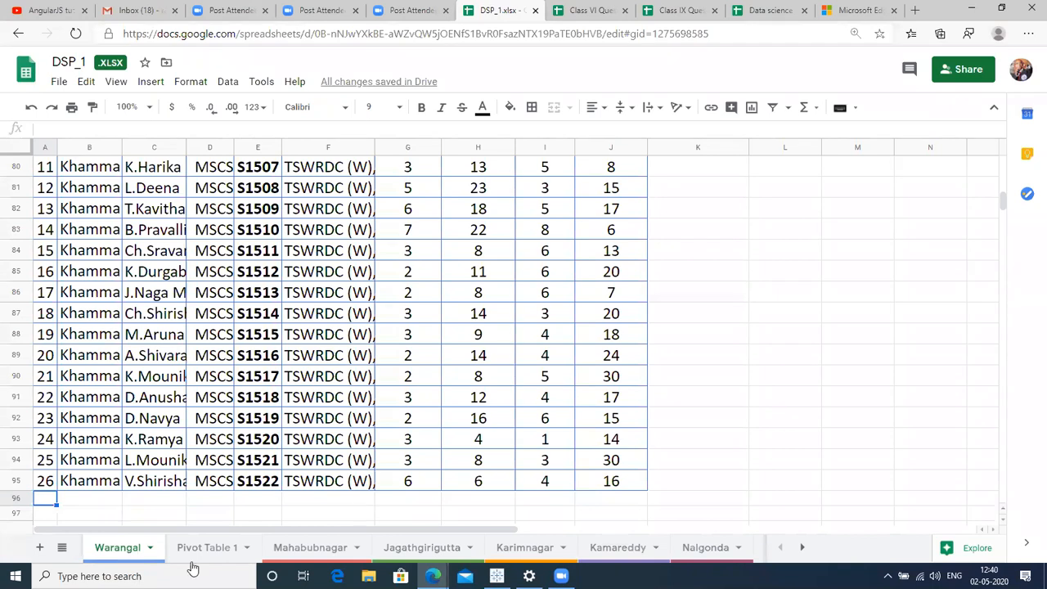
Review the header row and the right-answer formula in K2.
left_click(634, 382)
key("Right")
key("ctrl+Up")
key("ctrl+Up")
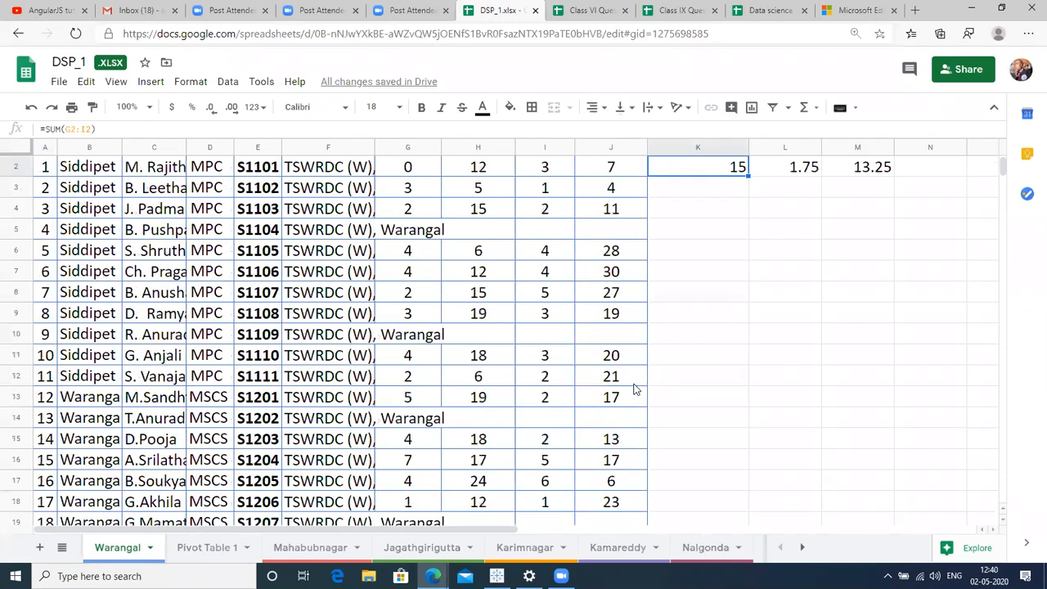
key("Right")
key("Right")
key("Right")
key("Right")
key("Right")
key("Right")
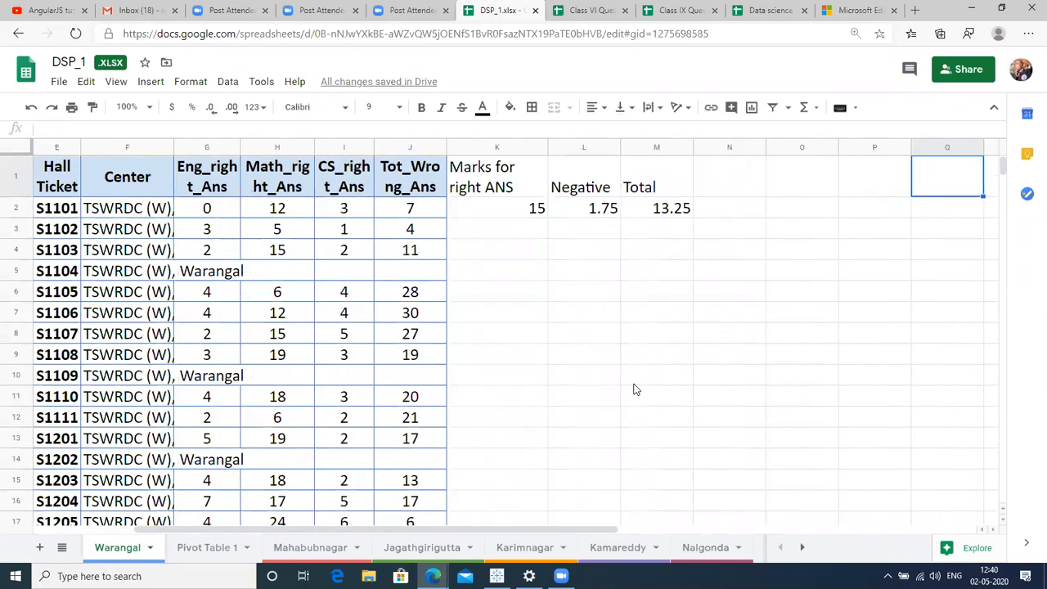
left_click(519, 175)
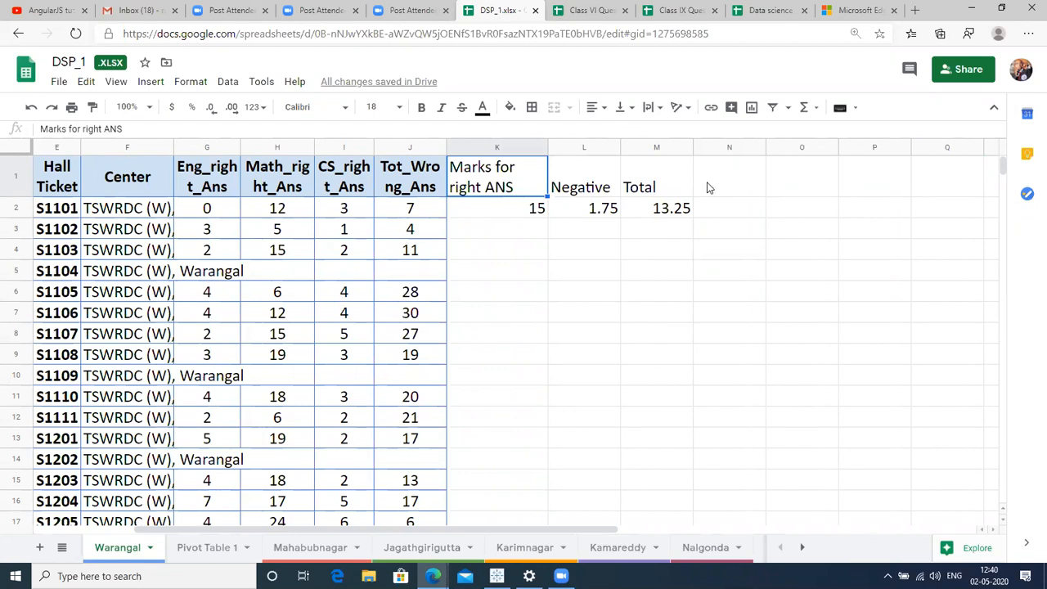
key("Right")
key("Right")
key("Right")
key("Right")
key("Right")
key("Right")
key("Right")
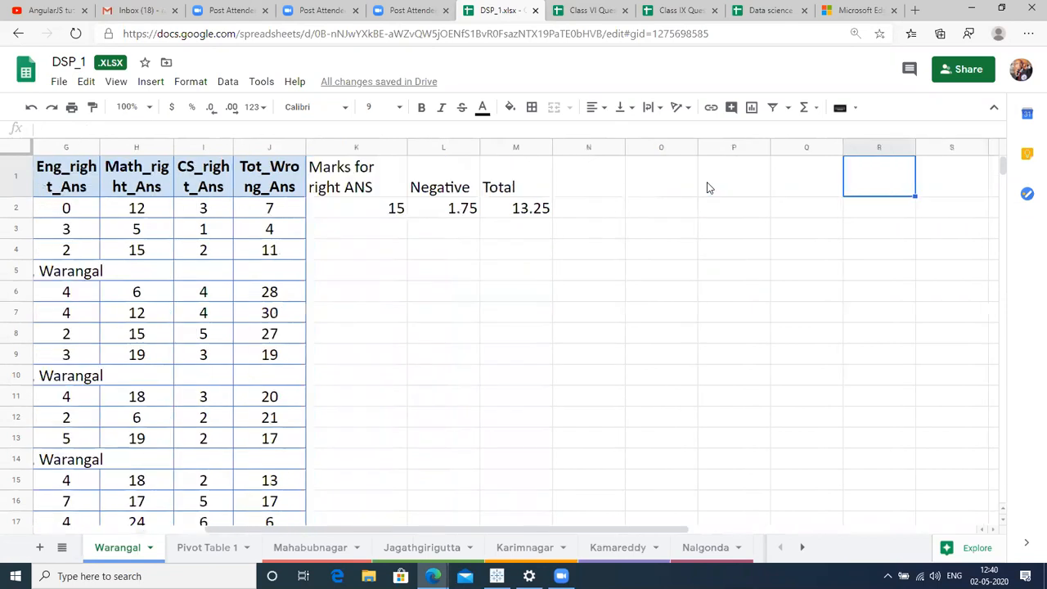
key("Left")
key("Left")
key("Left")
key("Left")
key("Down")
key("Right")
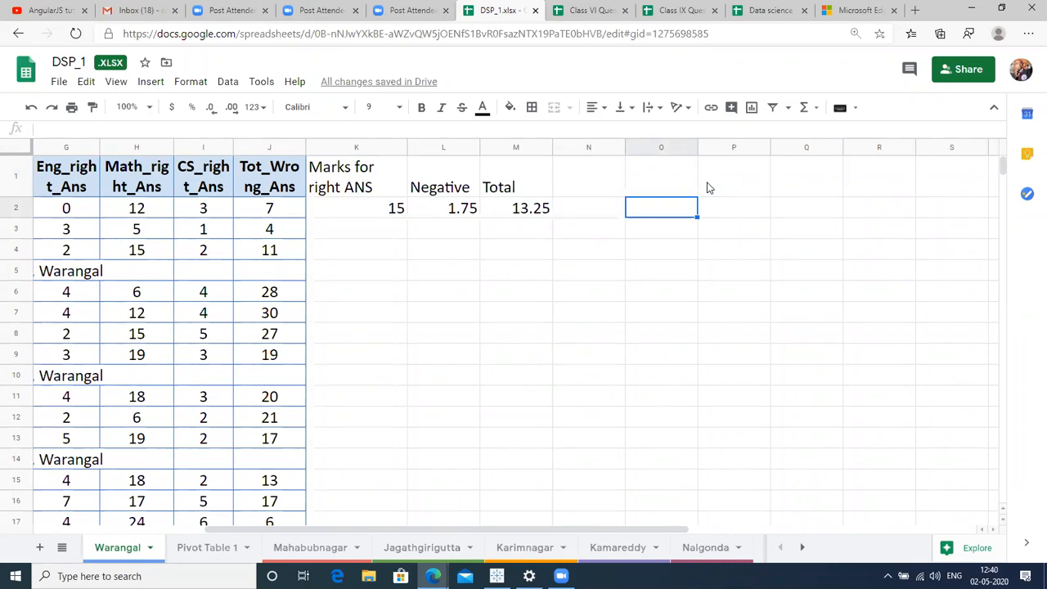
key("Down")
key("Up")
key("Left")
key("Right")
key("Left")
key("Left")
key("Left")
key("Left")
Move down to K95, beside the last student row.
key("Left")
key("Down")
key("Down")
key("Right")
key("Left")
key("Down")
key("Down")
key("Down")
key("Down")
key("Down")
key("Down")
key("Down")
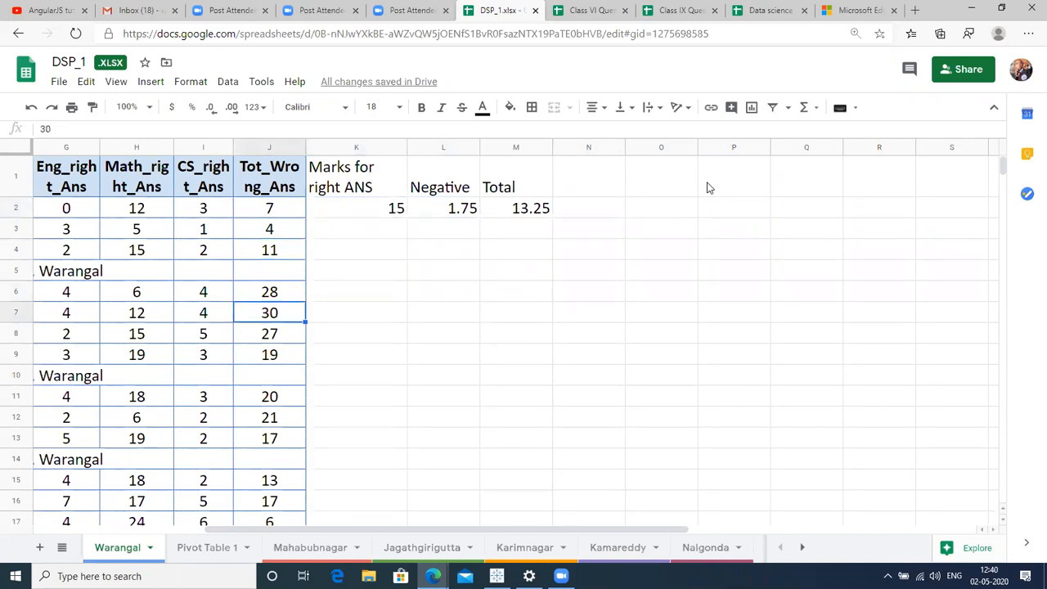
key("Down")
key("Down")
key("Down")
key("Down")
key("Down")
key("Down")
key("Down")
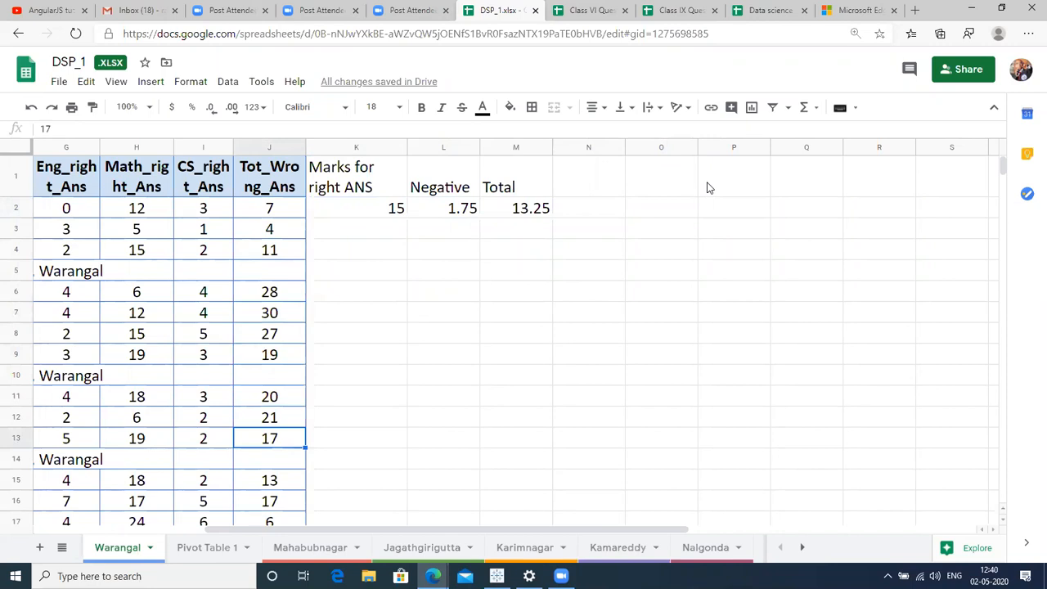
key("Down")
key("Right")
key("ctrl+Down")
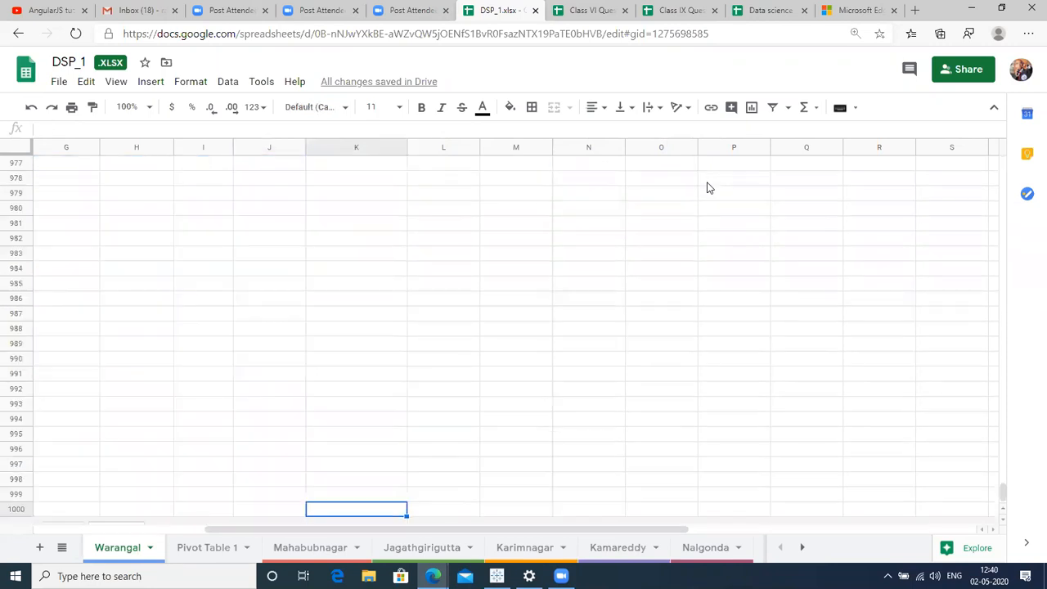
key("Left")
key("ctrl+Up")
key("Right")
Fill K2's SUM formula down K2:K95, showing 9, 19, 14 and so on.
key("ctrl+shift+Up")
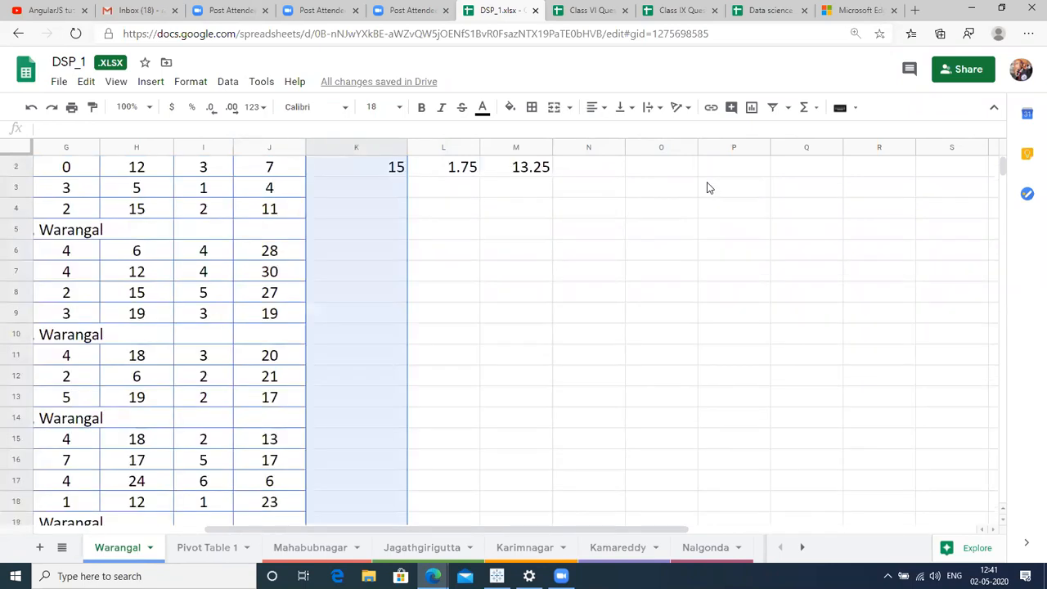
key("ctrl+d")
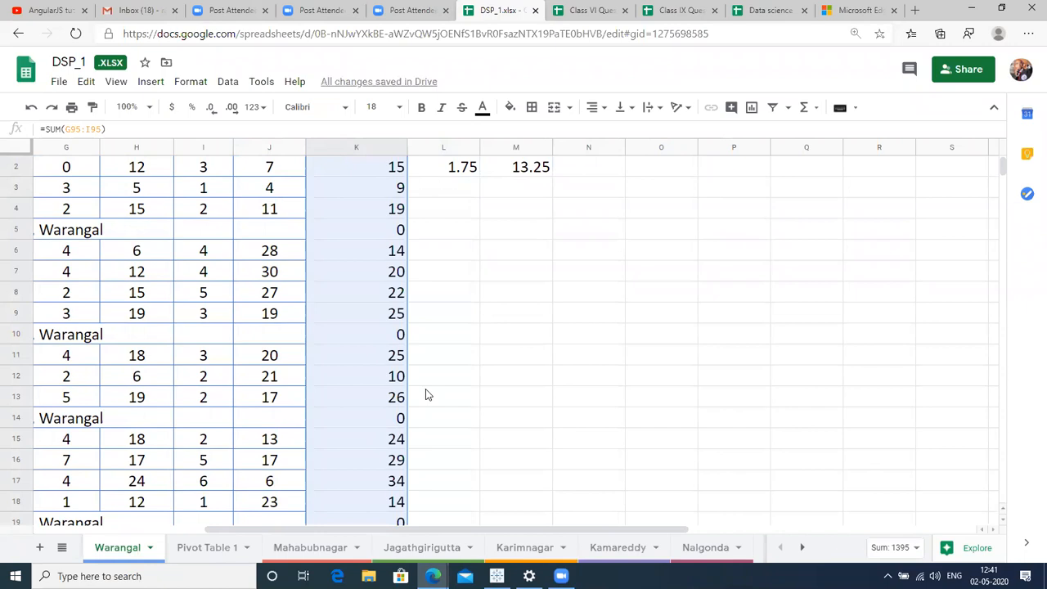
key("ctrl+Up")
key("Right")
key("Down")
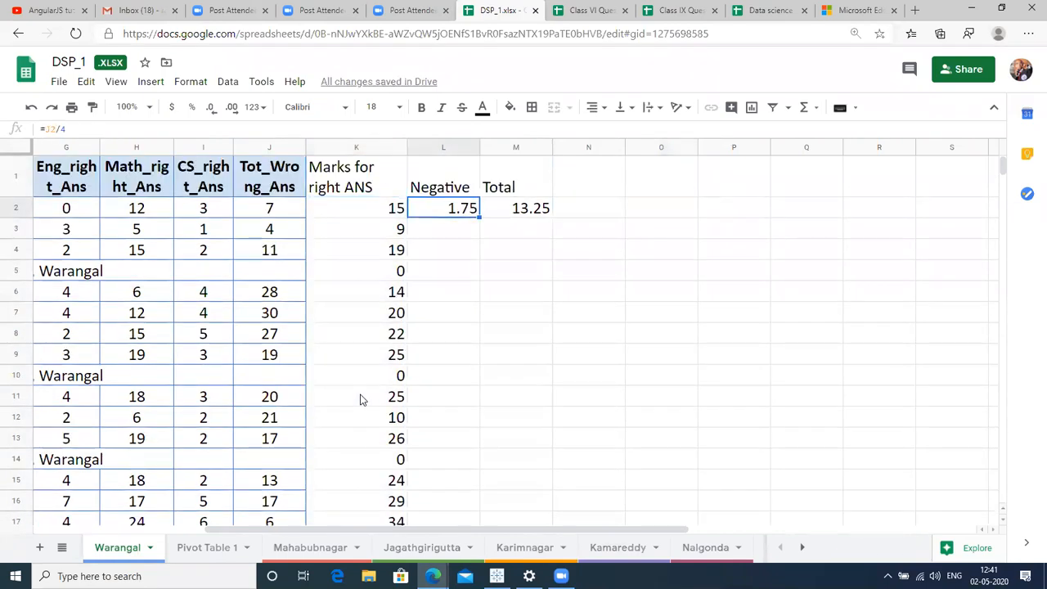
key("Right")
key("Right")
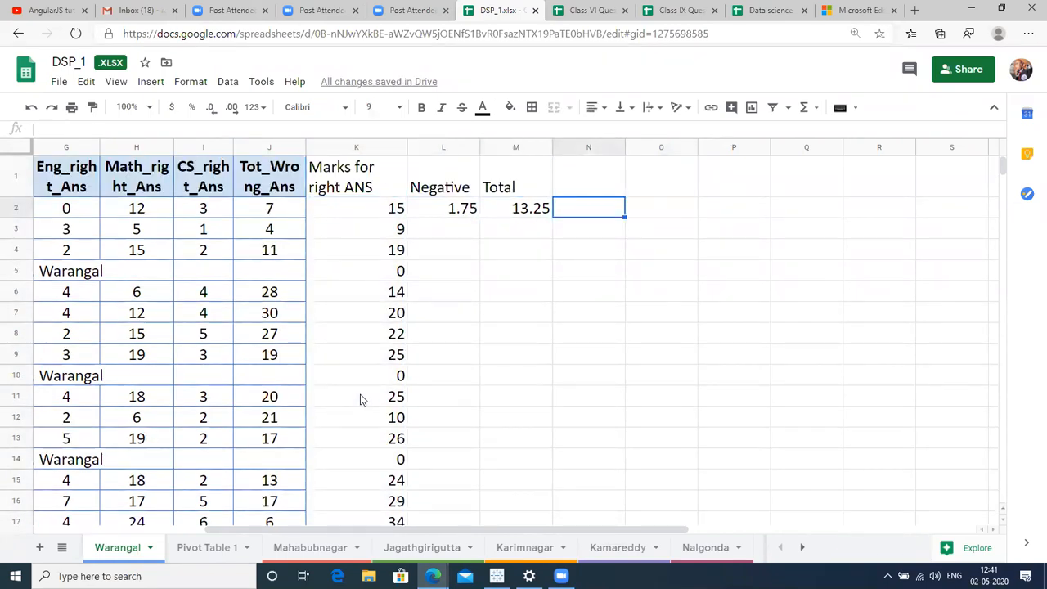
Enter =RANK(K2,K2:K95) in N2, ranking the first student's marks at 53.
type("=")
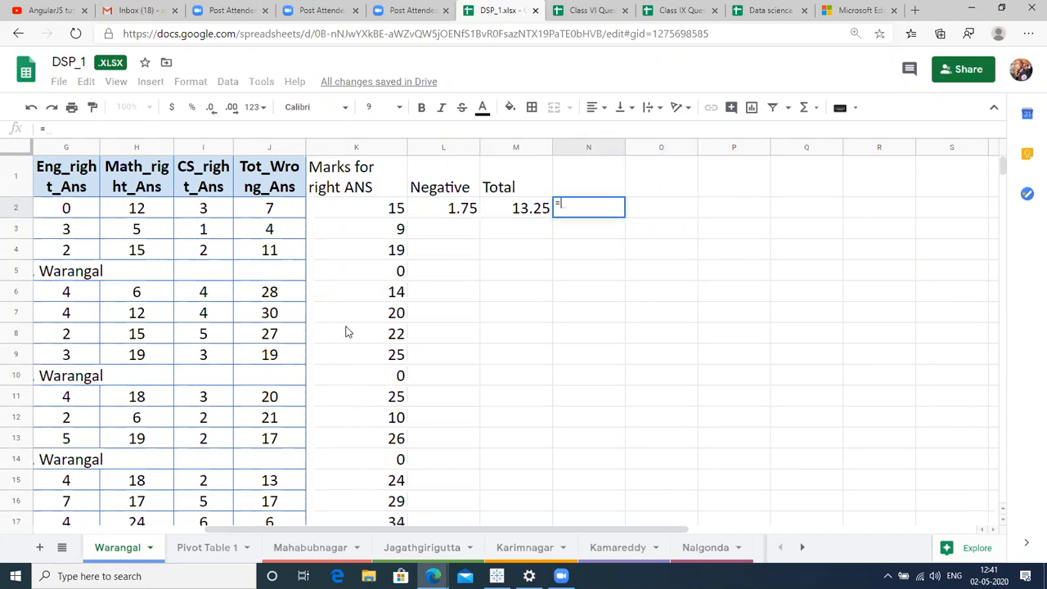
type("RANK")
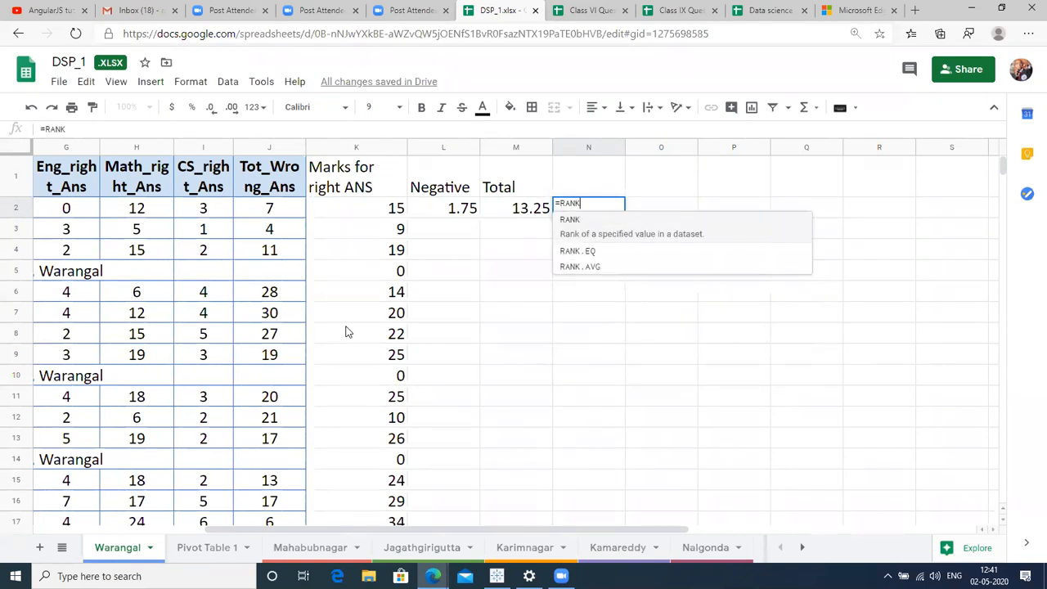
type("(")
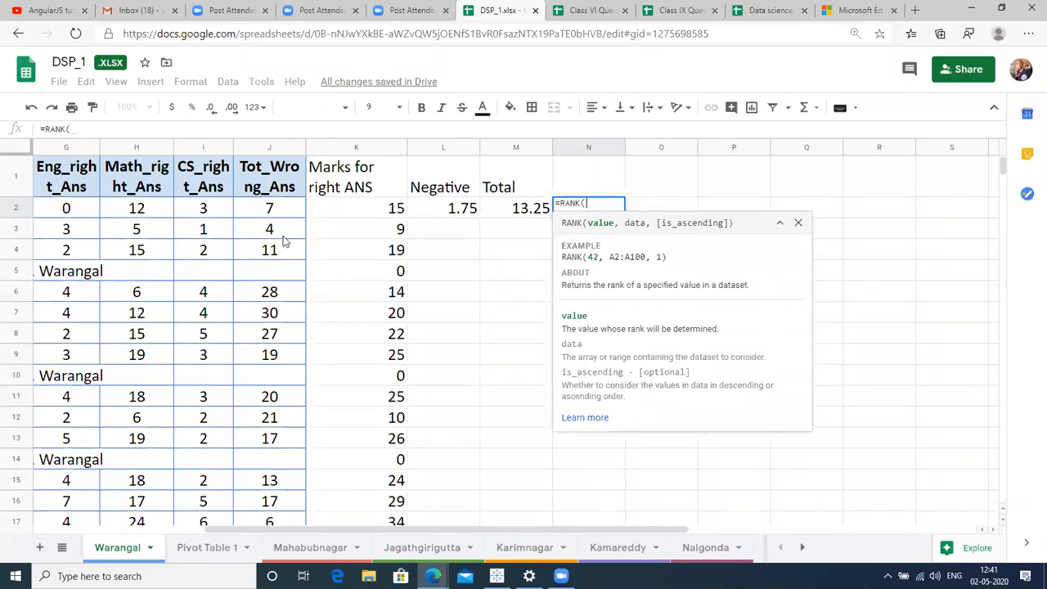
left_click(373, 210)
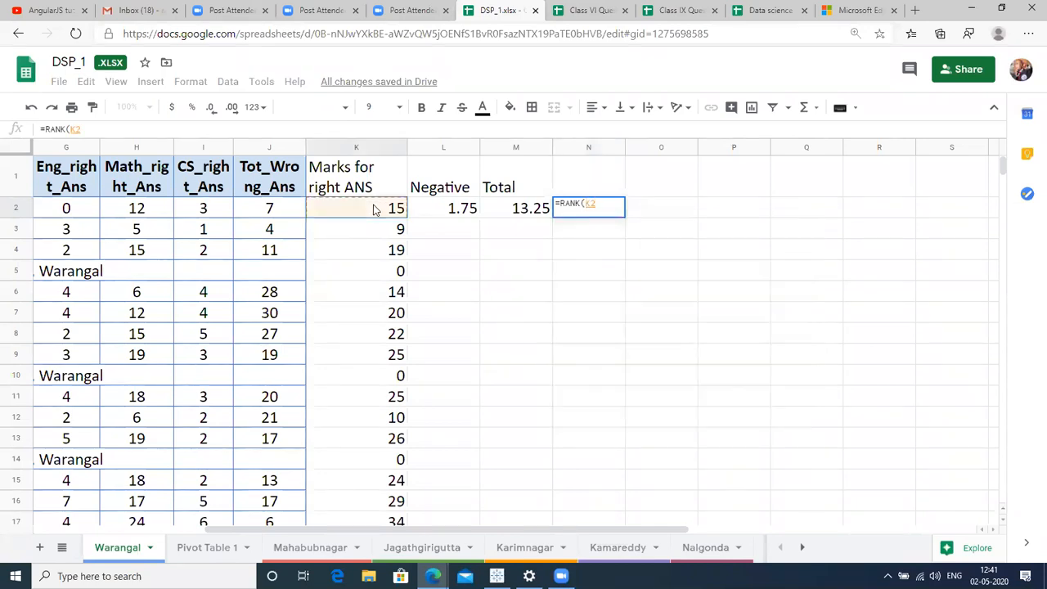
type(",")
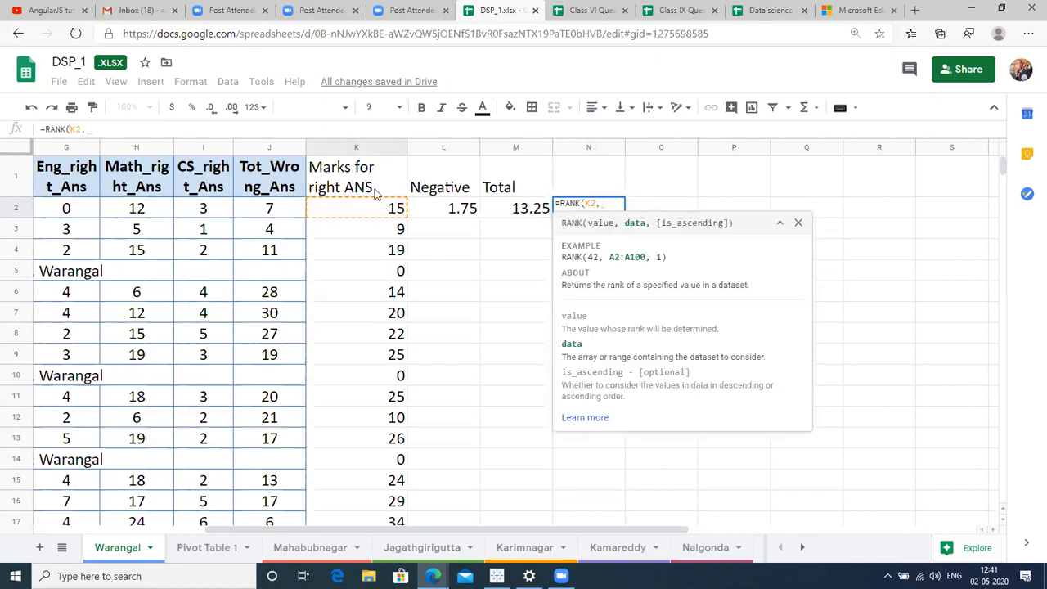
left_click(369, 216)
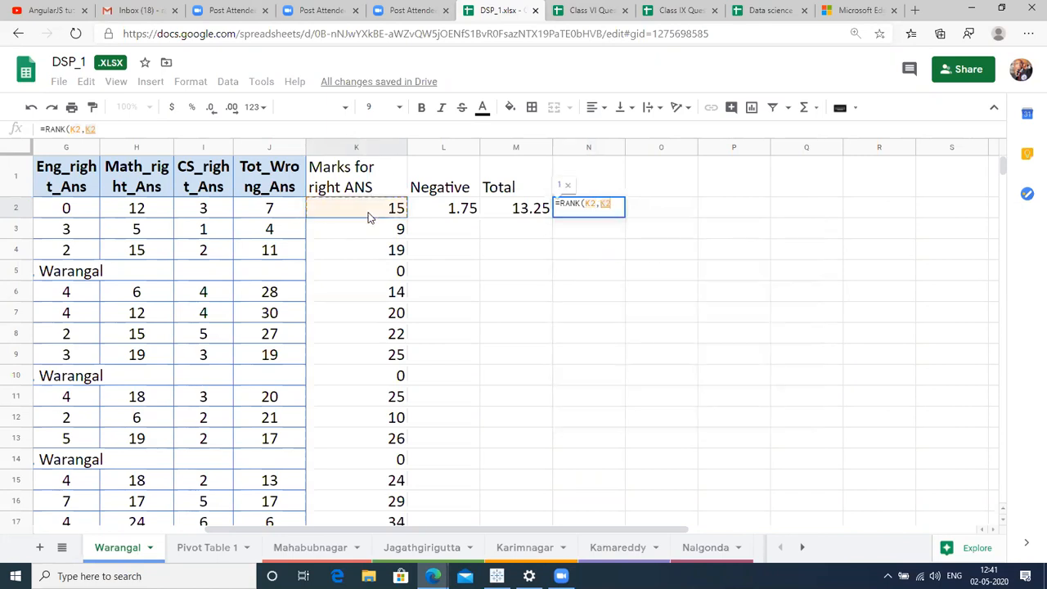
key("ctrl+shift+Down")
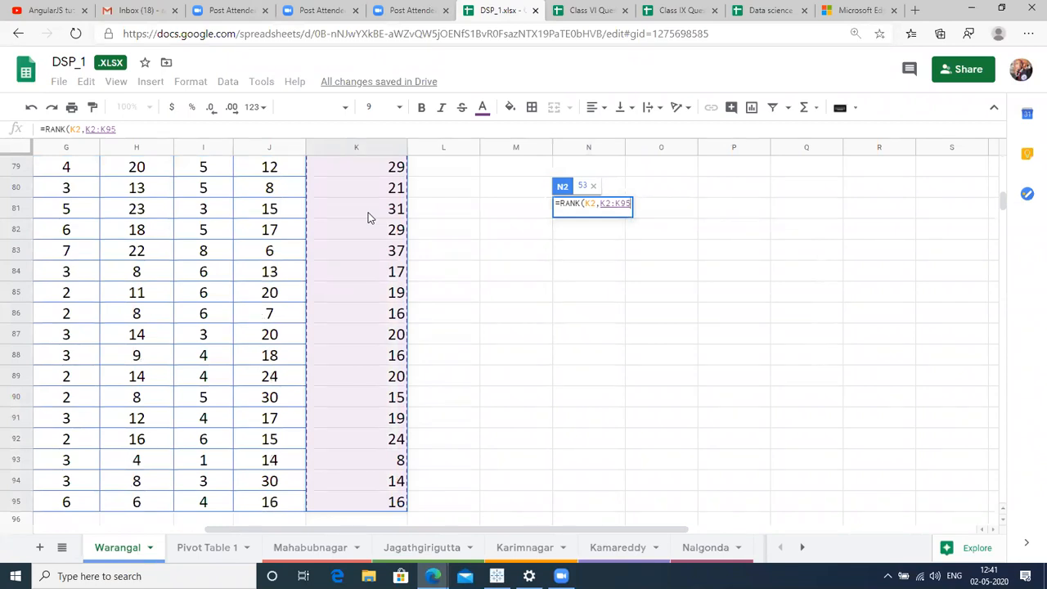
type(")")
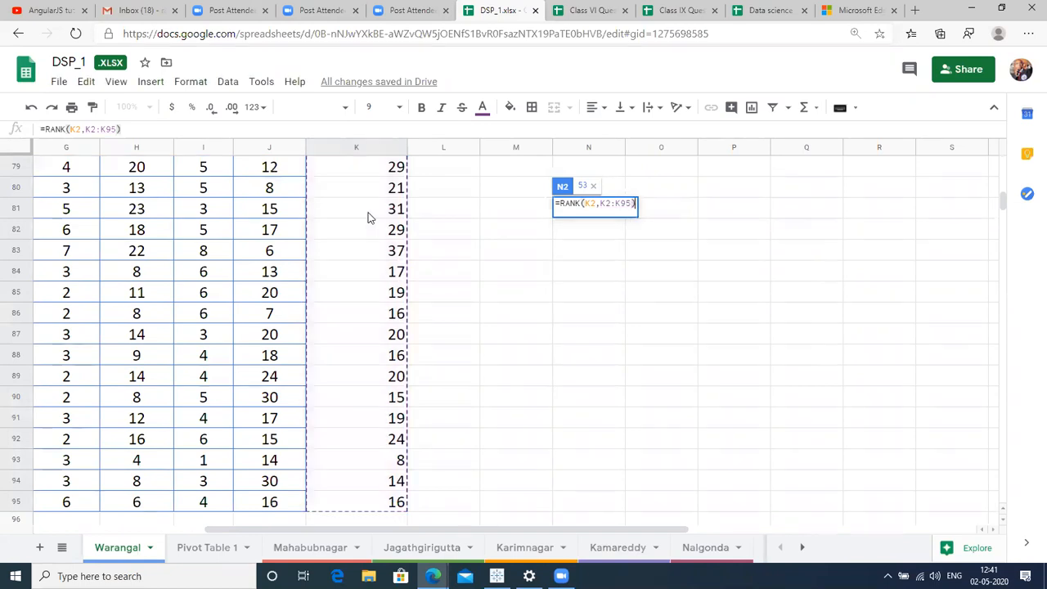
key("Return")
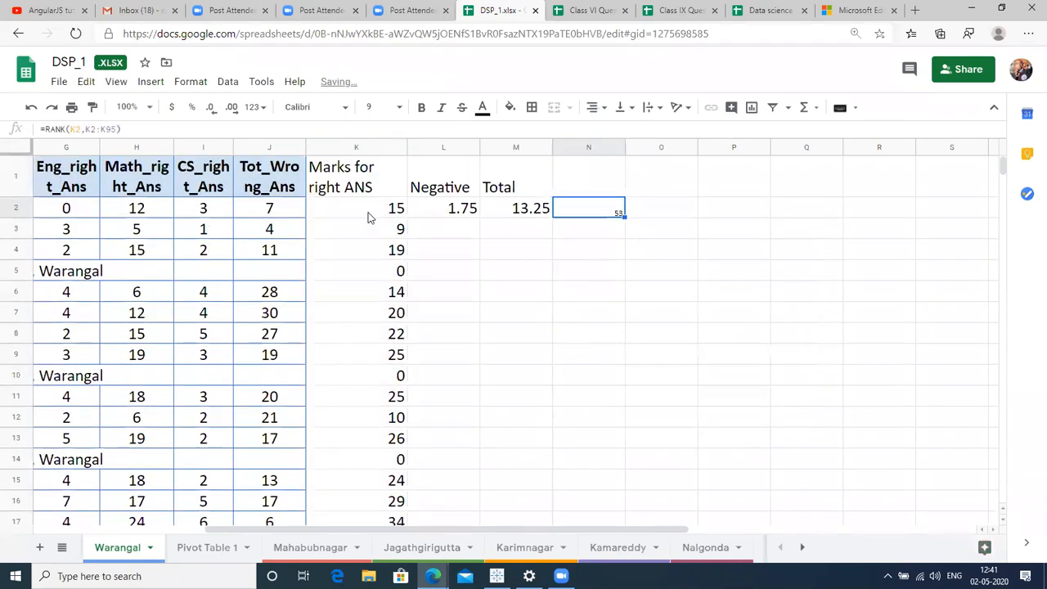
key("Left")
key("Left")
key("Left")
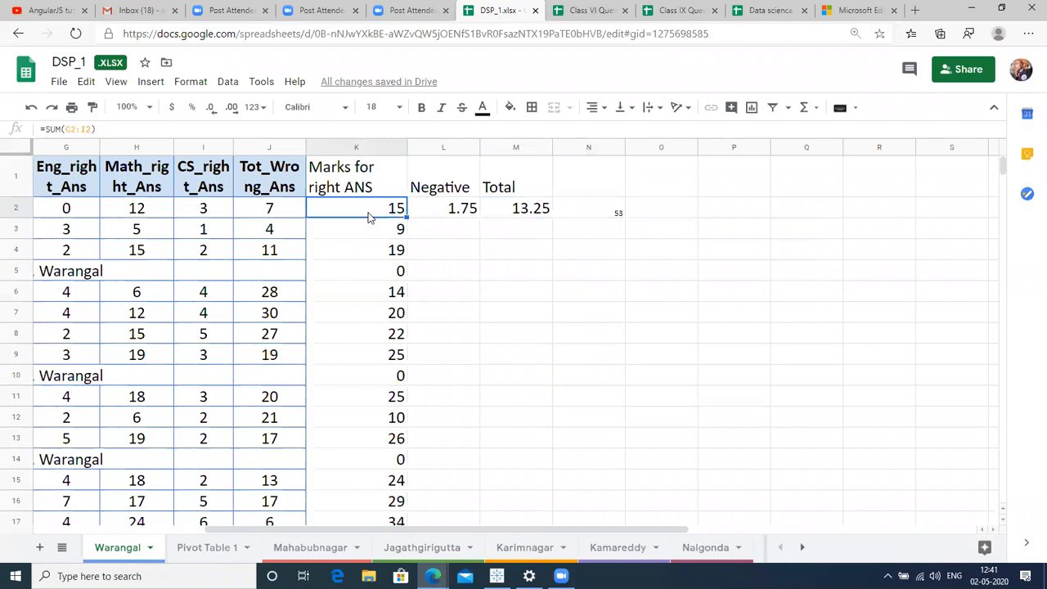
Set N2 to font size 14 and fill the RANK formula down column N (61, 38, 62, 55).
key("Right")
key("Right")
key("Right")
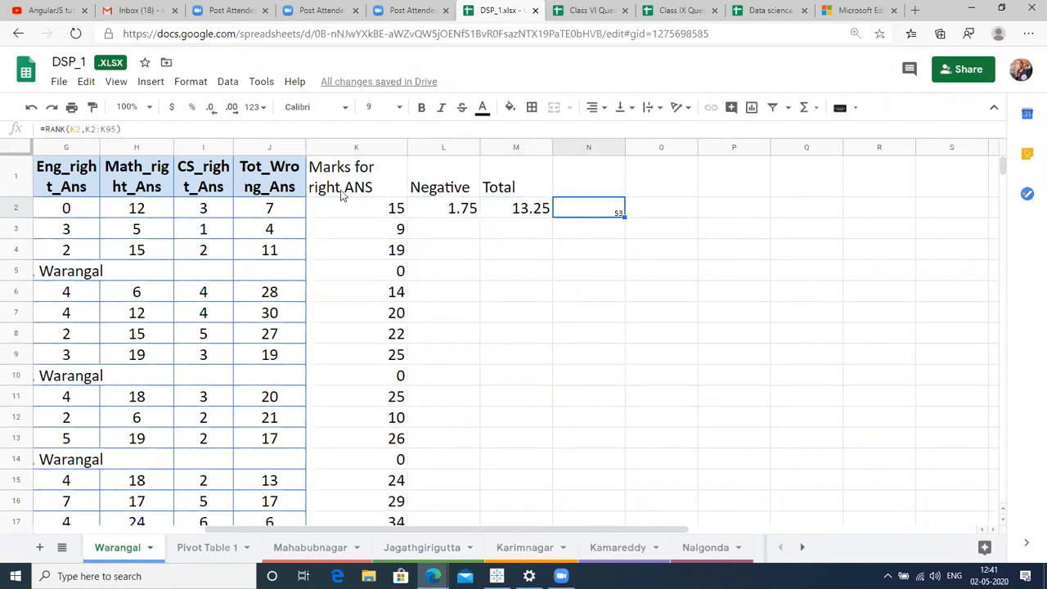
left_click(378, 114)
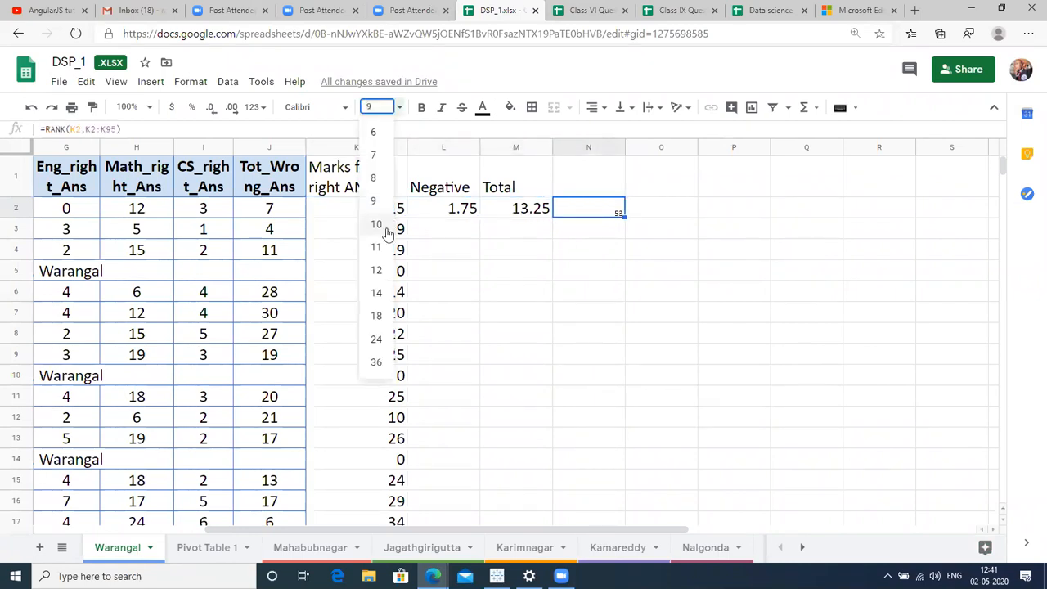
left_click(383, 293)
key("shift+Down")
key("shift+Down")
key("shift+Down")
key("shift+Down")
key("shift+Down")
key("shift+Down")
key("shift+Down")
key("shift+Down")
key("shift+Down")
key("shift+Down")
key("shift+Down")
key("shift+Down")
key("shift+Down")
key("shift+Down")
key("shift+Down")
key("shift+Down")
key("shift+Down")
key("shift+Down")
key("shift+Down")
key("shift+Down")
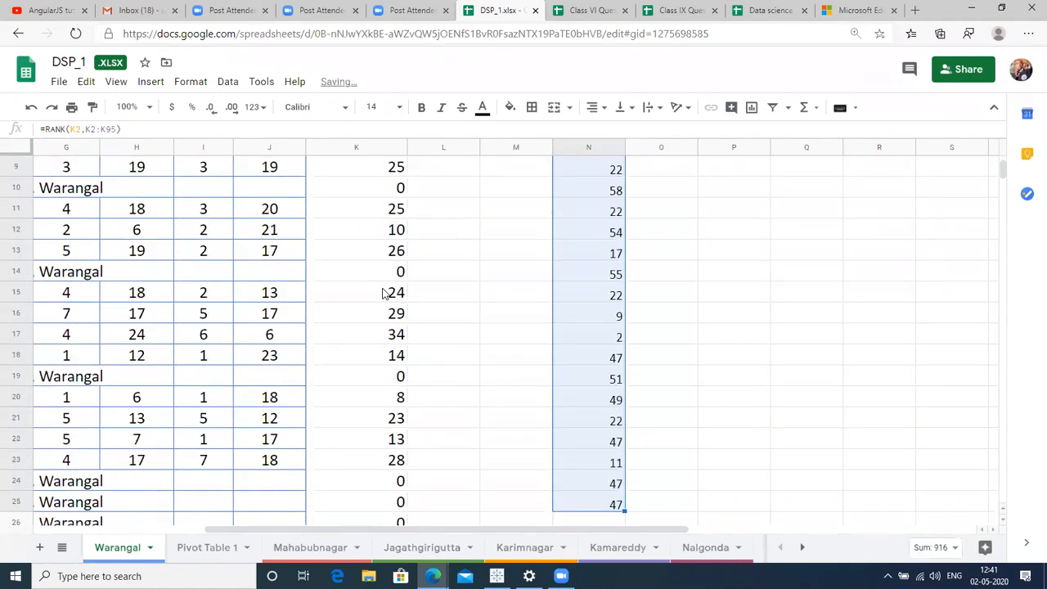
key("Up")
key("Down")
Recheck N2's RANK formula against K2, then move to the N1 heading.
left_click(366, 209)
key("ctrl+Right")
key("F2")
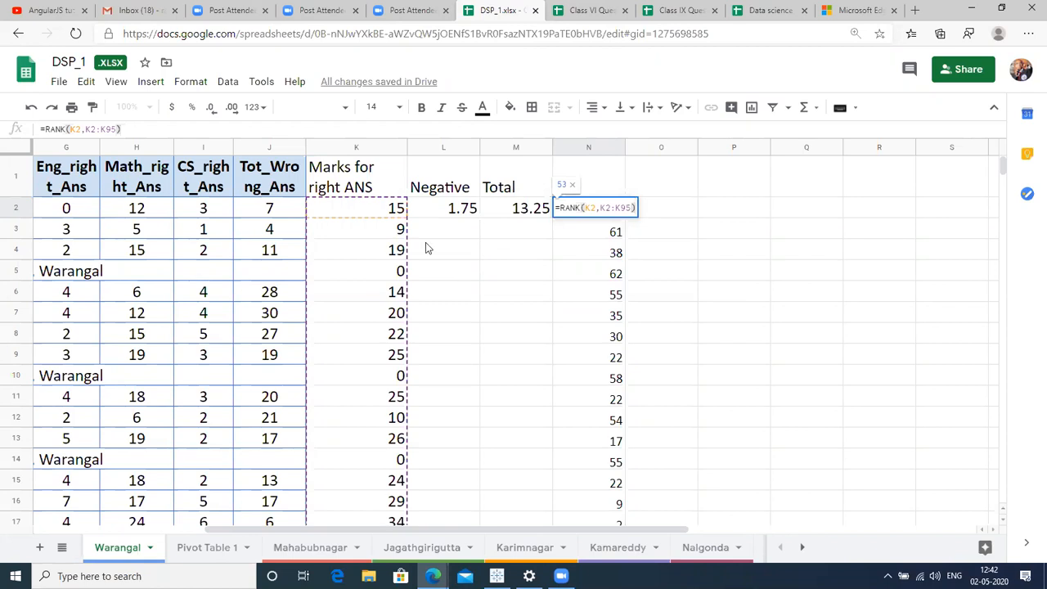
key("Return")
key("Up")
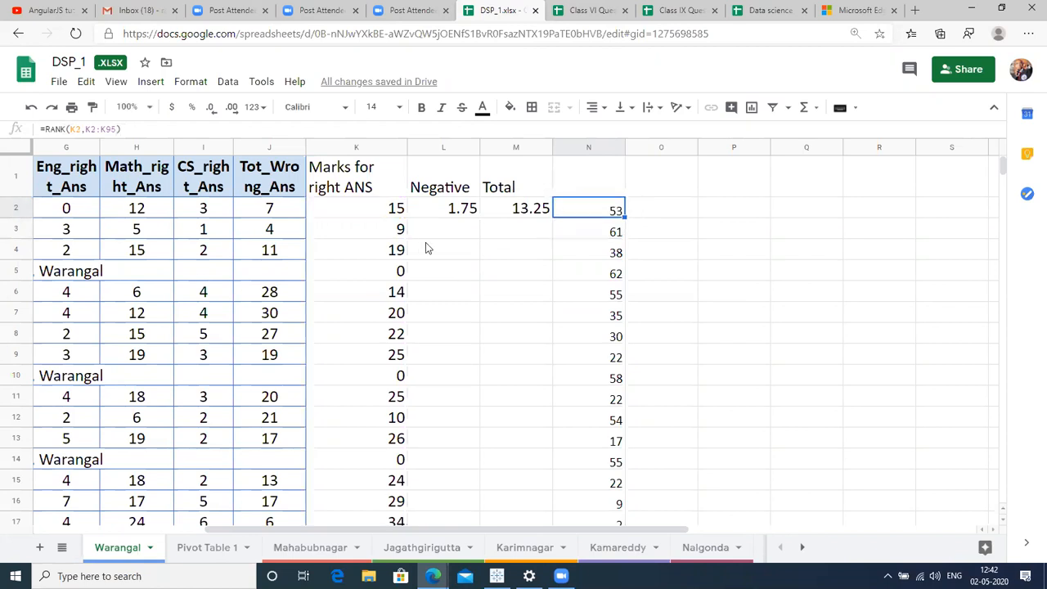
left_click(378, 213)
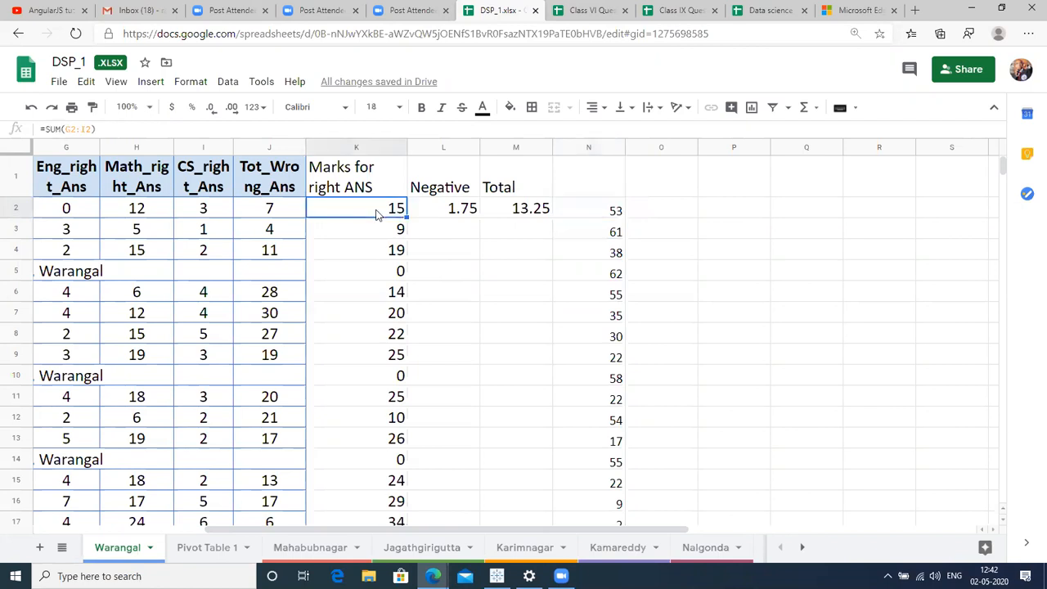
left_click(604, 215)
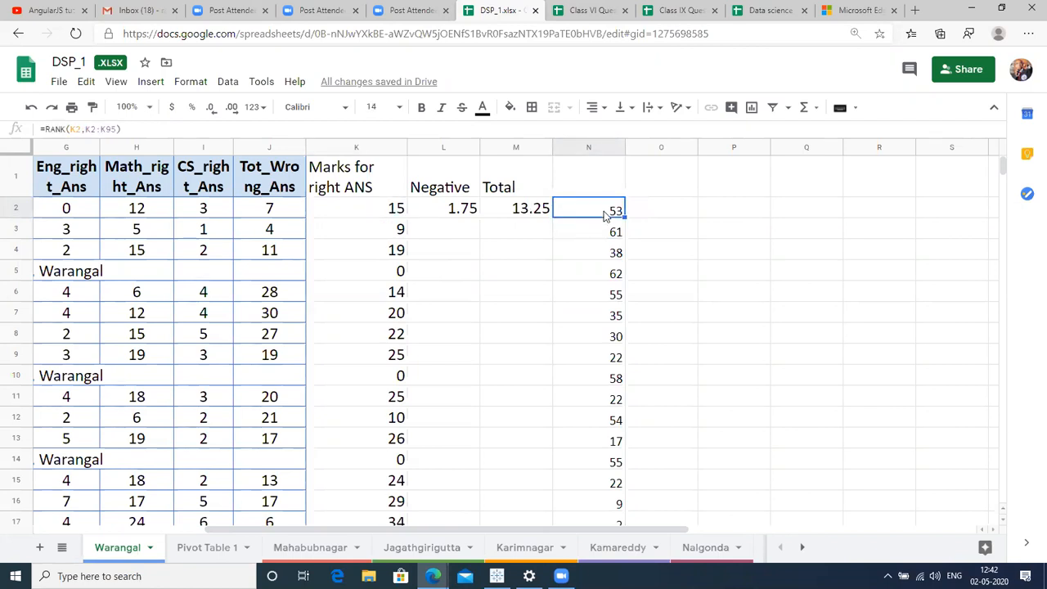
key("Up")
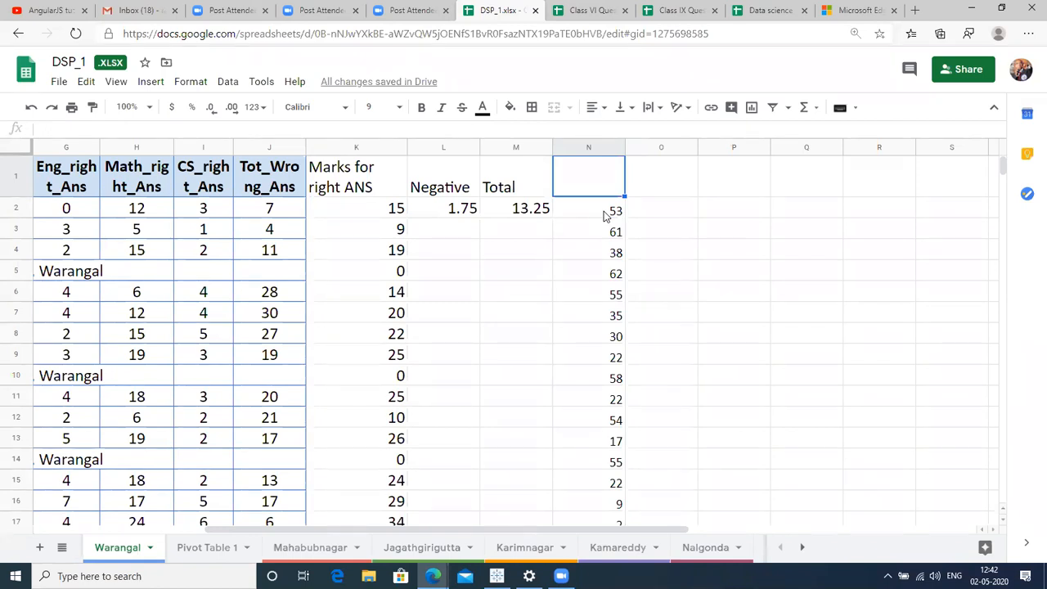
key("Left")
key("Left")
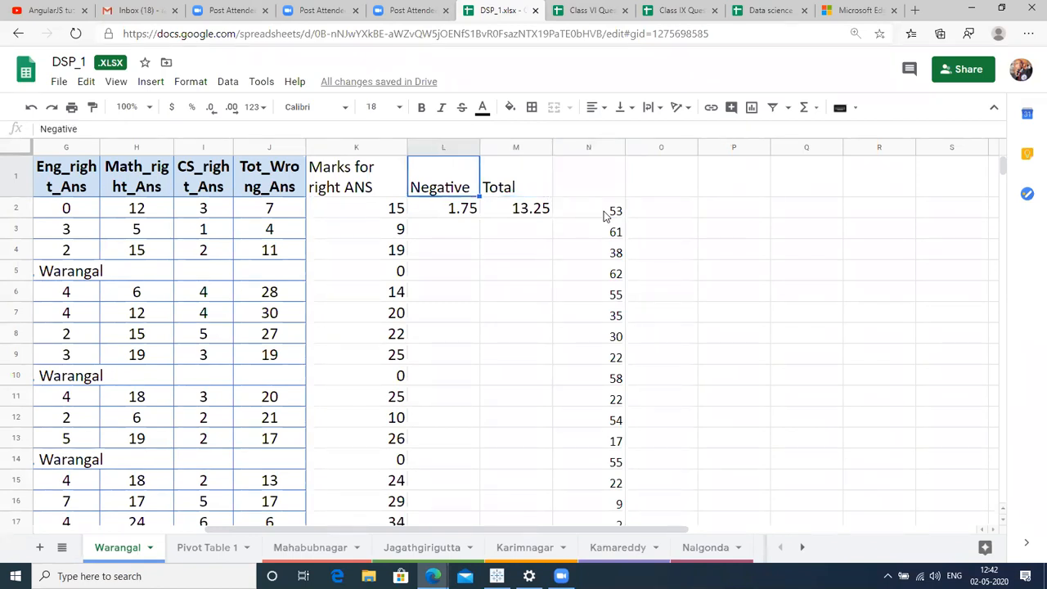
Drag the K/L column border right so the Marks for right ANS heading fits wider.
key("ctrl+Home")
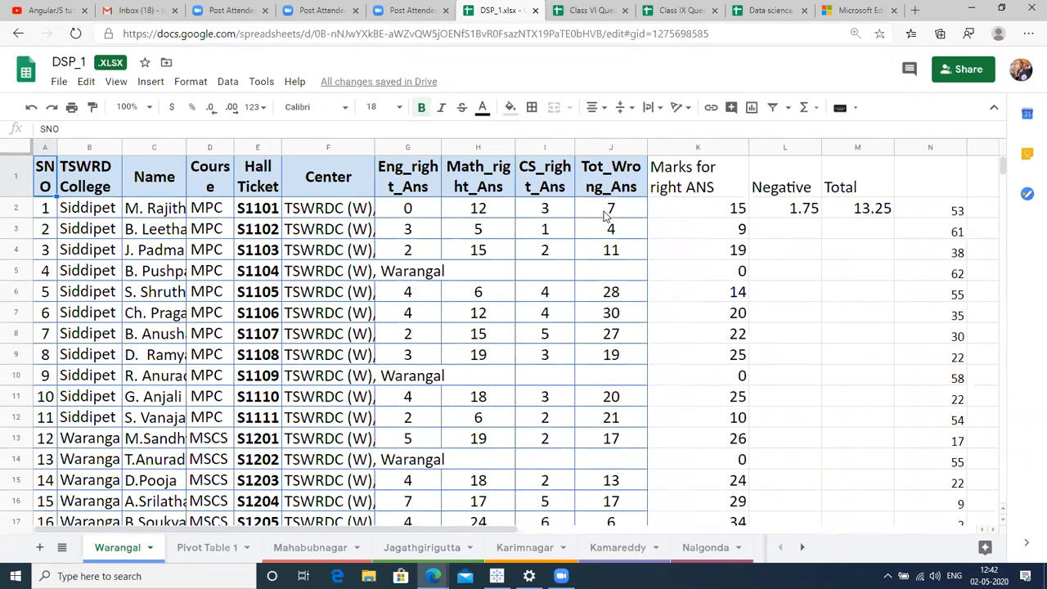
key("Right")
key("Right")
key("Right")
key("Right")
key("Right")
key("Right")
key("Right")
key("Right")
key("Right")
key("Right")
key("Right")
key("Right")
key("Right")
key("Right")
key("Right")
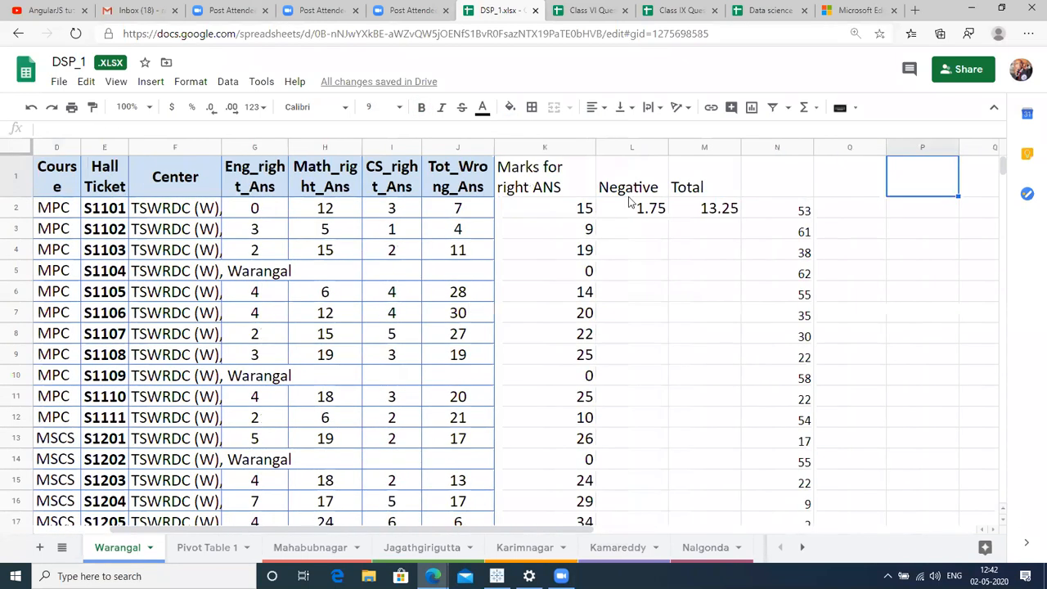
left_click(562, 173)
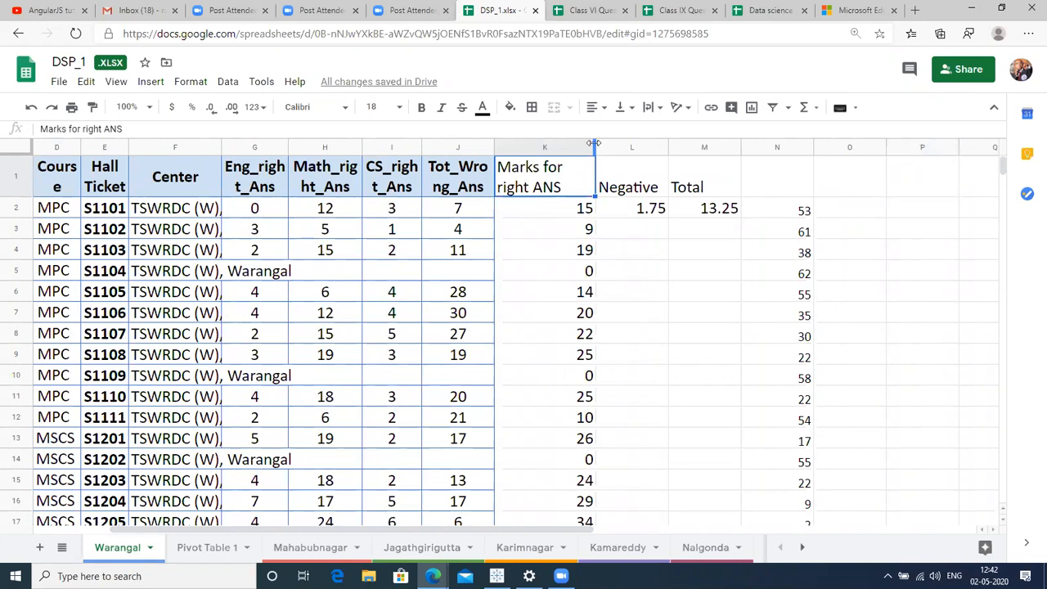
left_click_drag(594, 143, 619, 143)
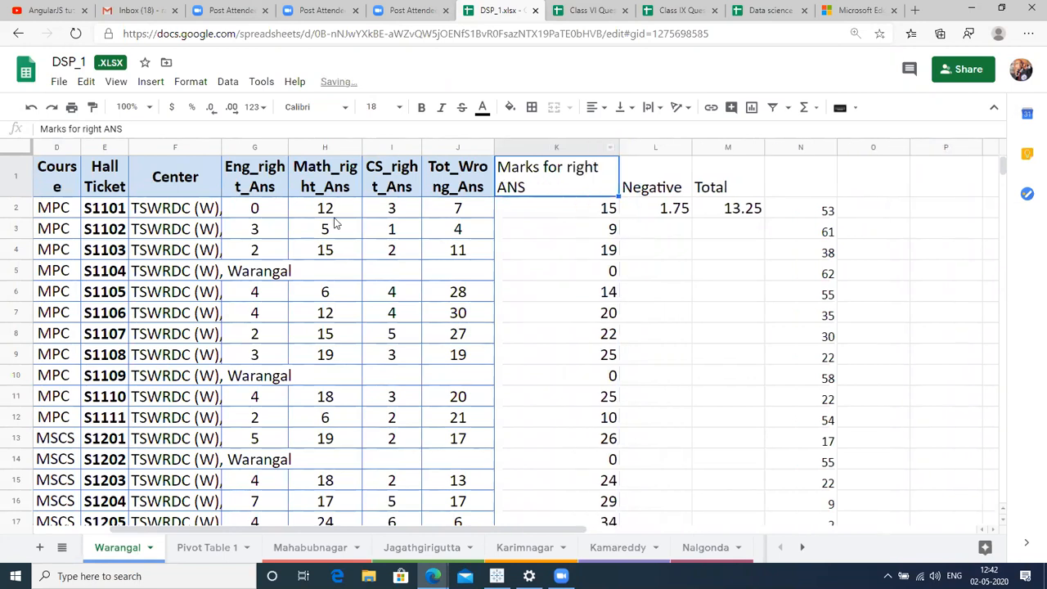
left_click(243, 211)
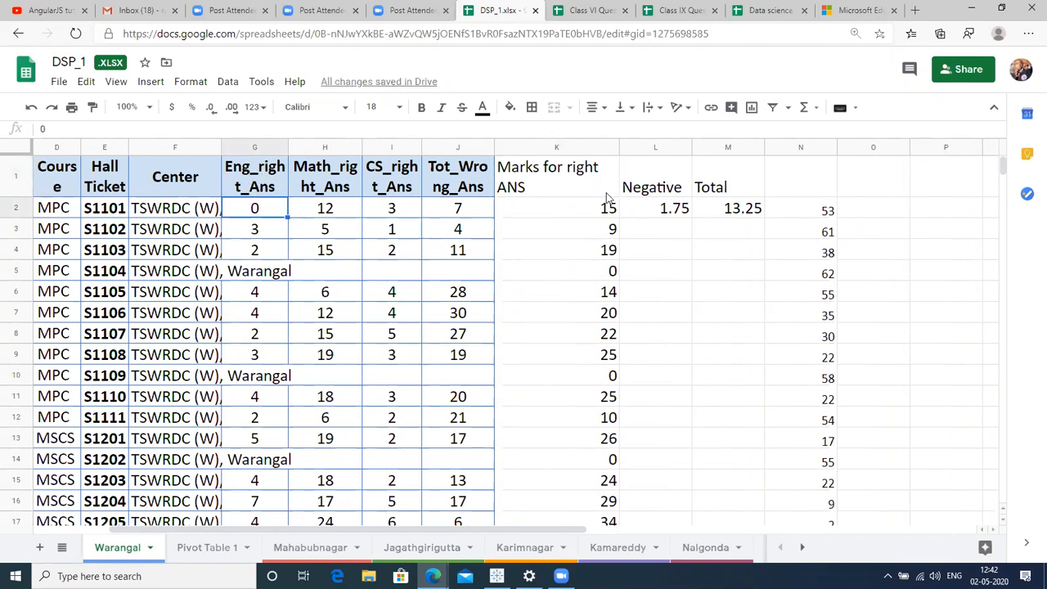
left_click(557, 214)
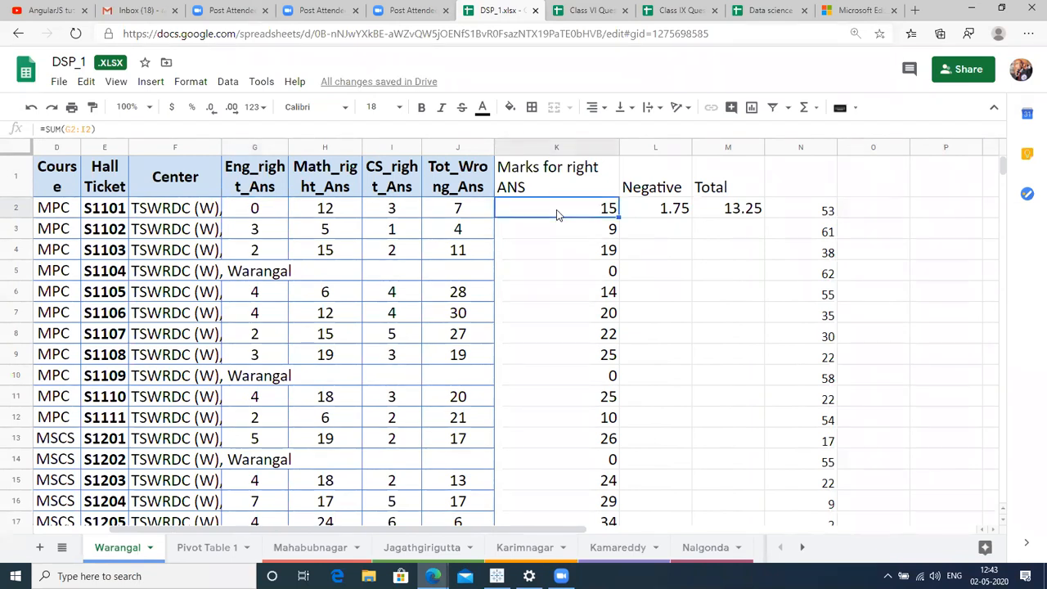
double_click(556, 210)
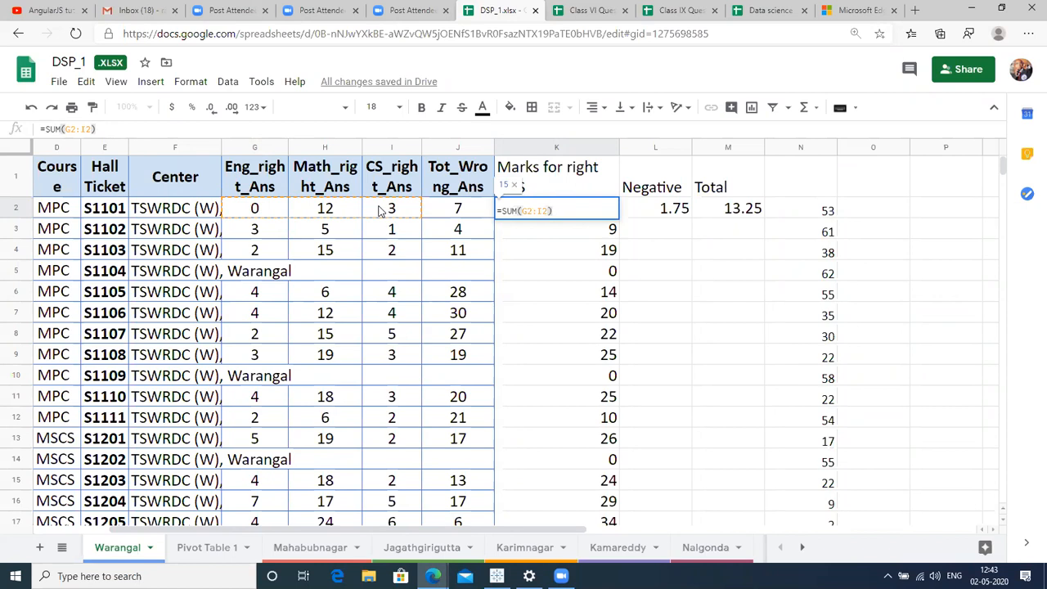
key("Return")
left_click(570, 210)
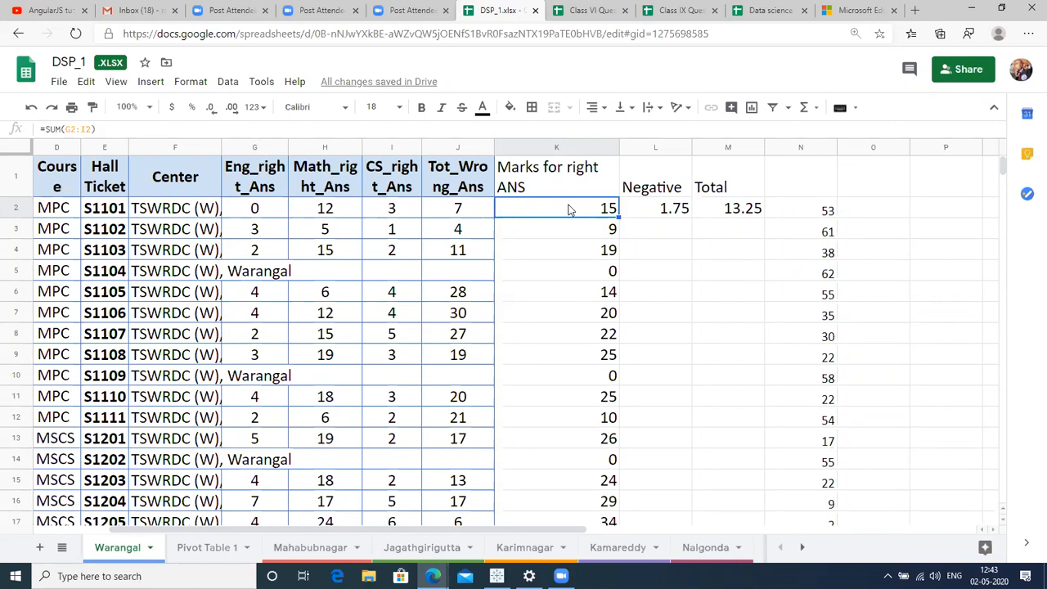
left_click(458, 147)
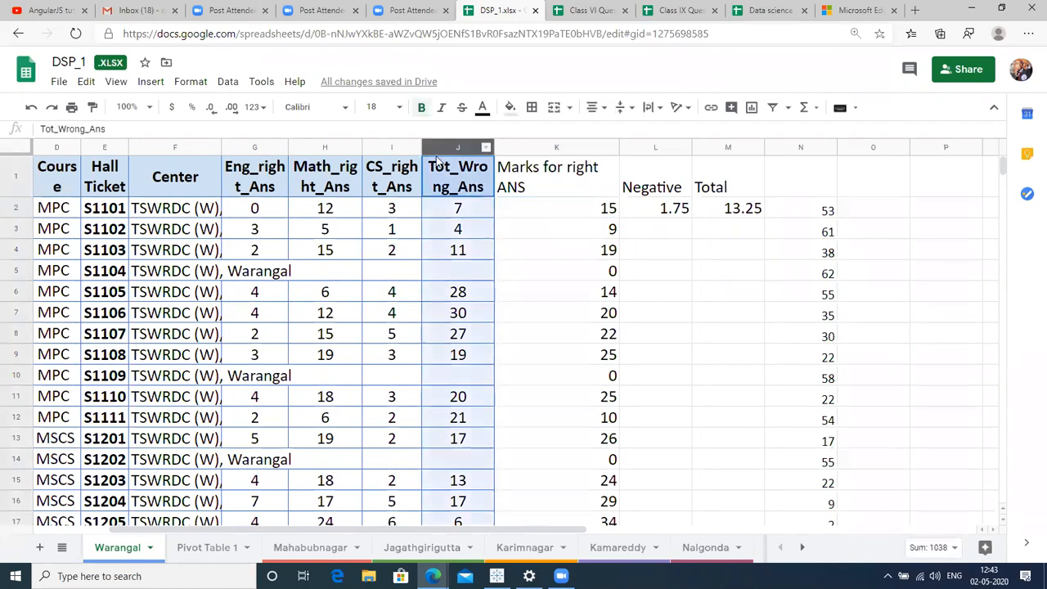
left_click(473, 212)
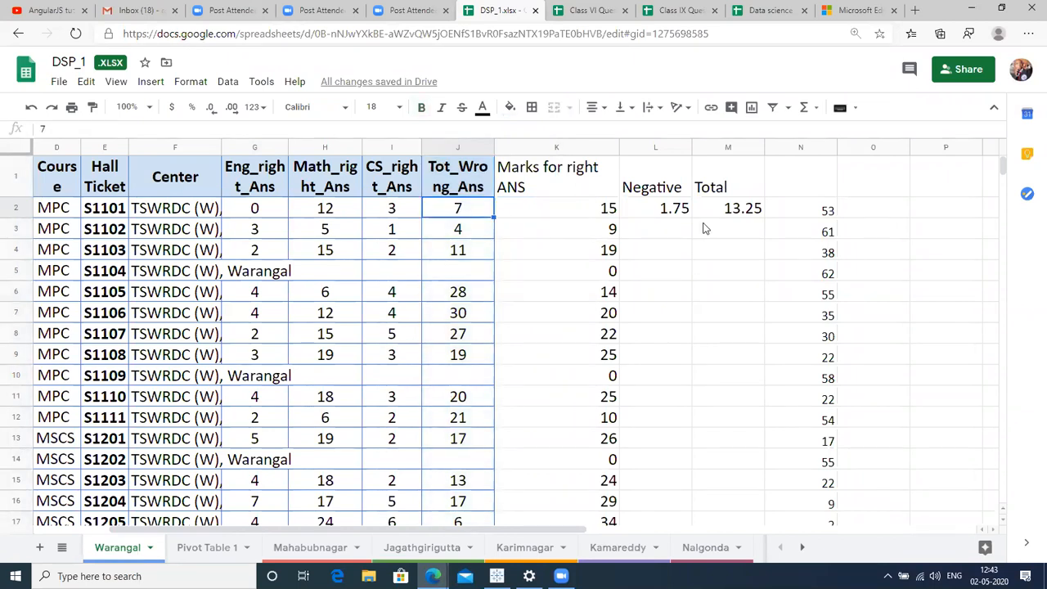
left_click(678, 210)
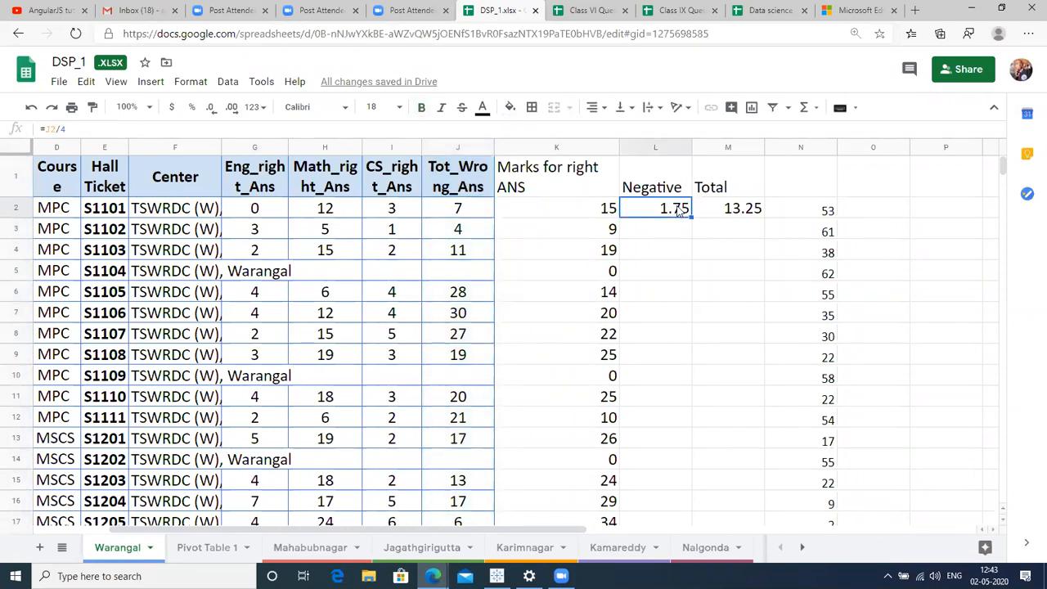
double_click(637, 211)
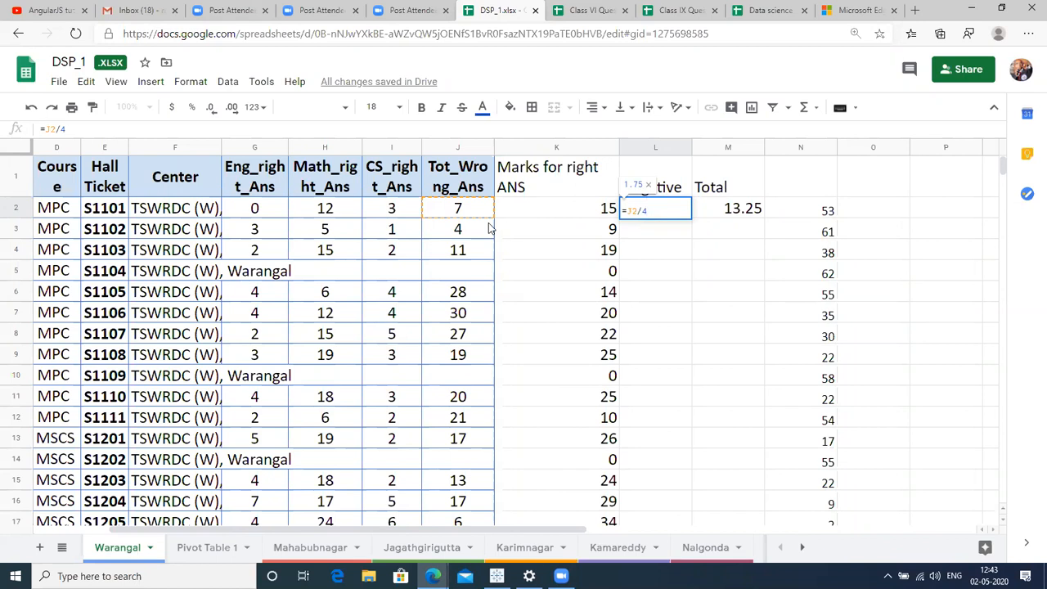
key("Return")
key("Up")
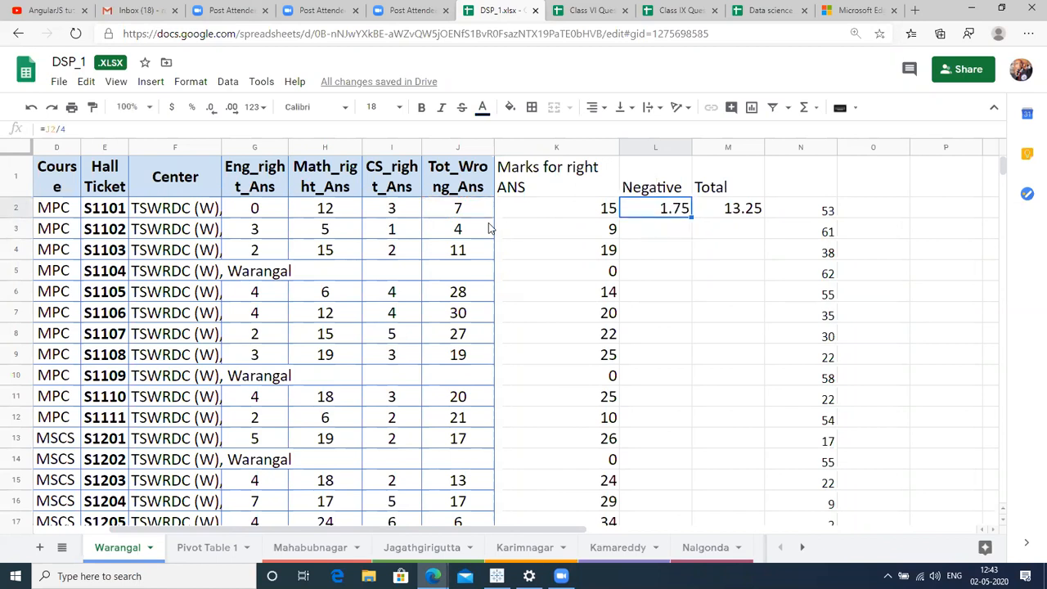
key("Down")
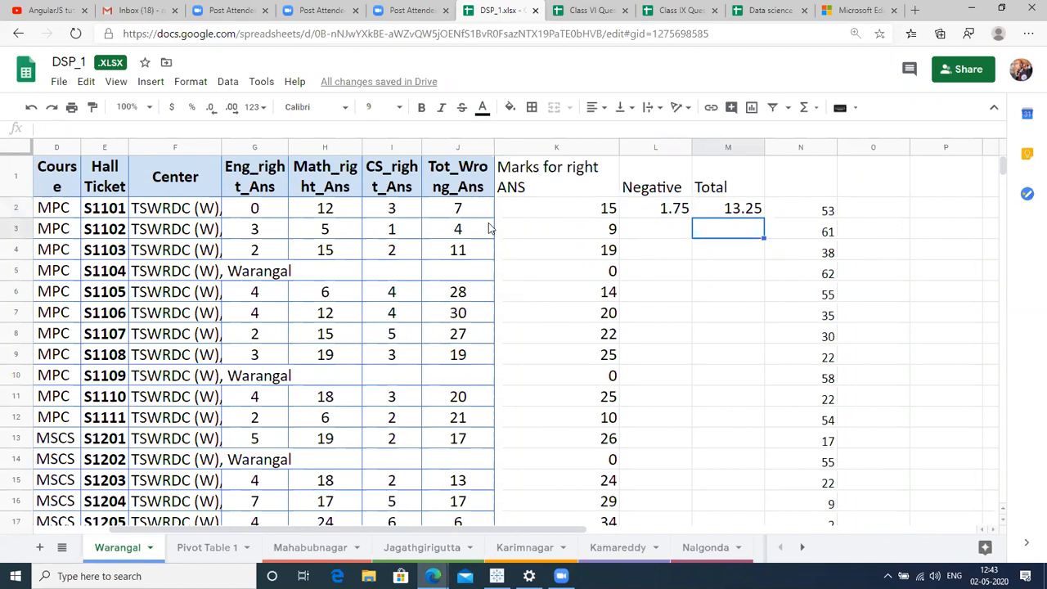
key("Down")
key("Up")
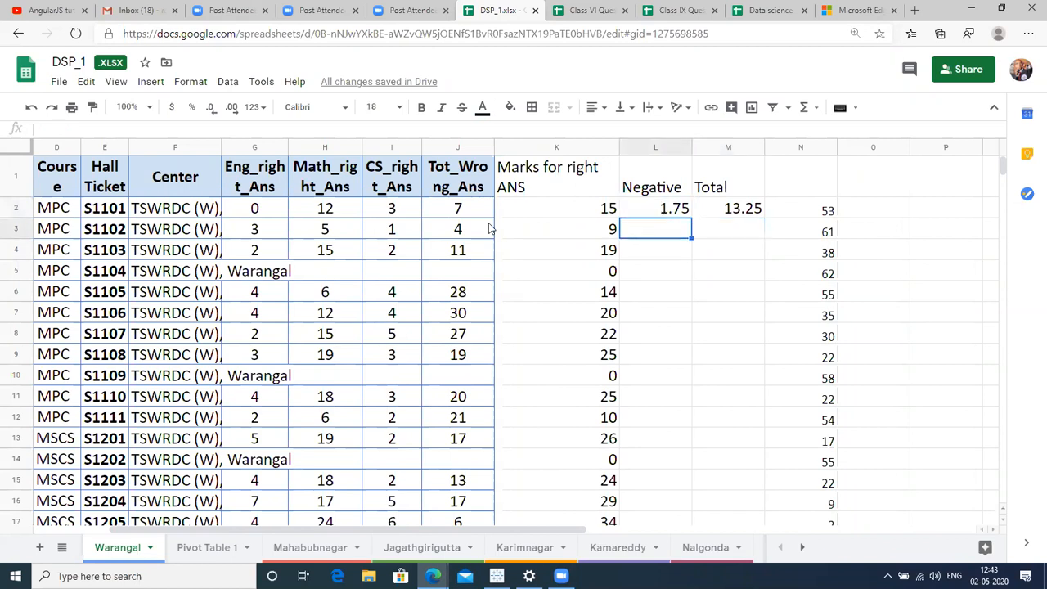
key("Down")
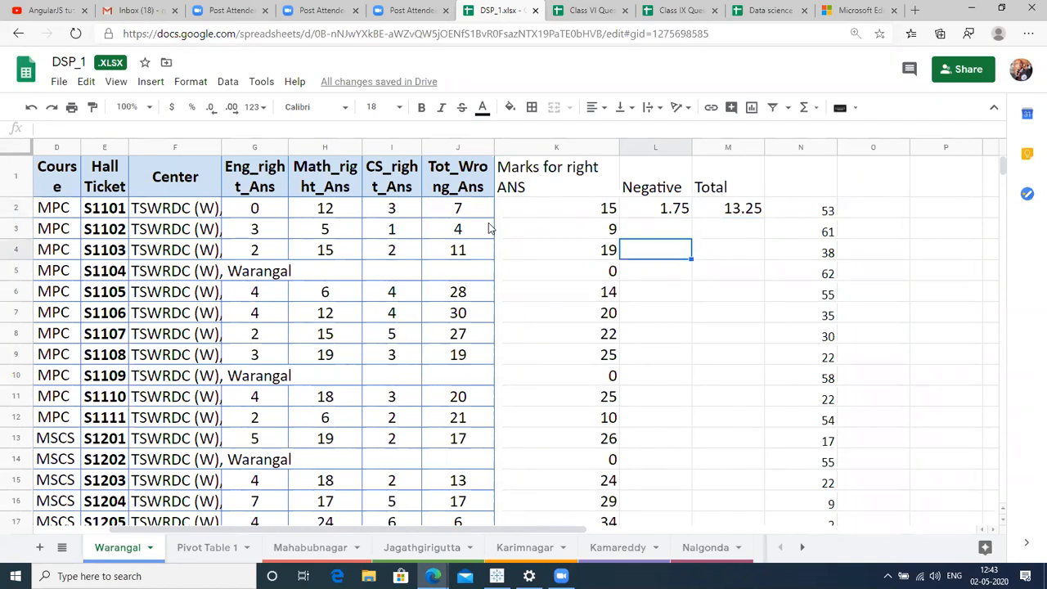
type("4")
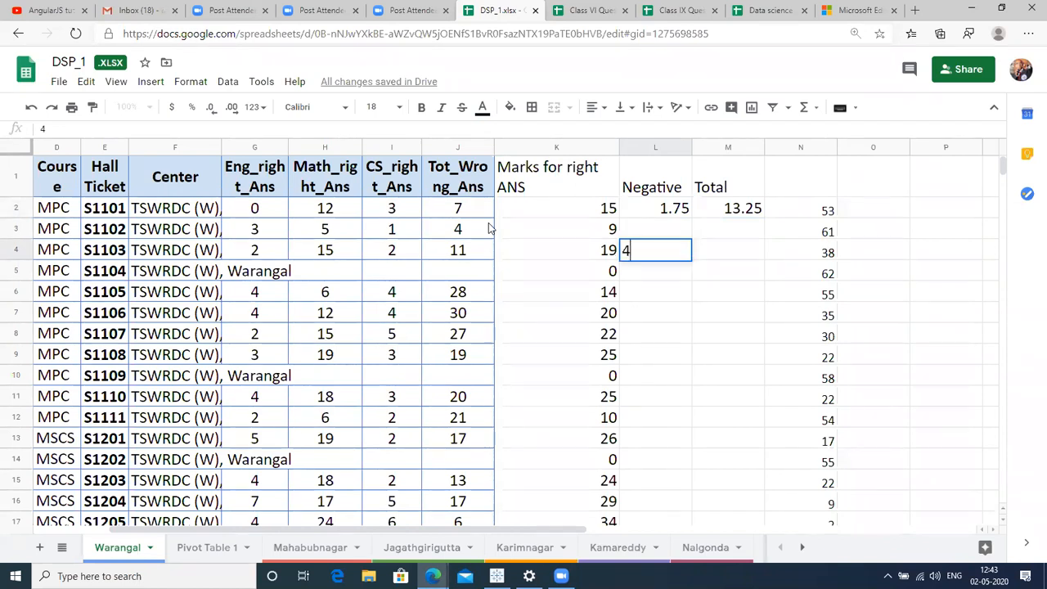
key("Return")
key("Up")
key("Right")
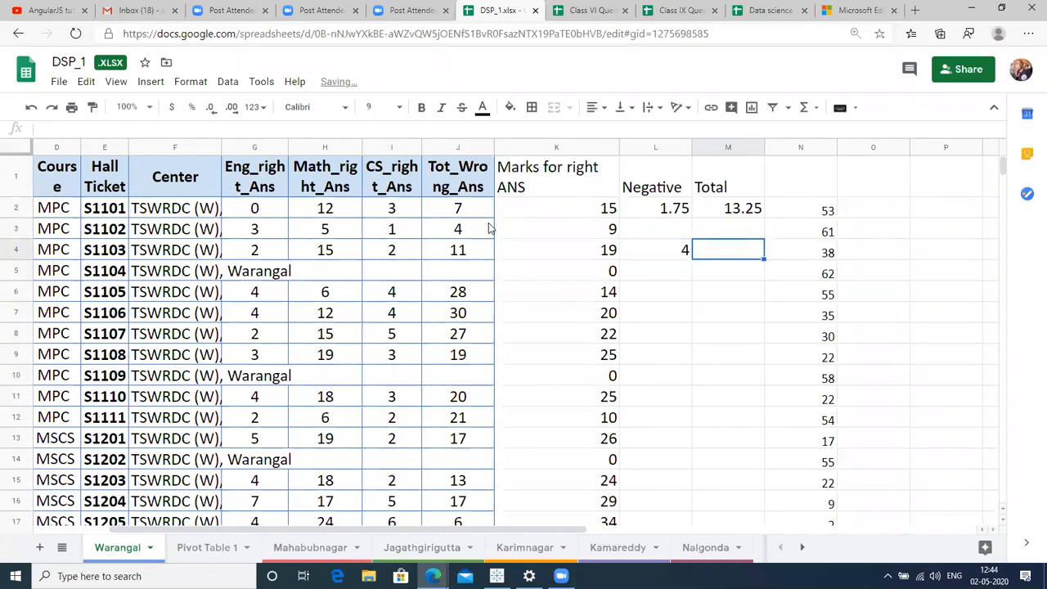
type("1")
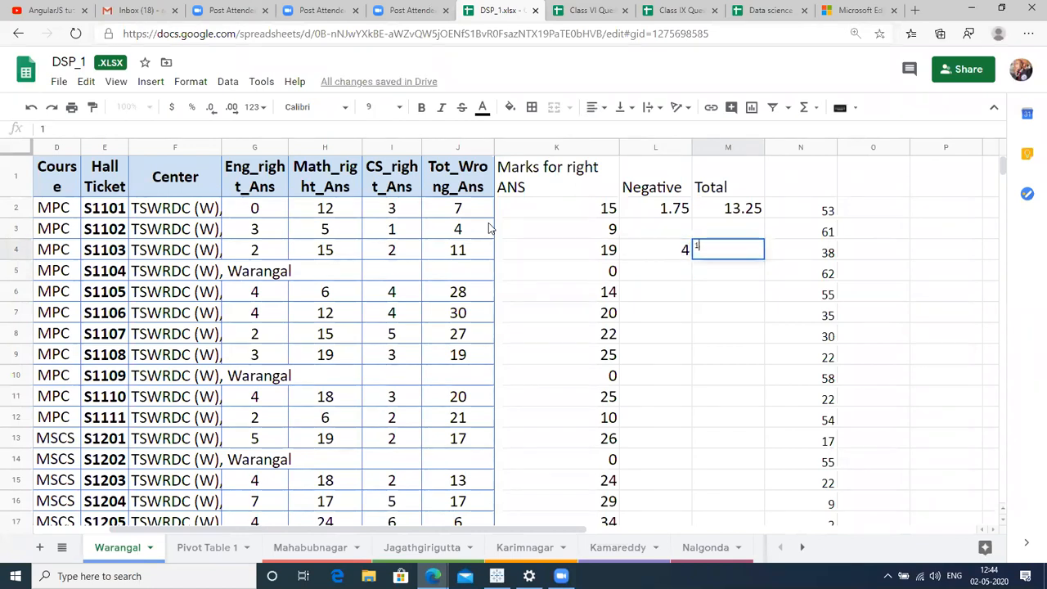
key("Return")
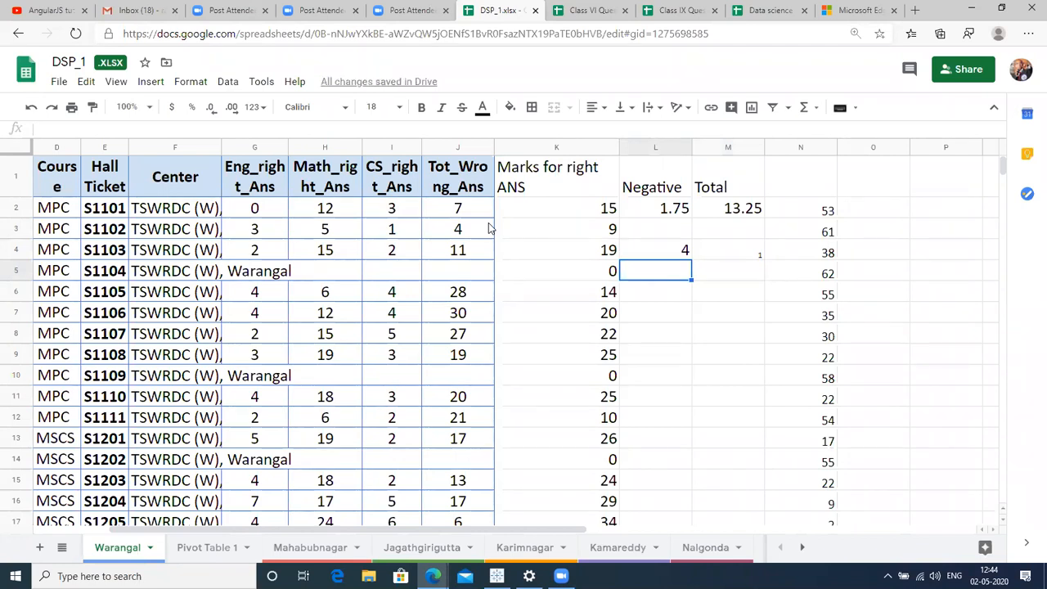
key("Up")
key("Right")
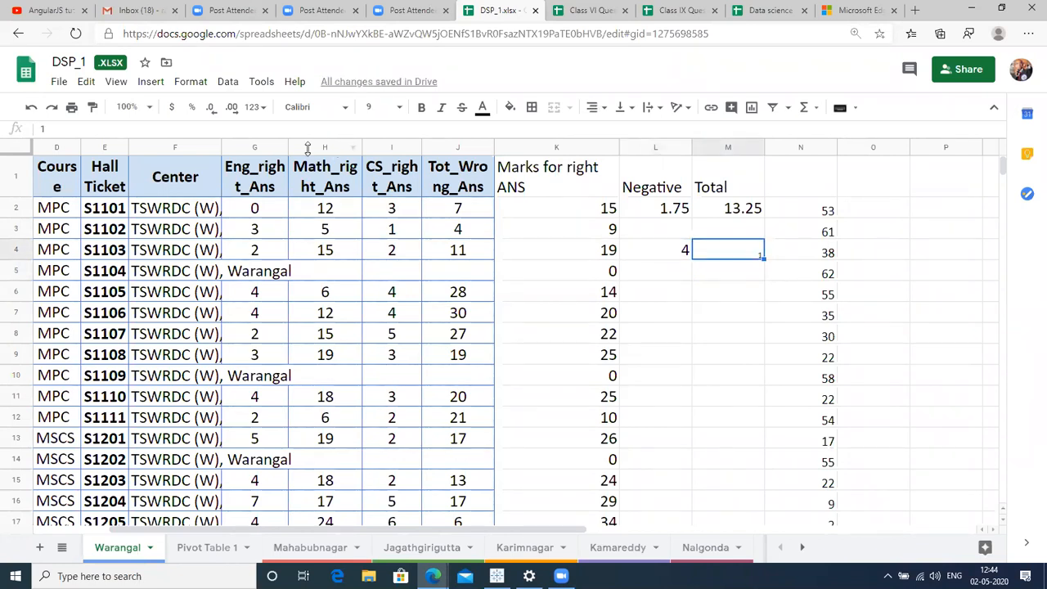
left_click(385, 107)
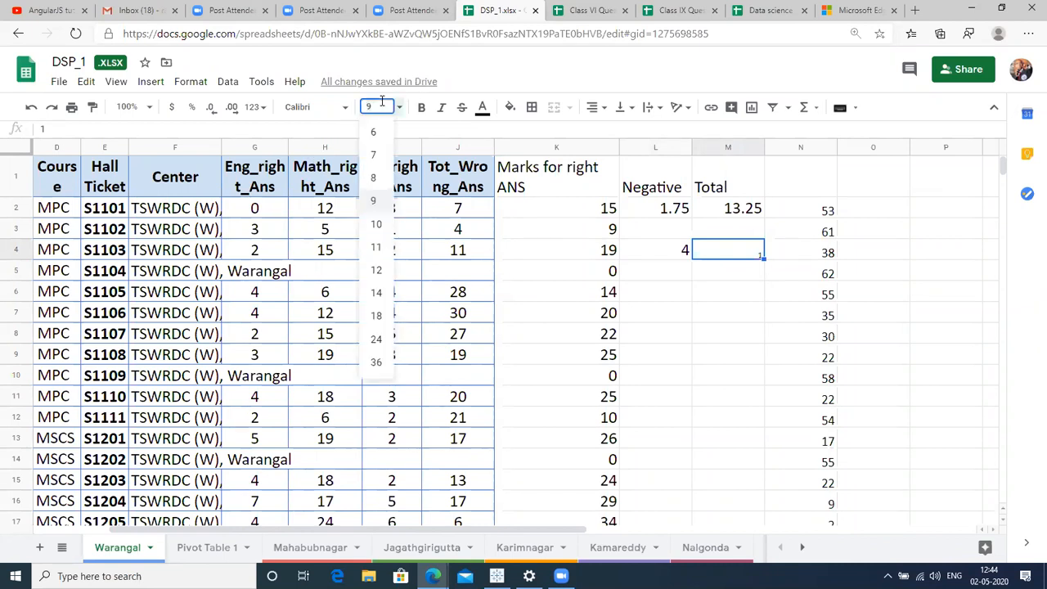
left_click(376, 270)
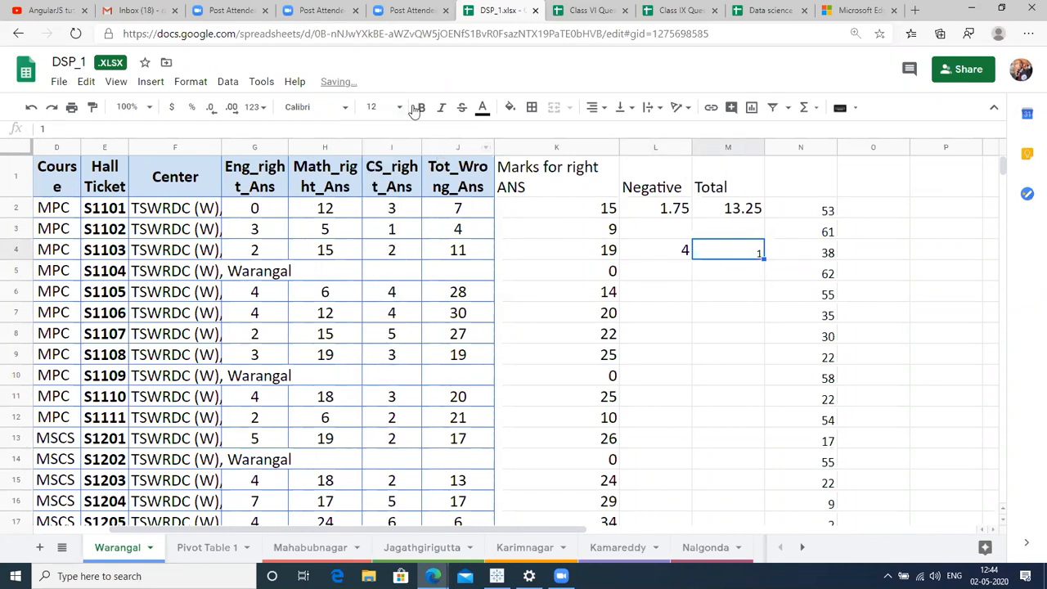
left_click(385, 107)
left_click(378, 294)
left_click(679, 273)
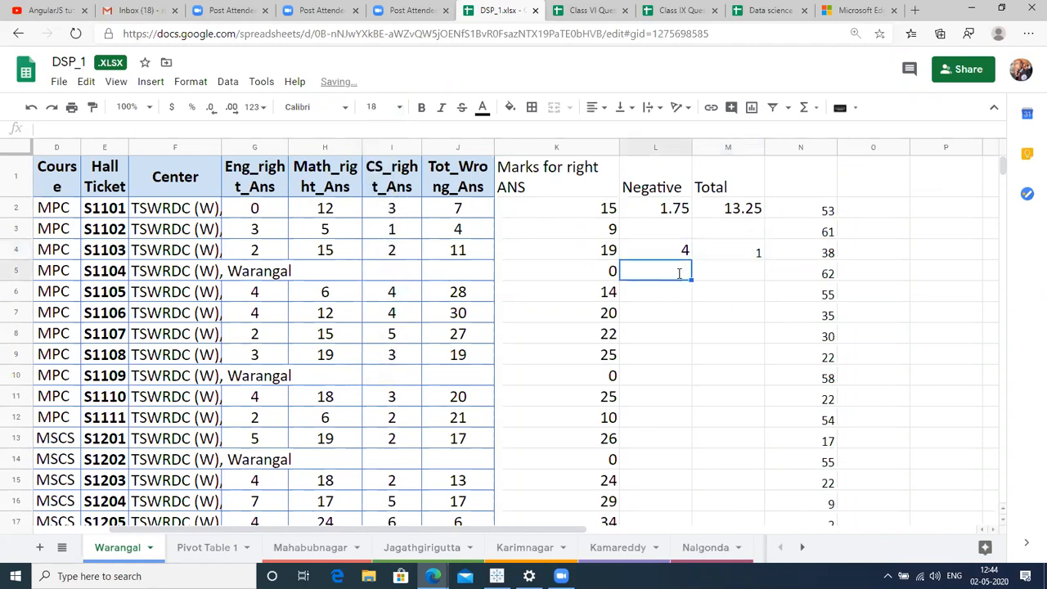
type("3")
key("Tab")
type("0.75")
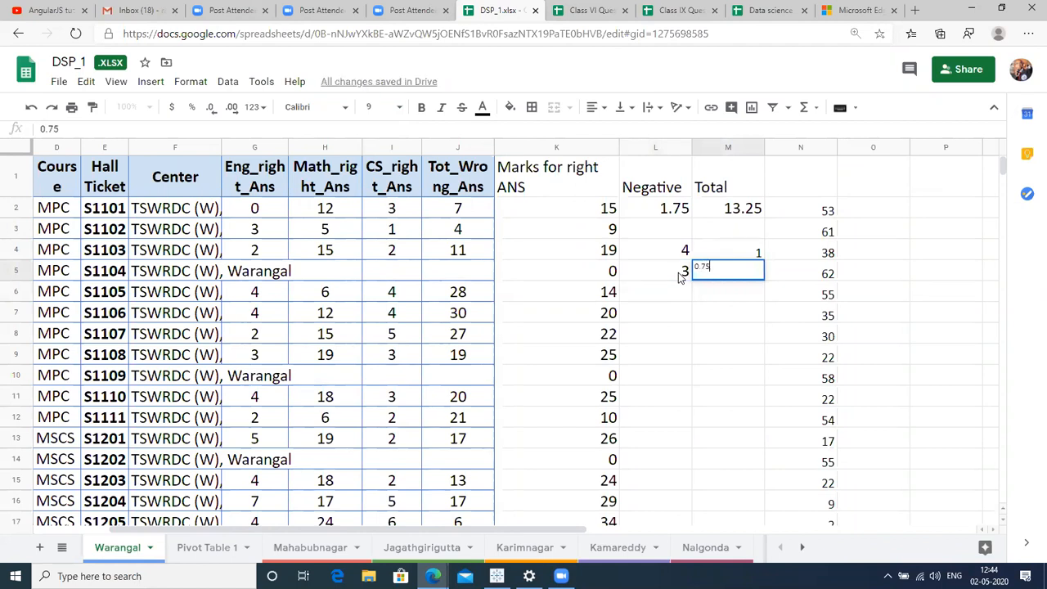
key("Return")
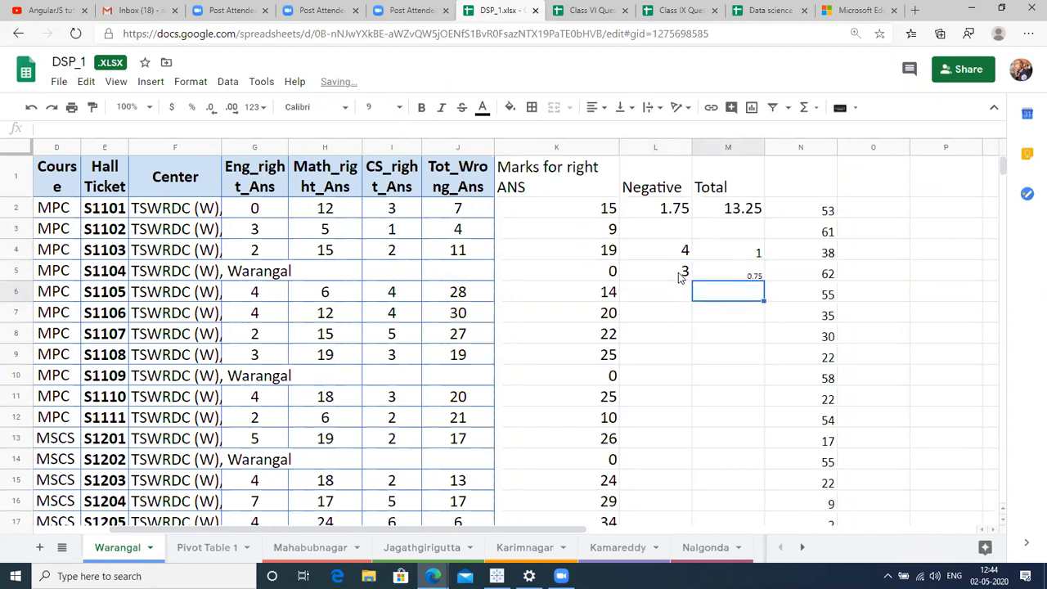
type("=M4")
type("+M7")
key("BackSpace")
type("5")
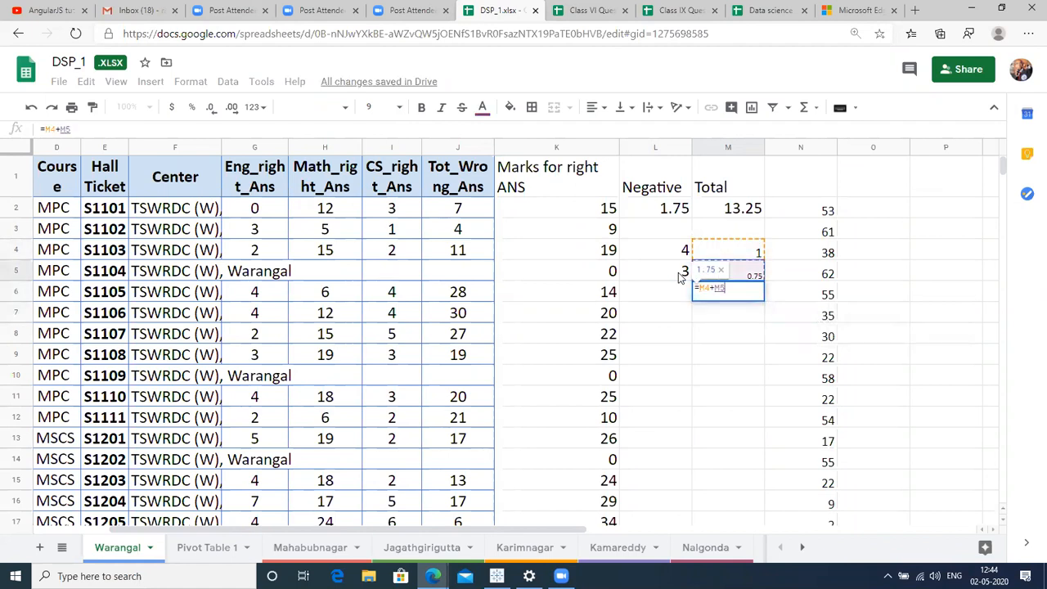
key("Return")
key("Up")
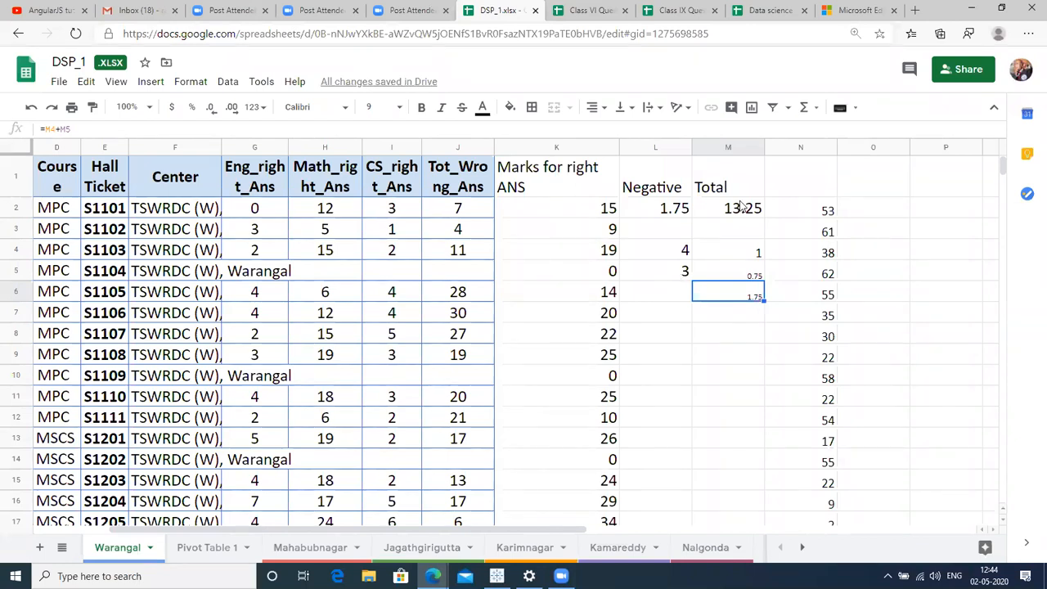
left_click(746, 256)
key("Up")
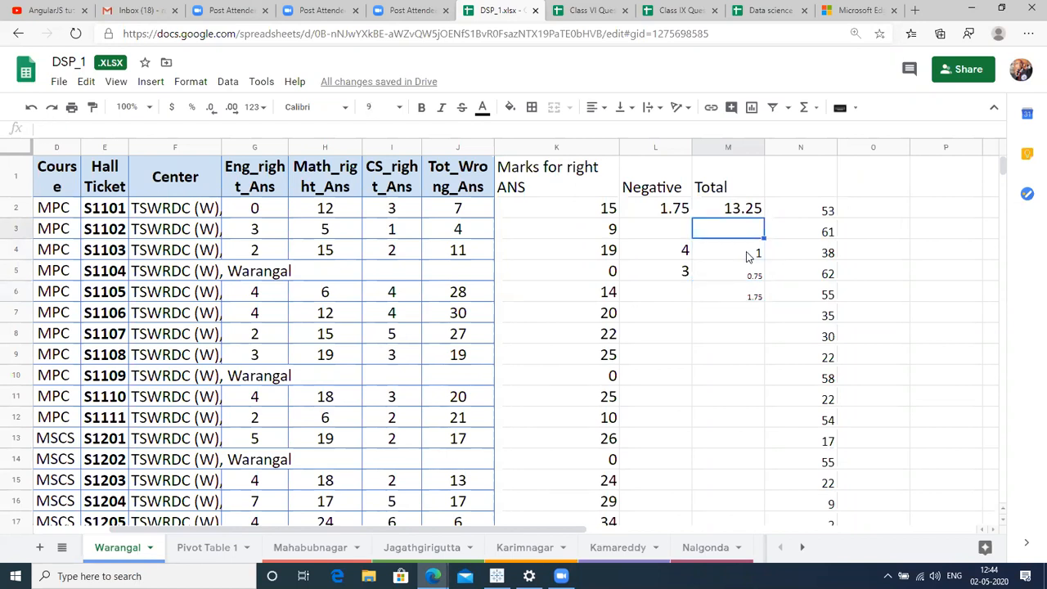
key("Up")
key("Return")
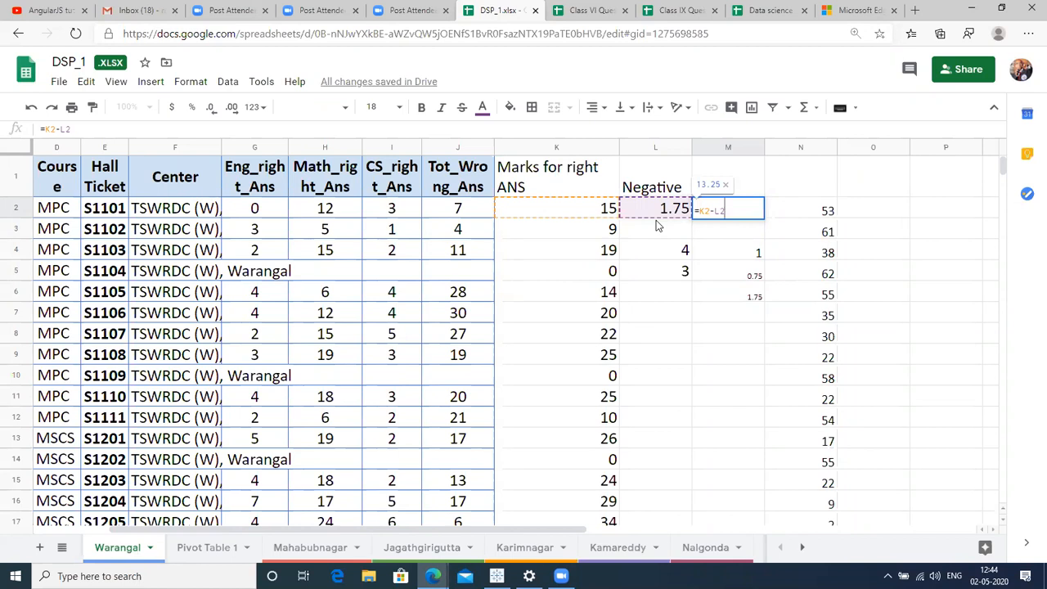
key("Return")
left_click(657, 227)
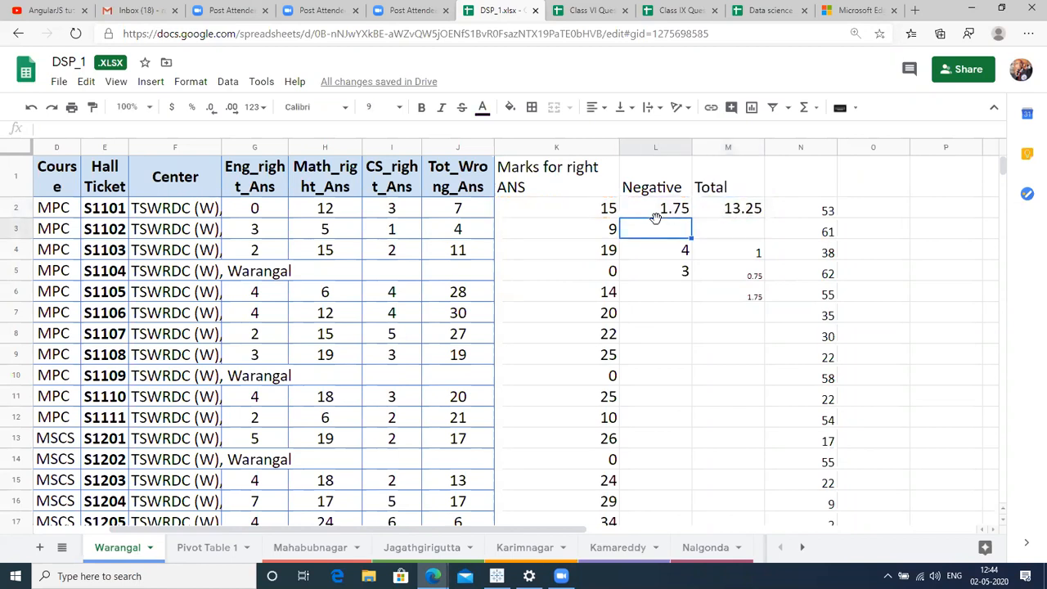
key("Down")
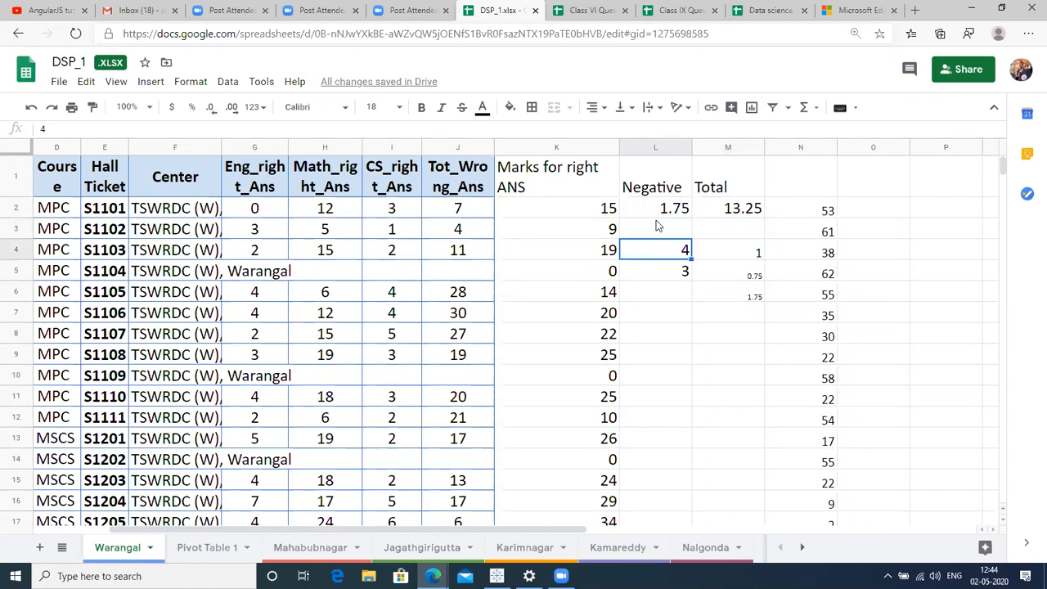
key("shift+Down")
key("shift+Right")
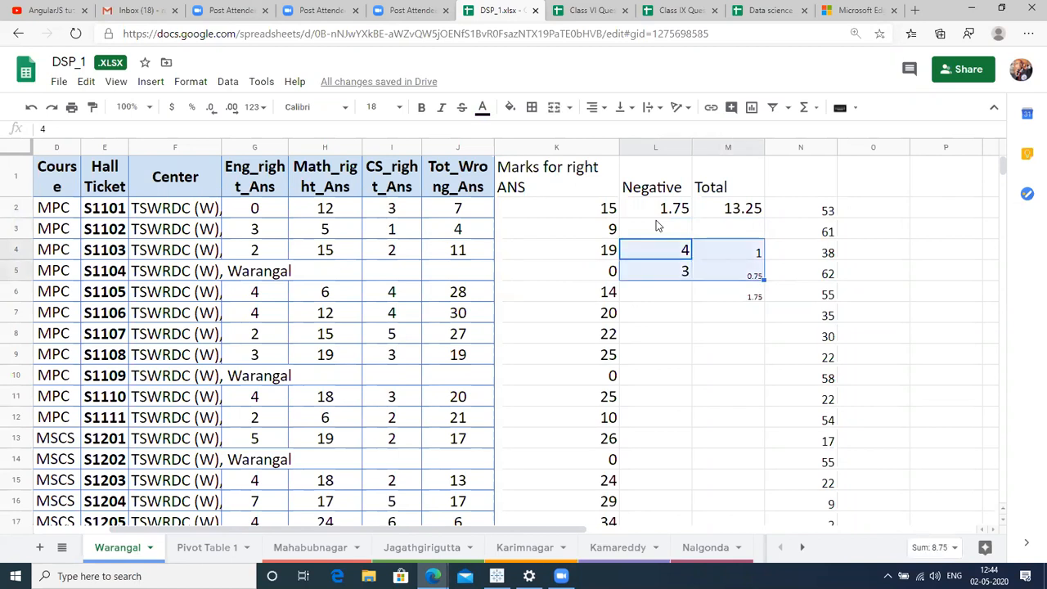
key("shift+Down")
key("Delete")
key("Right")
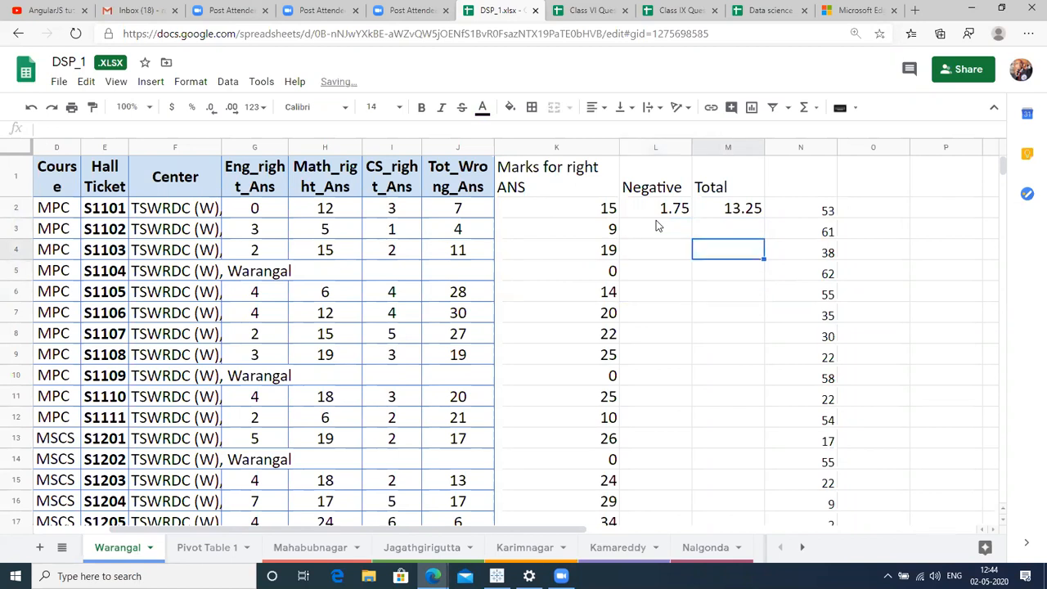
key("Up")
key("Up")
key("Up")
key("Right")
key("Right")
key("Right")
key("Right")
key("Right")
key("Right")
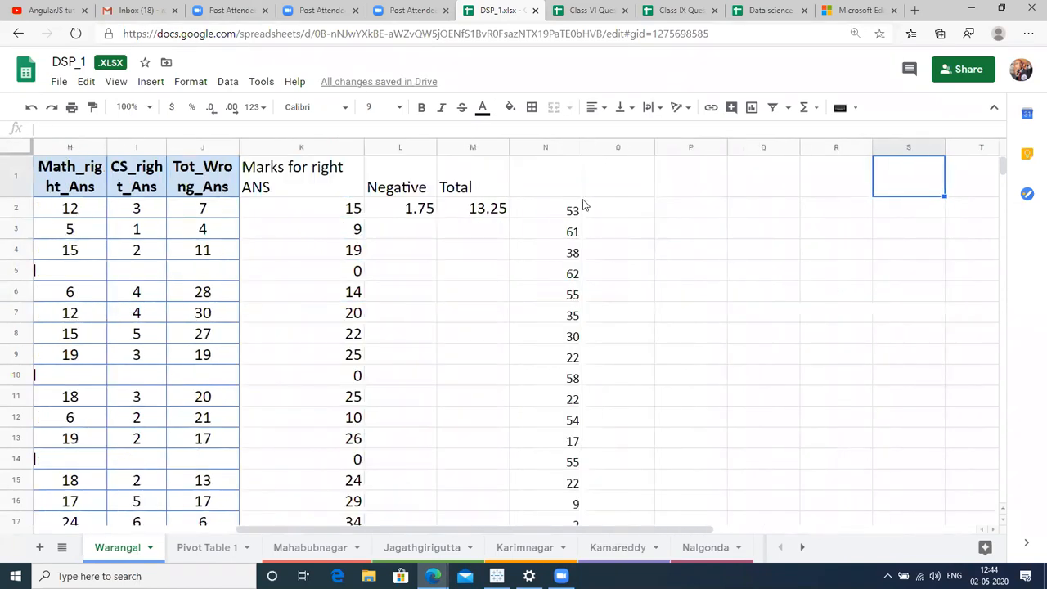
left_click(475, 148)
left_click(566, 212)
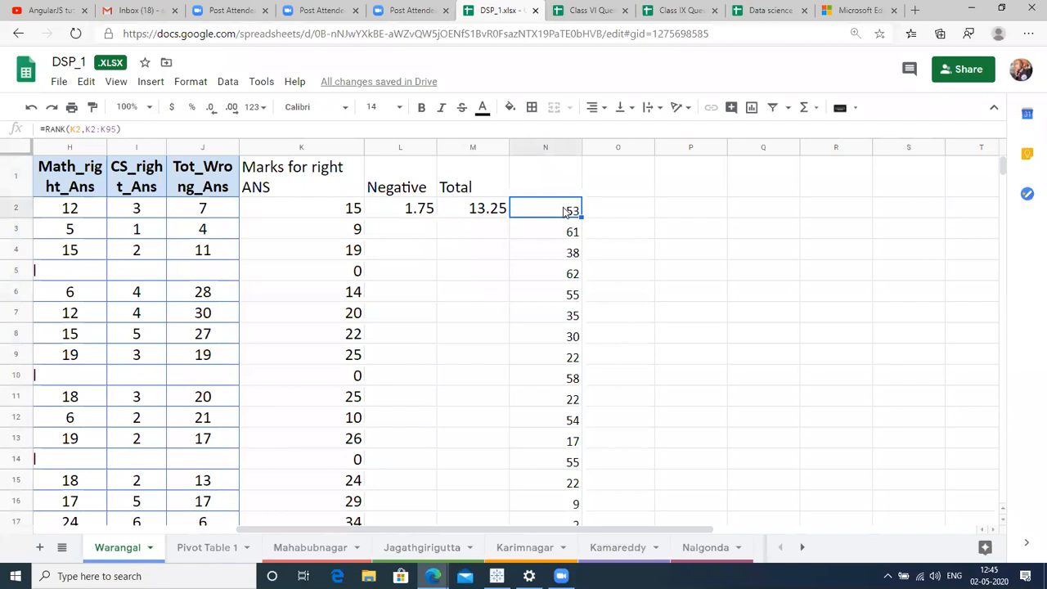
double_click(566, 212)
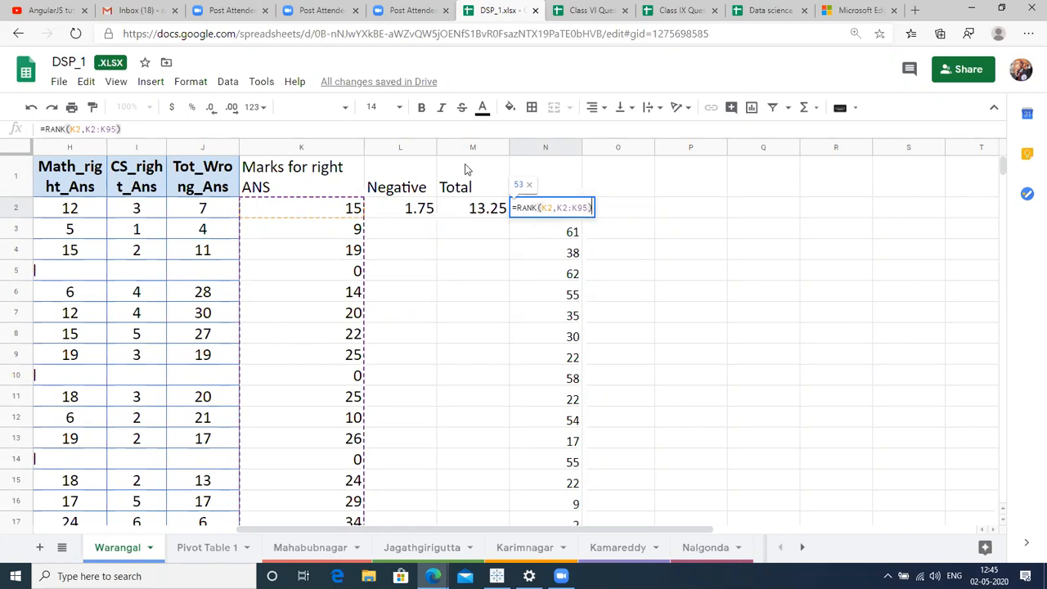
left_click(457, 145)
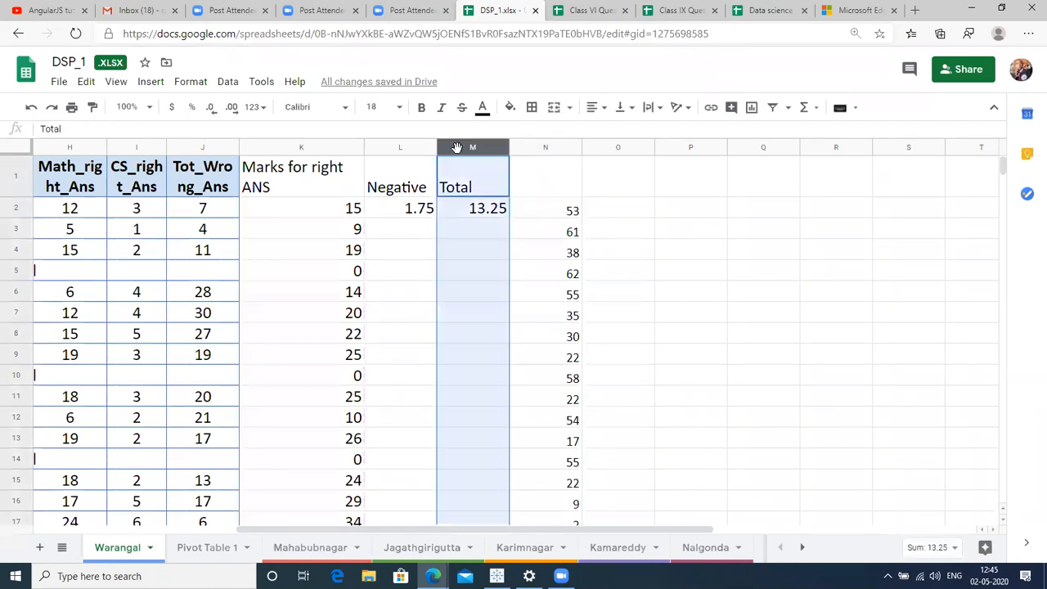
left_click(554, 214)
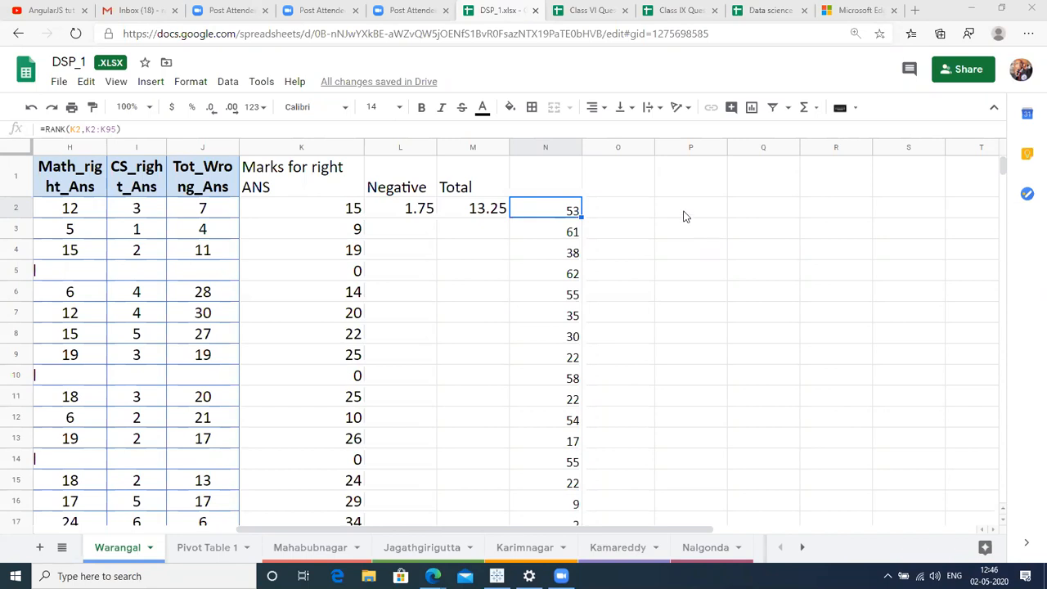
Type RAM into O2 and set it to font size 18.
left_click(623, 215)
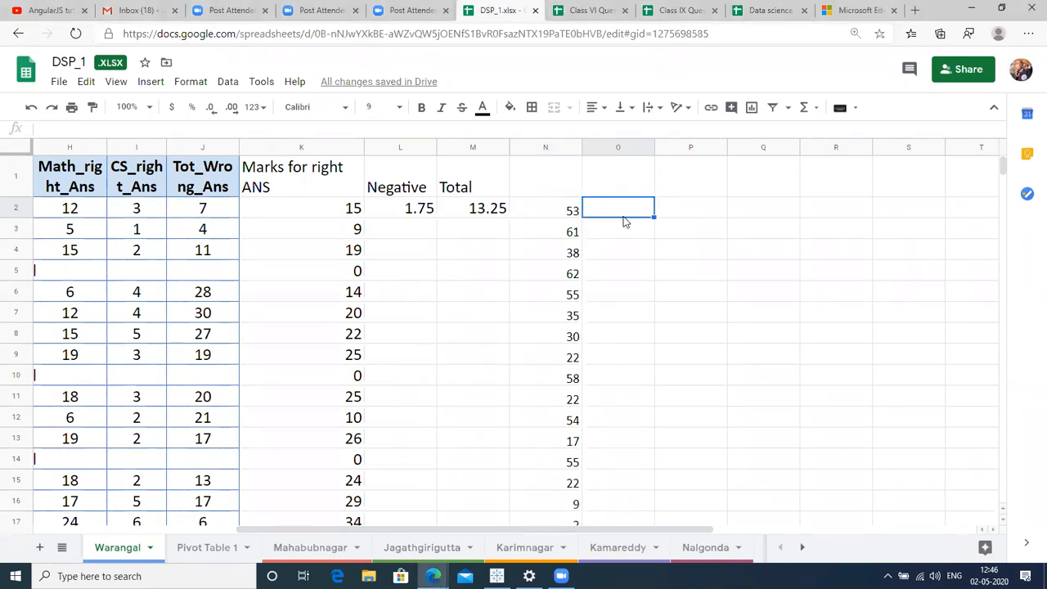
double_click(623, 214)
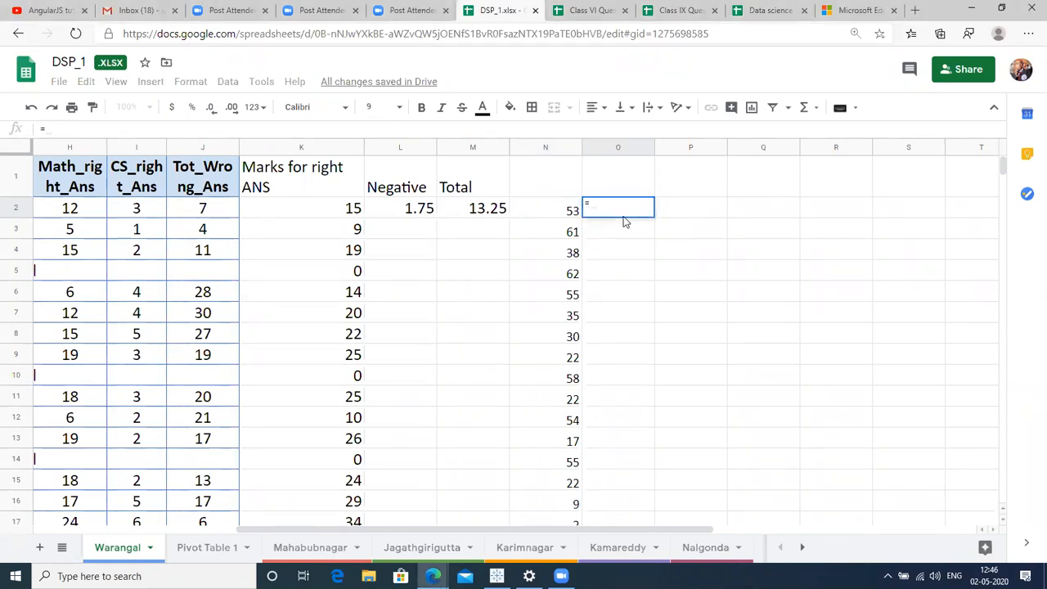
type("RAM")
key("Return")
key("Up")
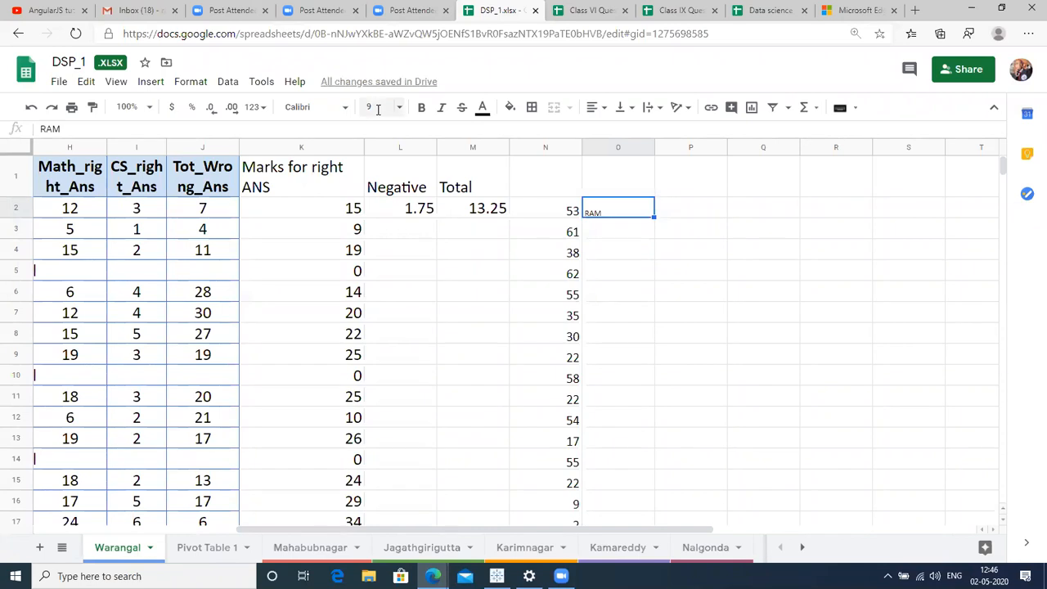
left_click(383, 107)
left_click(377, 316)
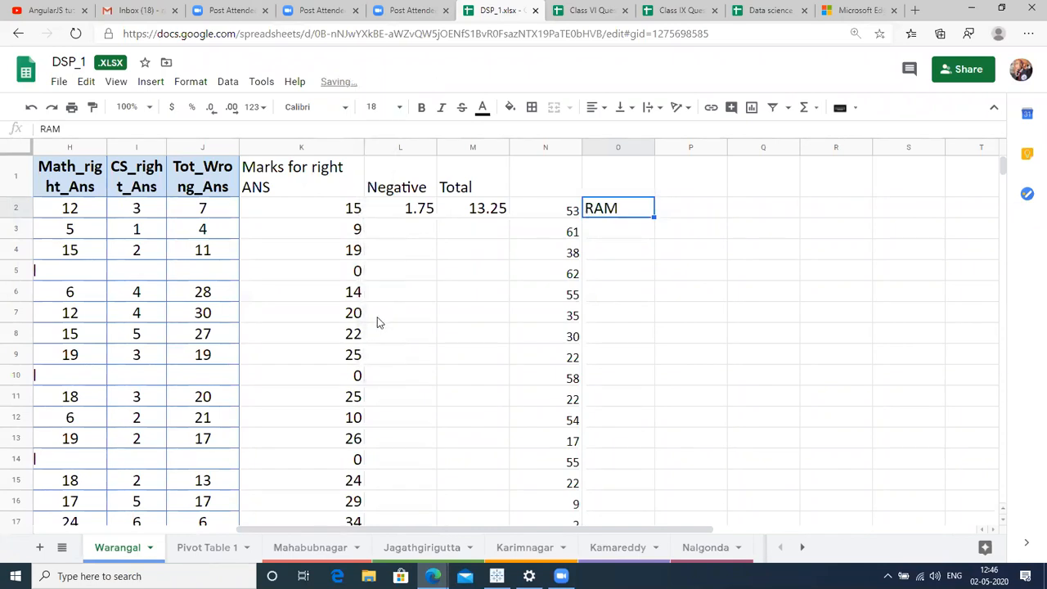
key("Page_Down")
key("Right")
Enter =FIND(O2,"A",1) in P2, which returns #VALUE!
key("Page_Up")
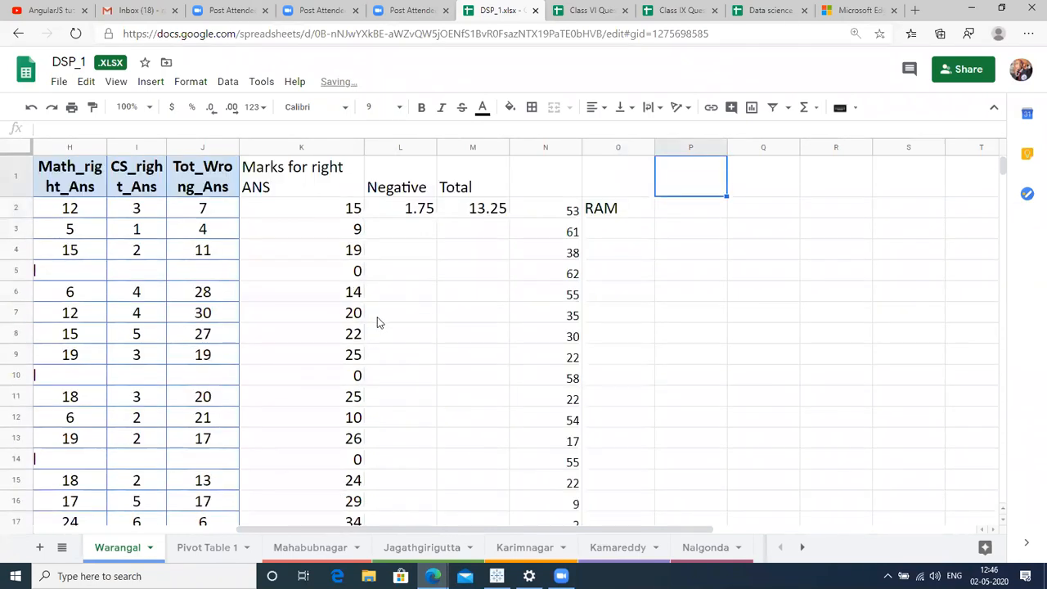
type("=FI")
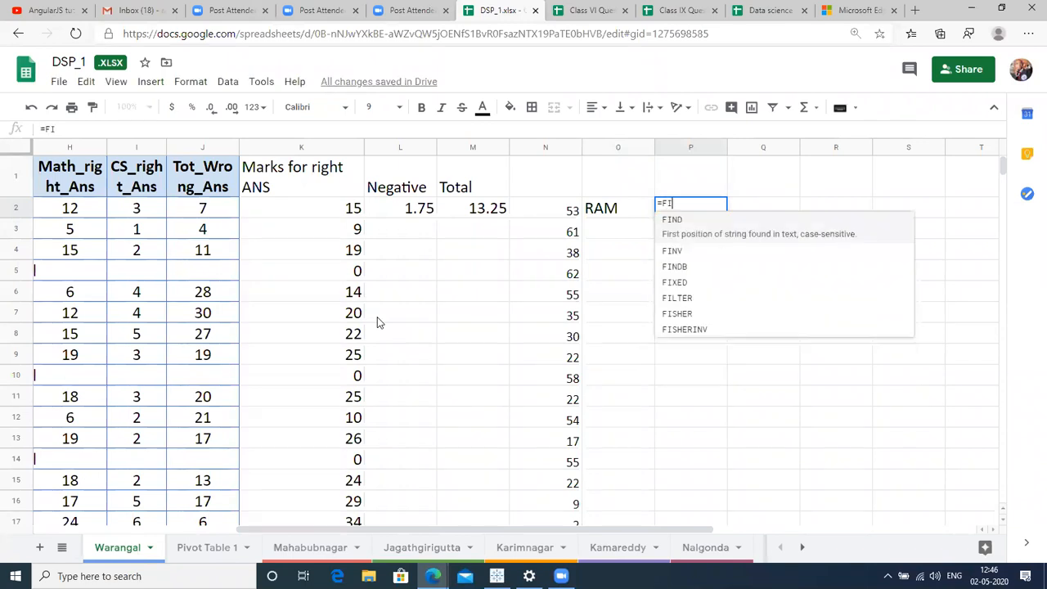
type("ND(")
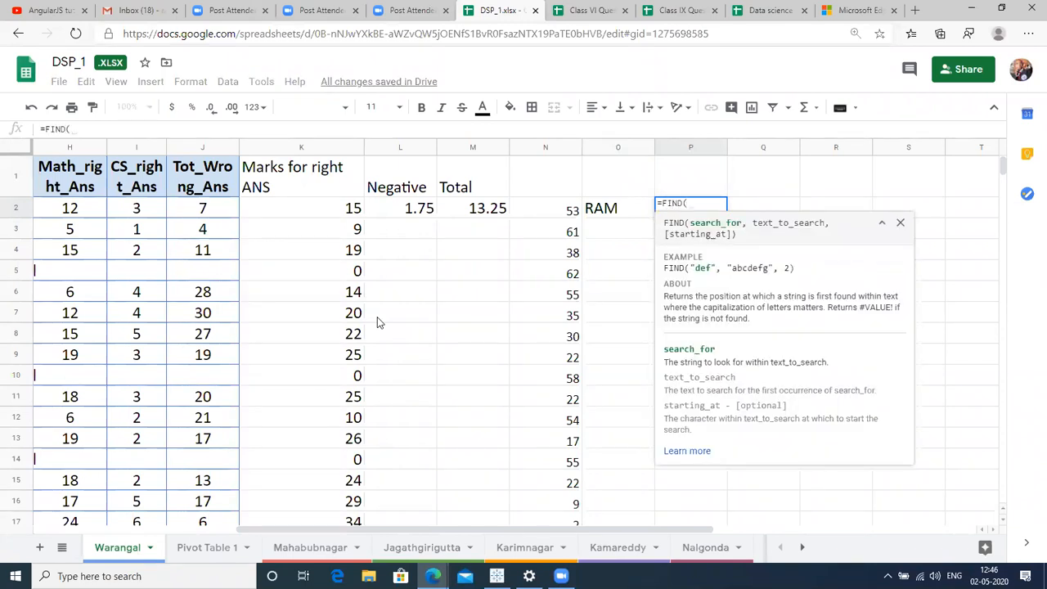
left_click(629, 209)
type(",")
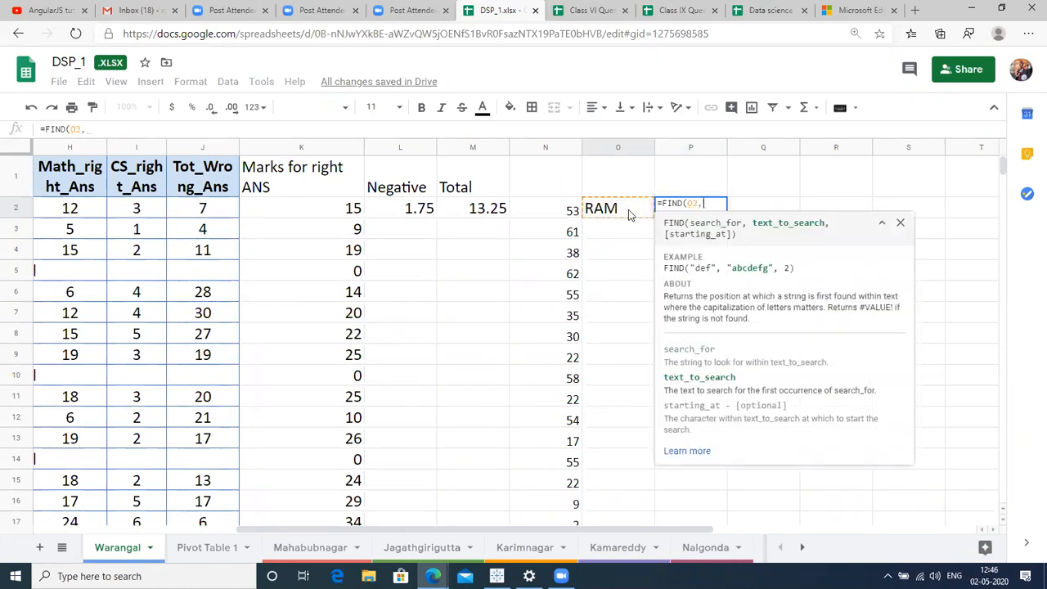
type("\"A\"")
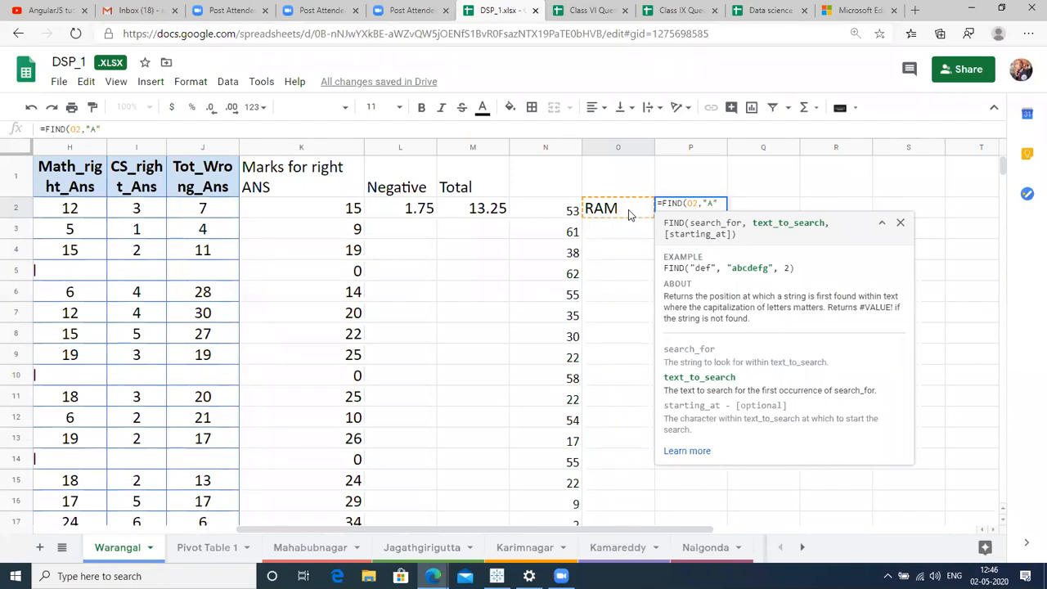
type(",1")
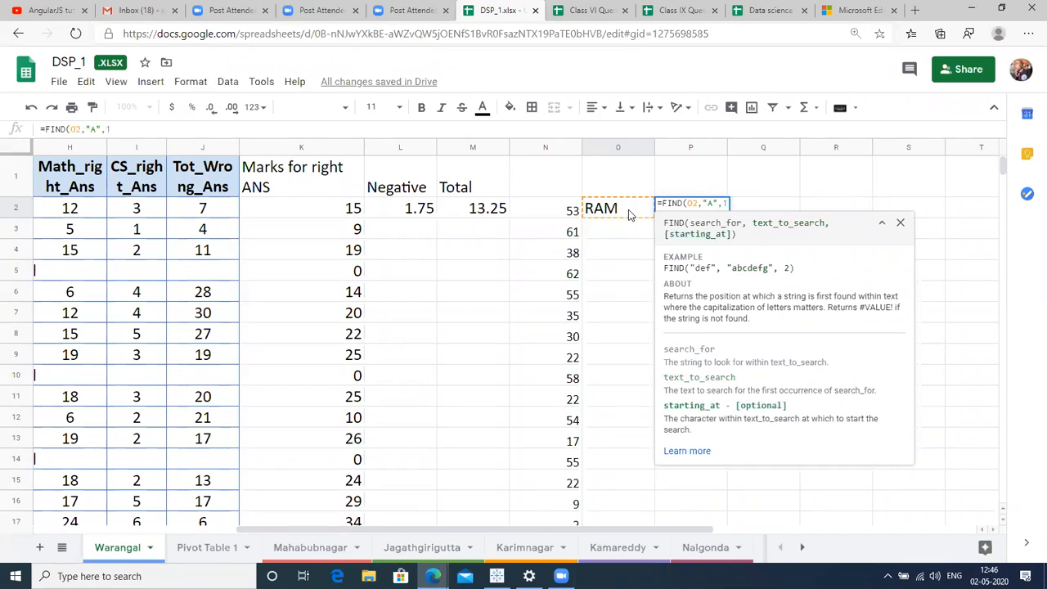
type(")")
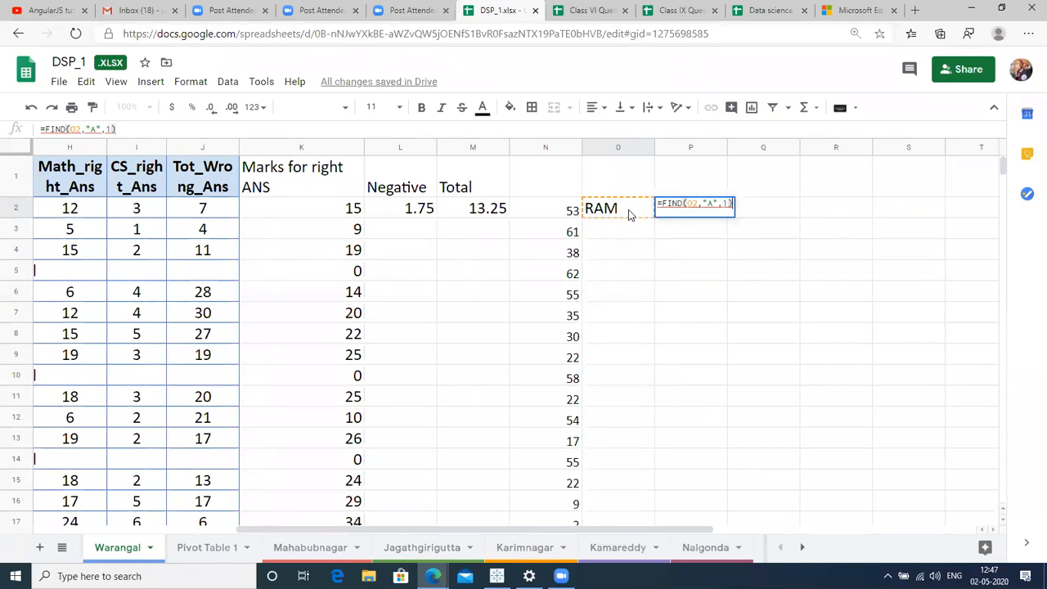
key("Return")
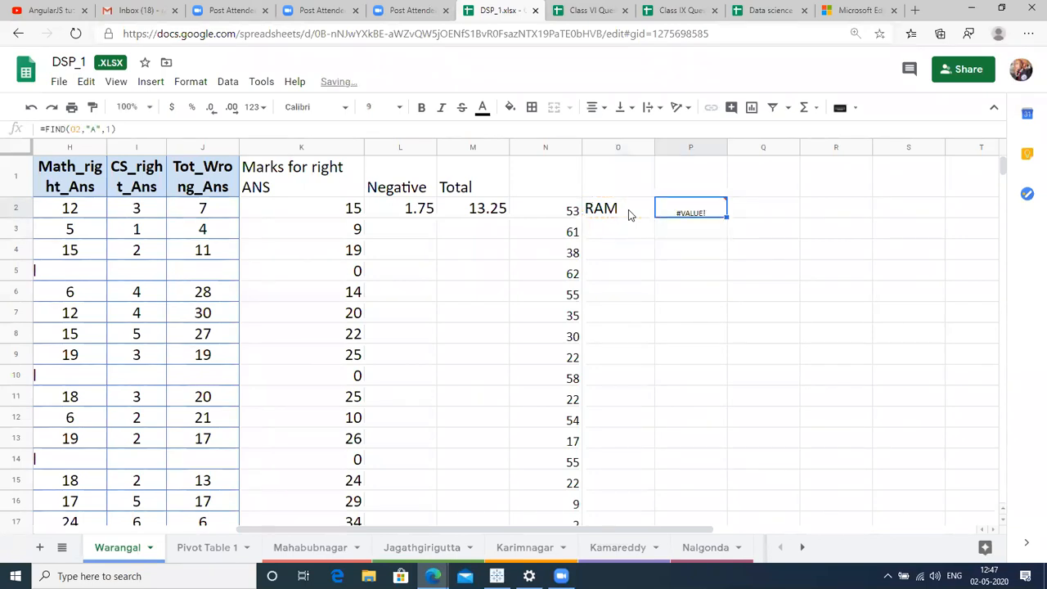
Enter =FIND("A",O2,1) in P3, returning 2, and set it to size 18.
type("=FIN")
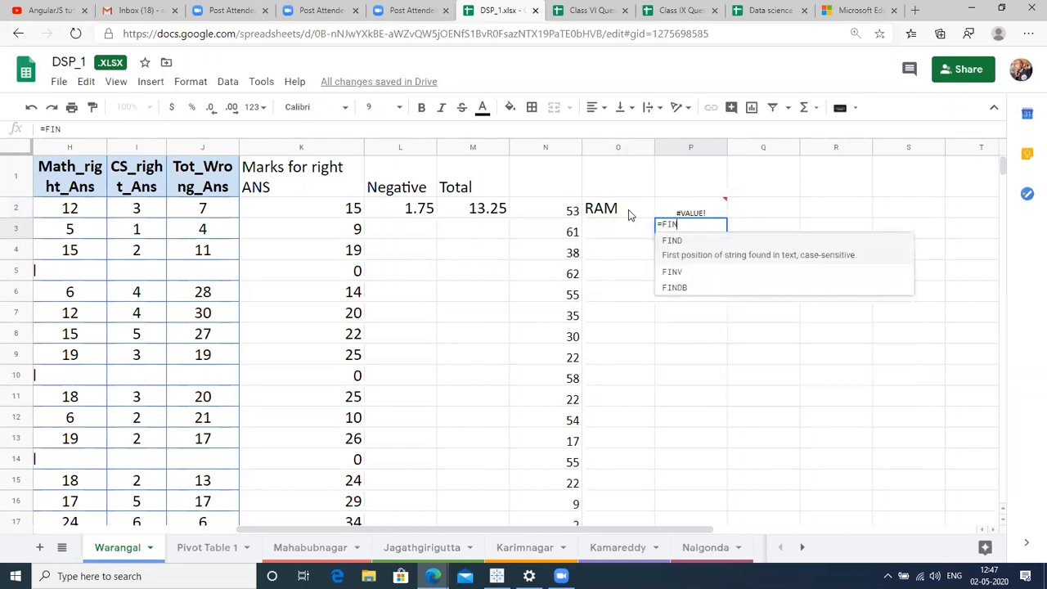
type("D(")
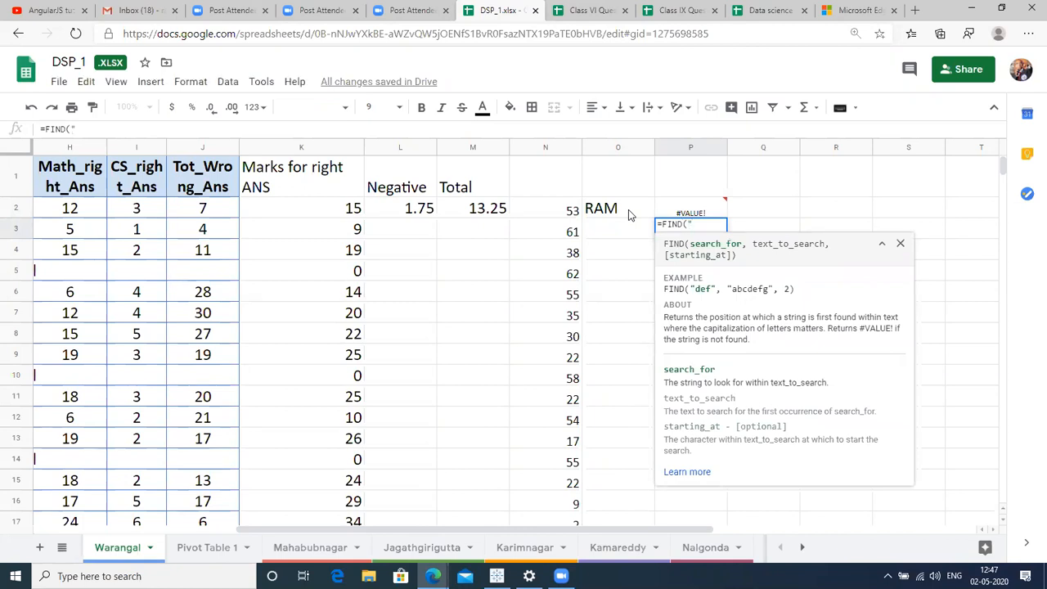
type("\"A\",")
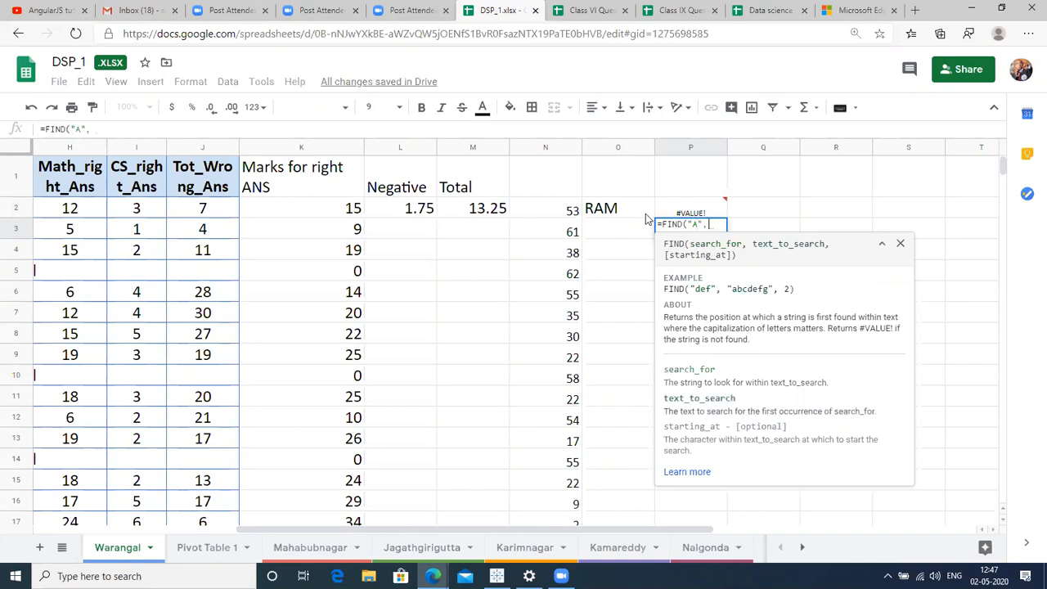
left_click(610, 210)
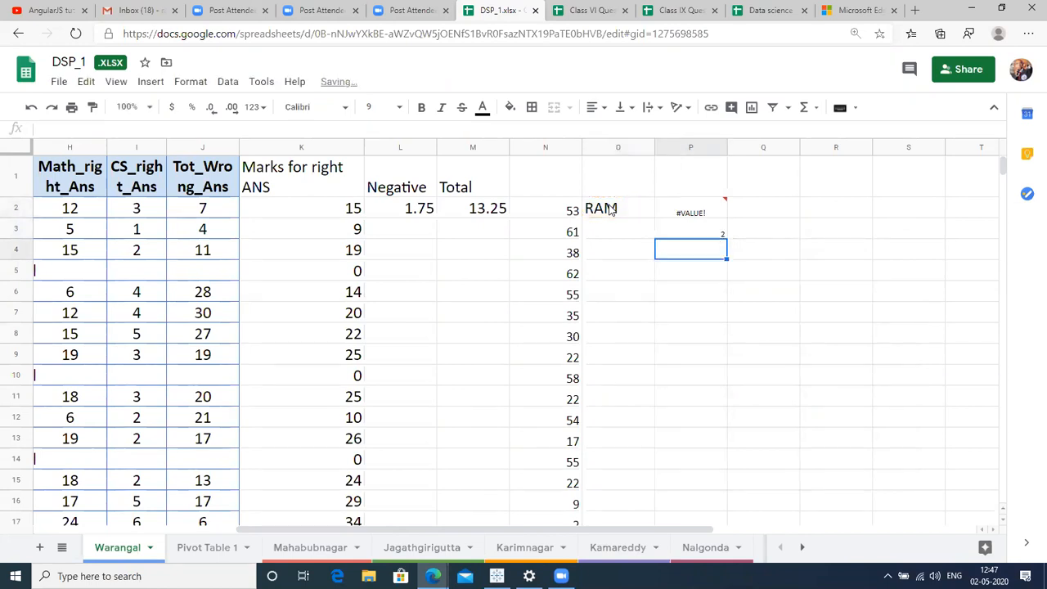
type(")")
key("Left")
type(",1")
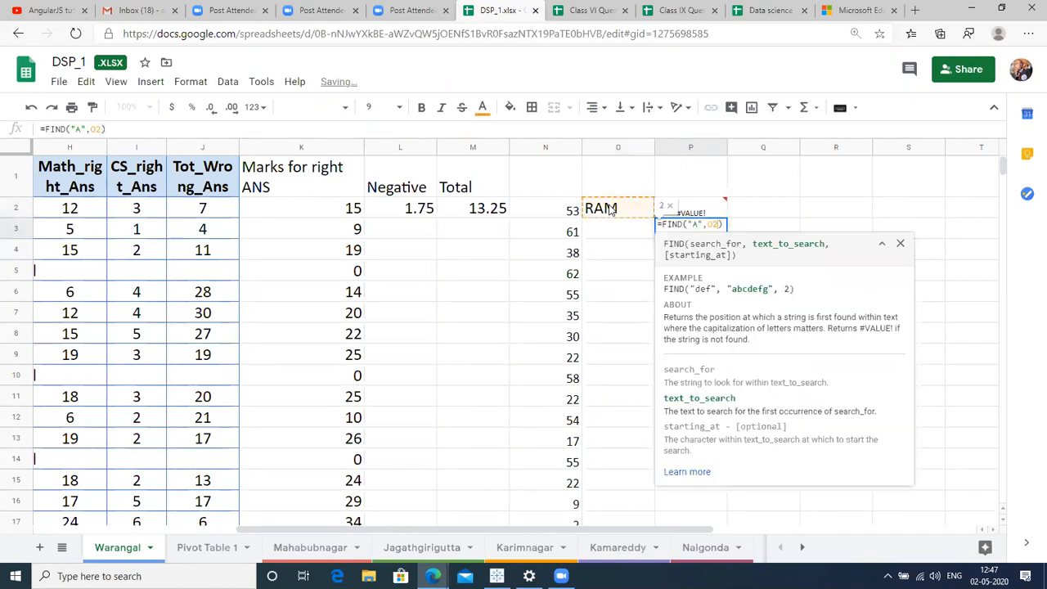
key("Return")
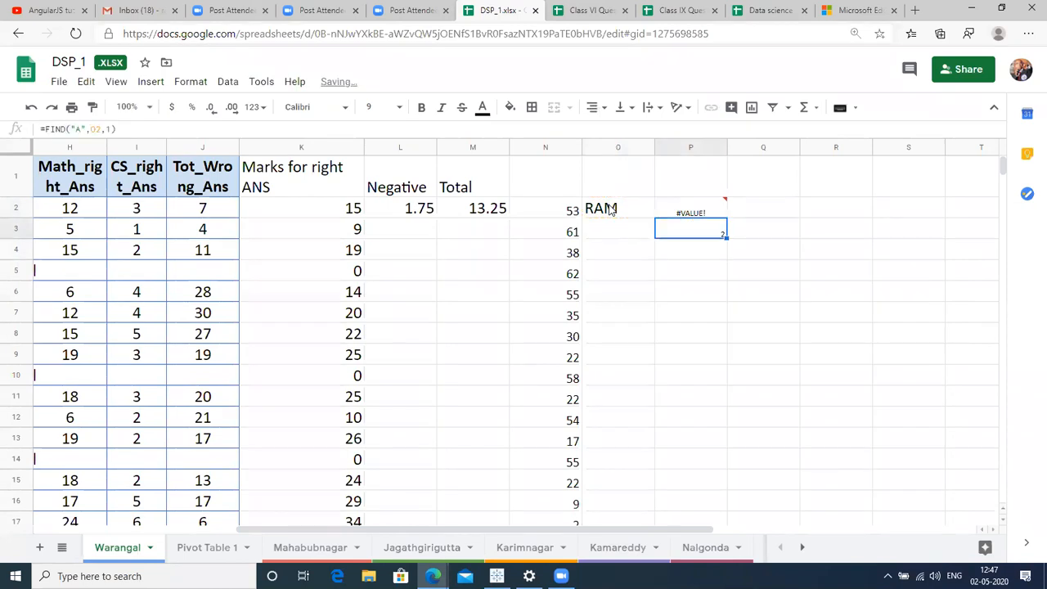
left_click(374, 107)
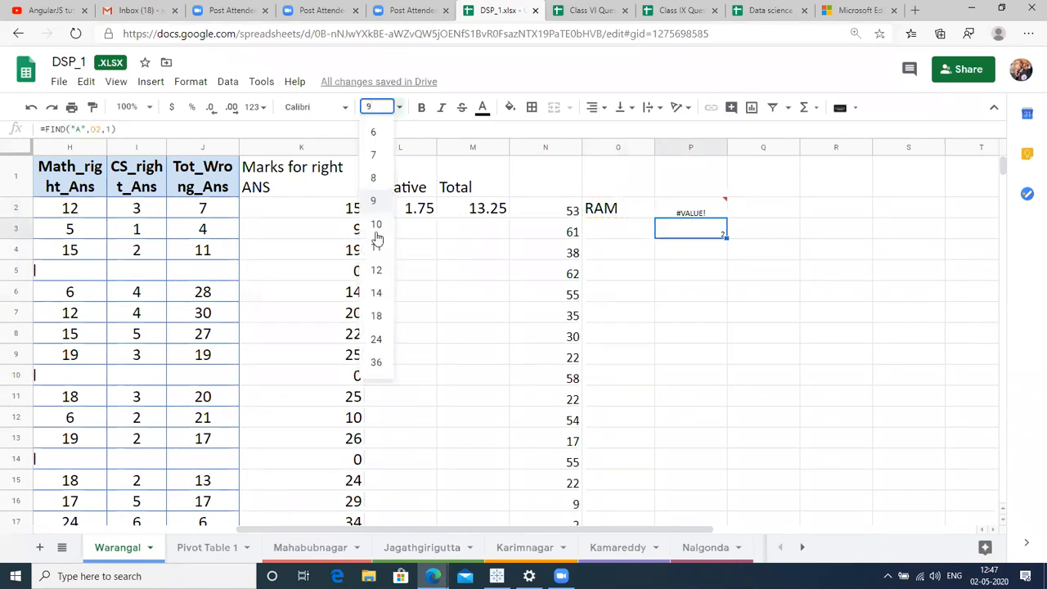
left_click(377, 318)
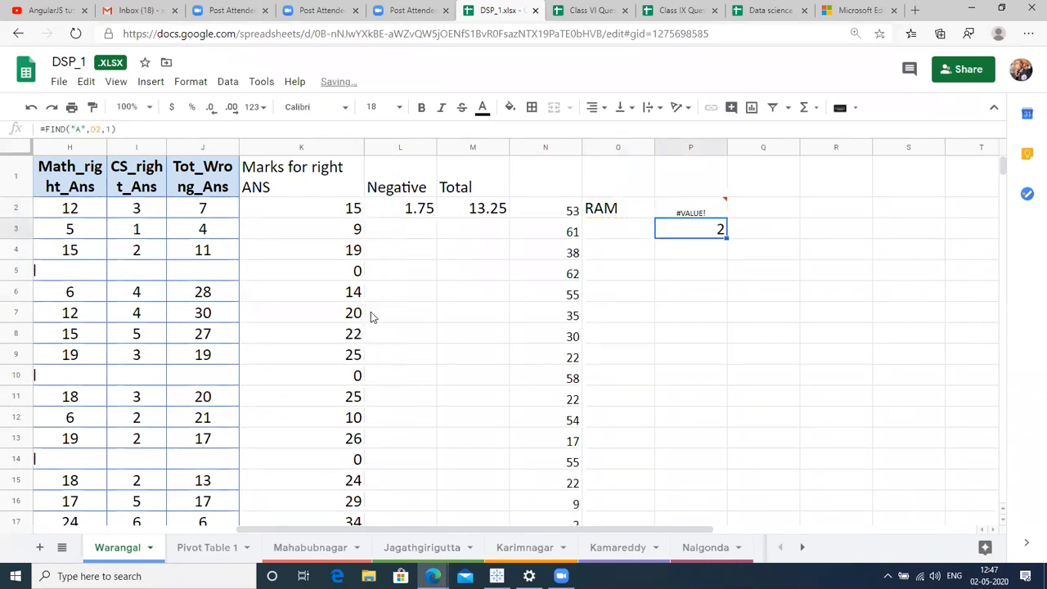
double_click(612, 208)
Append A to make O2 read RAMA, then recalculate P3's FIND, still returning 2.
type("A")
key("Return")
key("Return")
left_click(613, 208)
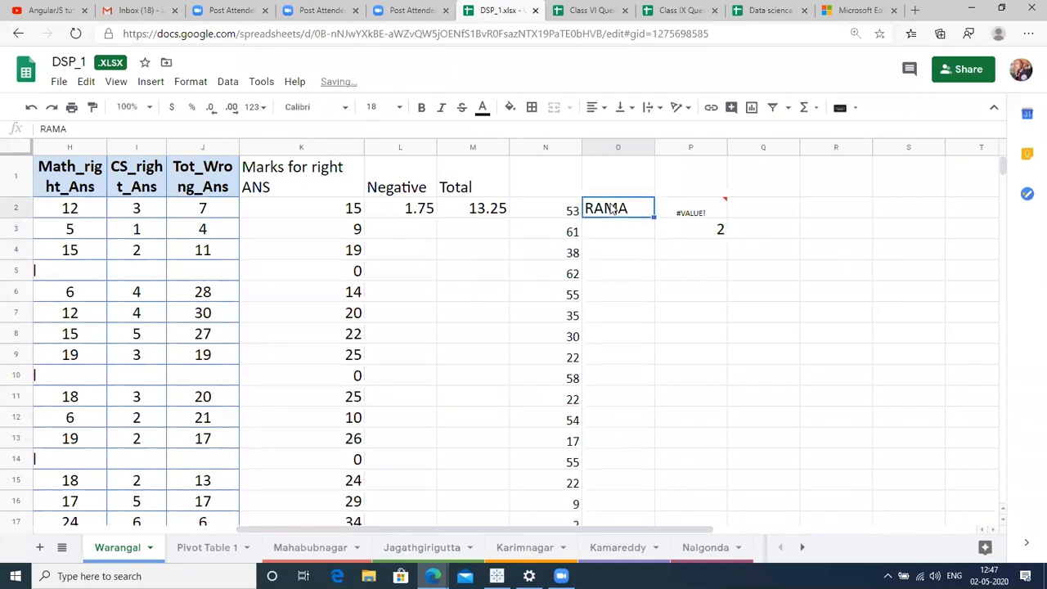
key("Right")
key("Down")
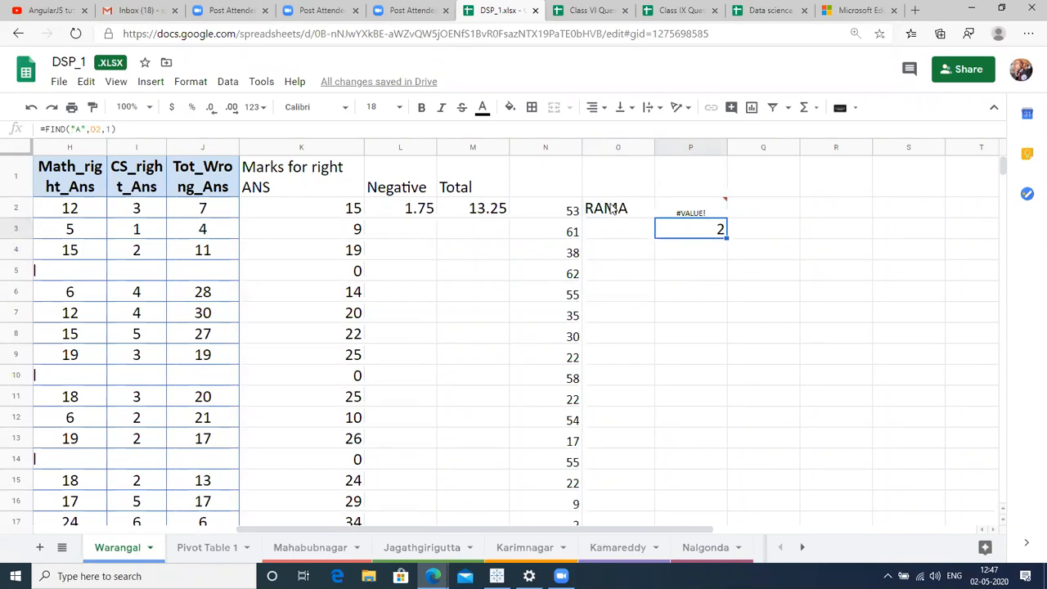
key("F2")
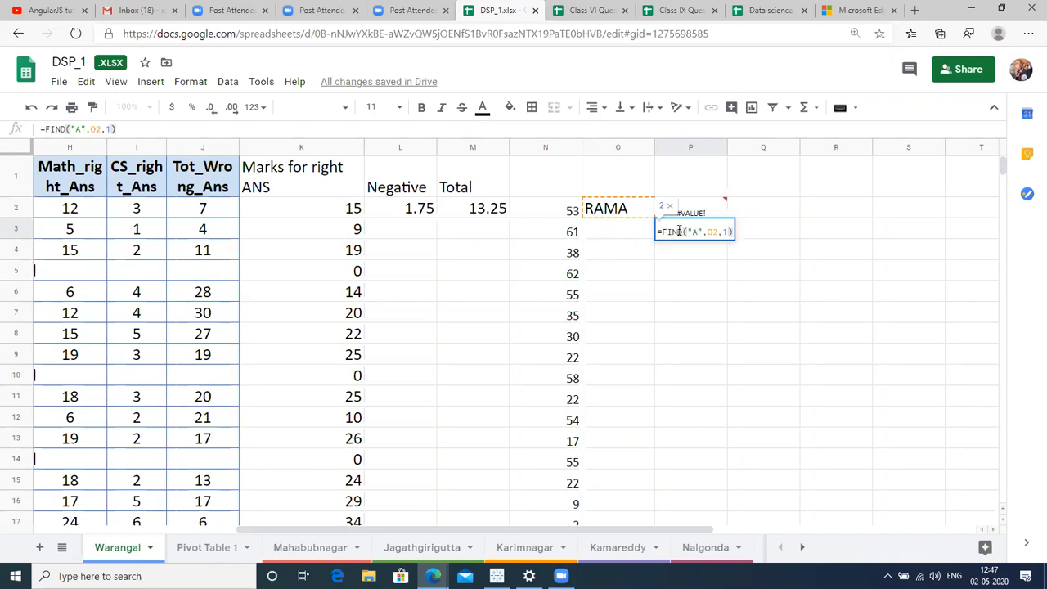
key("Return")
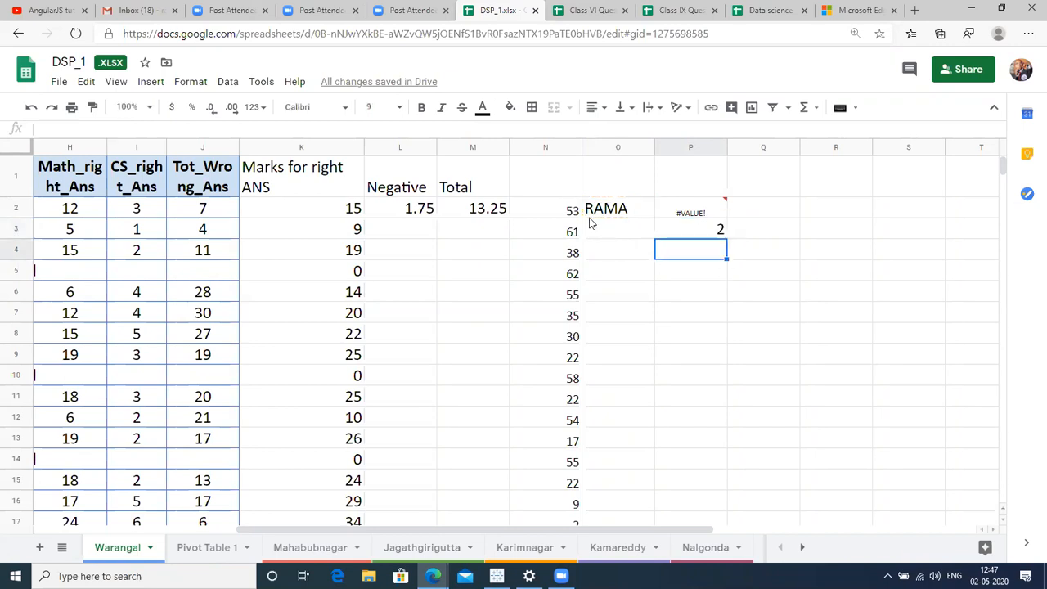
key("Up")
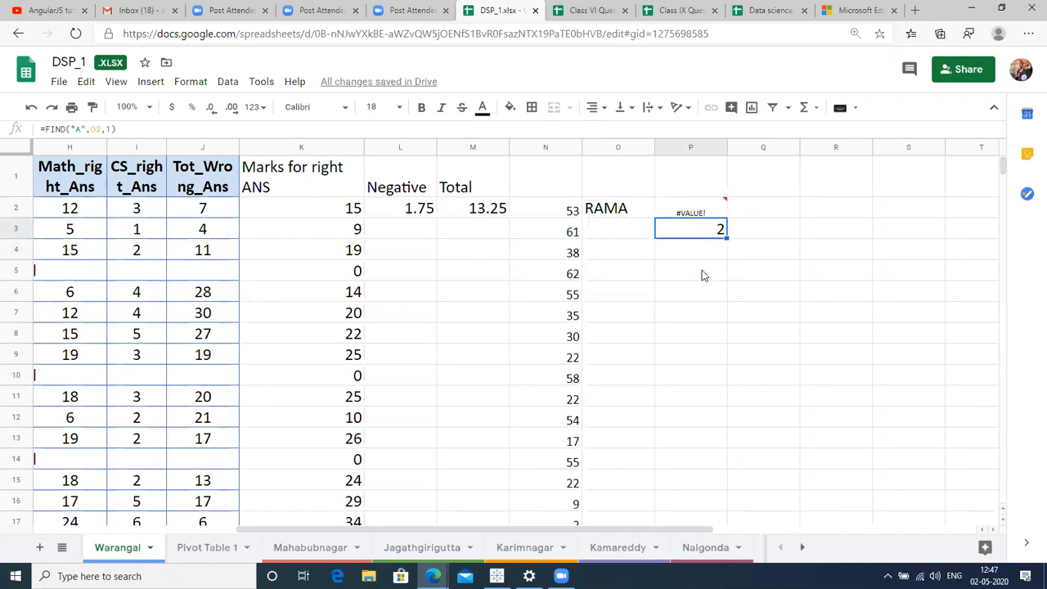
Change P3's FIND start position from 1 to 3, giving =FIND("A",O2,3).
double_click(718, 236)
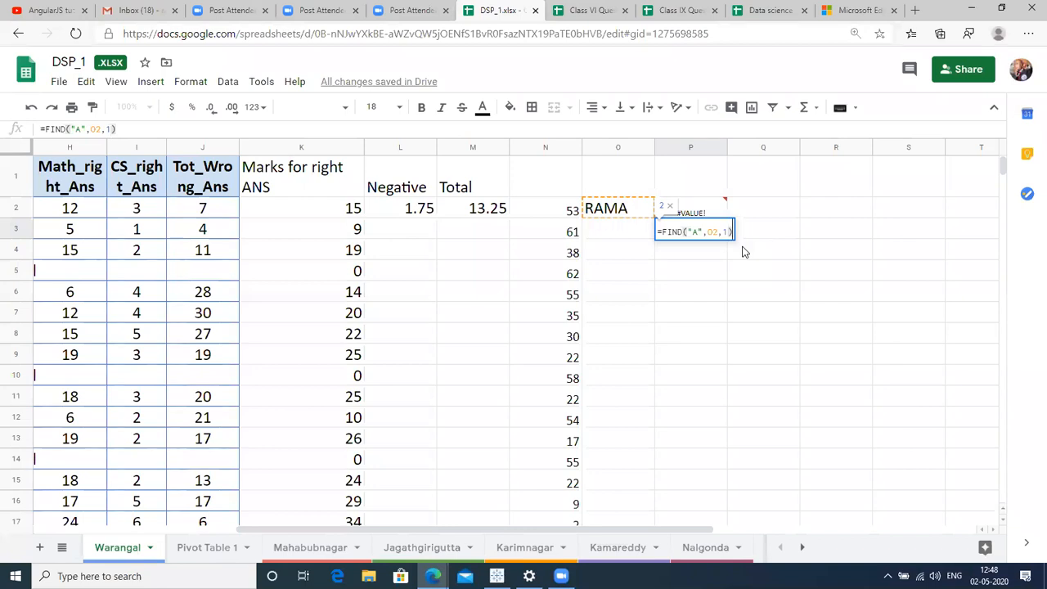
key("Left")
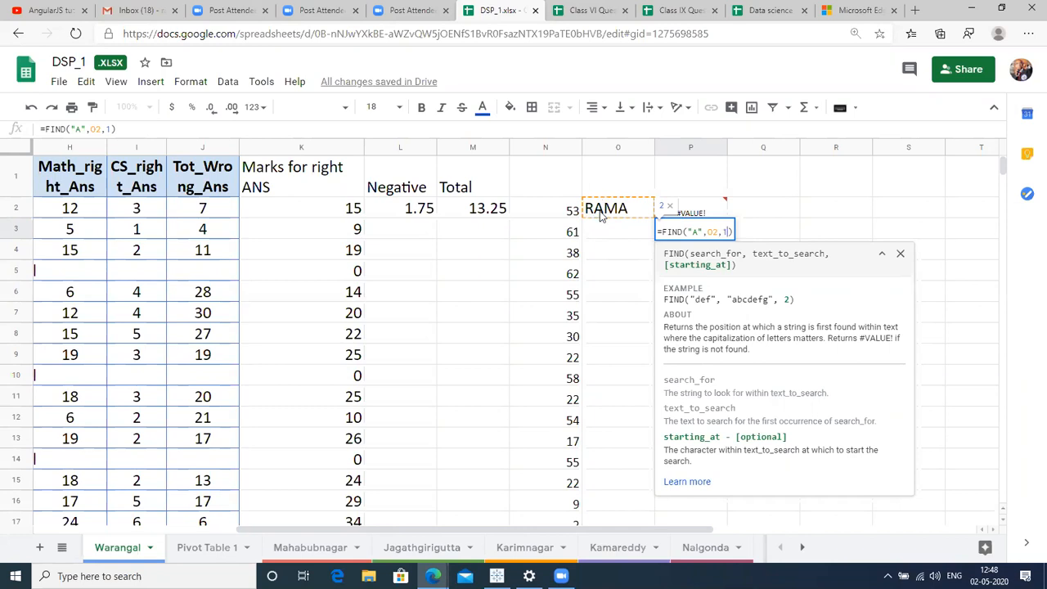
key("Return")
key("Up")
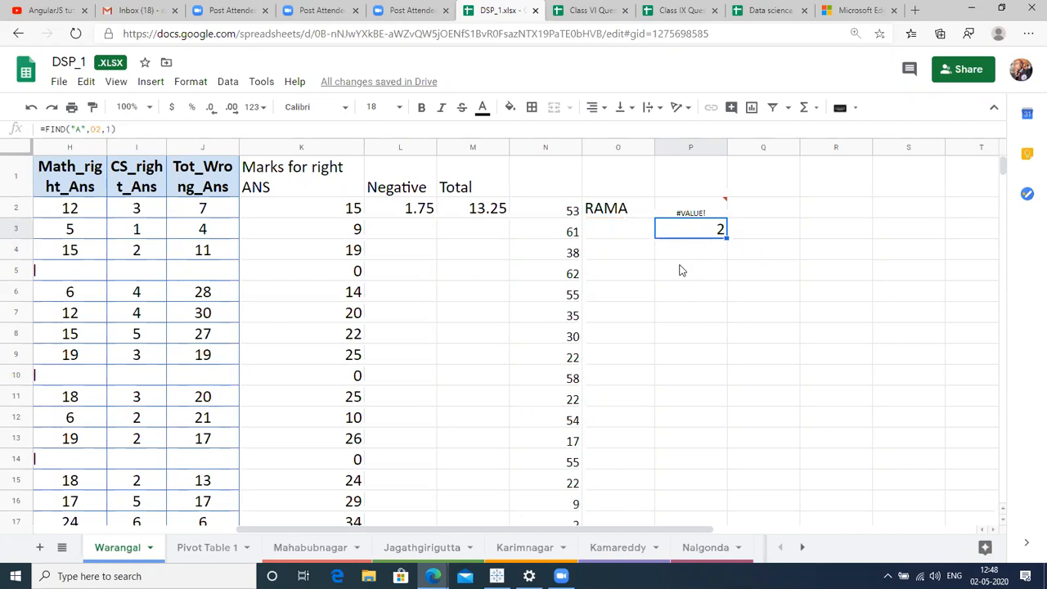
key("Return")
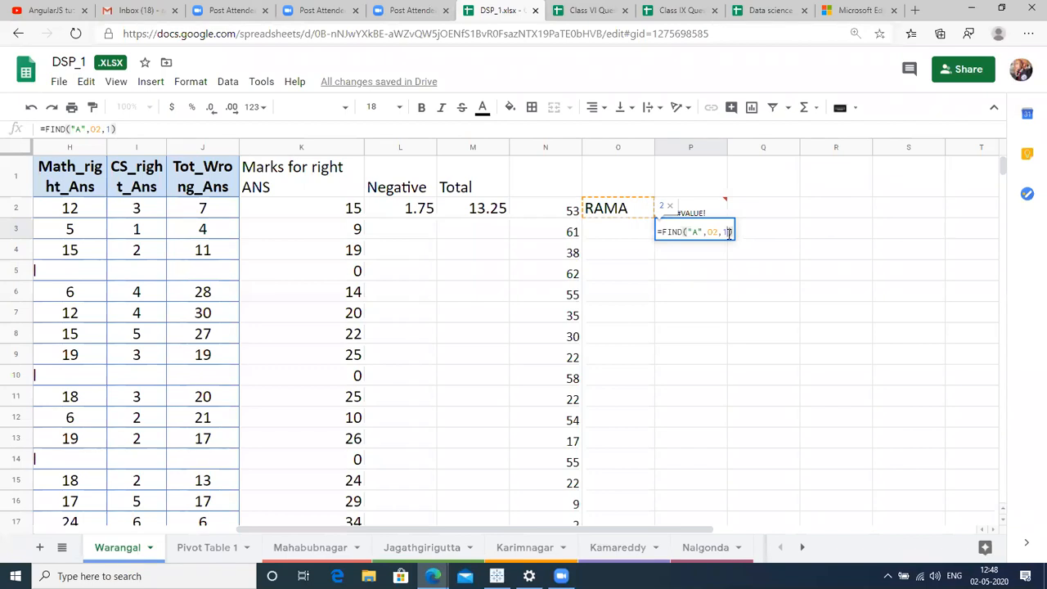
left_click(729, 233)
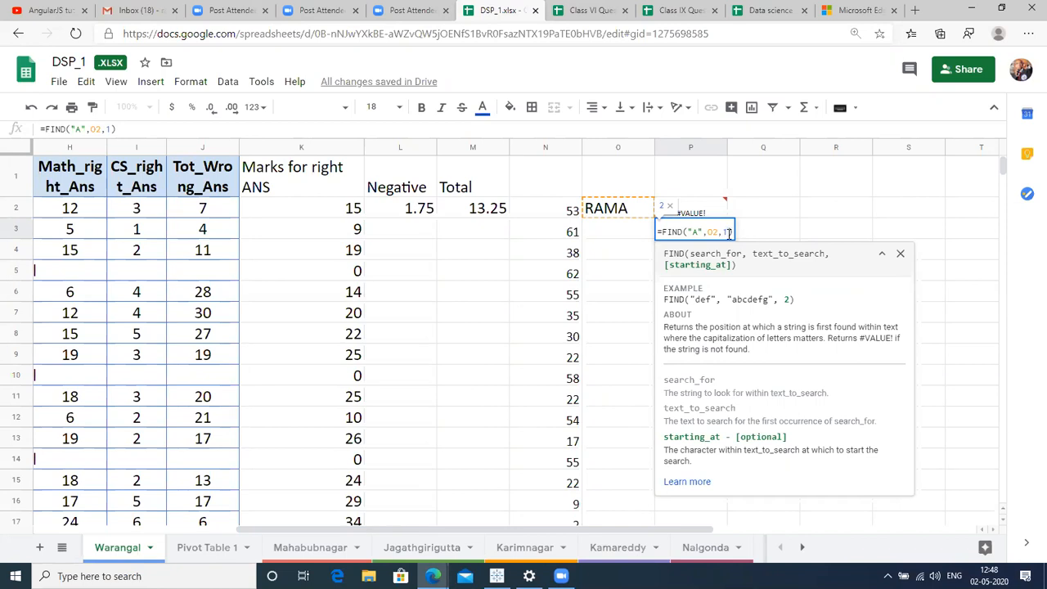
key("BackSpace")
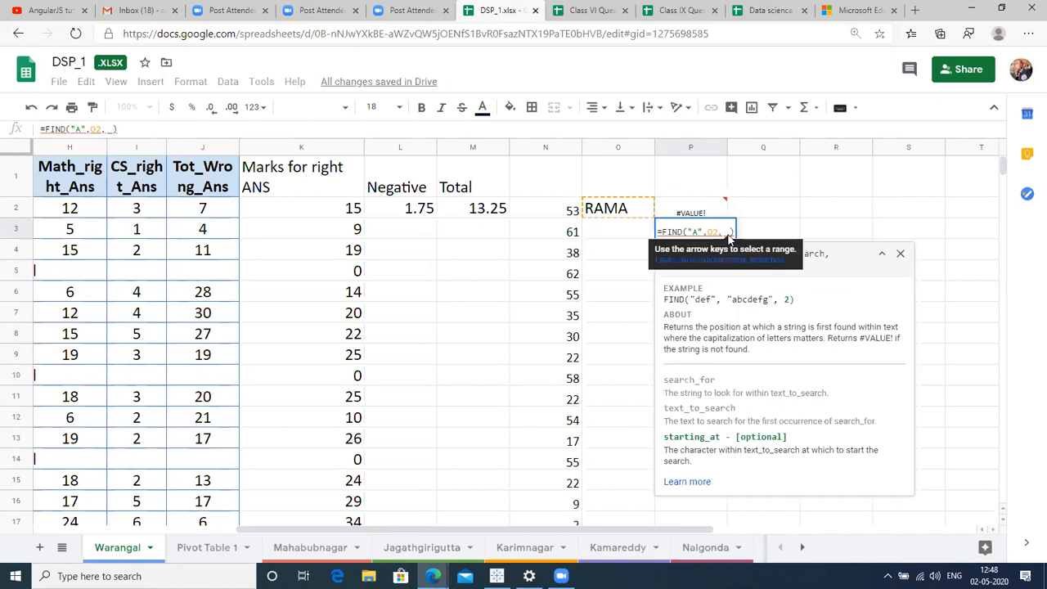
type("3")
key("Return")
Review P3's formula again, confirming it returns 4 for RAMA's second A.
left_click(727, 232)
double_click(728, 232)
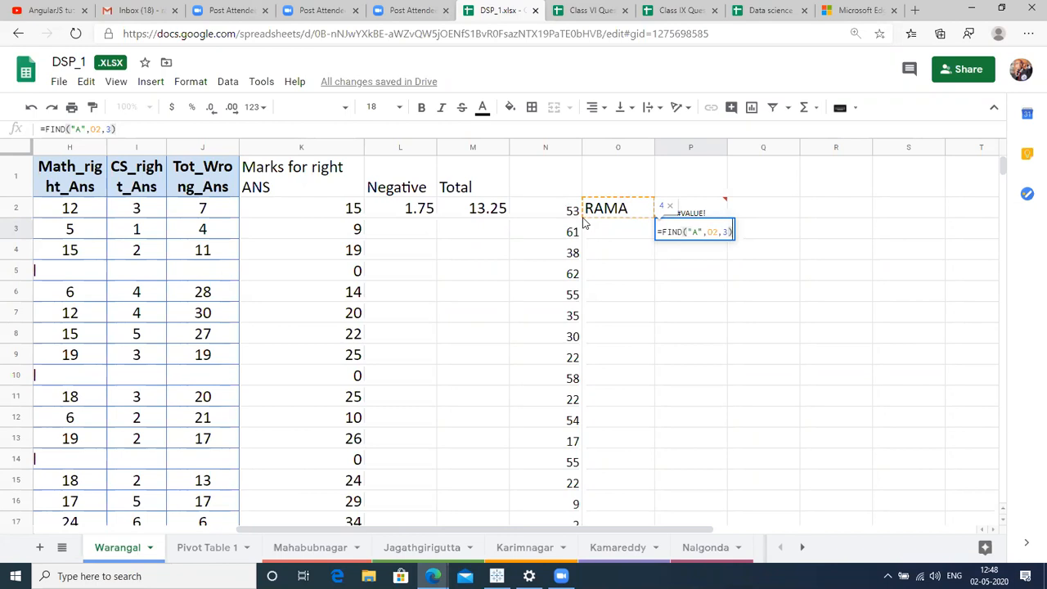
key("Return")
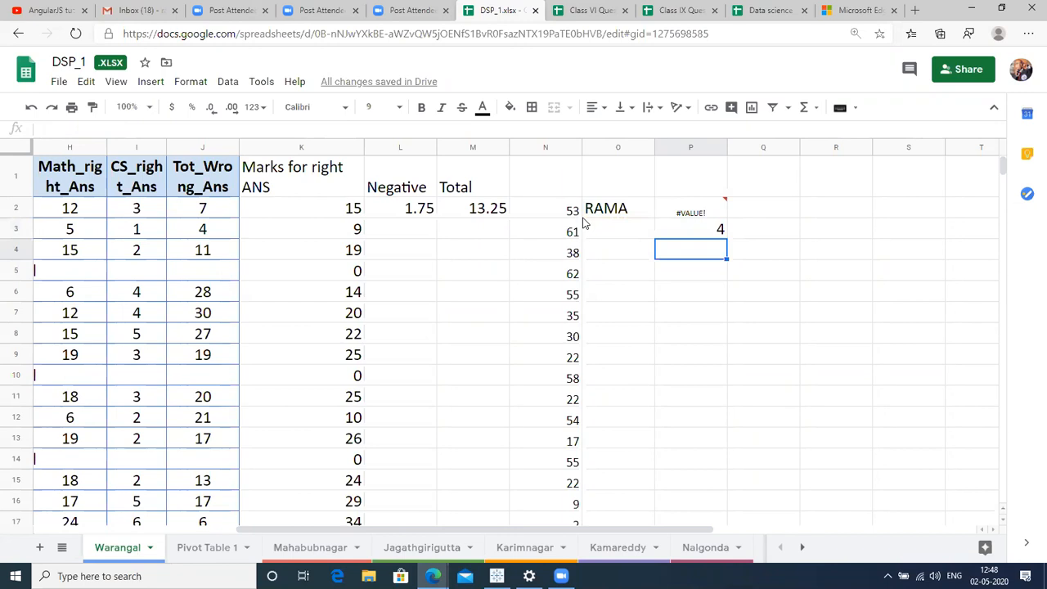
key("Up")
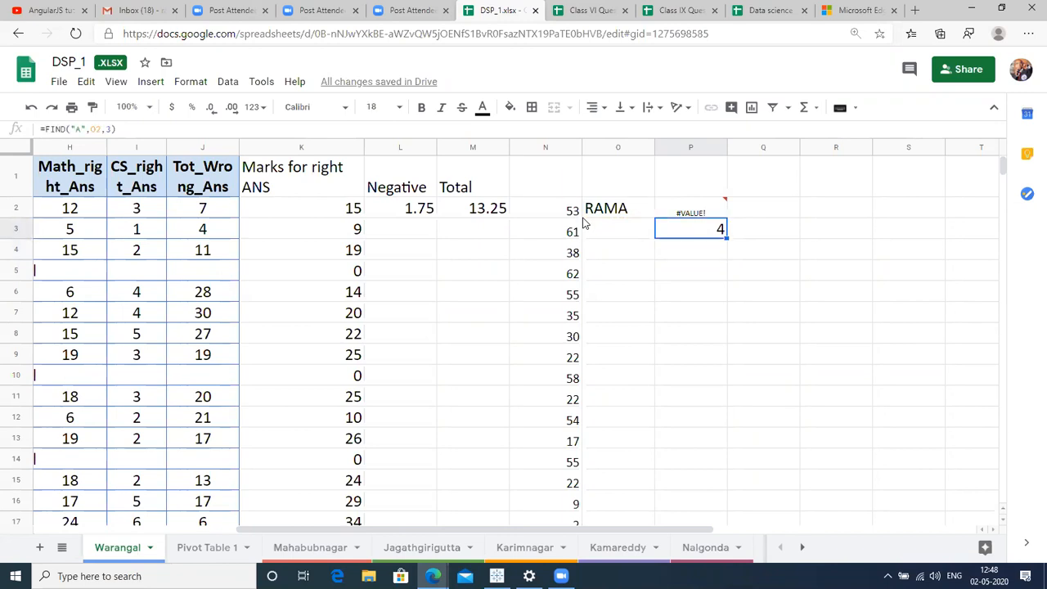
key("F2")
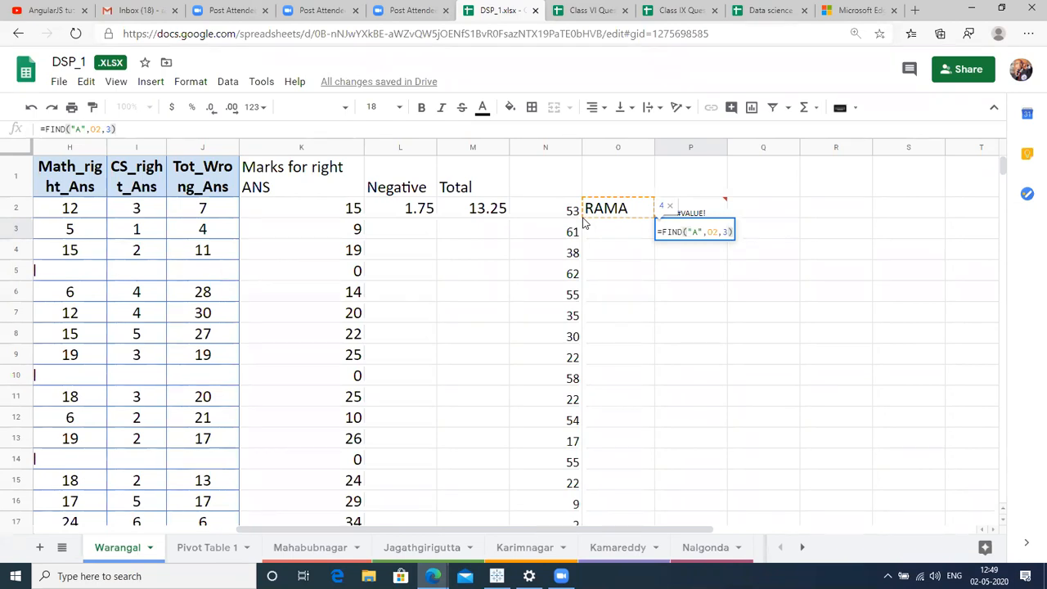
key("Left")
key("shift+Left")
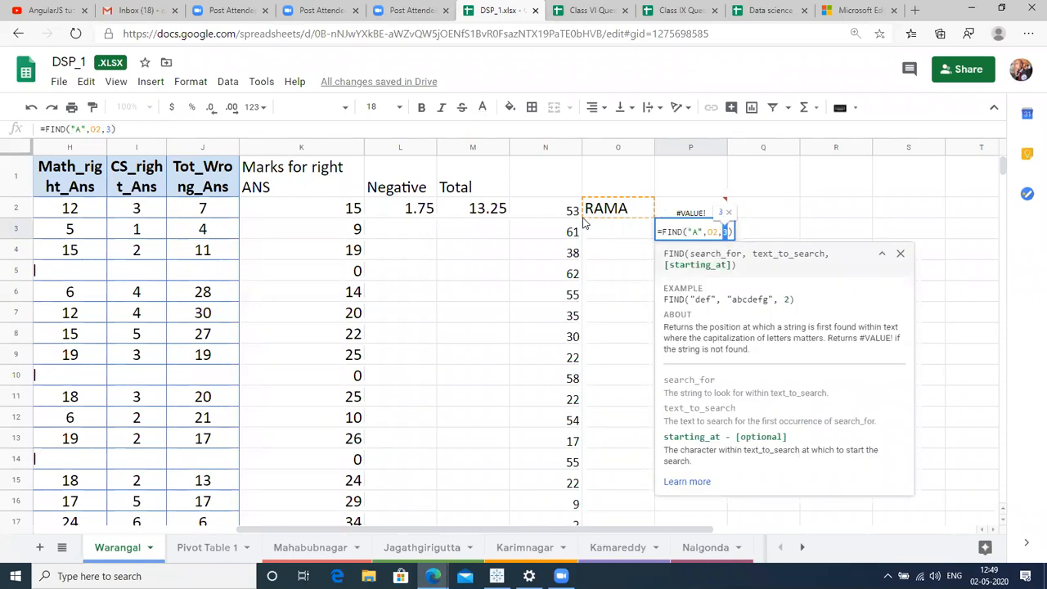
key("Return")
key("Left")
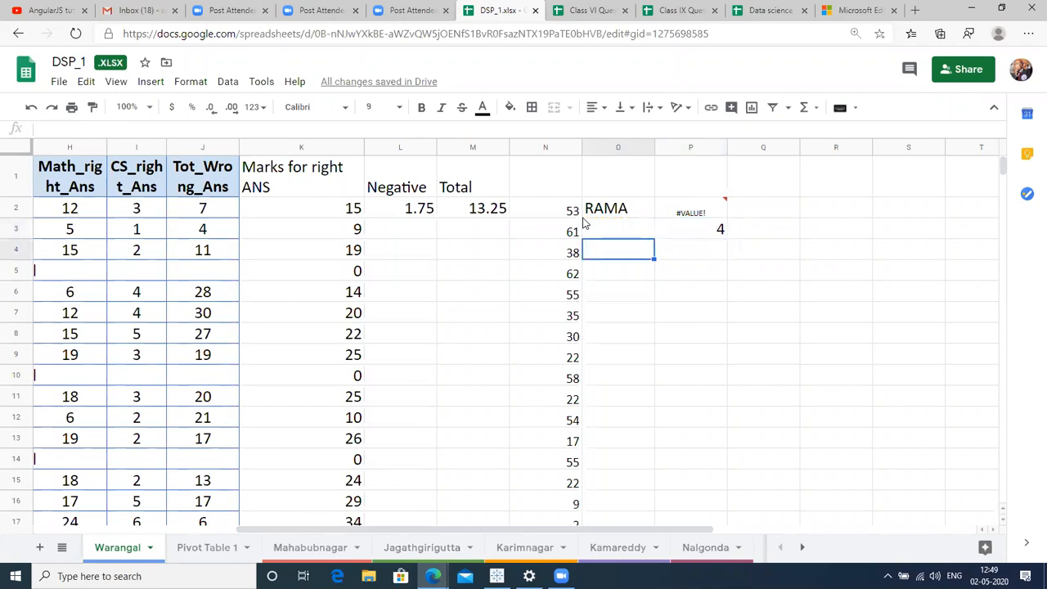
Type Lalitha in O4 and enlarge it to font size 18.
type("=")
key("BackSpace")
type("Ramam")
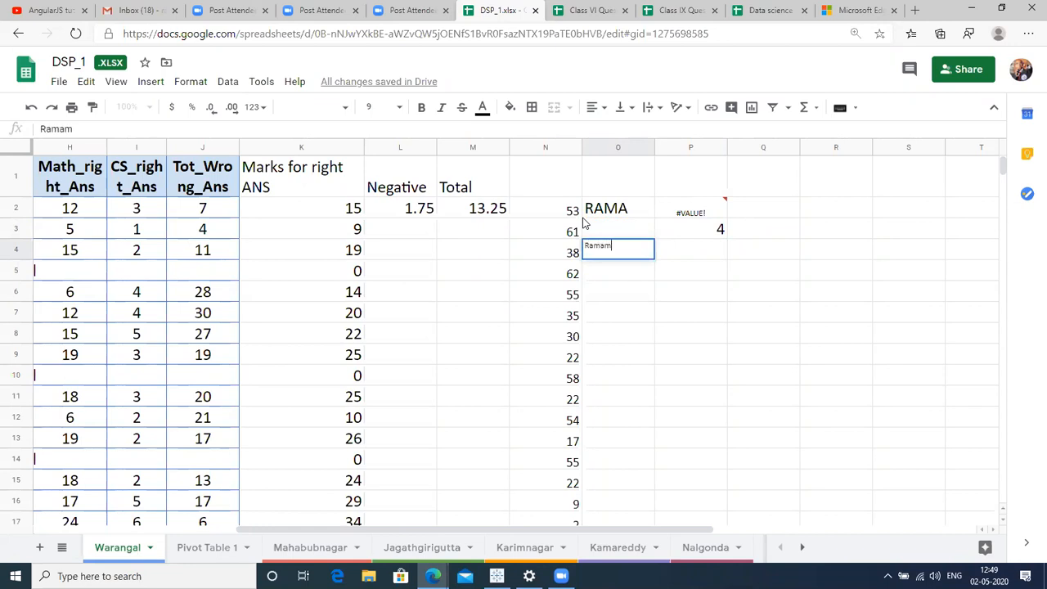
key("BackSpace")
key("BackSpace")
key("BackSpace")
key("BackSpace")
key("BackSpace")
type("Lalitha")
key("Return")
key("Up")
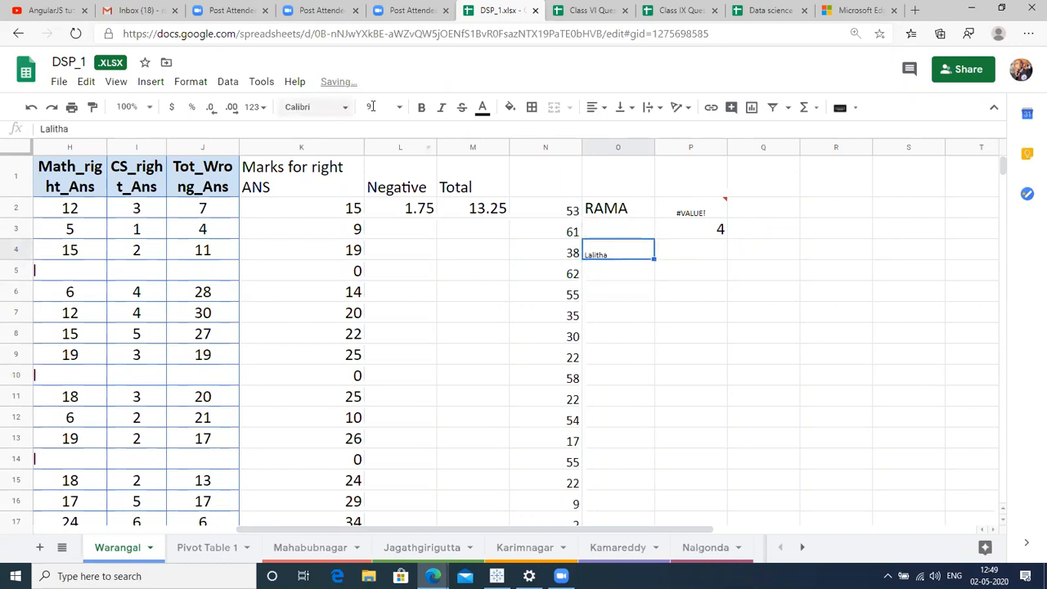
left_click(375, 108)
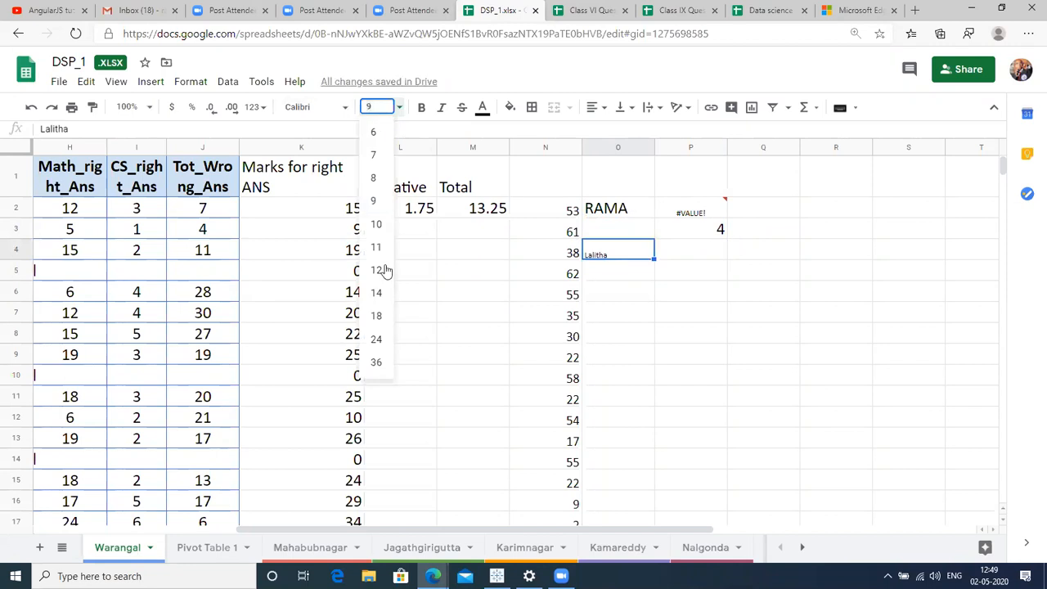
left_click(377, 315)
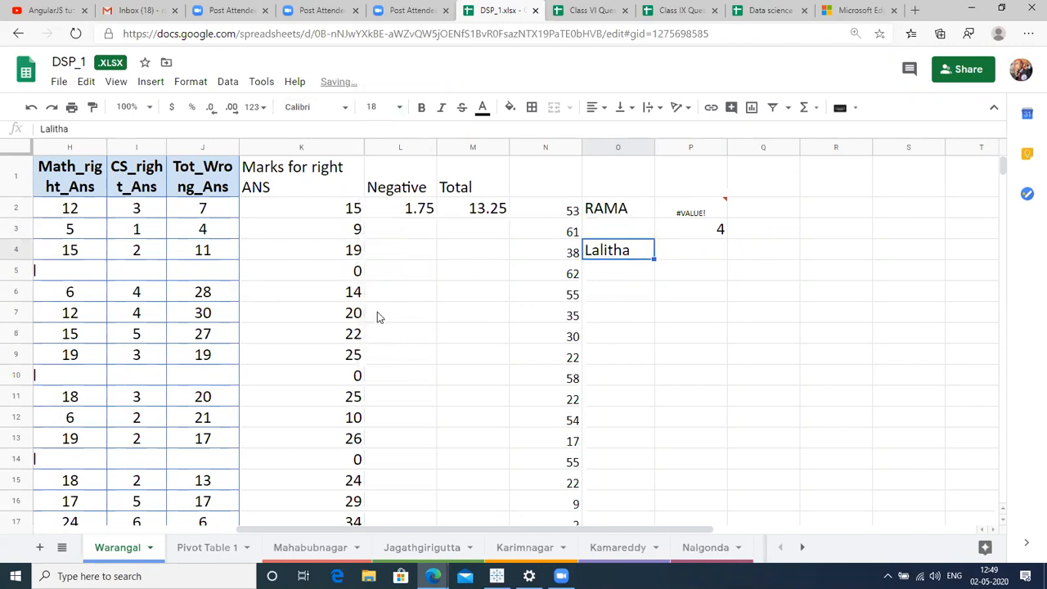
left_click(690, 249)
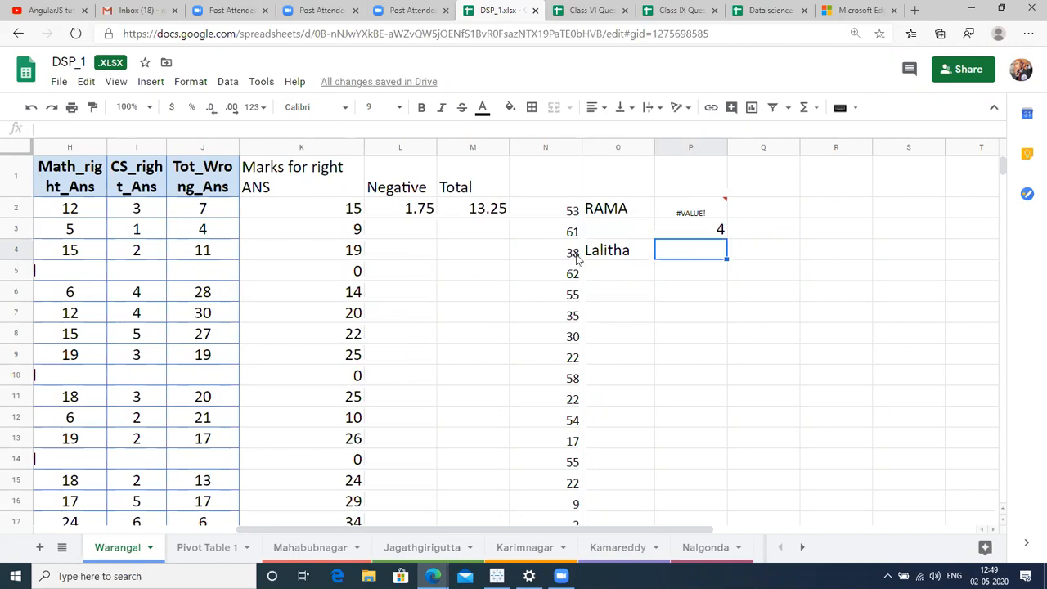
Enter =FIND("a",O4,3) in P4 to find 'a' in Lalitha from the third character.
type("=")
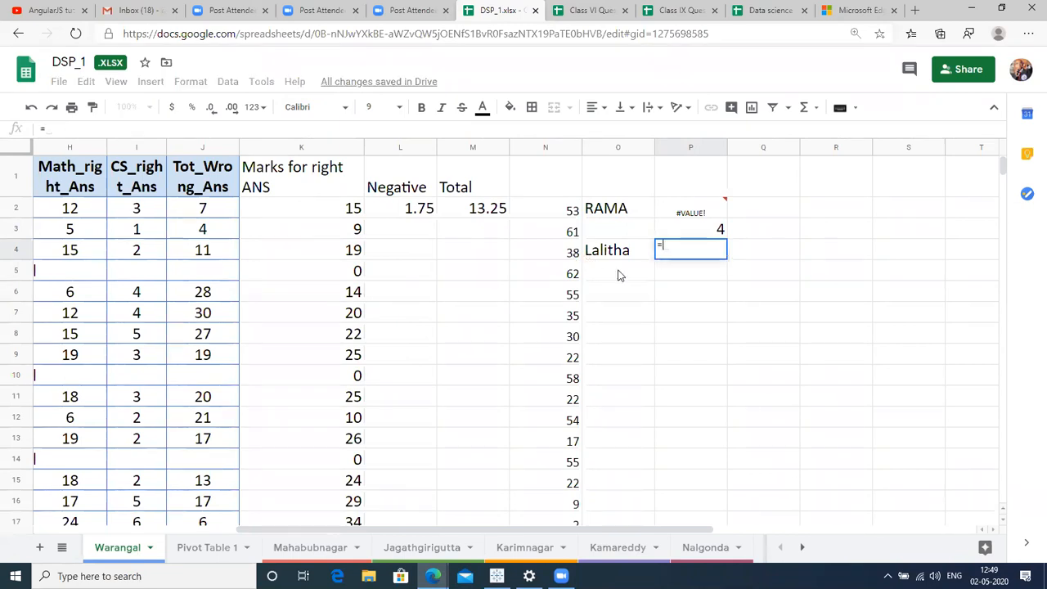
type("FI")
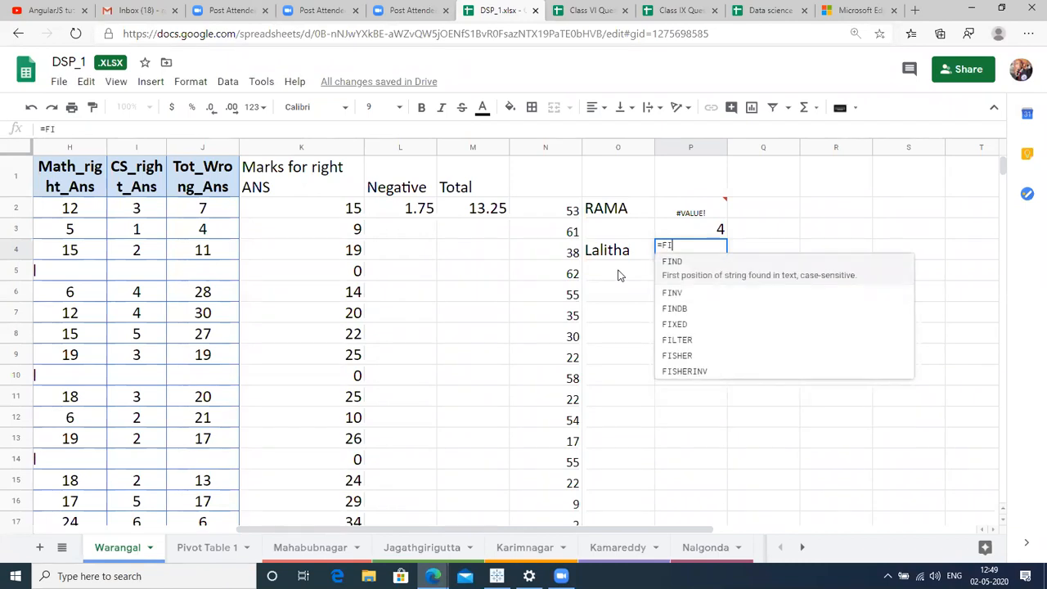
type("ND(")
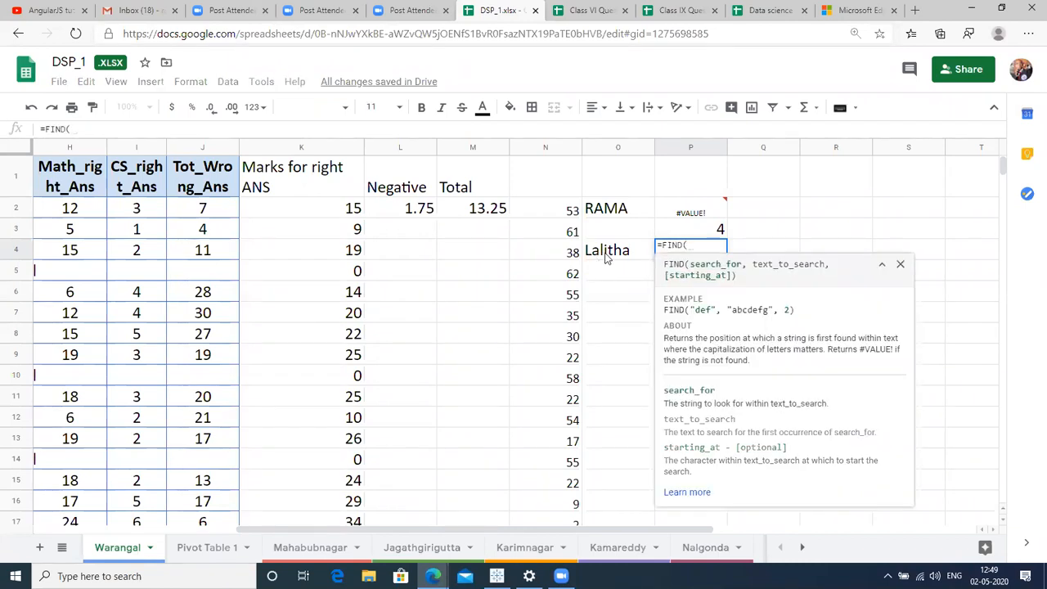
left_click(606, 257)
key("BackSpace")
key("BackSpace")
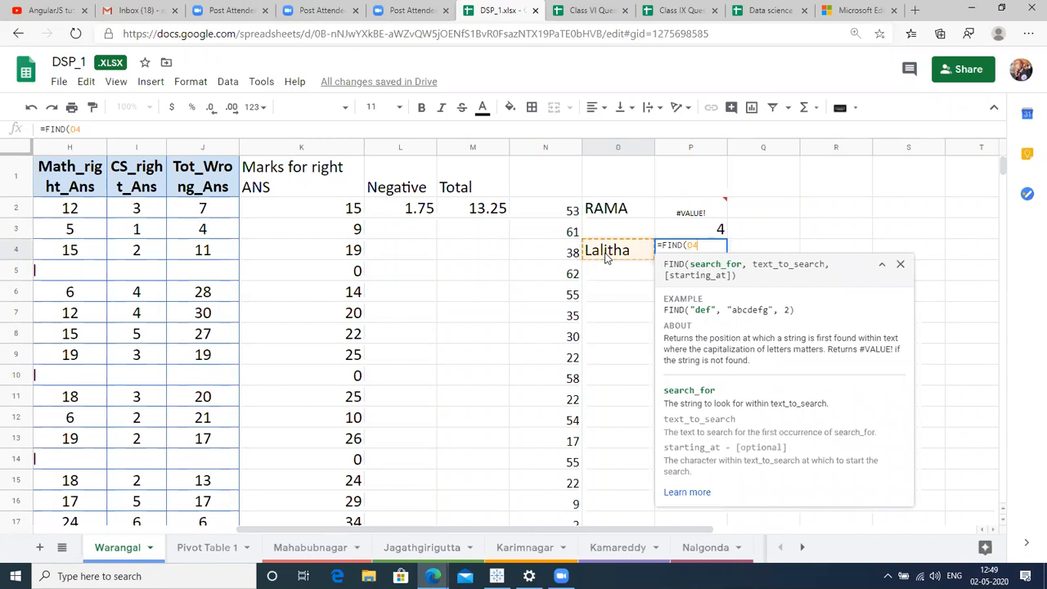
type("\"a\",")
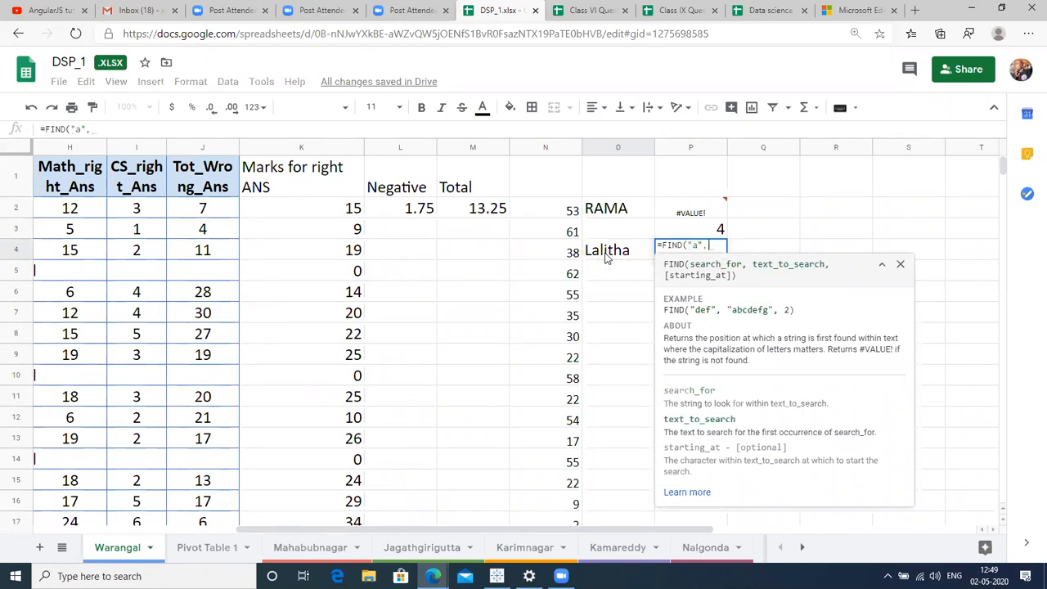
left_click(604, 255)
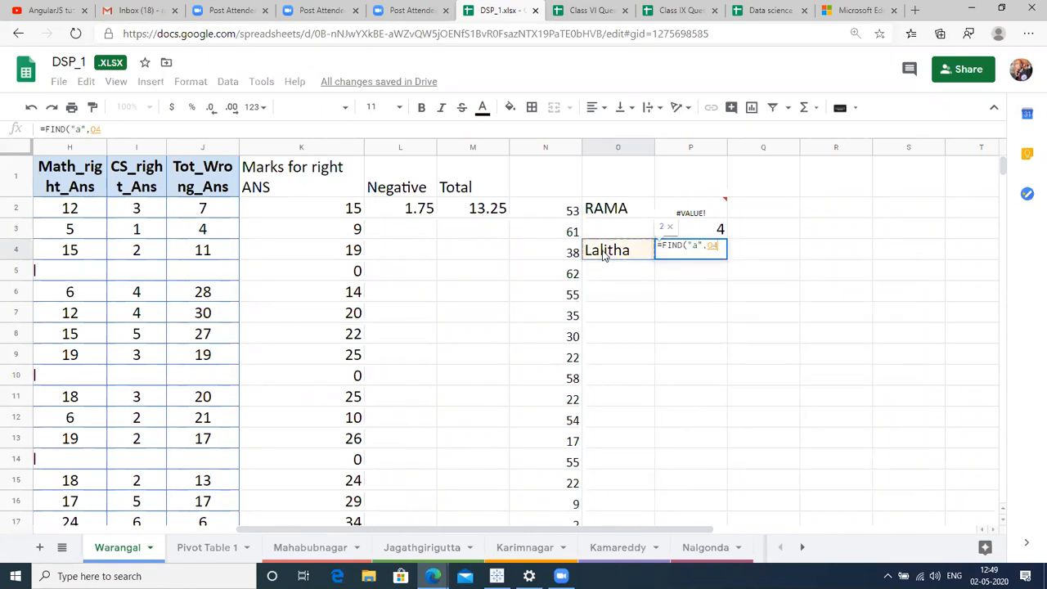
type(",")
type("3")
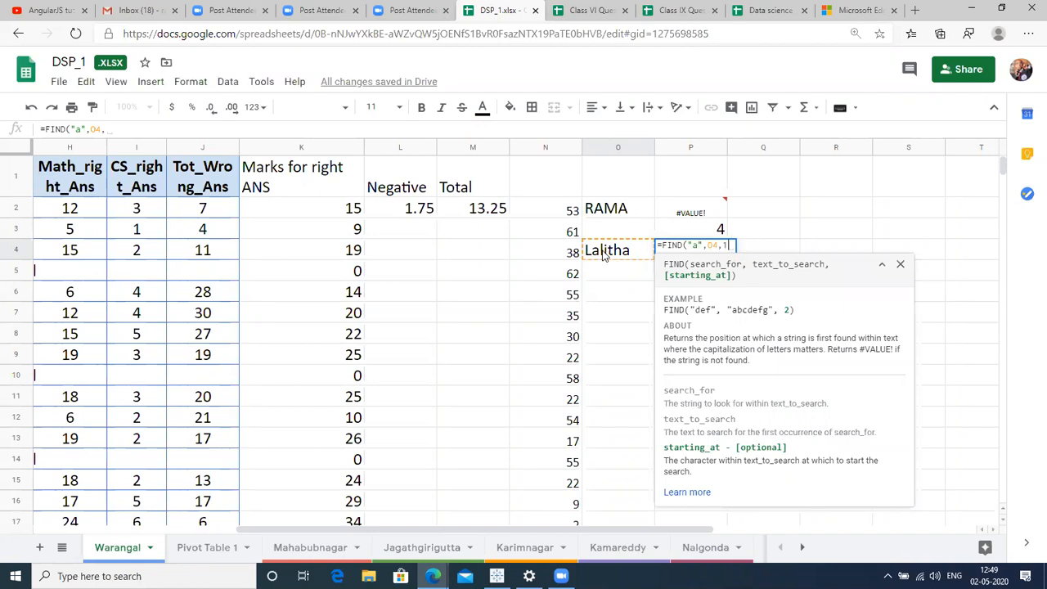
type(")")
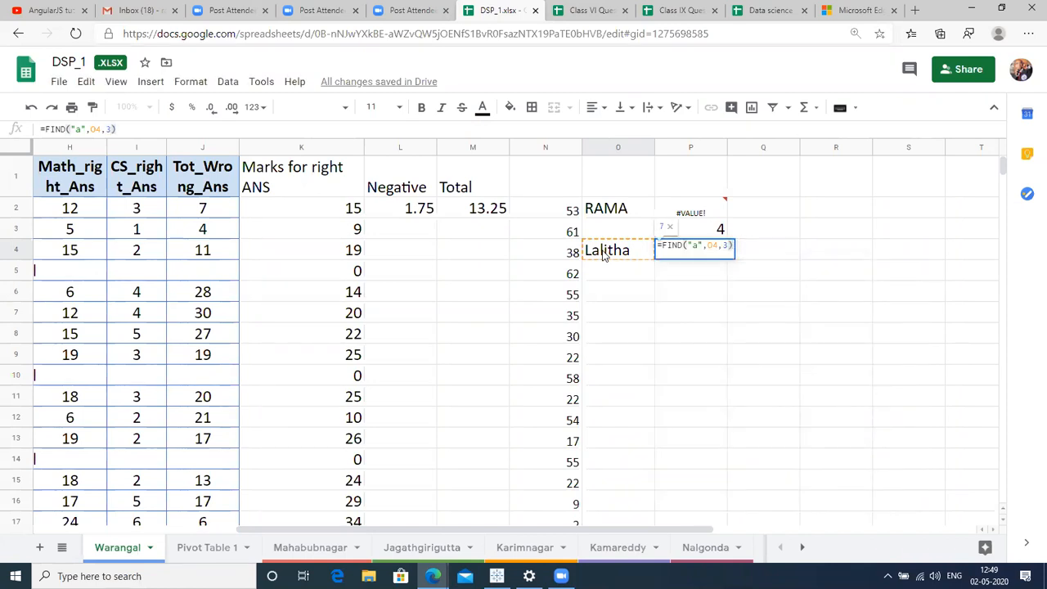
key("Return")
Recheck P4's formula, which returns 7, and begin a FIND formula in P5.
key("Up")
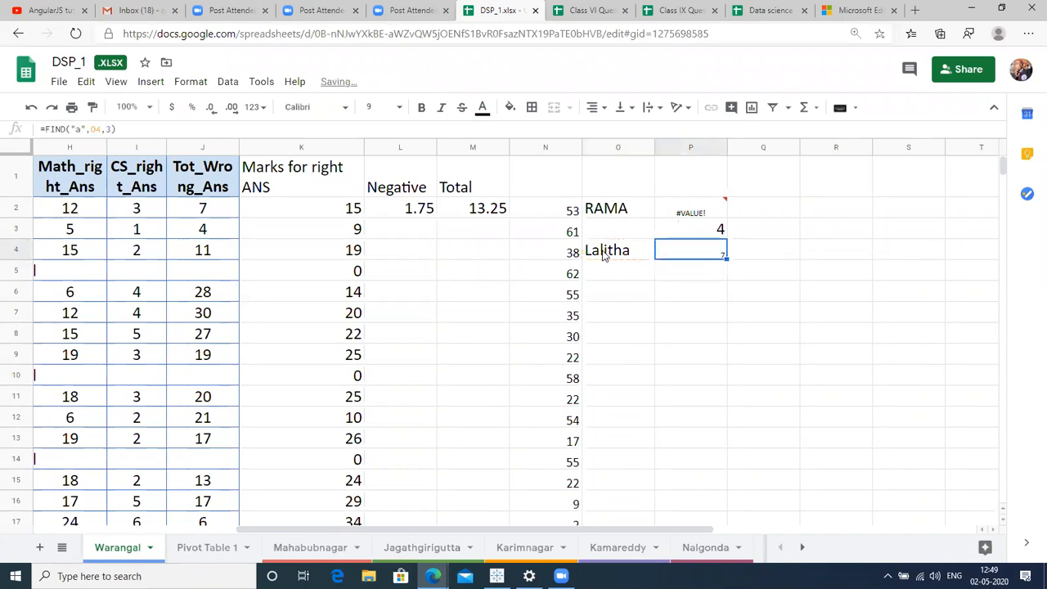
key("F2")
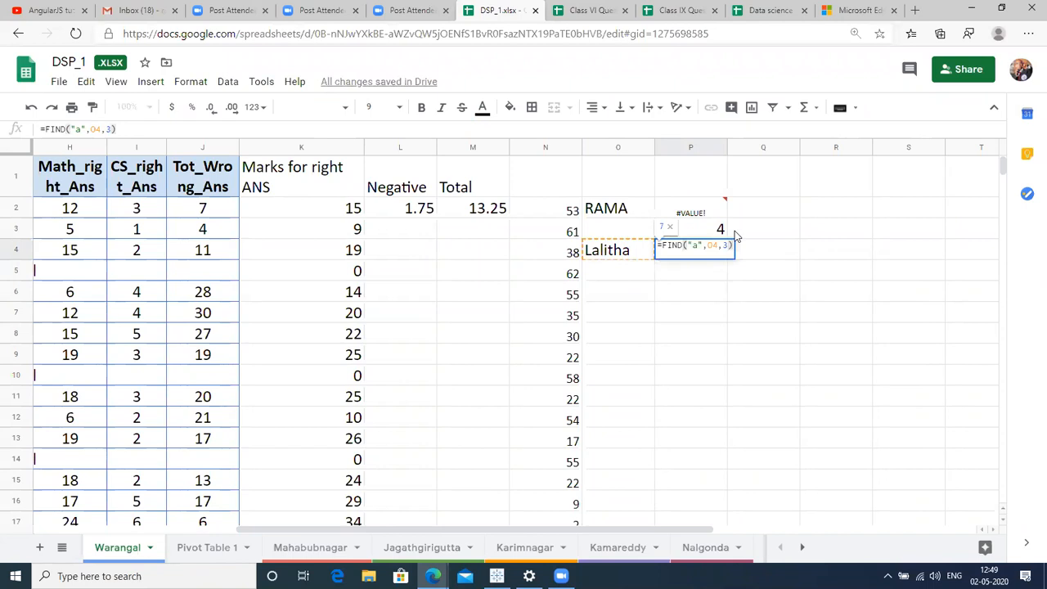
key("Return")
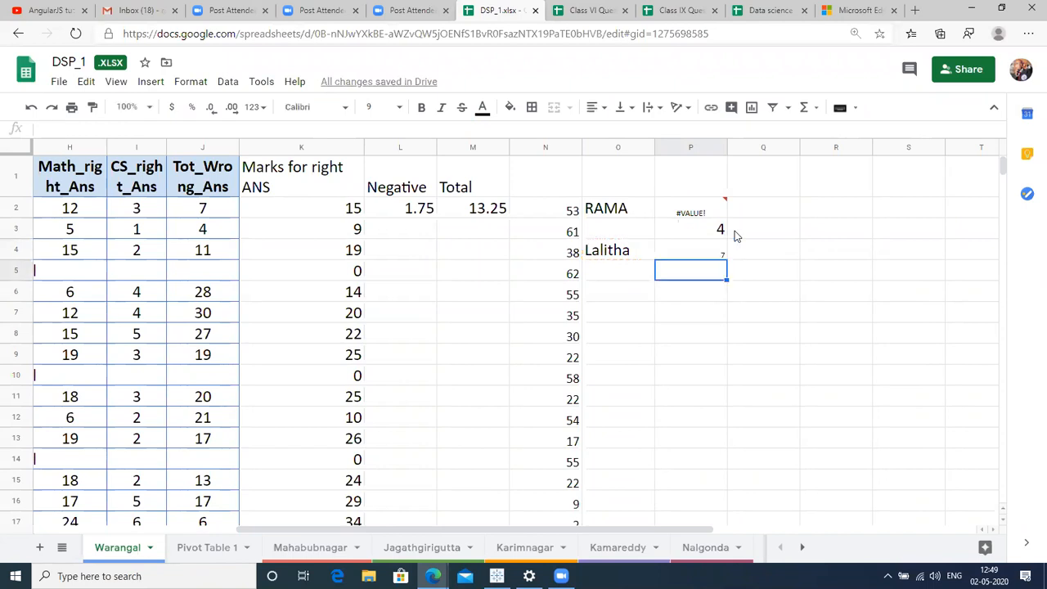
type("=")
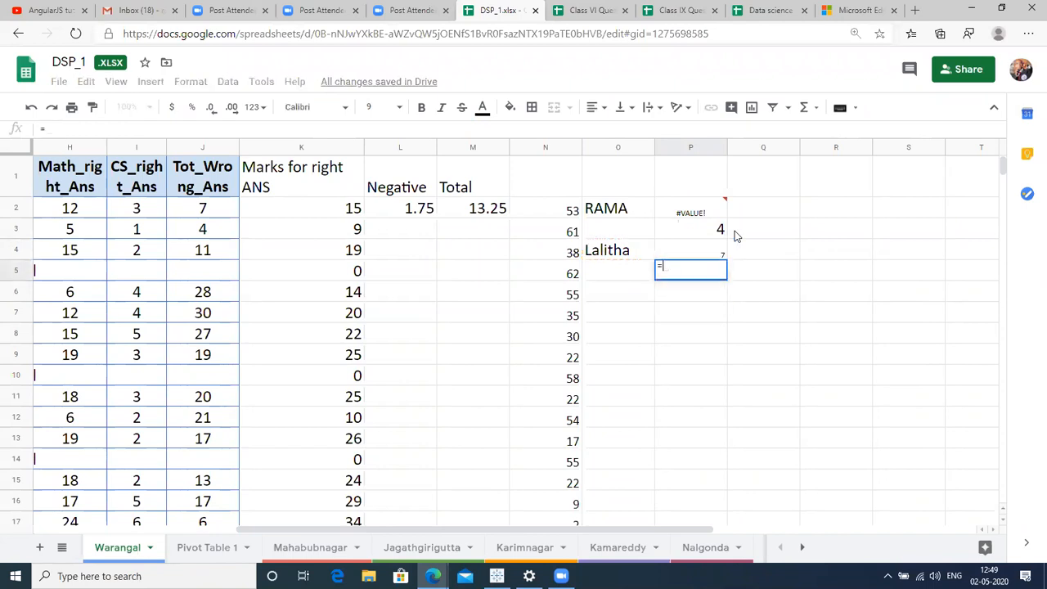
type("FIND(")
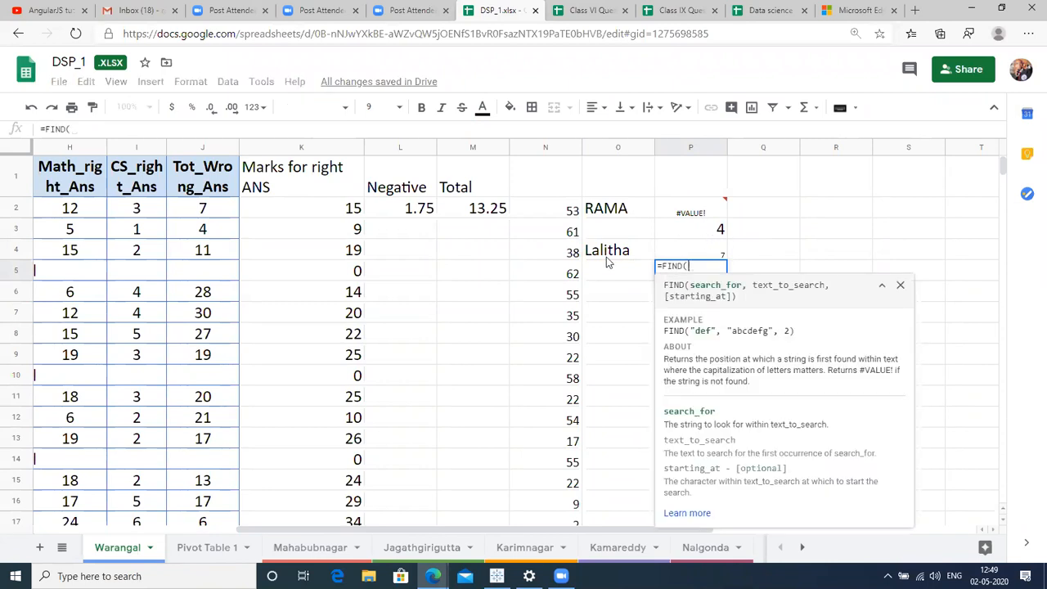
Complete =FIND("a",O4,1) in P5 to get the first 'a' position, 2.
left_click(606, 256)
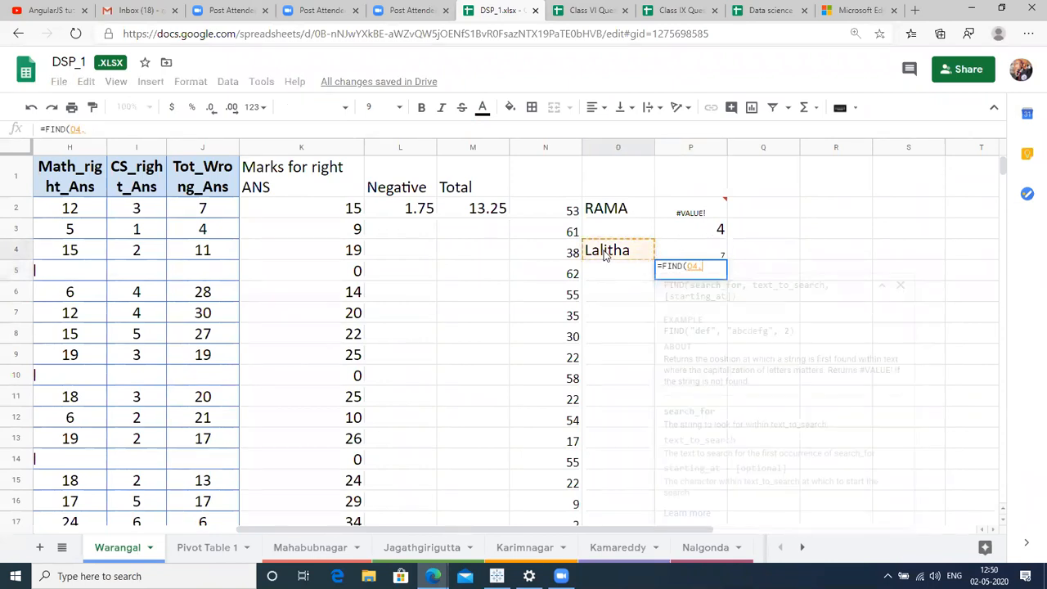
type(",")
key("BackSpace")
key("BackSpace")
key("BackSpace")
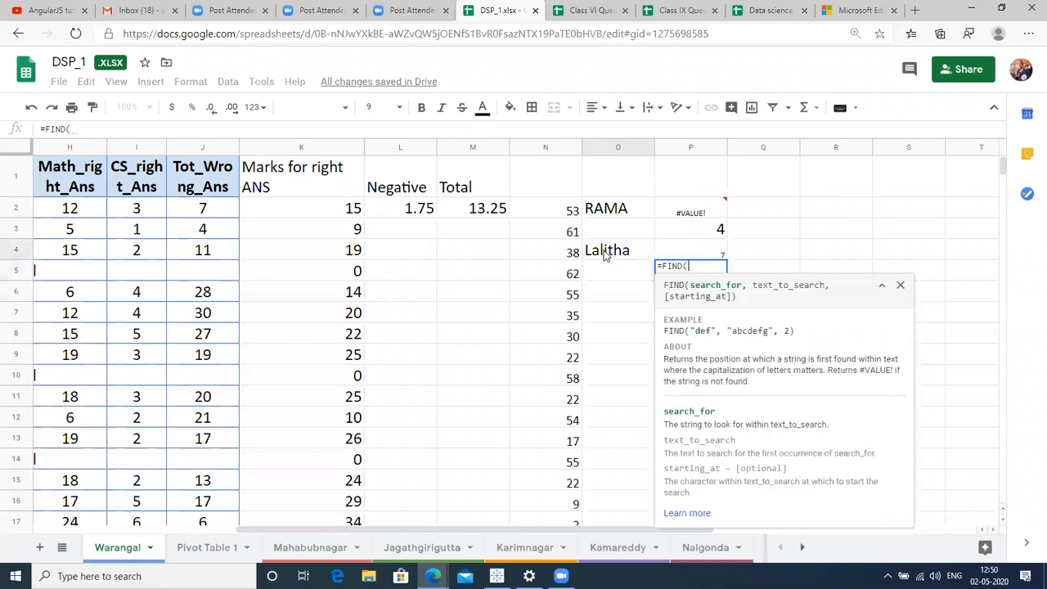
type("\"a\",")
left_click(610, 260)
type(",")
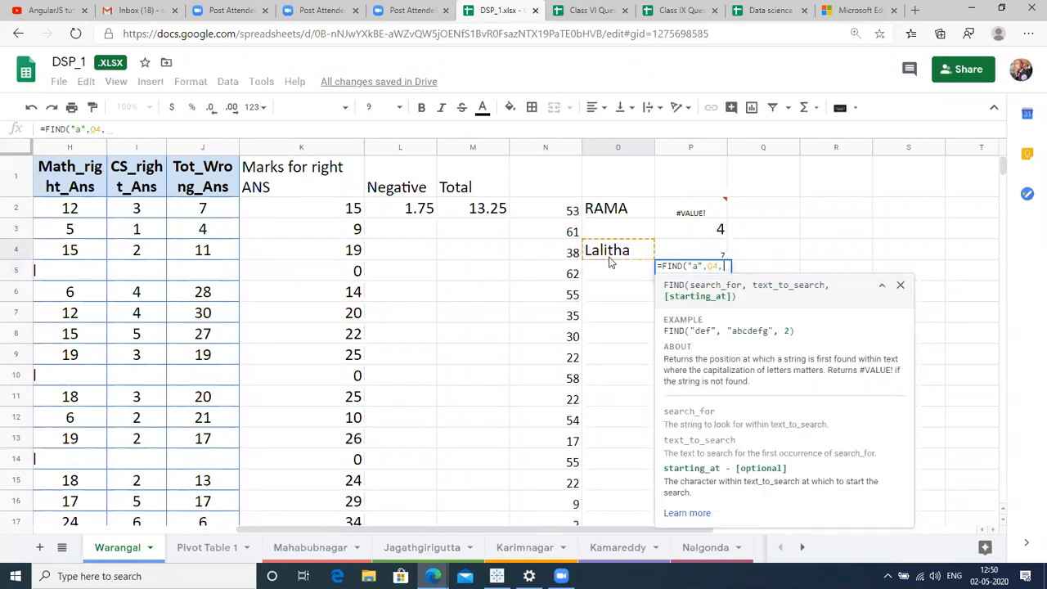
type("1)")
key("Return")
Set P5's result to font size 24.
key("Up")
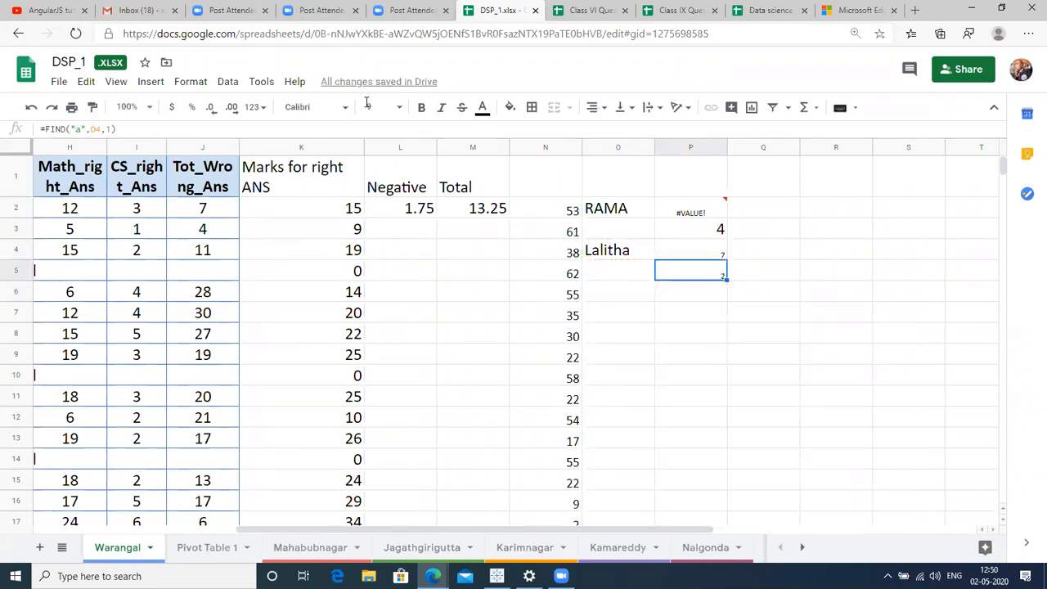
left_click(370, 106)
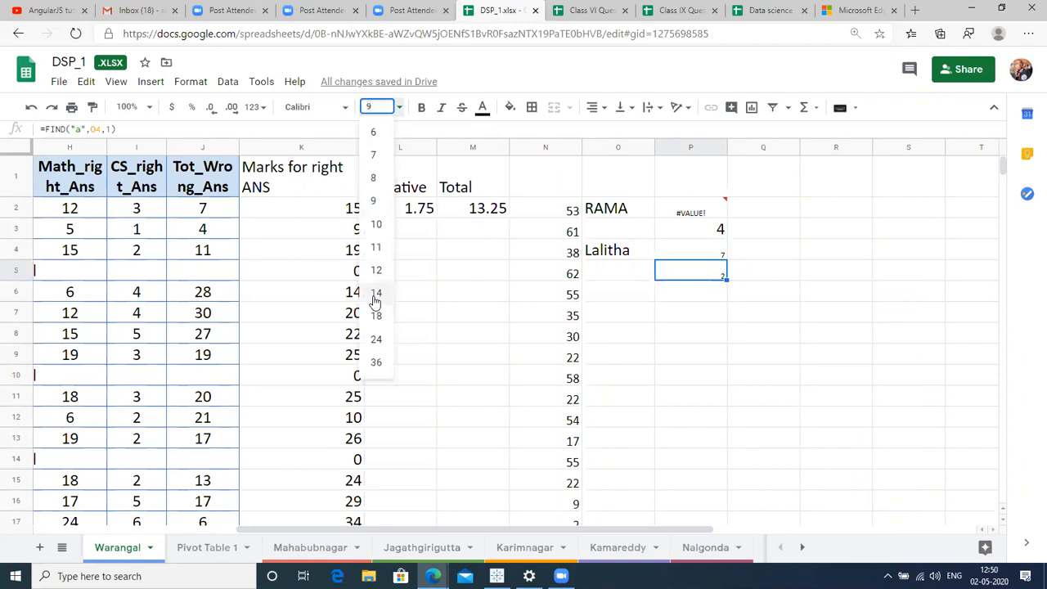
left_click(376, 295)
left_click(378, 107)
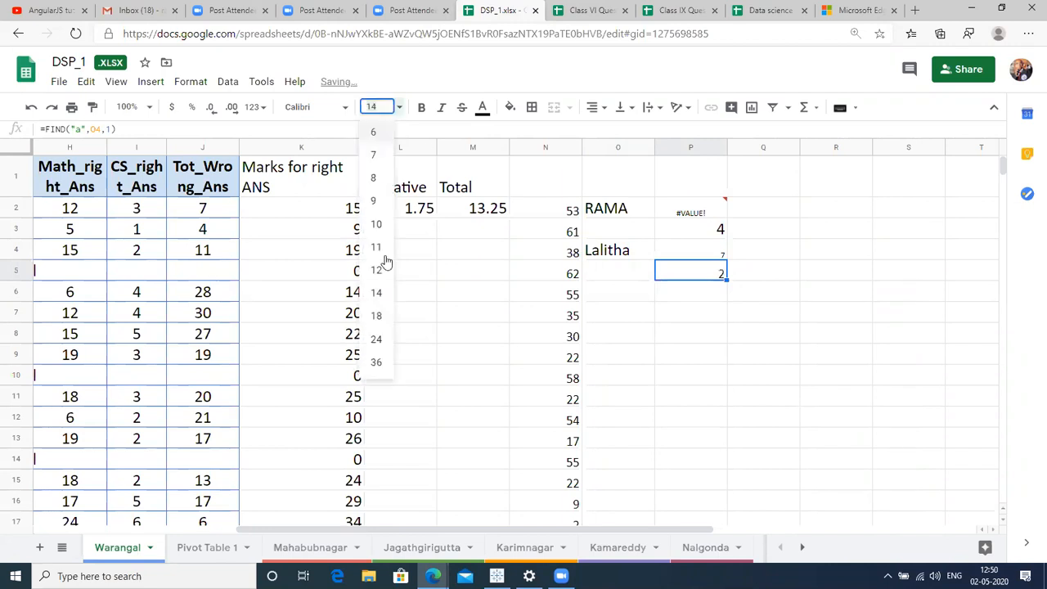
left_click(377, 338)
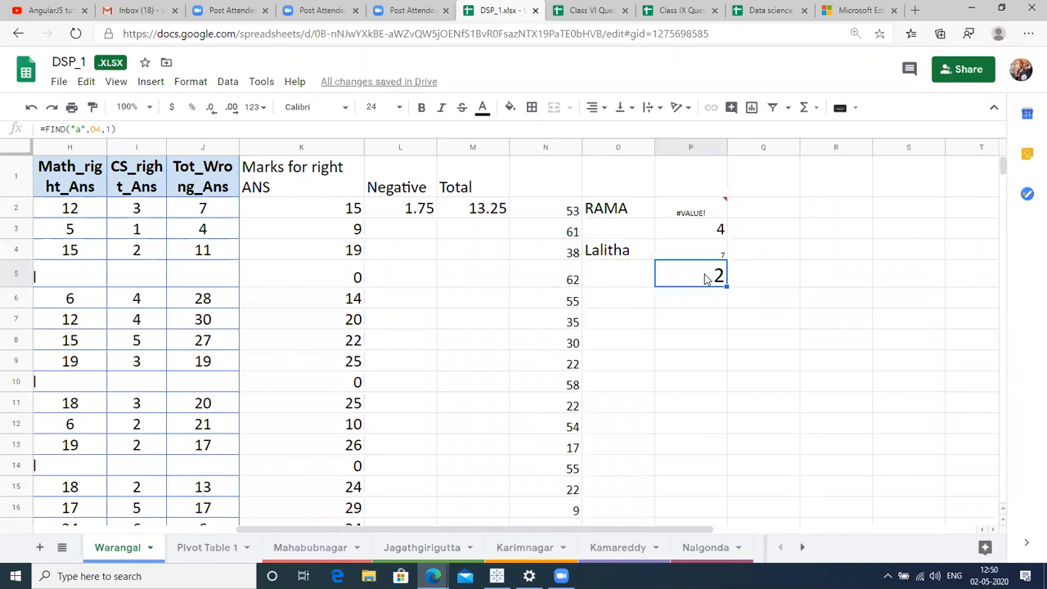
key("Down")
Enter =FIND("a",O4,P5+1) in P6 to find the next 'a' after P5.
type("=")
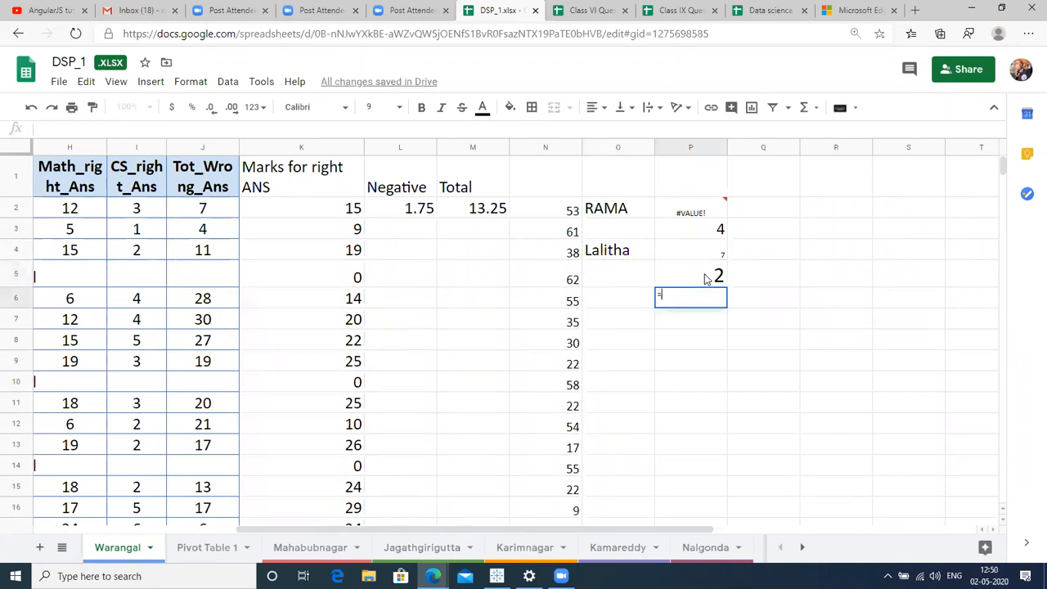
type("find")
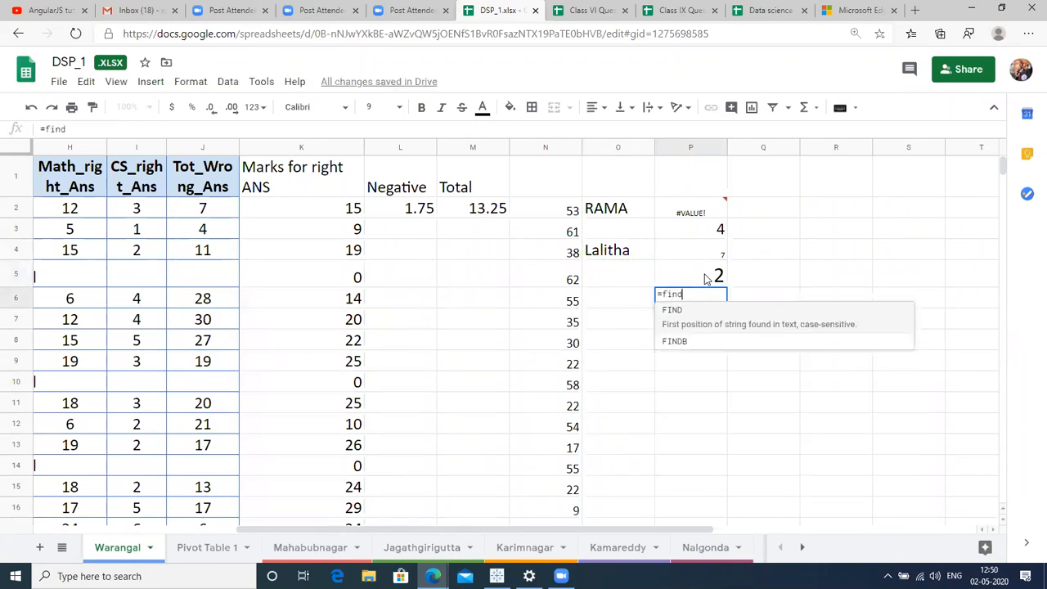
key("Tab")
type("\"a\",")
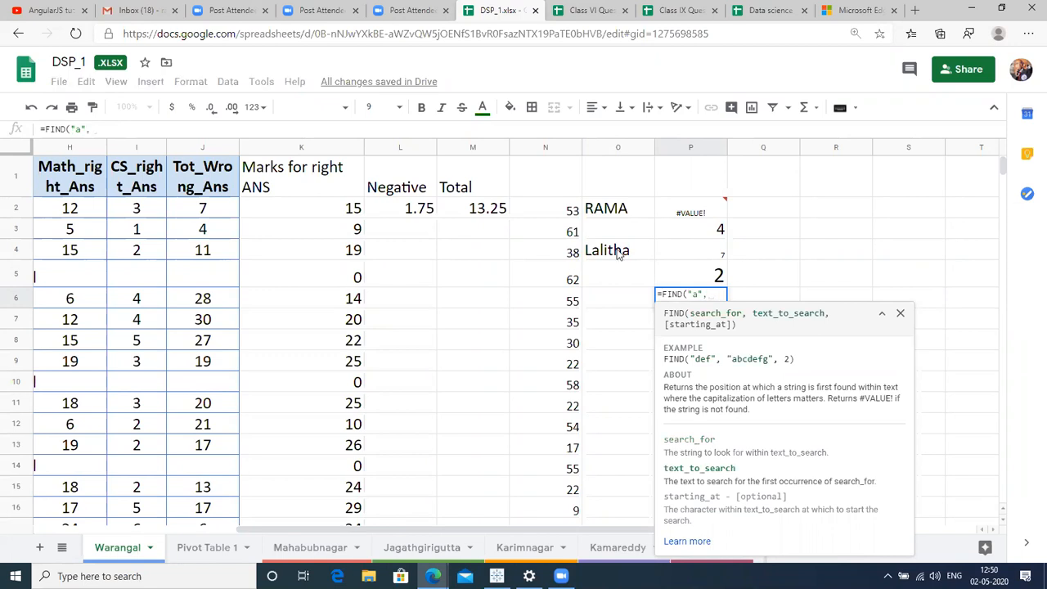
left_click(619, 253)
type(",")
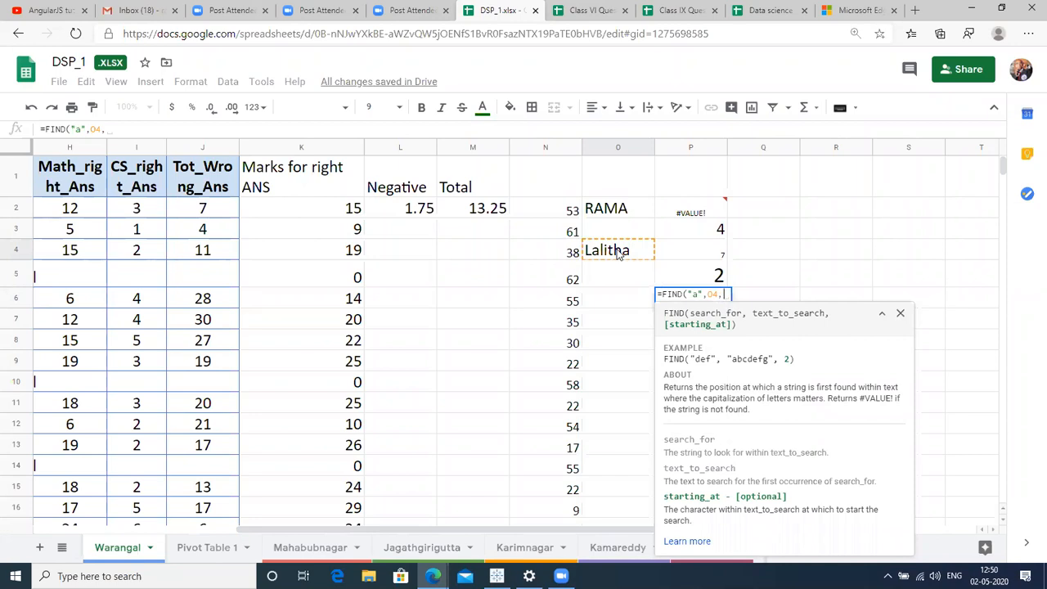
left_click(684, 279)
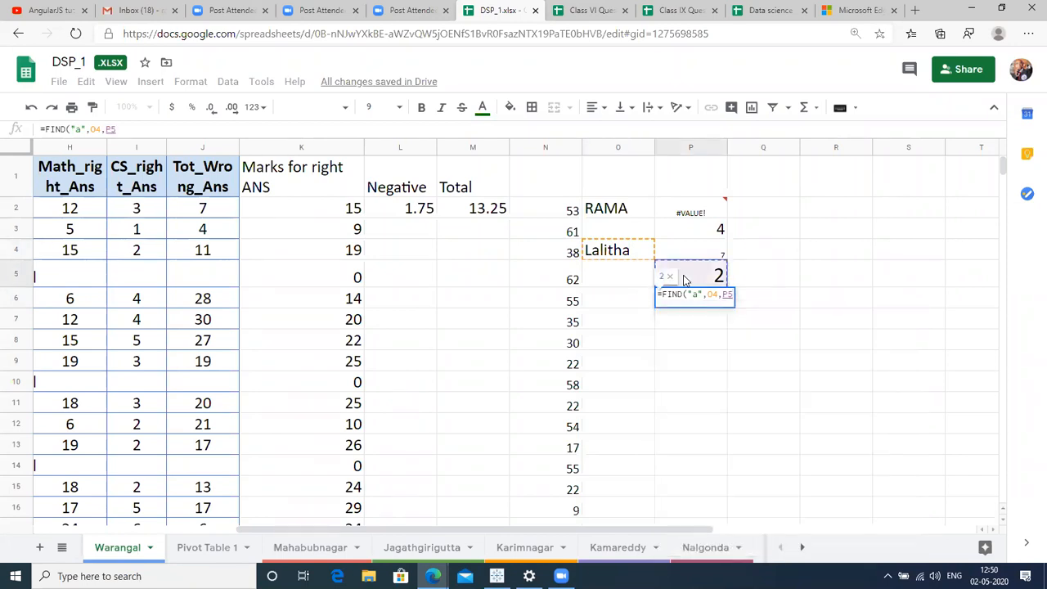
type("+1)")
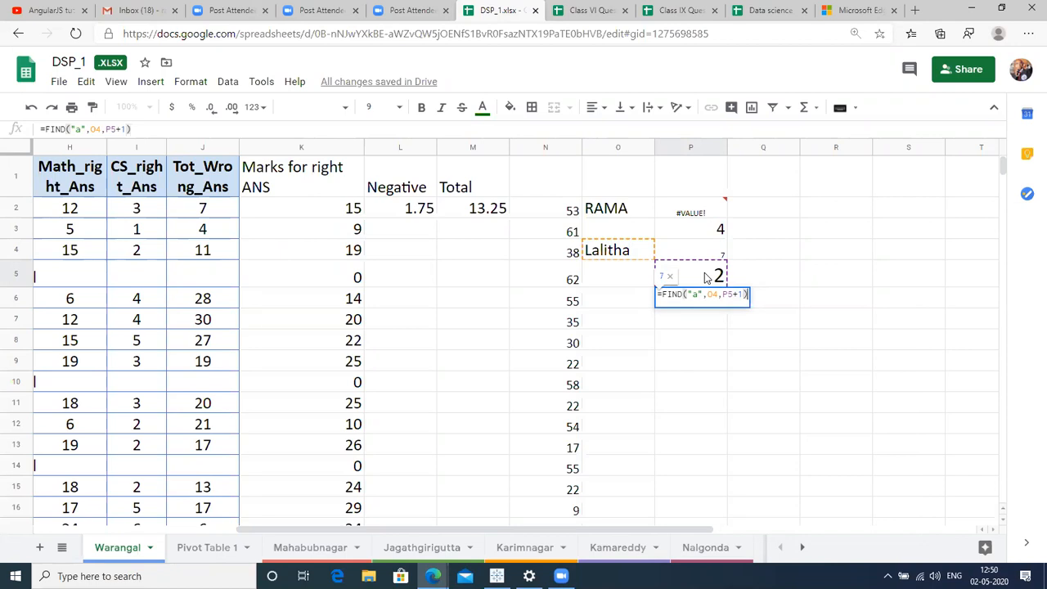
key("Return")
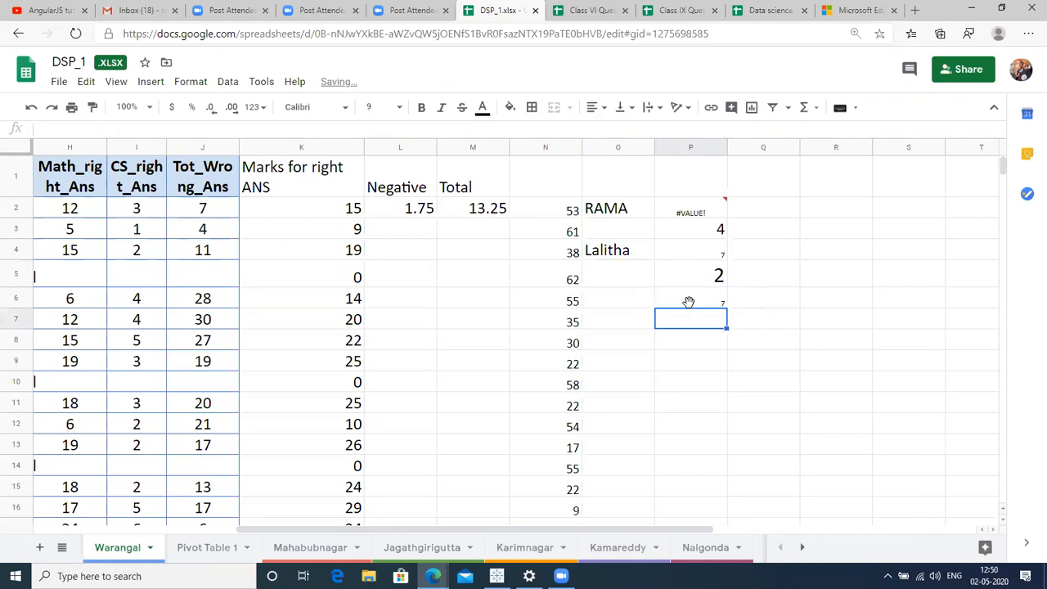
Set P6's result of 7 to font size 24, then begin a FIND formula in P7.
left_click(690, 301)
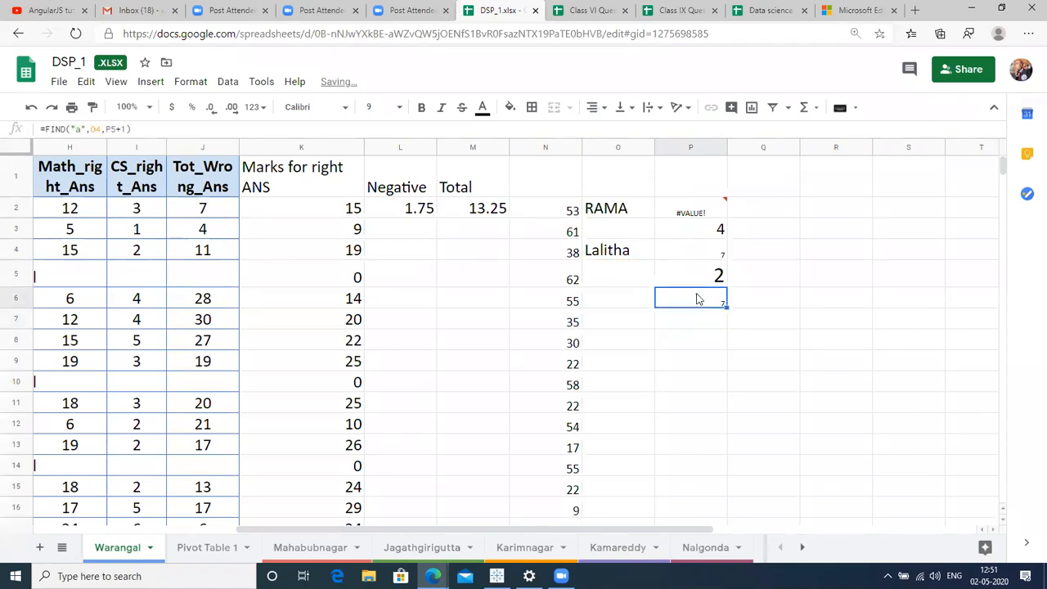
left_click(373, 106)
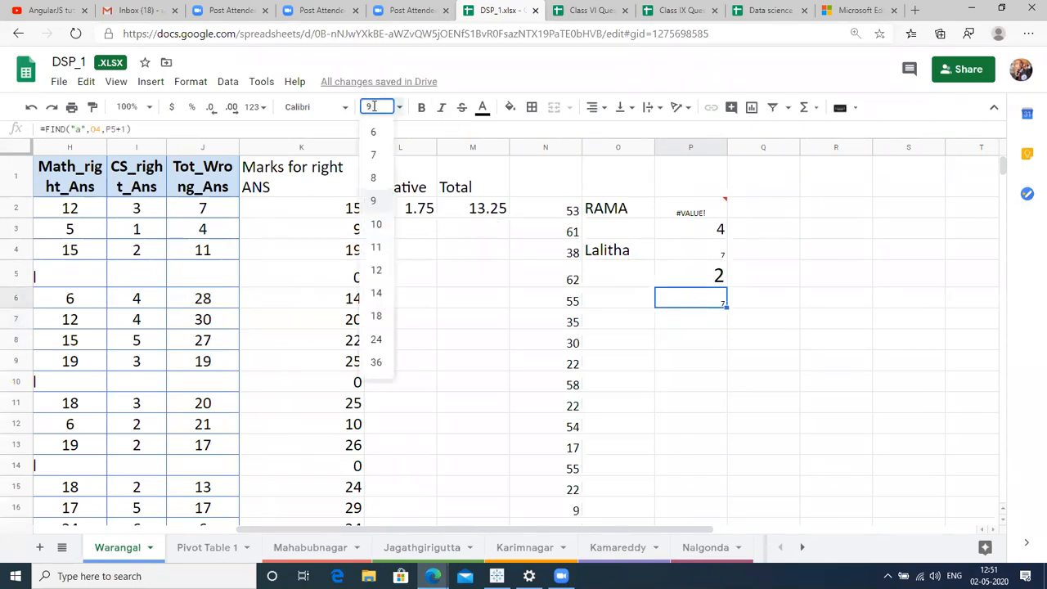
left_click(376, 340)
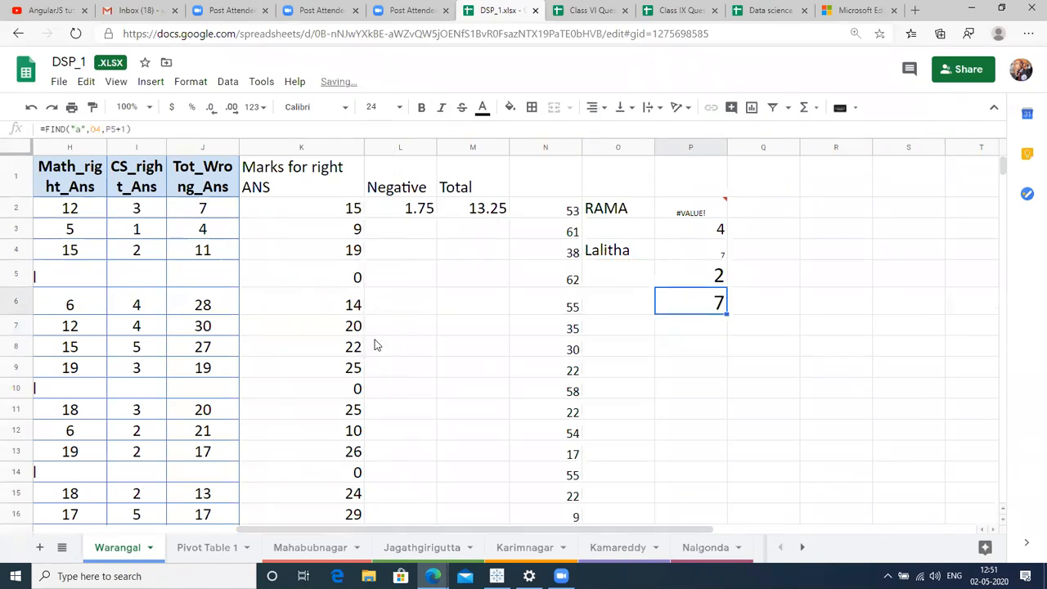
left_click(692, 332)
type("=")
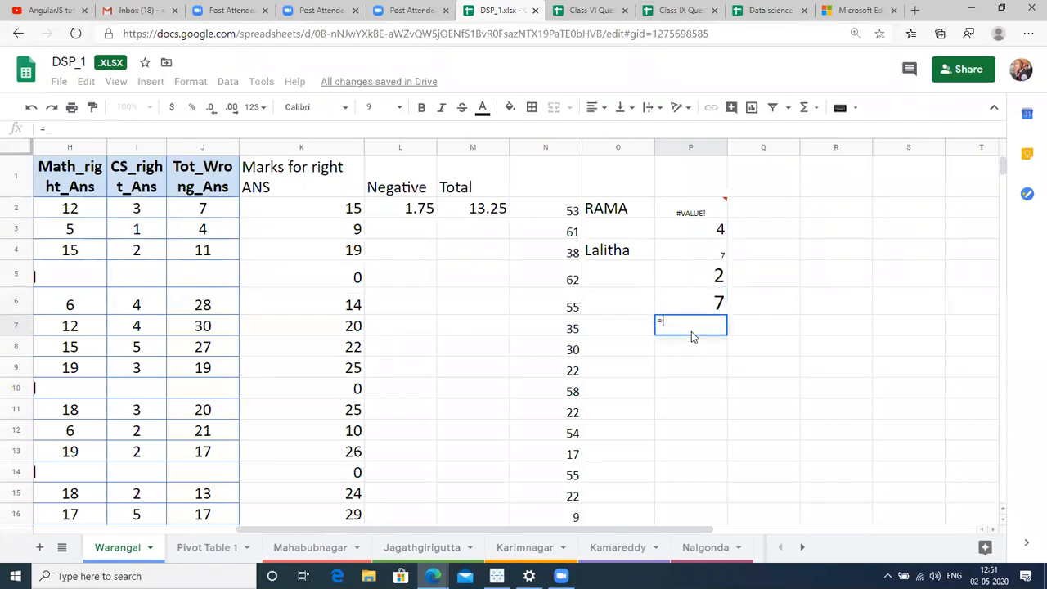
type("fIND")
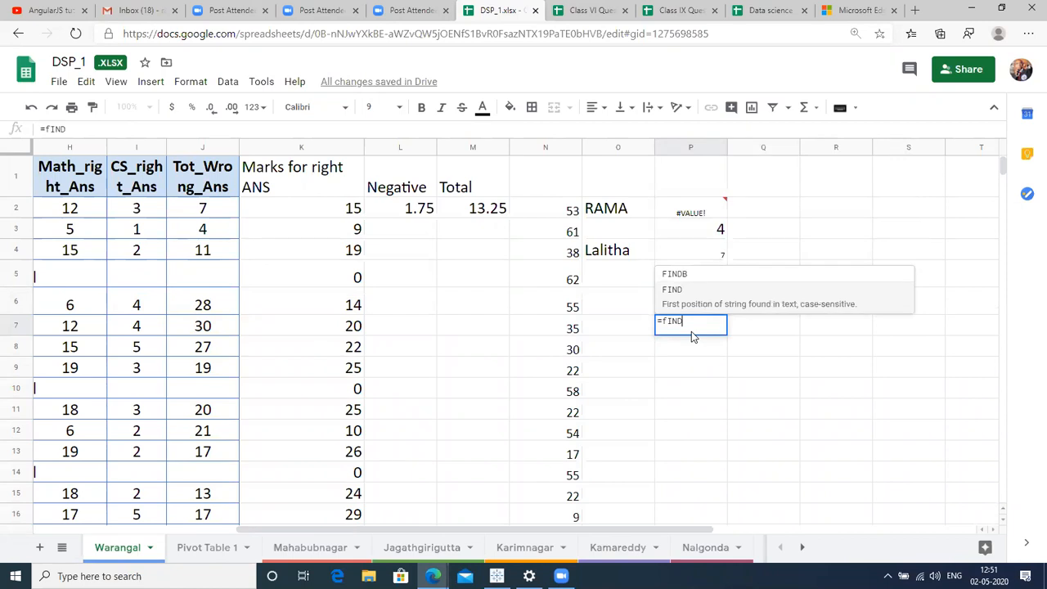
Build the nested formula =FIND("a",O4,FIND("a",O4,1)+1) in P7.
key("Tab")
type("\"a\",")
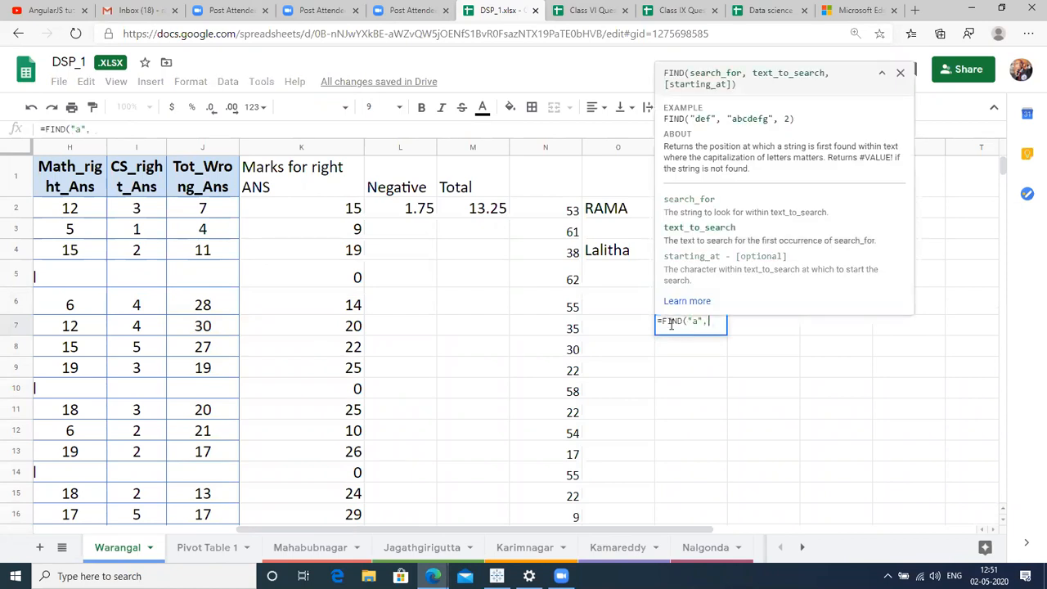
left_click(607, 252)
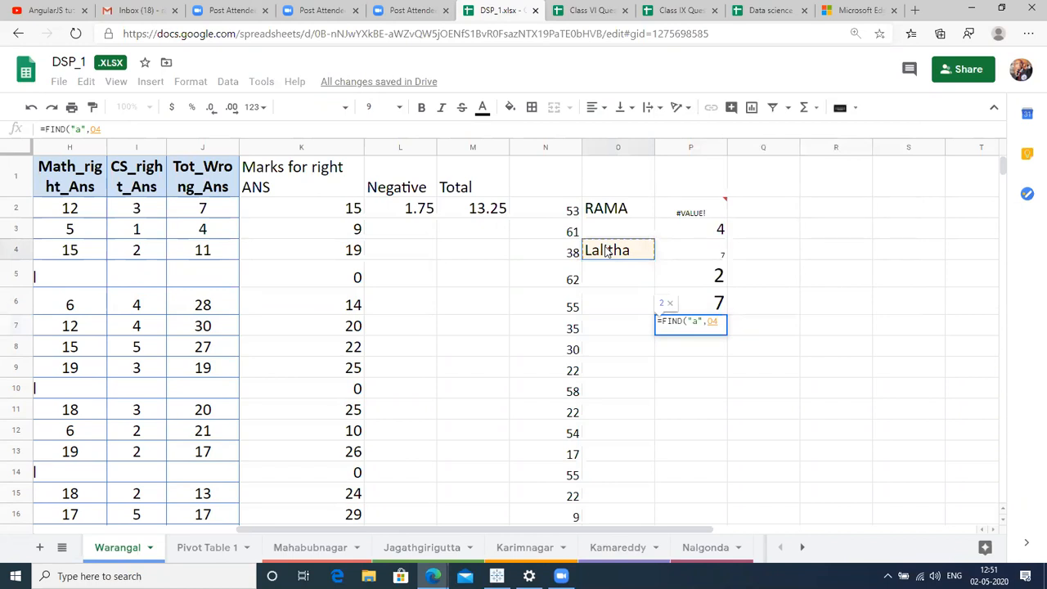
type(",")
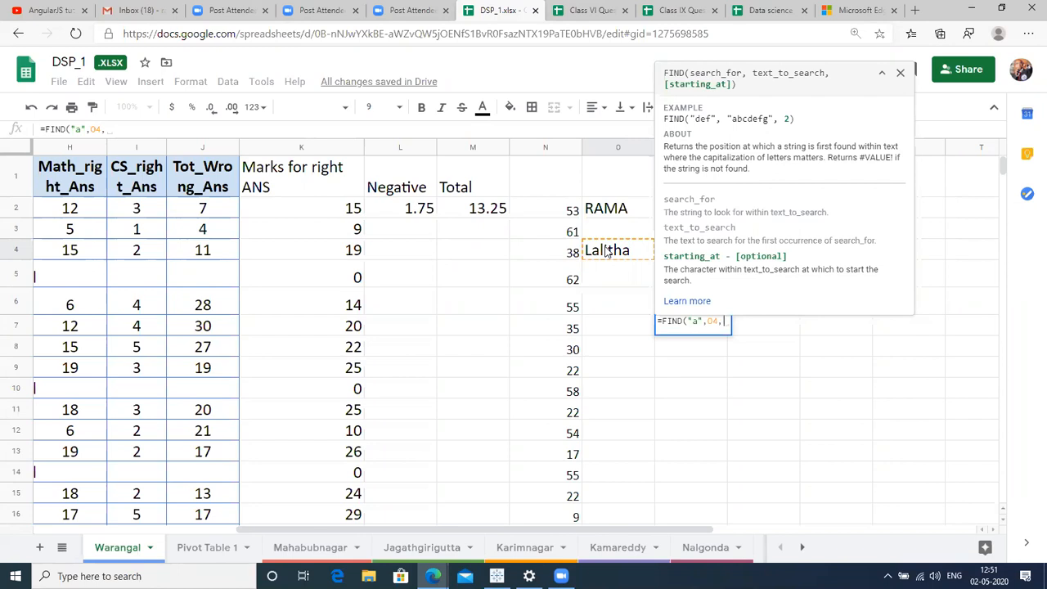
type("FIND(\"")
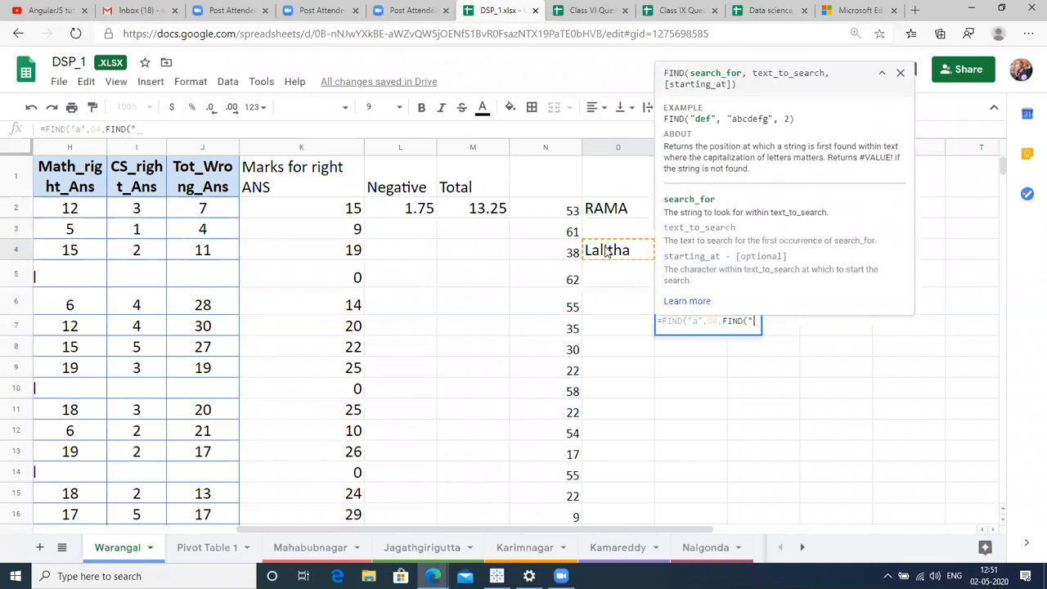
type("a\",")
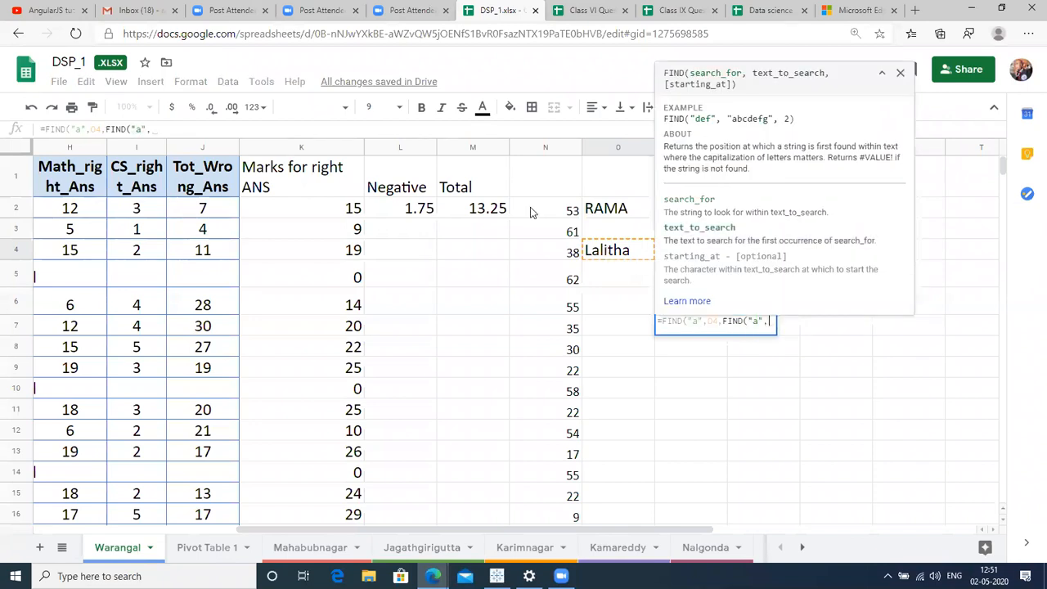
left_click(608, 247)
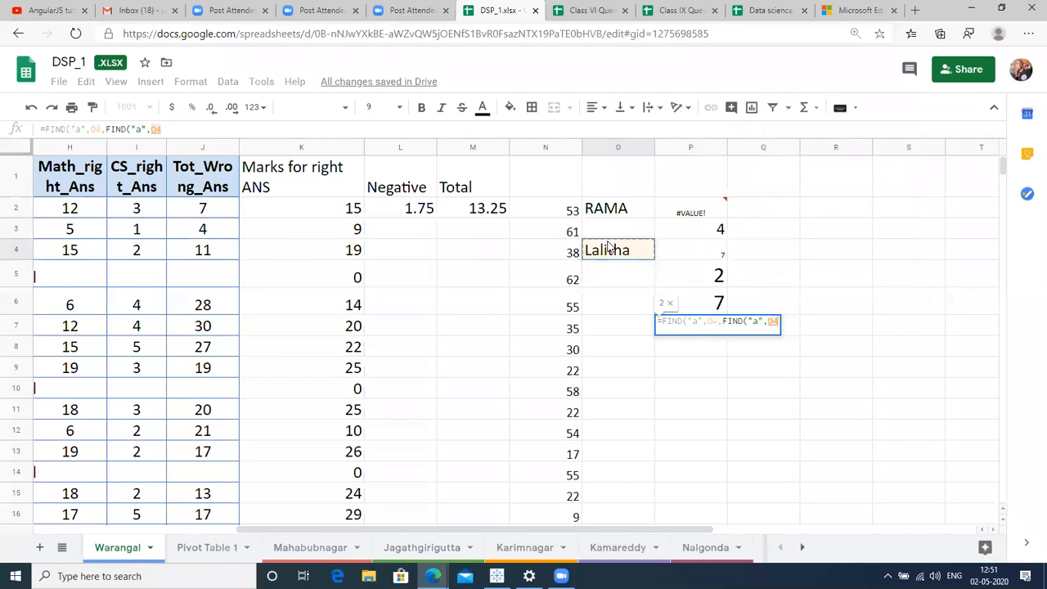
type(",1)")
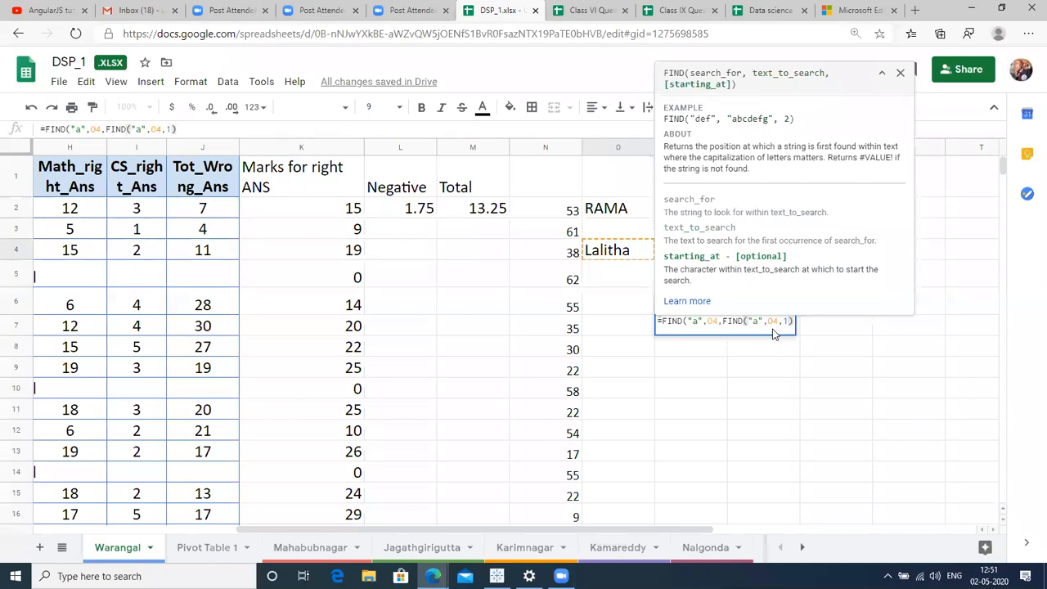
key("shift+Left")
key("shift+Left")
key("shift+Left")
key("shift+Left")
key("shift+Left")
key("shift+Left")
key("shift+Left")
key("shift+Left")
key("shift+Left")
key("shift+Left")
key("shift+Left")
key("shift+Left")
key("shift+Left")
key("shift+Left")
key("Right")
type("+1)")
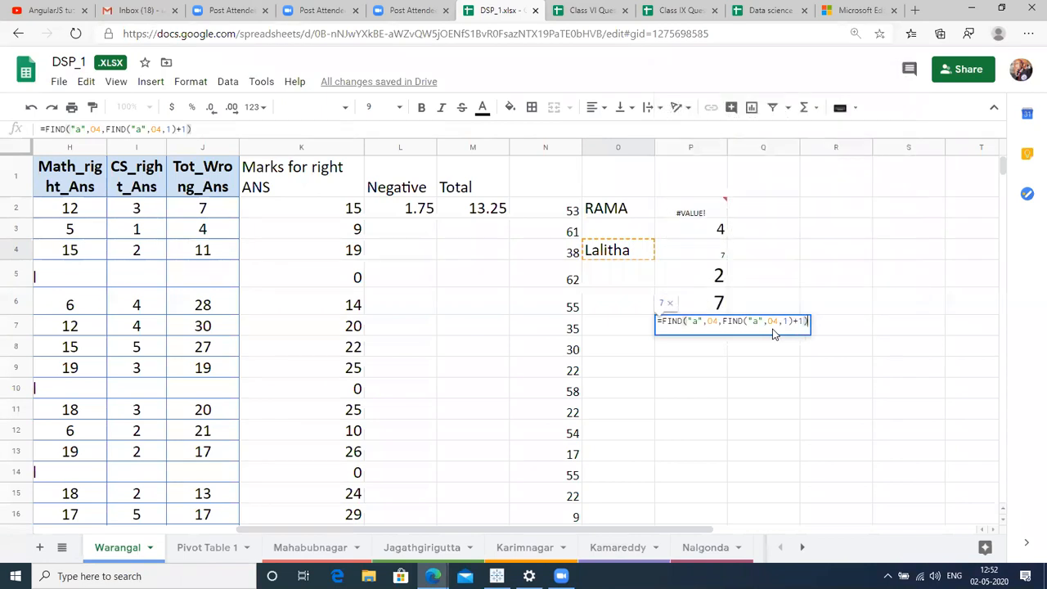
Highlight the inner FIND("a",O4,1) expression to explain it, then commit the formula.
right_click(725, 323)
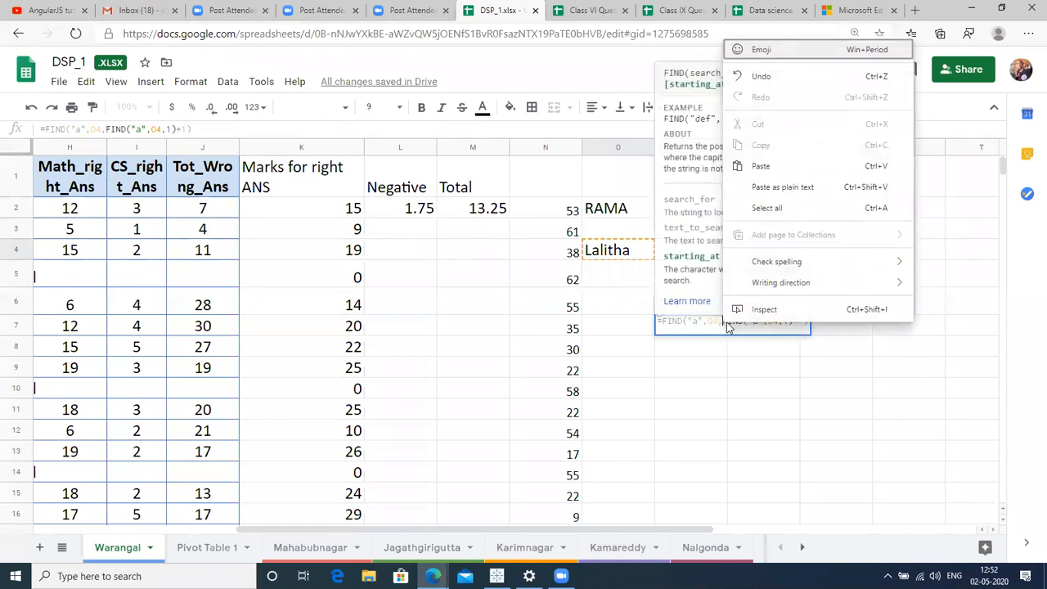
left_click(732, 323)
left_click_drag(725, 323, 781, 333)
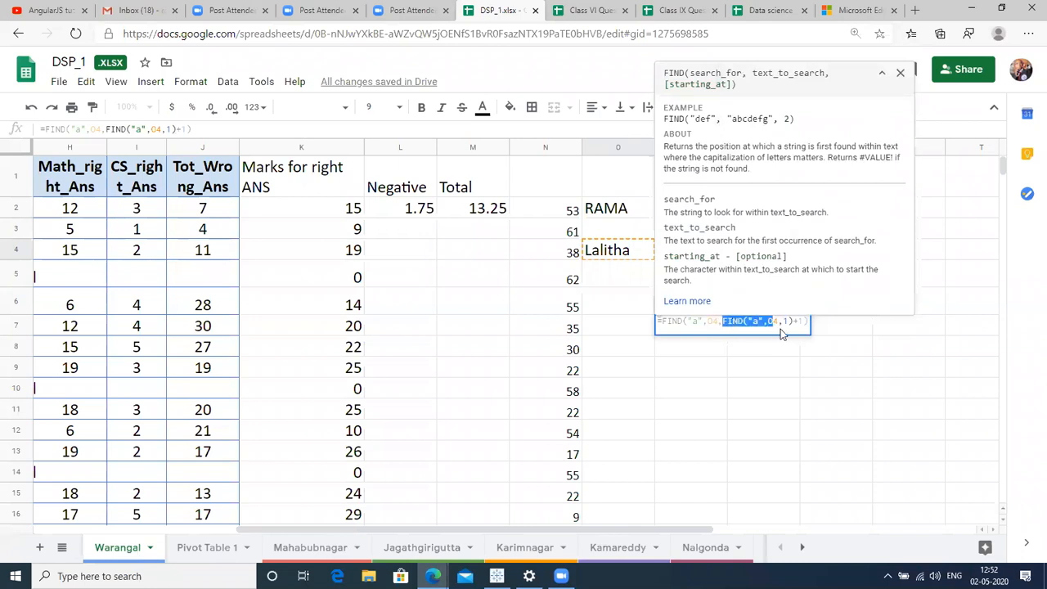
left_click(702, 320)
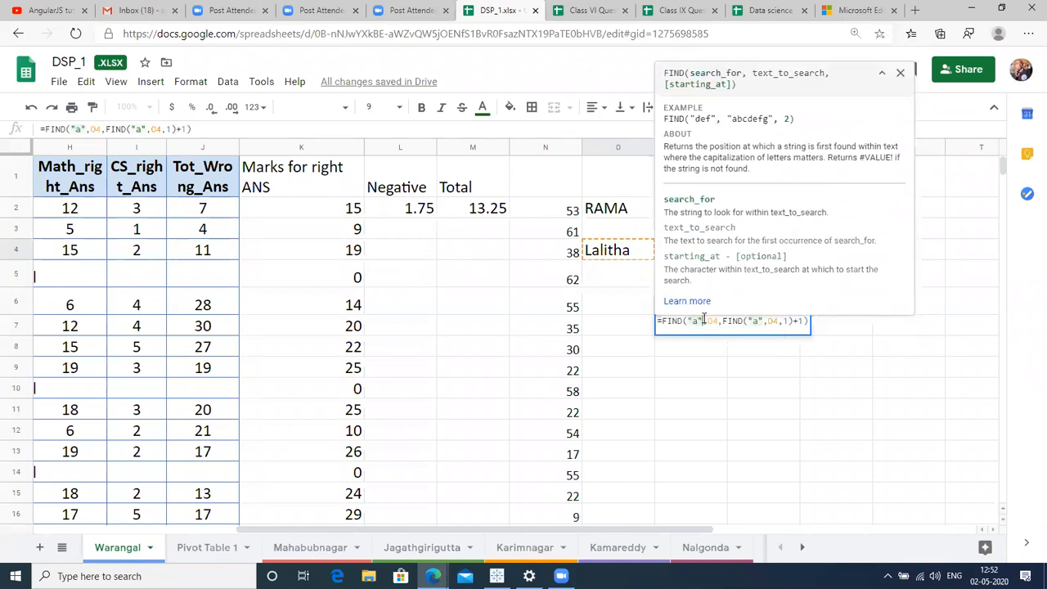
key("Return")
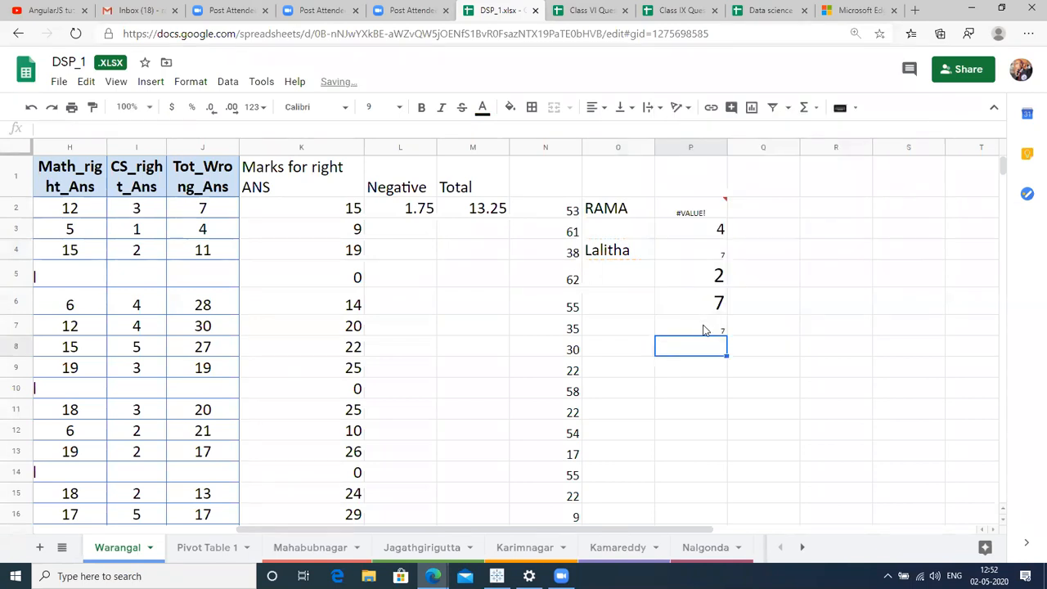
Set P7's result of 7 to font size 24.
left_click(704, 330)
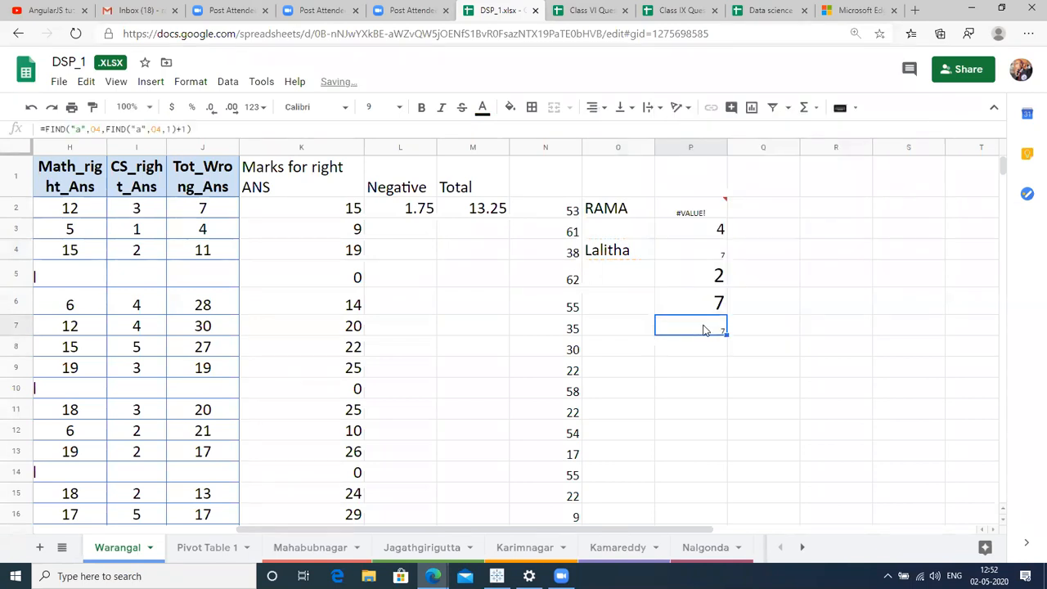
left_click(378, 107)
left_click(375, 340)
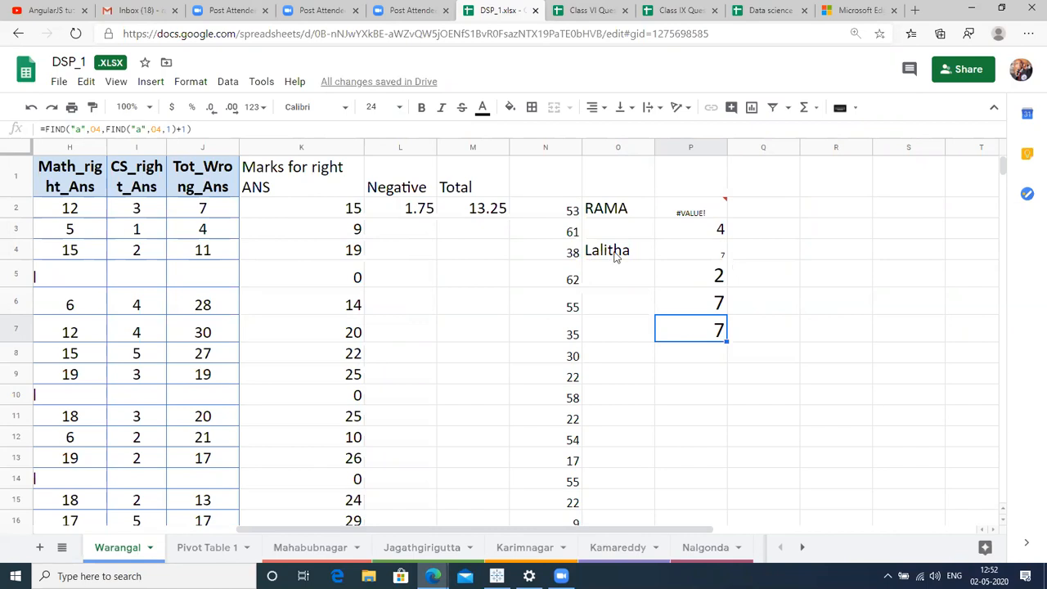
left_click(630, 274)
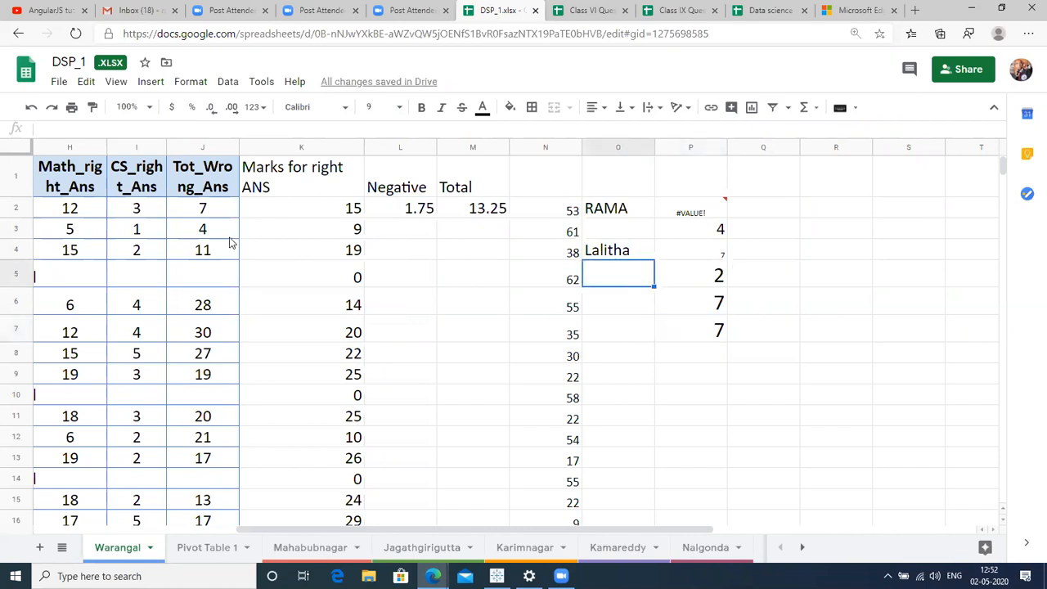
left_click(280, 278)
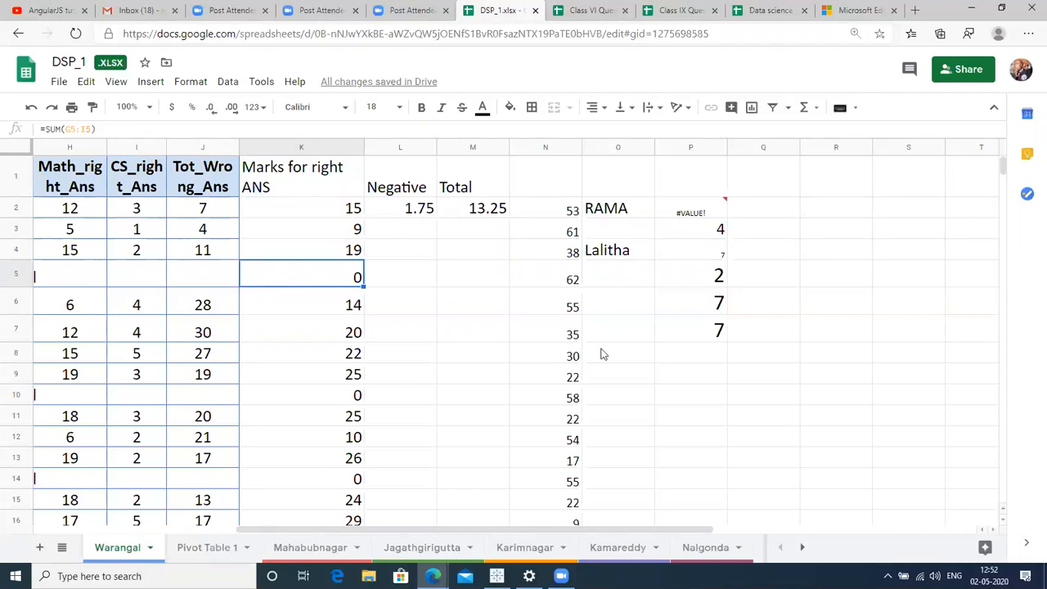
left_click(636, 339)
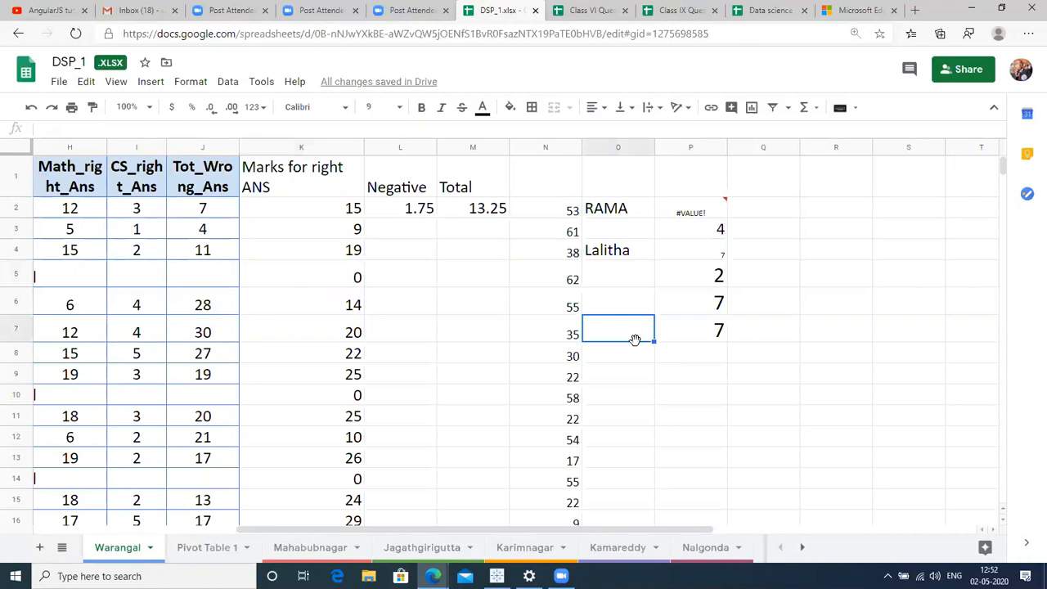